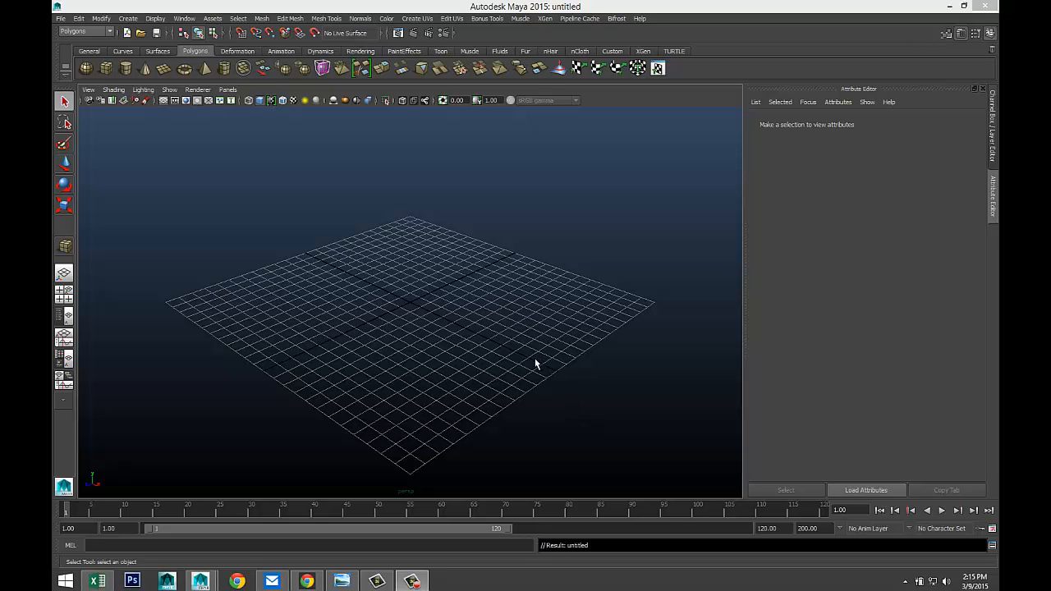
- Import "Piano top view.png" from the Desktop as an image plane in the top view and scale it up uniformly to cover most of the grid
left_click_drag(535, 360, 506, 379, "alt")
middle_click_drag(506, 378, 482, 362, "alt")
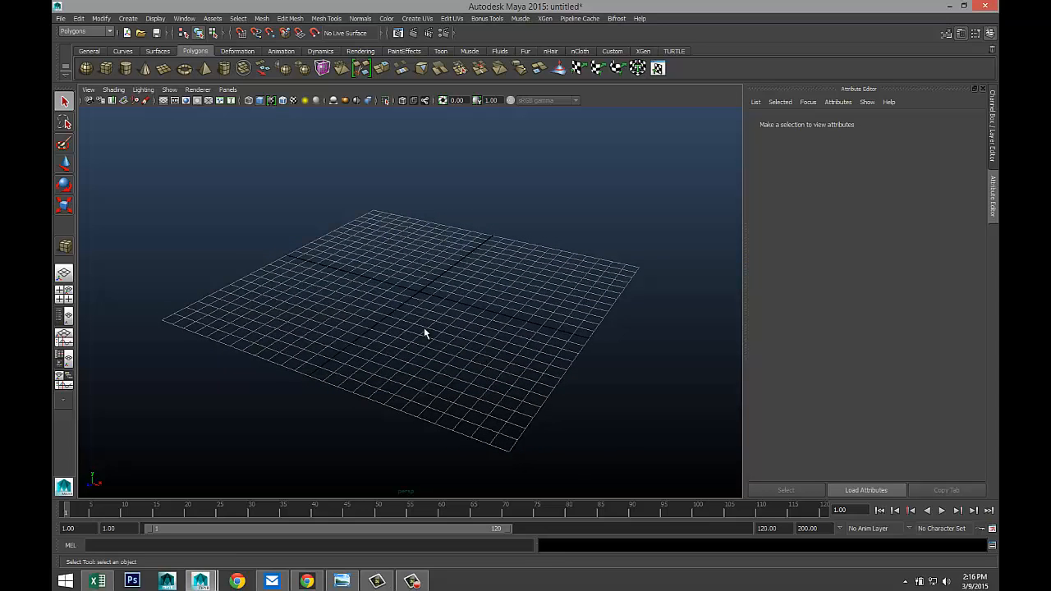
left_click(66, 297)
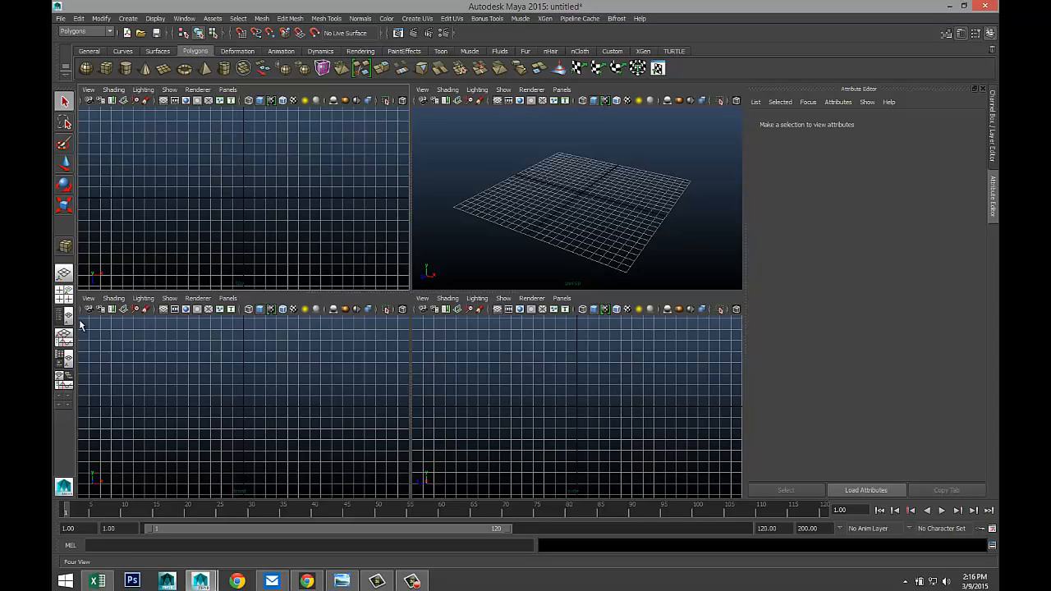
left_click(88, 89)
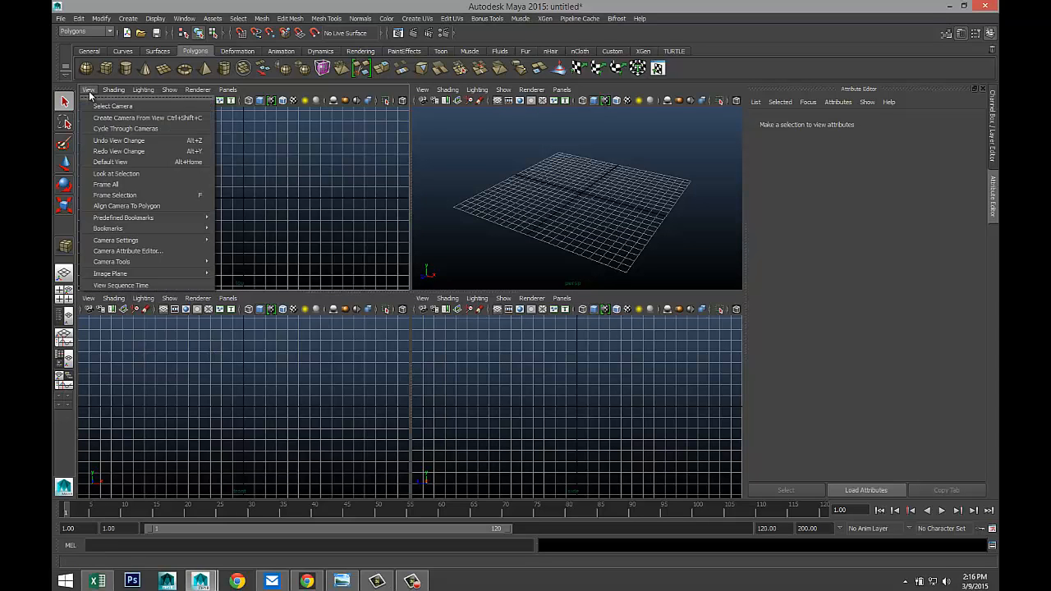
mouse_move(188, 273)
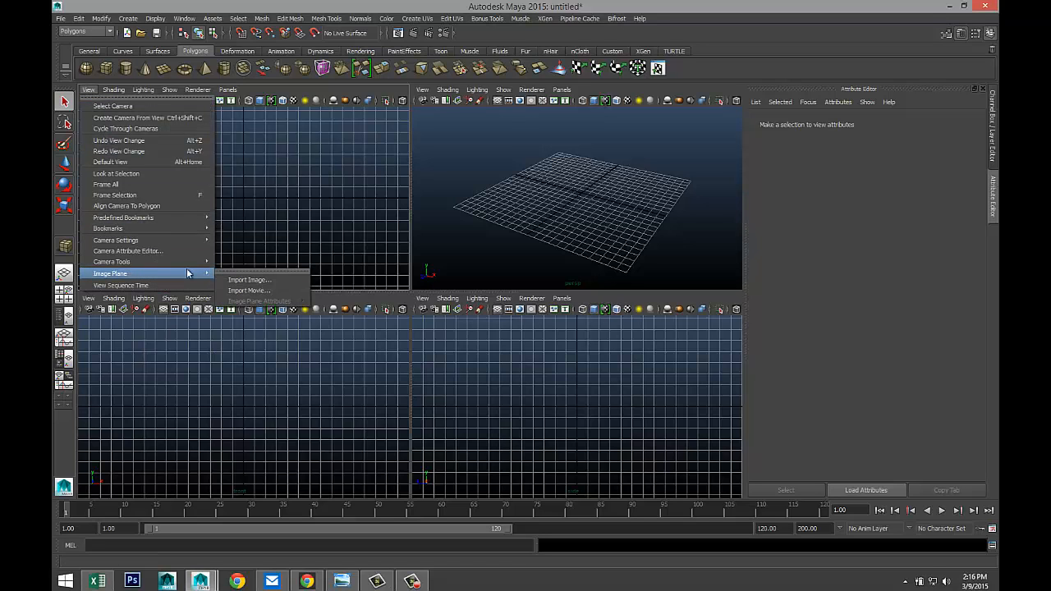
left_click(256, 281)
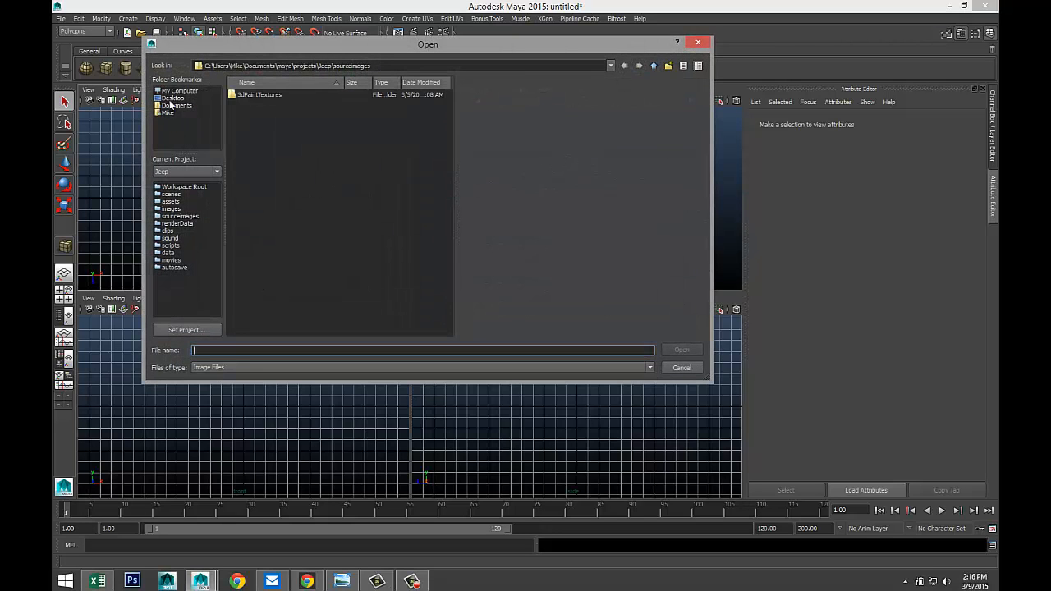
left_click(173, 99)
scroll(324, 258, "down", 7)
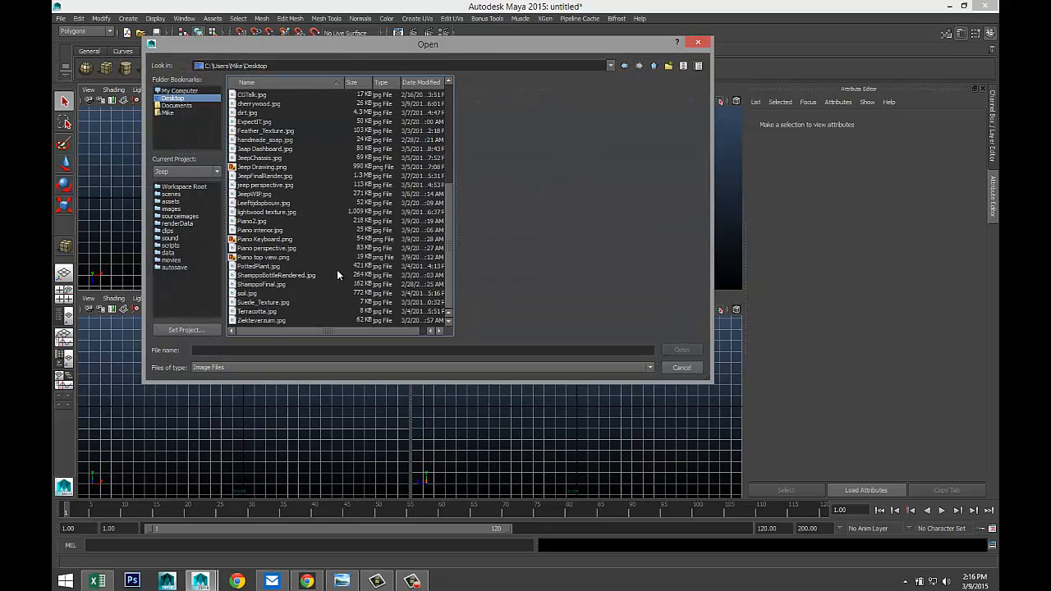
left_click(261, 257)
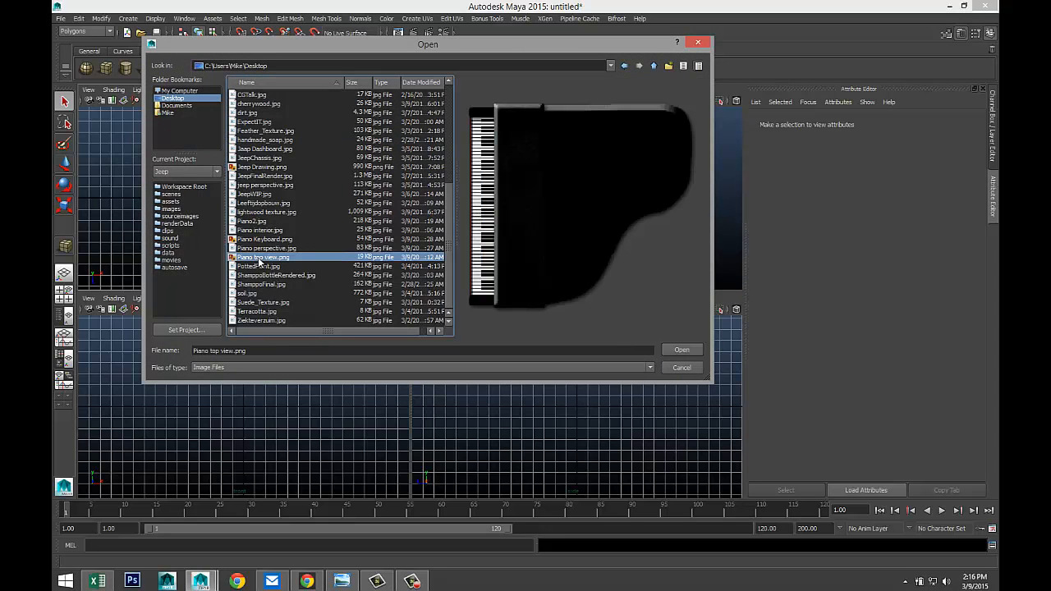
left_click(682, 351)
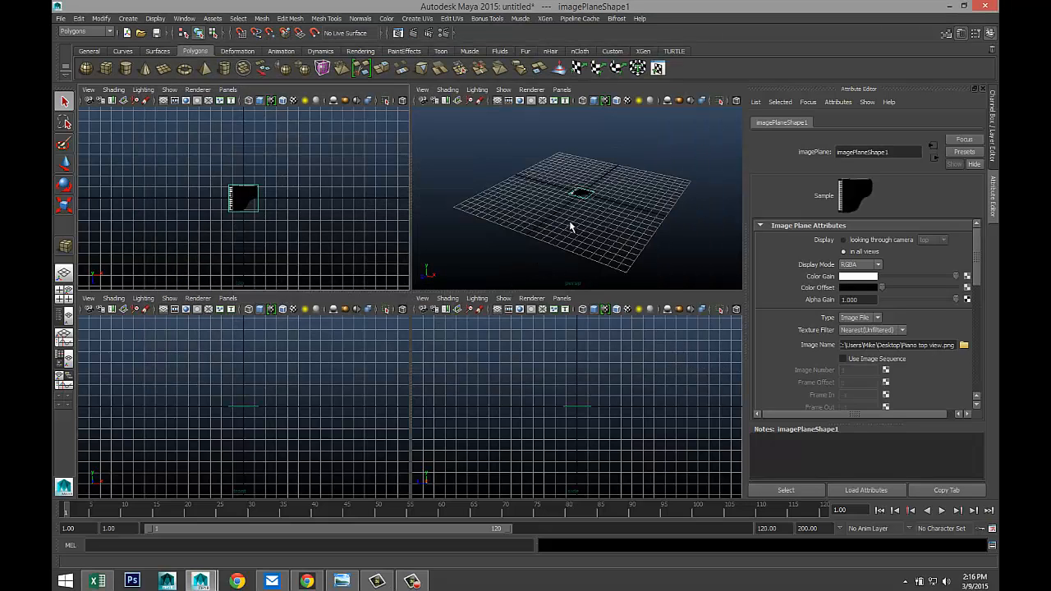
key("r")
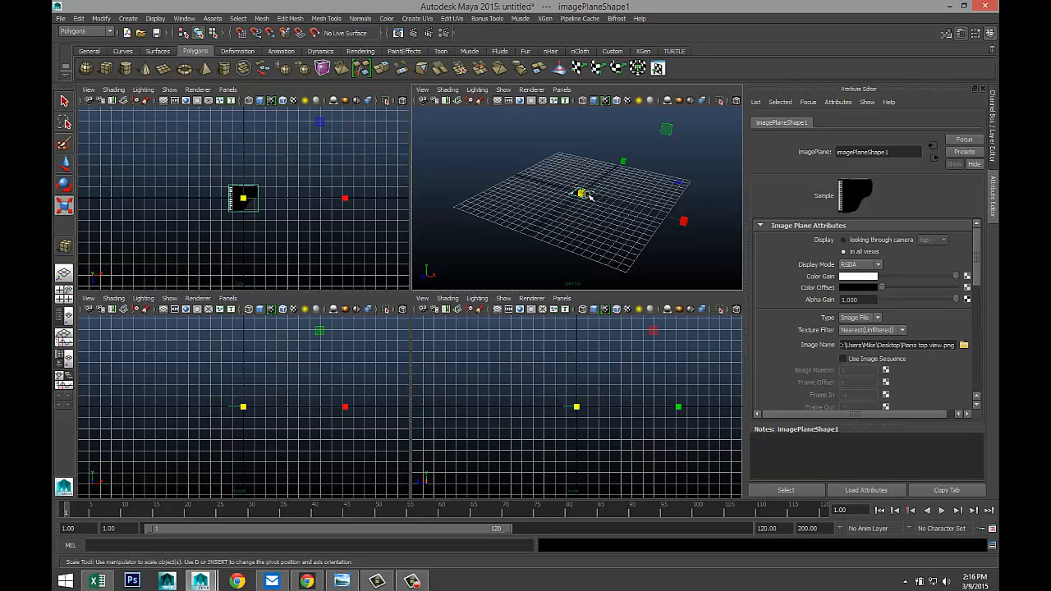
left_click_drag(585, 194, 658, 216)
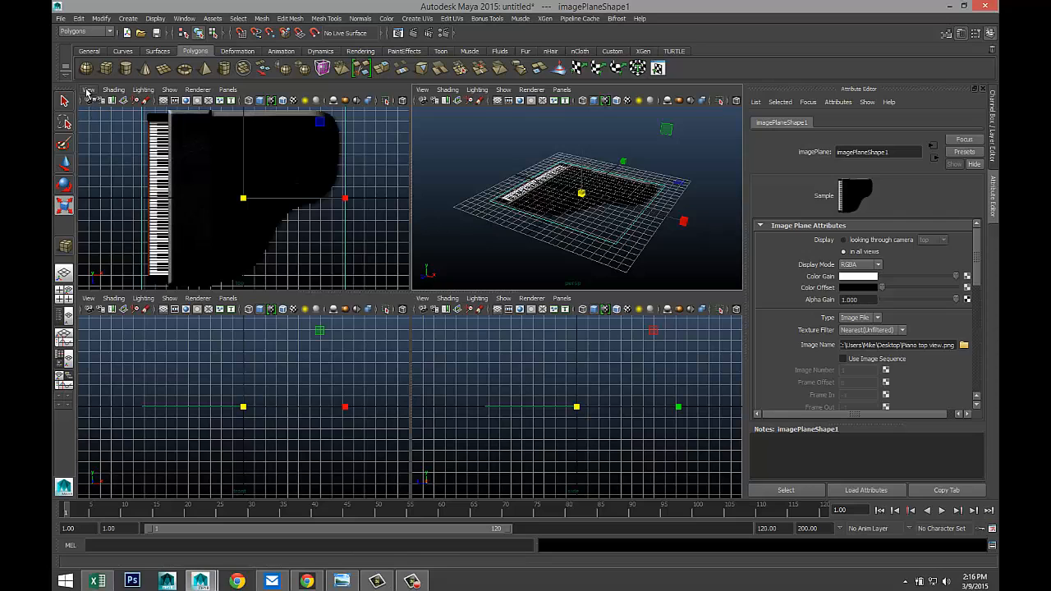
- Import "Piano Keyboard.png" from the Desktop as a second image plane in the top view
left_click(88, 91)
mouse_move(197, 273)
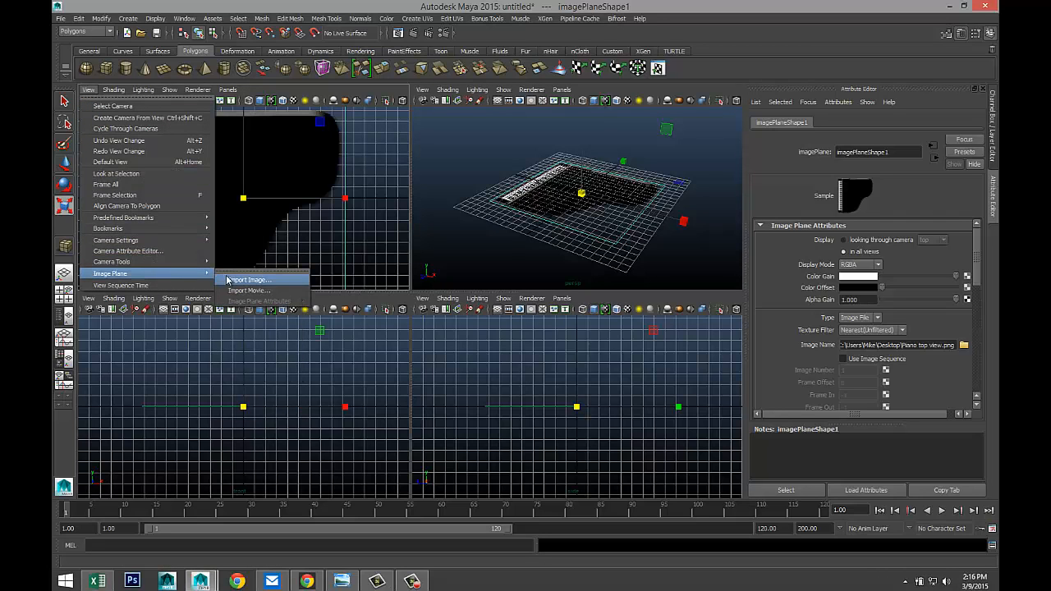
left_click(244, 281)
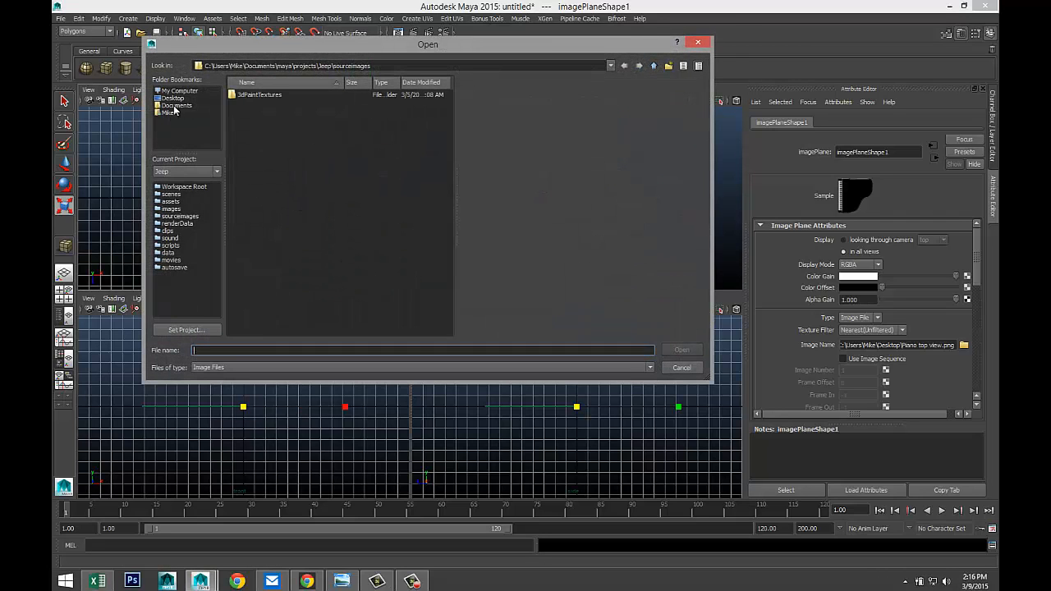
left_click(173, 98)
scroll(345, 230, "down", 10)
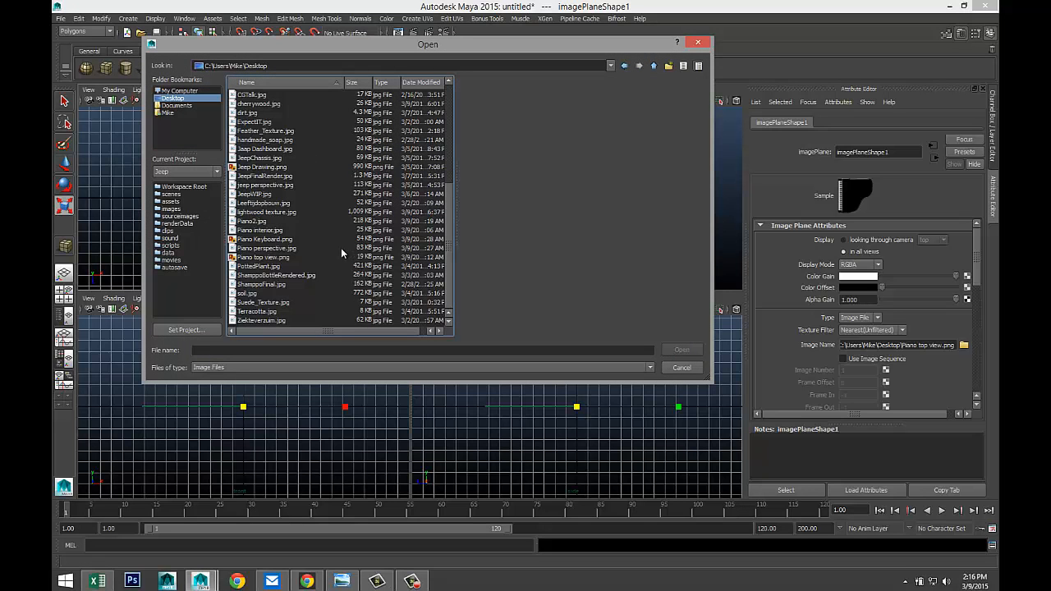
left_click(271, 239)
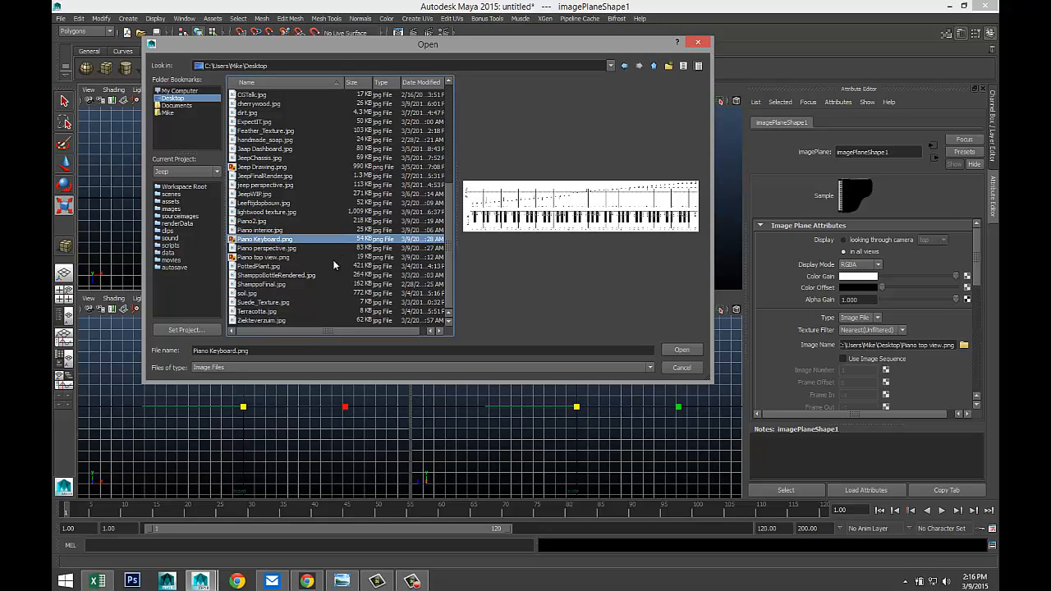
left_click(681, 350)
- Move the keyboard image plane back along Z until it clears the piano image, and lower both image planes about 6.5 units below the grid
key("space")
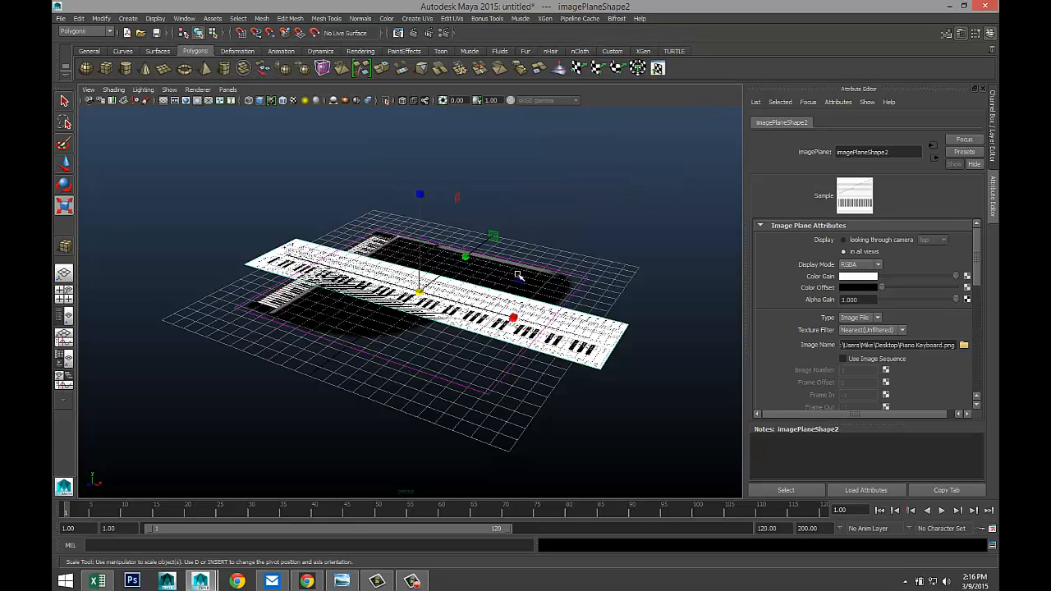
key("w")
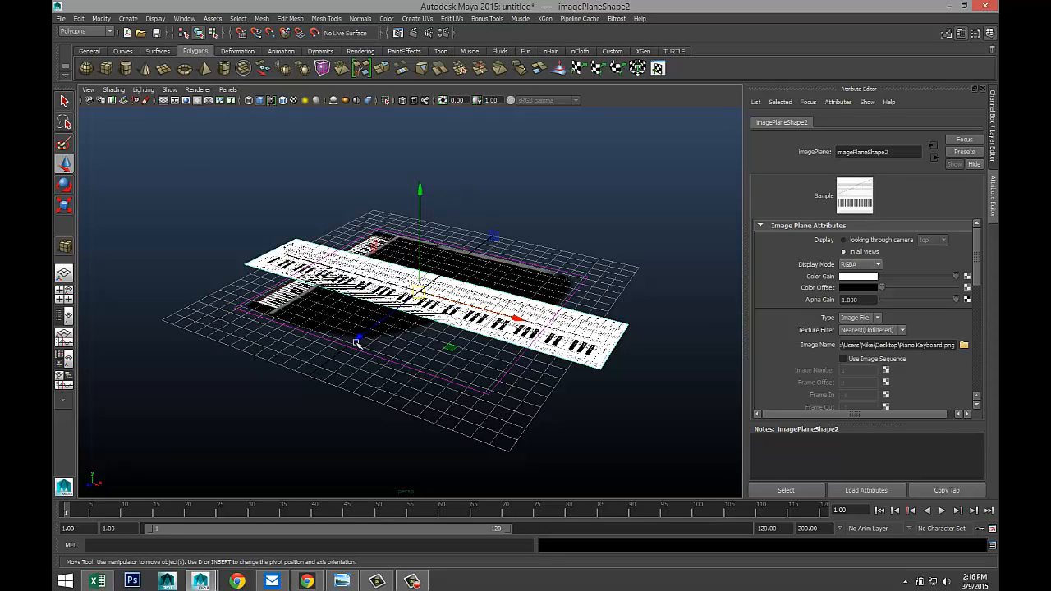
left_click_drag(365, 338, 456, 259)
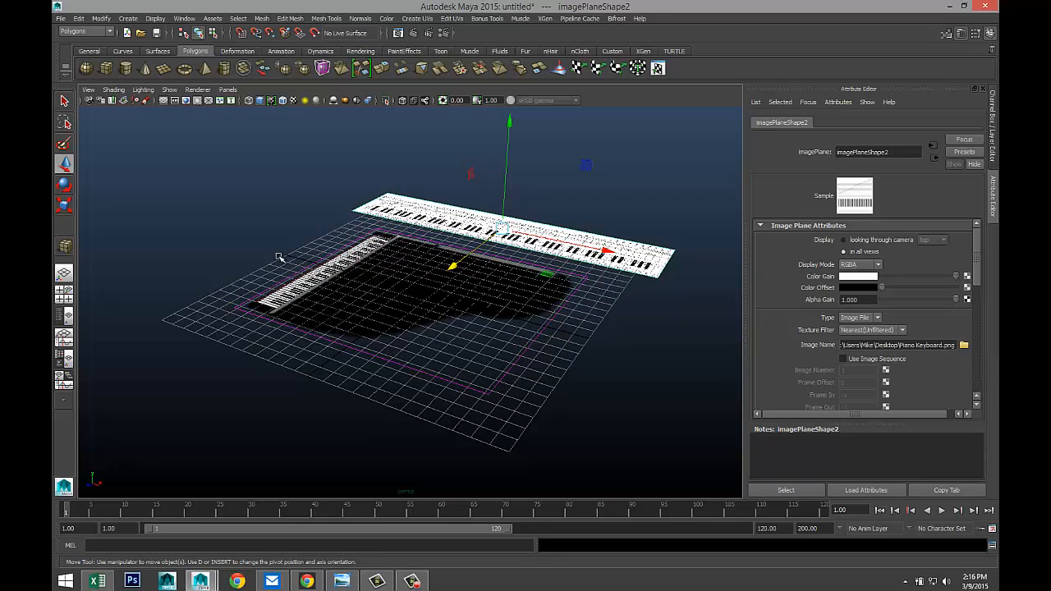
left_click(304, 297)
left_click_drag(418, 210, 420, 297)
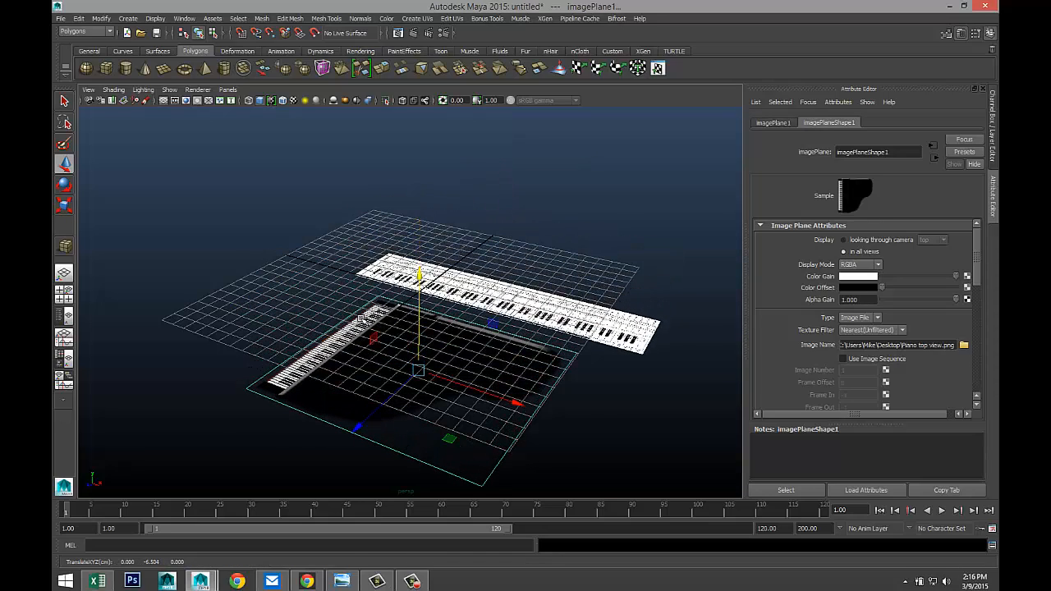
- Create a thin, narrow polygon cube on the grid over the keyboard image, proportioned like a single white piano key
left_click_drag(361, 318, 399, 294, "alt")
middle_click_drag(399, 294, 389, 333, "alt")
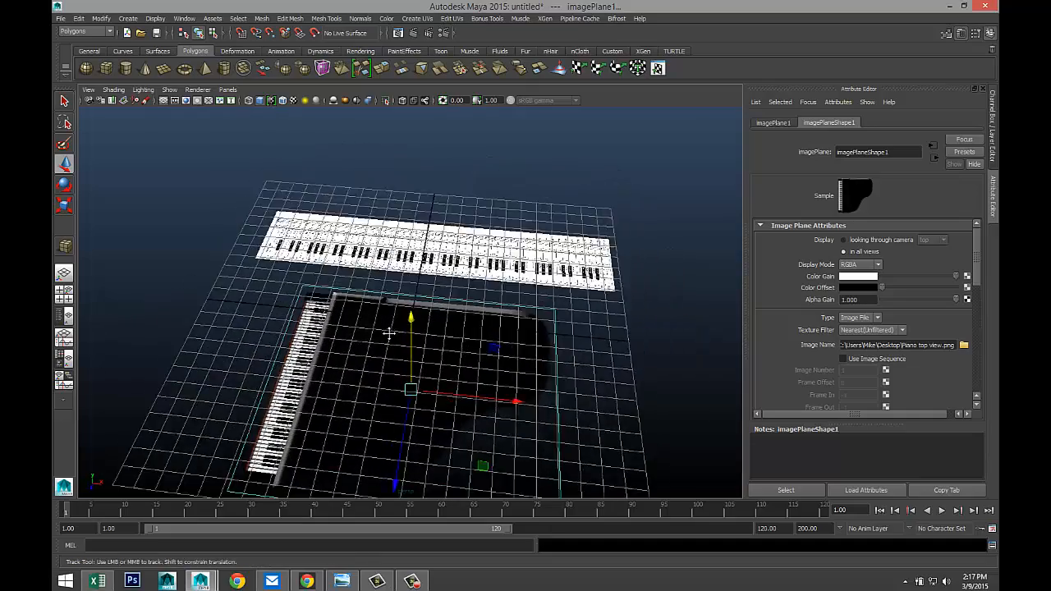
left_click_drag(389, 333, 361, 363, "alt")
middle_click_drag(362, 364, 396, 376, "alt")
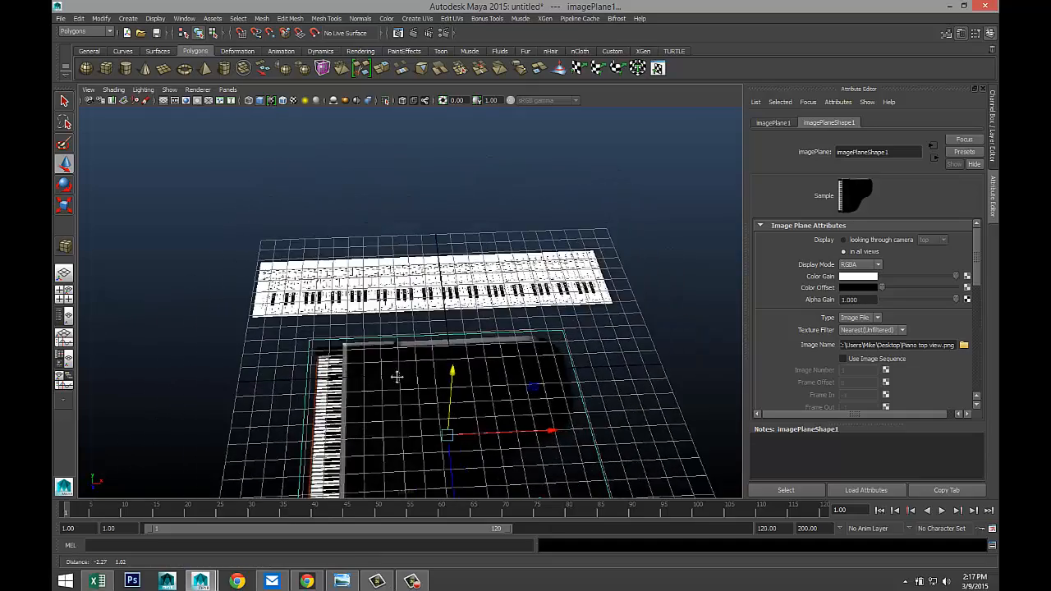
scroll(397, 376, "up", 6)
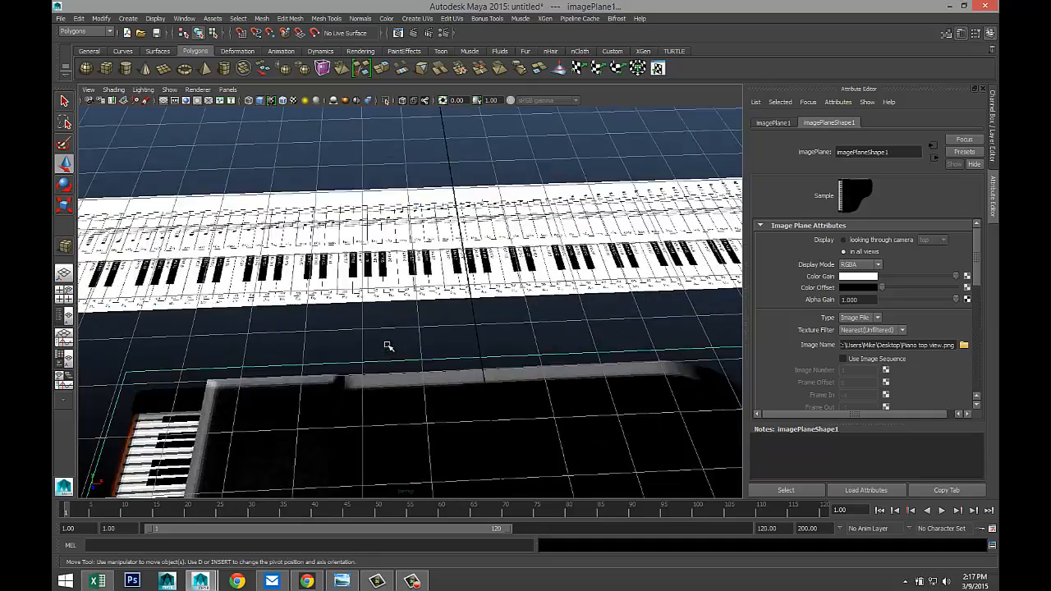
left_click_drag(381, 349, 375, 347, "alt")
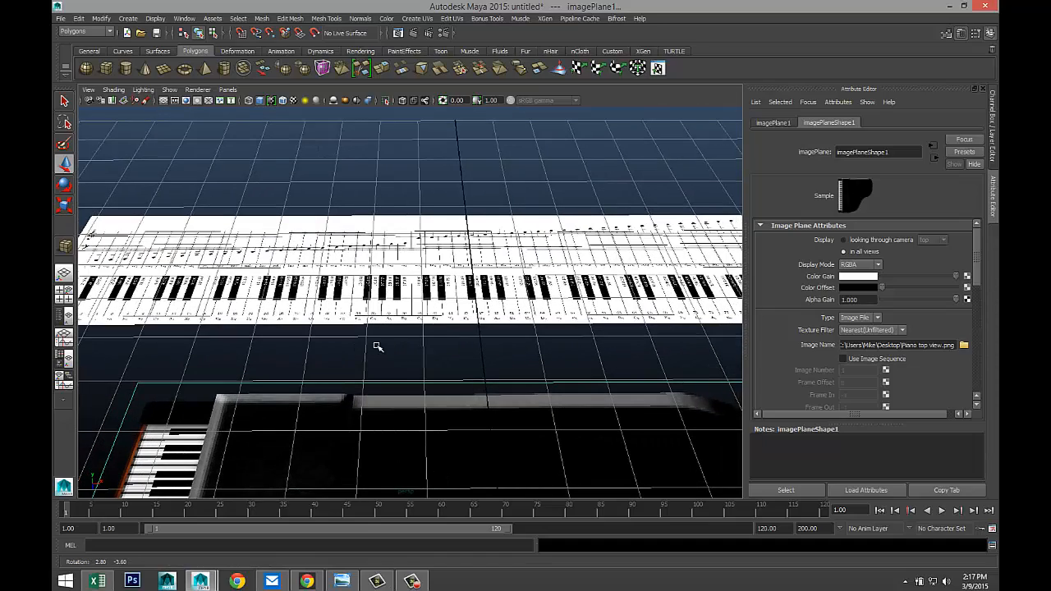
scroll(378, 347, "down", 2)
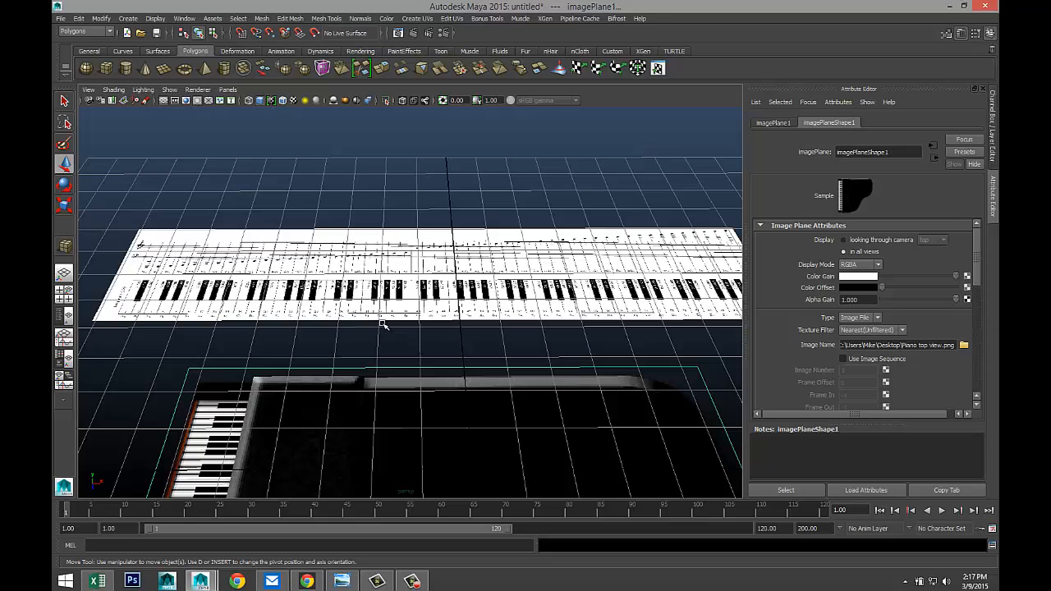
scroll(386, 327, "down", 2)
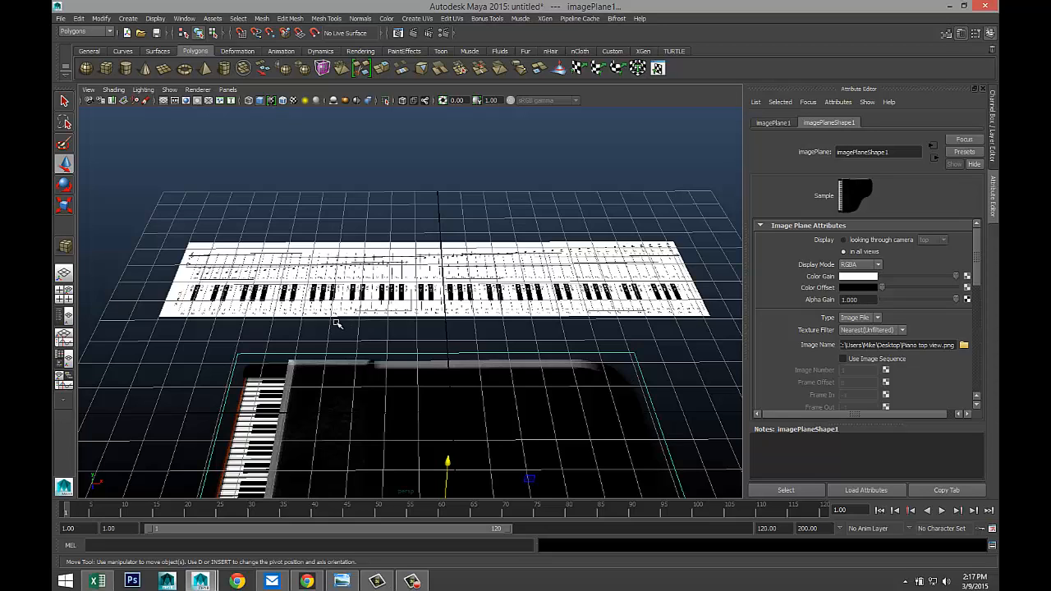
scroll(336, 324, "up", 2)
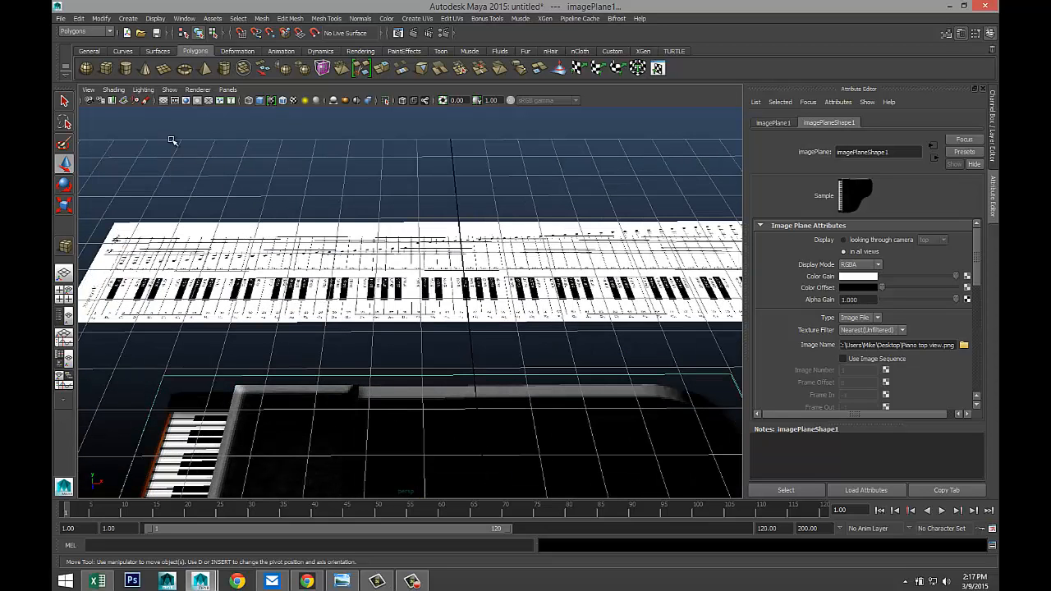
left_click(106, 69)
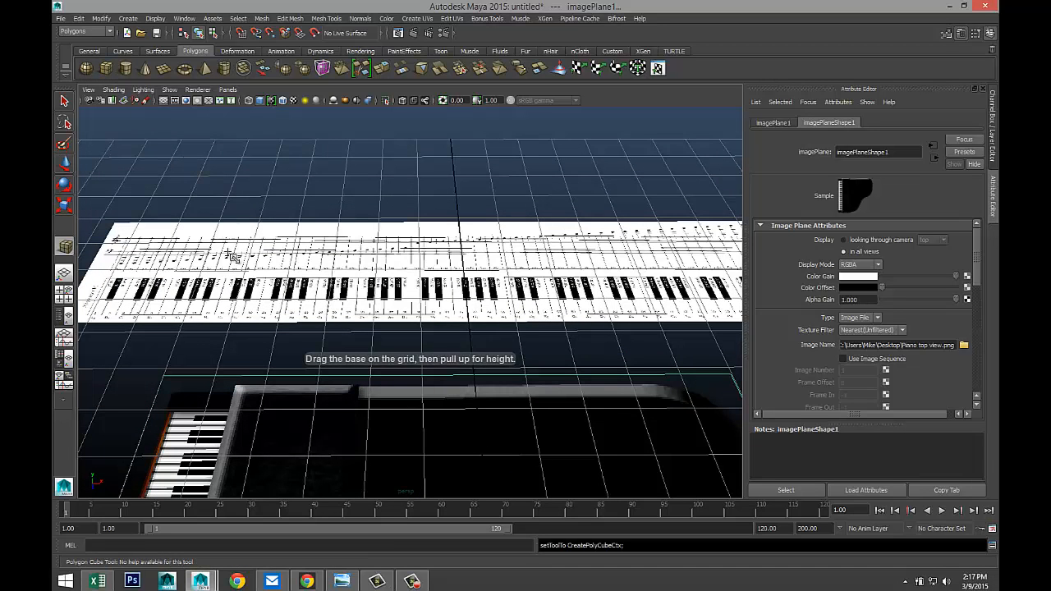
mouse_move(255, 244)
left_mouse_down()
mouse_move(261, 302)
mouse_move(256, 259)
left_mouse_up()
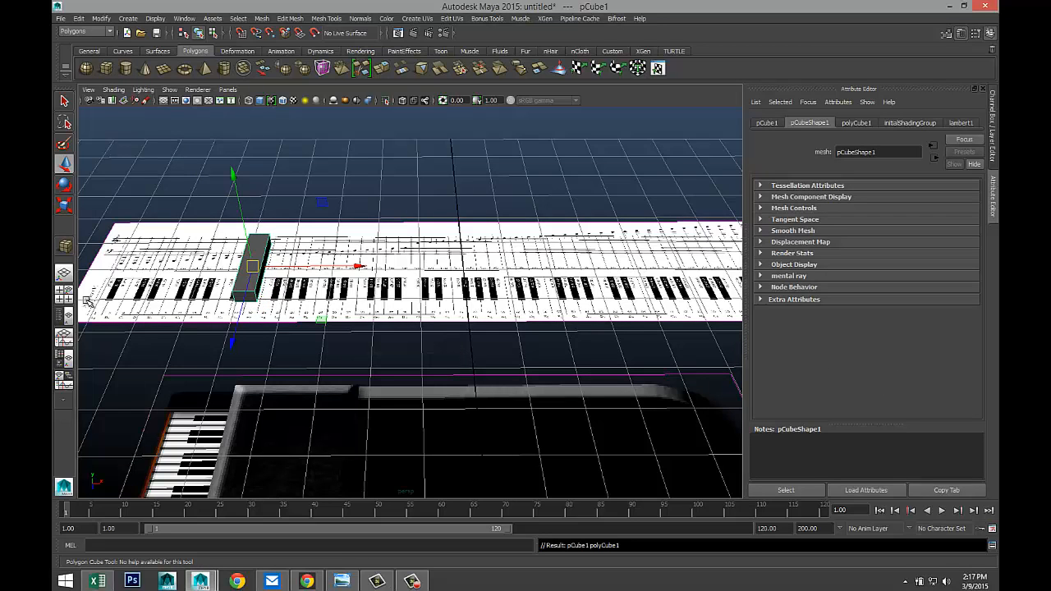
- In the top view, move the cube along Z and X onto the first white key of the keyboard image
left_click(63, 293)
key("space")
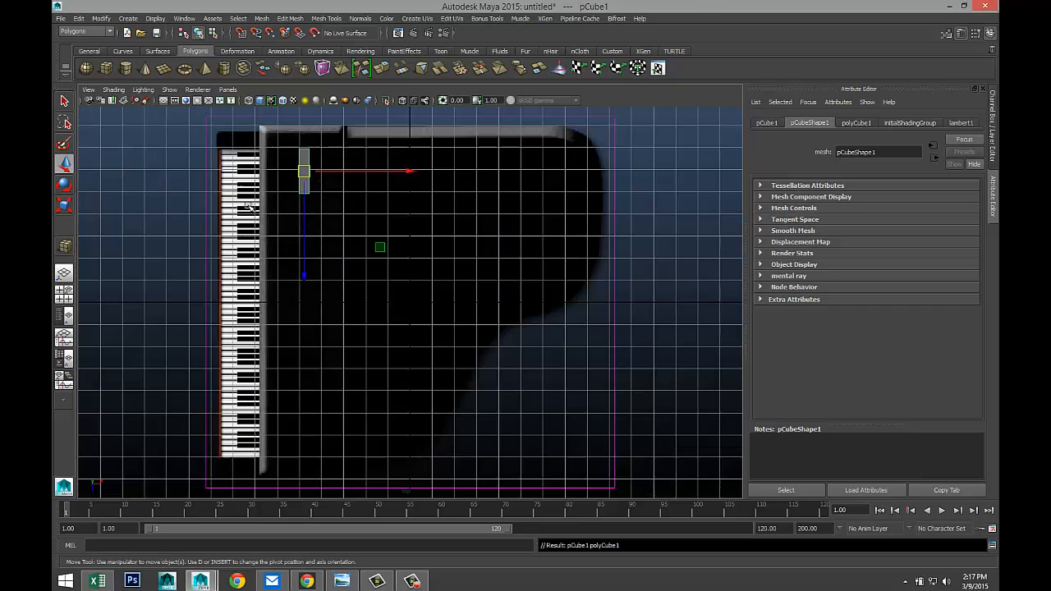
key("f")
scroll(263, 217, "down", 10)
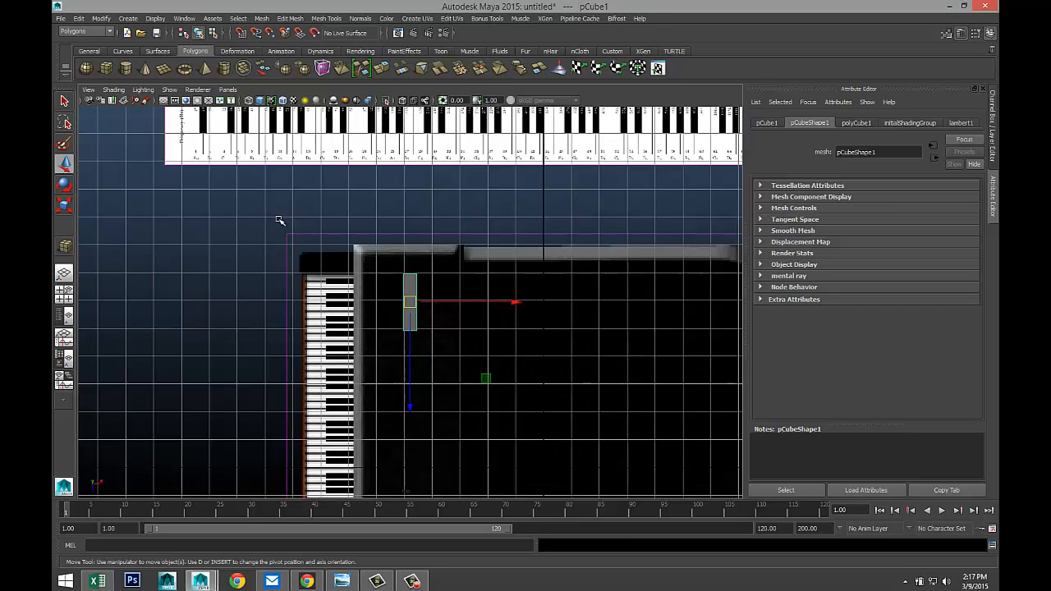
left_click_drag(408, 403, 413, 311)
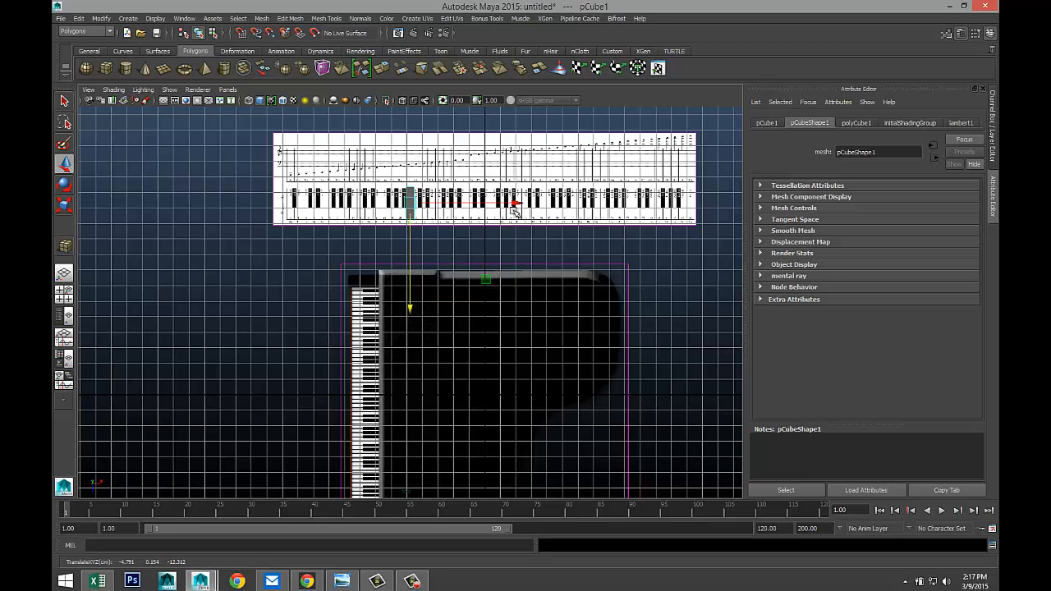
left_click_drag(514, 210, 397, 207)
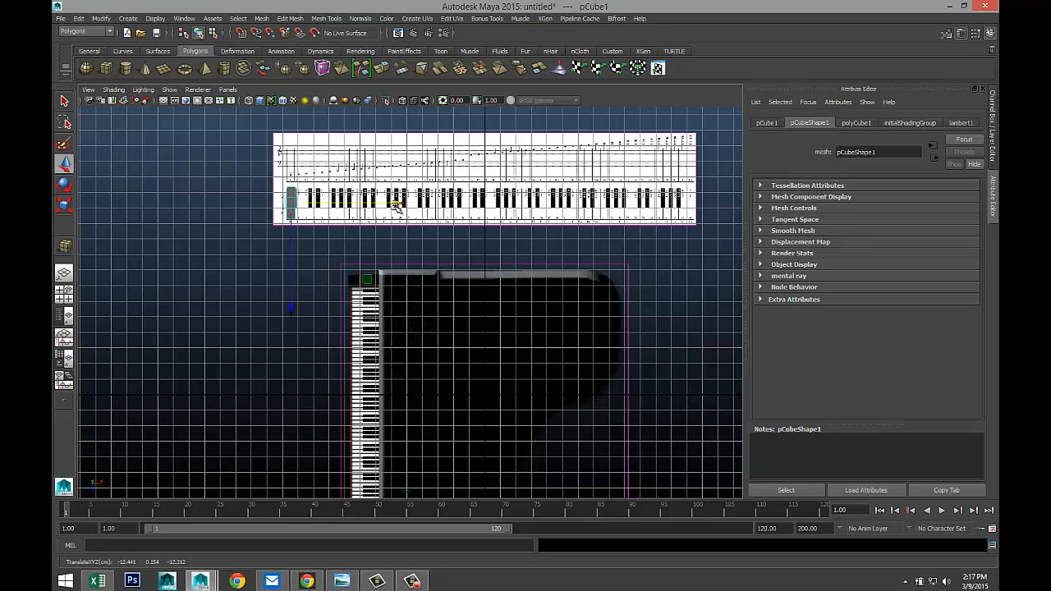
- Enable X-ray shading and nudge the cube so its outer and front edges line up with the outline of key A0
key("f")
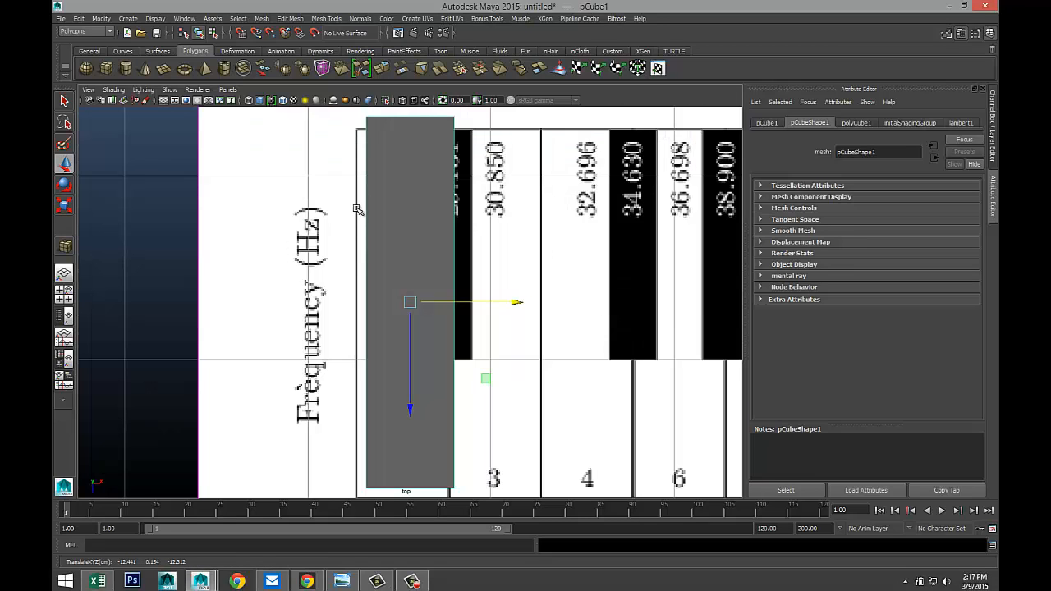
scroll(358, 211, "down", 5)
scroll(370, 215, "up", 4)
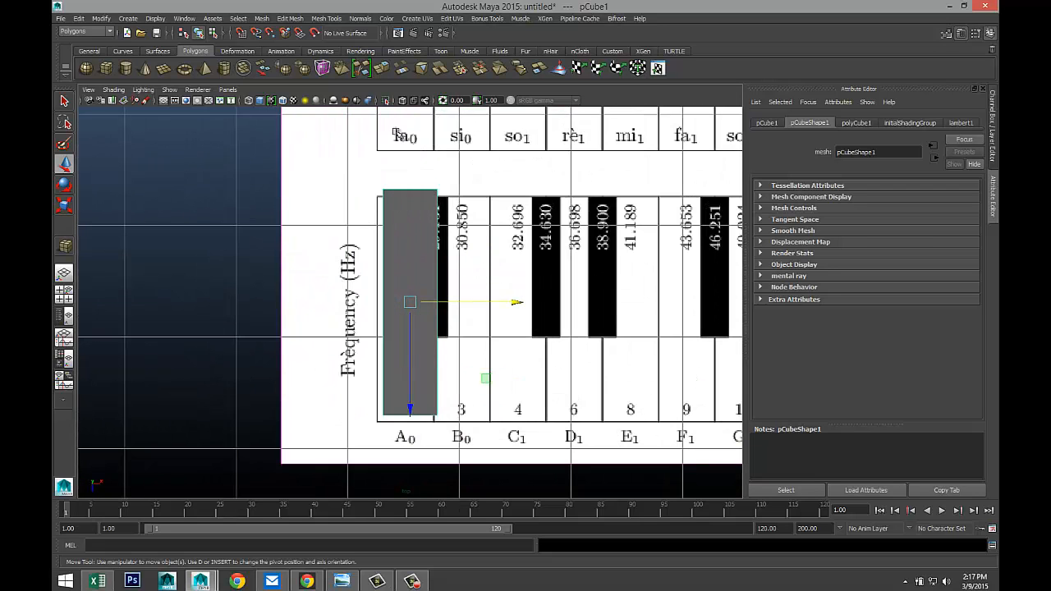
left_click(401, 101)
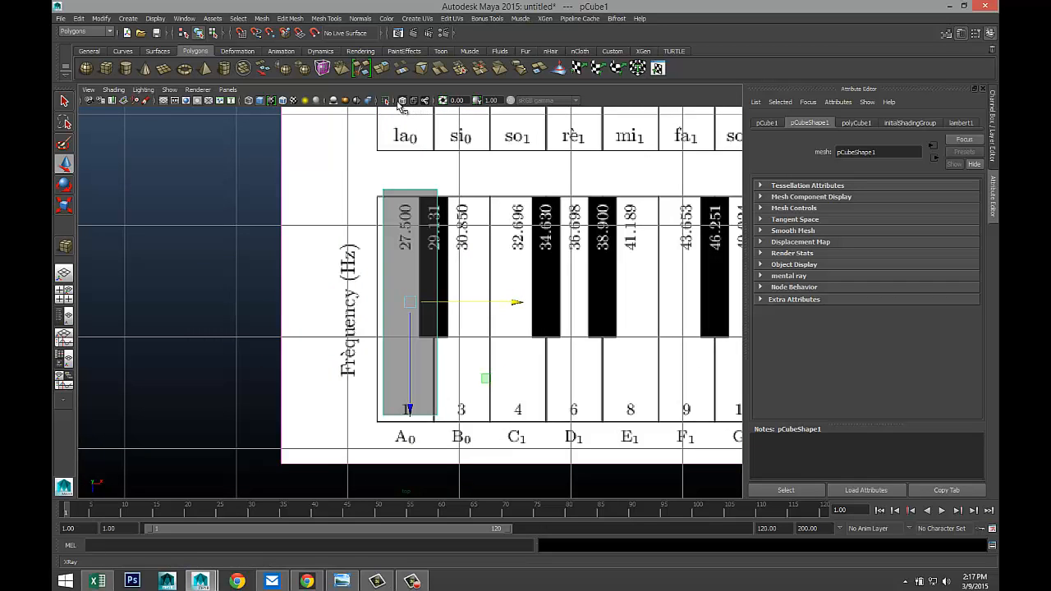
left_click_drag(515, 304, 508, 306)
left_click_drag(402, 361, 403, 365)
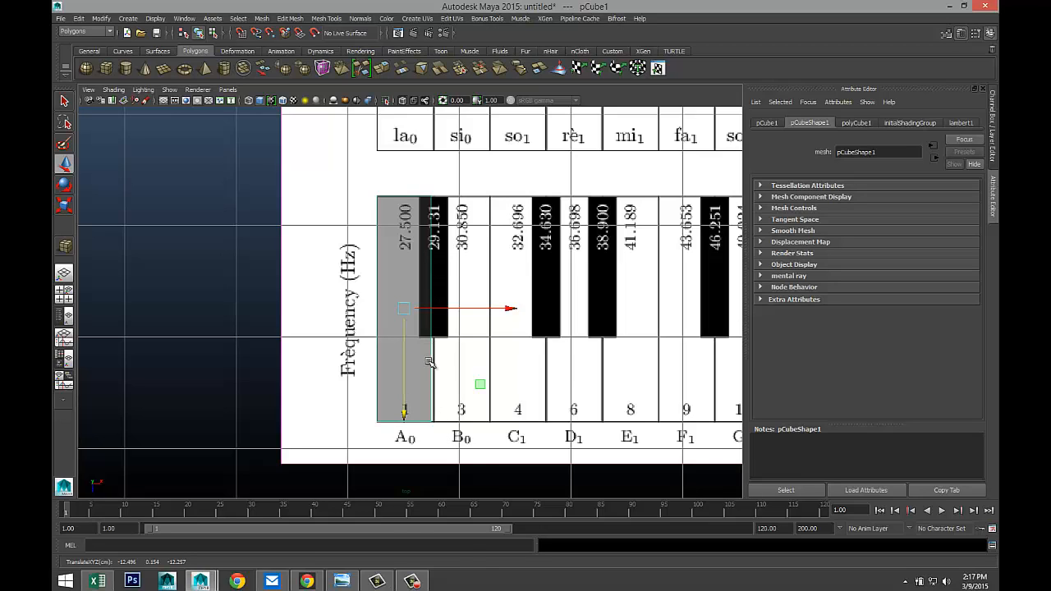
- Select the cube's vertices on the B0 side and move them along X onto the line between keys A0 and B0
right_click_drag(429, 310, 388, 311)
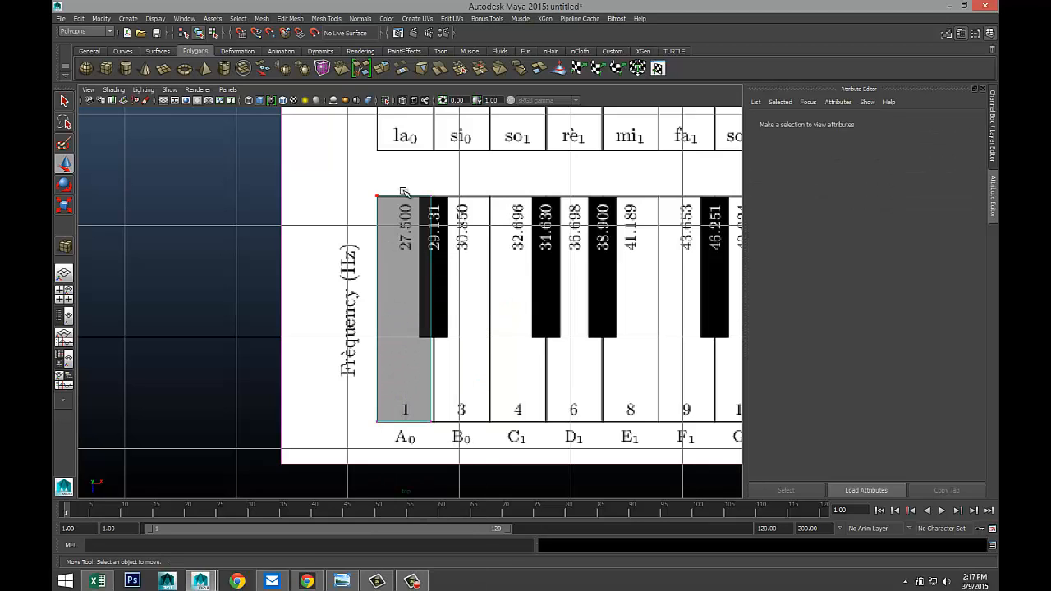
left_click_drag(420, 190, 485, 444)
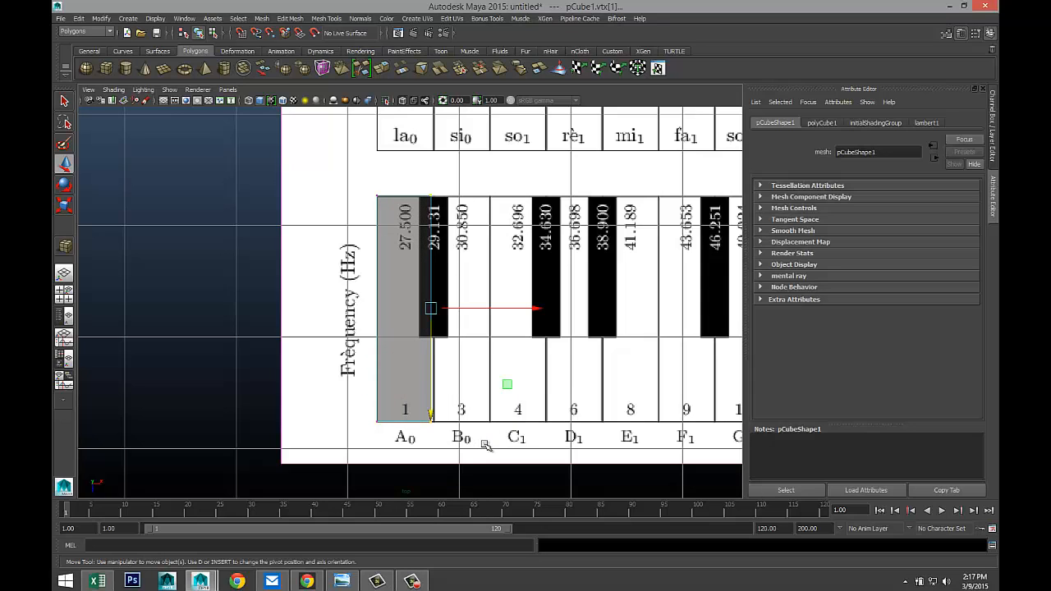
left_click_drag(542, 305, 538, 308)
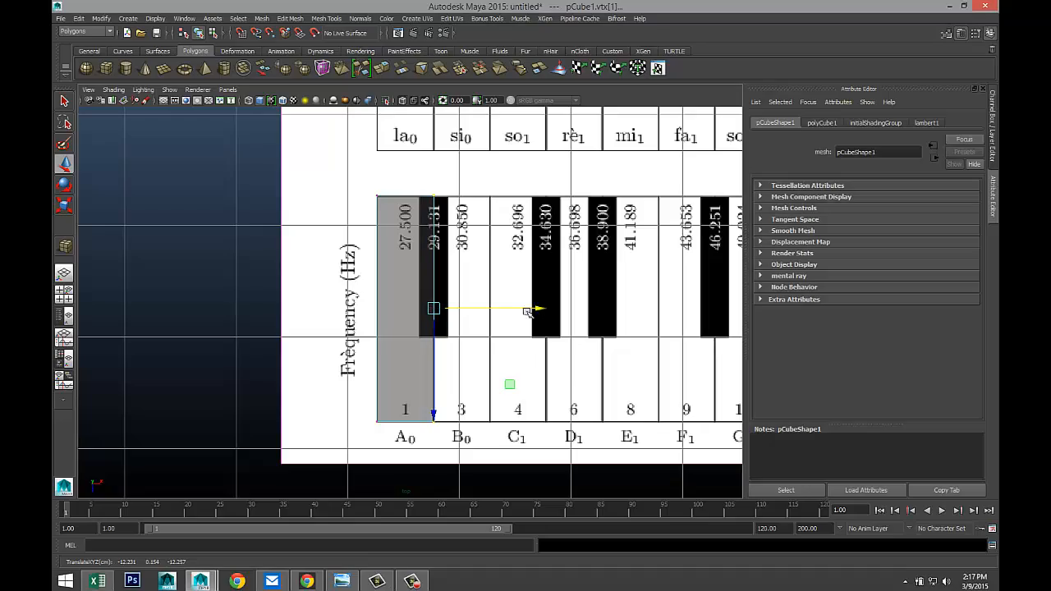
- Examine the key cube up close in the perspective view, from its front and side
left_click(64, 294)
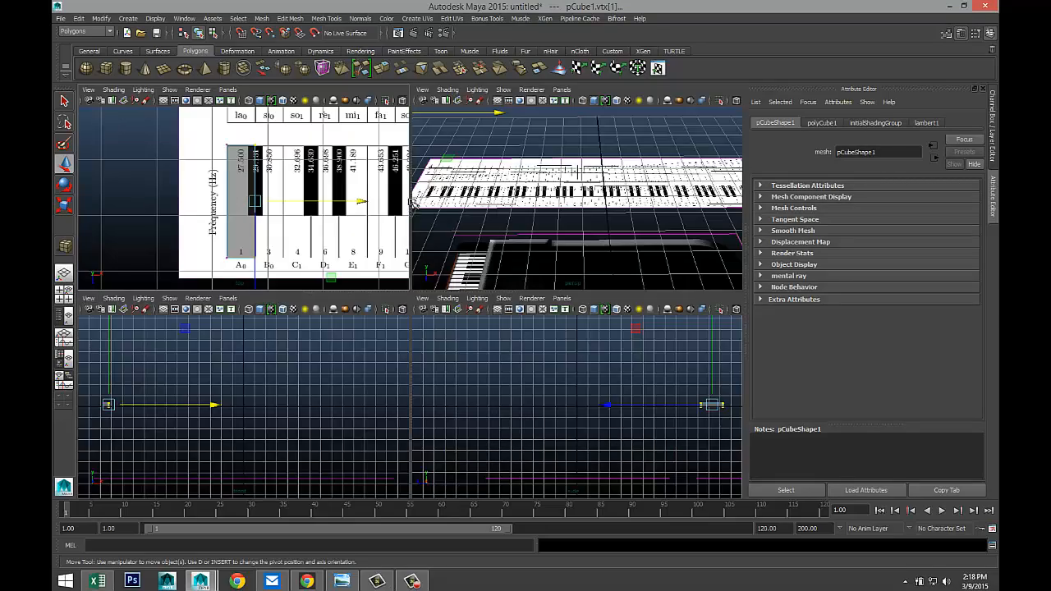
key("space")
left_click_drag(400, 247, 210, 269, "alt")
middle_click_drag(210, 270, 519, 279, "alt")
left_click_drag(320, 320, 317, 317, "alt")
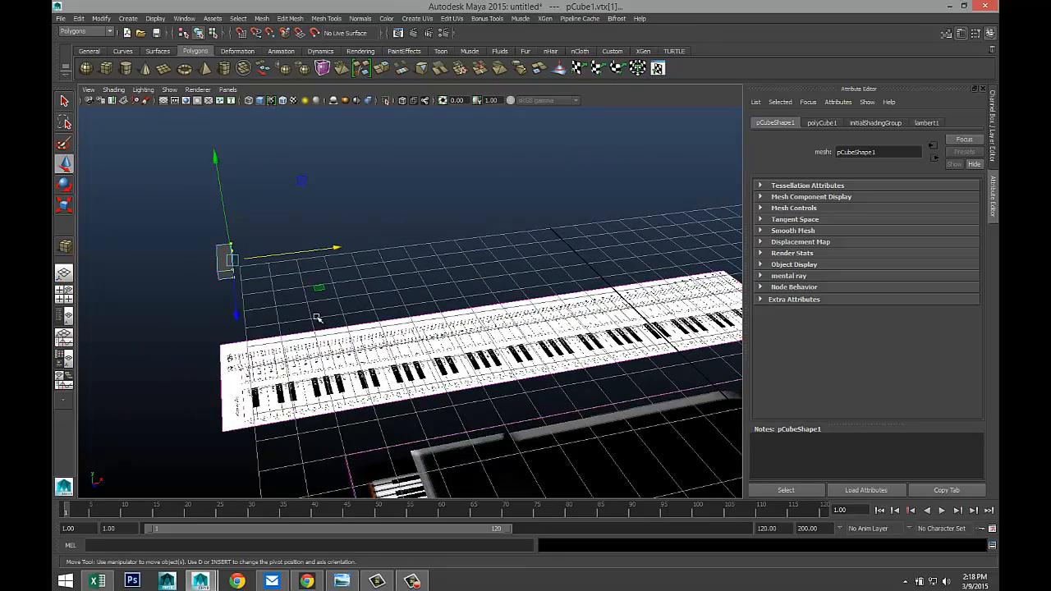
middle_click_drag(317, 317, 437, 340, "alt")
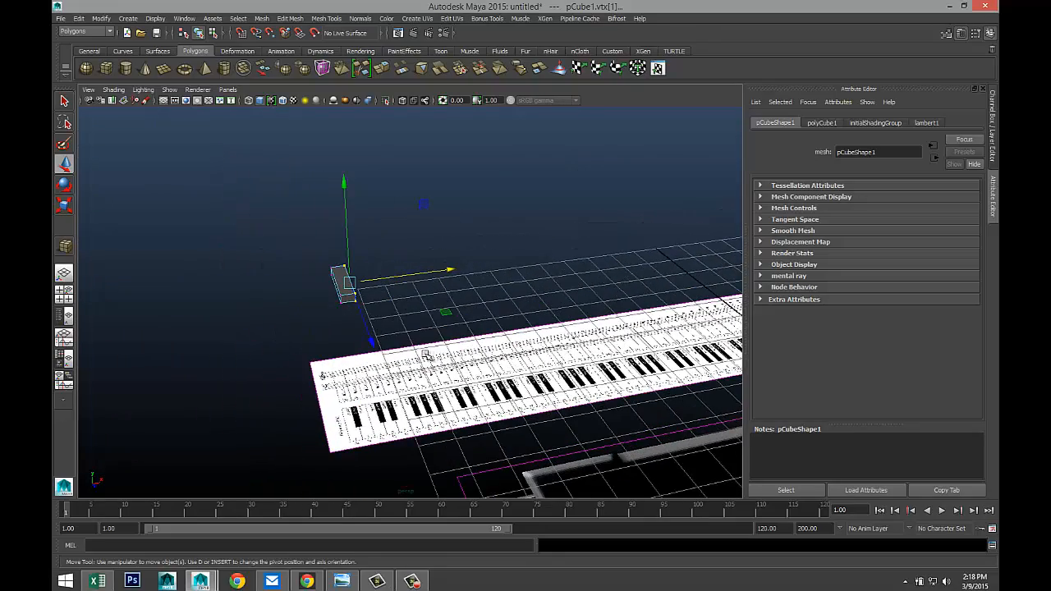
key("f")
scroll(418, 355, "down", 5)
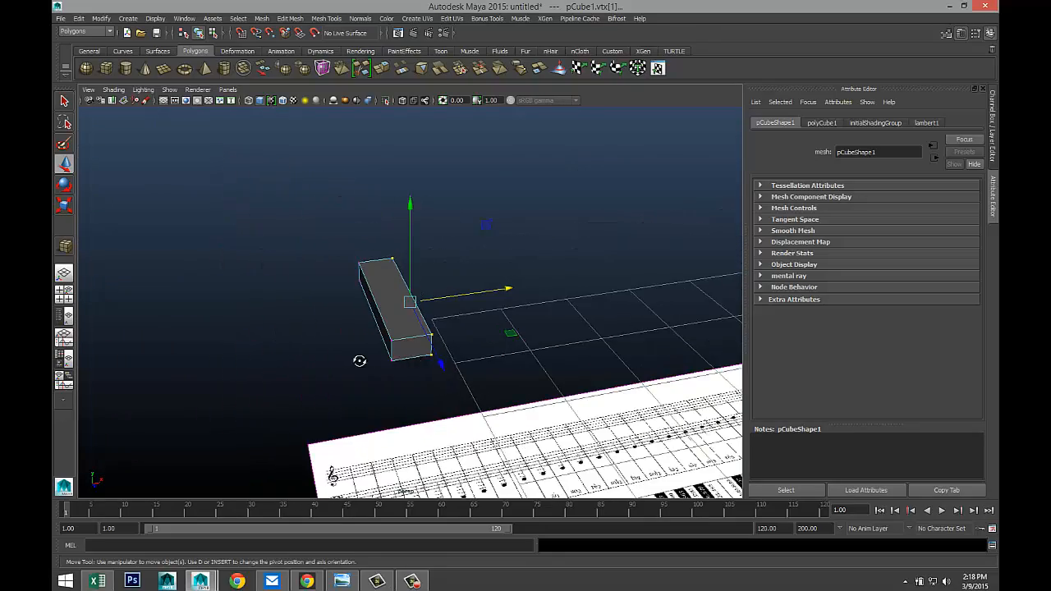
left_click_drag(360, 361, 404, 356, "alt")
key("r")
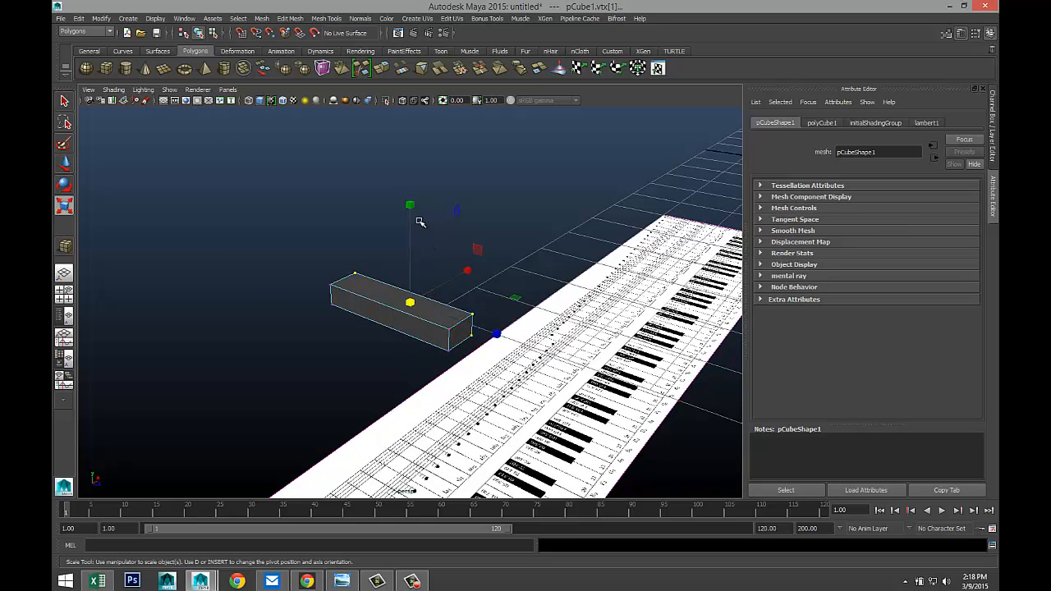
left_click_drag(409, 204, 416, 234)
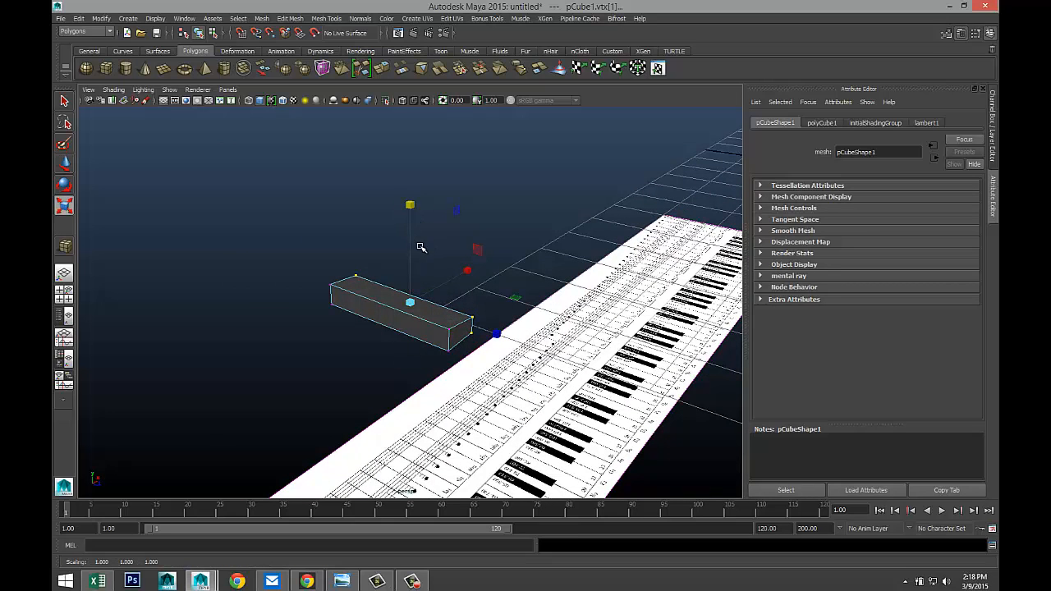
key("ctrl+z")
- Return the cube to object mode and scale the whole cube along Y to about 0.33, making a thin slab
right_click_drag(381, 294, 419, 275)
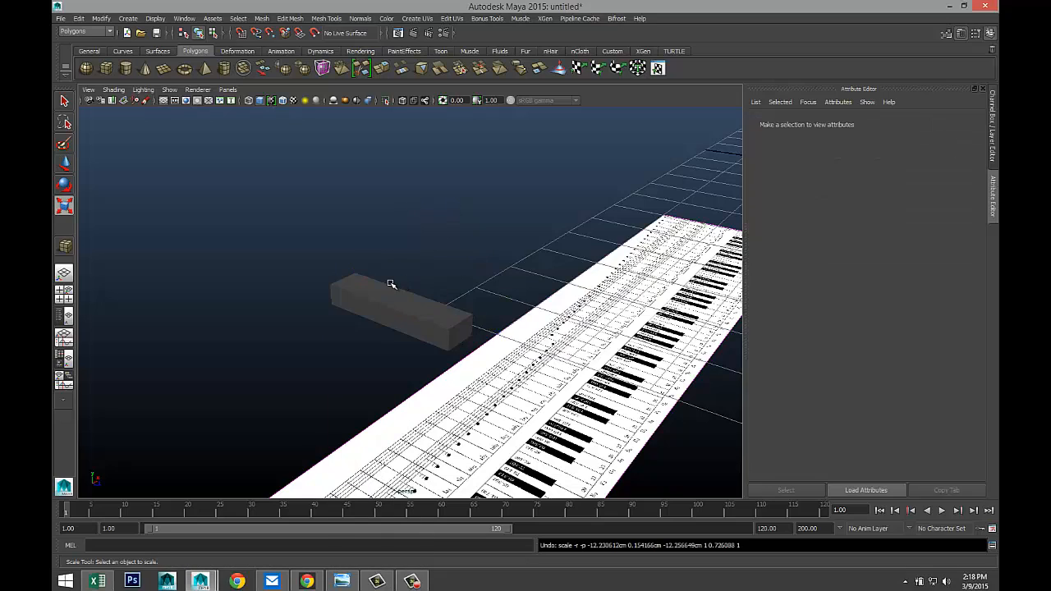
left_click(402, 296)
left_click_drag(398, 218, 411, 283)
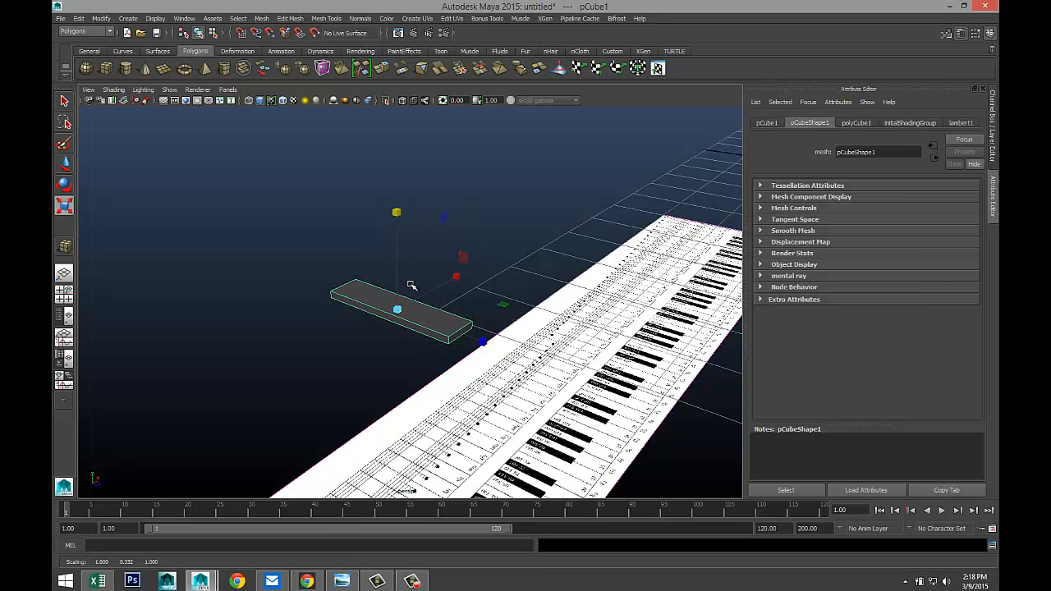
- Extrude the slab's underside face as a slightly smaller inset, shifted back about 0.09 units along Z to leave a front overhang
left_click_drag(406, 336, 344, 279, "alt")
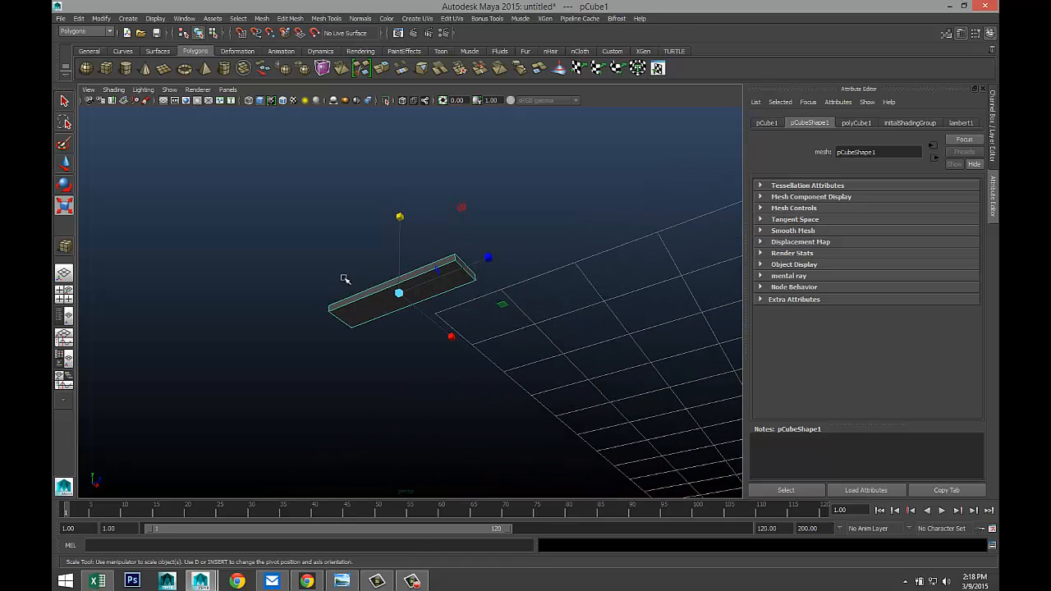
right_click_drag(372, 306, 371, 328)
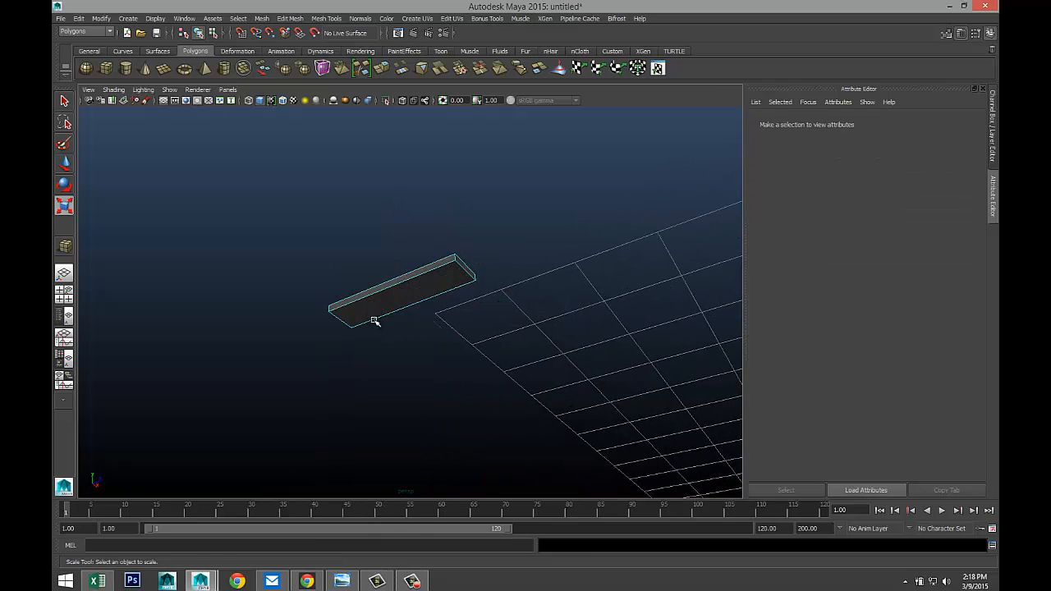
left_click(376, 315)
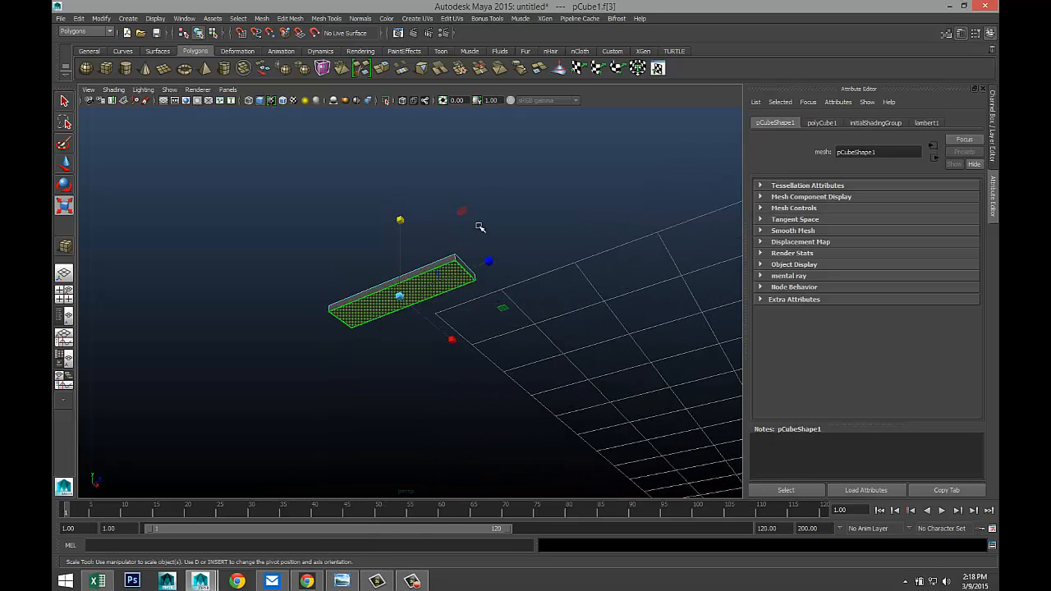
left_click(279, 19)
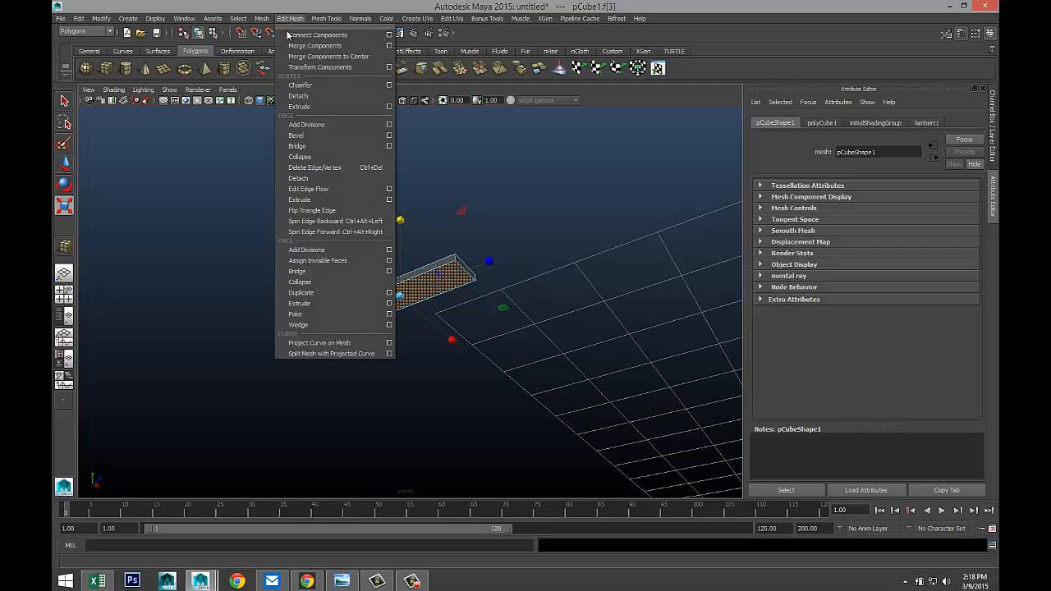
left_click(316, 303)
key("r")
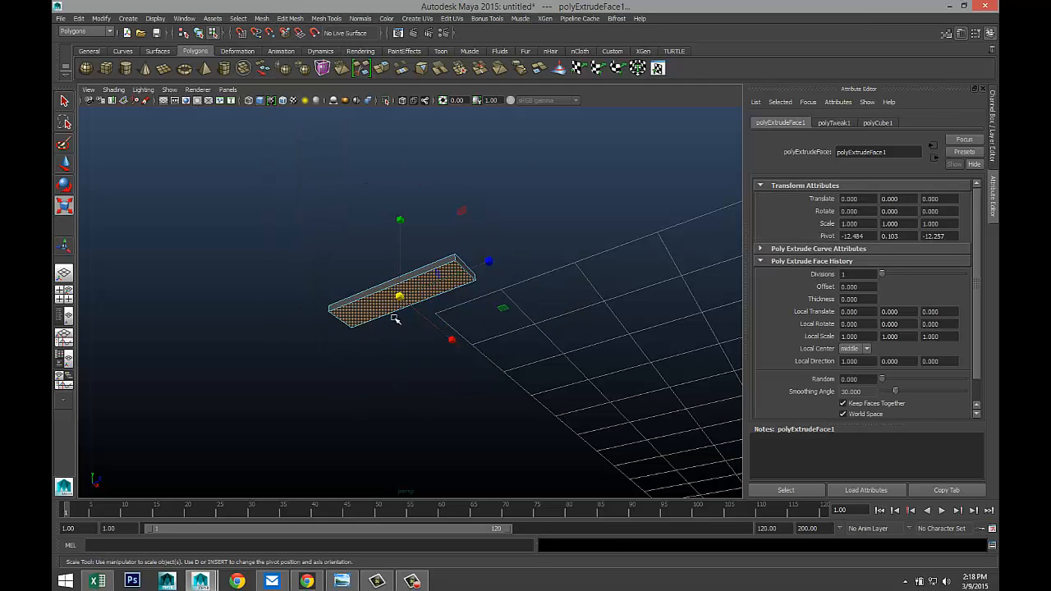
left_click_drag(400, 298, 392, 301)
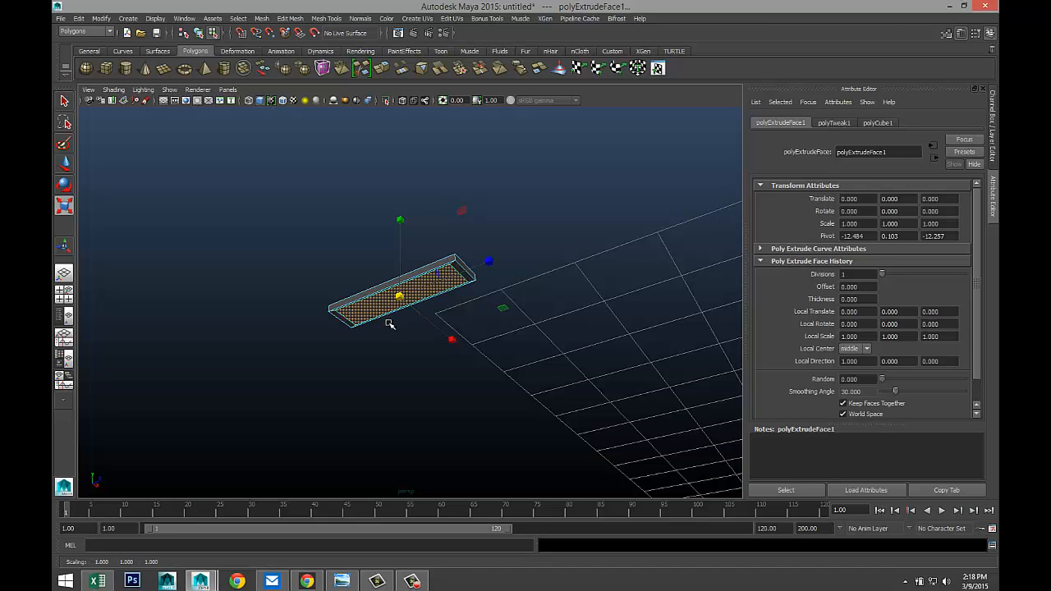
key("w")
left_click_drag(491, 262, 481, 266)
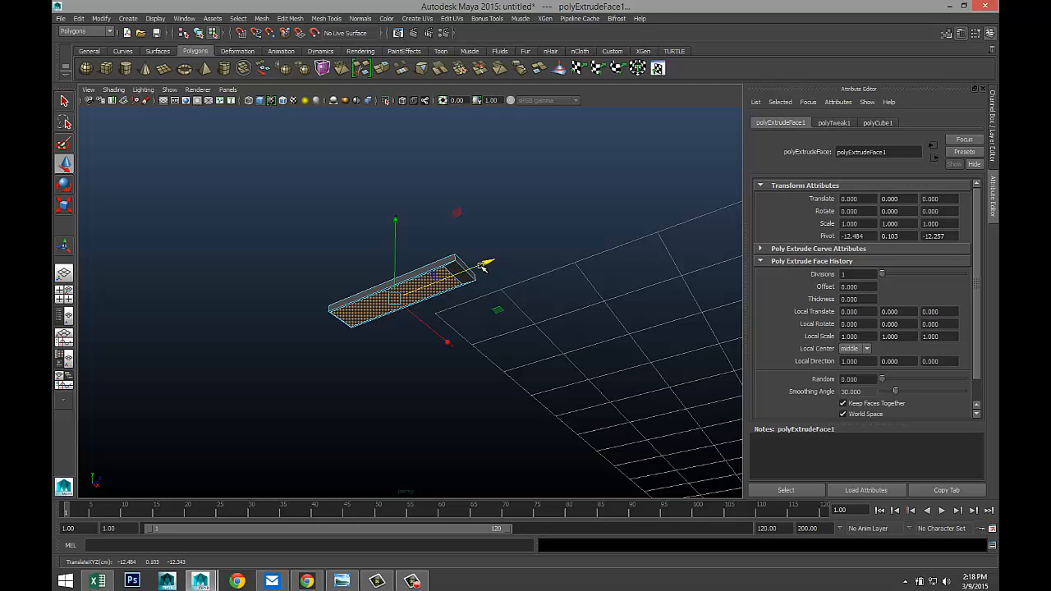
- Extrude the inset underside face again and pull it down about 0.32 units to form the key's lower body
left_click_drag(446, 340, 442, 347, "alt")
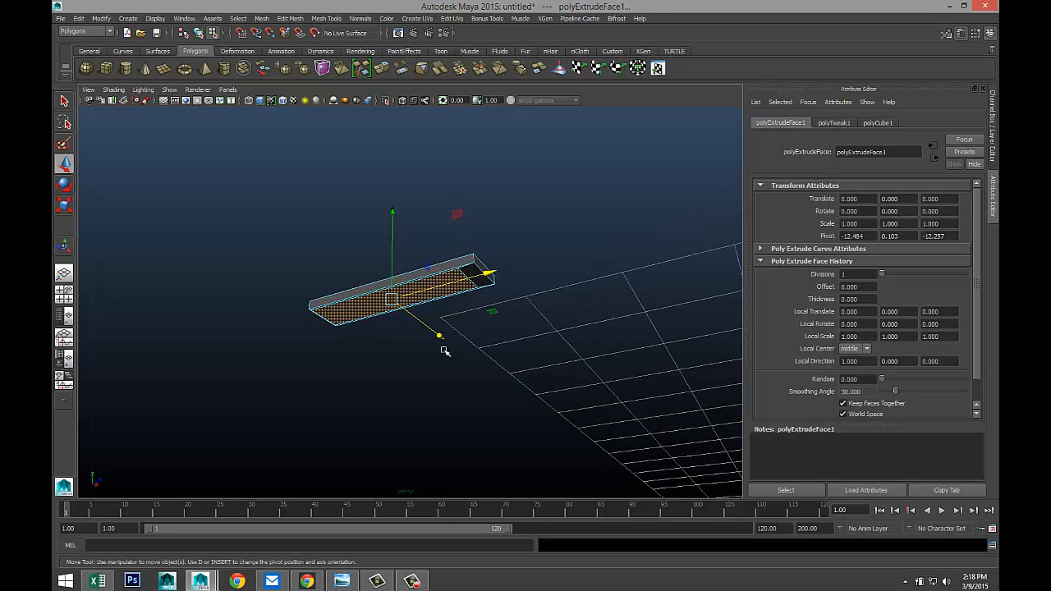
key("ctrl+e")
key("w")
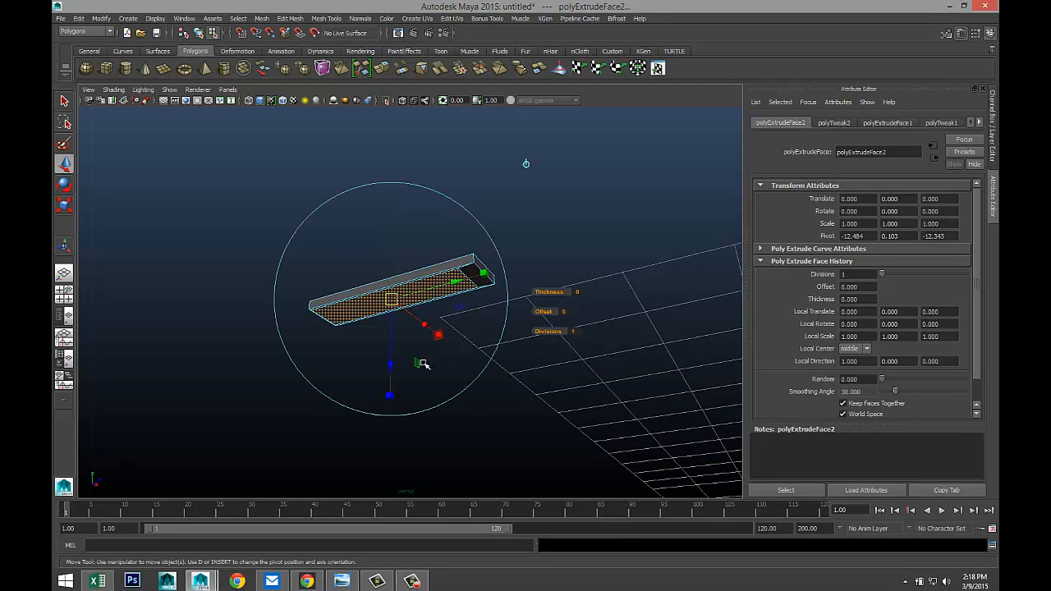
left_click_drag(394, 271, 394, 240)
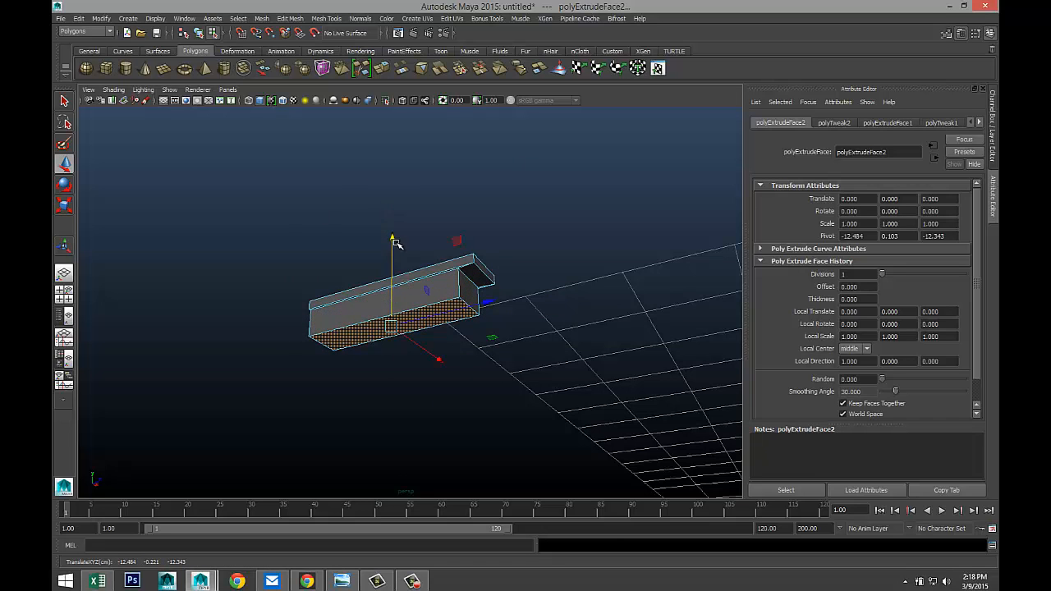
- Insert edge loops close to the borders of the key's top slab and lower body with the Insert Edge Loop Tool
left_click_drag(411, 301, 403, 345, "alt")
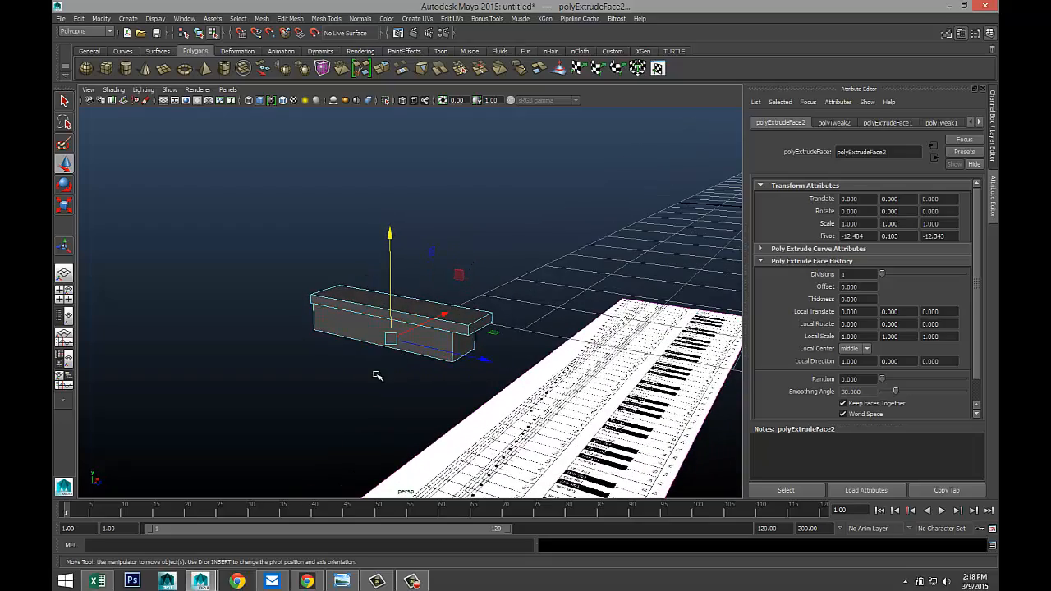
middle_click_drag(361, 373, 323, 361, "alt")
scroll(322, 361, "up", 6)
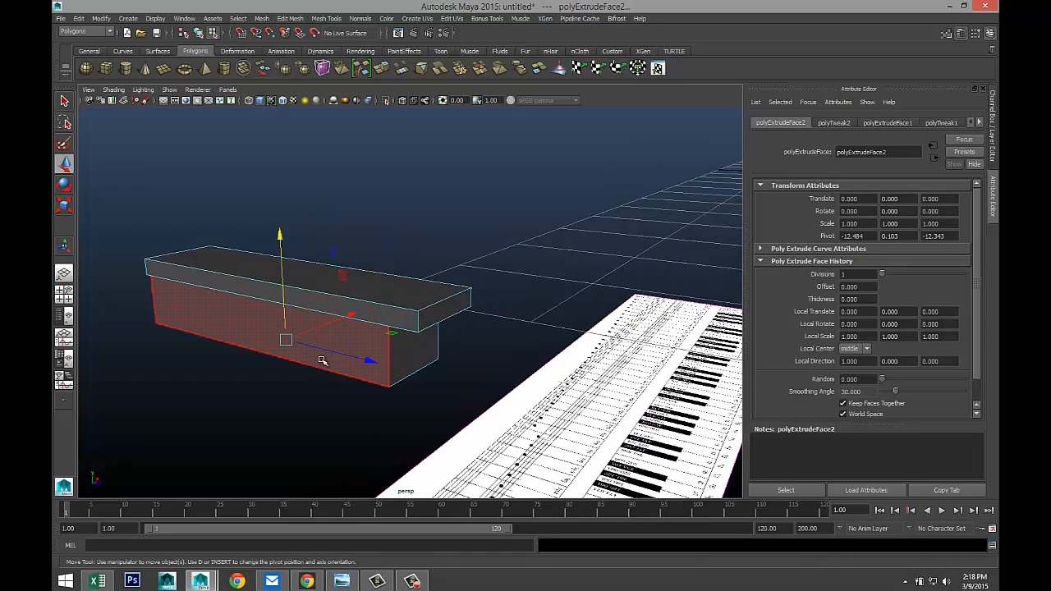
left_click_drag(322, 361, 297, 358, "alt")
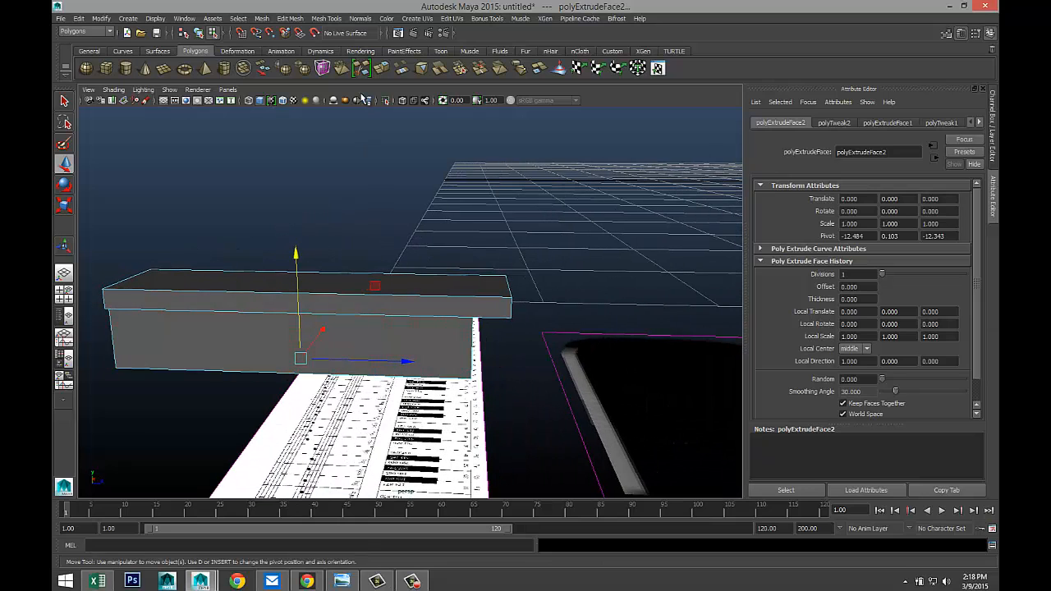
left_click(325, 19)
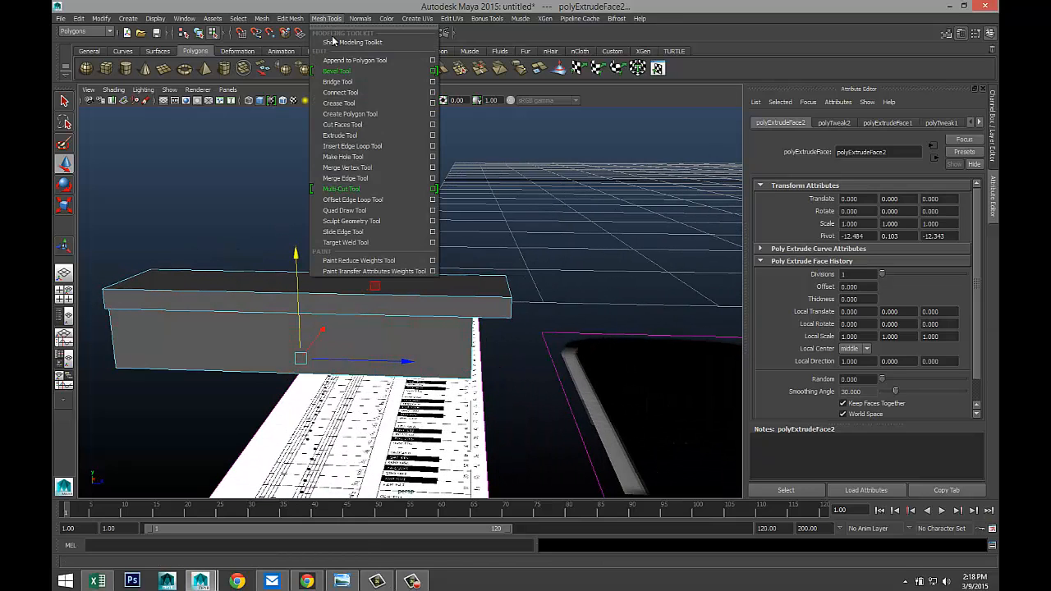
left_click(433, 147)
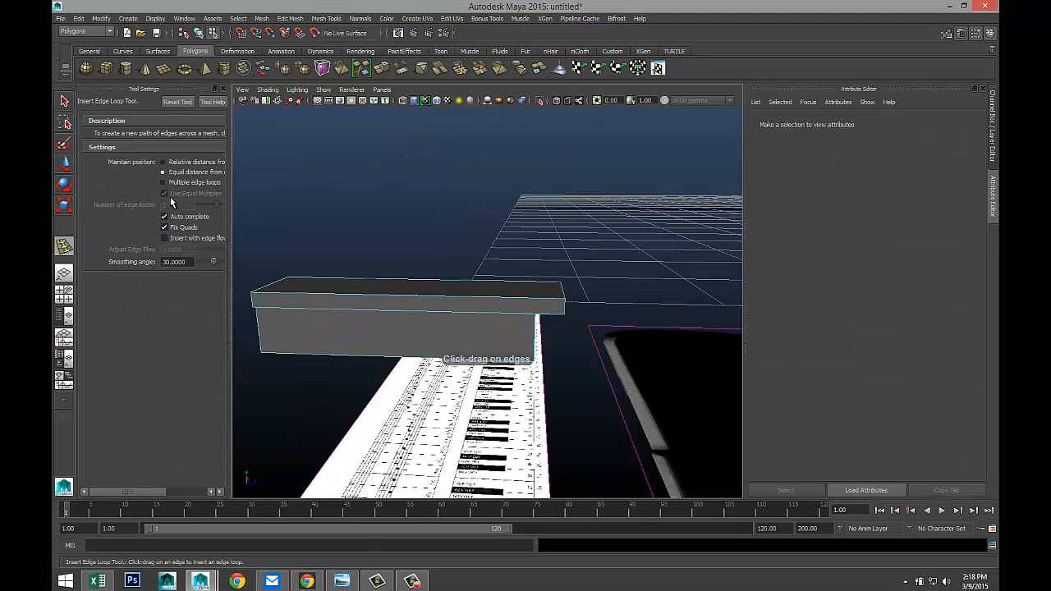
left_click(222, 89)
left_click_drag(238, 267, 360, 319, "alt")
left_click_drag(460, 352, 474, 325, "alt")
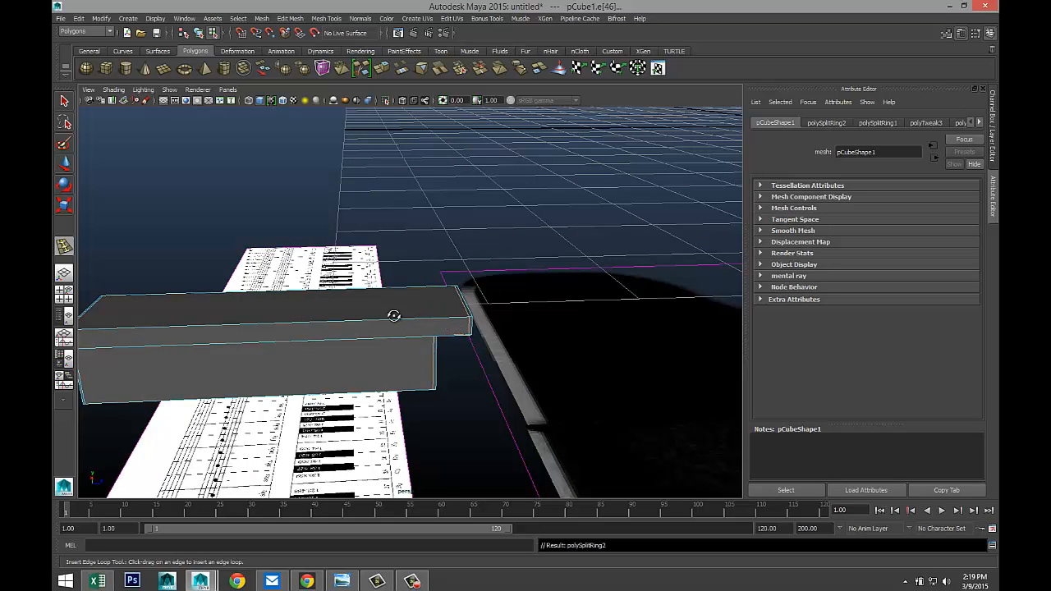
left_click_drag(389, 312, 461, 302, "alt")
left_click_drag(465, 369, 359, 370)
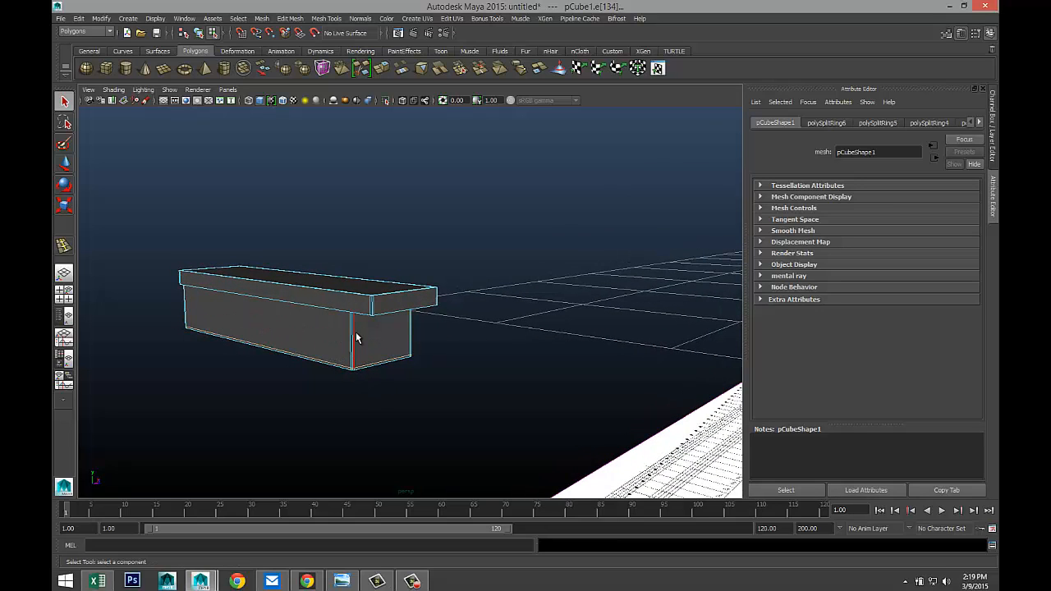
- Return the key to object mode with smooth preview on, and inspect its rounded edges from several sides
right_click_drag(354, 335, 422, 298)
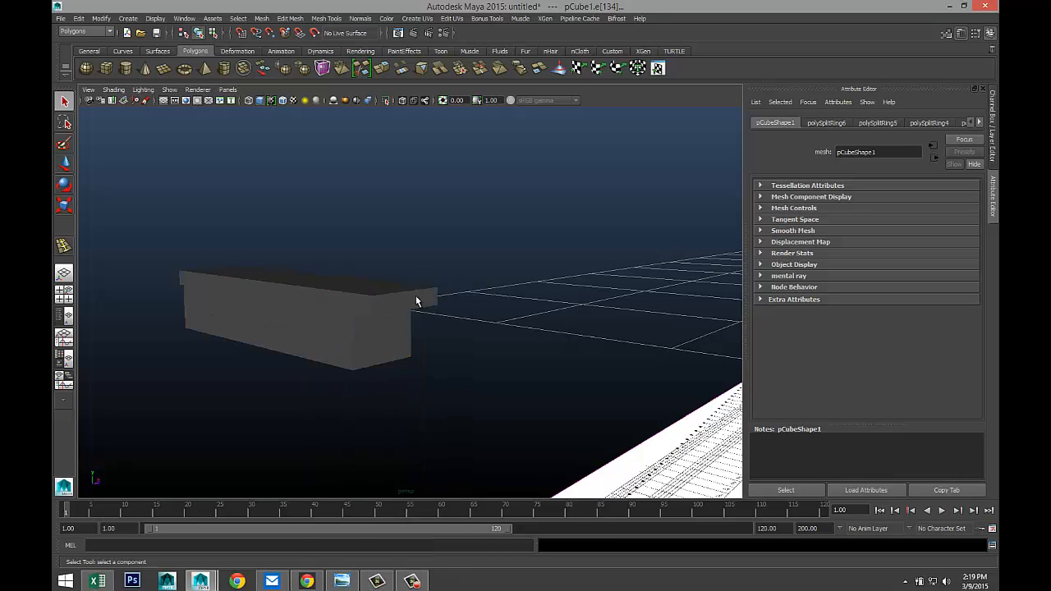
left_click(413, 364)
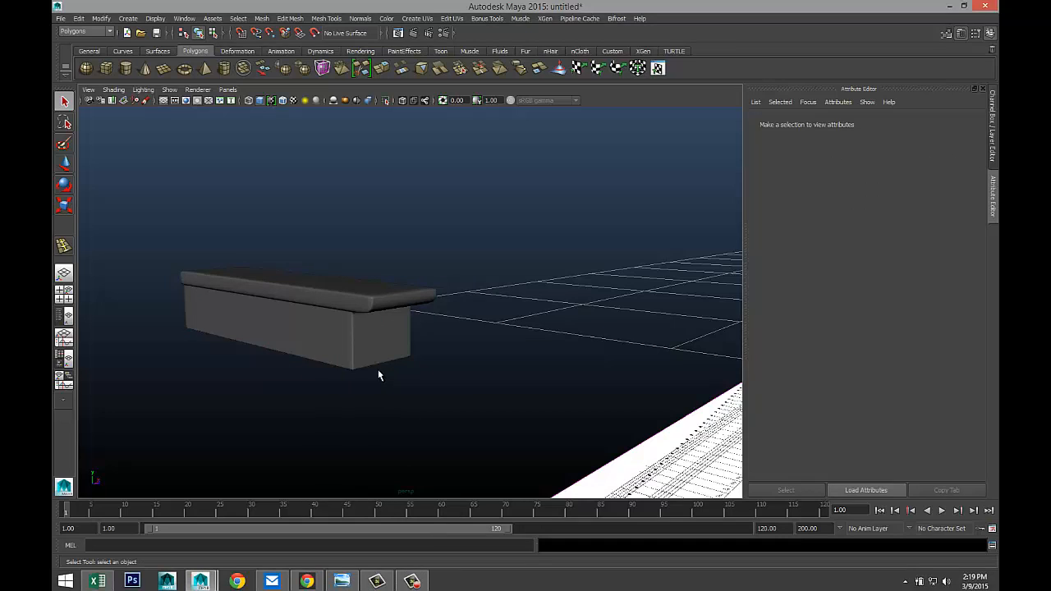
scroll(378, 374, "up", 5)
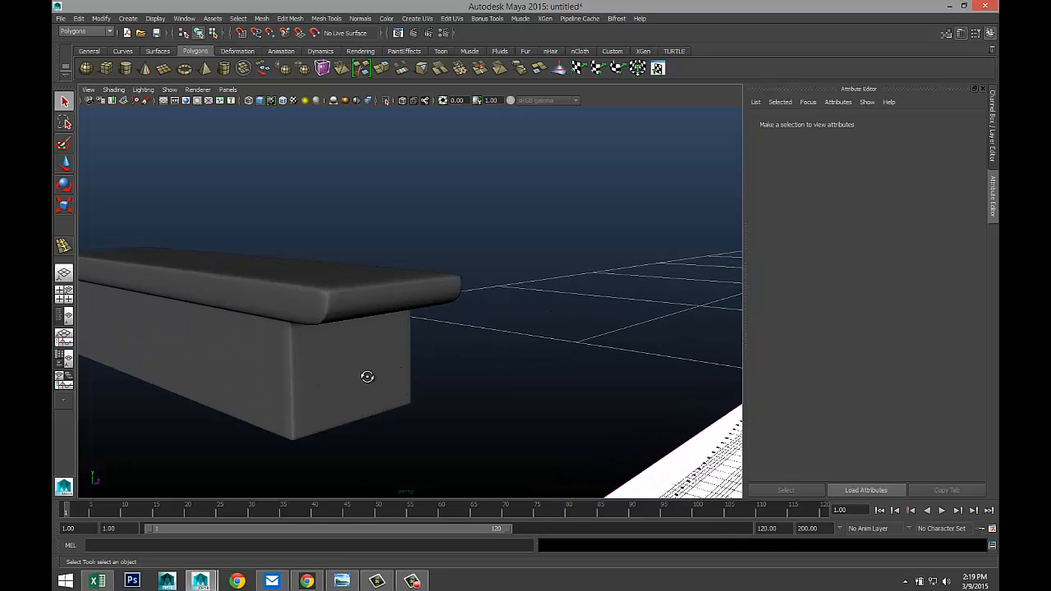
left_click_drag(367, 376, 329, 375, "alt")
middle_click_drag(328, 375, 463, 375, "alt")
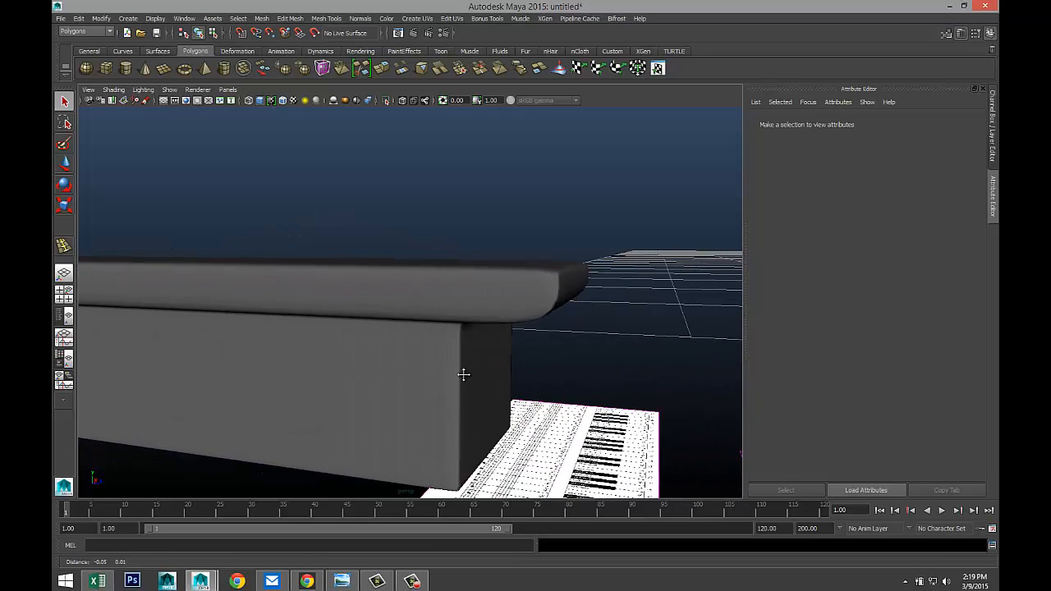
right_click_drag(463, 374, 307, 359, "alt")
middle_click_drag(307, 359, 432, 375, "alt")
left_click_drag(432, 376, 93, 328, "alt")
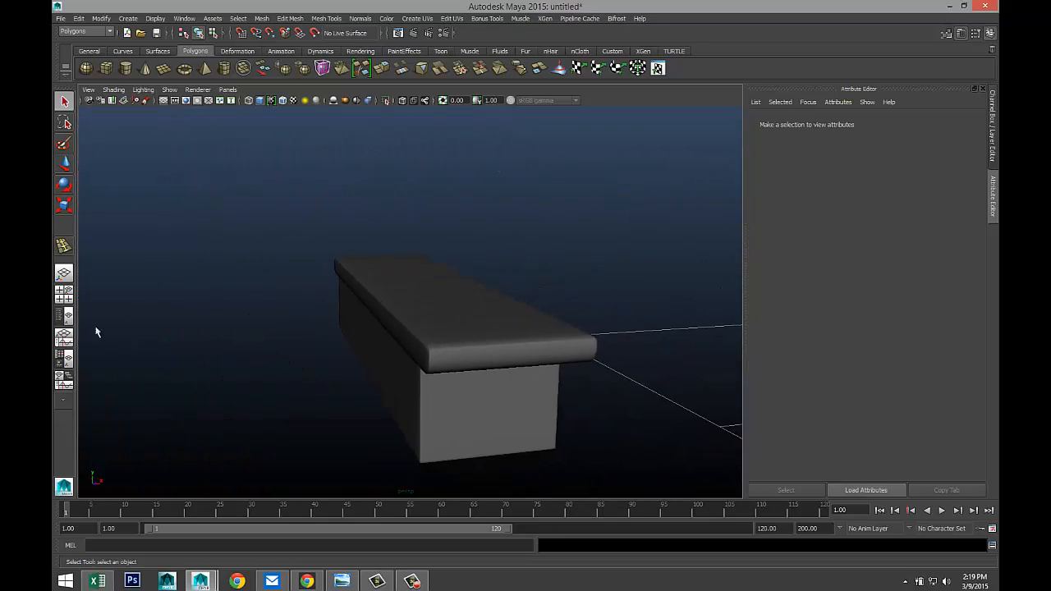
- Duplicate the A0 key and move the copy along X onto the neighbouring B0 key of the reference image
left_click(65, 294)
key("space")
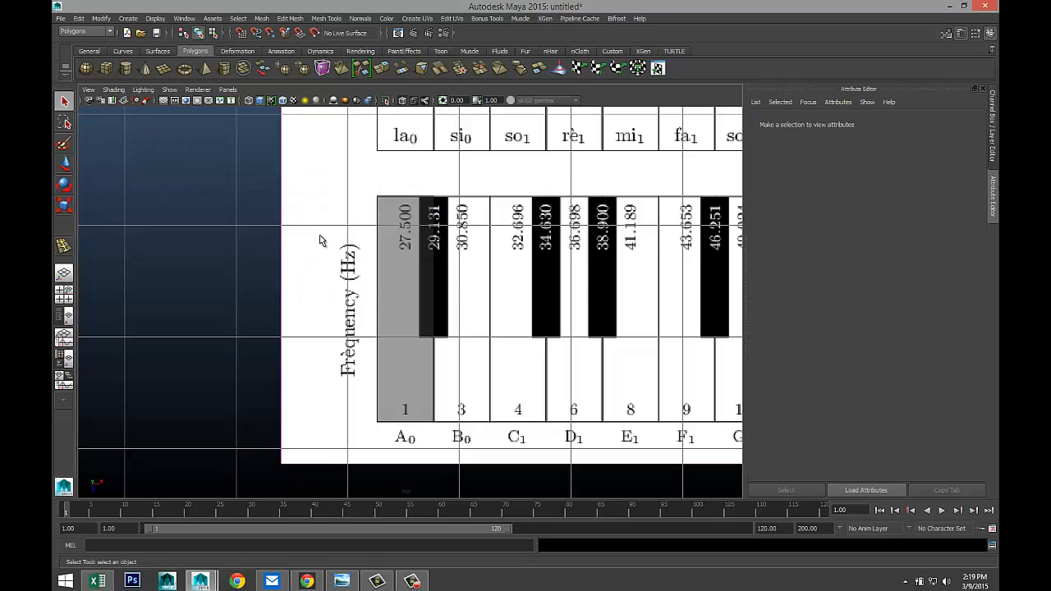
scroll(545, 293, "down", 5)
scroll(546, 299, "up", 4)
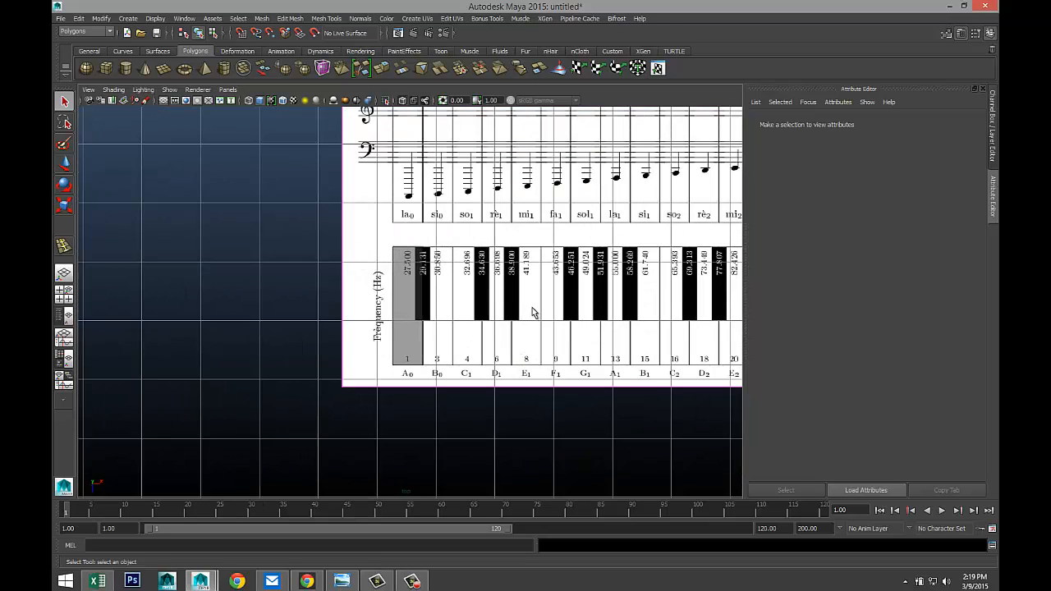
middle_click_drag(532, 311, 418, 286, "alt")
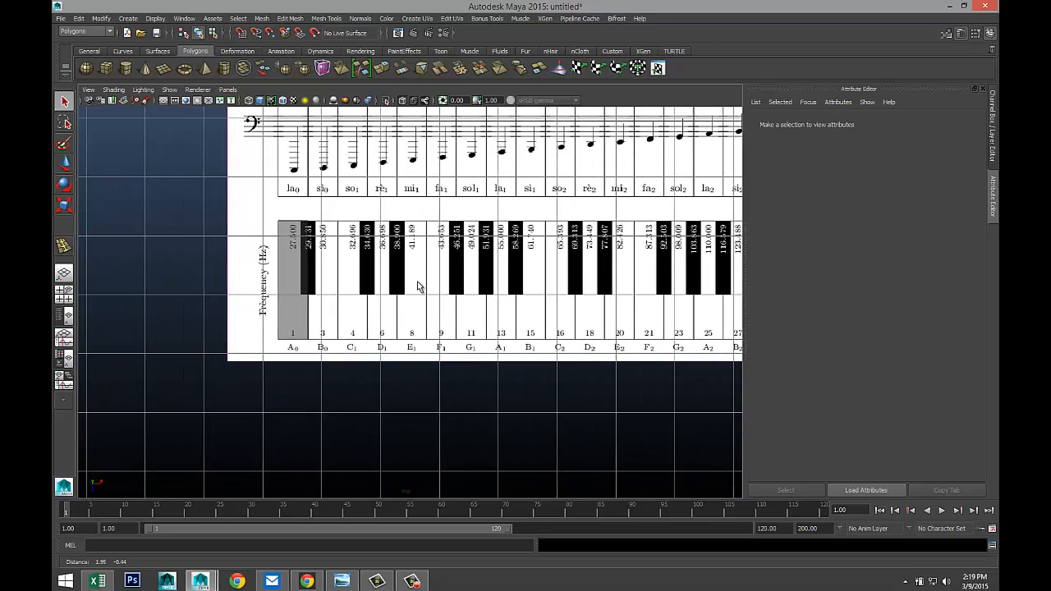
left_click(293, 332)
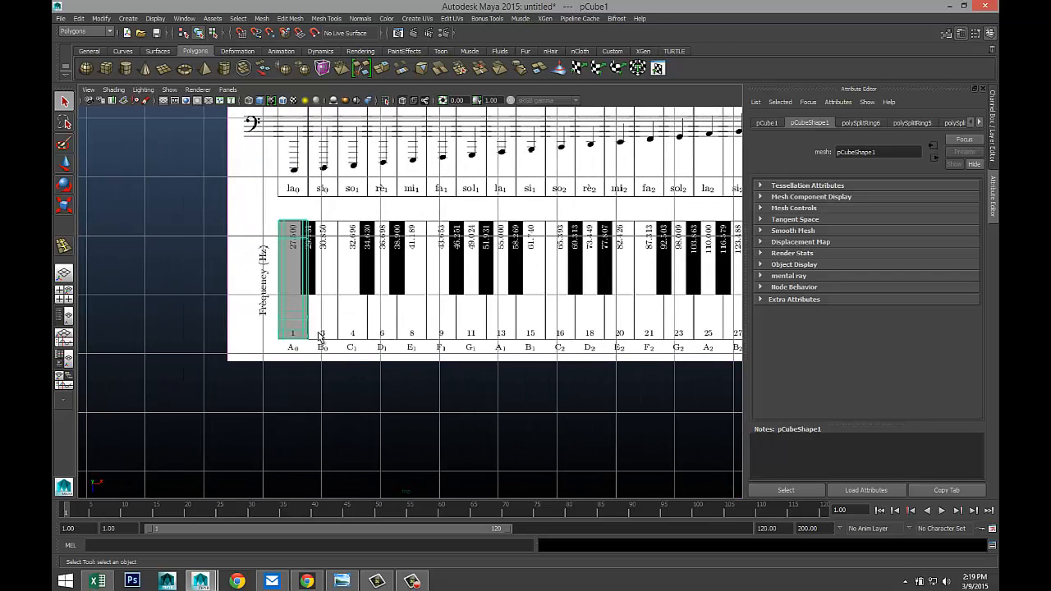
key("ctrl+d")
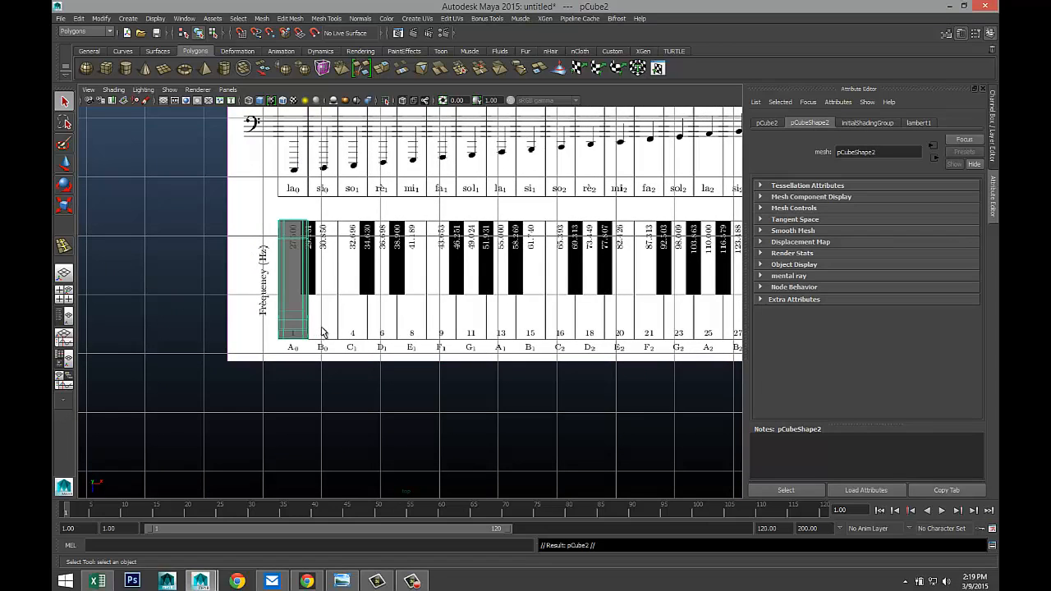
key("w")
left_click_drag(399, 279, 423, 279)
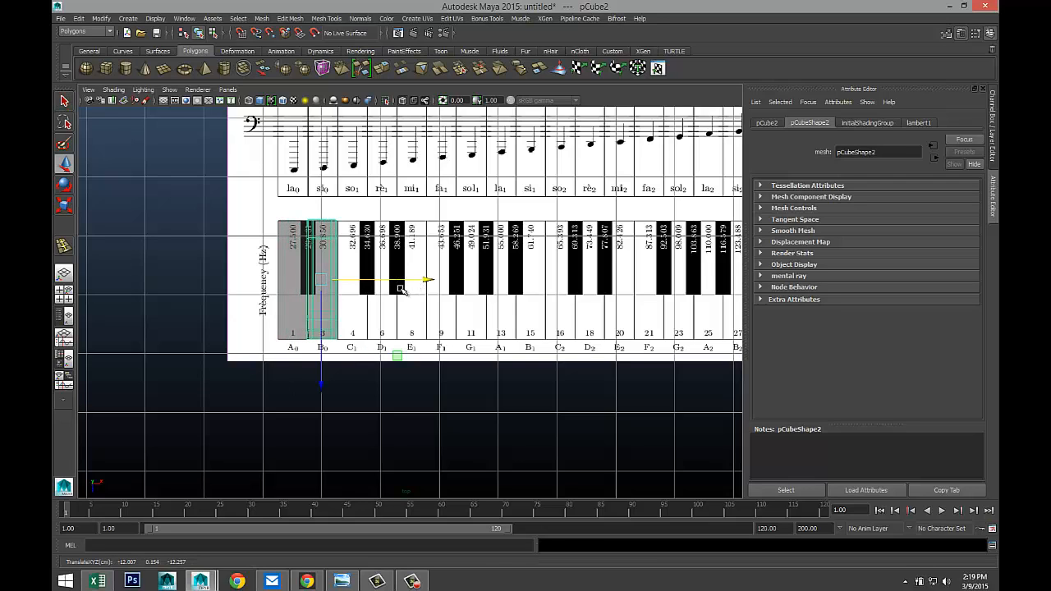
key("f")
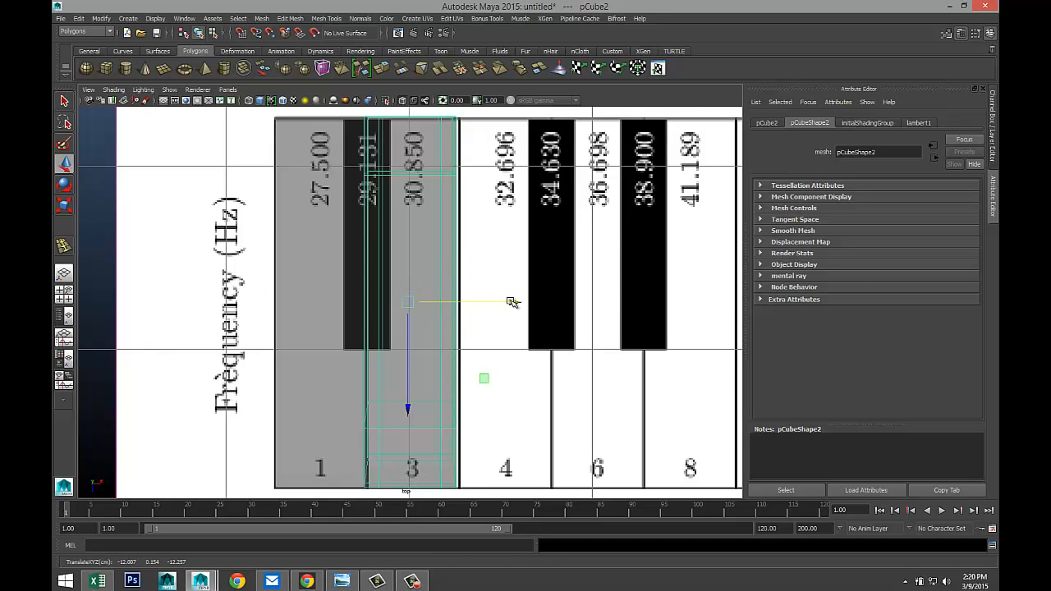
left_click_drag(511, 301, 516, 306)
- Repeat Duplicate with Transform on the copied key until the row of white keys reaches C8 on the reference
scroll(518, 307, "down", 10)
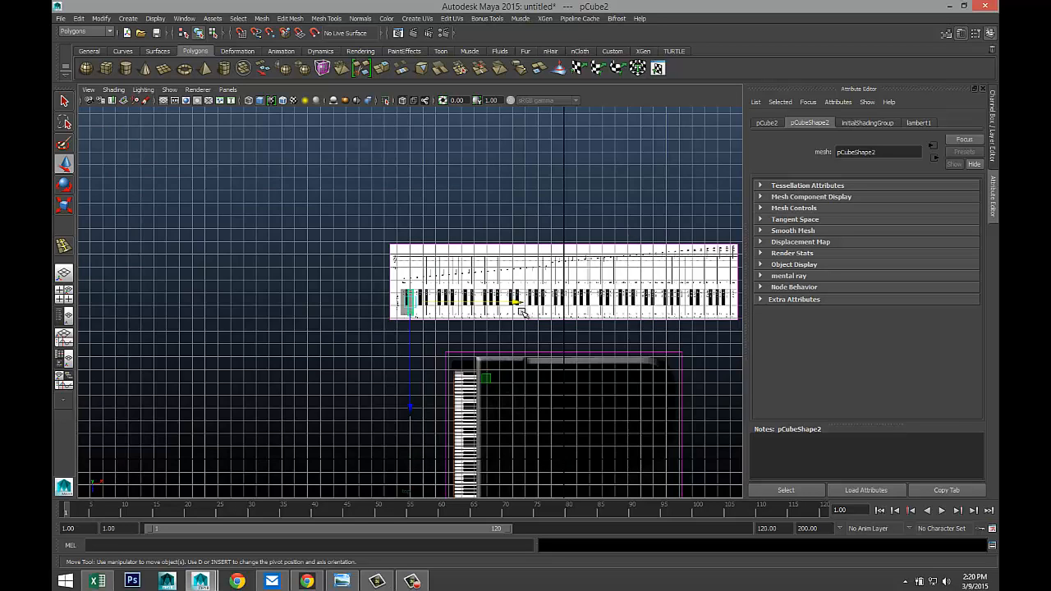
scroll(522, 312, "down", 4)
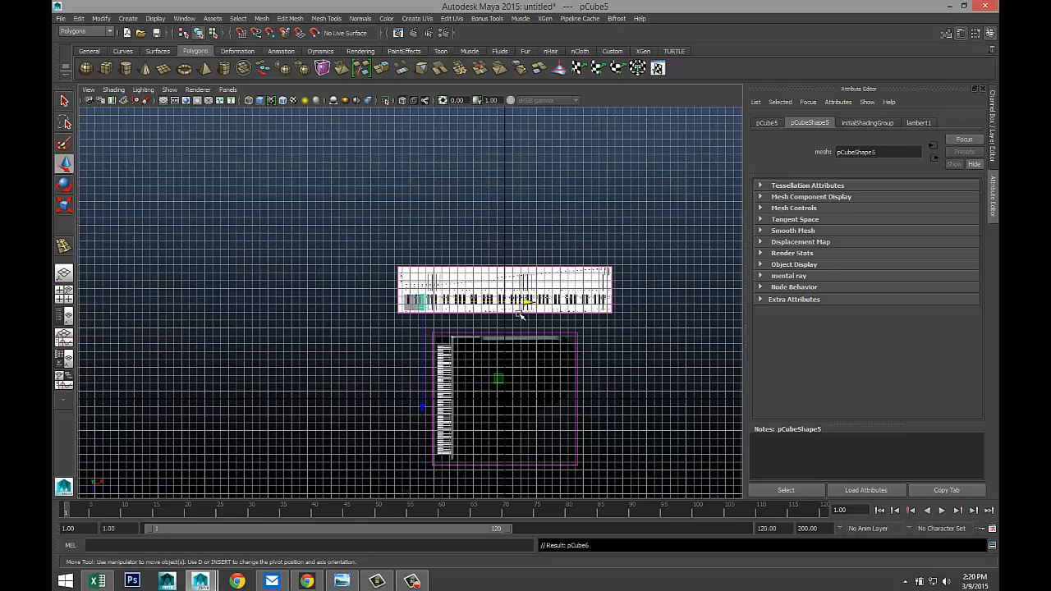
key("shift+d")
key("shift+d")
key("shift+d")
key("shift+d")
key("shift+d")
key("shift+d")
key("shift+d")
key("shift+d")
key("shift+d")
key("shift+d")
key("shift+d")
key("shift+d")
key("shift+d")
key("shift+d")
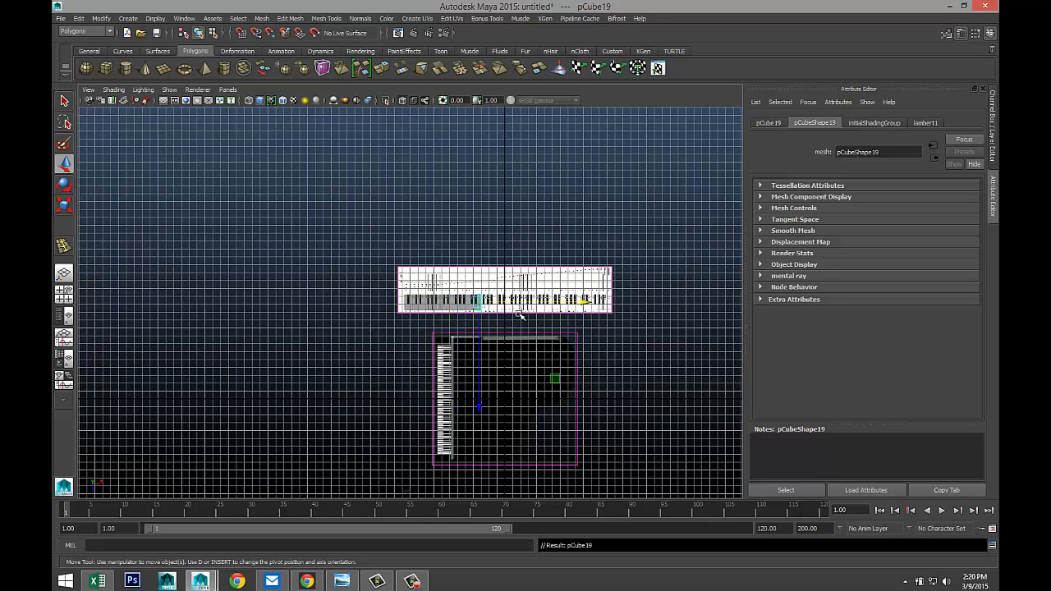
key("shift+d")
key("shift+d")
key("shift+d")
key("shift+d")
key("shift+d")
key("shift+d")
key("shift+d")
key("shift+d")
key("shift+d")
key("shift+d")
key("shift+d")
key("shift+d")
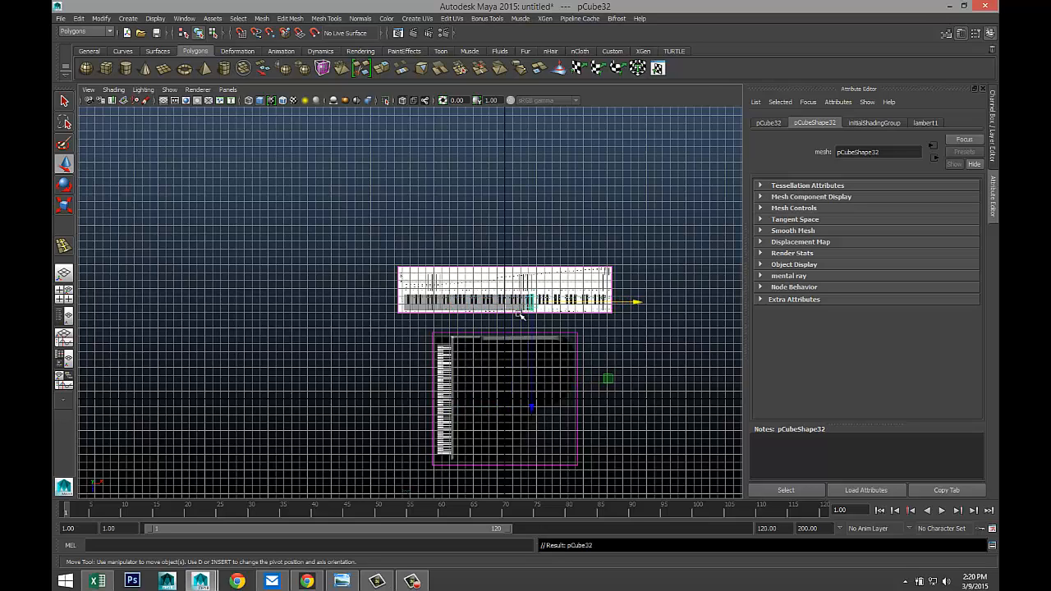
key("shift+d")
key("shift+d")
key("shift+d")
key("shift+d")
key("shift+d")
key("shift+d")
key("shift+d")
key("shift+d")
key("shift+d")
key("shift+d")
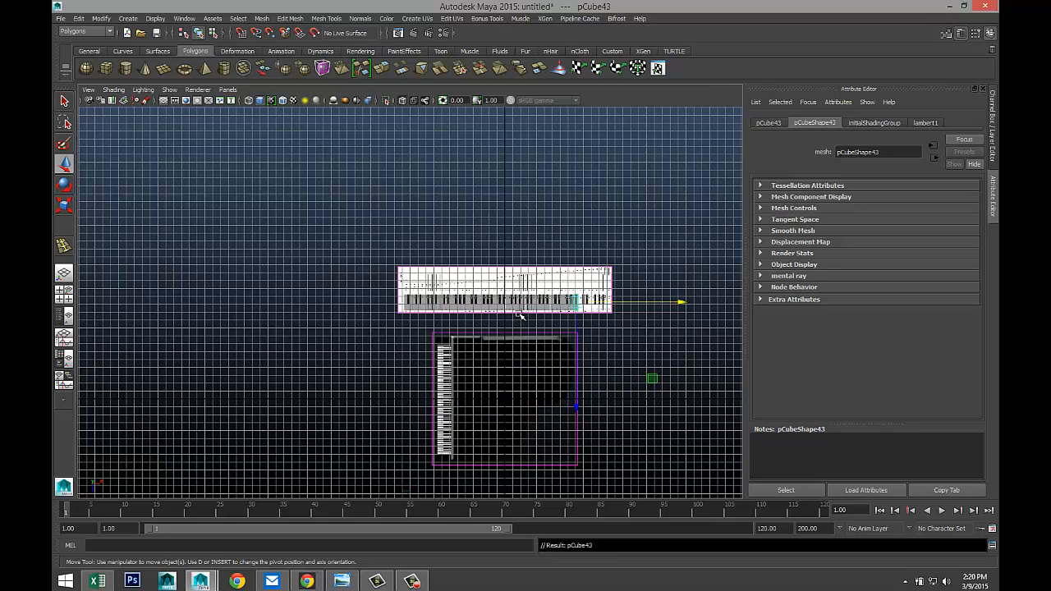
key("shift+d")
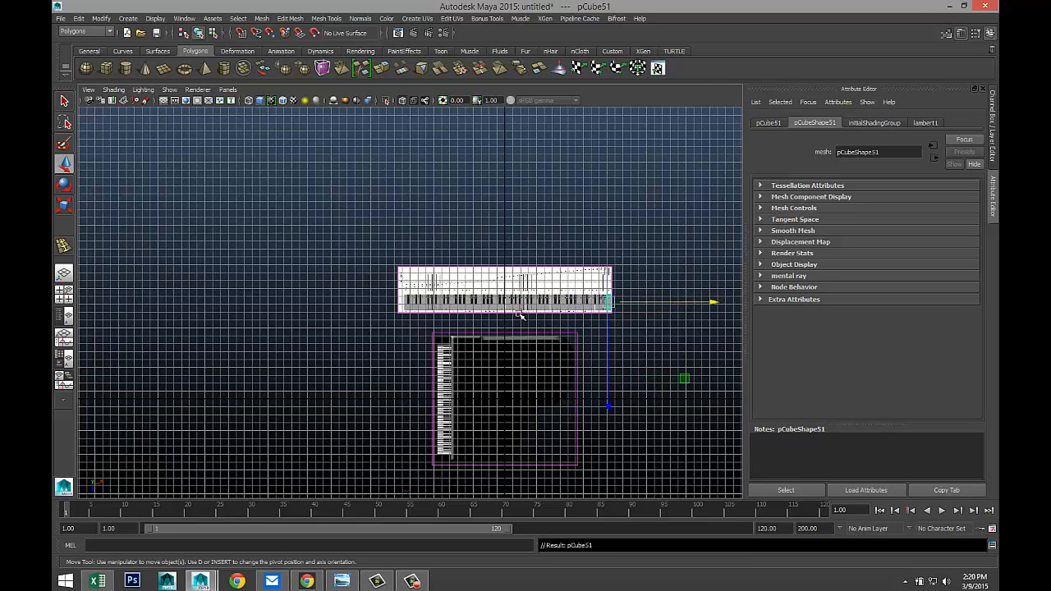
- Check the C8 key against the reference, combine all the white keys into one mesh and center its pivot
key("f")
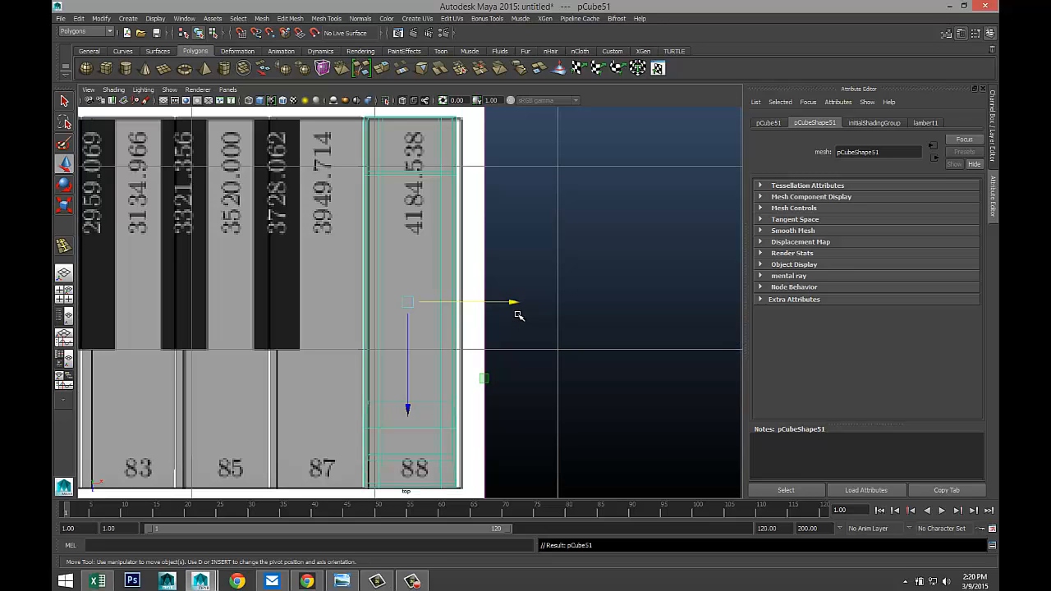
scroll(519, 295, "down", 5)
scroll(477, 244, "up", 5)
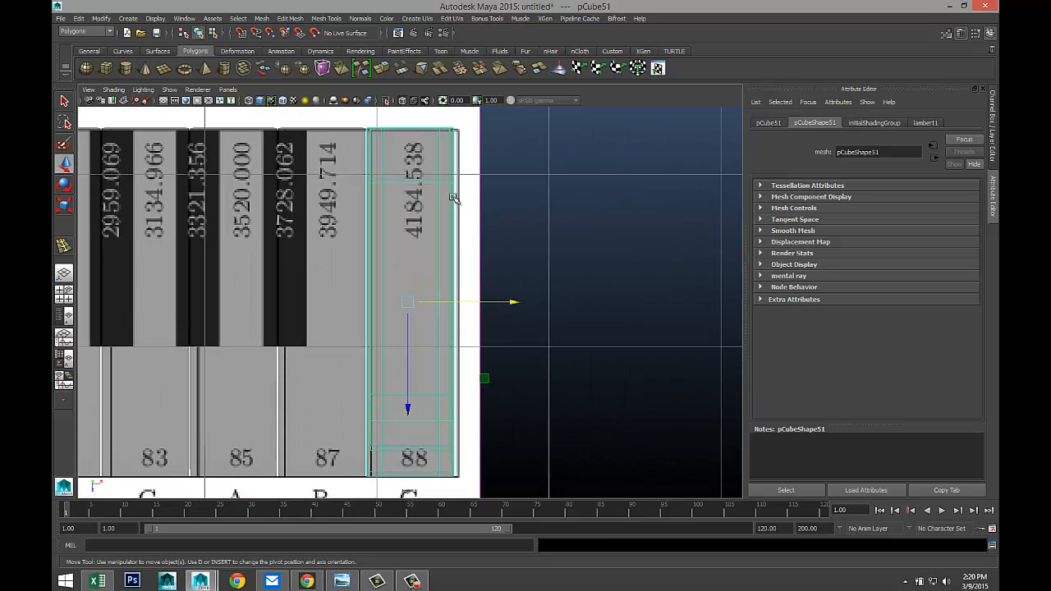
scroll(484, 355, "down", 6)
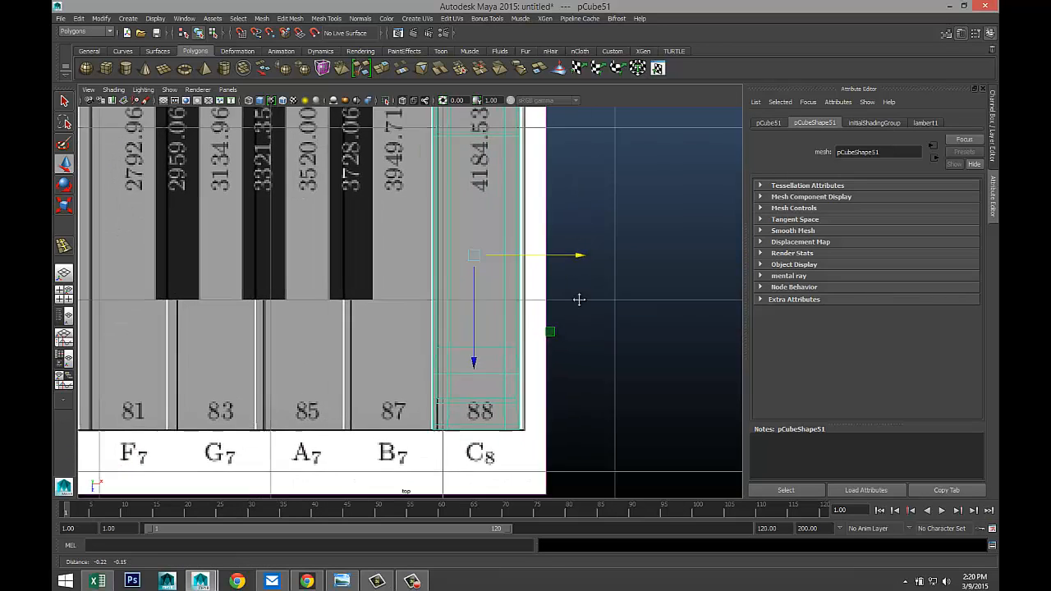
scroll(477, 358, "down", 3)
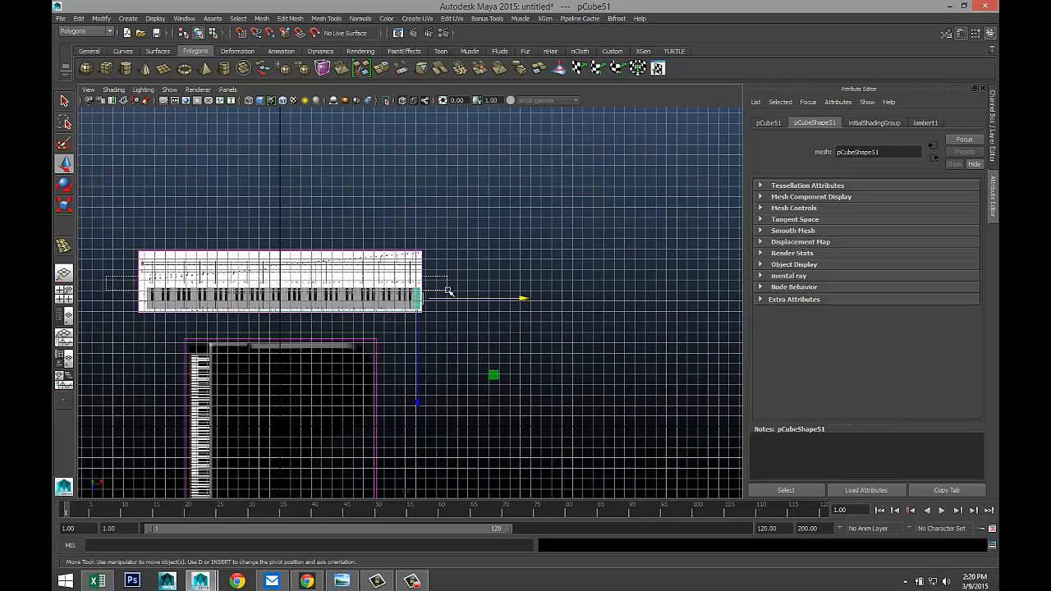
left_click(260, 19)
left_click(284, 54)
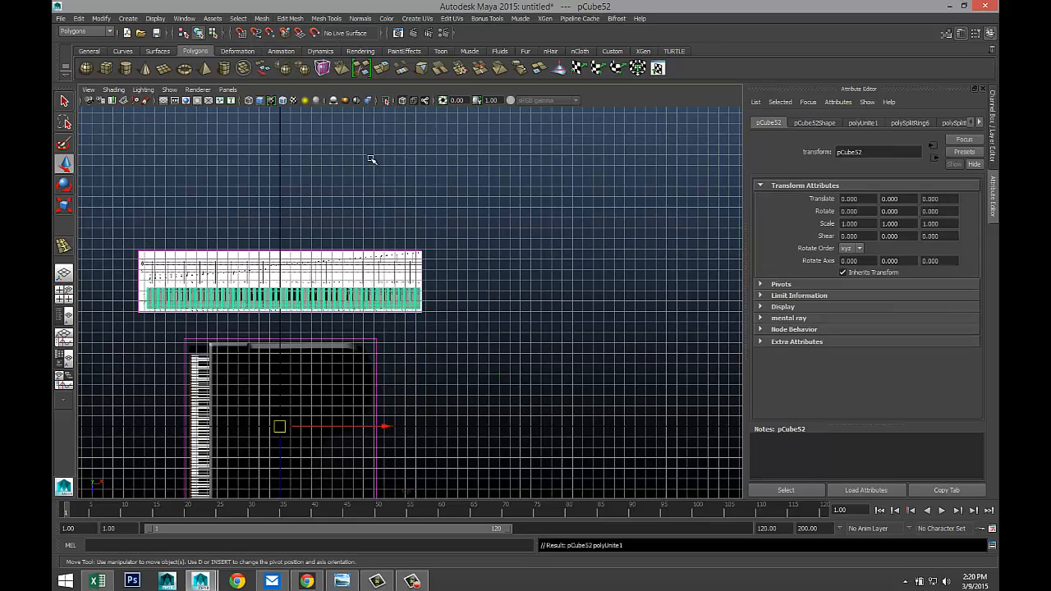
left_click(102, 18)
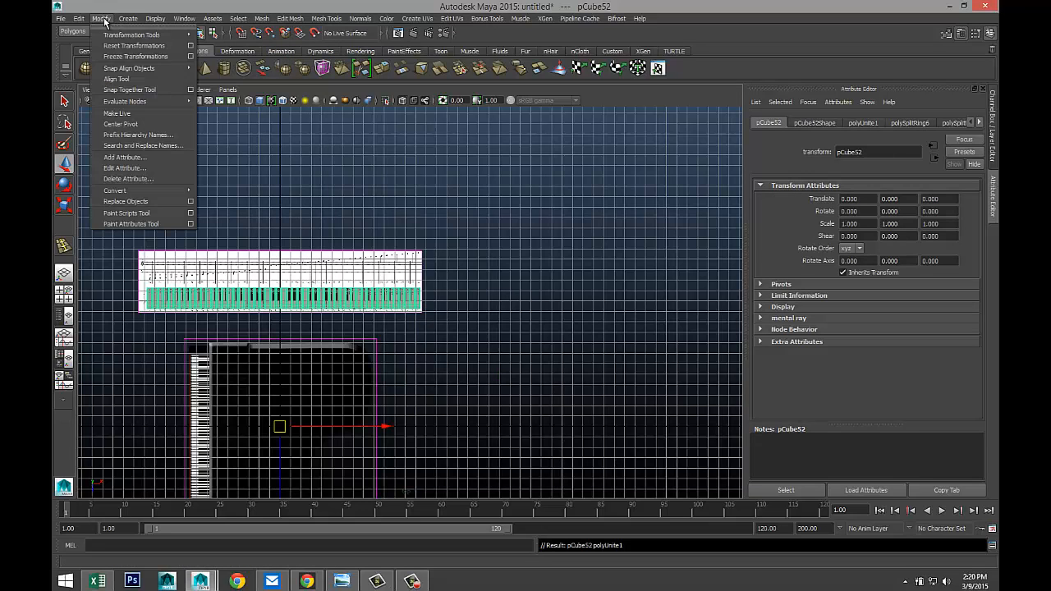
left_click(123, 123)
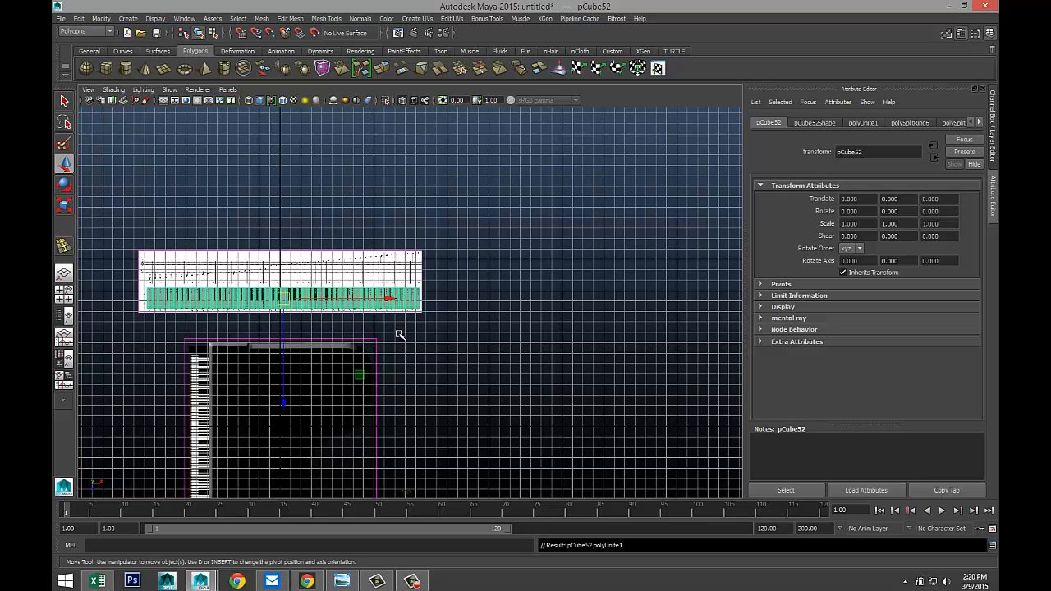
- Move the combined keyboard's pivot along X to the outer edge of the A0 key
key("d")
left_click_drag(393, 299, 257, 314)
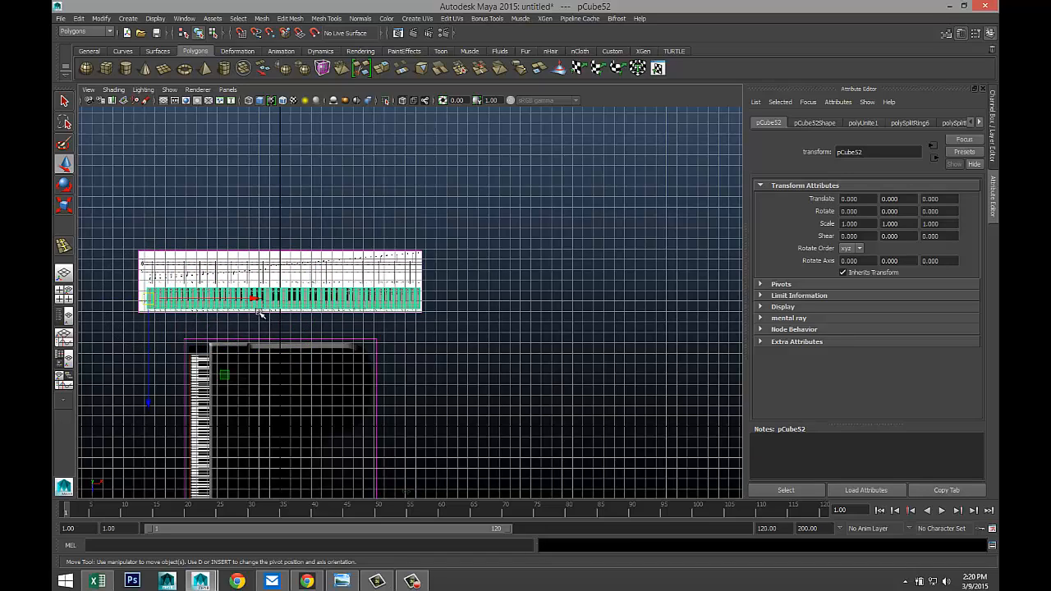
key("f")
middle_click_drag(169, 349, 433, 313, "alt")
scroll(432, 313, "up", 8)
scroll(432, 313, "up", 2)
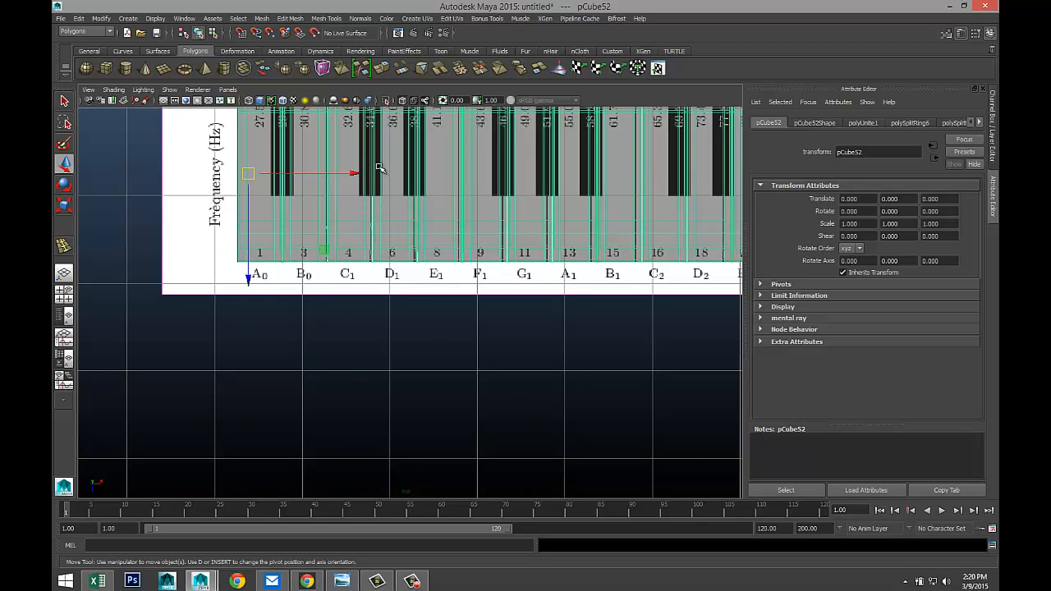
key("Insert")
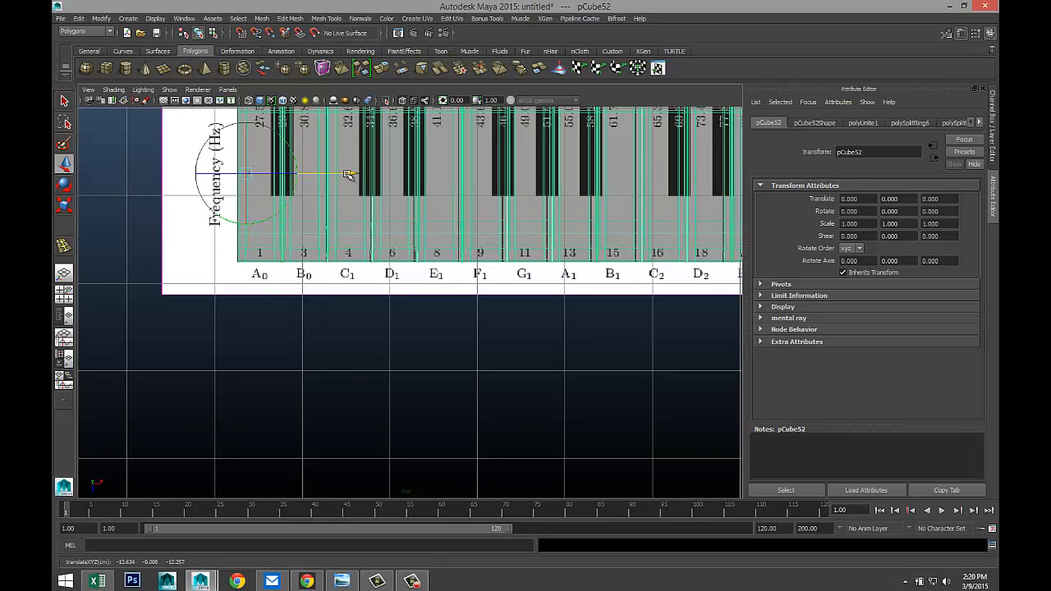
left_click_drag(348, 175, 343, 175)
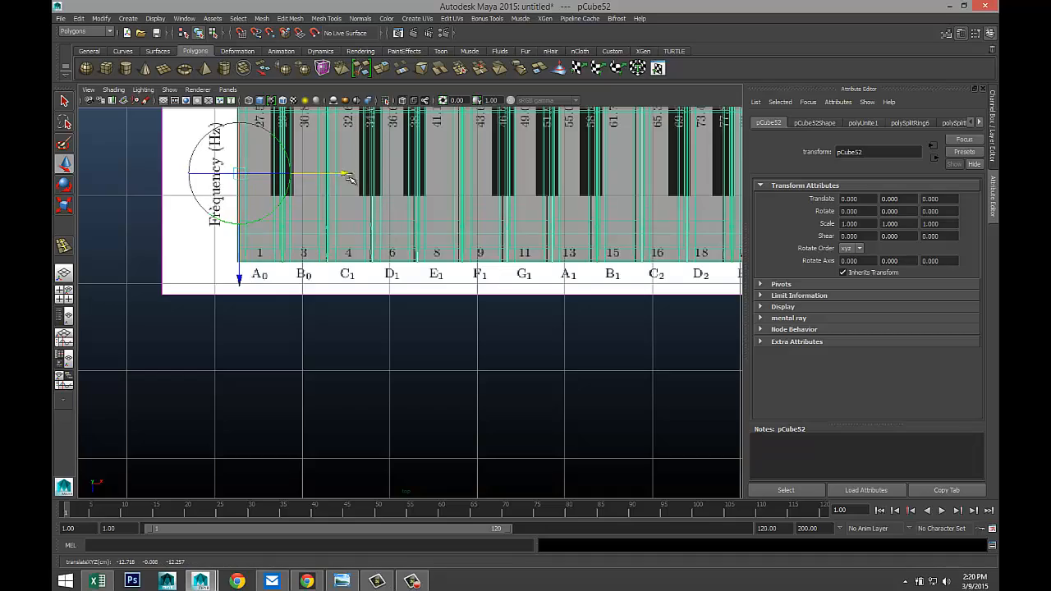
key("Insert")
- Scale the combined keys to 1.004 along X so the row ends at the C8 key's outer edge
scroll(466, 282, "down", 5)
middle_click_drag(621, 354, 358, 348, "alt")
key("r")
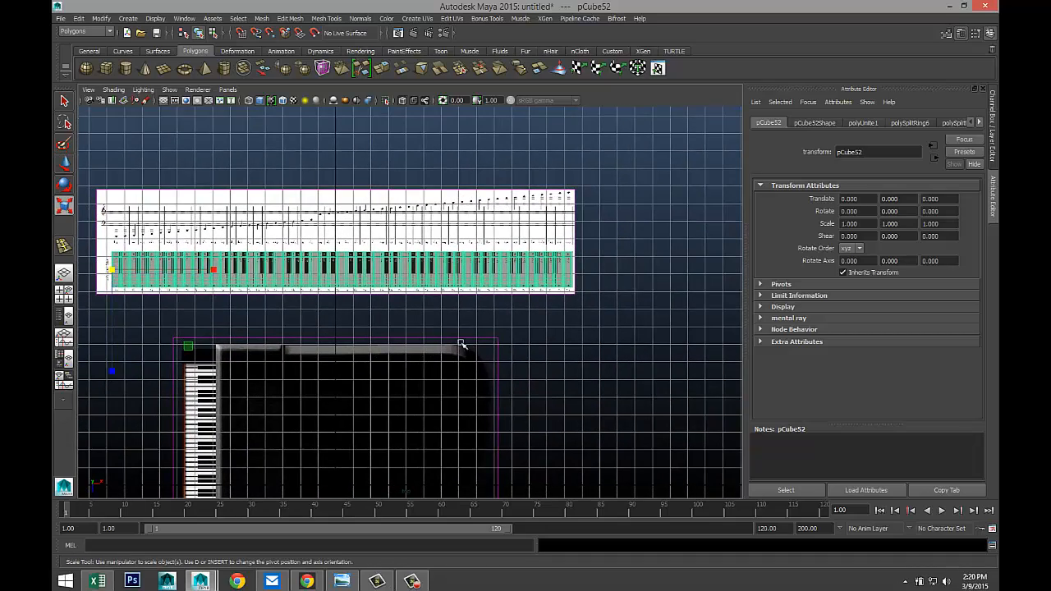
scroll(385, 312, "up", 3)
left_click(100, 260)
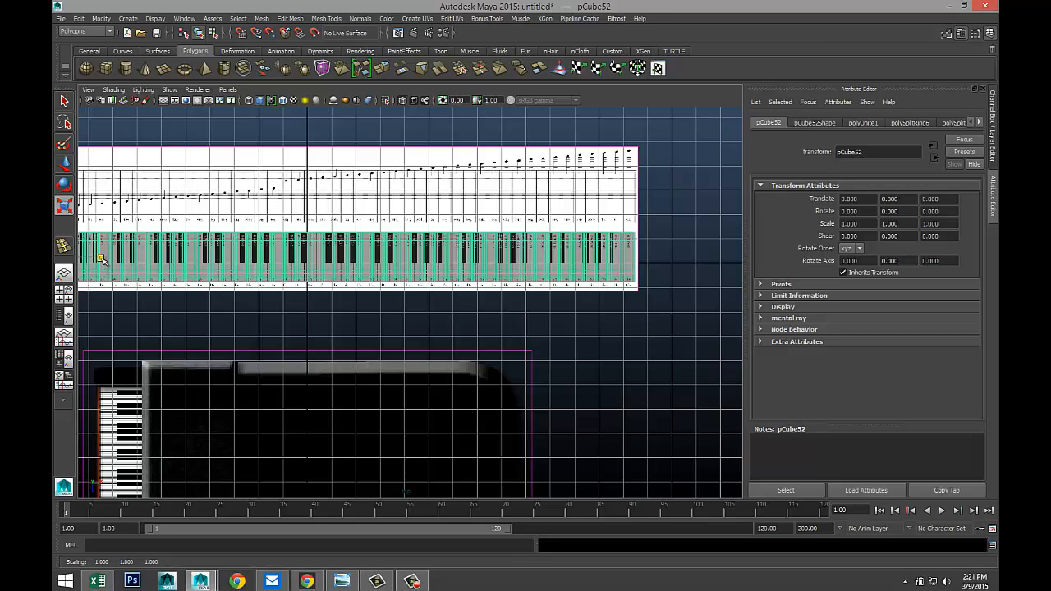
left_click_drag(100, 259, 100, 260)
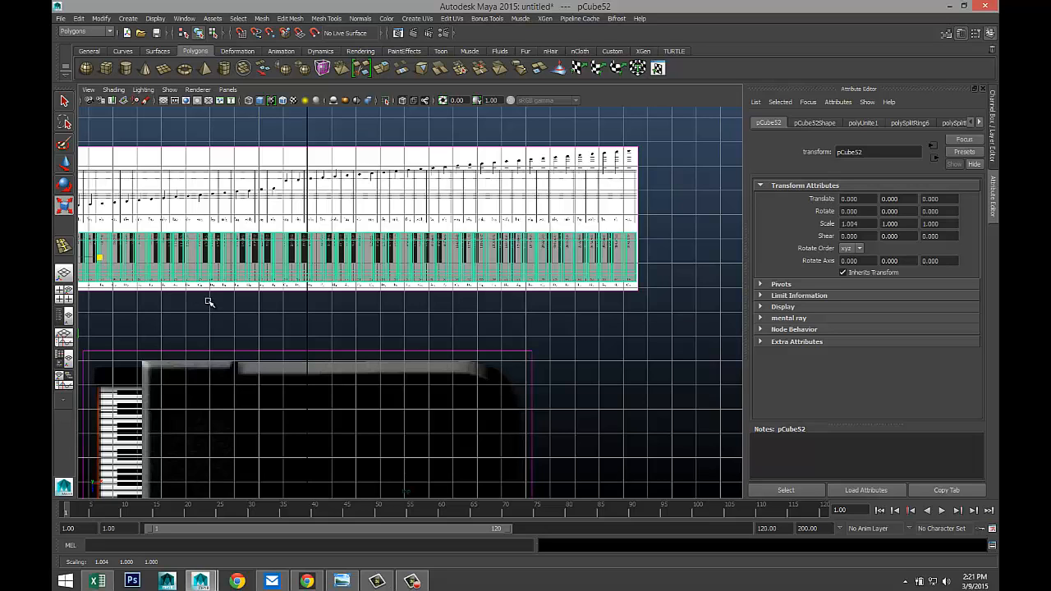
- Examine how the scaled keys line up with the reference up to C8, and inspect the gaps between them in perspective
scroll(170, 296, "down", 2)
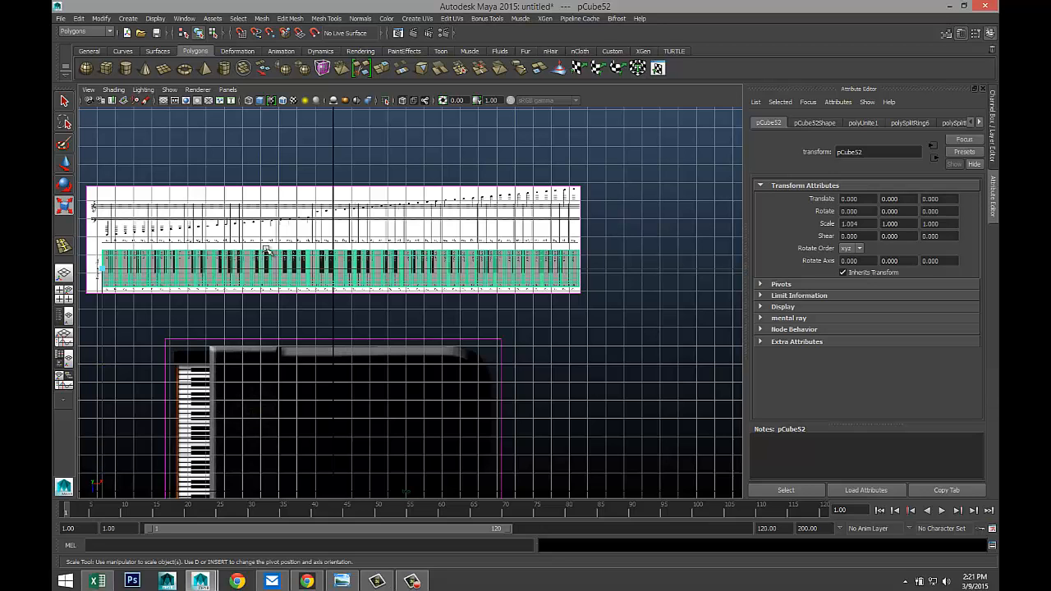
scroll(321, 300, "up", 4)
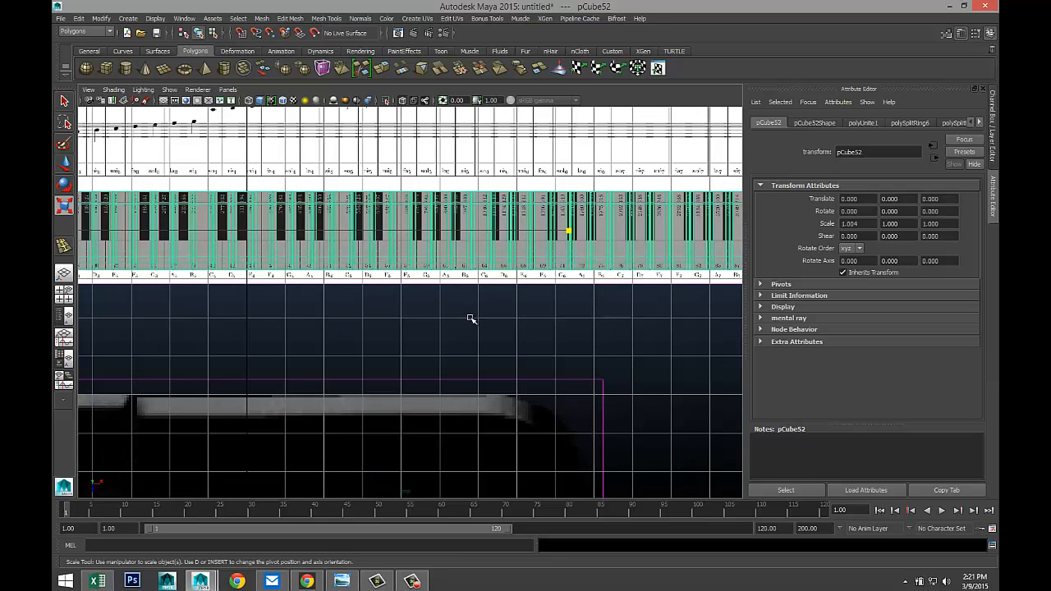
scroll(478, 324, "up", 1)
middle_click_drag(478, 325, 285, 366, "alt")
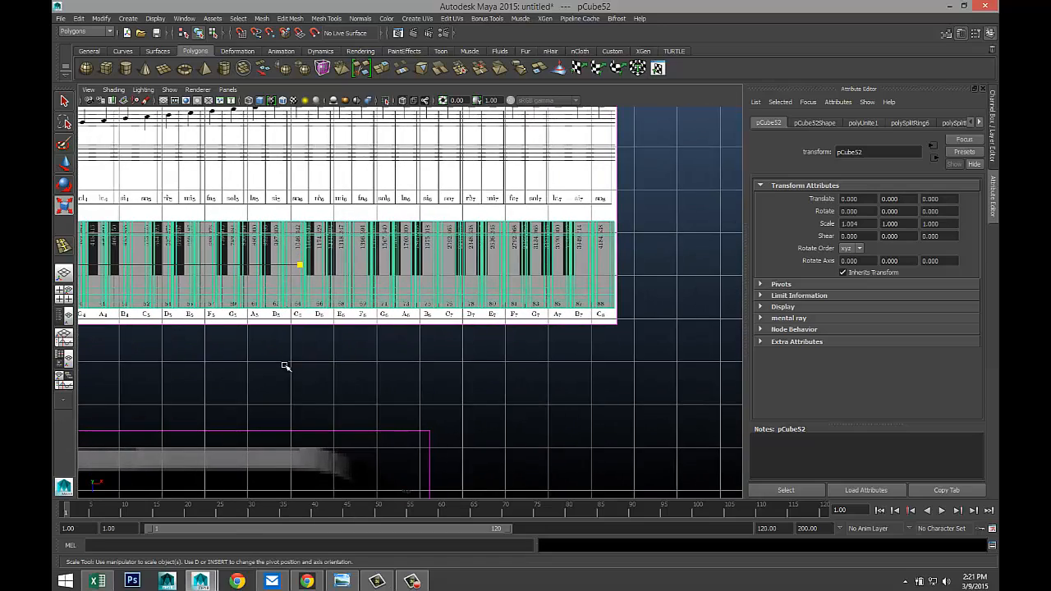
scroll(286, 366, "up", 1)
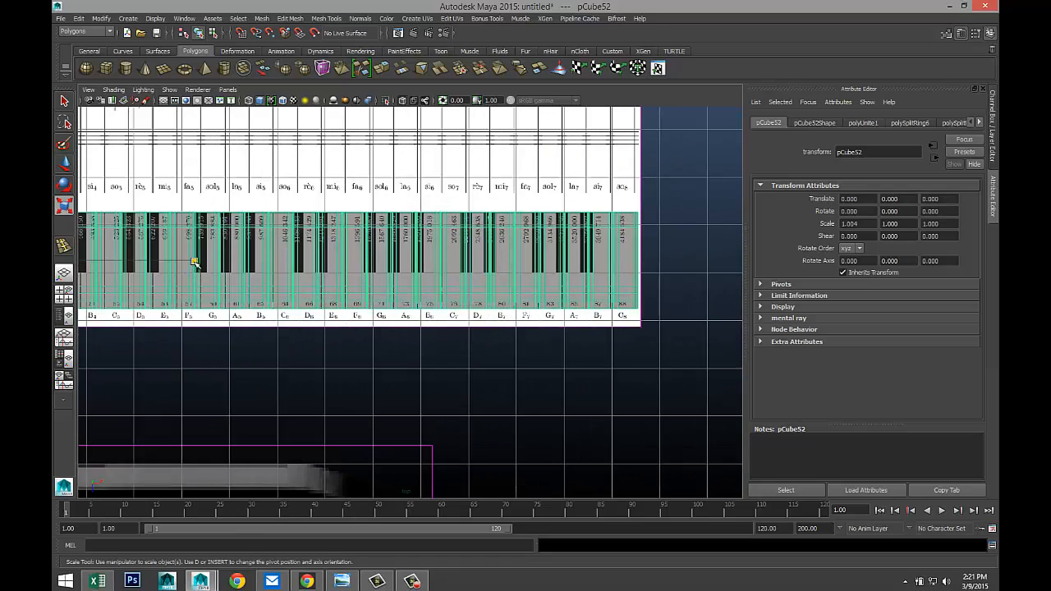
left_click(194, 262)
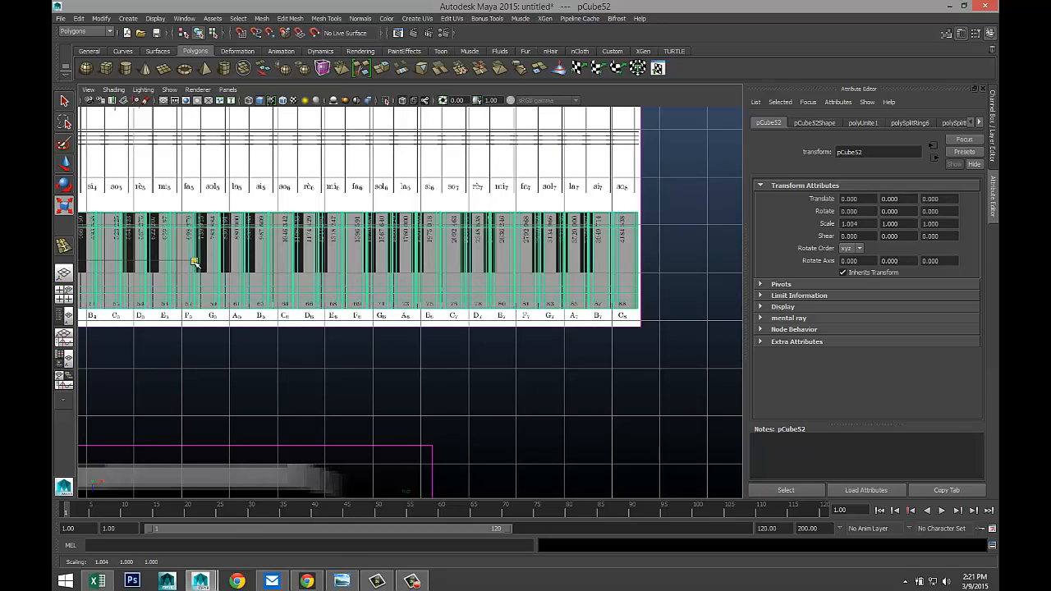
scroll(249, 336, "down", 1)
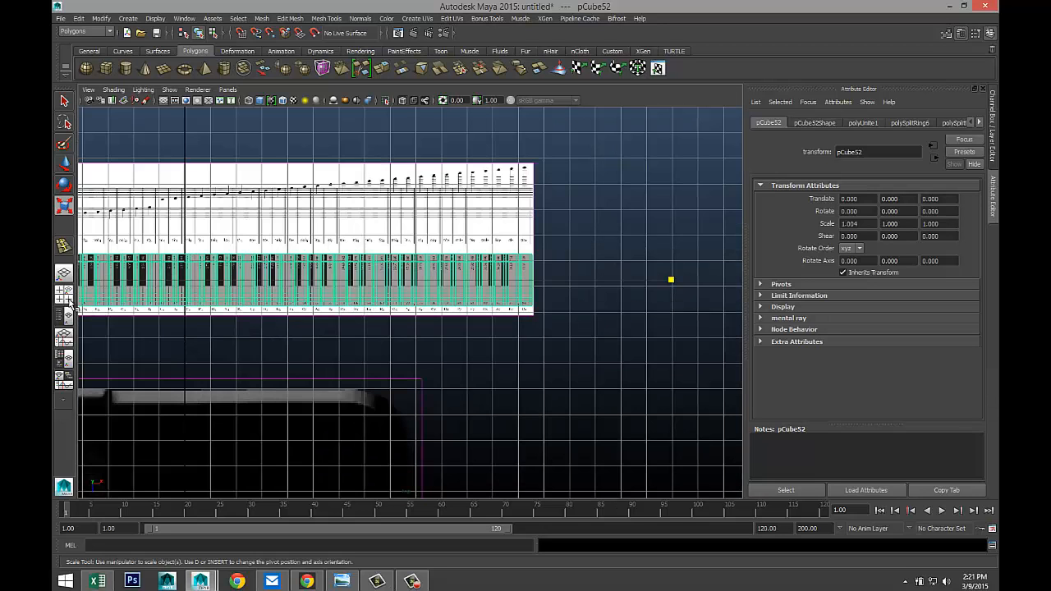
key("space")
key("space")
scroll(458, 257, "up", 1)
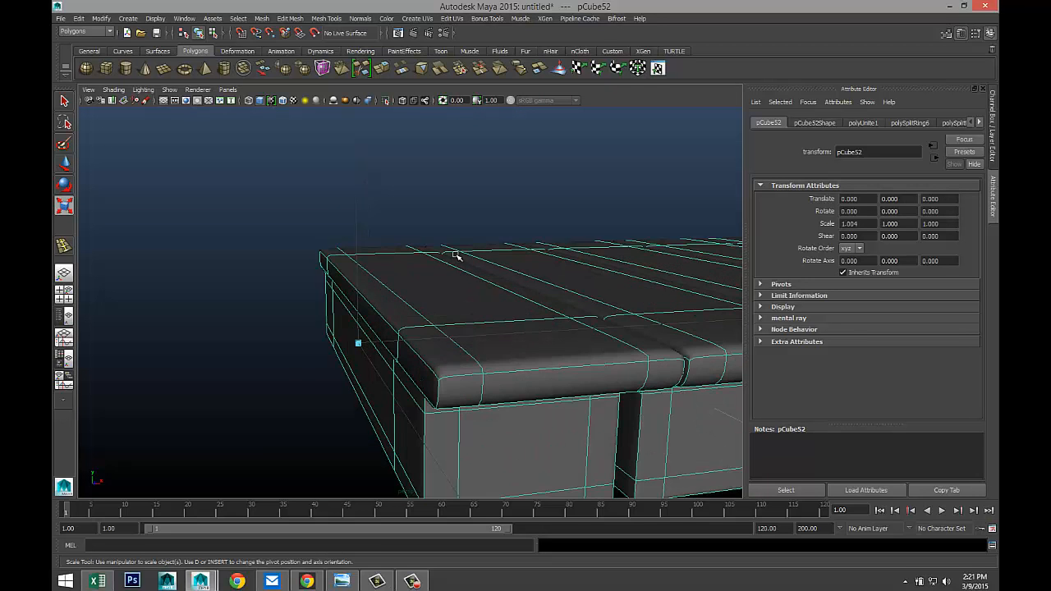
scroll(456, 260, "down", 2)
left_click_drag(503, 285, 358, 303, "alt")
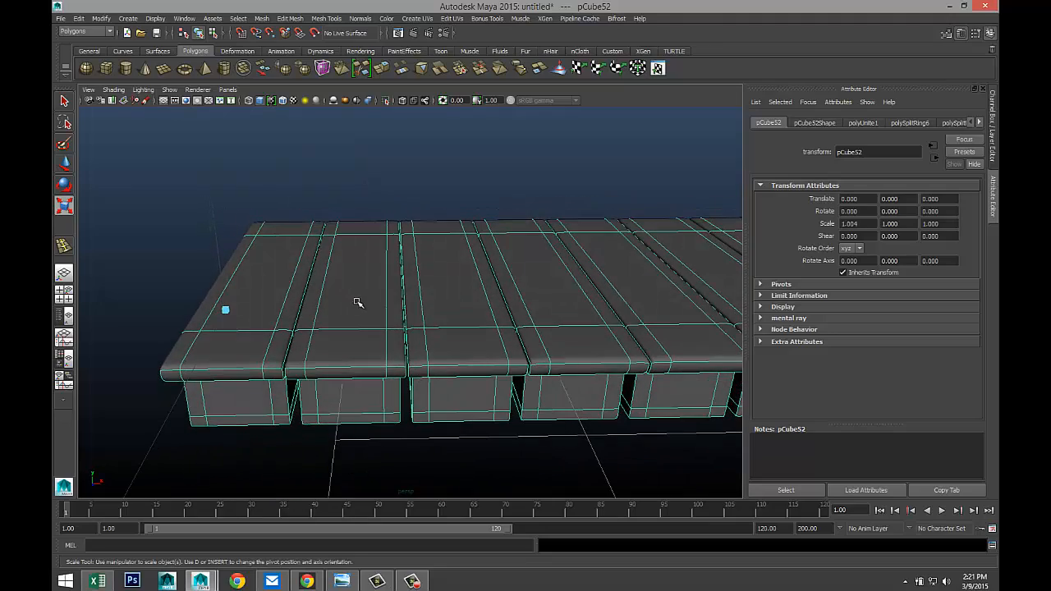
- Create a polygon cube beside the A0 end of the keyboard as the base of a black key
left_click(367, 433)
left_click_drag(352, 434, 305, 427, "alt")
scroll(355, 412, "down", 5)
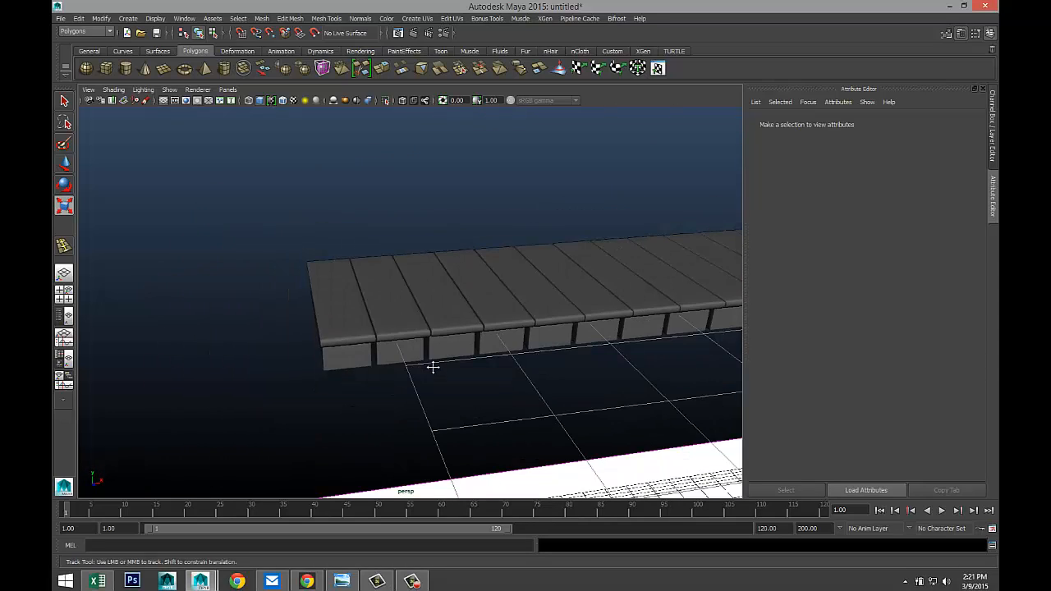
middle_click_drag(433, 367, 362, 312, "alt")
left_click_drag(362, 344, 359, 384, "alt")
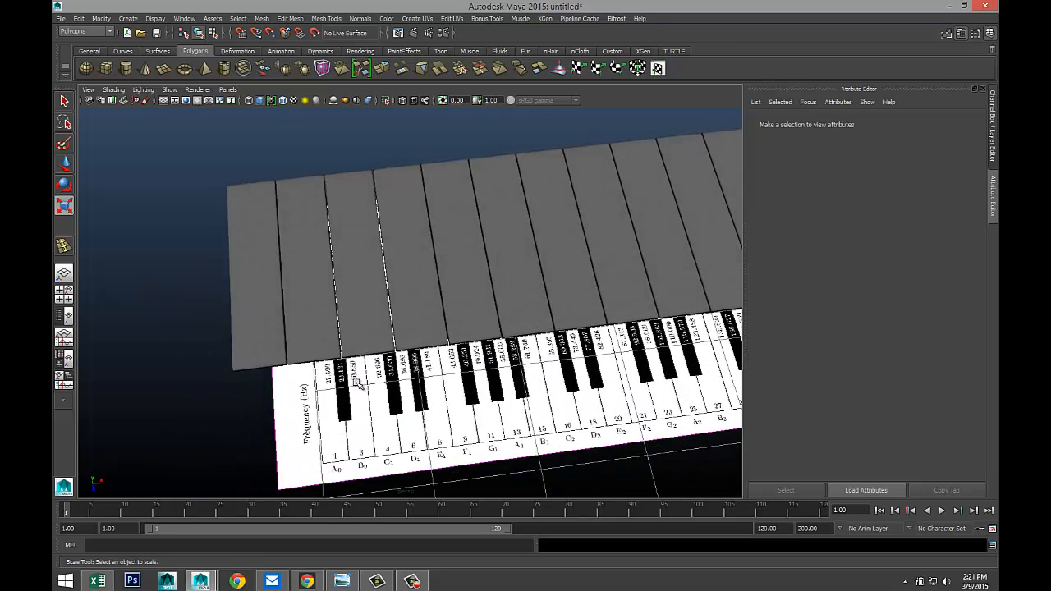
scroll(357, 383, "down", 4)
left_click(106, 68)
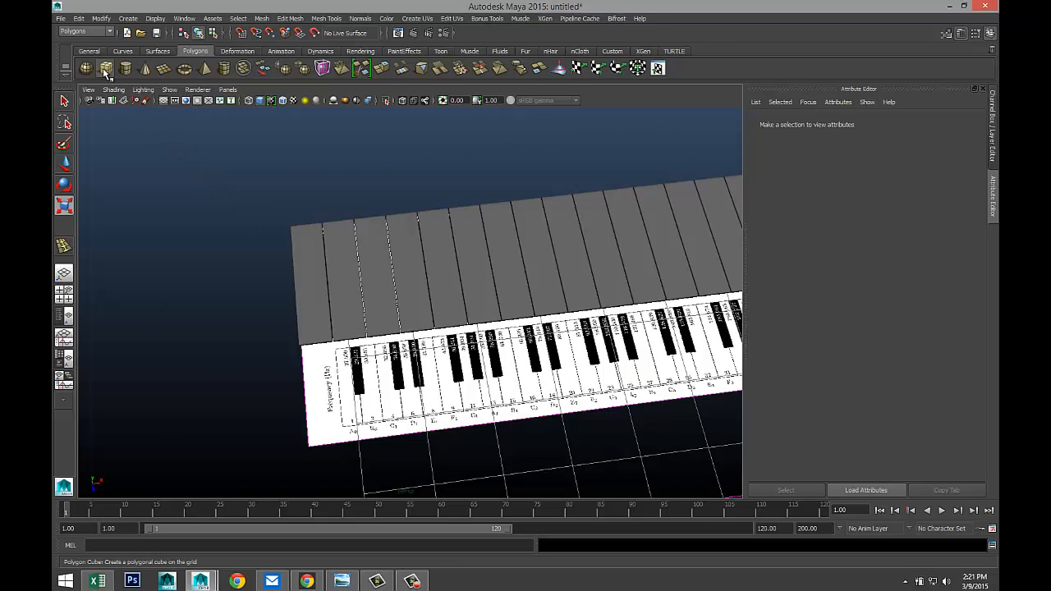
left_click_drag(190, 334, 182, 371)
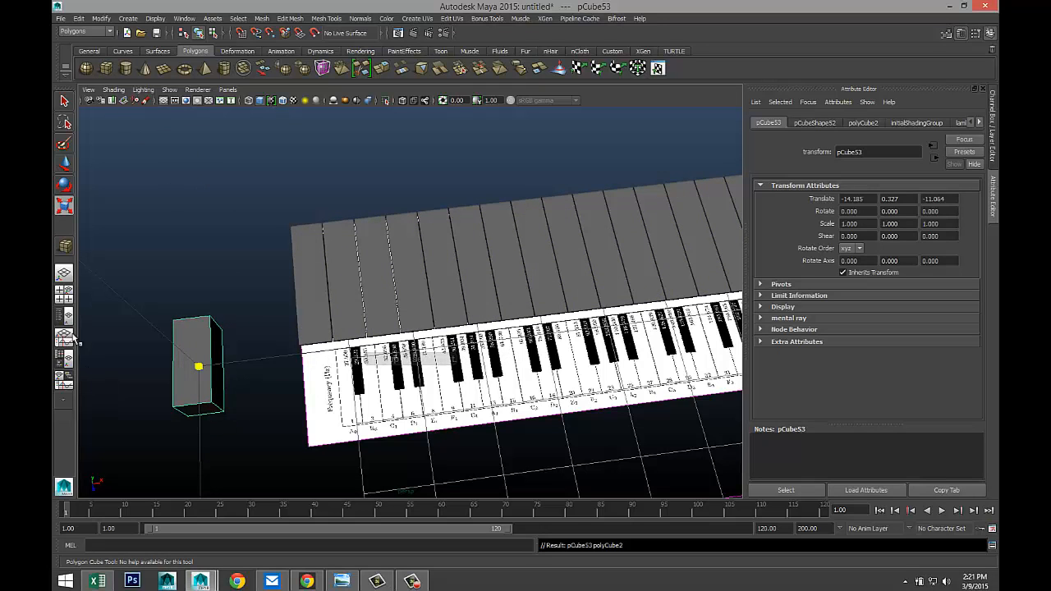
- Move the cube in the top view over the first black key of the reference, to about X -12.087, Z -12.635
key("r")
key("space")
key("space")
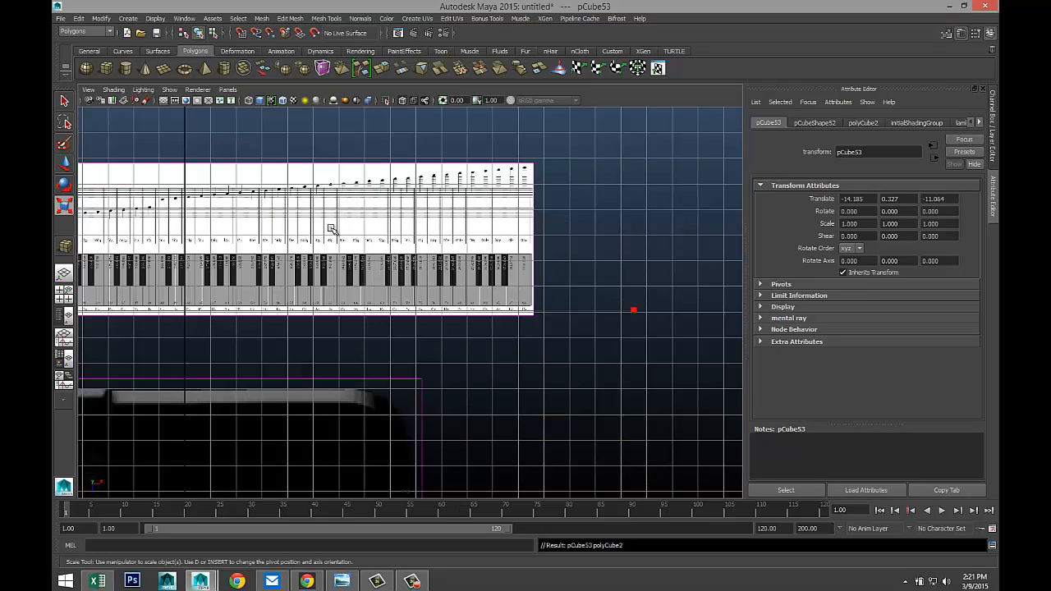
scroll(329, 227, "down", 2)
key("f")
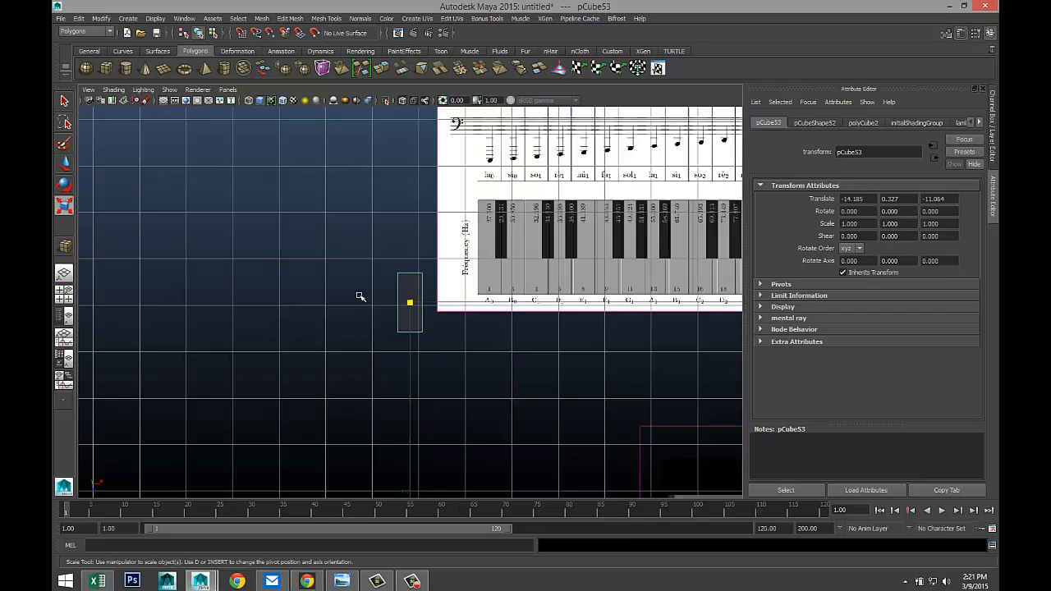
key("w")
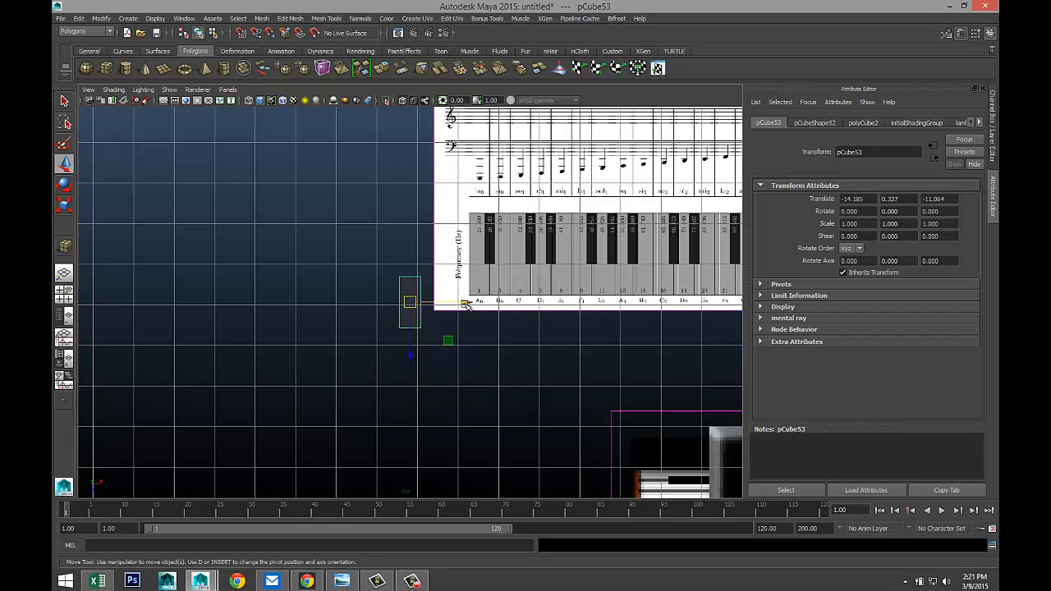
left_click_drag(465, 305, 551, 301)
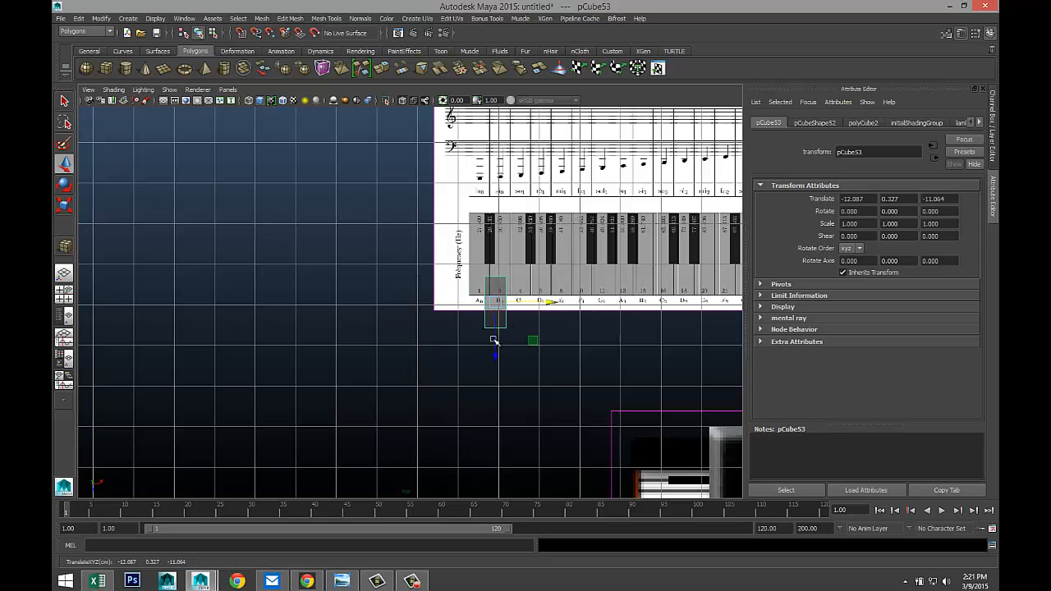
left_click_drag(495, 353, 494, 292)
- Nudge the cube along X to about -12.094 so its A0-side edge lines up with the reference black key
key("f")
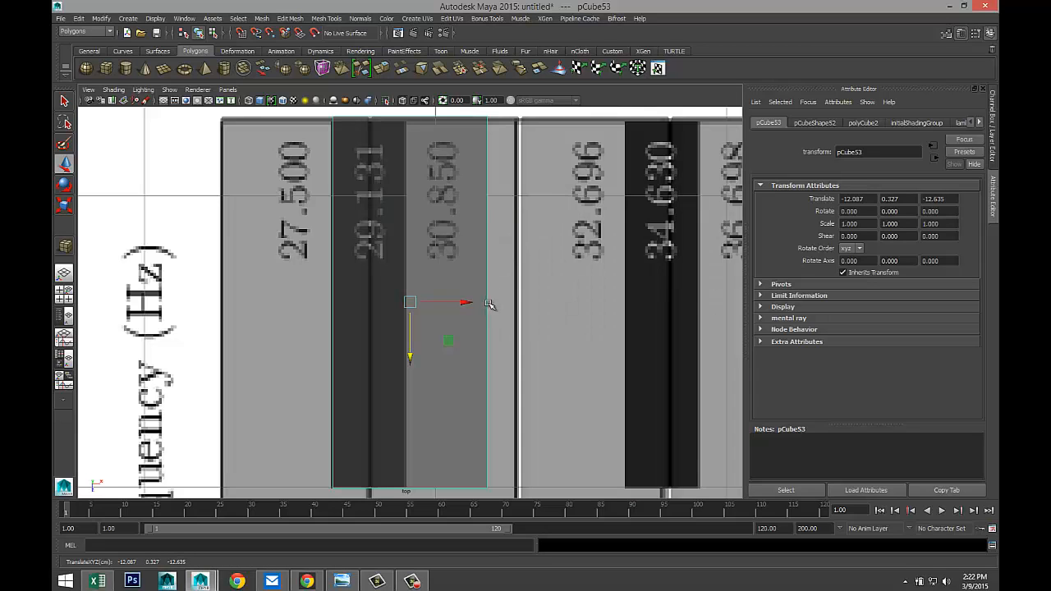
scroll(489, 303, "down", 6)
scroll(480, 281, "up", 5)
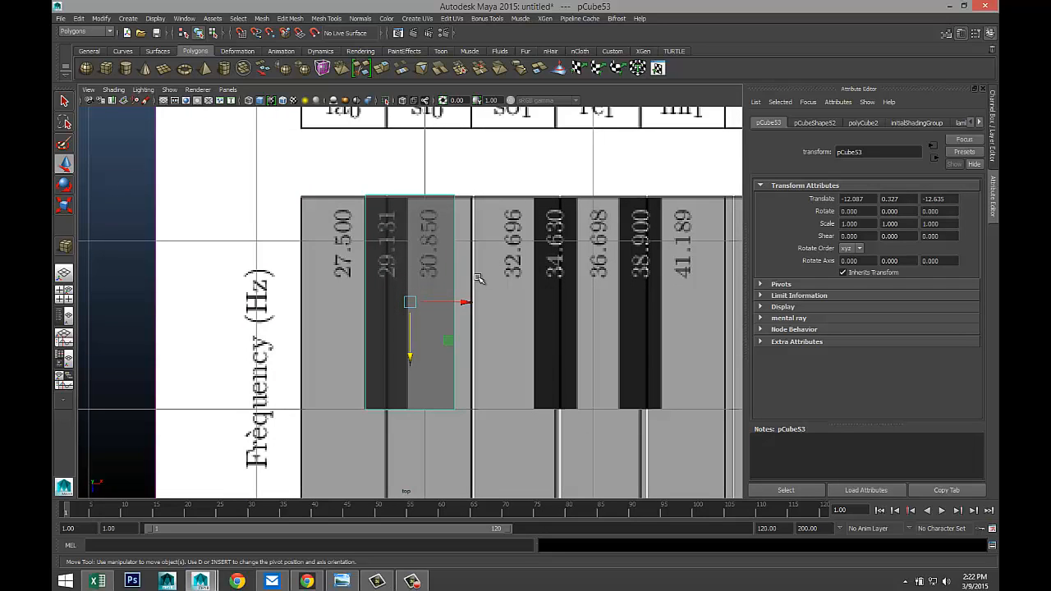
left_click_drag(464, 302, 462, 303)
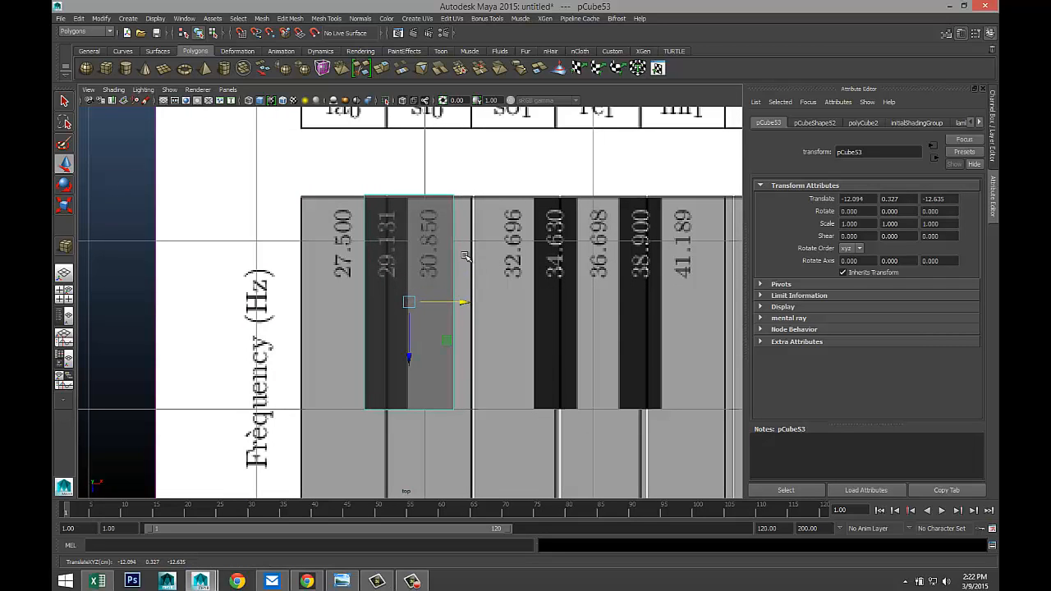
- Narrow the cube to the reference black key's width by moving its B0-side vertices inward along X
right_click_drag(452, 261, 408, 265)
left_click(426, 180)
left_click_drag(426, 179, 474, 449)
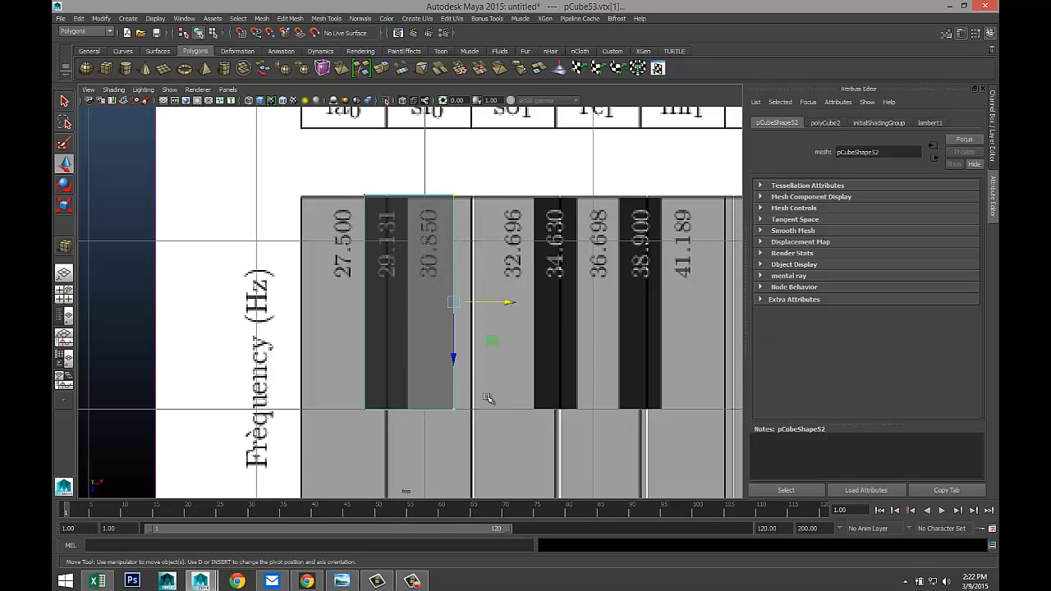
left_click_drag(507, 304, 465, 306)
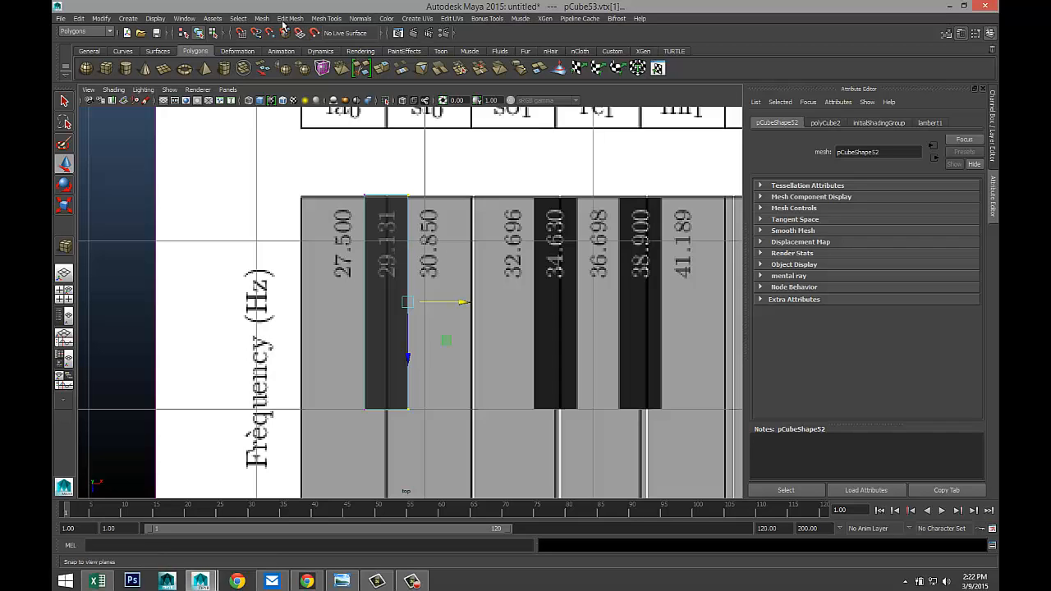
- Insert an edge loop across the black key near its front end
left_click(290, 18)
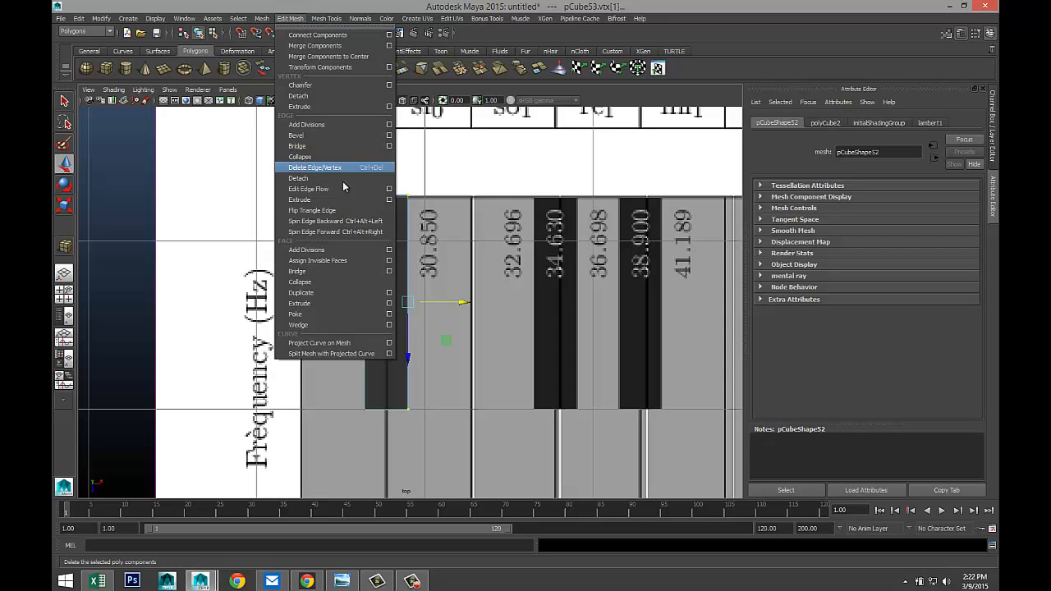
mouse_move(327, 19)
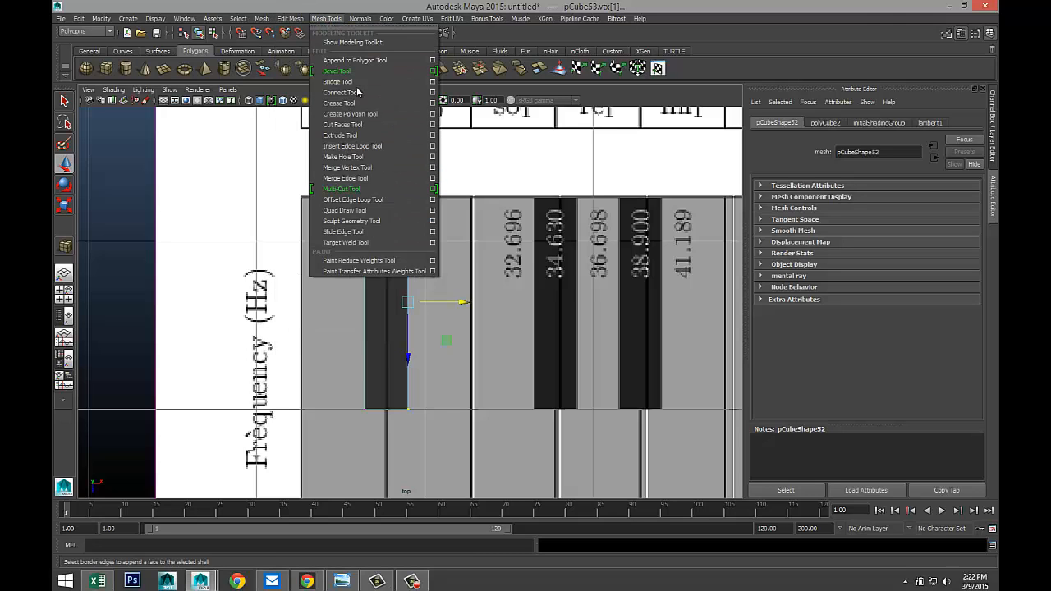
left_click(371, 146)
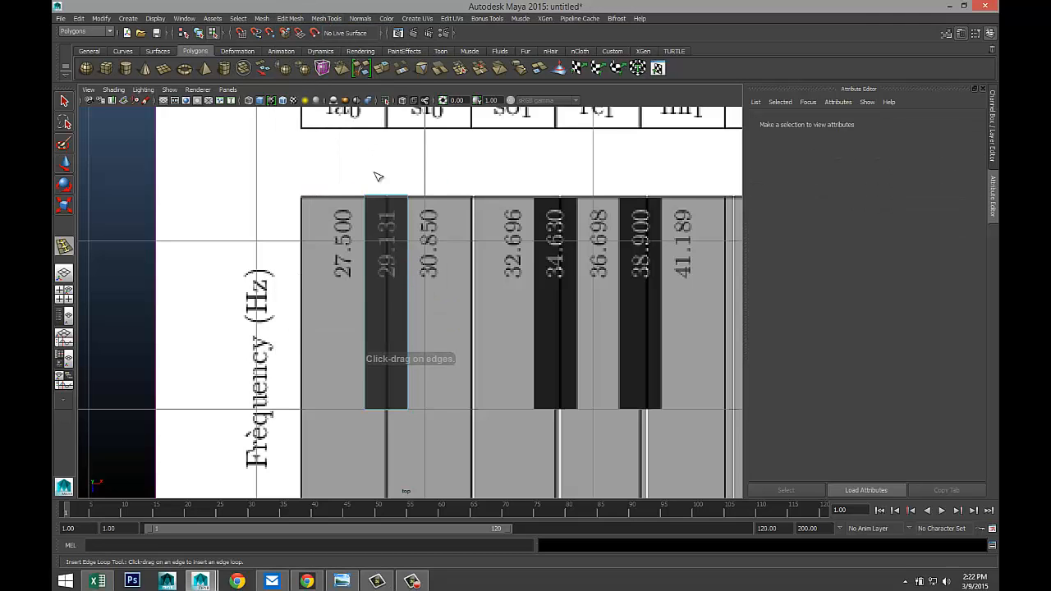
left_click(410, 386)
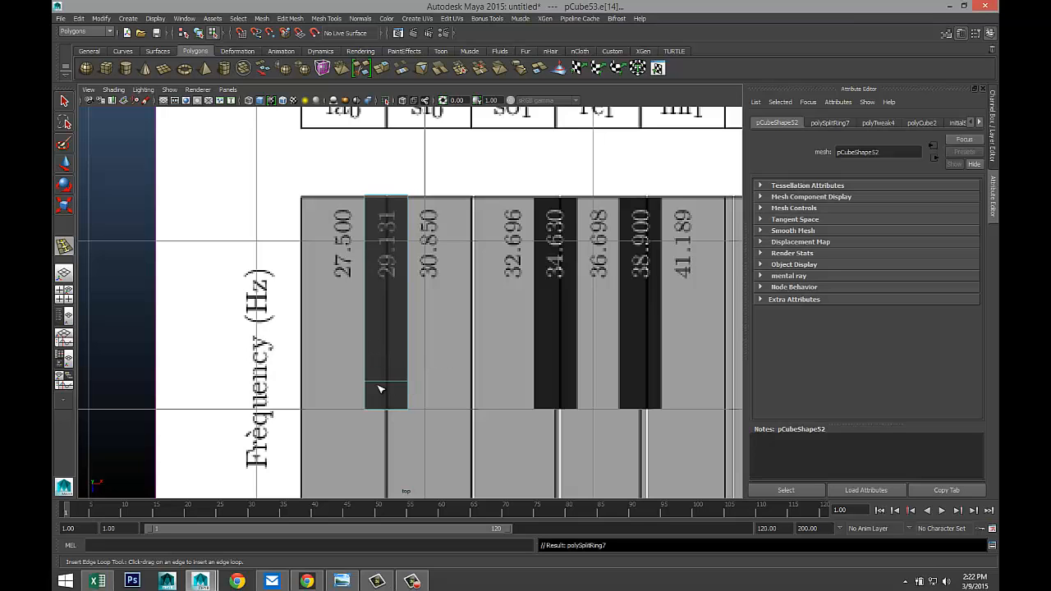
- Lower the black key's two front top vertices to about Y 0.543 in perspective to slope its front end
left_click(64, 293)
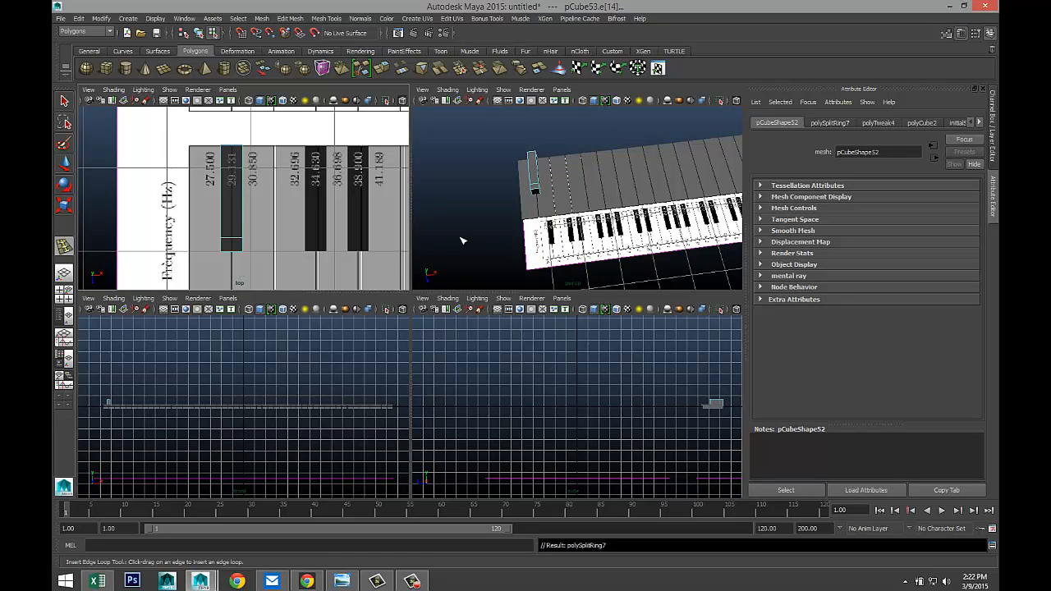
key("space")
scroll(467, 268, "up", 5)
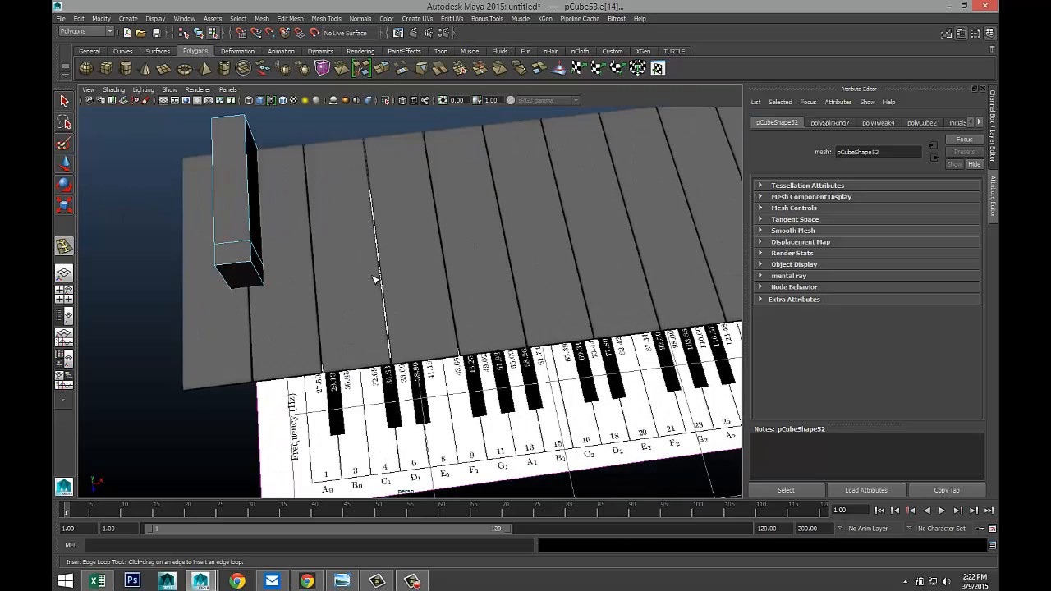
left_click_drag(375, 277, 446, 267, "alt")
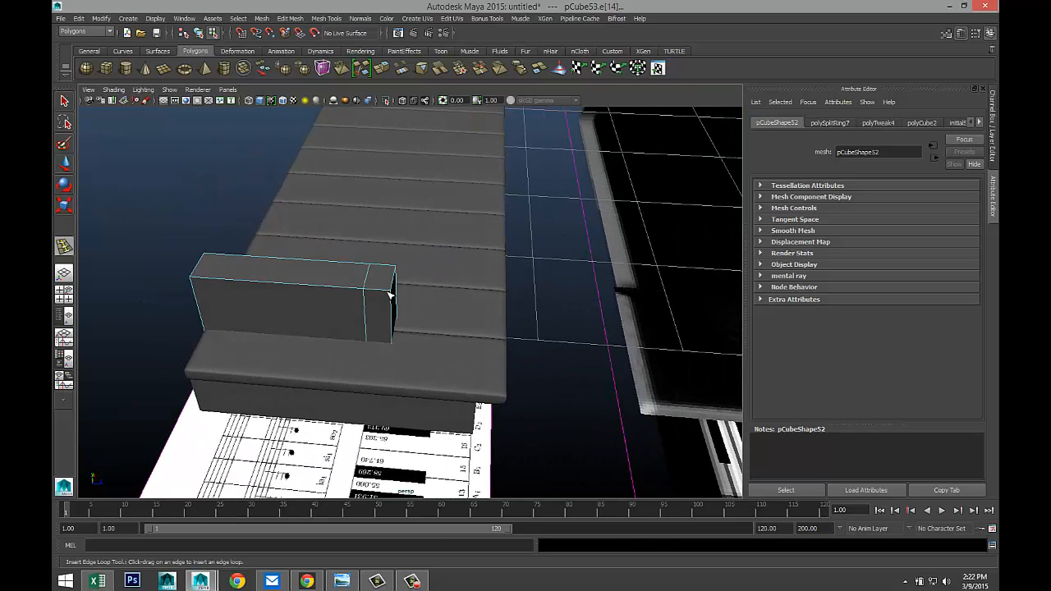
mouse_move(391, 294)
right_mouse_down()
mouse_move(353, 293)
mouse_move(382, 293)
right_mouse_up()
left_click(395, 282)
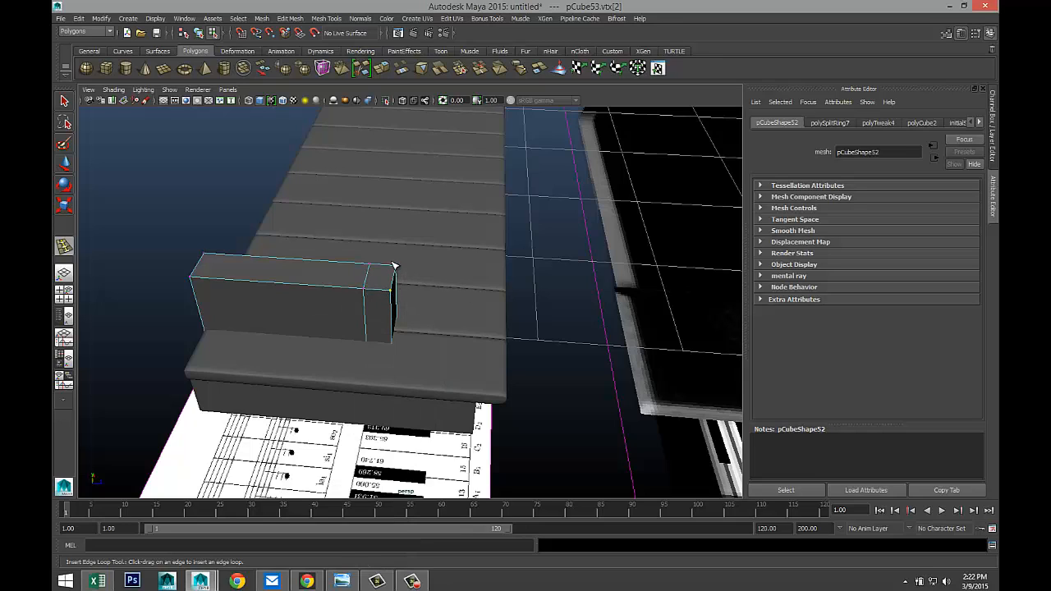
left_click_drag(397, 268, 412, 286)
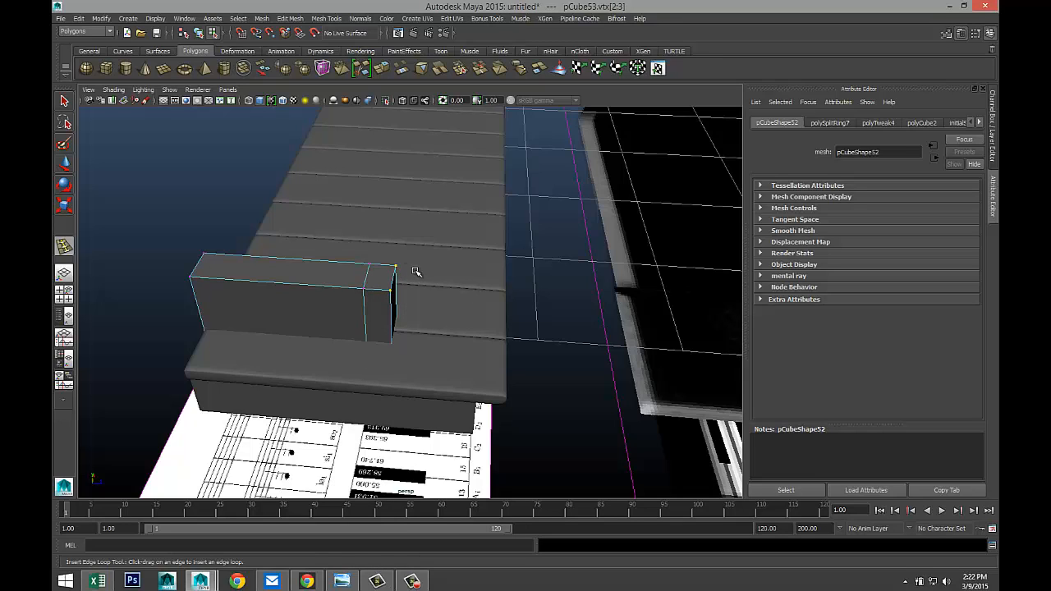
key("w")
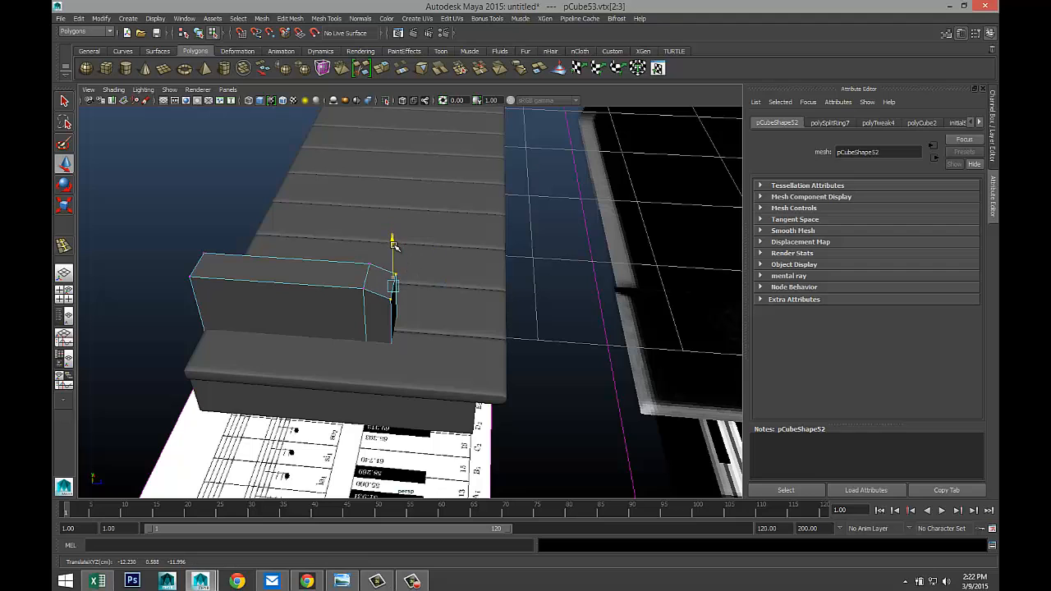
left_click_drag(393, 243, 395, 250)
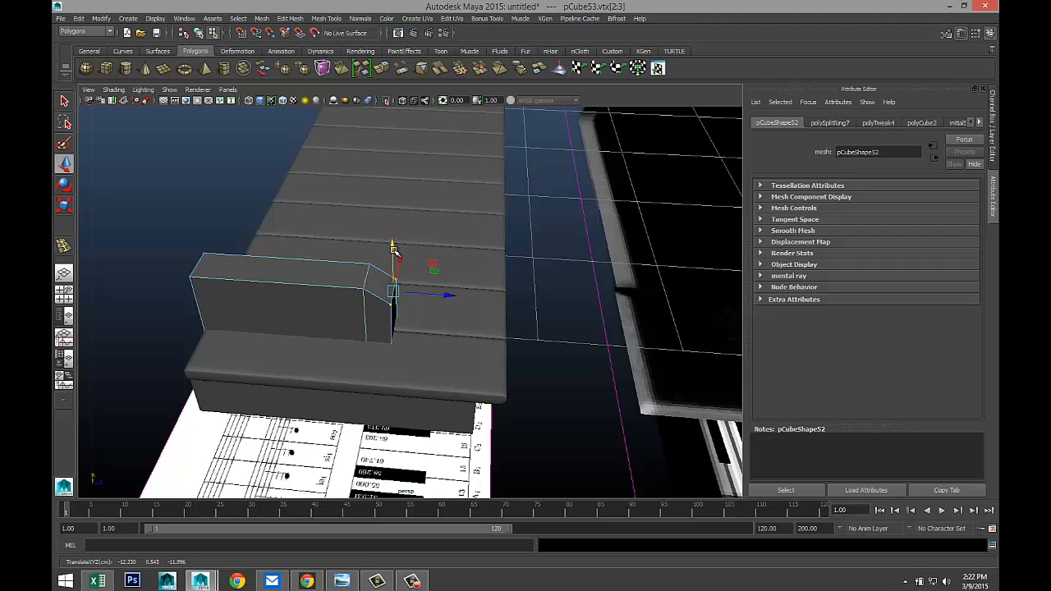
- Select the whole black key and lower it to about Y 0.026, partly sunk into the white keys
mouse_move(411, 305)
left_mouse_down("alt")
mouse_move(410, 288)
mouse_move(410, 298)
left_mouse_up("alt")
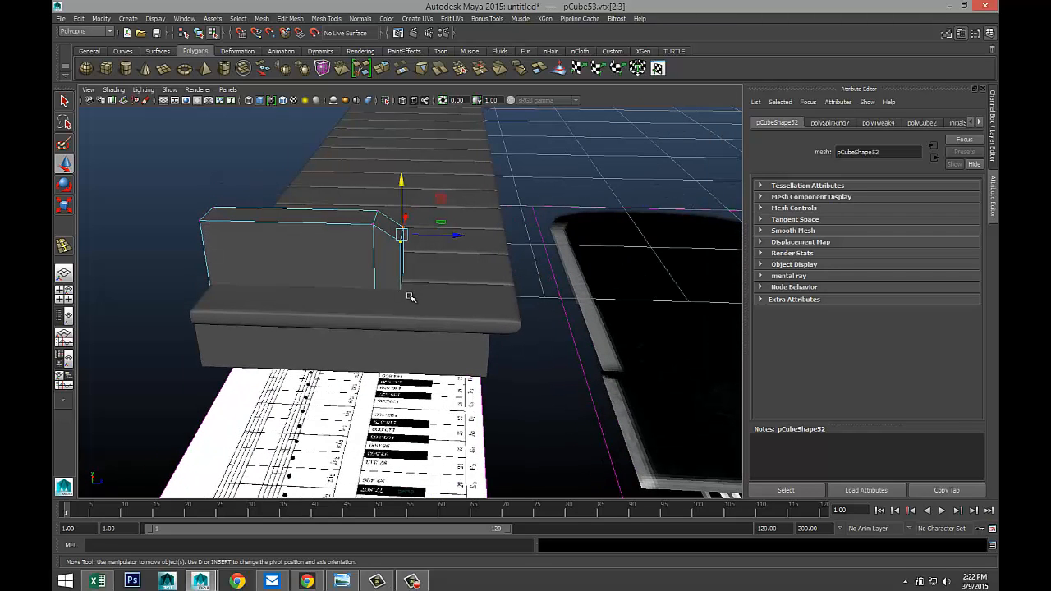
right_click_drag(318, 247, 363, 233)
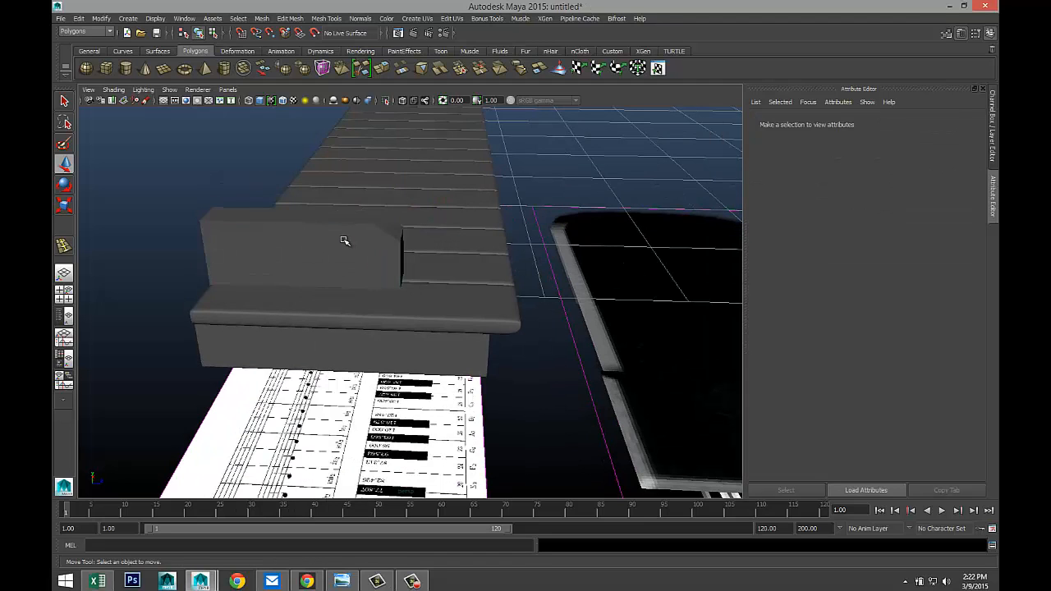
left_click_drag(307, 202, 324, 239)
left_click_drag(414, 281, 374, 274, "alt")
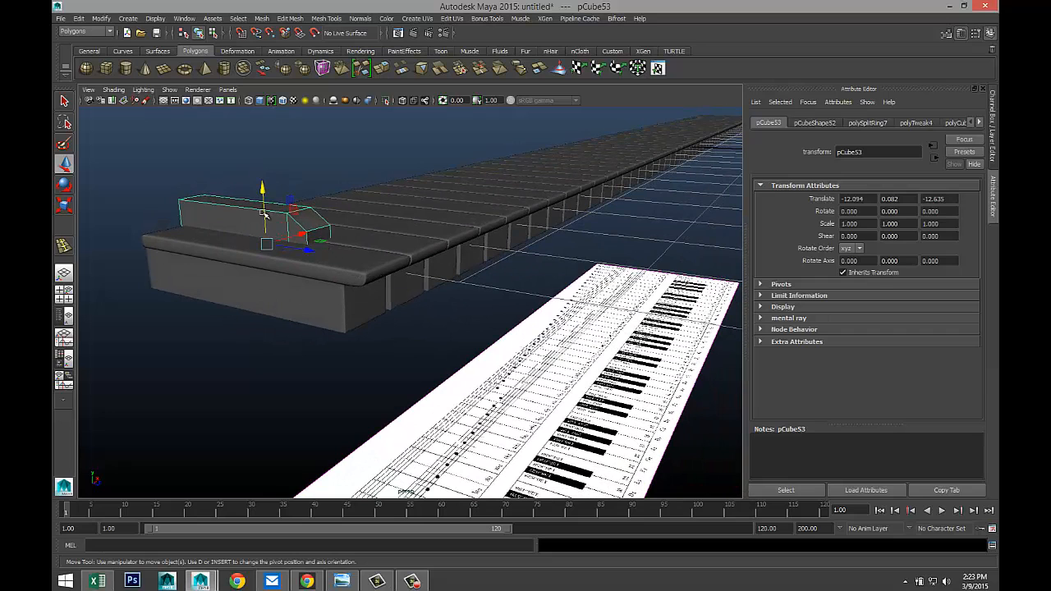
left_click_drag(264, 195, 265, 202)
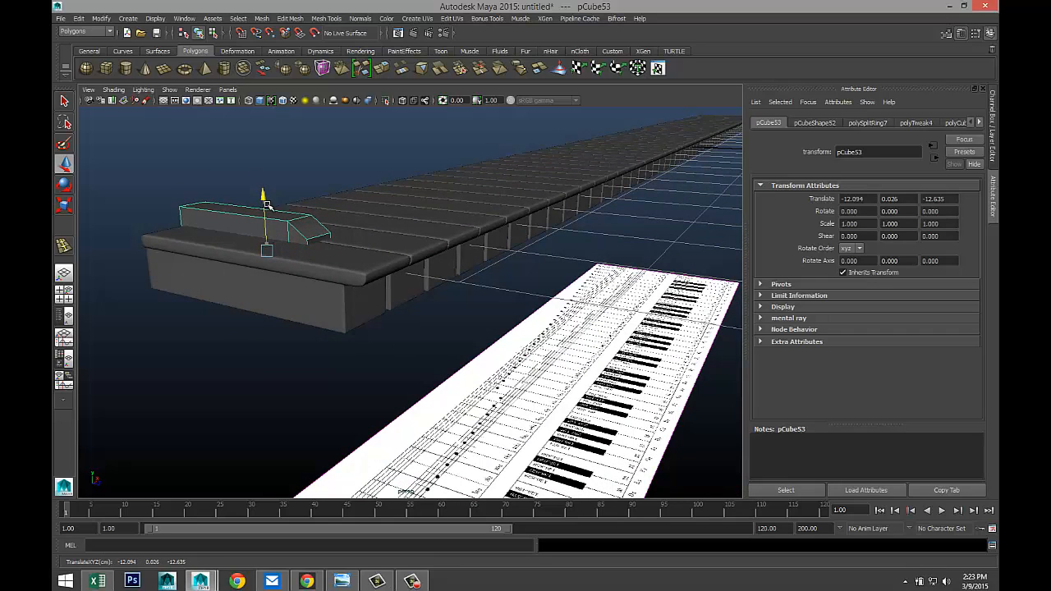
scroll(320, 241, "up", 3)
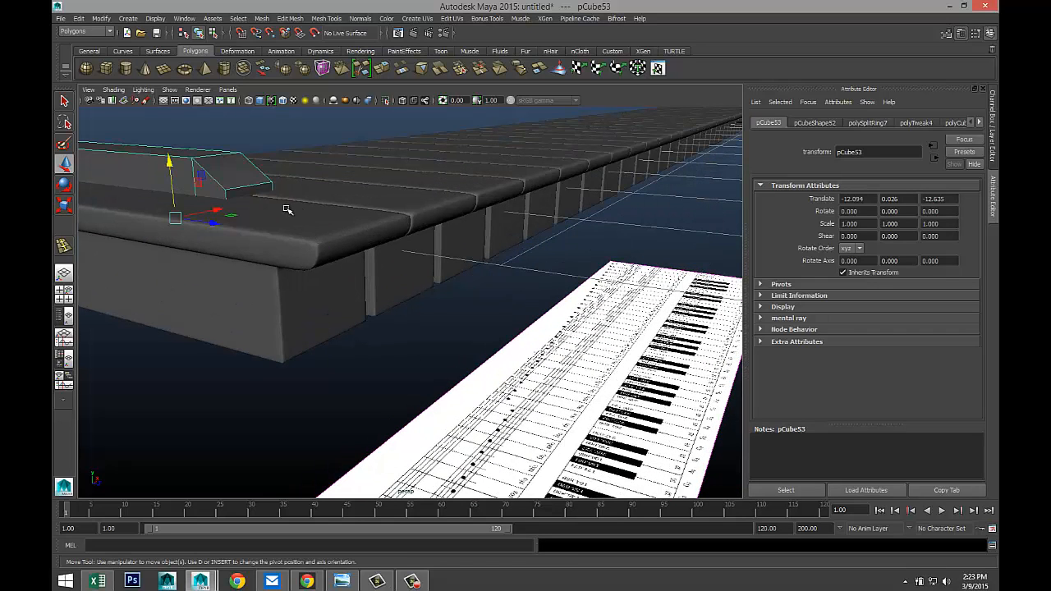
- Raise the black key's two front top vertices slightly to about Y 0.261
right_click_drag(271, 181, 227, 181)
left_click(272, 182)
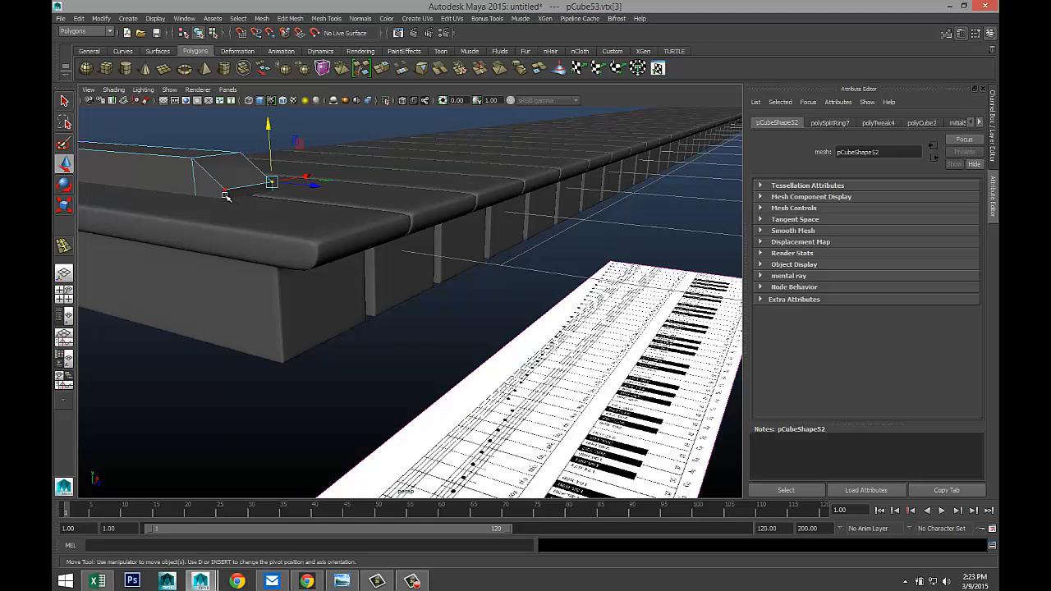
left_click(225, 192, "shift")
scroll(245, 132, "up", 2)
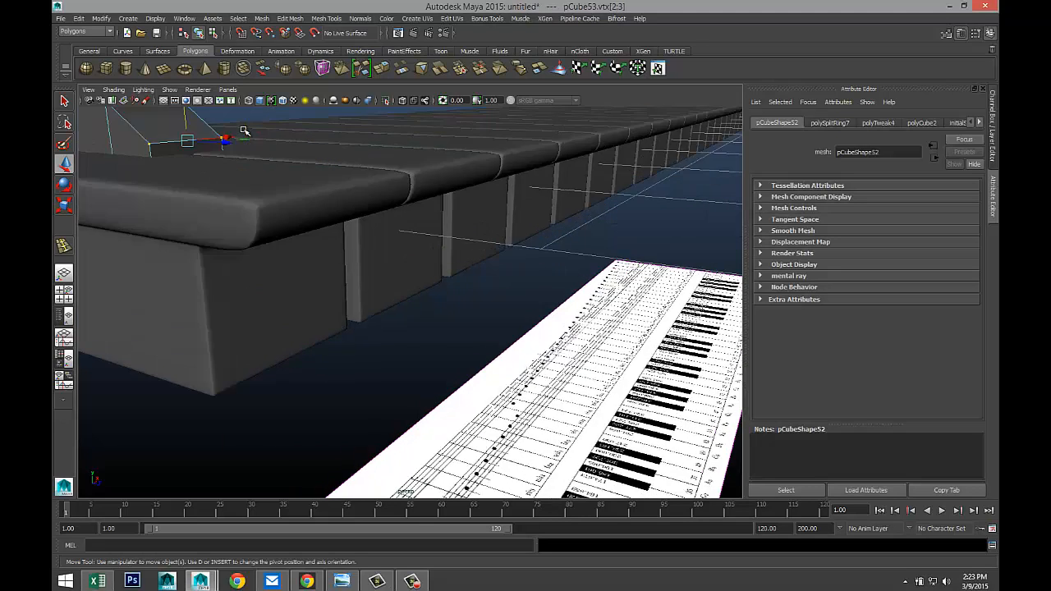
left_click(244, 130)
scroll(267, 192, "down", 2)
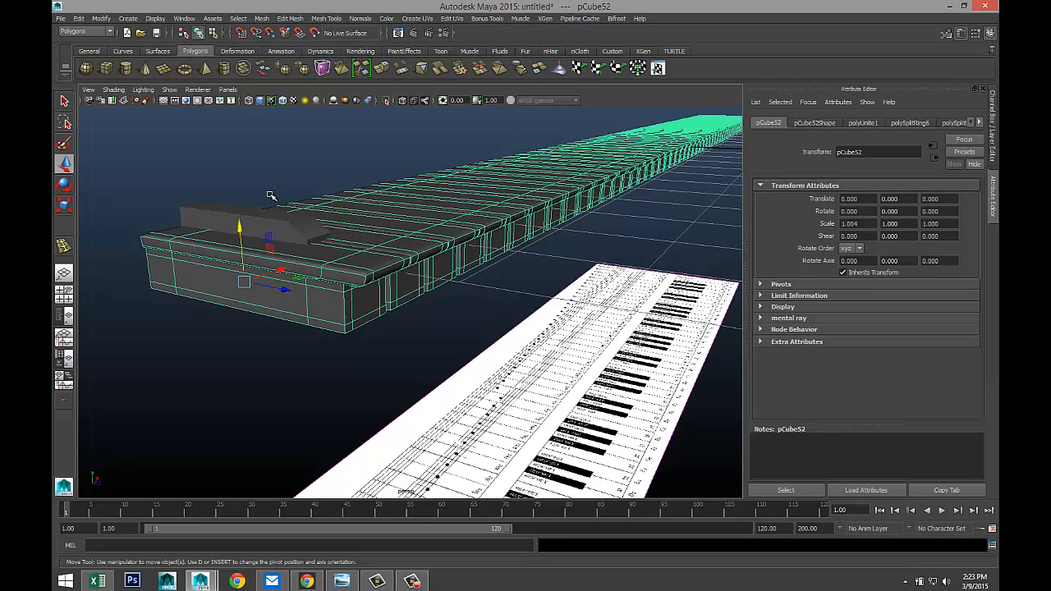
key("ctrl+z")
left_click_drag(315, 186, 315, 180)
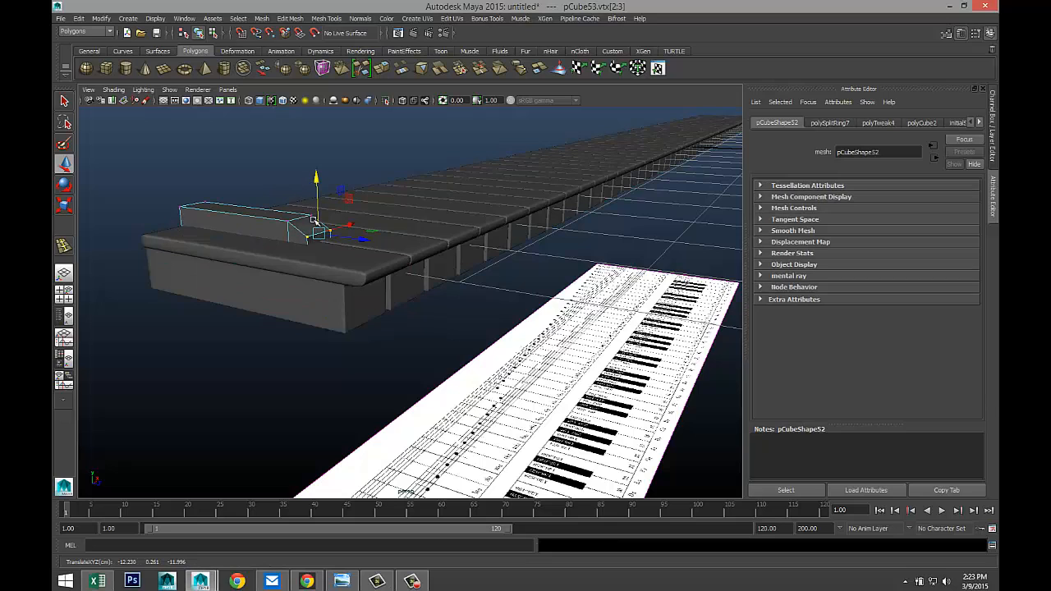
- Raise the whole black key above the white keys to about Y 0.615 and switch to editing its vertices from the side
right_click_drag(274, 230, 294, 220)
left_click_drag(261, 198, 258, 123)
scroll(295, 244, "down", 3)
middle_click_drag(307, 251, 394, 333, "alt")
left_click_drag(394, 334, 443, 312, "alt")
middle_click_drag(443, 312, 361, 320, "alt")
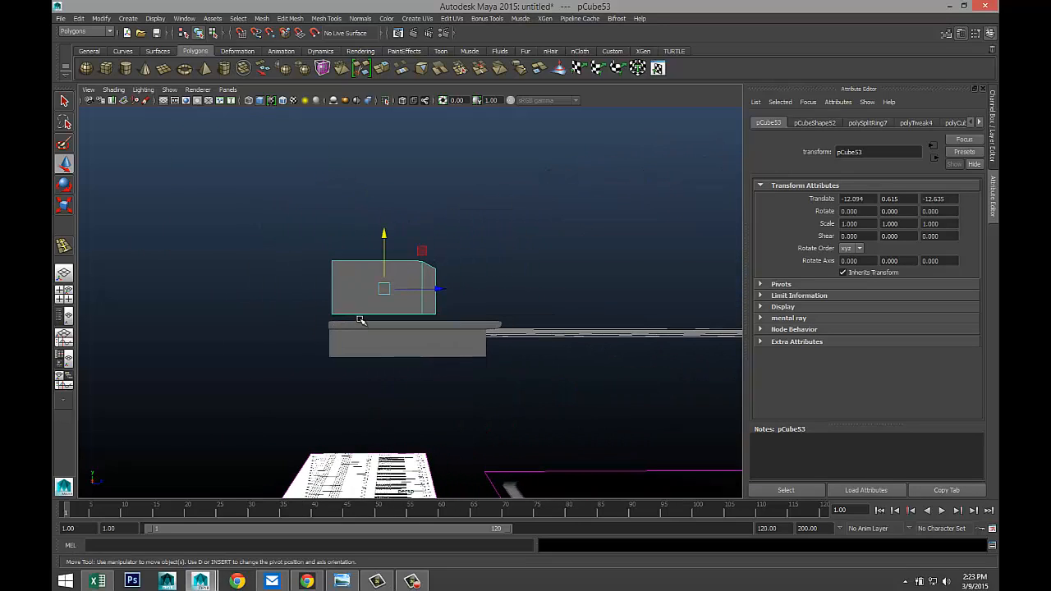
right_click_drag(360, 314, 312, 314)
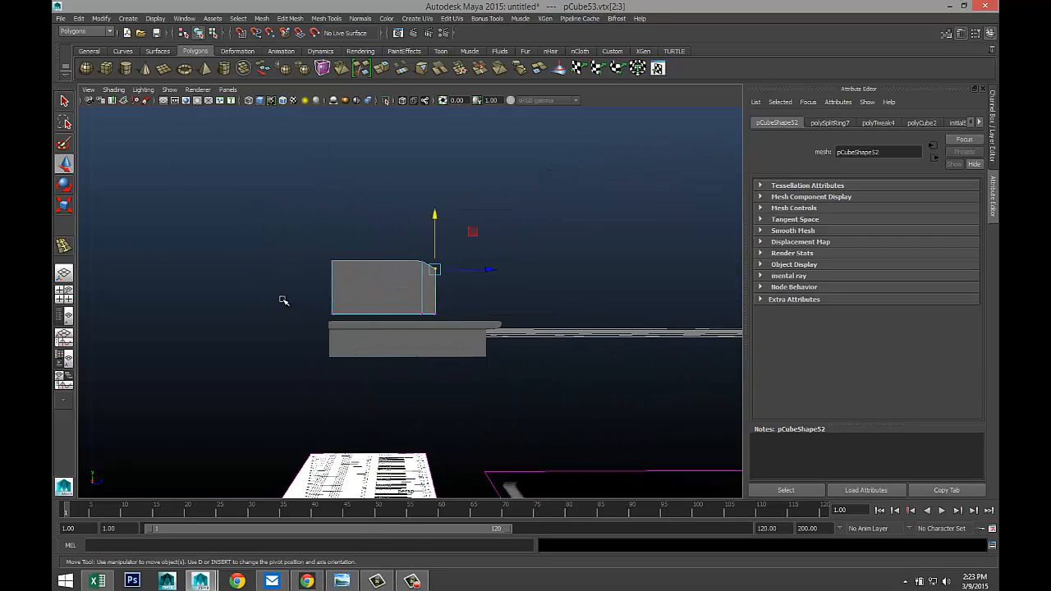
- Select the black key's bottom vertices in the side view and raise them slightly to make the key thinner
left_click_drag(284, 299, 480, 334)
left_click_drag(383, 260, 383, 240)
left_click_drag(426, 279, 456, 330, "alt")
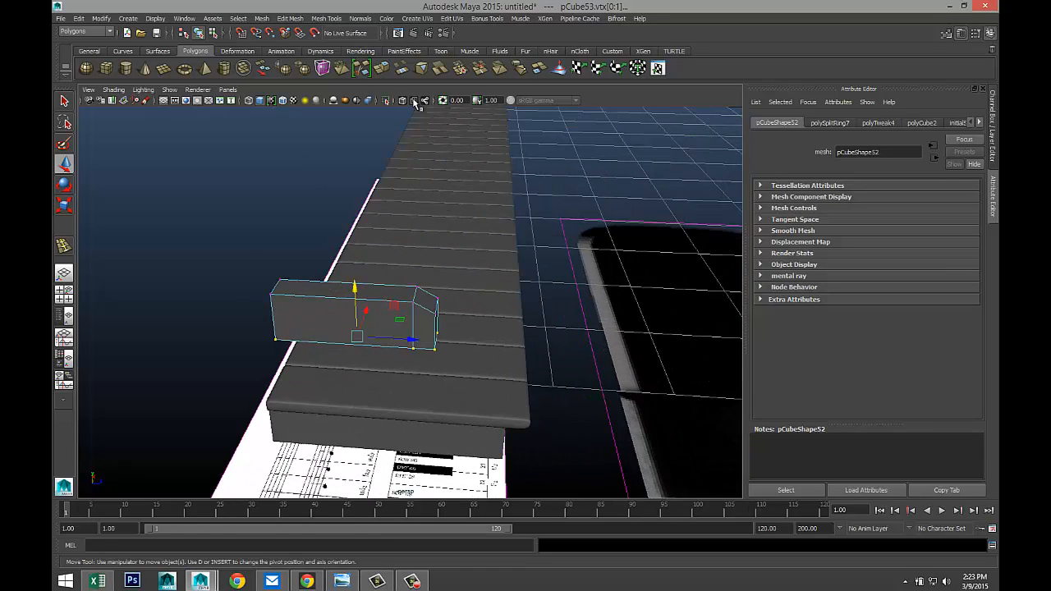
- Insert edge loops close to the black key's back, bottom, top and front slope edges to sharpen them
left_click(326, 18)
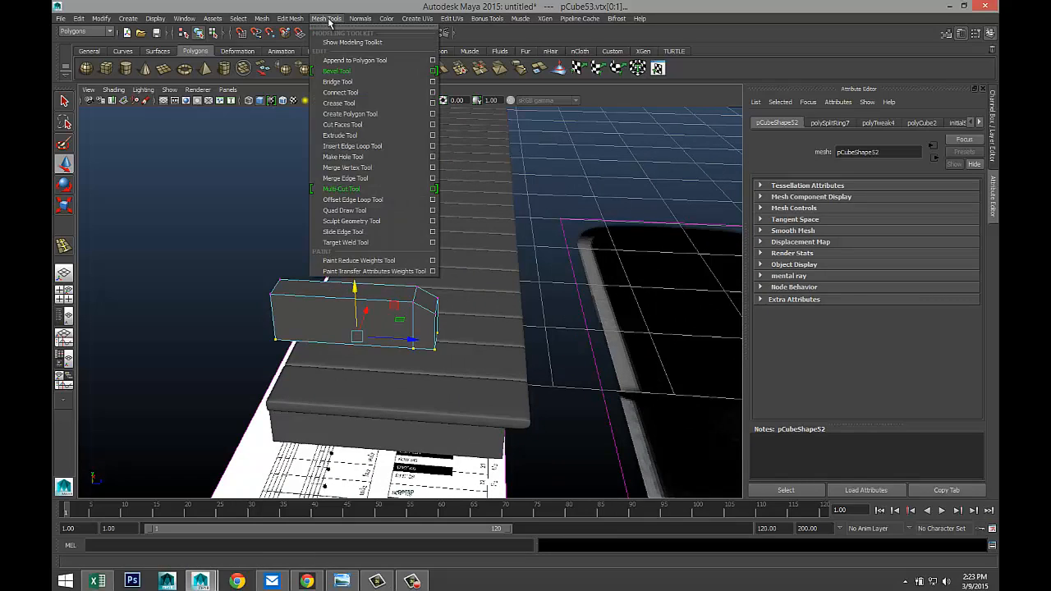
left_click(369, 146)
scroll(373, 374, "up", 3)
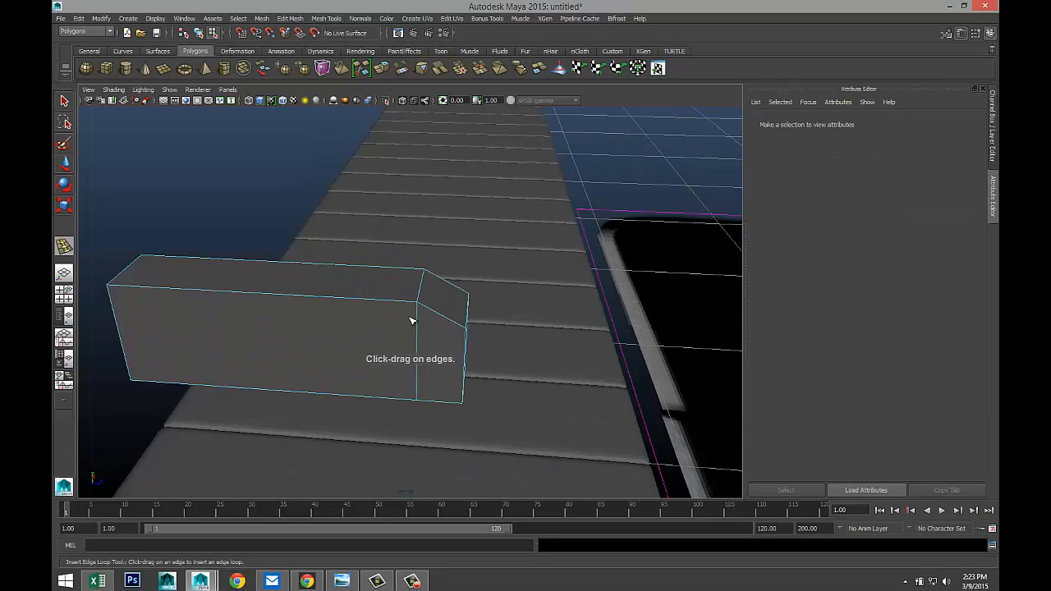
left_click(111, 291)
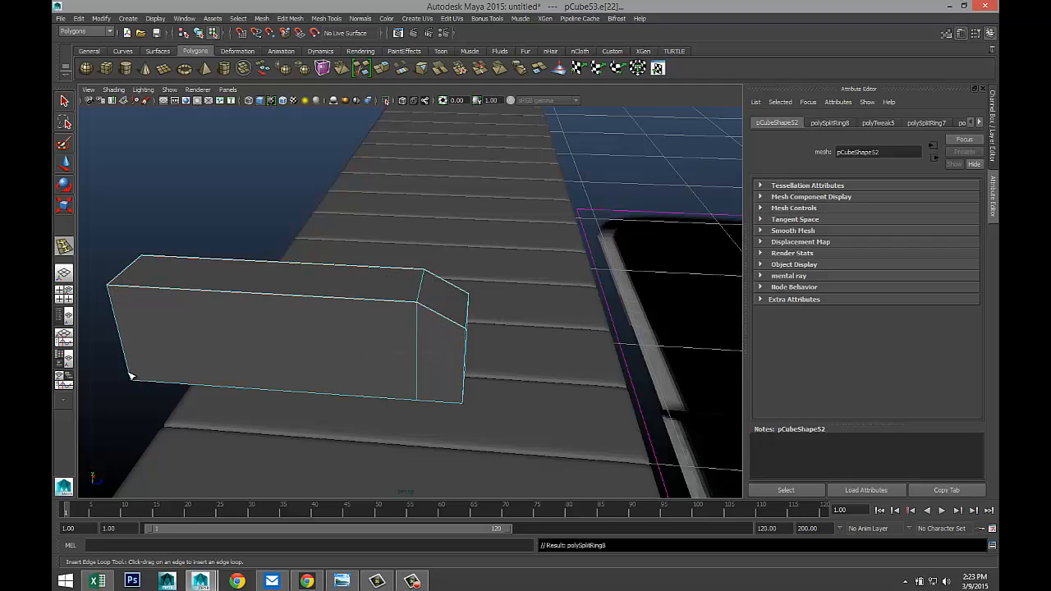
left_click_drag(130, 376, 135, 377)
left_click_drag(123, 290, 115, 291)
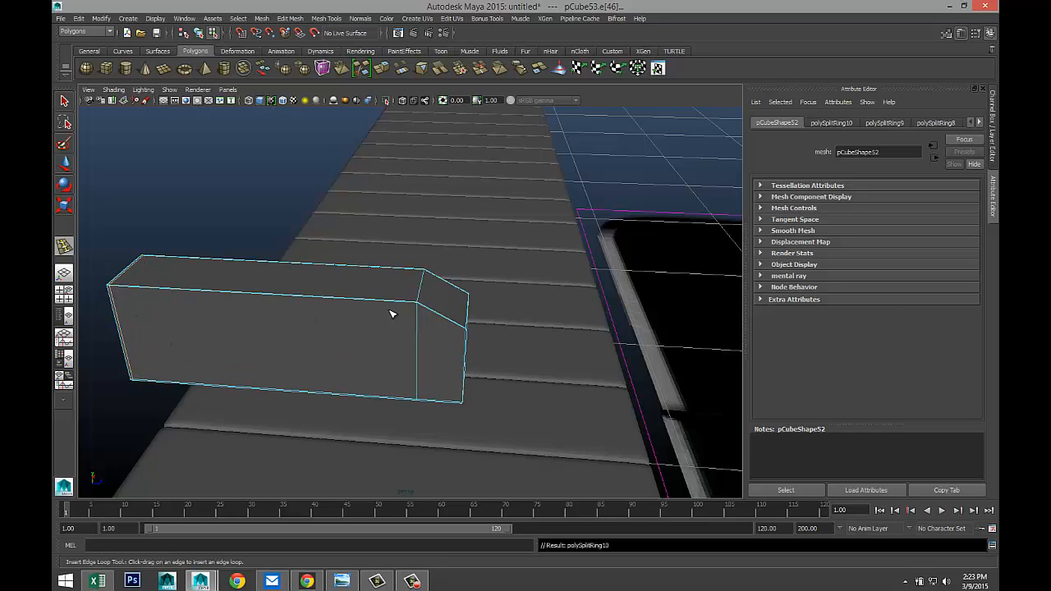
left_click_drag(406, 310, 465, 329)
- Insert lengthwise edge loops close to both long sides of the black key and return to object mode
left_click_drag(488, 364, 357, 362, "alt")
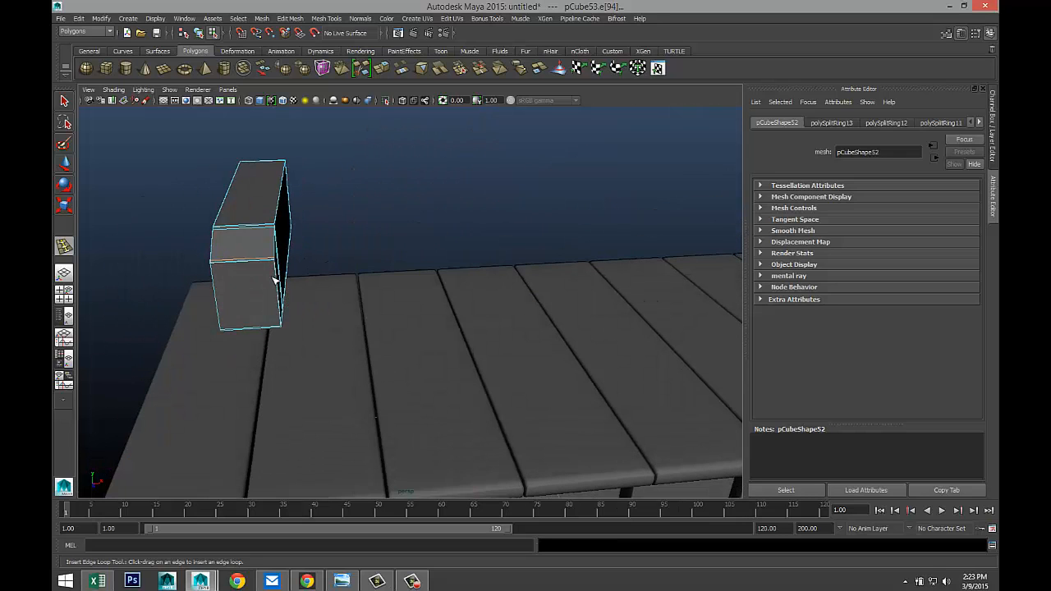
left_click(272, 231)
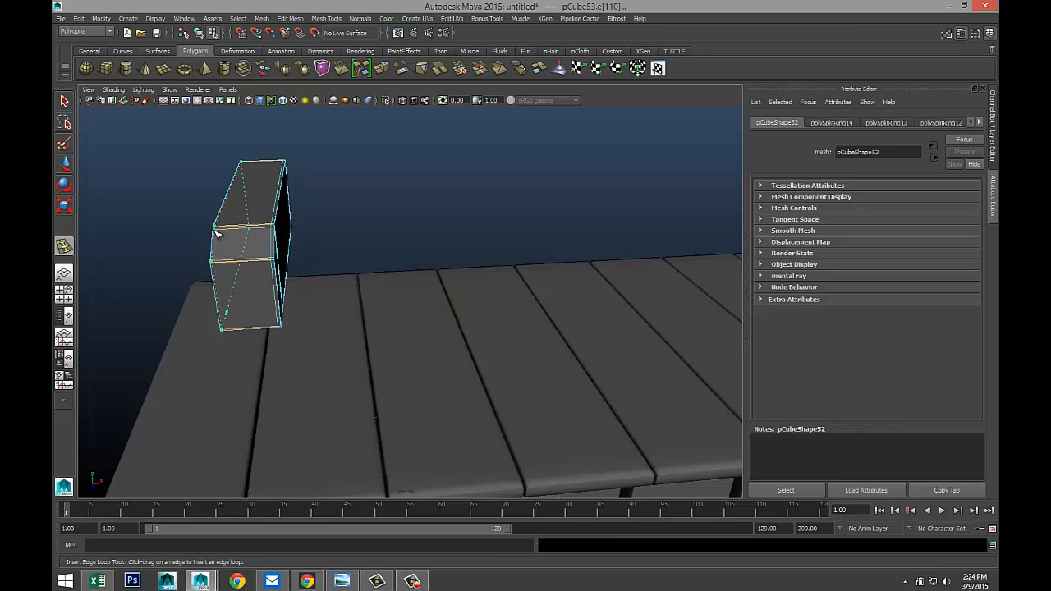
left_click(219, 236)
key("q")
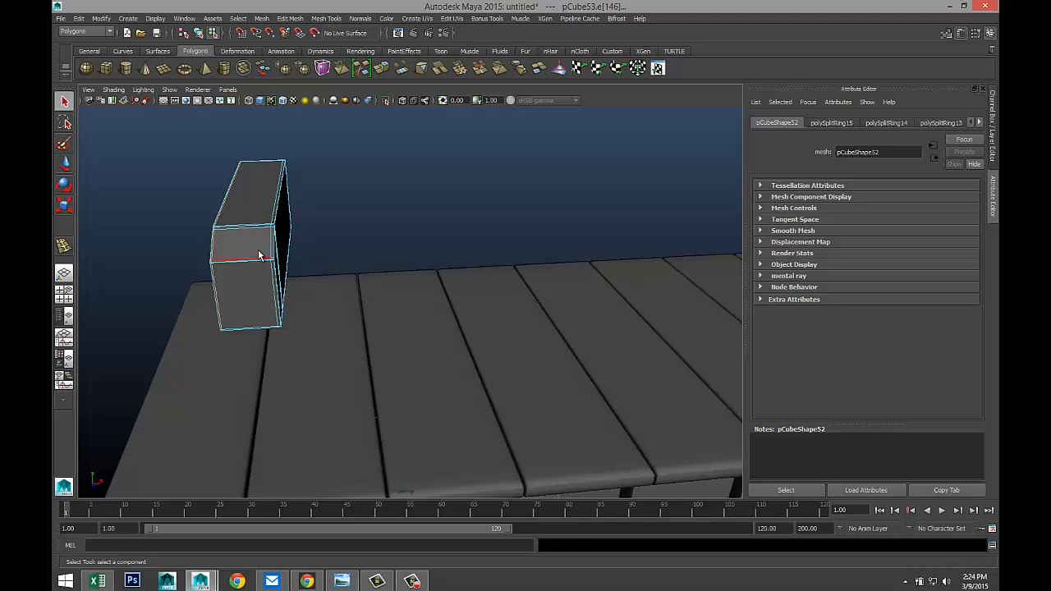
right_click_drag(253, 241, 279, 228)
key("F8")
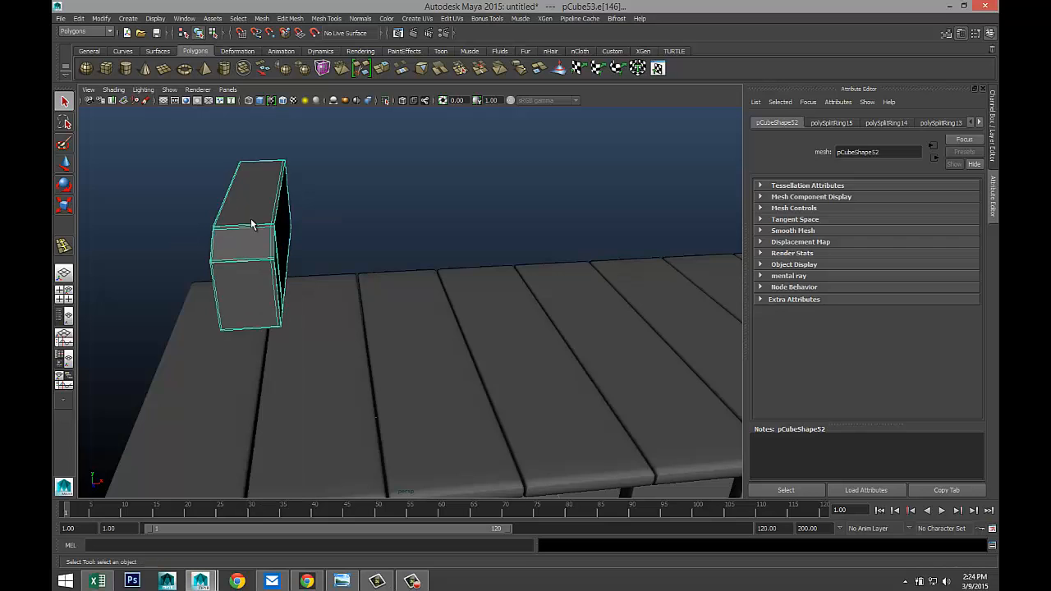
left_click(341, 263)
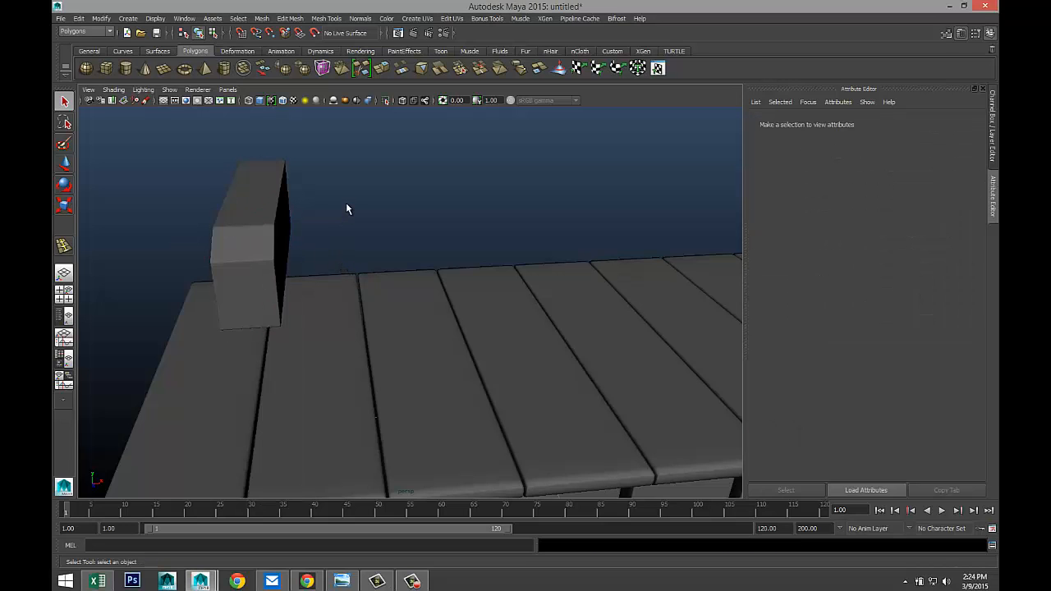
left_click_drag(263, 276, 364, 307, "alt")
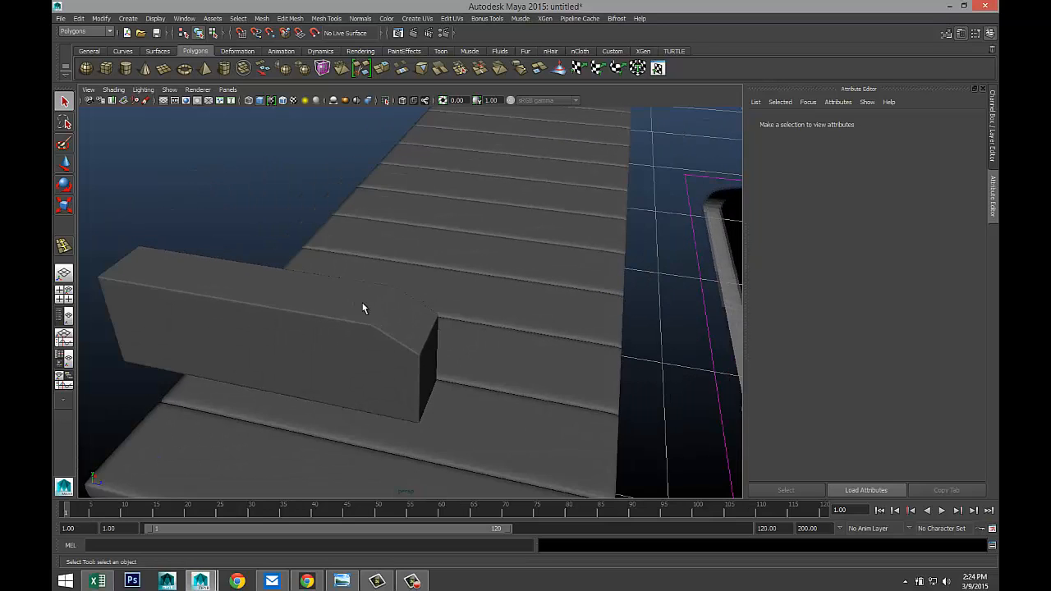
left_click_drag(435, 328, 415, 344, "alt")
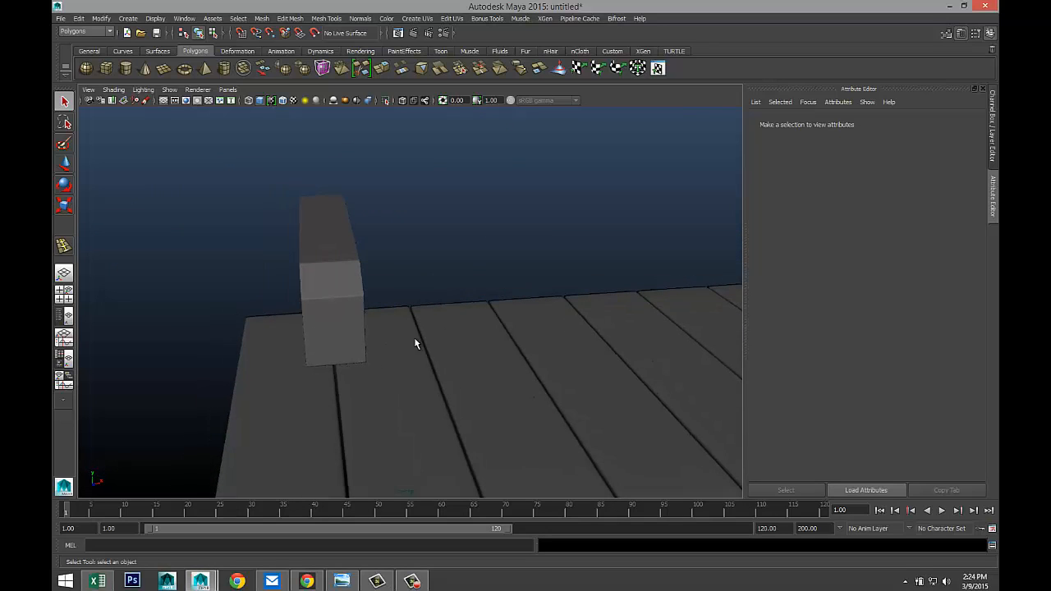
- Lower the black key to about Y 0.043 so it sits partly sunk into the white keys
left_click(329, 290)
key("w")
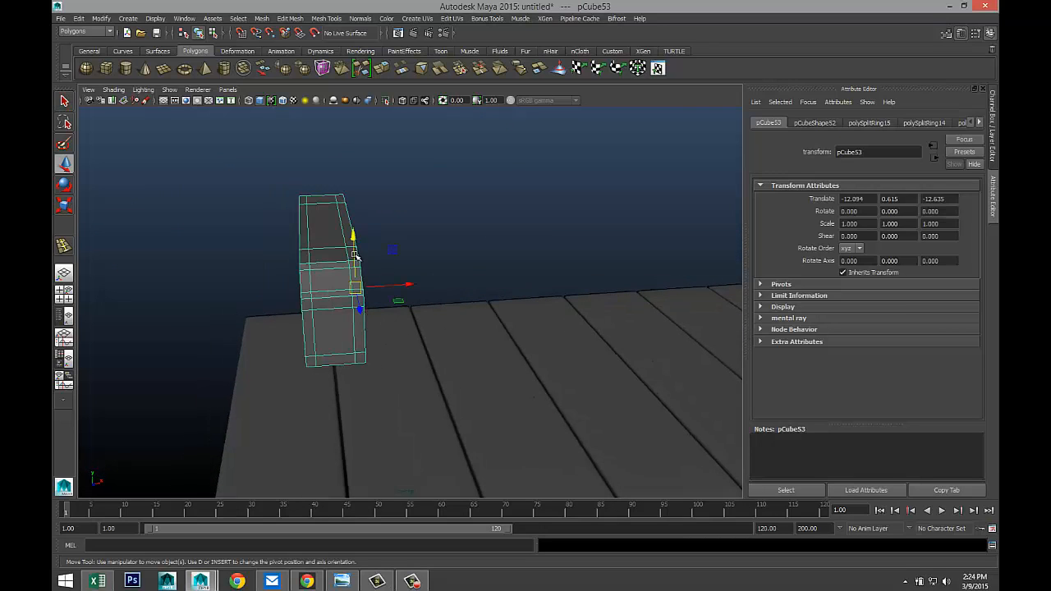
left_click_drag(353, 240, 367, 332)
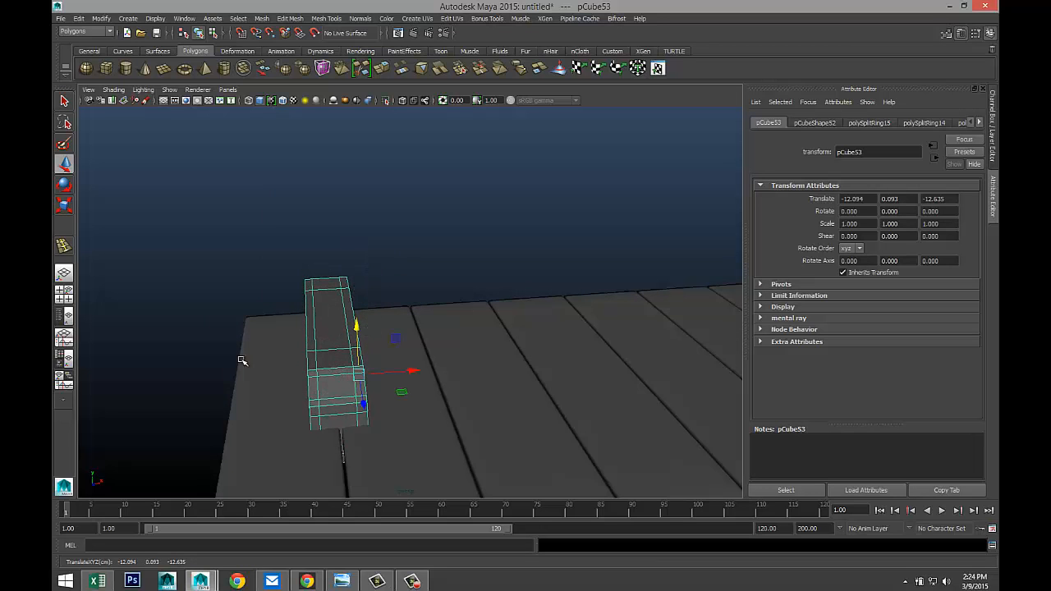
left_click_drag(242, 361, 272, 386, "alt")
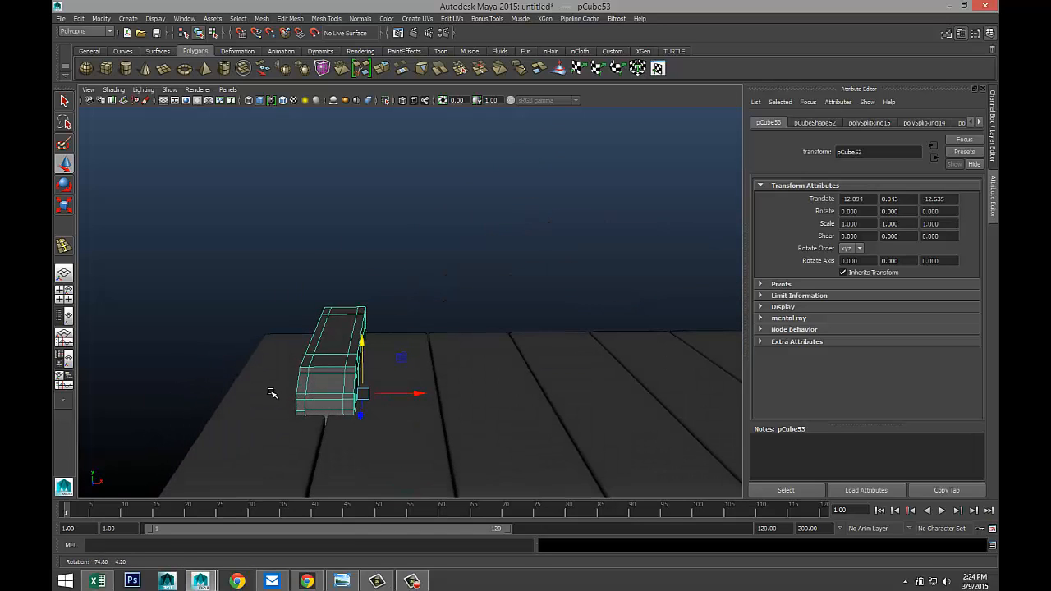
left_click_drag(339, 394, 383, 429, "alt")
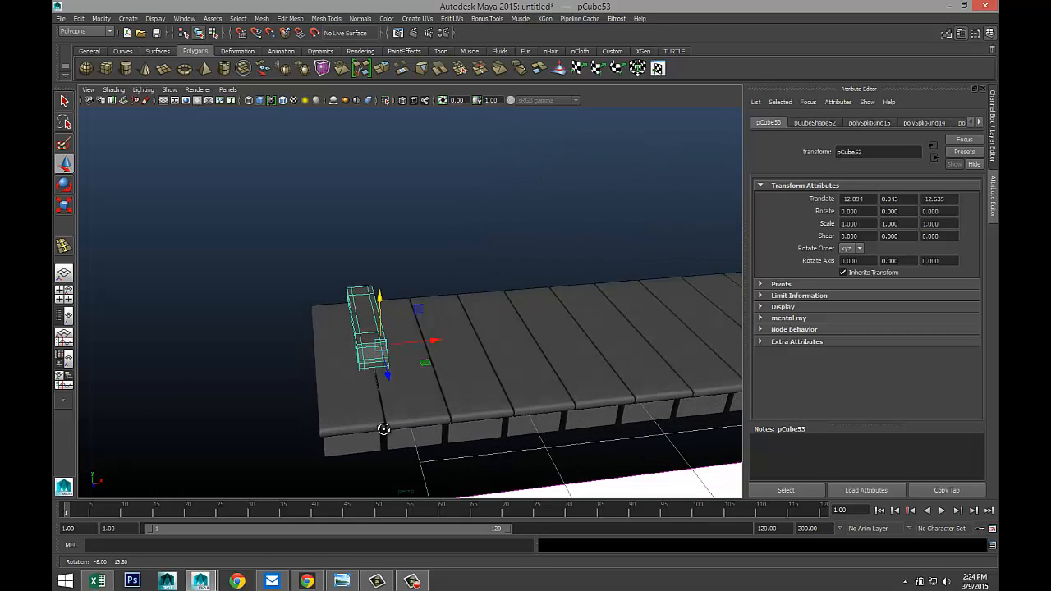
- Duplicate the black key twice in the top view, placing the copies over the reference's 34.630 and 38.900 keys at about X -11.089 and -10.581
left_click(66, 294)
key("space")
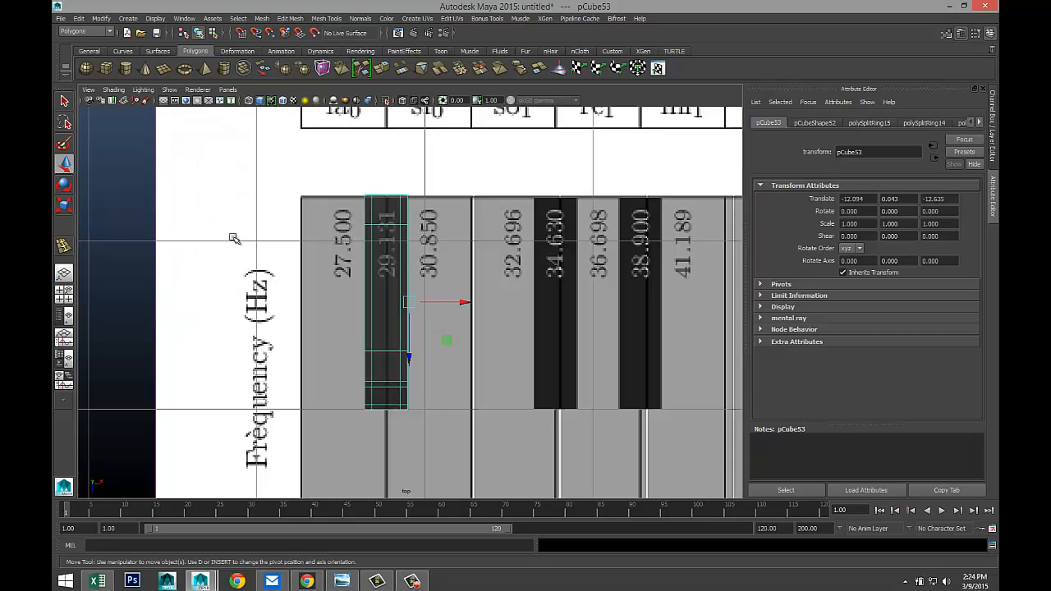
scroll(234, 239, "down", 5)
scroll(460, 345, "up", 3)
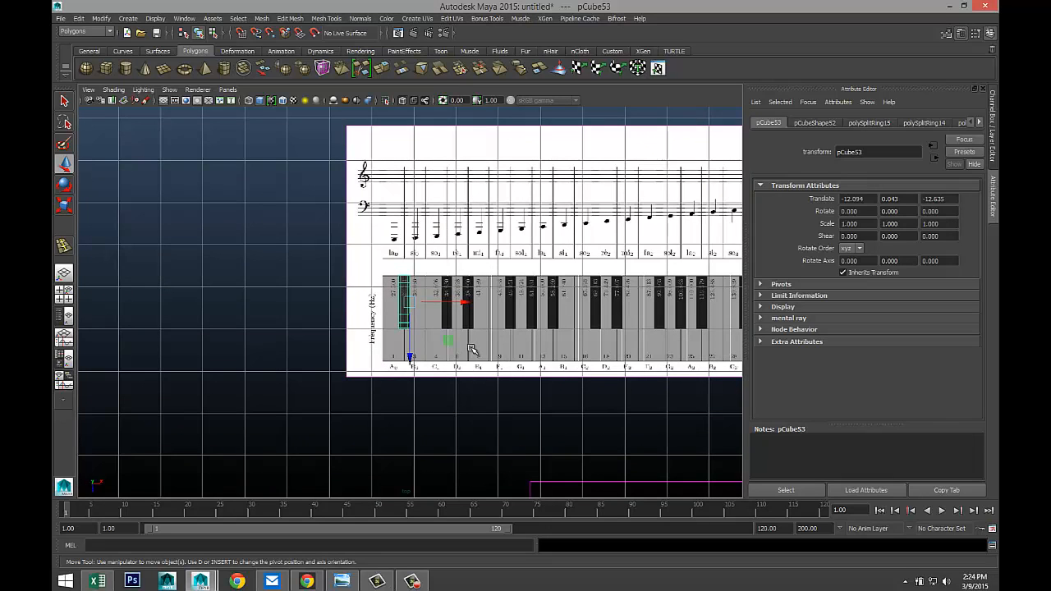
key("ctrl+d")
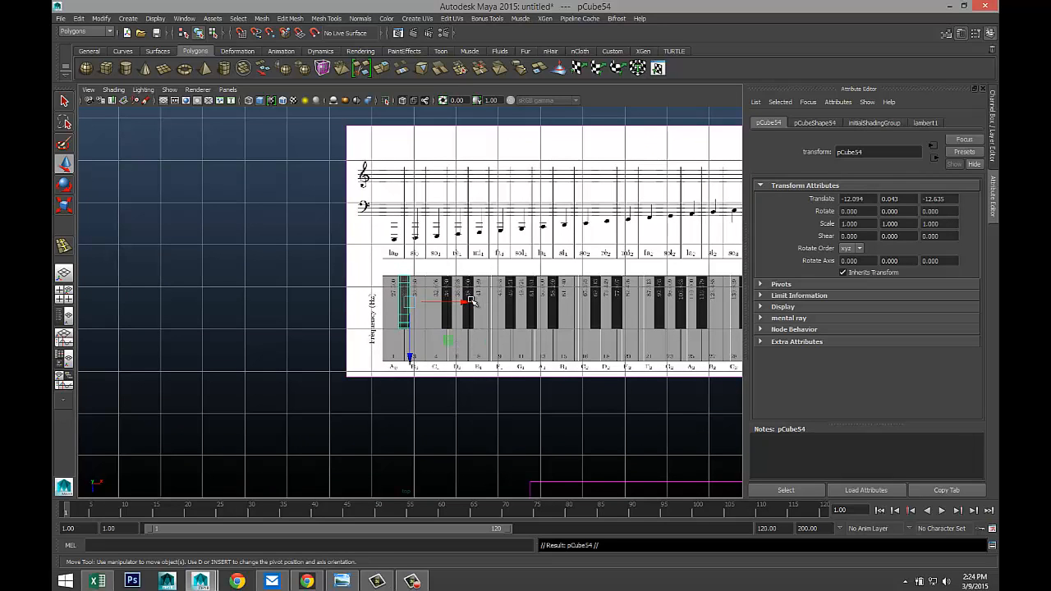
left_click_drag(470, 301, 510, 303)
key("f")
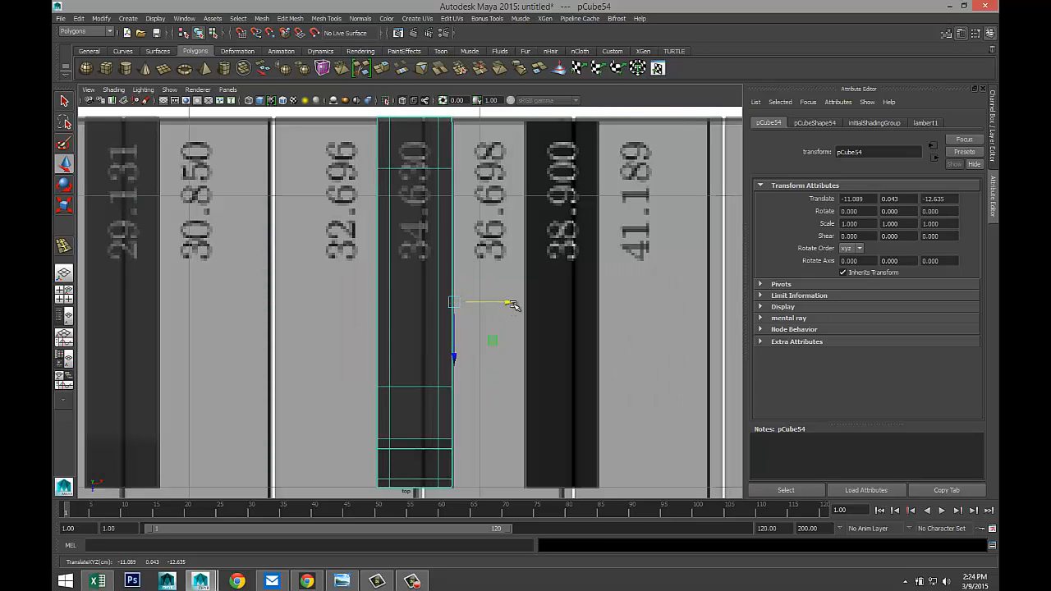
key("ctrl+d")
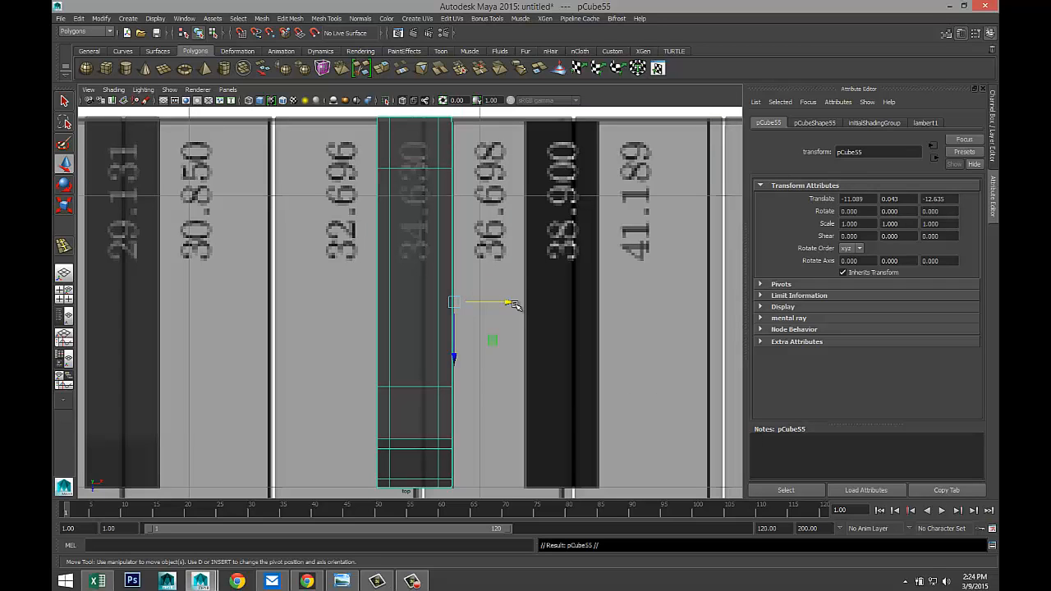
left_click_drag(504, 302, 652, 330)
- Duplicate the pair of black keys and move the copies one octave along to about X -7.553, over the 69.313 and 77.807 keys
left_click(430, 332, "shift")
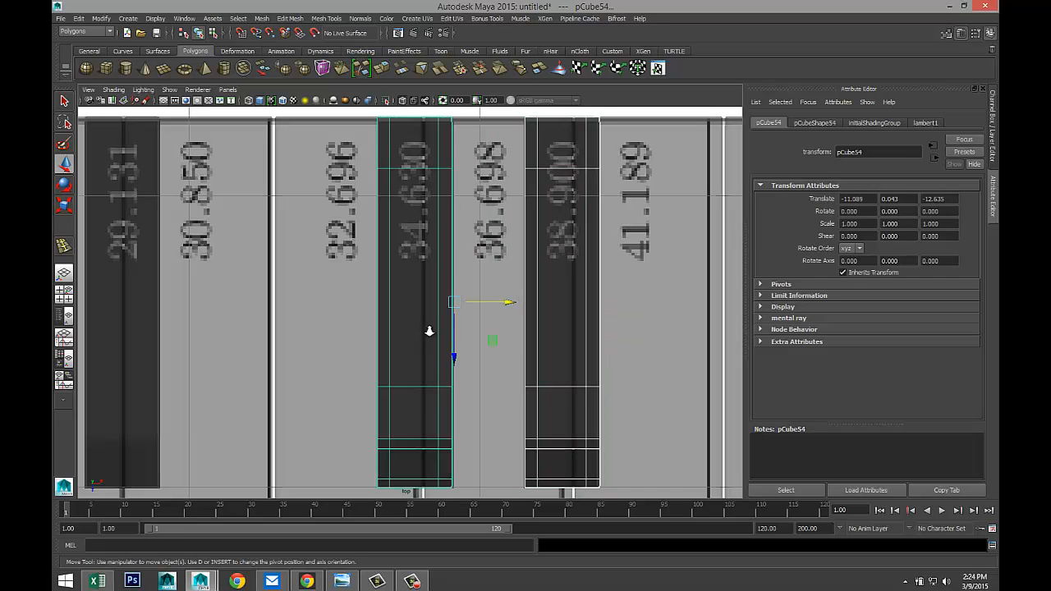
scroll(429, 331, "down", 8)
key("ctrl+d")
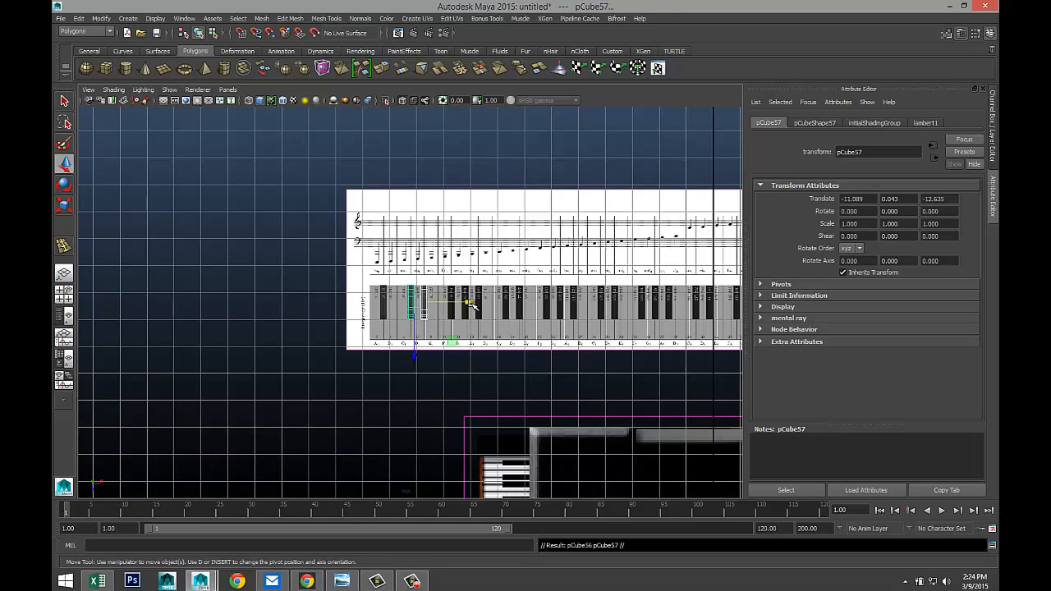
left_click_drag(473, 304, 563, 317)
key("f")
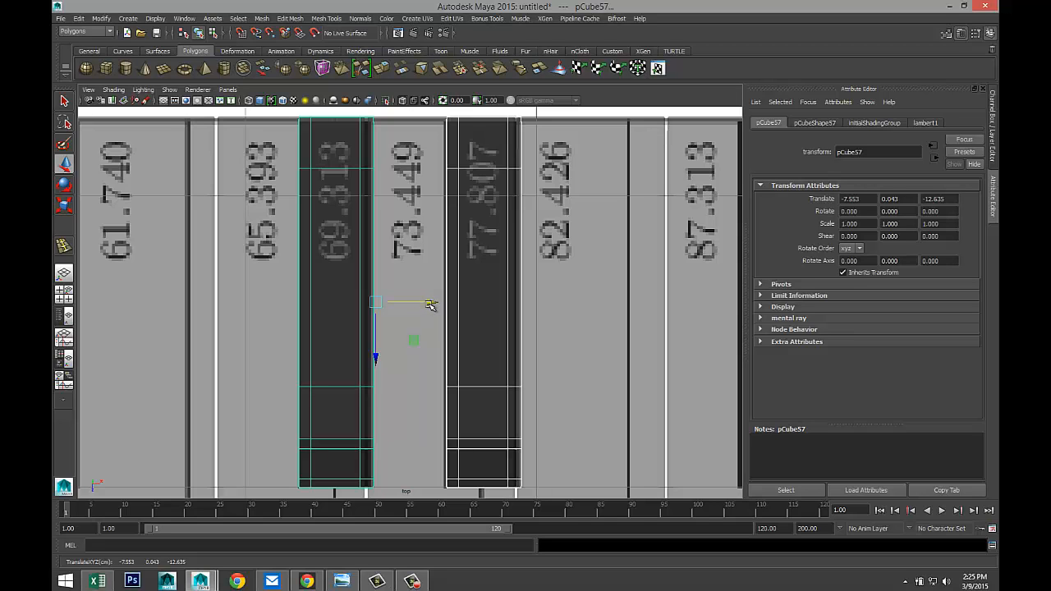
- Repeat the duplicate-and-move of the black key pair five more times along the keyboard with Duplicate with Transform
scroll(528, 370, "down", 5)
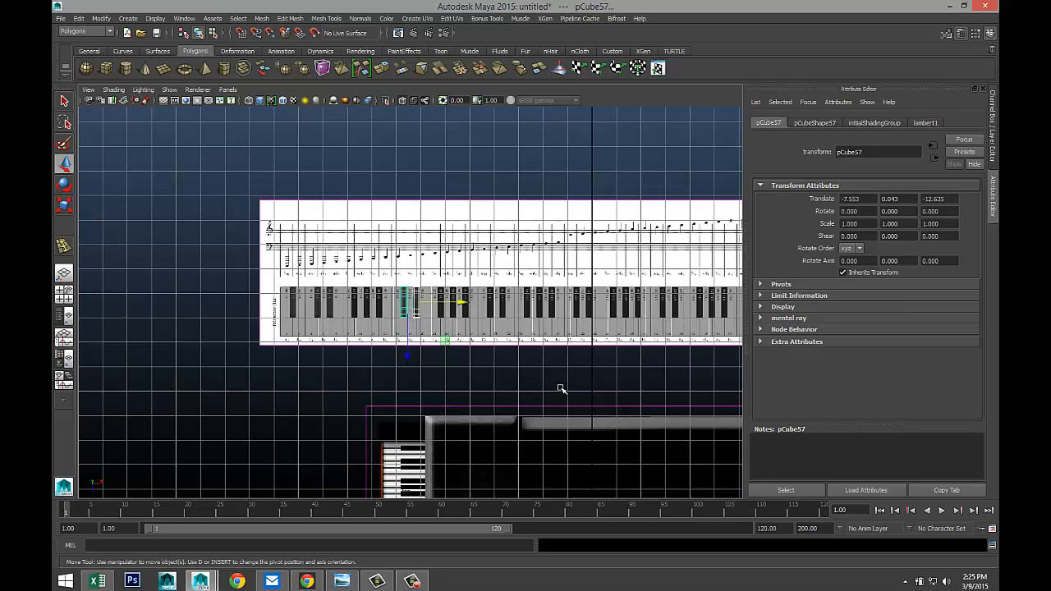
key("shift+d")
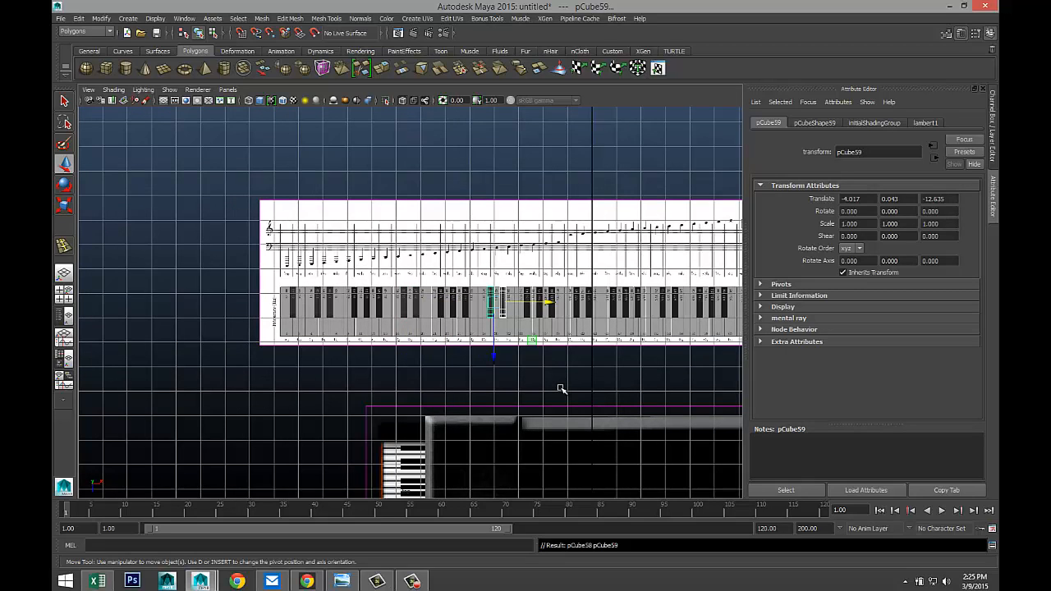
key("shift+d")
key("shift+d")
key("shift+d")
key("shift+d")
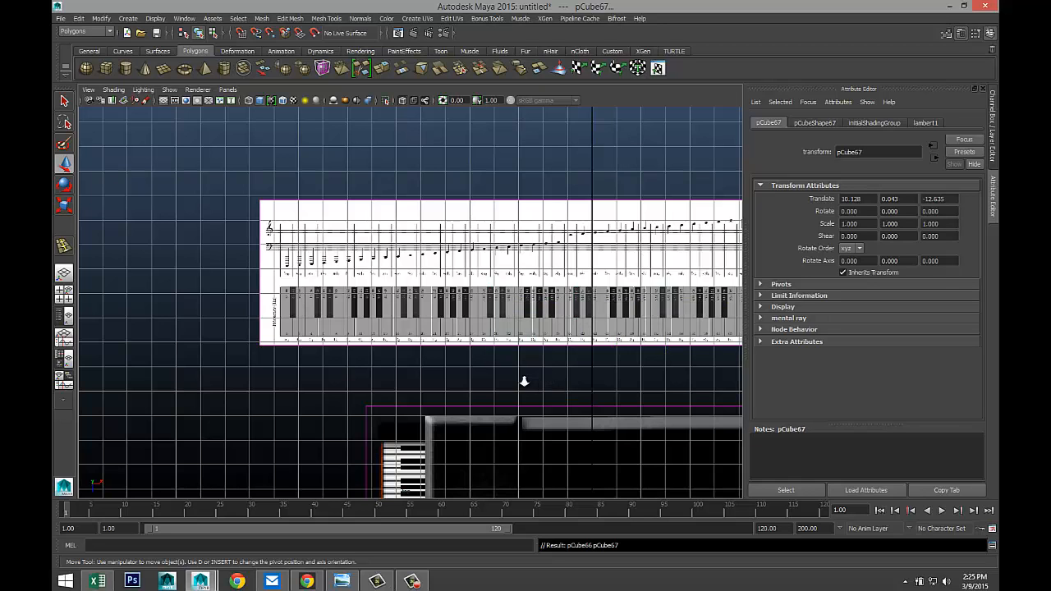
scroll(524, 381, "down", 4)
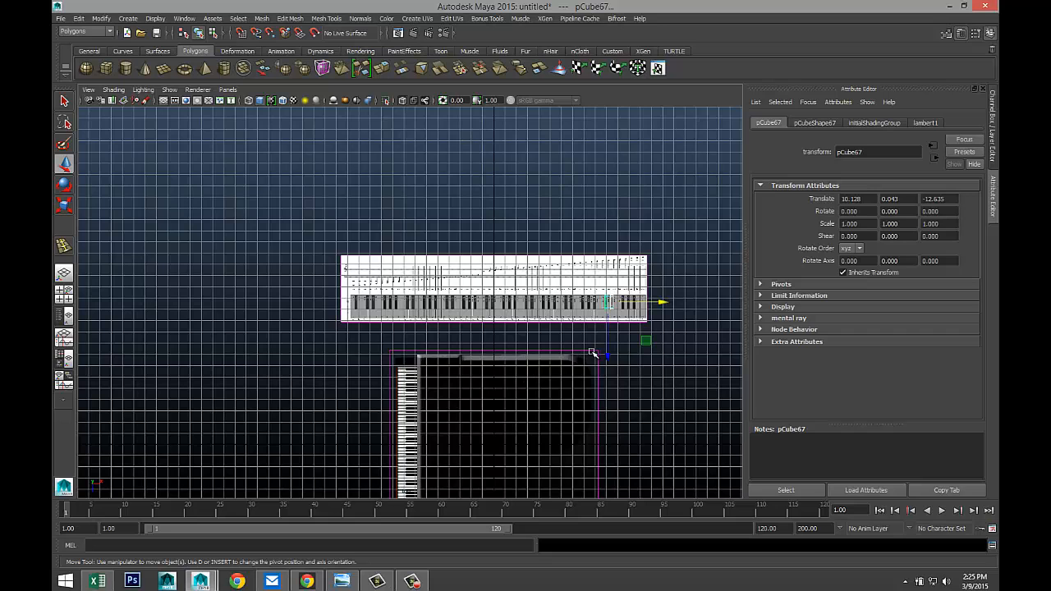
- Duplicate the first octave's two black keys and move the copies to about X -9.073, over the black keys between F1 and A1
scroll(592, 353, "up", 10)
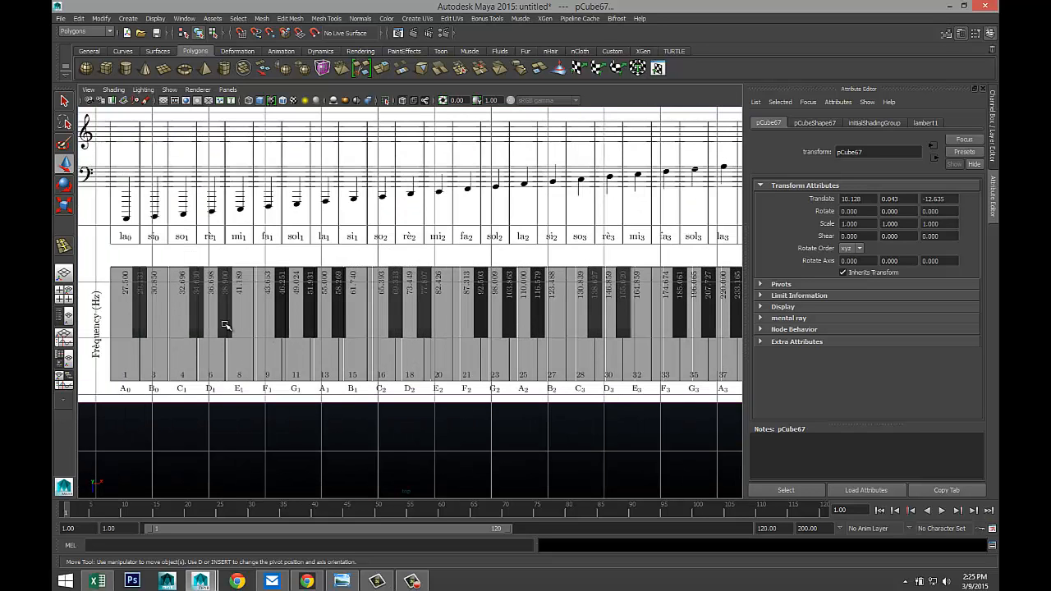
left_click(195, 312)
left_click(228, 326, "shift")
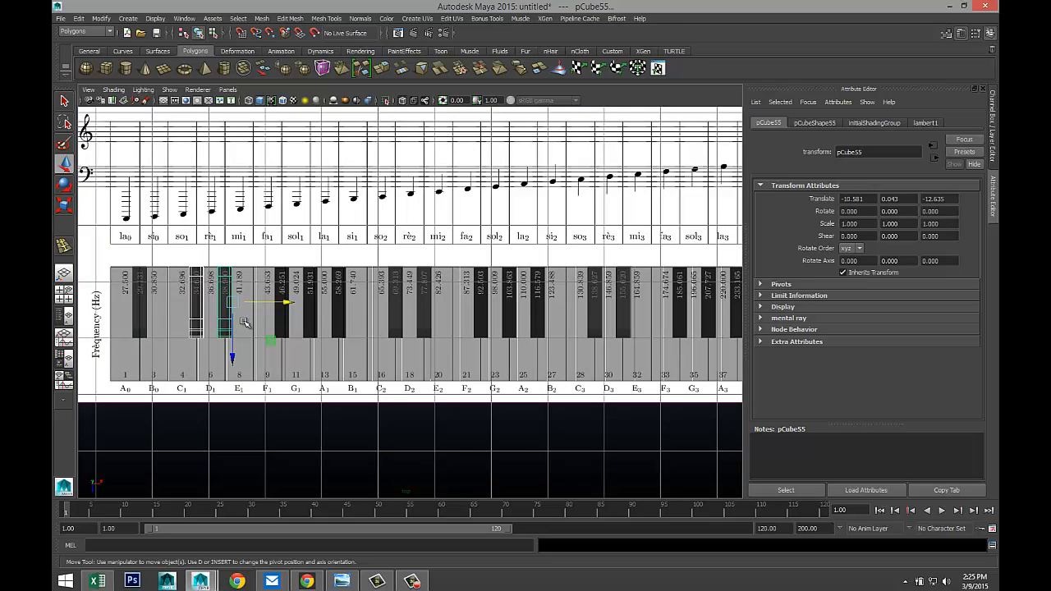
key("ctrl+d")
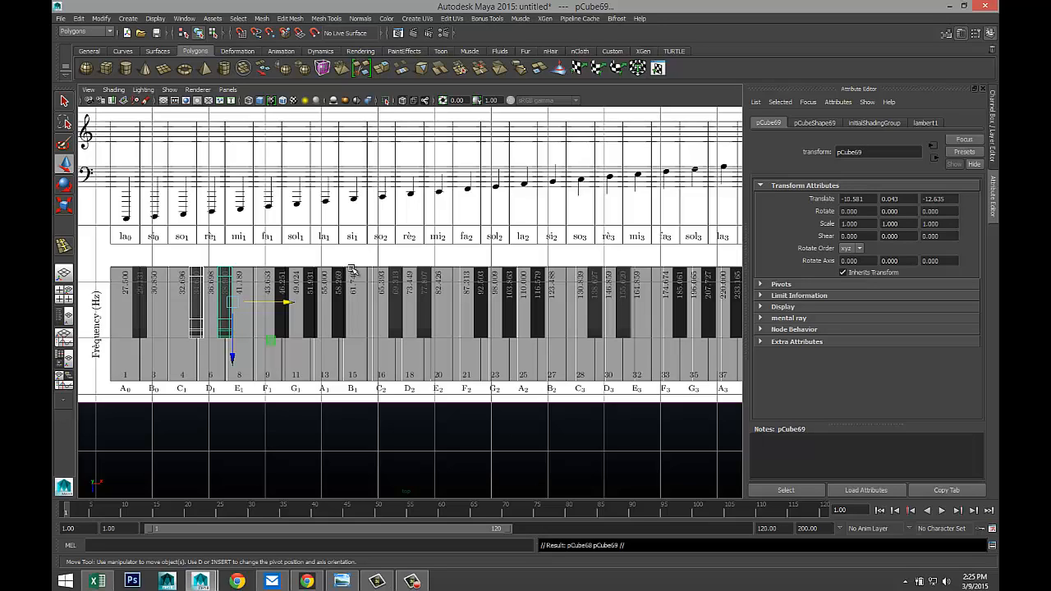
left_click_drag(287, 303, 374, 306)
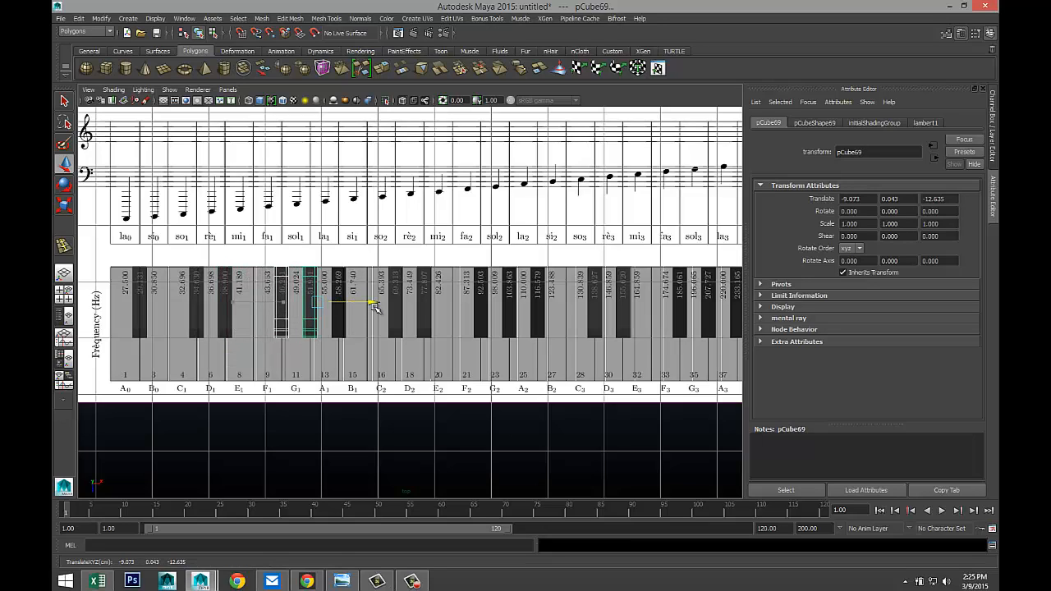
- Duplicate the black key between G1 and A1 and move the copy to about X -8.573, between A1 and B1
left_click(328, 238)
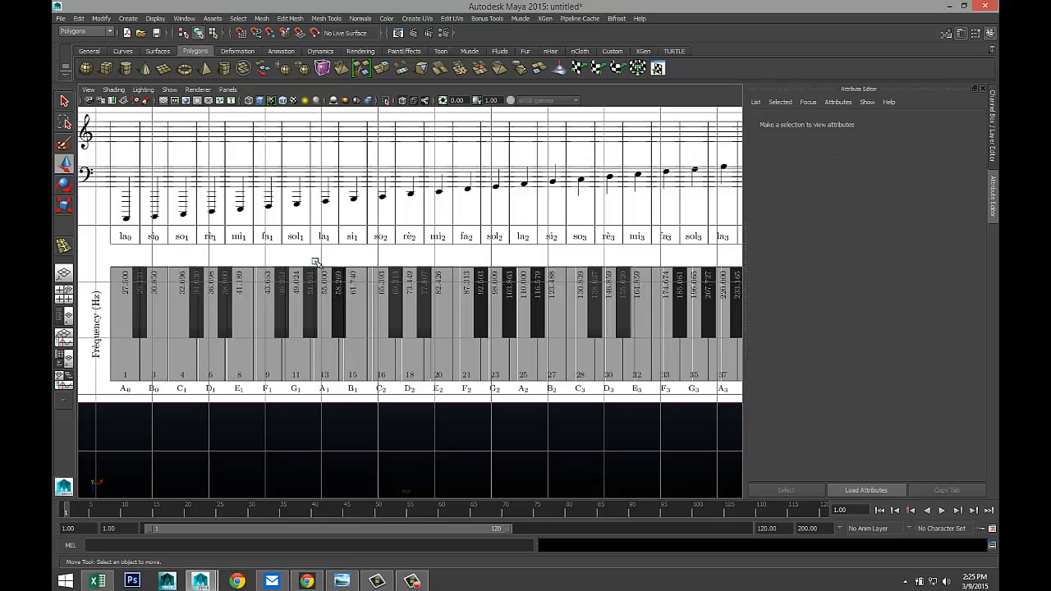
left_click(316, 283)
key("ctrl+d")
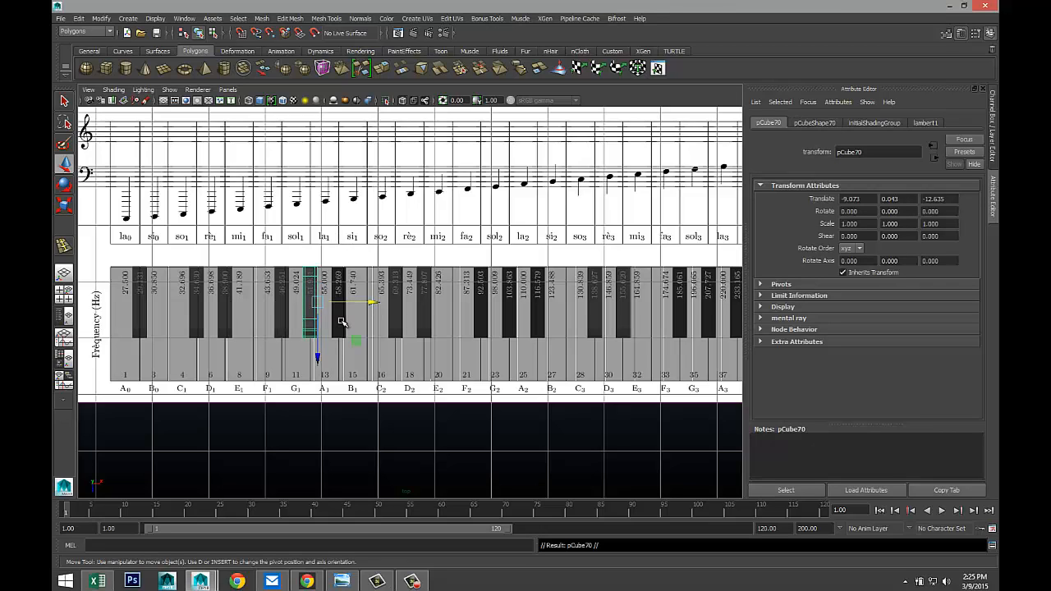
left_click_drag(373, 304, 399, 306)
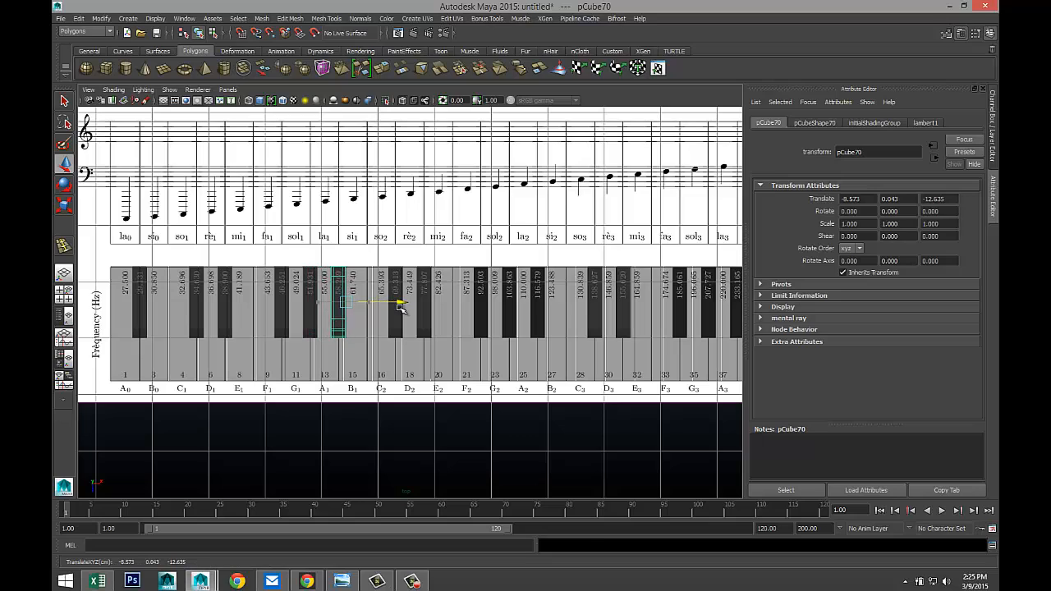
- Duplicate the three black keys between F1 and B1 and move the copies one octave along to about X -5.047, between F2 and B2
left_click(281, 328)
left_click(310, 328)
left_click(338, 327)
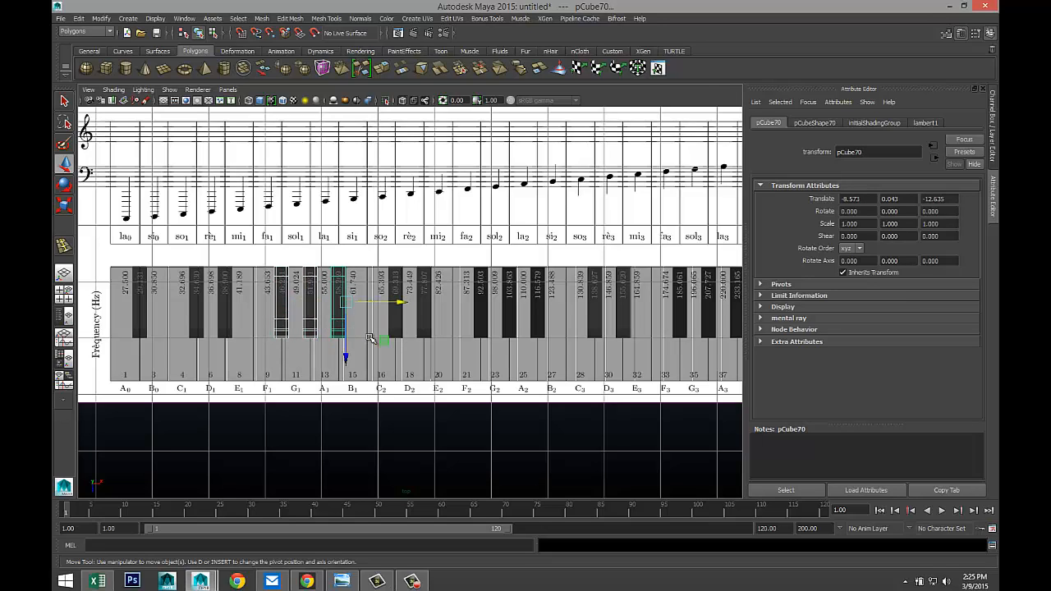
key("ctrl+d")
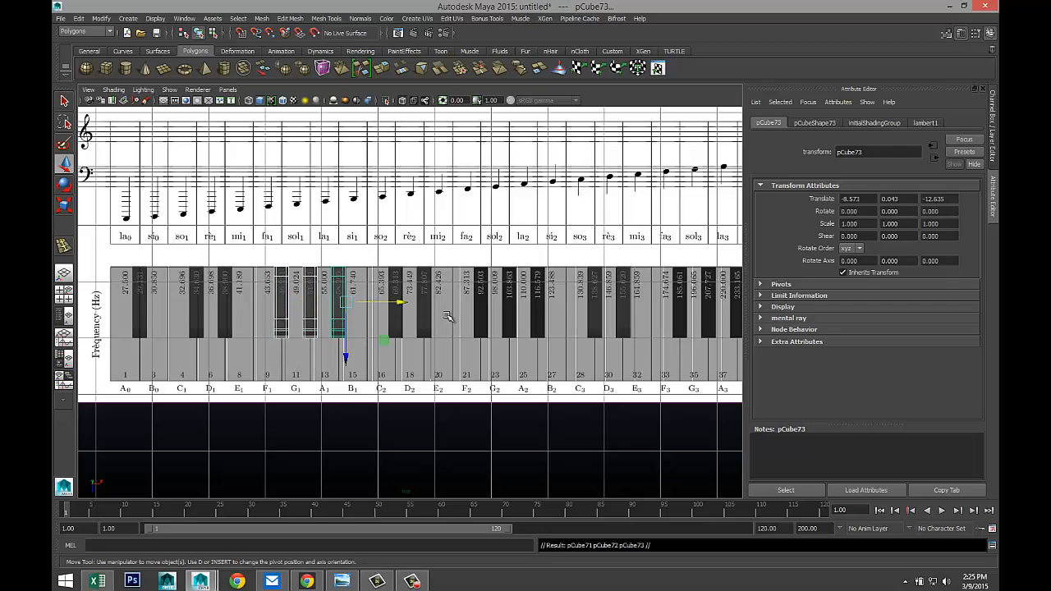
left_click_drag(403, 309, 599, 337)
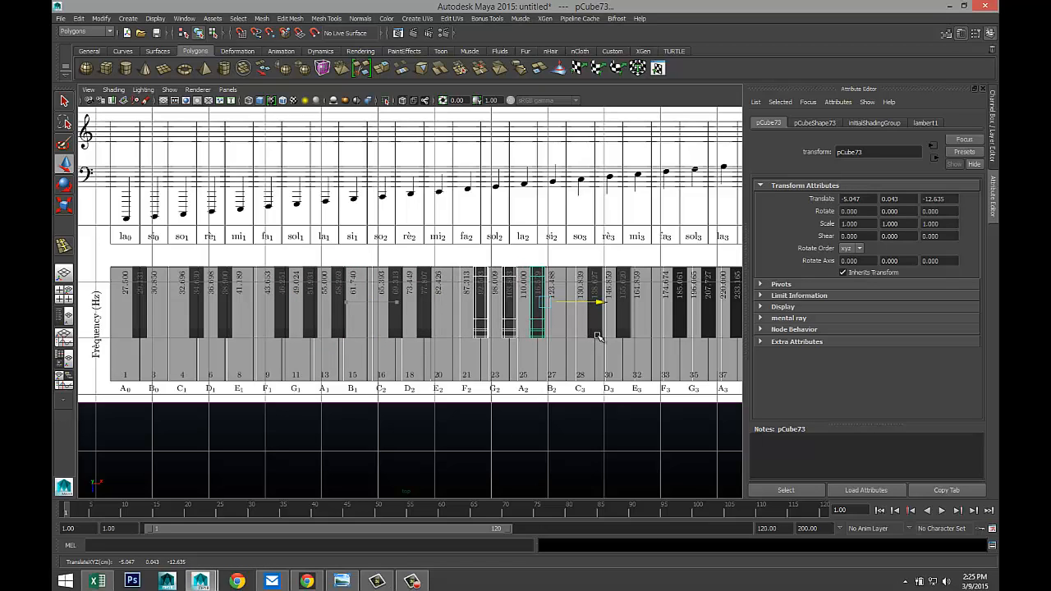
- Repeat the duplicate-and-move of the three-black-key group five more times along the keyboard with Duplicate with Transform
scroll(586, 389, "down", 5)
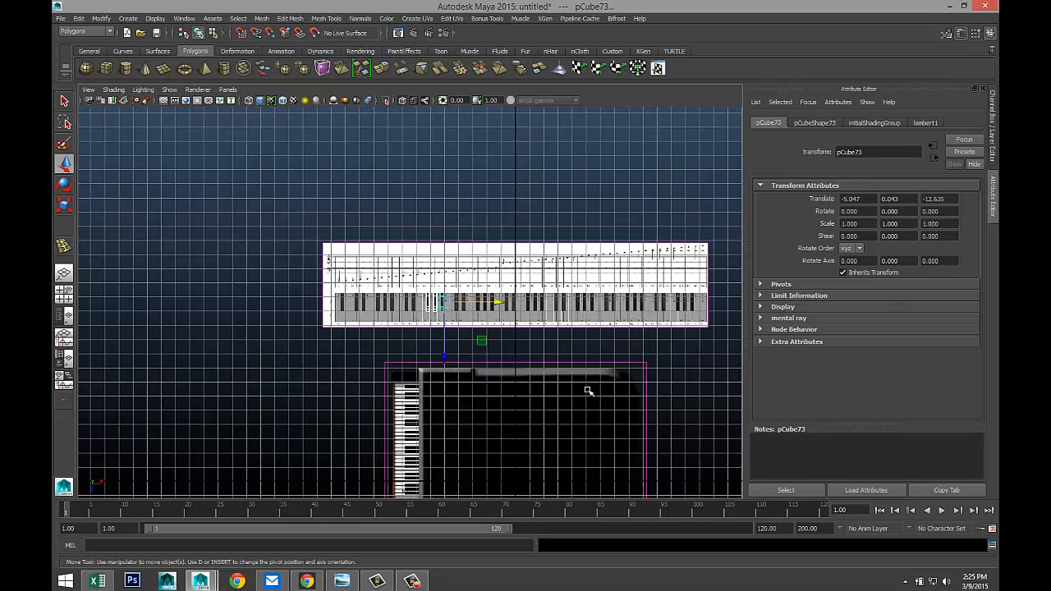
key("shift+d")
key("shift+d")
key("shift+d")
key("shift+d")
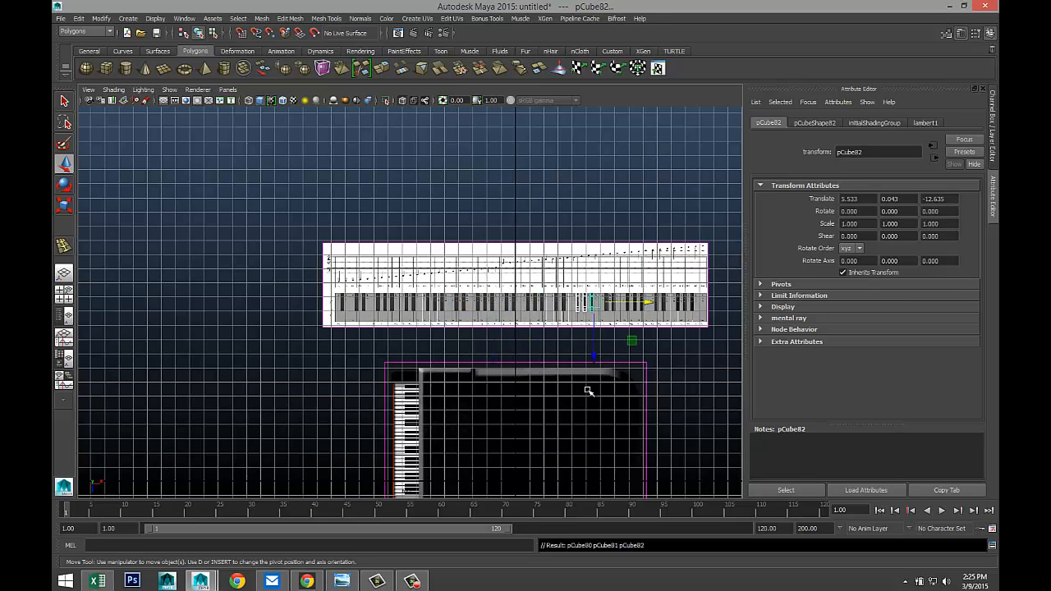
key("shift+d")
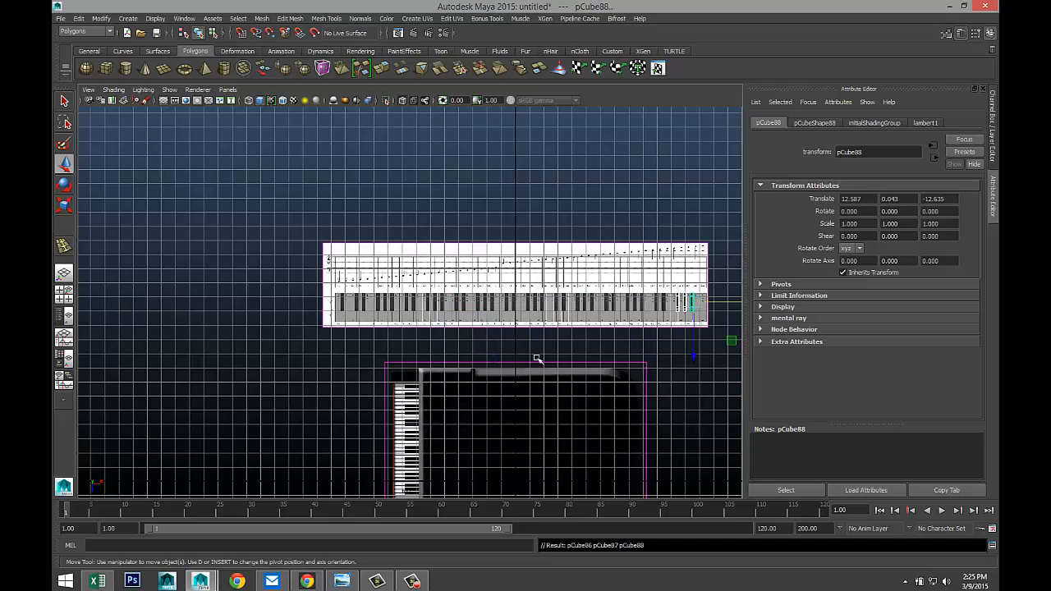
- Select all white and black keys in the perspective view and combine them into a single mesh
left_click(64, 294)
key("space")
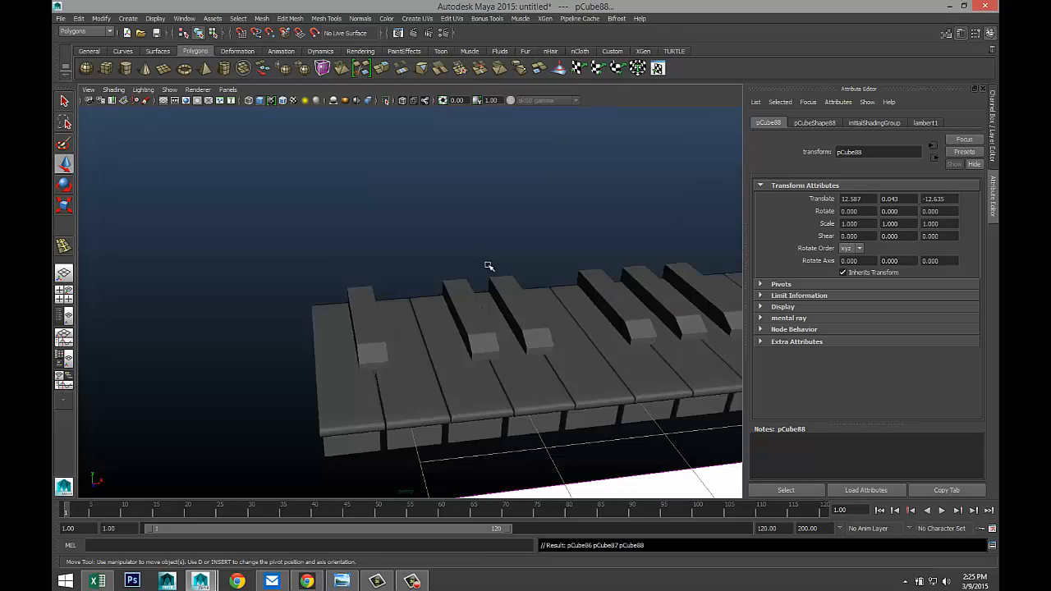
scroll(473, 284, "down", 10)
left_click_drag(452, 293, 515, 294, "alt")
left_click(578, 317)
middle_click_drag(580, 307, 433, 352, "alt")
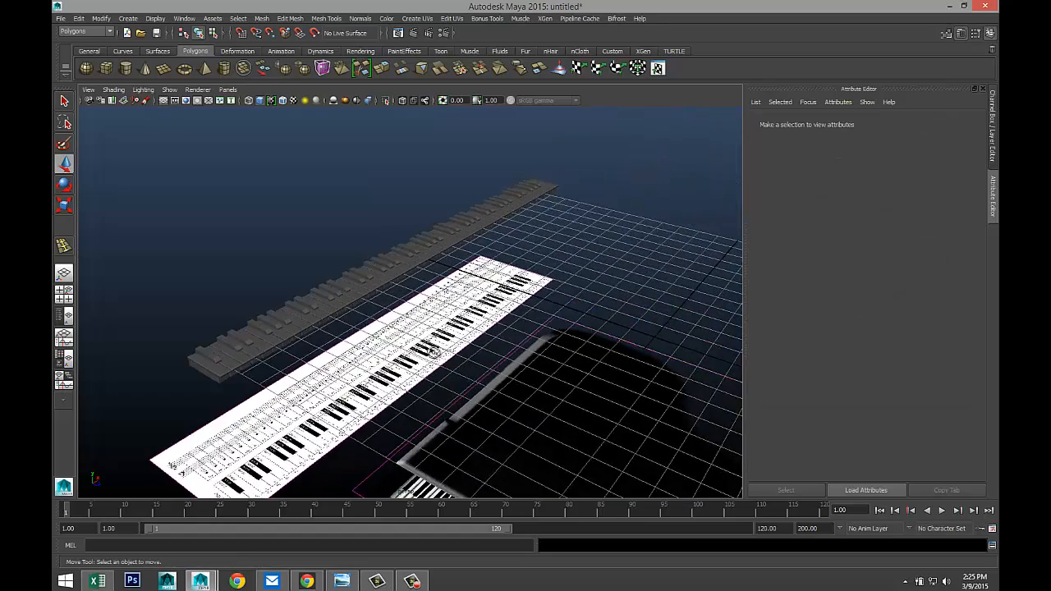
left_click_drag(434, 352, 392, 363, "alt")
left_click_drag(440, 358, 387, 368, "alt")
left_click_drag(171, 227, 624, 345)
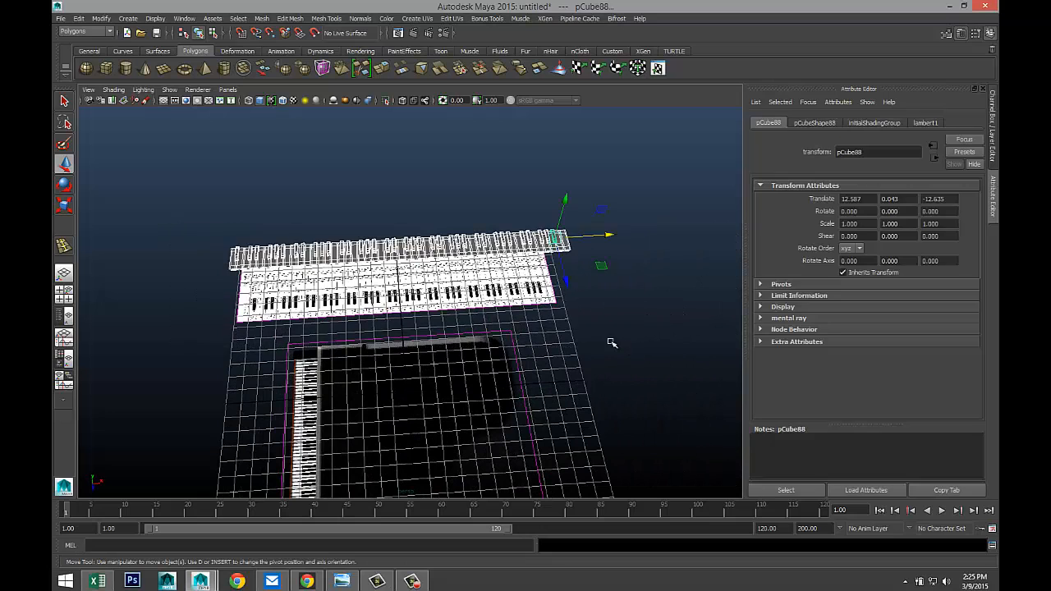
left_click(260, 20)
left_click(277, 51)
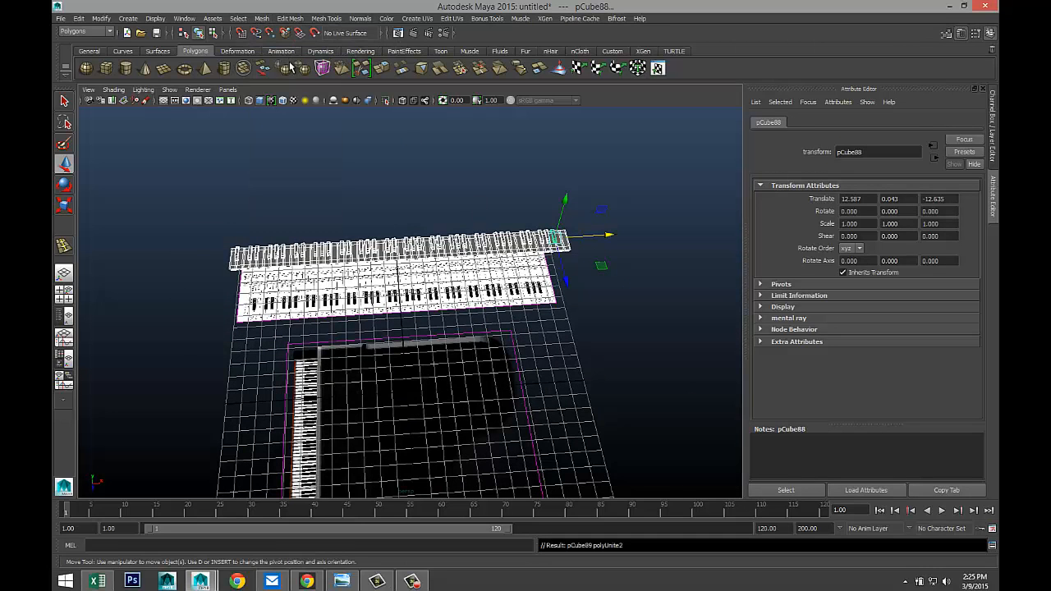
- Center the combined keyboard's pivot and rotate the keyboard to -90 degrees about Y
scroll(532, 323, "down", 3)
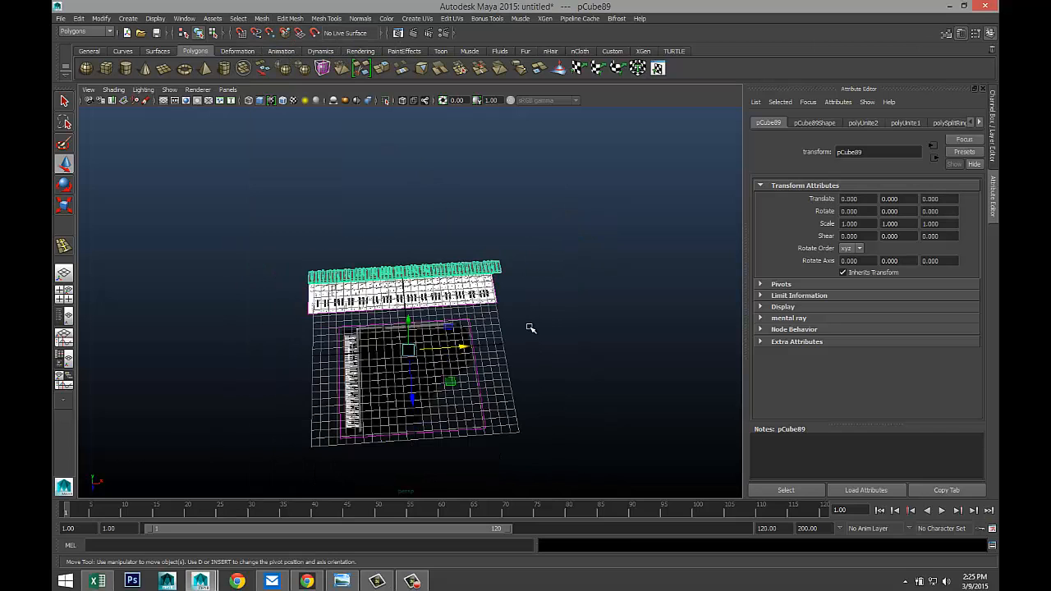
scroll(530, 328, "up", 3)
scroll(530, 331, "down", 2)
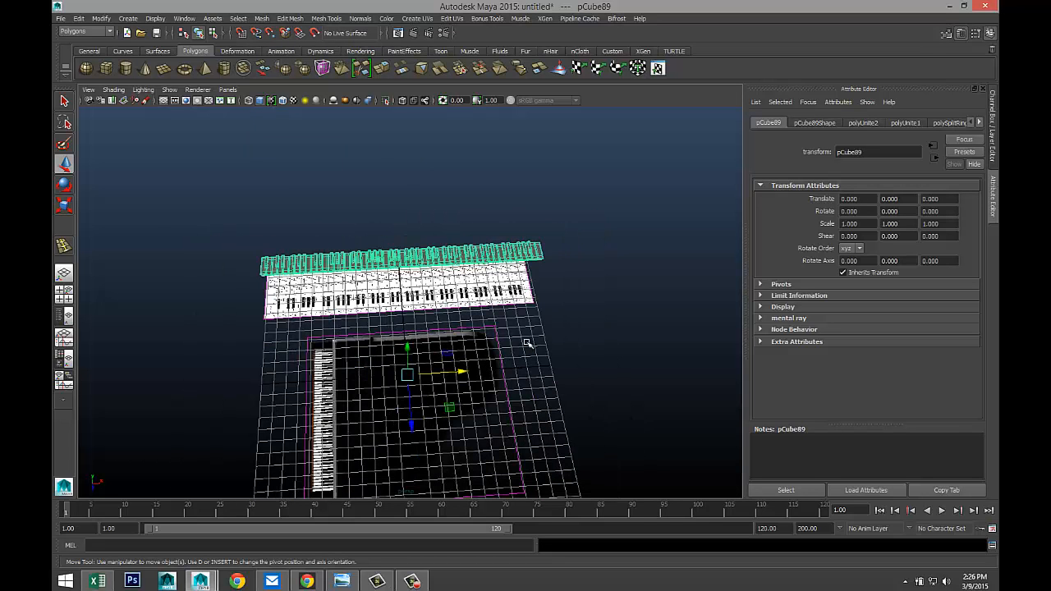
left_click(101, 18)
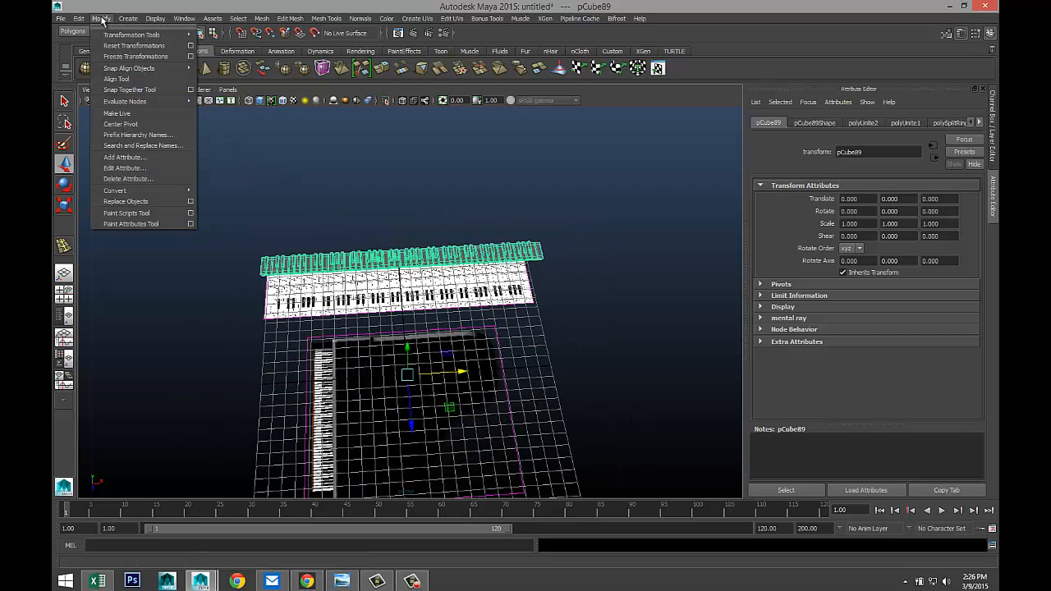
left_click(141, 123)
key("e")
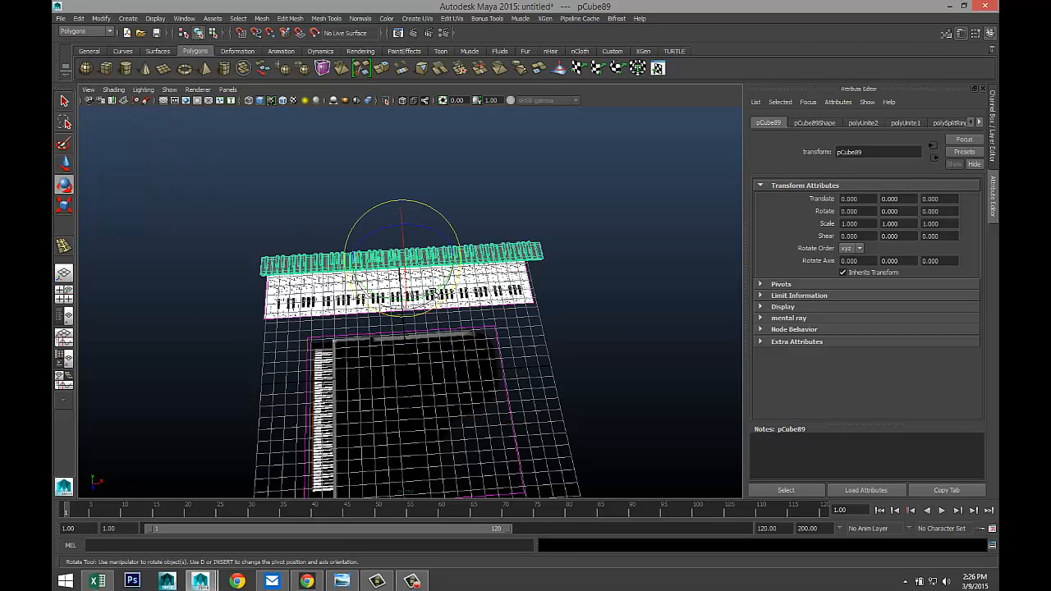
left_click_drag(422, 297, 371, 328)
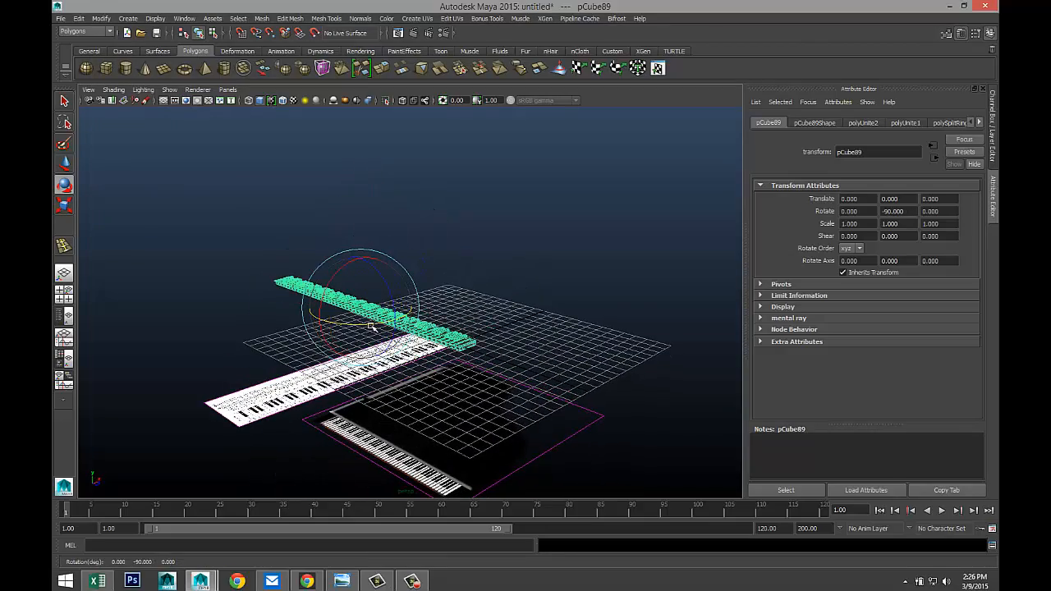
- Delete the image plane with the keyboard and note chart reference
left_click_drag(512, 364, 455, 399, "alt")
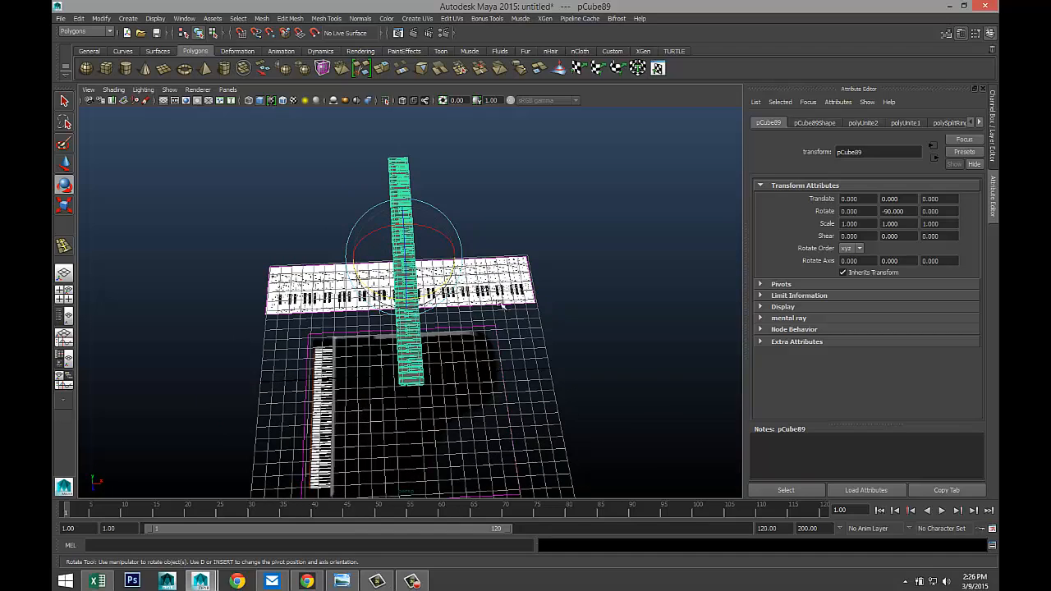
left_click(556, 272)
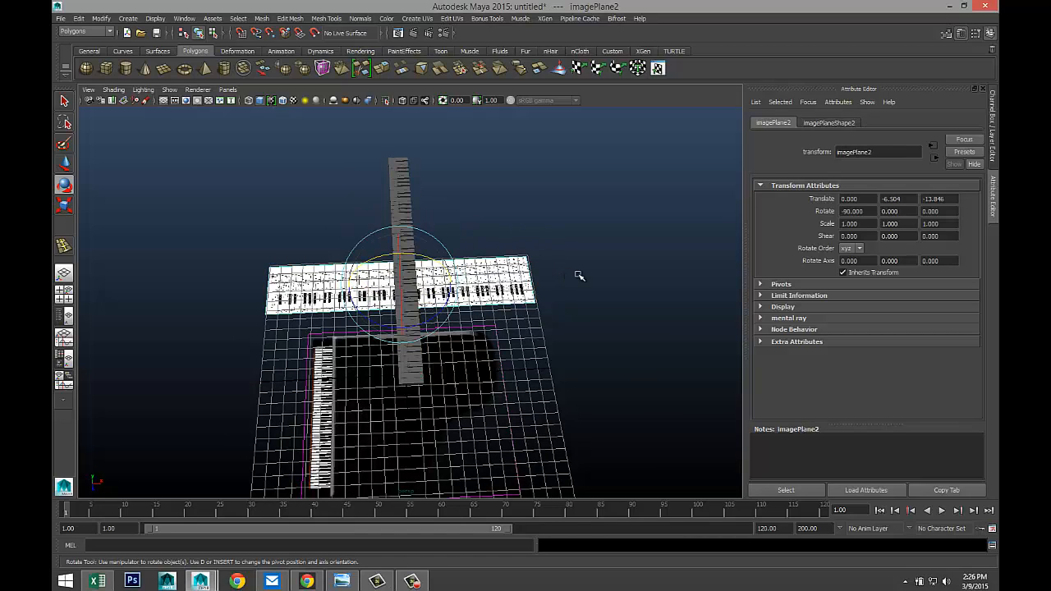
key("Delete")
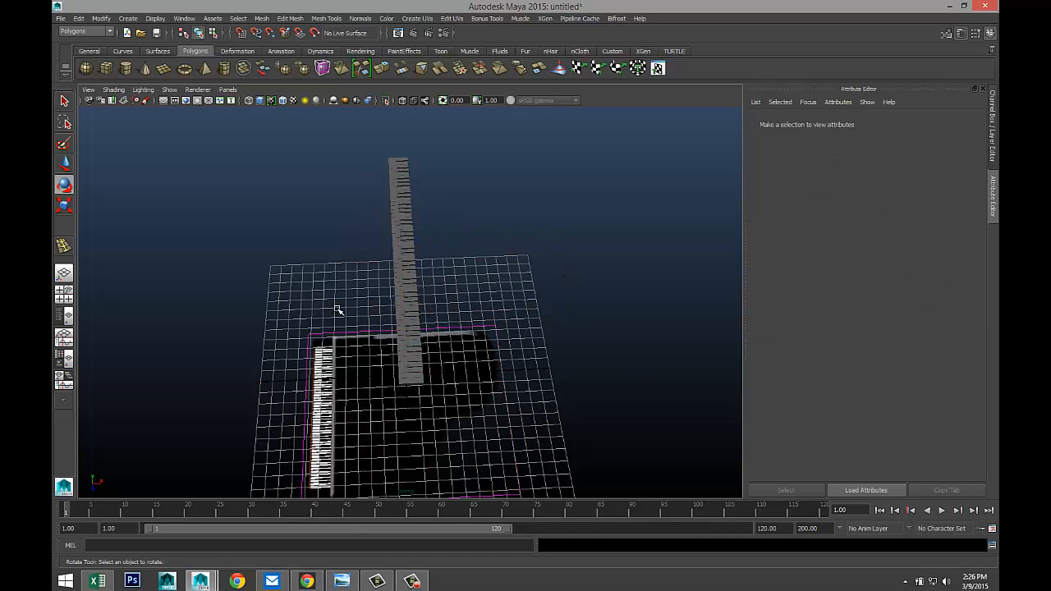
- Move the keyboard mesh along Z in the top view to about Z -2.715, over the middle of the piano image
left_click(64, 294)
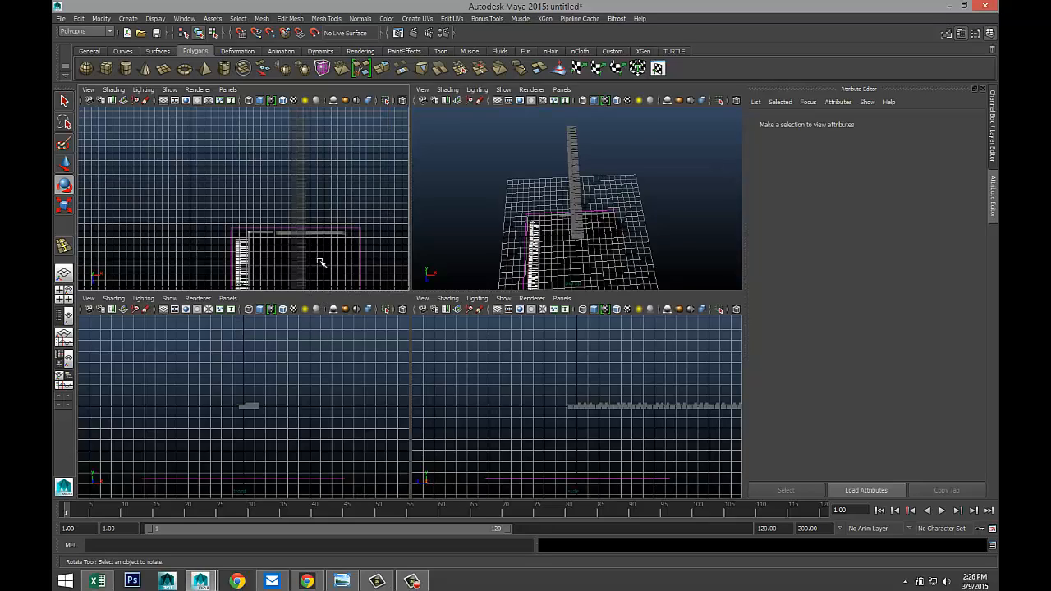
key("space")
scroll(320, 271, "down", 3)
scroll(326, 292, "down", 2)
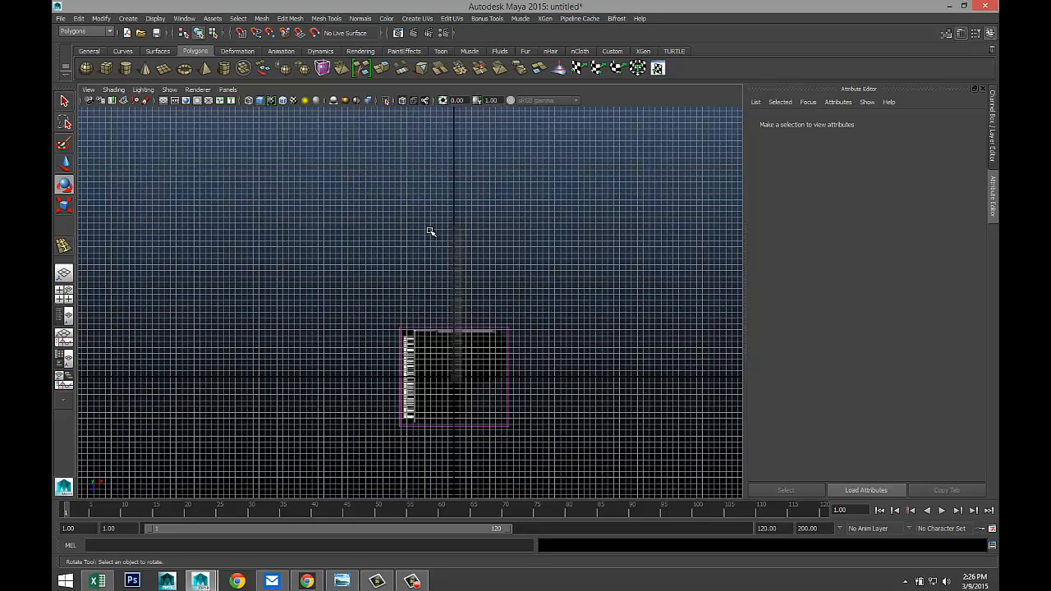
left_click_drag(431, 232, 488, 281)
key("w")
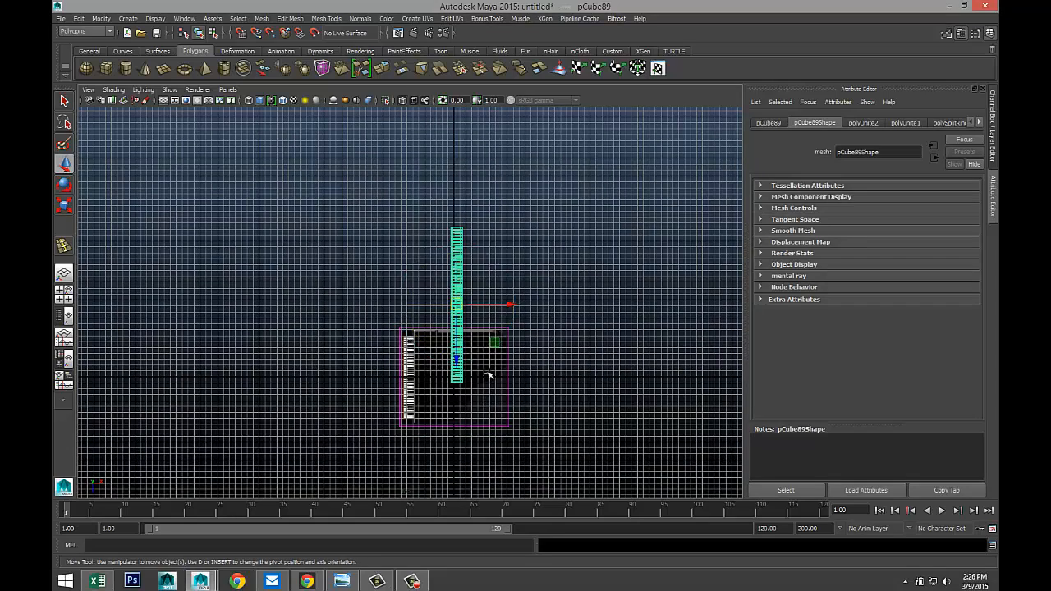
left_click_drag(458, 364, 467, 415)
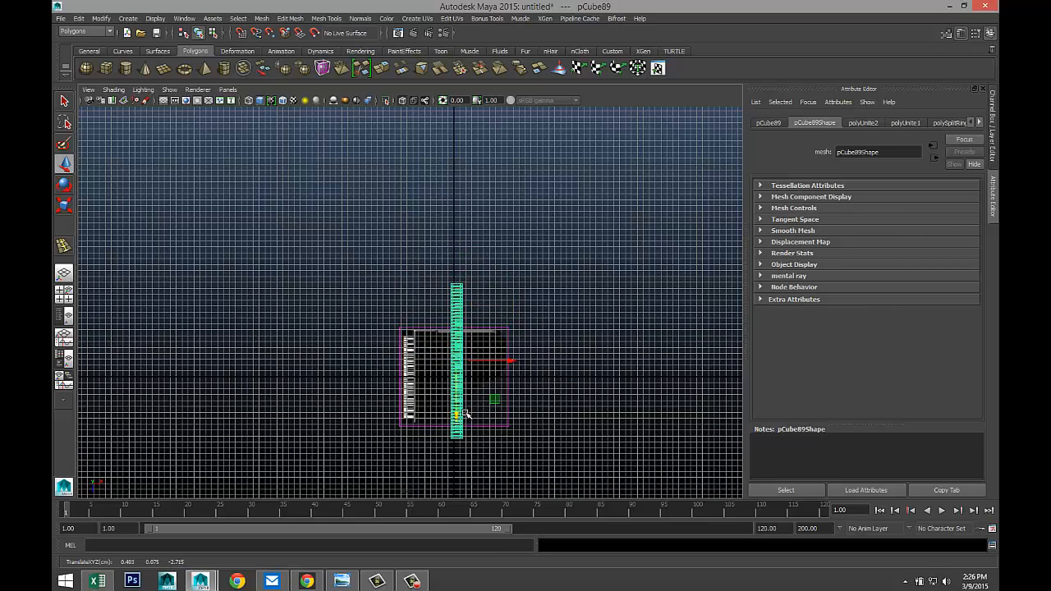
- Scale the piano top-view image plane up uniformly to a little more than twice its size
left_click(505, 374)
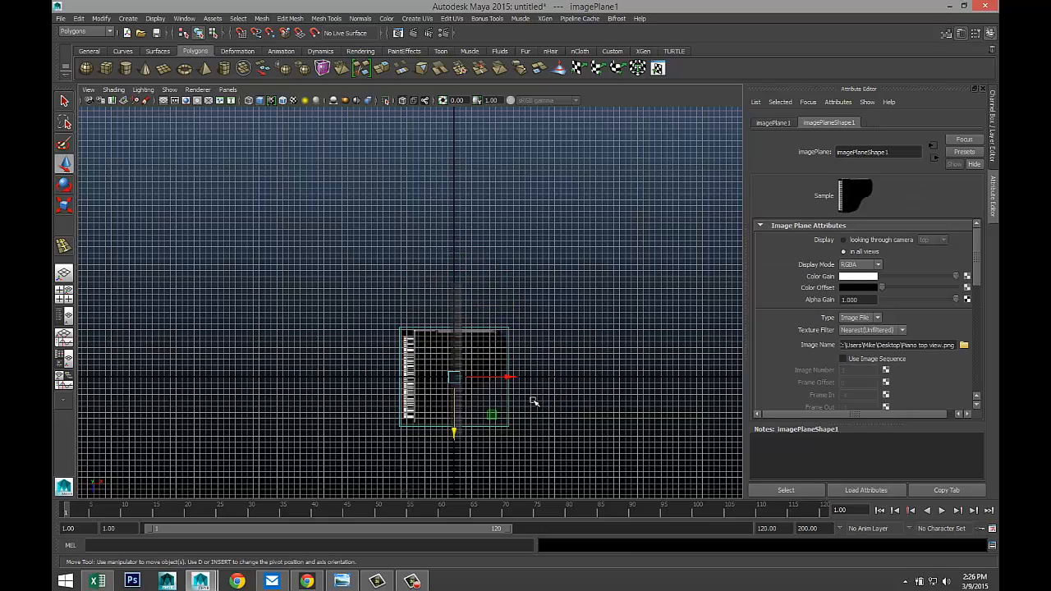
key("r")
left_click_drag(456, 376, 549, 388)
left_click(459, 432)
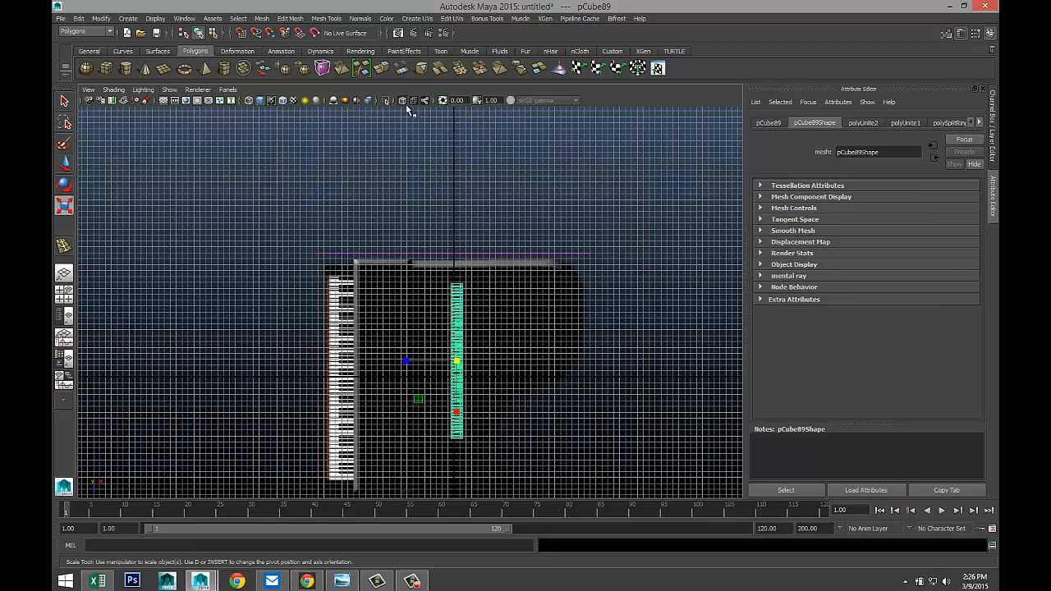
left_click(493, 199)
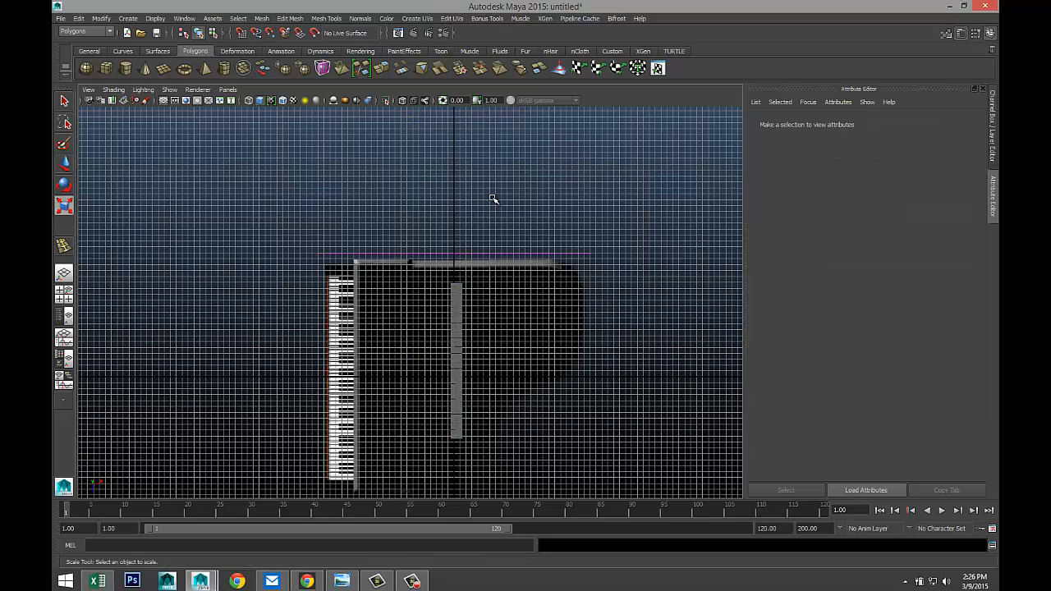
- Move the keyboard mesh along X onto the keys drawn in the piano top-view image
scroll(469, 344, "down", 2)
scroll(462, 352, "up", 3)
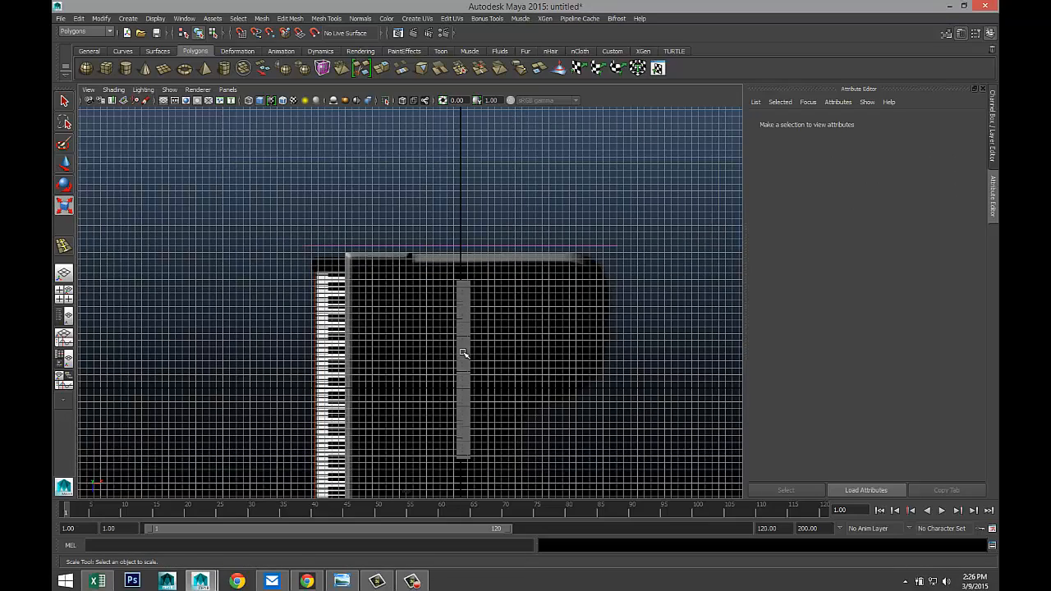
left_click(463, 353)
key("w")
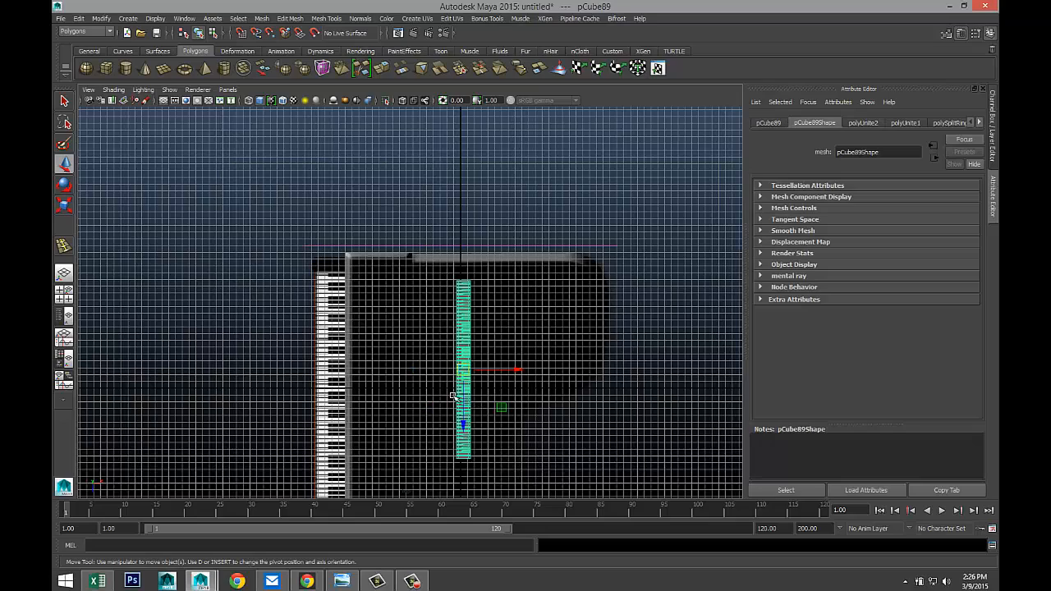
left_click_drag(515, 372, 386, 388)
middle_click_drag(385, 387, 427, 292, "alt")
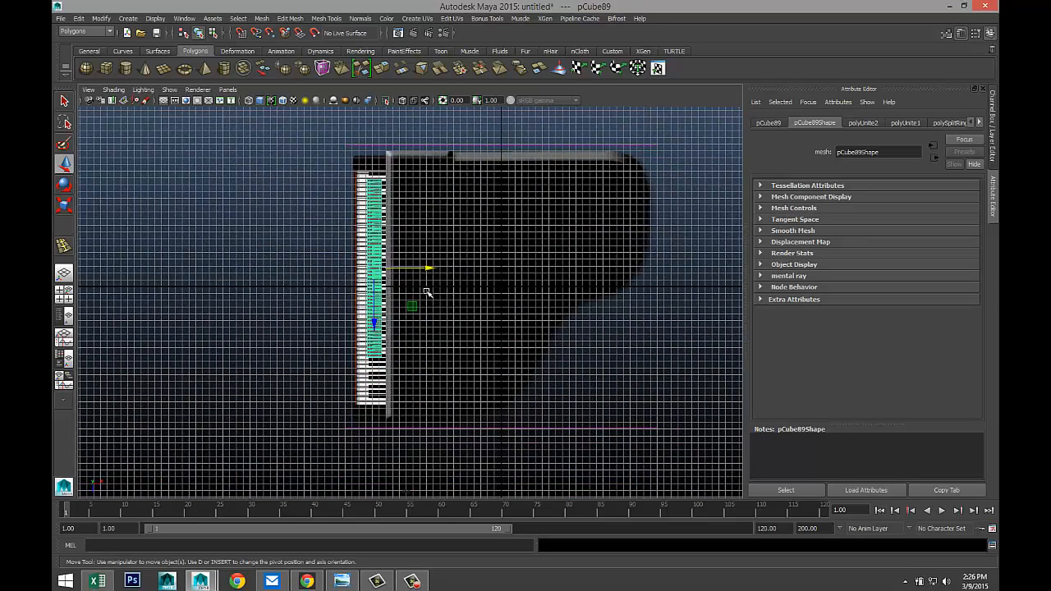
- Scale the keyboard mesh up uniformly until it extends past both ends of the piano image
key("r")
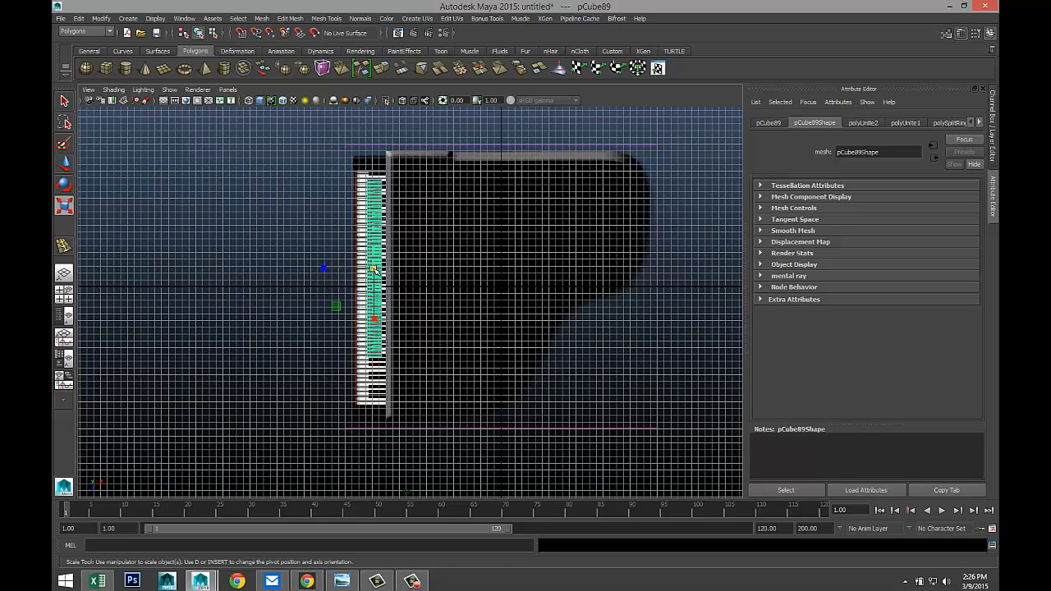
left_click_drag(374, 269, 492, 292)
scroll(472, 325, "down", 1)
scroll(466, 337, "down", 3)
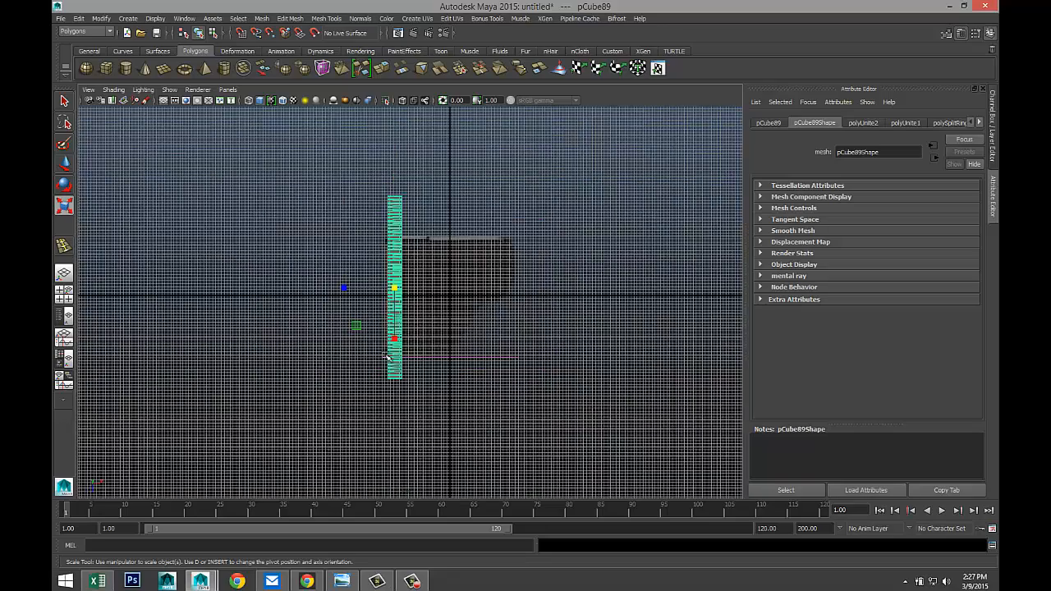
- Scale the piano top-view image plane up uniformly in the perspective view to about 27.761
left_click(359, 362, "alt")
left_click(65, 294)
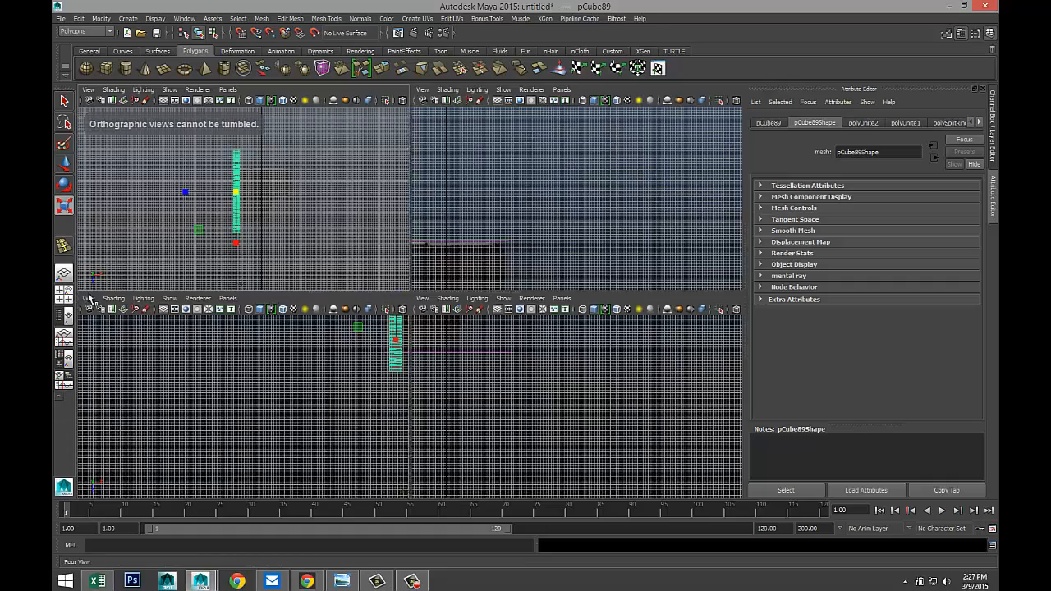
key("space")
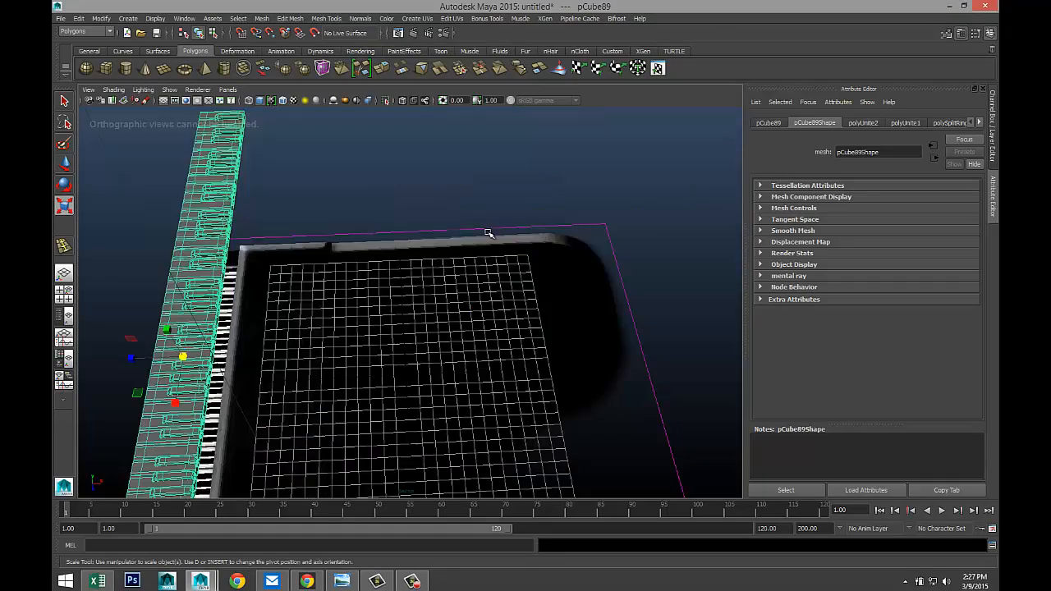
scroll(485, 232, "down", 5)
left_click_drag(339, 285, 487, 293, "alt")
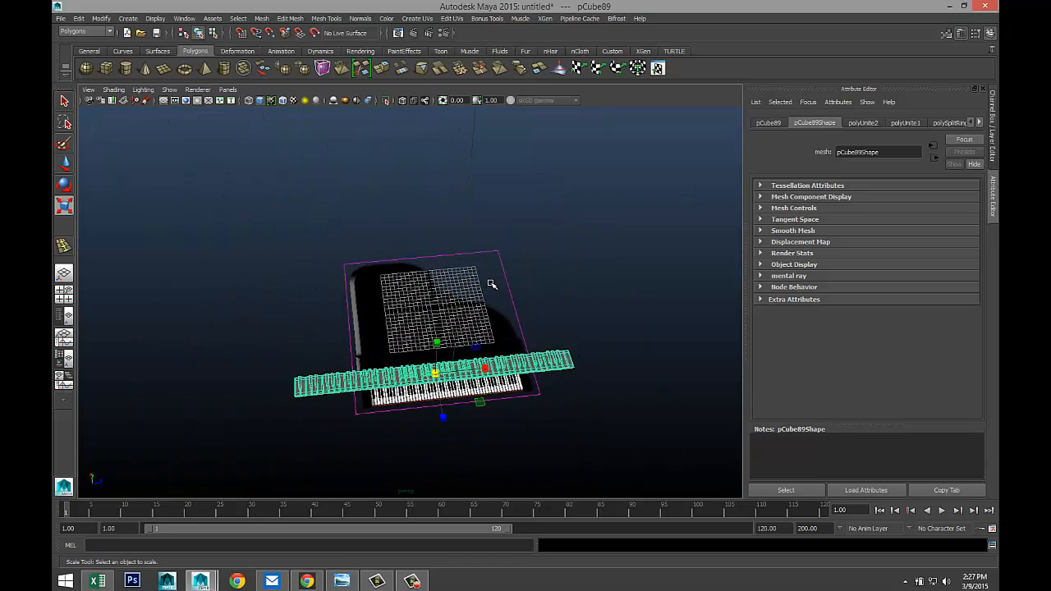
left_click(497, 312)
left_click(356, 410)
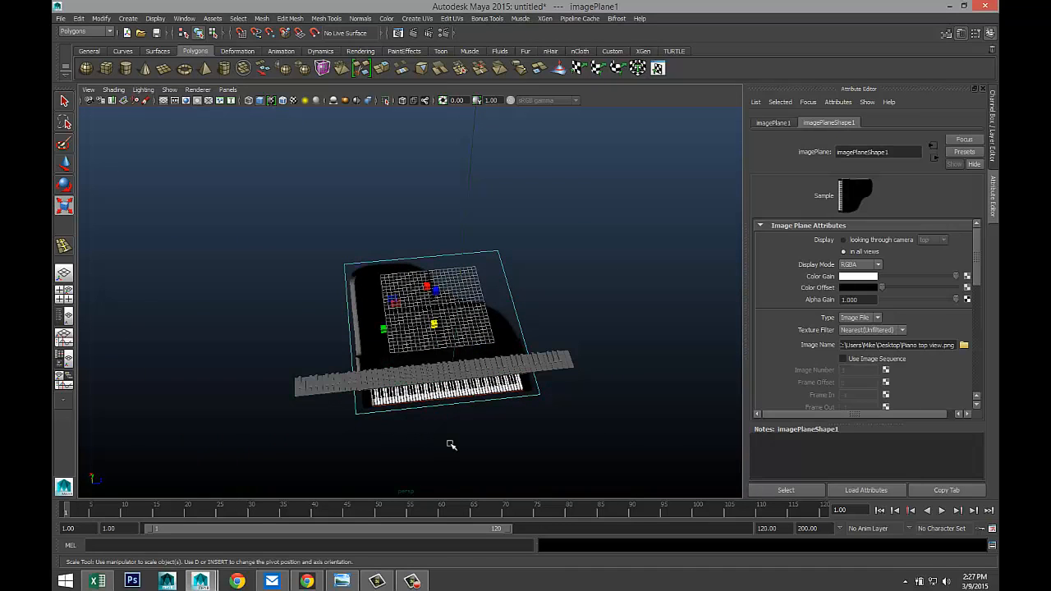
left_click_drag(435, 326, 518, 330)
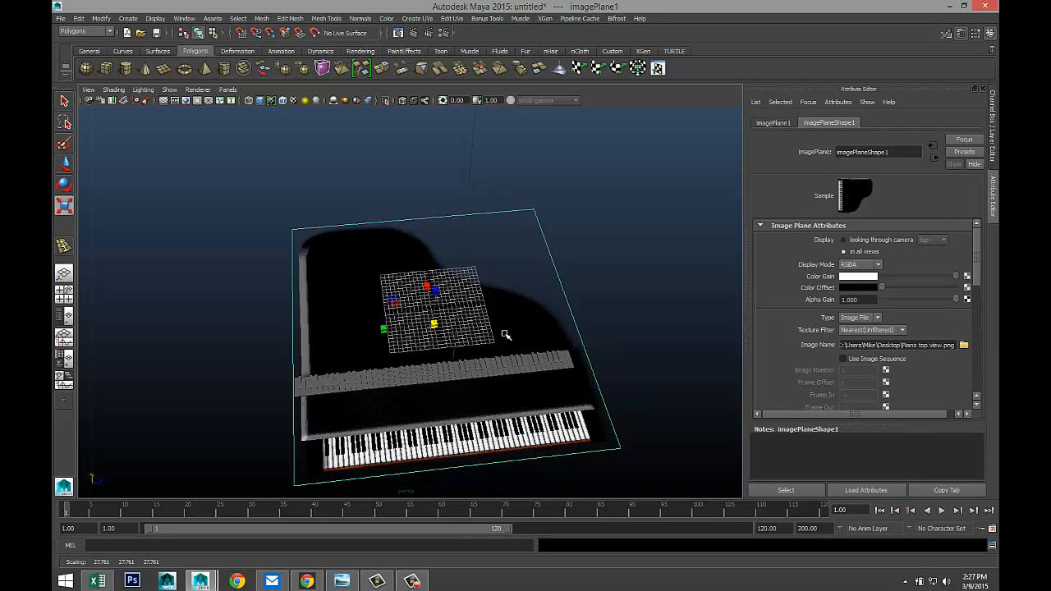
- In the top view, move the keyboard mesh onto the keys drawn in the piano image, at about X -30.39, and shift it along Z
left_click(64, 294)
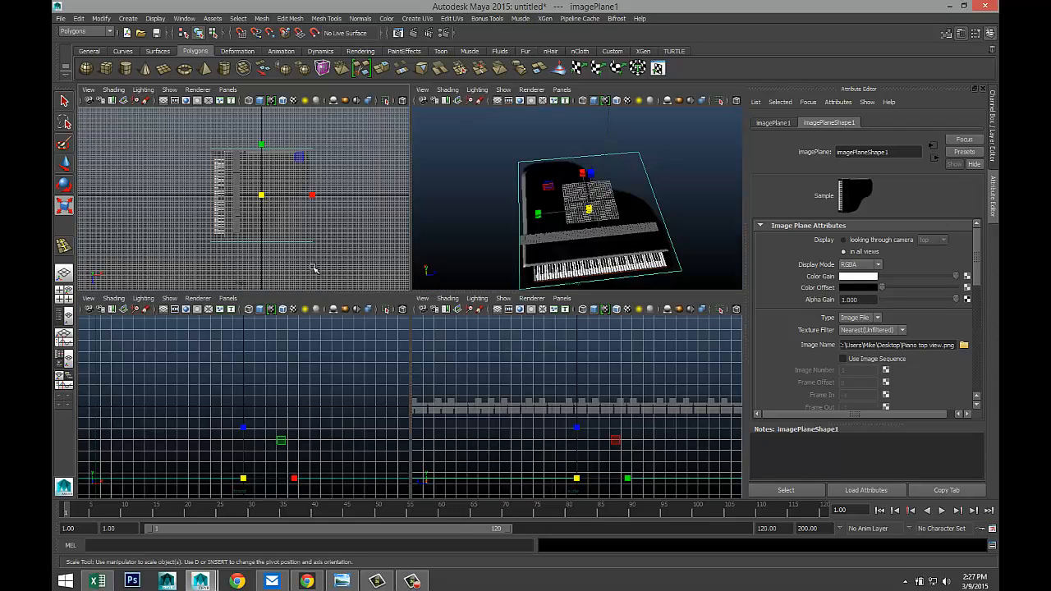
key("space")
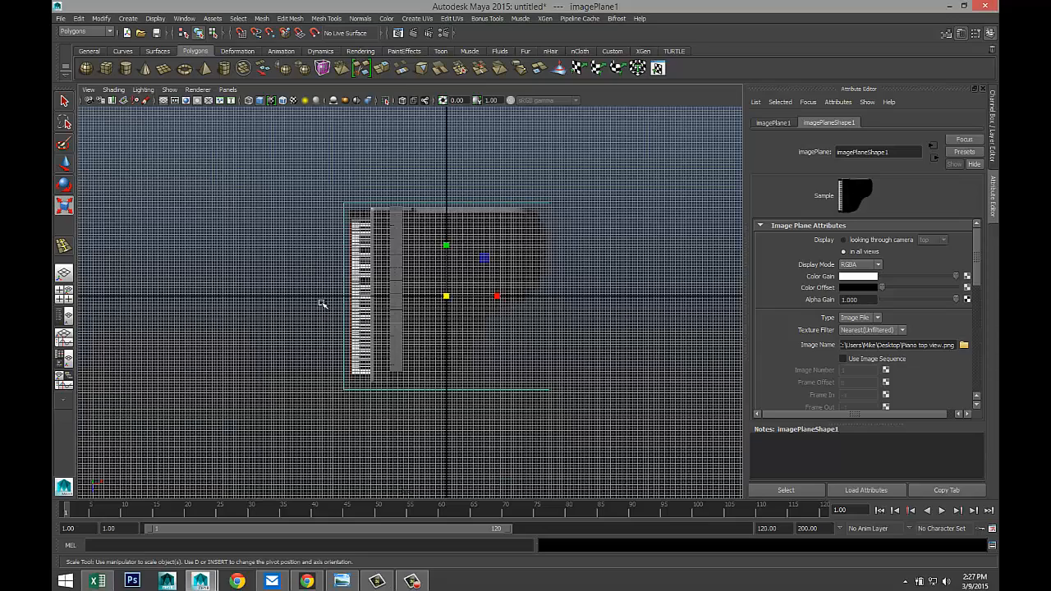
key("f")
scroll(329, 320, "down", 2)
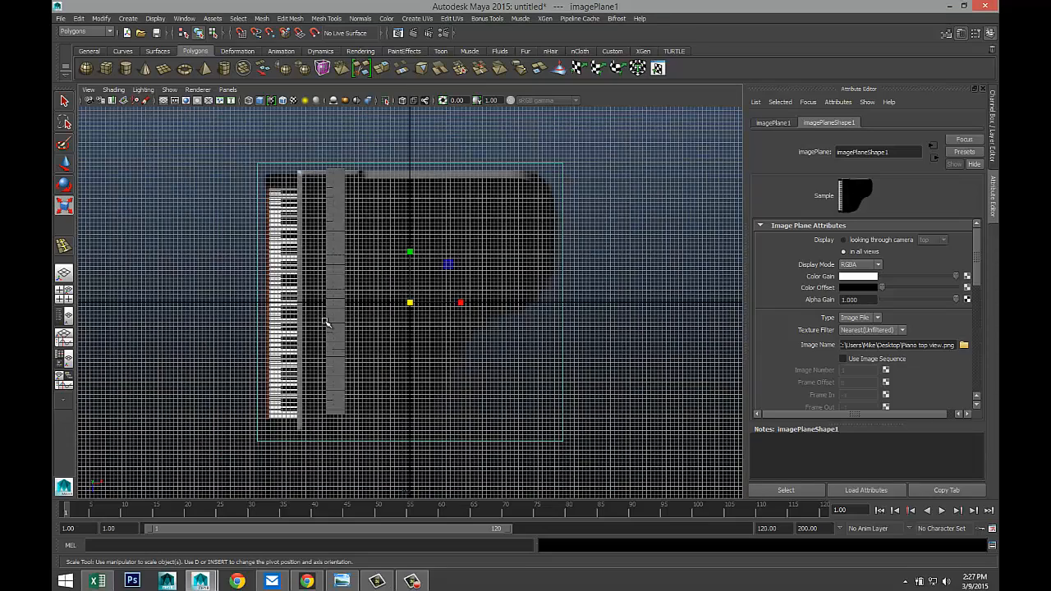
left_click(337, 261)
key("w")
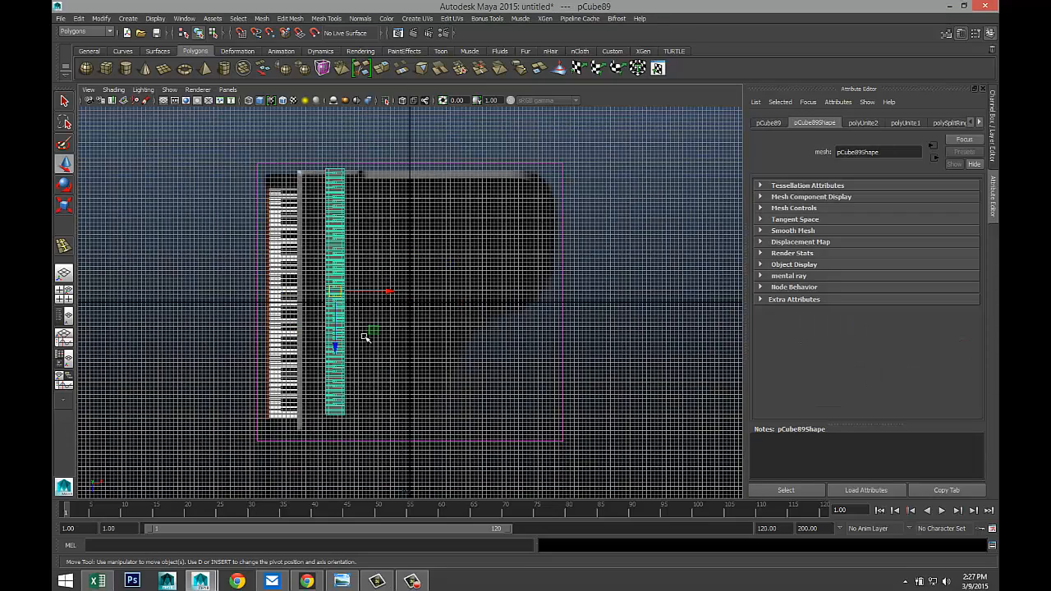
left_click_drag(391, 292, 346, 301)
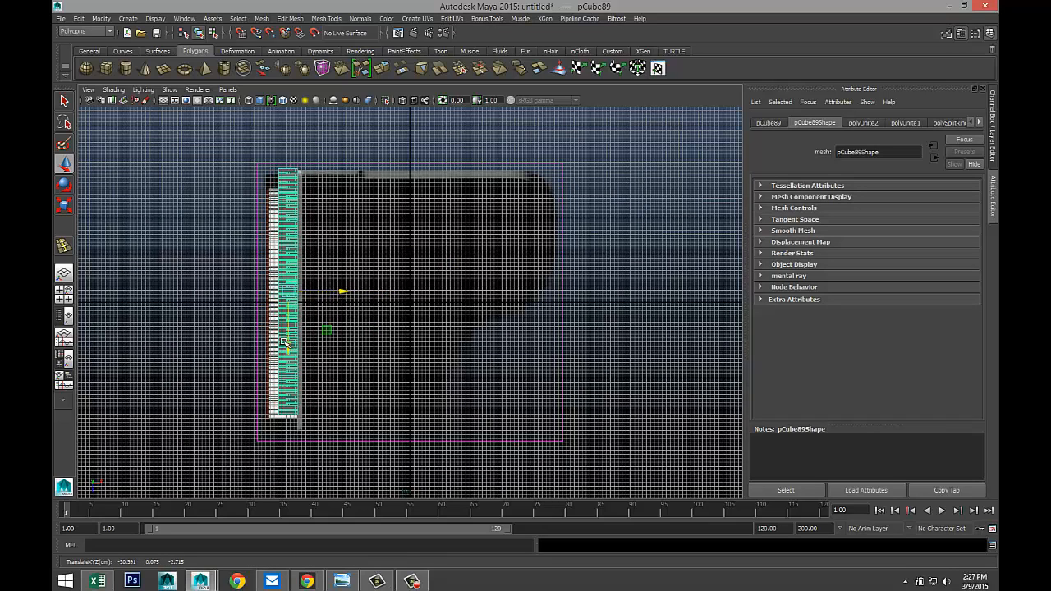
left_click_drag(285, 344, 288, 354)
- Scale the keyboard mesh uniformly to about 2.182 to match the drawn keyboard's length and align it at about Z 0.243
key("r")
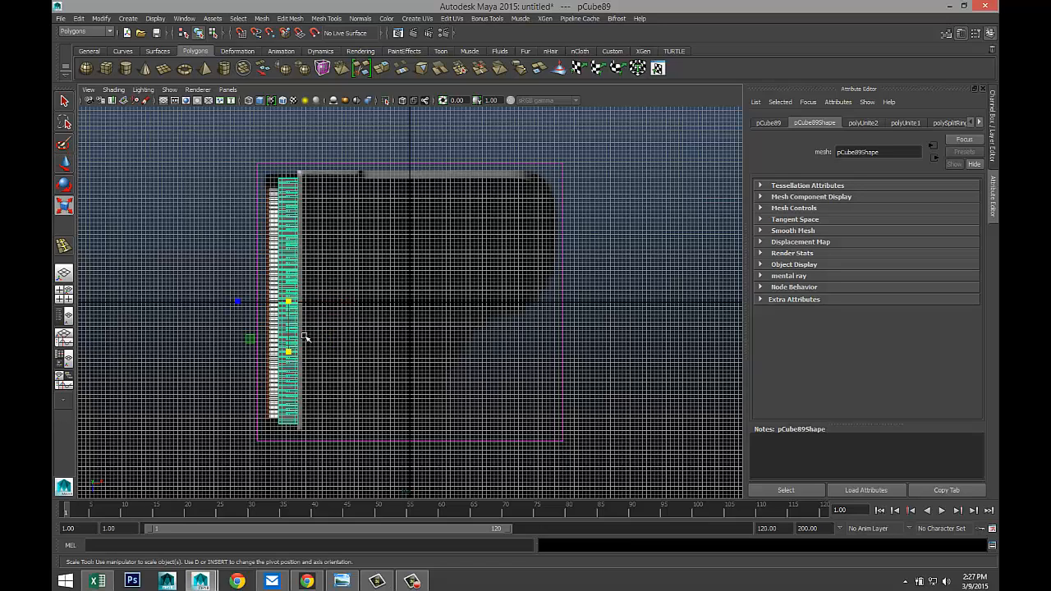
left_click_drag(290, 303, 286, 304)
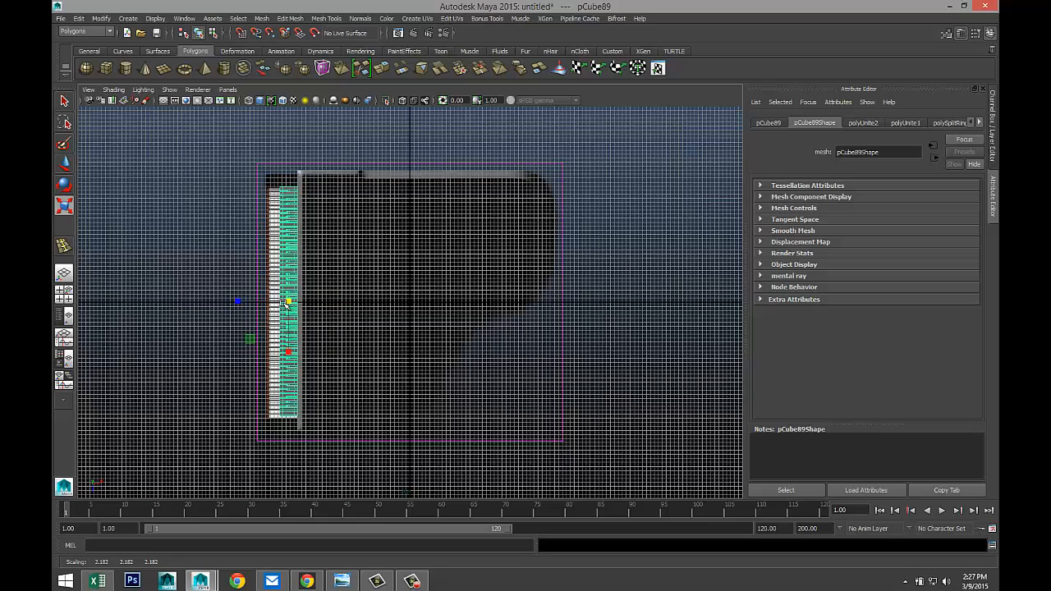
key("w")
left_click_drag(280, 350, 288, 358)
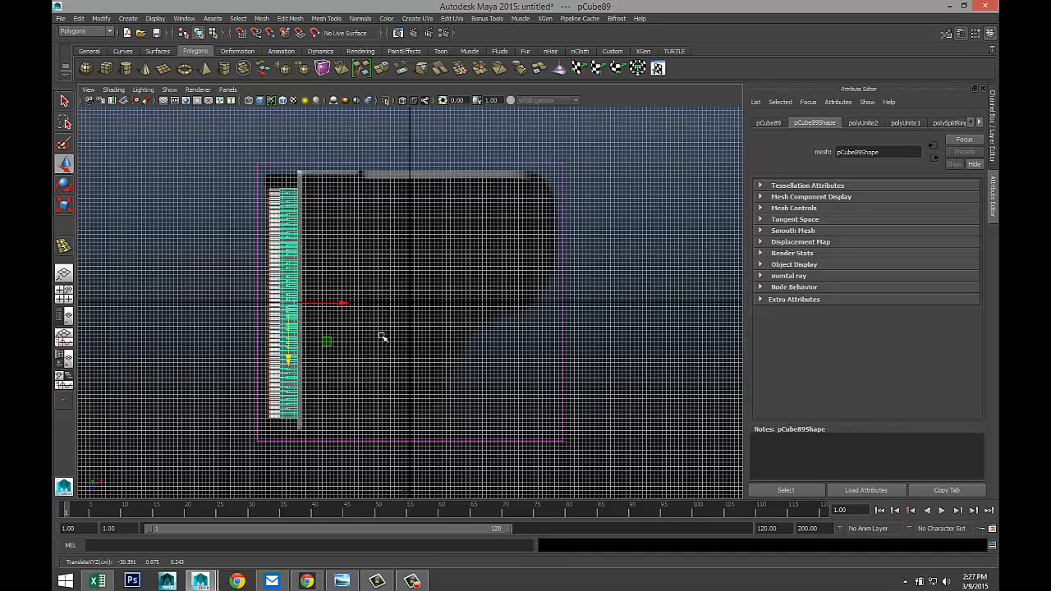
- Move the keyboard mesh's pivot to the back edge of the keys and scale its depth to about 3.169 to cover the drawn keys
key("Insert")
left_click_drag(341, 305, 354, 305)
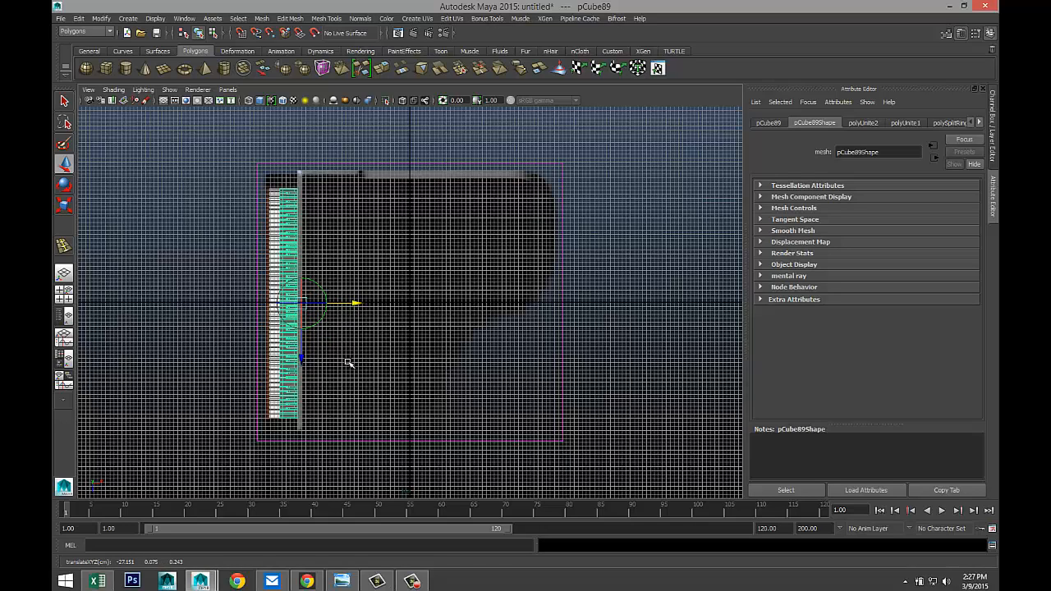
key("Insert")
key("r")
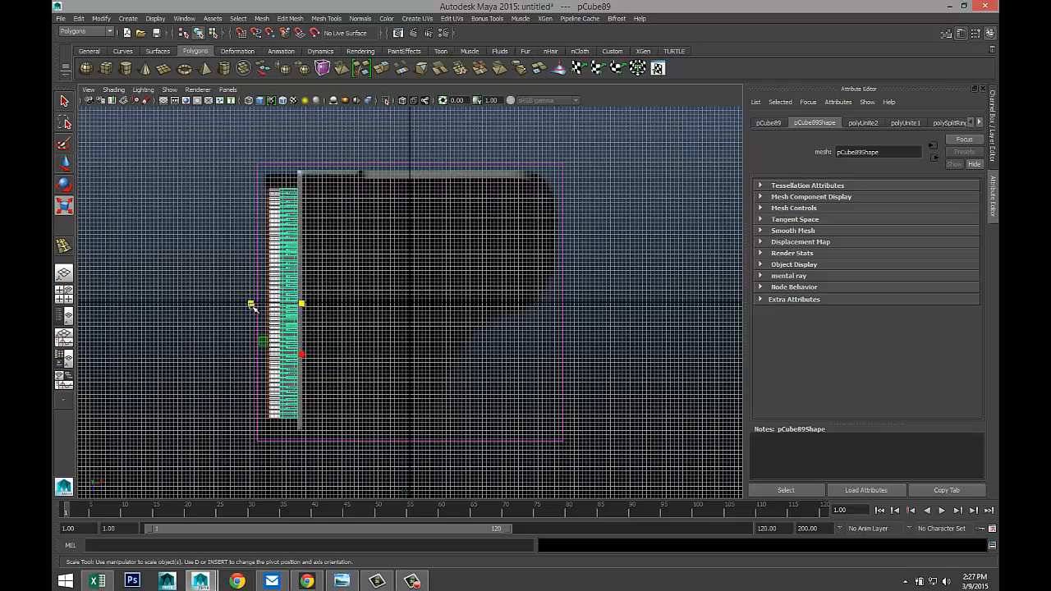
left_click_drag(253, 306, 222, 307)
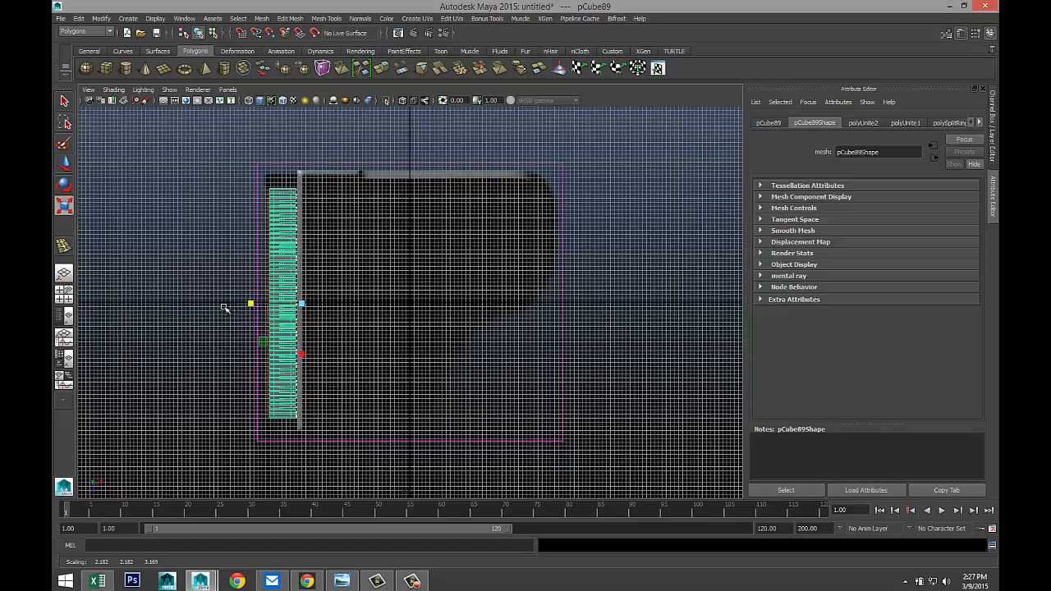
- Examine the keyboard mesh's fit over the piano image in the perspective view from several angles
left_click(66, 294)
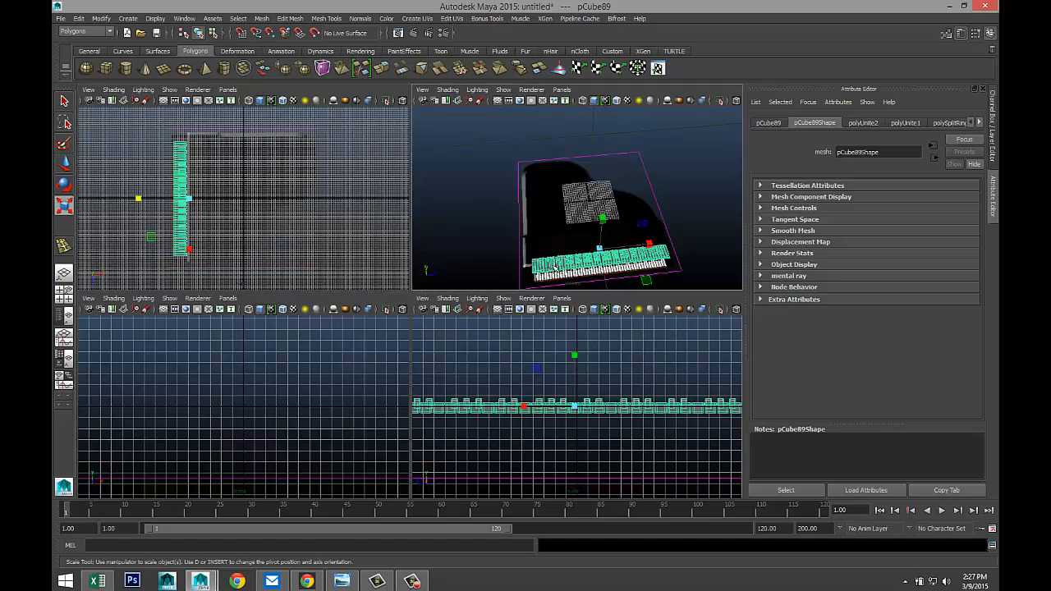
key("space")
left_click_drag(459, 355, 397, 322, "alt")
middle_click_drag(397, 322, 375, 293, "alt")
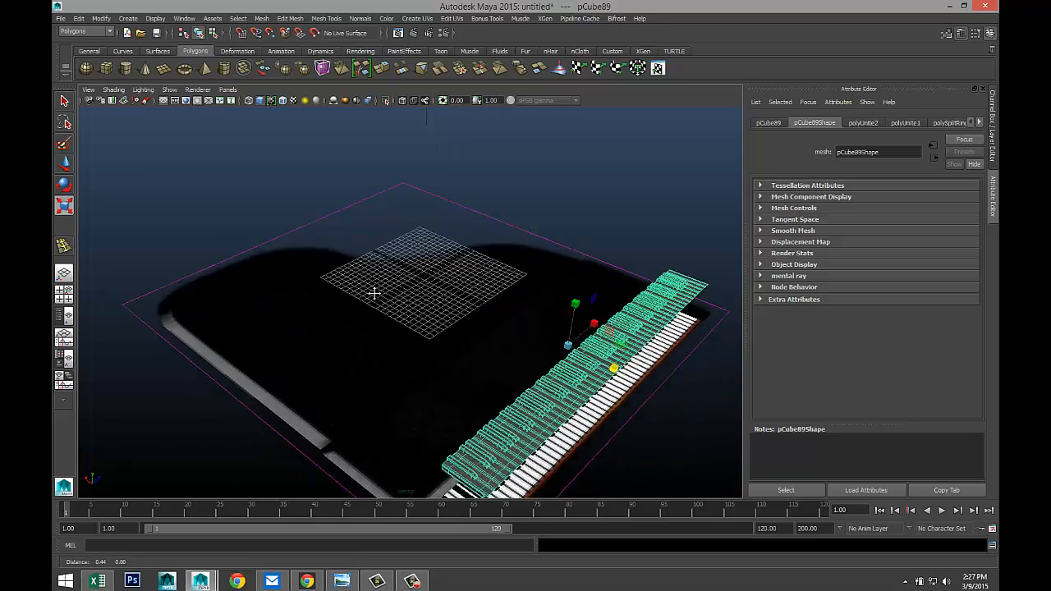
left_click_drag(374, 293, 268, 333, "alt")
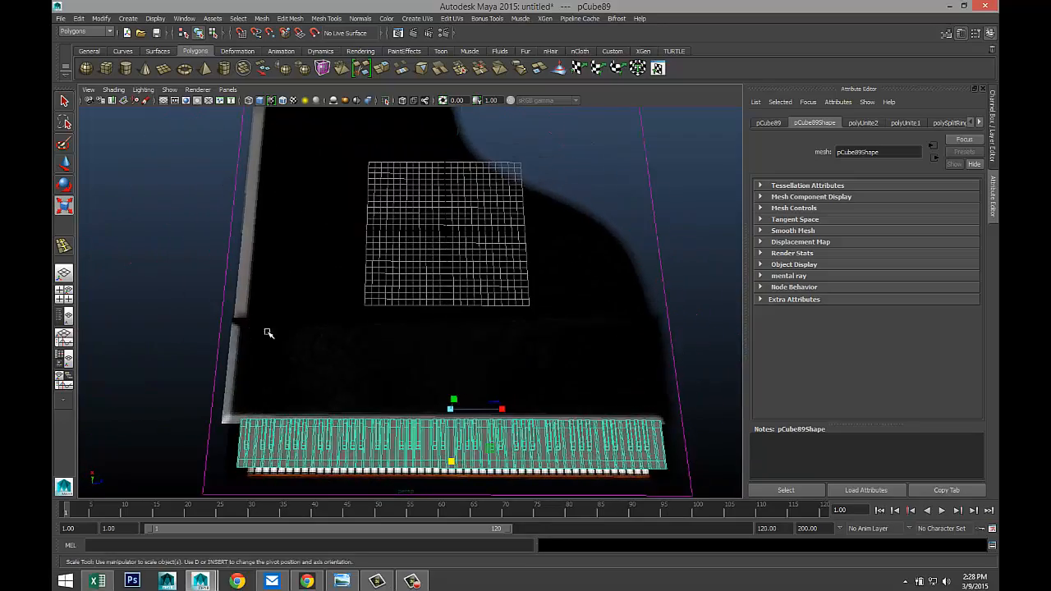
scroll(335, 351, "down", 5)
left_click_drag(476, 337, 473, 332, "alt")
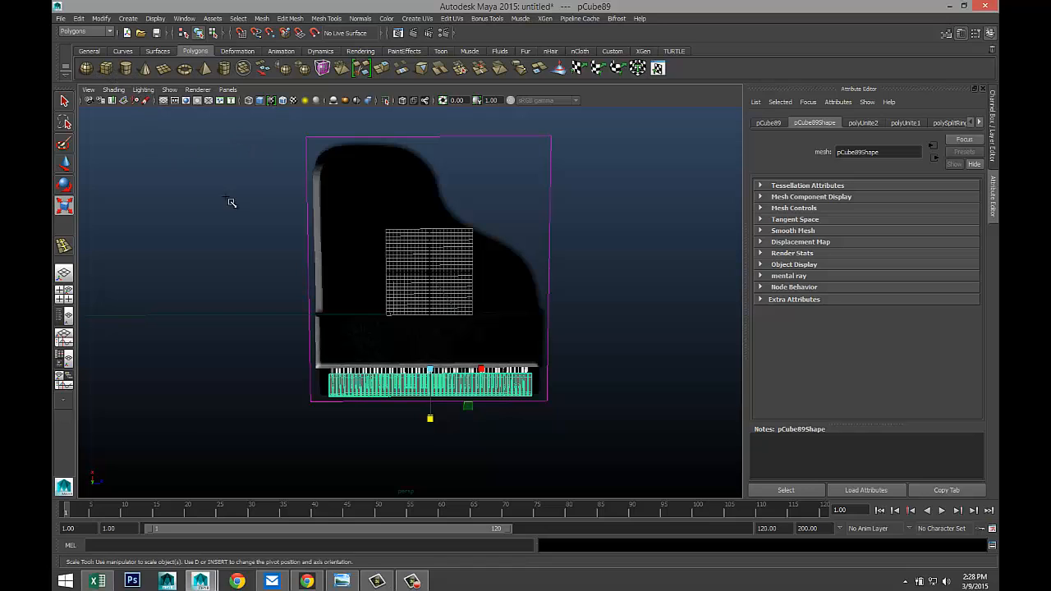
- Create a thin, flat polygon cube beside the piano image and move it along Z over the piano body
key("g")
left_click_drag(199, 235, 236, 273)
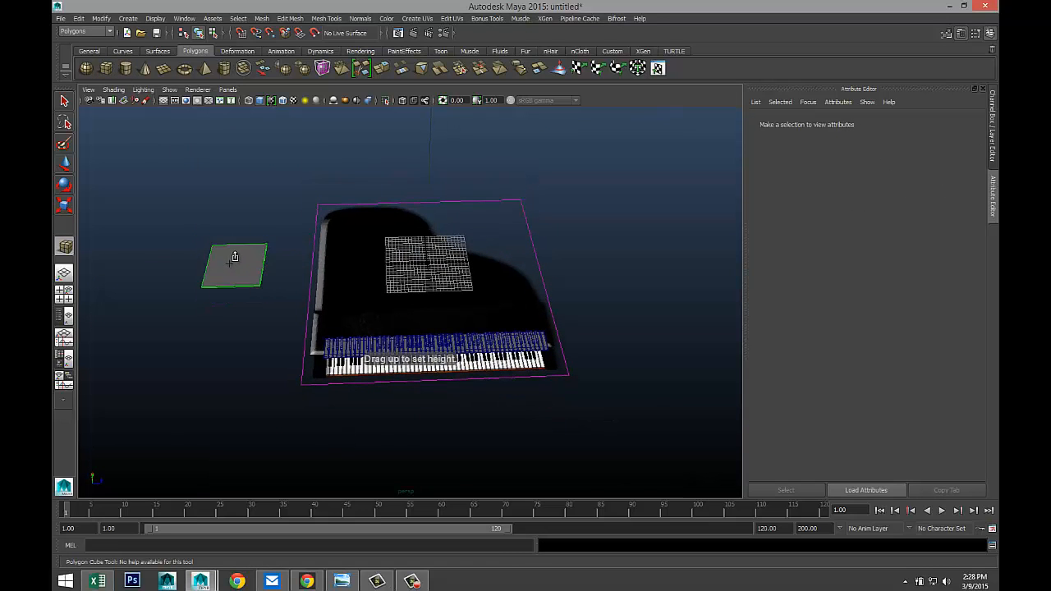
left_click(231, 264)
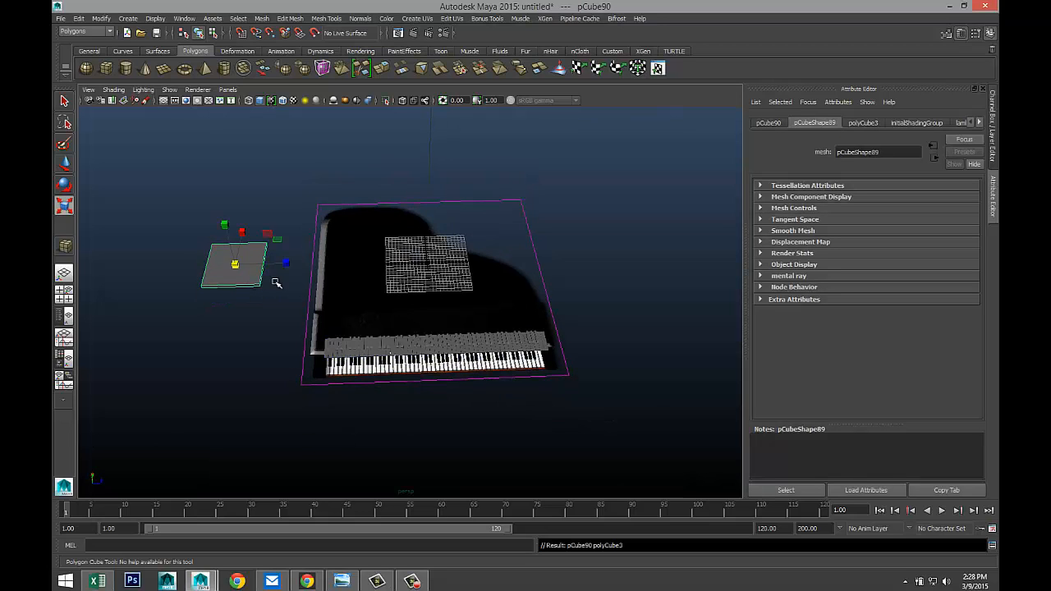
key("w")
left_click_drag(289, 263, 480, 295)
- In the top view, align the flat cube with the piano body's corner behind the keys, at about X -19.06 and Z -24.79
left_click(66, 294)
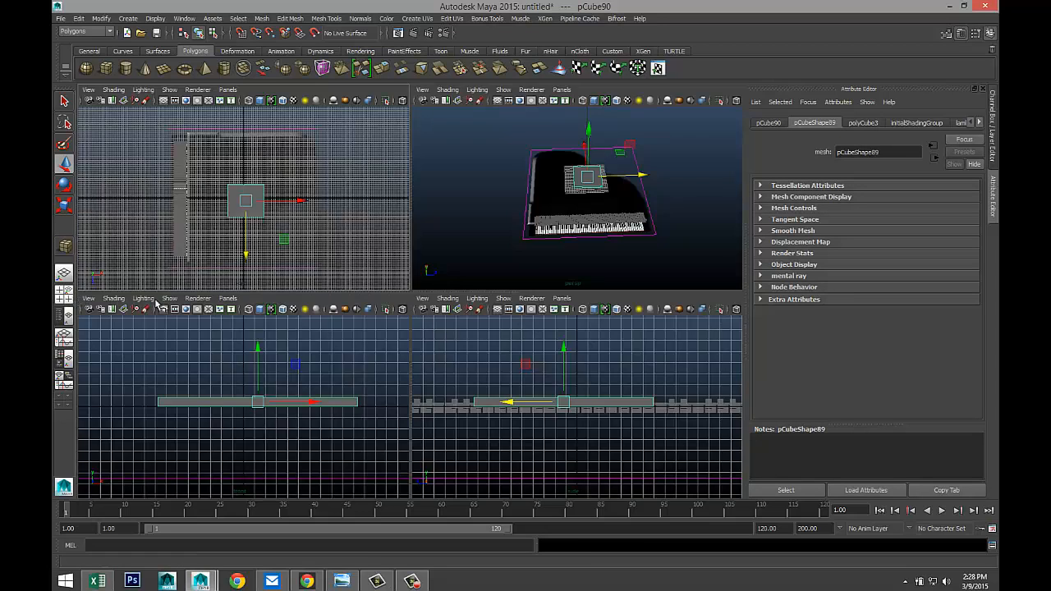
key("space")
scroll(422, 333, "up", 2)
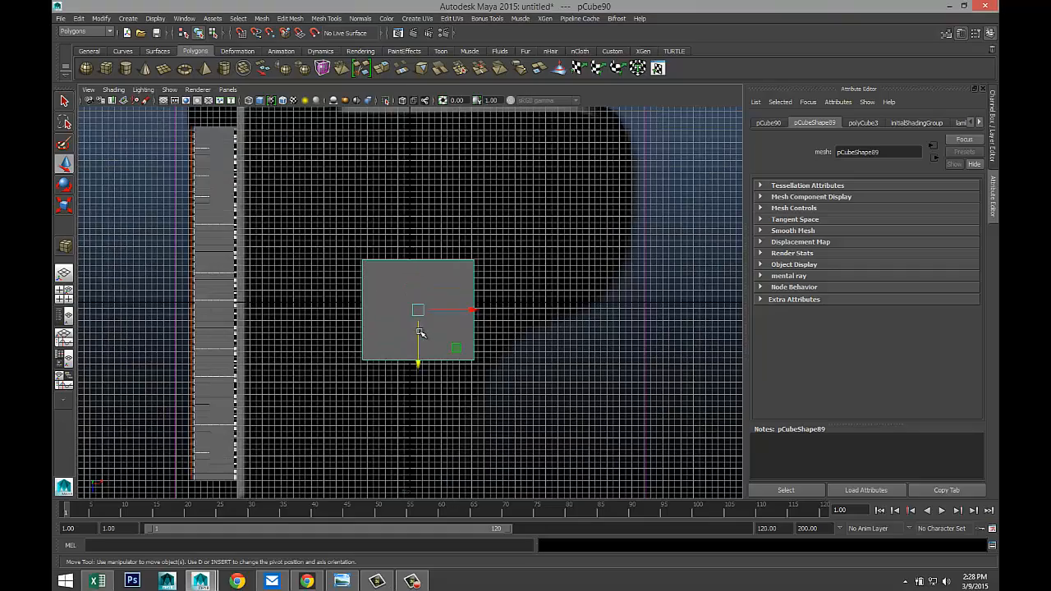
left_click_drag(418, 354, 407, 214)
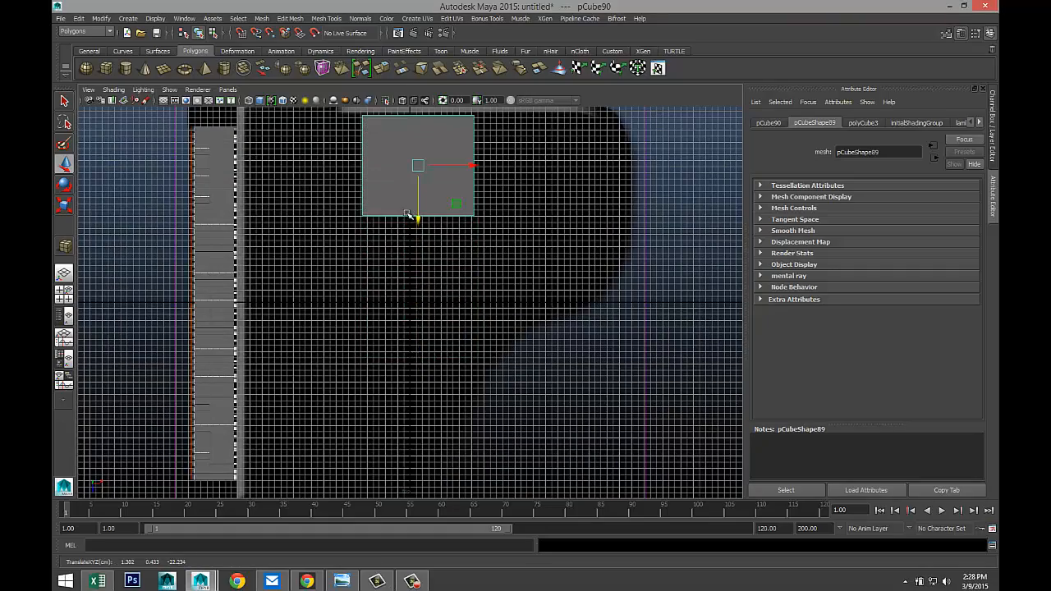
scroll(384, 246, "down", 2)
middle_click_drag(389, 245, 424, 352, "alt")
left_click_drag(454, 350, 458, 336)
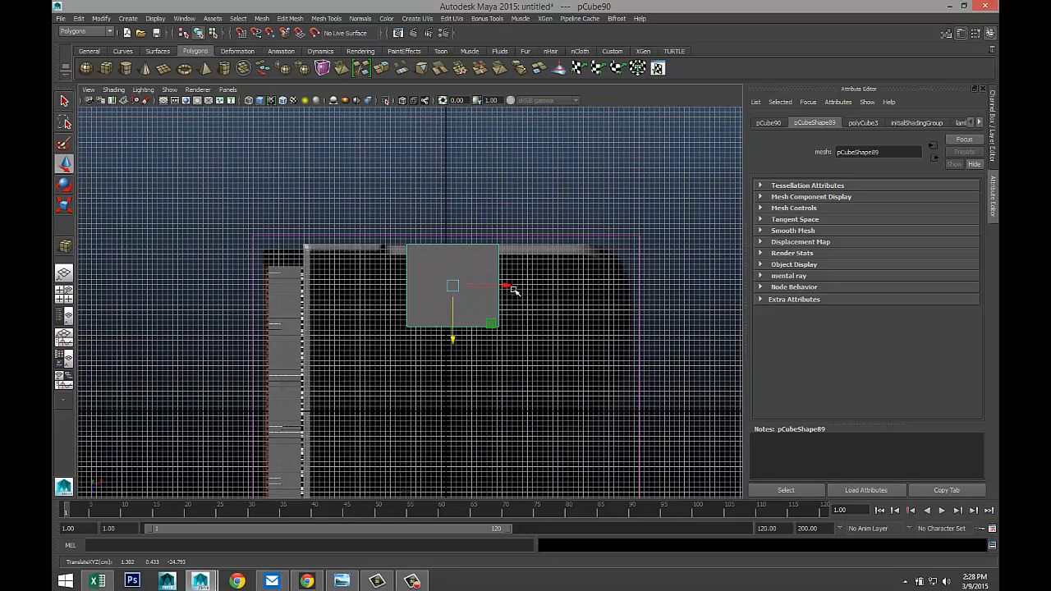
left_click_drag(511, 287, 406, 285)
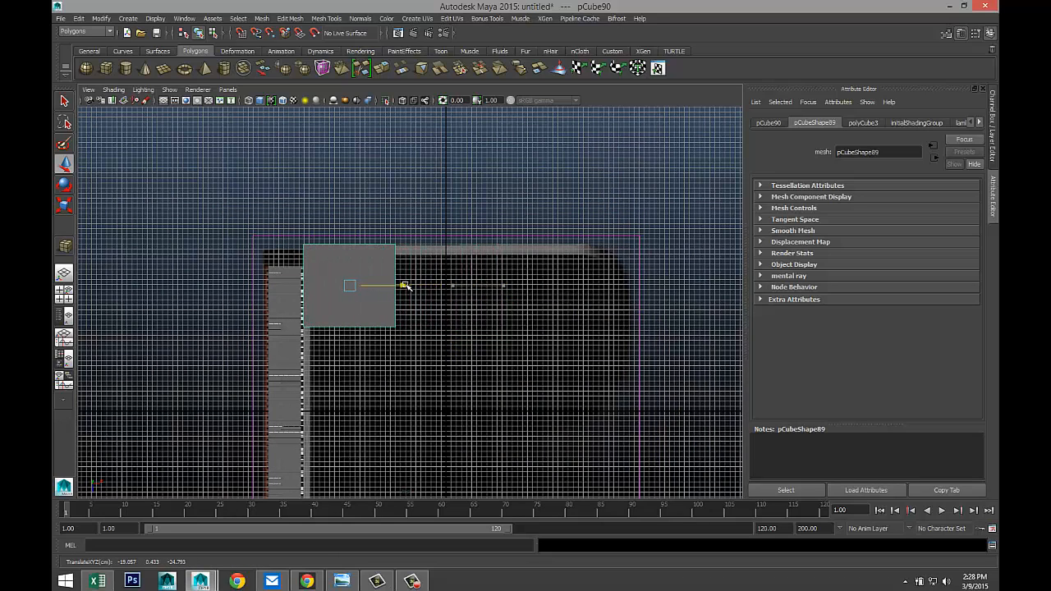
- Move the cube's vertices at one end along Z to stretch it across the full width of the piano body
middle_click_drag(415, 341, 323, 256, "alt")
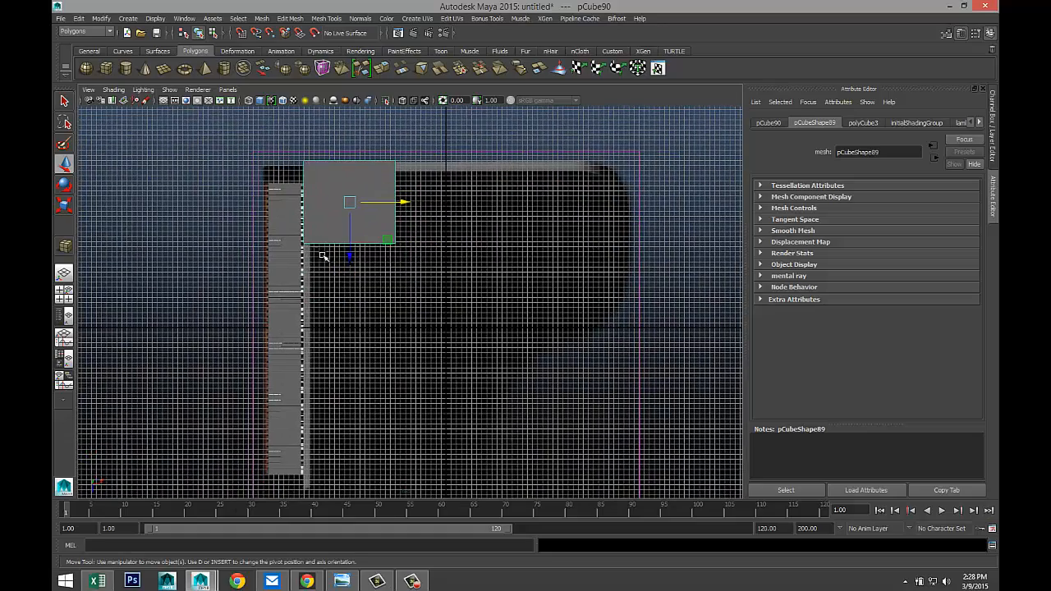
right_click_drag(318, 244, 287, 245)
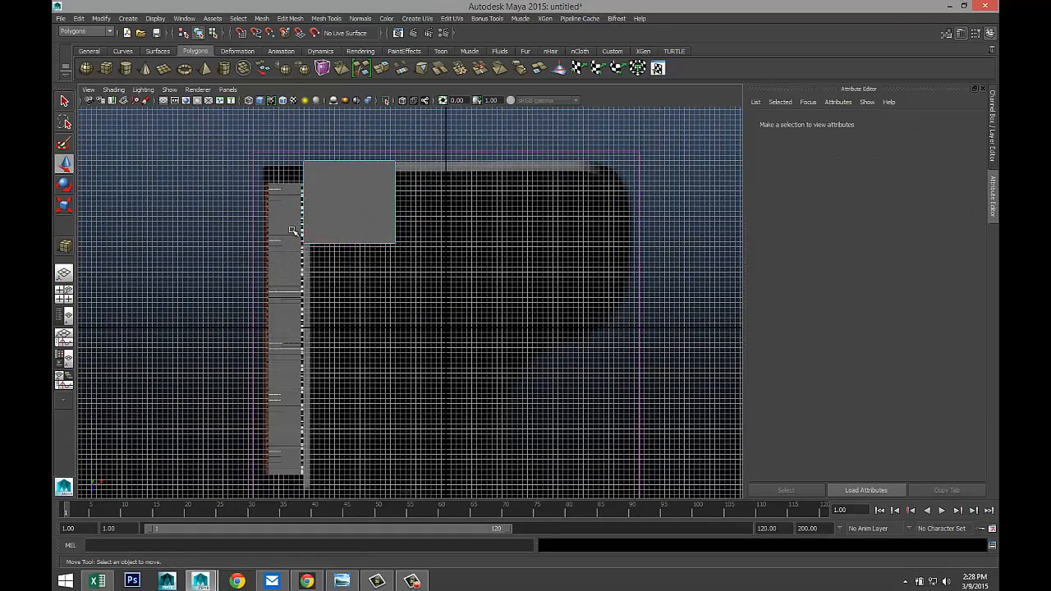
left_click_drag(290, 230, 435, 296)
scroll(439, 320, "down", 2)
left_click_drag(369, 322, 400, 490)
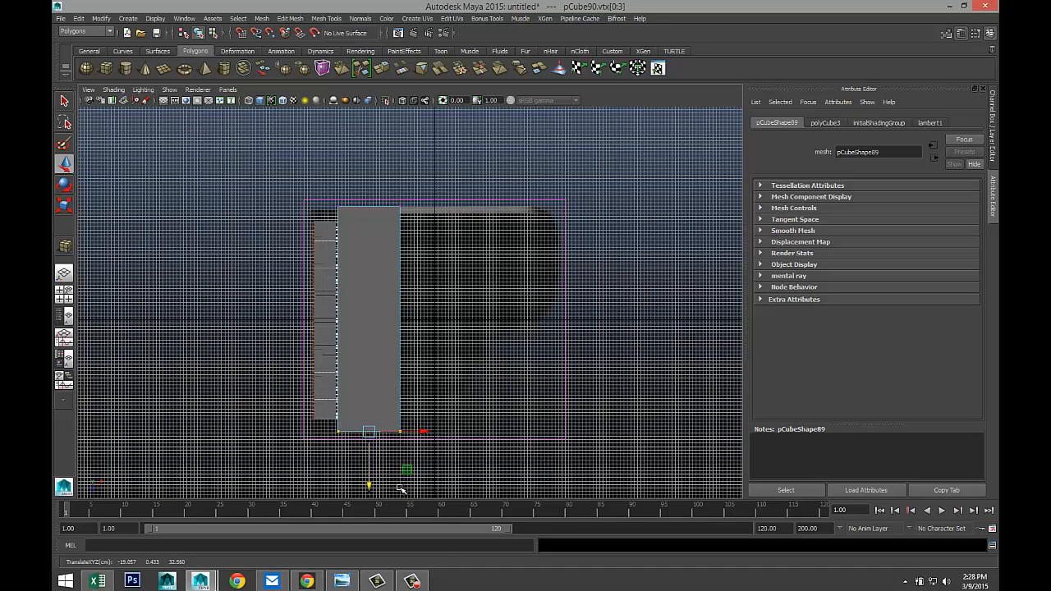
scroll(386, 377, "up", 3)
scroll(394, 380, "down", 2)
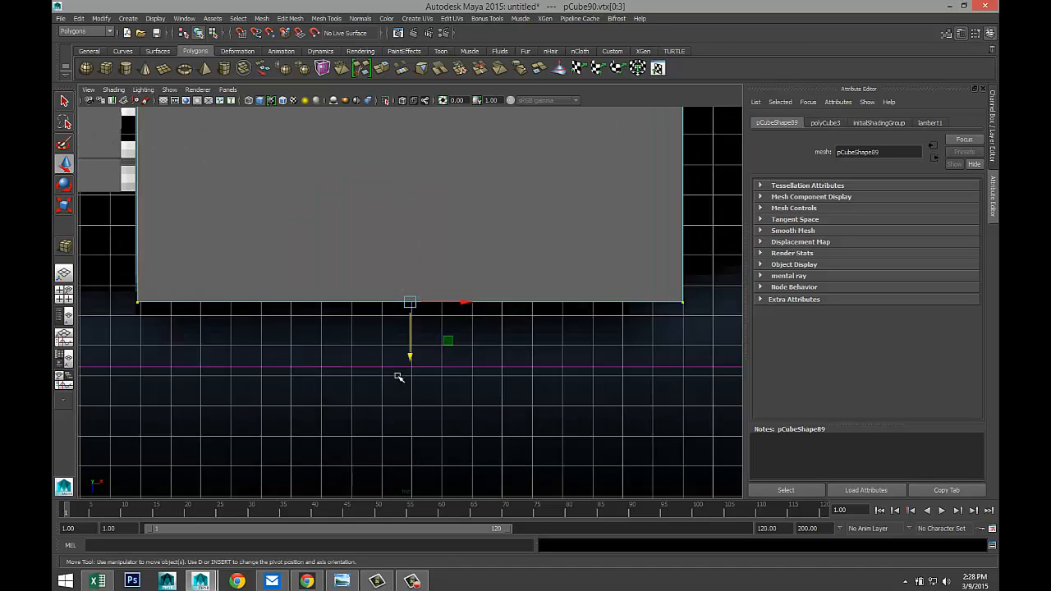
scroll(396, 381, "down", 2)
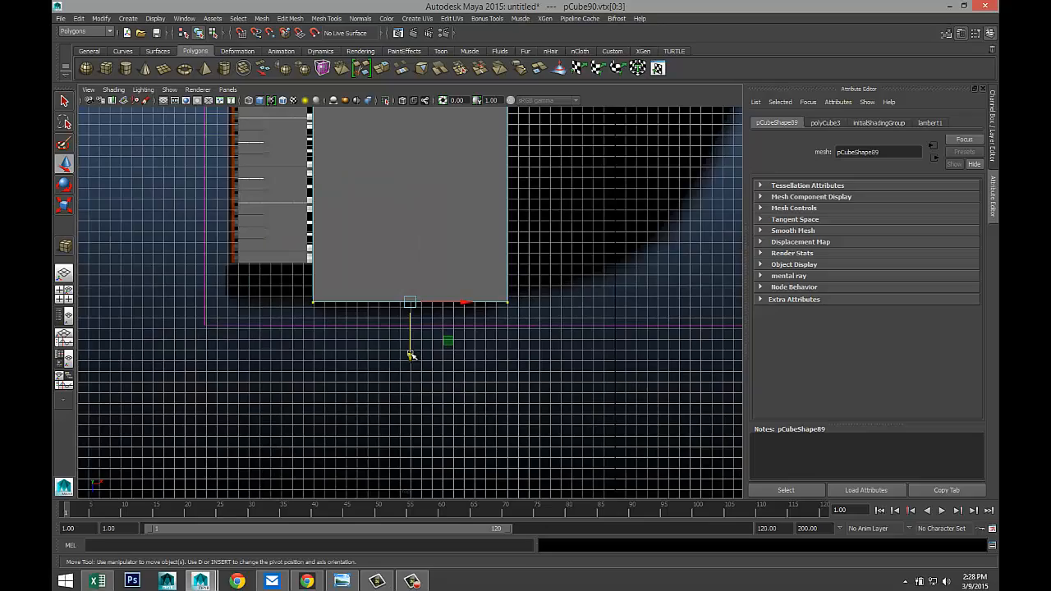
left_click_drag(410, 355, 412, 356)
scroll(413, 358, "down", 3)
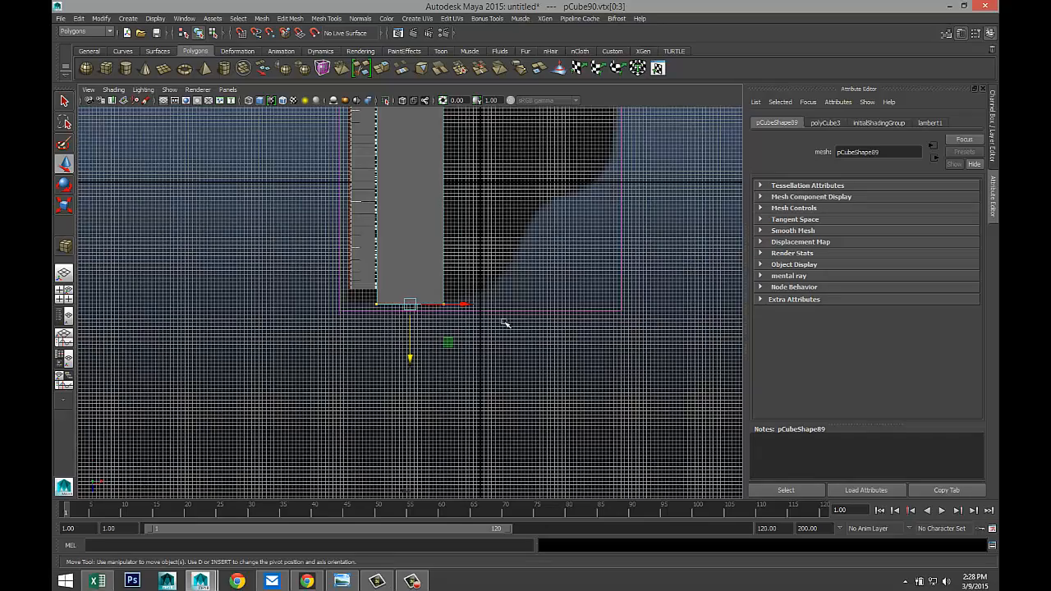
- Move the vertices of the cube's long side away from the keys inward along X to about -17.949, narrowing the slab
middle_click_drag(504, 323, 470, 421, "alt")
right_click_drag(409, 241, 363, 239)
left_click_drag(393, 152, 443, 435)
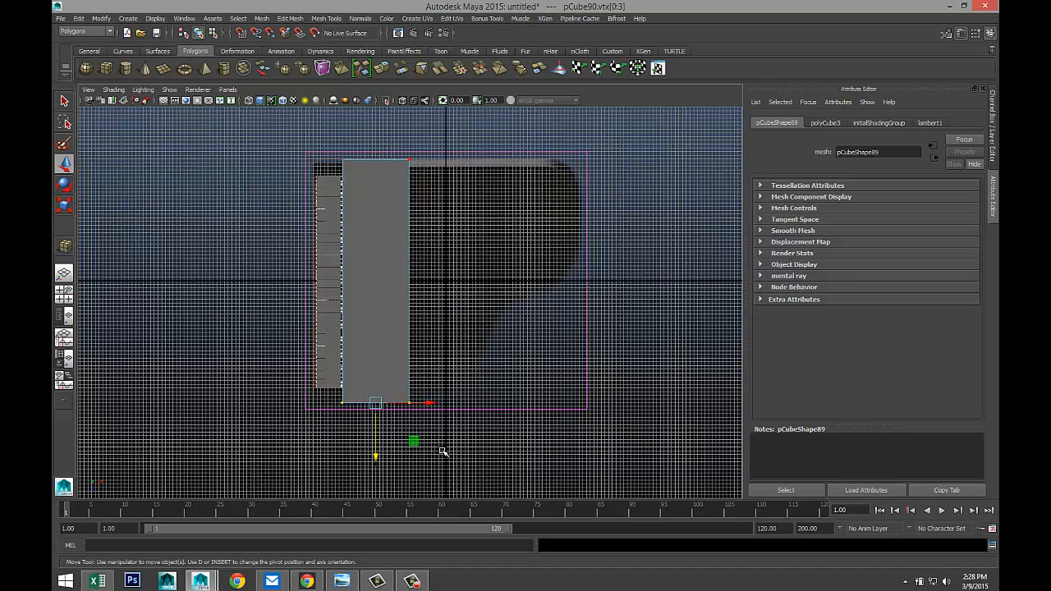
left_click_drag(464, 281, 434, 281)
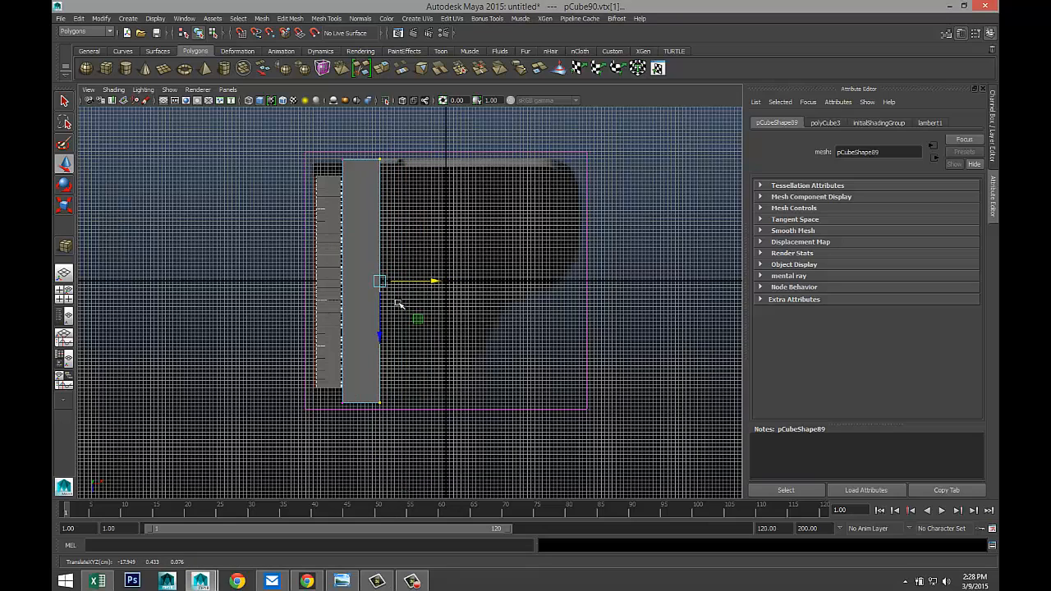
- Extrude the slab's long side face away from the keys and move it along X to about -11.611
left_click(64, 293)
key("space")
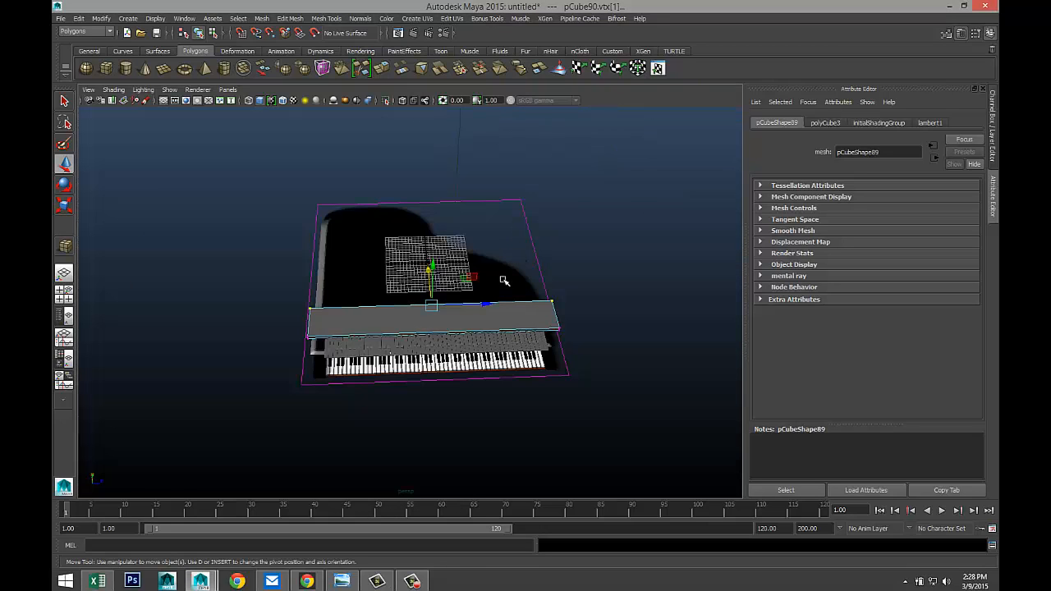
scroll(504, 282, "up", 4)
scroll(504, 282, "down", 1)
scroll(504, 281, "up", 3)
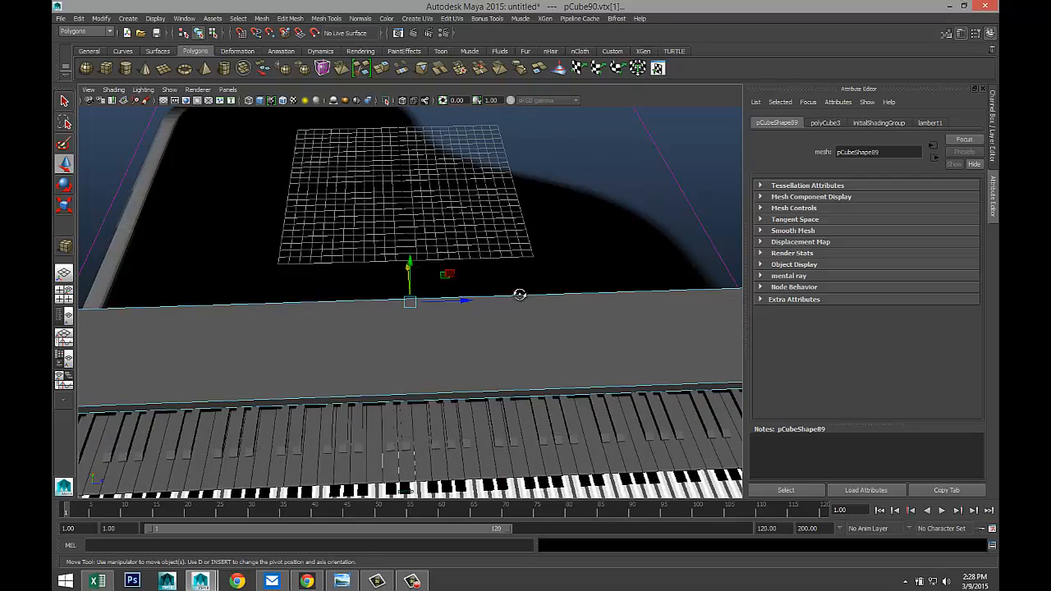
left_click_drag(518, 294, 352, 270, "alt")
right_click_drag(331, 312, 328, 345)
left_click(328, 345)
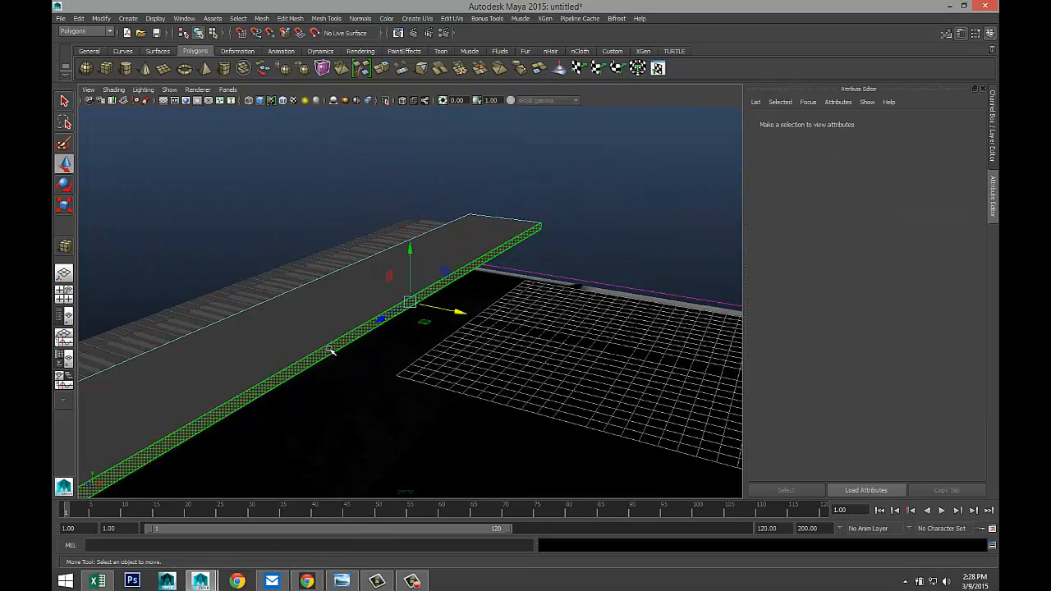
left_click(285, 21)
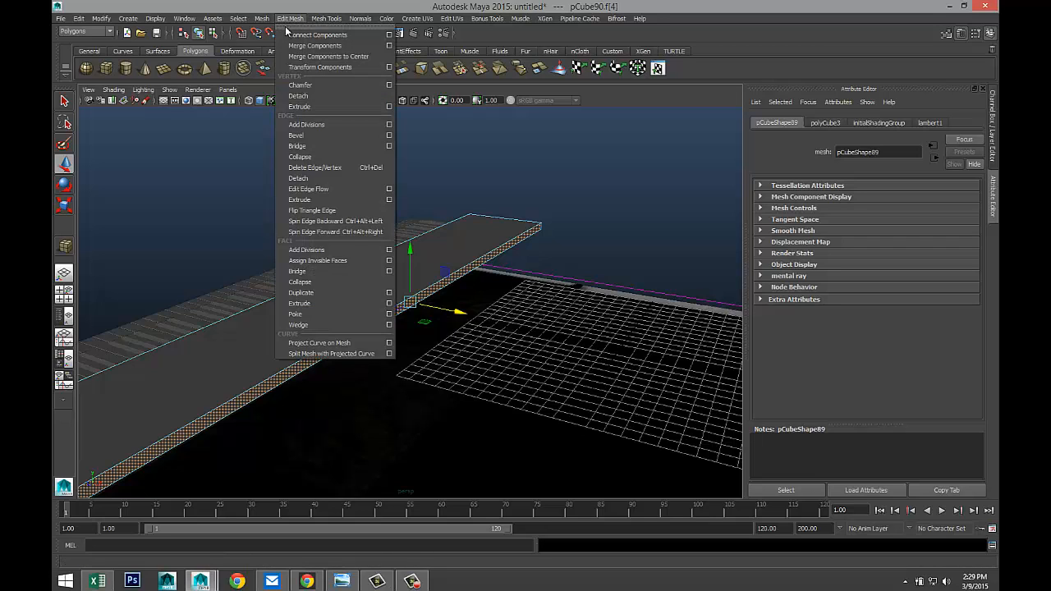
left_click(319, 303)
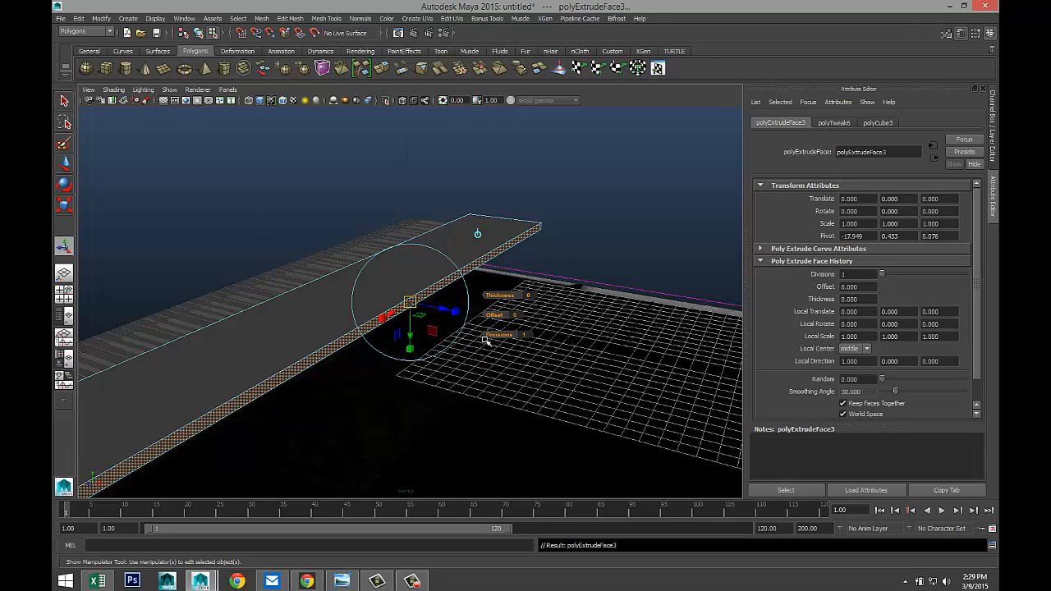
key("w")
left_click_drag(457, 309, 523, 345)
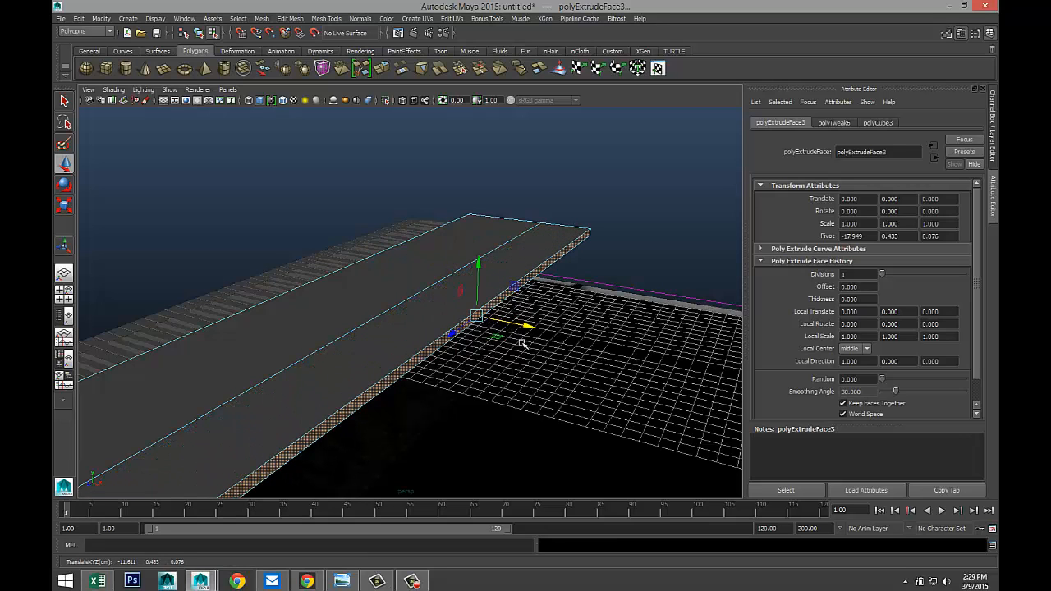
- In the top view, move the extruded face farther along X to about -8.099
key("space")
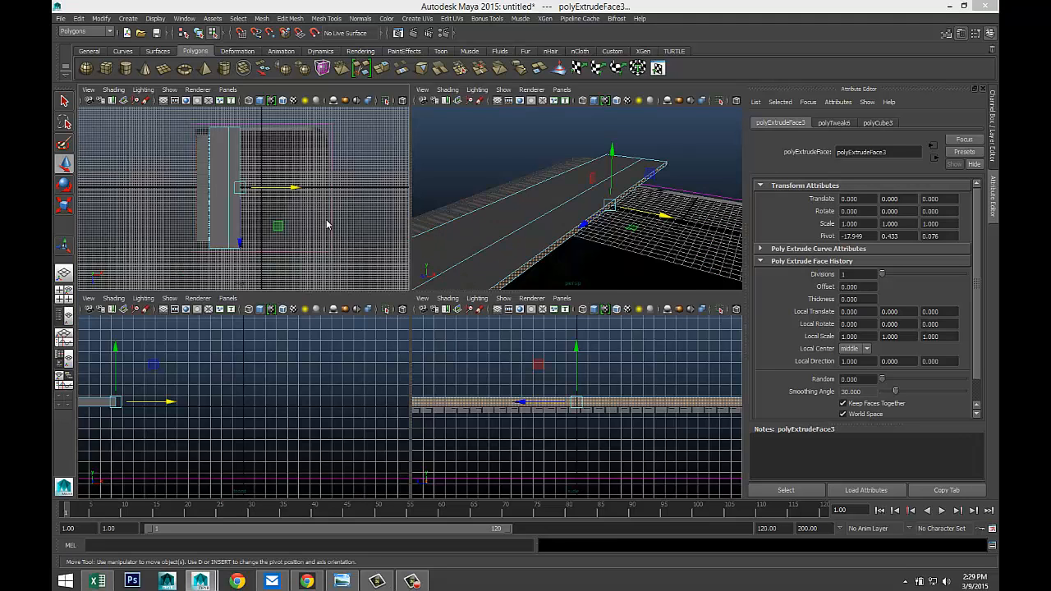
key("space")
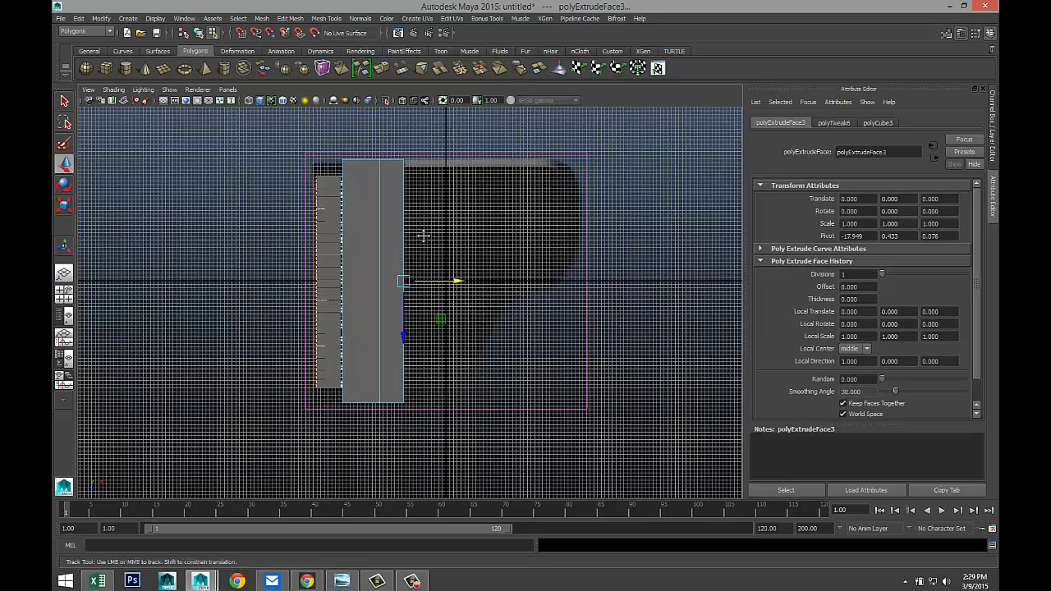
middle_click_drag(424, 235, 347, 279, "alt")
left_click_drag(383, 328, 396, 329)
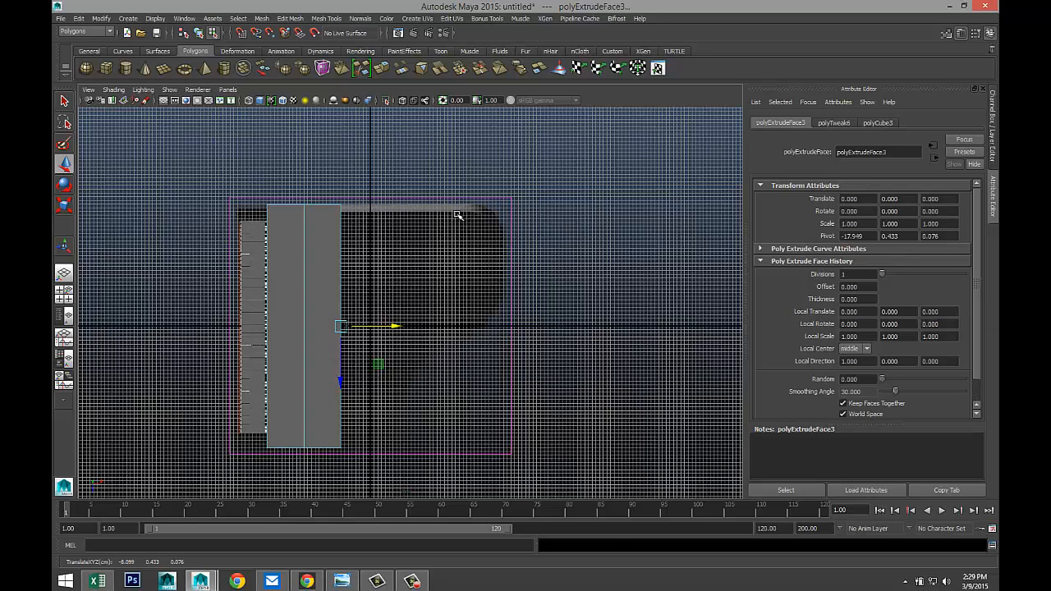
- Extrude the slab's end face along X in four more similar segments, extending it to about X 32.52 near the body's far end
key("ctrl+e")
key("w")
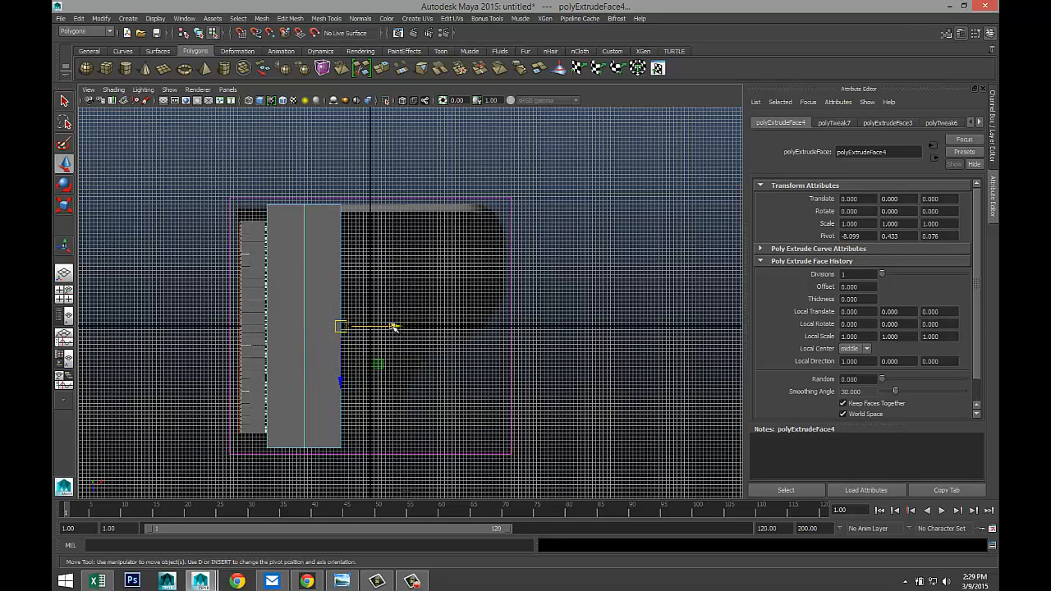
left_click_drag(392, 326, 429, 331)
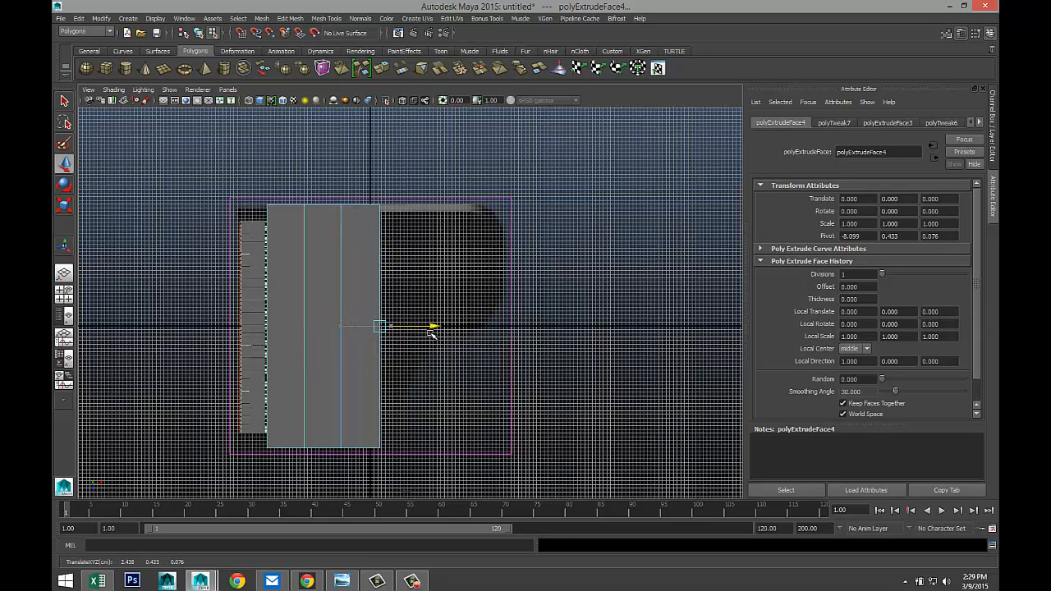
key("ctrl+e")
key("w")
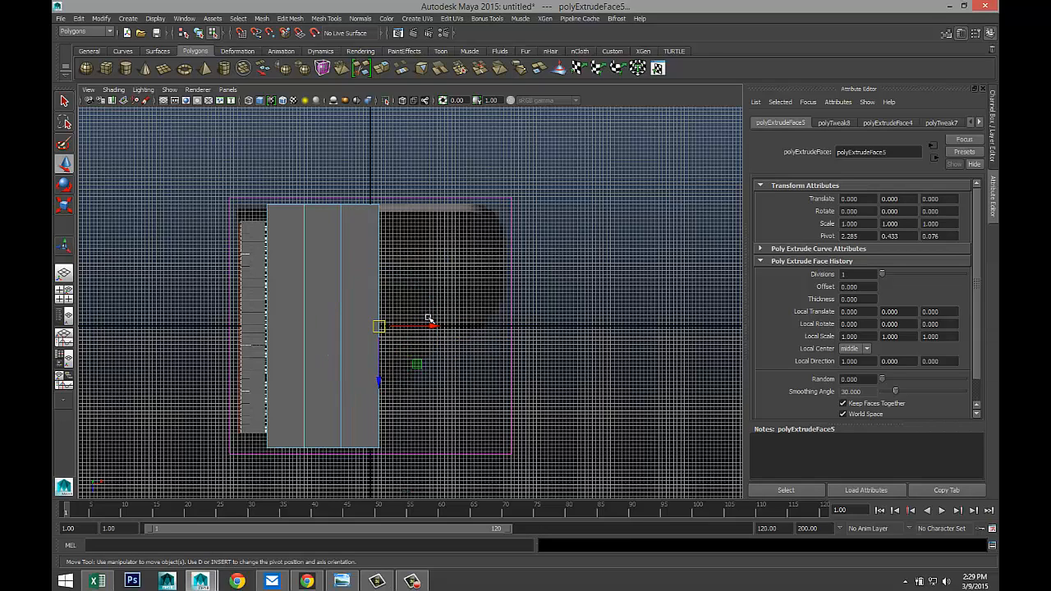
left_click_drag(432, 326, 545, 330)
key("t")
key("w")
key("ctrl+e")
key("w")
- Try to extrude the end face one more short segment along X to about 33.895, and undo the move
key("ctrl+e")
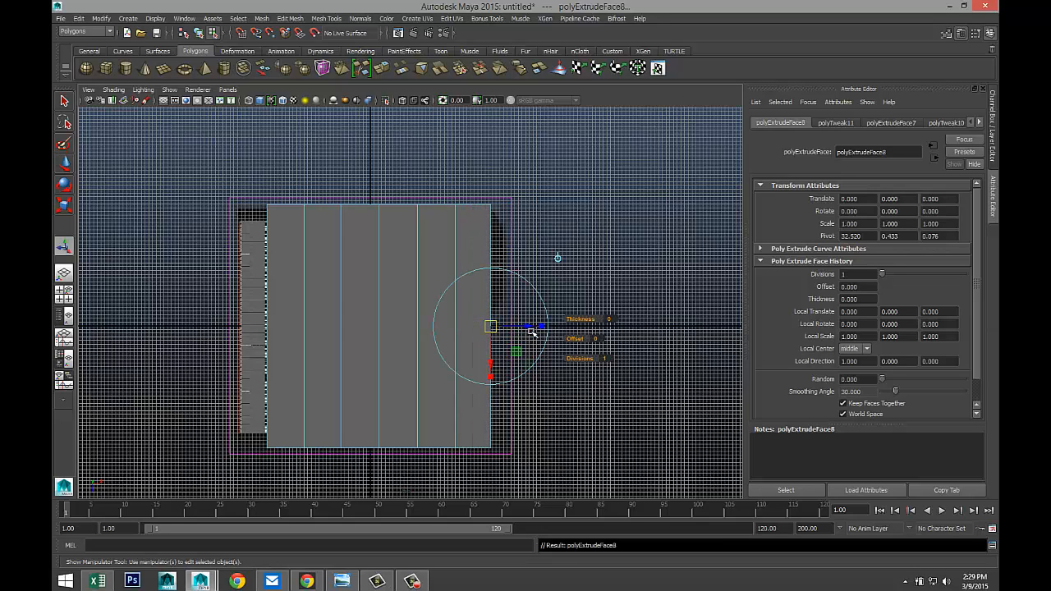
key("w")
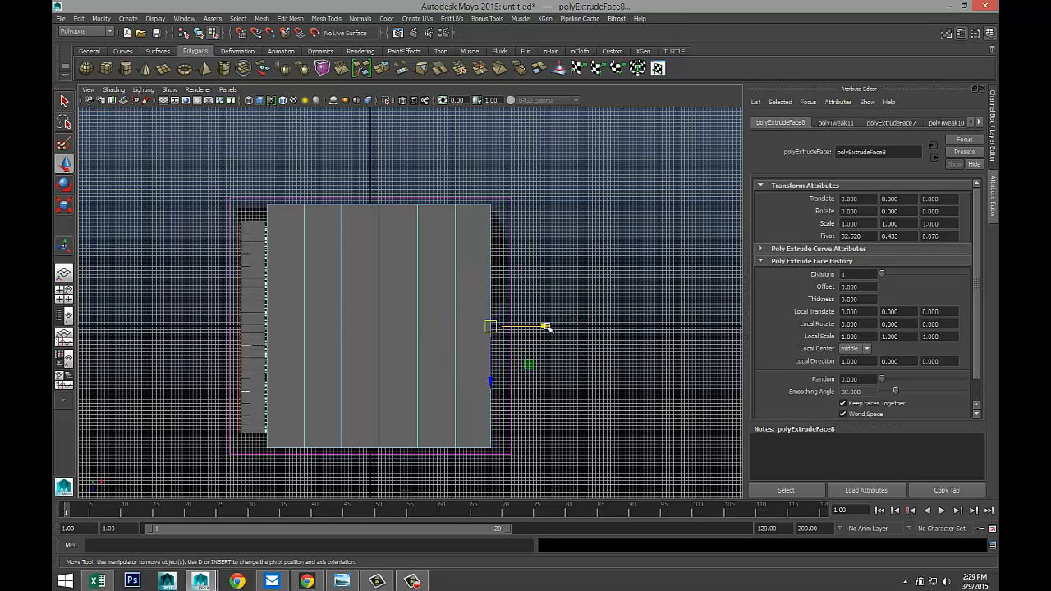
left_click_drag(545, 327, 550, 326)
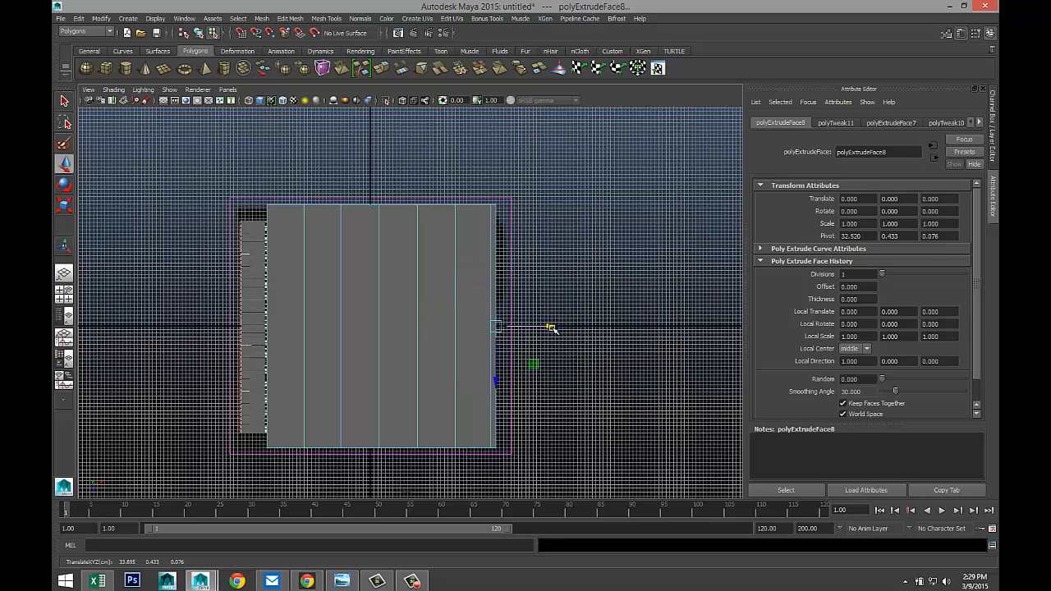
key("ctrl+z")
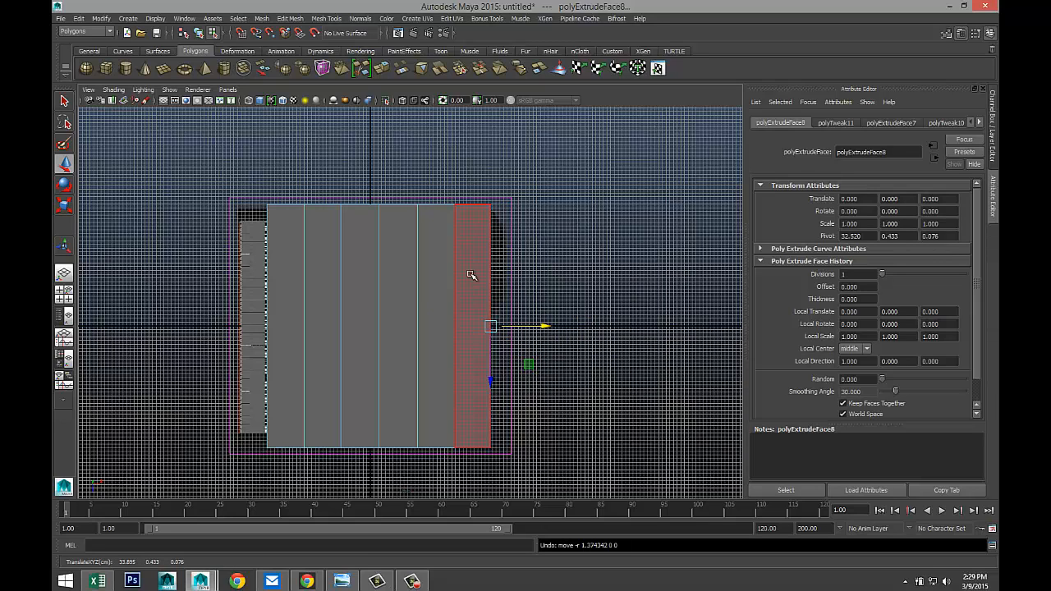
- Turn on X-ray display and move the curved-side vertices at X 2.285 inward along Z to about 29.115
left_click(64, 296)
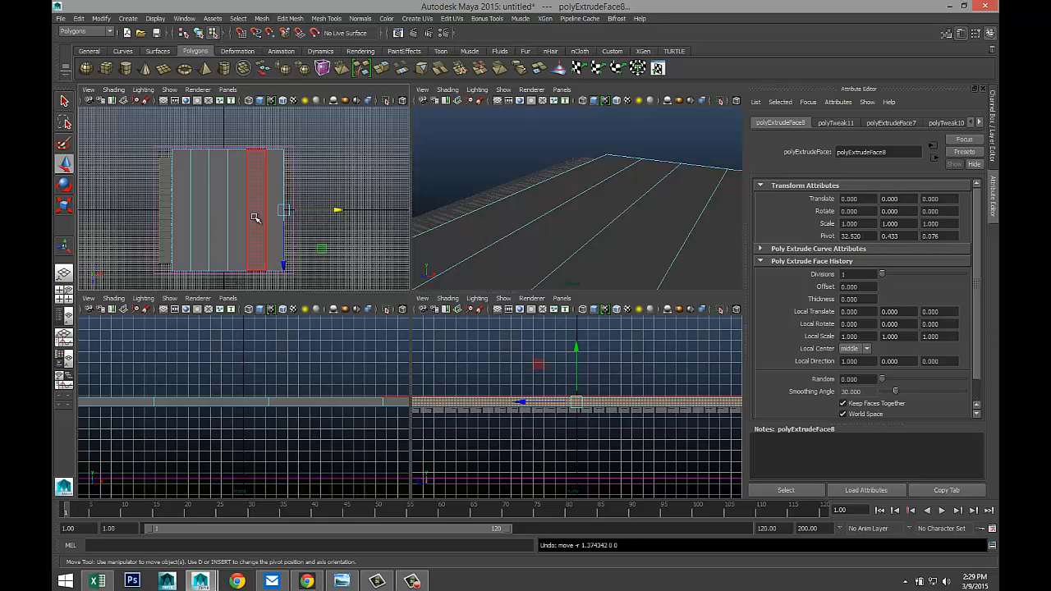
key("space")
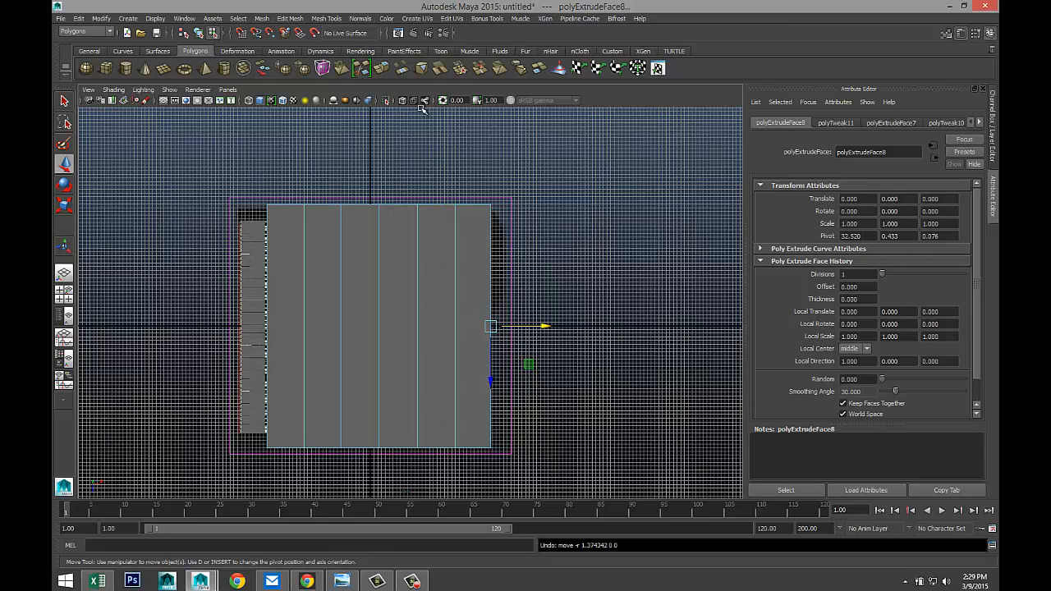
left_click(402, 103)
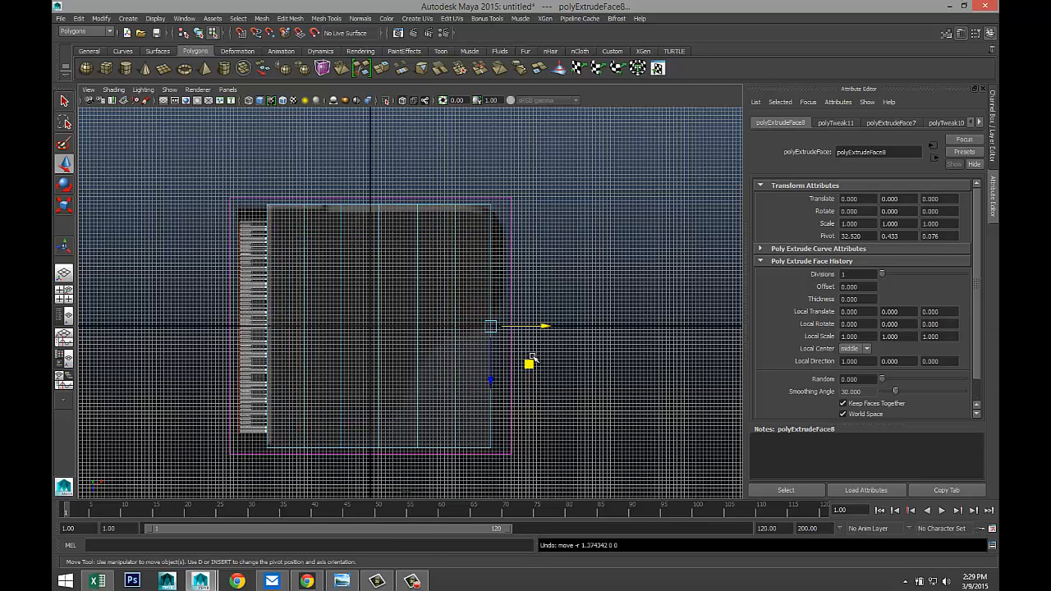
middle_click_drag(530, 364, 528, 278, "alt")
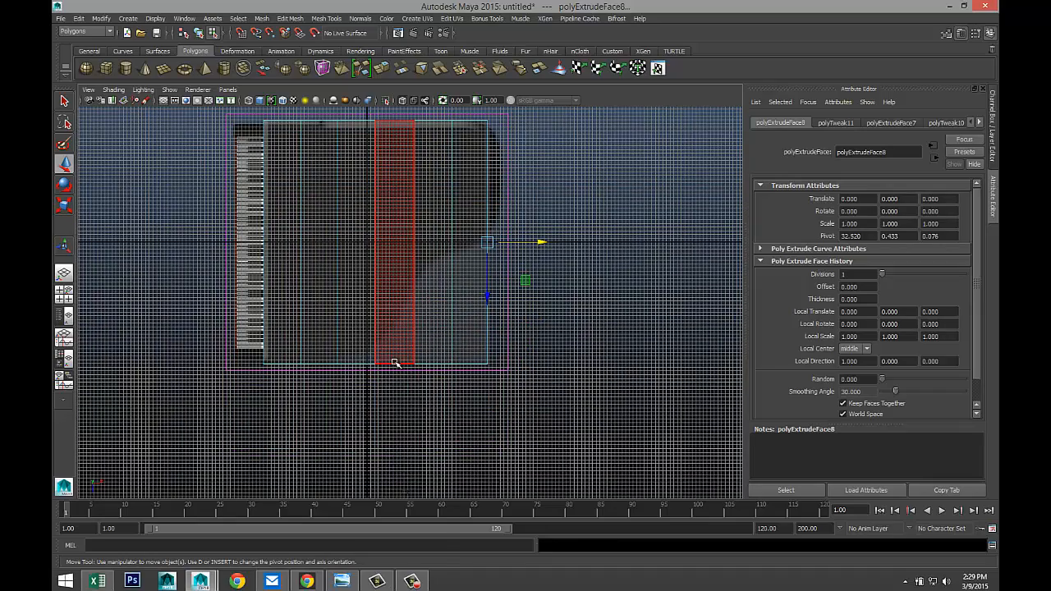
right_click_drag(395, 312, 348, 323)
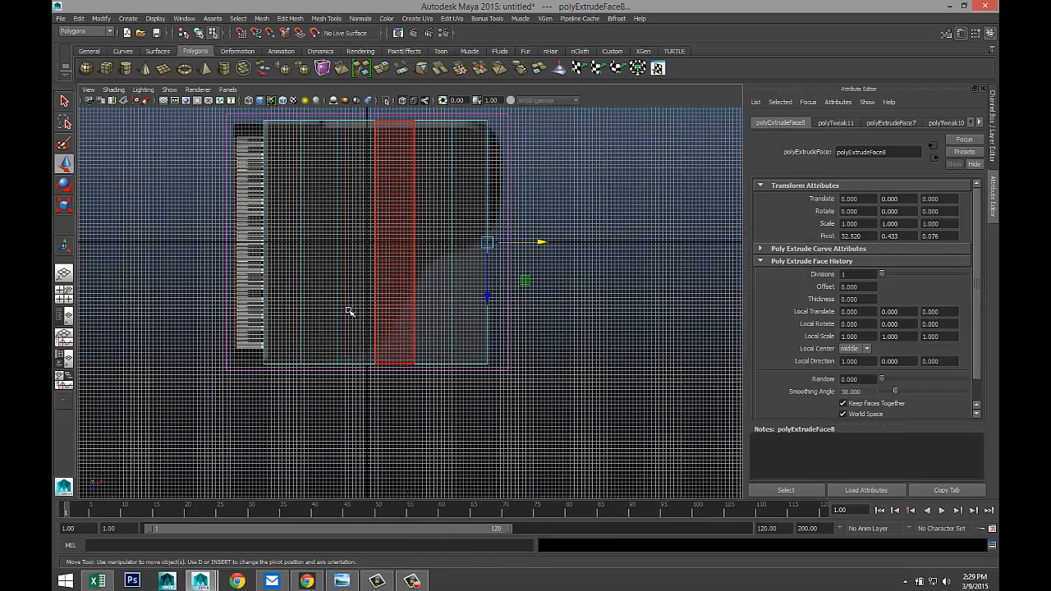
left_click(379, 368)
left_click_drag(378, 408, 376, 400)
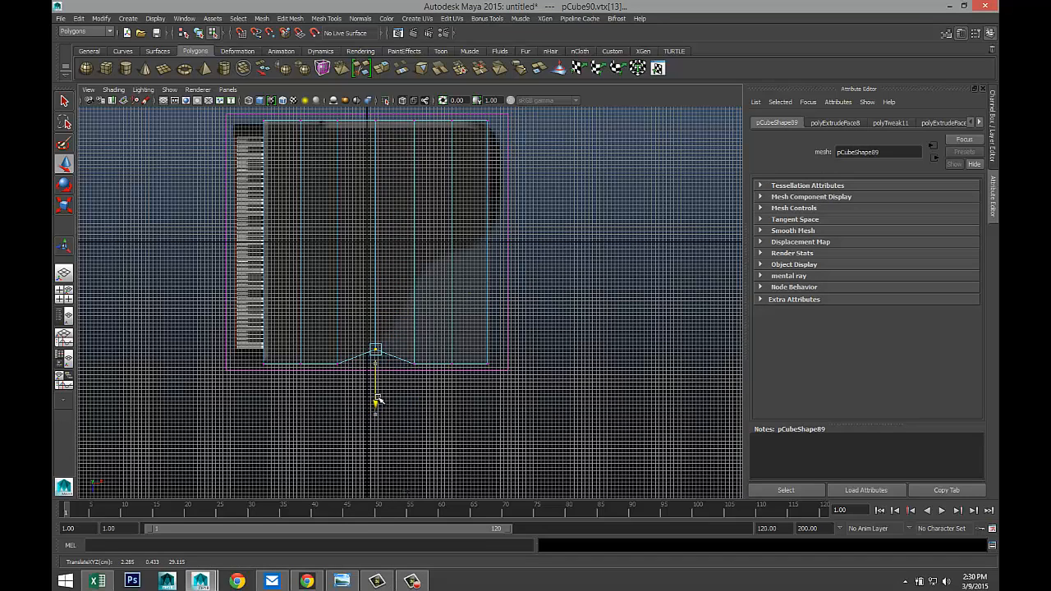
- Hide the grid and move the next curved-side vertices, at X 12.669, along Z to about 12.128 onto the piano outline
left_click(413, 361)
left_click(153, 19)
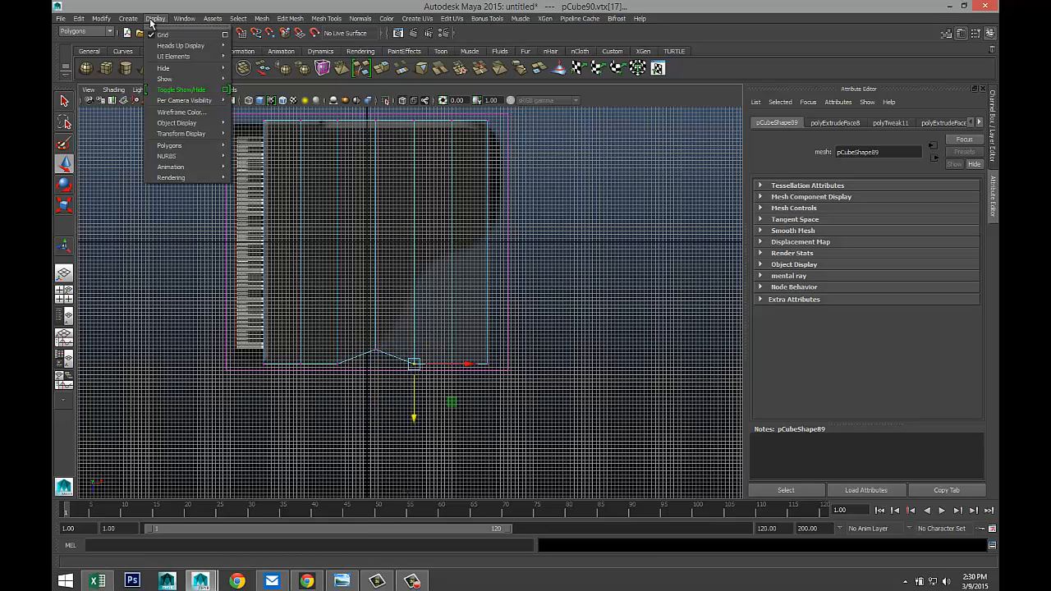
left_click(161, 34)
scroll(329, 312, "up", 3)
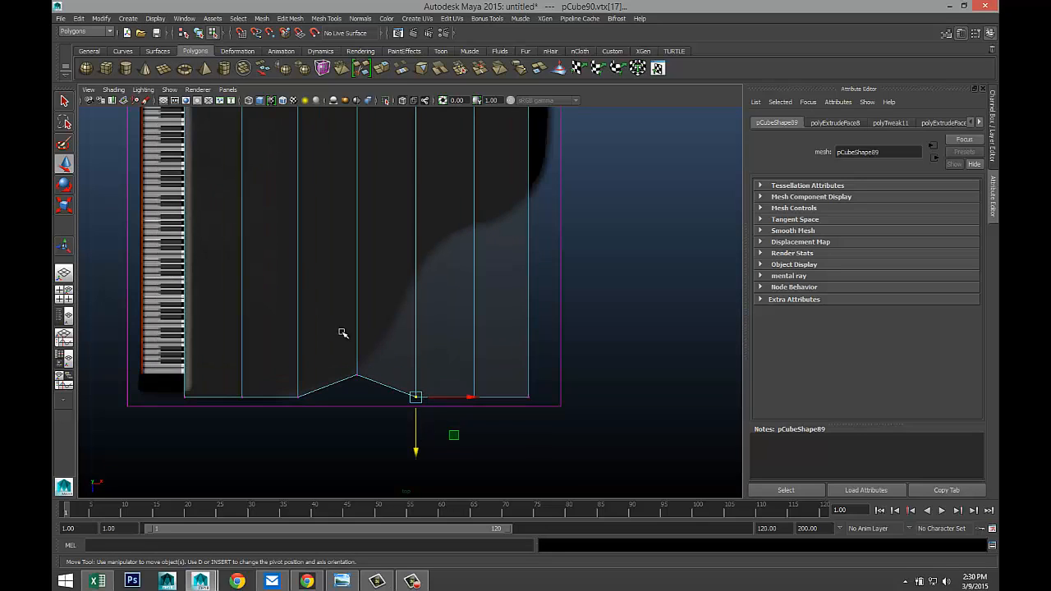
left_click_drag(418, 448, 394, 334)
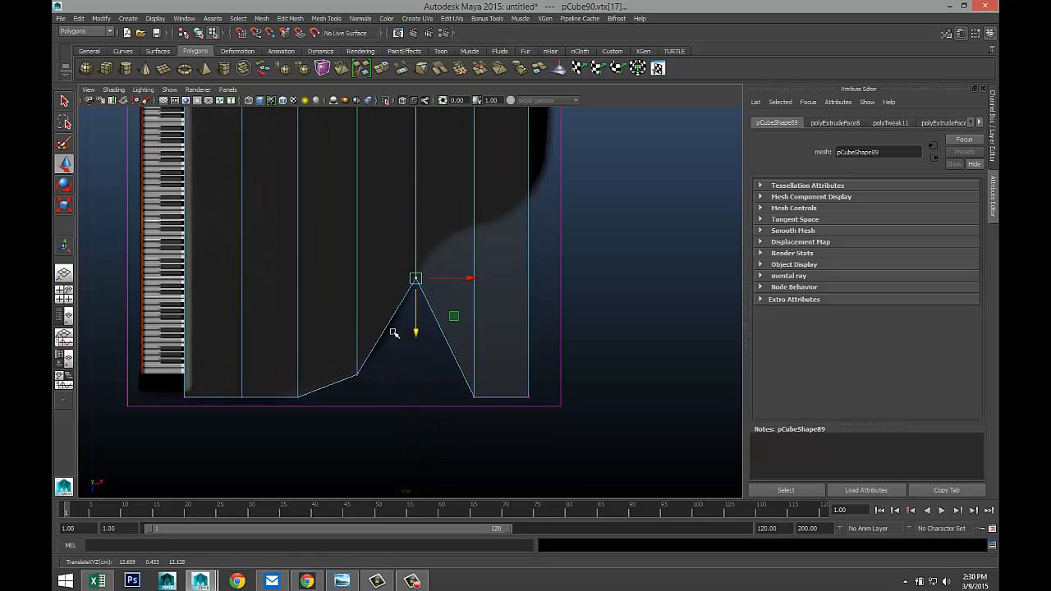
- Move the last two sets of curved-side vertices toward the far end along Z to follow the piano's curved outline
left_click(476, 400)
left_click_drag(474, 441, 454, 278)
left_click(527, 396)
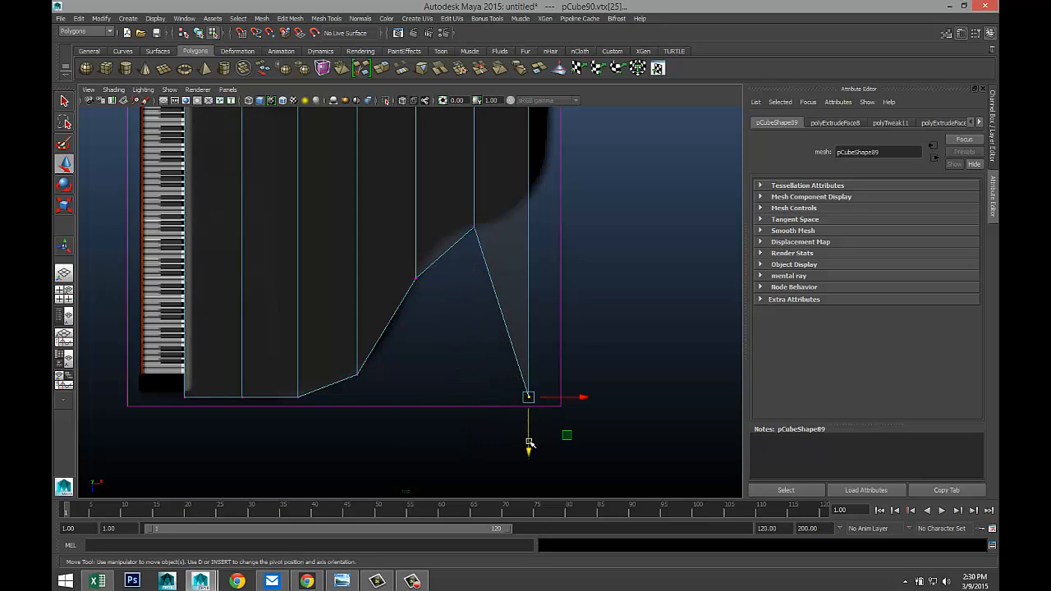
left_click_drag(530, 443, 515, 251)
scroll(517, 255, "down", 5)
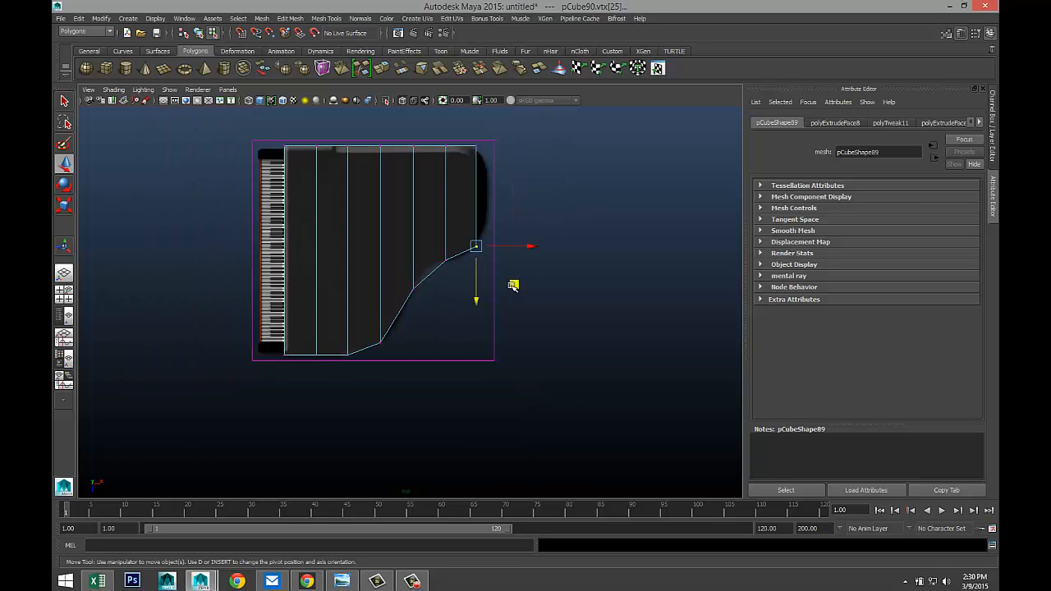
middle_click_drag(519, 254, 532, 278, "alt")
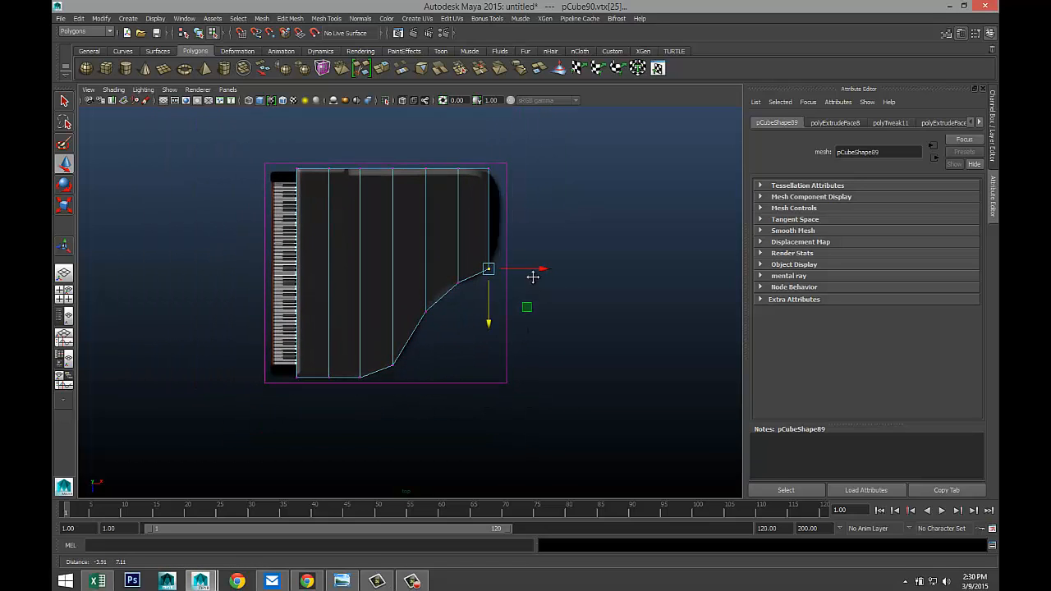
left_click_drag(419, 382, 425, 383, "alt")
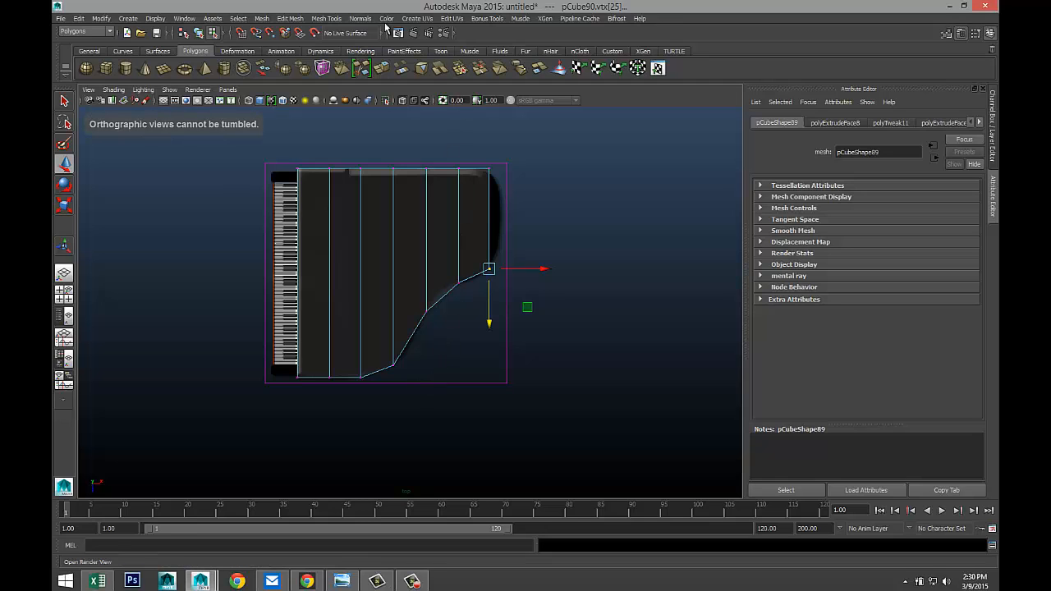
- Insert 8 evenly spaced edge loops running lengthwise through the piano body, using the Insert Edge Loop Tool's multiple edge loops option
left_click(326, 19)
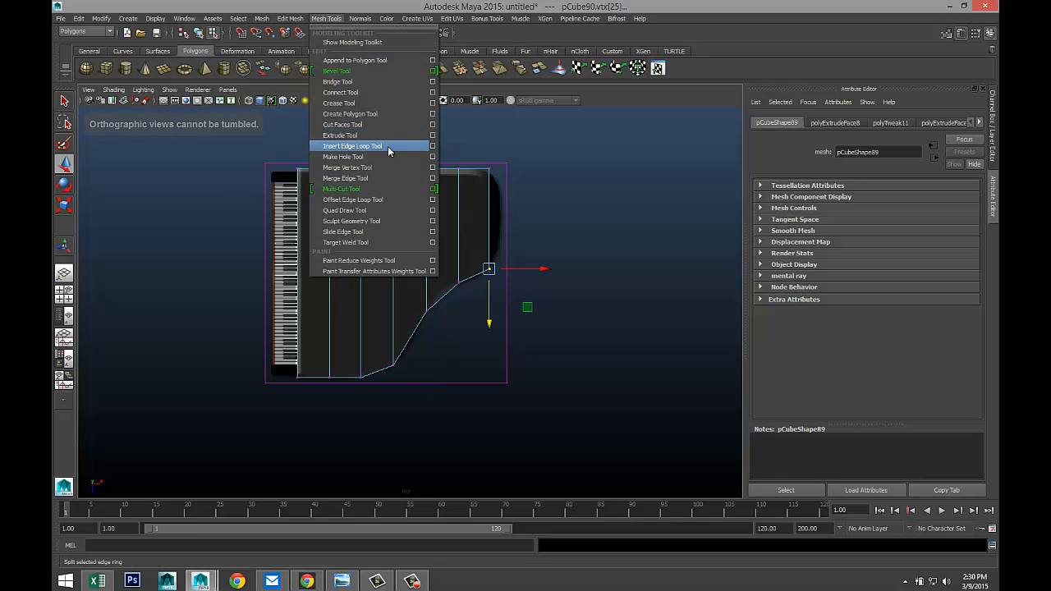
left_click(434, 146)
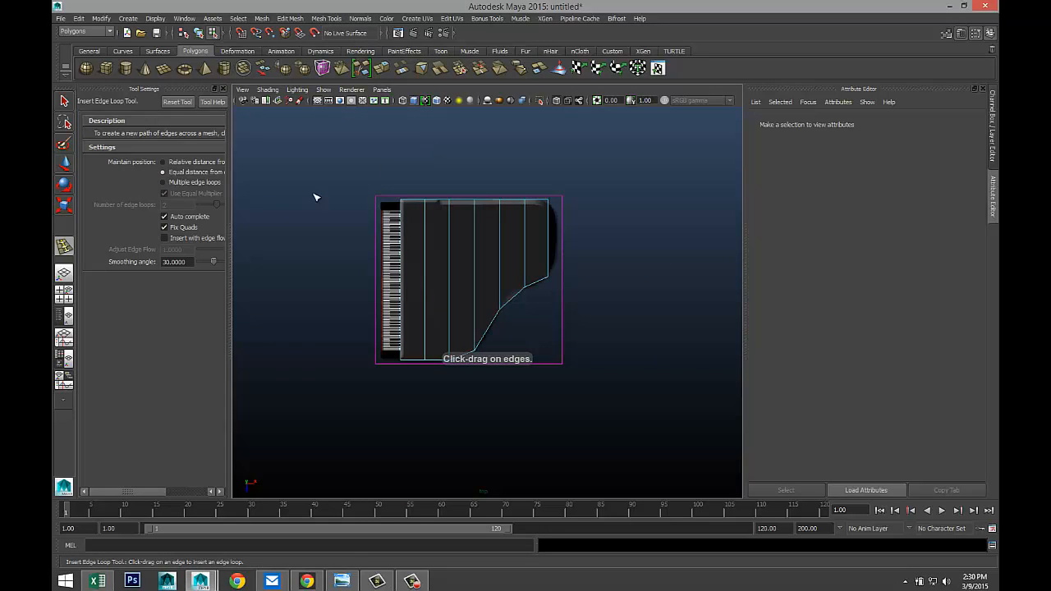
left_click(162, 183)
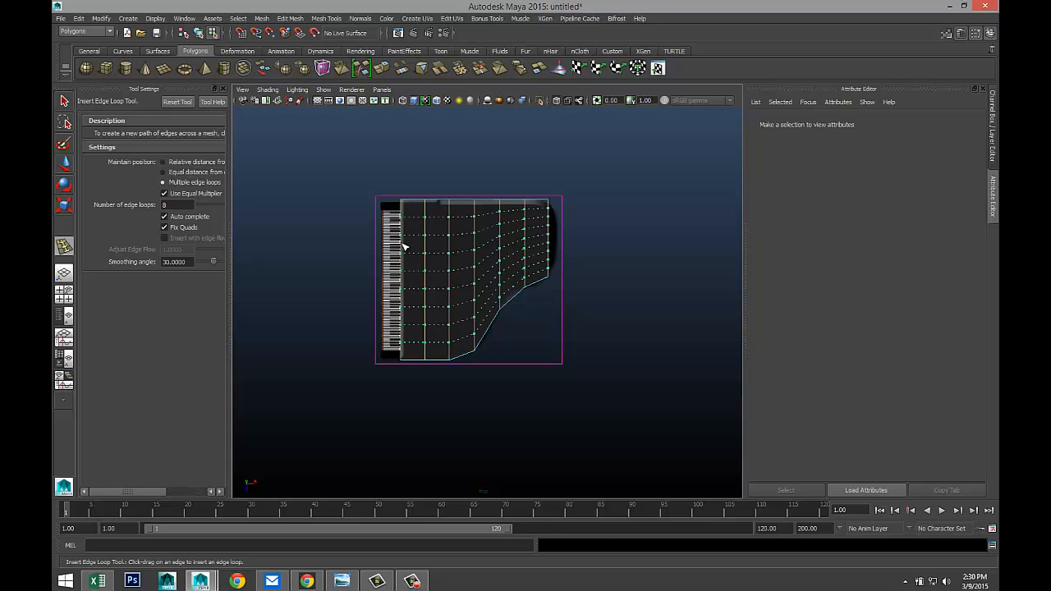
left_click_drag(402, 244, 402, 244)
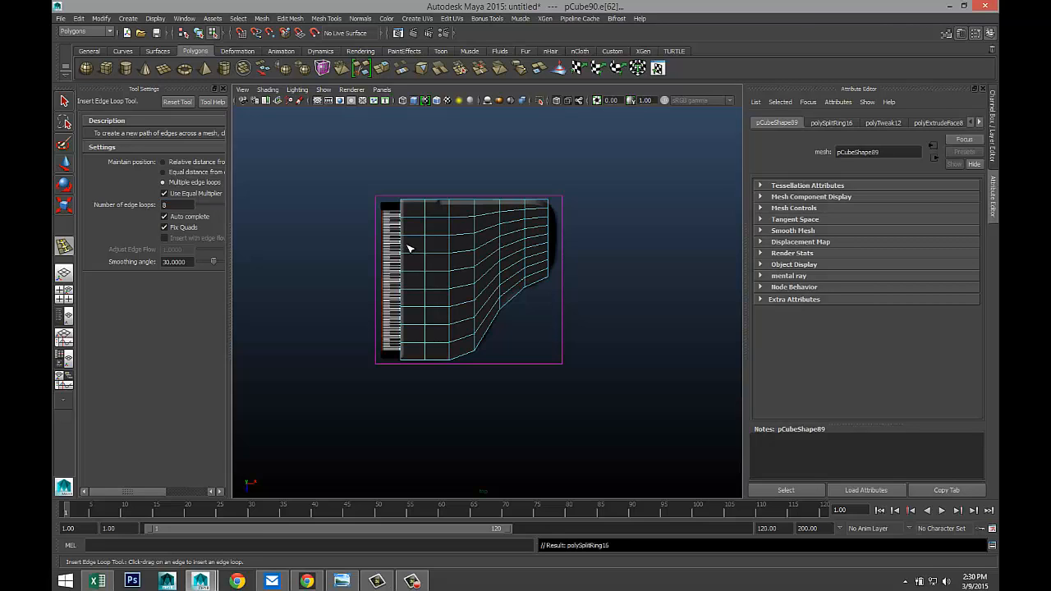
key("q")
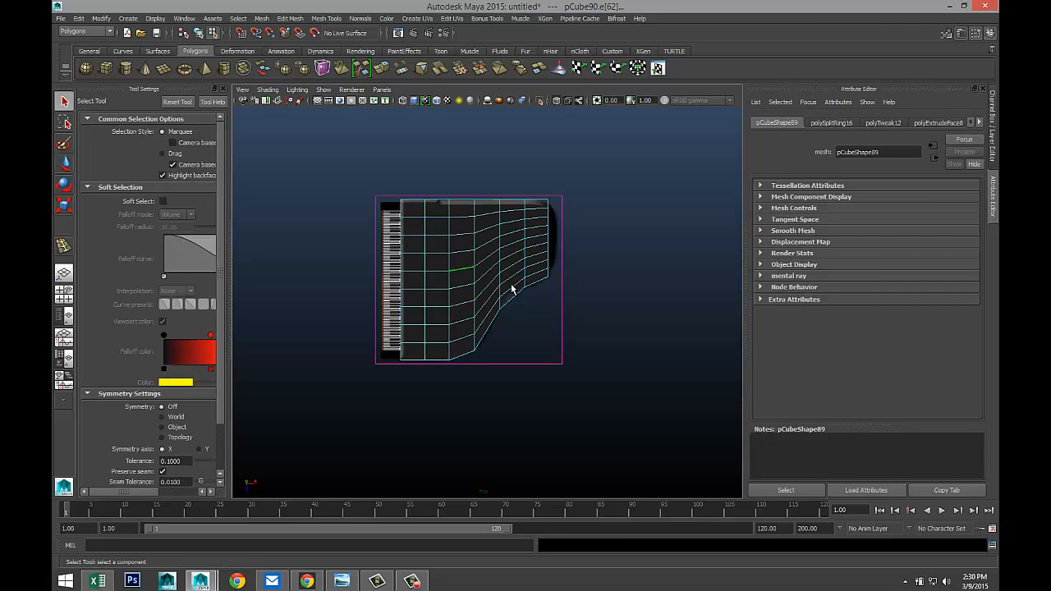
- Insert 2 evenly spaced edge loops crosswise in each of the six sections between the keyboard and the far end of the piano body
left_click(327, 18)
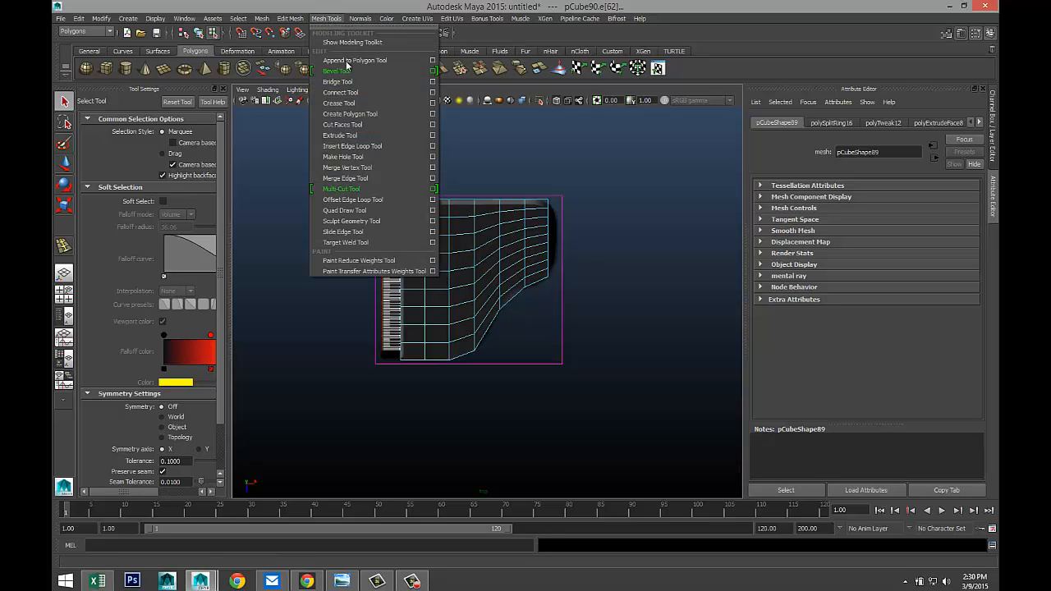
left_click(433, 147)
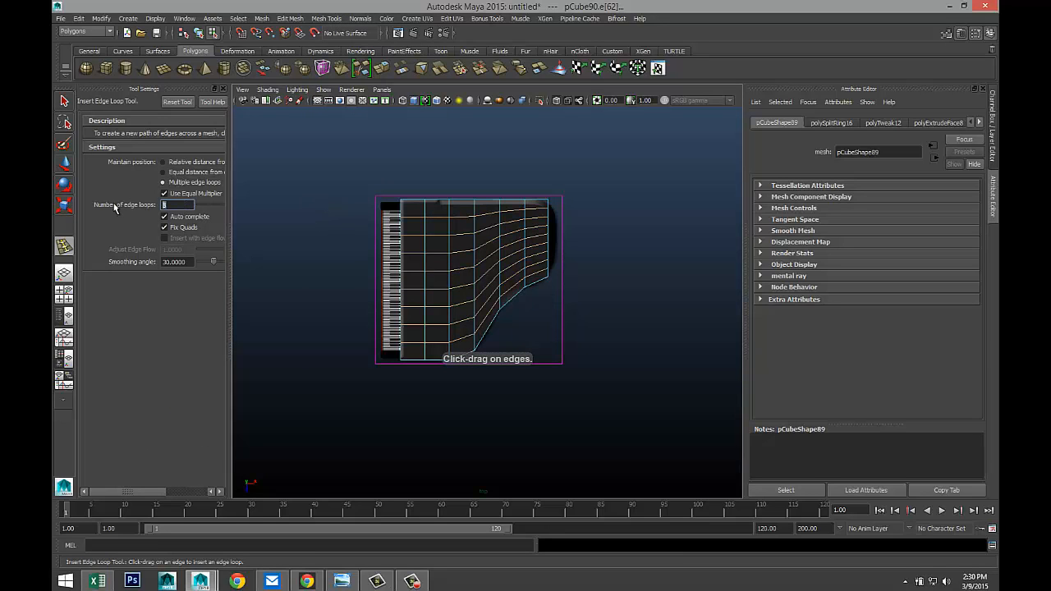
scroll(369, 345, "up", 3)
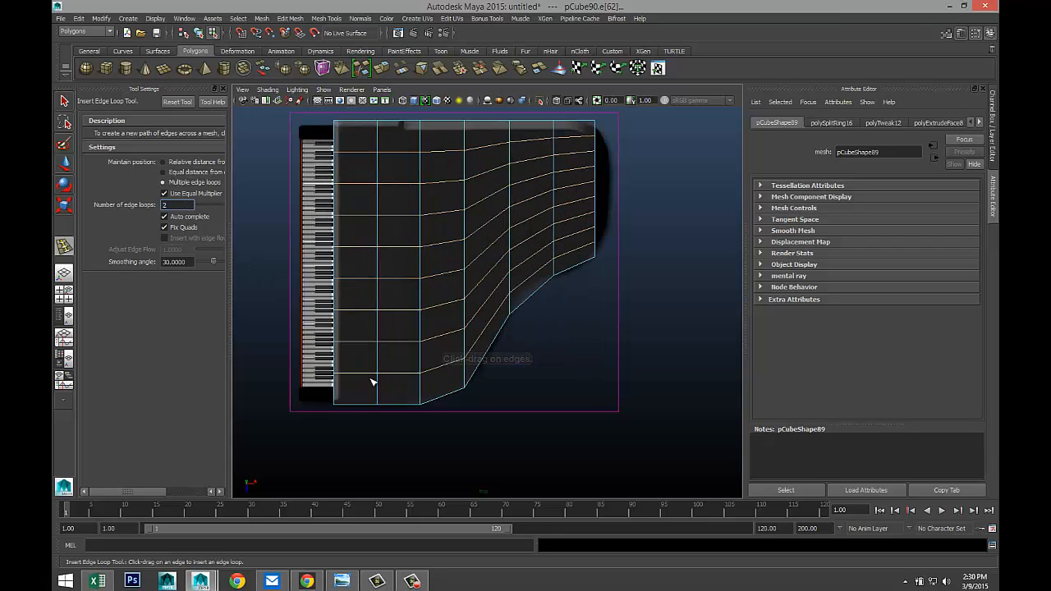
left_click(369, 404)
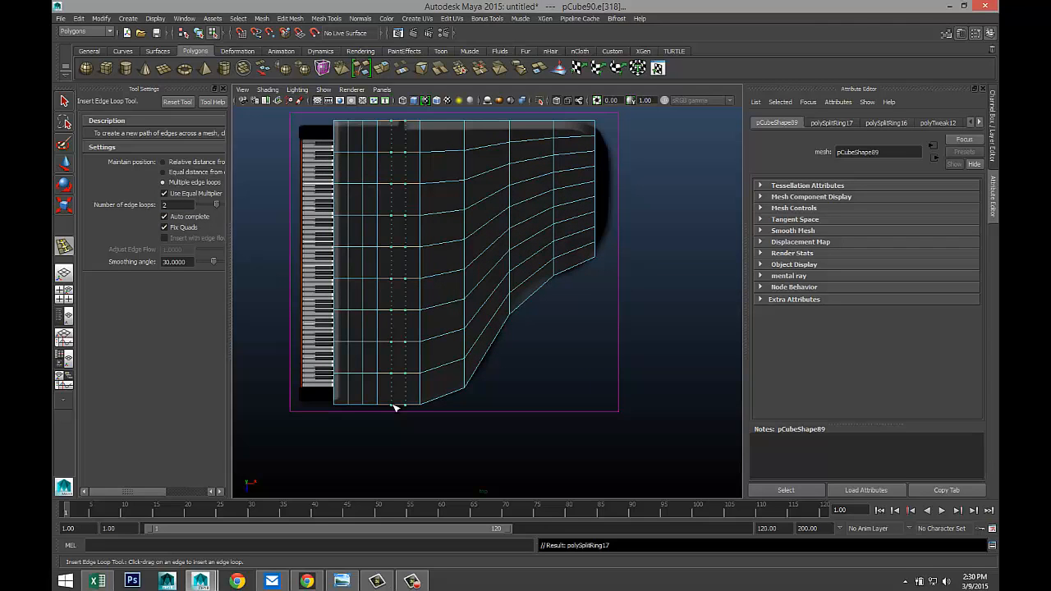
left_click(454, 394)
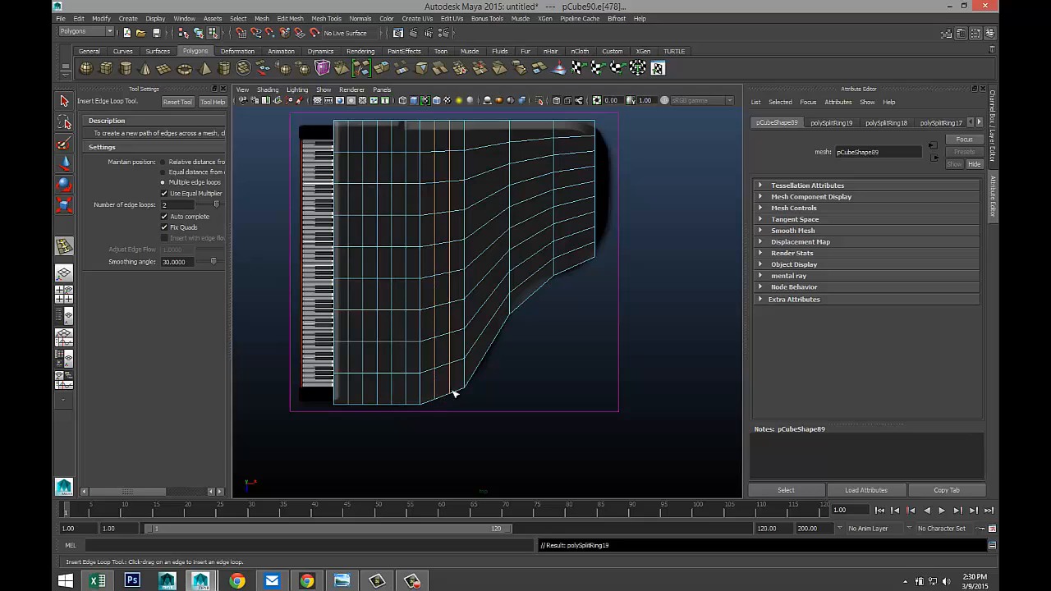
left_click(481, 359)
left_click(531, 302)
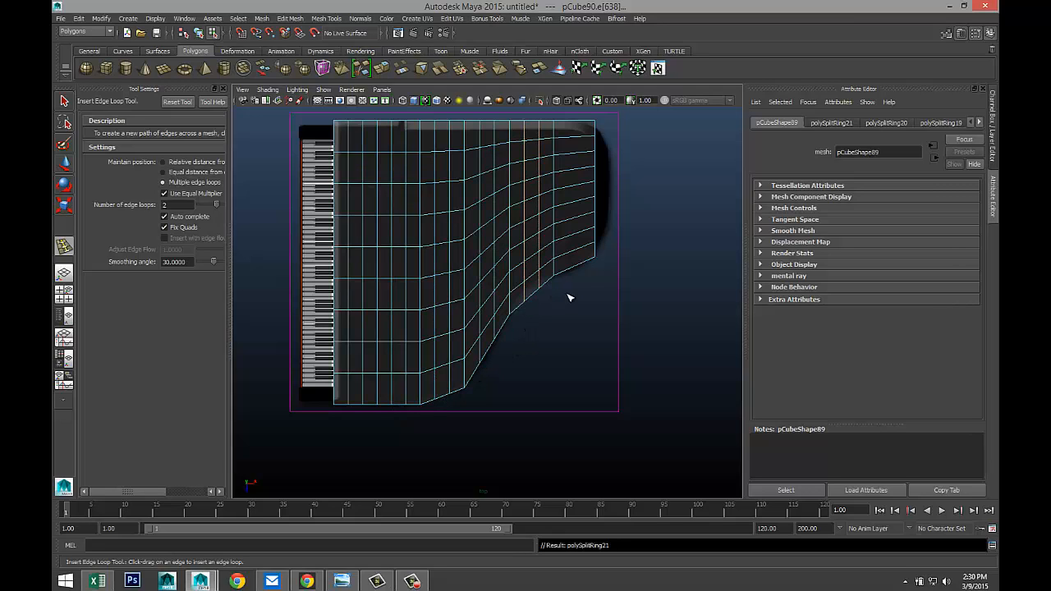
left_click(573, 273)
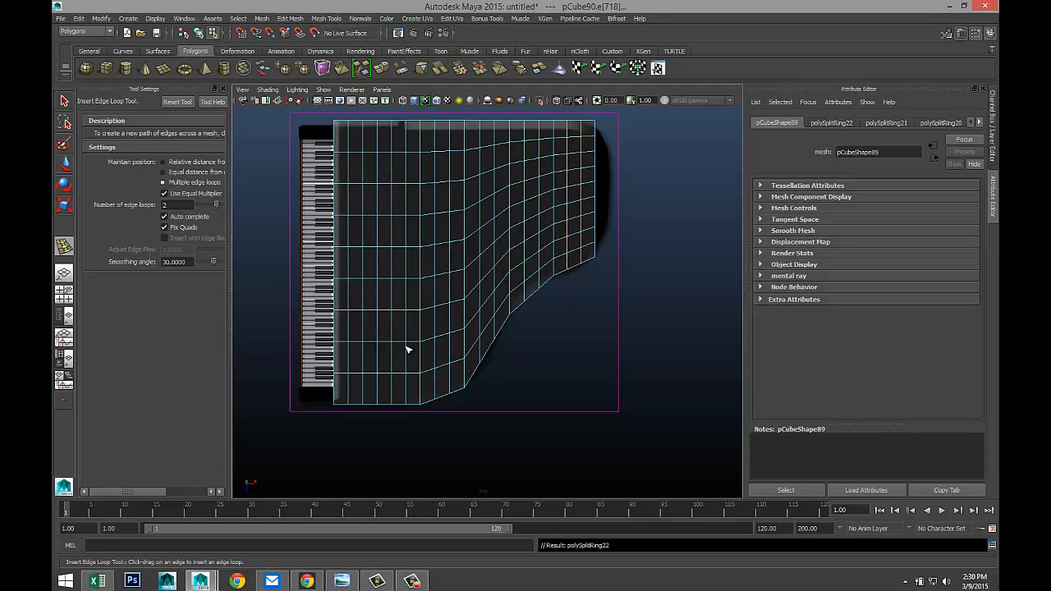
key("q")
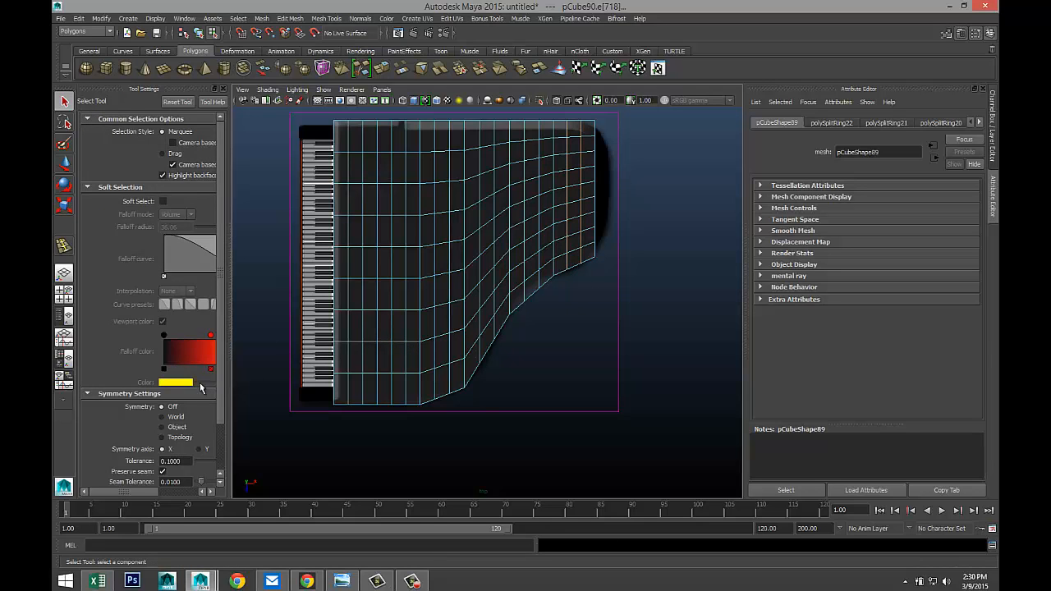
- Move the two new vertices at the curved side's bend nearest the keyboard outward along Z to about 32.258 and 31.120
scroll(151, 481, "down", 2)
scroll(151, 481, "up", 2)
scroll(505, 378, "up", 1)
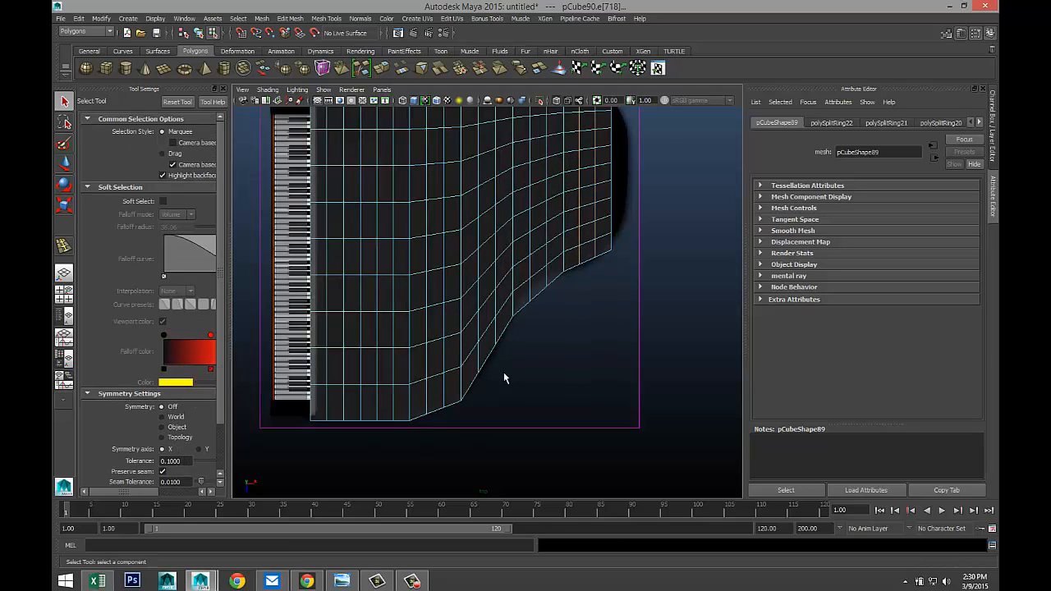
scroll(504, 377, "up", 1)
scroll(466, 334, "down", 2)
middle_click_drag(460, 344, 444, 270, "alt")
scroll(450, 352, "up", 3)
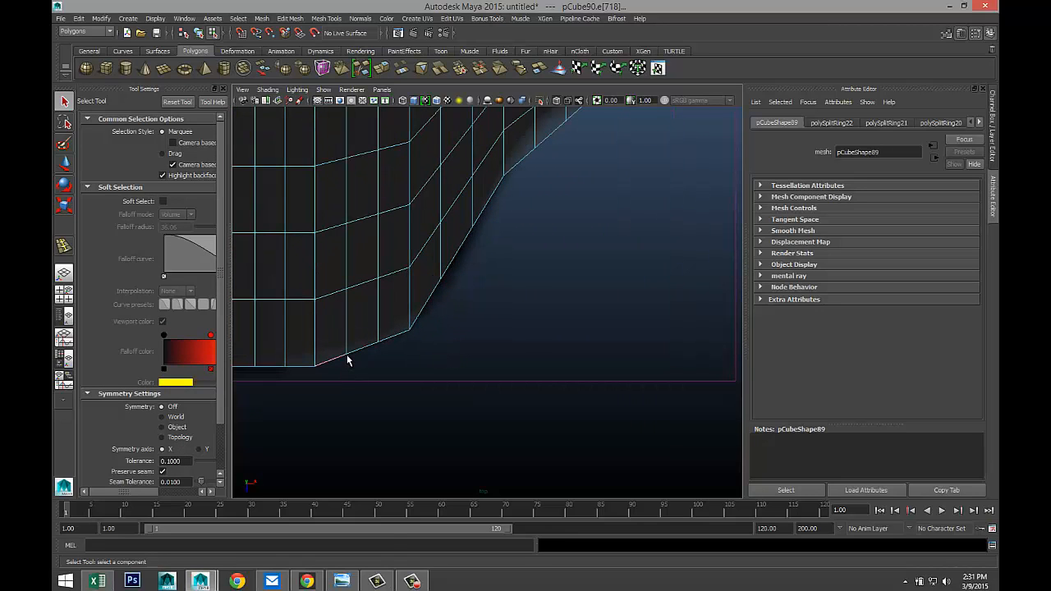
mouse_move(346, 359)
right_mouse_down()
mouse_move(348, 338)
mouse_move(300, 310)
mouse_move(361, 362)
right_mouse_up()
left_click(347, 354)
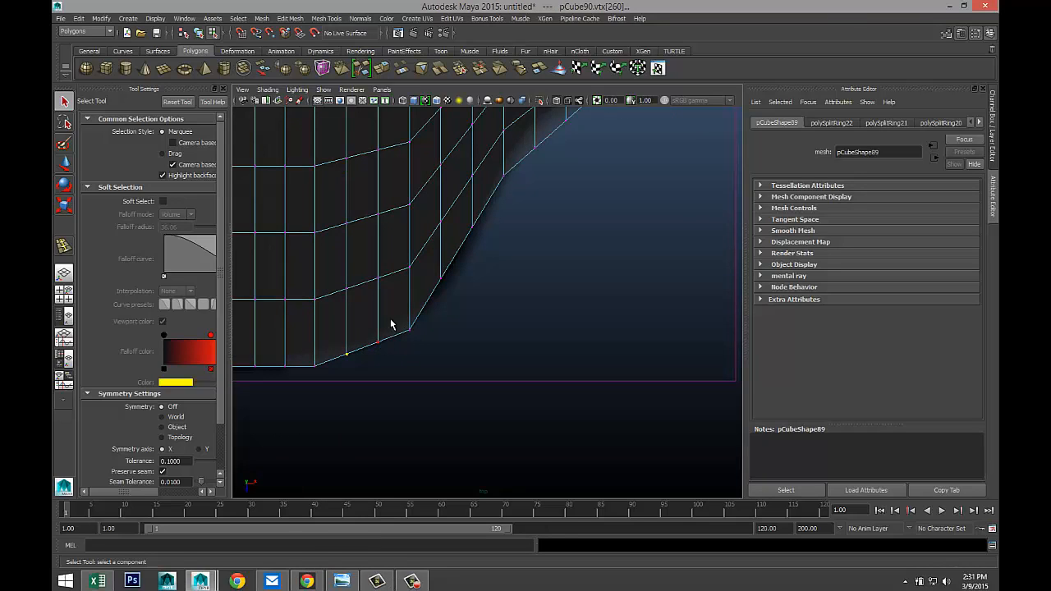
key("w")
left_click_drag(348, 403, 347, 408)
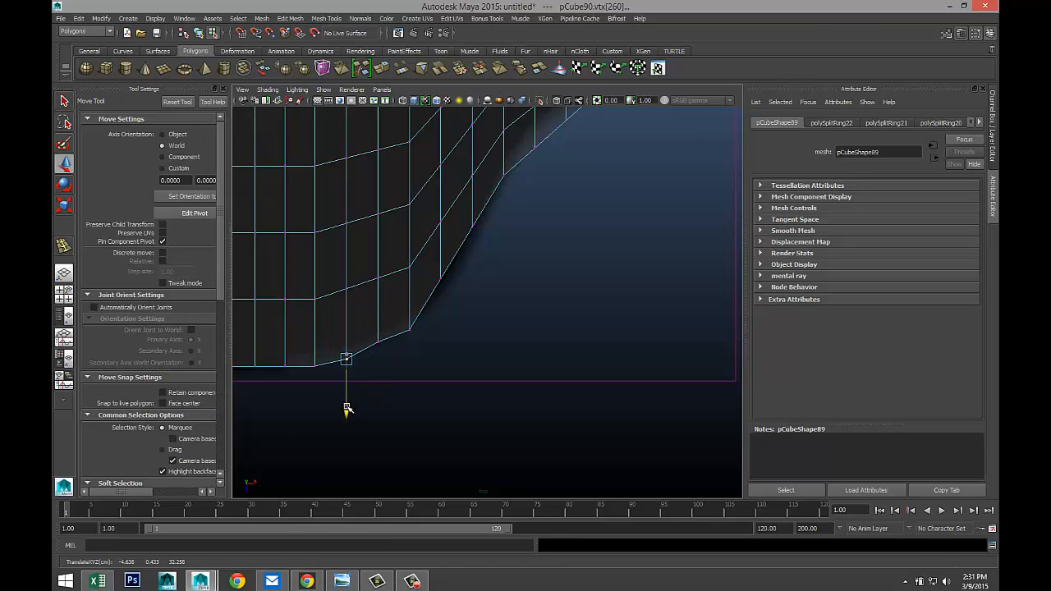
left_click_drag(368, 334, 379, 397)
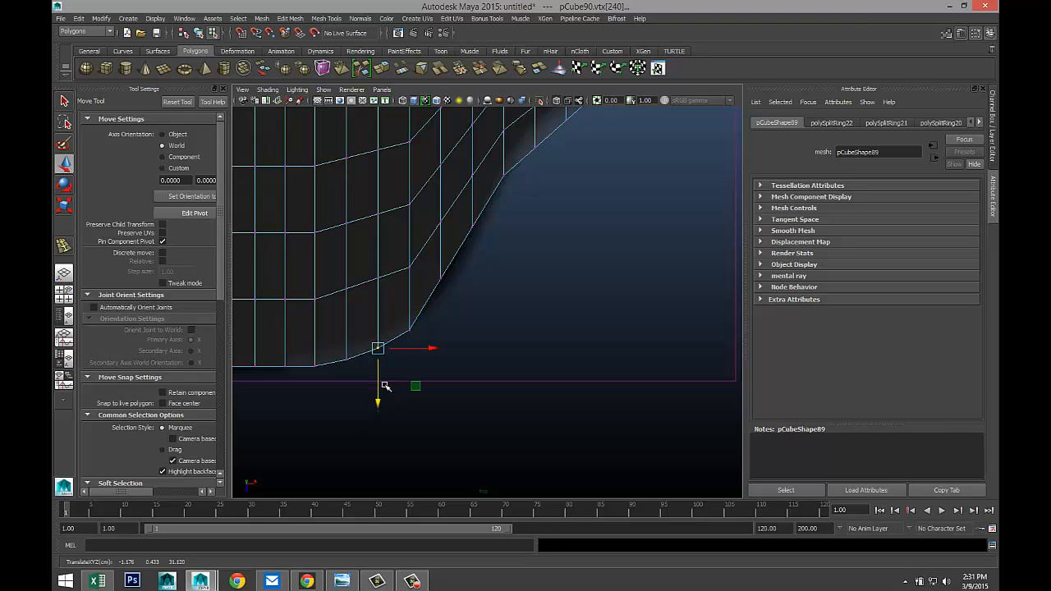
- Move the next three curved-side vertices outward along Z to follow the outline, the last two to about 19.527 and 13.802
left_click(443, 281)
left_click_drag(438, 326, 440, 336)
middle_click_drag(554, 261, 542, 398, "alt")
left_click(458, 346)
left_click_drag(462, 399, 463, 417)
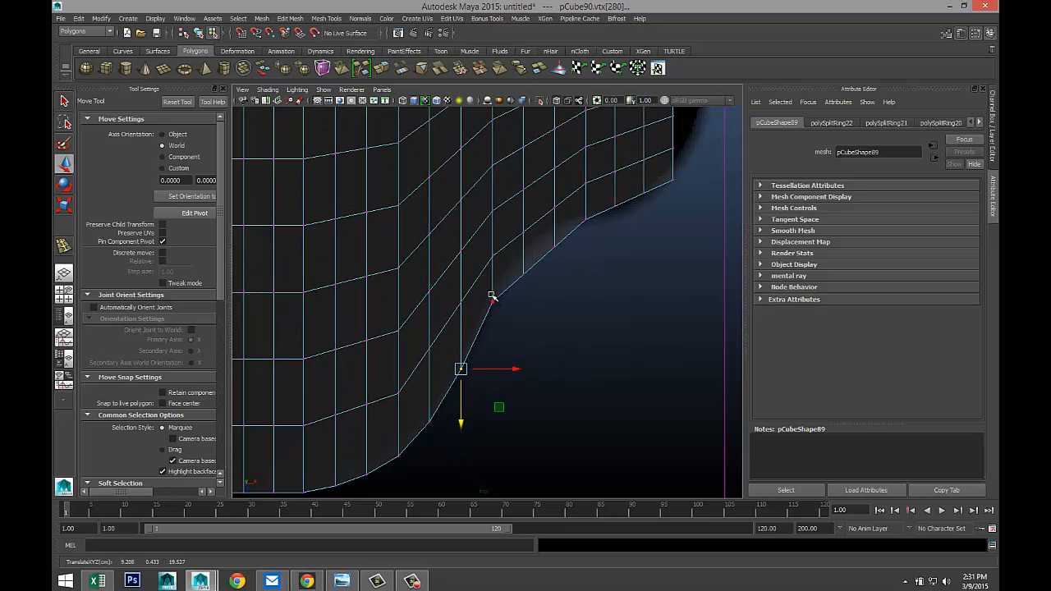
left_click(491, 296)
left_click_drag(496, 338, 495, 360)
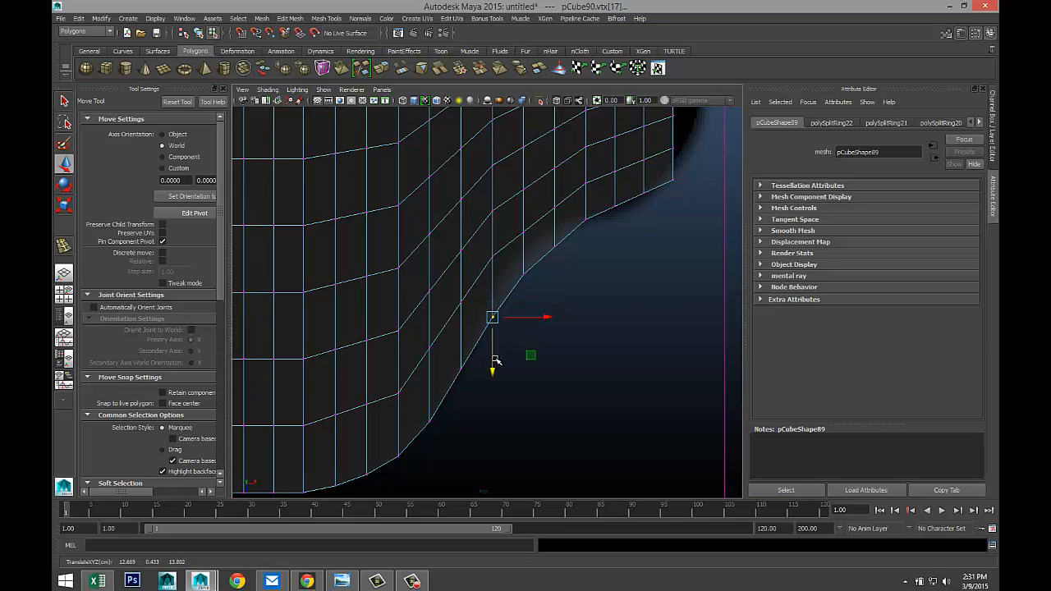
- Adjust the remaining curved-side vertices along Z so the edge follows the reference outline up to the far end
middle_click_drag(575, 350, 490, 392, "alt")
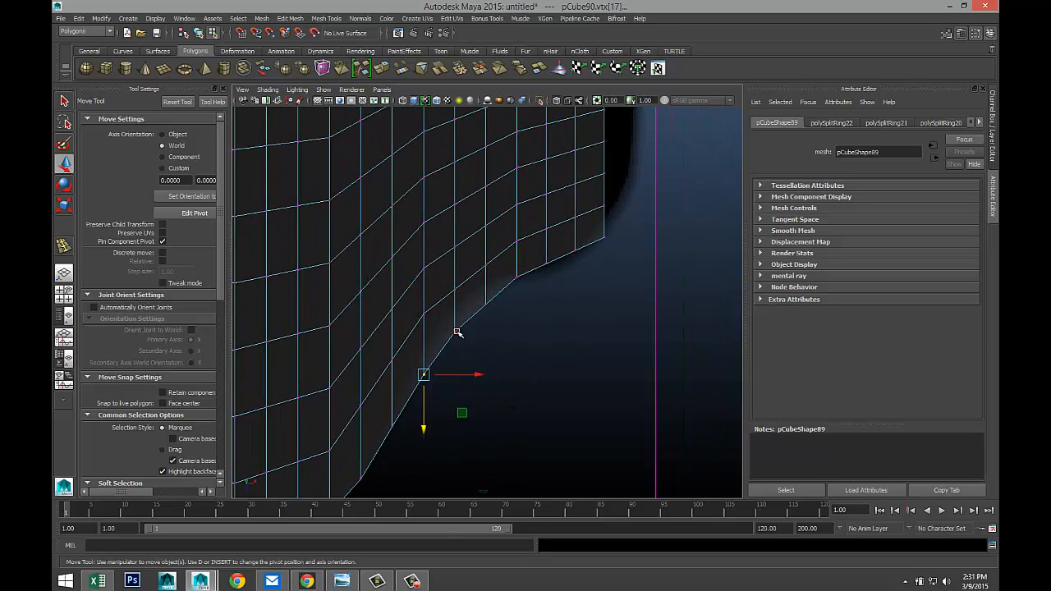
left_click(456, 330)
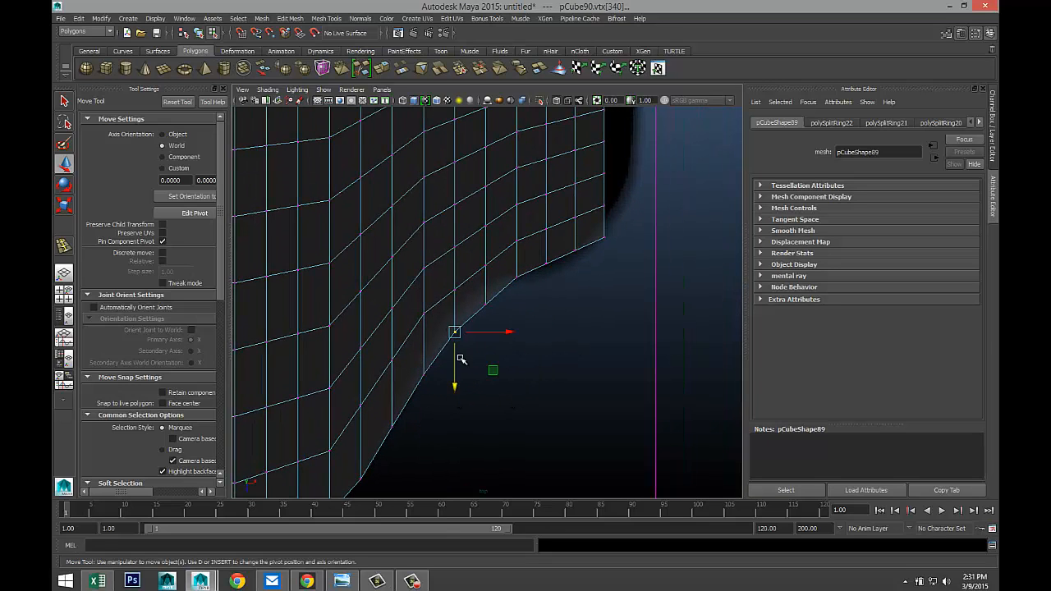
left_click(486, 304)
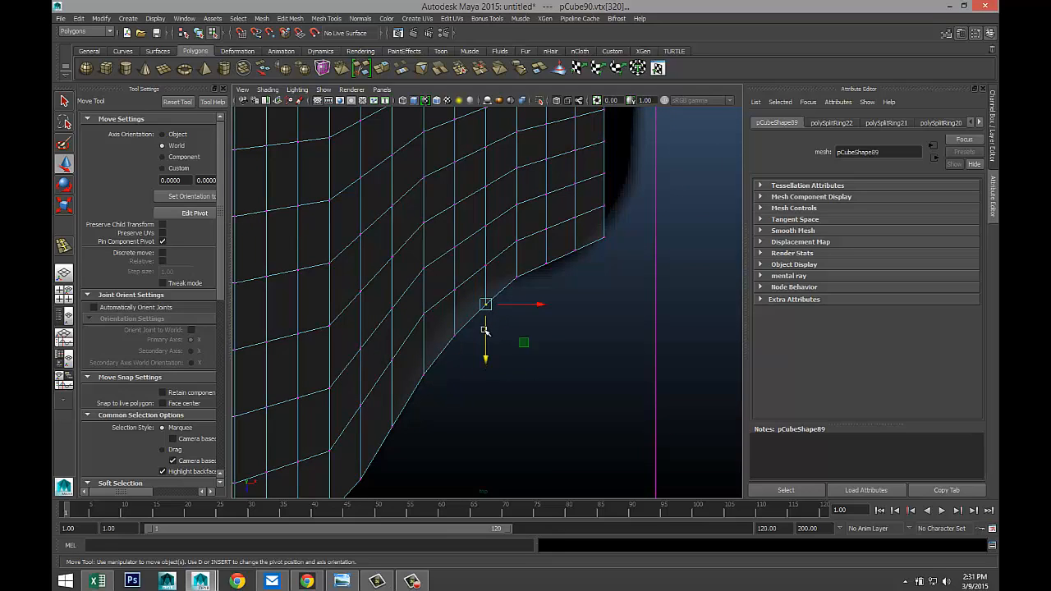
left_click(516, 277)
left_click_drag(516, 304, 576, 286)
left_click(546, 263)
left_click(575, 251)
left_click_drag(595, 229, 621, 252)
- Round the straight side's far corner by moving its corner vertices and the neighbouring set slightly inward along Z
scroll(592, 291, "down", 4)
scroll(559, 297, "down", 2)
middle_click_drag(600, 255, 524, 308, "alt")
scroll(525, 253, "up", 4)
scroll(526, 246, "up", 3)
middle_click_drag(502, 148, 598, 335, "alt")
left_click(493, 238)
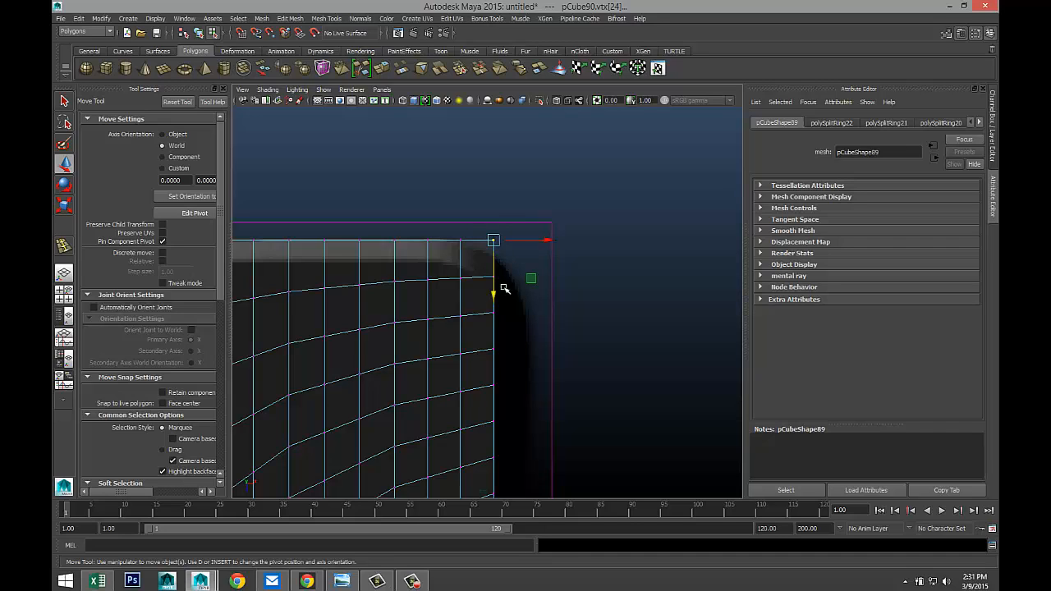
left_click_drag(494, 291, 496, 304)
left_click_drag(452, 232, 468, 249)
left_click_drag(460, 287, 462, 291)
- Push the far-end vertices between the corners outward along X, and the inner rows further to about X 35.861
middle_click_drag(550, 331, 524, 185, "alt")
left_click_drag(460, 121, 509, 397)
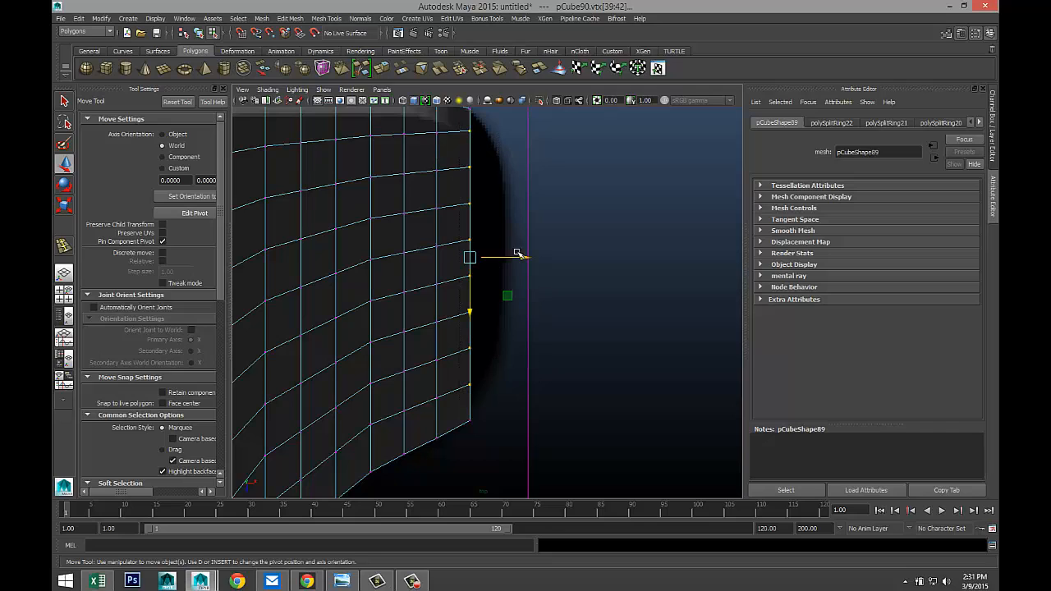
left_click_drag(523, 259, 543, 260)
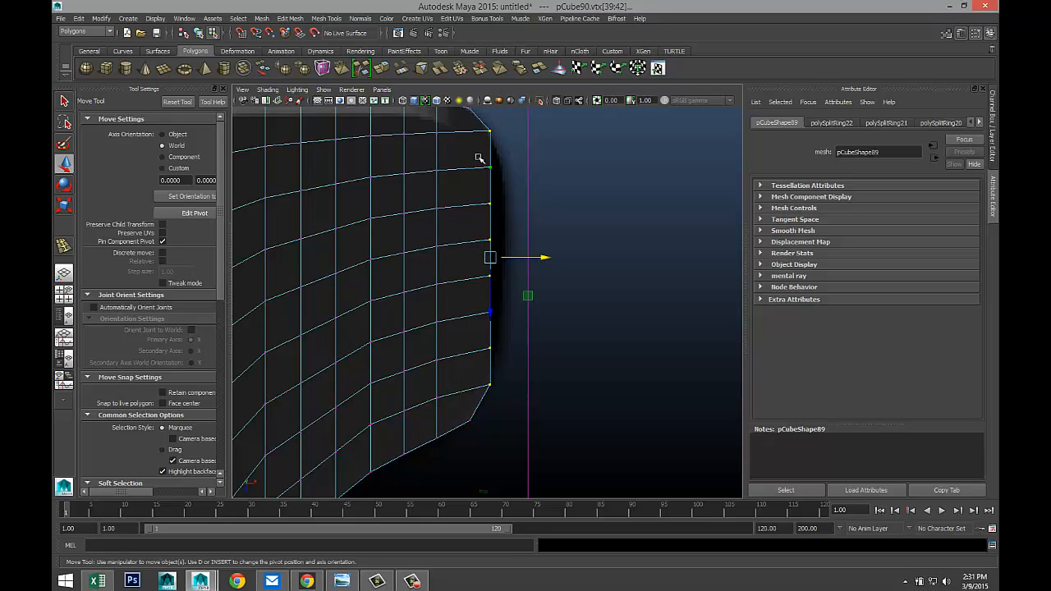
left_click_drag(476, 155, 529, 368)
left_click_drag(547, 259, 560, 259)
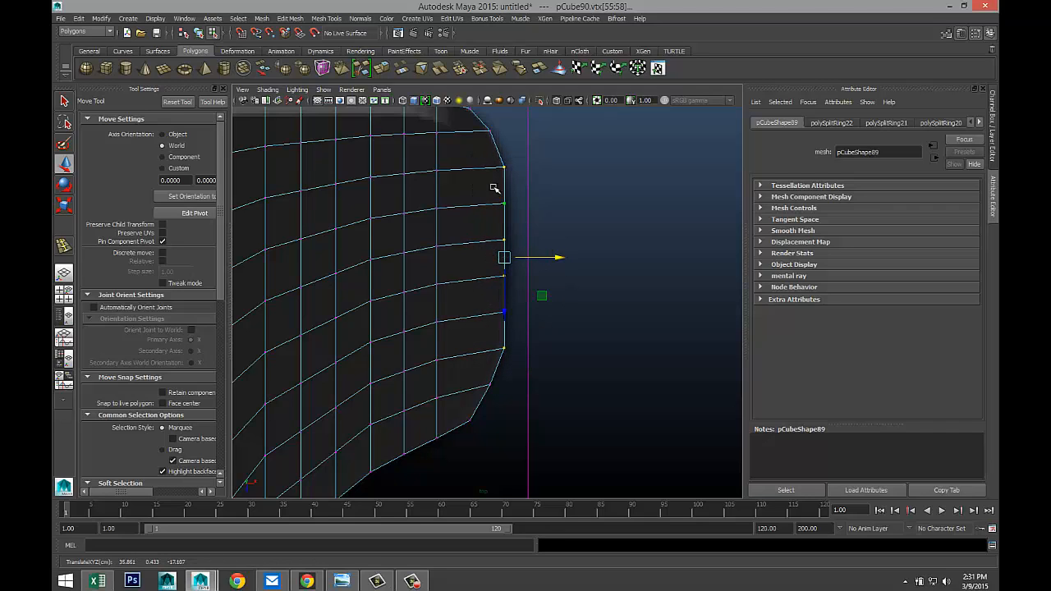
- Push the four middle far-end vertex rows outward along X to about 36.5–36.7, and move the curved-side corner to about X 32.247, Z -1.445
left_click_drag(493, 188, 560, 203)
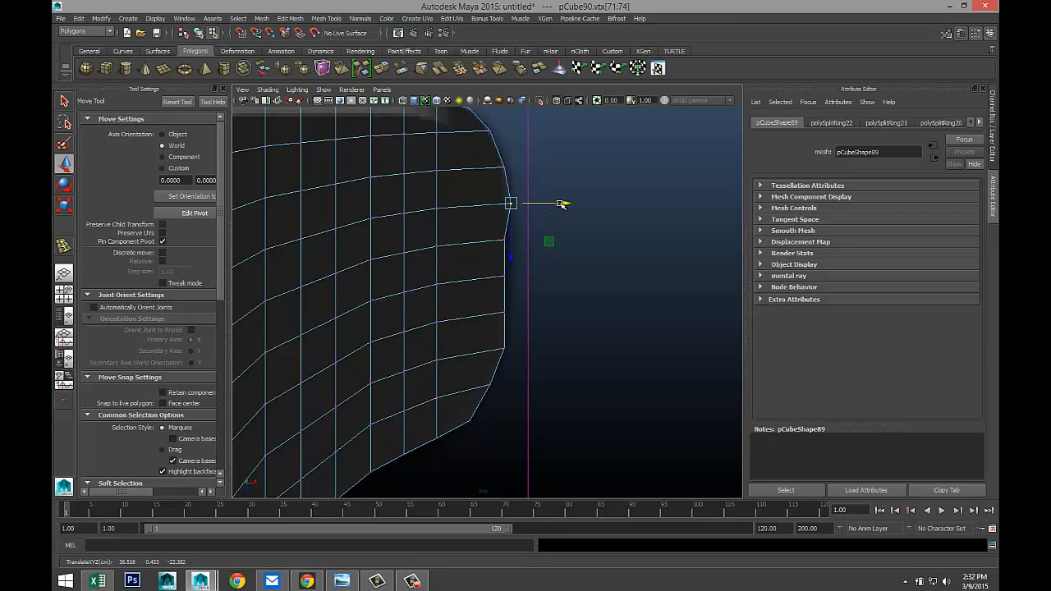
left_click_drag(492, 233, 565, 241)
left_click_drag(491, 268, 565, 279)
left_click_drag(499, 307, 565, 312)
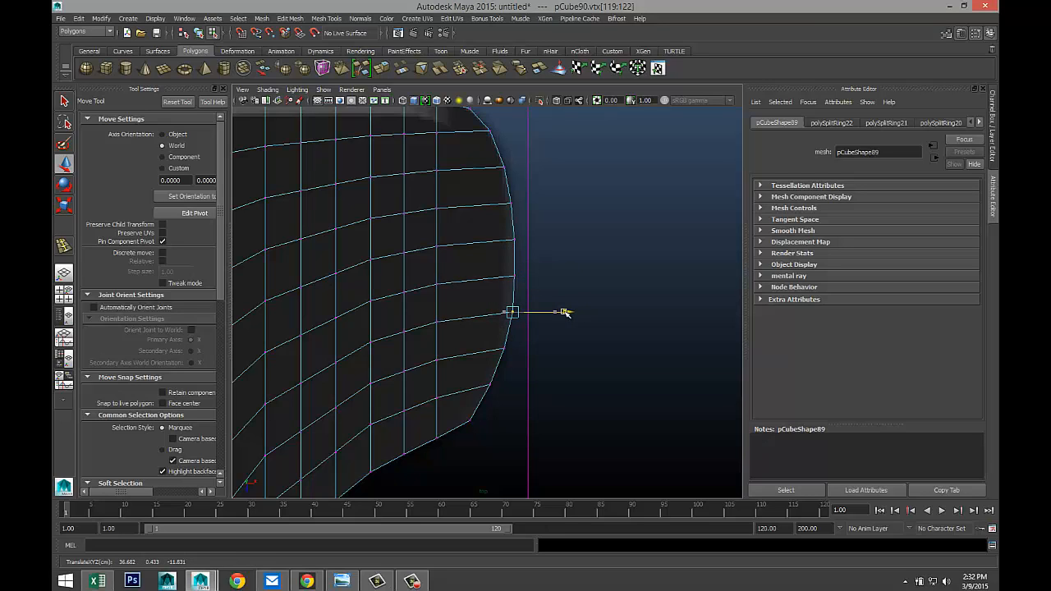
left_click(466, 419)
left_click(467, 421)
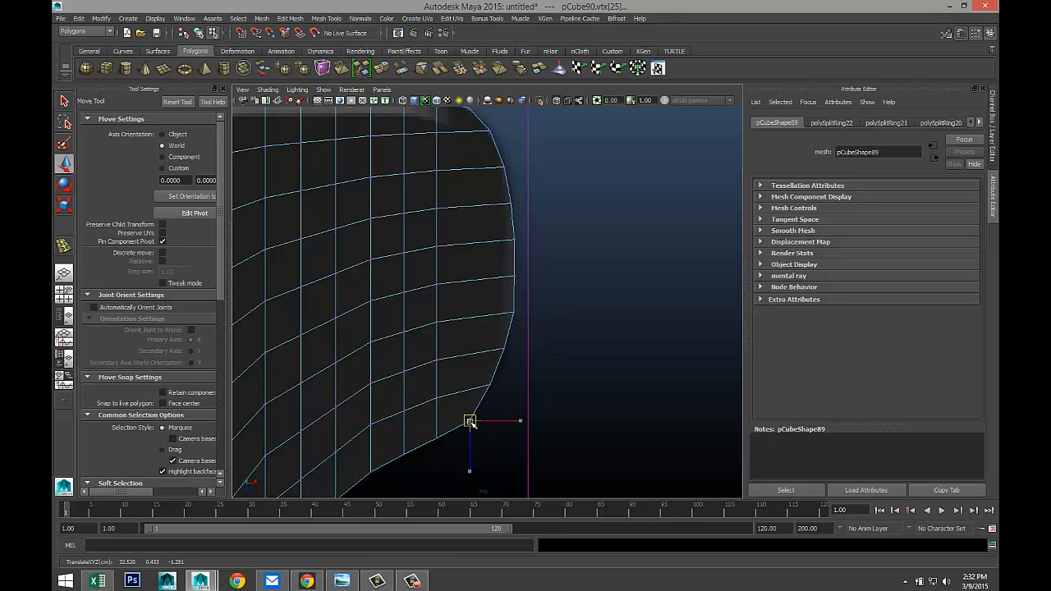
left_click_drag(467, 420, 467, 420)
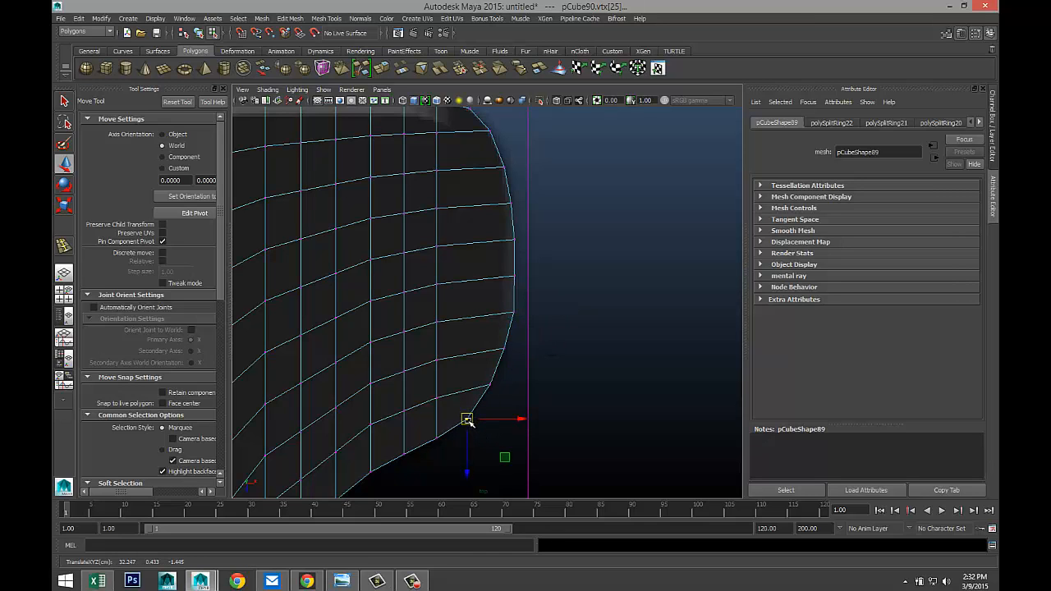
- Insert 2 edge loops around the side thickness of the piano body and scale them apart vertically toward its upper and lower edges
left_click(63, 293)
key("space")
scroll(488, 304, "down", 4)
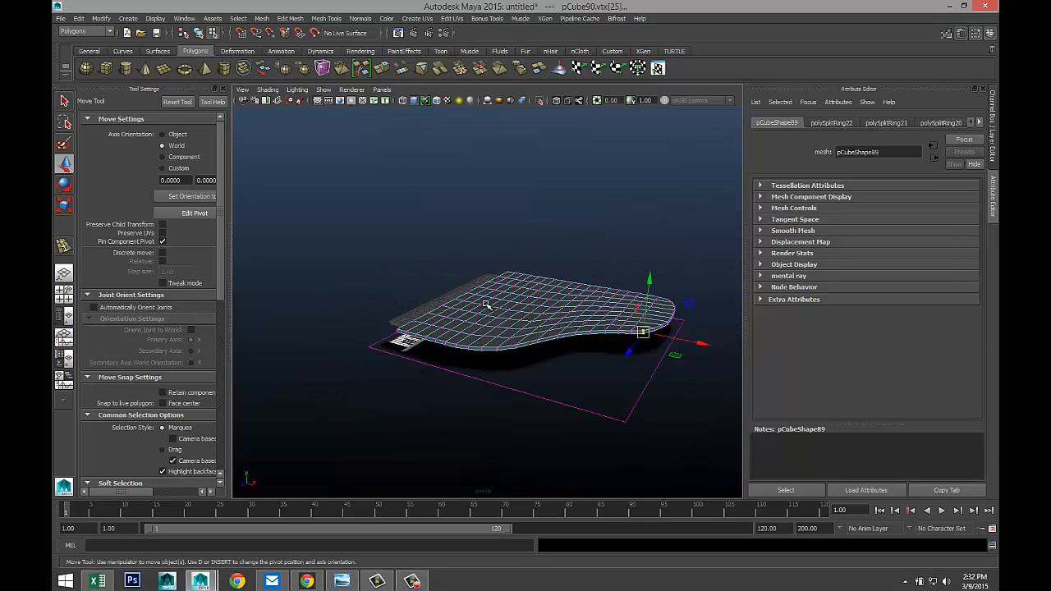
scroll(454, 333, "up", 3)
left_click_drag(422, 344, 403, 324, "alt")
middle_click_drag(403, 324, 408, 312, "alt")
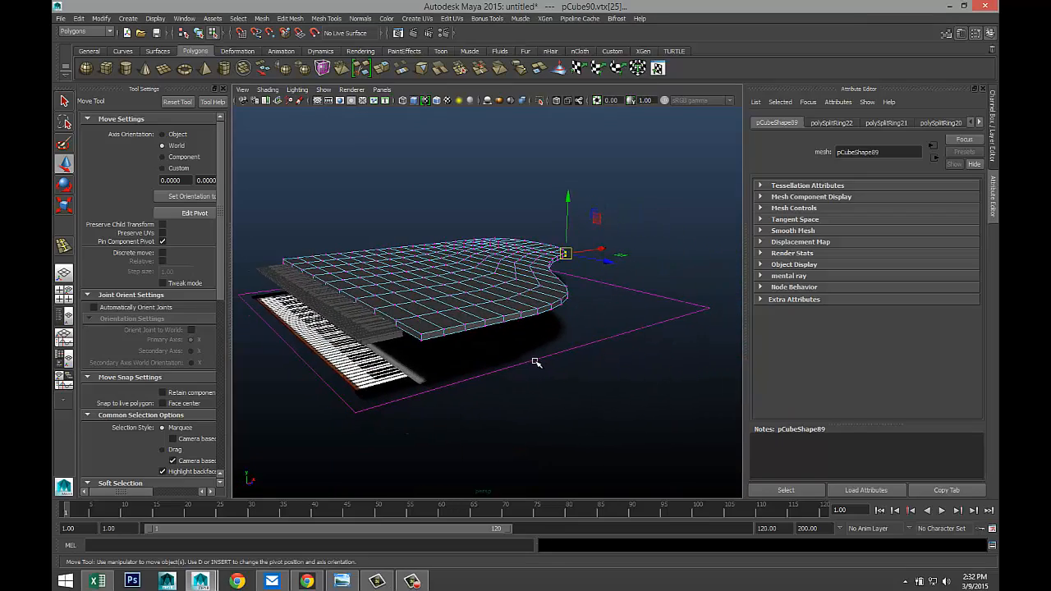
scroll(534, 364, "up", 4)
left_click_drag(535, 379, 528, 356, "alt")
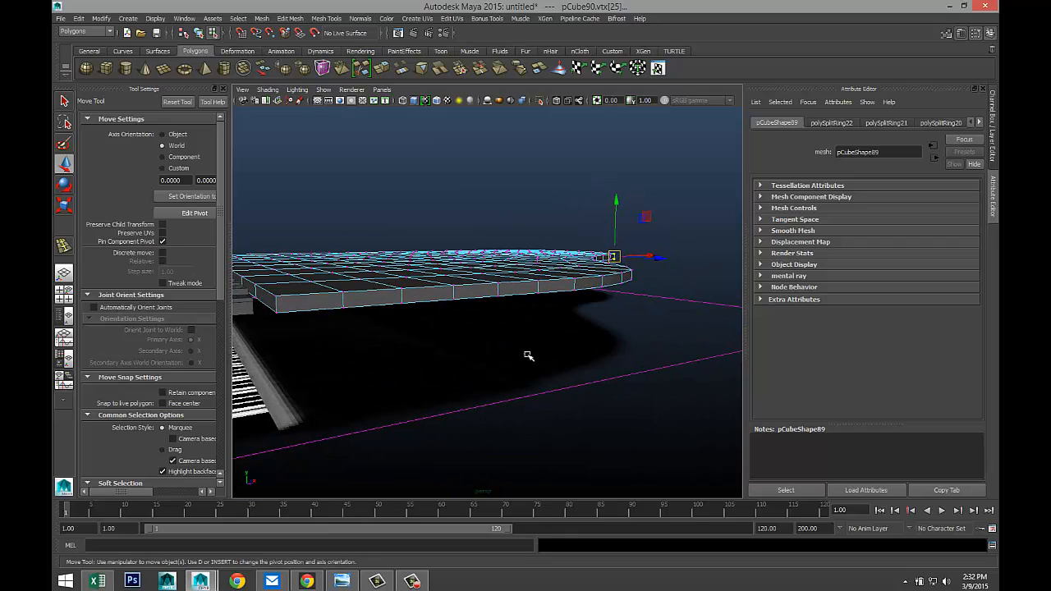
left_click(326, 20)
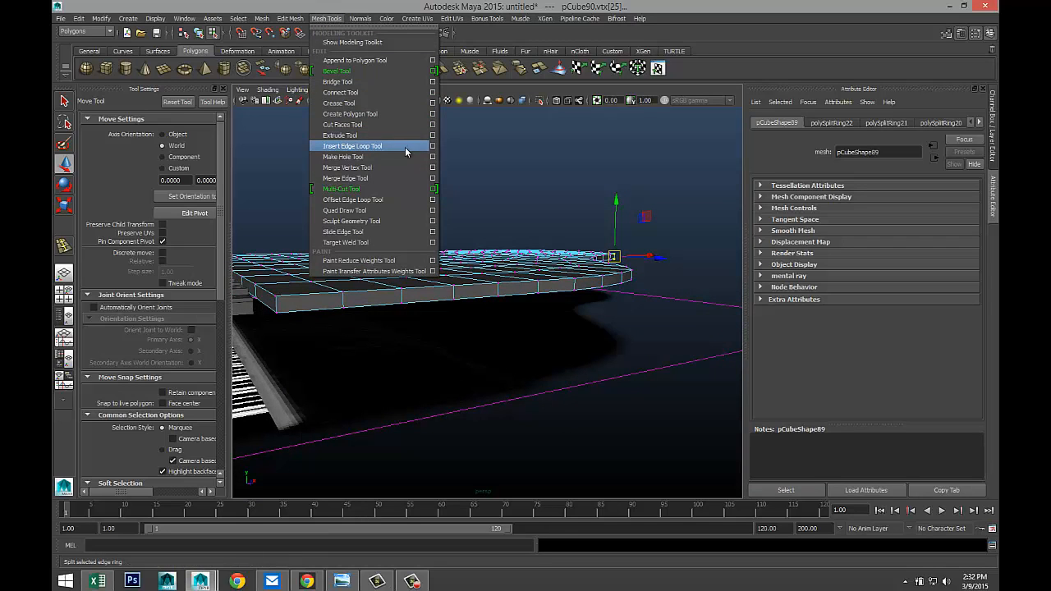
left_click(432, 148)
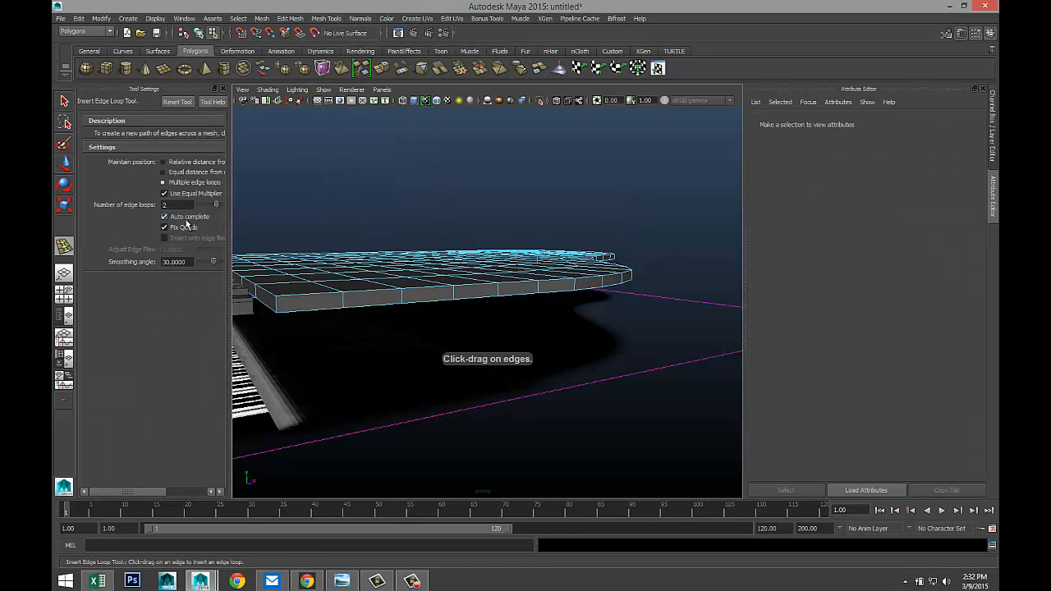
left_click(279, 309)
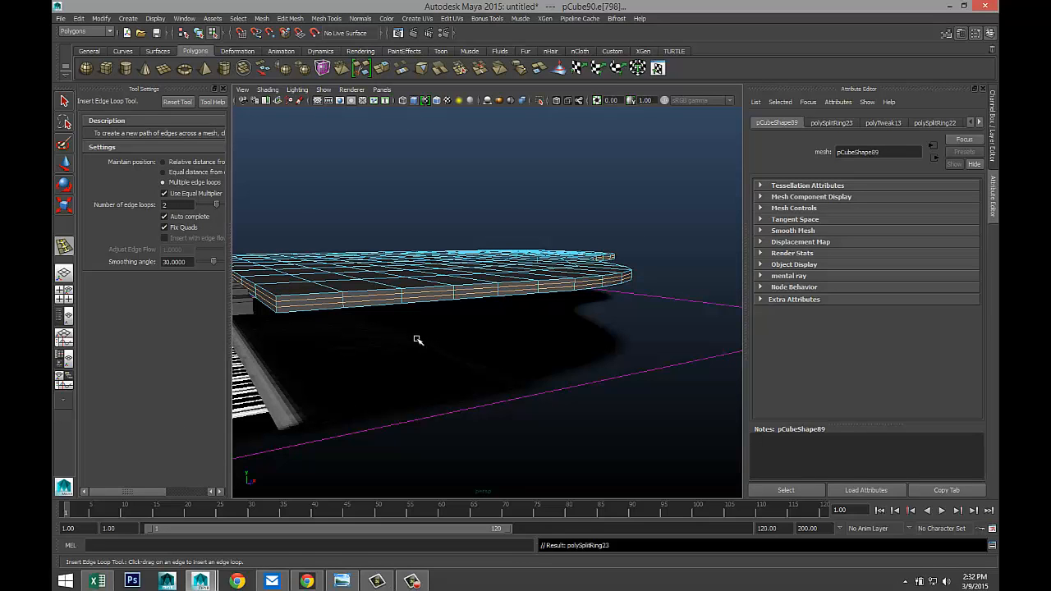
key("r")
left_click_drag(481, 210, 463, 142)
- Return the piano body to object mode, turn on its smooth mesh preview, and check the rounded shape in perspective
right_click_drag(370, 285, 403, 268)
left_click(401, 278)
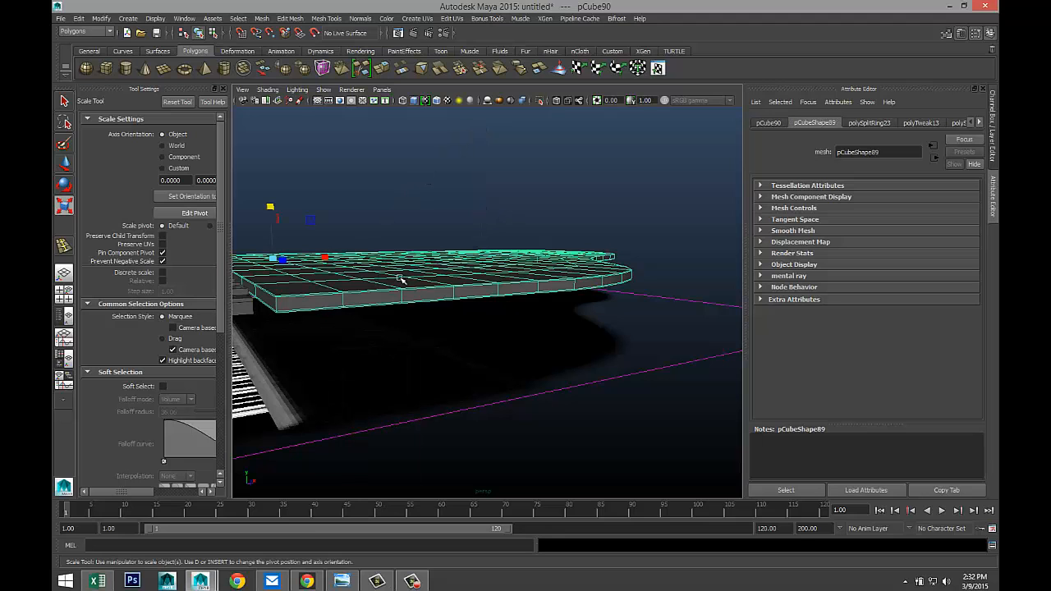
key("3")
left_click(498, 328)
left_click_drag(499, 322, 573, 336, "alt")
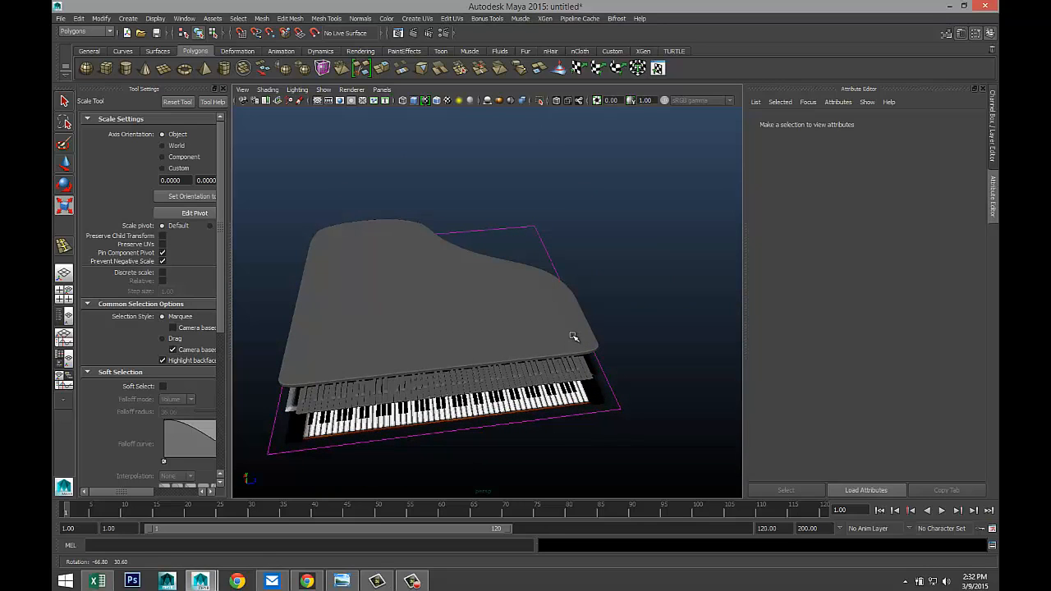
left_click(469, 318)
scroll(484, 365, "up", 2)
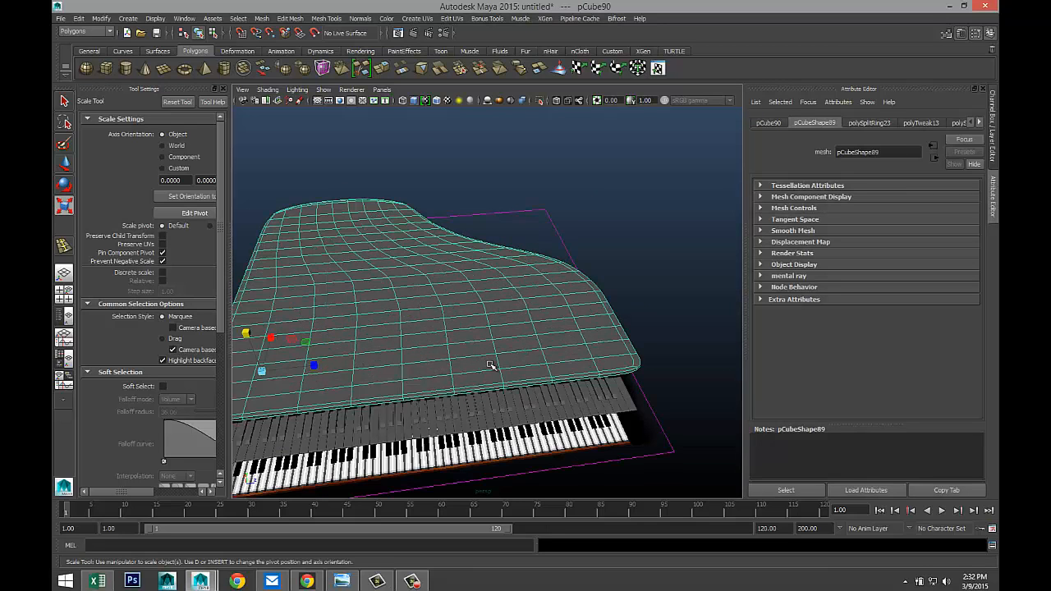
- Duplicate the piano body, raise the copy above the original, and move it well away from the piano along Z to about -147.765
key("ctrl+d")
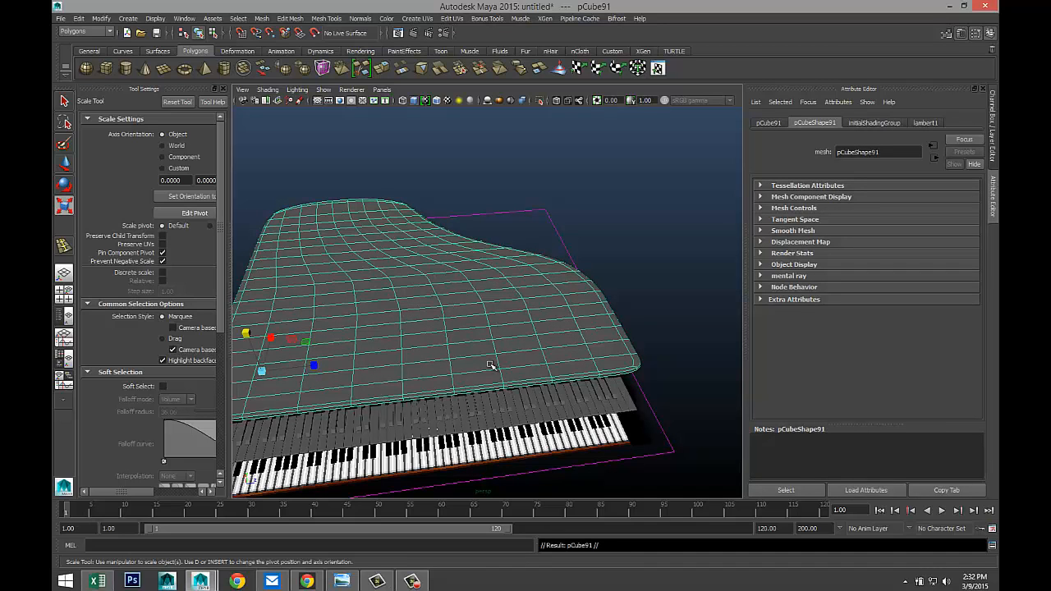
key("w")
left_click_drag(242, 328, 248, 279)
scroll(422, 335, "down", 5)
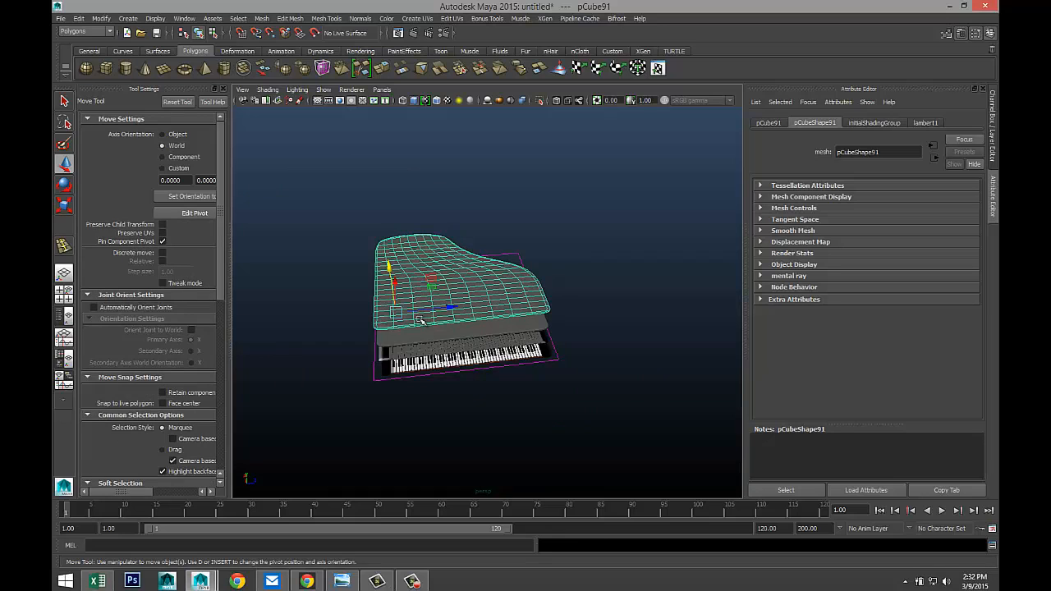
left_click_drag(421, 320, 332, 302, "alt")
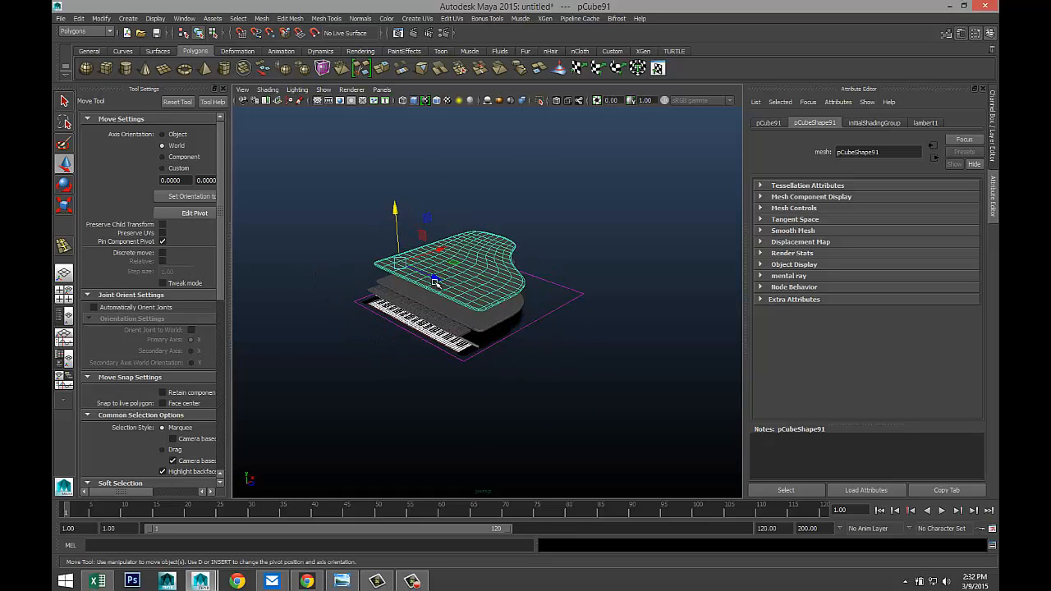
left_click_drag(436, 282, 298, 210)
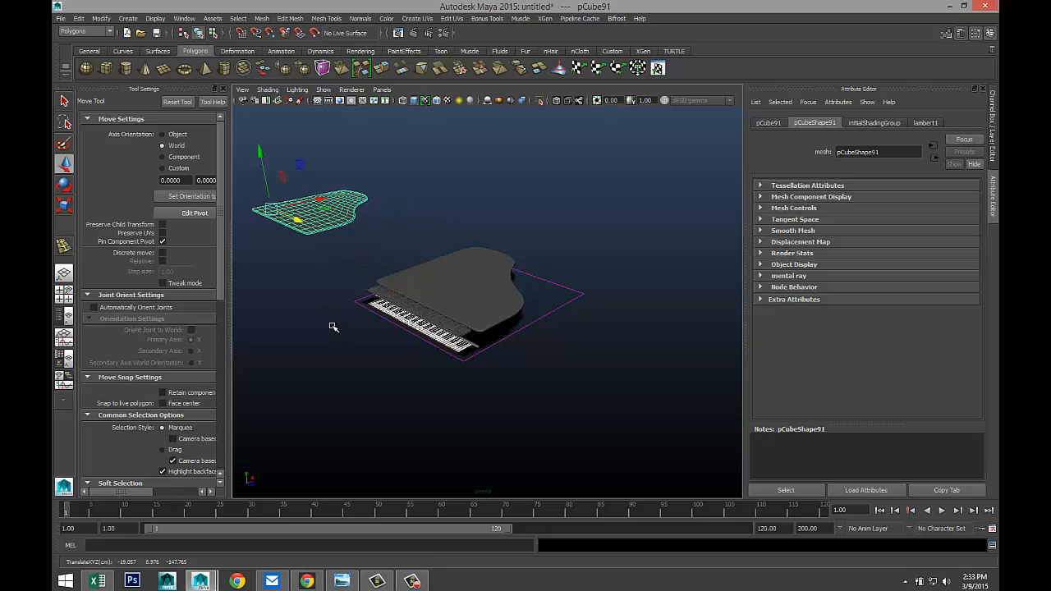
- Select the original piano body and examine its outline and far end up close, comparing the unsmoothed mesh with the smooth preview
left_click_drag(332, 327, 469, 336, "alt")
scroll(434, 379, "up", 3)
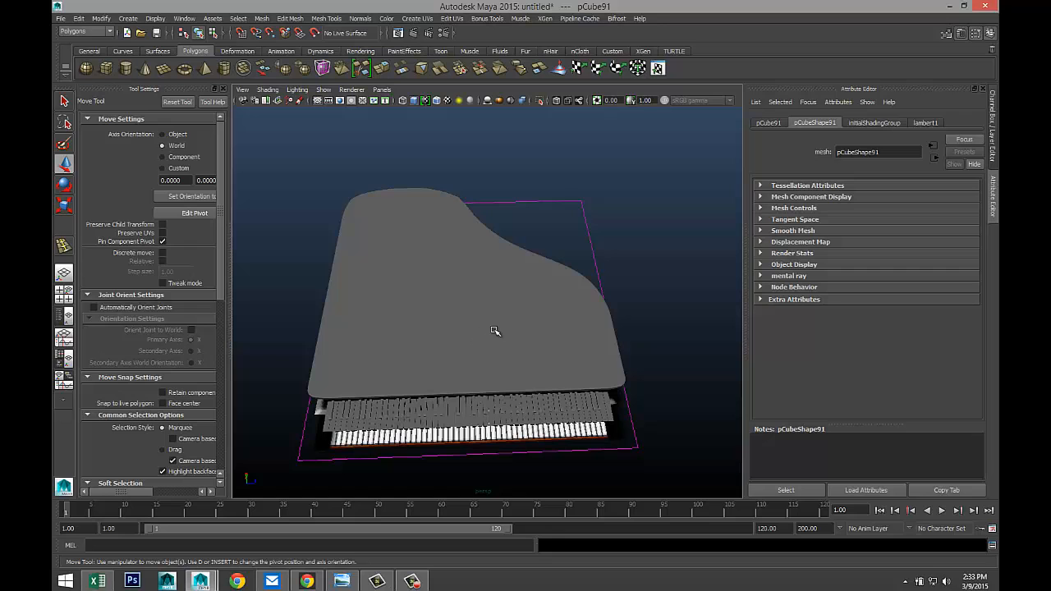
left_click(495, 330)
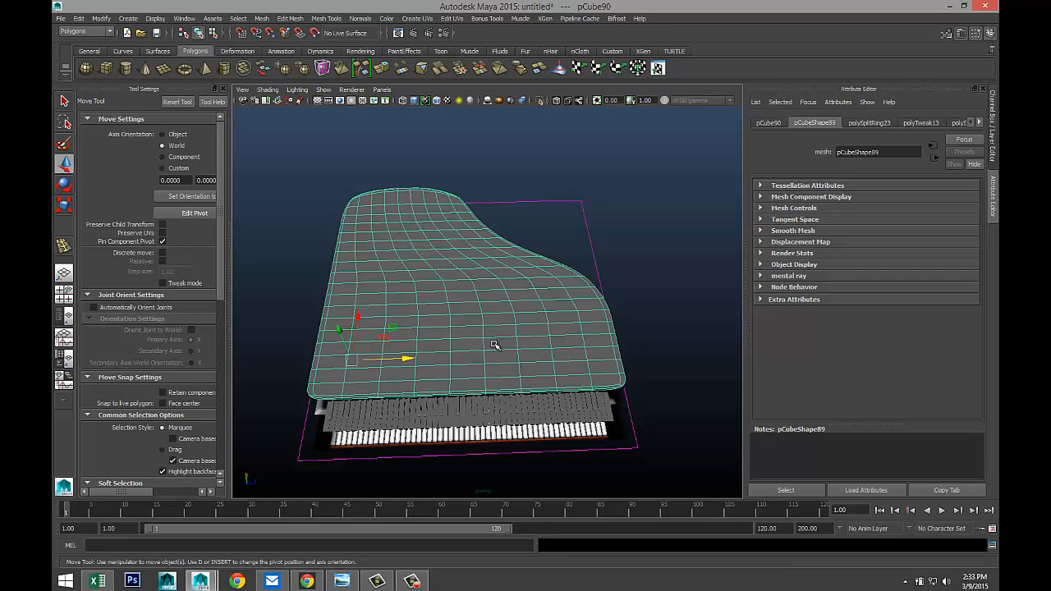
scroll(494, 345, "up", 3)
middle_click_drag(468, 304, 495, 391, "alt")
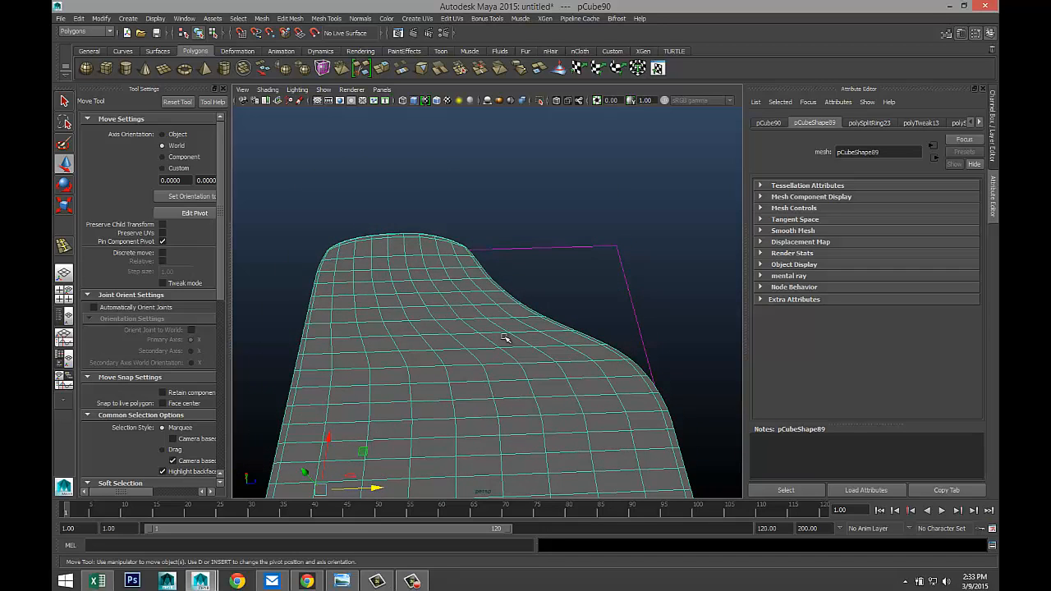
left_click_drag(505, 337, 509, 347, "alt")
middle_click_drag(511, 281, 516, 347, "alt")
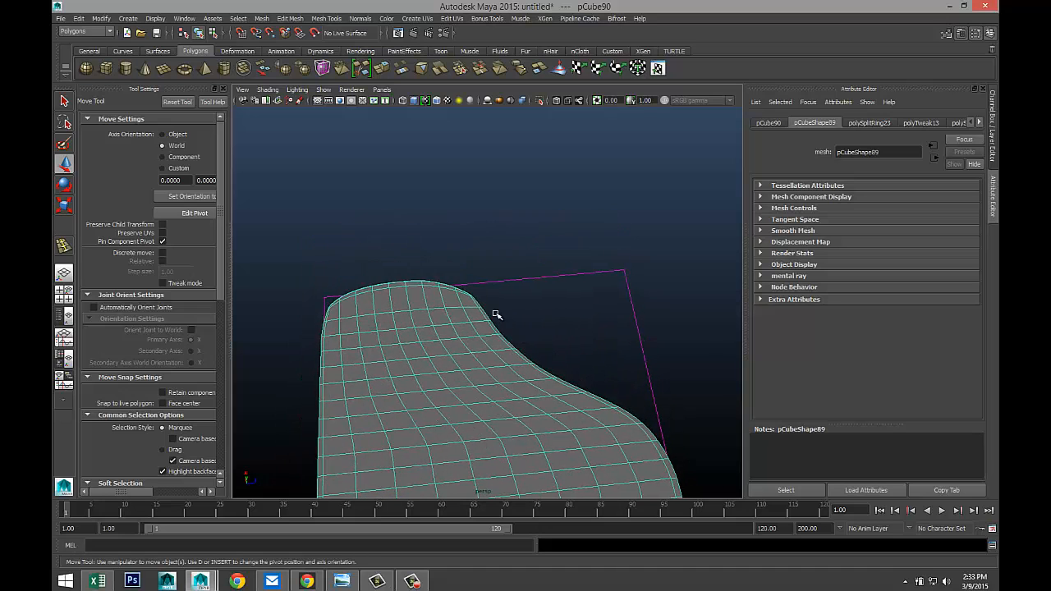
scroll(495, 312, "up", 4)
middle_click_drag(451, 294, 490, 223, "alt")
scroll(508, 333, "down", 5)
scroll(493, 348, "up", 5)
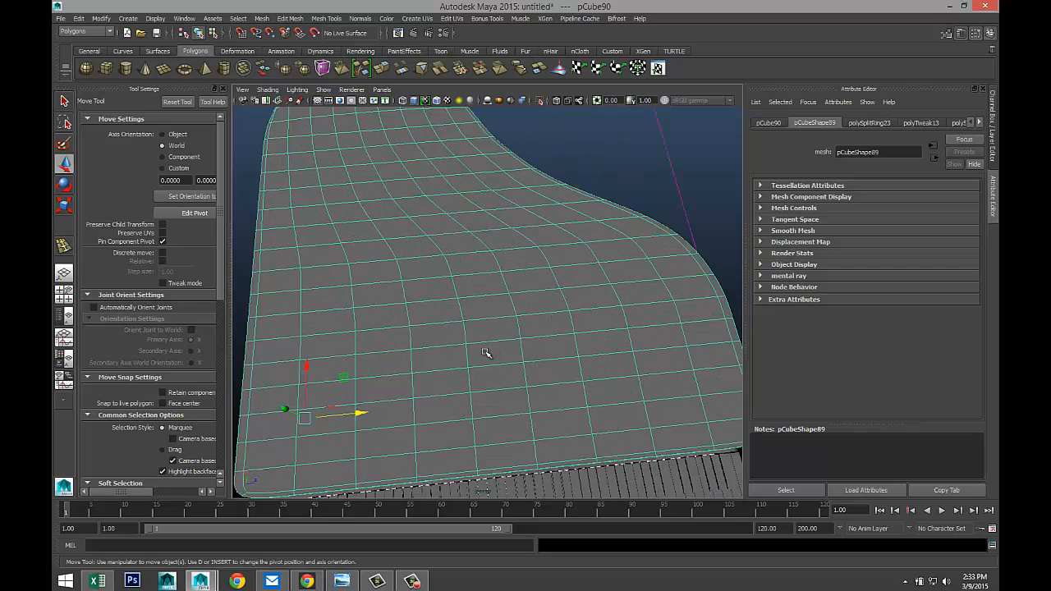
key("1")
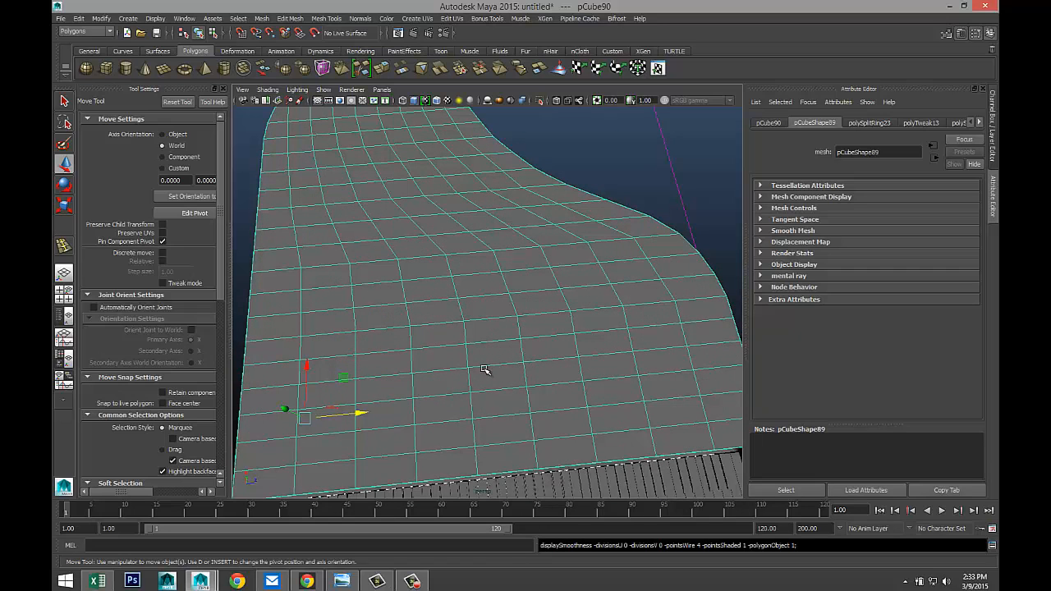
key("3")
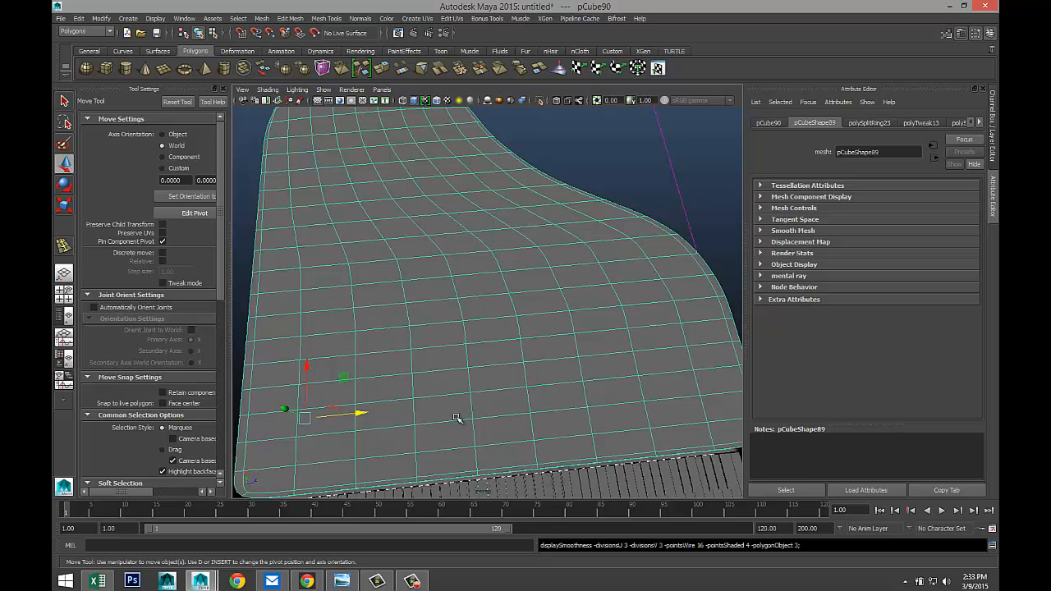
- Select the narrow band of faces around the outer rim of the piano body, including the faces along the rounded far end
right_click_drag(432, 479, 425, 343)
left_click(436, 479)
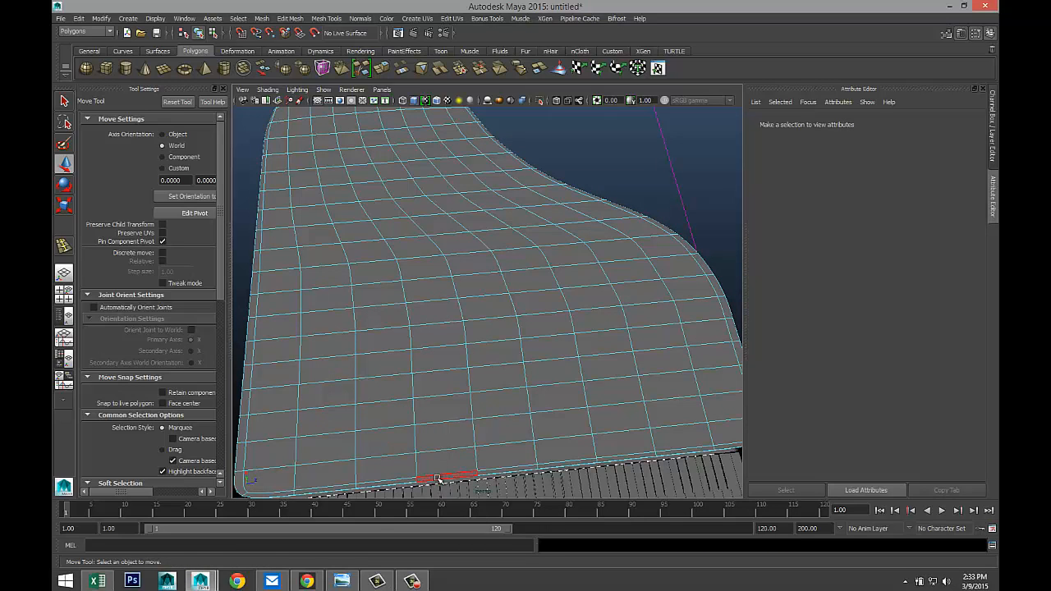
left_click(392, 483)
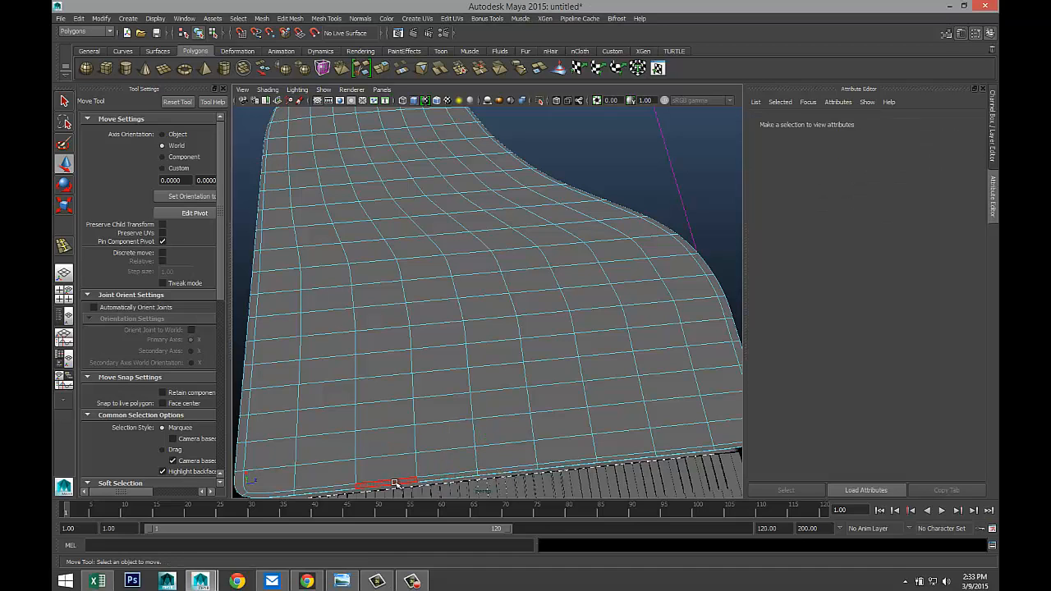
left_click(444, 476)
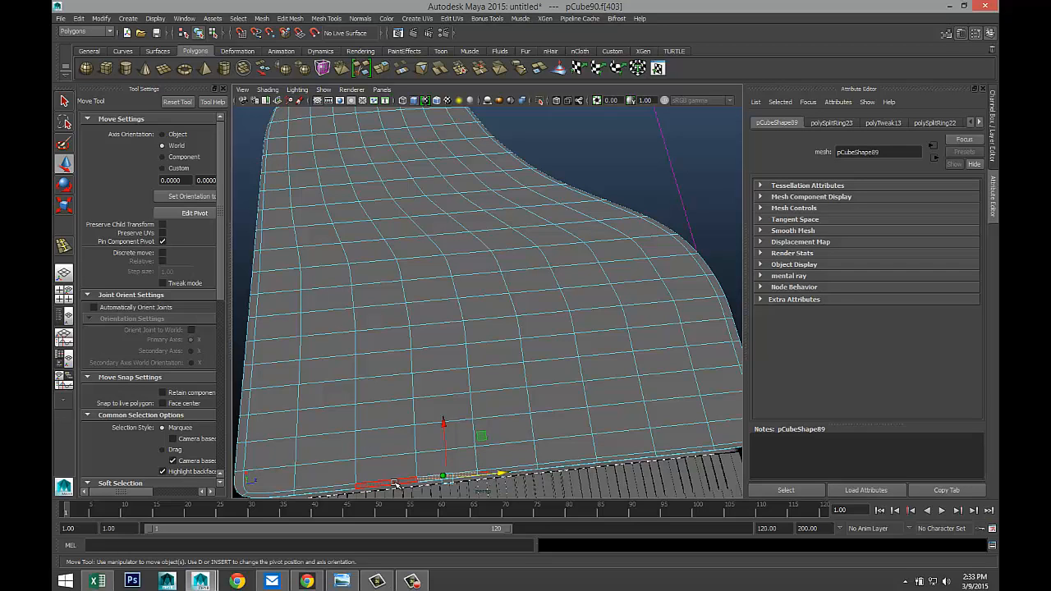
double_click(395, 485, "shift")
left_click_drag(509, 379, 397, 366, "alt")
middle_click_drag(396, 367, 544, 385, "alt")
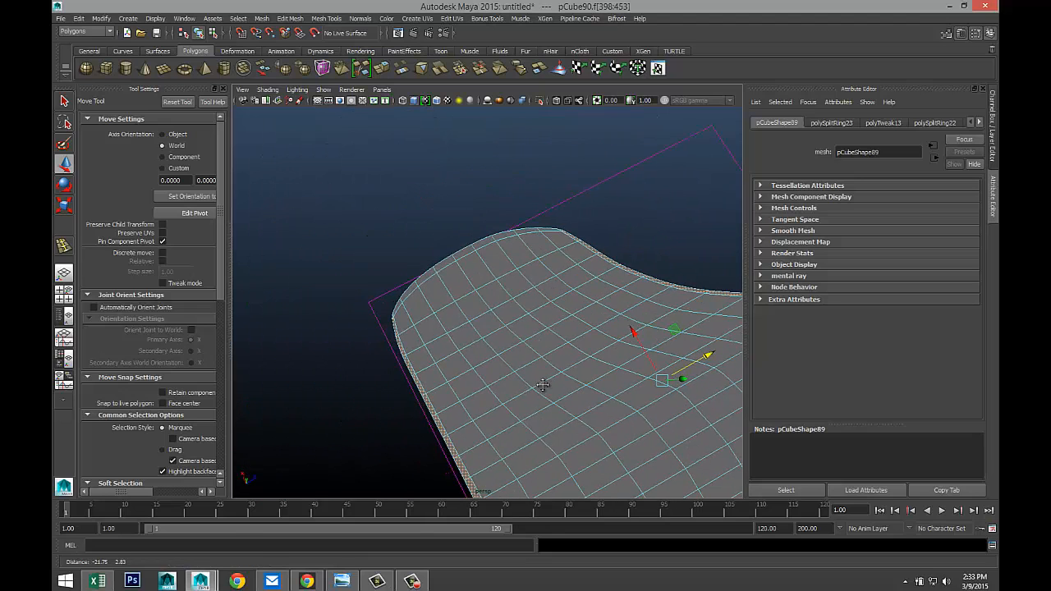
scroll(505, 331, "up", 4)
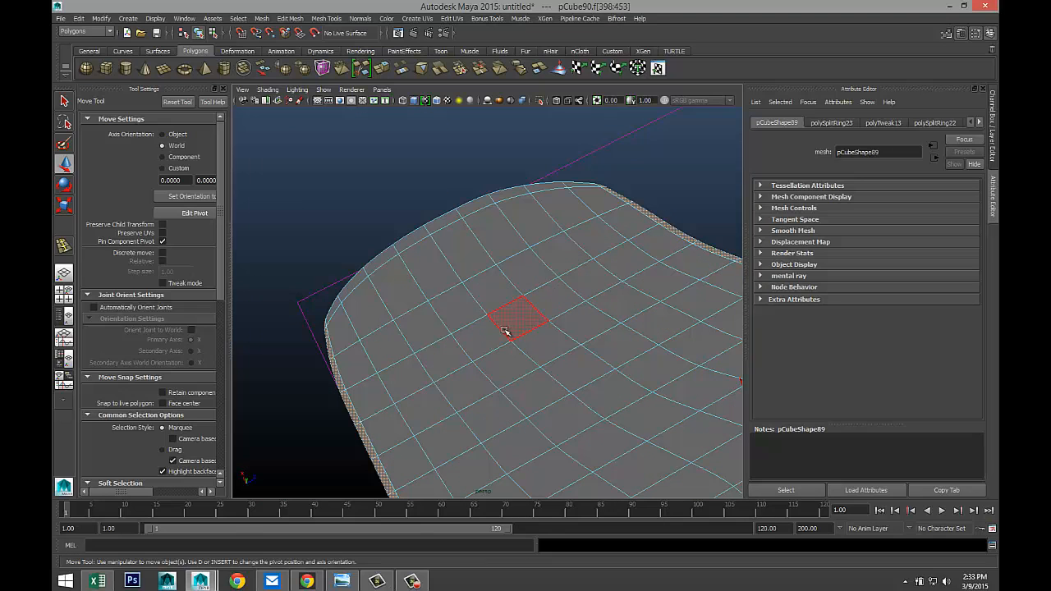
left_click(330, 311, "shift")
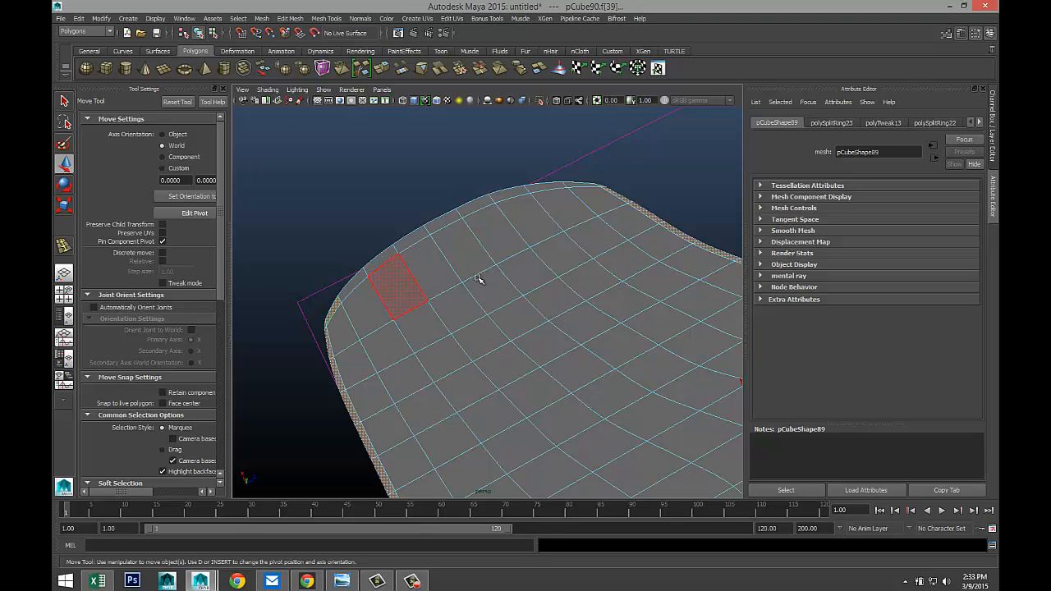
left_click(575, 184, "shift")
scroll(531, 292, "down", 3)
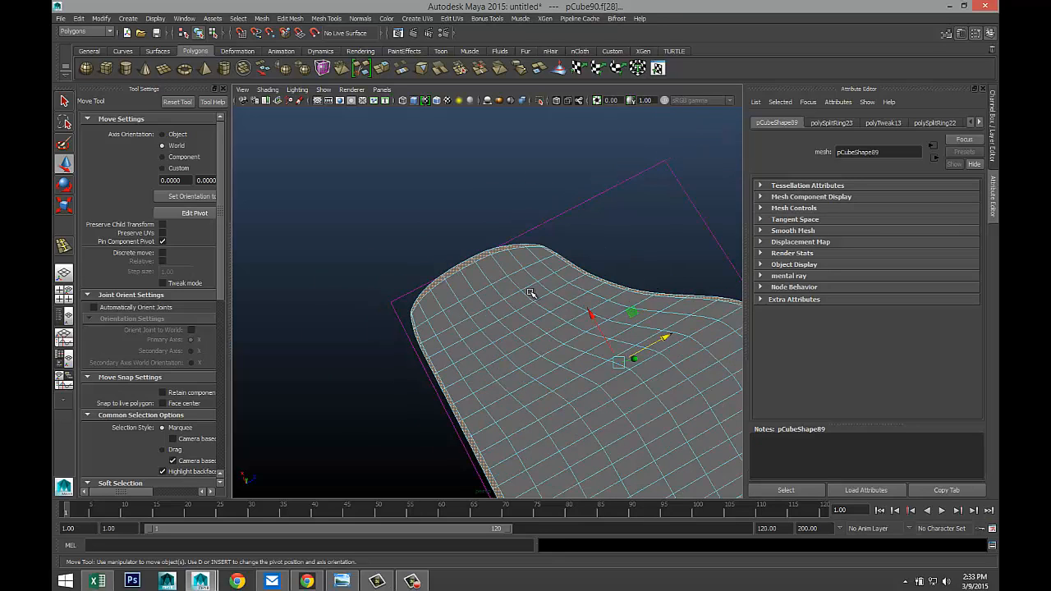
- Extrude the selected rim faces and raise them along Y to about 7.197 to try forming the piano's side walls
scroll(529, 300, "down", 3)
left_click_drag(529, 303, 469, 281, "alt")
middle_click_drag(469, 281, 362, 240, "alt")
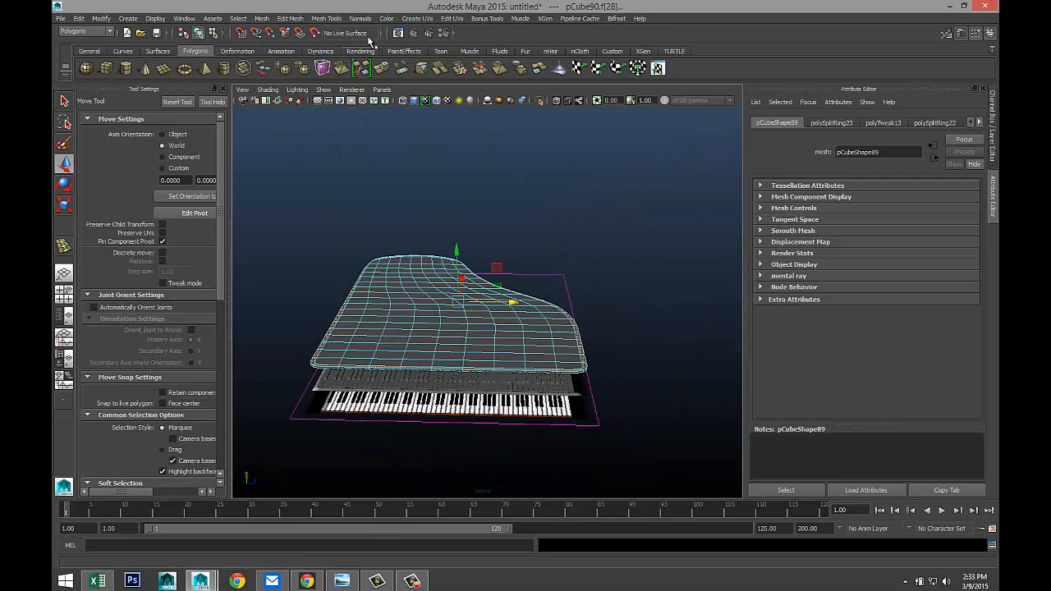
left_click(266, 21)
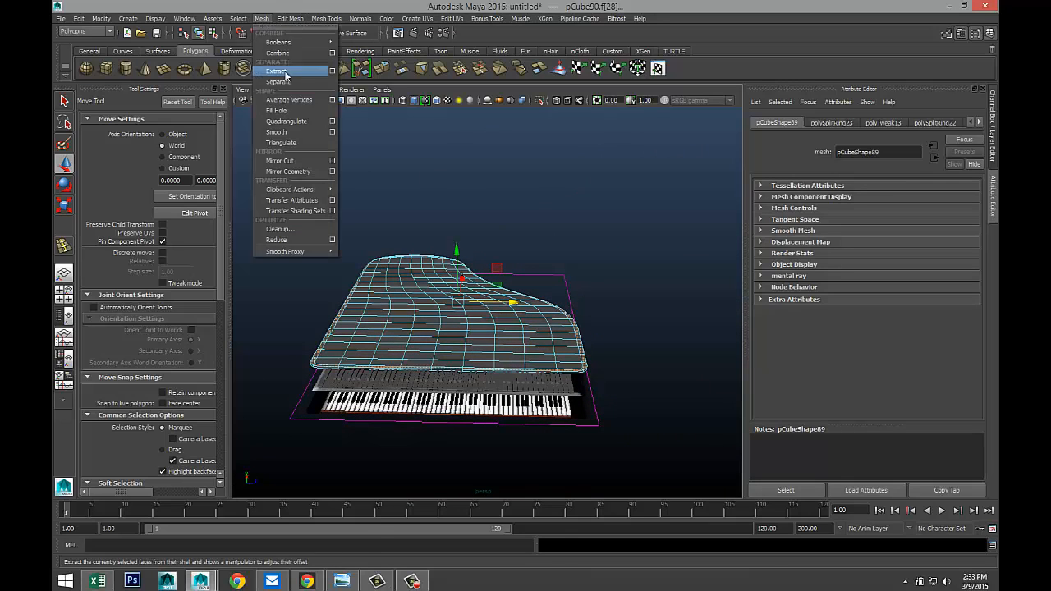
mouse_move(294, 19)
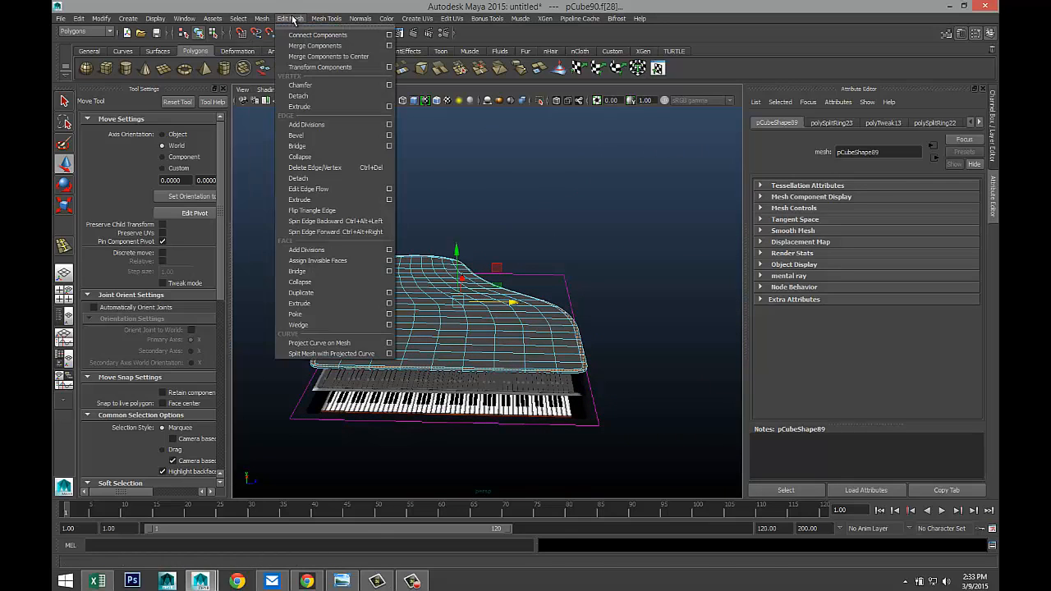
left_click(325, 304)
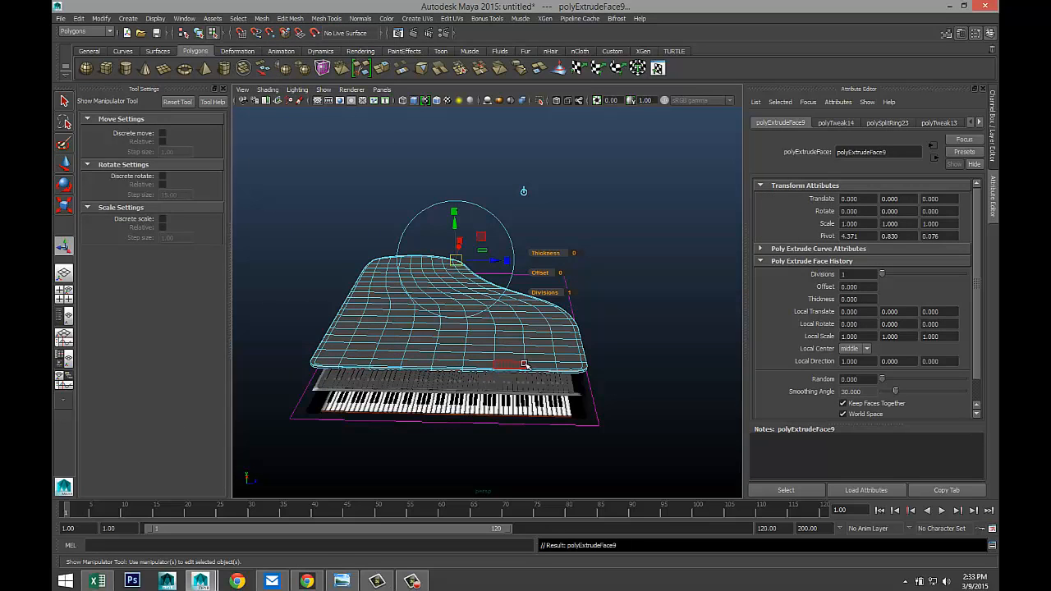
key("w")
left_click_drag(457, 248, 458, 229)
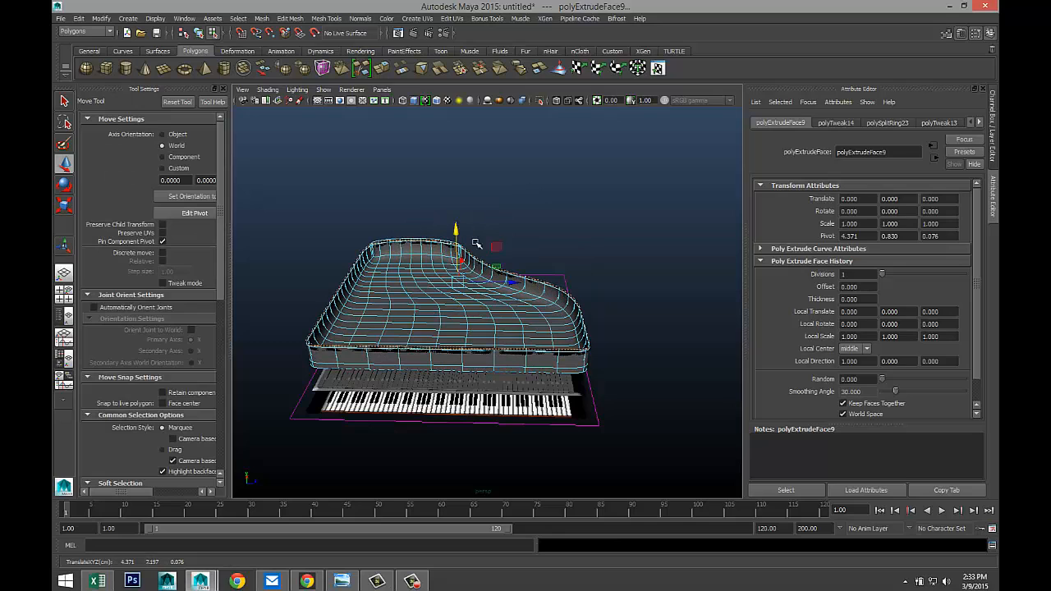
- Deselect the faces, inspect the raised walls from several angles, and turn off the body's smooth mesh preview
left_click(596, 241)
scroll(584, 380, "up", 5)
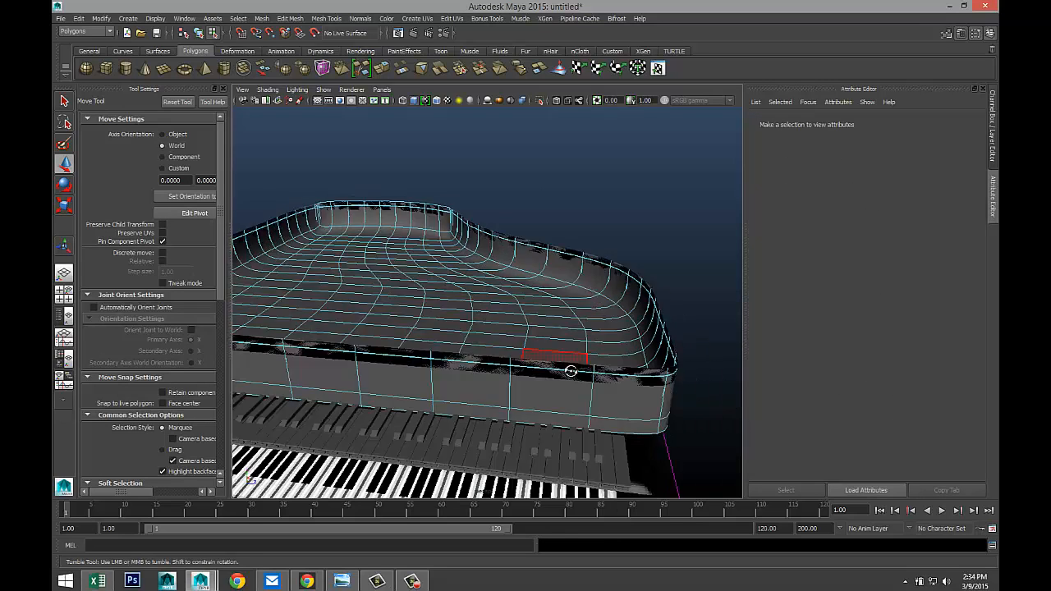
left_click_drag(571, 371, 542, 372, "alt")
scroll(507, 364, "down", 5)
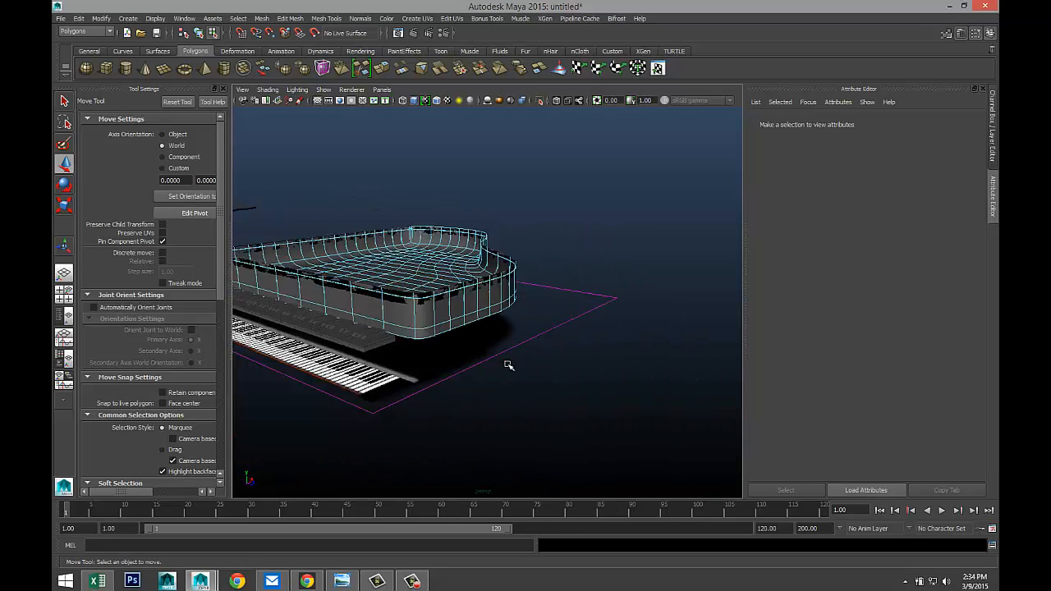
left_click_drag(471, 359, 517, 375, "alt")
scroll(518, 375, "up", 5)
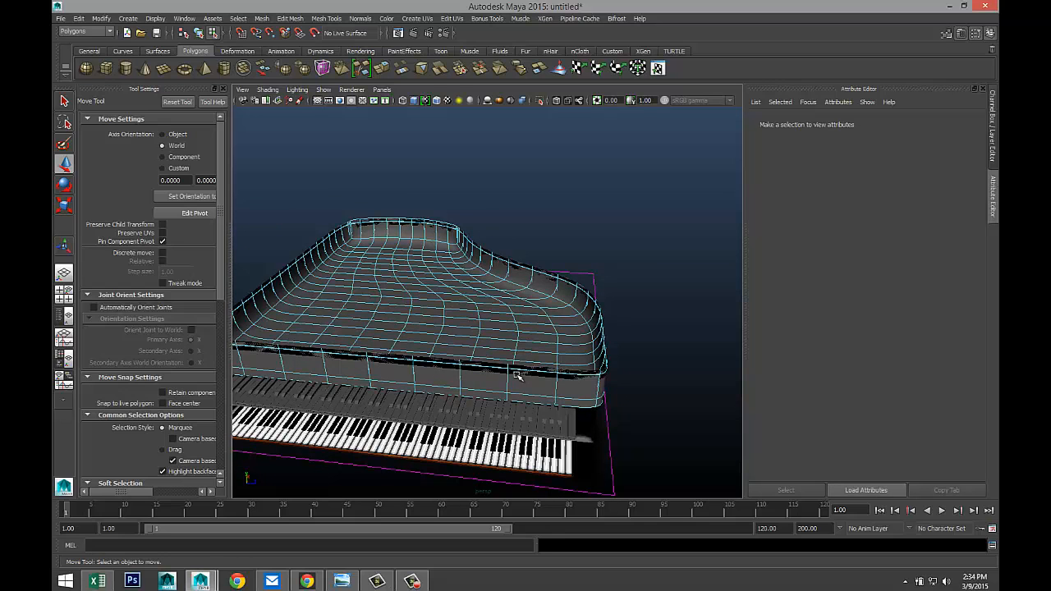
key("1")
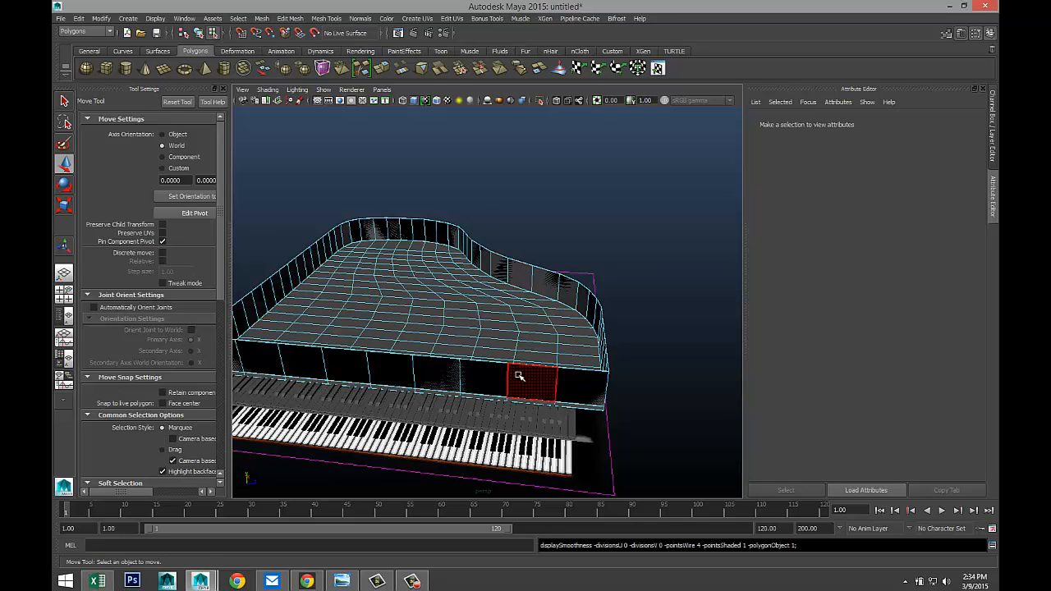
- Undo the upward move of the extruded rim faces and check the flat body above the keyboard
key("ctrl+z")
scroll(519, 376, "down", 6)
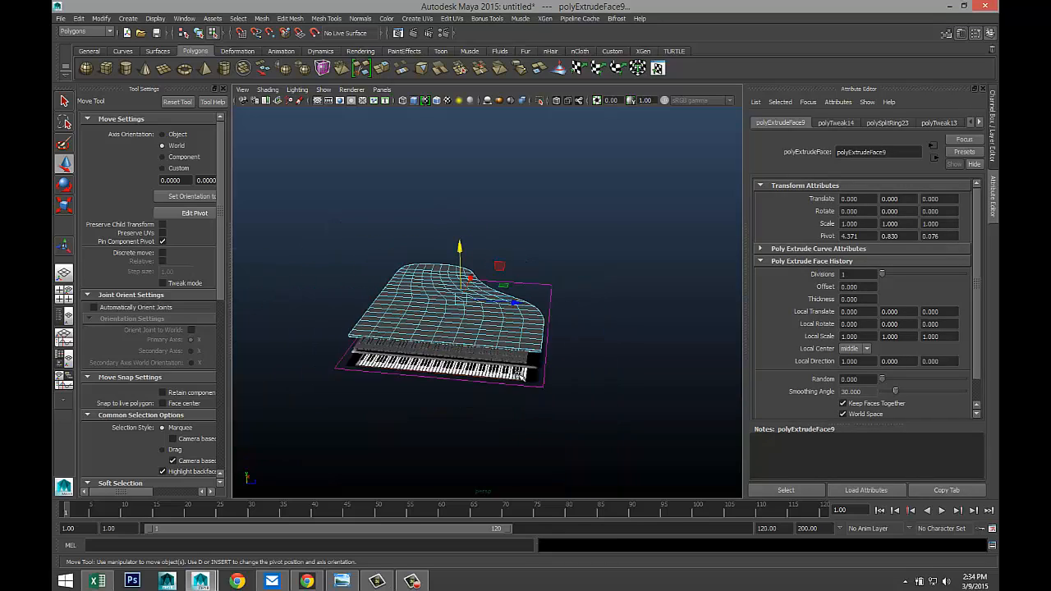
scroll(518, 376, "up", 6)
left_click_drag(508, 376, 529, 293, "alt")
middle_click_drag(529, 294, 529, 288, "alt")
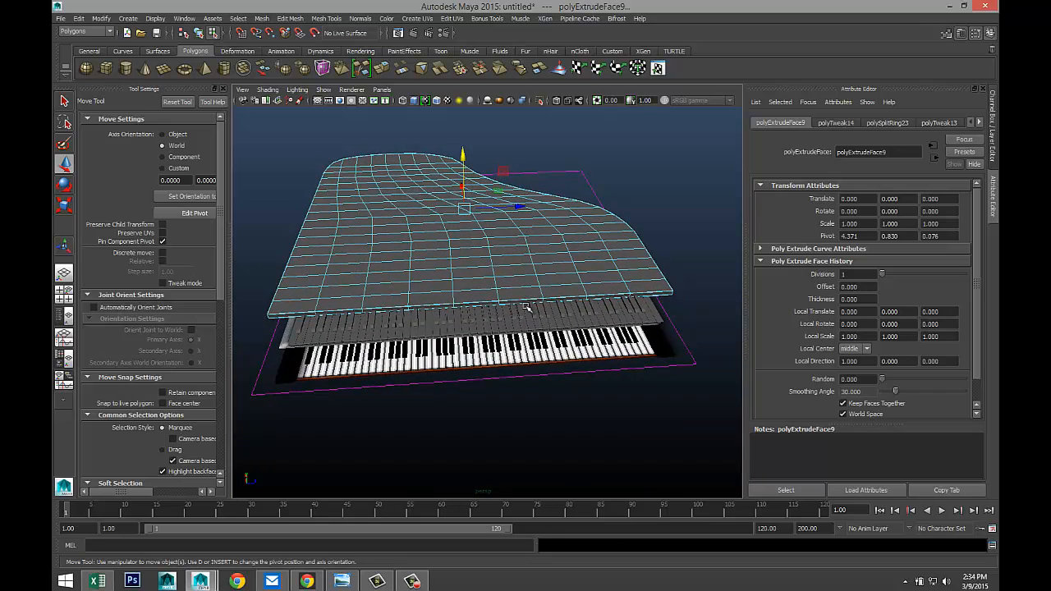
scroll(528, 307, "down", 5)
left_click_drag(519, 318, 504, 324, "alt")
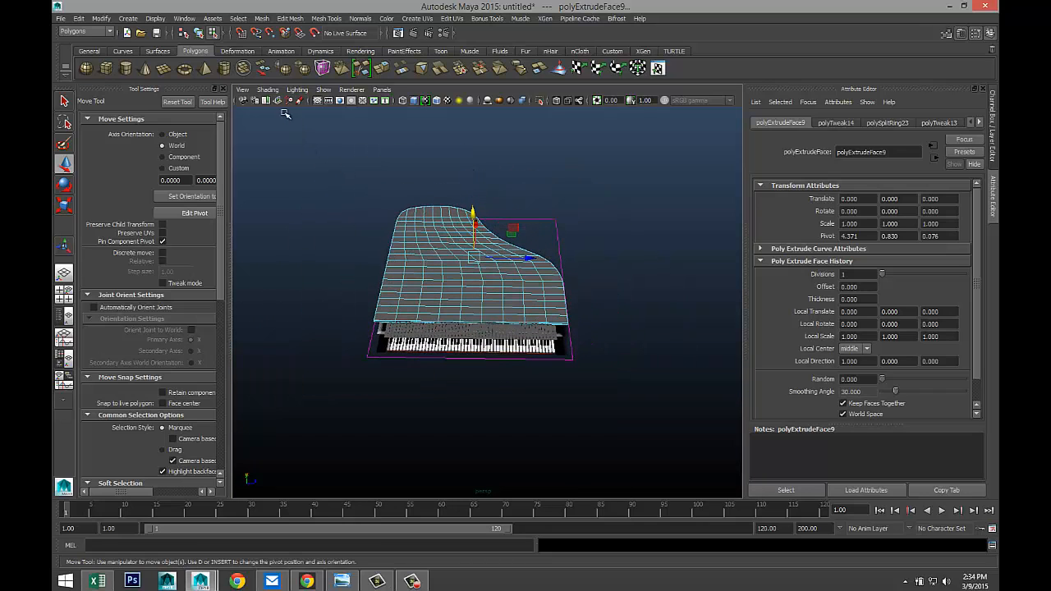
- Create a long, thin polygon cube and move it along X to about -3.372, placing it along the body's straight side
left_click(105, 69)
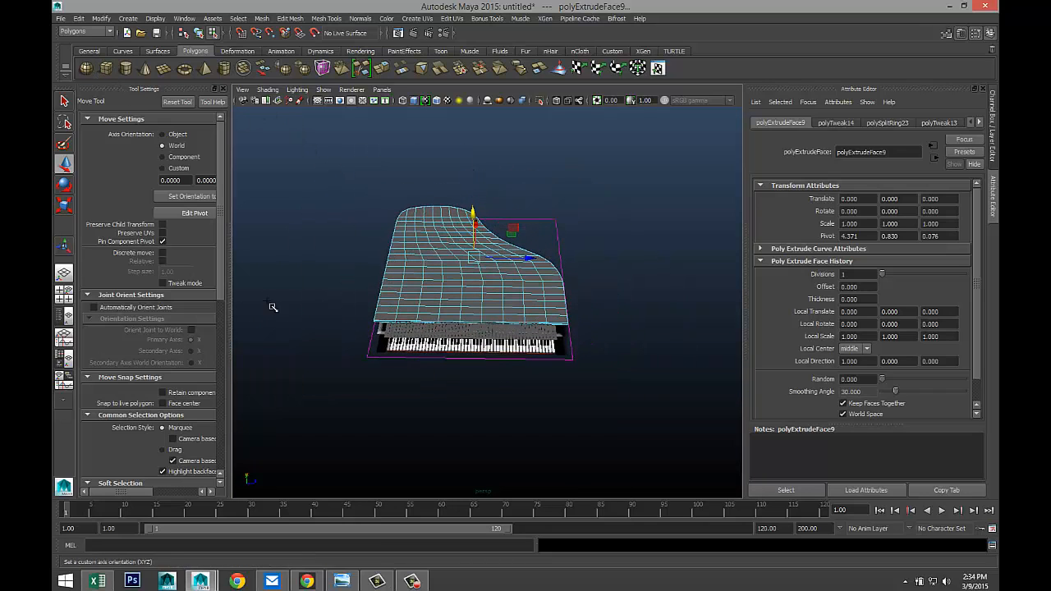
left_click_drag(344, 421, 421, 367)
key("w")
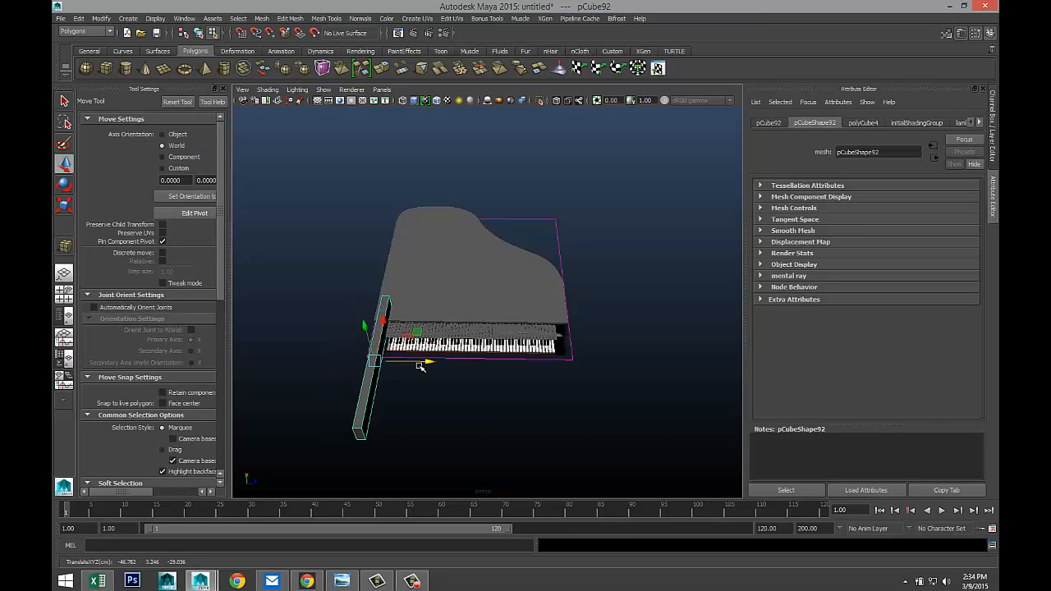
left_click_drag(383, 326, 328, 274)
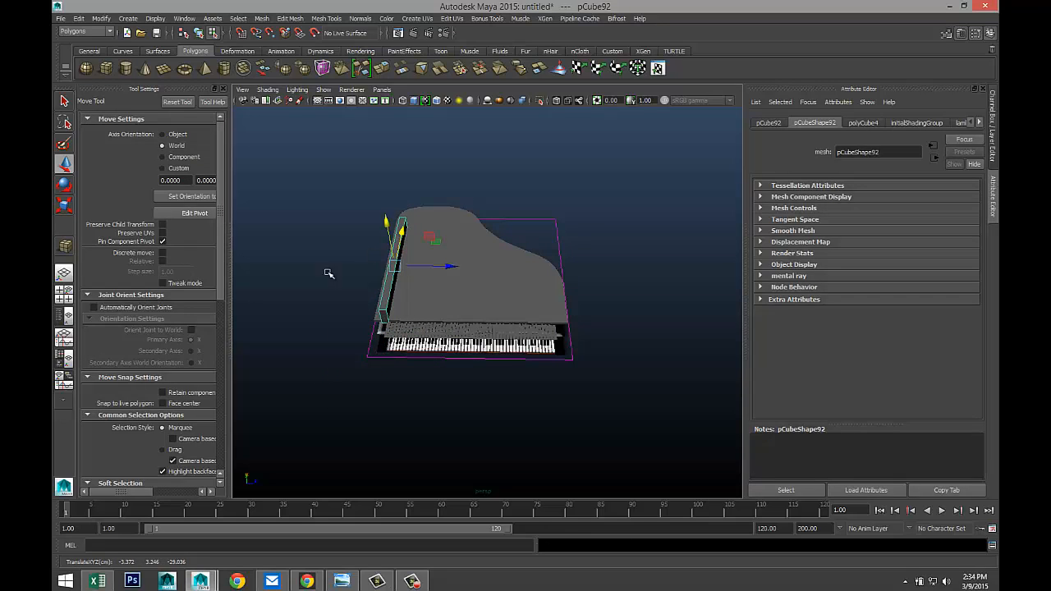
- Frame the new cube along the body's straight side in the top view and show the scene in wireframe
left_click(66, 296)
key("space")
key("f")
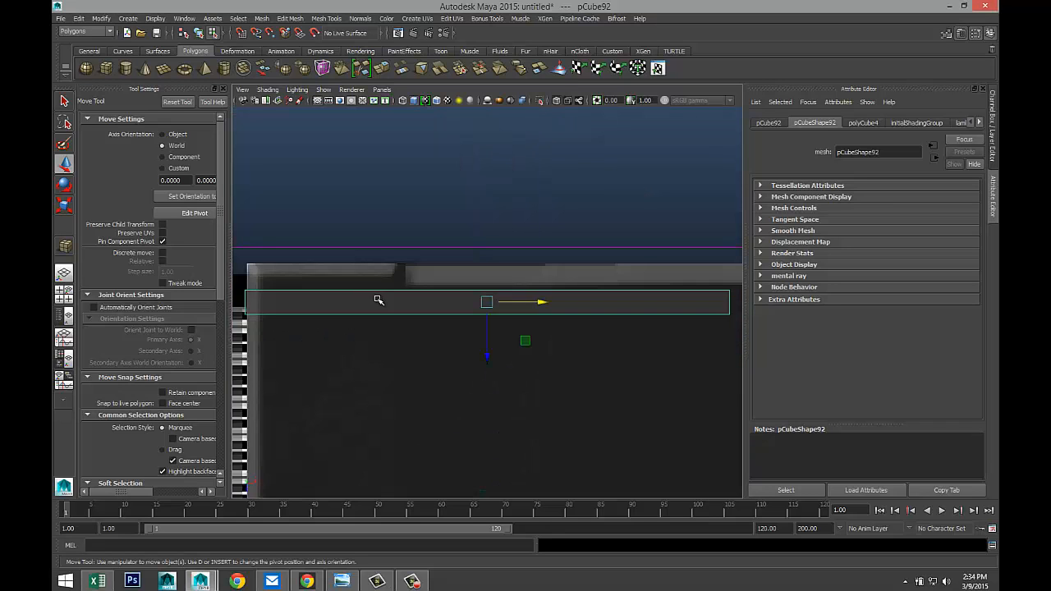
scroll(421, 358, "down", 5)
scroll(423, 366, "up", 3)
scroll(424, 368, "up", 2)
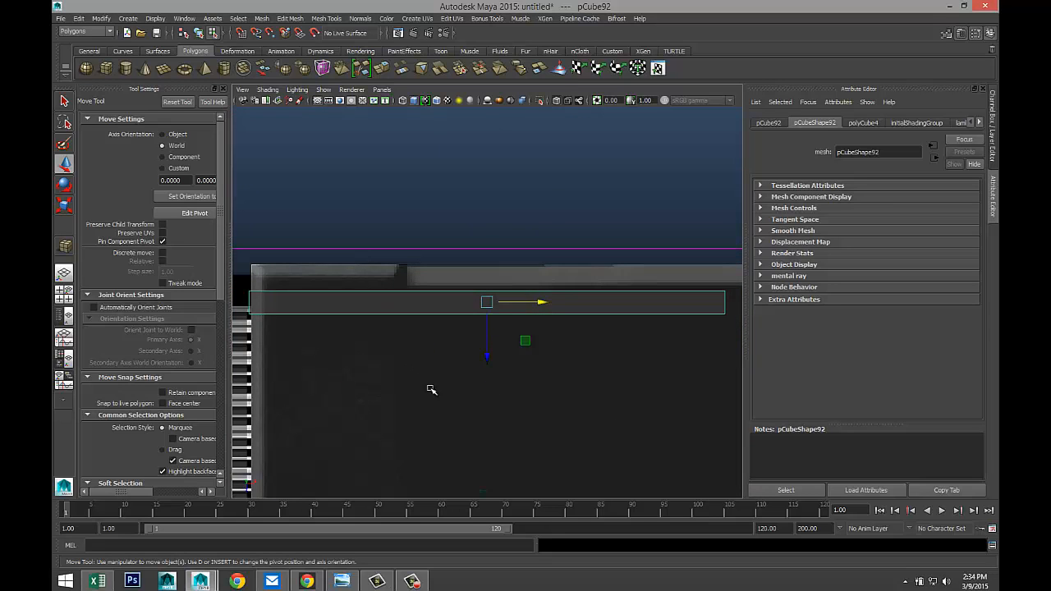
key("d")
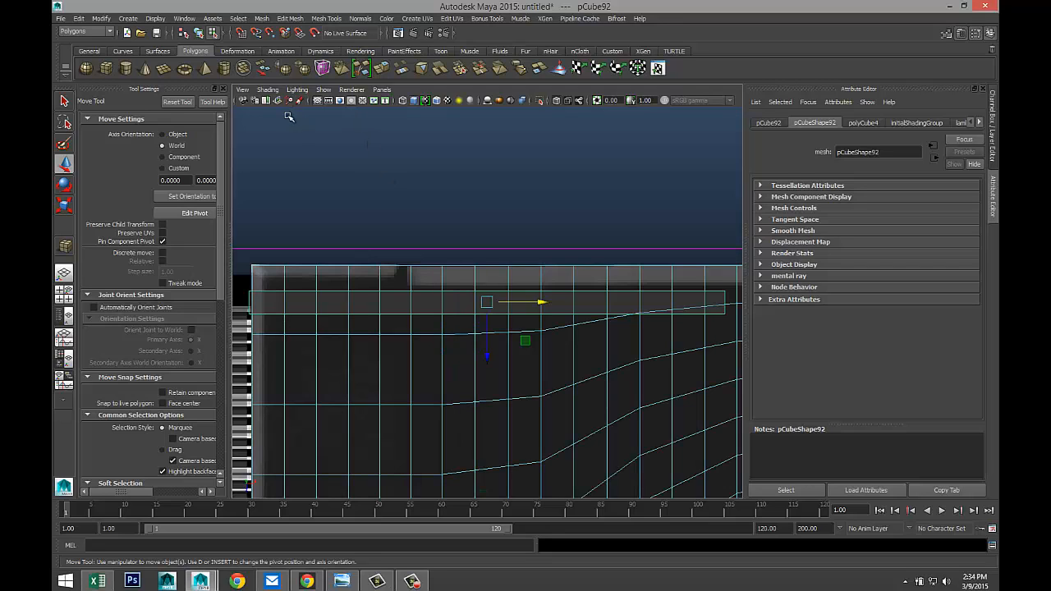
key("4")
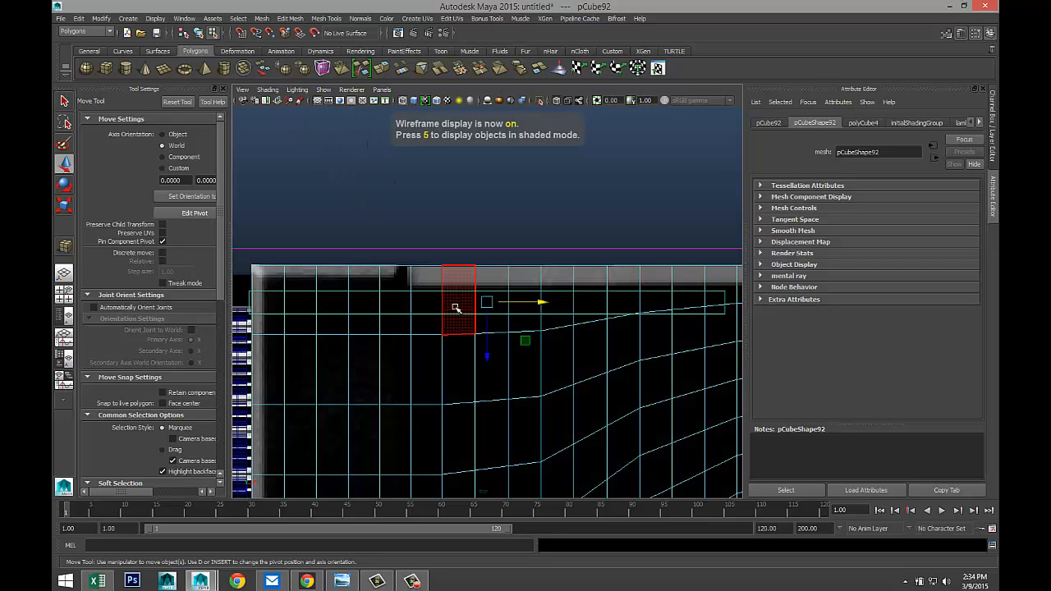
- Move the long thin box flush with the piano lid's straight side edge, at about X -3, Z -31.7
left_click_drag(485, 351, 490, 330)
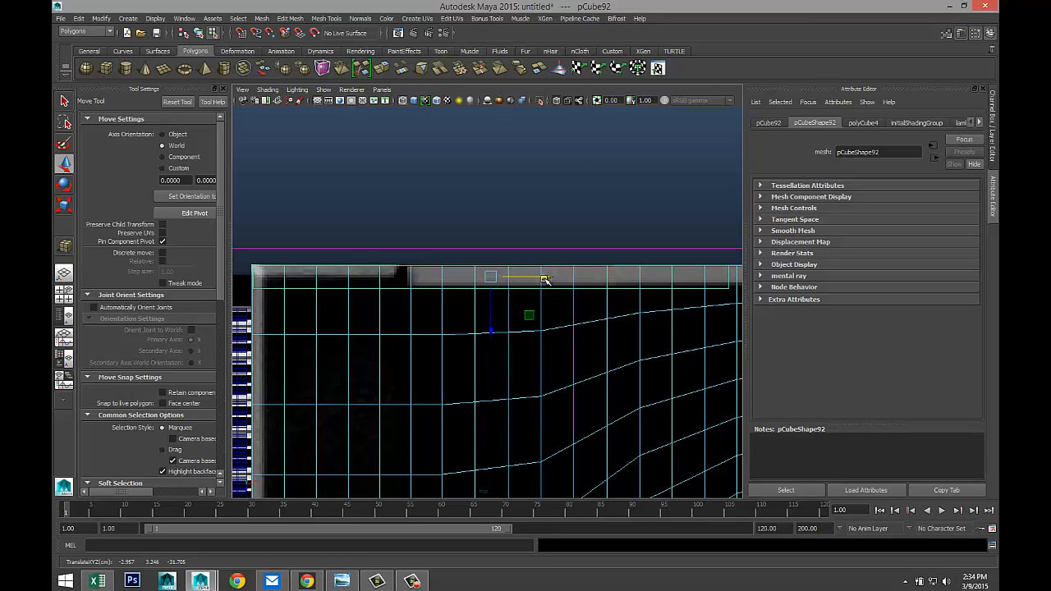
scroll(546, 279, "down", 4)
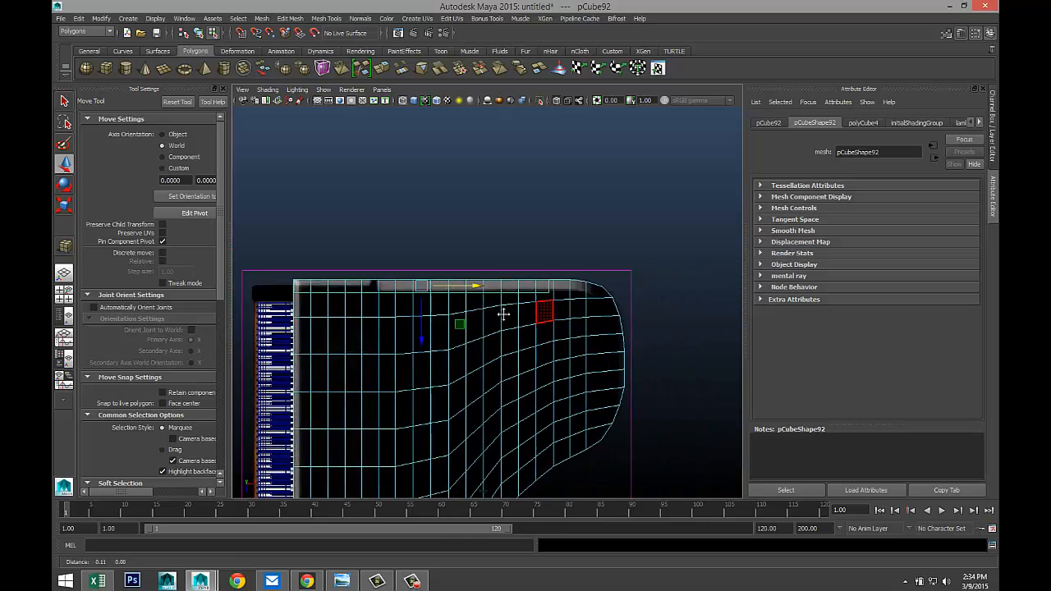
scroll(503, 315, "up", 5)
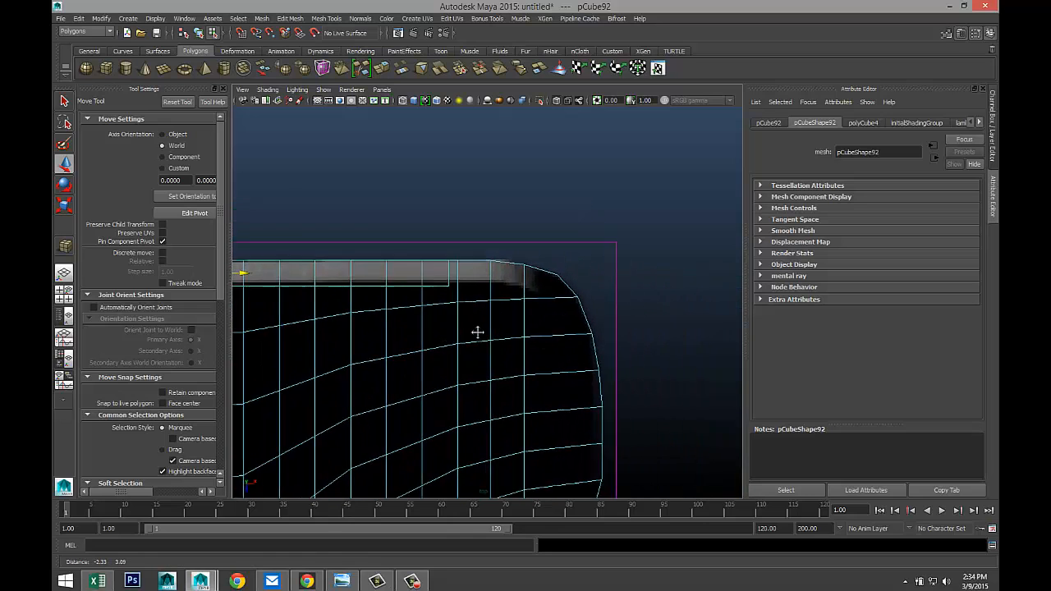
scroll(492, 340, "up", 4)
scroll(481, 294, "up", 2)
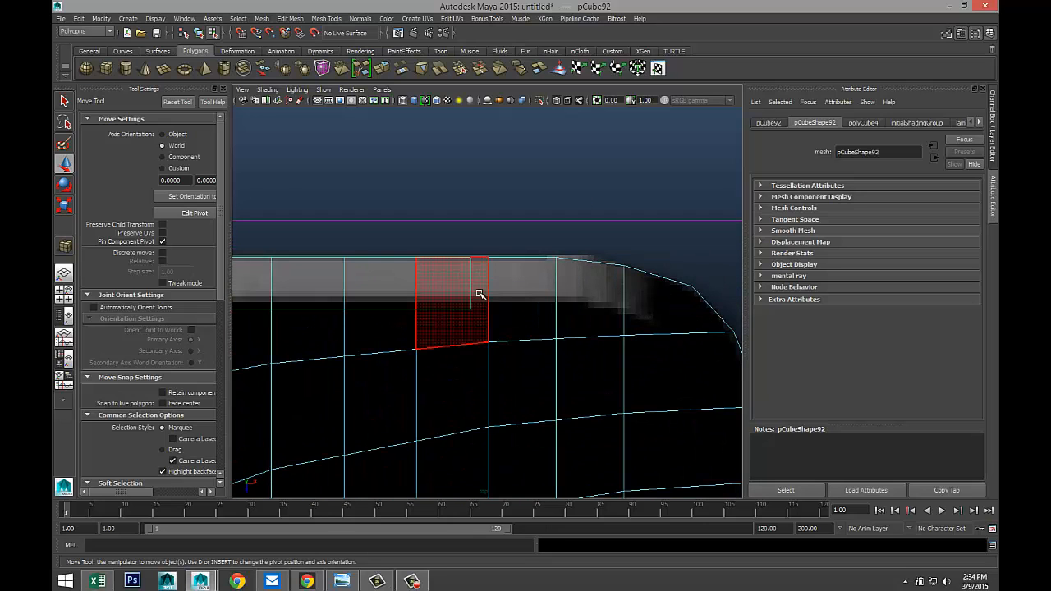
- Extrude the box's end face near the lid's rounded corner, pulling it out along the straight edge to about X 24.5
left_click(64, 294)
key("space")
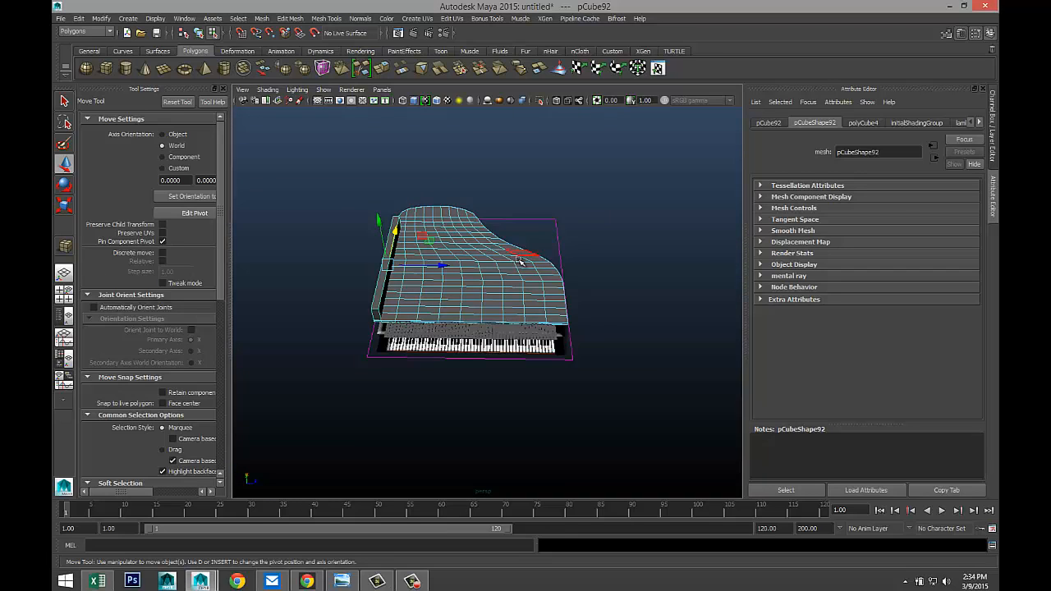
scroll(509, 263, "up", 5)
middle_click_drag(540, 259, 544, 365, "alt")
left_click_drag(528, 312, 384, 281, "alt")
middle_click_drag(422, 274, 376, 371, "alt")
scroll(481, 347, "up", 5)
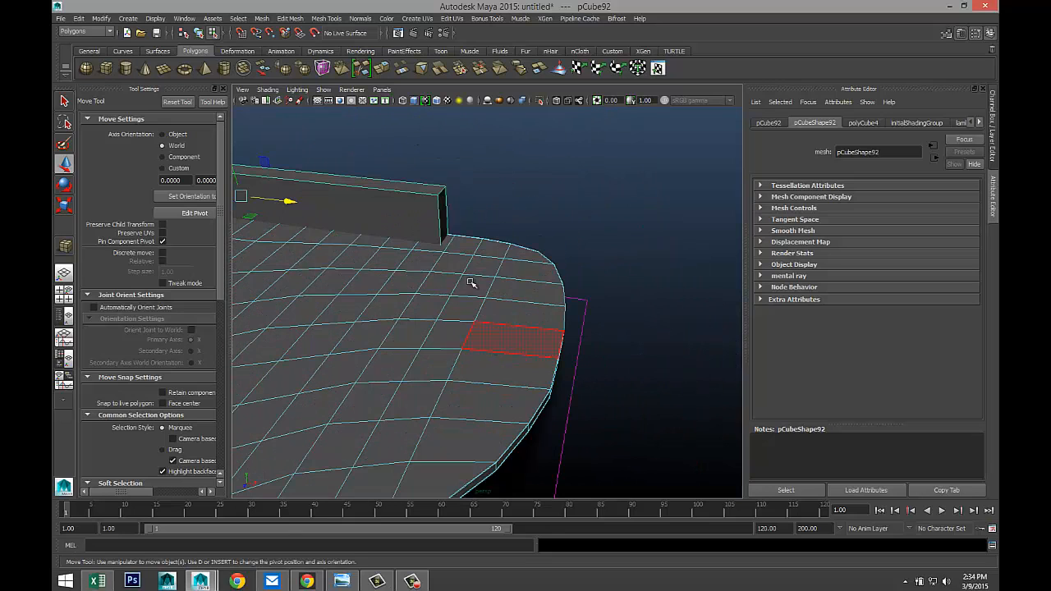
right_click_drag(443, 225, 443, 249)
left_click(442, 220)
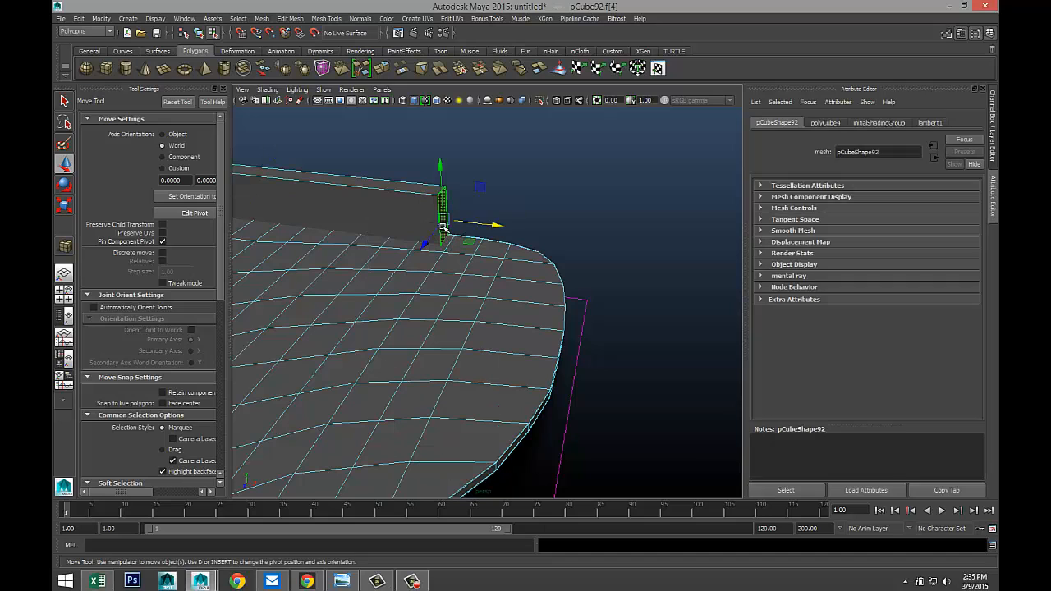
left_click(290, 18)
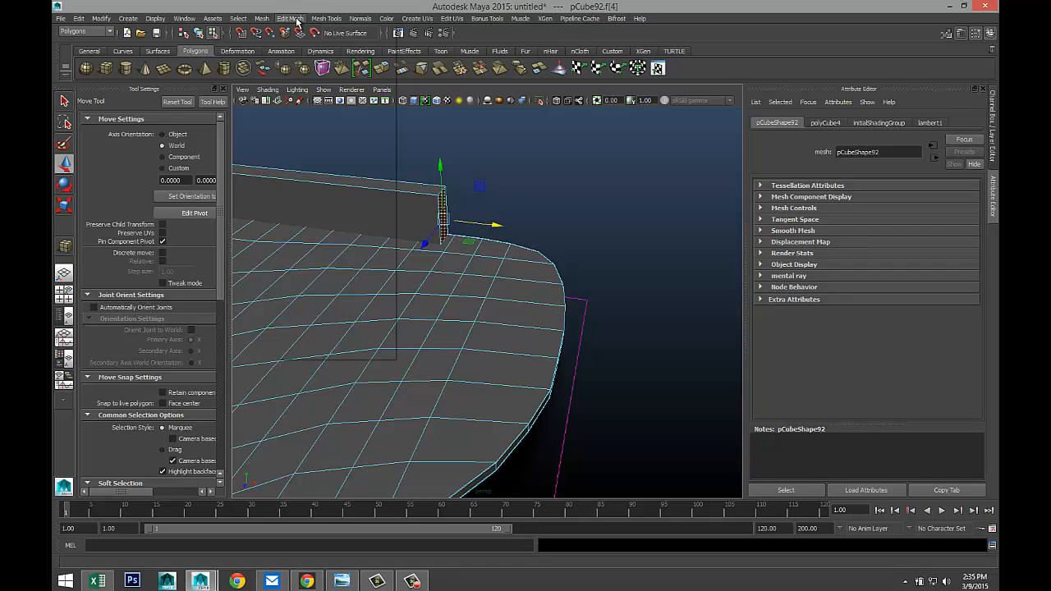
left_click(323, 310)
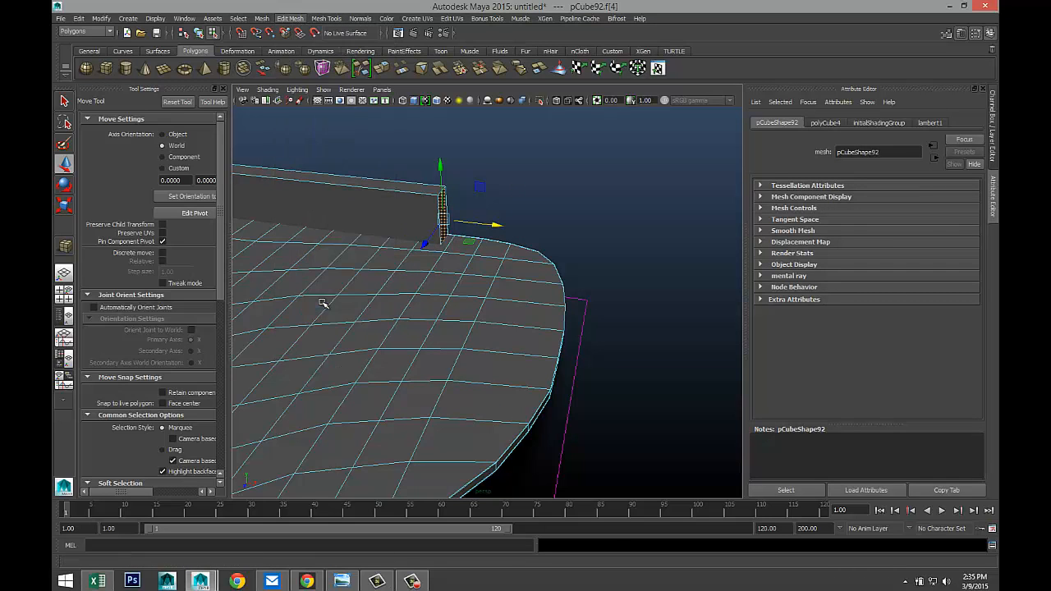
key("w")
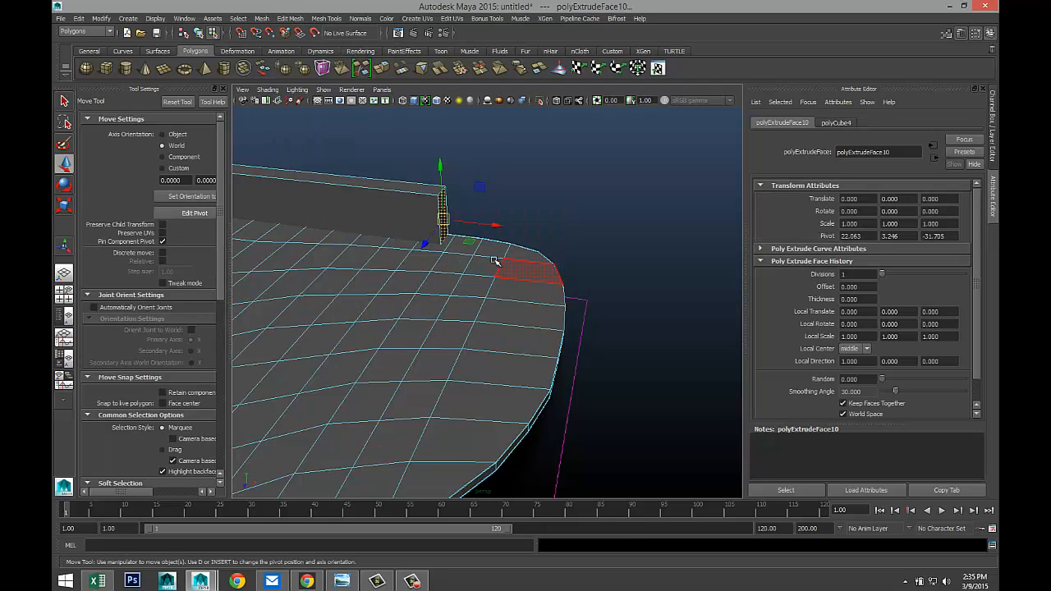
left_click_drag(493, 225, 515, 230)
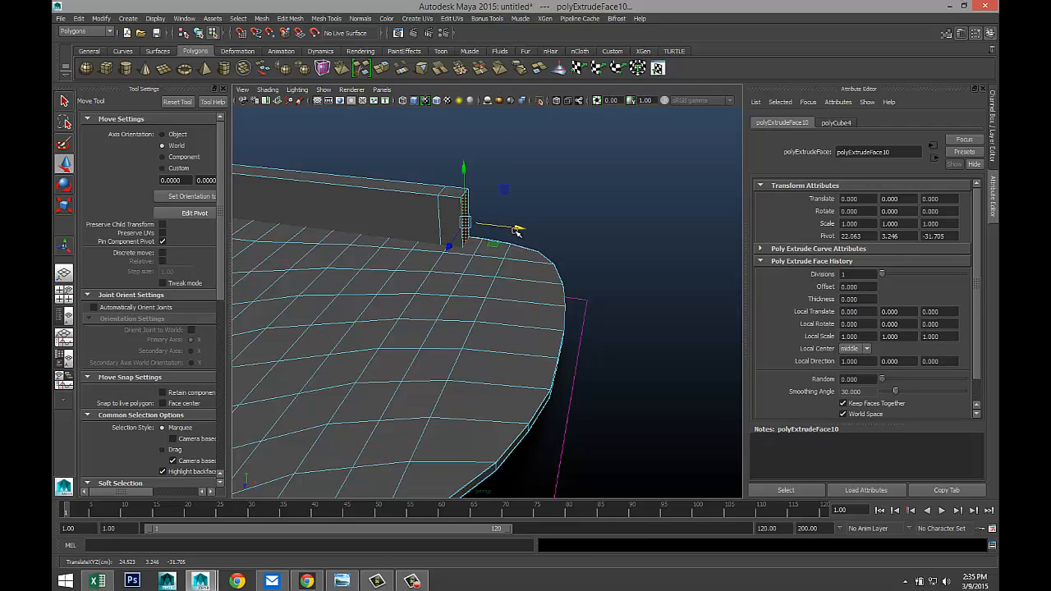
- In the top view, extrude the end face again to the lid vertex where the curve begins, about X 26.1
key("space")
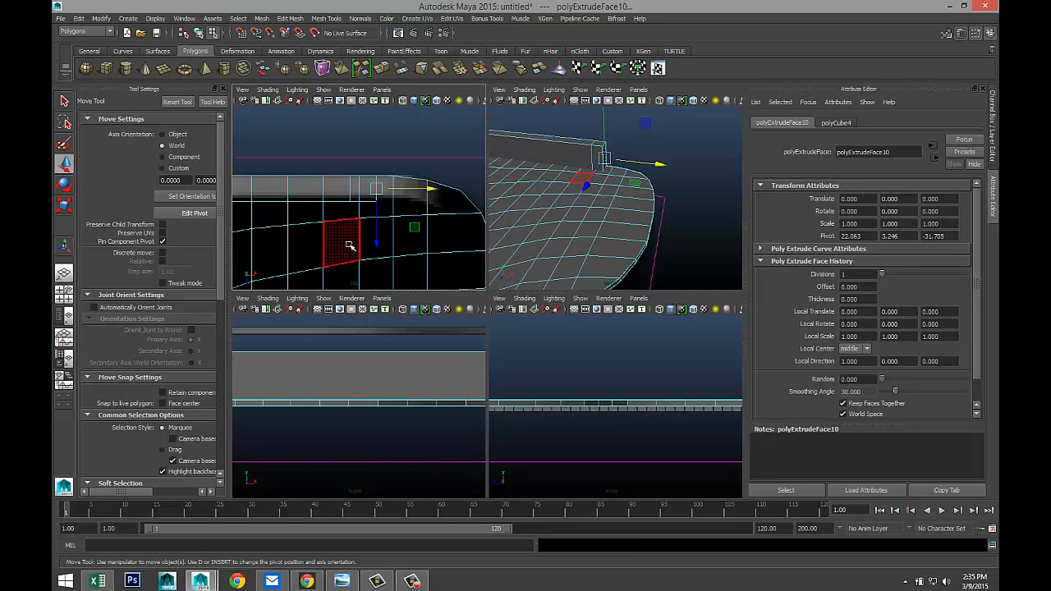
key("space")
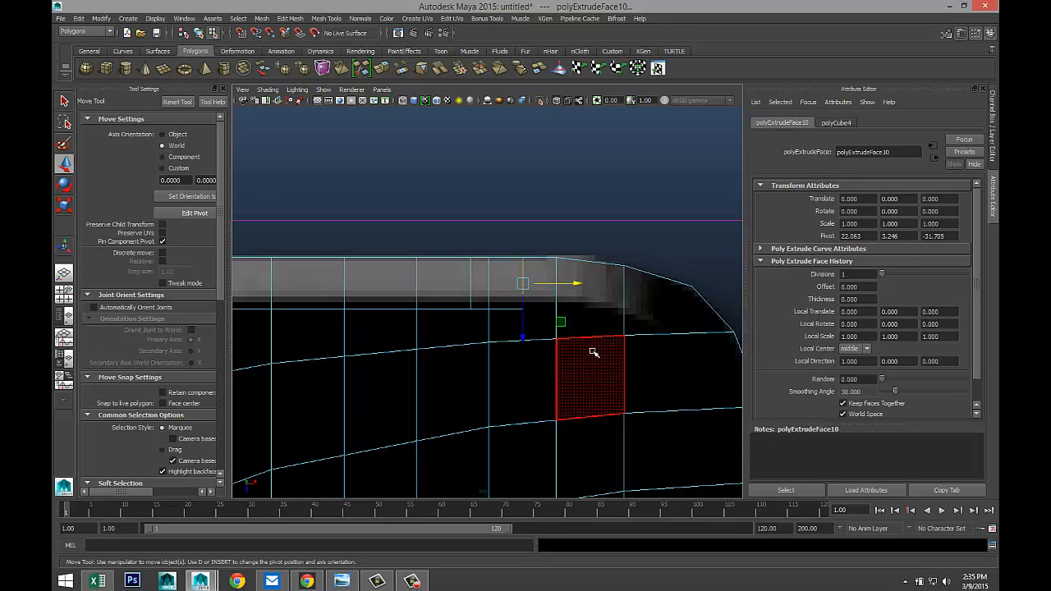
key("g")
key("w")
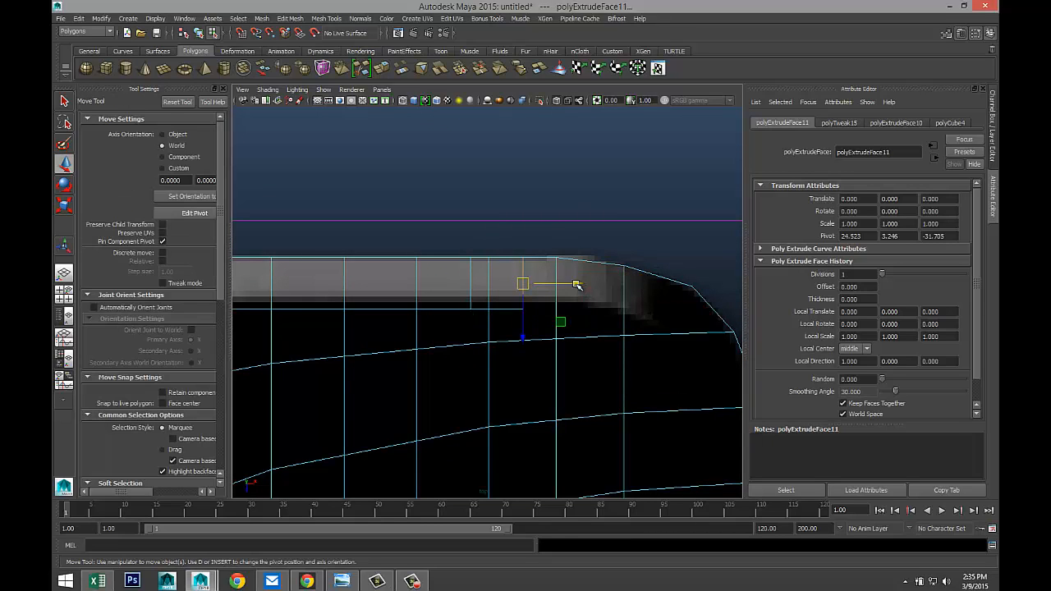
left_click_drag(579, 285, 605, 286)
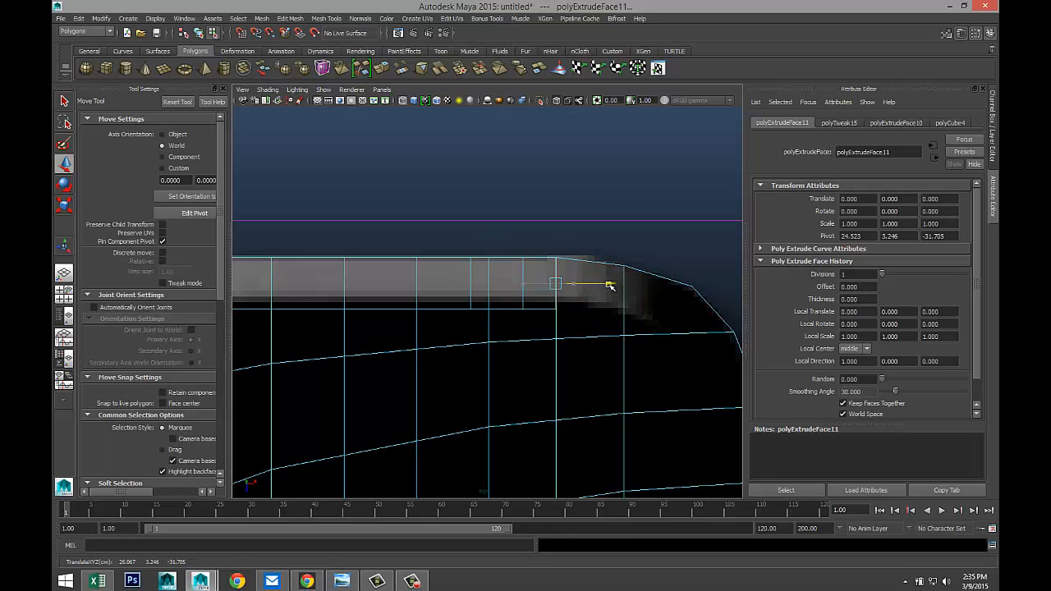
- Extrude the end face to the next lid vertex and shift it inward to follow the curve, at about X 29.3, Z -31.3
key("g")
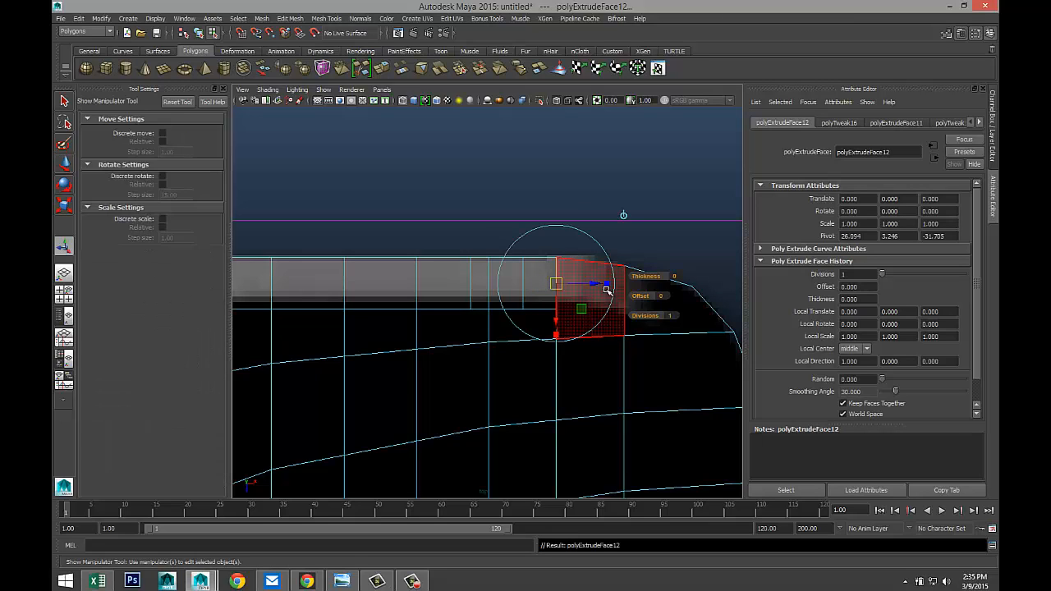
key("w")
left_click_drag(609, 288, 670, 285)
left_click_drag(623, 336, 623, 342)
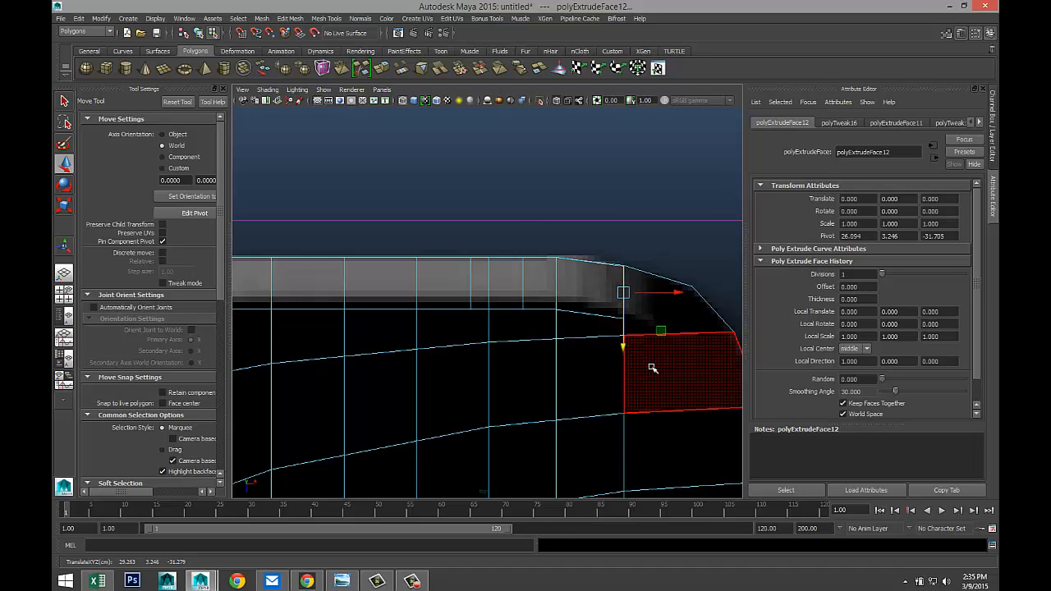
- Extrude the end face to about X 32.2, Z -30.4, tilting it so its outer corner meets the next vertex of the rounded corner
key("ctrl+e")
key("w")
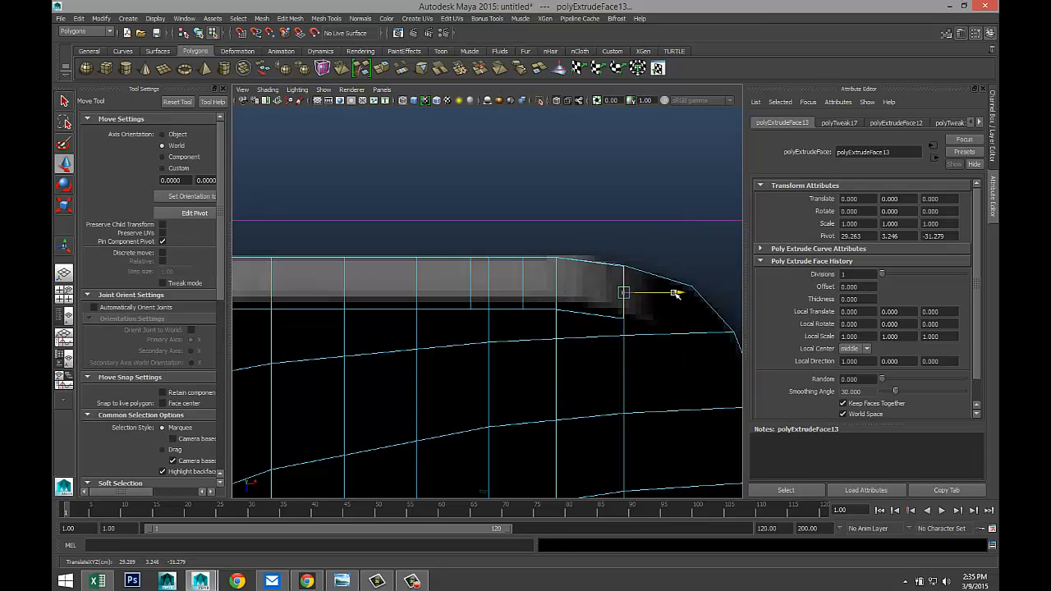
left_click_drag(678, 295, 734, 309)
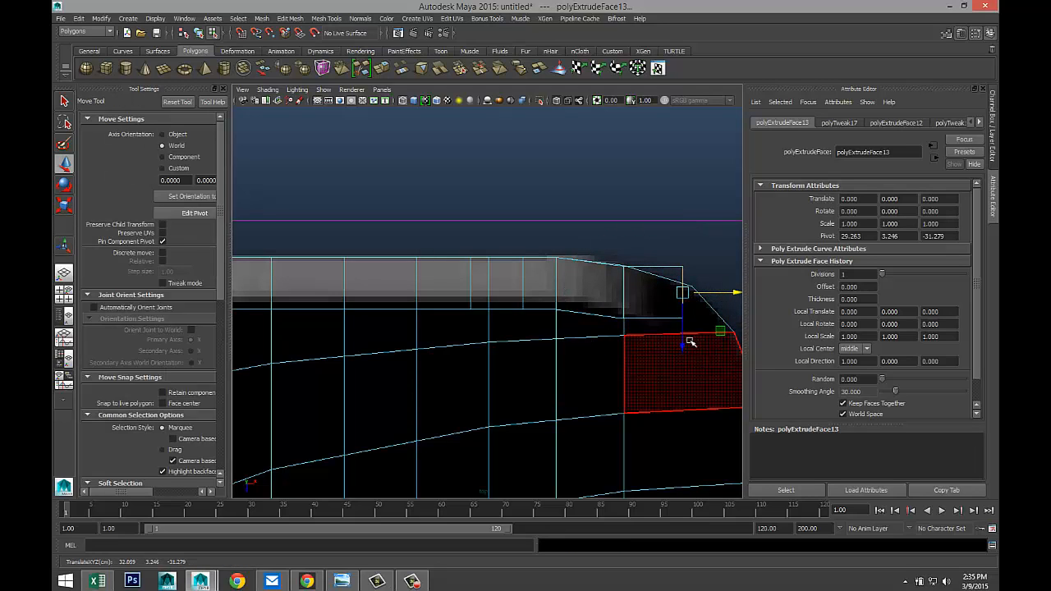
left_click_drag(684, 347, 686, 370)
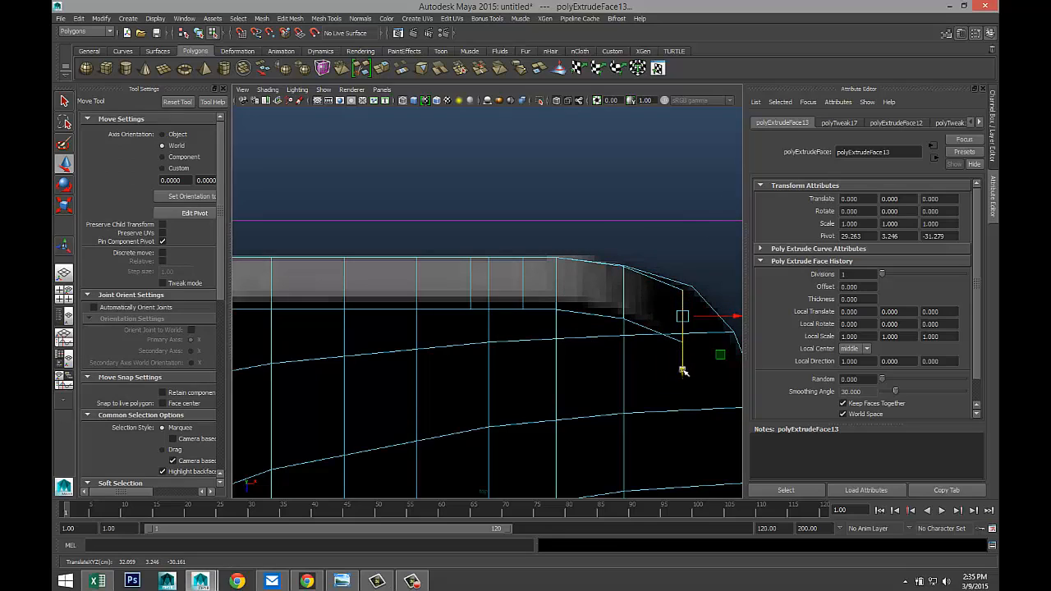
key("e")
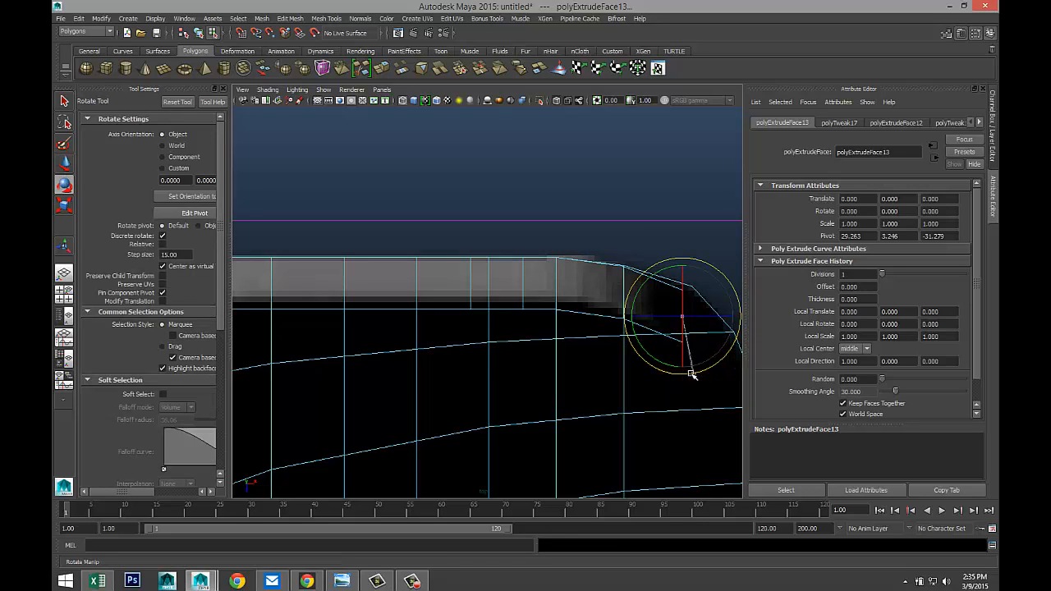
left_click_drag(691, 375, 671, 374)
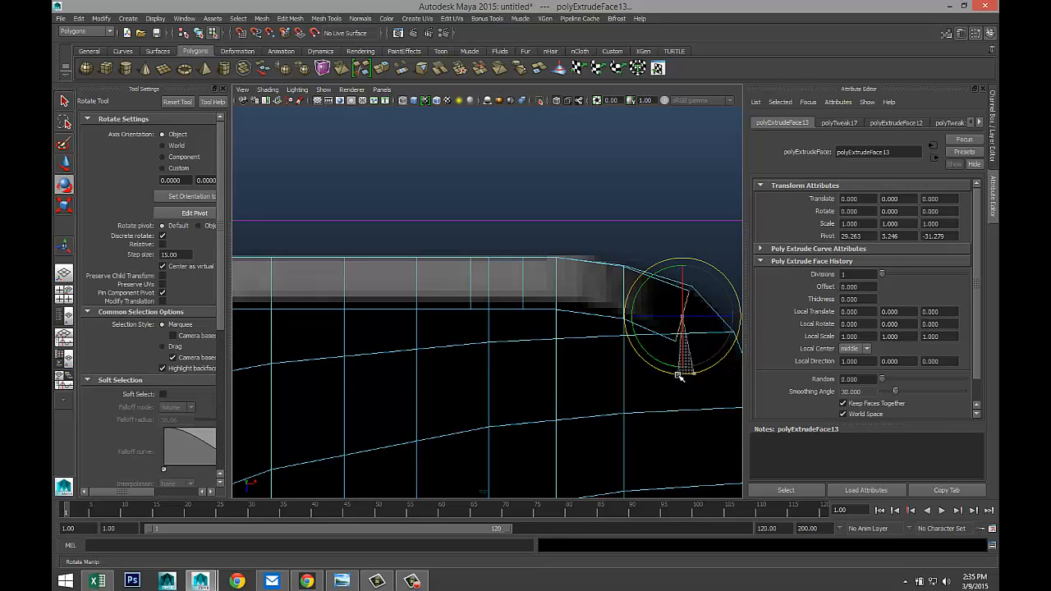
key("w")
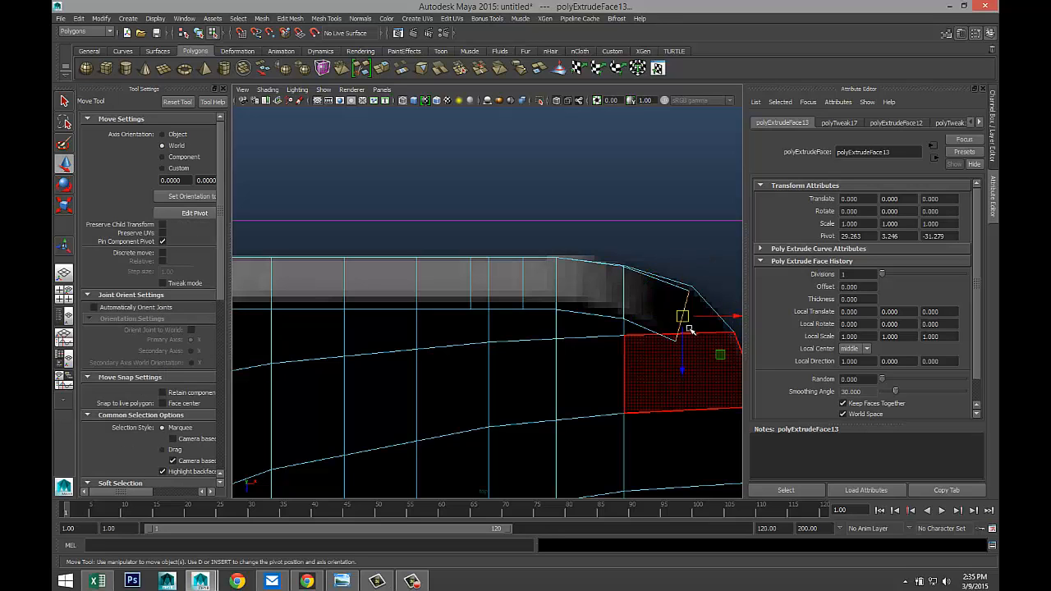
left_click_drag(686, 321, 689, 318)
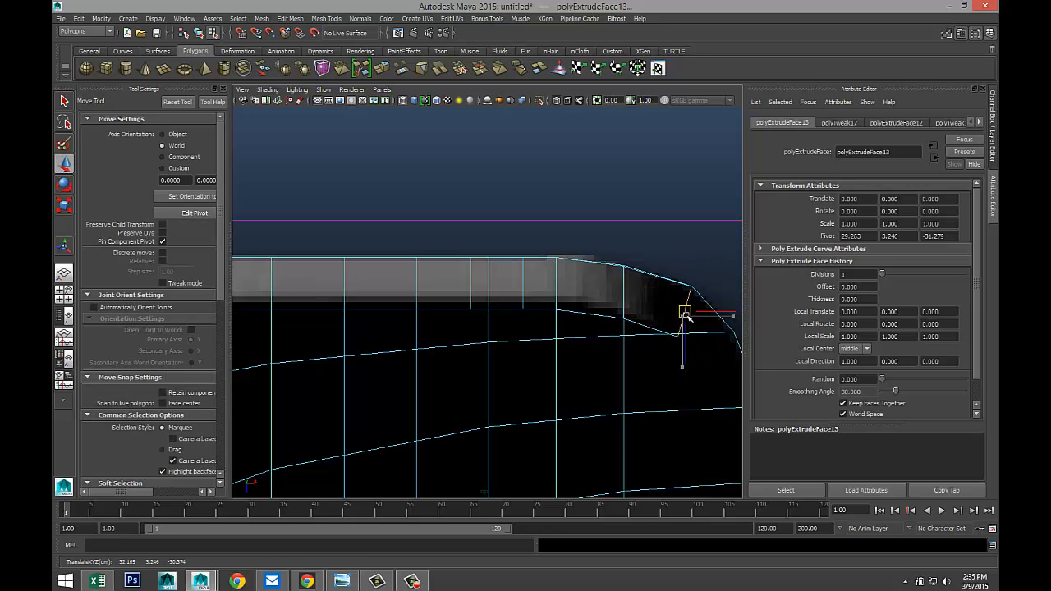
- Extrude the end face around the bend to about X 33.4, Z -28.8, rotating it diagonally with its outer corner on the next lid vertex
middle_click_drag(676, 378, 462, 277, "alt")
key("ctrl+e")
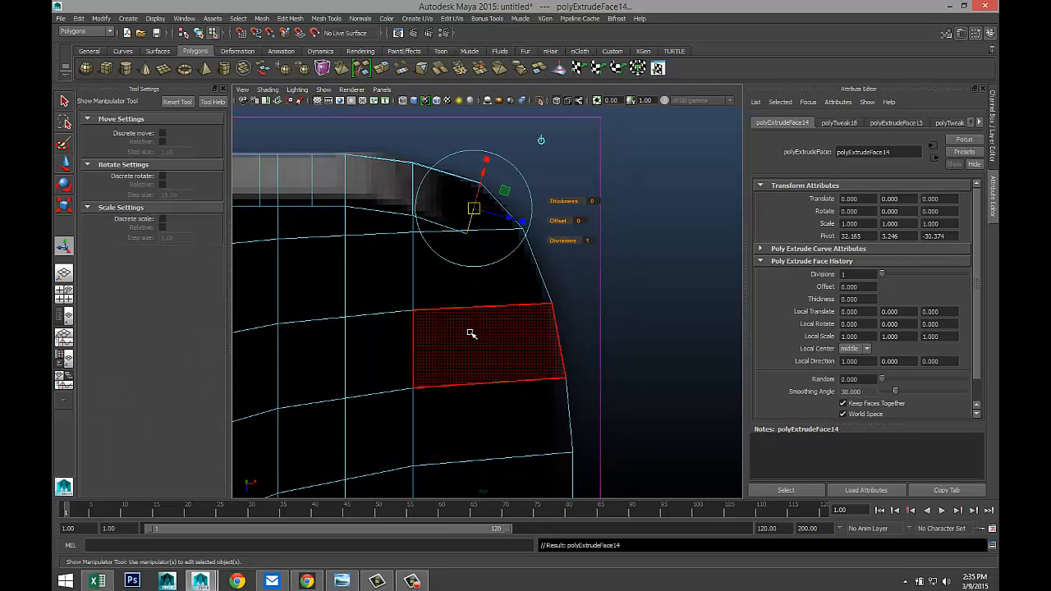
key("w")
left_click_drag(474, 267, 490, 345)
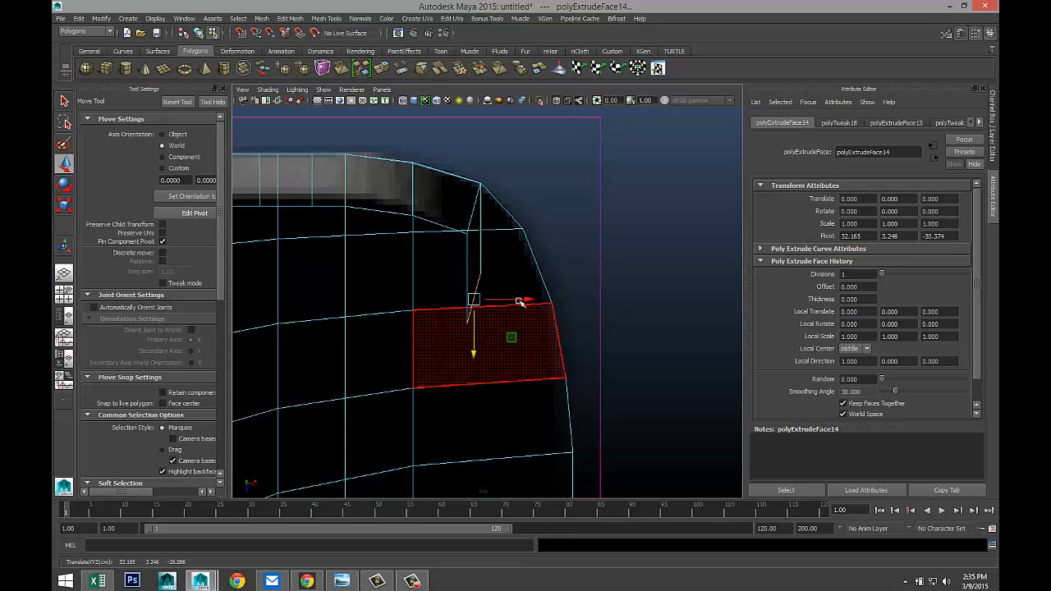
left_click_drag(518, 301, 516, 254)
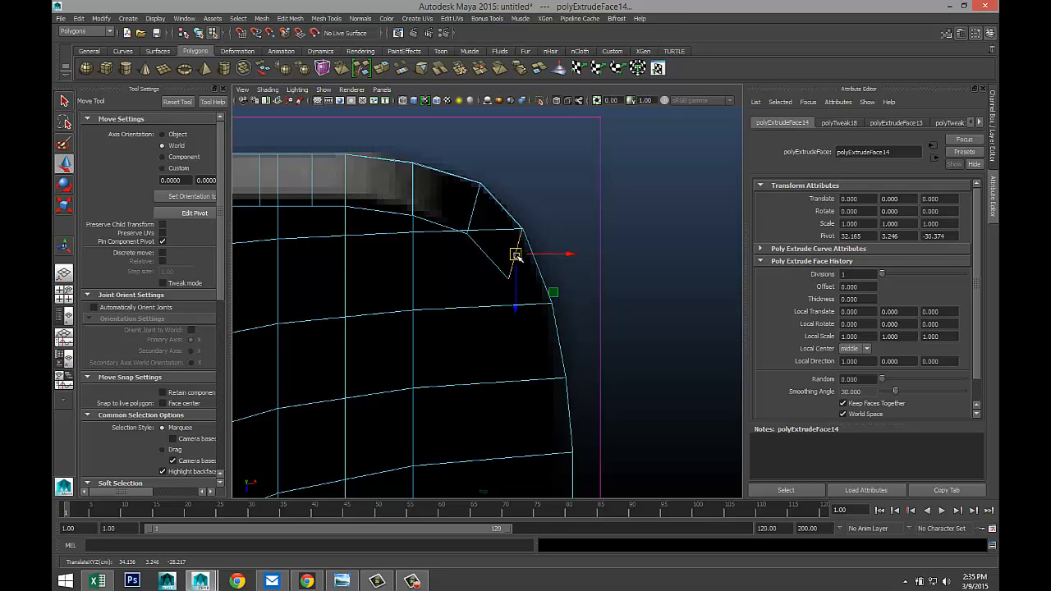
key("e")
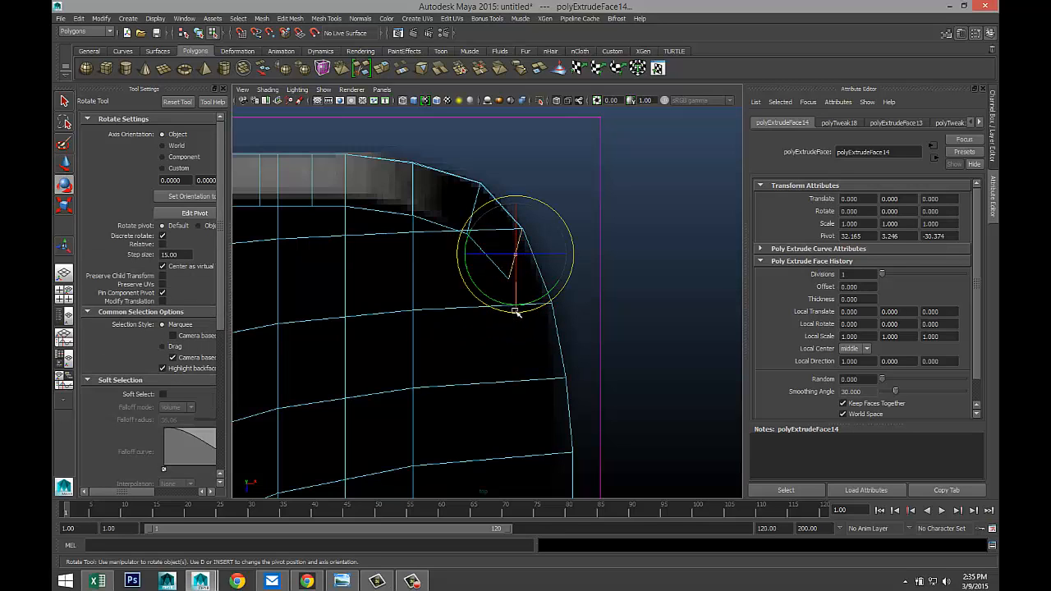
mouse_move(501, 309)
left_mouse_down()
mouse_move(484, 303)
mouse_move(491, 295)
left_mouse_up()
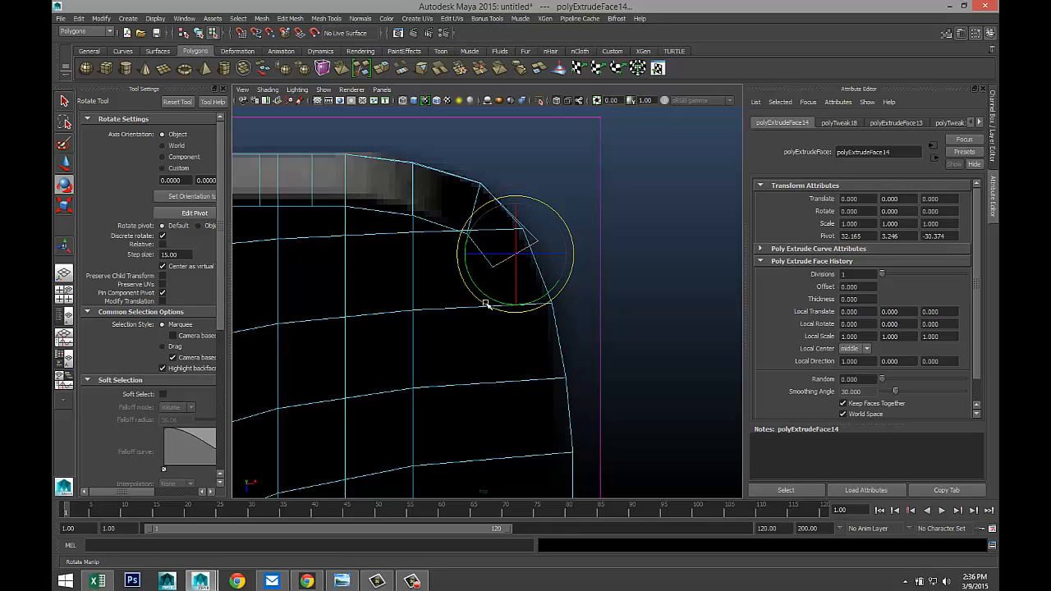
key("w")
left_click_drag(516, 256, 499, 244)
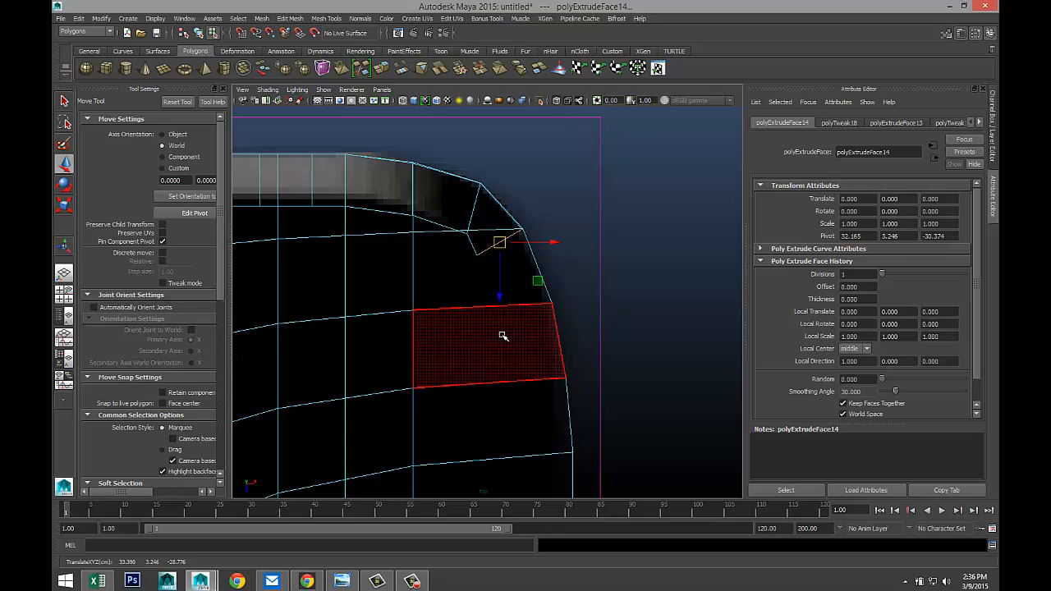
- Extrude the end face to about X 34.6, Z -25.8, rotating it parallel to the X axis with its outer corner on the lid outline
key("t")
key("w")
left_click_drag(499, 290, 509, 376)
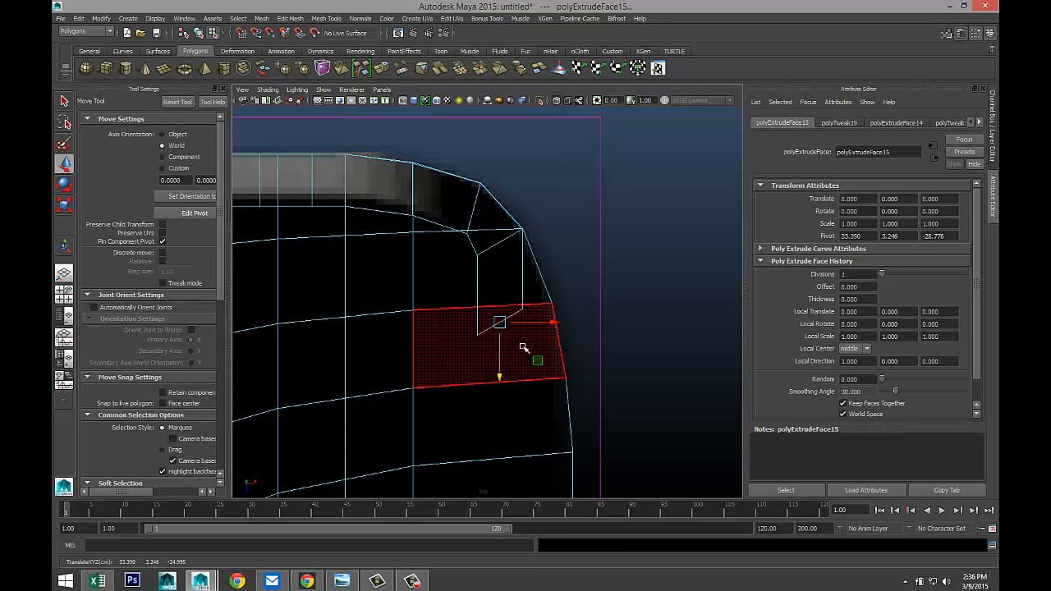
mouse_move(547, 318)
left_mouse_down()
mouse_move(578, 320)
mouse_move(530, 317)
left_mouse_up()
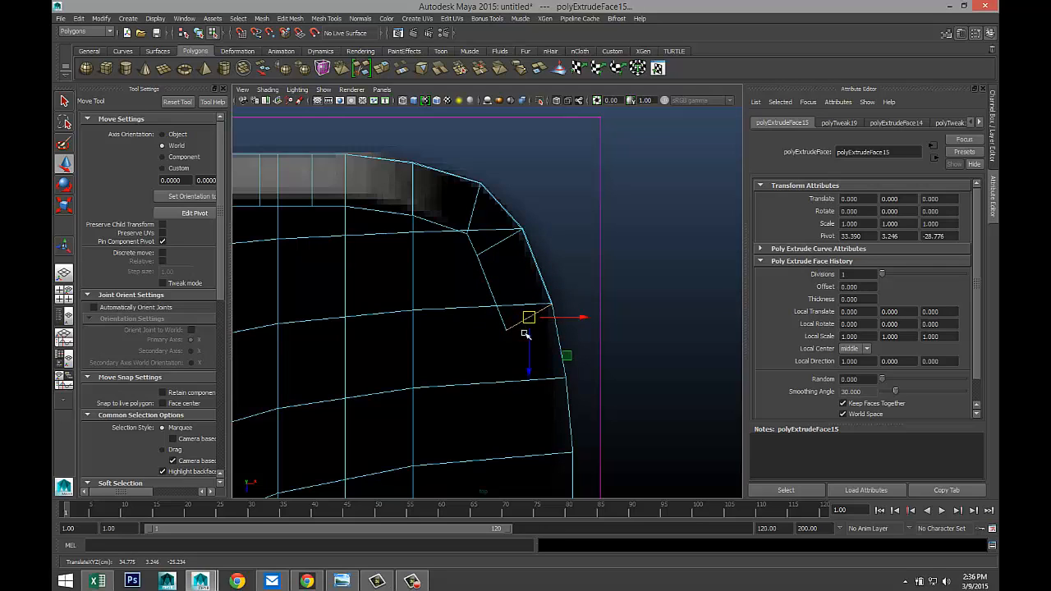
key("e")
left_click_drag(559, 368, 537, 369)
key("w")
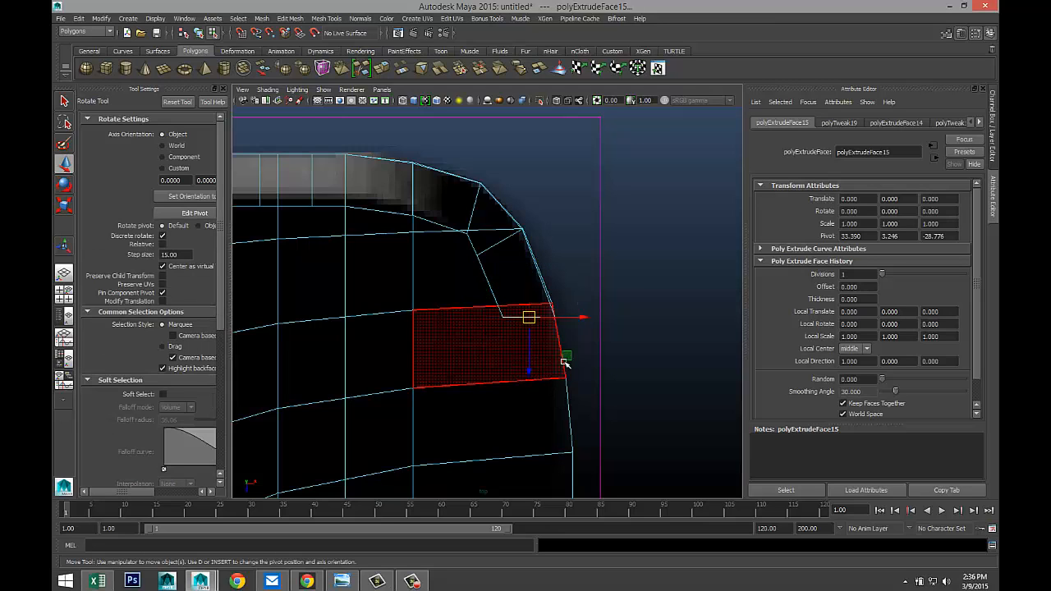
left_click_drag(528, 321, 525, 302)
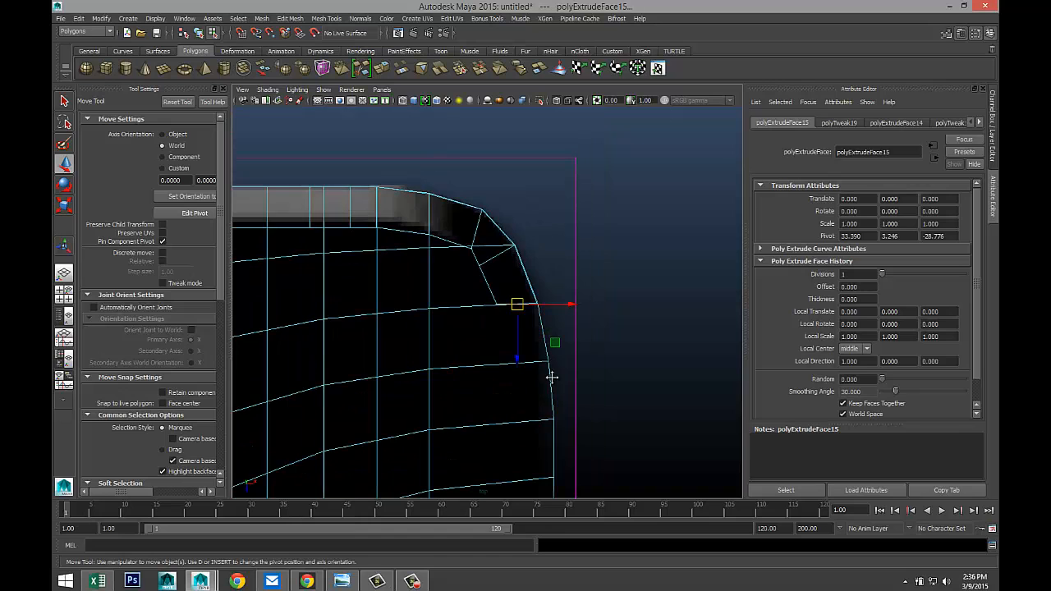
- Extrude the end face to the next lid vertex and shift it outward onto the outline, at about X 35.3, Z -22.4
middle_click_drag(554, 375, 555, 285, "alt")
key("g")
key("w")
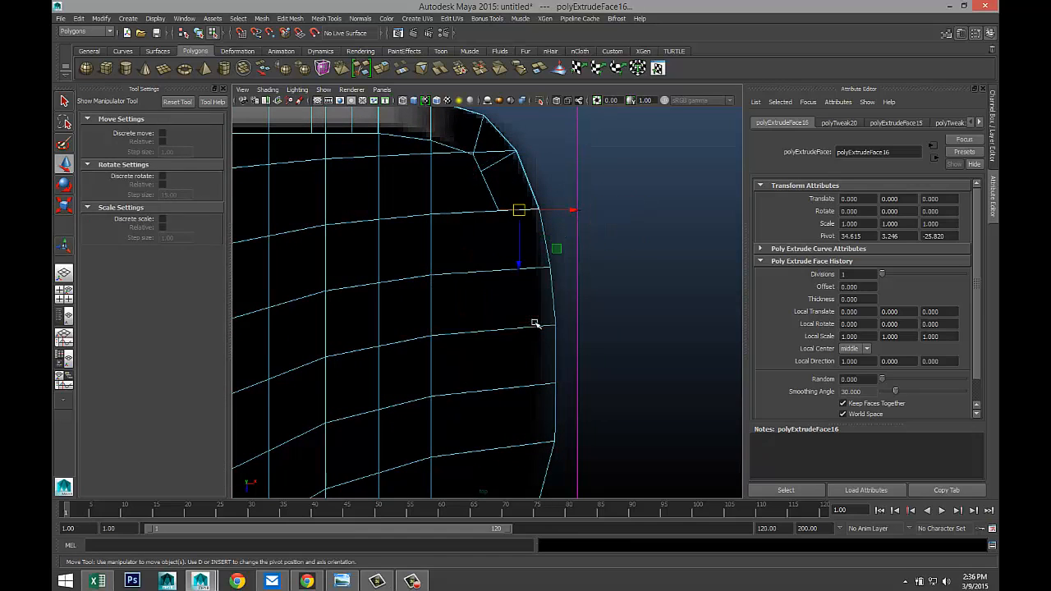
left_click_drag(530, 265, 535, 314)
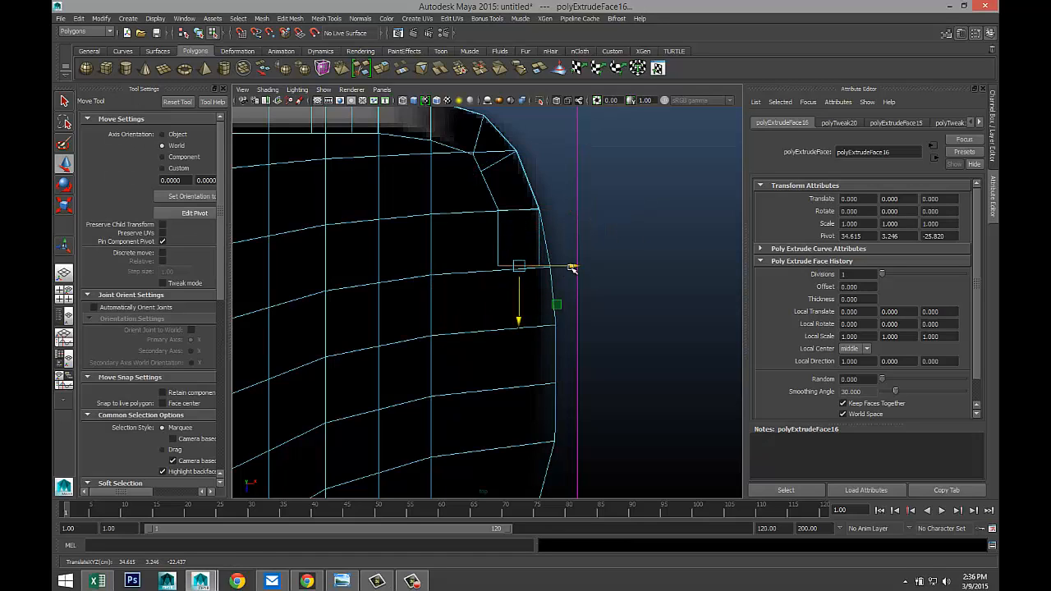
left_click_drag(572, 266, 582, 268)
left_click(531, 312)
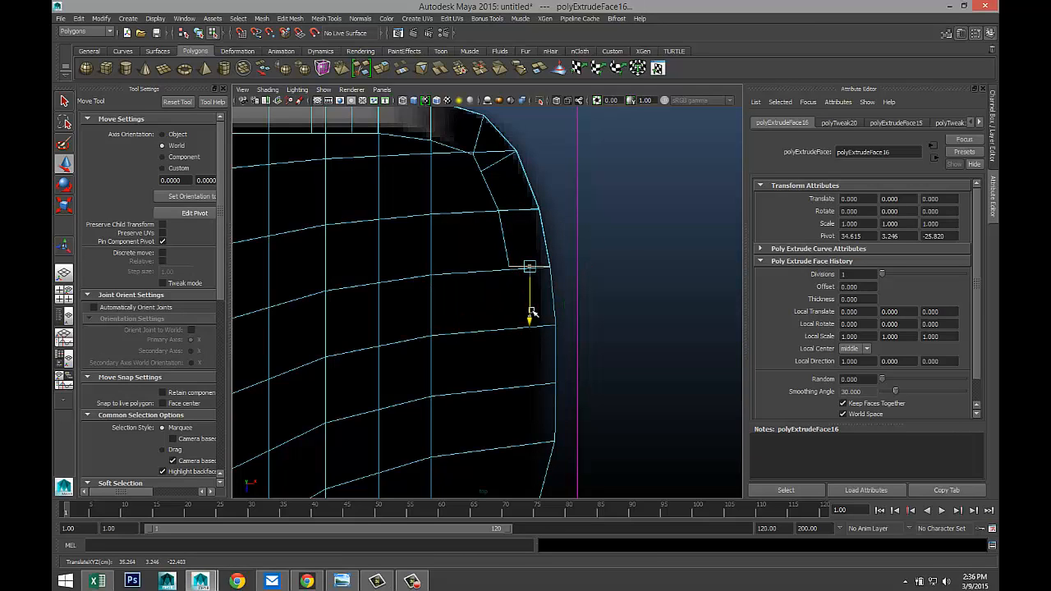
- Extrude another rim section to about X 35.6, Z -18.8, nudging the end face outward so its outer corner meets the lid edge
key("ctrl+e")
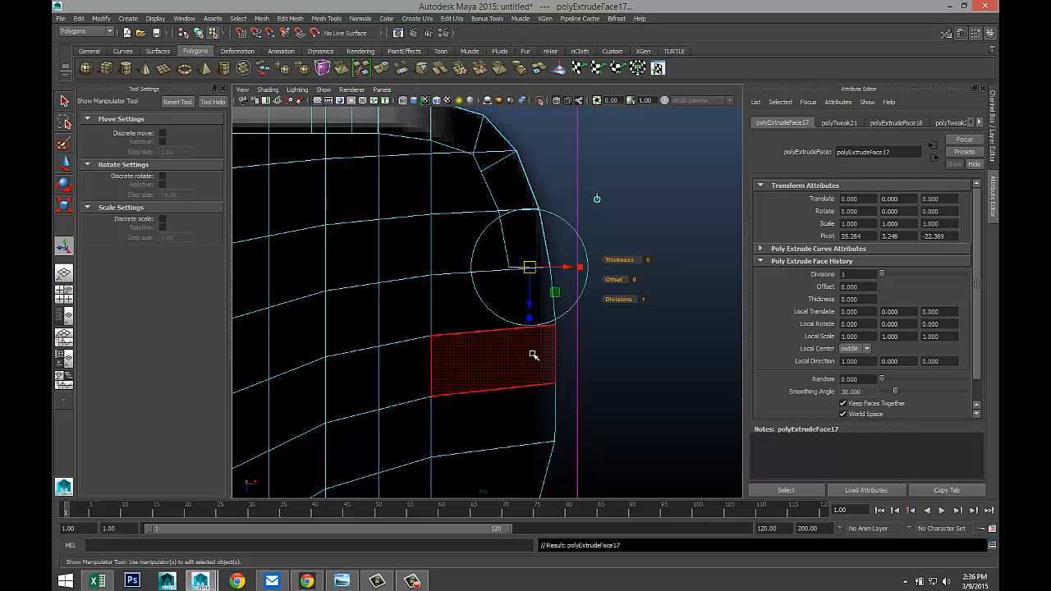
key("w")
left_click_drag(530, 325, 544, 371)
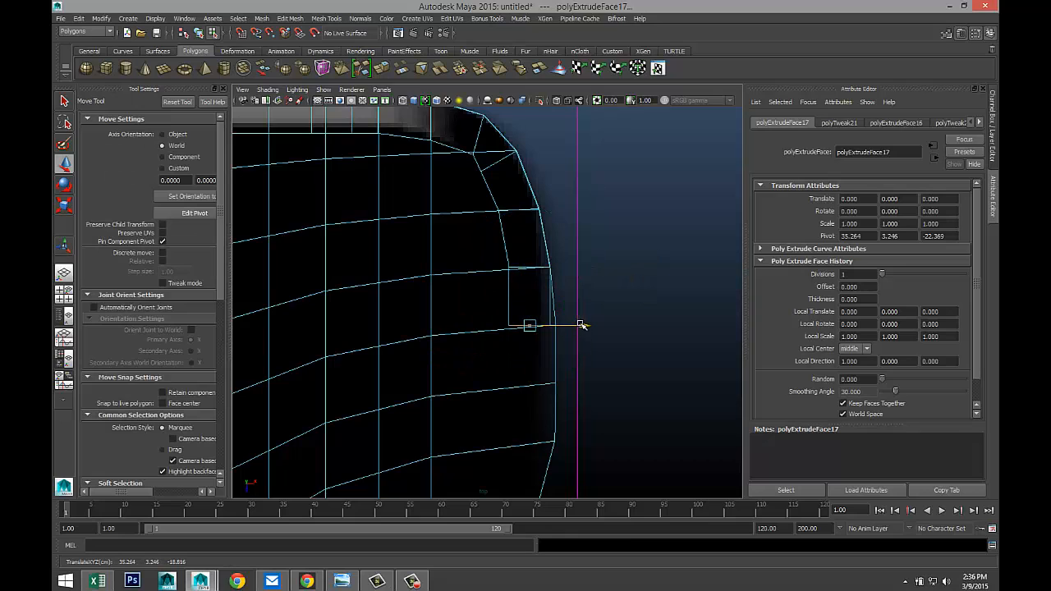
left_click_drag(581, 325, 586, 326)
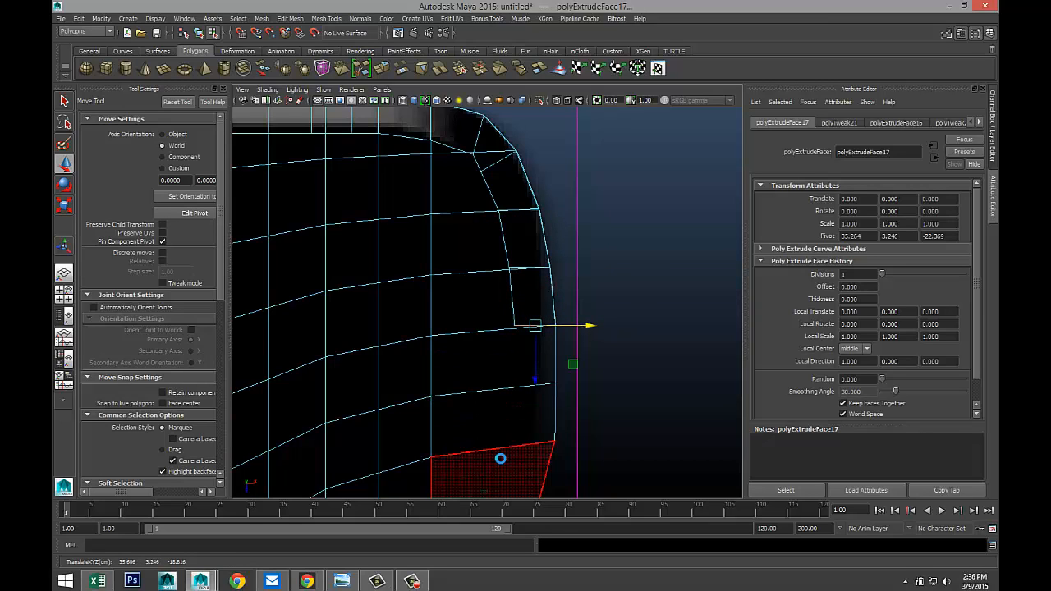
- Extrude the end face straight along the lid's side to the next vertex, at about Z -15.4
key("ctrl+e")
key("w")
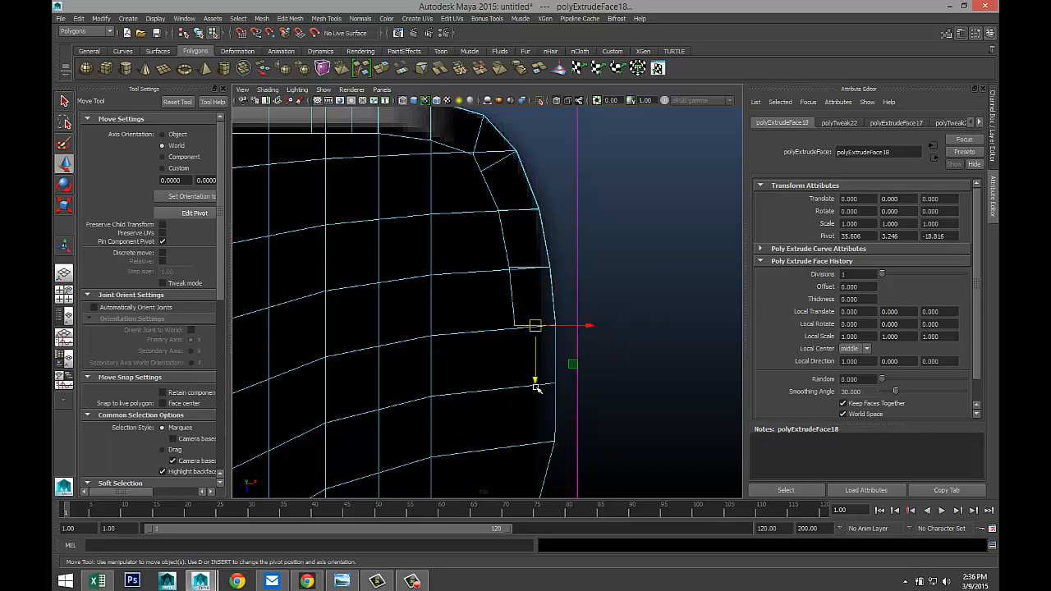
left_click_drag(538, 379, 542, 443)
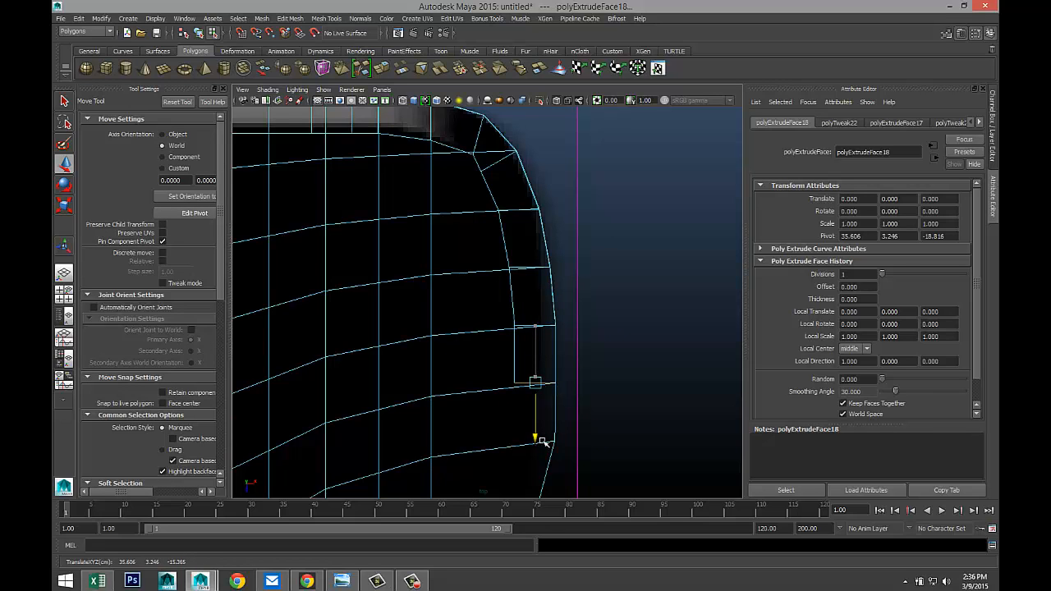
- Extrude the end face to about X 35.5, Z -11.8, shifting it slightly inward onto the lid vertex where the side starts curving
middle_click_drag(538, 434, 572, 254, "alt")
key("ctrl+e")
key("w")
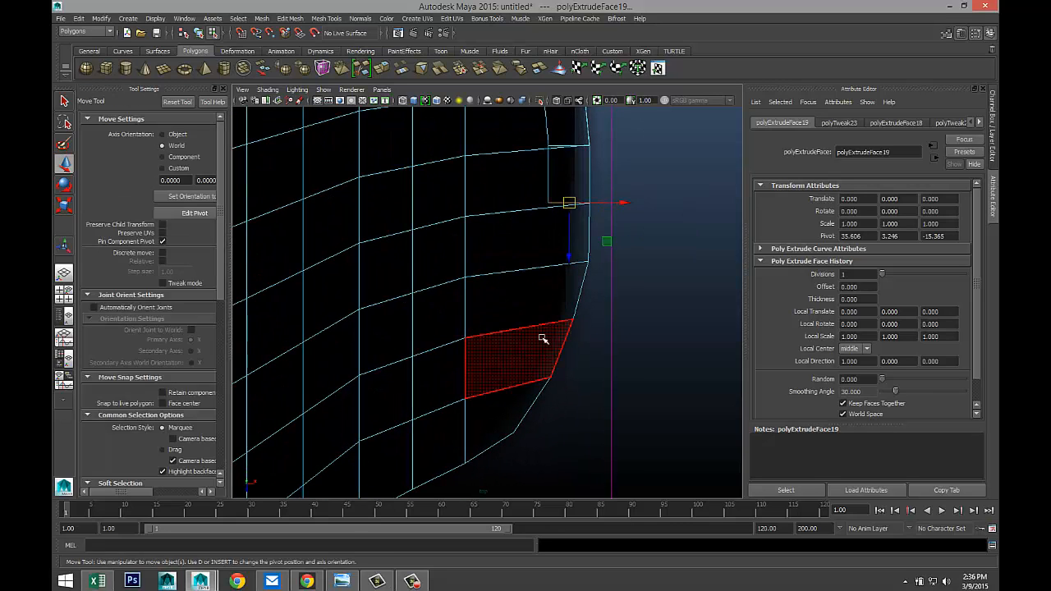
left_click_drag(570, 258, 577, 322)
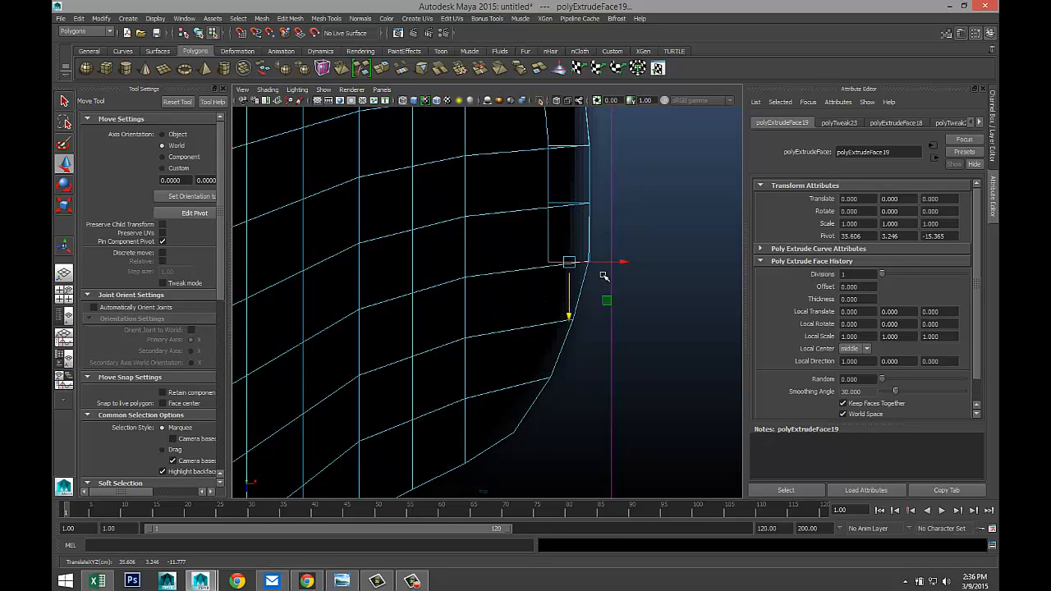
left_click_drag(610, 262, 608, 263)
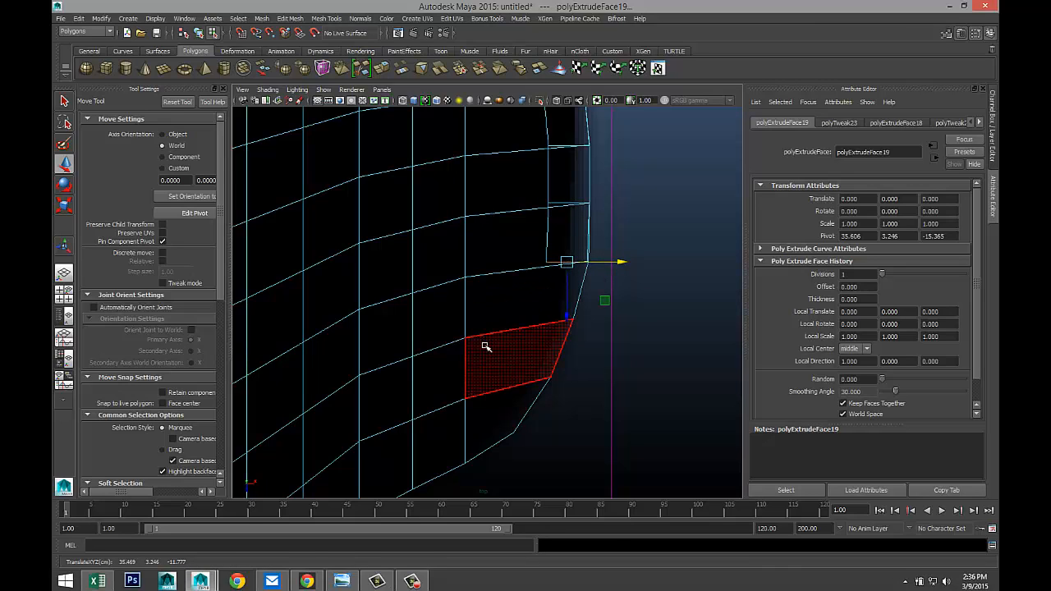
- Extrude the end face to about X 34.5, Z -8.4 and rotate it 15 degrees to follow the inward curve
key("ctrl+e")
key("w")
left_click_drag(565, 312, 567, 374)
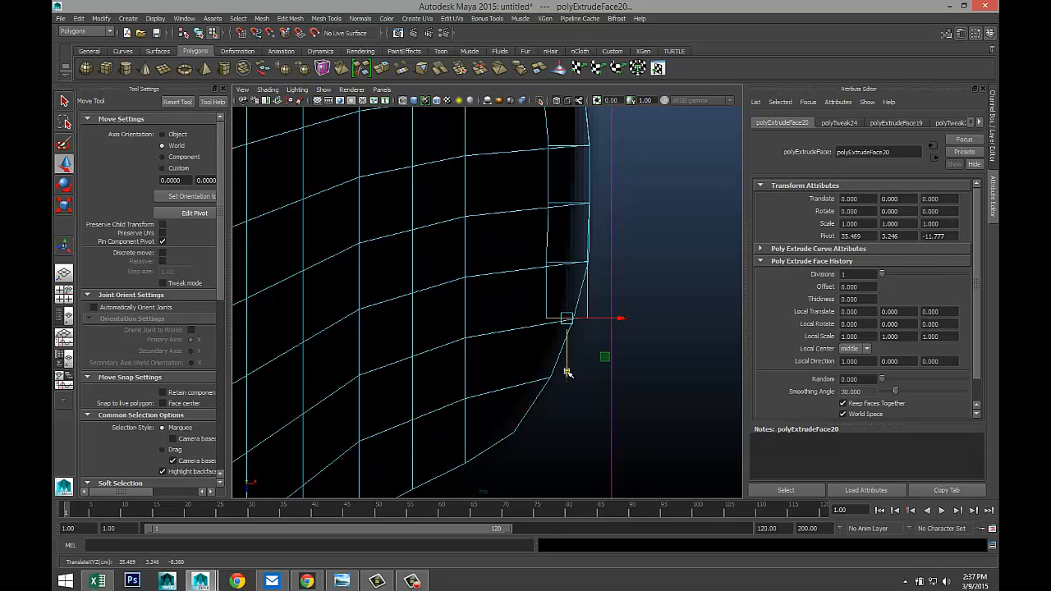
left_click_drag(620, 316, 607, 320)
key("e")
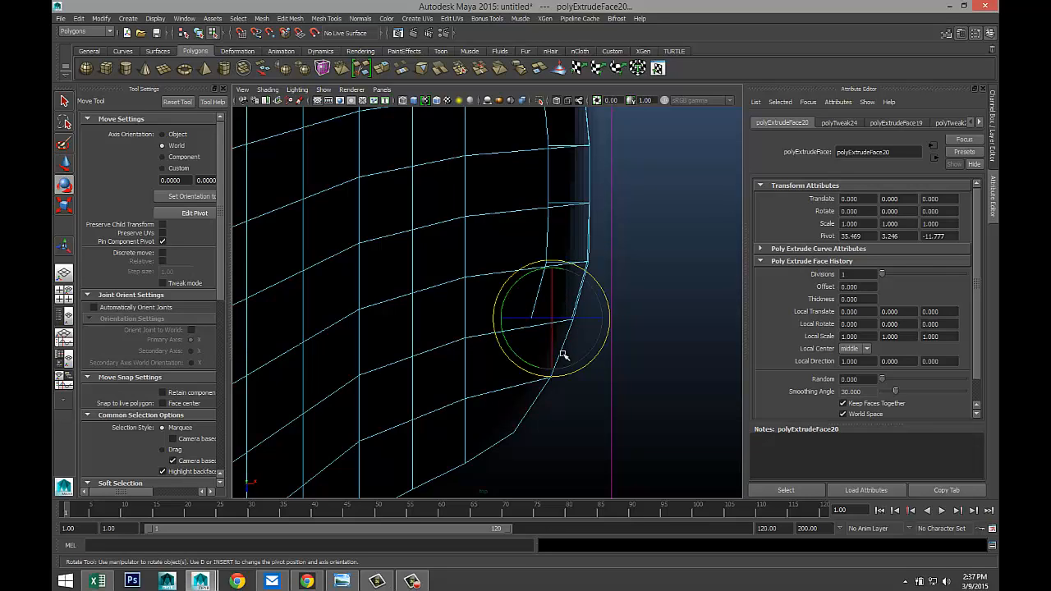
left_click_drag(574, 372, 563, 375)
- Extrude the end face to about X 33.2, Z -5.1 and rotate it another 15 degrees, keeping its outer corner on the lid outline
key("ctrl+e")
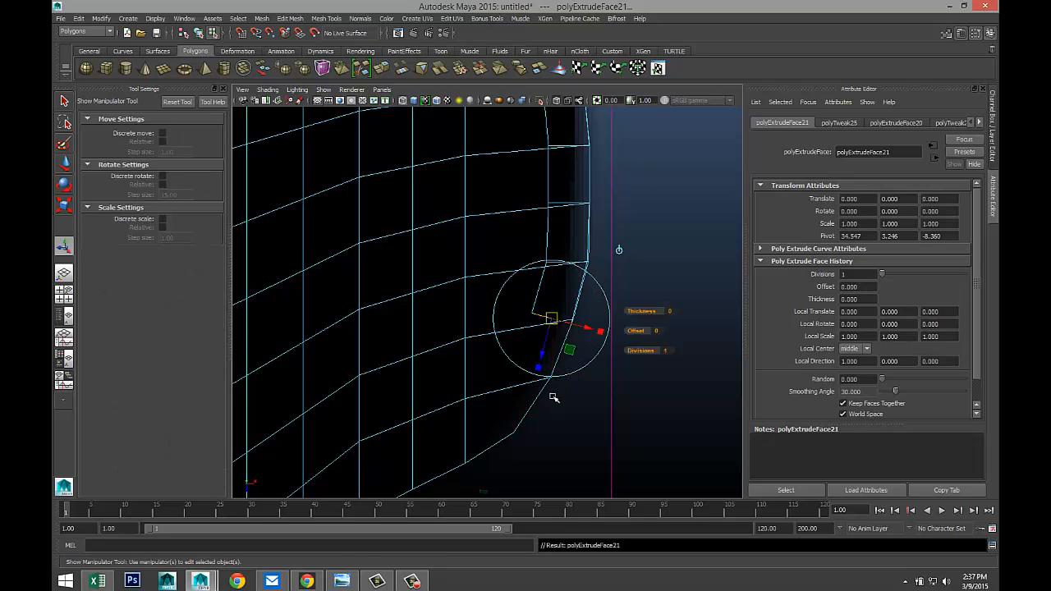
key("w")
left_click_drag(551, 374, 561, 424)
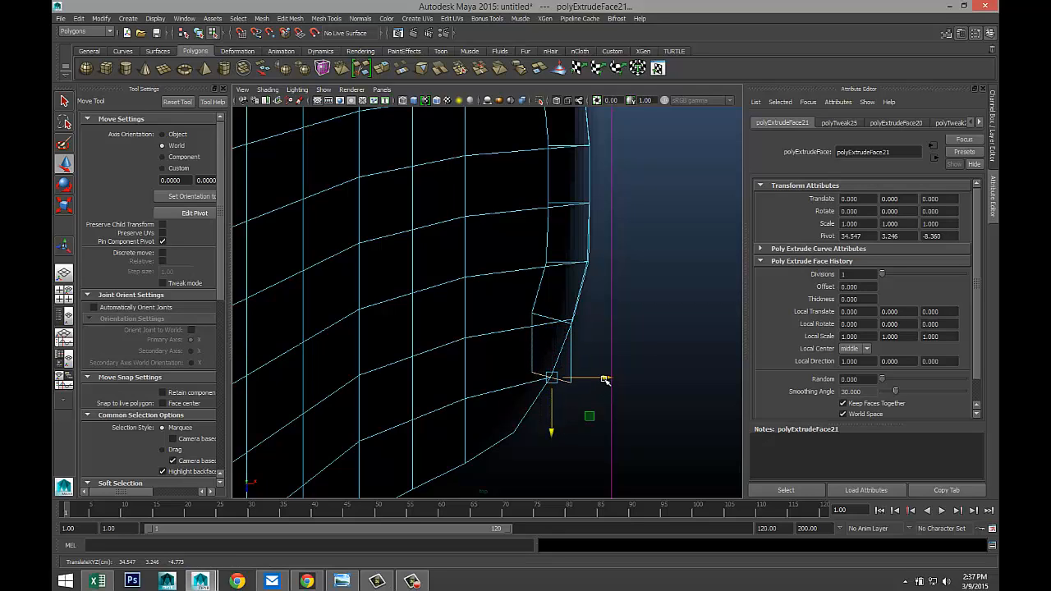
left_click_drag(605, 380, 529, 374)
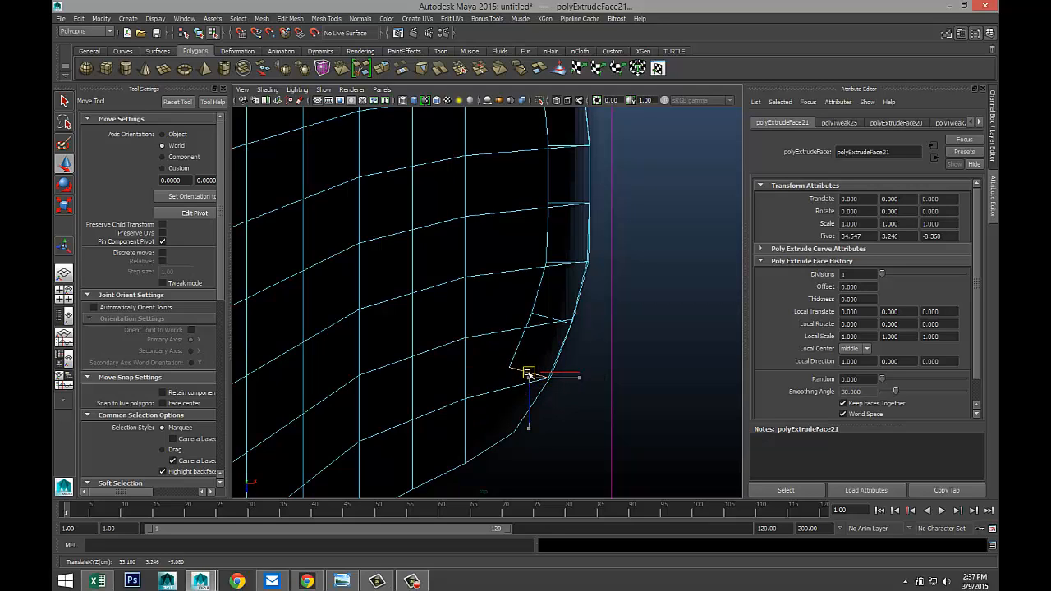
key("e")
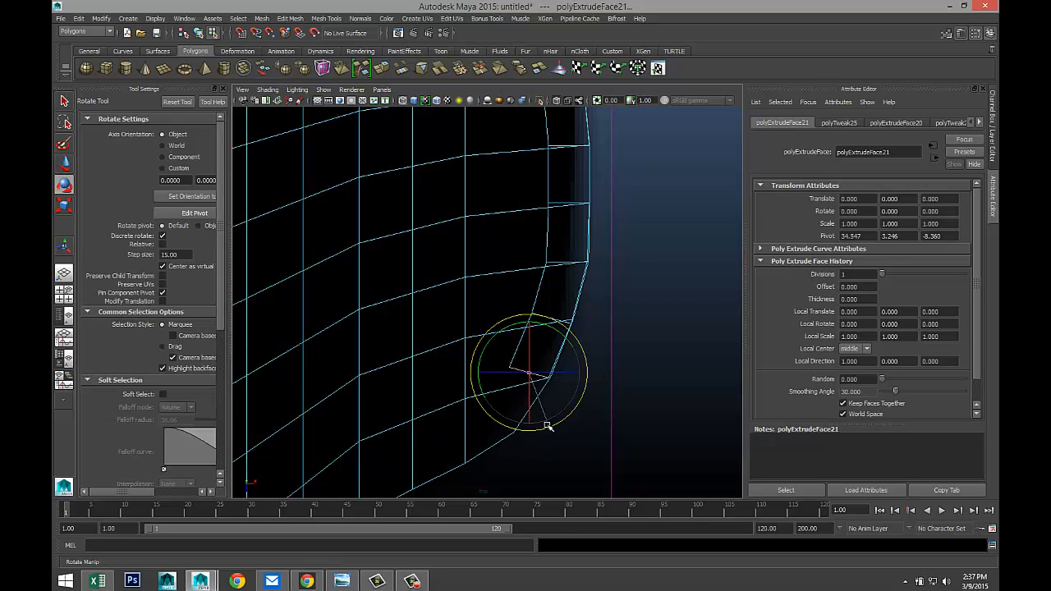
left_click_drag(542, 425, 537, 426)
- Extrude the end face to about X 31.6, Z -2.5, rotating it 30 degrees and aligning its outer corner with the next lid vertex
scroll(537, 426, "down", 2)
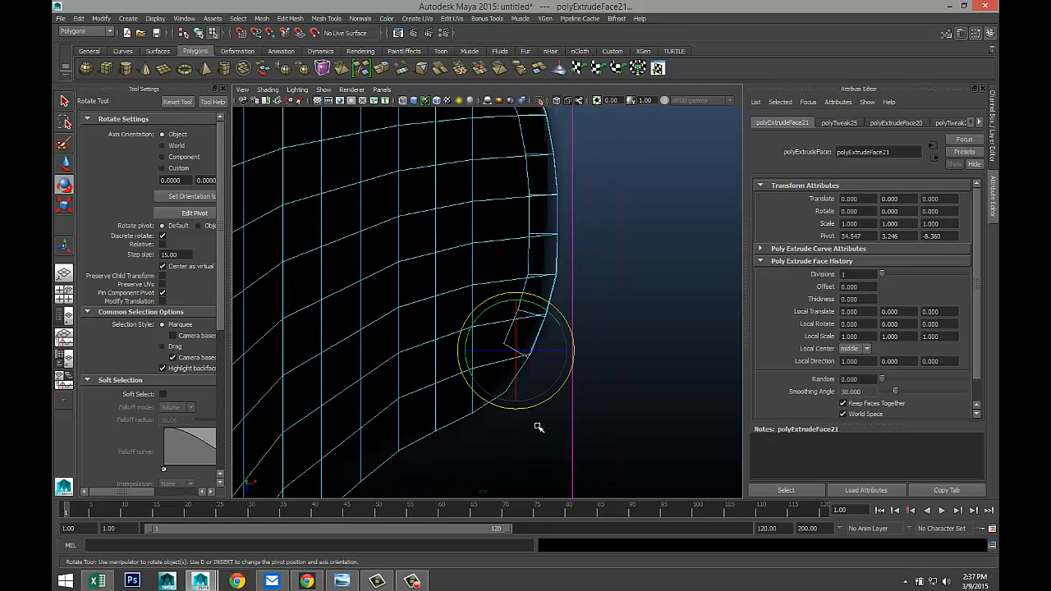
middle_click_drag(539, 442, 545, 341, "alt")
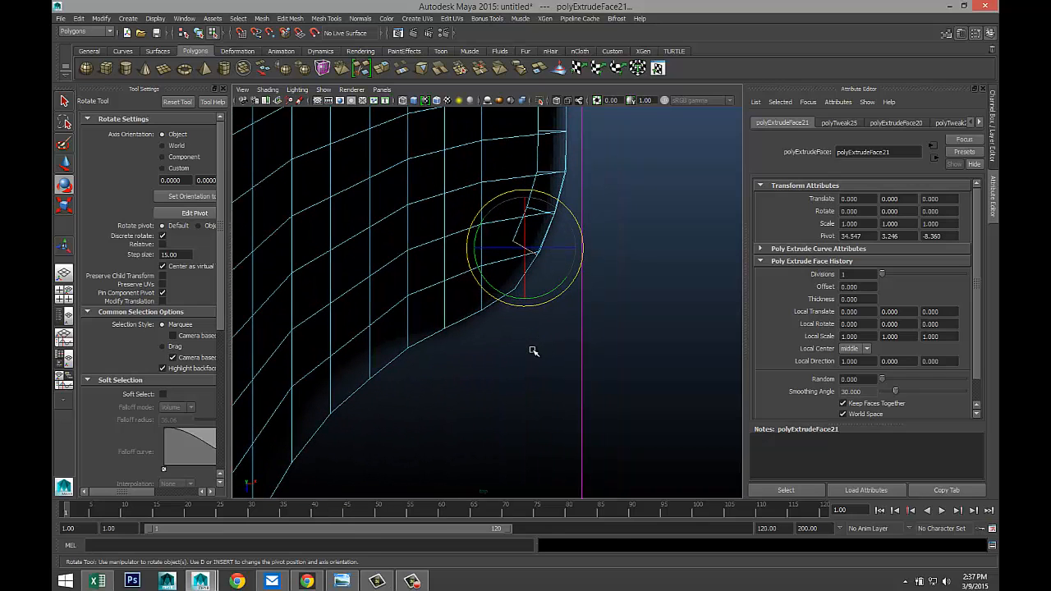
key("ctrl+e")
key("w")
left_click_drag(527, 300, 523, 344)
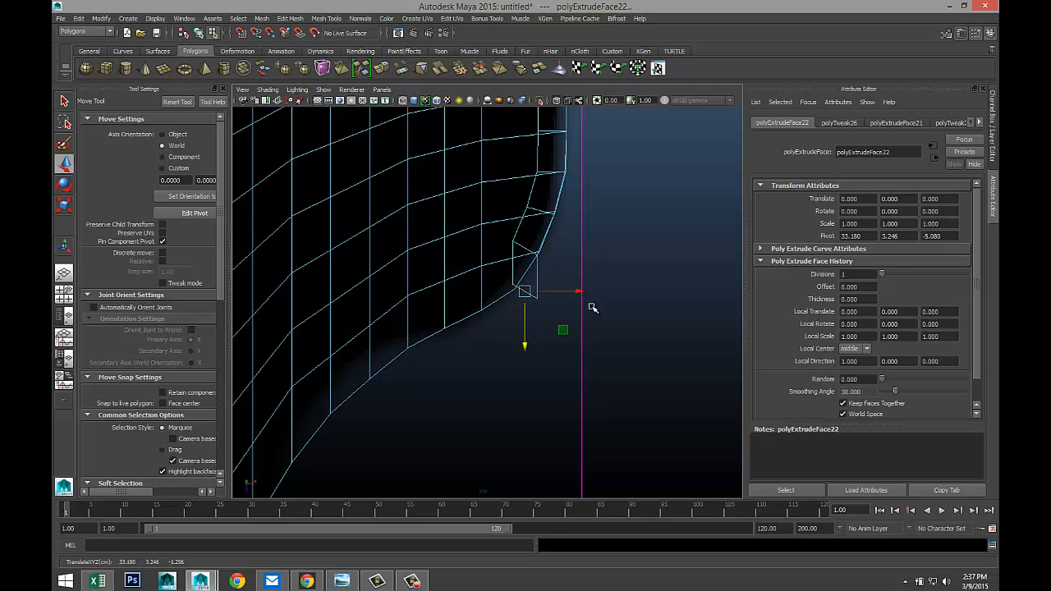
left_click_drag(580, 291, 501, 283)
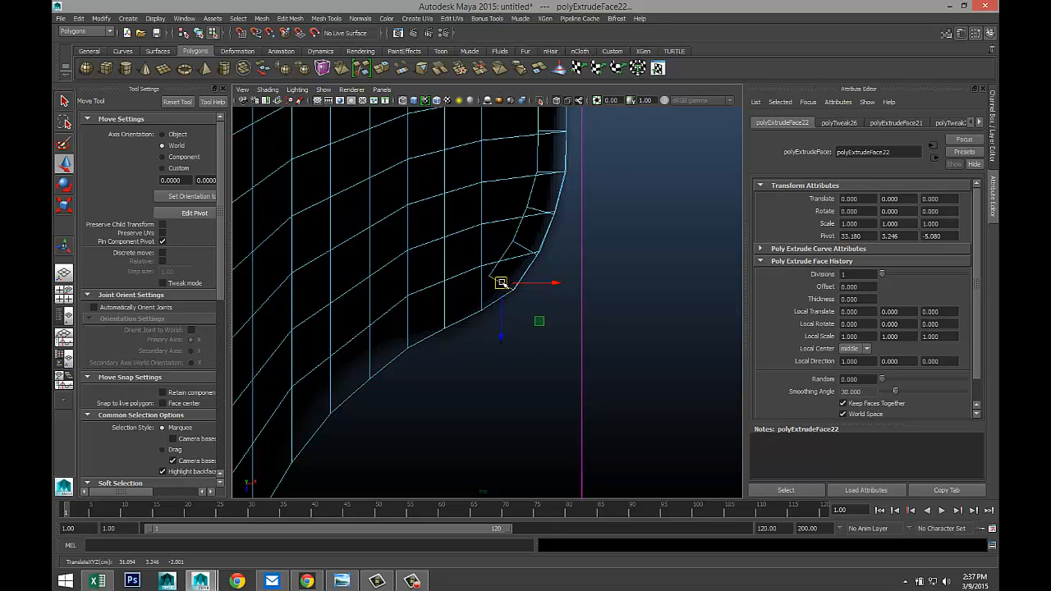
key("e")
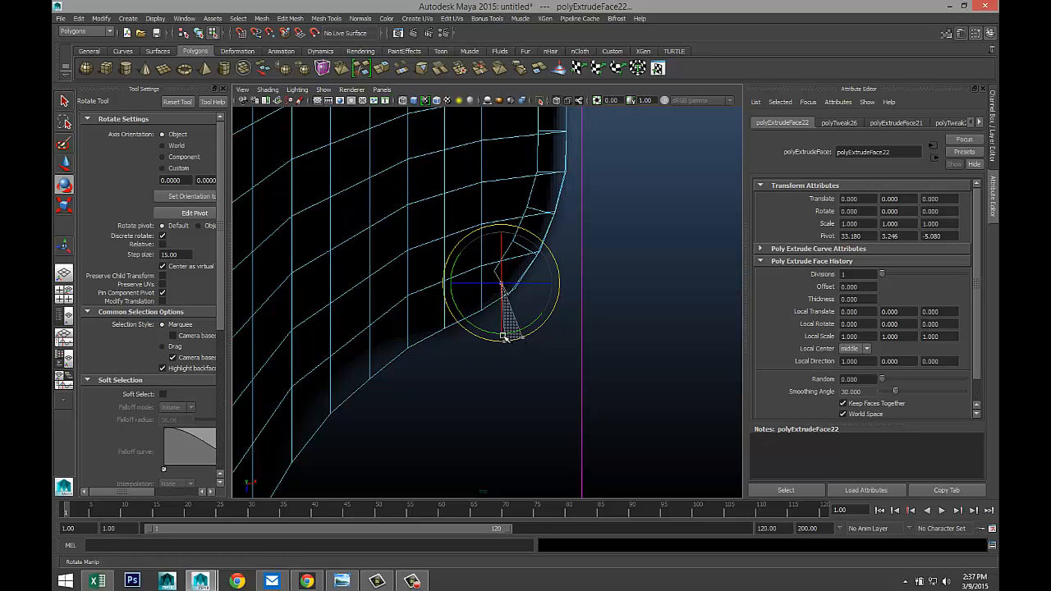
left_click_drag(504, 336, 504, 337)
key("f")
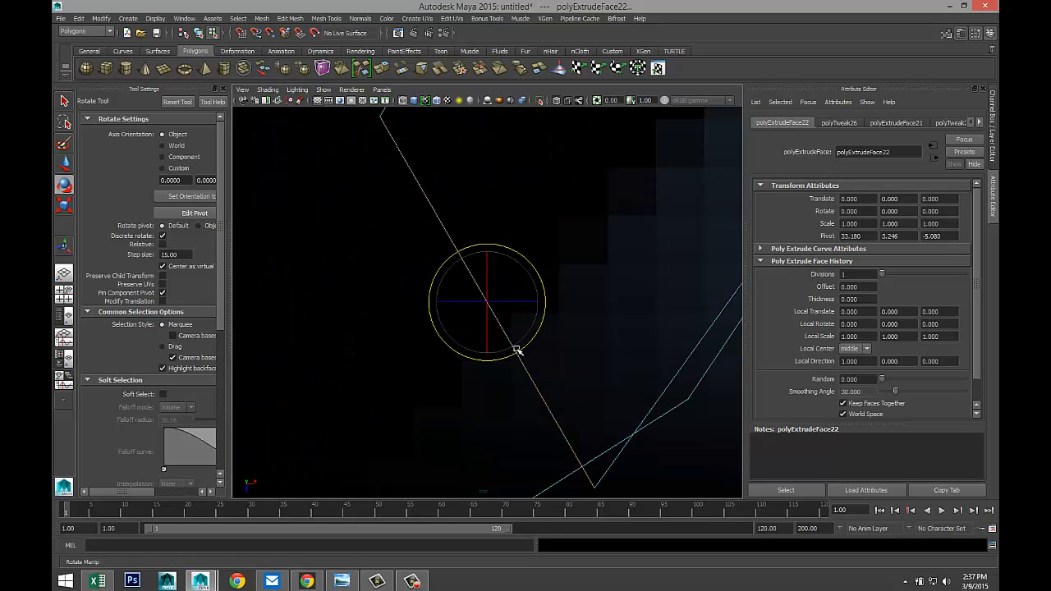
scroll(515, 352, "down", 6)
scroll(513, 354, "up", 2)
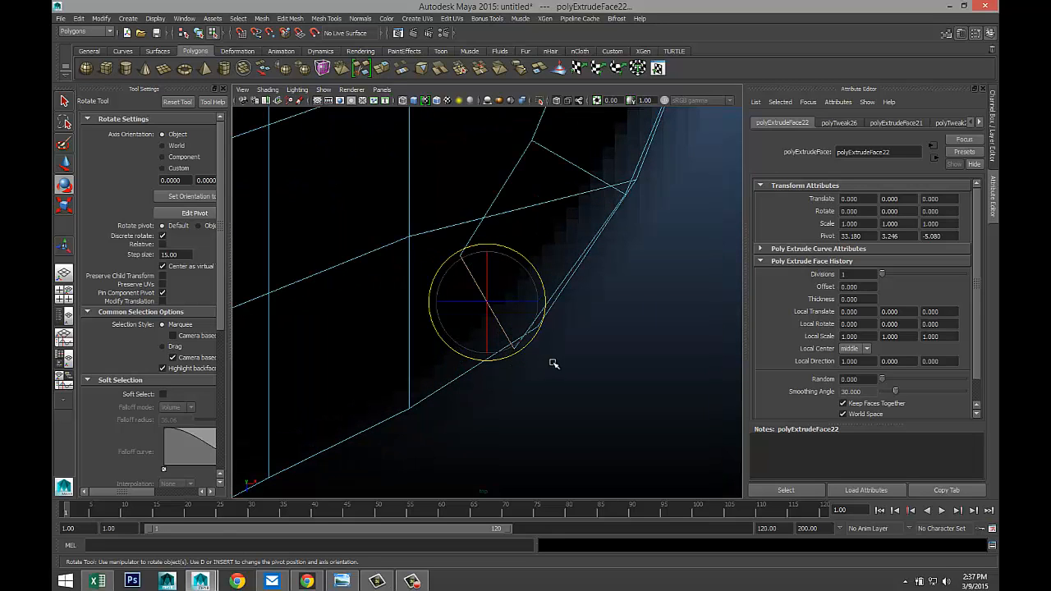
key("w")
left_click_drag(488, 301, 511, 280)
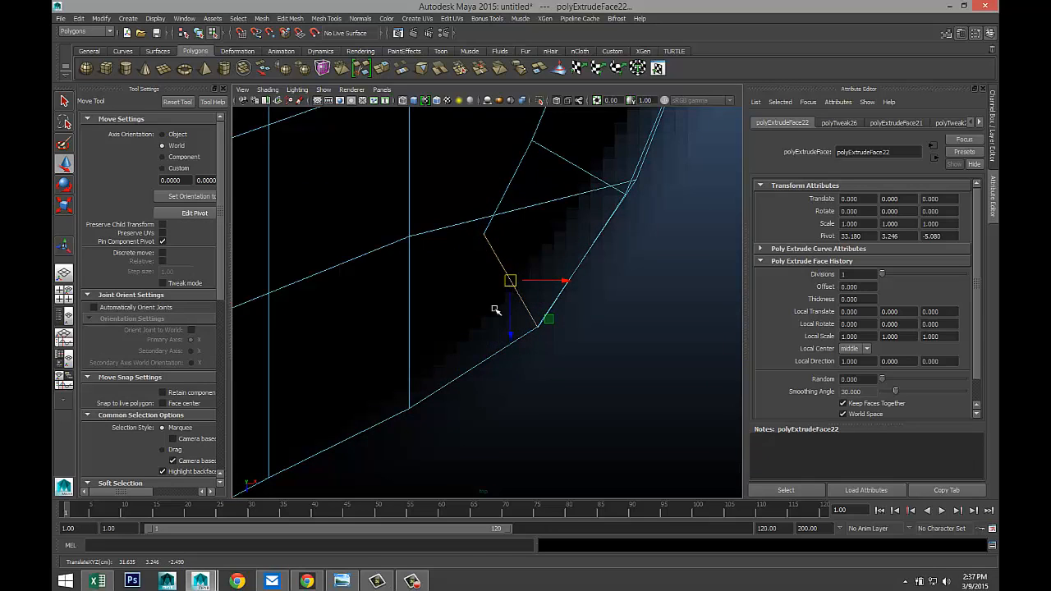
- Extrude the end face diagonally to the next lid vertex, placing it at about X 28.7, Z -0.6
key("ctrl+e")
key("w")
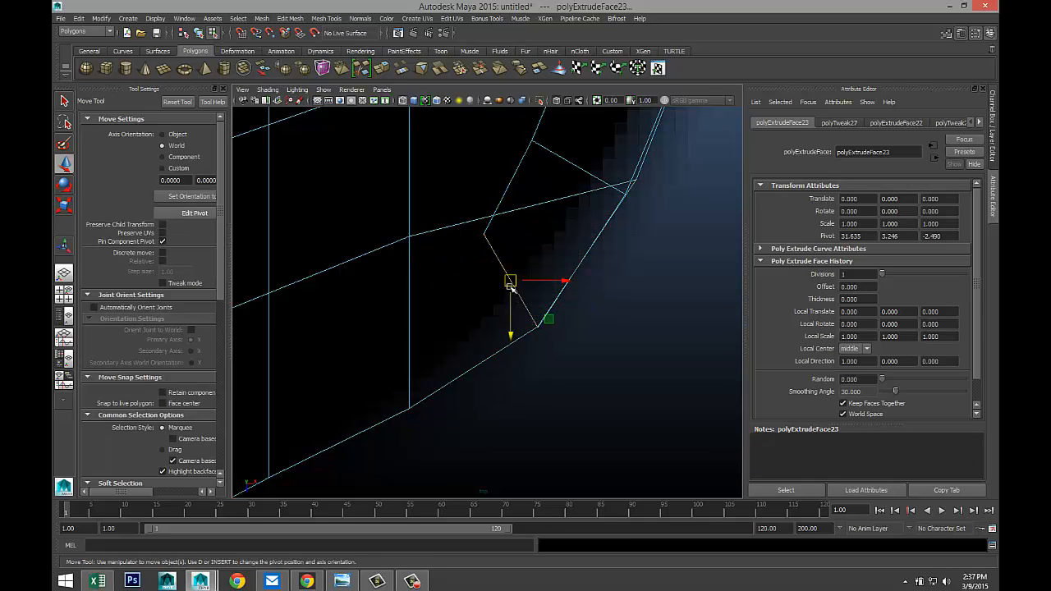
left_click_drag(509, 282, 382, 367)
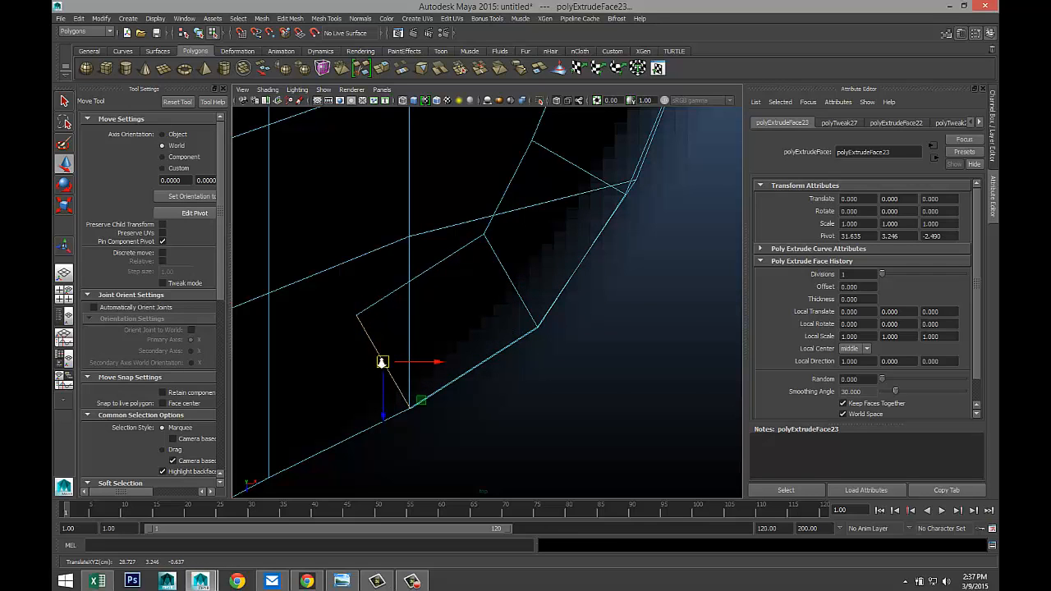
- Extrude the end face to about X 26.1, Z 0.8, rotating it parallel to the Z axis with its outer corner on the lid vertex
scroll(371, 400, "down", 5)
middle_click_drag(300, 423, 441, 334, "alt")
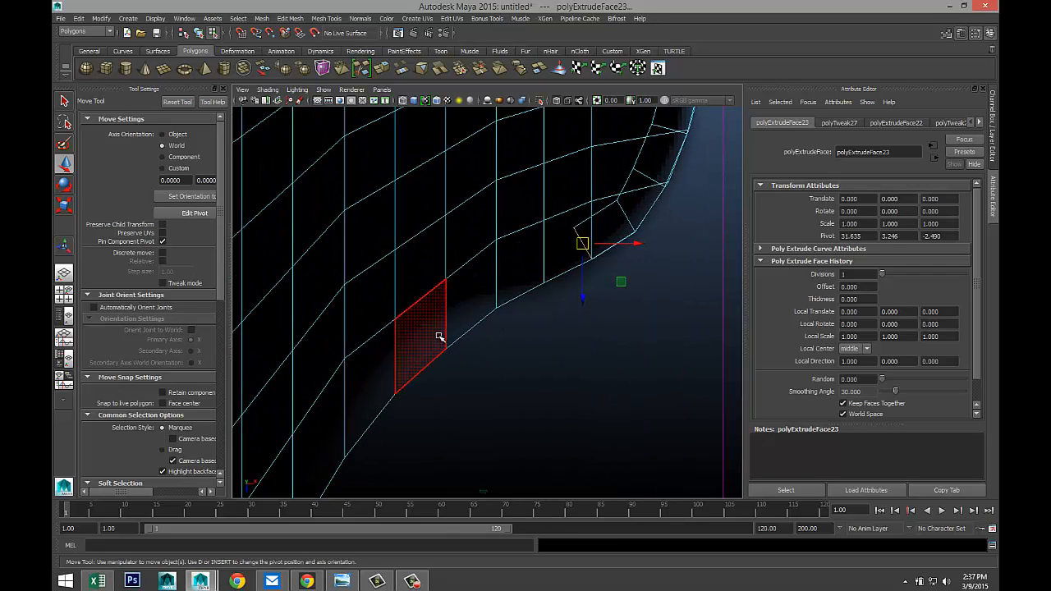
key("ctrl+e")
key("w")
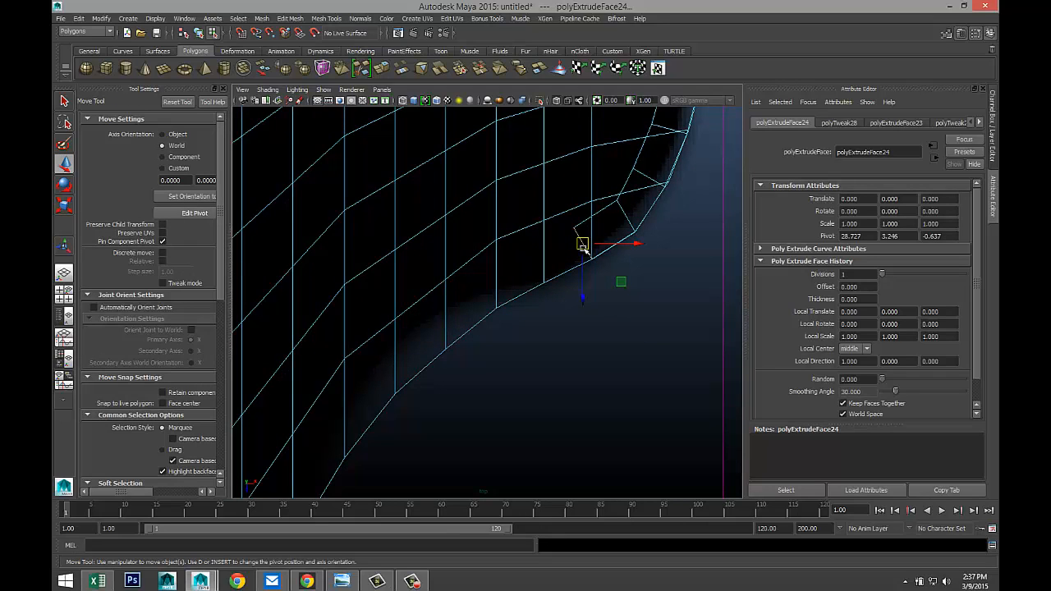
left_click_drag(582, 245, 537, 265)
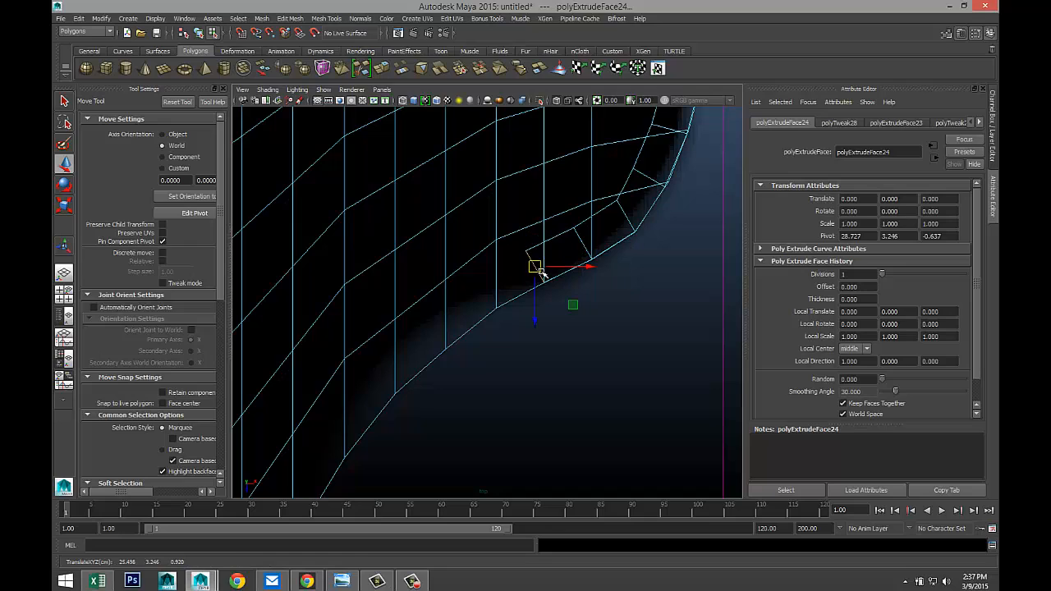
key("e")
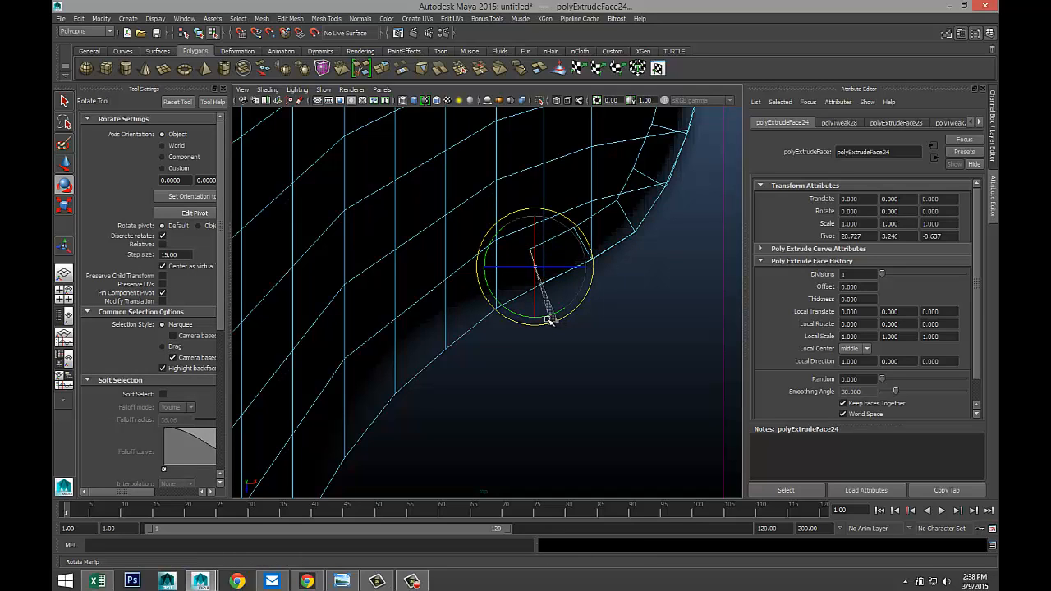
left_click_drag(542, 320, 542, 326)
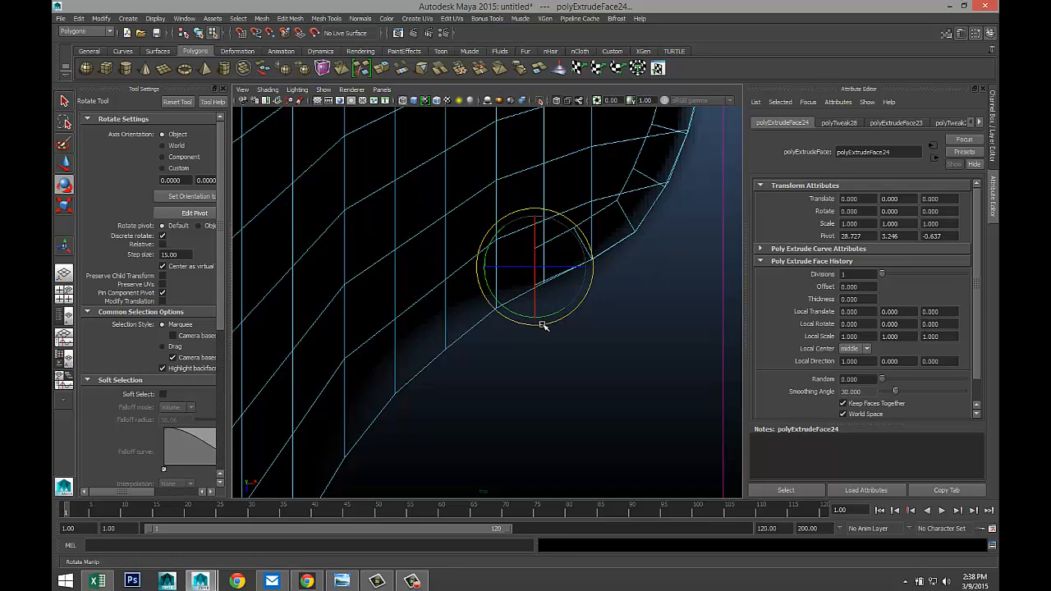
key("w")
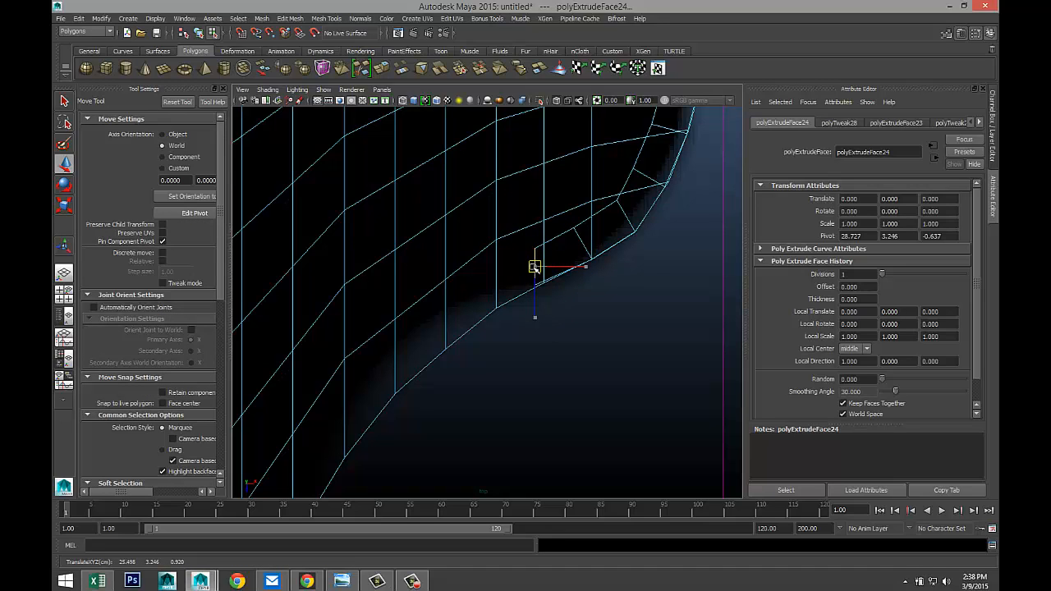
left_click_drag(539, 266, 543, 266)
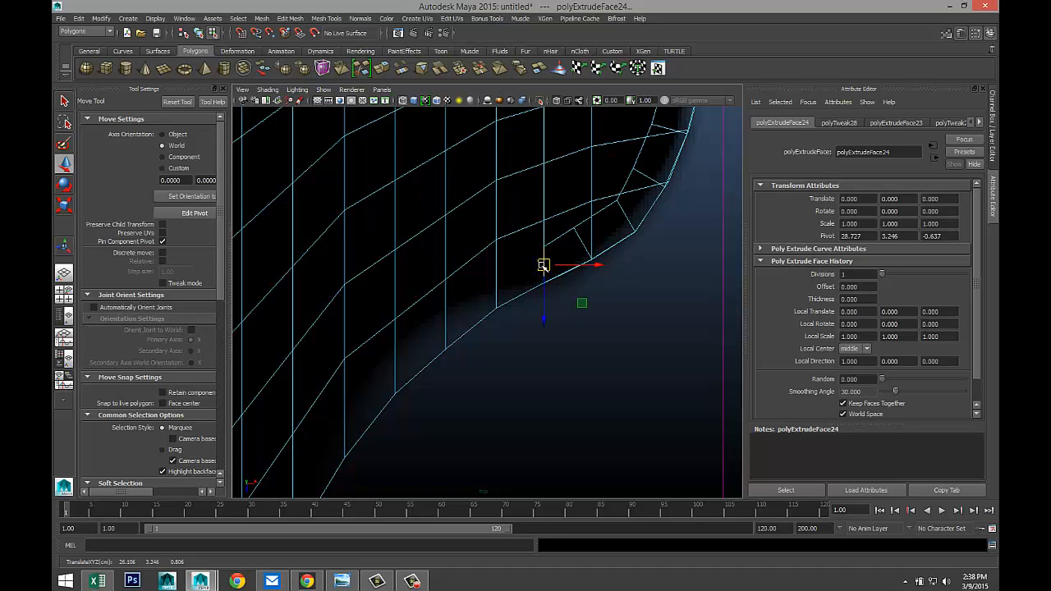
- Extrude the rim's end face to the next lid vertex, placing it at about X 22.9, Z 2.5
key("ctrl+e")
key("w")
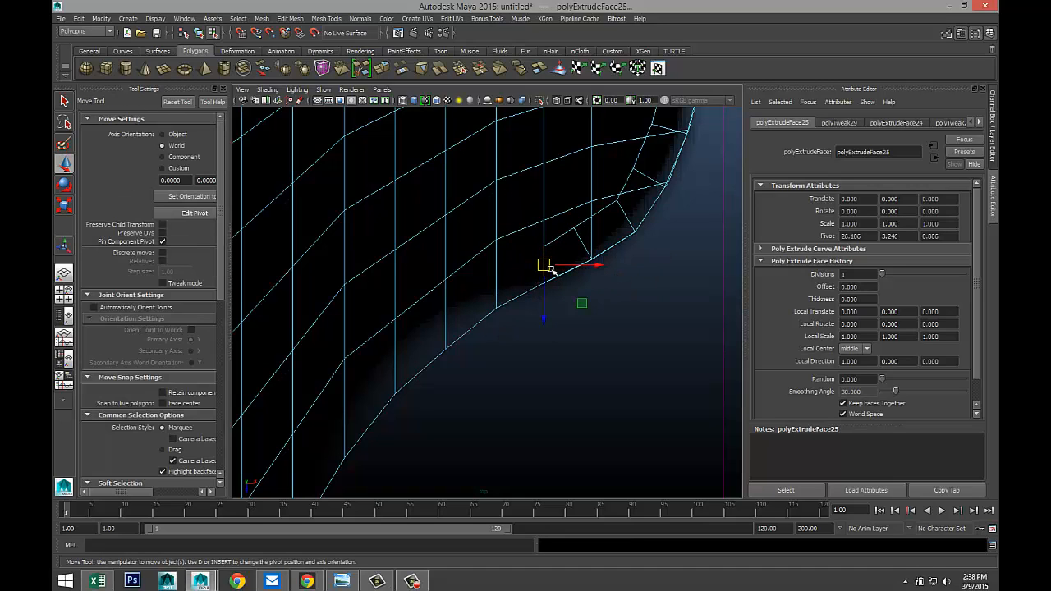
left_click_drag(543, 264, 500, 290)
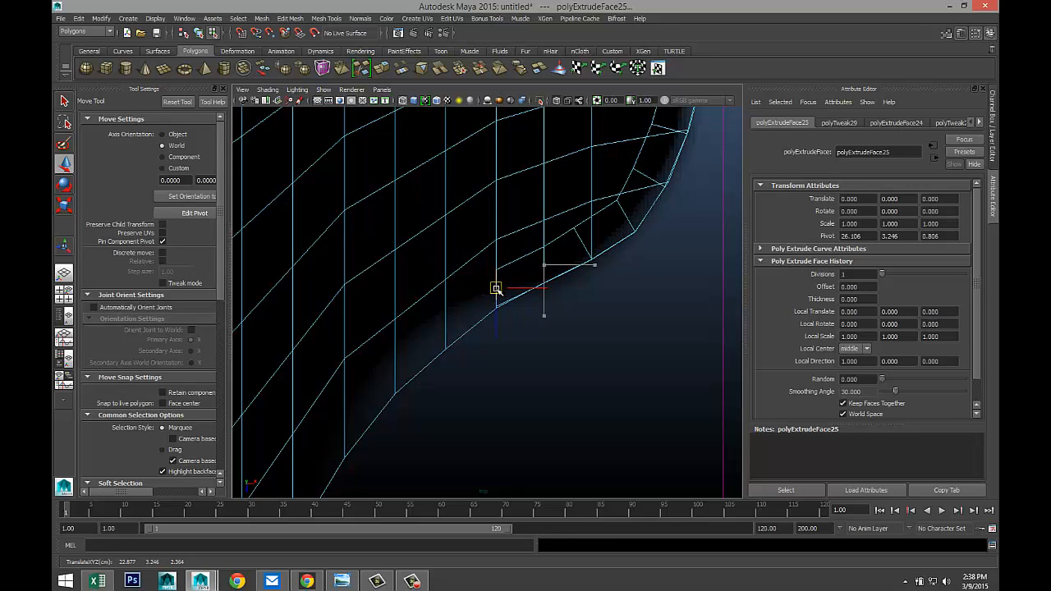
left_click_drag(496, 289, 496, 292)
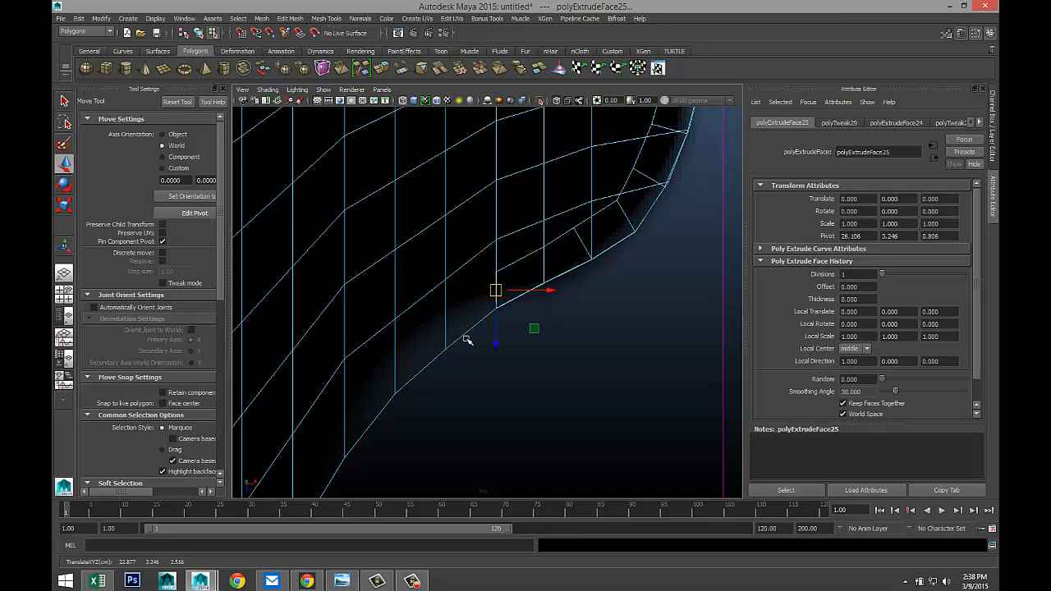
- Extrude the end face to about X 19.6, Z 5.2, with its outer corner on the next lid vertex
key("ctrl+e")
key("w")
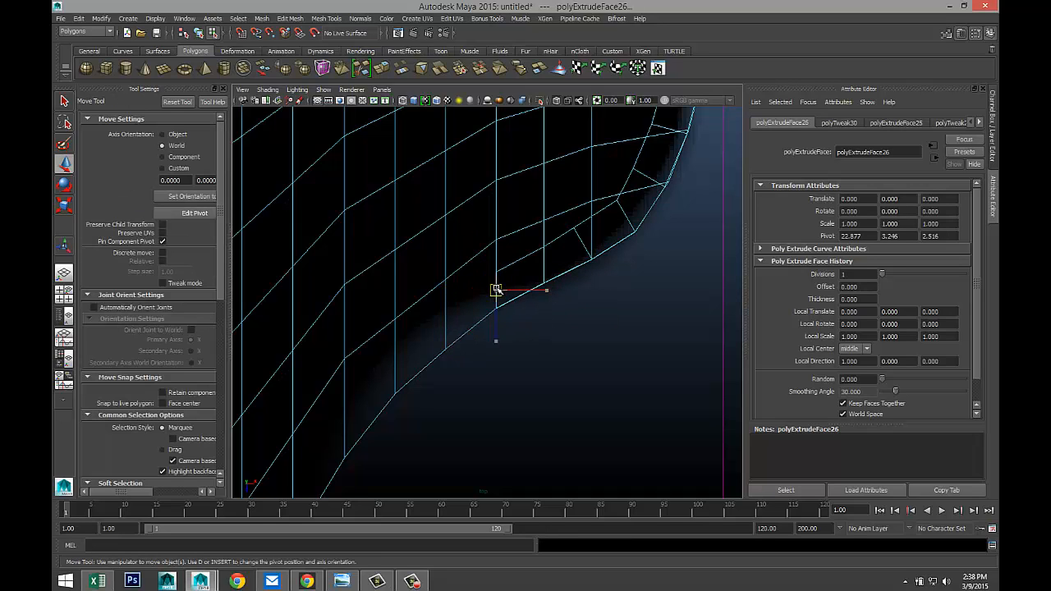
left_click_drag(495, 289, 445, 328)
scroll(446, 351, "up", 5)
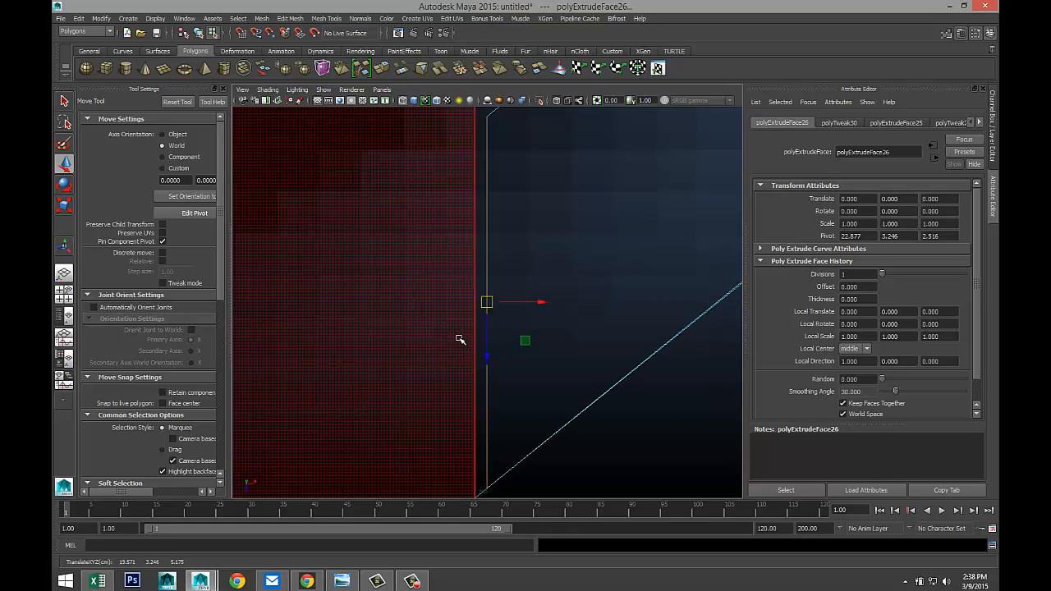
scroll(459, 340, "down", 7)
scroll(458, 353, "up", 2)
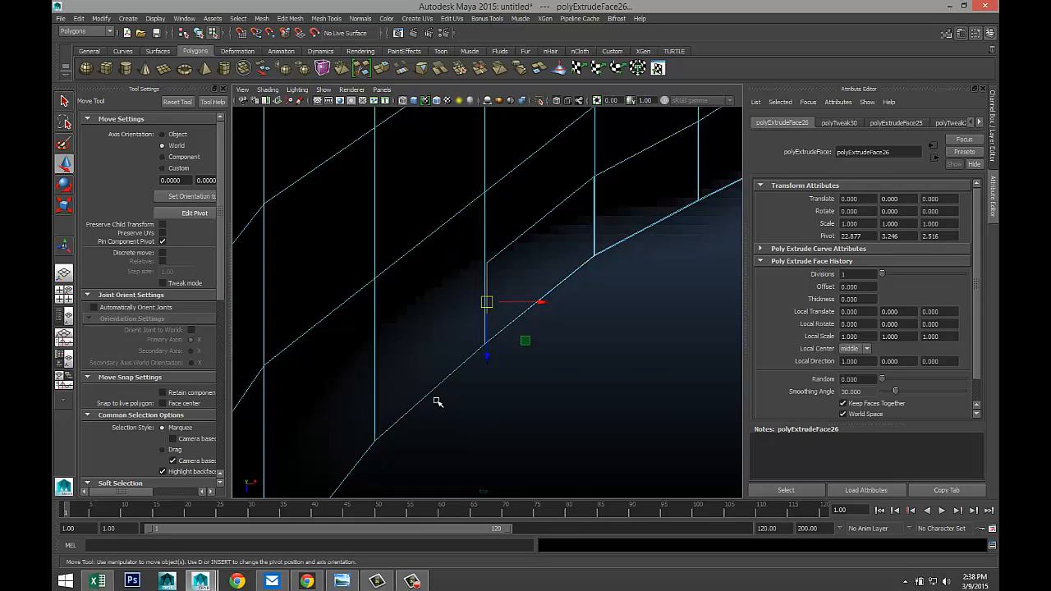
- Extrude the end face diagonally along the lid outline to about X 16.2, Z 8.1
key("ctrl+e")
key("w")
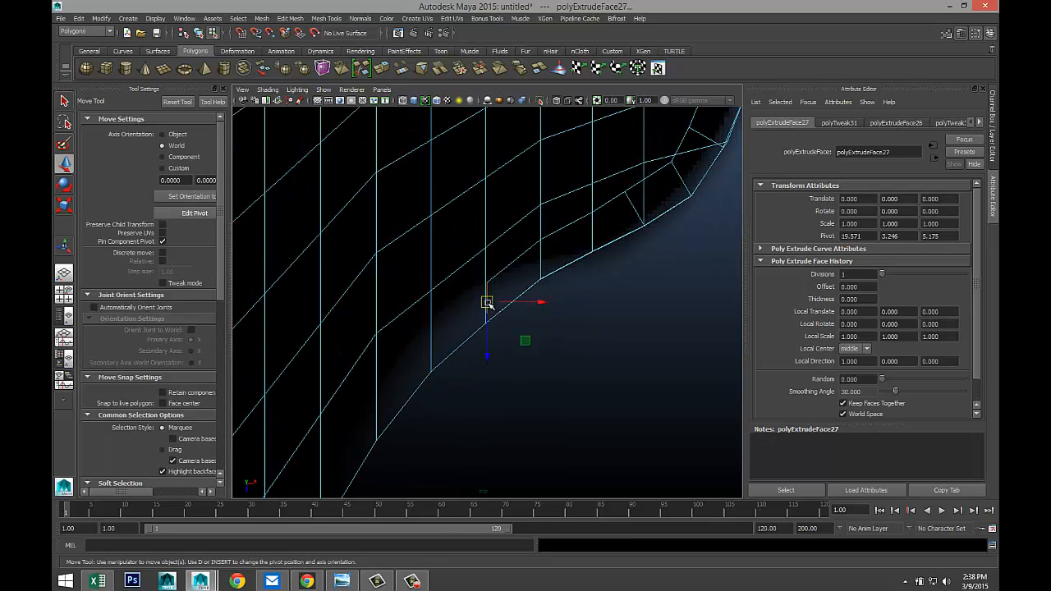
left_click_drag(487, 303, 433, 348)
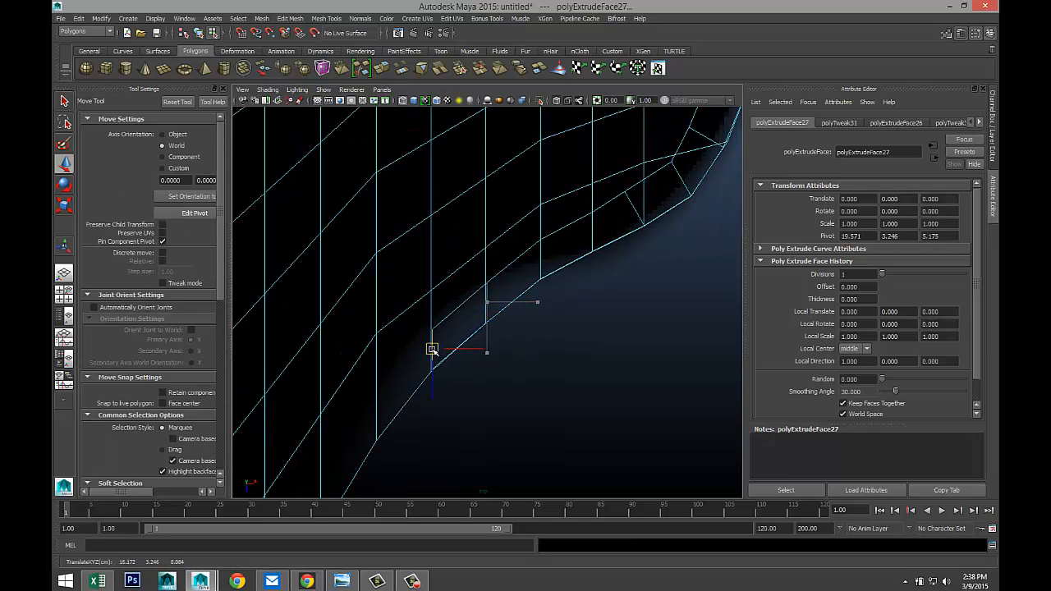
- Extrude five more rim sections vertex by vertex down the lid's curved side, ending at about X -1.1, Z 29.9
scroll(427, 377, "down", 2)
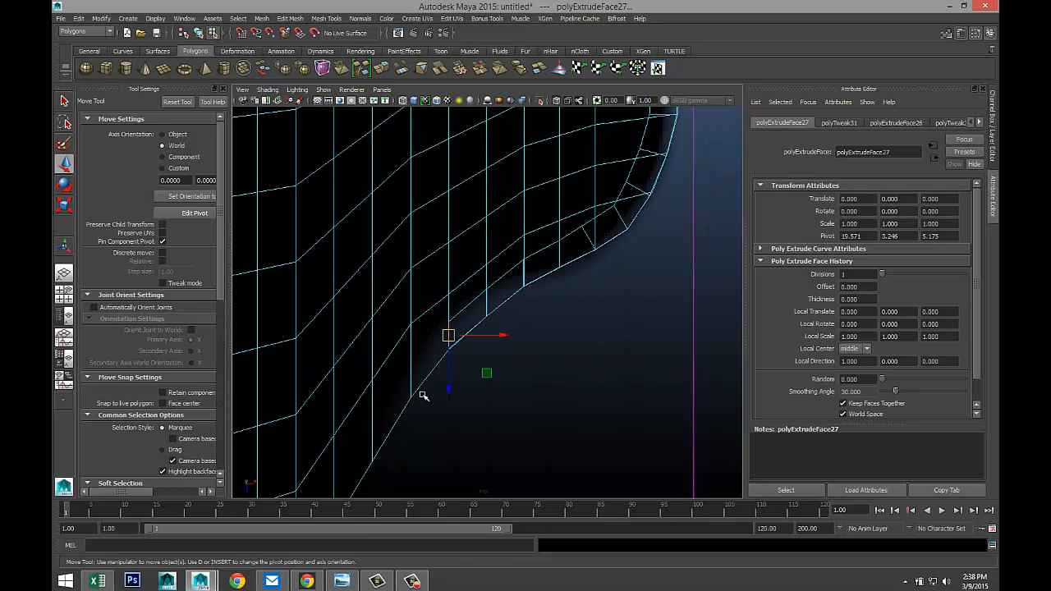
middle_click_drag(421, 397, 535, 227, "alt")
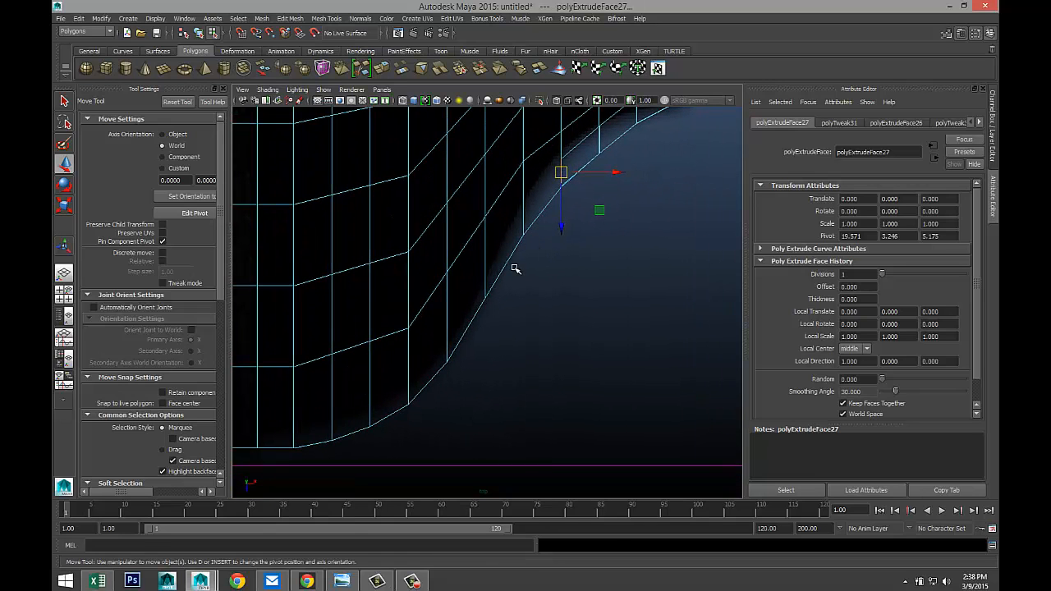
key("ctrl+e")
key("w")
left_click_drag(563, 170, 371, 411)
key("ctrl+e")
key("w")
key("ctrl+e")
key("w")
key("ctrl+e")
key("w")
key("ctrl+e")
key("w")
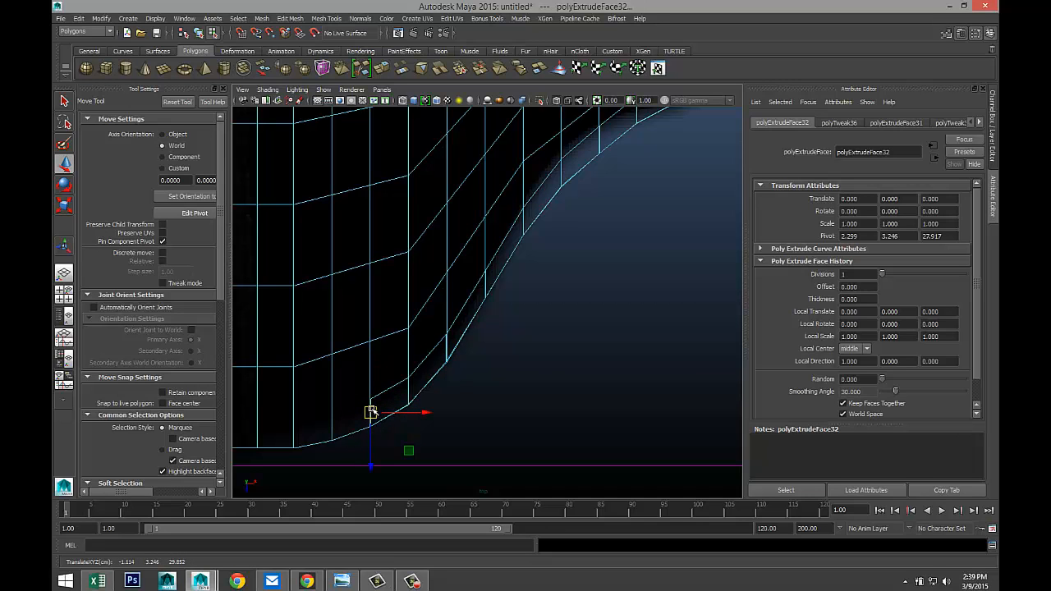
- Extrude two more sections around the end of the curve, to about X -4.6, Z 31.1 and X -8.1, Z 31.9
scroll(373, 426, "down", 2)
middle_click_drag(376, 433, 519, 367, "alt")
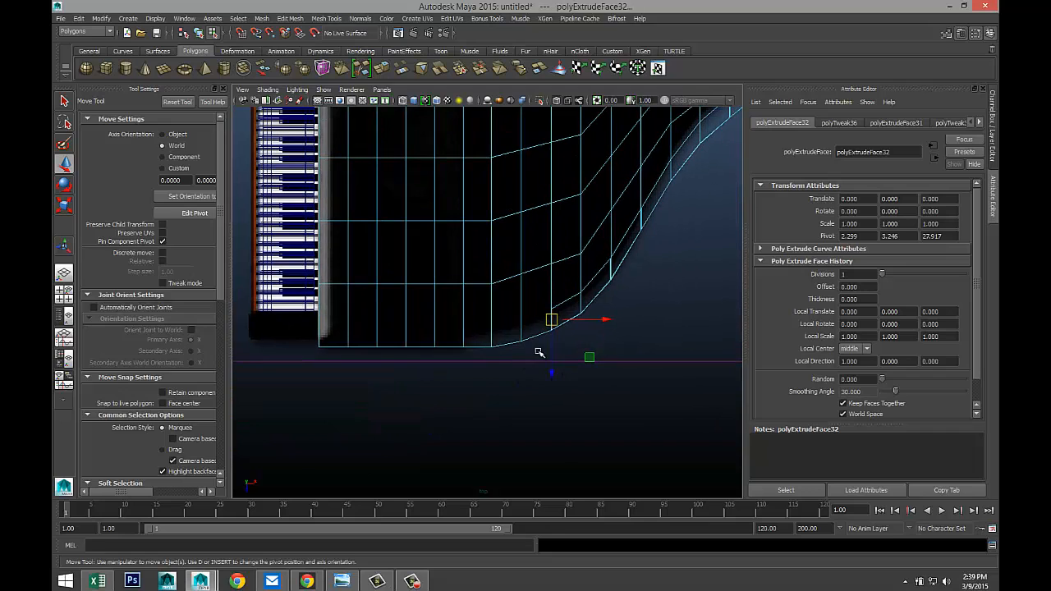
key("ctrl+e")
left_click_drag(551, 319, 493, 336)
key("ctrl+e")
key("w")
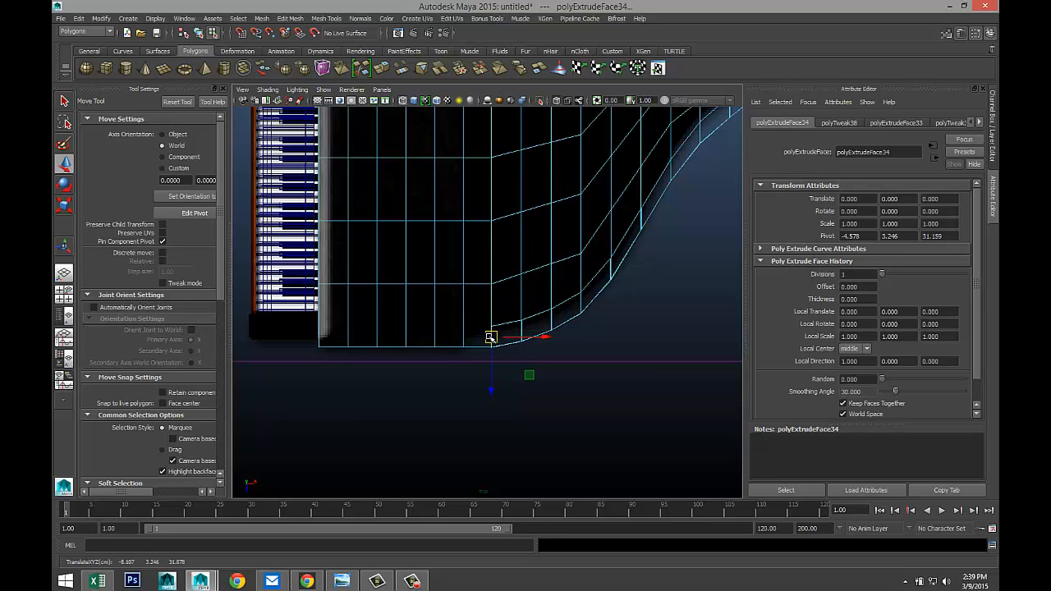
- Extrude two sections onto the lid's straight edge, to about X -11.4 and X -14.6 at Z 31.8
key("ctrl+e")
key("w")
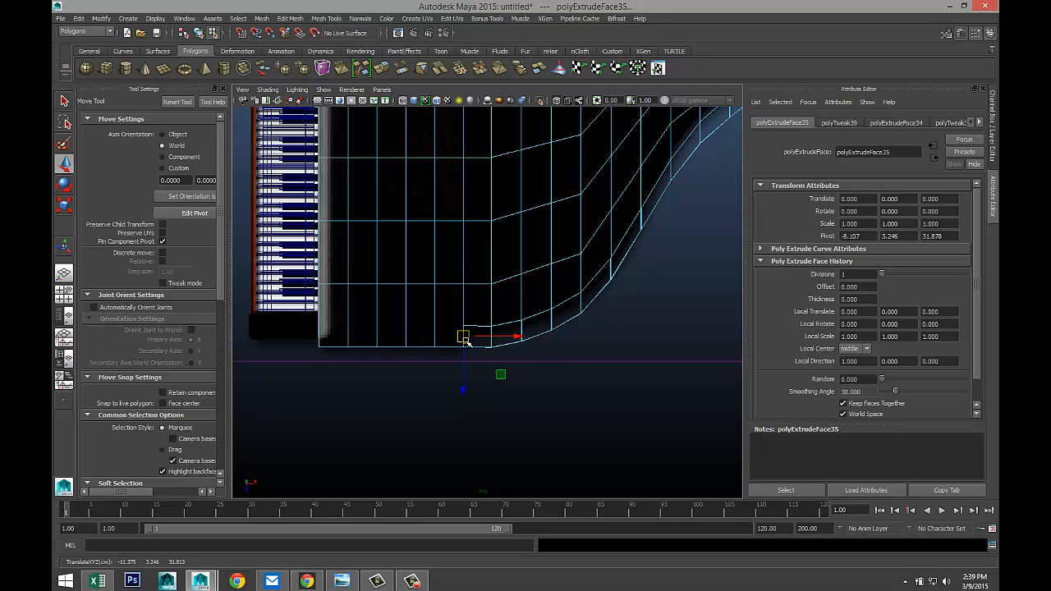
key("ctrl+e")
key("w")
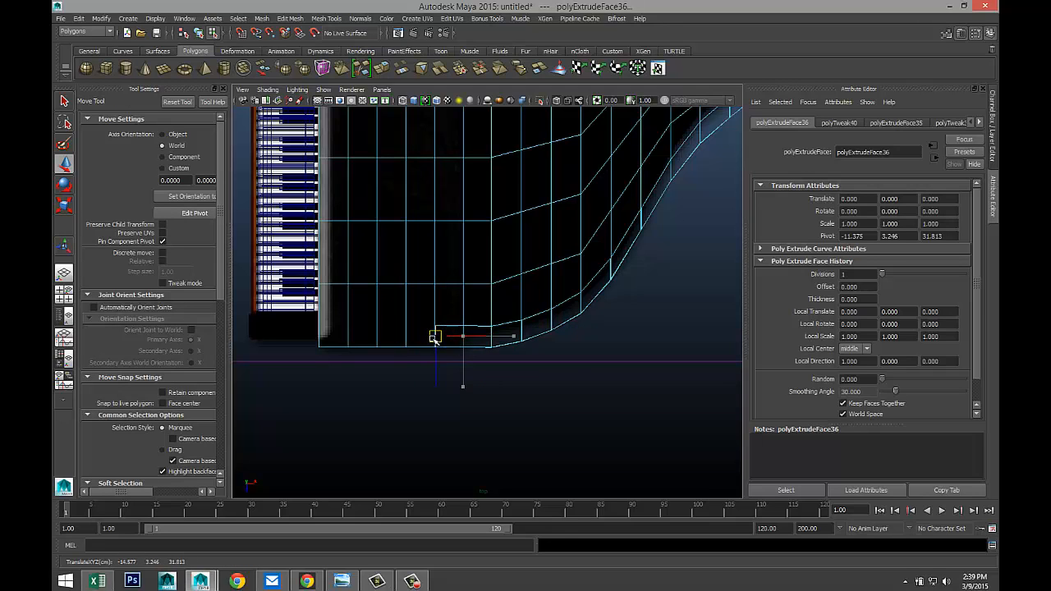
- Extrude two more sections straight along the X axis, to about X -17.9 and X -21.4
scroll(504, 382, "up", 5)
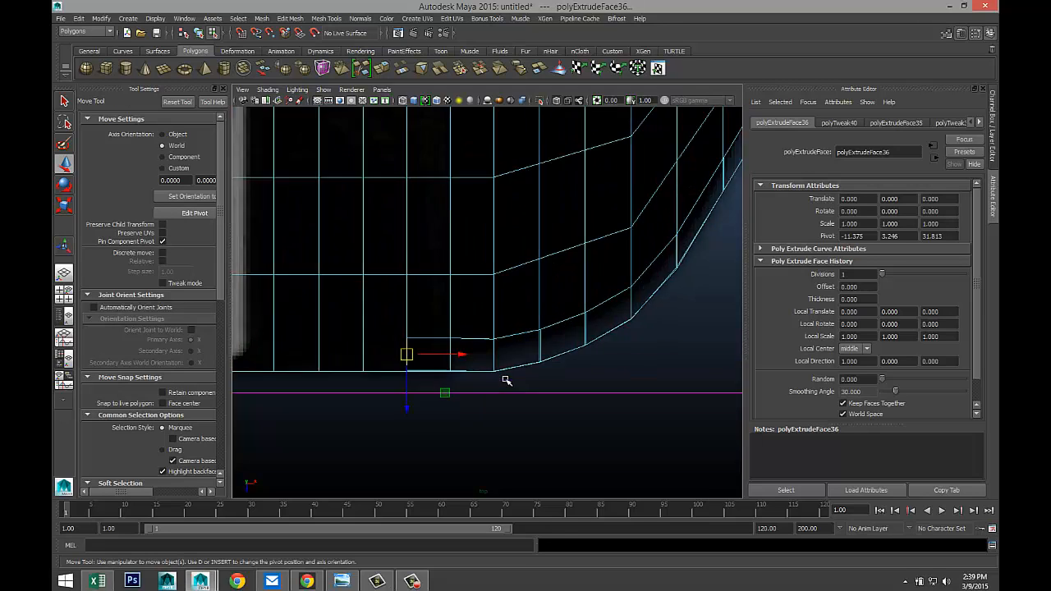
scroll(495, 454, "up", 3)
middle_click_drag(495, 454, 478, 314, "alt")
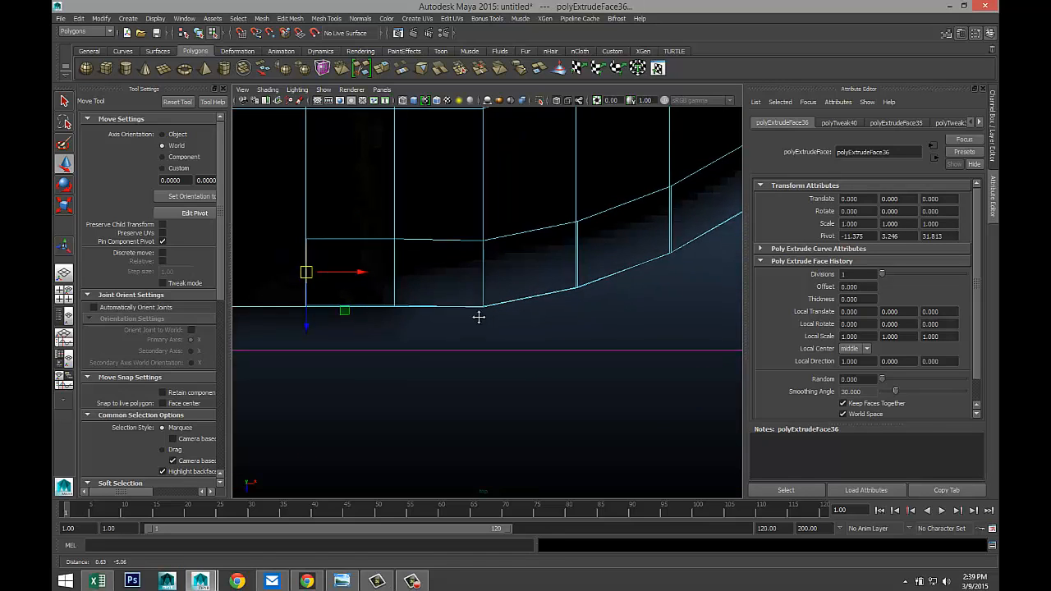
scroll(483, 337, "down", 6)
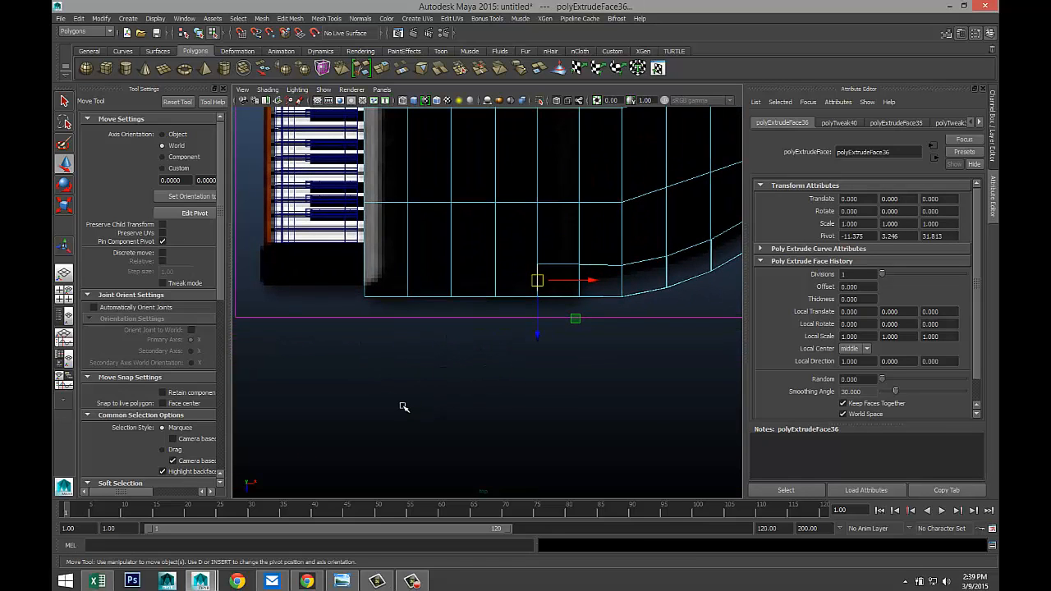
key("ctrl+e")
key("w")
mouse_move(567, 280)
left_mouse_down()
mouse_move(589, 281)
mouse_move(563, 283)
left_mouse_up()
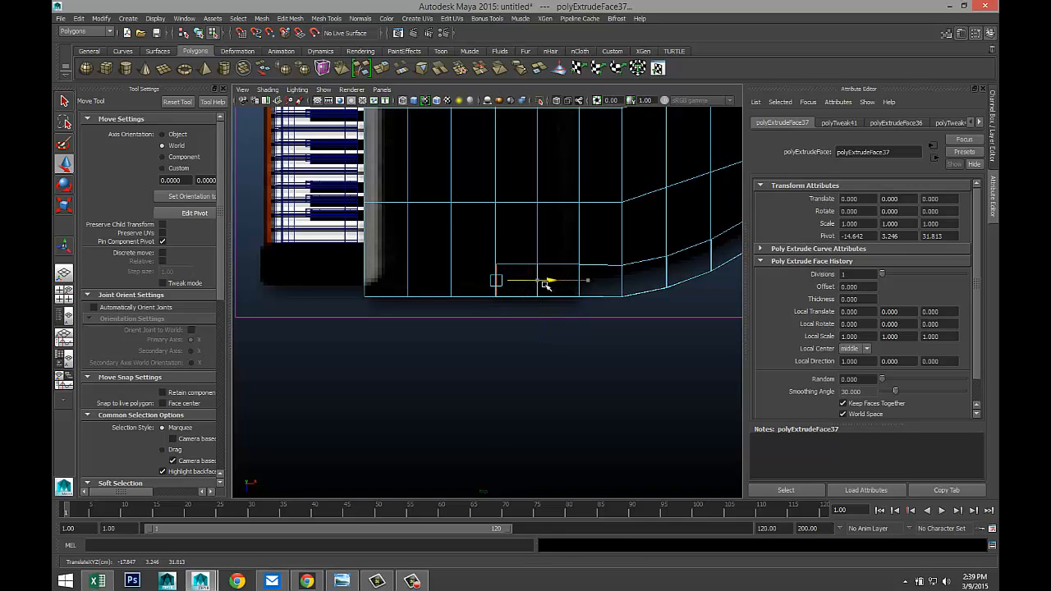
key("ctrl+e")
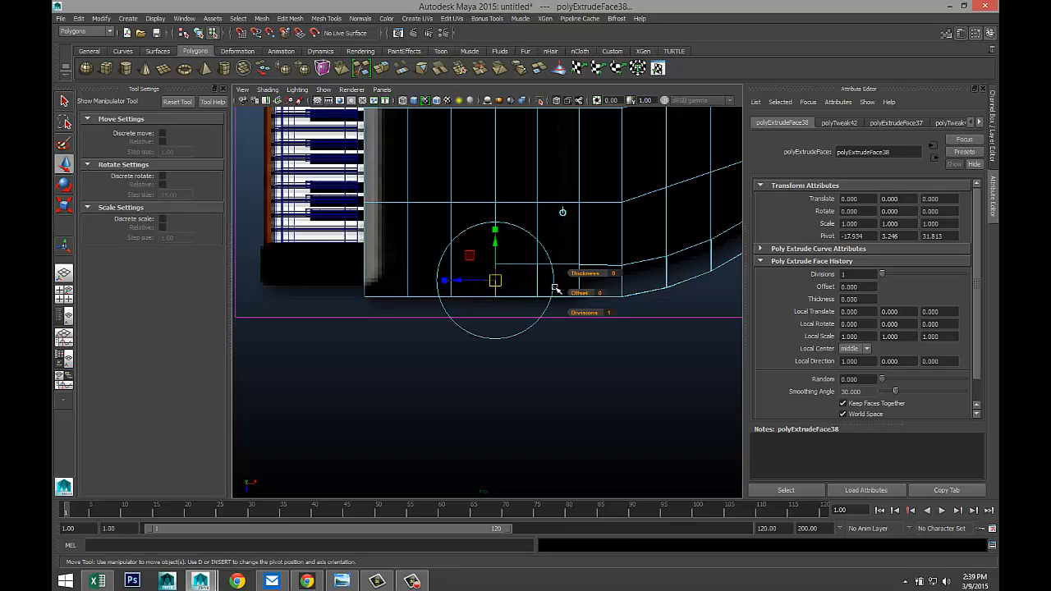
key("w")
left_click_drag(549, 280, 510, 283)
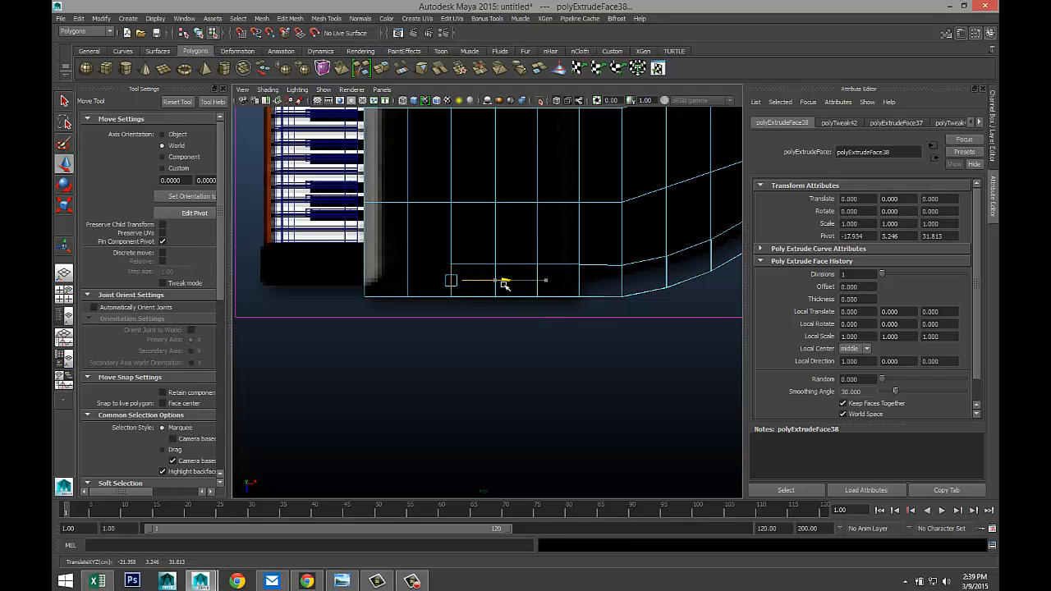
- Extrude the last two straight sections to about X -24.7 and X -28.1, ending flush with the lid's keyboard-side edge
key("ctrl+e")
key("w")
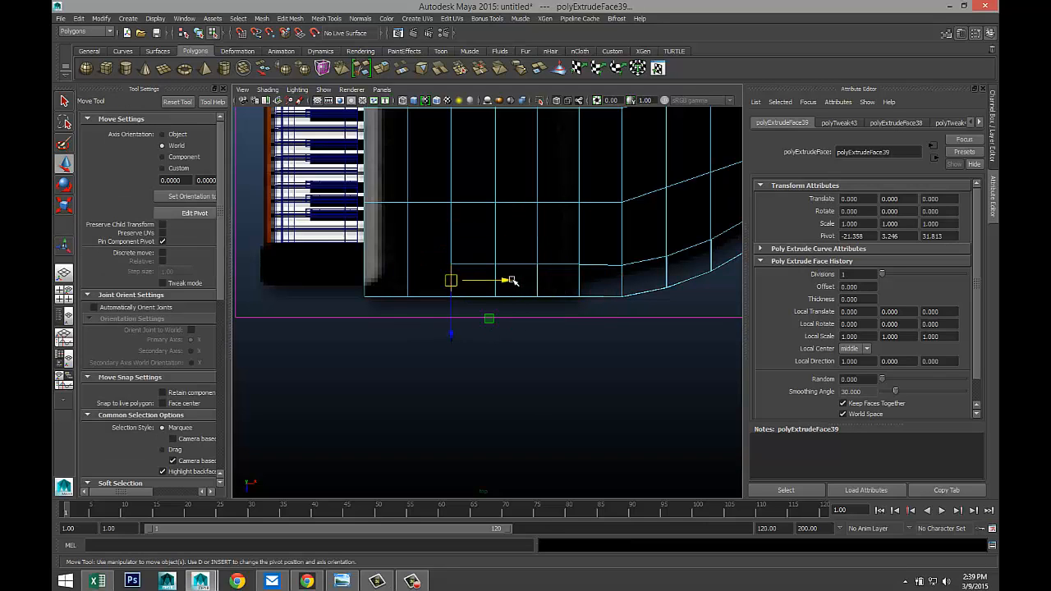
left_click_drag(505, 282, 473, 283)
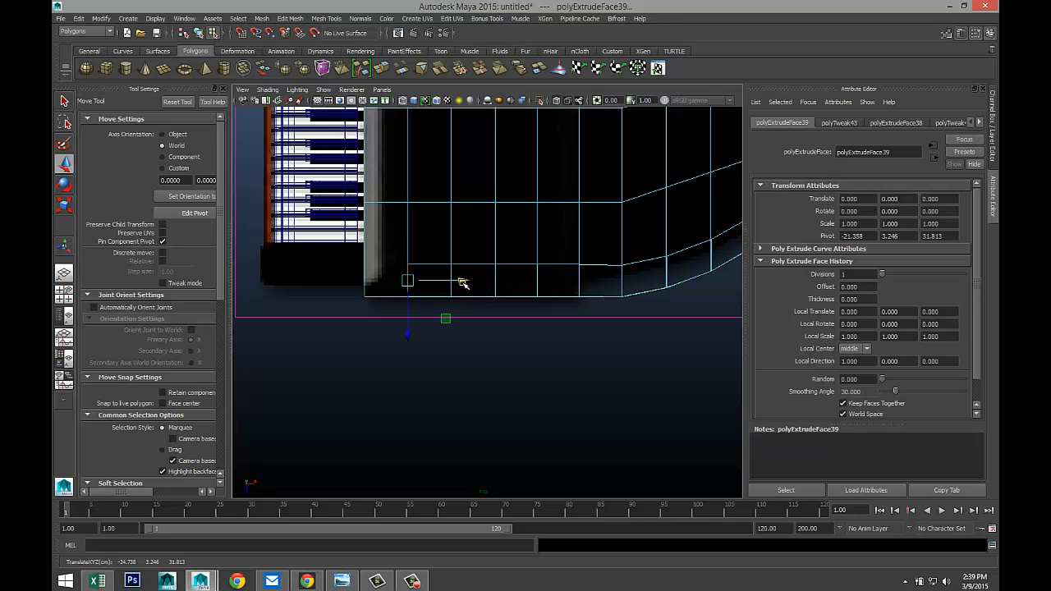
key("ctrl+e")
key("w")
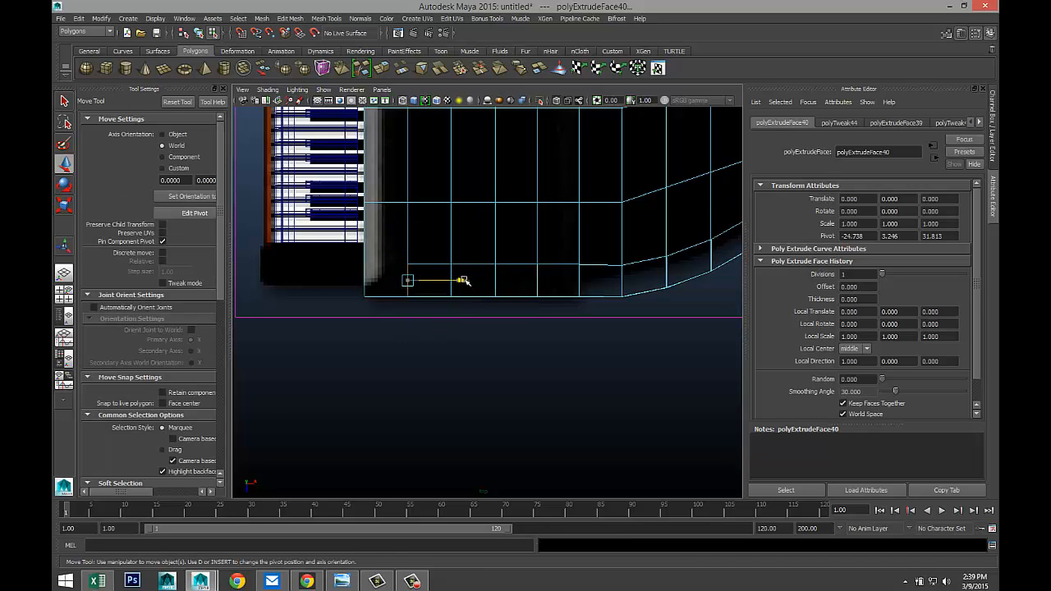
left_click_drag(463, 280, 421, 283)
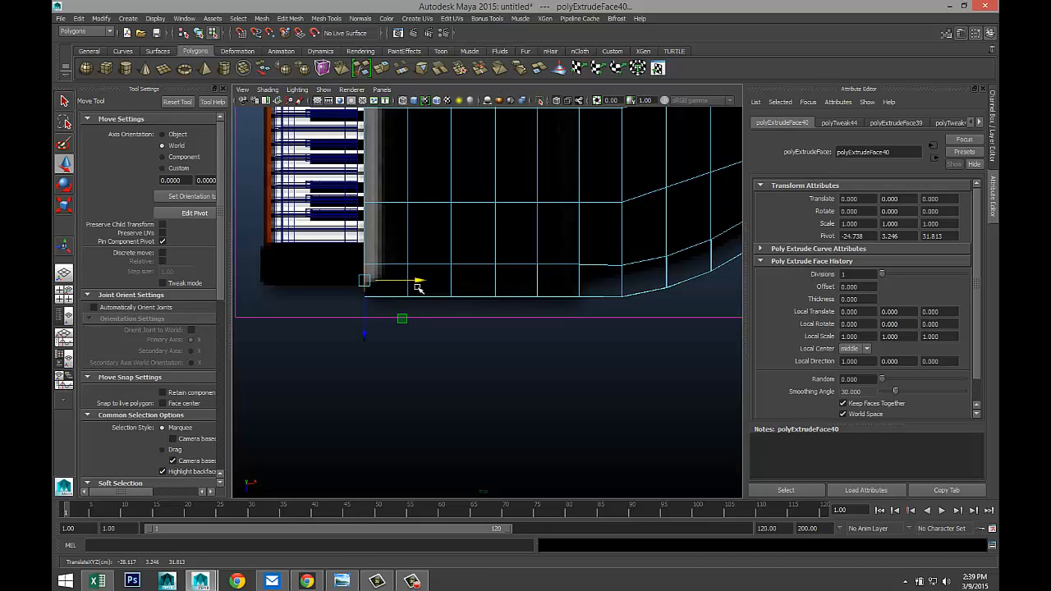
- In the perspective view, extrude the inner side face at the rim's keyboard end along Z across to the opposite straight side
left_click(67, 299)
key("space")
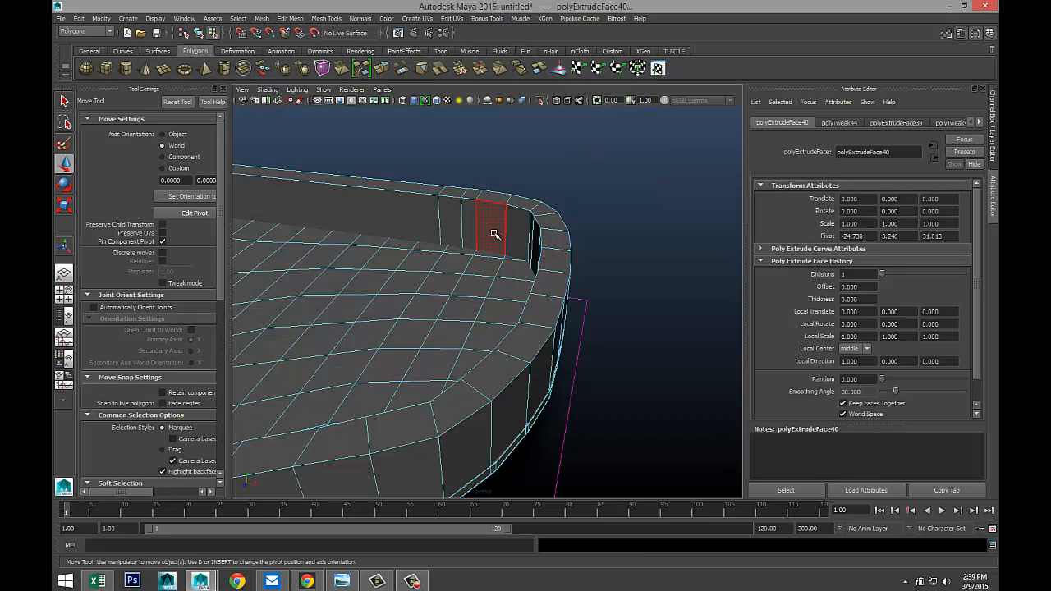
scroll(493, 237, "down", 10)
left_click_drag(354, 367, 462, 357, "alt")
middle_click_drag(460, 358, 383, 323, "alt")
scroll(440, 368, "up", 7)
left_click_drag(428, 367, 498, 307, "alt")
right_click(664, 225)
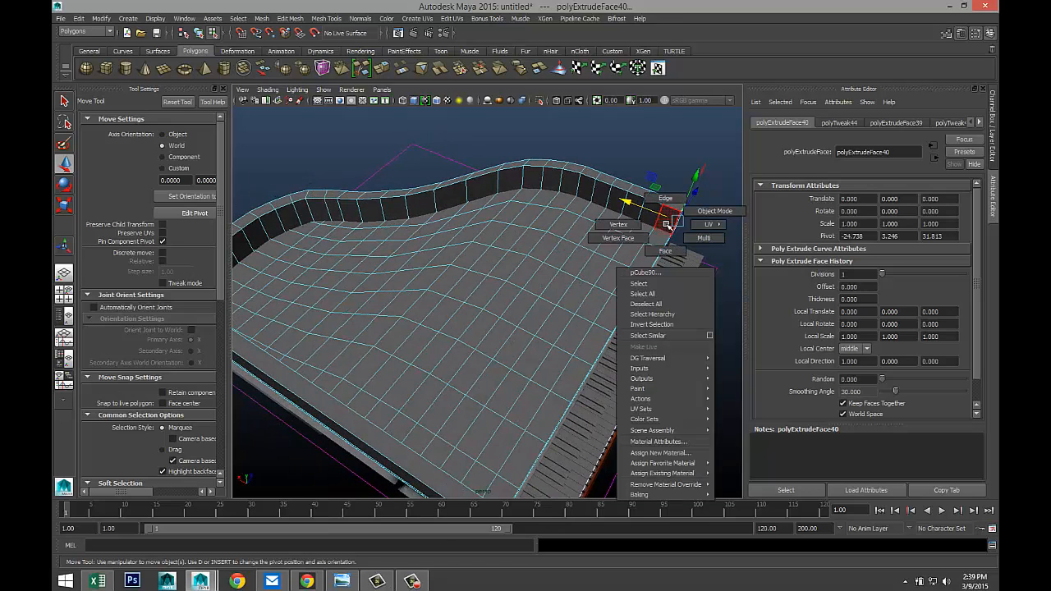
left_click(659, 249)
left_click(667, 225)
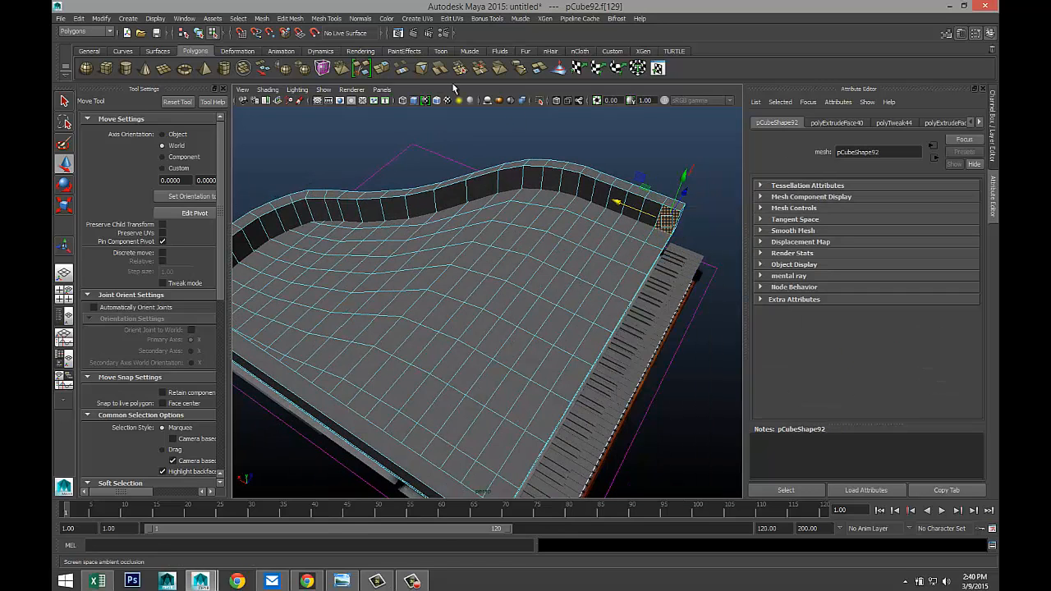
left_click(314, 21)
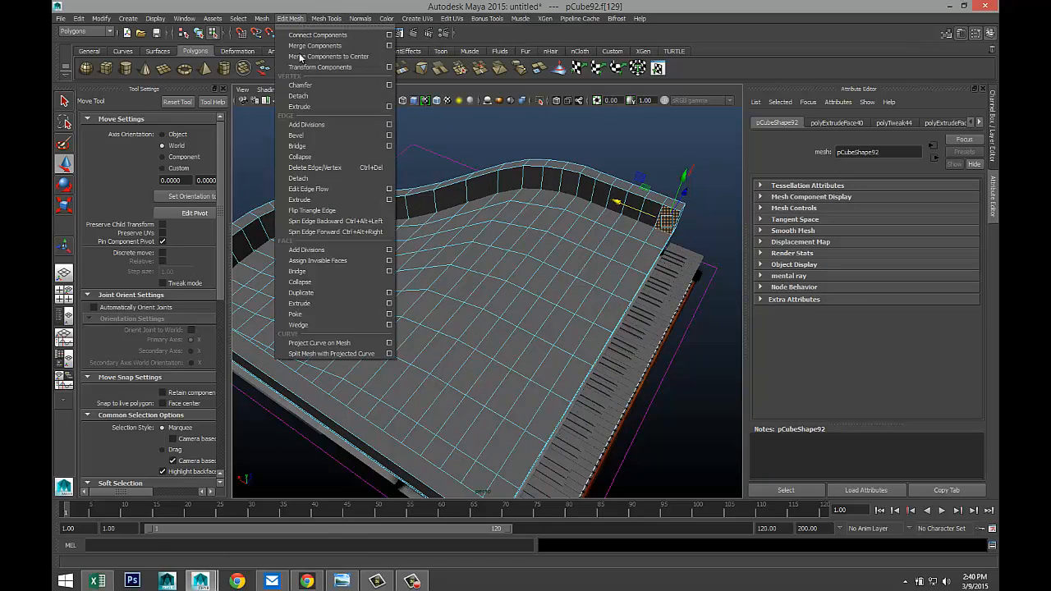
left_click(323, 304)
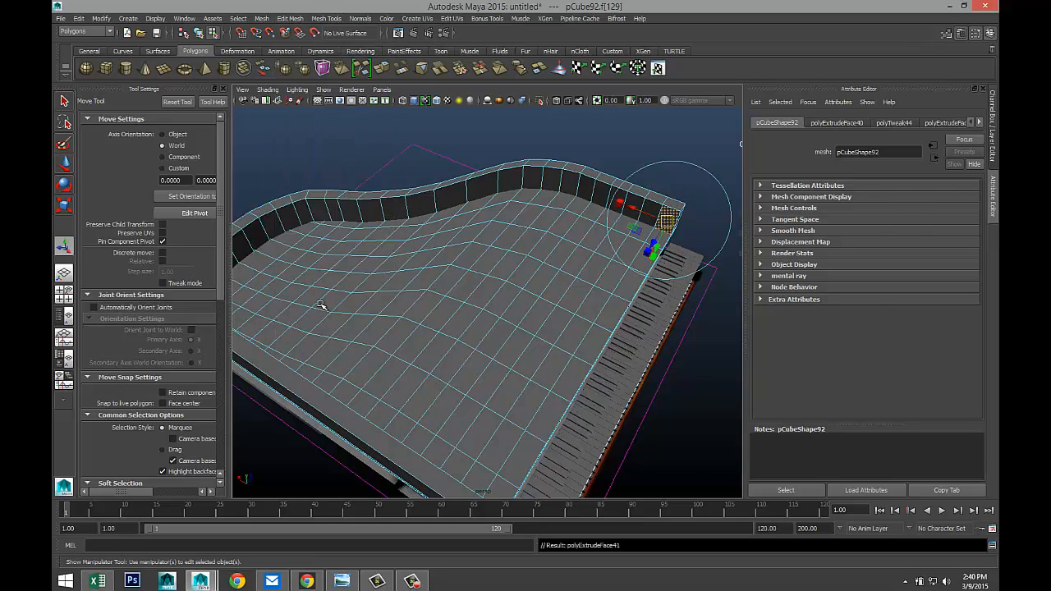
scroll(517, 302, "down", 5)
key("w")
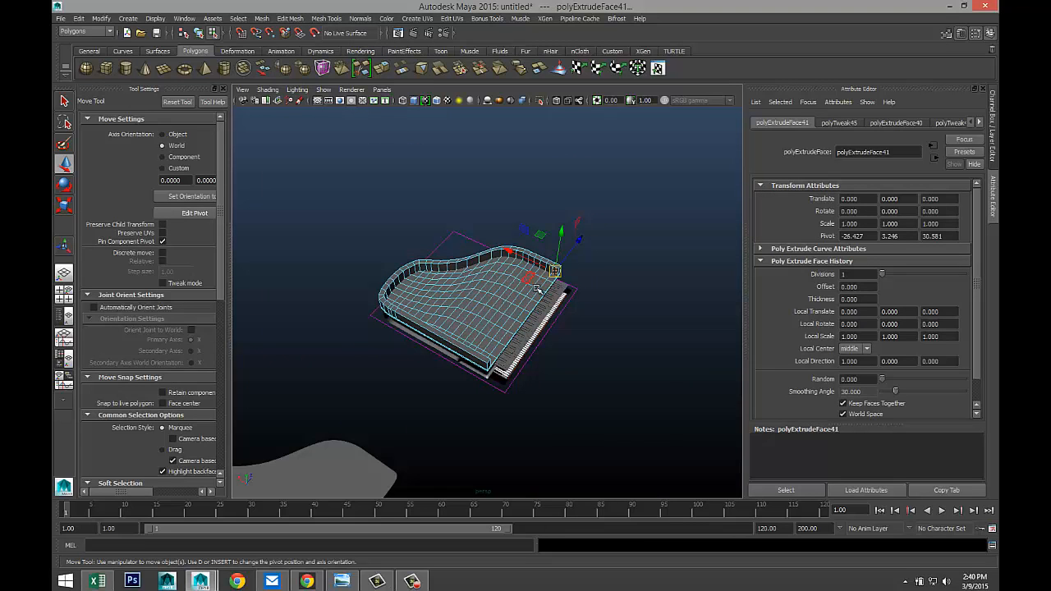
left_click_drag(580, 249, 547, 297)
- Select the end face of the rim's opposite straight side and move it along X to about -28.1, flush with the front section
key("f")
left_click_drag(528, 352, 461, 351, "alt")
left_click(474, 376)
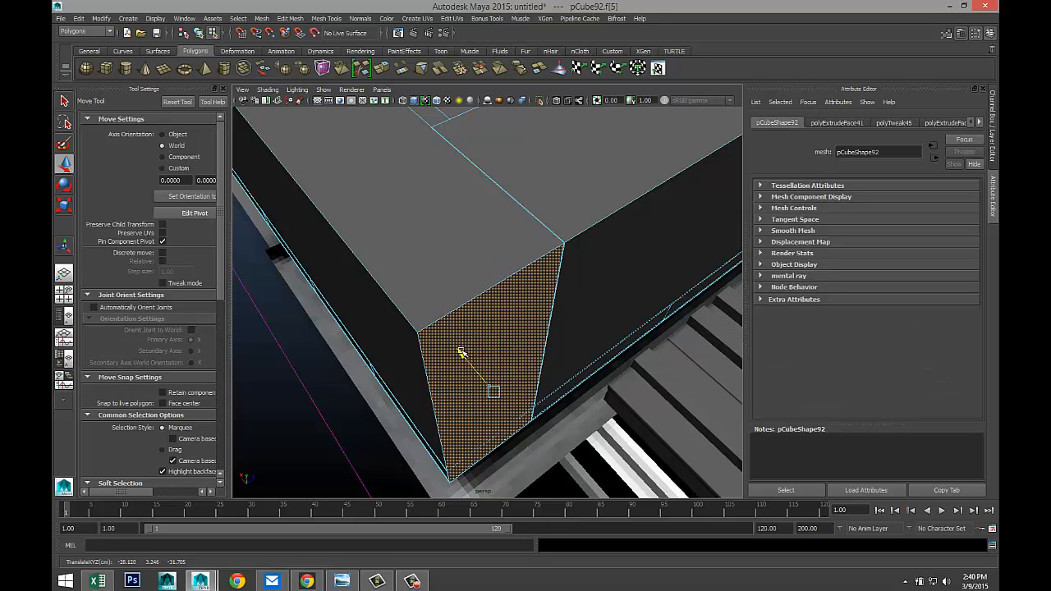
- Return the rim to object mode and select the whole rim
scroll(460, 351, "down", 15)
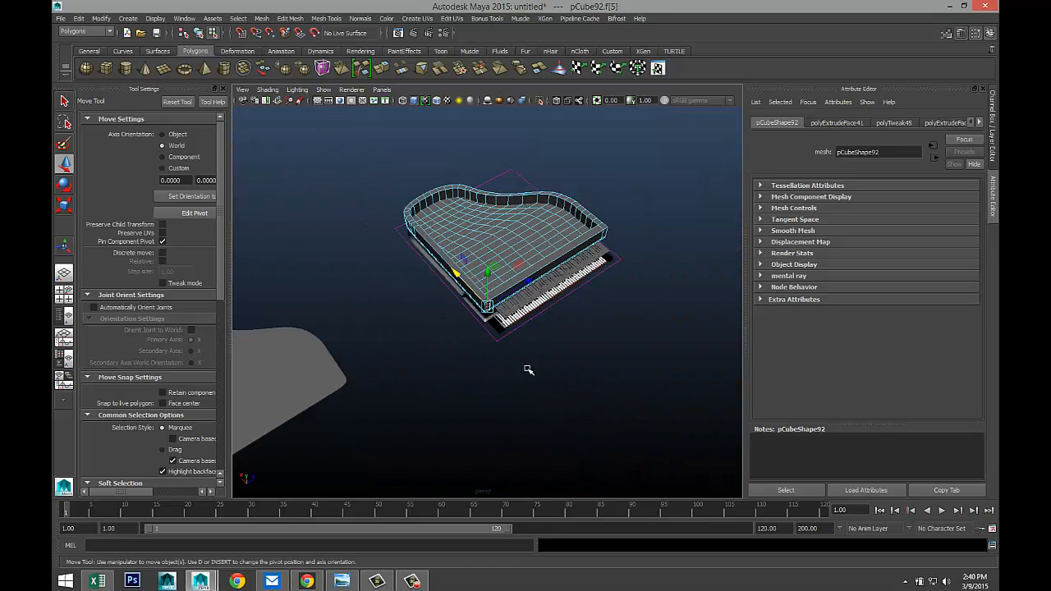
left_click_drag(529, 370, 504, 369, "alt")
scroll(364, 326, "up", 8)
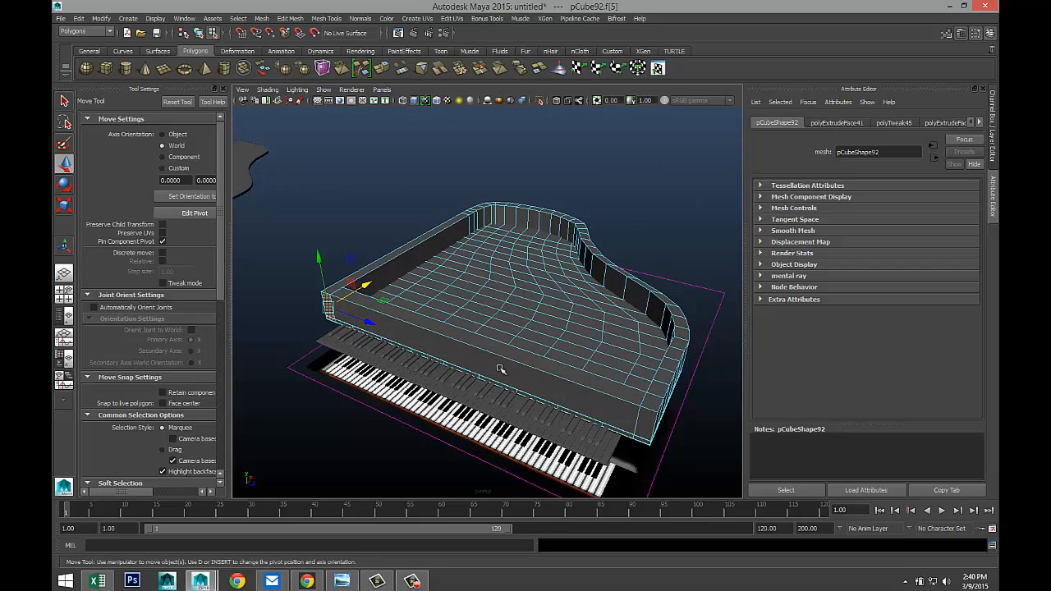
right_click_drag(665, 377, 710, 299)
left_click(669, 364)
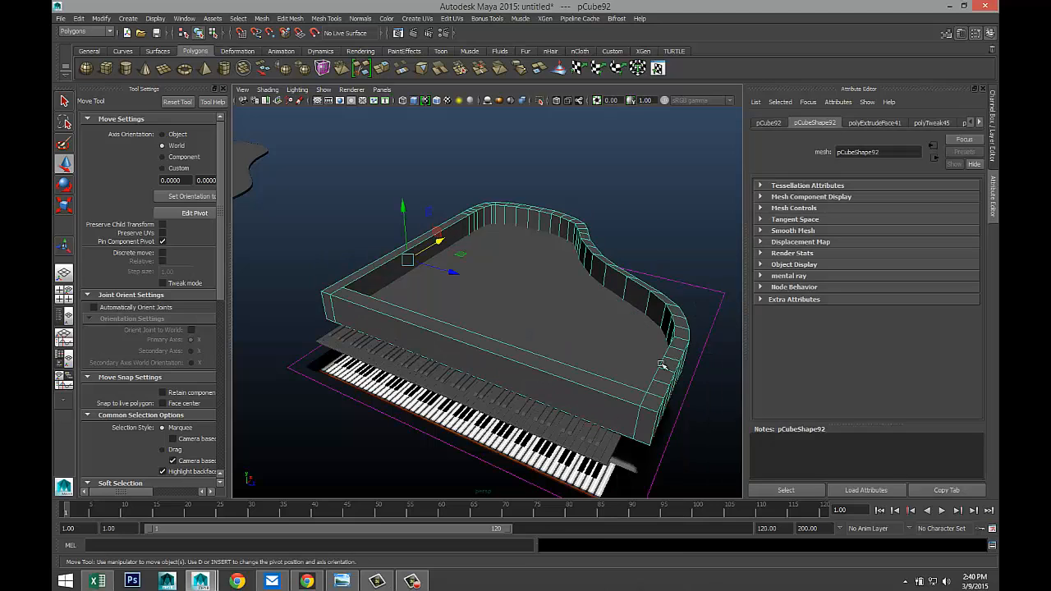
- Turn on smooth mesh preview for the rim and lid, and return only the rim to unsmoothed display
left_click(600, 341, "shift")
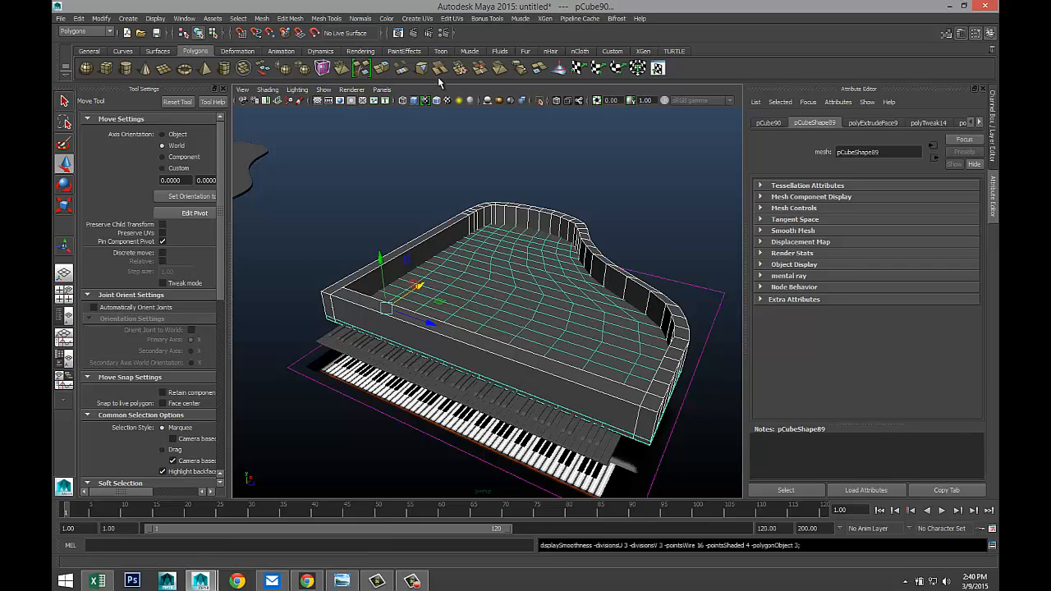
key("3")
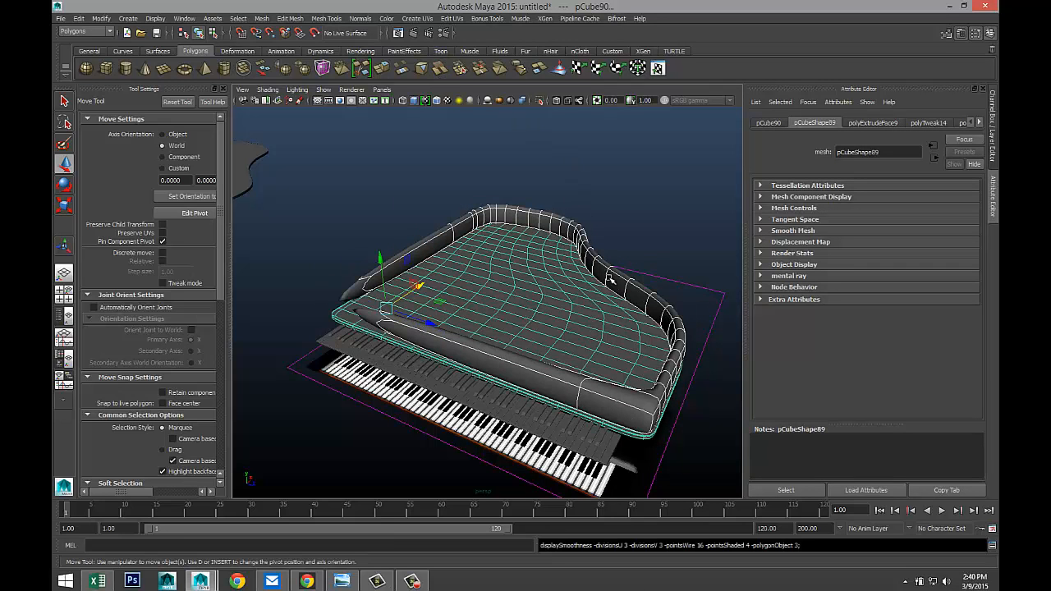
left_click(650, 222)
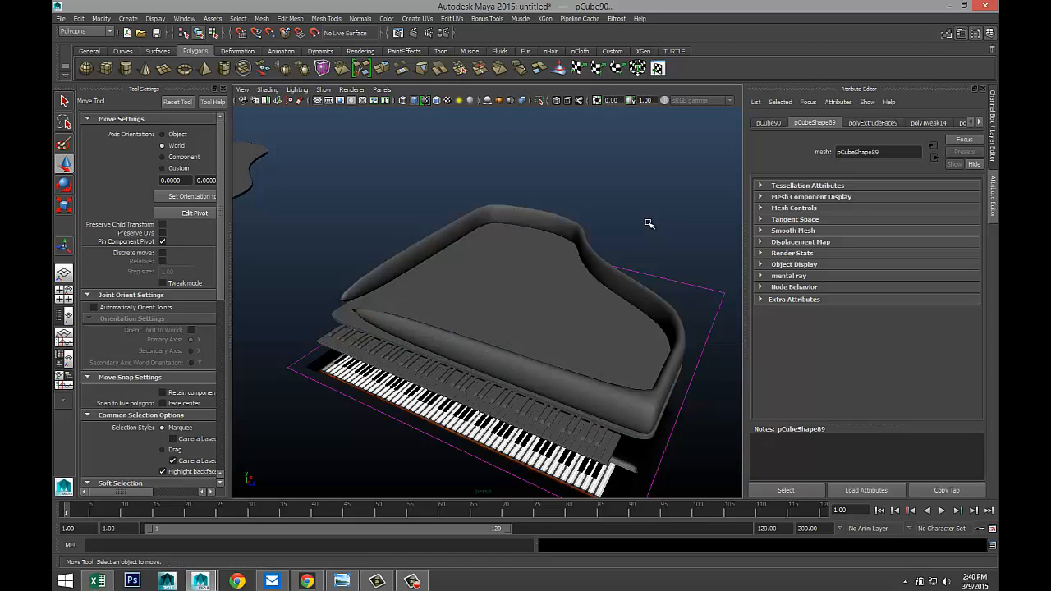
left_click(613, 318)
key("1")
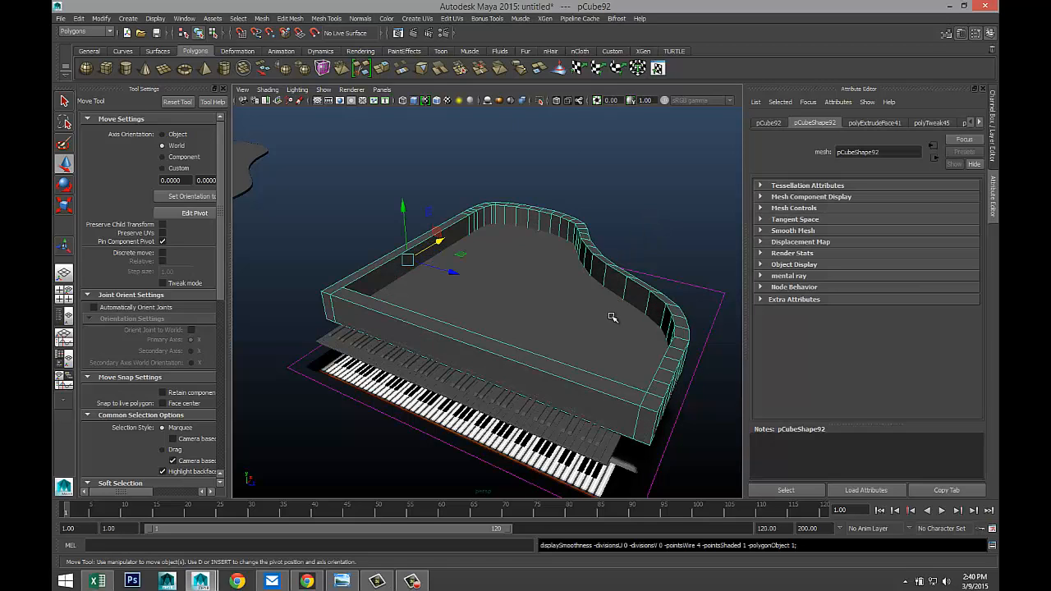
- Select the rim vertices where the front section meets the long straight side and merge them
left_click_drag(381, 305, 256, 348, "alt")
scroll(450, 323, "down", 3)
scroll(446, 322, "up", 5)
middle_click_drag(255, 348, 338, 340, "alt")
left_click_drag(337, 340, 328, 364, "alt")
right_click_drag(483, 312, 439, 326)
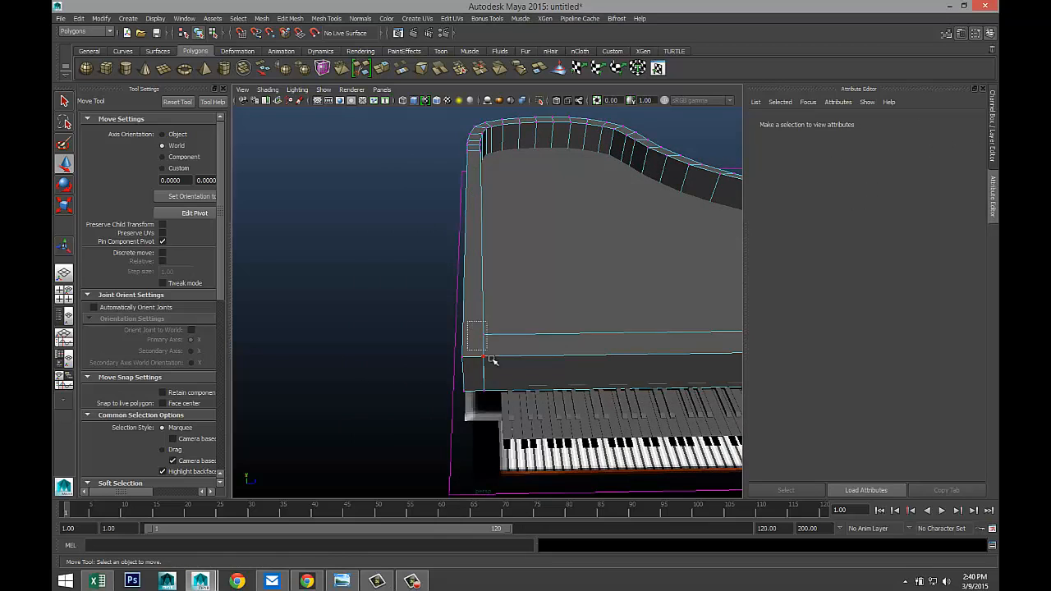
left_click_drag(508, 412, 484, 427)
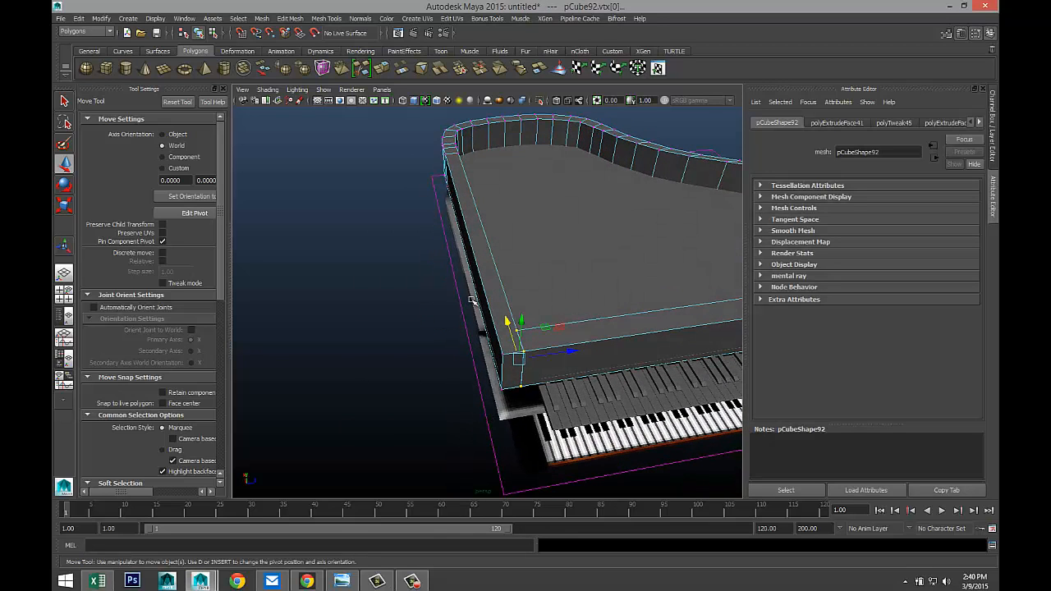
left_click(261, 19)
left_click(264, 21)
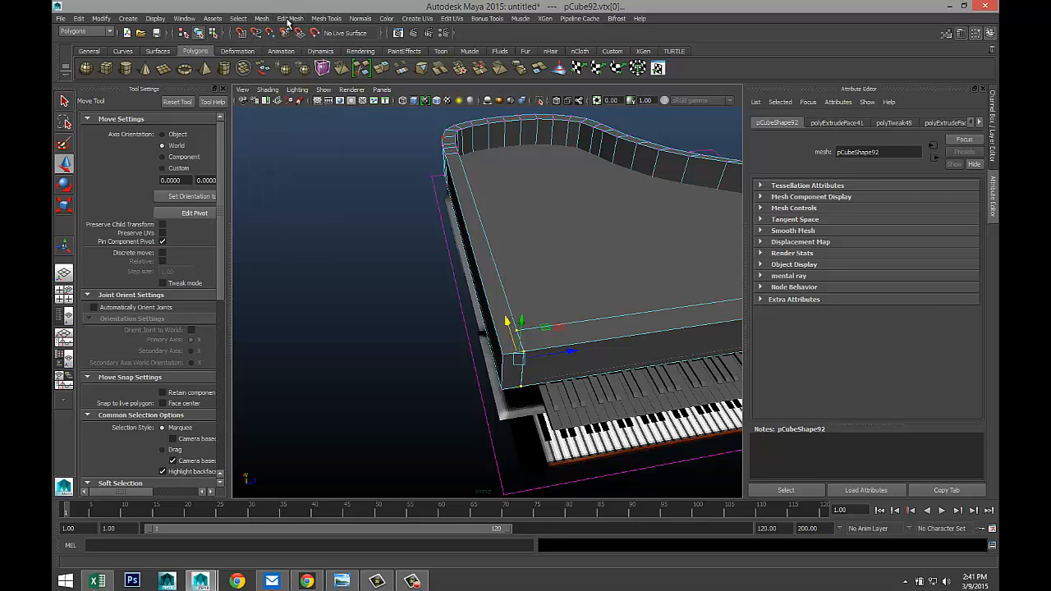
left_click(289, 19)
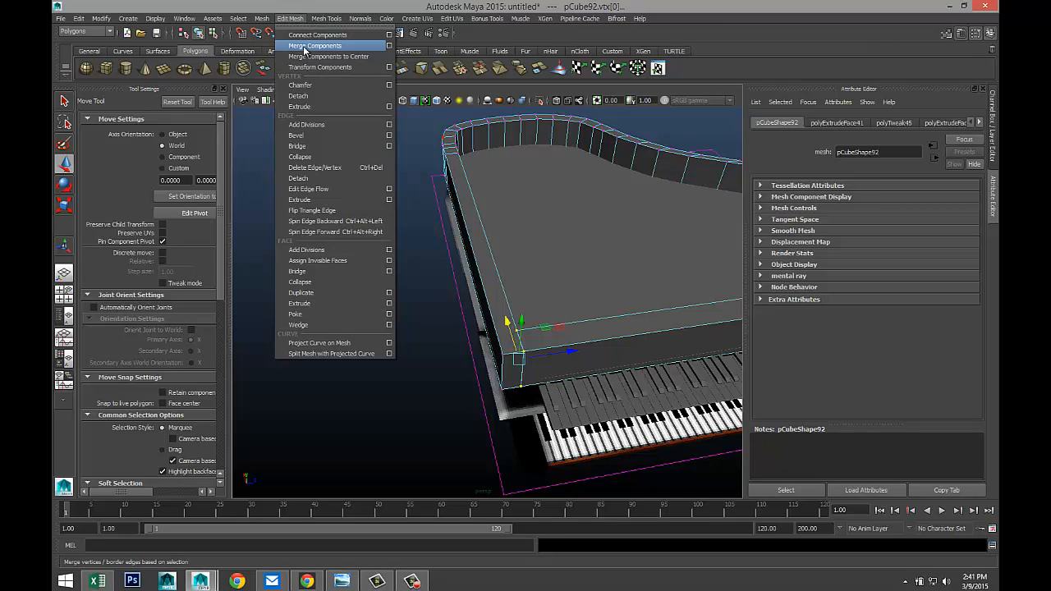
left_click(305, 46)
scroll(346, 209, "down", 3)
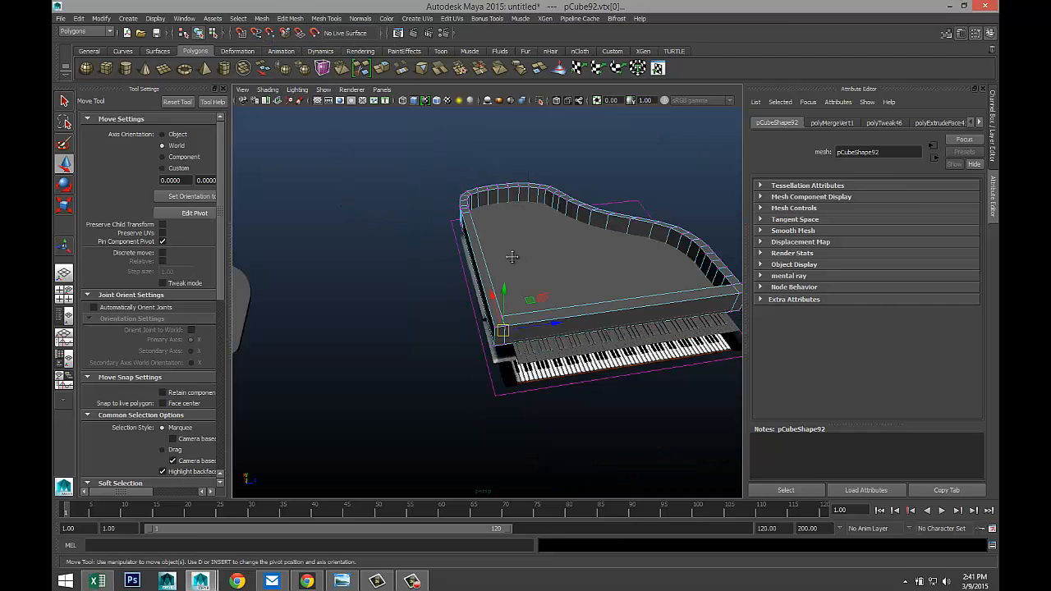
- Set the Insert Edge Loop Tool to equal distance from edge and add loops close to the rim's upper and lower edges
left_click_drag(512, 257, 382, 272, "alt")
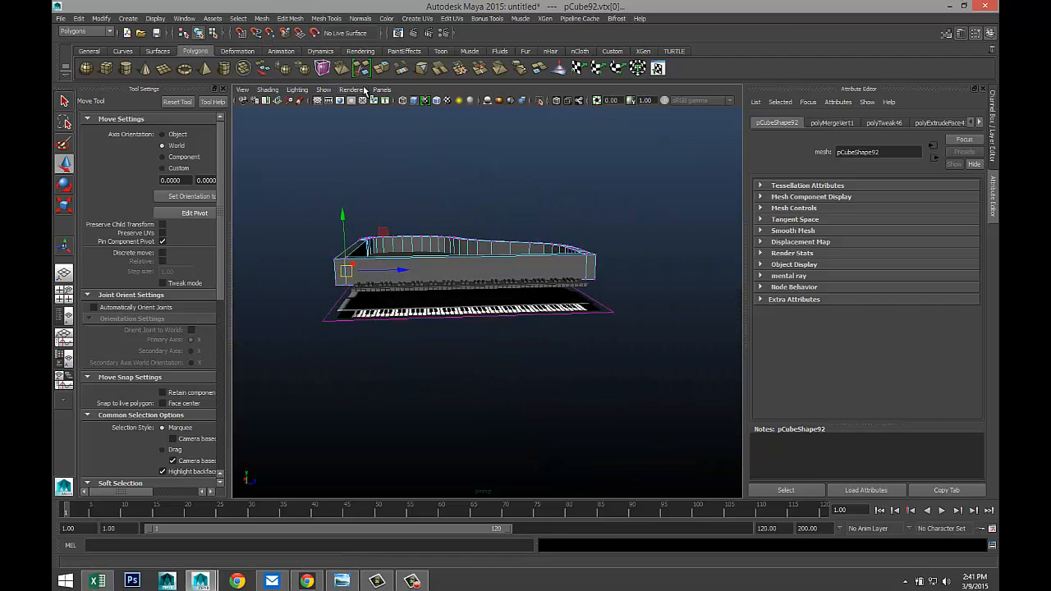
left_click(326, 20)
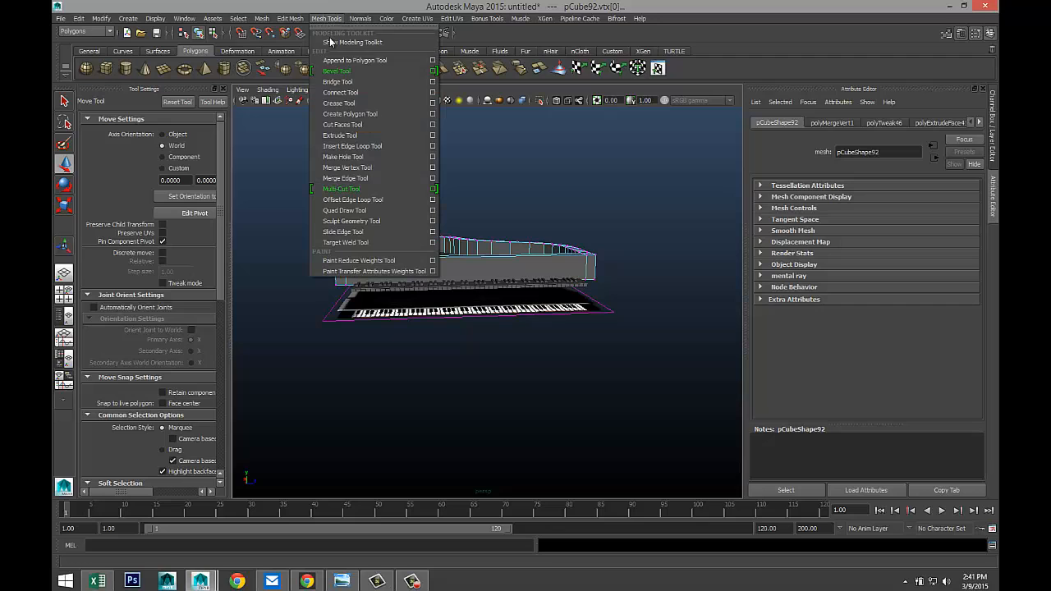
left_click(388, 146)
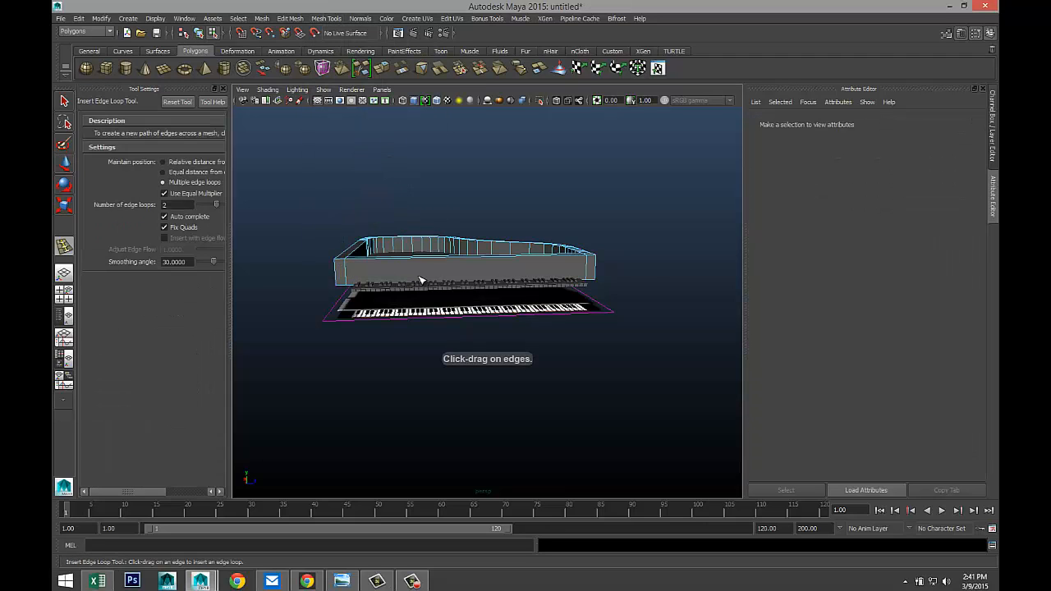
scroll(405, 283, "up", 3)
left_click_drag(322, 267, 344, 264, "alt")
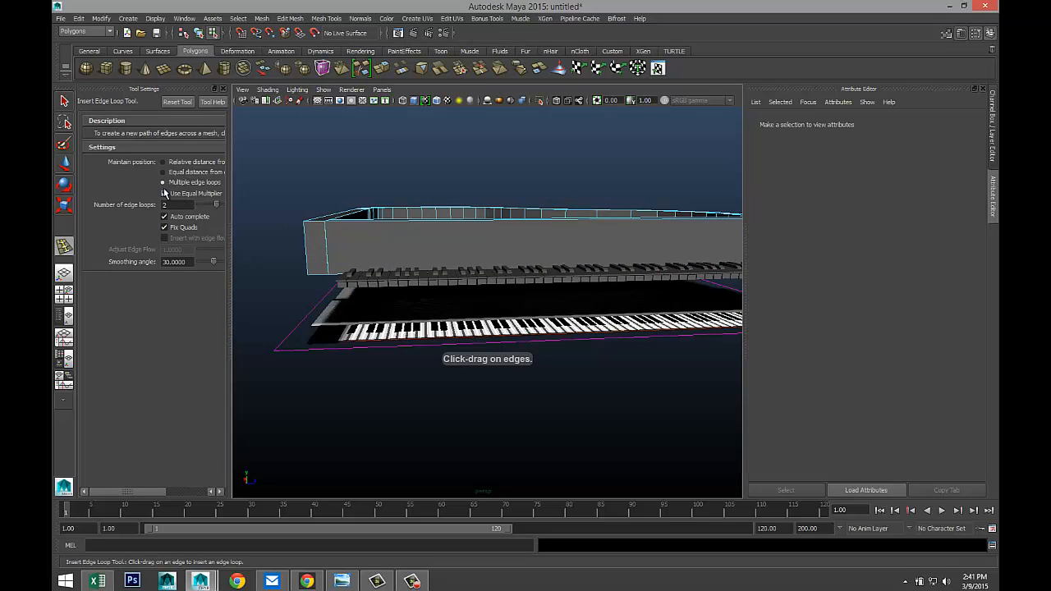
left_click(163, 172)
scroll(271, 226, "up", 2)
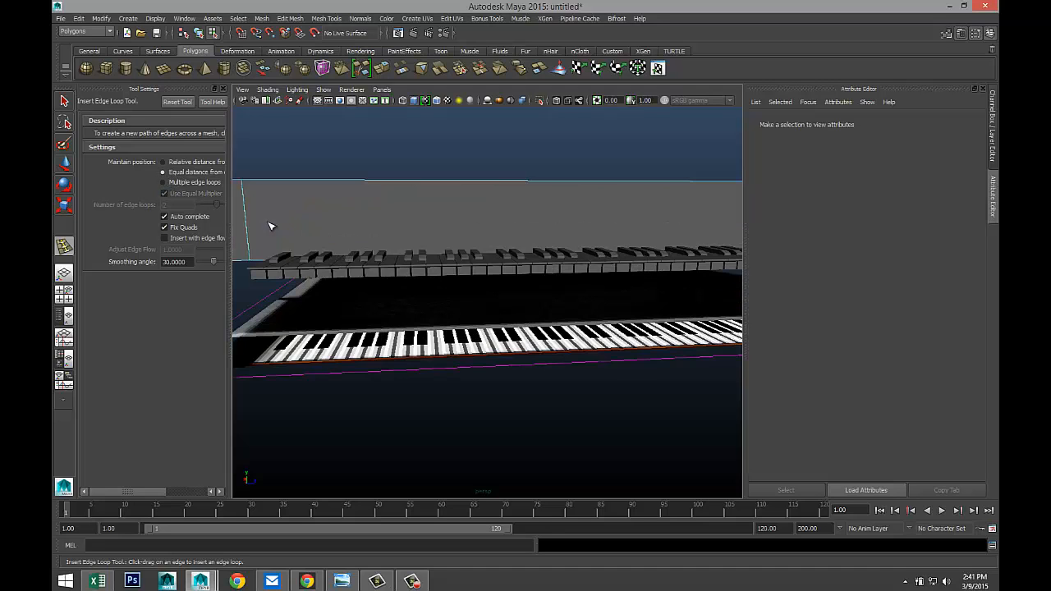
left_click_drag(246, 189, 245, 192)
left_click_drag(251, 254, 382, 284)
- Insert an edge loop on the long straight side, close to its keyboard-side end
scroll(264, 272, "down", 6)
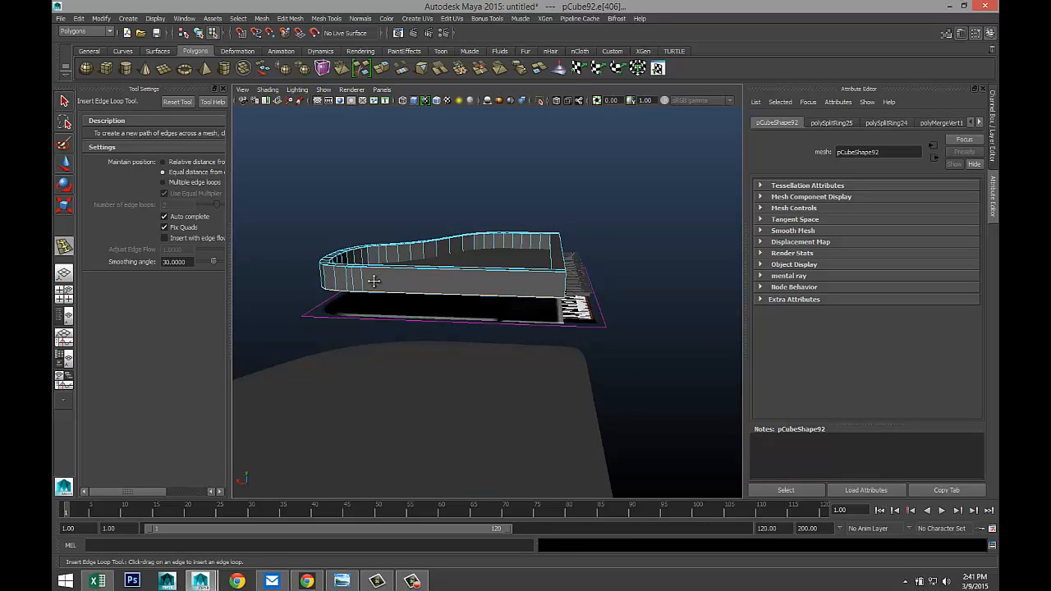
middle_click_drag(371, 280, 326, 298, "alt")
scroll(419, 325, "up", 5)
left_click_drag(350, 310, 468, 356, "alt")
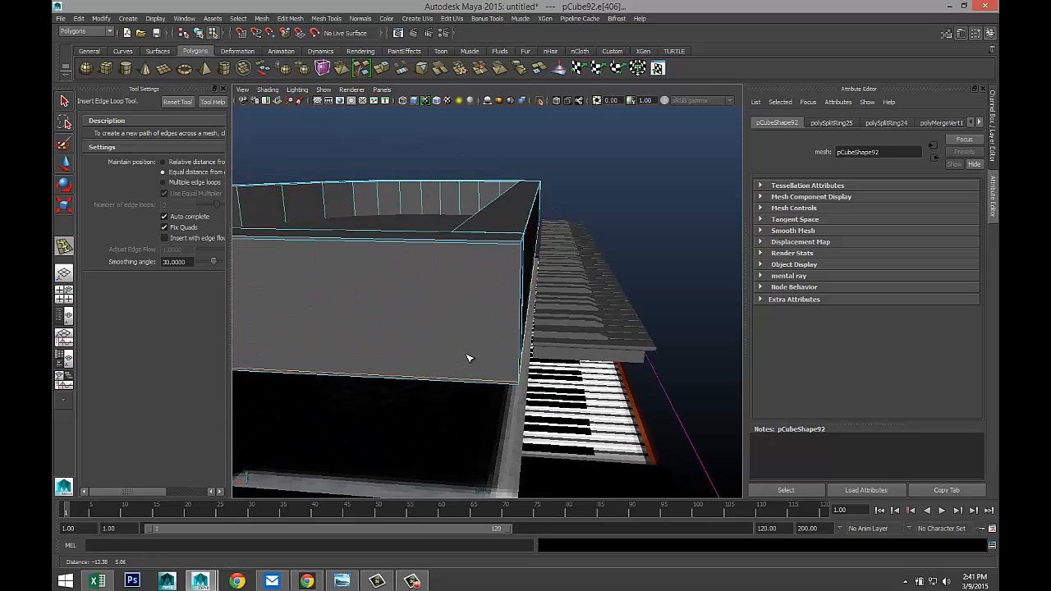
left_click(520, 243)
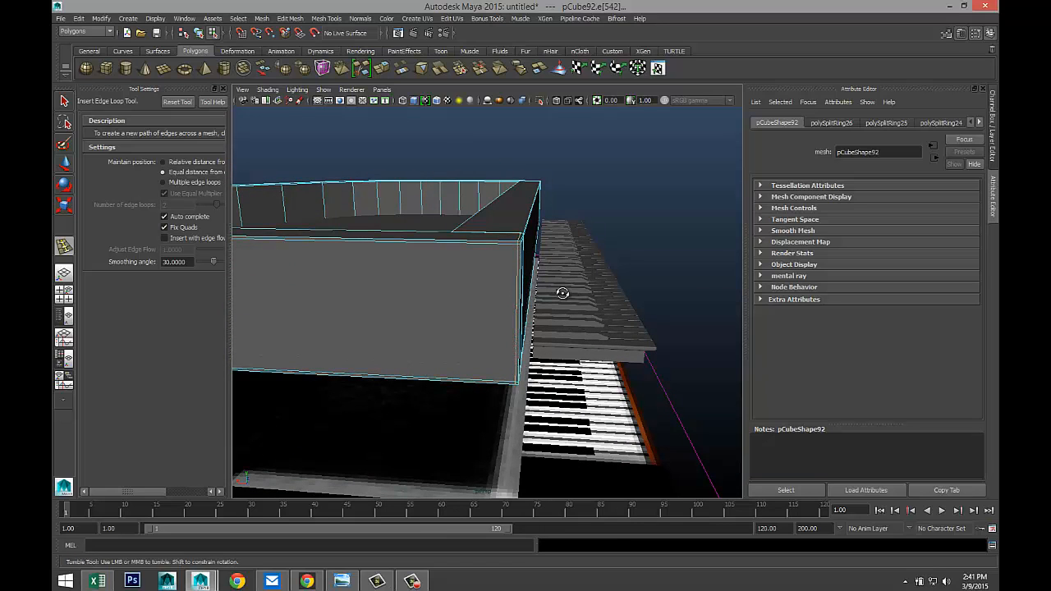
- Insert an edge loop across the front section, right beside its junction with the long straight side
left_click_drag(558, 293, 499, 300, "alt")
middle_click_drag(499, 299, 607, 311, "alt")
left_click_drag(520, 315, 503, 369, "alt")
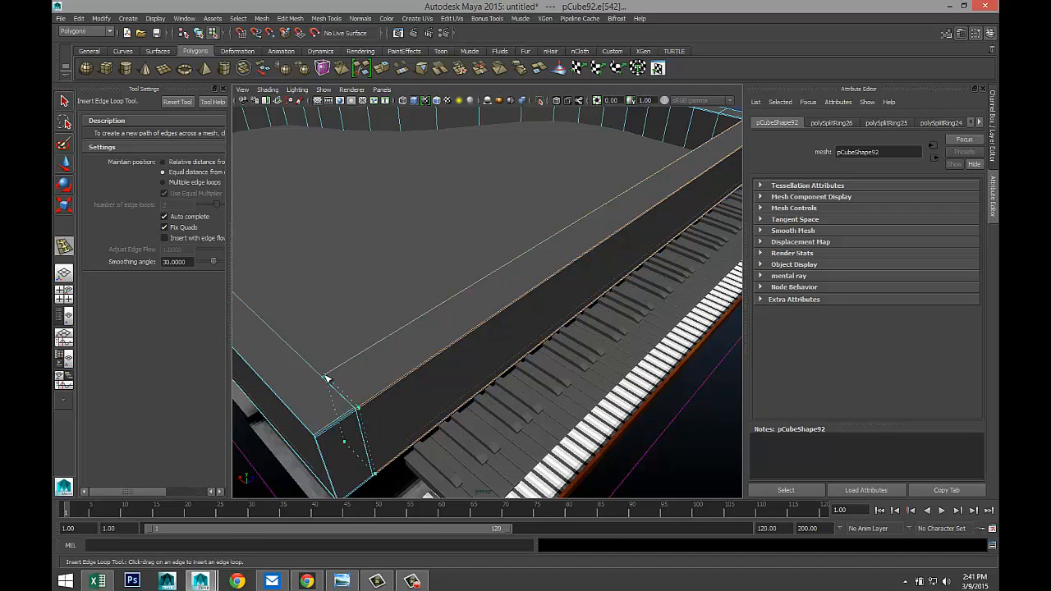
left_click(326, 379)
- Return to object mode and show the rim in smooth mesh preview
scroll(438, 369, "down", 5)
left_click_drag(633, 321, 460, 297, "alt")
key("F8")
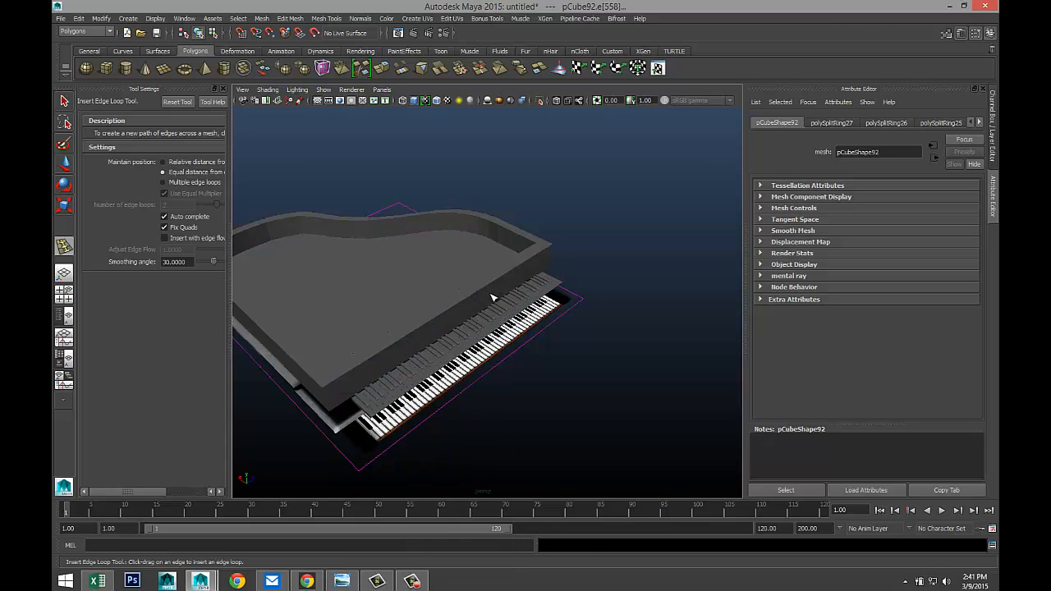
key("q")
left_click(480, 299)
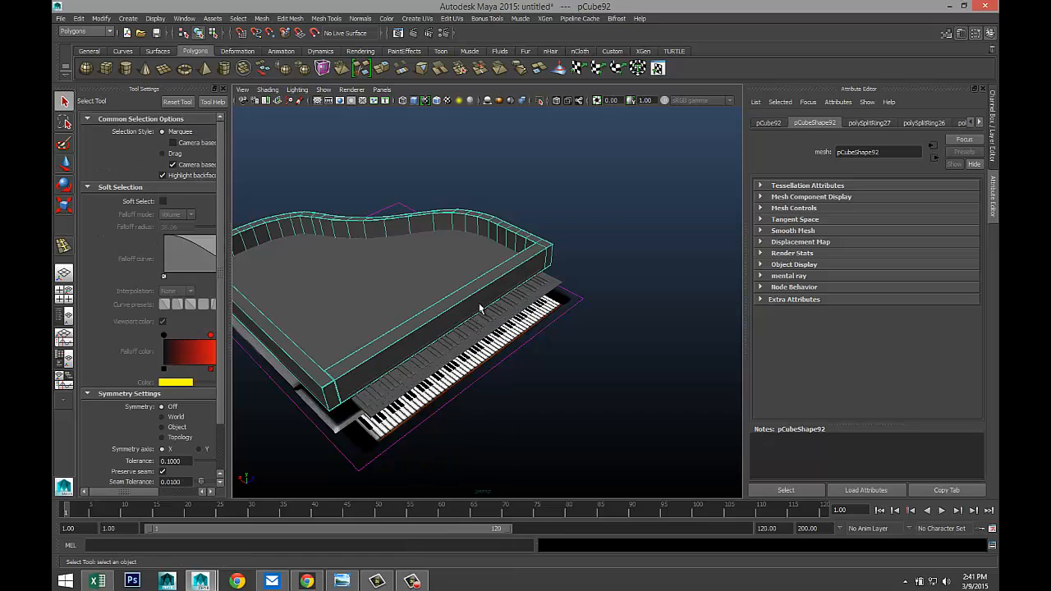
left_click(515, 363)
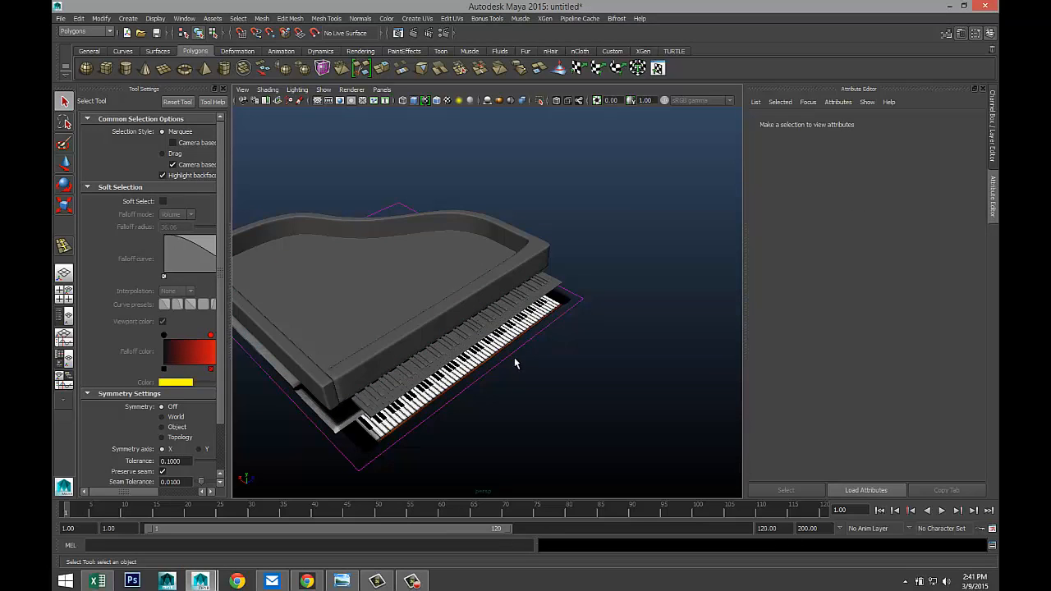
- Examine the smoothed rim's keyboard-side corners from several angles and return the rim to unsmoothed display
scroll(454, 408, "down", 5)
scroll(449, 409, "up", 5)
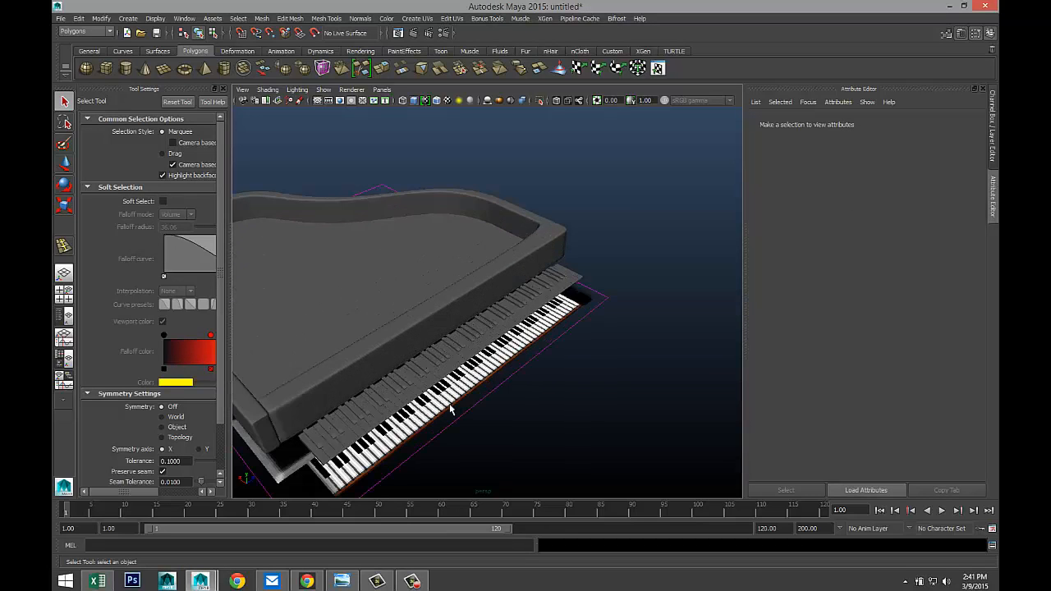
left_click(475, 285)
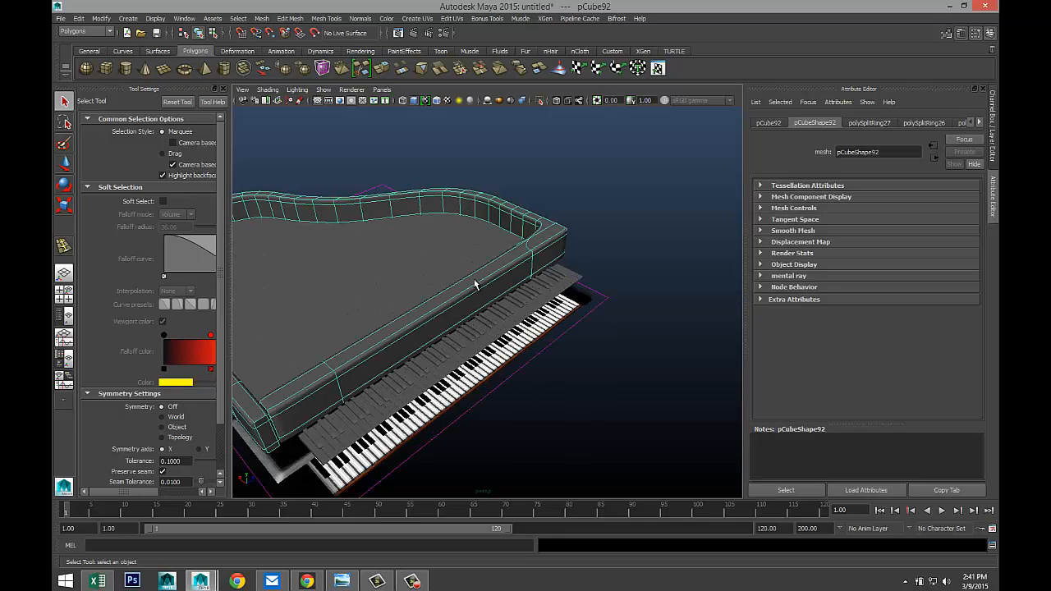
scroll(475, 289, "down", 4)
left_click_drag(412, 285, 551, 277, "alt")
scroll(498, 309, "up", 6)
scroll(495, 313, "down", 7)
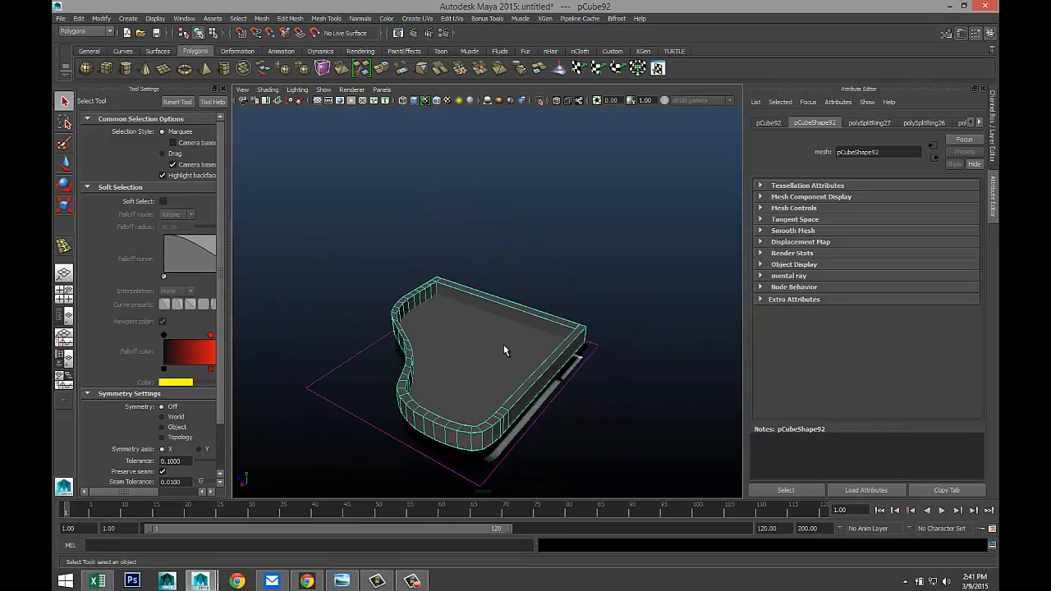
left_click_drag(523, 383, 540, 363, "alt")
left_click(546, 386)
left_click_drag(444, 358, 349, 377, "alt")
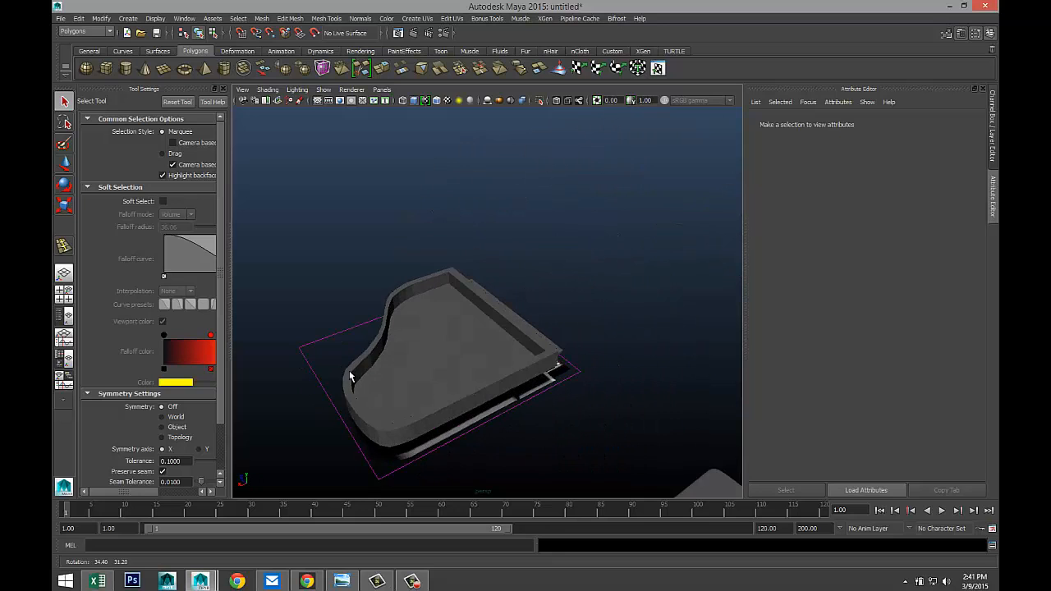
- At the curved side's keyboard corner, insert one edge loop across the front section beside the corner and one along its outer edge
left_click(477, 381)
scroll(452, 295, "up", 6)
middle_click_drag(416, 217, 501, 388, "alt")
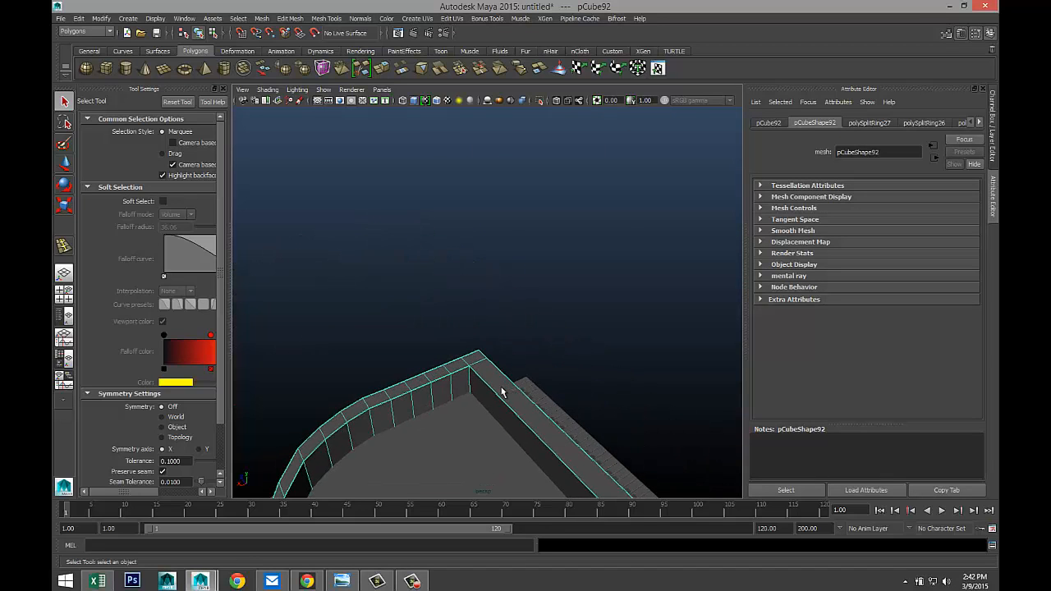
scroll(501, 387, "up", 4)
left_click_drag(424, 465, 425, 298, "alt")
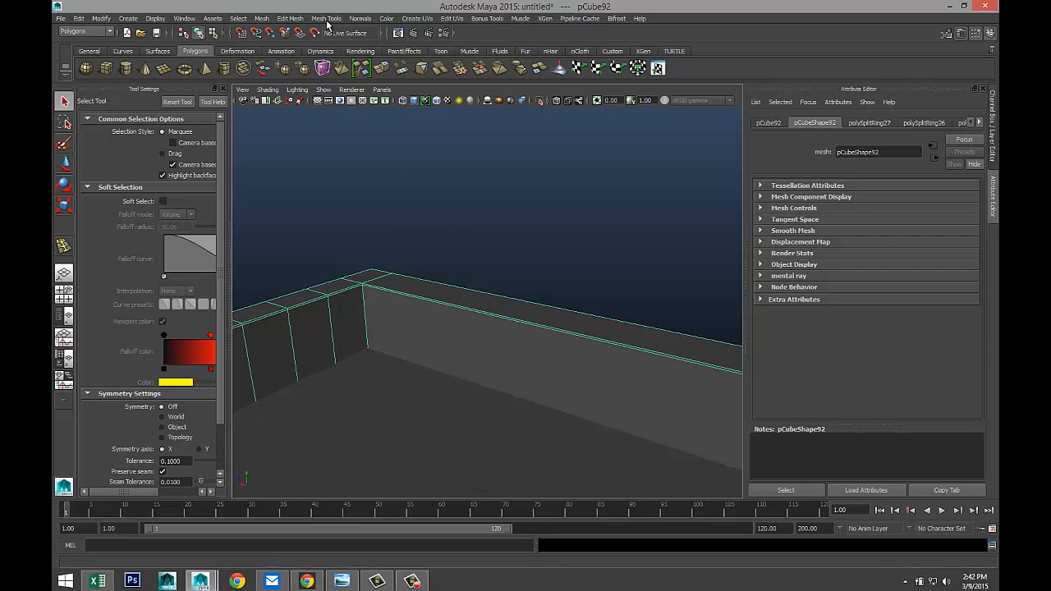
left_click(327, 18)
left_click(381, 157)
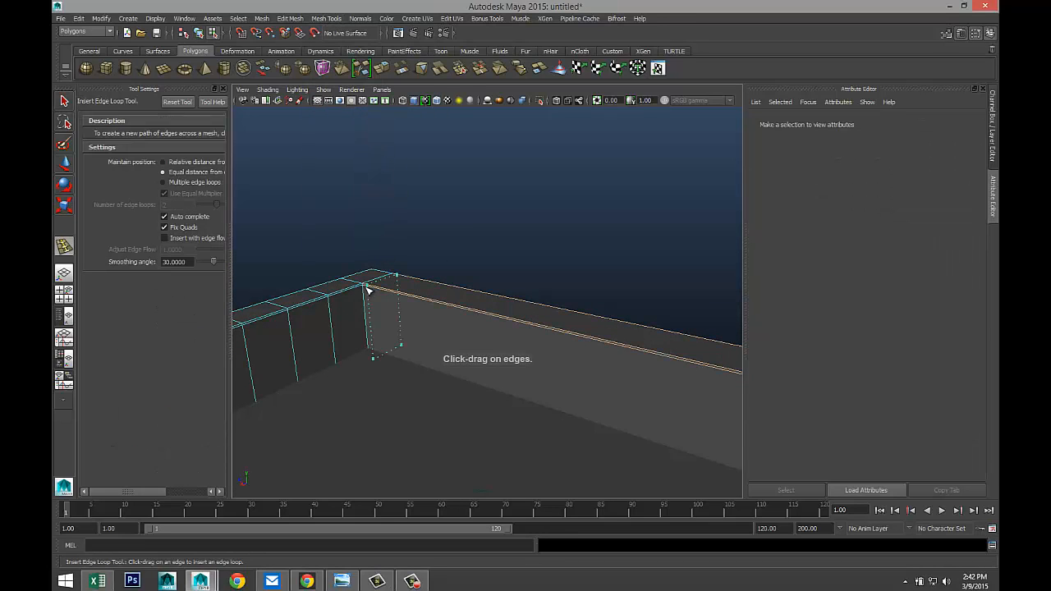
left_click_drag(366, 290, 298, 306)
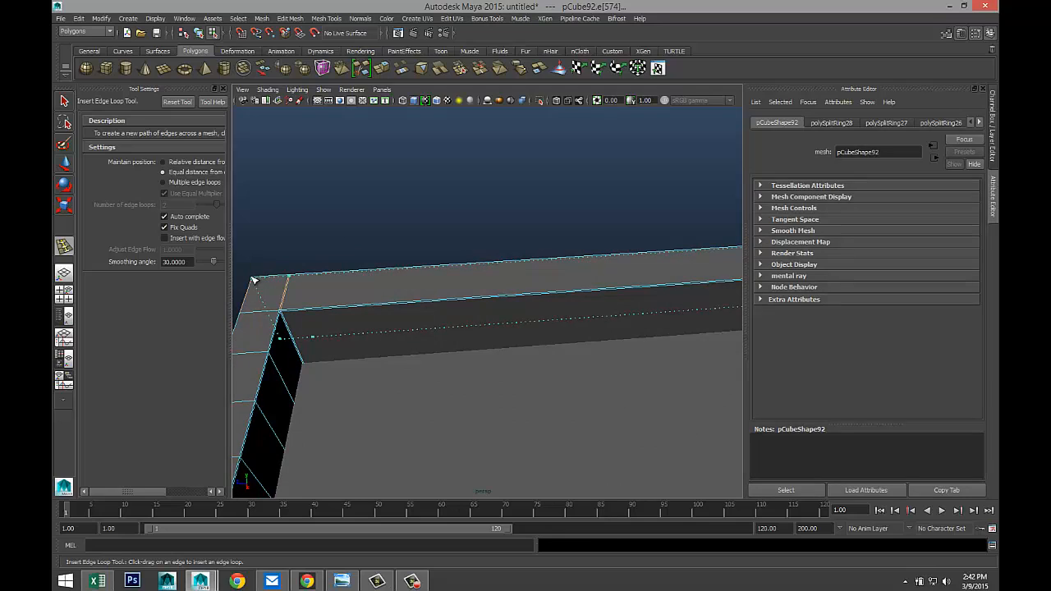
left_click(253, 281)
- From below, insert an edge loop lengthwise along the long straight side, close to its junction with the front section
left_click_drag(260, 286, 730, 358, "alt")
middle_click_drag(268, 349, 481, 375, "alt")
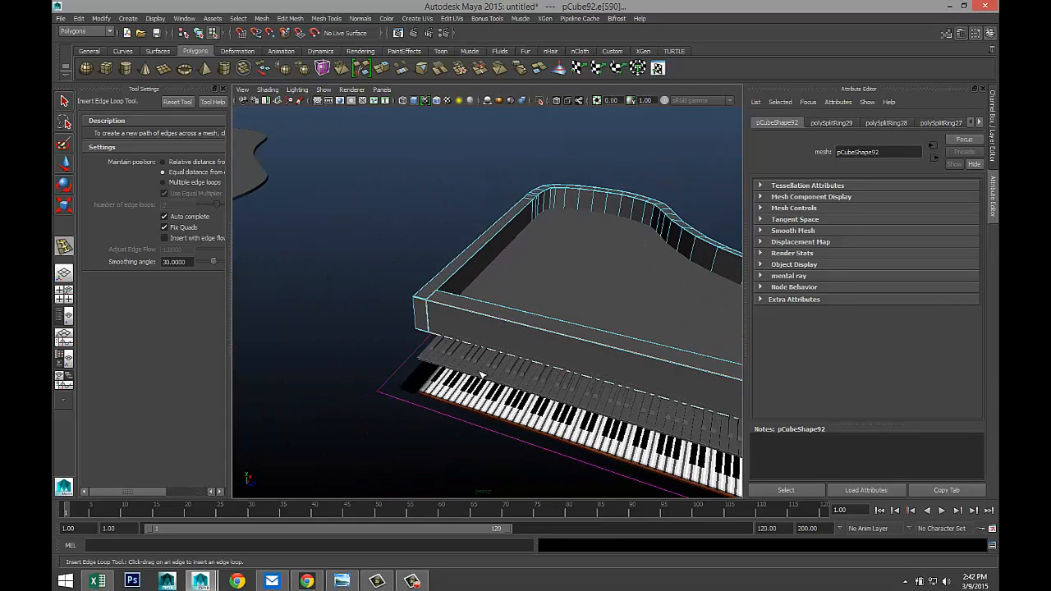
scroll(483, 374, "up", 6)
left_click_drag(498, 356, 632, 287, "alt")
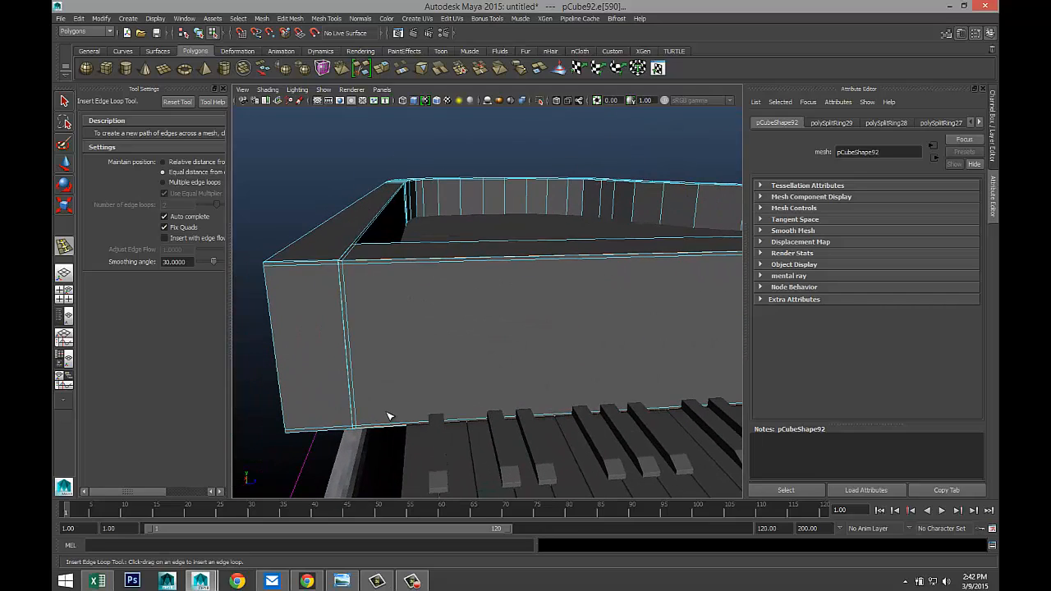
left_click_drag(374, 413, 448, 332, "alt")
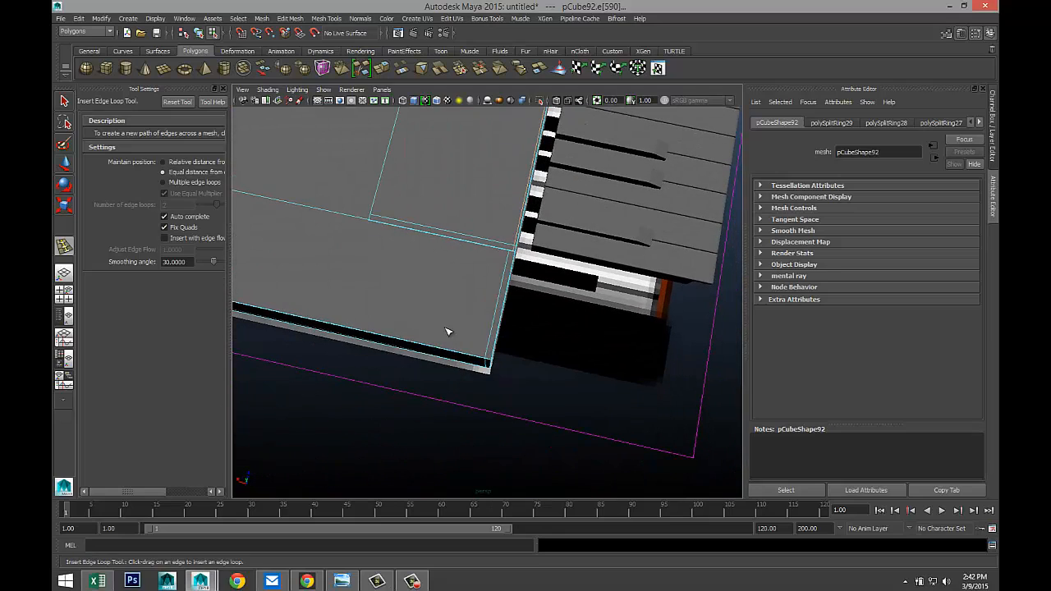
left_click(518, 256)
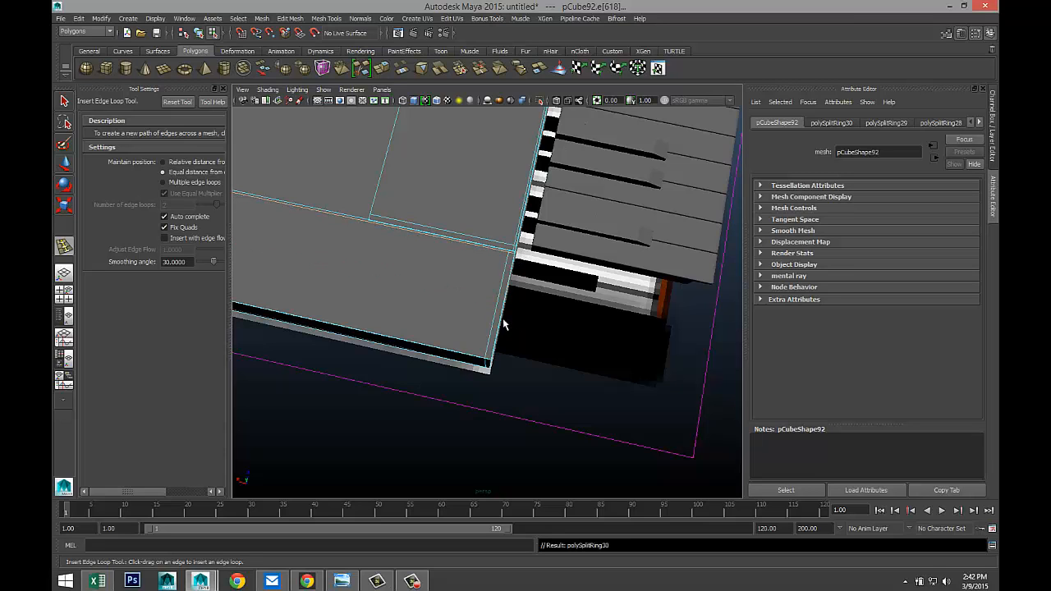
- Leave the edge loop tool, return to object mode and select the whole rim
key("q")
scroll(502, 321, "down", 4)
right_click_drag(446, 240, 477, 222)
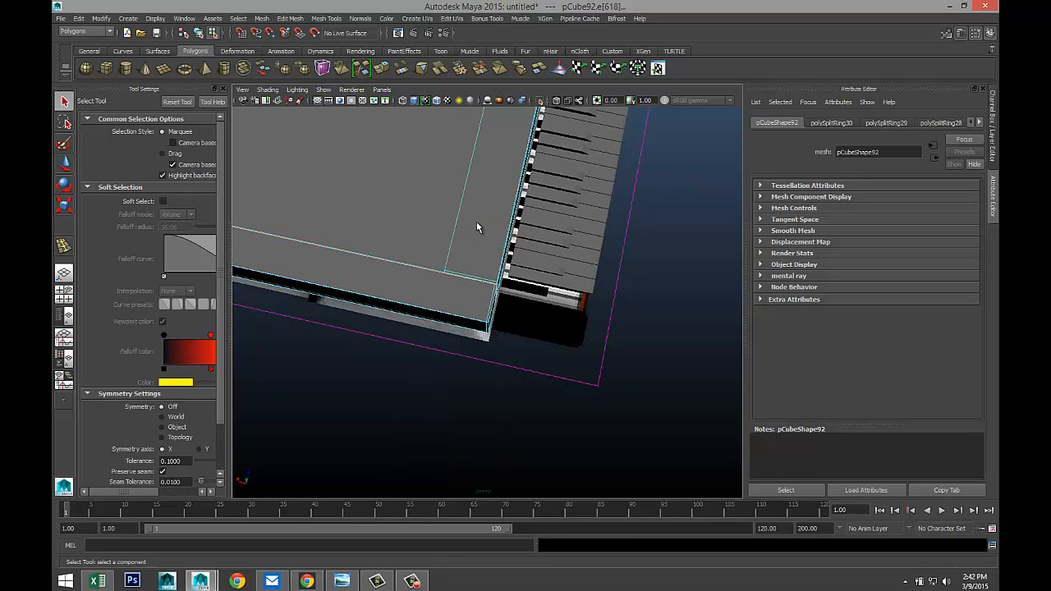
scroll(549, 346, "down", 5)
left_click_drag(548, 345, 491, 318, "alt")
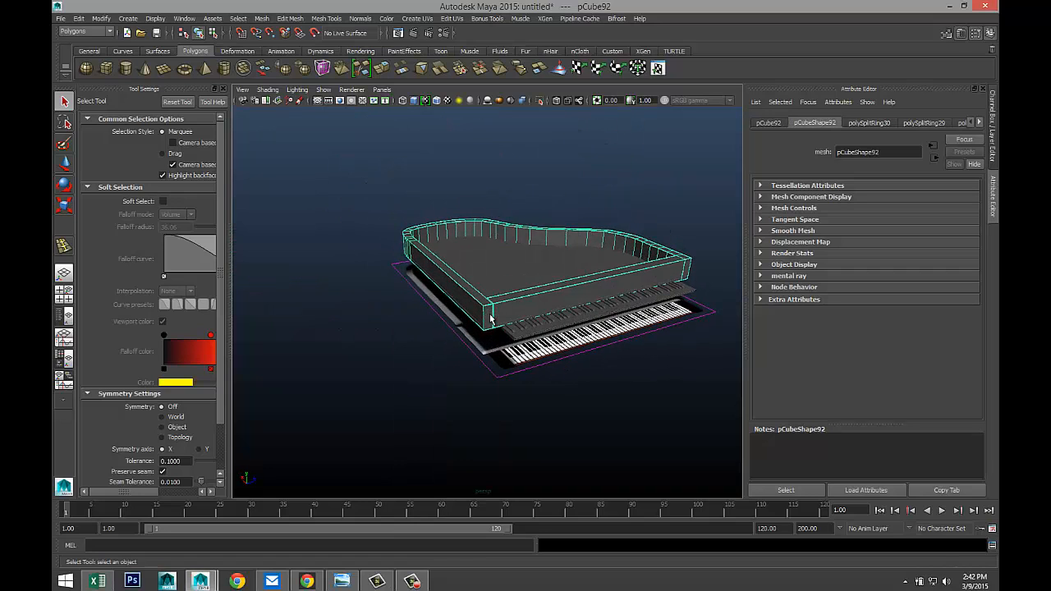
- Deselect the rim and examine the whole piano from the front and around its rounded tail corner
left_click(393, 323)
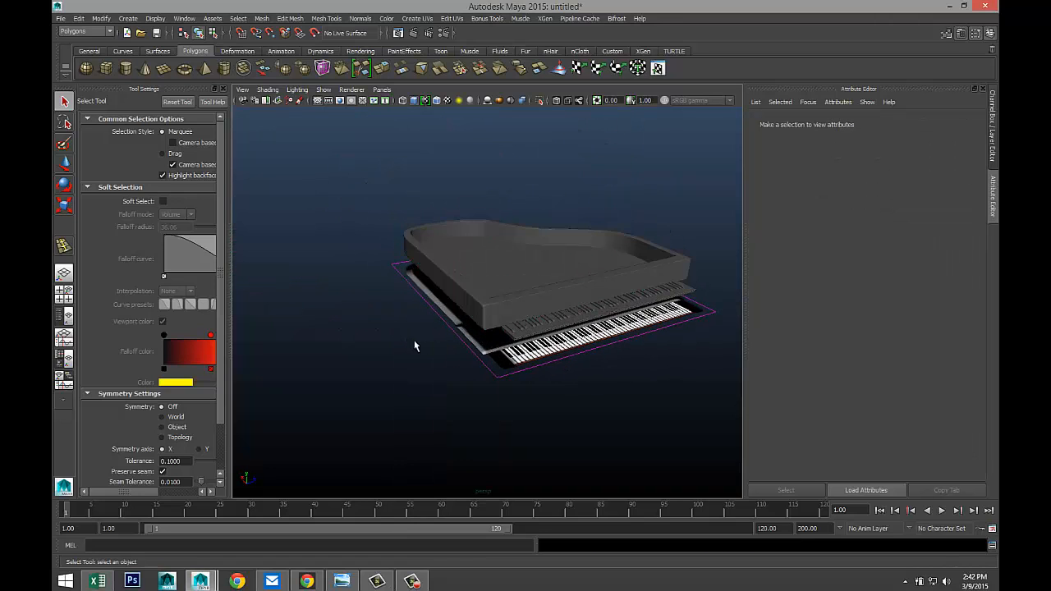
scroll(419, 348, "down", 3)
scroll(427, 346, "up", 6)
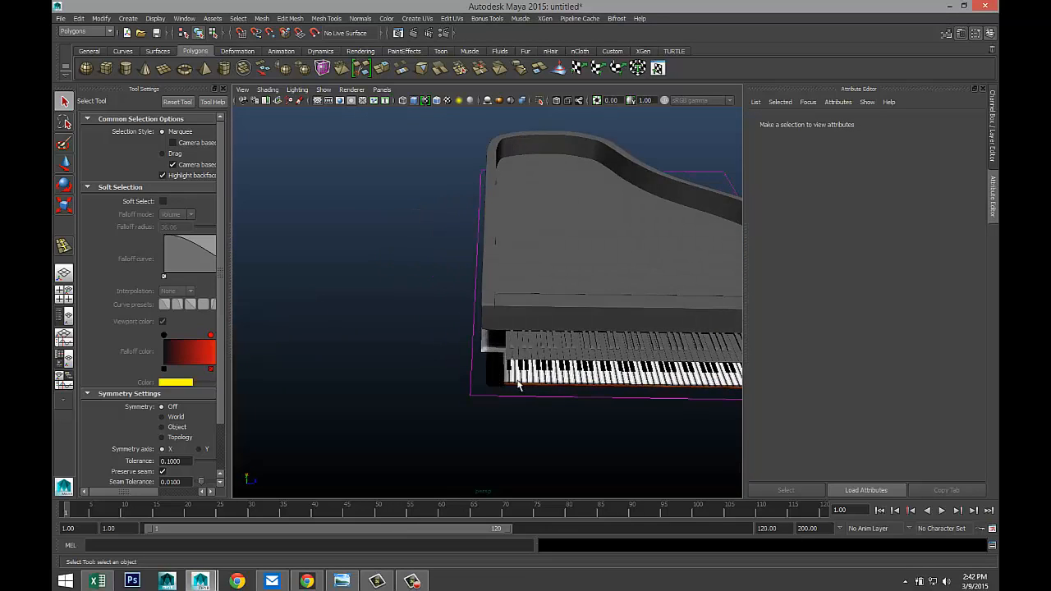
middle_click_drag(425, 347, 239, 279, "alt")
scroll(478, 359, "down", 4)
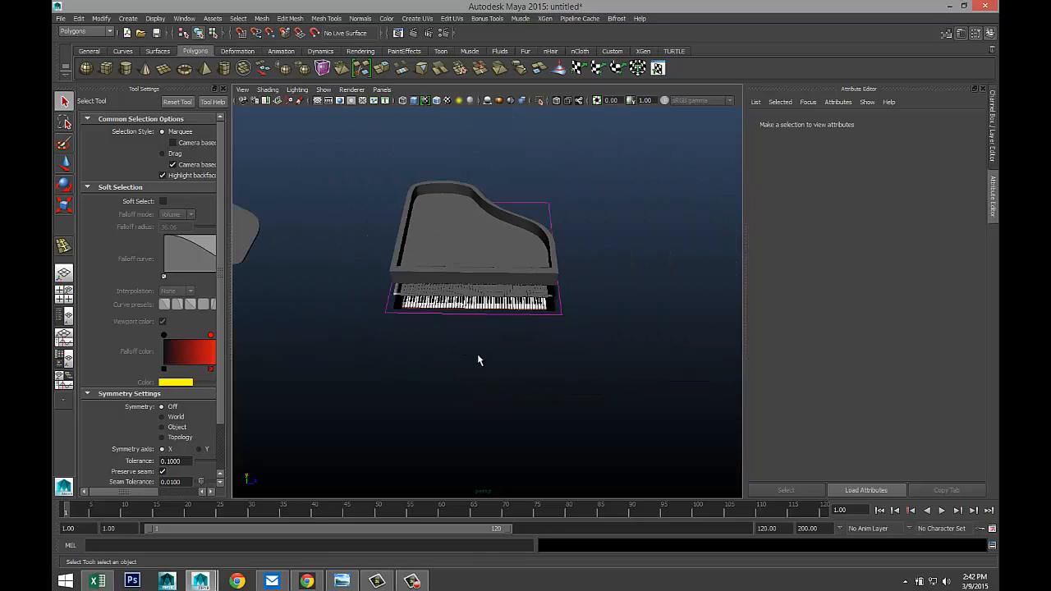
scroll(480, 351, "up", 3)
left_click_drag(480, 353, 209, 312, "alt")
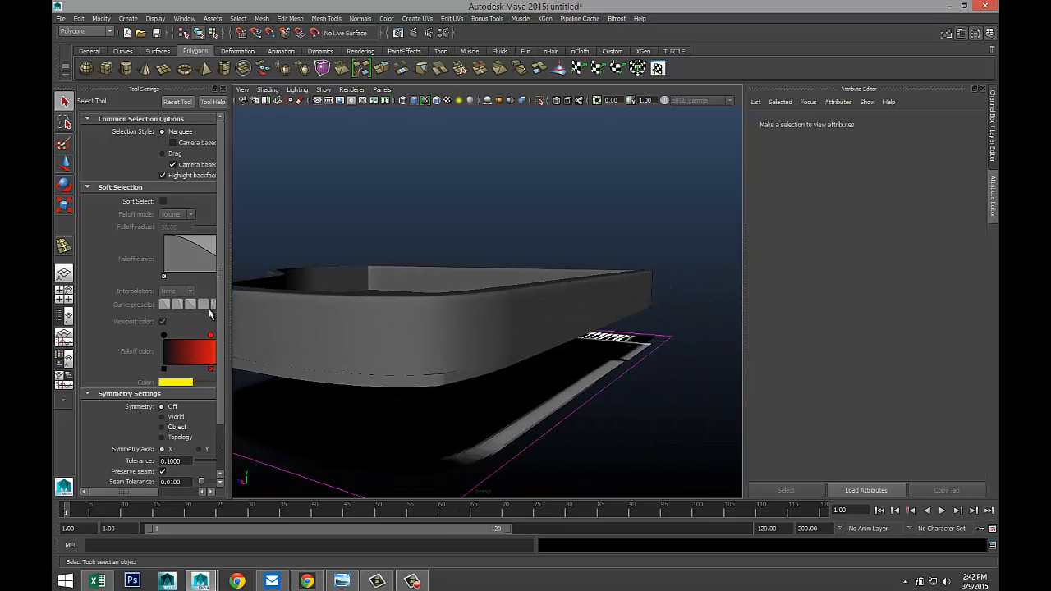
- Apply smoothed display to the flat panel beneath the rim and examine how it fits at the rounded tail corner
left_click(422, 380)
left_click_drag(429, 390, 503, 404, "alt")
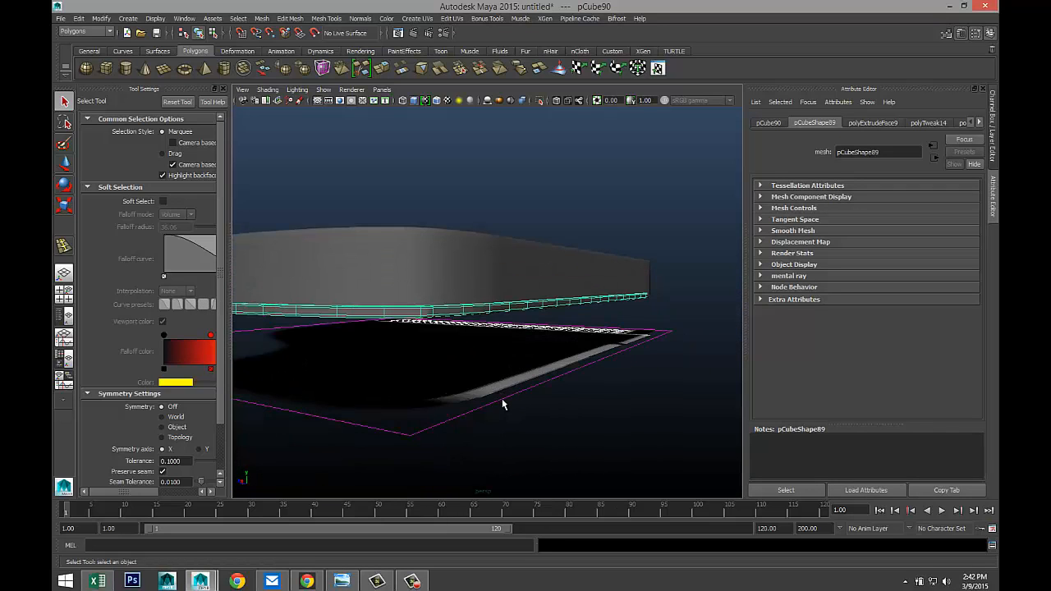
key("3")
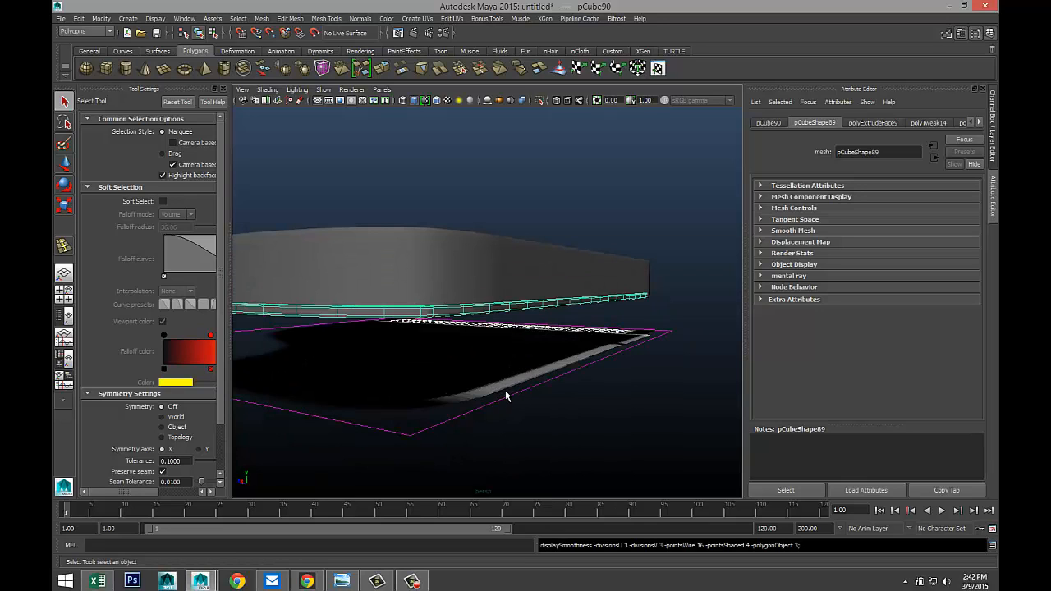
left_click(503, 386)
left_click_drag(435, 362, 462, 369, "alt")
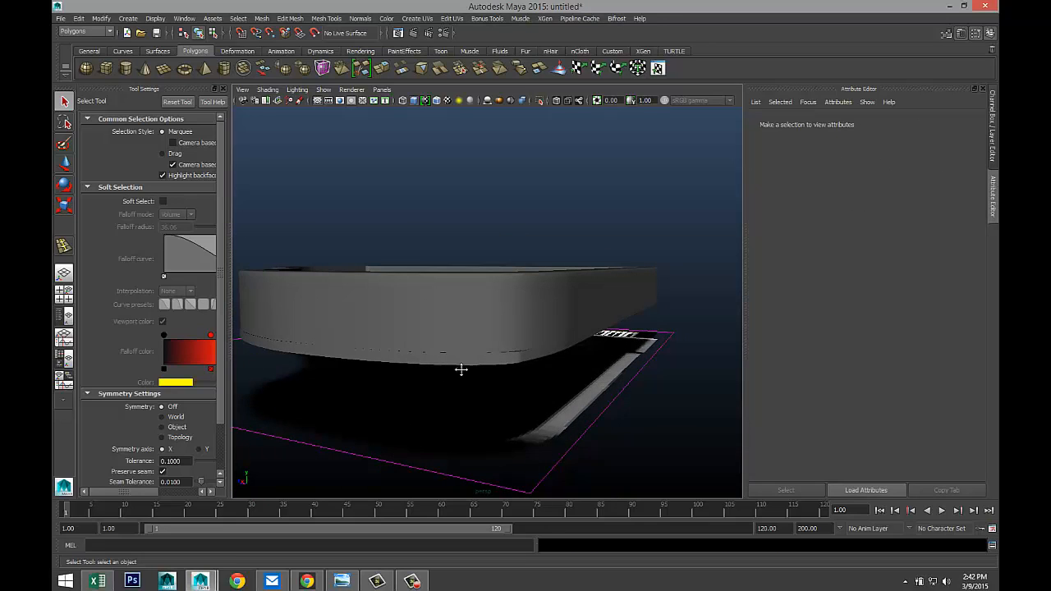
middle_click_drag(462, 368, 463, 324, "alt")
left_click_drag(463, 323, 461, 350, "alt")
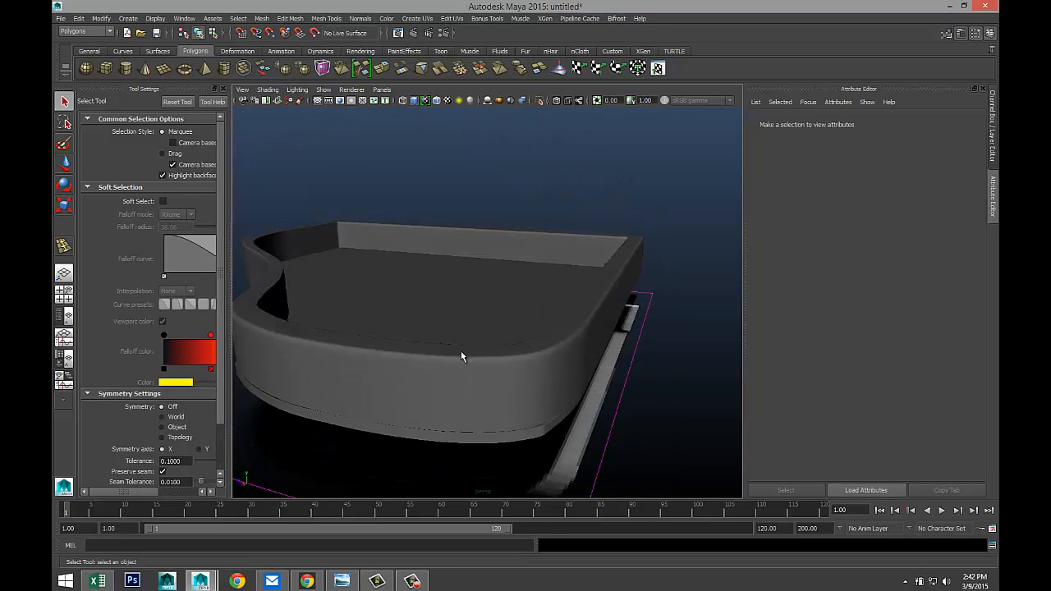
- Select the flat panel at the tail corner, enter vertex mode and return it to unsmoothed display
left_click(545, 434)
scroll(562, 450, "up", 5)
middle_click_drag(605, 462, 582, 406, "alt")
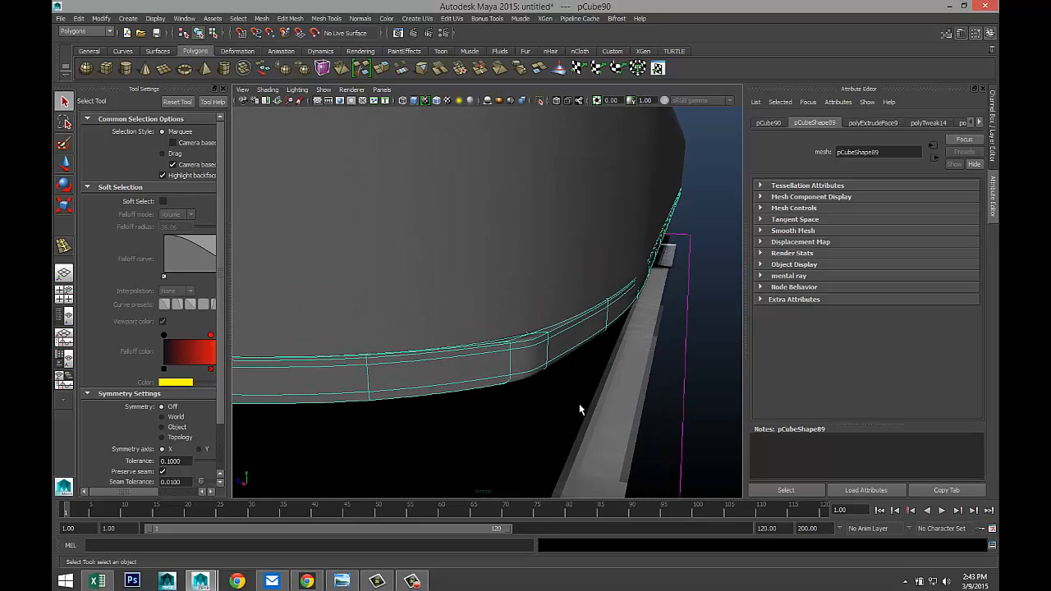
right_click_drag(530, 346, 490, 313)
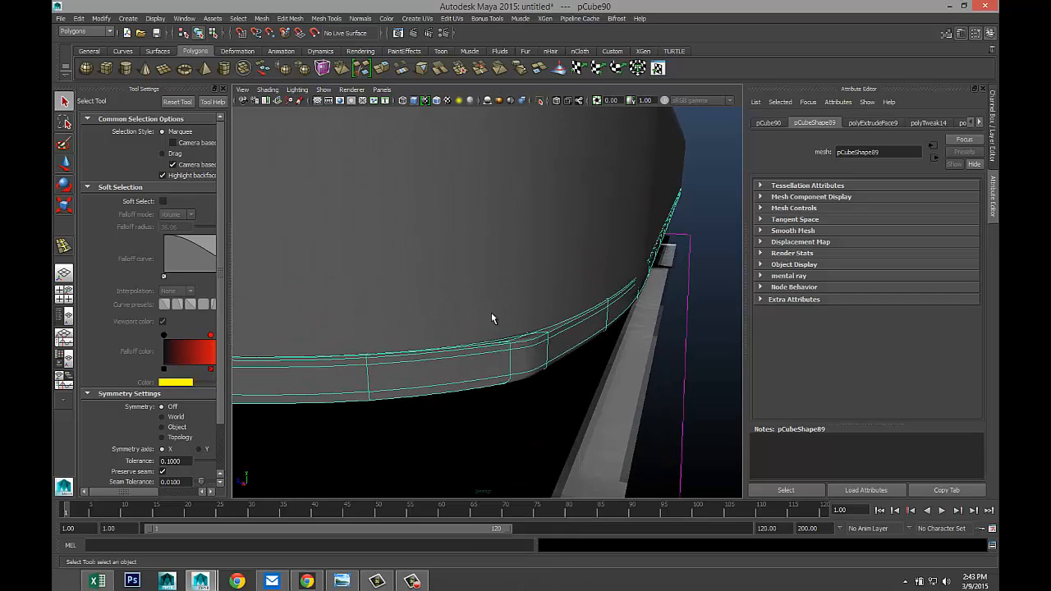
key("1")
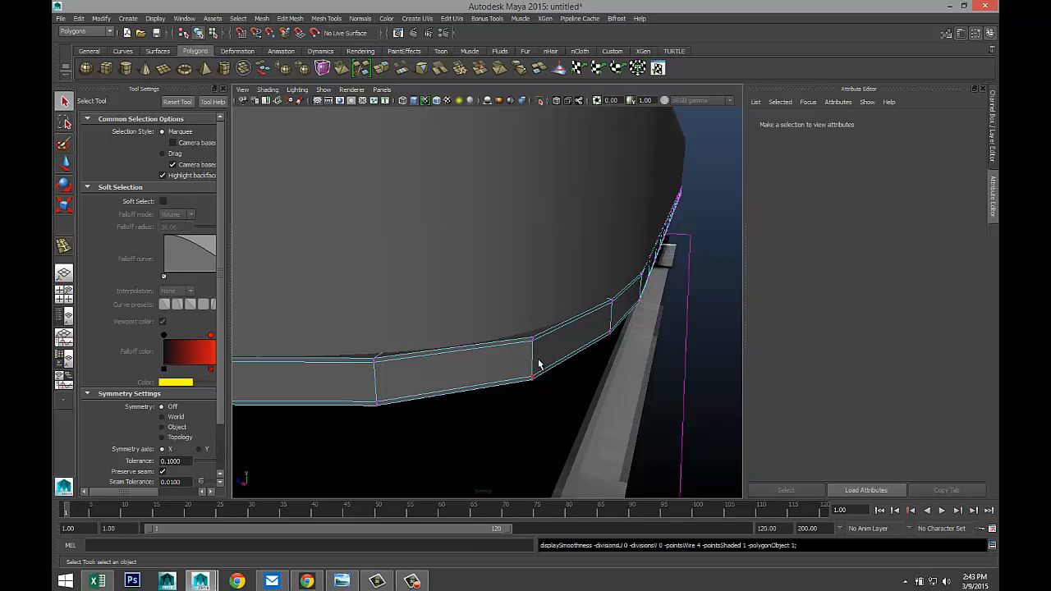
- In the top view, move the panel's upper and lower outer vertices at the tail corner slightly inward, and return to the perspective view
left_click_drag(530, 336, 546, 367)
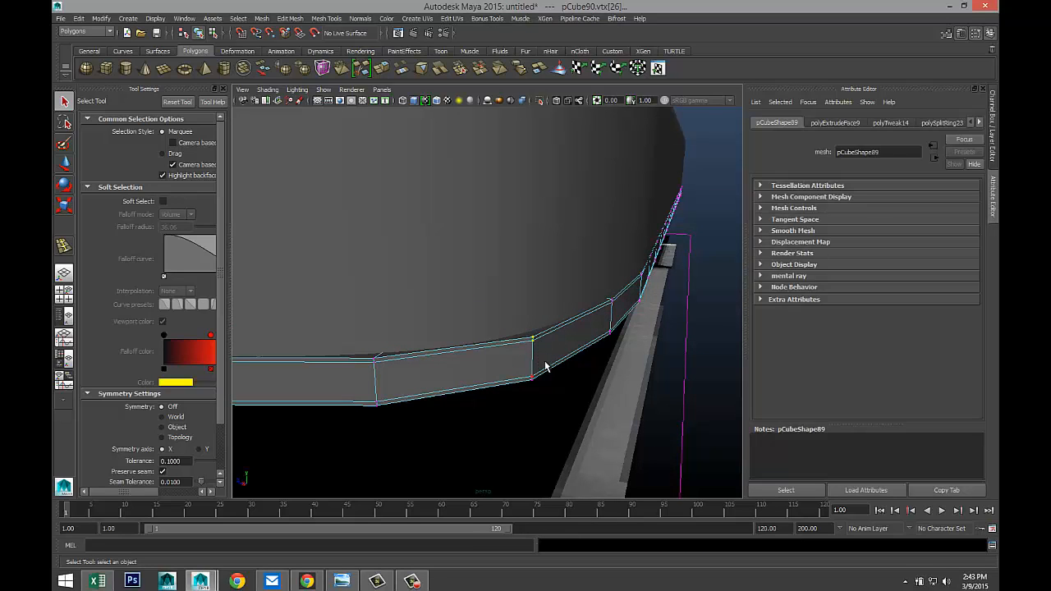
left_click(64, 293)
key("space")
scroll(379, 239, "down", 6)
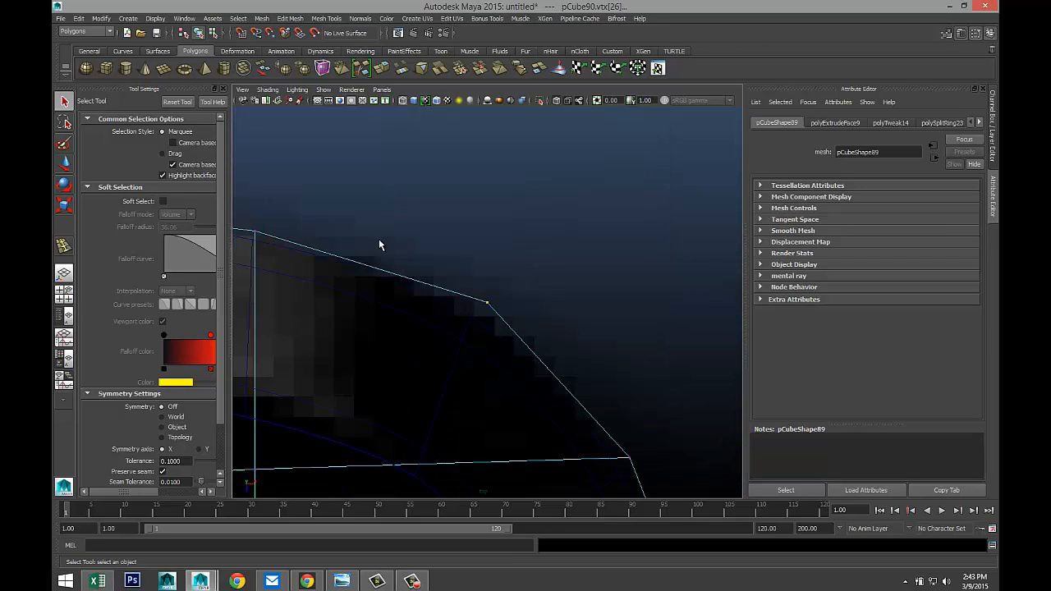
scroll(484, 336, "up", 5)
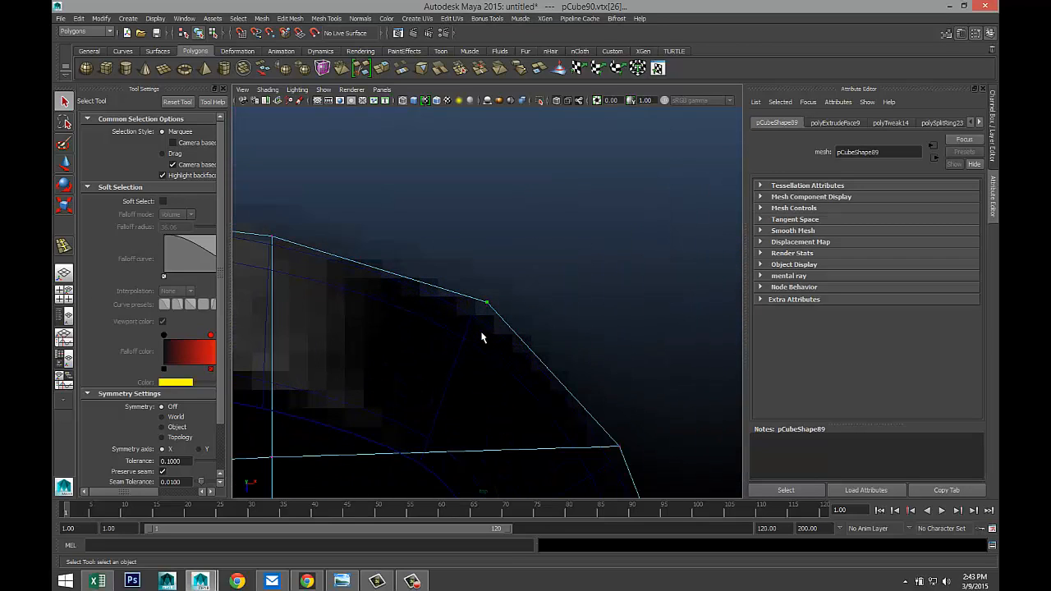
key("w")
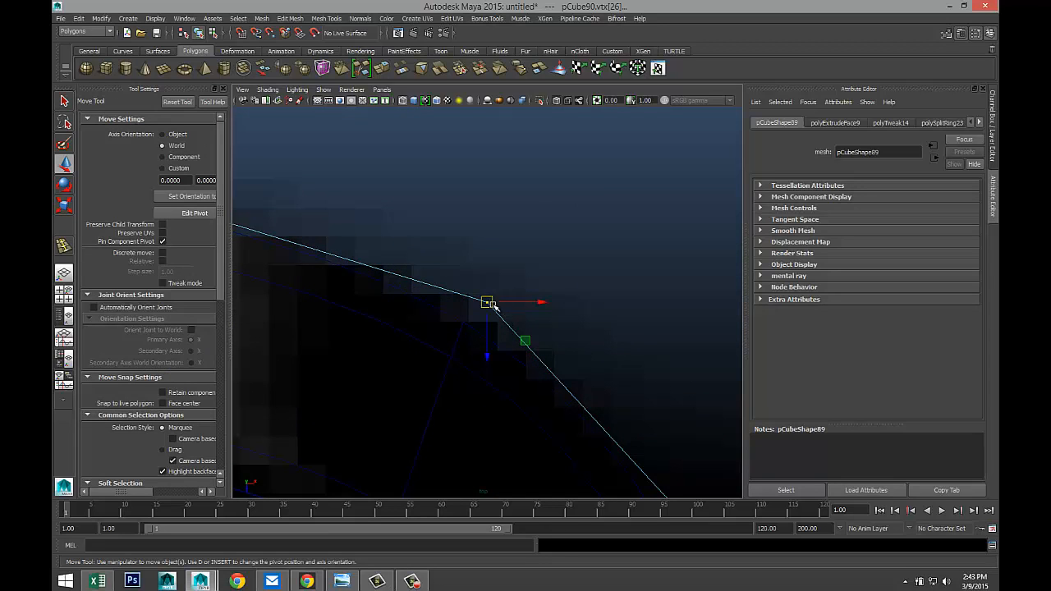
left_click_drag(487, 305, 465, 319)
left_click(486, 303)
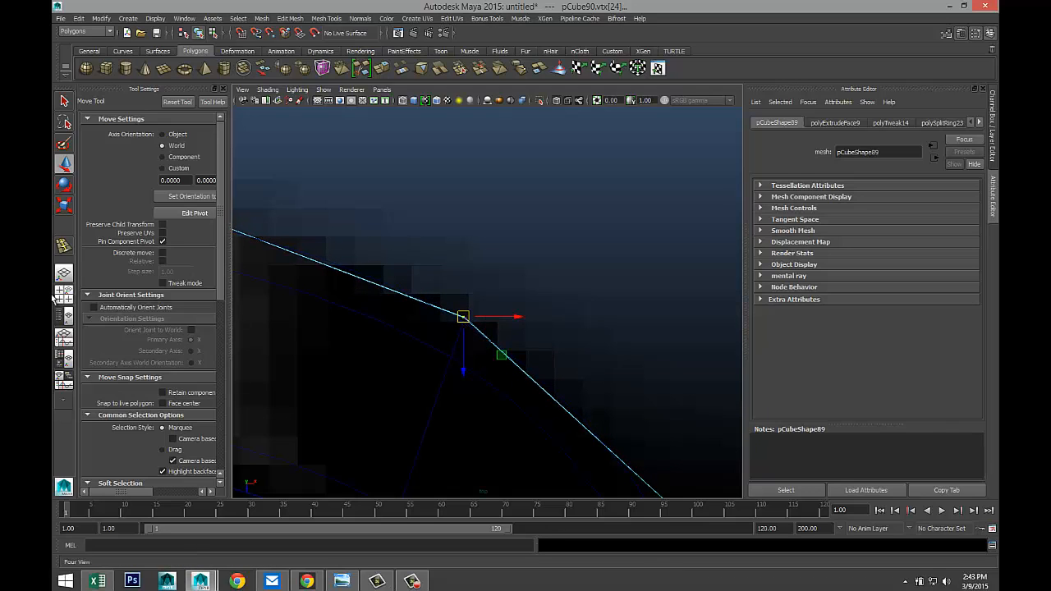
left_click(63, 293)
key("space")
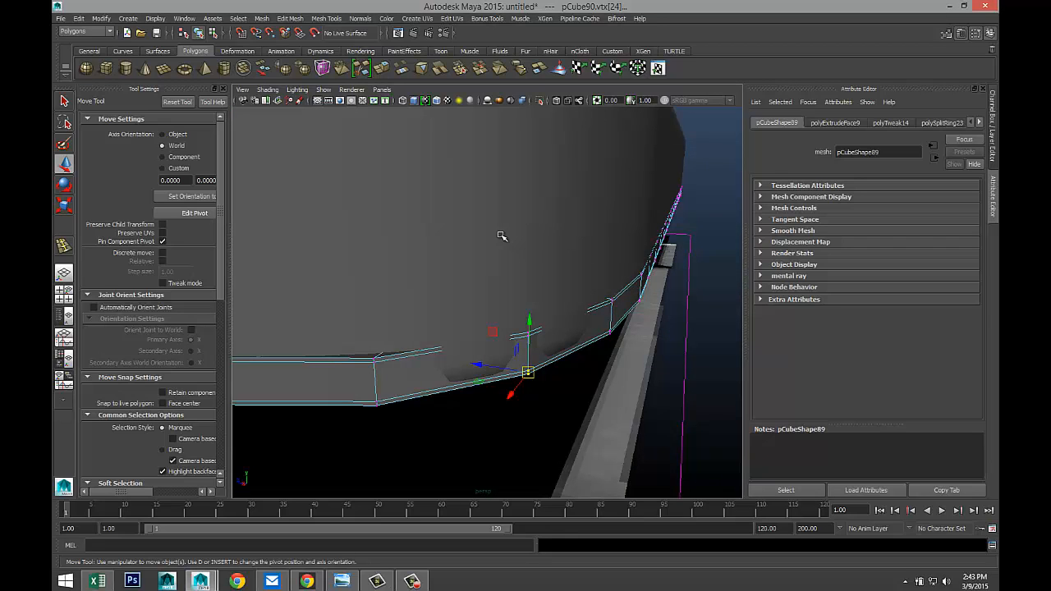
- Leave the panel's vertex mode for object mode and select the rim
right_click_drag(501, 235, 548, 223)
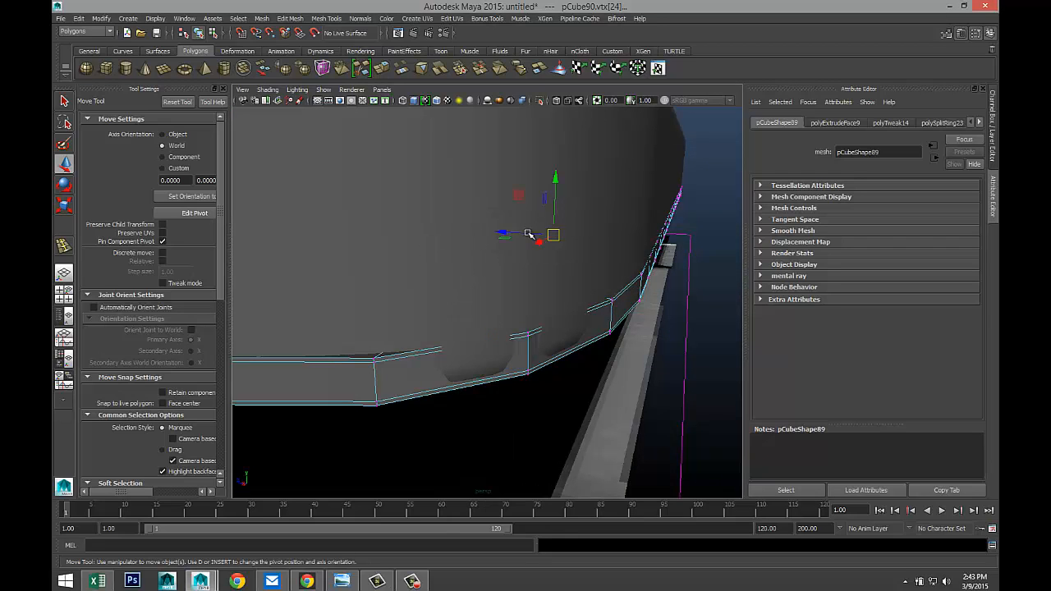
key("f")
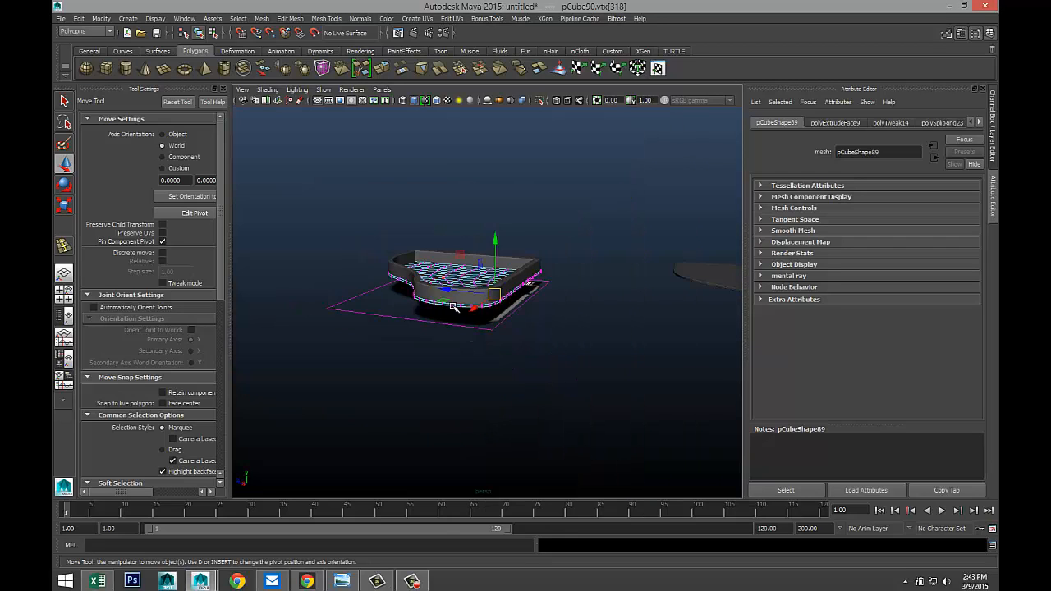
left_click_drag(373, 211, 547, 371)
key("f")
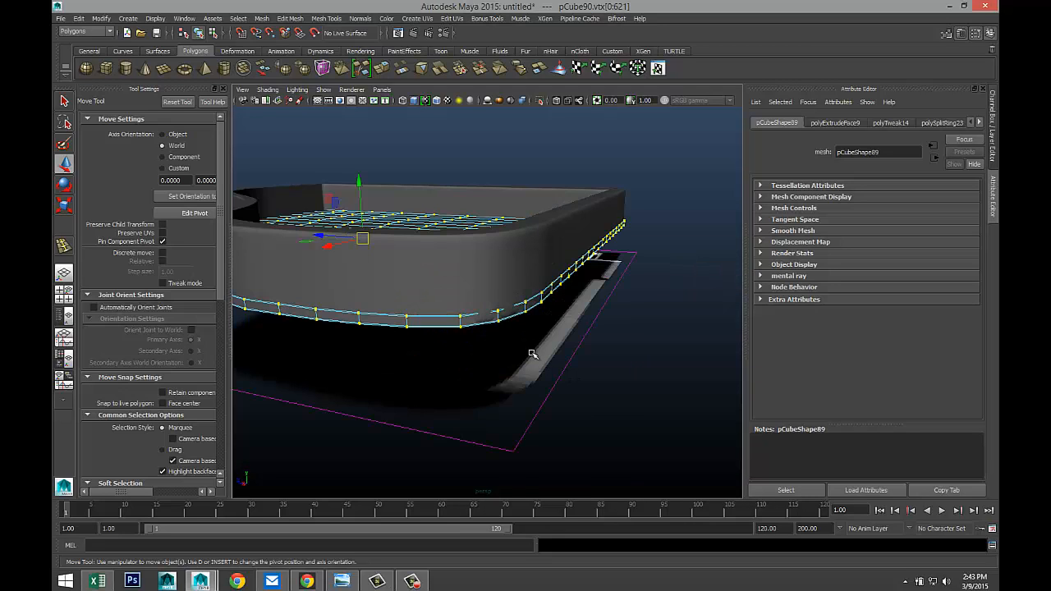
right_click(484, 262)
right_click_drag(485, 262, 530, 248)
left_click(488, 265)
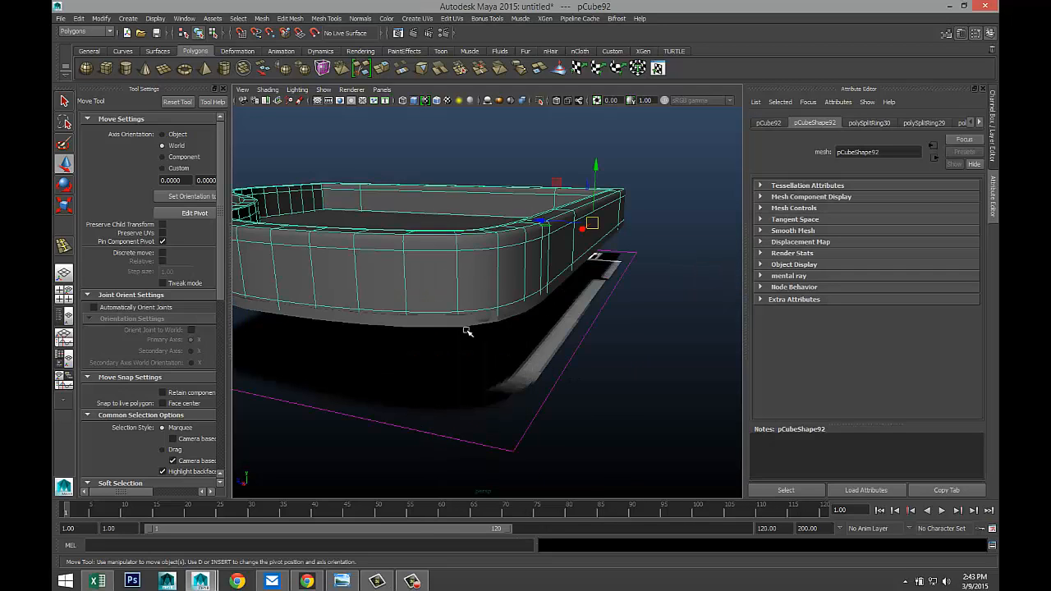
- Inspect the joint between rim and panel at the tail corner and return the rim to unsmoothed display
left_click(563, 364)
scroll(565, 366, "up", 10)
scroll(564, 368, "up", 3)
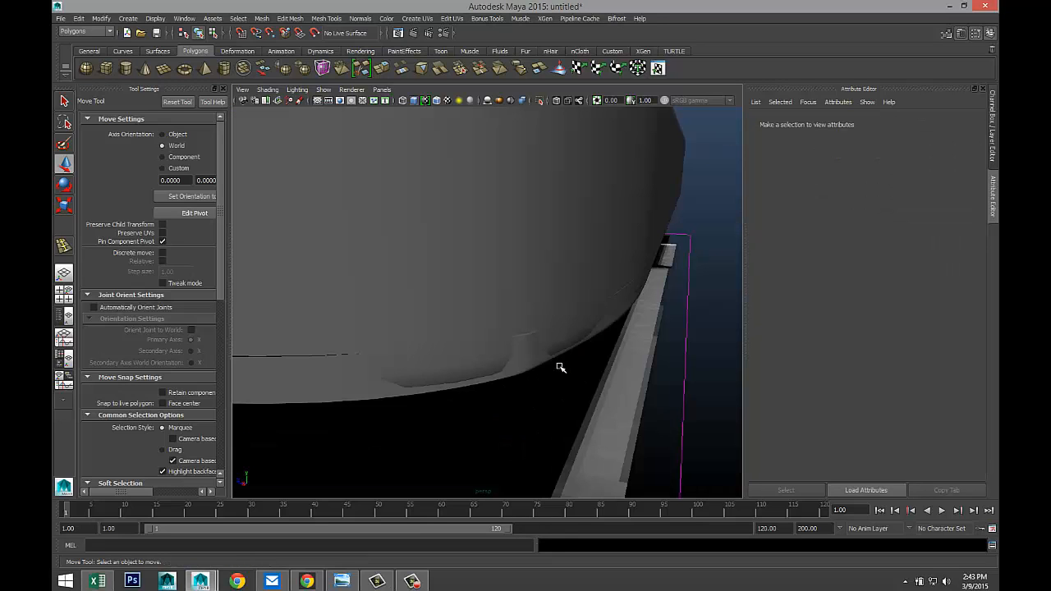
scroll(551, 359, "down", 3)
scroll(542, 356, "up", 3)
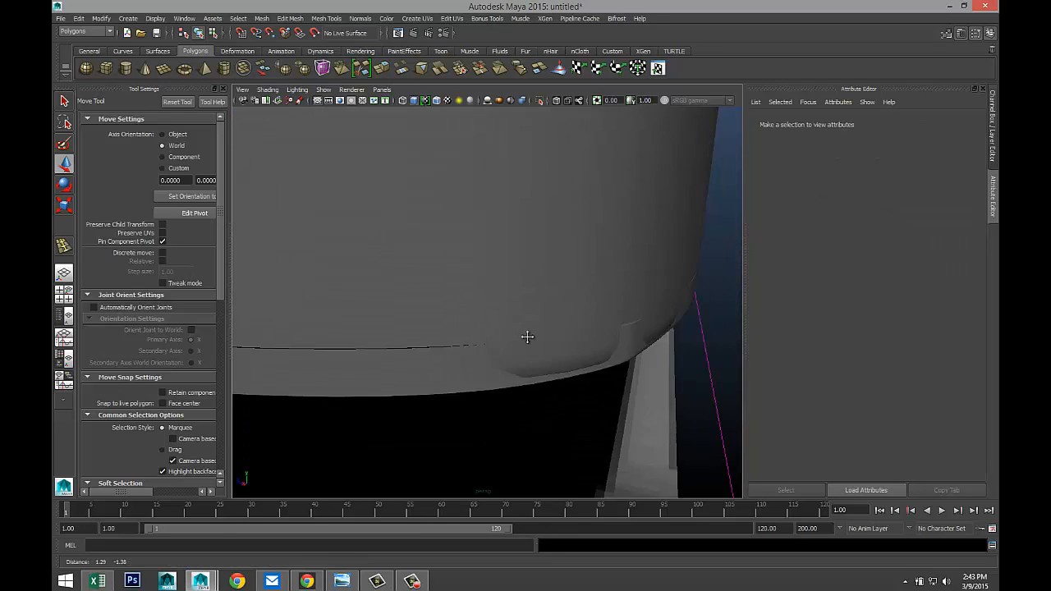
left_click(533, 361)
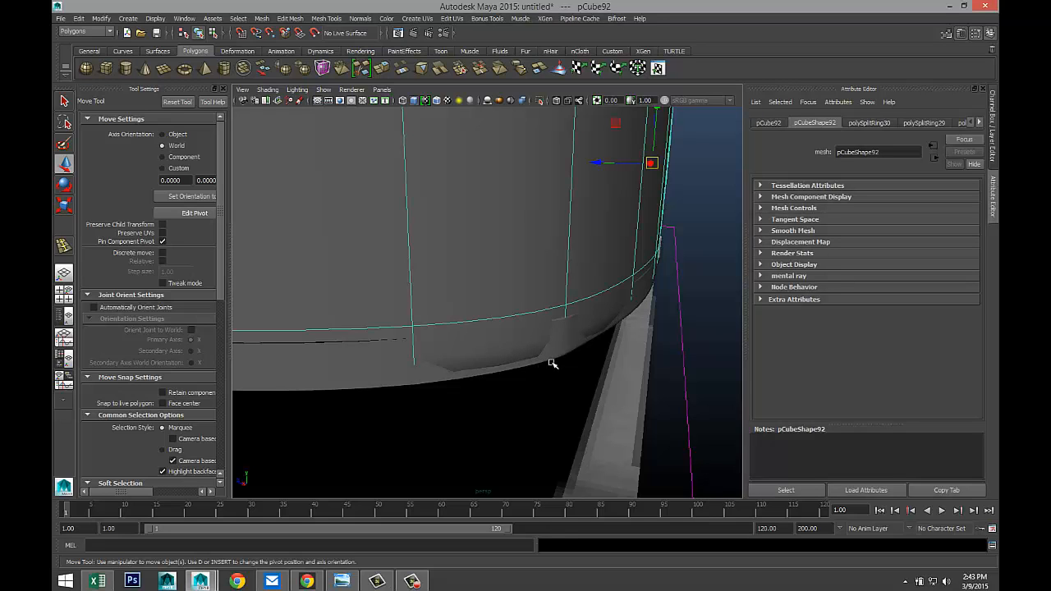
key("1")
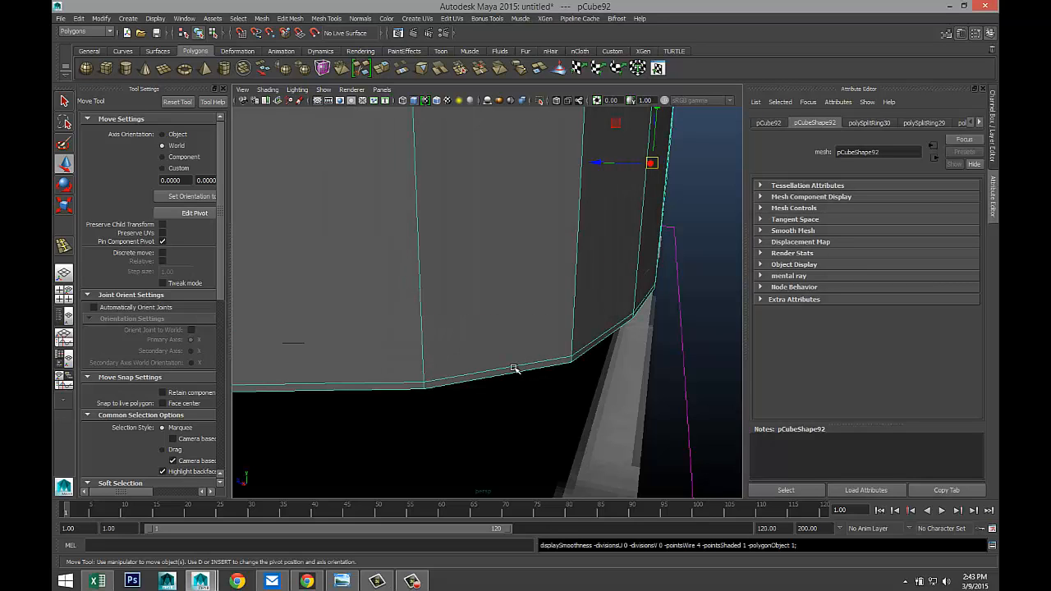
- In wireframe display, raise the rim clear of the flat panel, select the panel and restore shaded display
key("4")
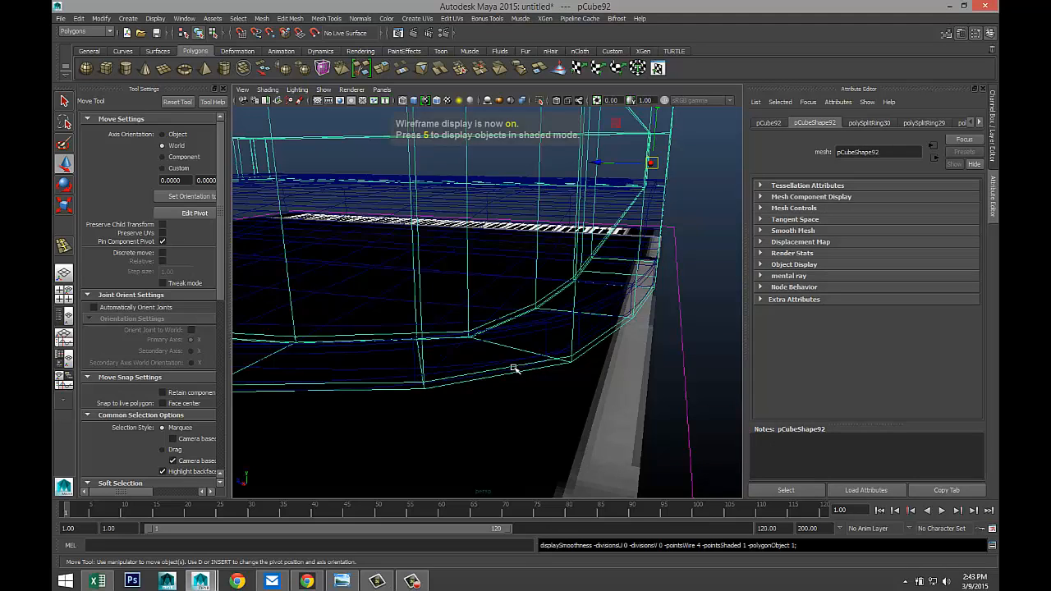
left_click(460, 364)
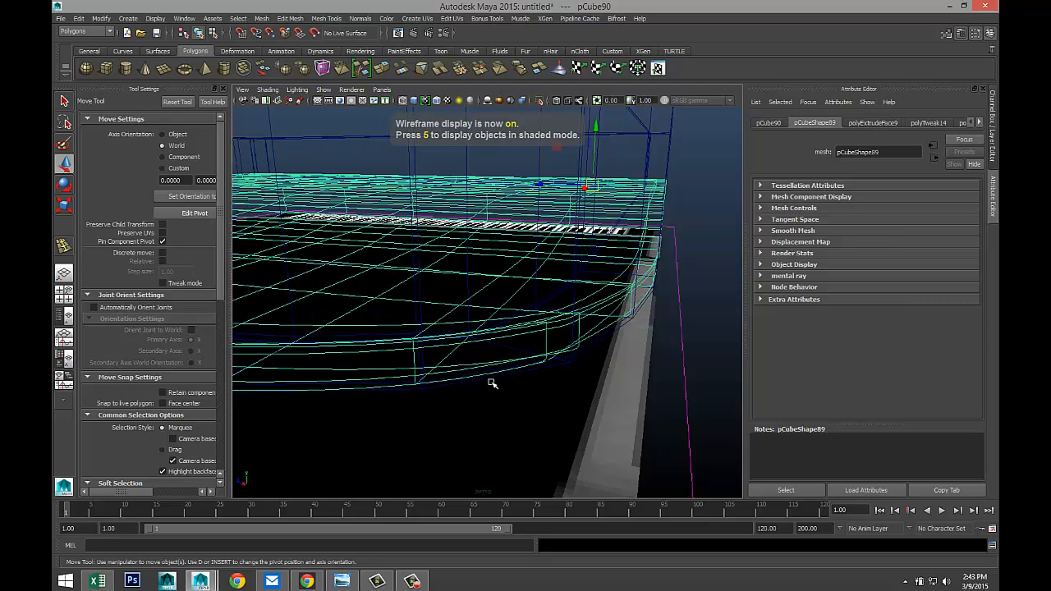
scroll(531, 366, "down", 6)
left_click(435, 239)
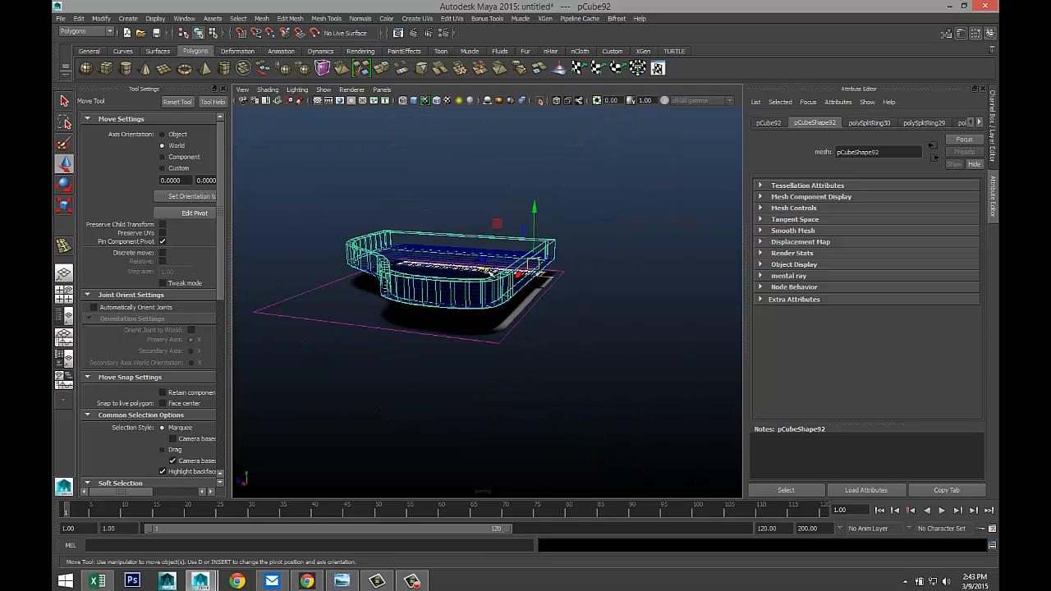
left_click_drag(535, 210, 528, 190)
left_click(497, 328)
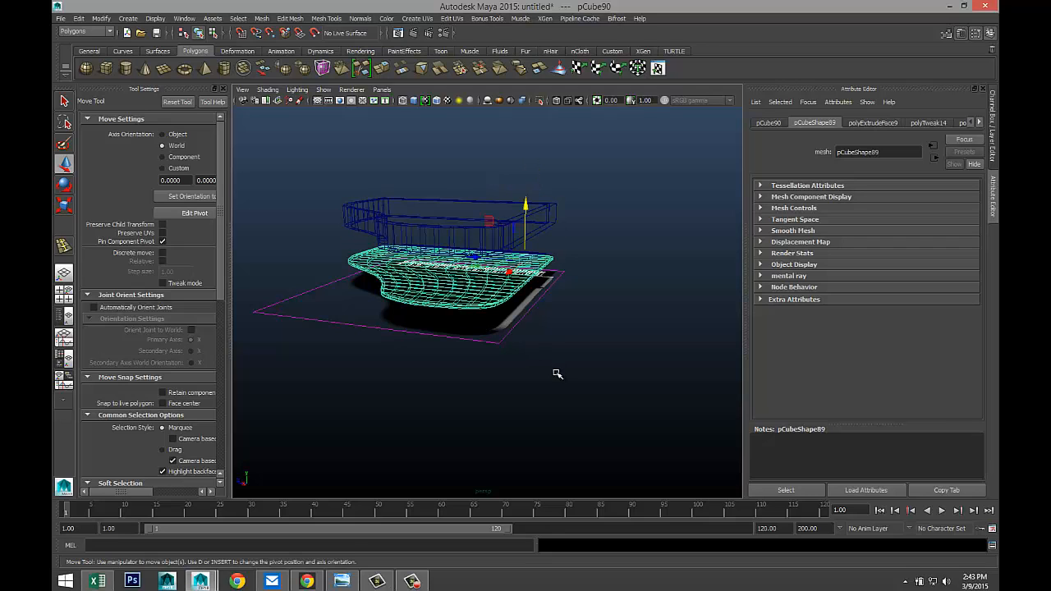
key("5")
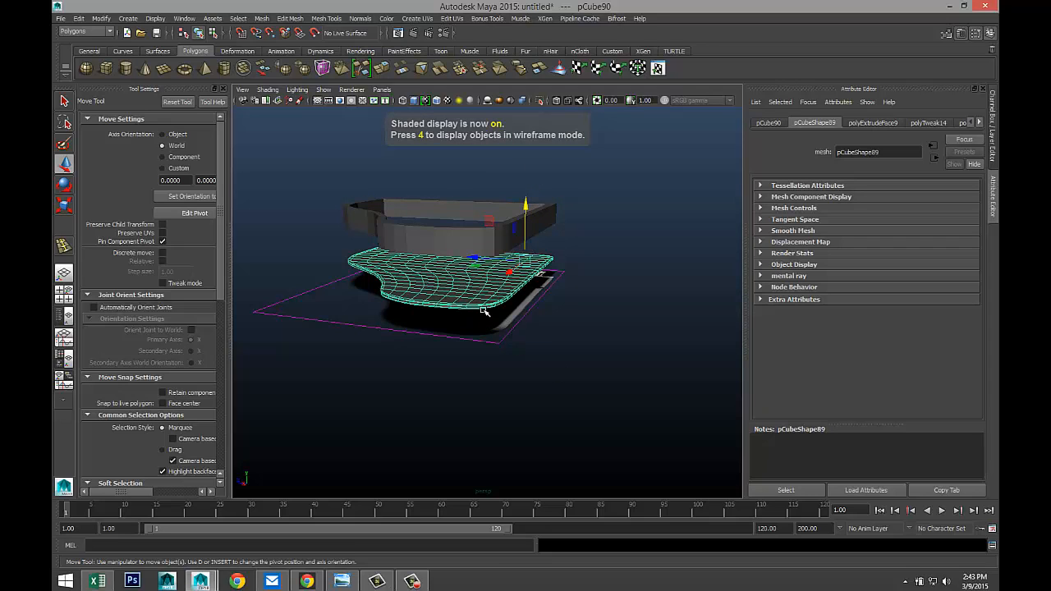
- Try deleting two edge loops at the flat panel's tail corner in the top view, and undo both deletions
scroll(544, 344, "up", 6)
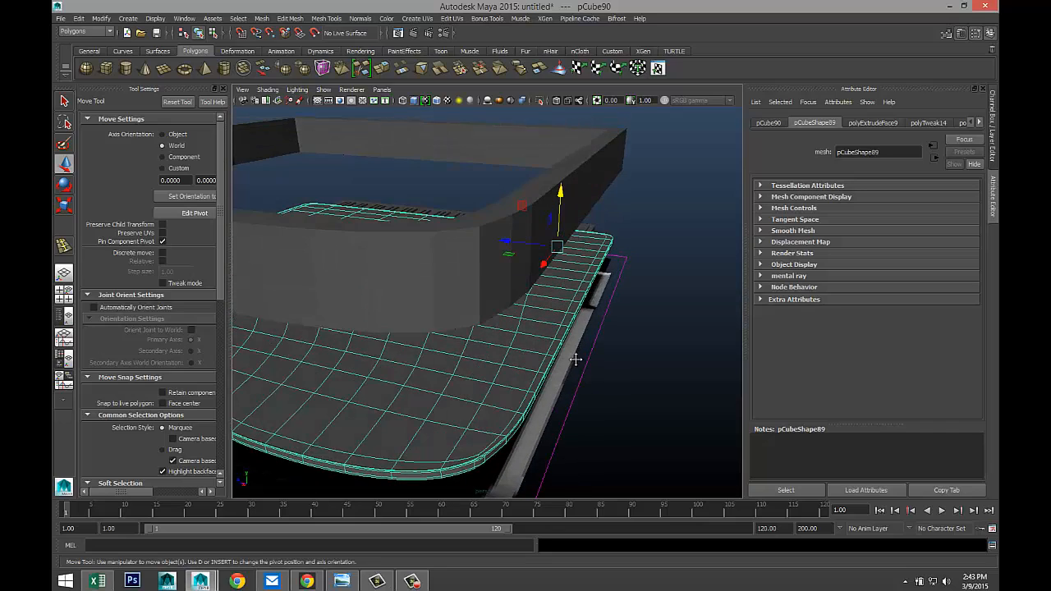
scroll(574, 329, "up", 6)
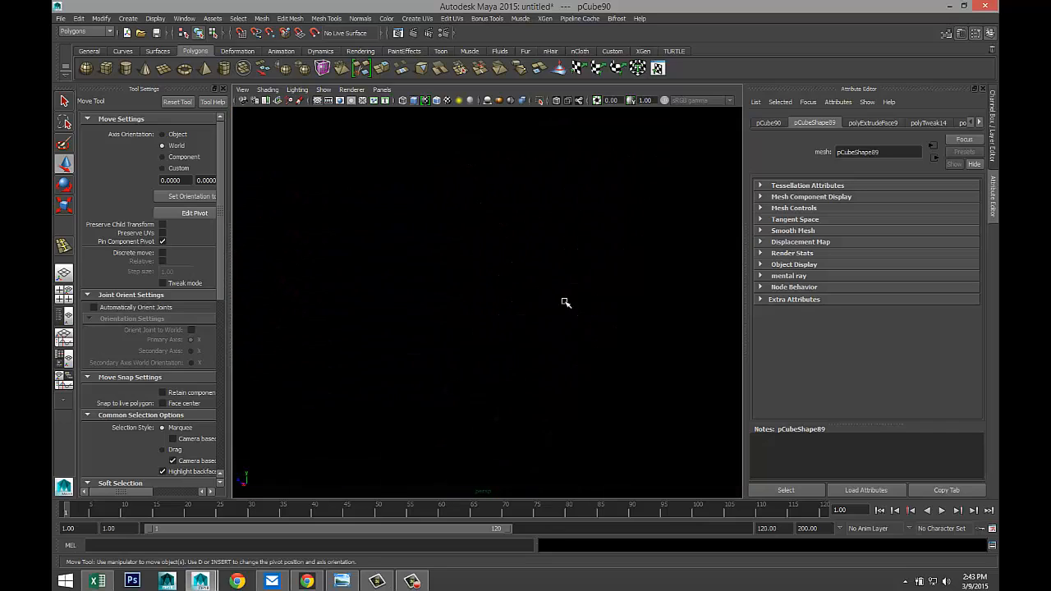
scroll(559, 297, "down", 4)
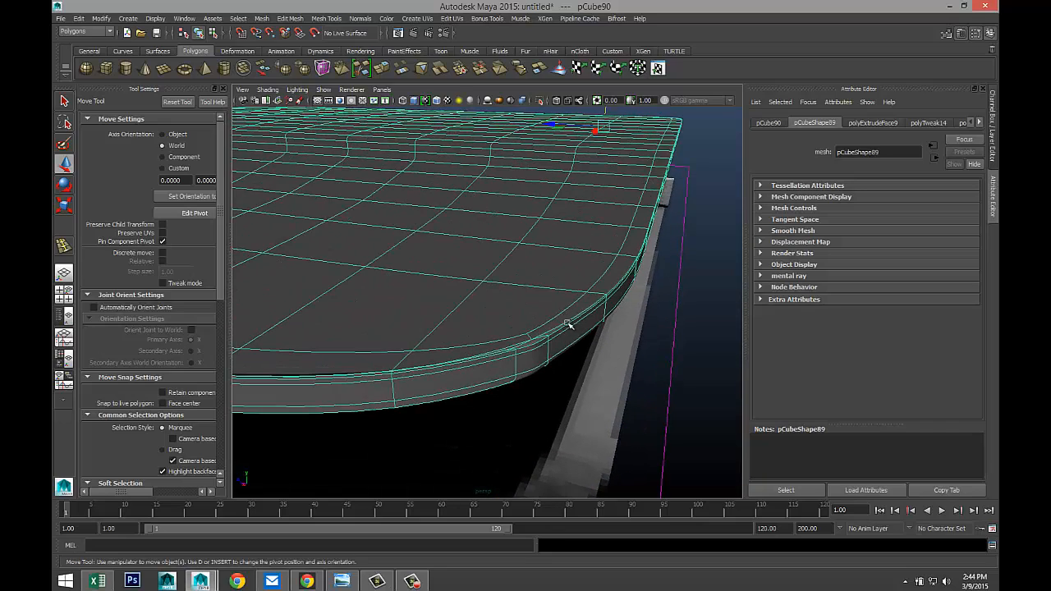
left_click(63, 293)
key("space")
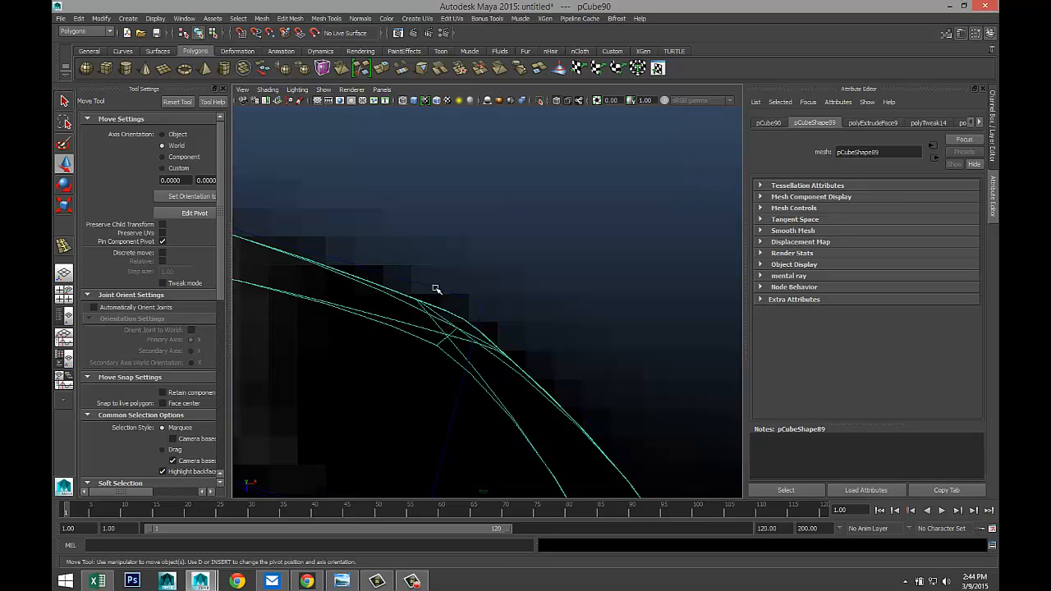
scroll(498, 375, "up", 3)
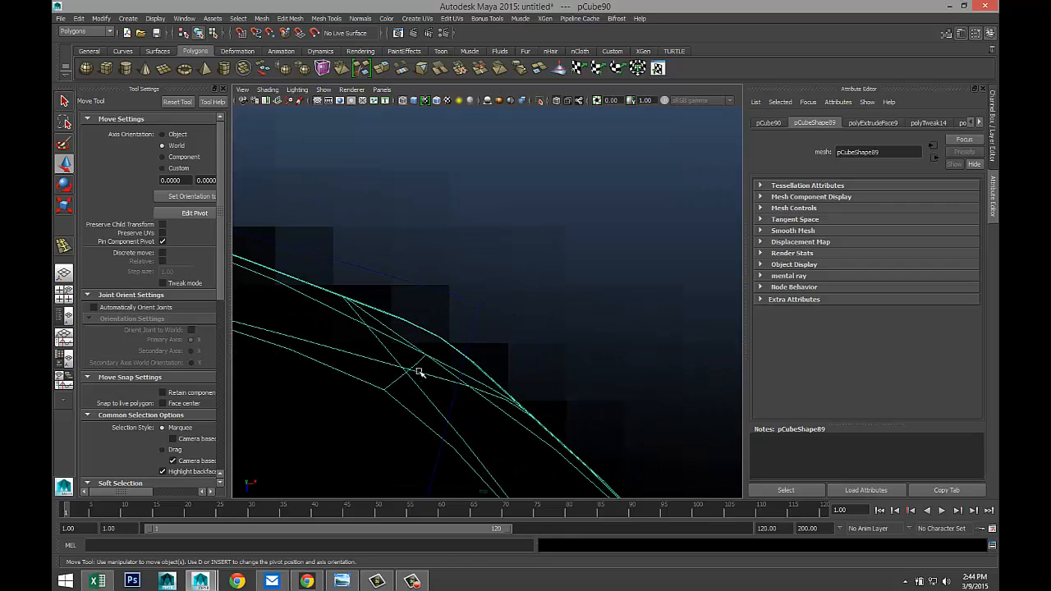
right_click_drag(419, 312, 421, 368)
left_click(417, 285)
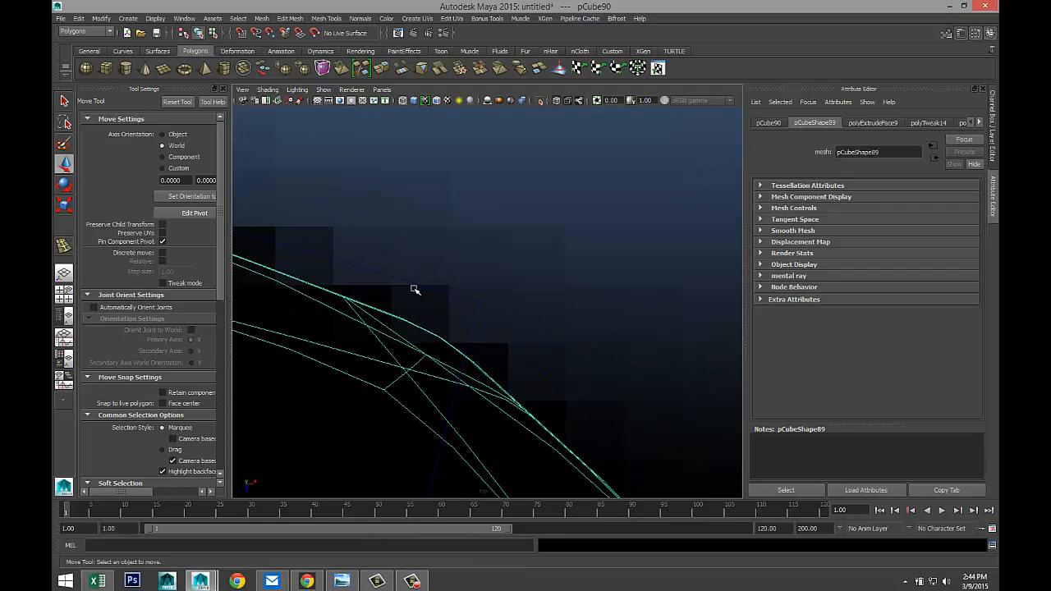
double_click(436, 379)
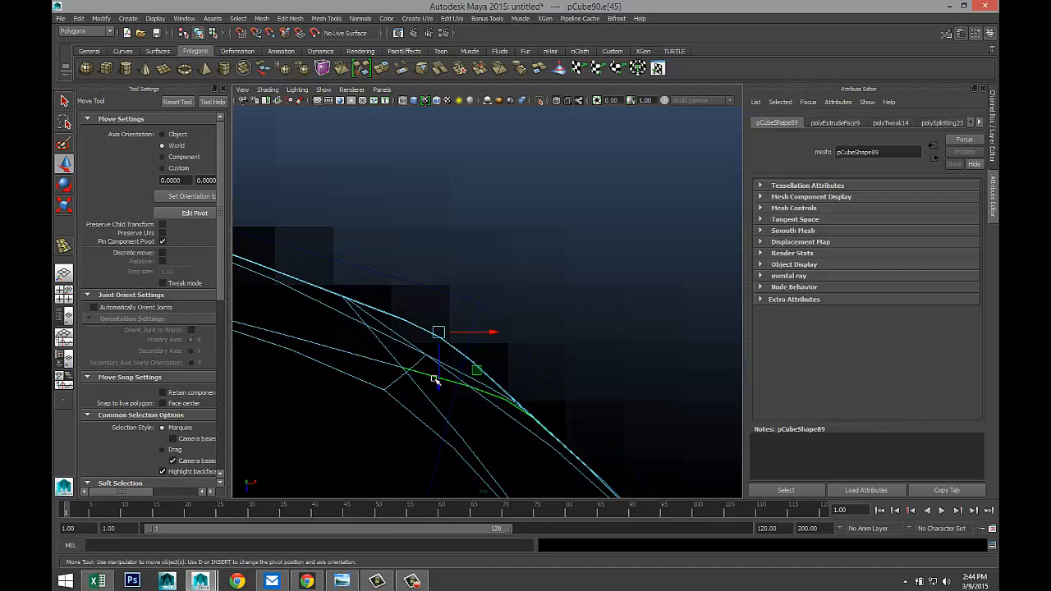
key("Delete")
double_click(380, 361)
key("Delete")
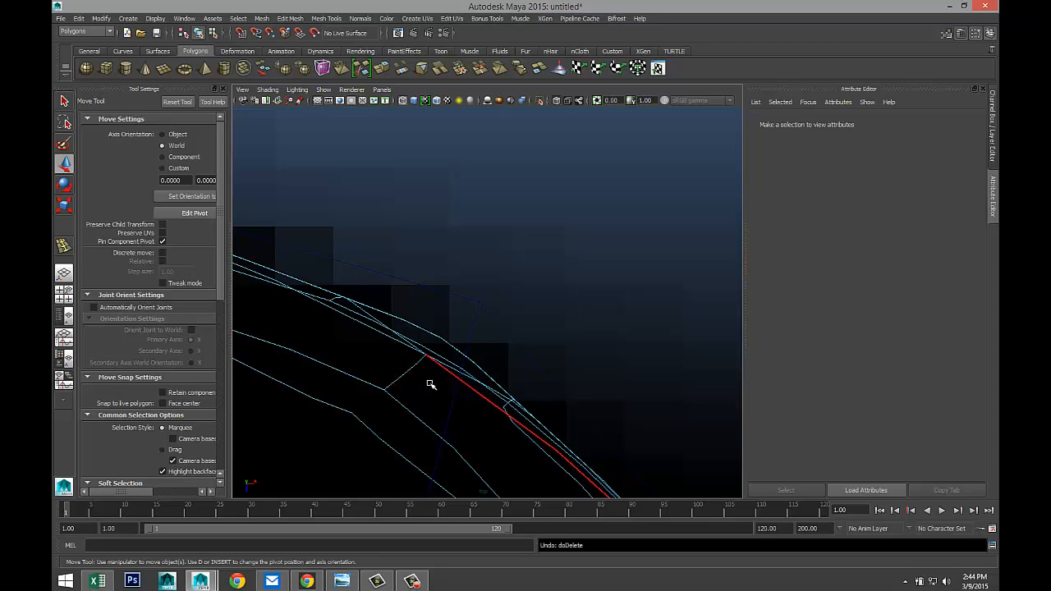
key("ctrl+z")
key("ctrl+z")
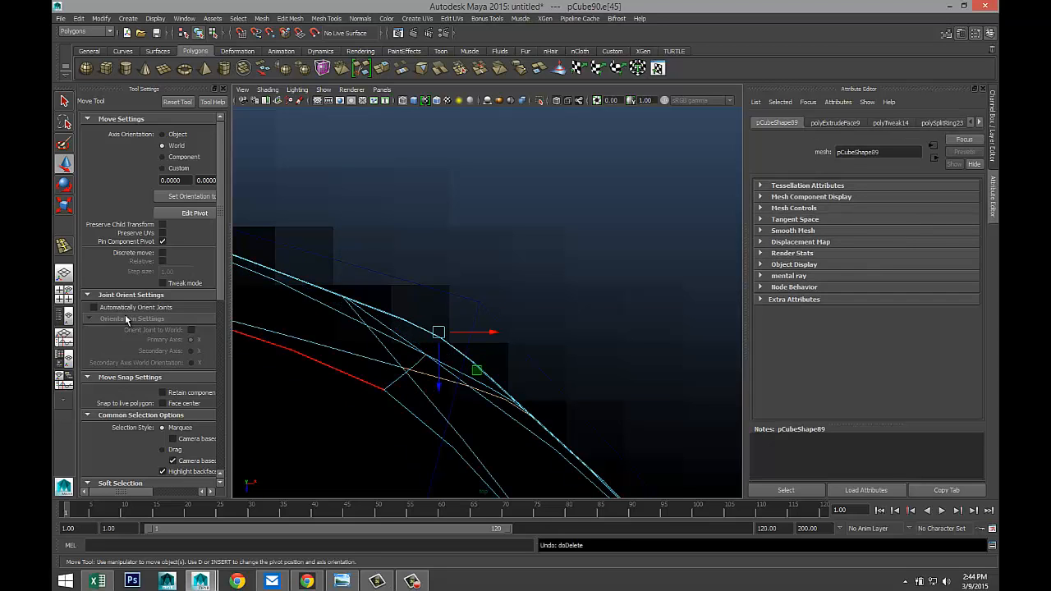
- Return to object mode in the perspective view and lower the rim toward the flat panel
left_click(63, 293)
key("space")
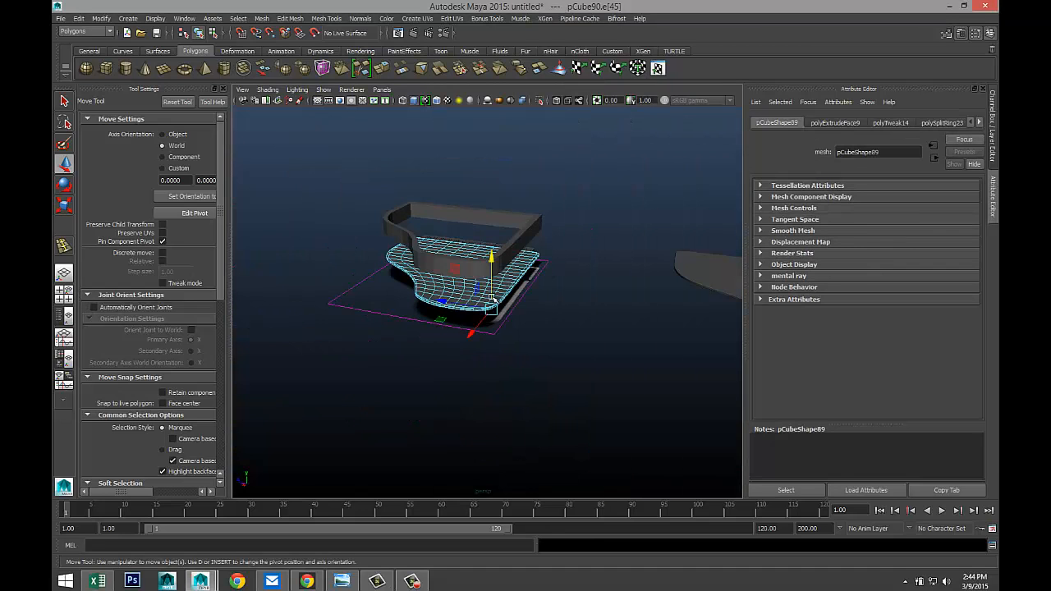
left_click_drag(495, 303, 552, 320, "alt")
left_click(464, 276)
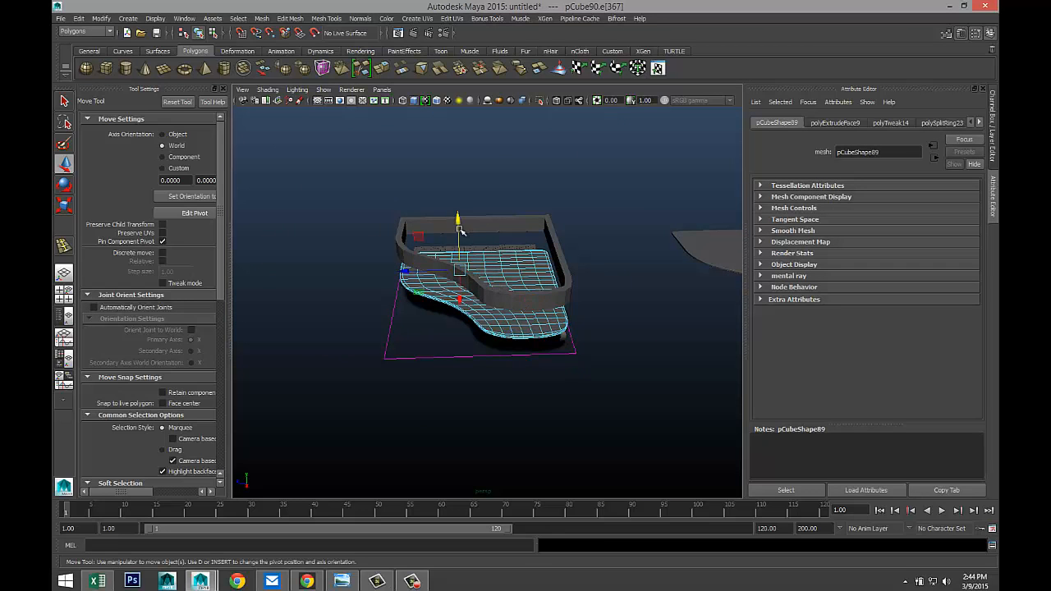
right_click_drag(559, 260, 580, 248)
left_click(556, 243)
left_click_drag(556, 206, 556, 225)
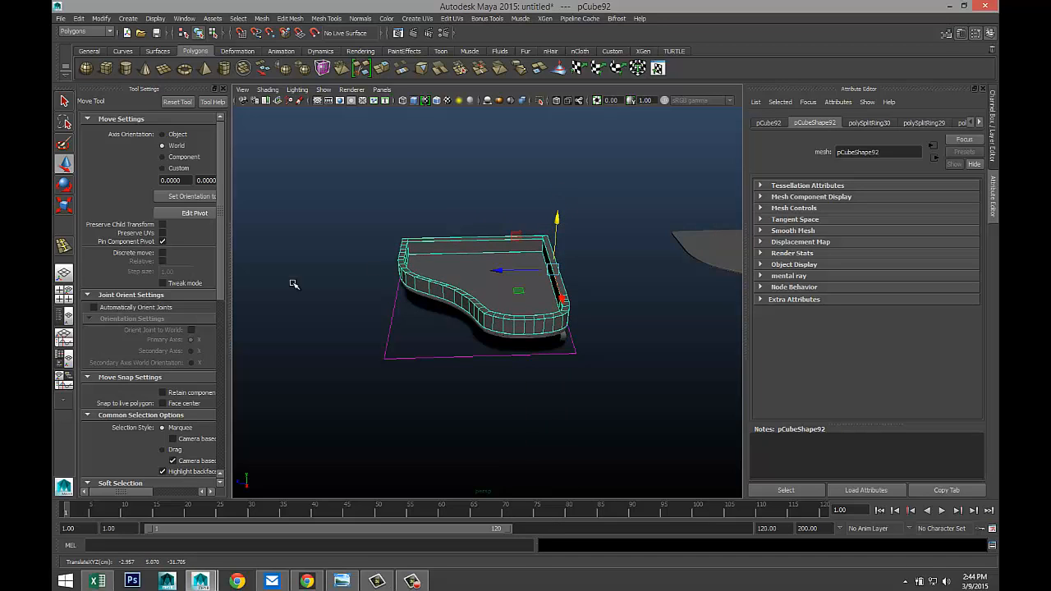
- In the side view, lower the rim vertically until it sits on the flat panel
key("space")
key("space")
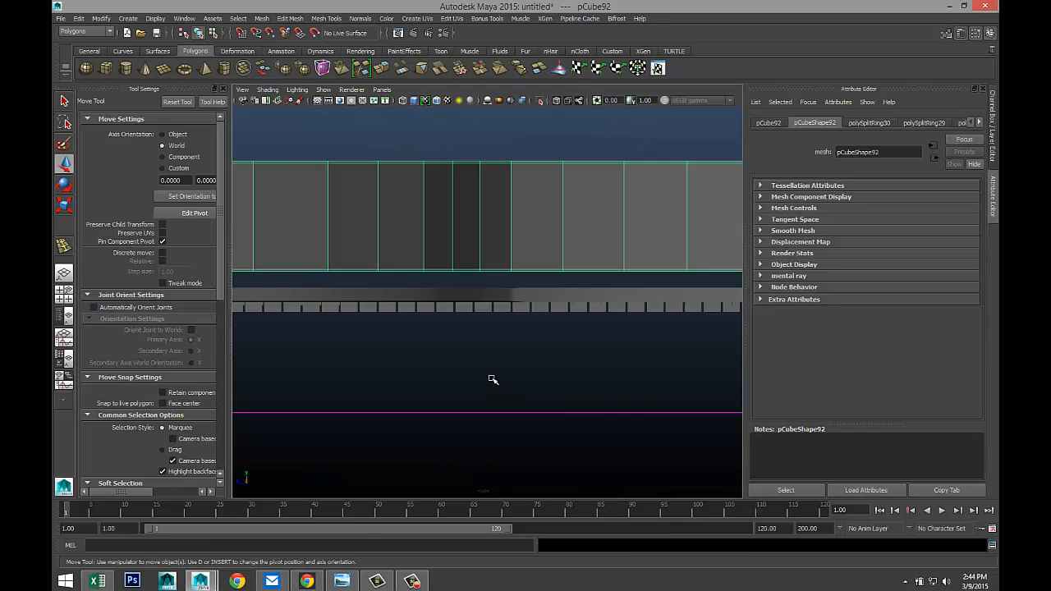
scroll(492, 379, "down", 5)
left_click_drag(662, 221, 666, 225)
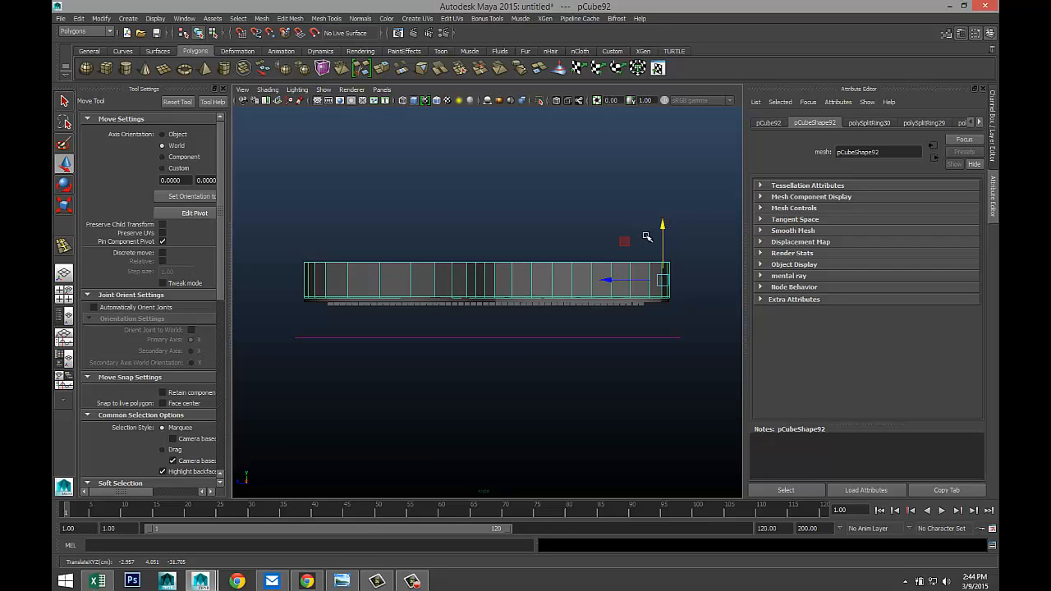
scroll(565, 281, "down", 3)
left_click_drag(416, 347, 387, 351, "alt")
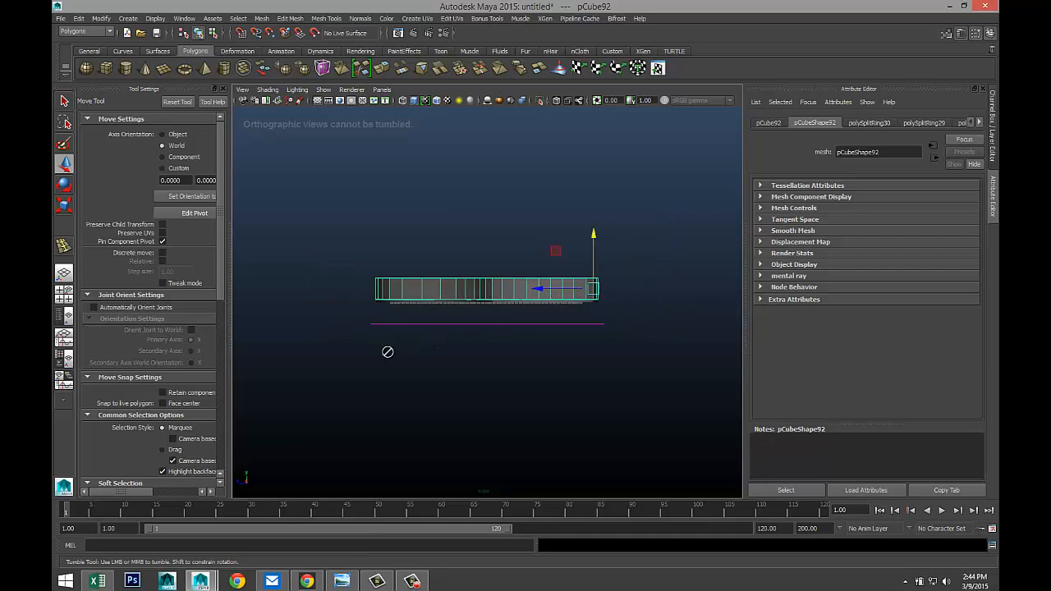
- Check the rim's tail corner against the panel in the top view, and return to the perspective view
left_click(65, 292)
key("space")
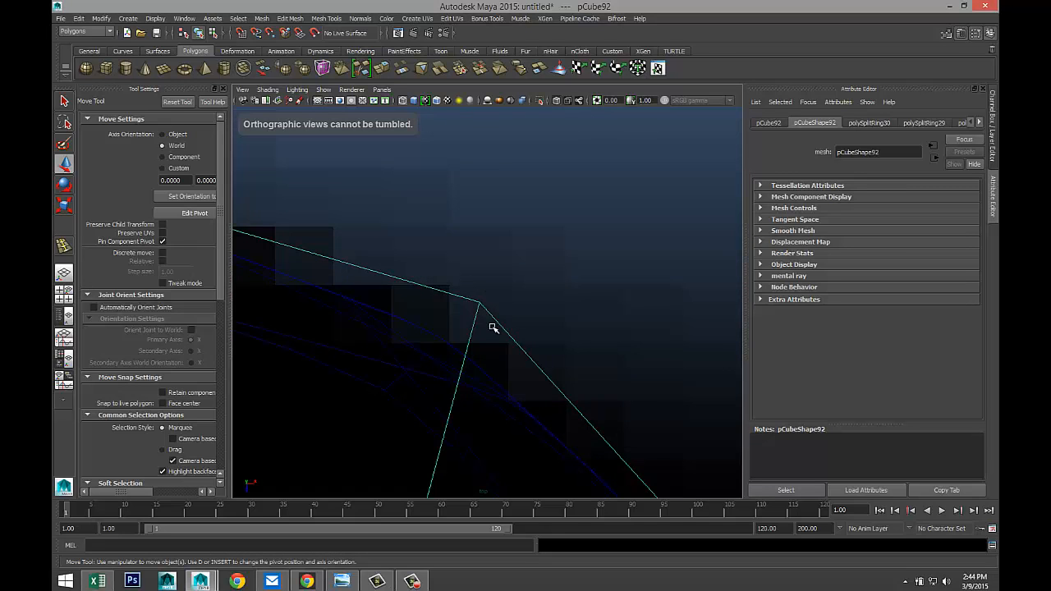
scroll(492, 329, "down", 3)
scroll(459, 347, "down", 2)
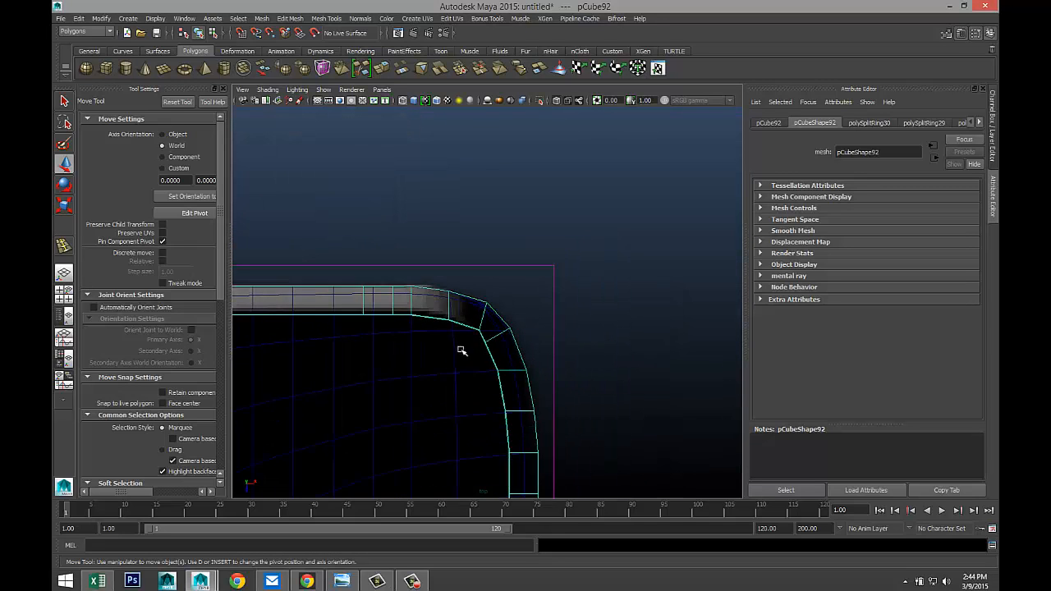
left_click(64, 293)
key("space")
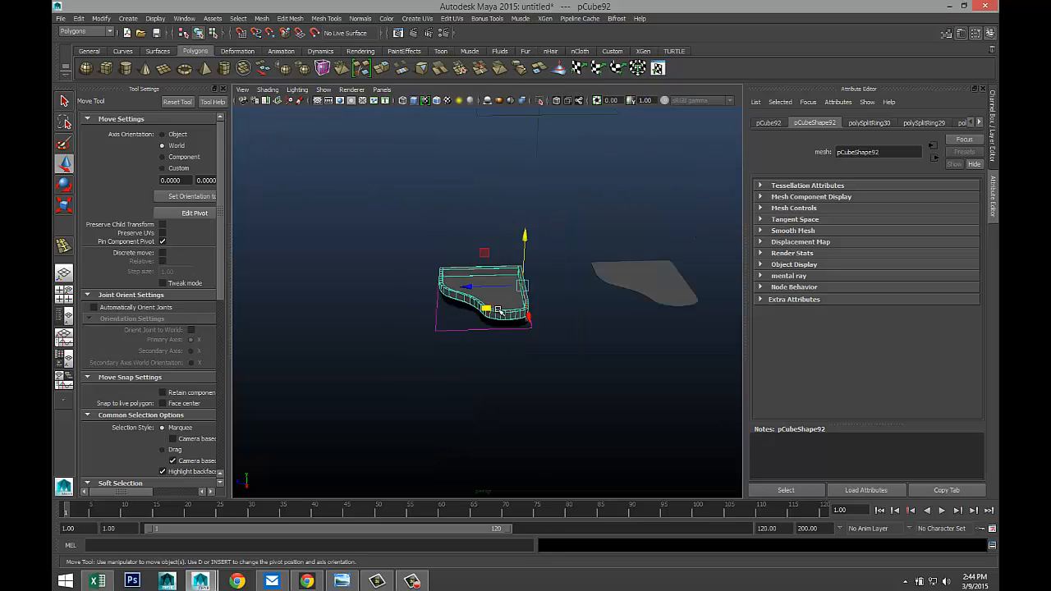
- Select the separate flat panel beside the piano and move it sideways over the rim as the lid
scroll(498, 310, "down", 2)
left_click_drag(499, 316, 499, 329, "alt")
left_click(590, 288)
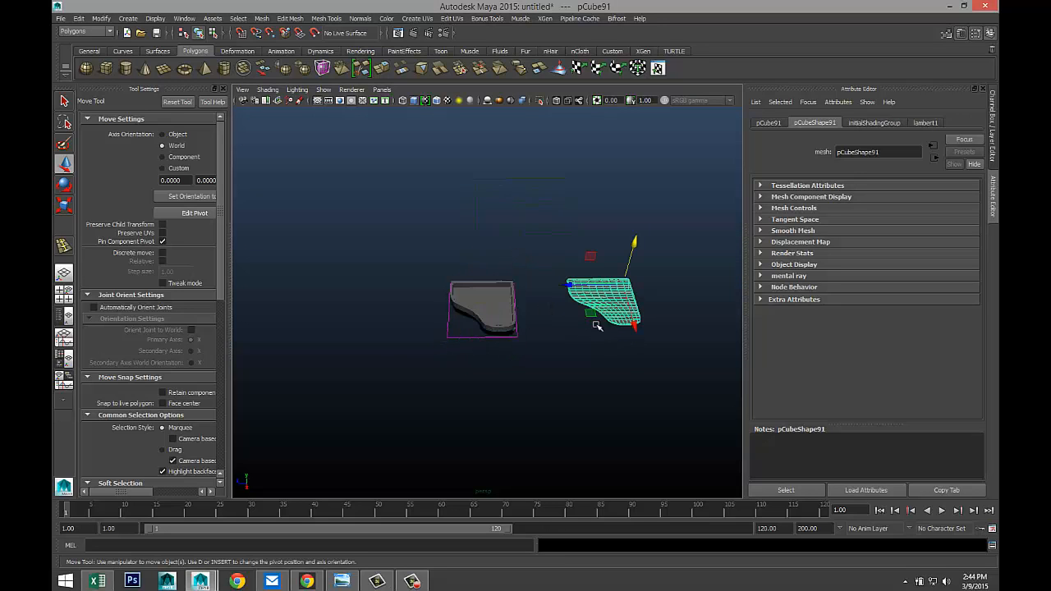
left_click_drag(568, 284, 451, 280)
- In the top view, turn on shaded display and shift the lid along the piano's length to align its outline with the rim
left_click(64, 293)
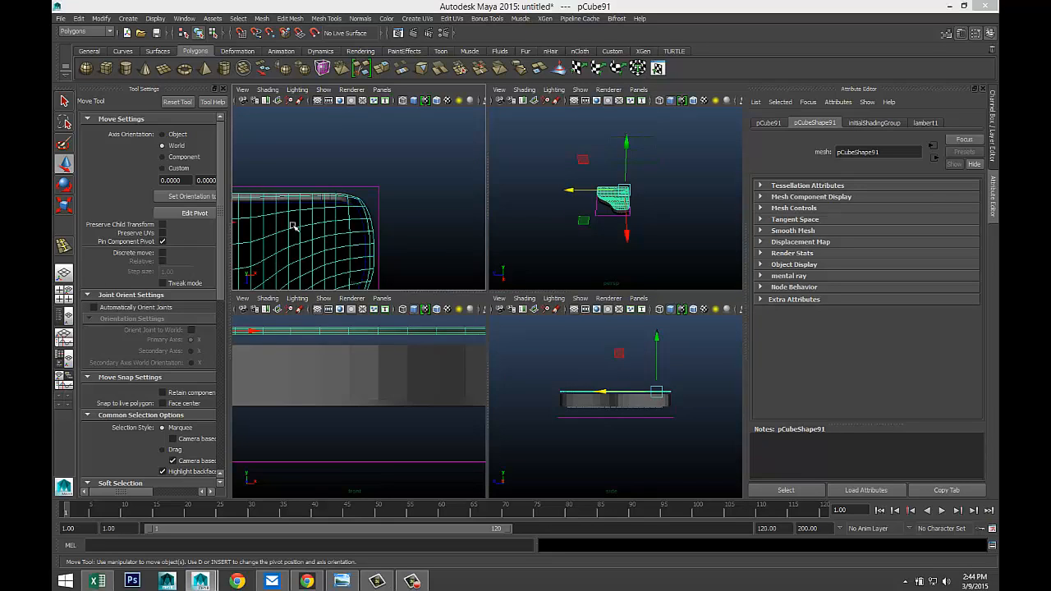
key("space")
scroll(531, 365, "down", 3)
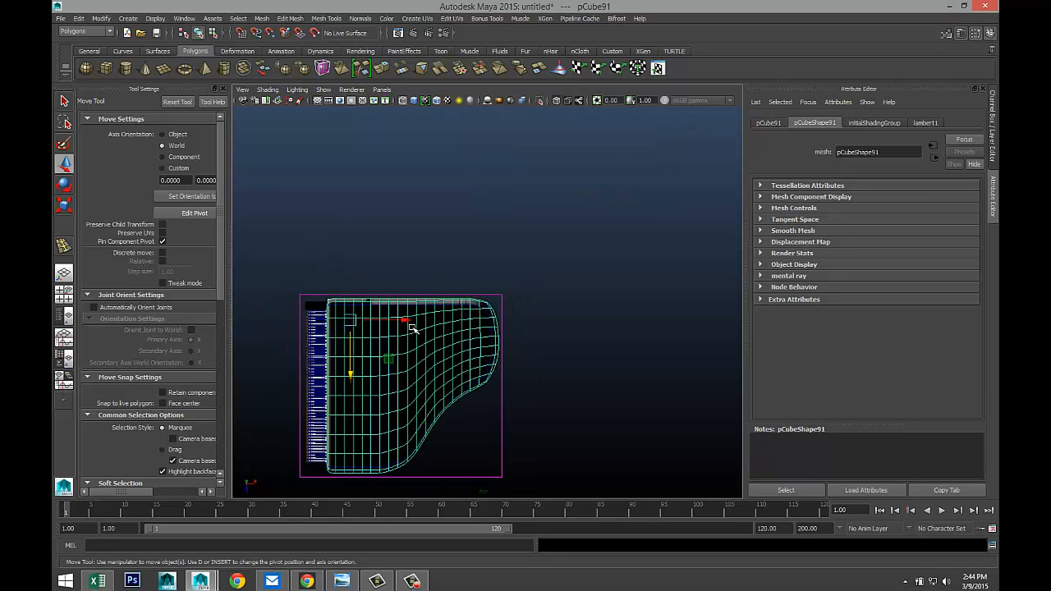
left_click_drag(404, 320, 405, 323)
scroll(472, 353, "up", 4)
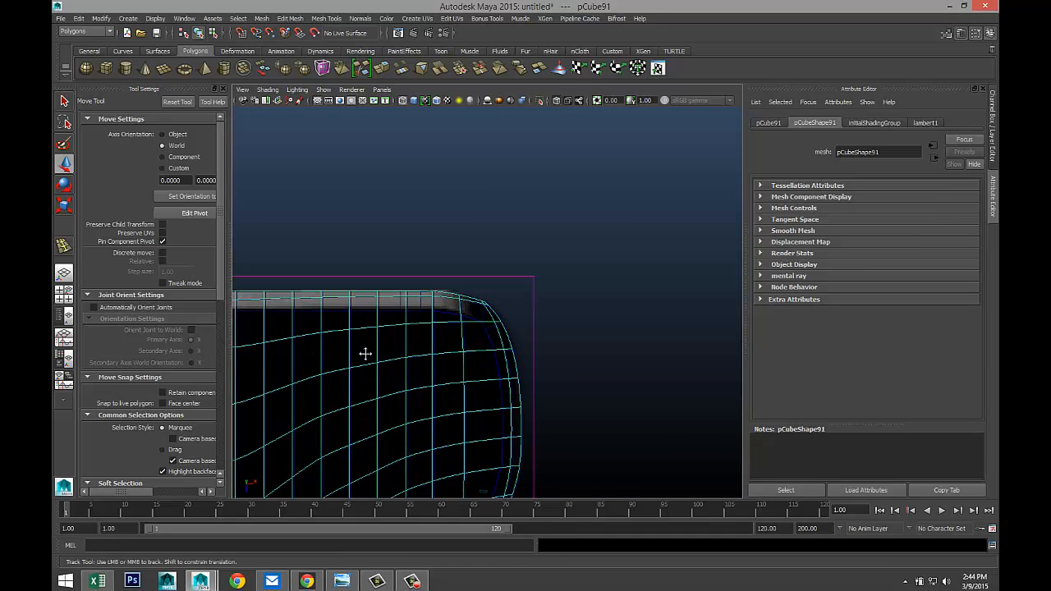
middle_click_drag(364, 353, 466, 302, "alt")
scroll(465, 302, "up", 2)
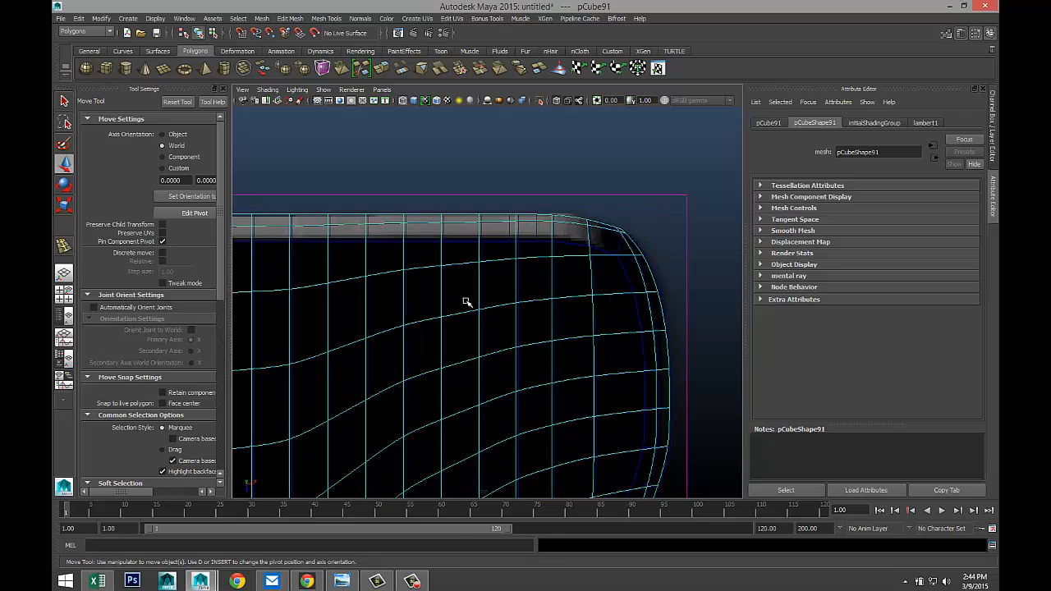
key("5")
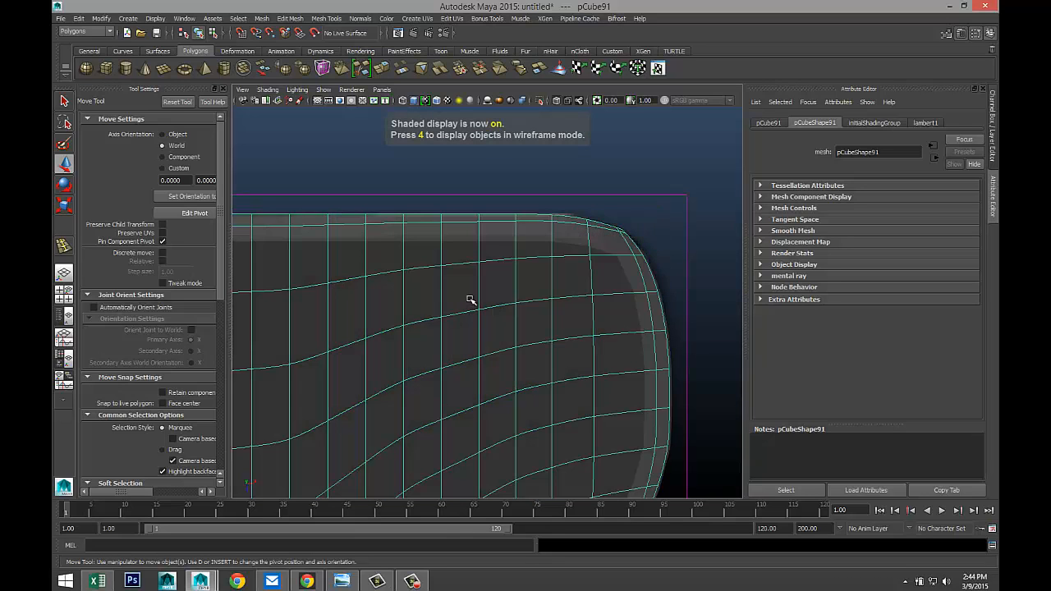
scroll(468, 301, "down", 3)
left_click_drag(332, 308, 339, 307)
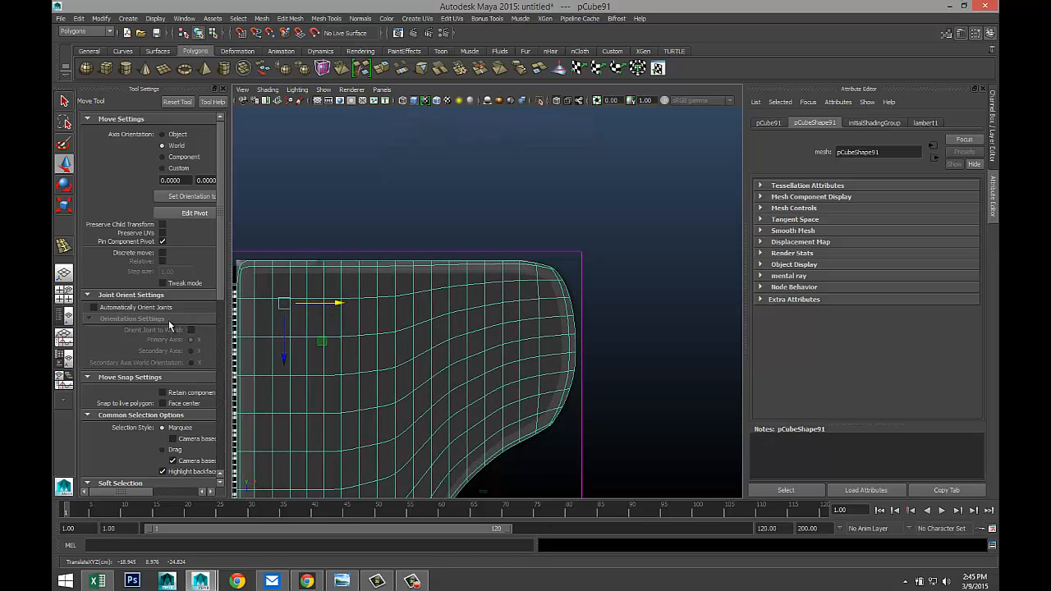
- Return to the perspective view and lower the lid vertically onto the rim's top edge
key("space")
key("space")
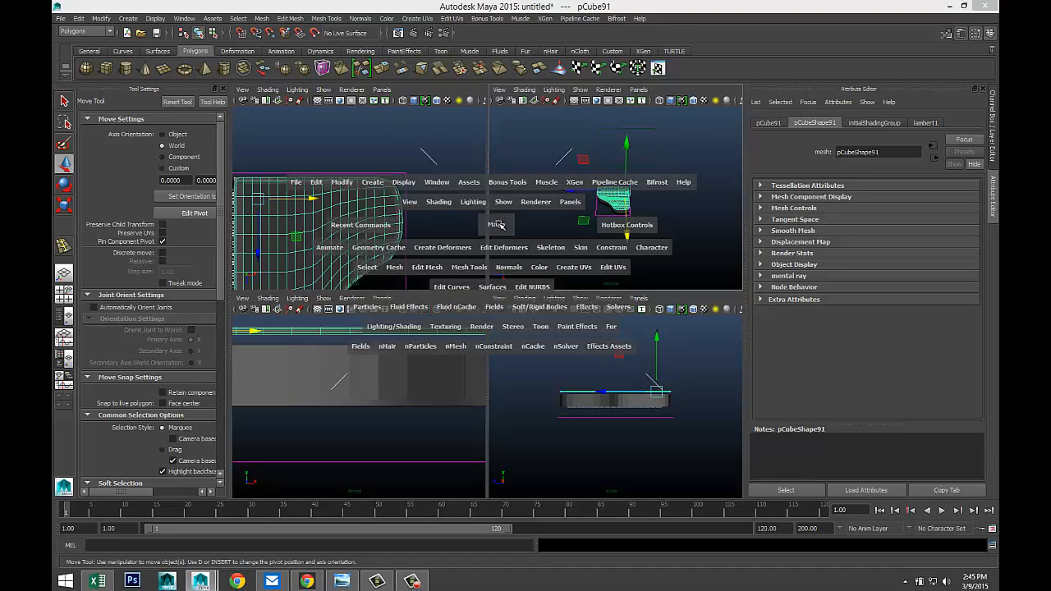
key("f")
scroll(493, 382, "down", 4)
key("f")
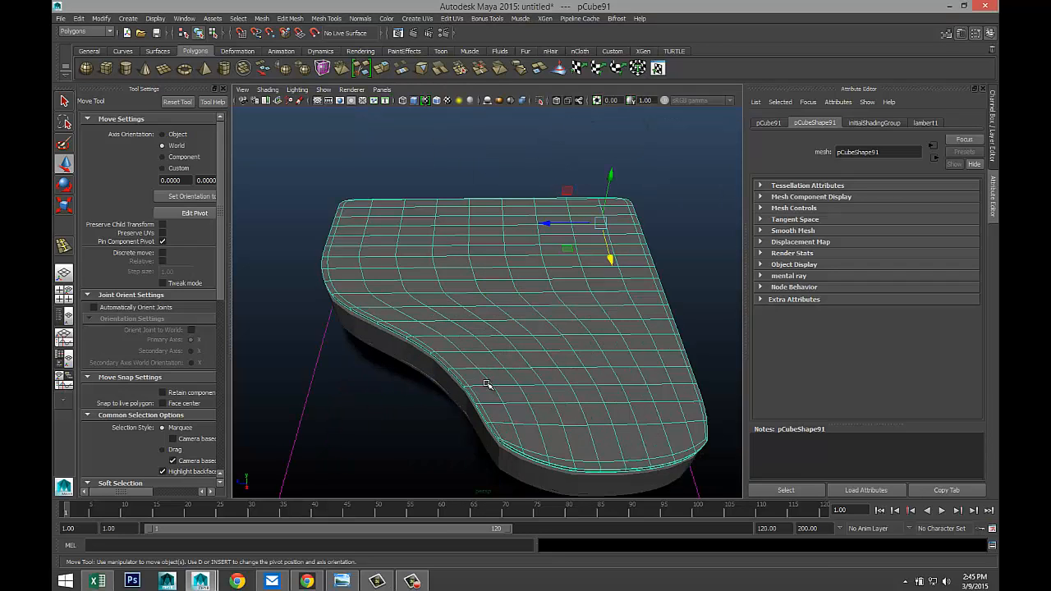
left_click_drag(402, 392, 446, 357, "alt")
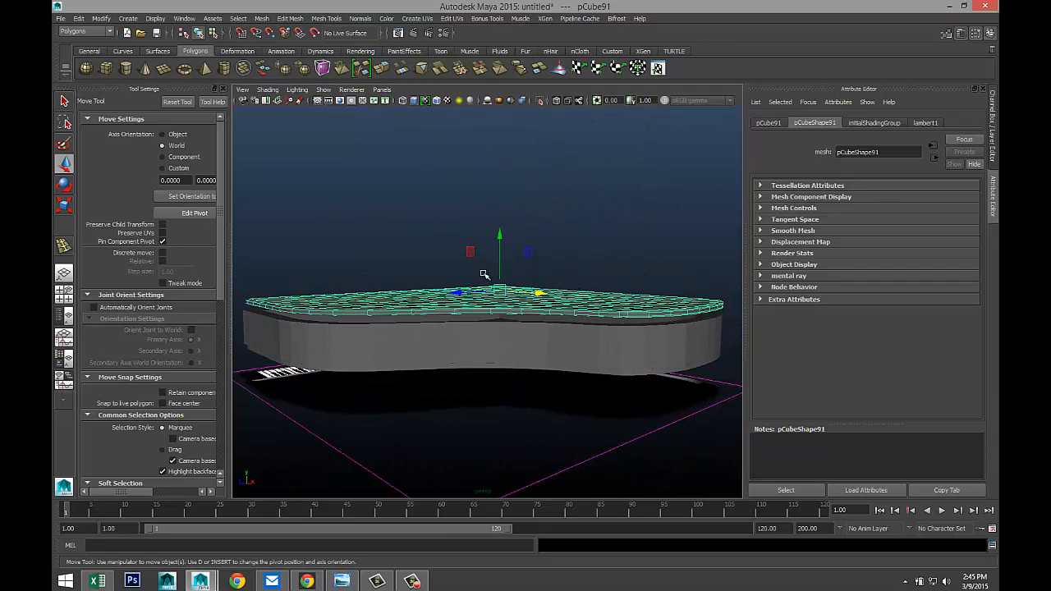
left_click_drag(500, 235, 502, 250)
- Show the rim and bottom panel in smooth mesh preview, deselect them and inspect the closed piano body
left_click(404, 352)
left_click_drag(405, 353, 447, 361, "alt")
left_click(427, 334)
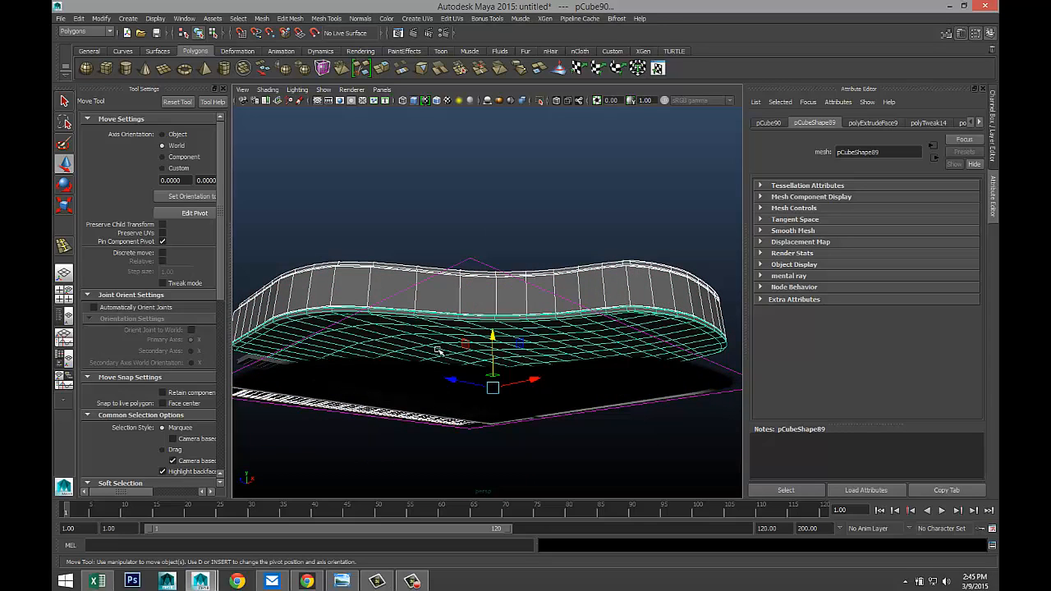
key("3")
left_click(412, 210)
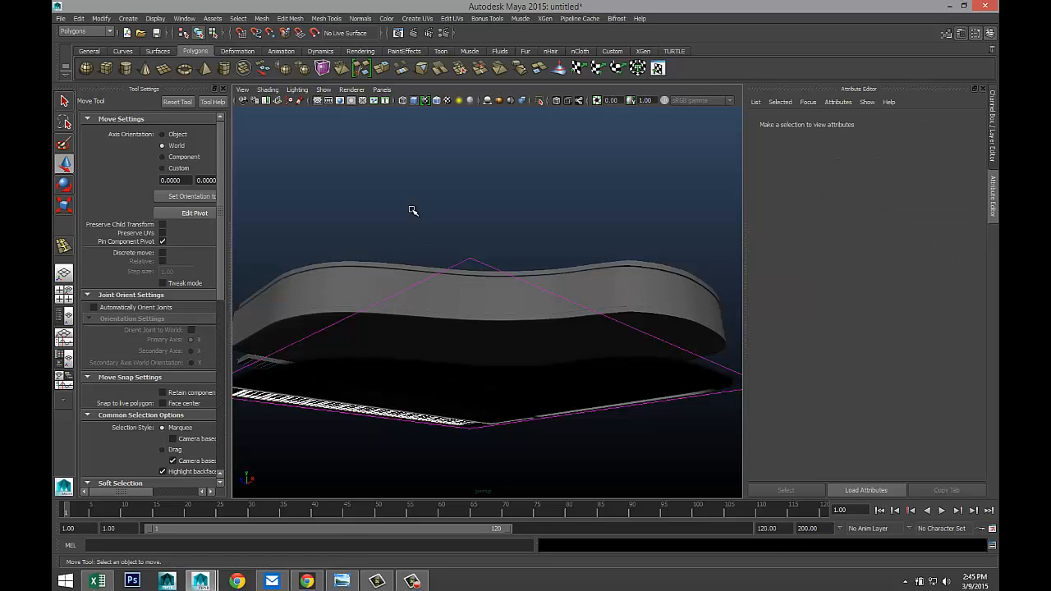
left_click_drag(394, 215, 553, 253, "alt")
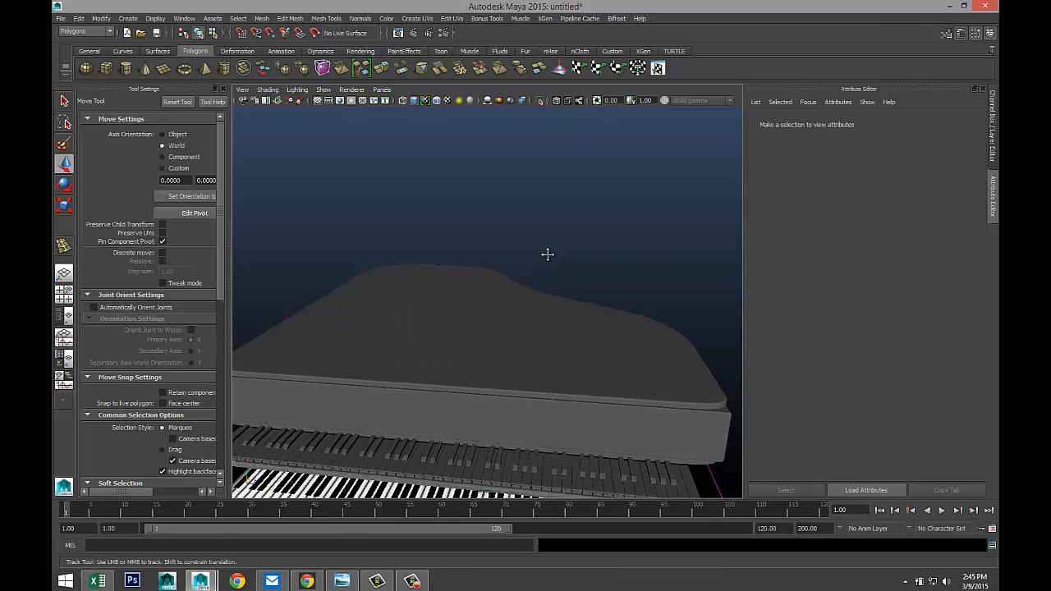
scroll(558, 259, "up", 2)
scroll(554, 272, "down", 3)
scroll(546, 280, "up", 3)
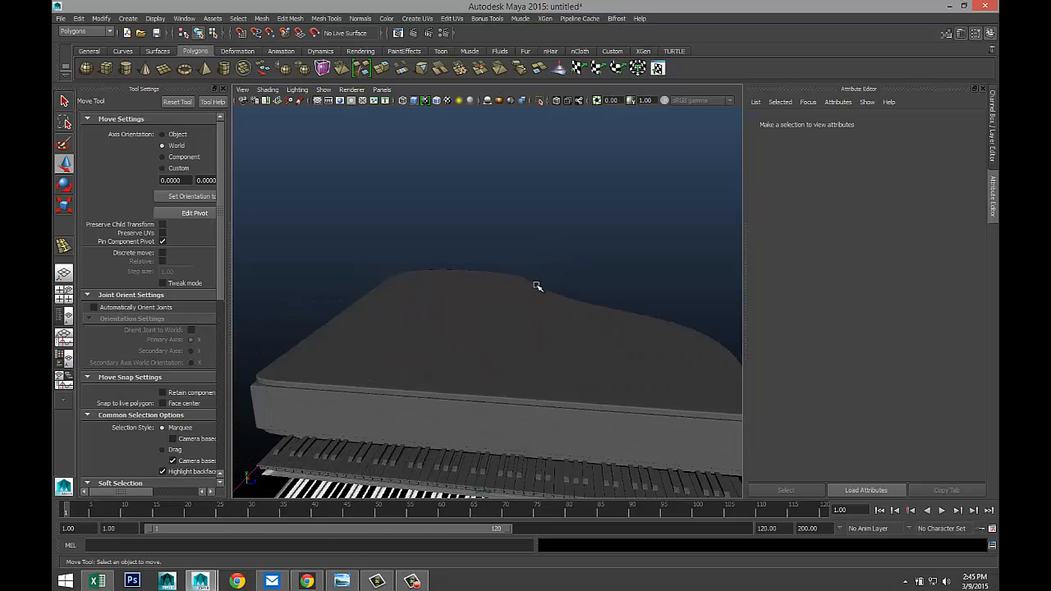
- Select the piano lid and switch off its smooth mesh preview to expose the unsmoothed mesh at the front corner
left_click(458, 358)
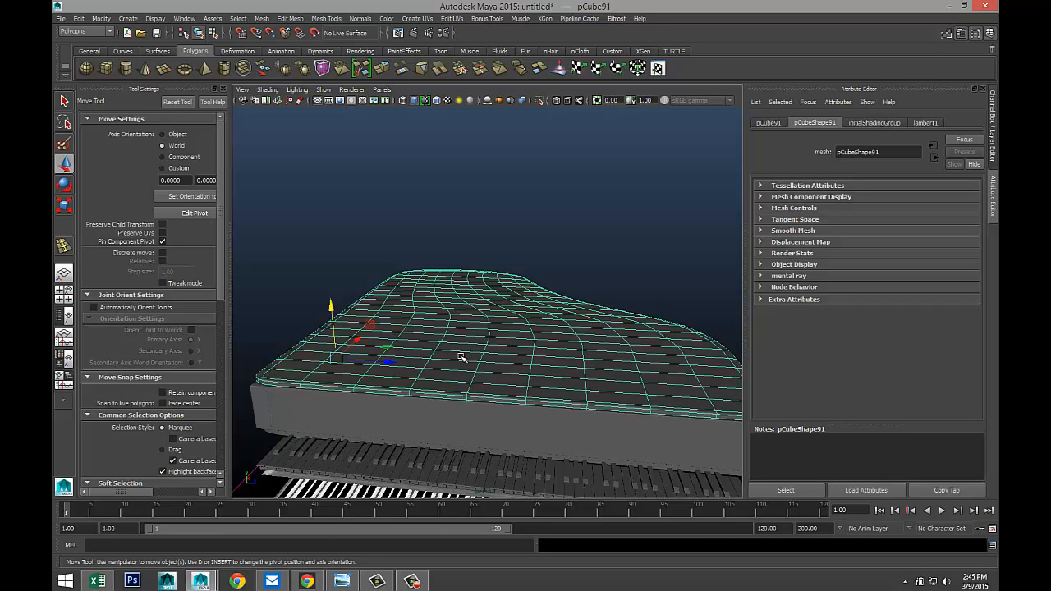
key("1")
scroll(462, 357, "down", 6)
left_click_drag(427, 342, 444, 376, "alt")
middle_click_drag(443, 377, 417, 316, "alt")
scroll(448, 367, "up", 8)
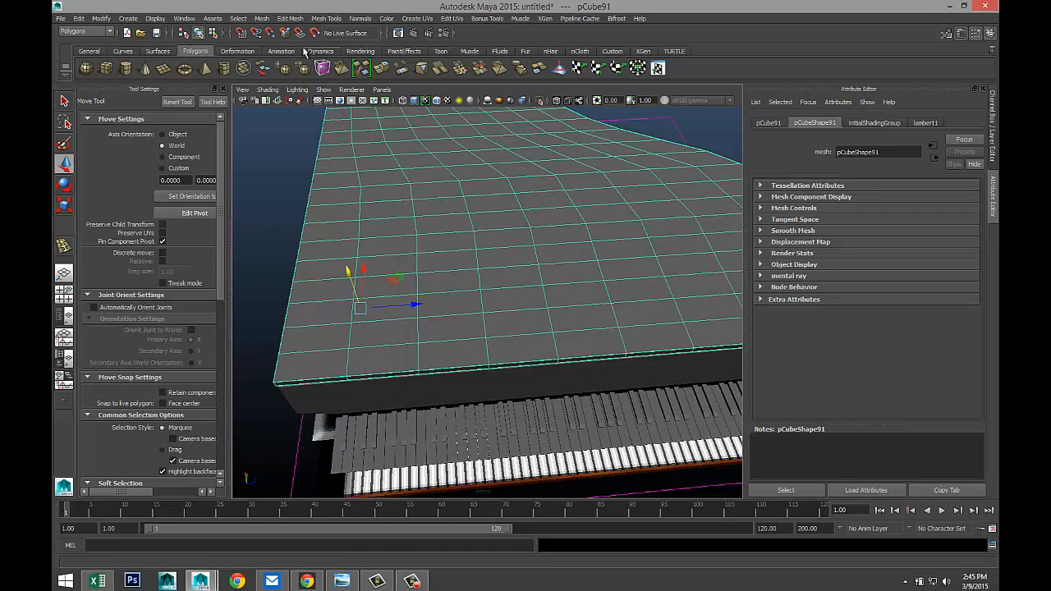
- Insert edge loops close to the lid's front edge and side edges at both front corners to sharpen them under smoothing
left_click(290, 18)
left_click(326, 18)
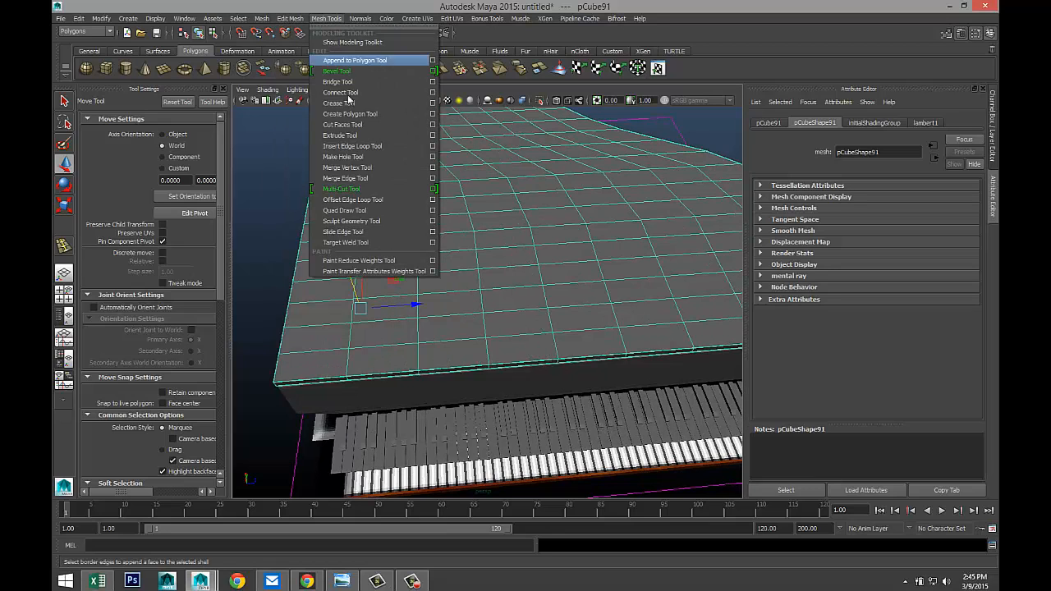
left_click(359, 142)
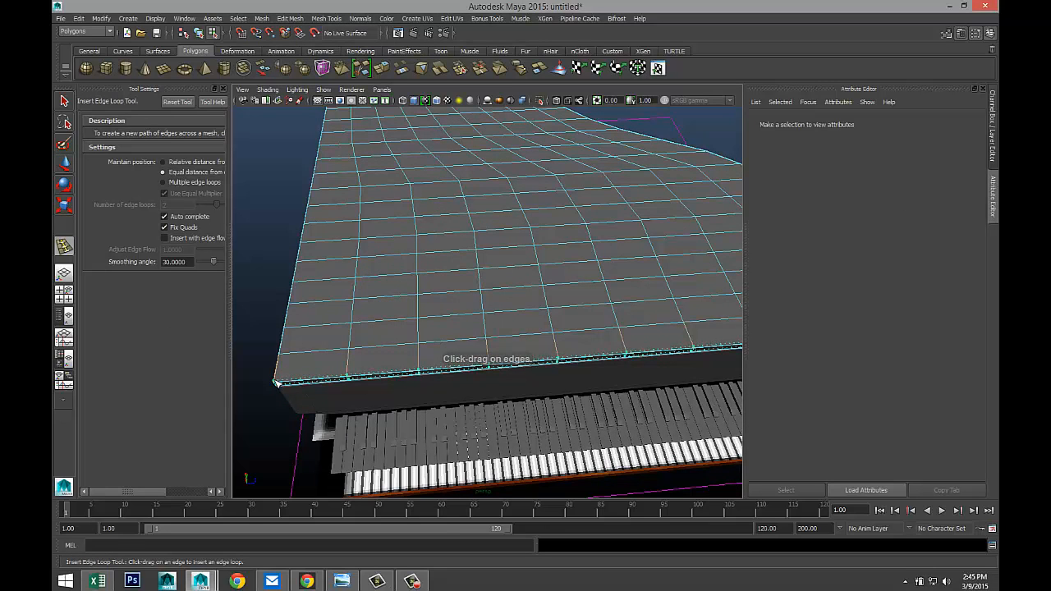
left_click(276, 383)
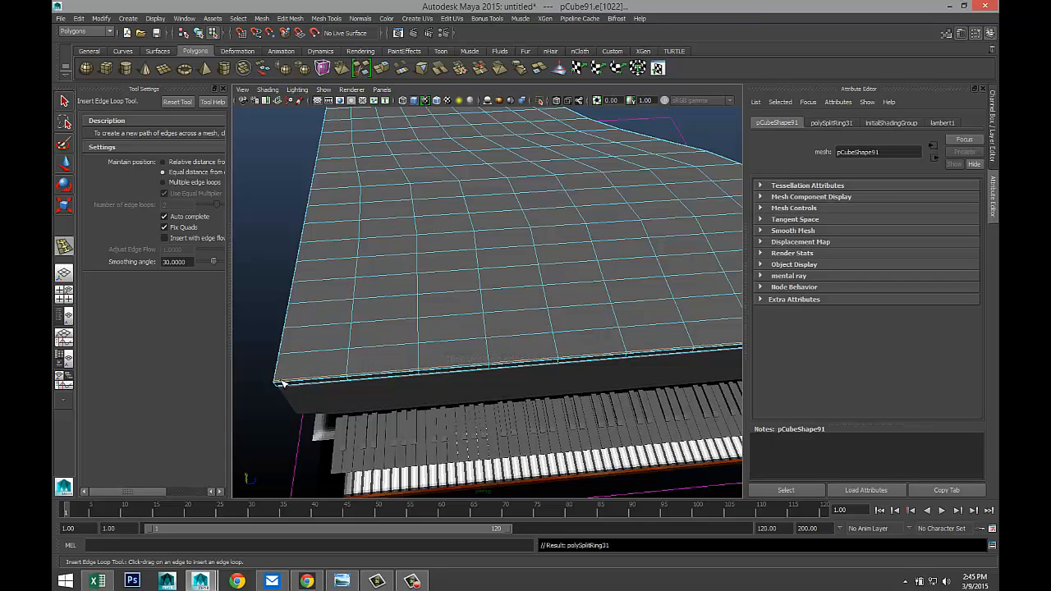
left_click_drag(281, 382, 275, 384)
middle_click_drag(472, 367, 172, 394, "alt")
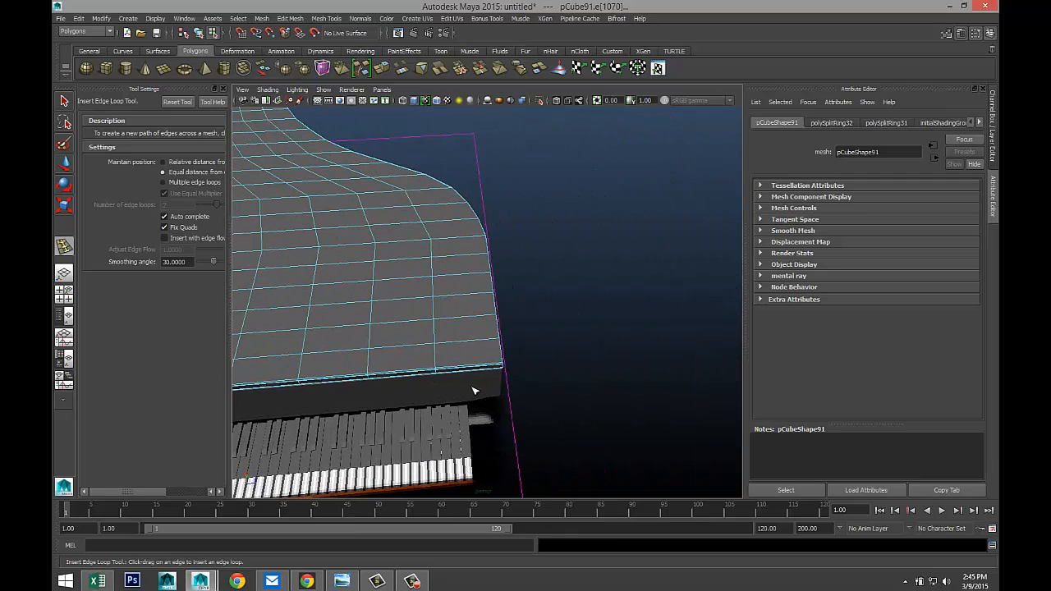
left_click_drag(499, 365, 501, 367)
- Return the lid to object mode with smooth mesh preview, deselect it and inspect the whole piano
key("q")
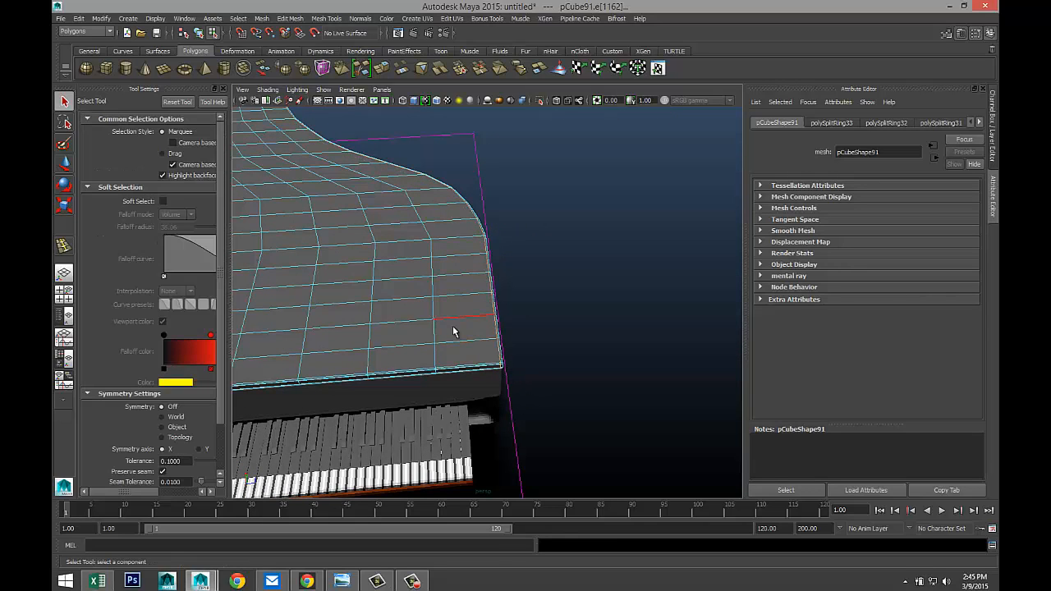
right_click_drag(460, 316, 485, 298)
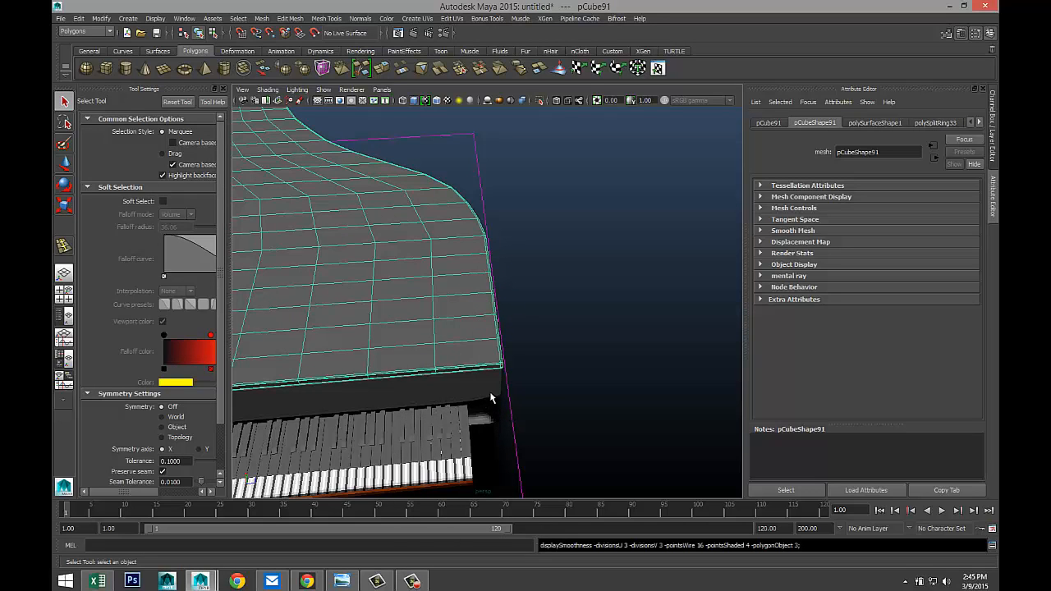
left_click(583, 368)
scroll(550, 384, "down", 3)
left_click_drag(527, 377, 462, 362, "alt")
middle_click_drag(481, 368, 554, 403, "alt")
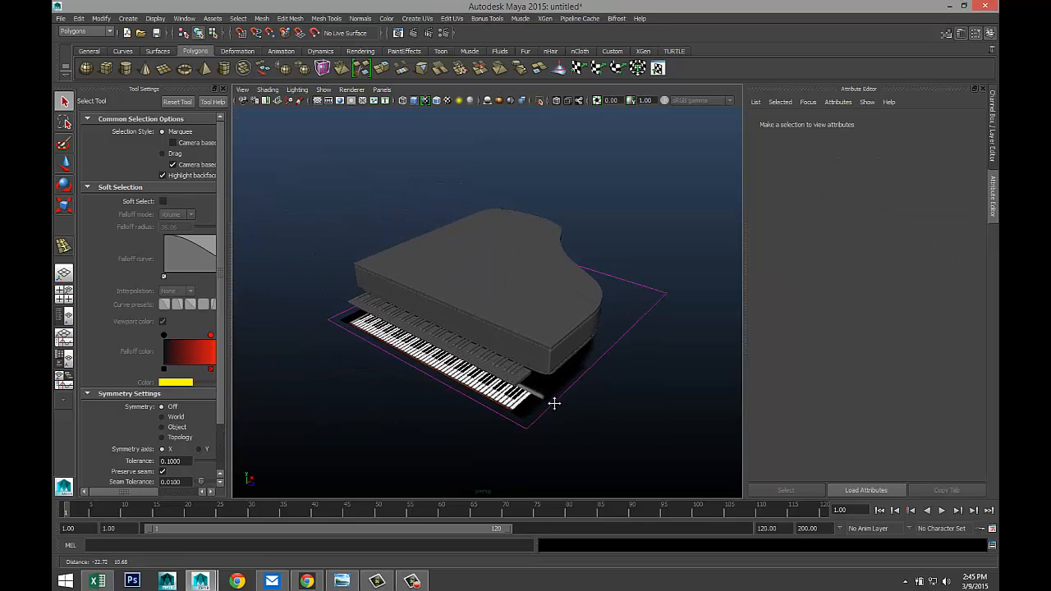
- Select the lid and raise it vertically clear of the rim
left_click(541, 281)
key("w")
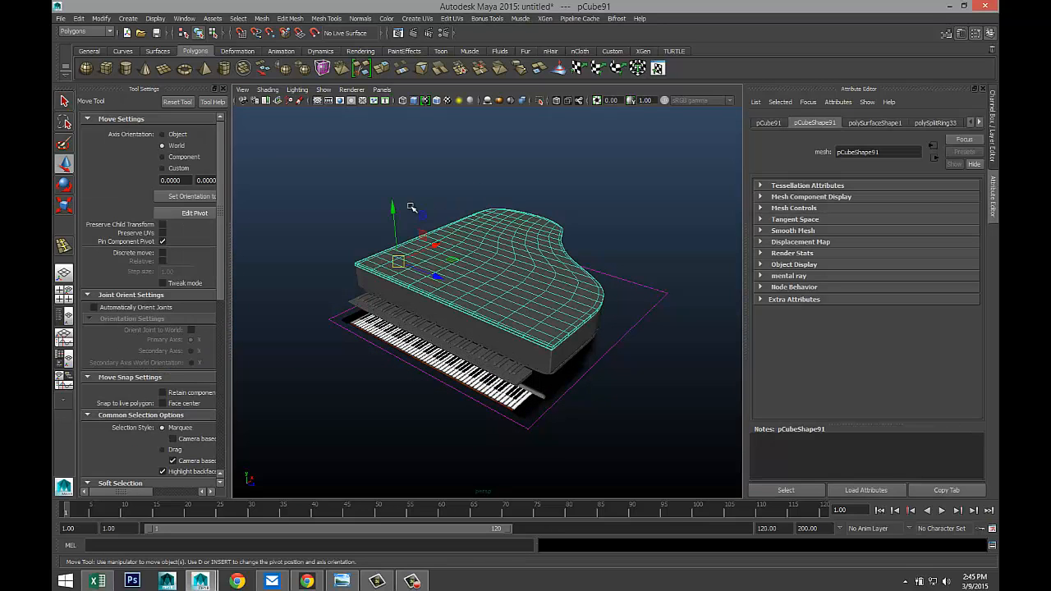
mouse_move(391, 208)
left_mouse_down()
mouse_move(392, 179)
mouse_move(394, 189)
left_mouse_up()
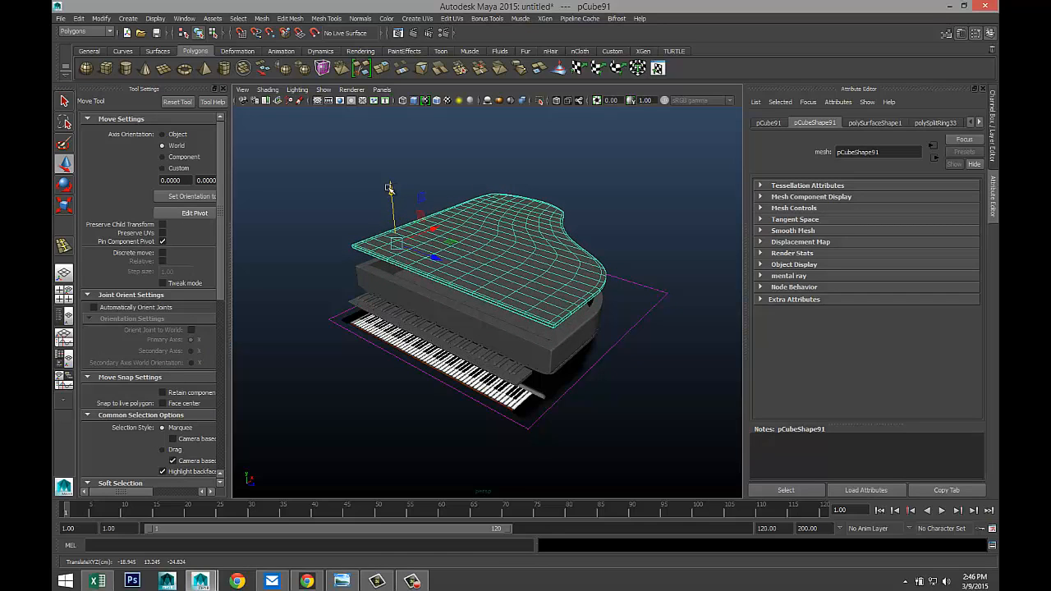
- In the top view, move the lid's pivot point onto the middle of its long straight side as the hinge line
left_click(65, 295)
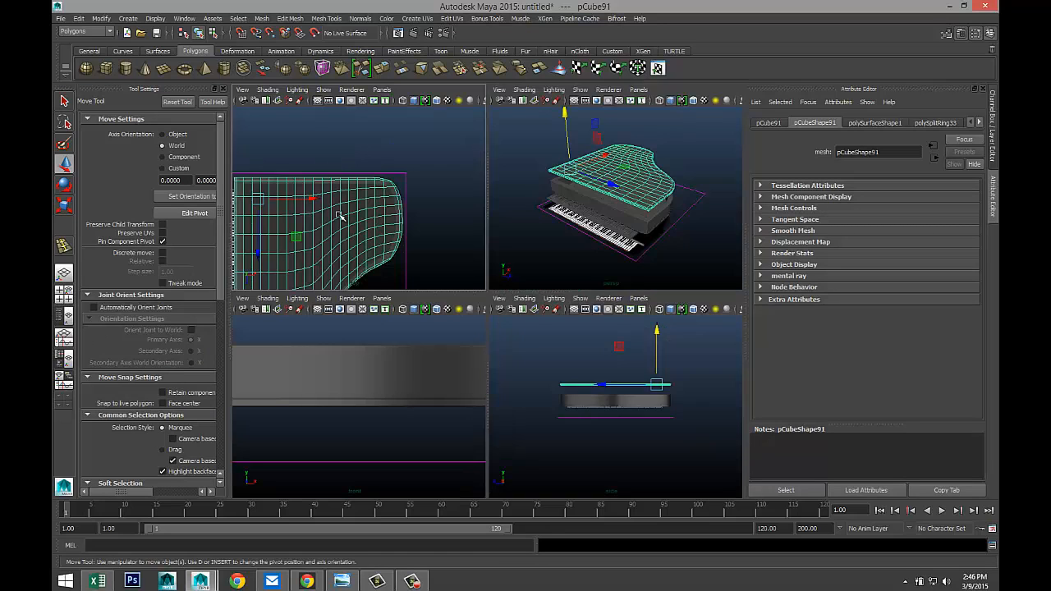
key("space")
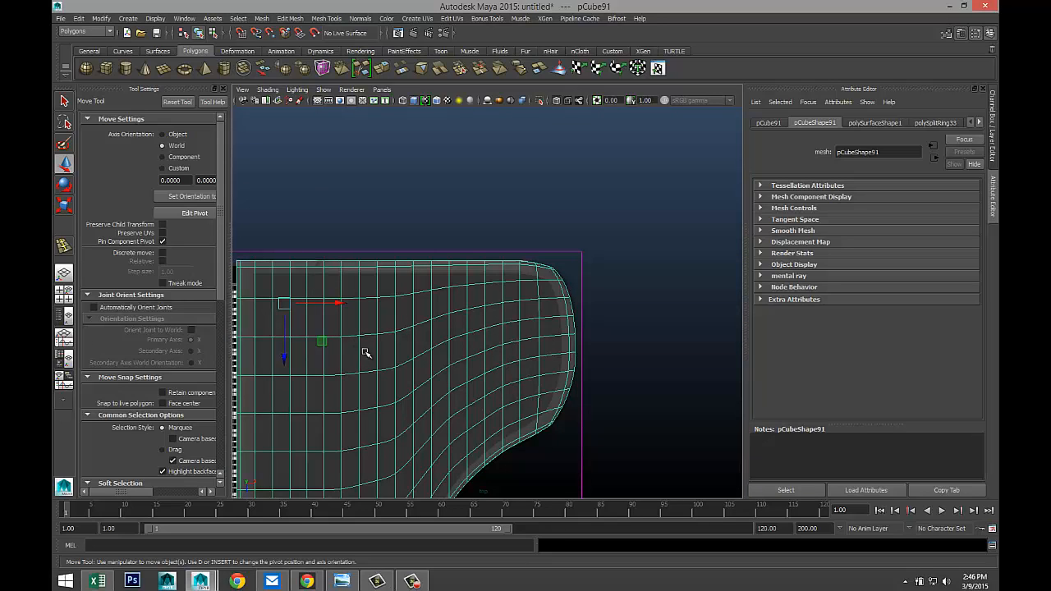
key("Insert")
left_click_drag(338, 304, 440, 305)
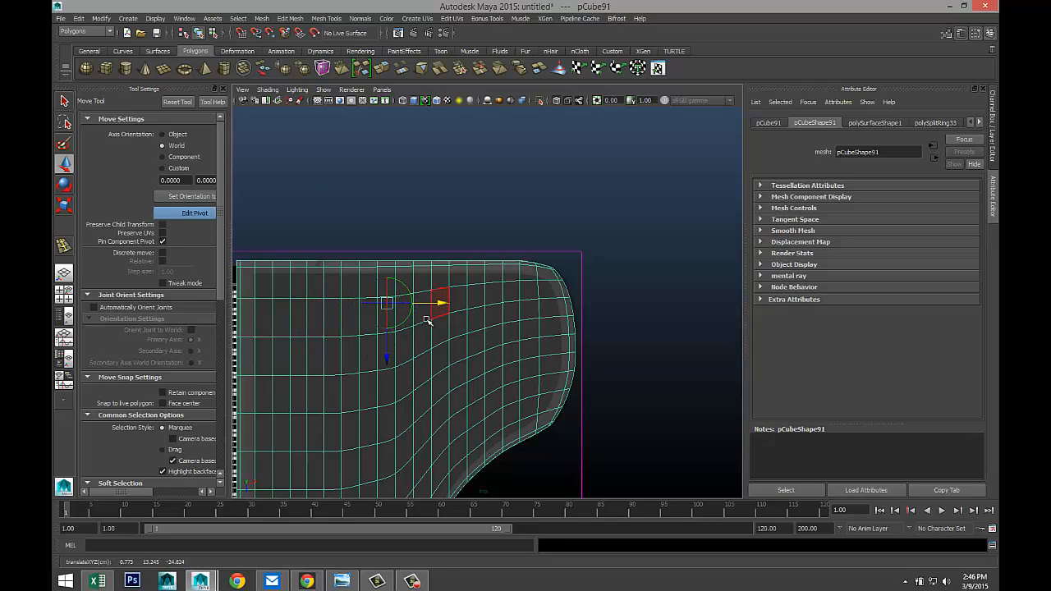
left_click_drag(388, 362, 388, 321)
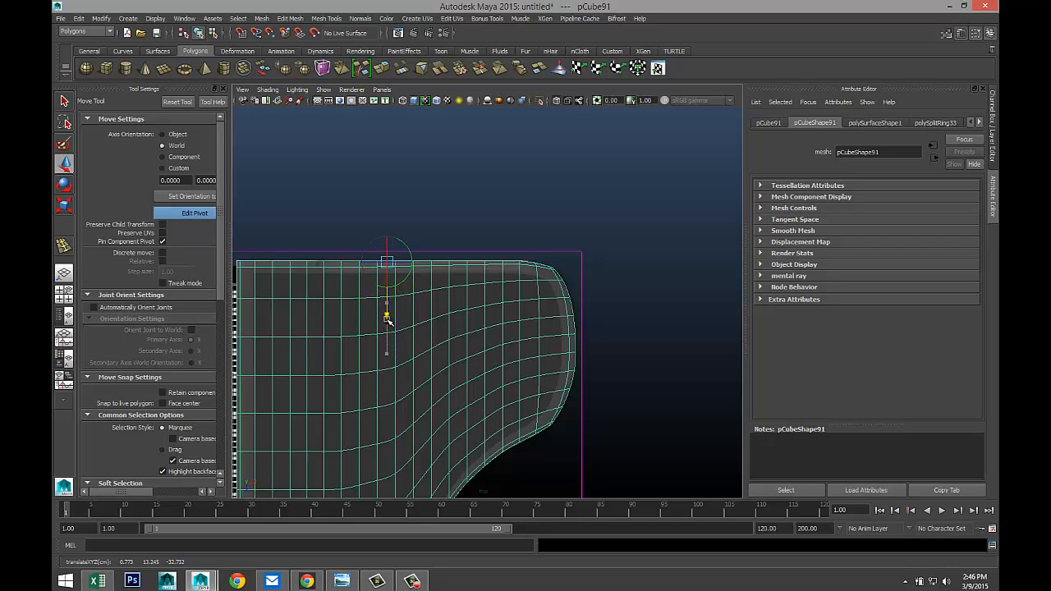
key("Insert")
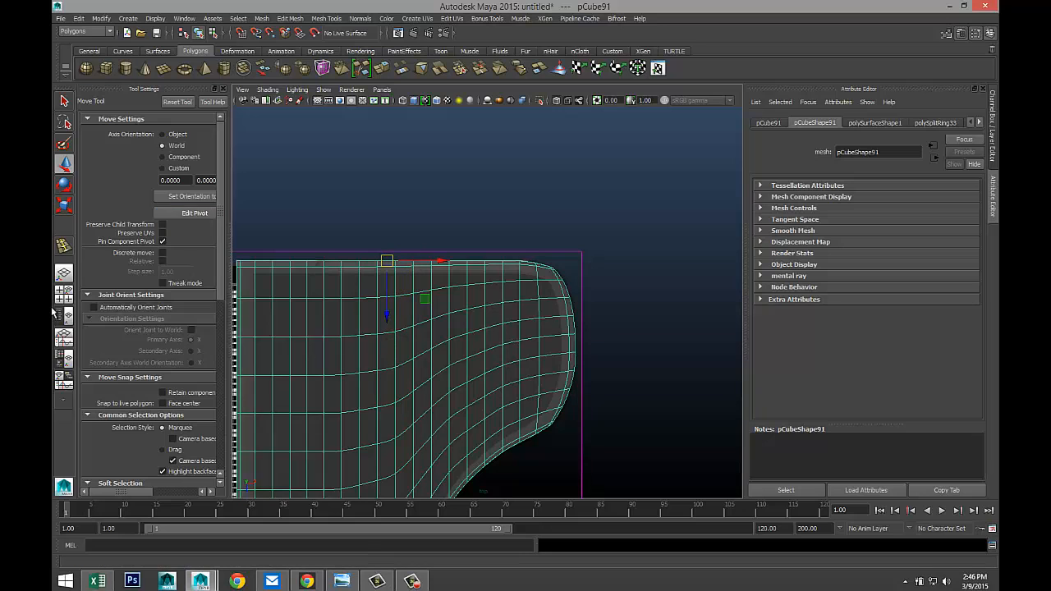
- Lower the lid back onto the rim in the perspective view and fine-tune its height in the side view
left_click(66, 297)
key("space")
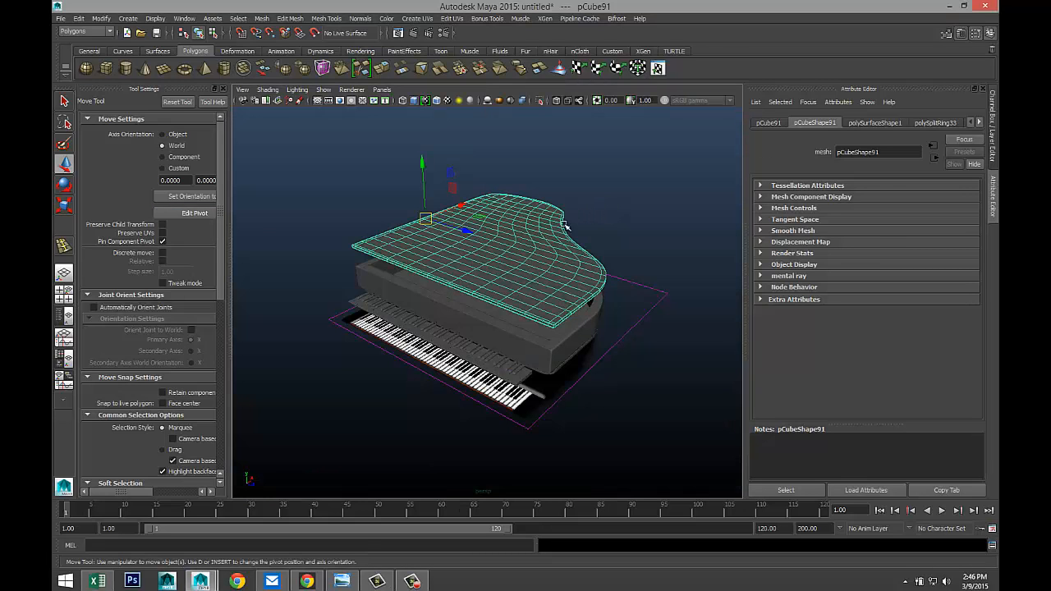
left_click_drag(395, 347, 341, 258, "alt")
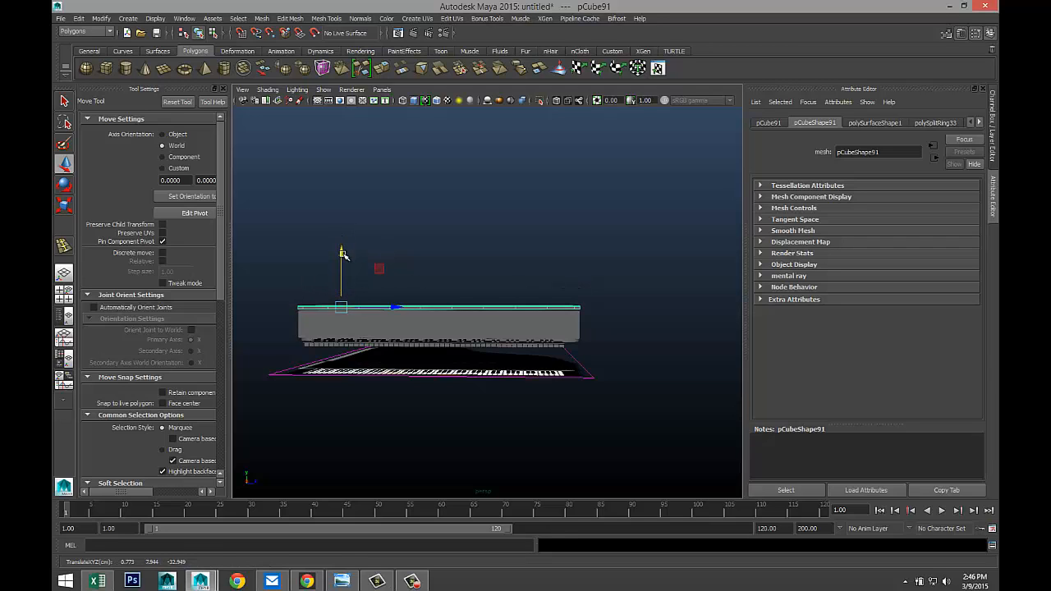
left_click(66, 297)
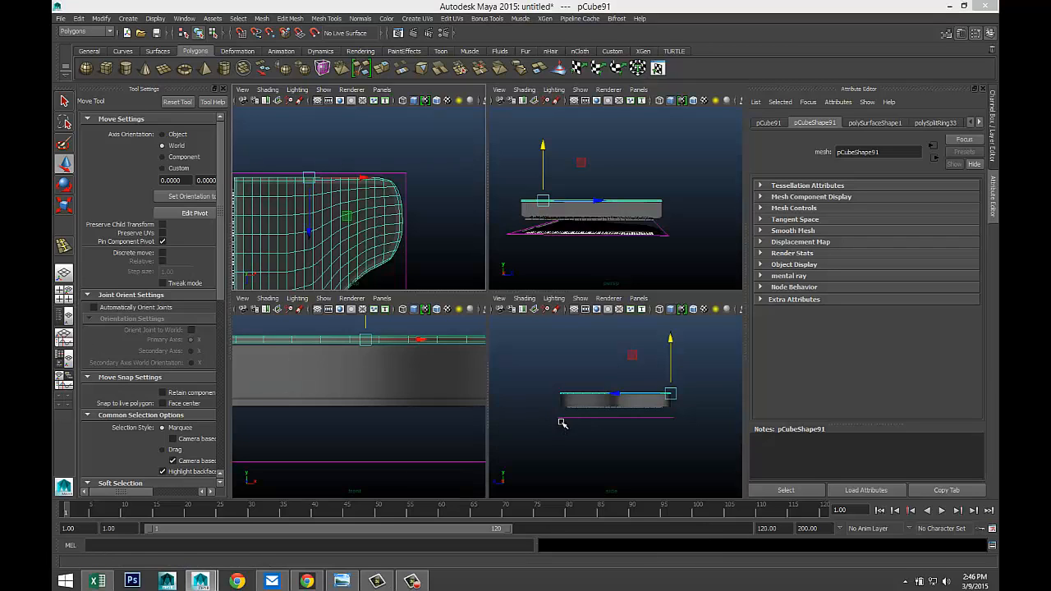
key("space")
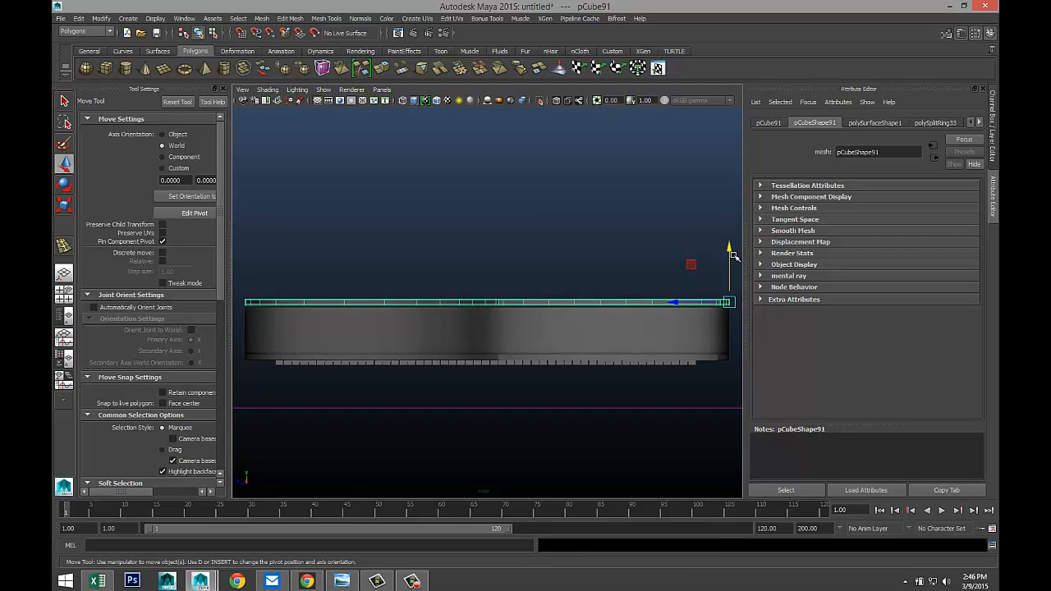
left_click_drag(727, 246, 729, 250)
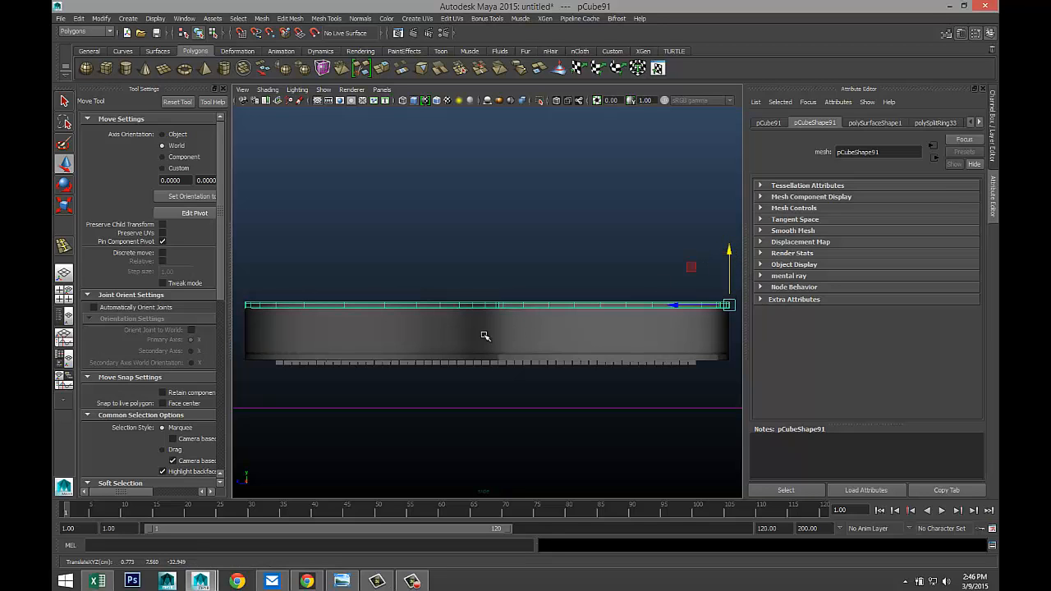
- In the perspective view, rotate the lid open about its long straight side
left_click(65, 297)
key("space")
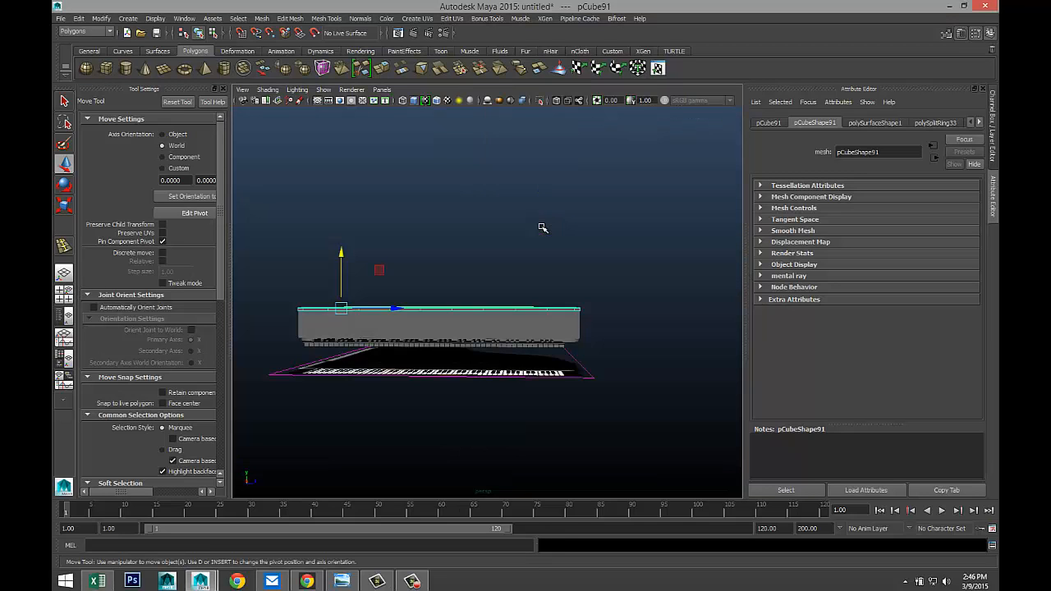
left_click_drag(452, 316, 592, 365, "alt")
key("e")
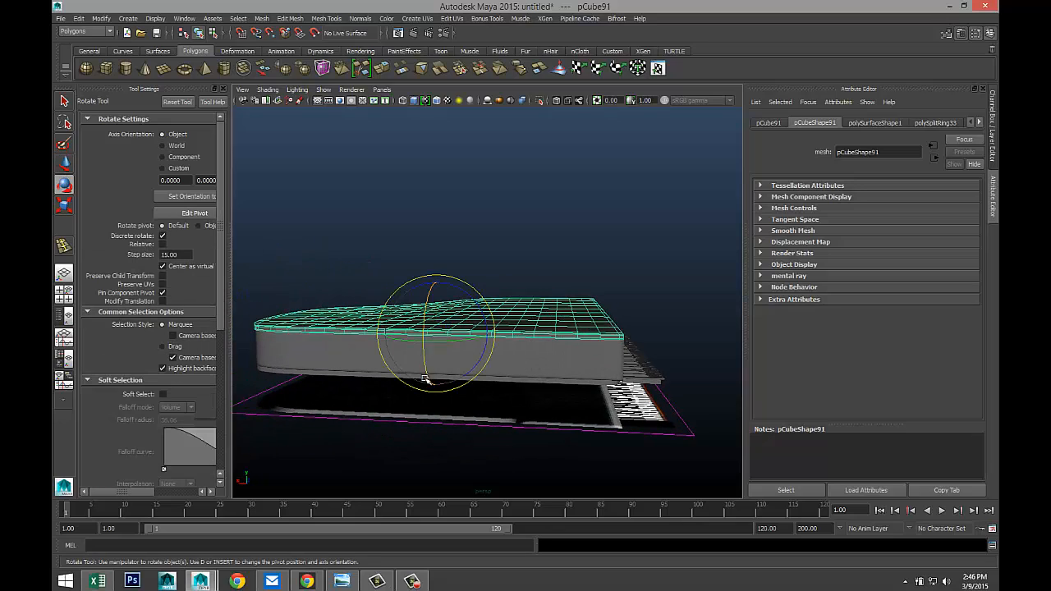
left_click_drag(426, 379, 320, 263, "alt")
left_click(326, 266)
- Inspect the opened lid, its hinge side and the rim interior from several angles
left_click_drag(520, 375, 501, 360, "alt")
middle_click_drag(502, 360, 521, 334, "alt")
left_click_drag(522, 333, 529, 307, "alt")
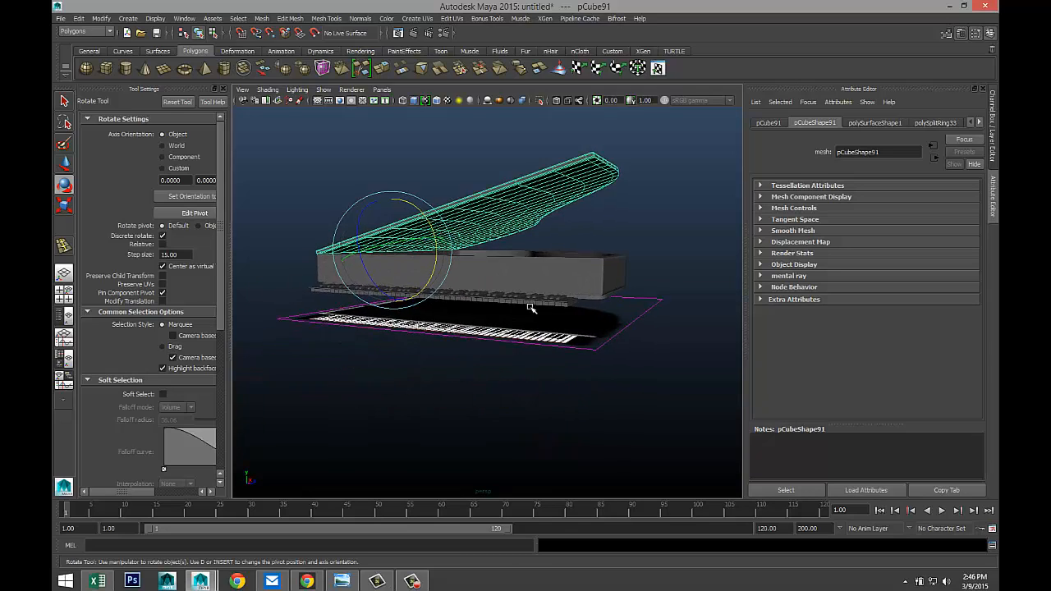
scroll(524, 317, "up", 3)
left_click_drag(614, 350, 548, 378, "alt")
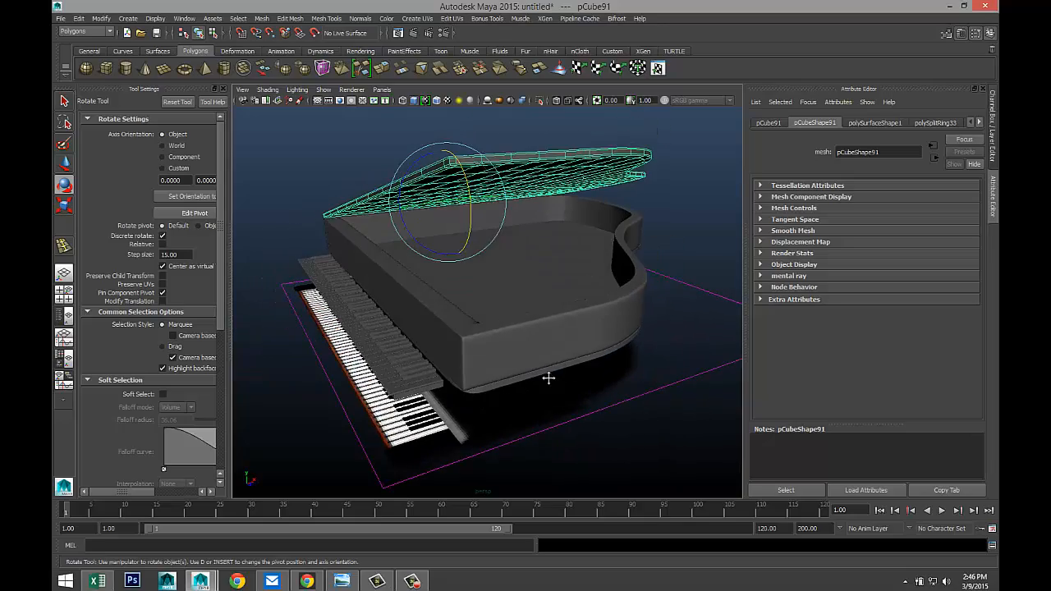
middle_click_drag(548, 377, 585, 337, "alt")
left_click_drag(585, 336, 681, 371, "alt")
scroll(480, 390, "down", 5)
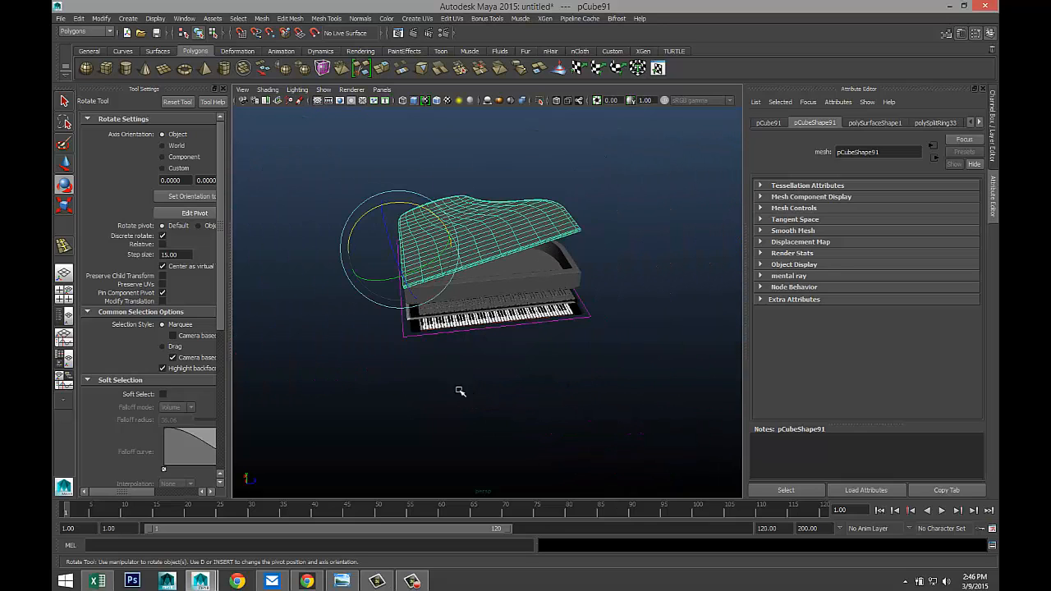
- Create a polygon cube in front of the piano and move it sideways in line with the rim's straight side
left_click(106, 70)
left_click_drag(308, 341, 478, 366)
key("e")
key("w")
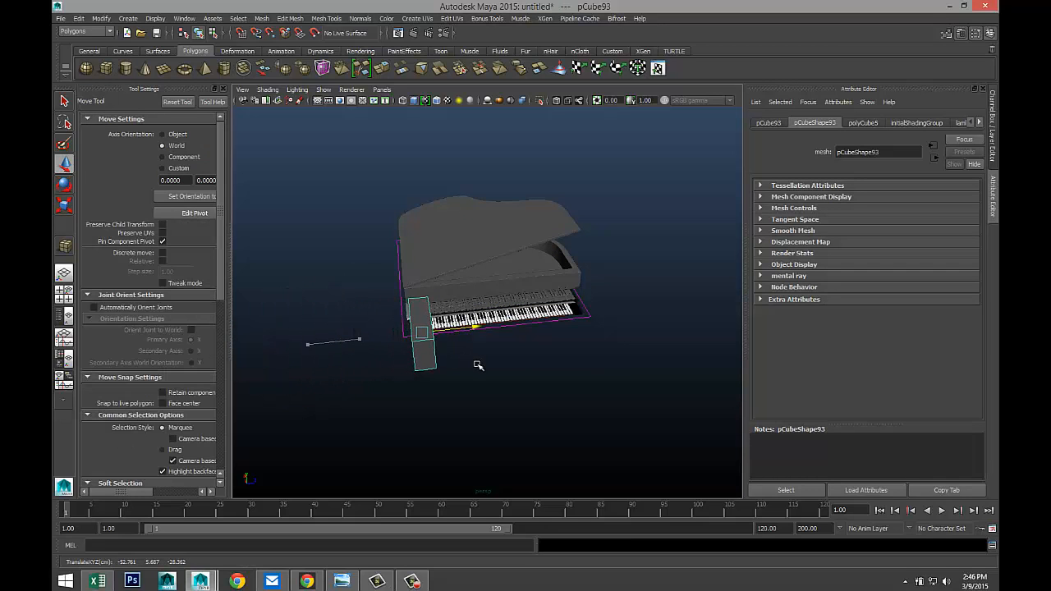
scroll(472, 369, "up", 5)
scroll(446, 387, "down", 3)
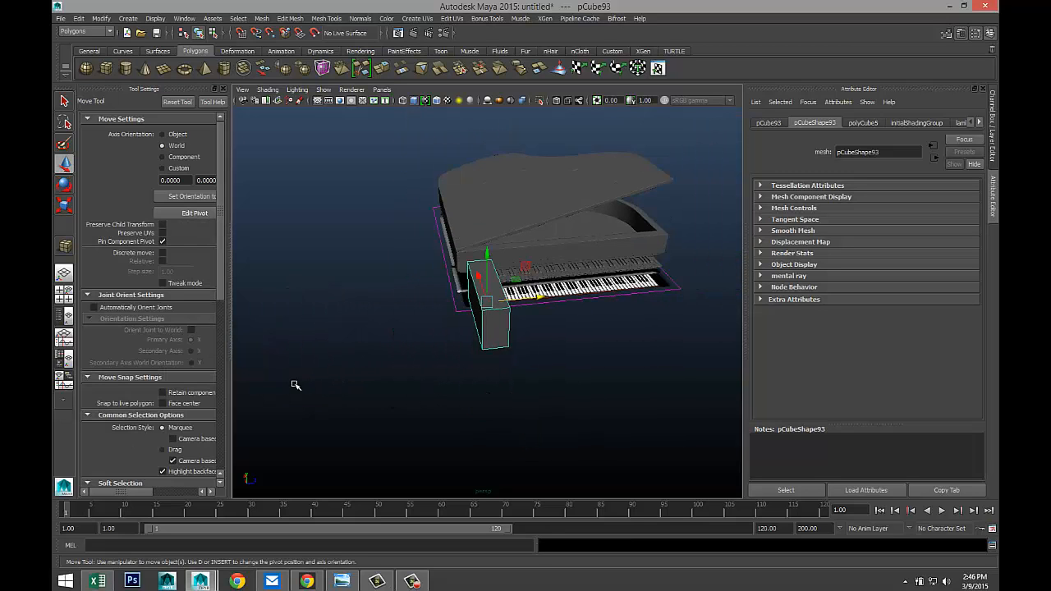
- Move the block back against the rim's front corner and adjust its height to line up with the rim's top edge
left_click_drag(296, 385, 498, 362, "alt")
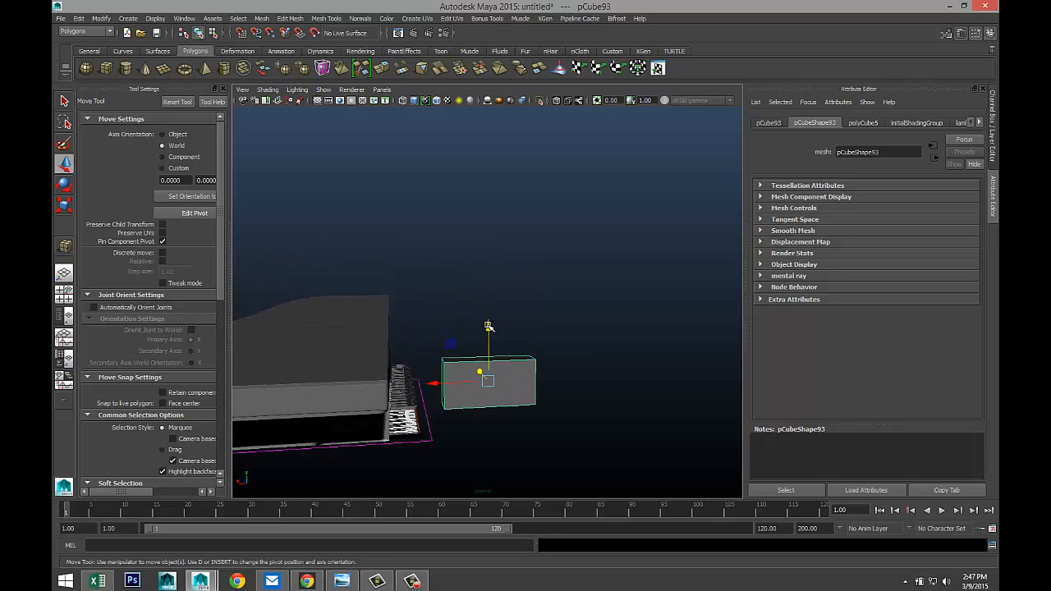
left_click_drag(488, 327, 378, 424)
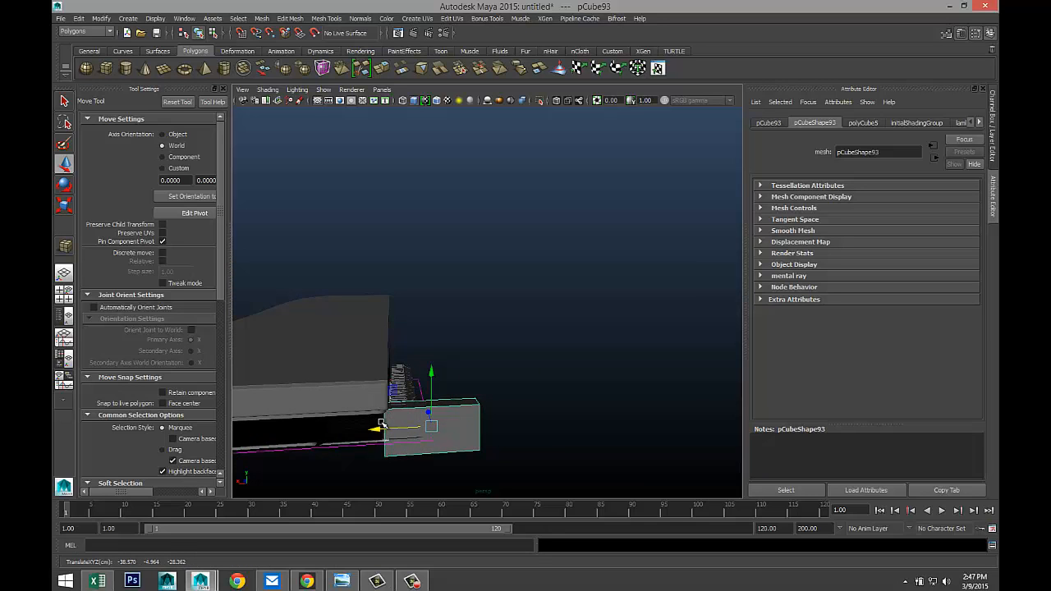
key("f")
scroll(416, 413, "down", 2)
scroll(417, 413, "up", 2)
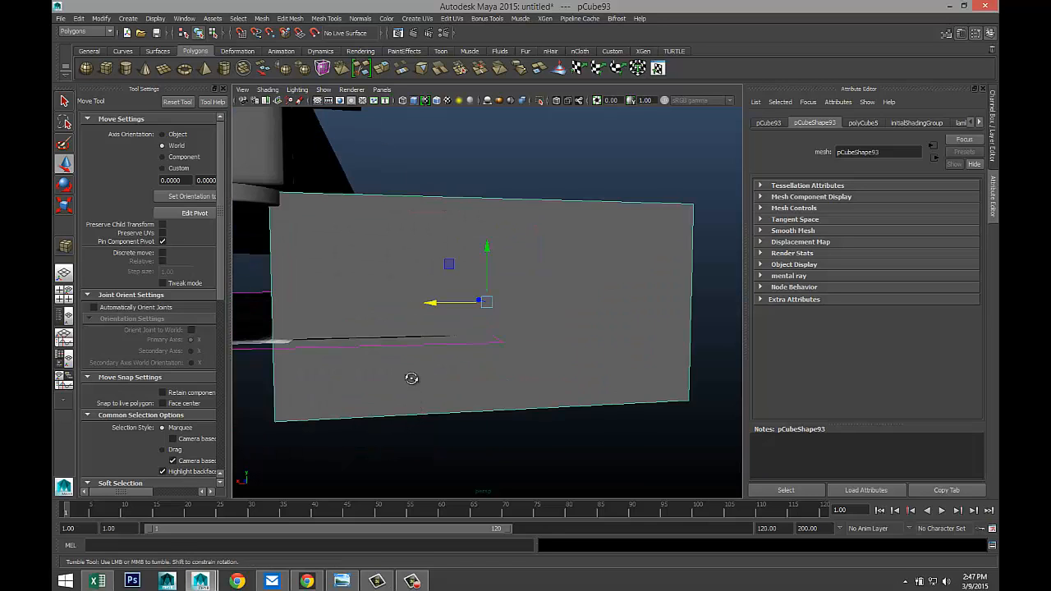
left_click_drag(411, 378, 354, 402, "alt")
middle_click_drag(364, 390, 484, 493, "alt")
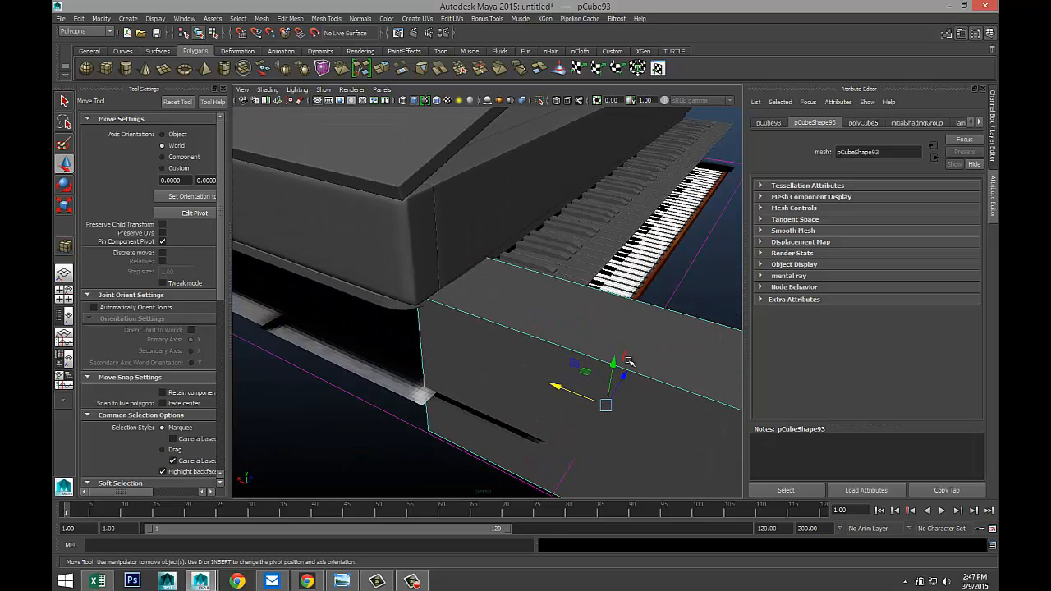
left_click_drag(614, 370, 616, 262)
- Select the block's bottom vertices and raise them level with the rim's underside
scroll(564, 341, "down", 10)
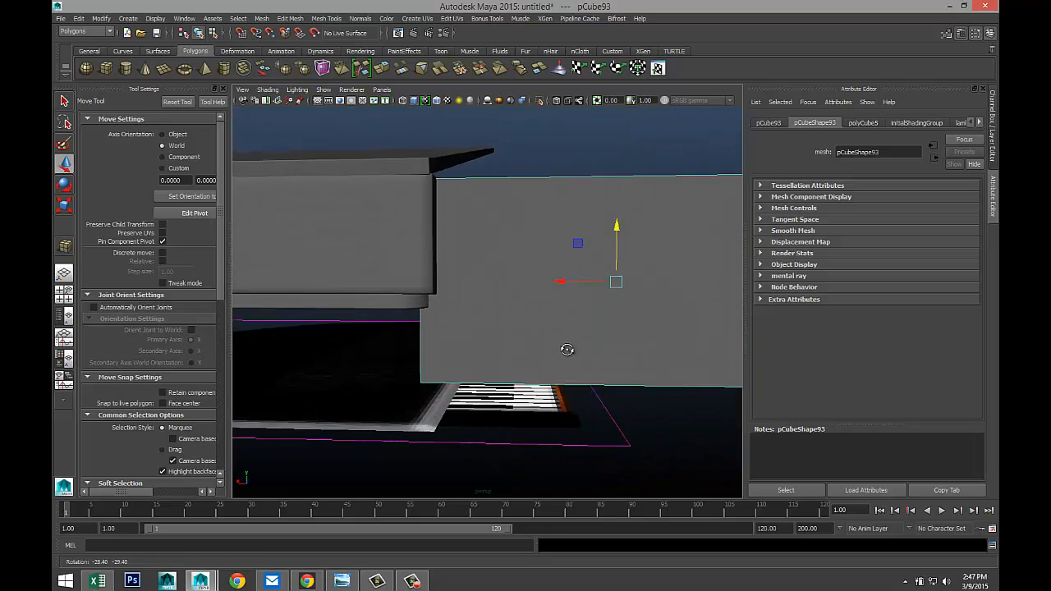
right_click(561, 328)
right_click_drag(561, 328, 509, 325)
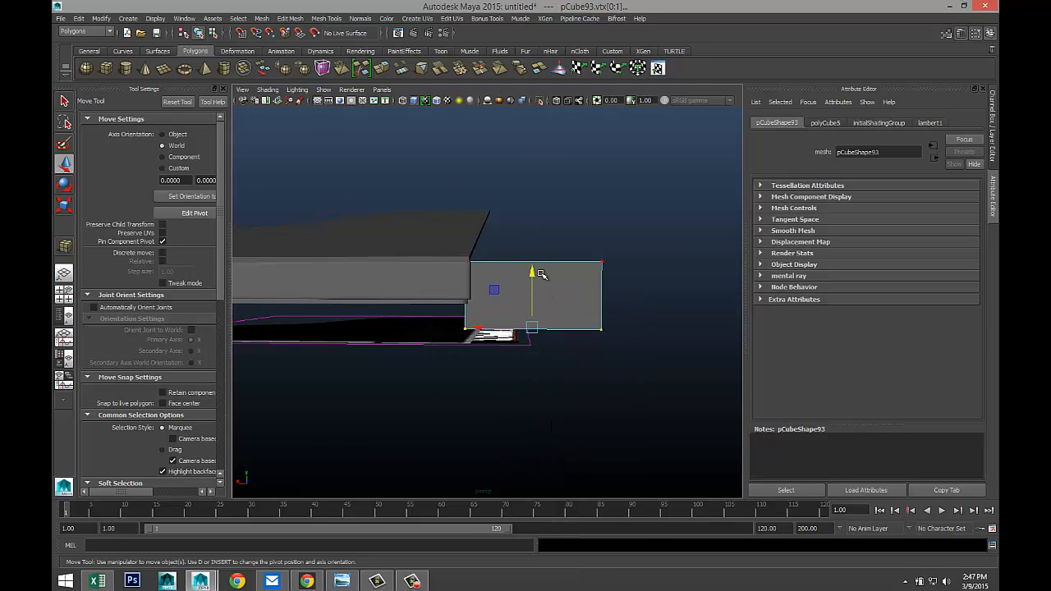
left_click_drag(532, 273, 532, 246)
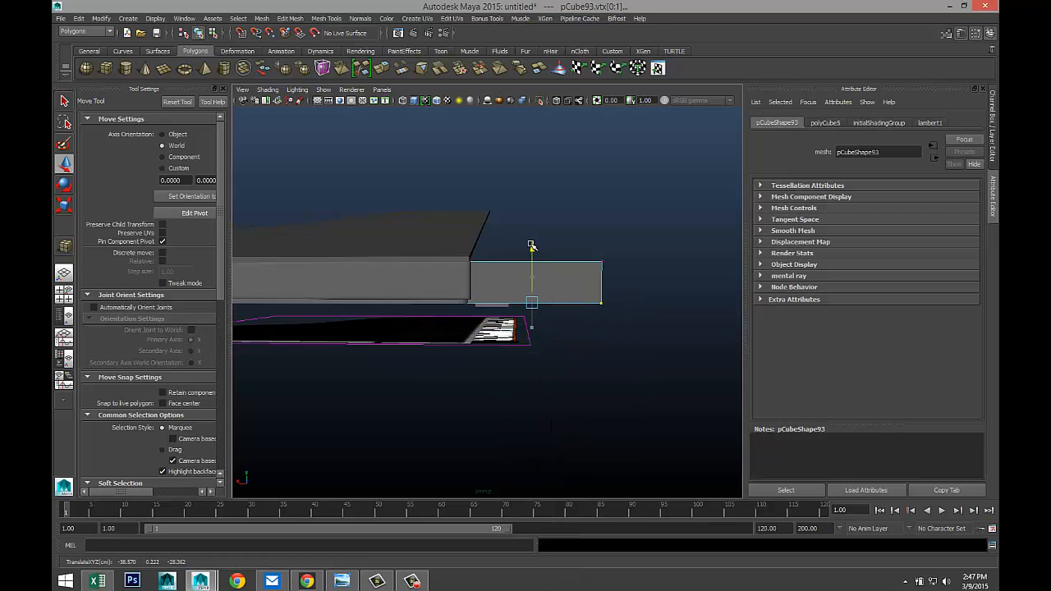
- Move the whole side block sideways so its outer face sits flush with the rim's straight side
left_click_drag(596, 346, 487, 366, "alt")
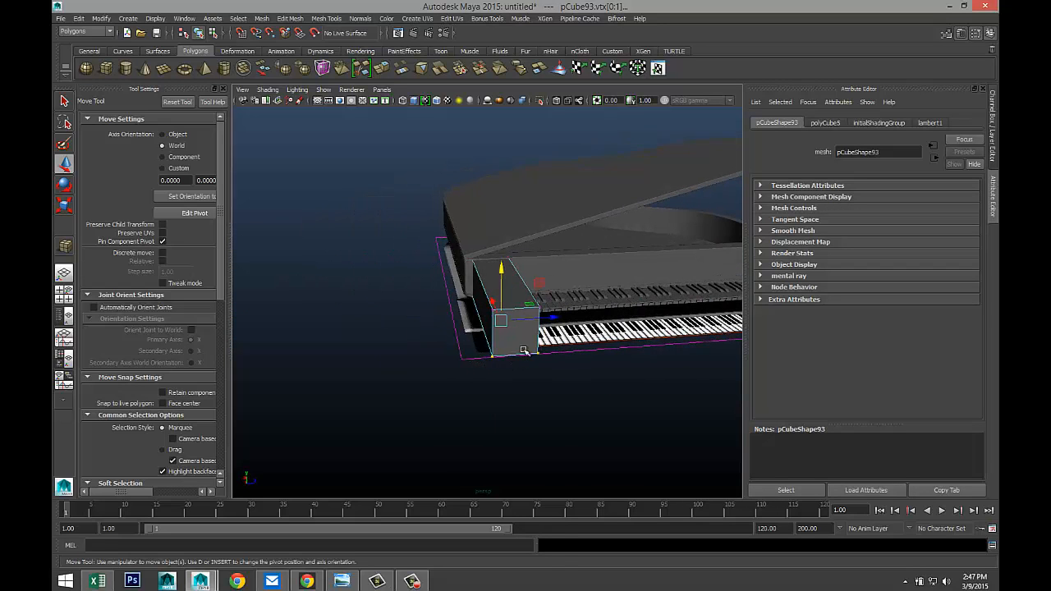
right_click(520, 347)
left_click(563, 298)
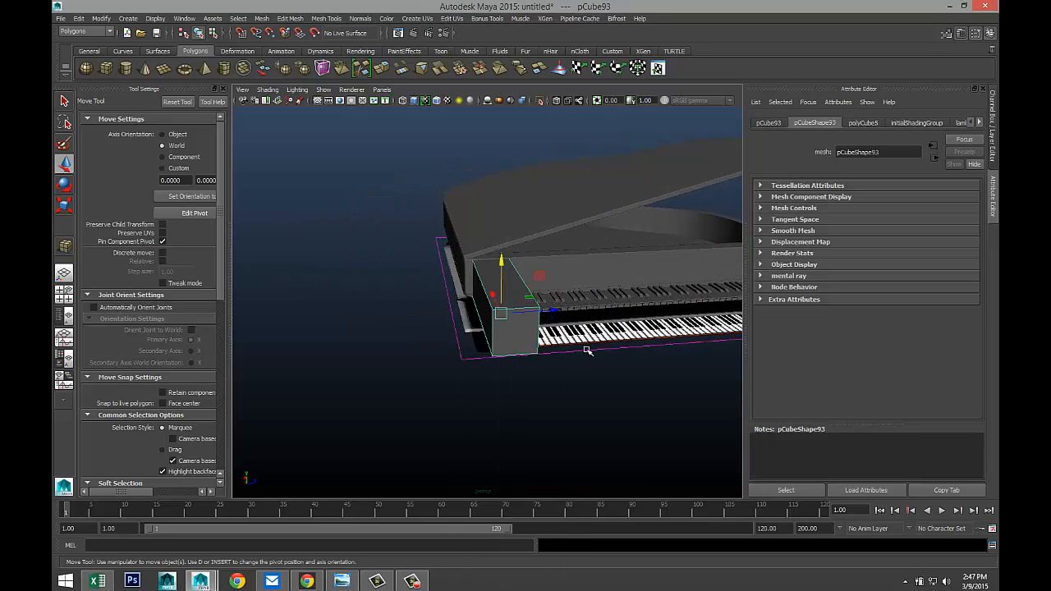
left_click_drag(561, 309, 548, 311)
scroll(468, 339, "up", 5)
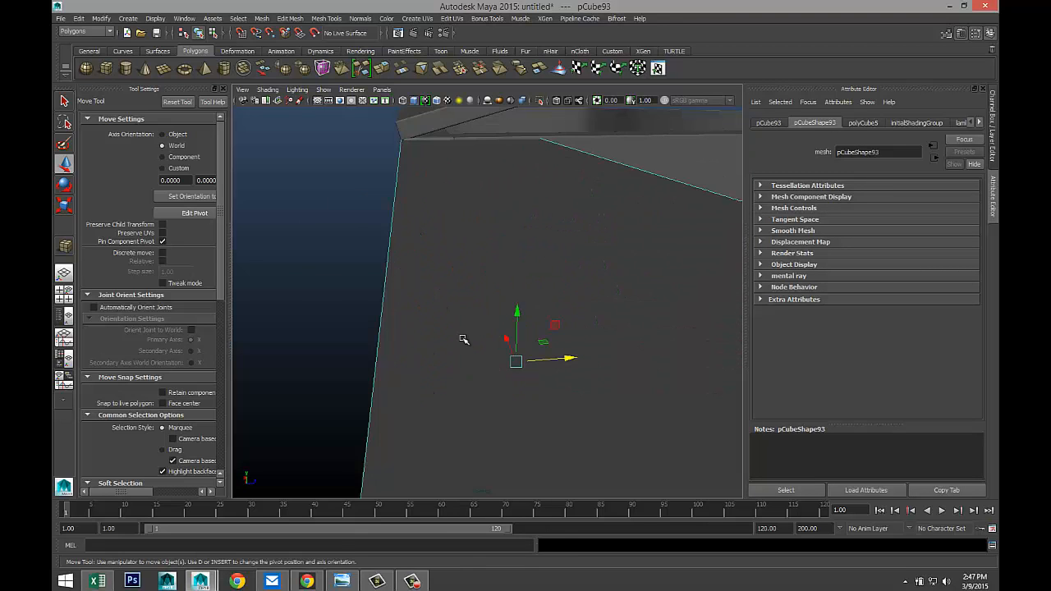
left_click_drag(426, 329, 520, 326, "alt")
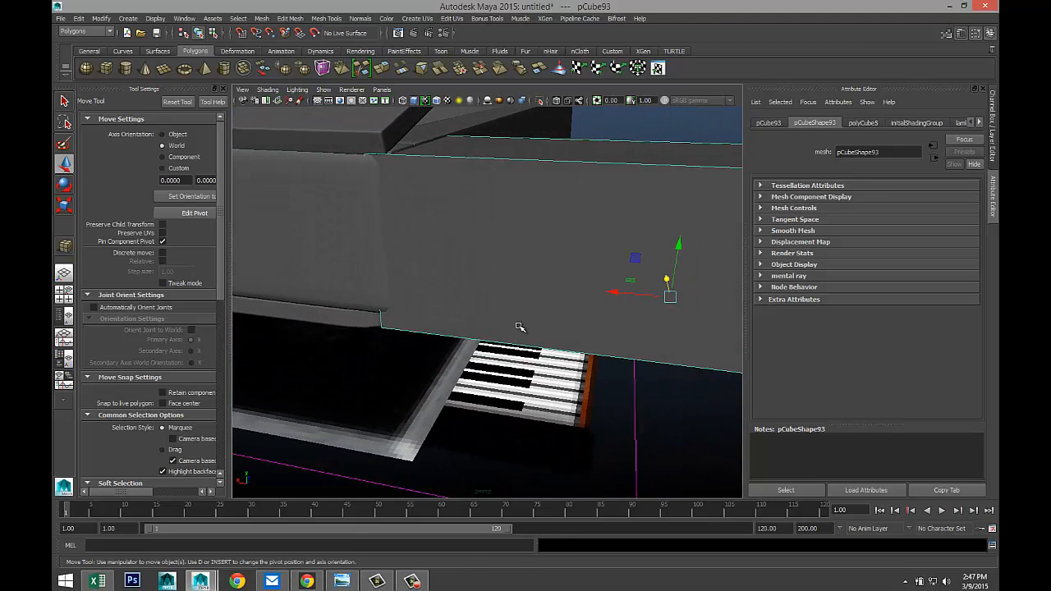
middle_click_drag(520, 326, 257, 351, "alt")
scroll(326, 373, "down", 5)
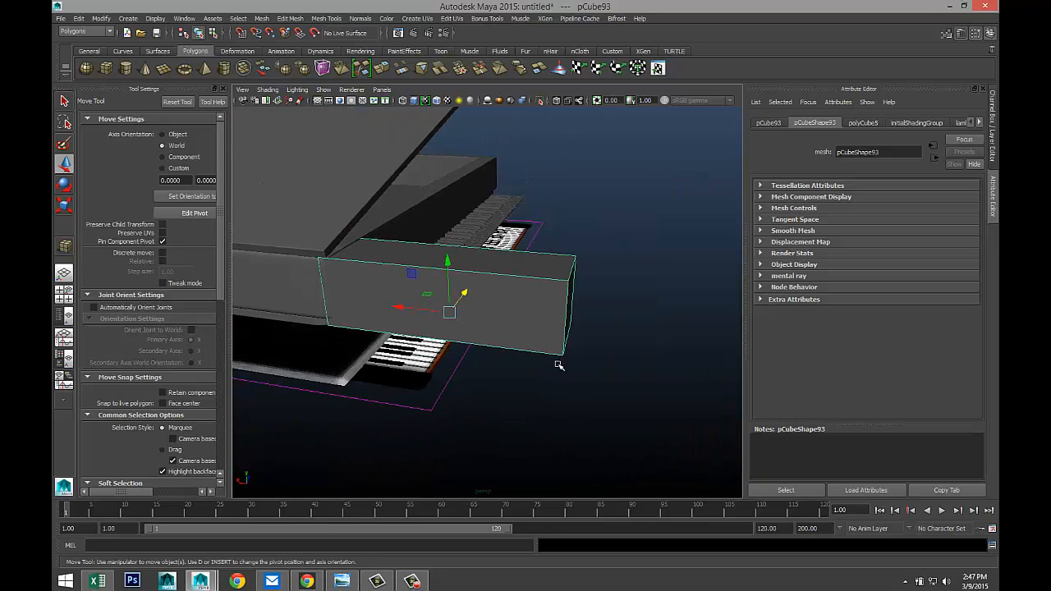
- Shorten the side block by moving its front-end vertices back toward the rim
right_click(566, 312)
right_click_drag(566, 287, 519, 313)
left_click_drag(542, 217, 610, 410)
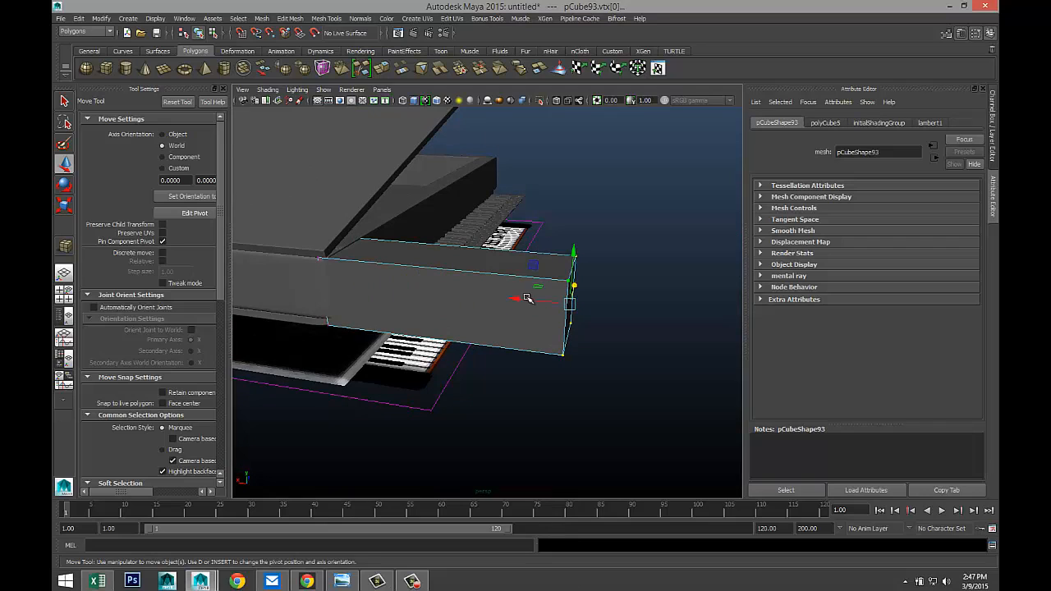
left_click_drag(527, 298, 398, 312)
left_click_drag(554, 376, 435, 355, "alt")
- Narrow the side block by moving its keyboard-side vertices outward until it is about as thick as the rim
left_click_drag(567, 260, 473, 361)
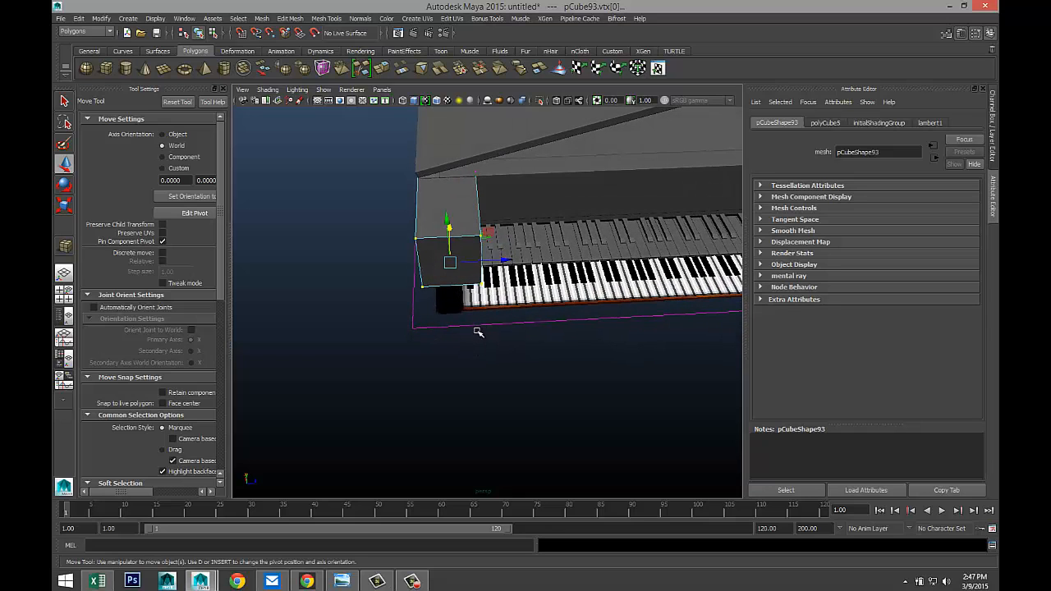
key("4")
left_click_drag(456, 159, 511, 371)
left_click_drag(530, 224, 510, 227)
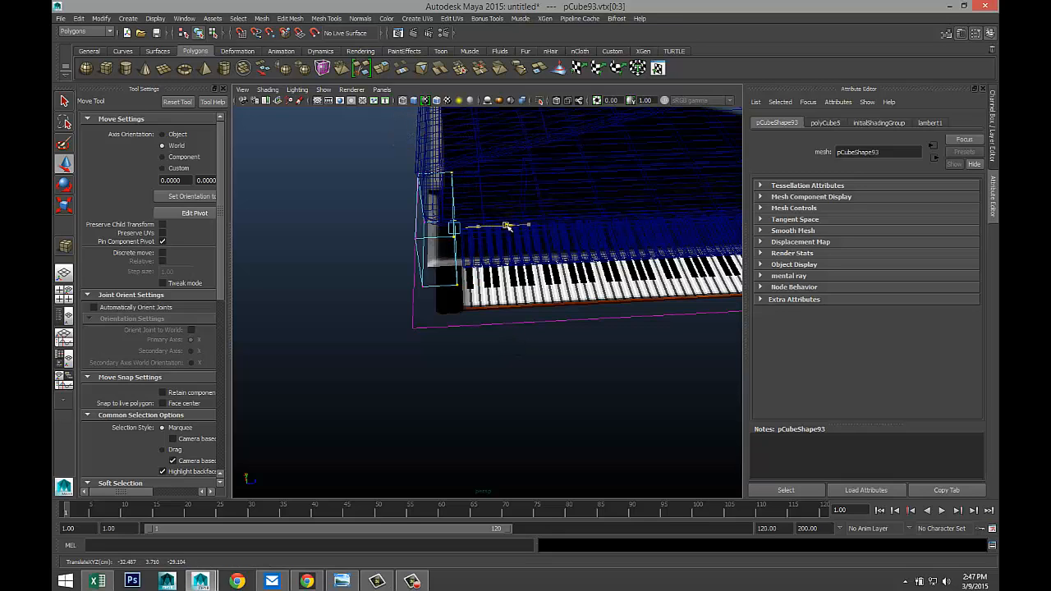
left_click(63, 293)
key("space")
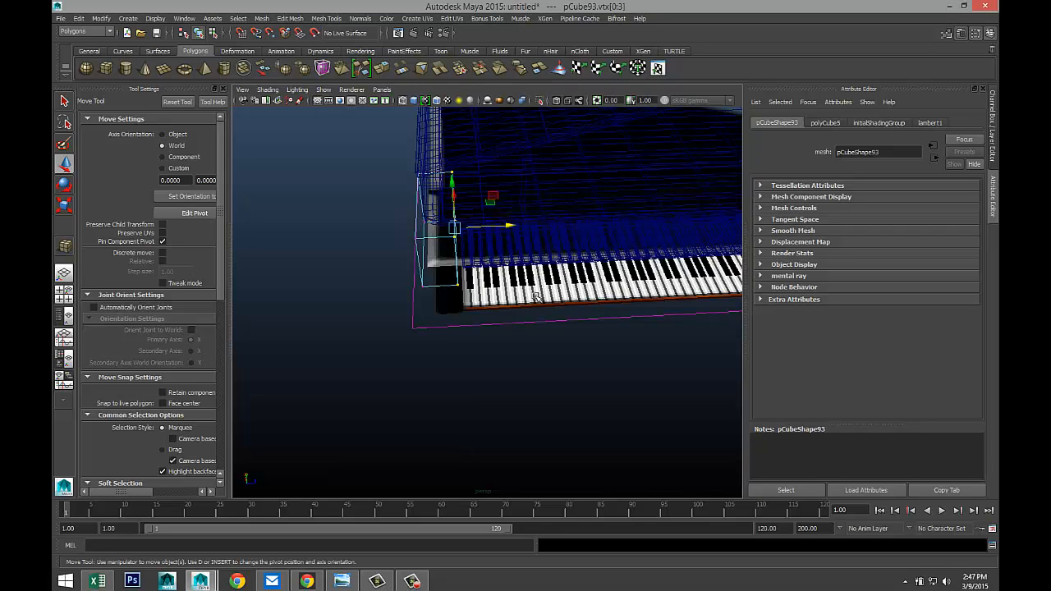
key("5")
left_click_drag(520, 347, 530, 316, "alt")
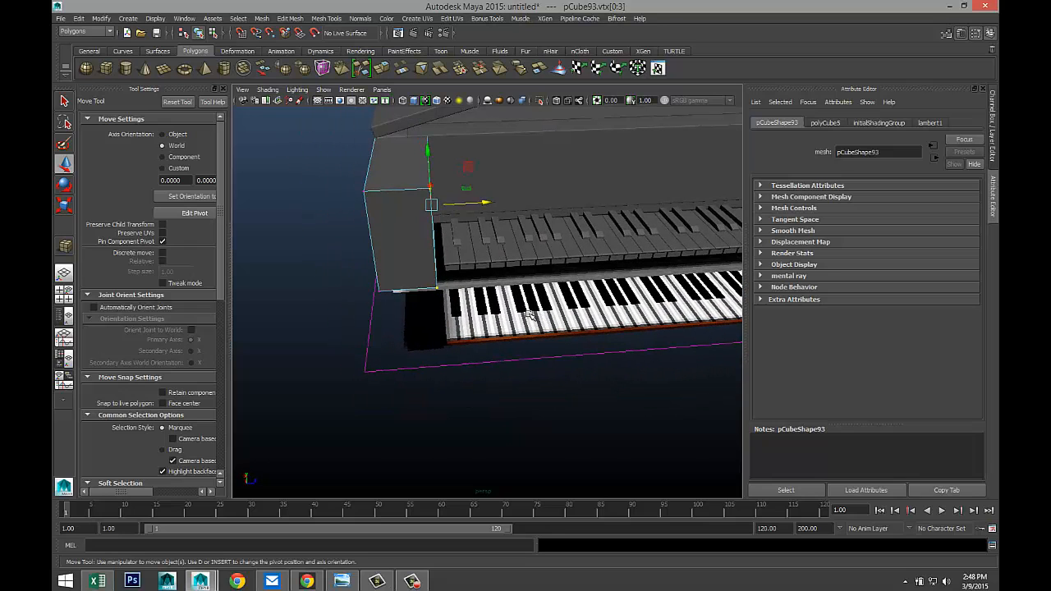
left_click_drag(483, 204, 458, 204)
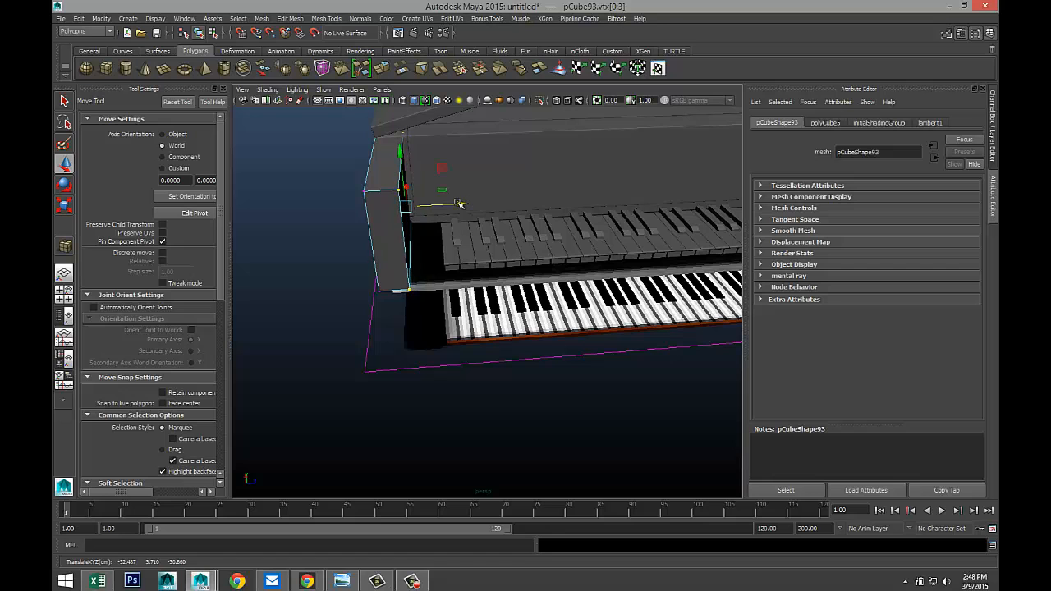
- Insert 5 evenly spaced vertical edge loops along the side block's length using the Multiple edge loops option
scroll(457, 208, "down", 4)
left_click_drag(336, 311, 466, 281, "alt")
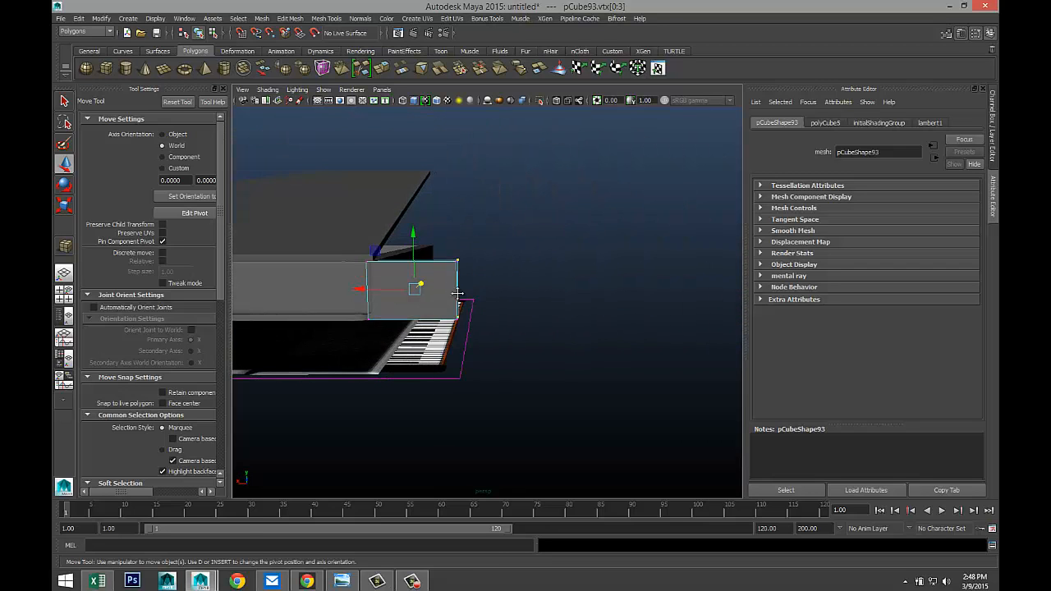
middle_click_drag(466, 283, 531, 340, "alt")
left_click_drag(531, 340, 469, 305, "alt")
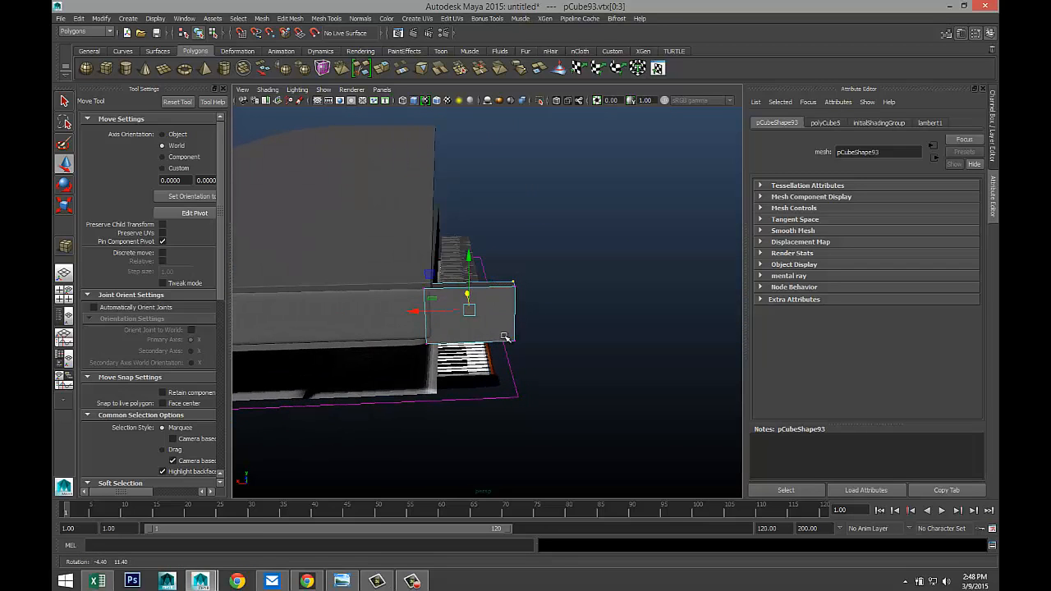
left_click(329, 21)
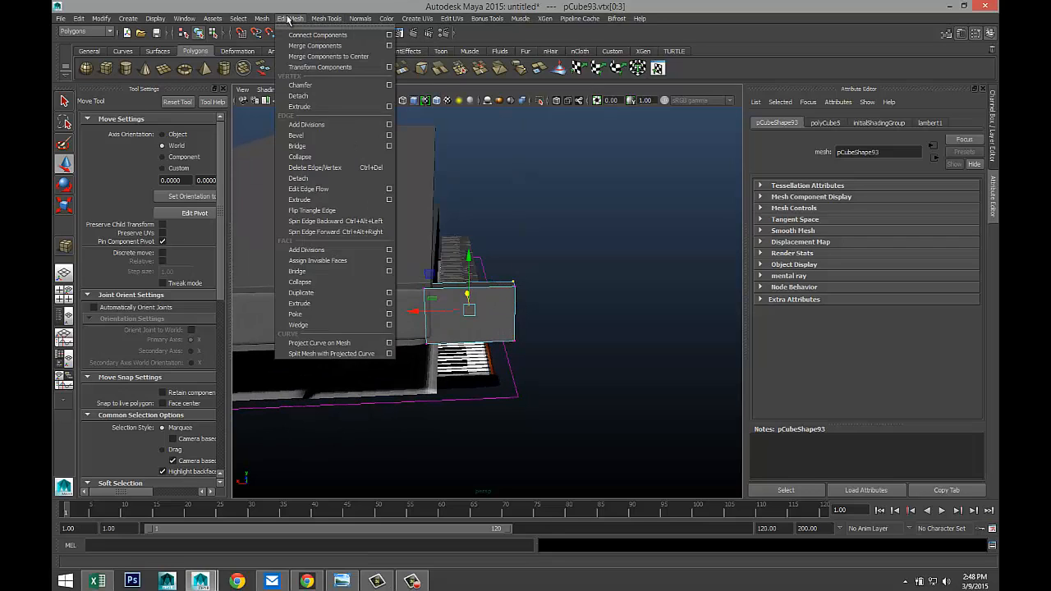
left_click(388, 147)
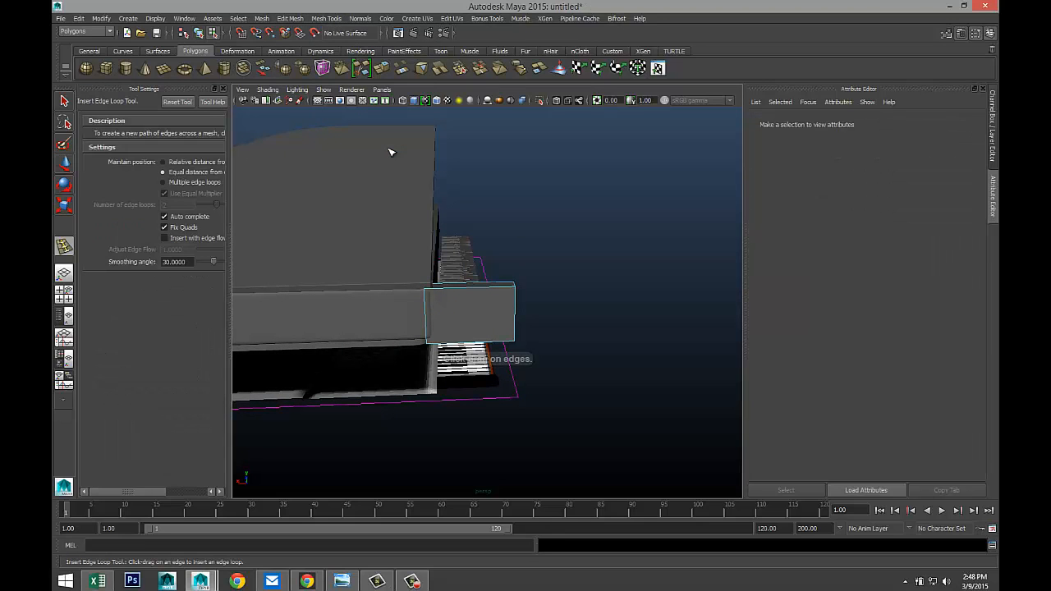
left_click(163, 183)
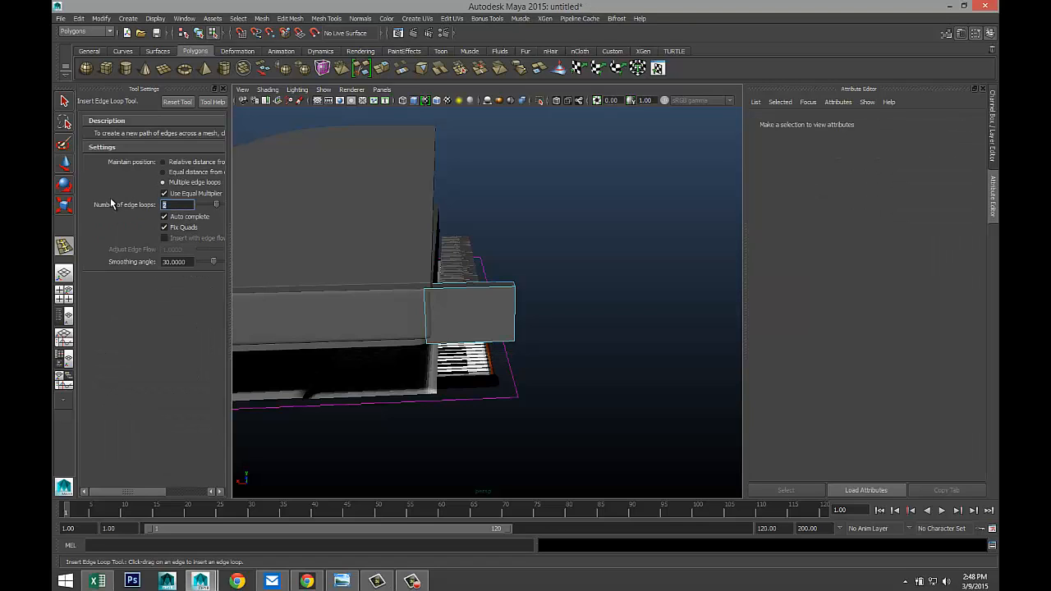
type("5")
left_click_drag(491, 289, 494, 291)
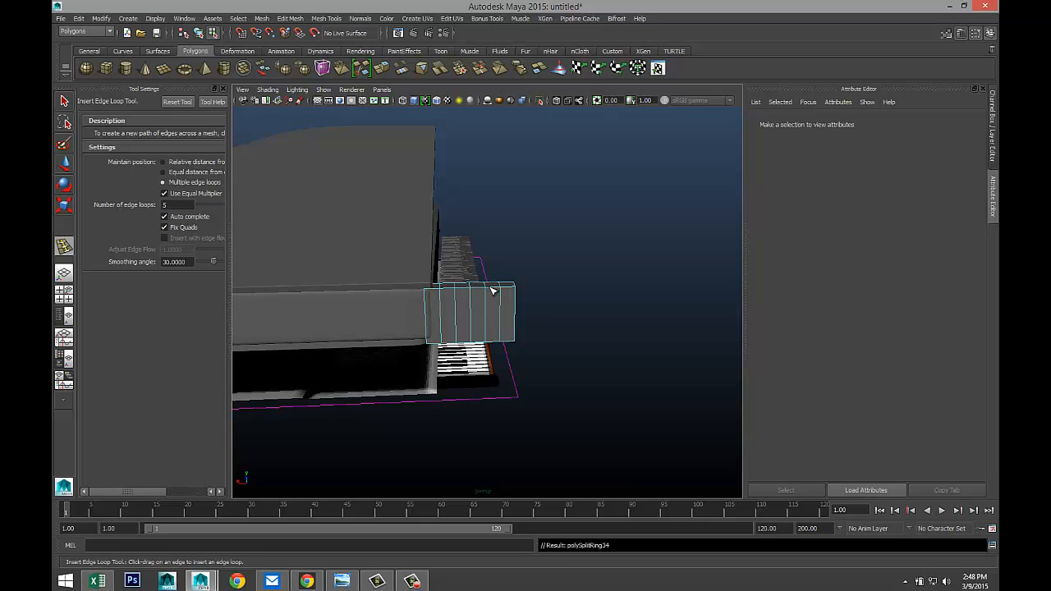
- In the orthographic side profile of the block, lower the top vertices of the four front columns to form a first sloped step
left_click(65, 294)
scroll(353, 408, "down", 5)
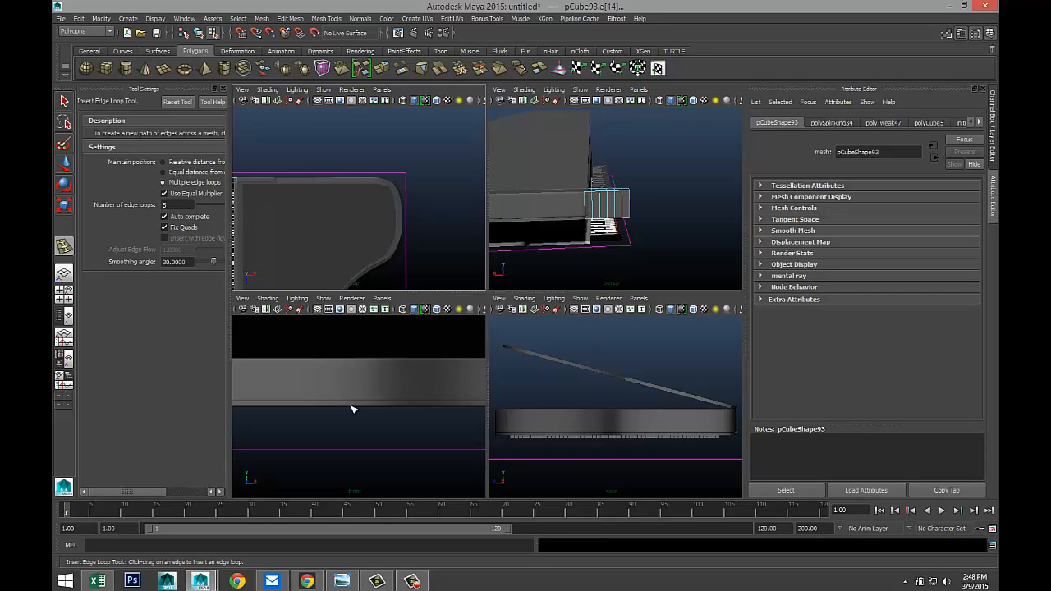
key("space")
key("f")
scroll(382, 375, "down", 5)
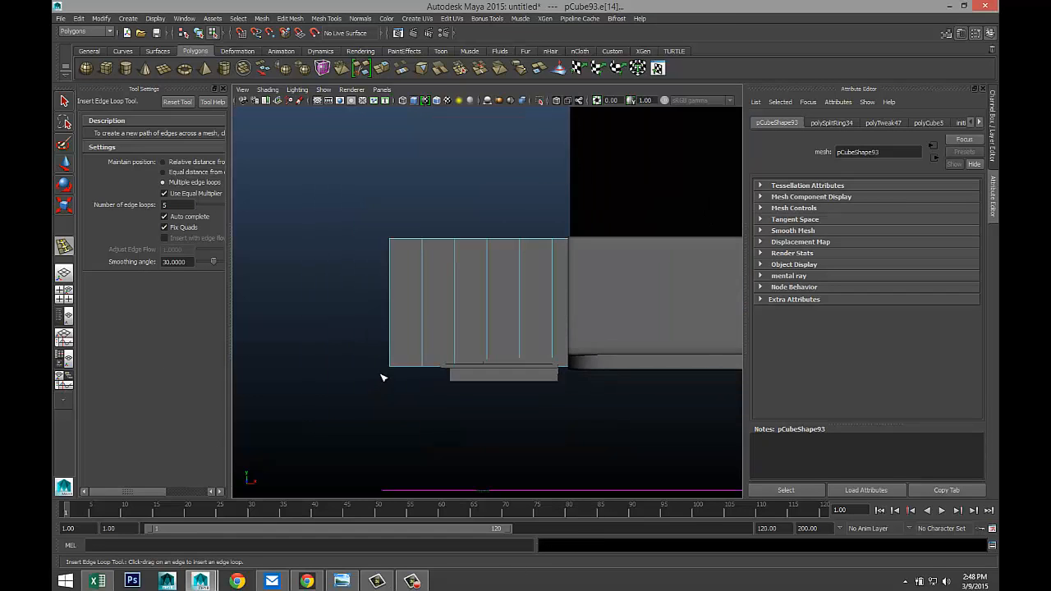
scroll(406, 331, "up", 2)
right_click_drag(397, 209, 358, 217)
left_click_drag(309, 187, 515, 349)
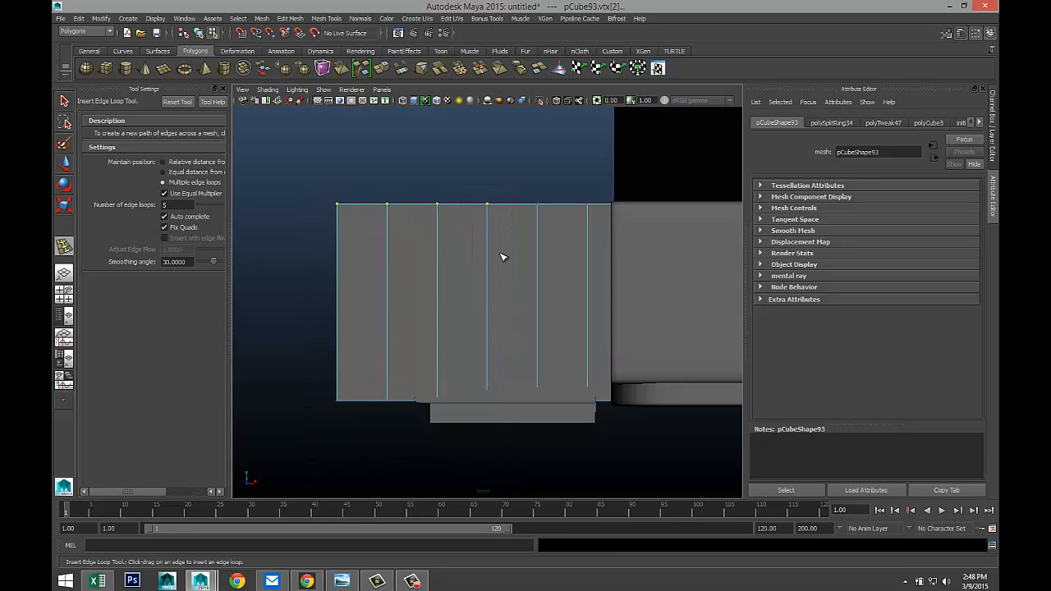
key("w")
left_click_drag(411, 148, 418, 195)
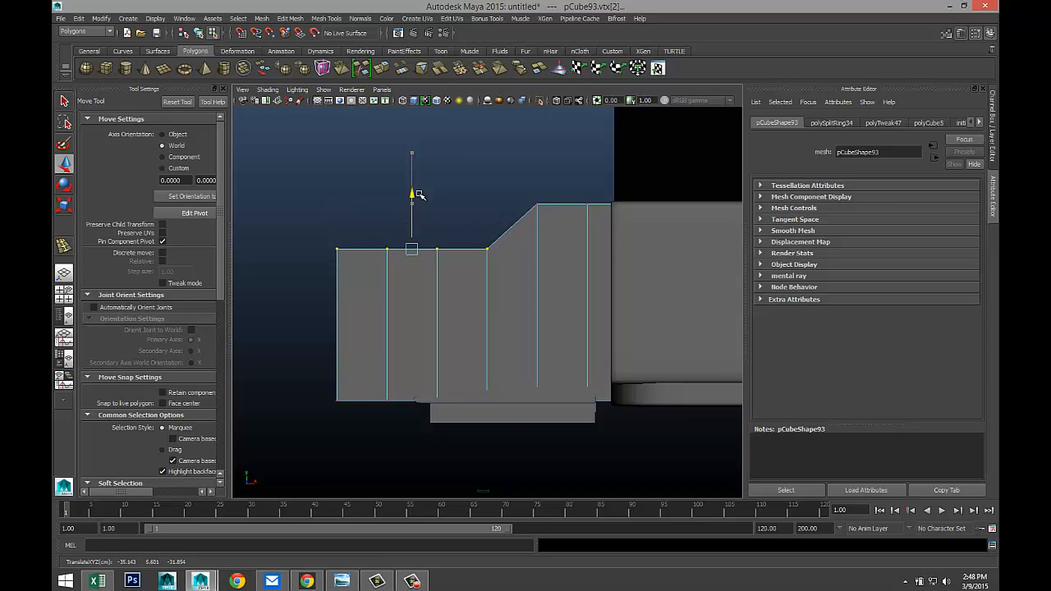
- Lower the top vertices of the block's two frontmost columns further to form a second sloped step
left_click_drag(318, 224, 404, 319)
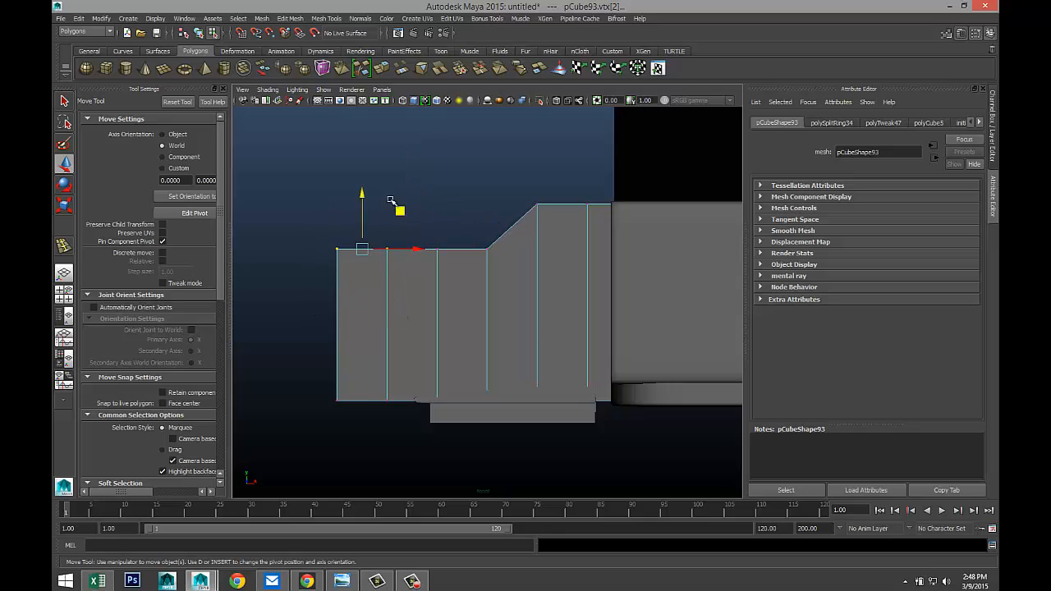
left_click_drag(364, 193, 366, 236)
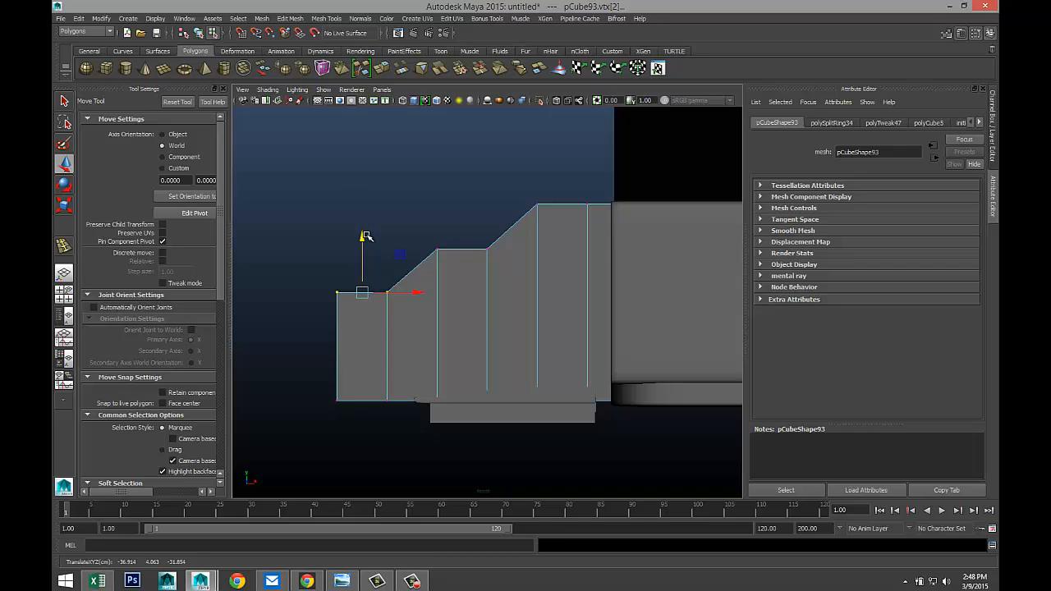
left_click(63, 297)
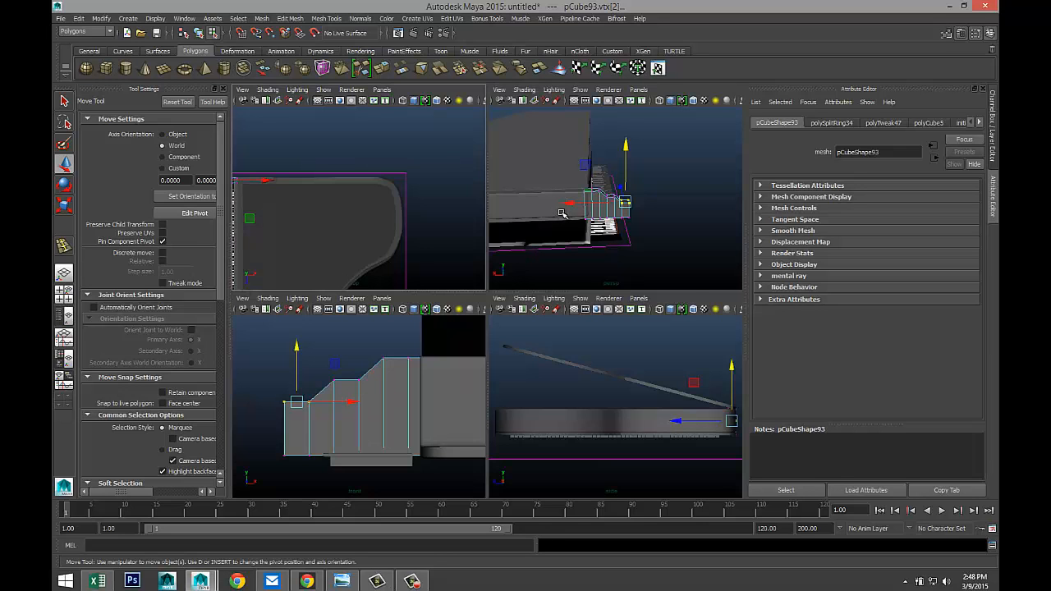
key("space")
left_click_drag(516, 272, 608, 300, "alt")
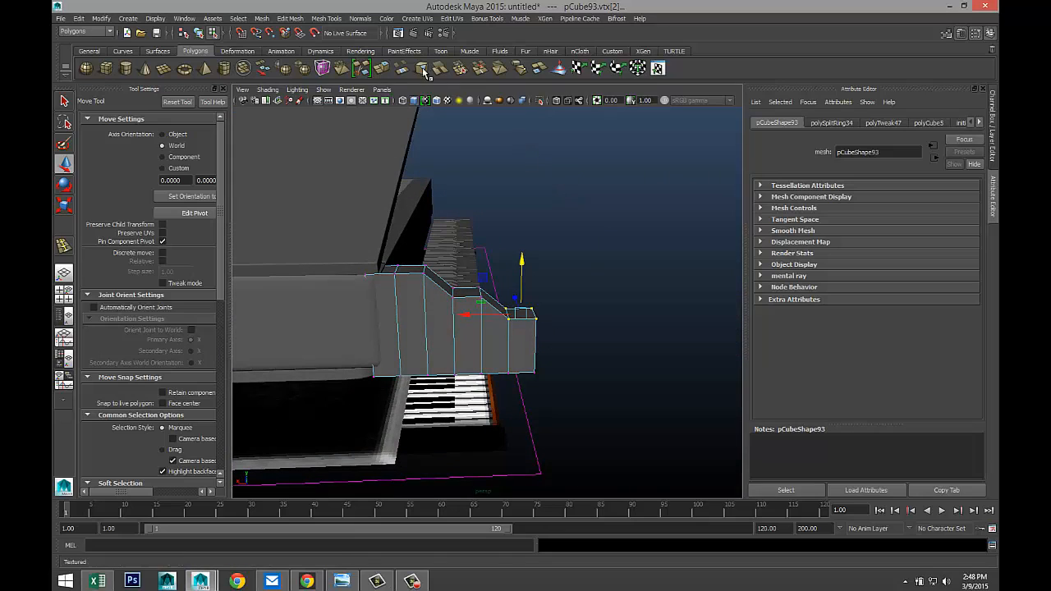
left_click(323, 18)
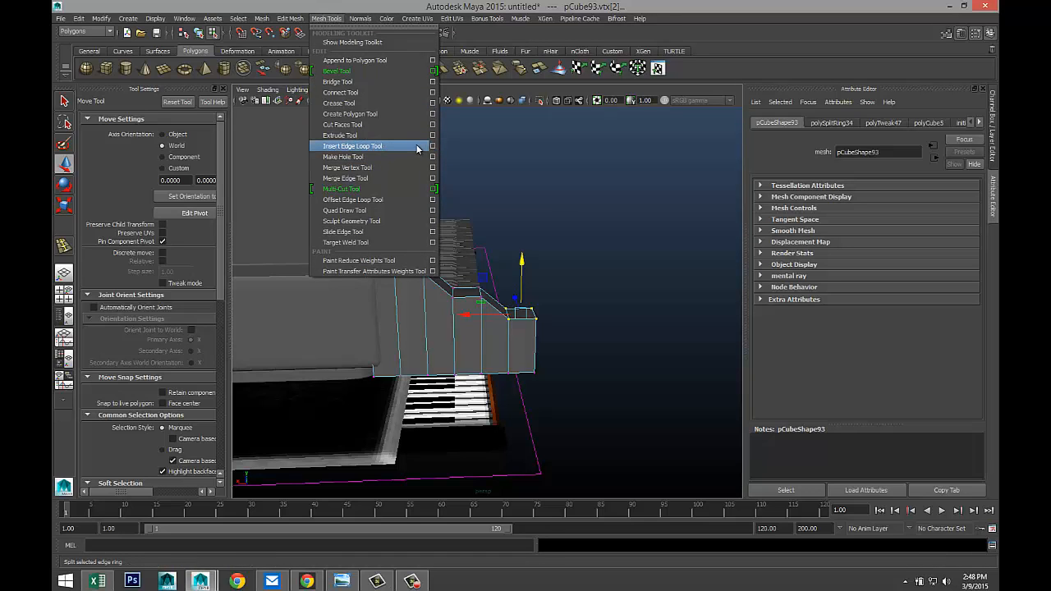
left_click(370, 146)
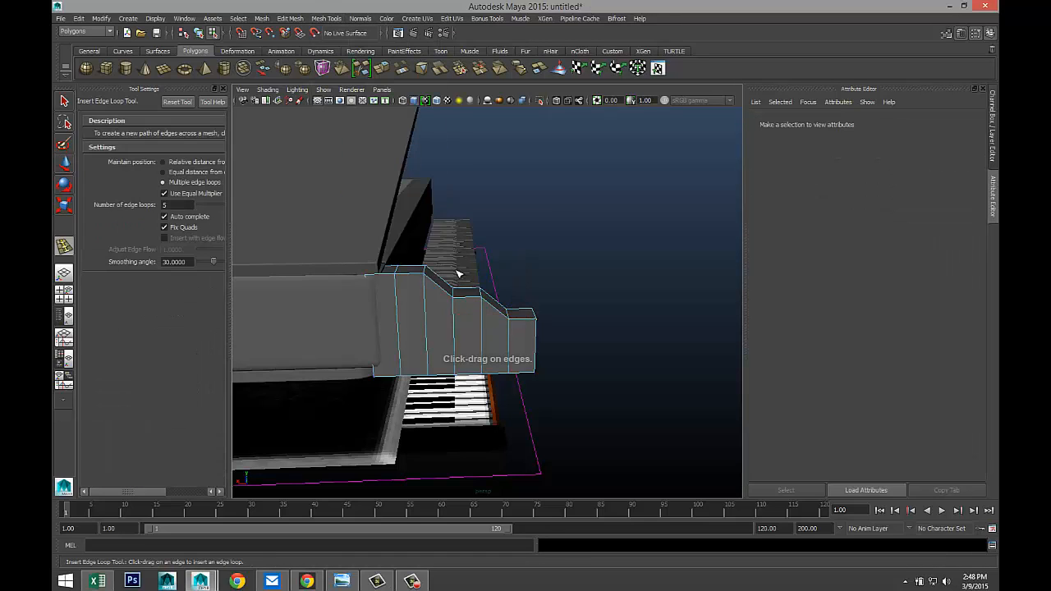
left_click(398, 282)
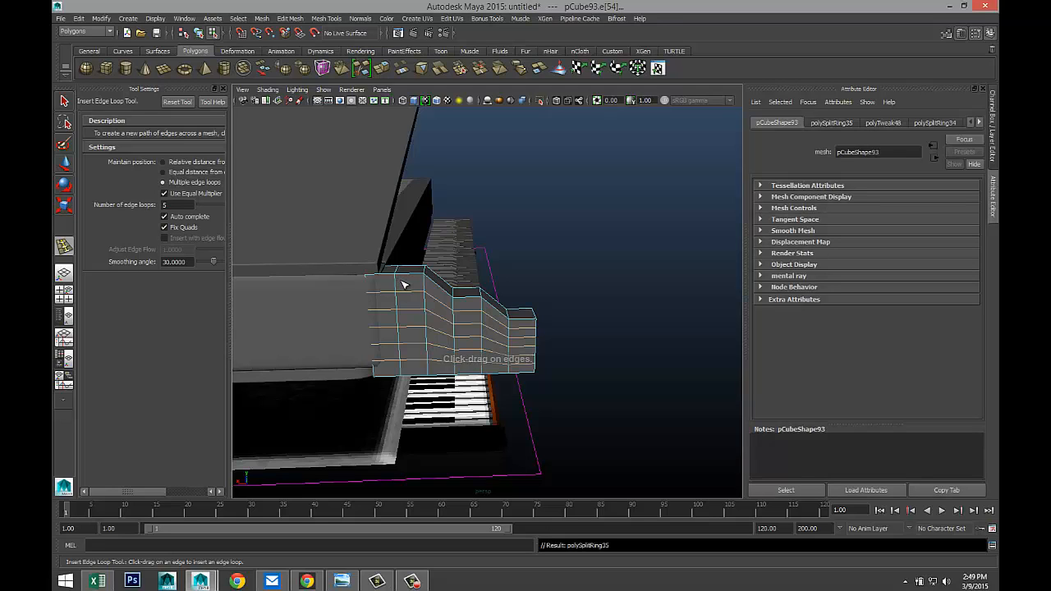
key("ctrl+z")
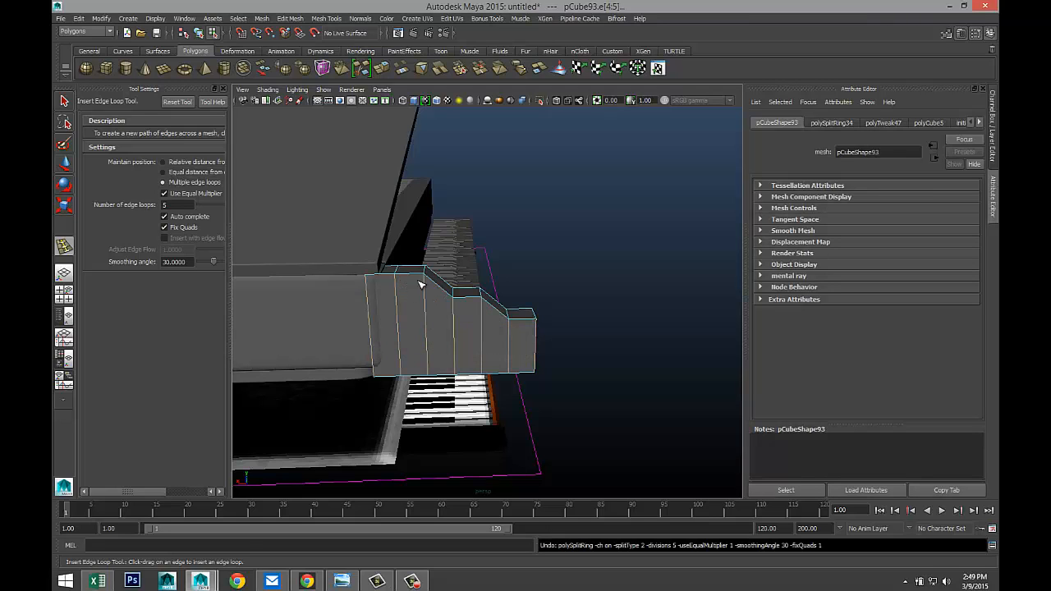
- Insert single edge loops close to the stepped block's long border edges with the Equal distance from edge option, and return to object selection
left_click(335, 22)
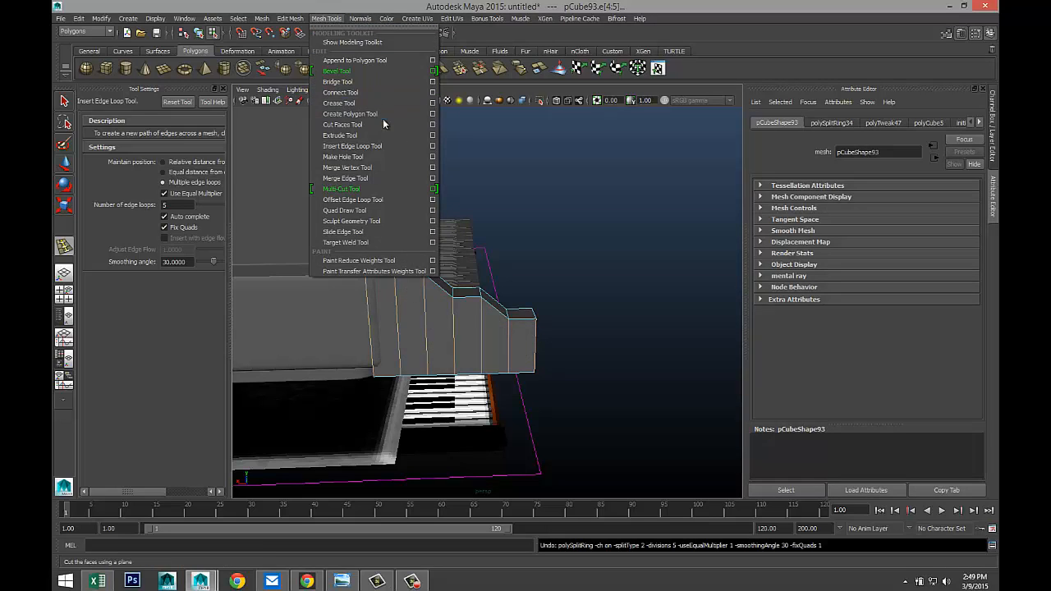
left_click(436, 147)
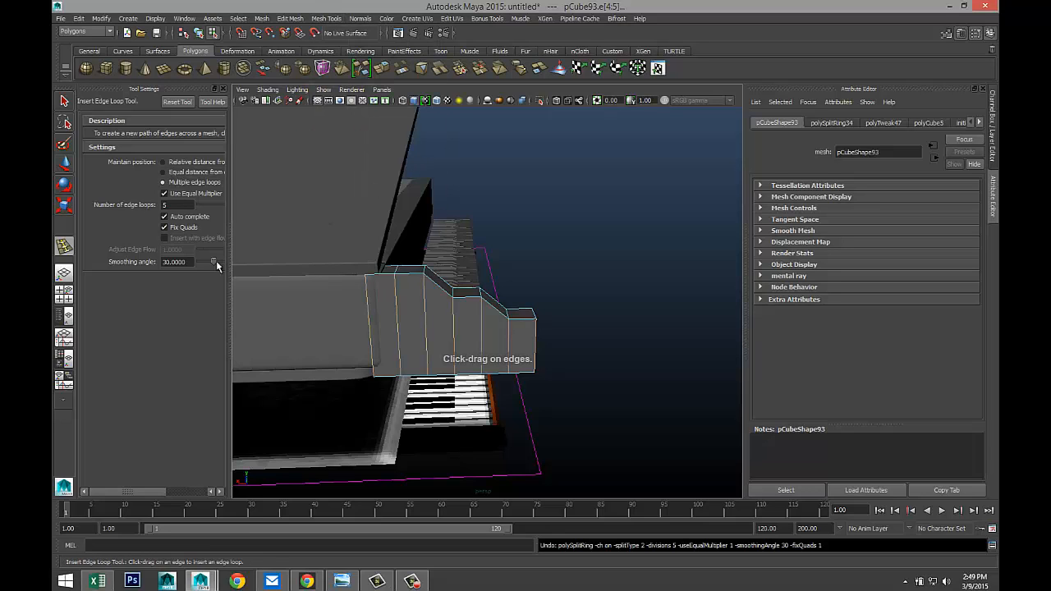
left_click(163, 173)
scroll(438, 337, "up", 2)
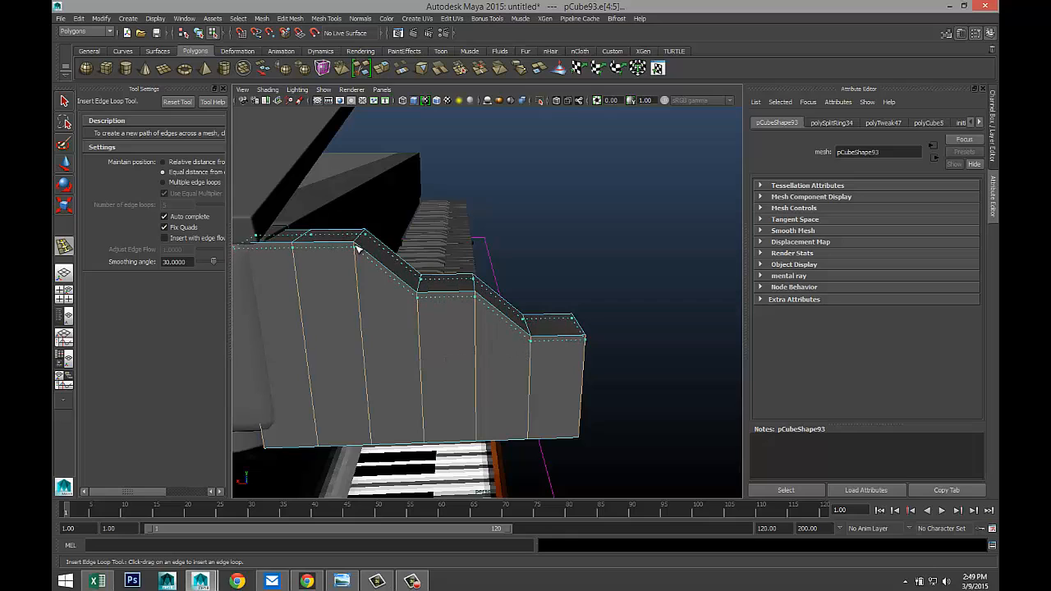
left_click_drag(359, 251, 360, 252)
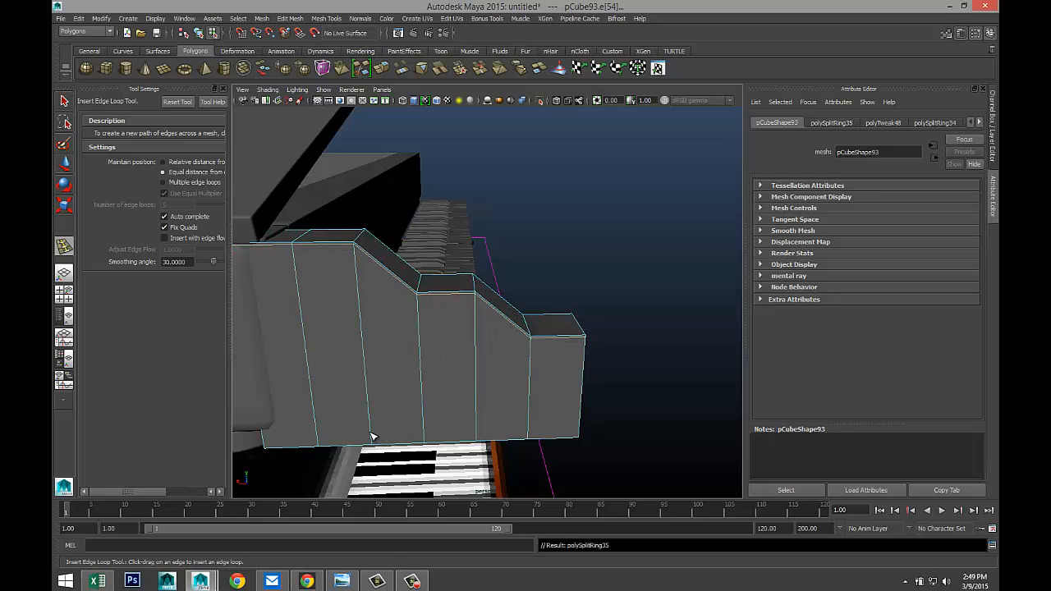
left_click_drag(375, 444, 379, 354)
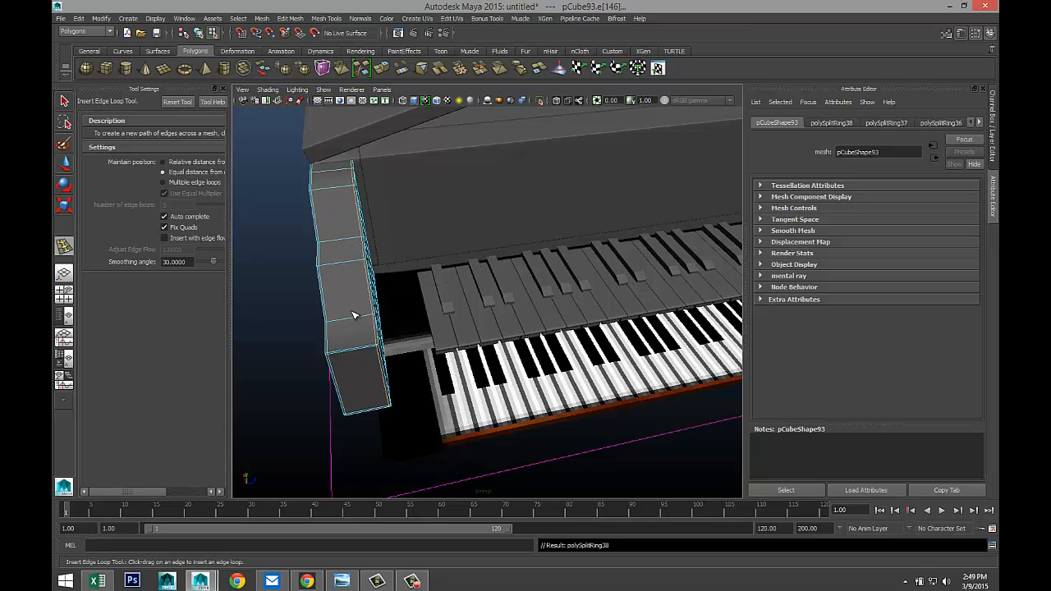
key("q")
right_click_drag(355, 315, 389, 306)
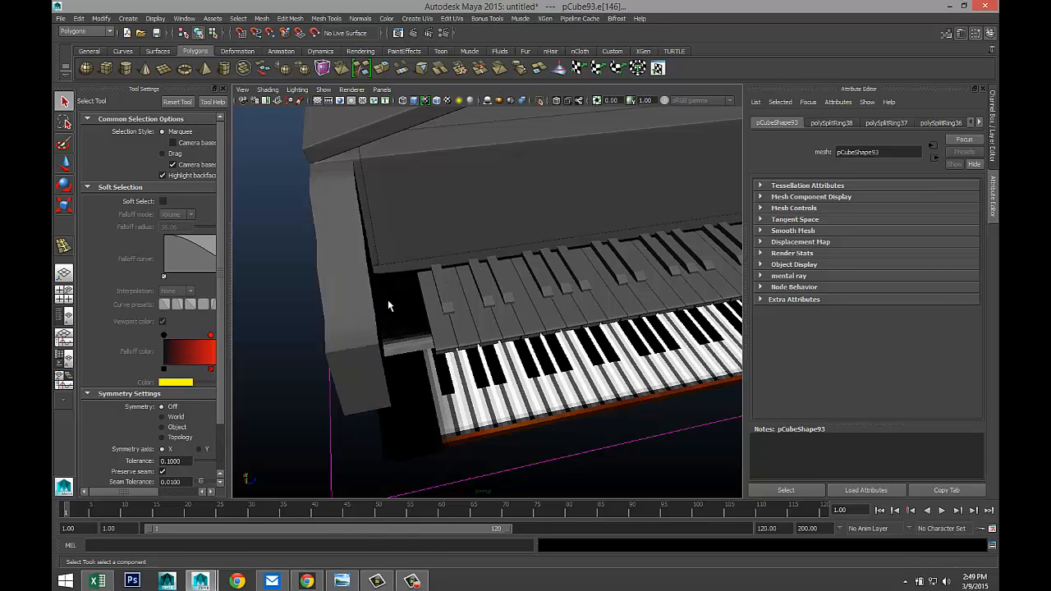
- Turn on smooth mesh preview for the stepped side block and inspect it together with the keyboard
key("3")
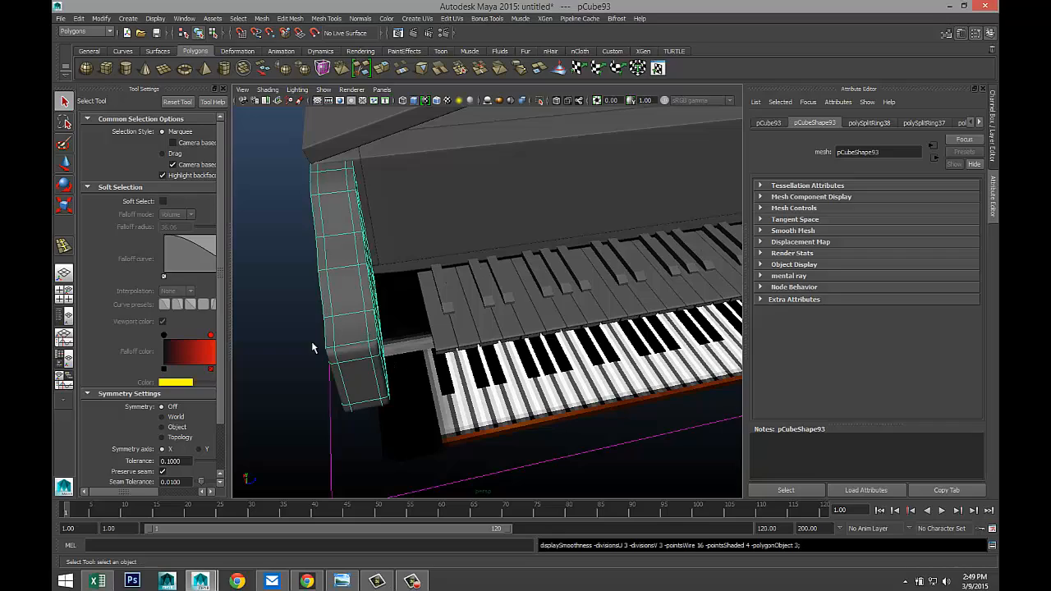
left_click(297, 368)
left_click_drag(295, 370, 563, 370, "alt")
right_click_drag(564, 370, 459, 423, "alt")
- Reselect the side block, duplicate it, and move the copy across to the opposite end of the keyboard
key("ctrl+z")
key("ctrl+d")
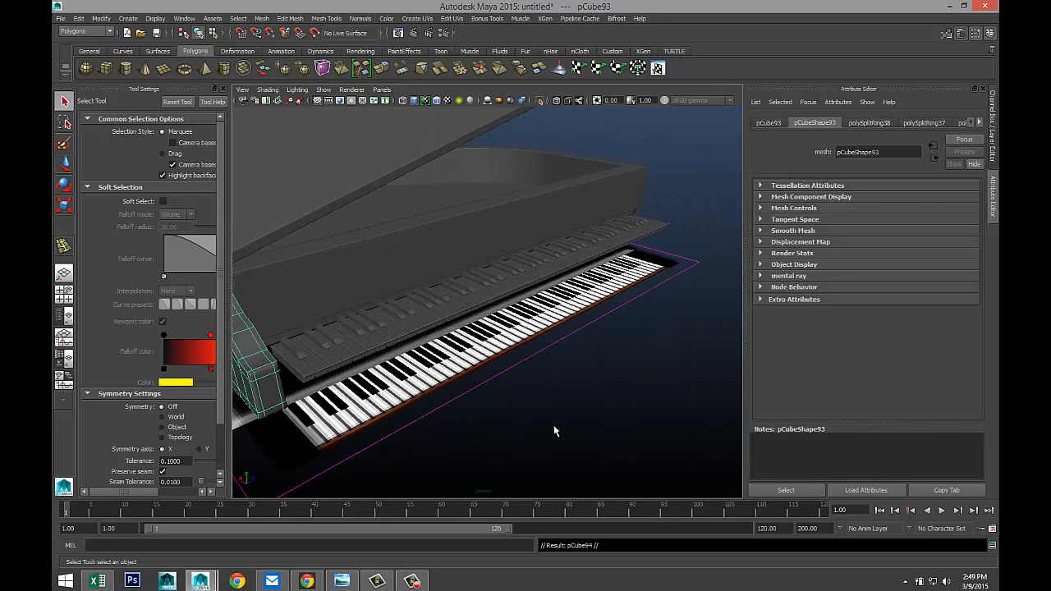
key("[")
key("w")
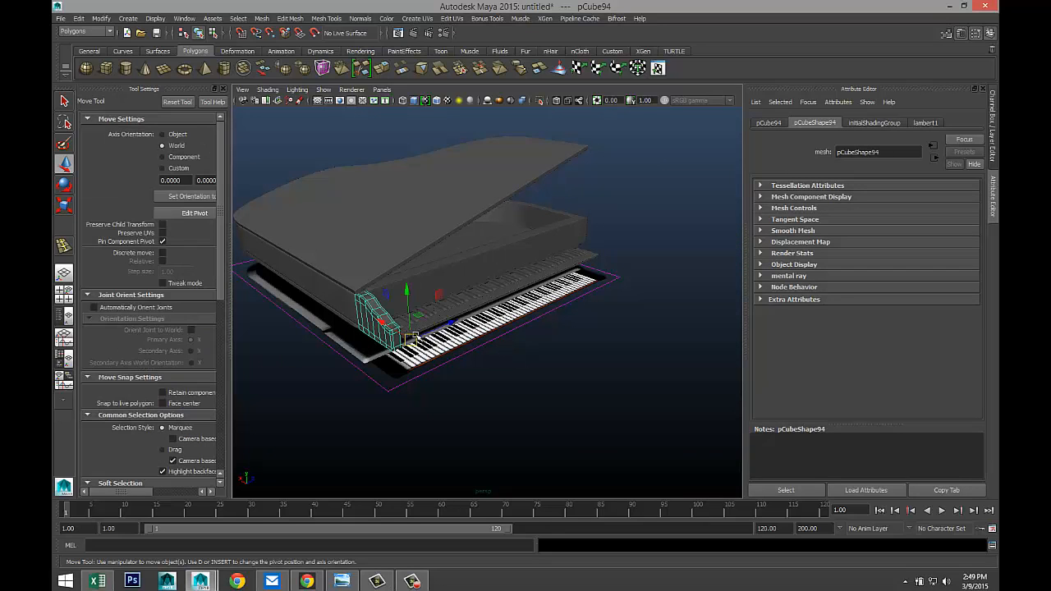
left_click_drag(448, 324, 633, 256)
- Nudge the duplicated side block sideways along the keyboard's length to line up with the outer side of the piano body
key("f")
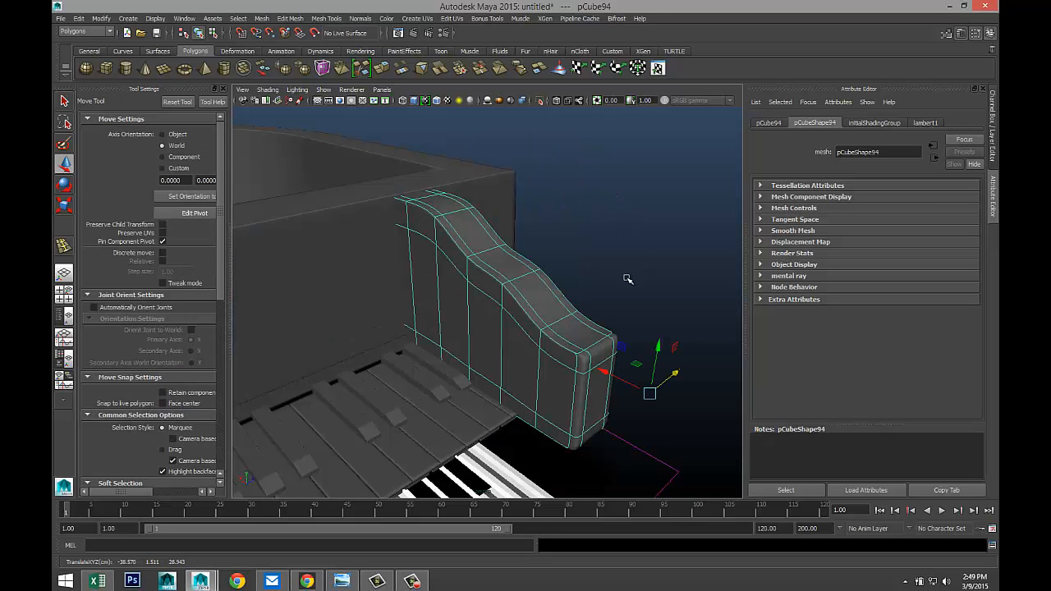
scroll(626, 282, "down", 5)
left_click_drag(598, 378, 570, 379, "alt")
scroll(624, 390, "up", 5)
scroll(623, 392, "down", 3)
scroll(618, 395, "up", 4)
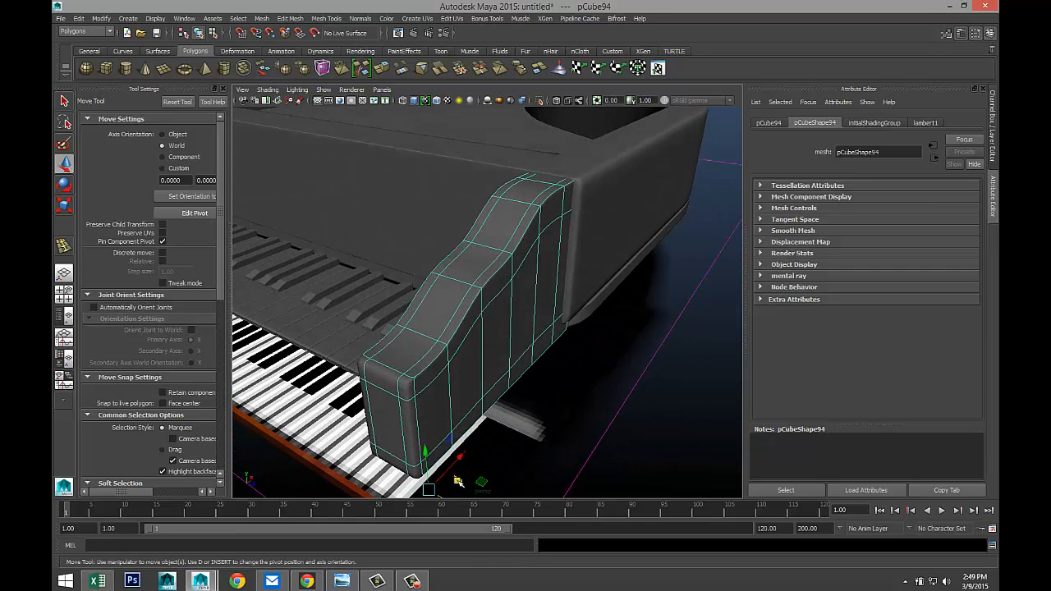
scroll(479, 483, "down", 3)
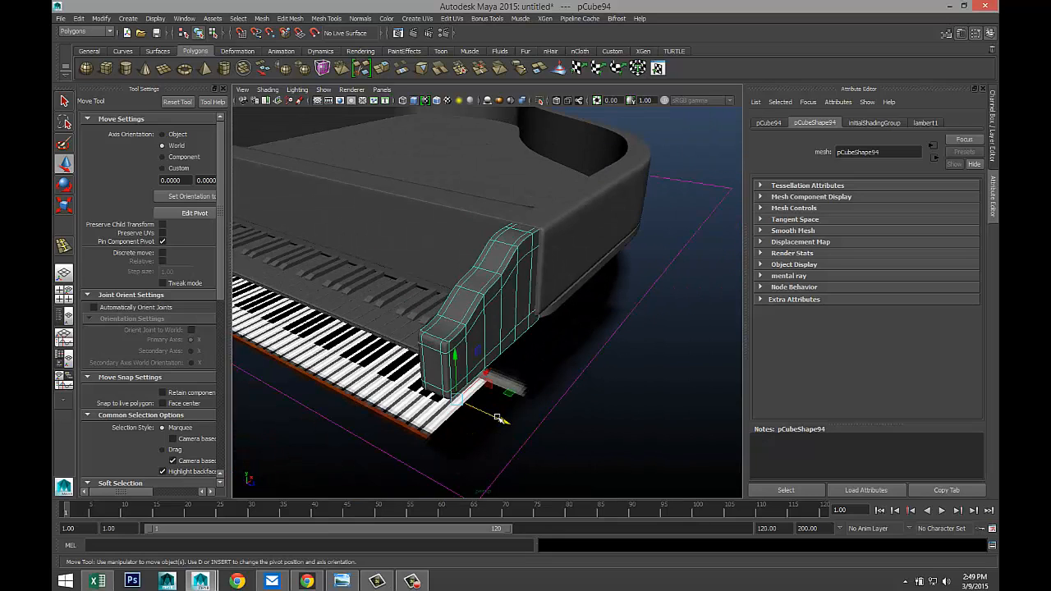
left_click_drag(496, 419, 500, 419)
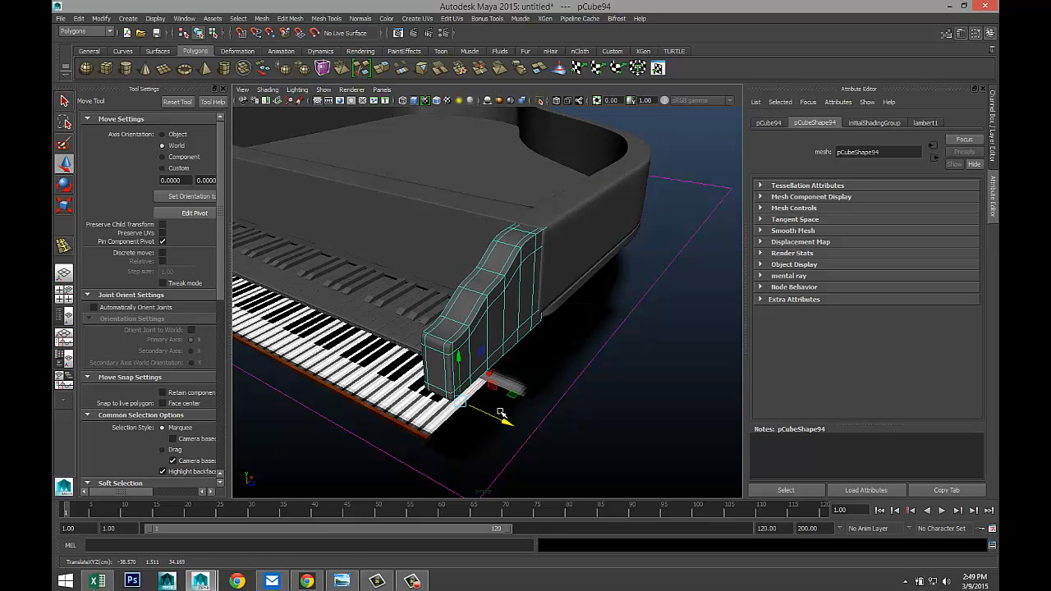
- Create a thin, wide polygon cube slab slightly wider than the piano front and move it back under the keyboard and side blocks
scroll(479, 408, "down", 5)
left_click_drag(347, 375, 420, 425, "alt")
scroll(420, 425, "down", 4)
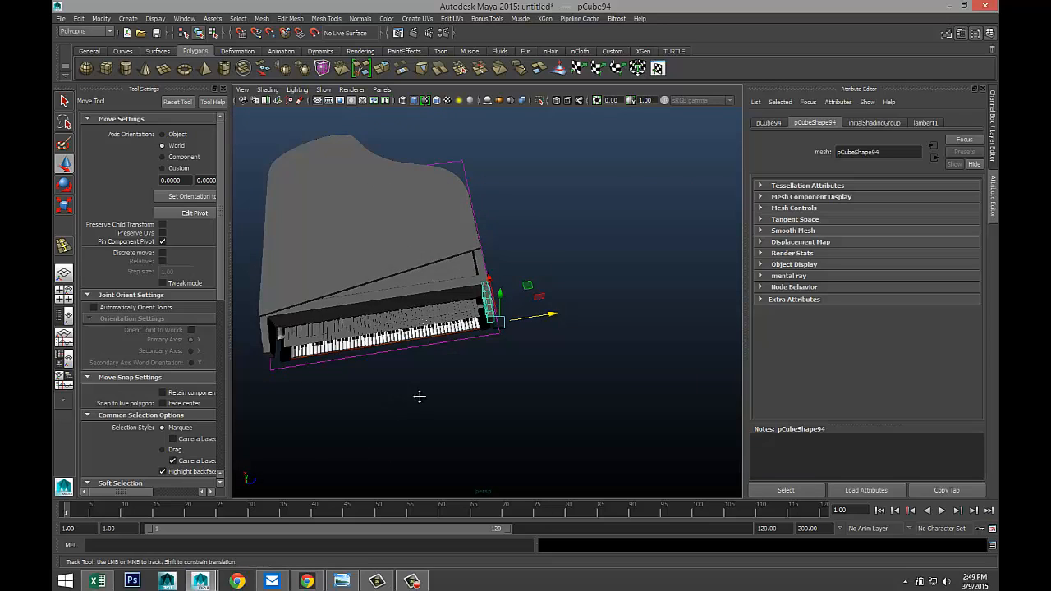
middle_click_drag(420, 396, 485, 352, "alt")
scroll(480, 369, "up", 4)
scroll(331, 294, "down", 5)
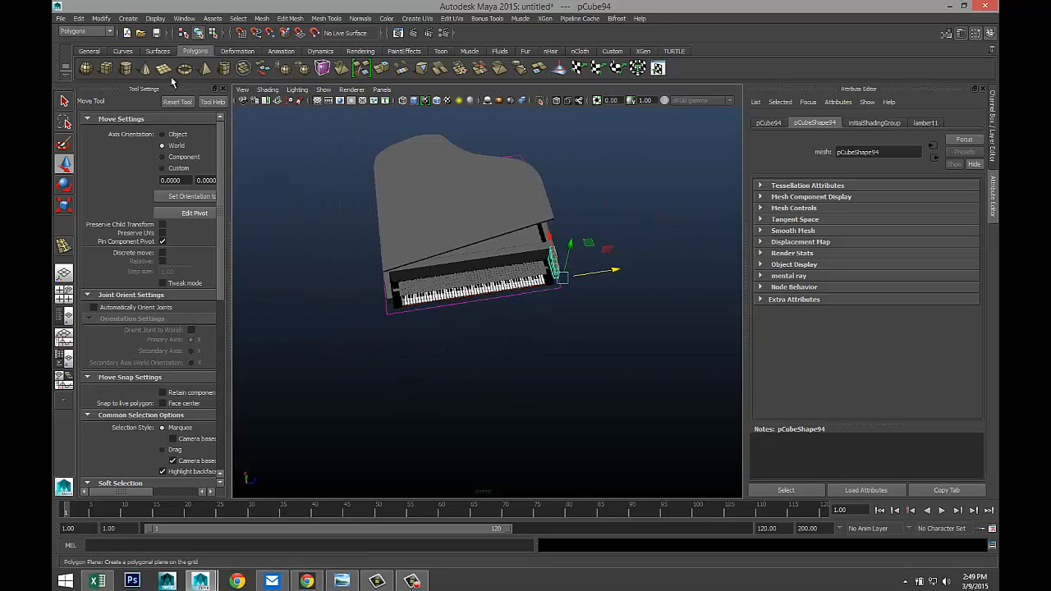
left_click(106, 69)
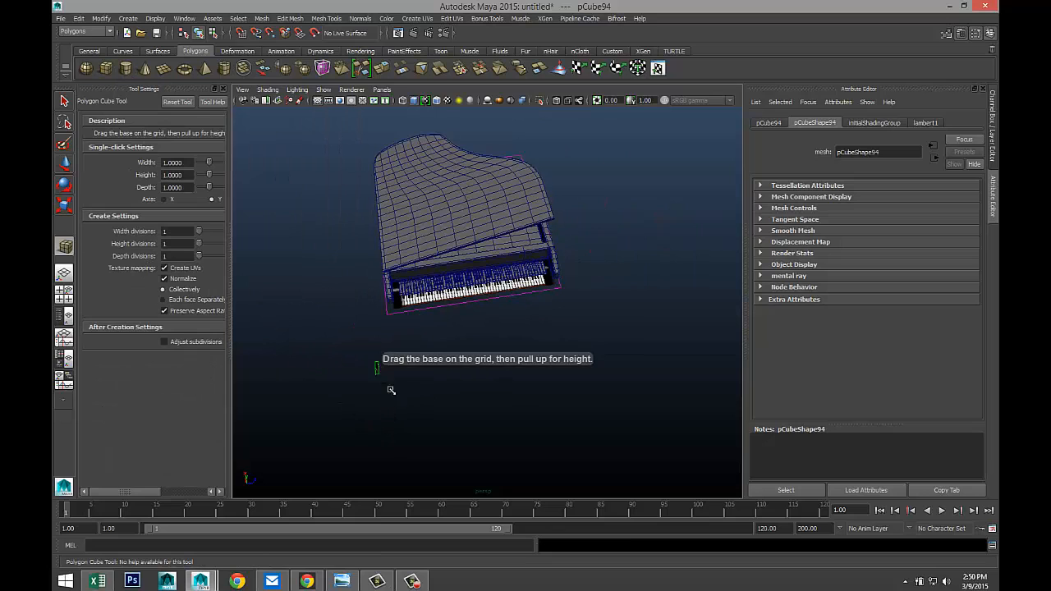
left_click_drag(391, 390, 570, 395)
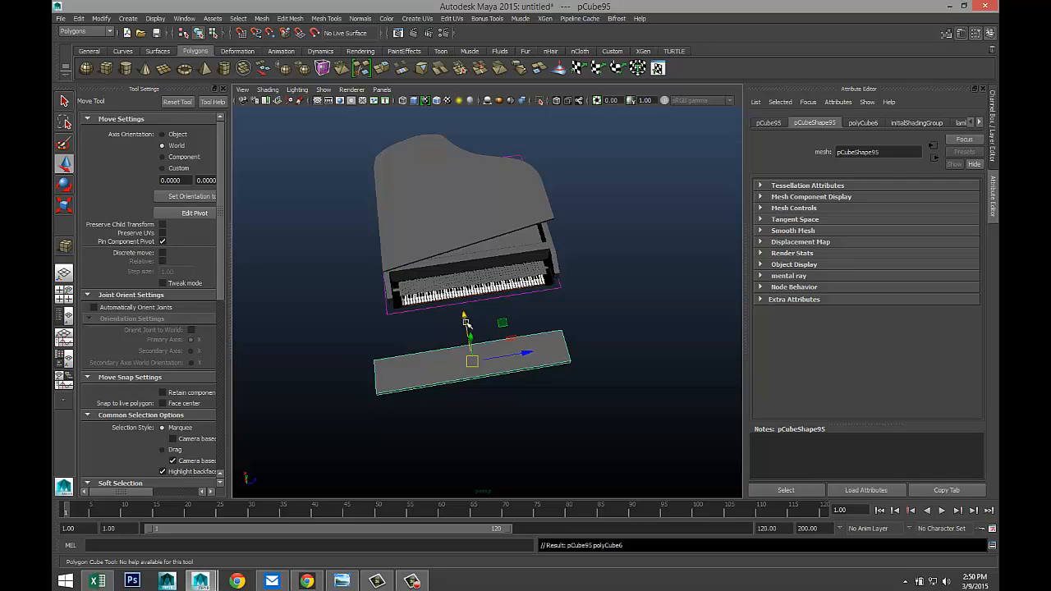
left_click_drag(417, 393, 423, 295, "alt")
left_click(536, 347)
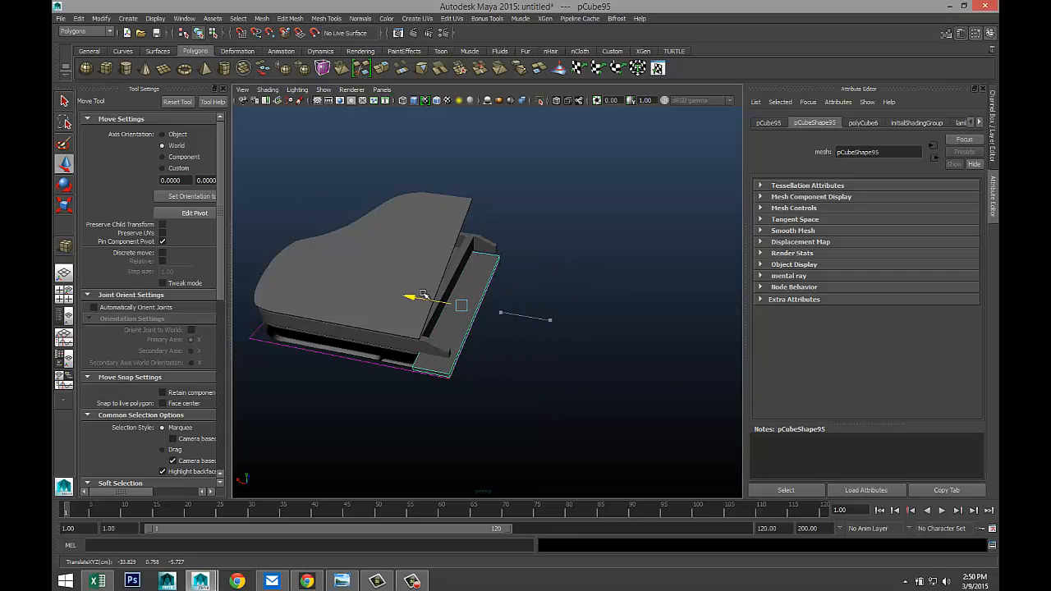
- In the orthographic side profile, lower the slab to sit beneath the side blocks and the keyboard, checking it in wireframe
left_click(64, 292)
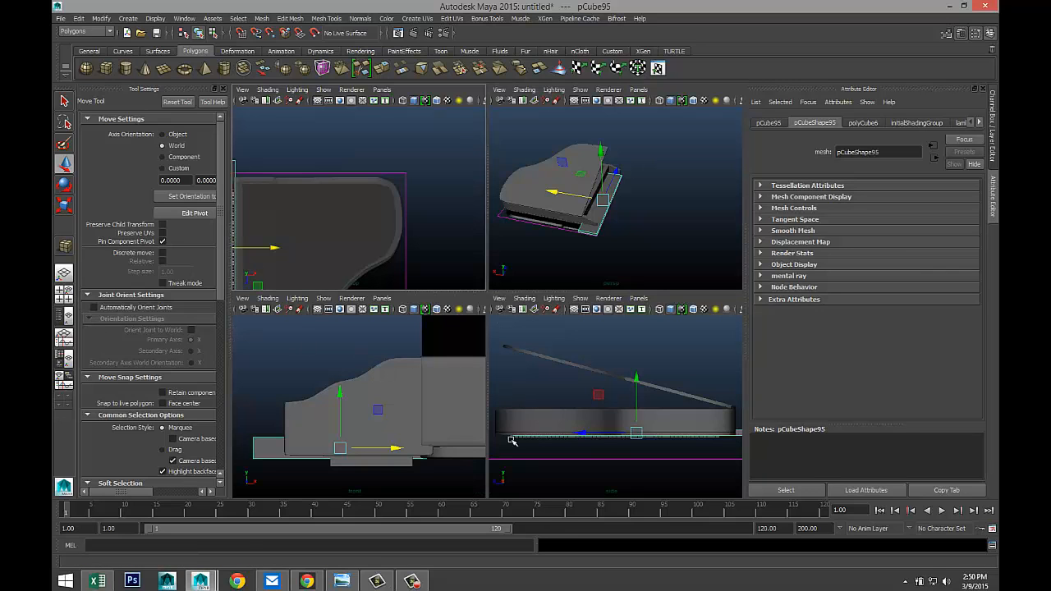
key("space")
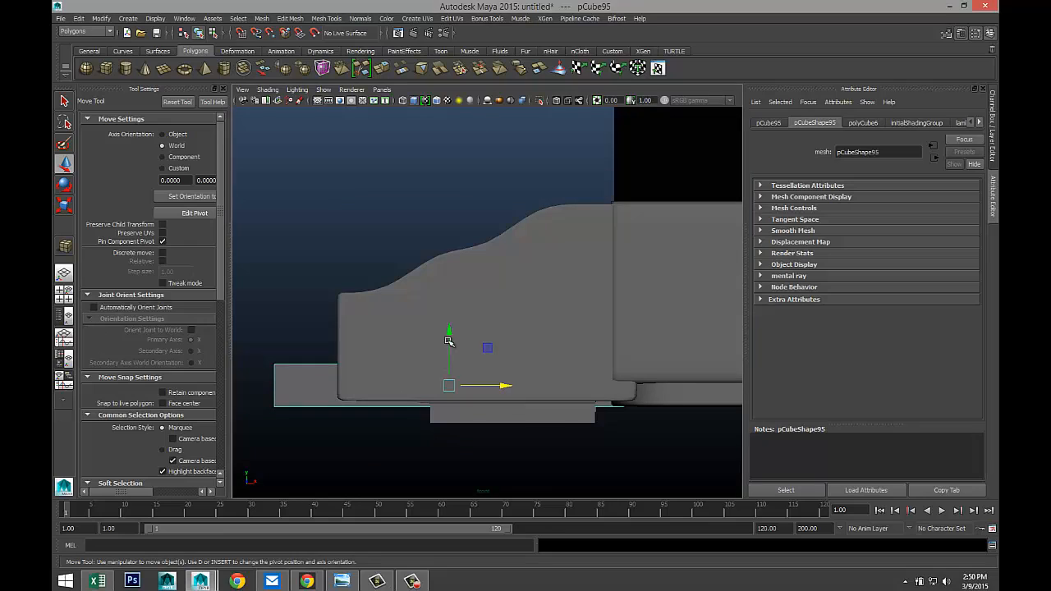
left_click_drag(448, 328, 452, 378)
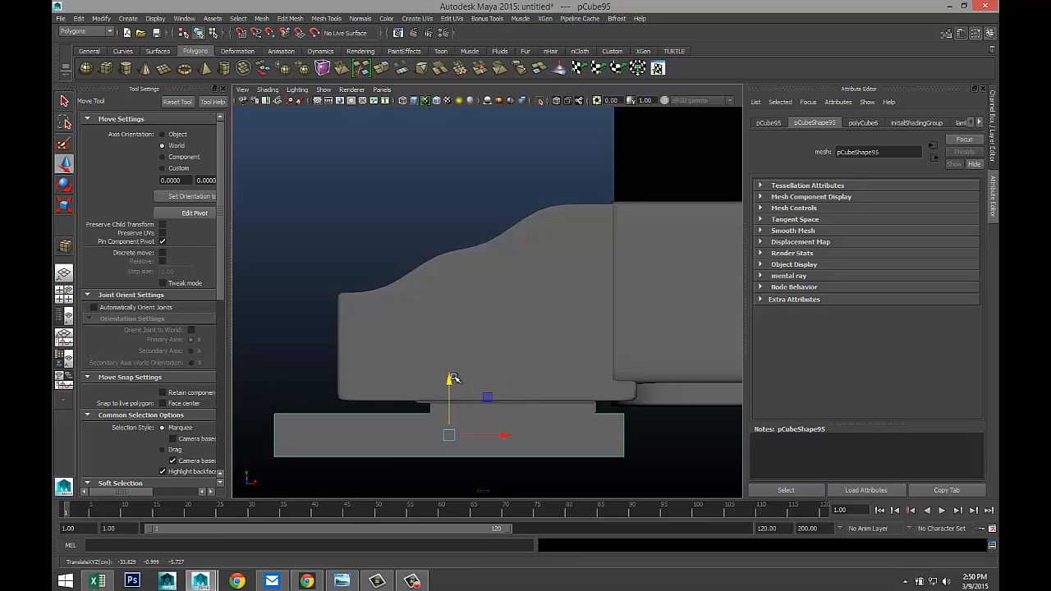
key("4")
scroll(455, 416, "up", 1)
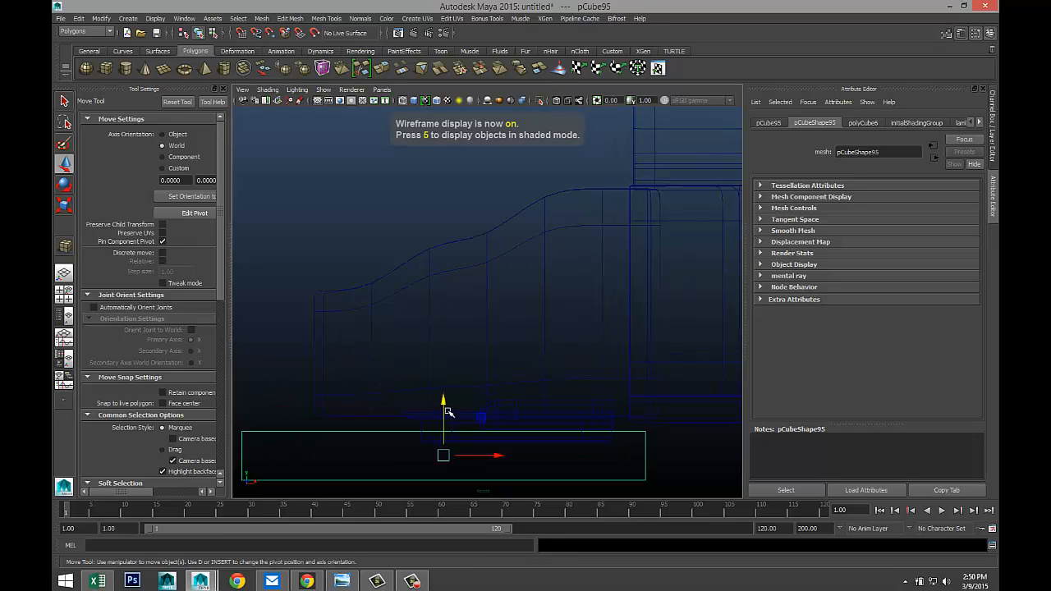
mouse_move(442, 399)
left_mouse_down()
mouse_move(444, 410)
mouse_move(450, 399)
left_mouse_up()
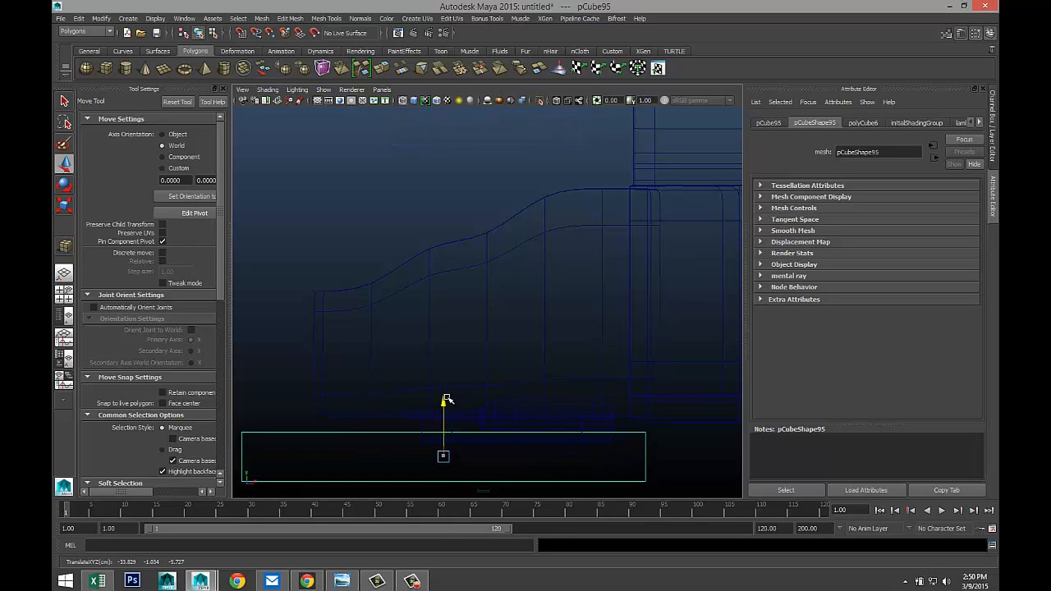
- In the perspective view, lower the slab slightly more beneath the keyboard
left_click(67, 297)
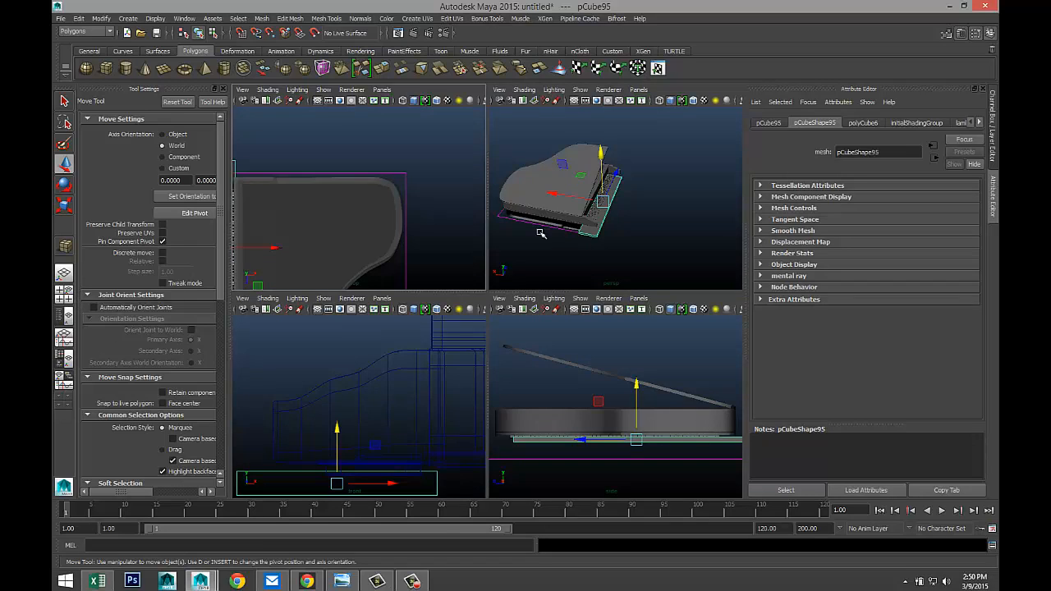
key("space")
scroll(539, 230, "up", 5)
scroll(539, 233, "down", 5)
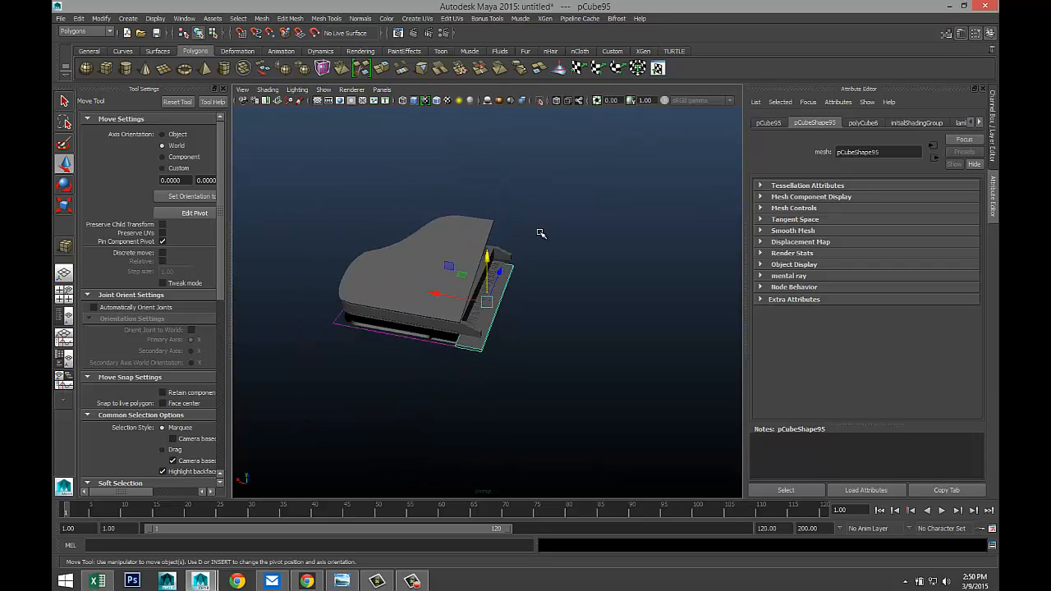
scroll(538, 238, "up", 4)
left_click_drag(557, 283, 489, 253, "alt")
scroll(535, 324, "up", 5)
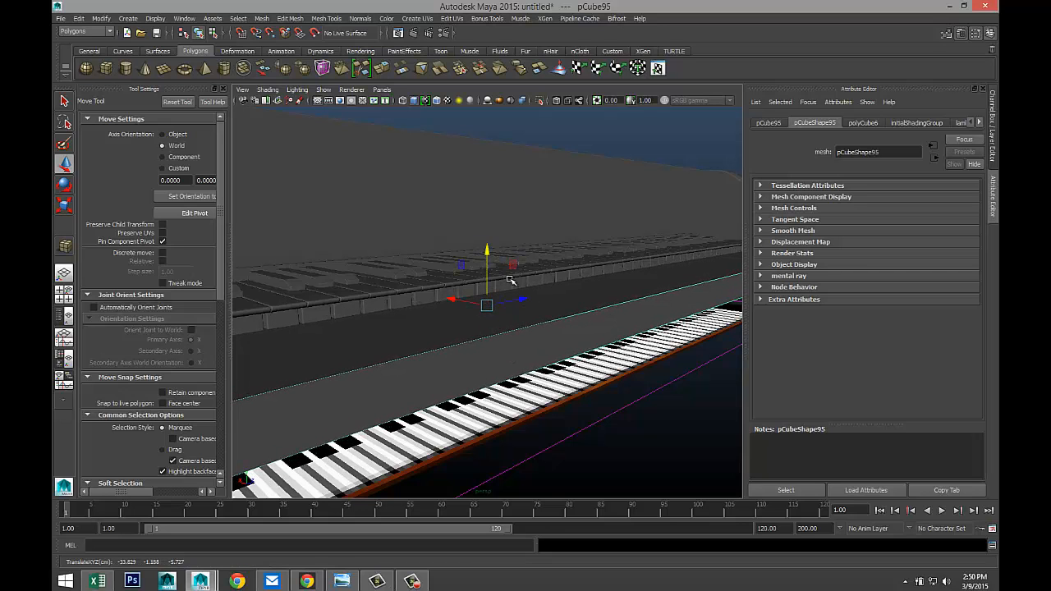
- Raise the slab's bottom front edge to thin its front side
scroll(534, 314, "down", 4)
middle_click_drag(537, 371, 589, 350, "alt")
left_click_drag(572, 363, 553, 360, "alt")
right_click(359, 305)
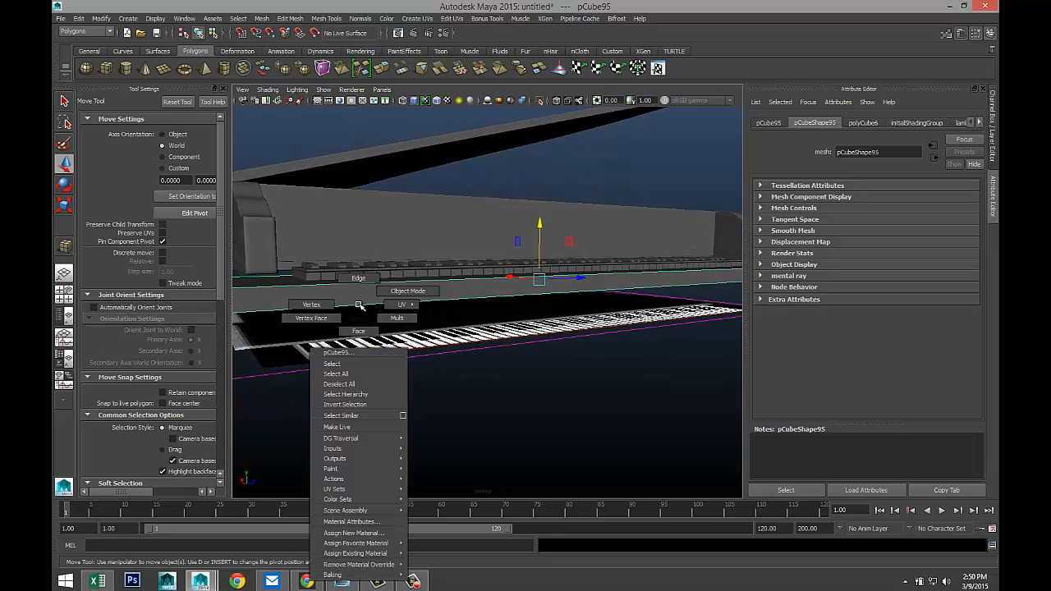
left_click(361, 280)
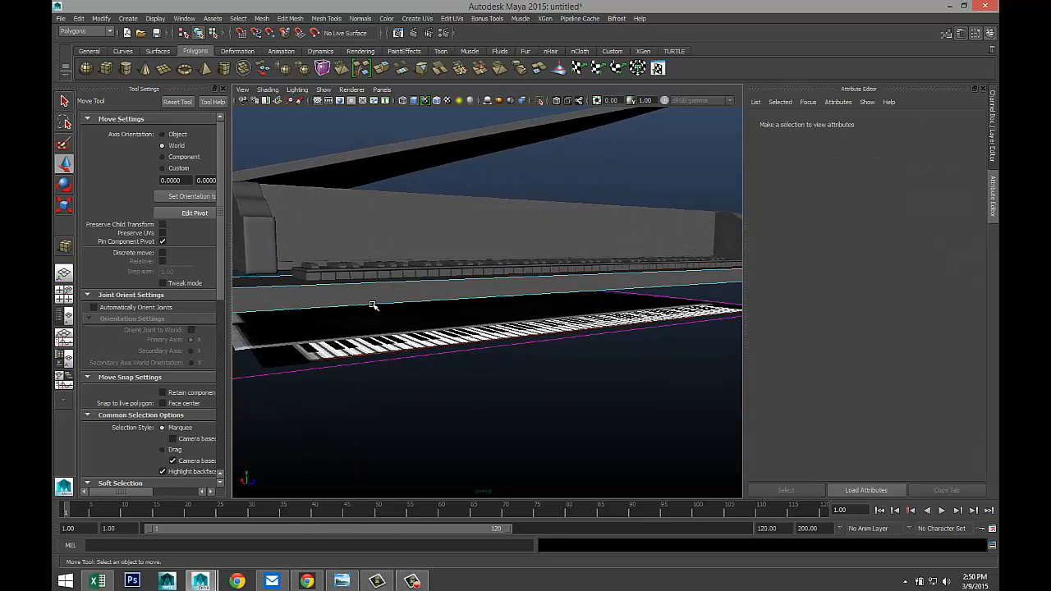
left_click(375, 306)
left_click_drag(583, 238, 588, 226)
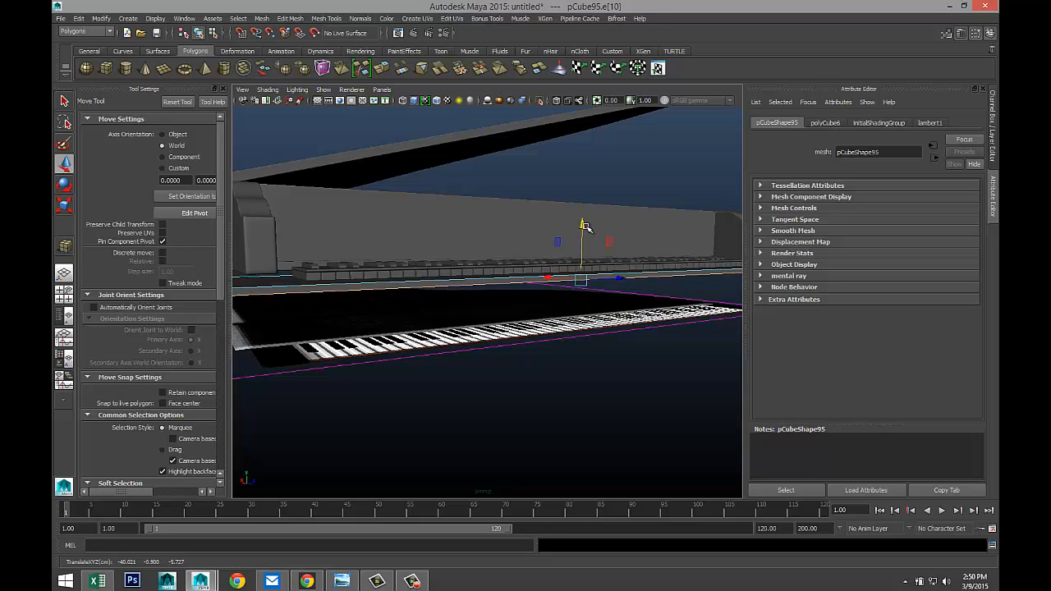
- Undo the edge move and raise the slab's bottom front and end edges together to thin it
left_click_drag(343, 328, 433, 319, "alt")
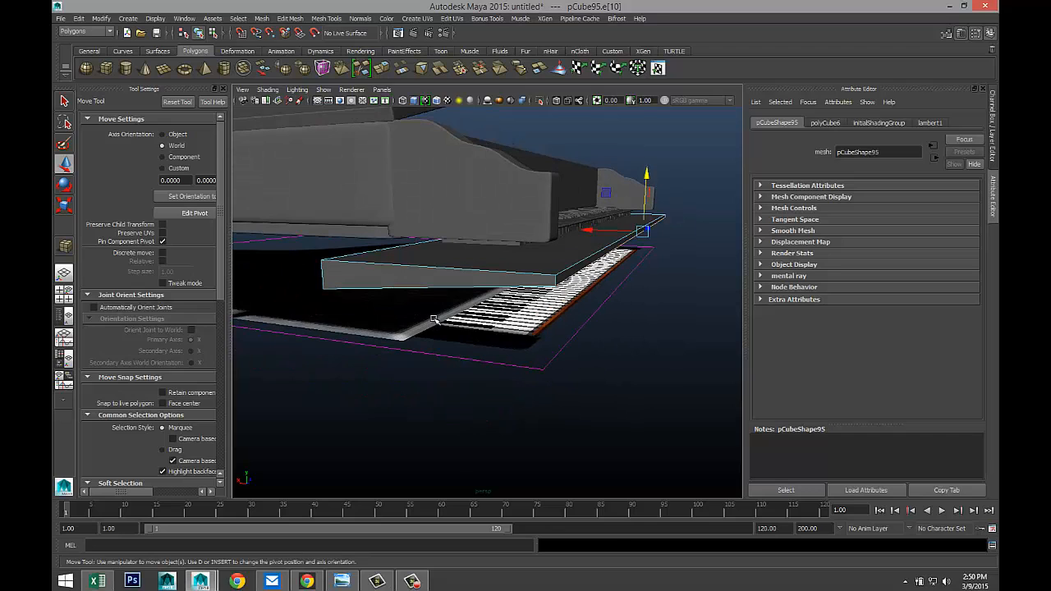
key("ctrl+z")
left_click(523, 307)
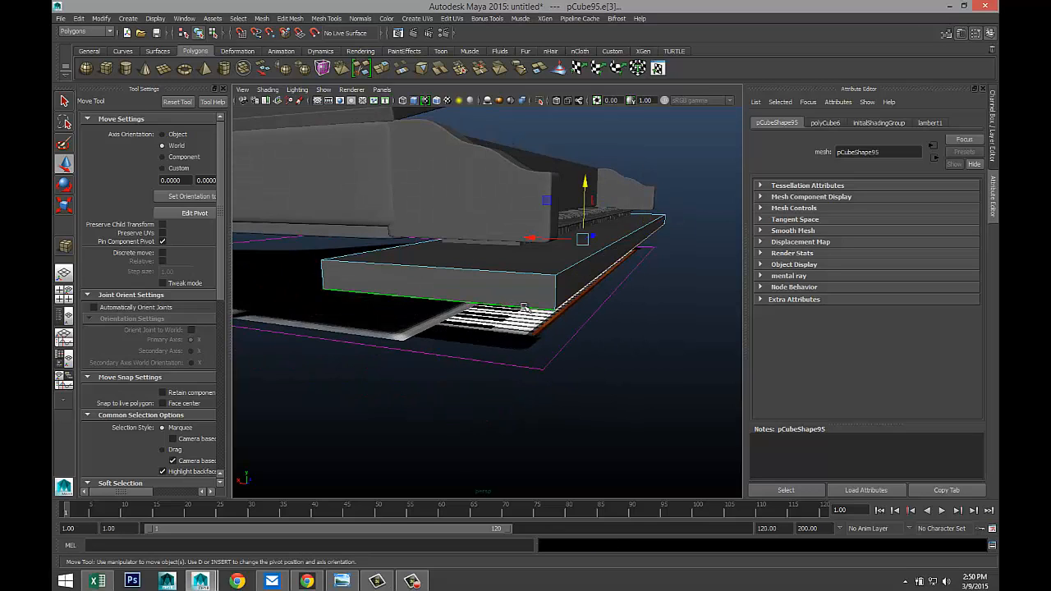
left_click_drag(586, 186, 586, 175)
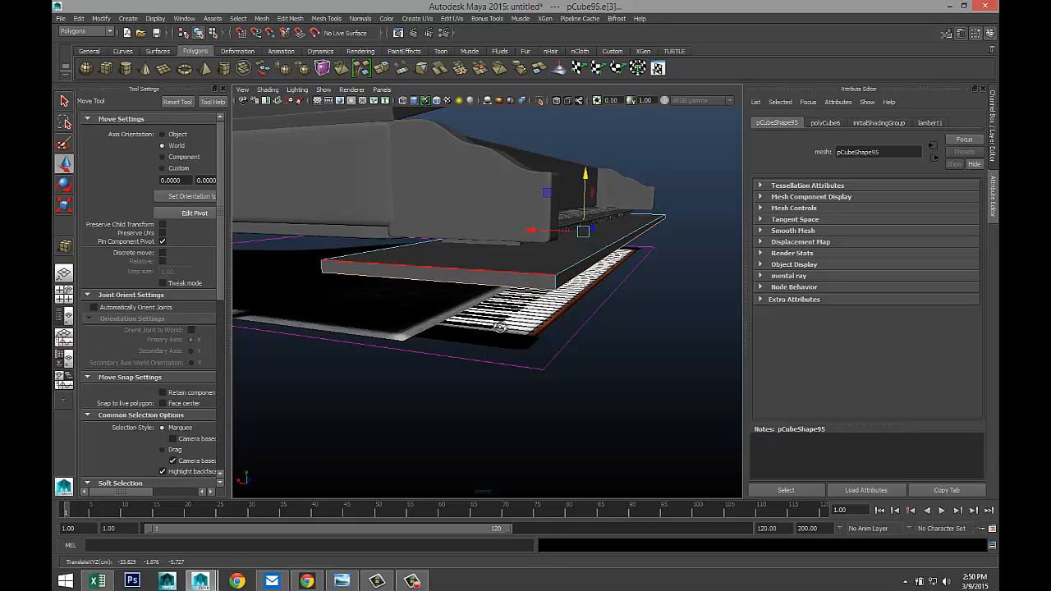
- Return to object selection and raise the keyboard keys together with the slab between the side blocks
left_click_drag(509, 324, 443, 347, "alt")
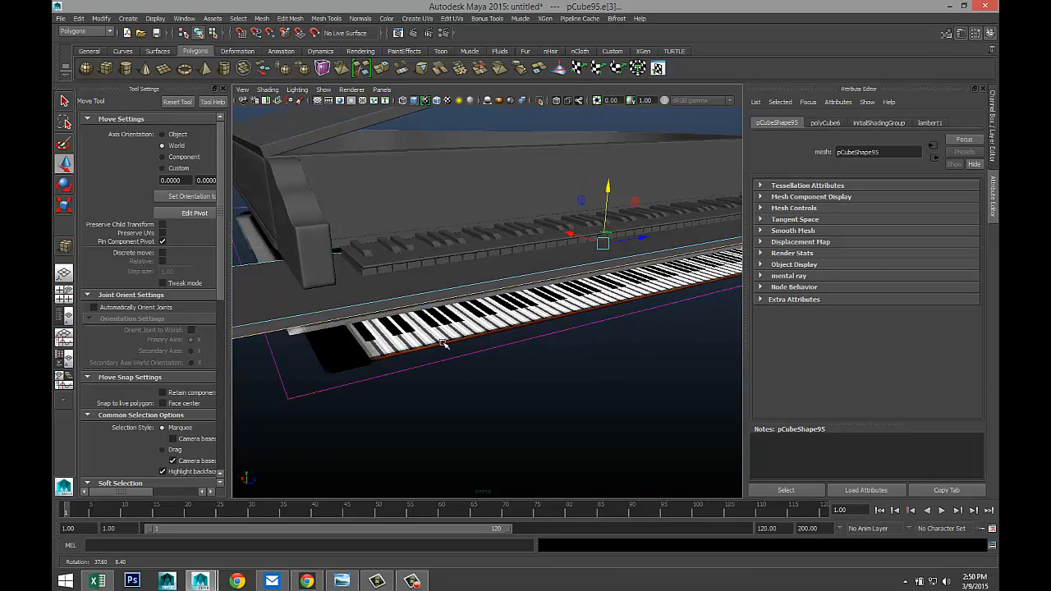
right_click_drag(389, 293, 428, 278)
left_click(399, 274)
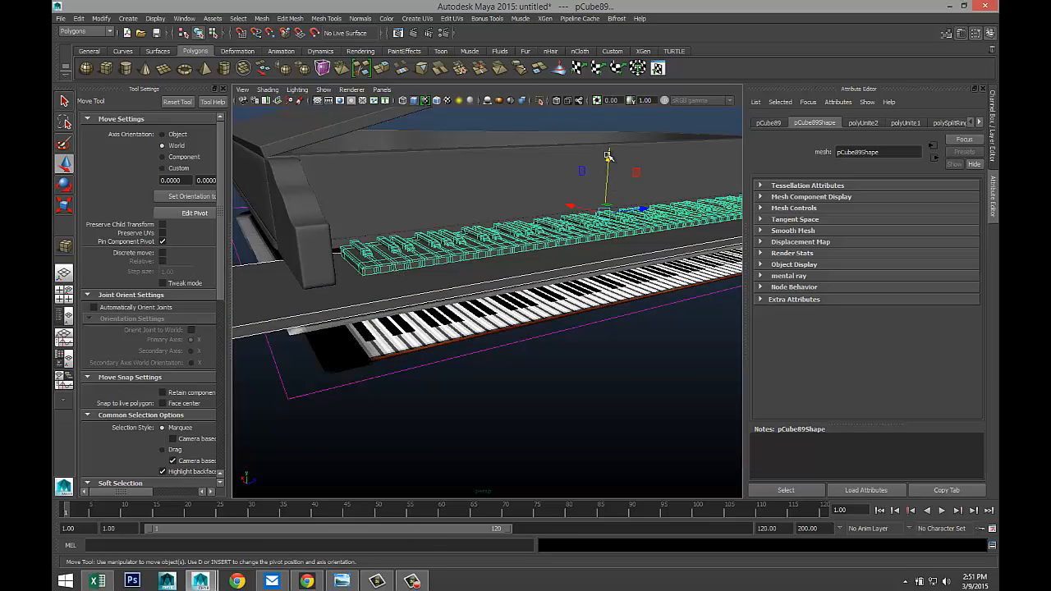
left_click_drag(608, 156, 611, 145)
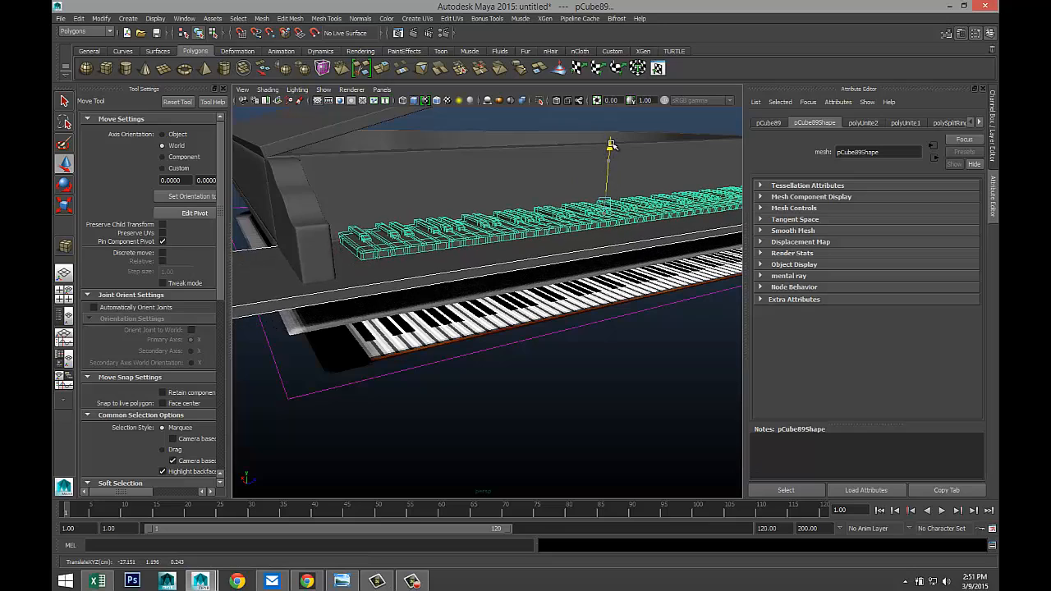
- In the shaded side profile, undo the raising of the keys and slab and the slab's edge edits, and return to object selection
left_click_drag(541, 261, 624, 304, "alt")
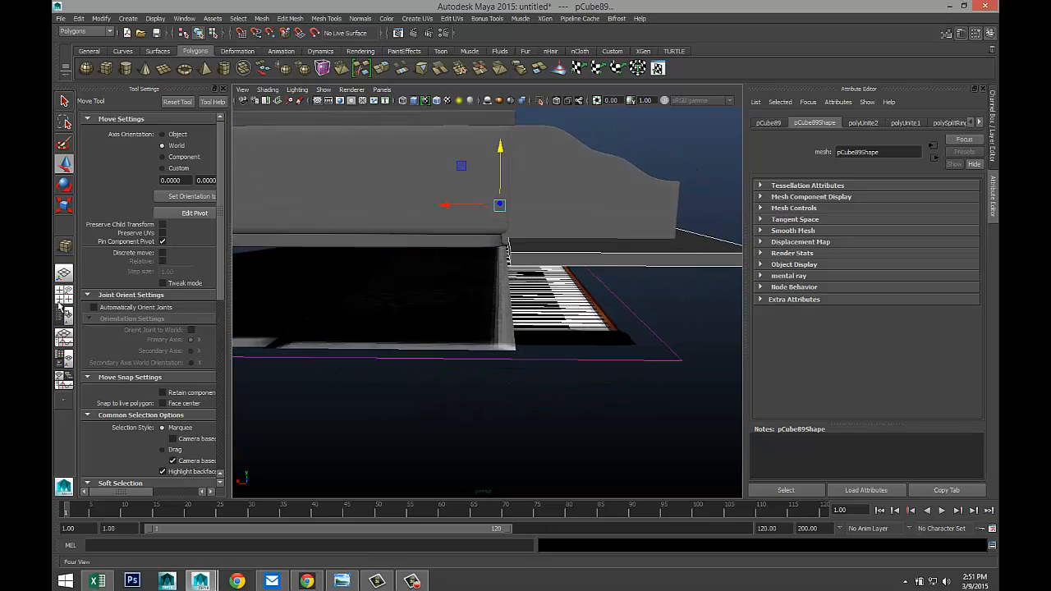
left_click(63, 291)
key("space")
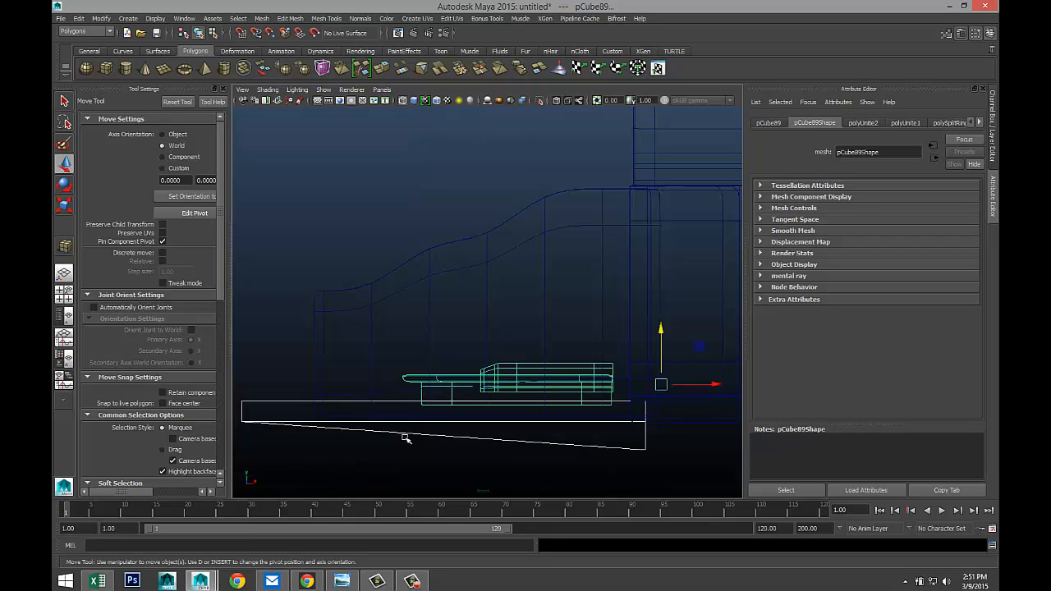
key("5")
scroll(508, 377, "down", 3)
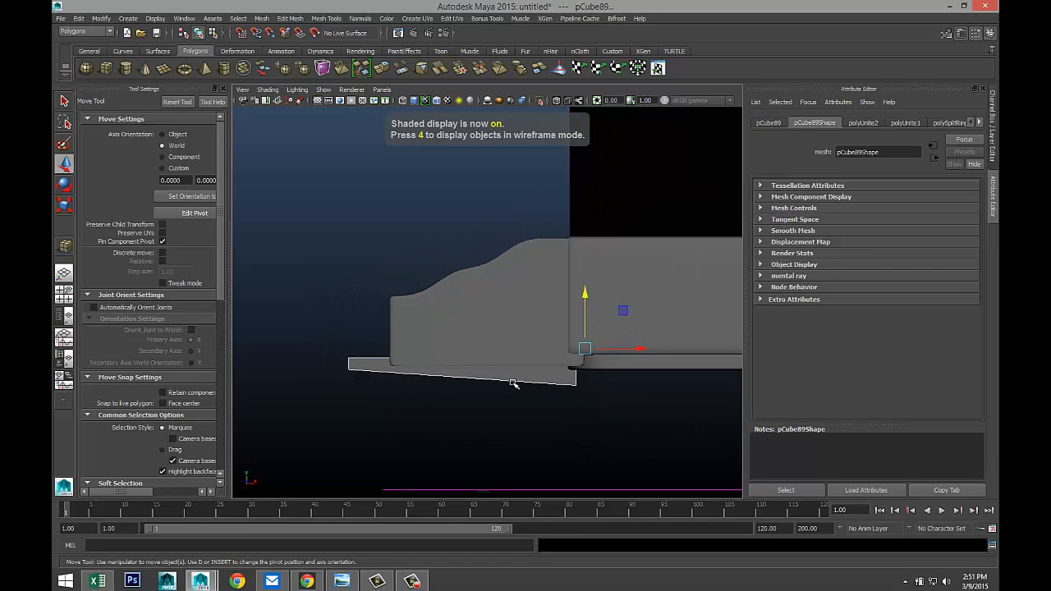
key("ctrl+z")
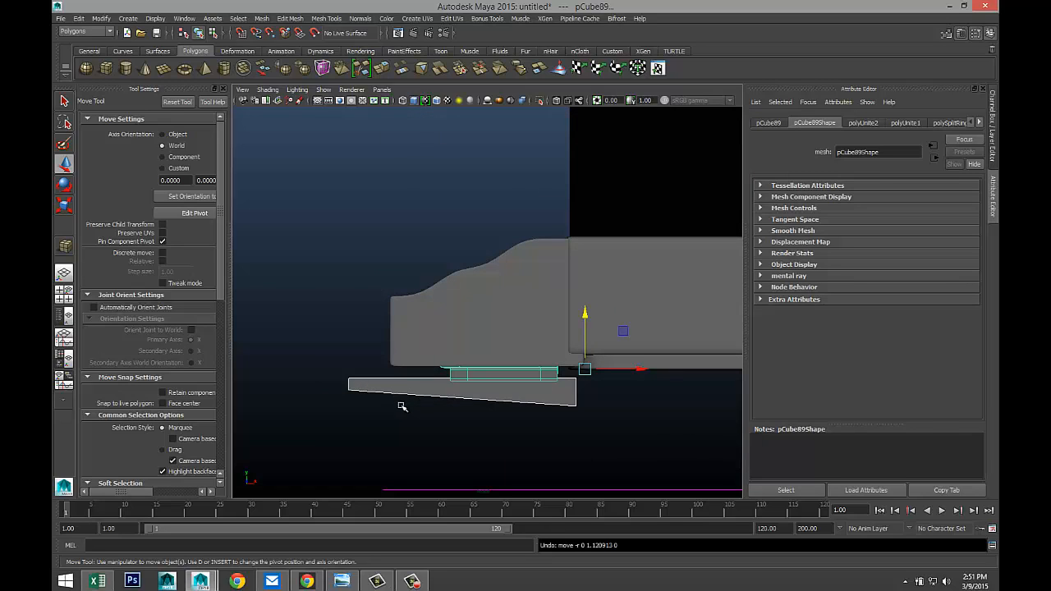
key("ctrl+z")
key("ctrl+z")
key("ctrl+z")
key("ctrl+z")
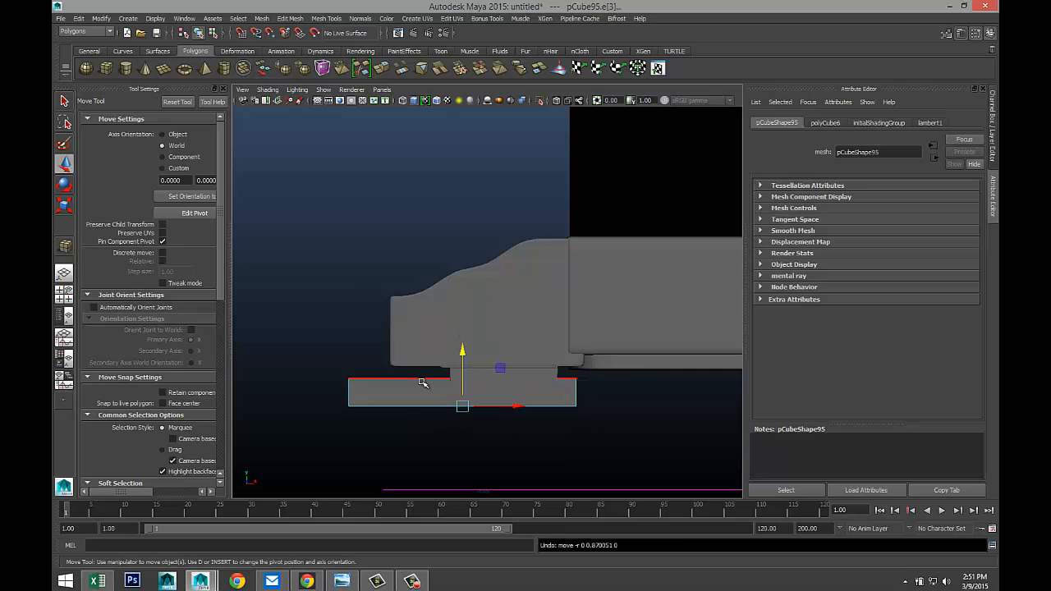
right_click_drag(420, 381, 458, 297)
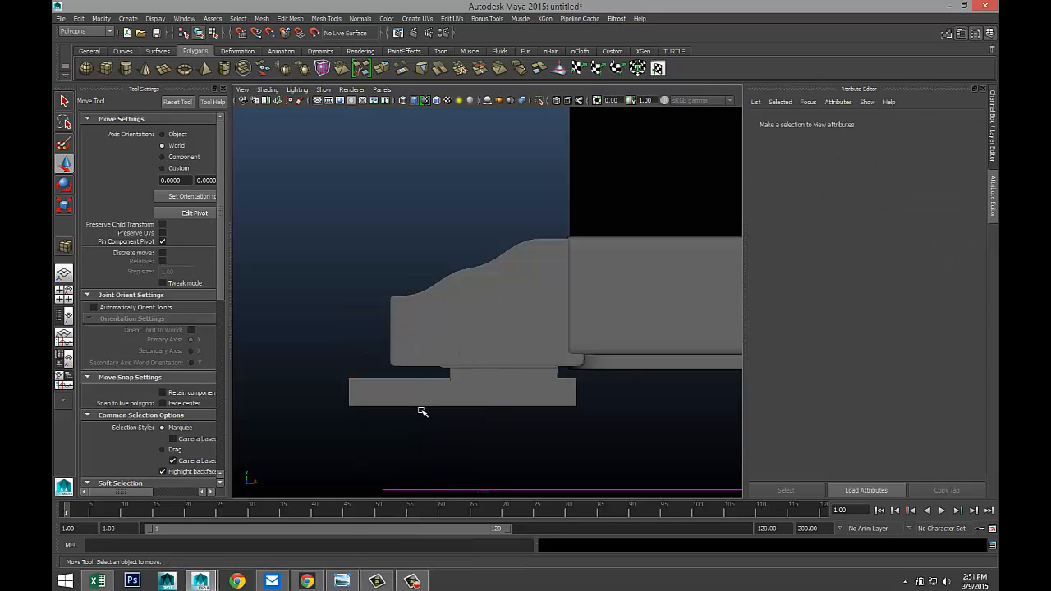
- Raise the keyboard keys and the slab together until the slab's underside is level with the side blocks' underside
left_click(457, 376)
left_click(400, 389, "shift")
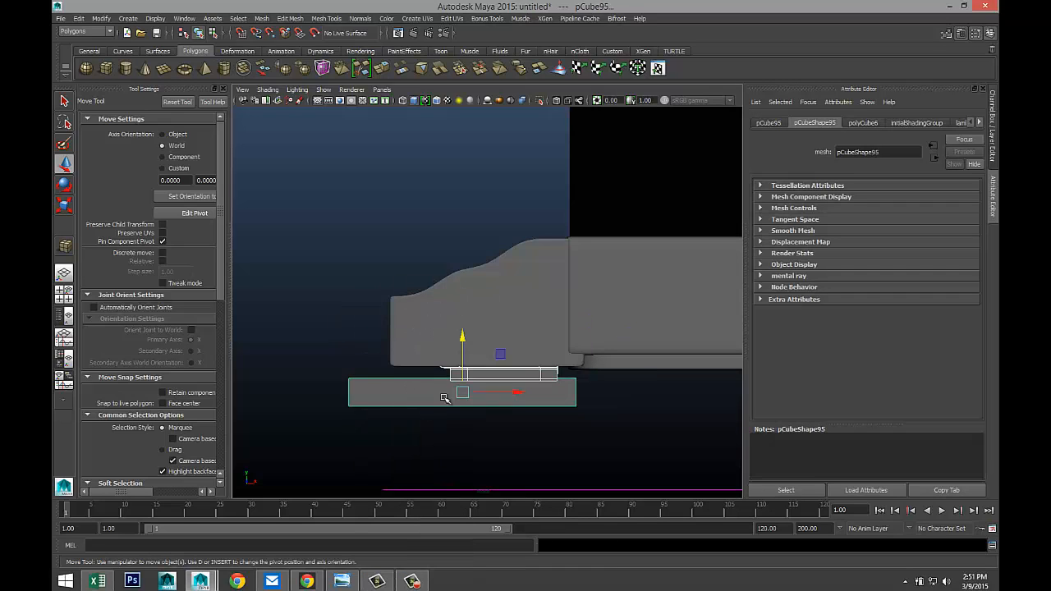
left_click_drag(457, 342, 461, 297)
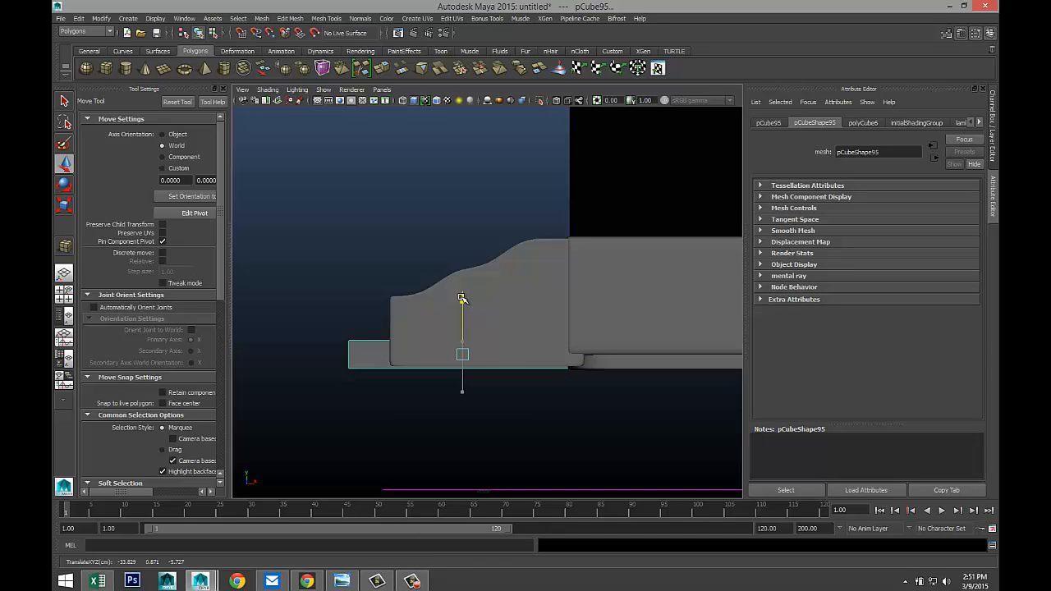
- In the perspective view, slide the slab alone lengthwise along the keyboard so it spans both side blocks
left_click(63, 294)
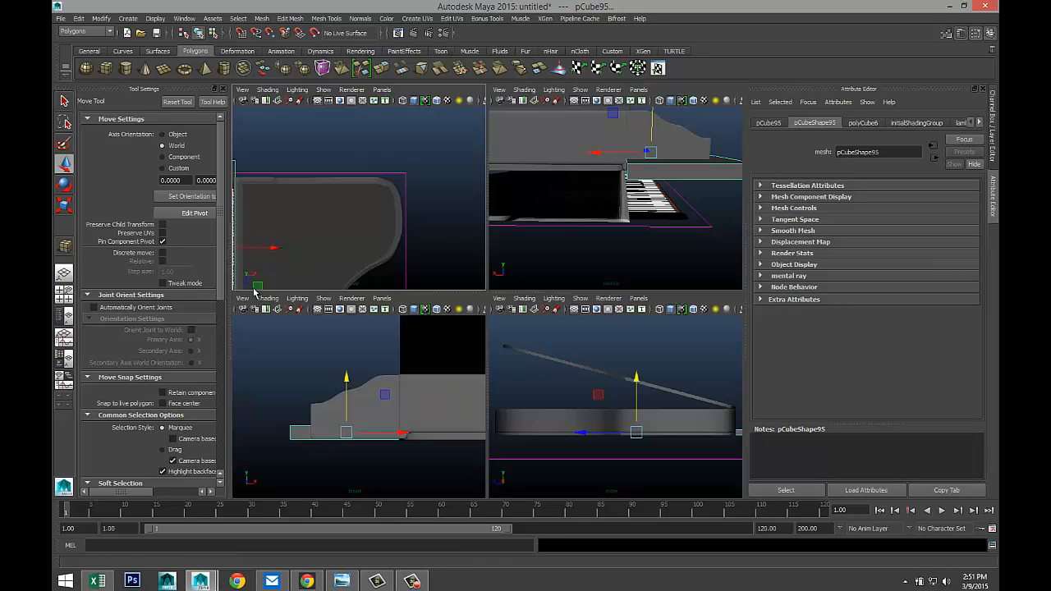
key("space")
left_click_drag(565, 223, 466, 335, "alt")
right_click_drag(466, 335, 428, 395, "alt")
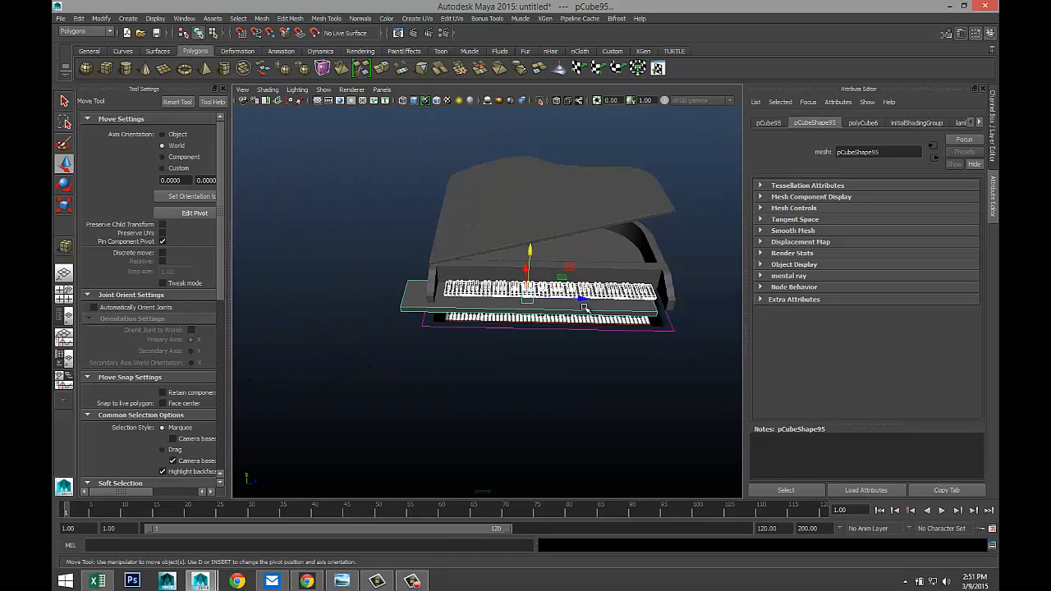
left_click(379, 261)
left_click(593, 320)
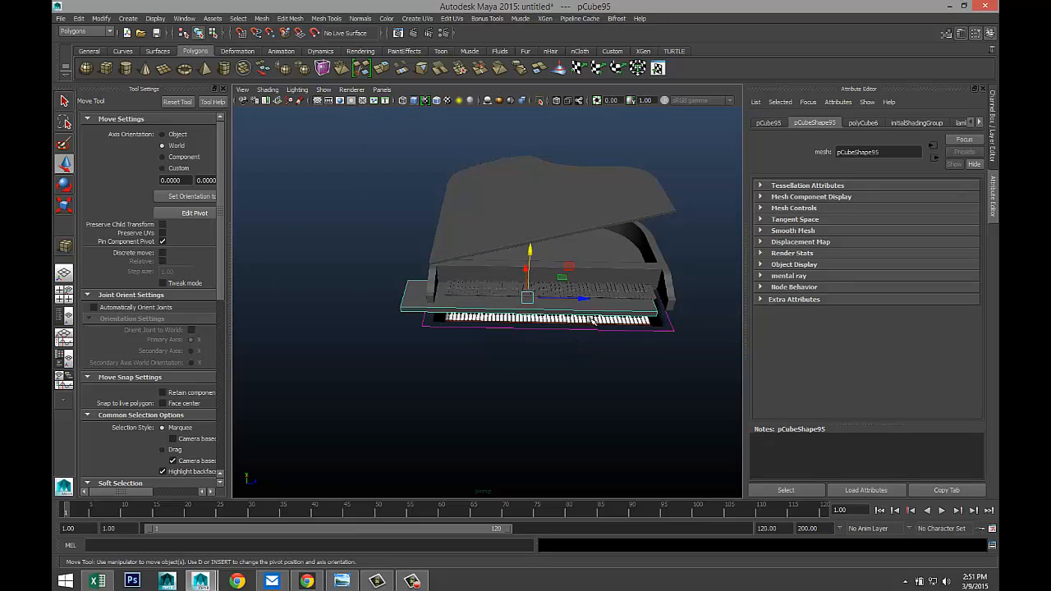
left_click_drag(583, 299, 606, 299)
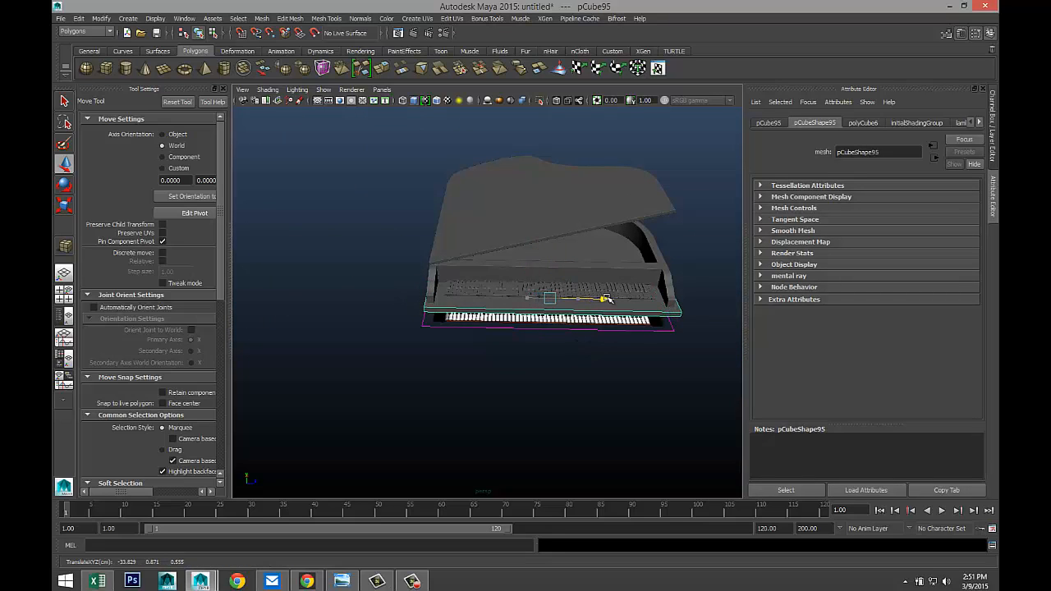
- Examine the slab's fit around the keys and piano body in the top view, in both wireframe and shaded display
left_click(64, 292)
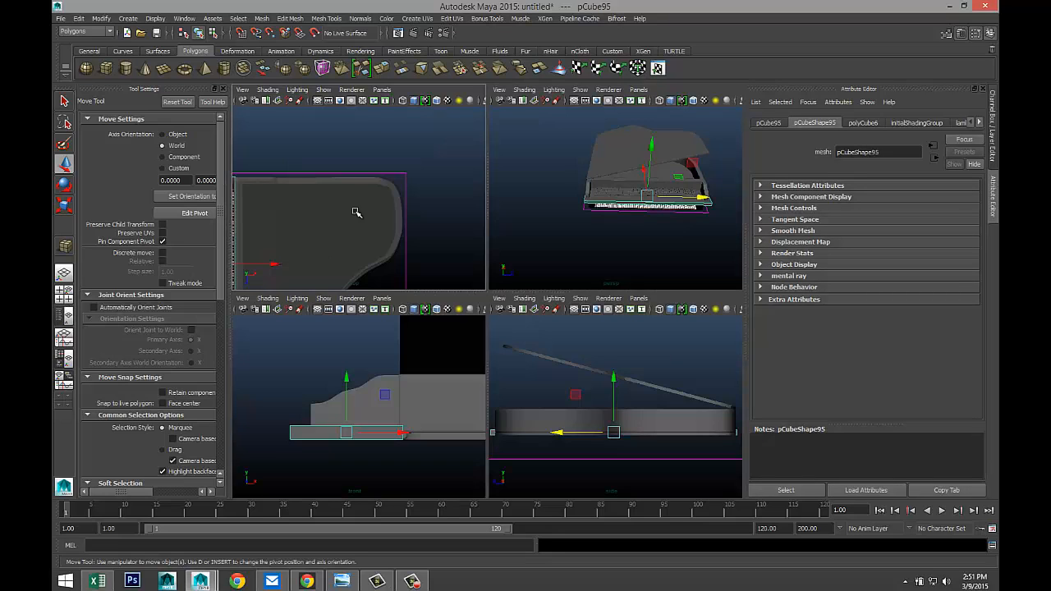
key("space")
key("f")
scroll(394, 275, "down", 2)
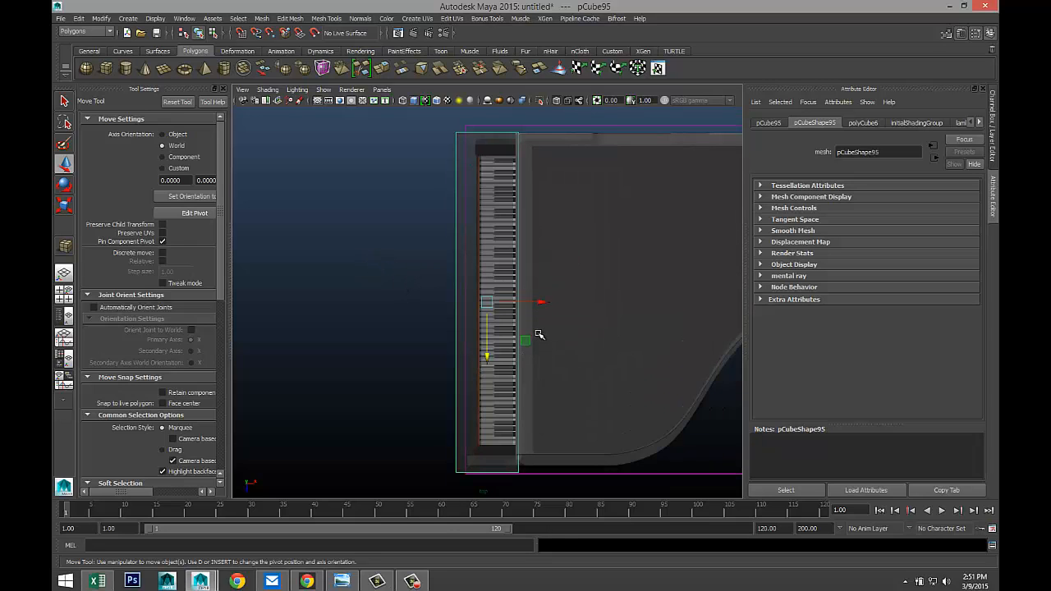
key("5")
left_click(402, 101)
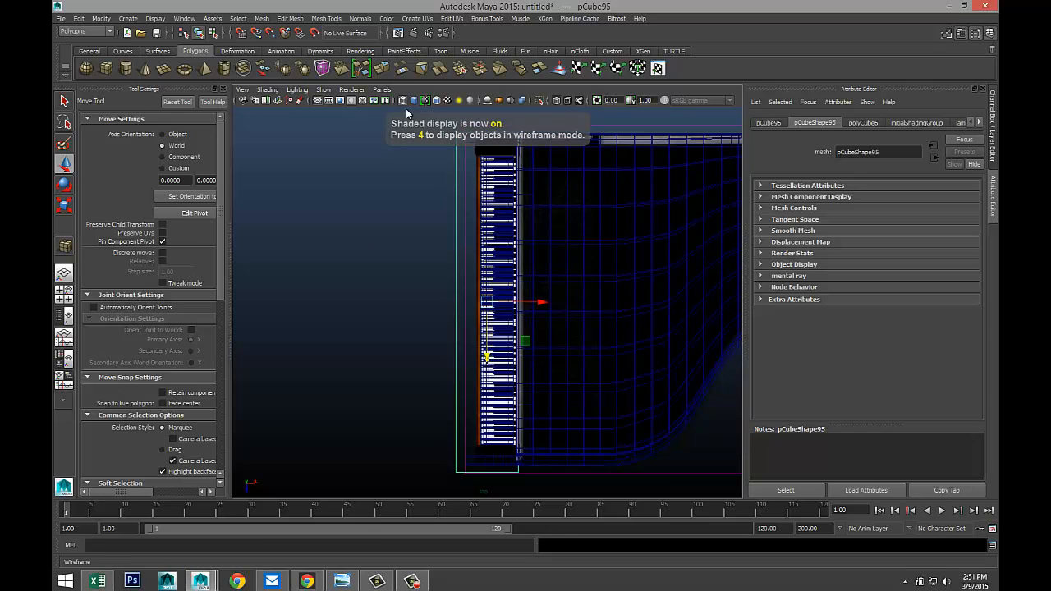
left_click(402, 101)
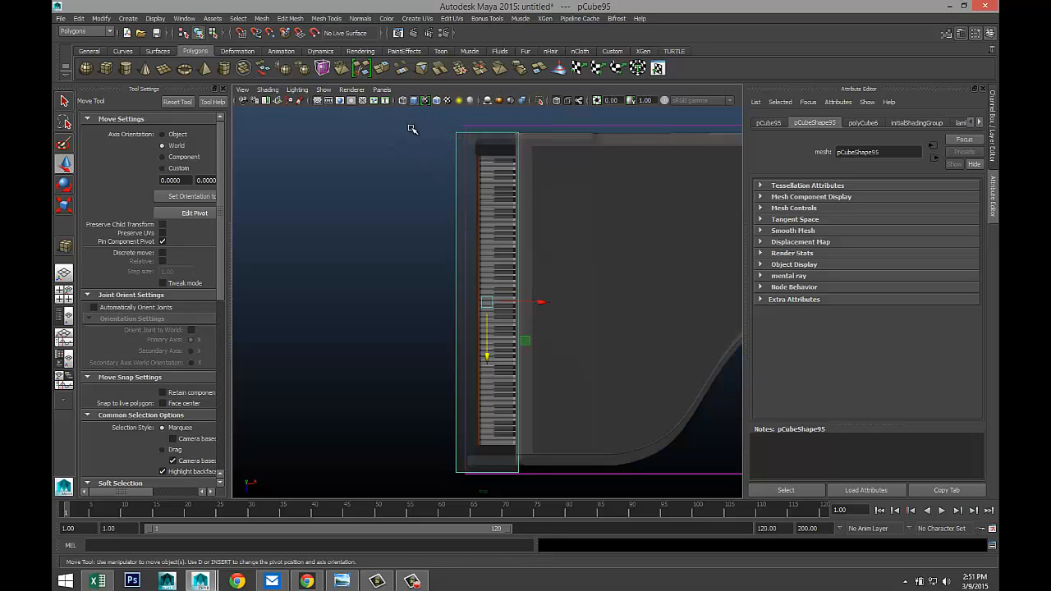
key("5")
left_click(578, 267)
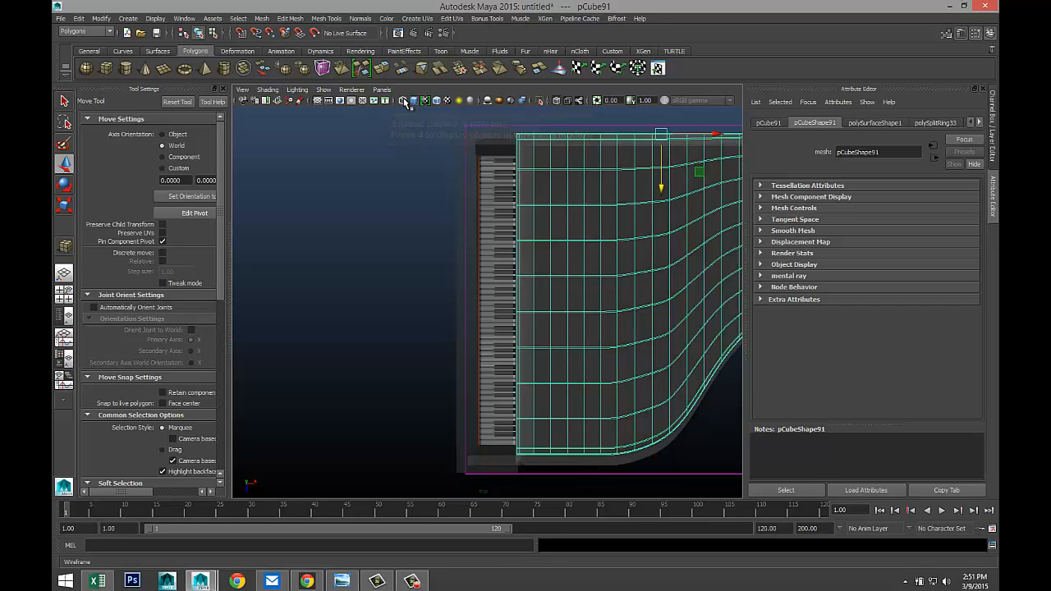
left_click(404, 101)
left_click(404, 101)
left_click(474, 139)
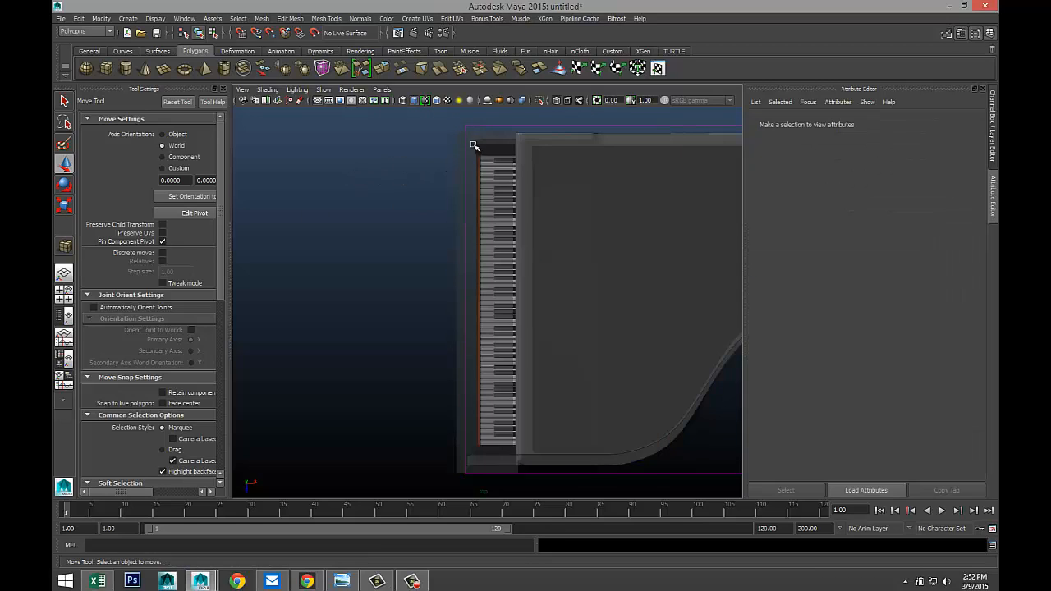
- Nudge the slab level with one side of the body, and pull its opposite end vertices in to the body's other side
left_click(477, 182)
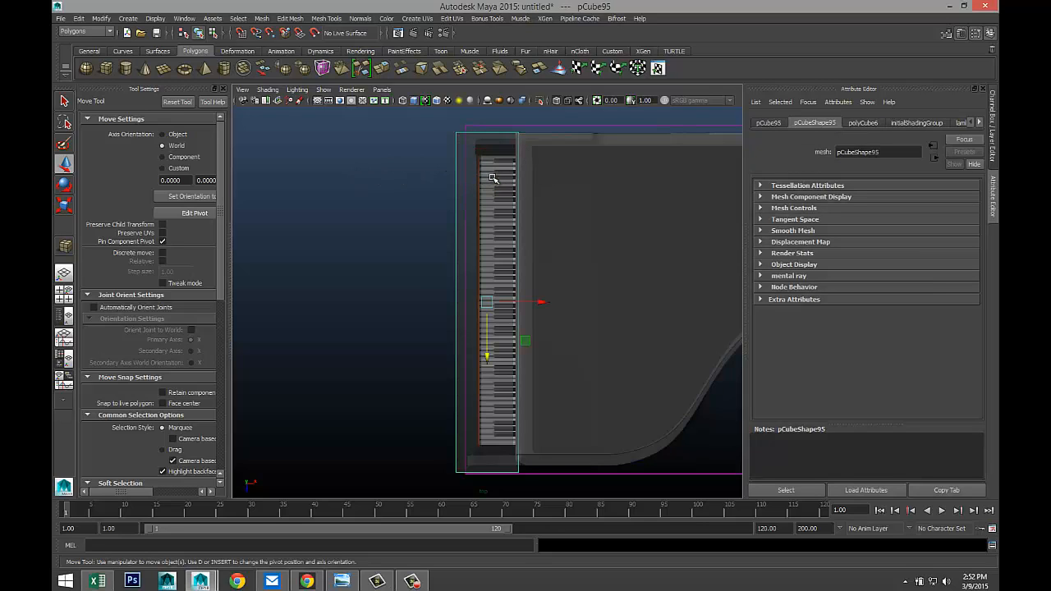
left_click_drag(491, 355, 487, 359)
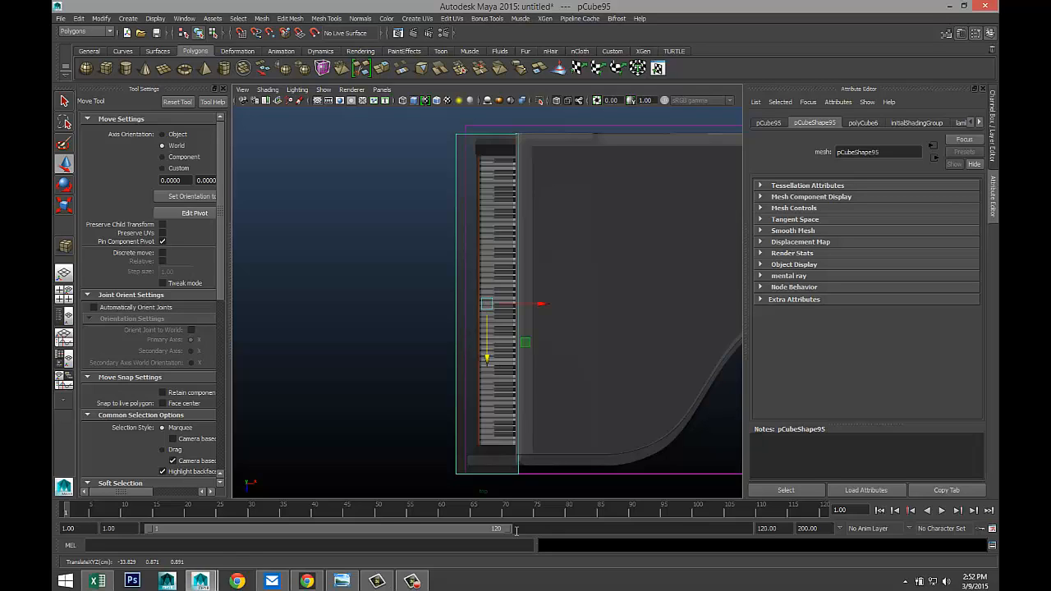
right_click_drag(472, 476, 407, 309)
left_click_drag(440, 468, 487, 487)
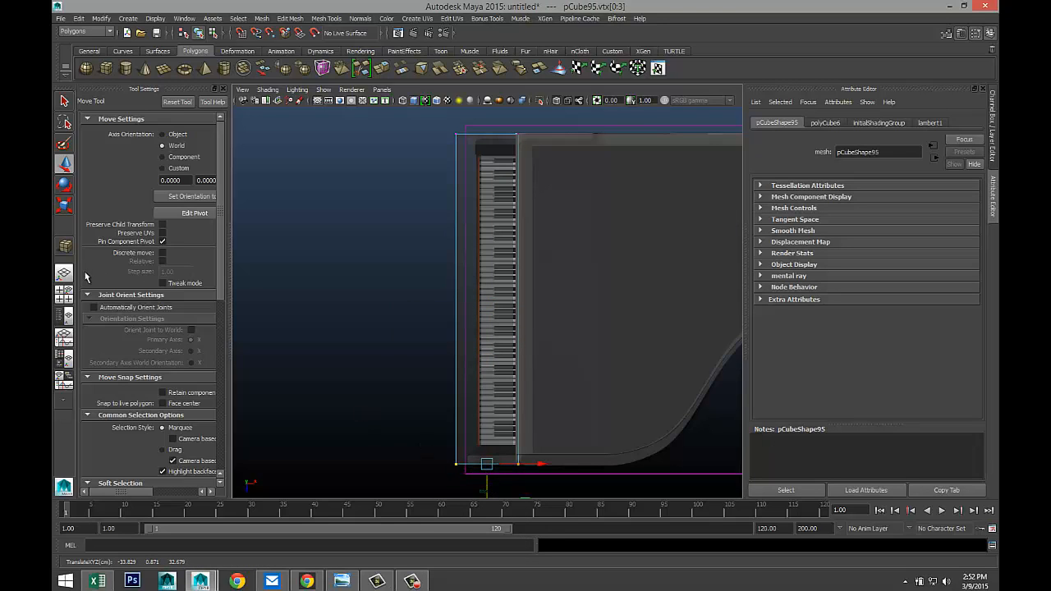
- In the perspective view, push the slab's upper and lower front edges back until its front sits behind the side blocks' fronts
left_click(64, 293)
key("space")
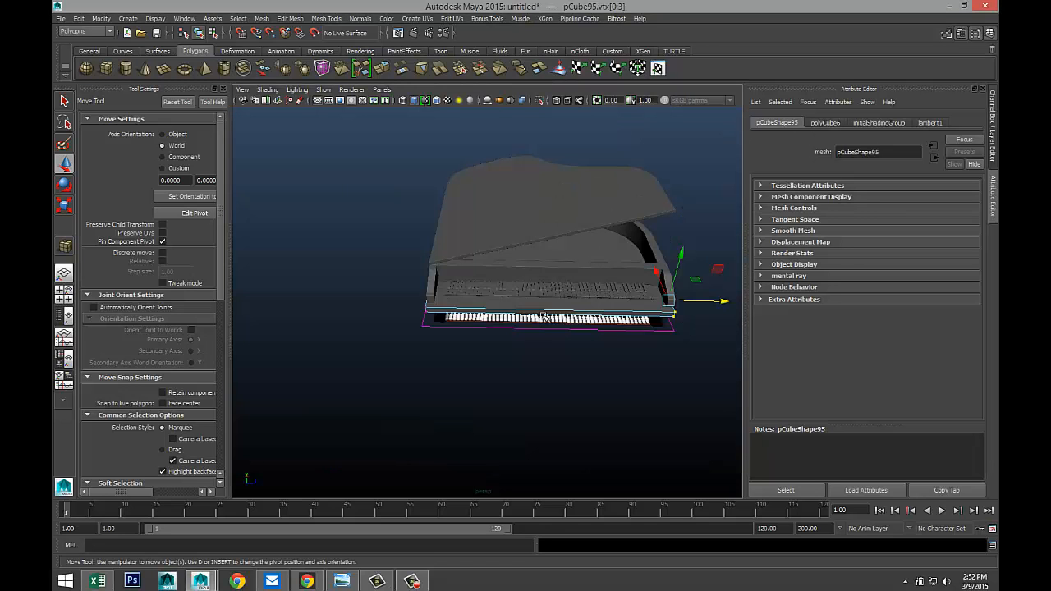
scroll(540, 356, "up", 5)
left_click_drag(428, 380, 262, 344, "alt")
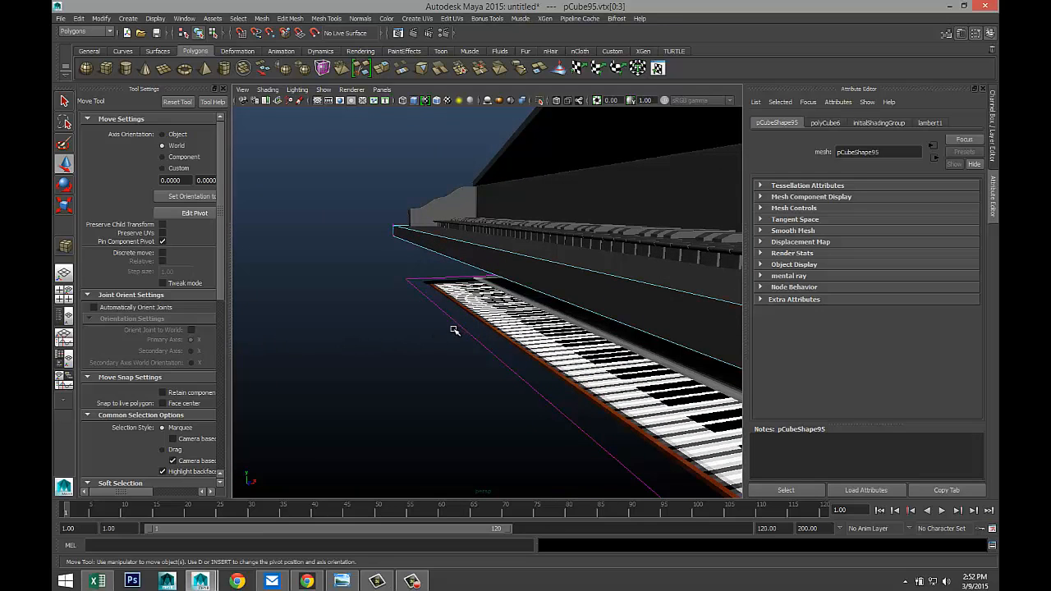
scroll(460, 325, "up", 1)
scroll(462, 308, "down", 5)
left_click_drag(335, 310, 522, 369, "alt")
scroll(519, 357, "up", 3)
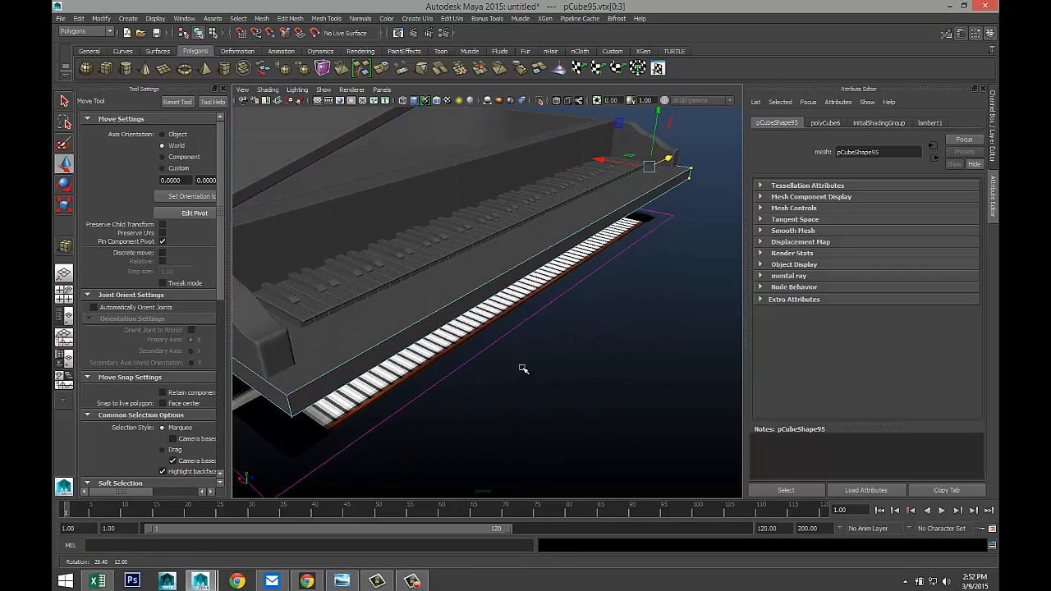
right_click_drag(426, 317, 425, 286)
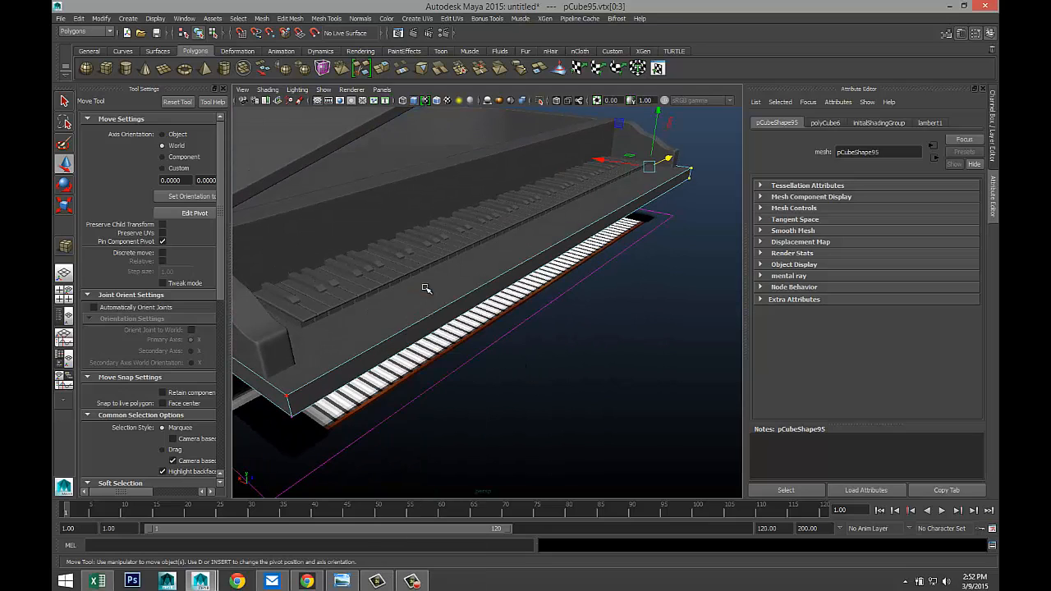
left_click(426, 319)
left_click(428, 335)
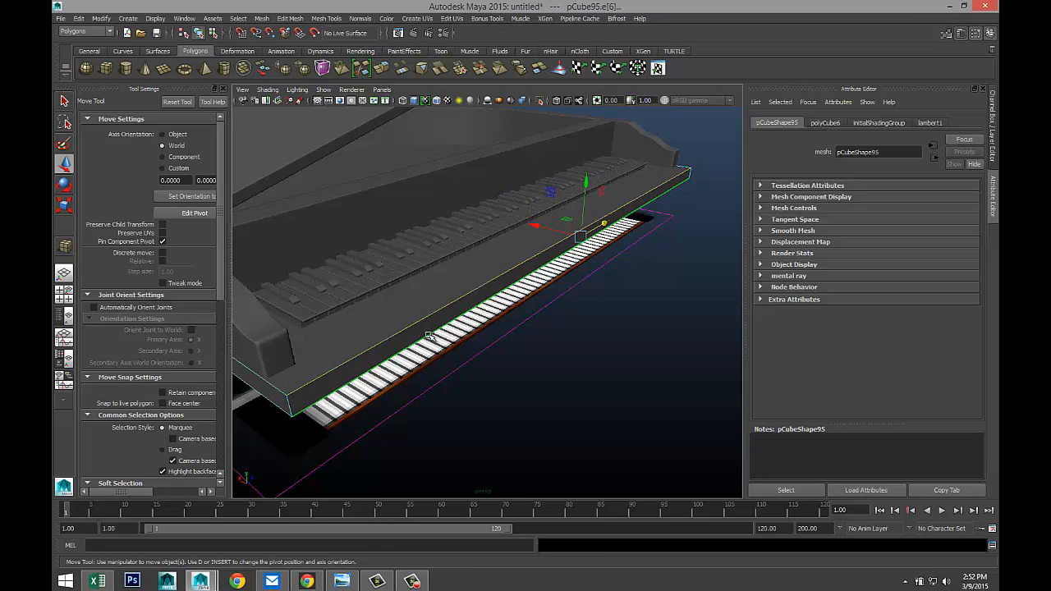
left_click_drag(535, 227, 512, 224)
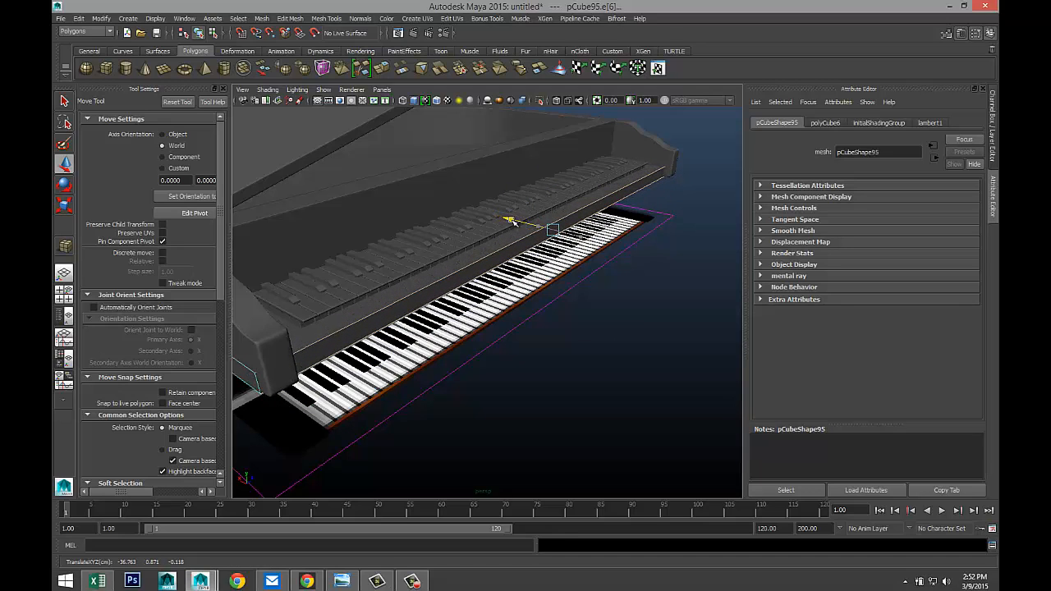
- Move the slab's end face inward so it sits inside the side block
left_click_drag(509, 297, 355, 471, "alt")
right_click_drag(337, 445, 336, 330)
left_click(297, 431)
left_click_drag(308, 376, 327, 388)
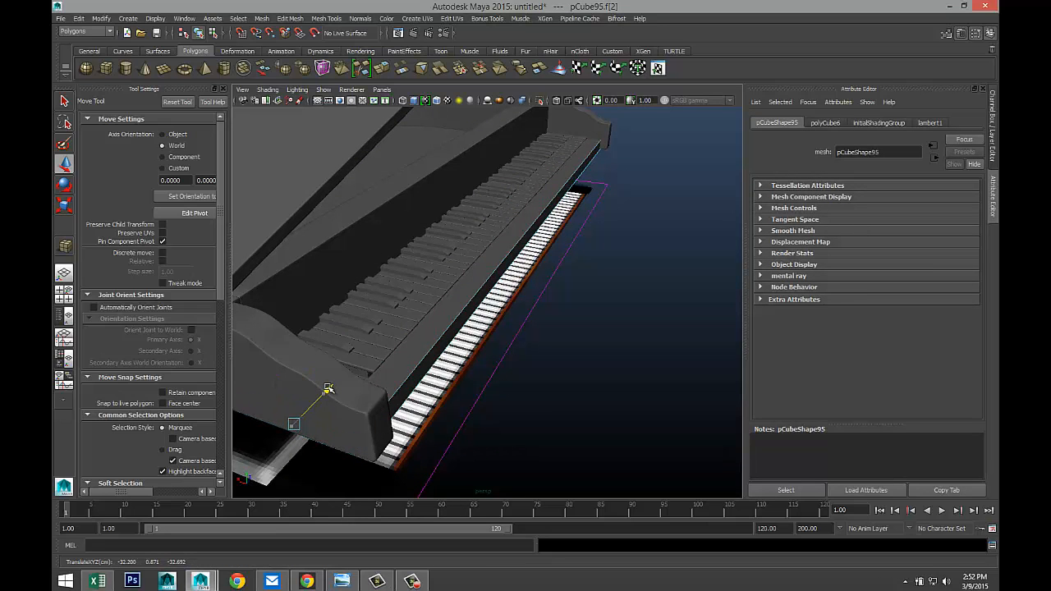
- Raise the slab's bottom front and bottom end edges together to thin it, and clear the selection
left_click_drag(493, 369, 431, 291, "alt")
left_click_drag(438, 346, 398, 355, "alt")
middle_click_drag(398, 355, 402, 372, "alt")
left_click_drag(402, 372, 406, 394, "alt")
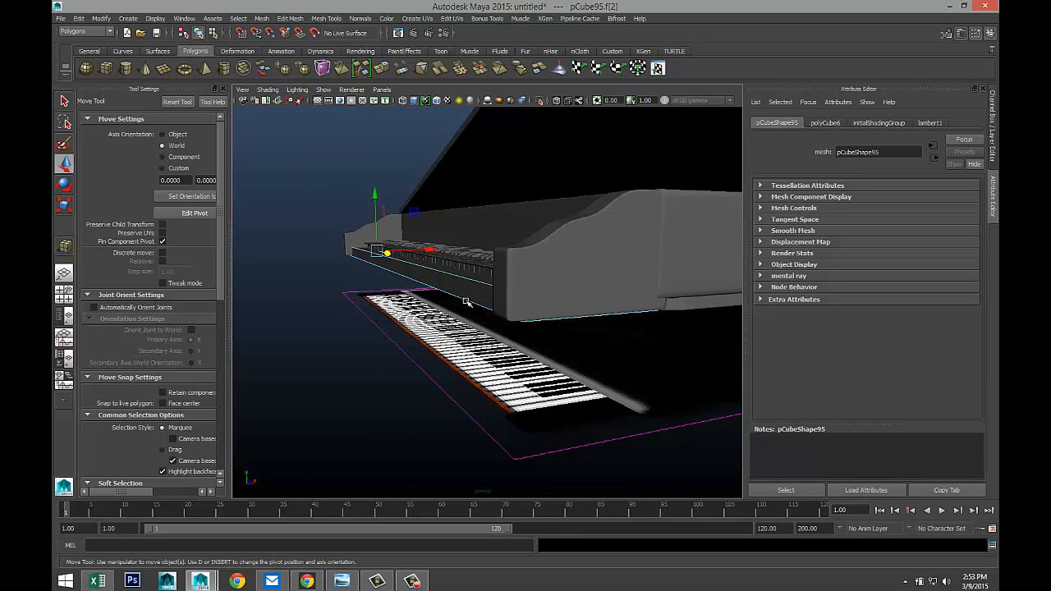
right_click_drag(466, 302, 466, 283)
left_click(465, 303)
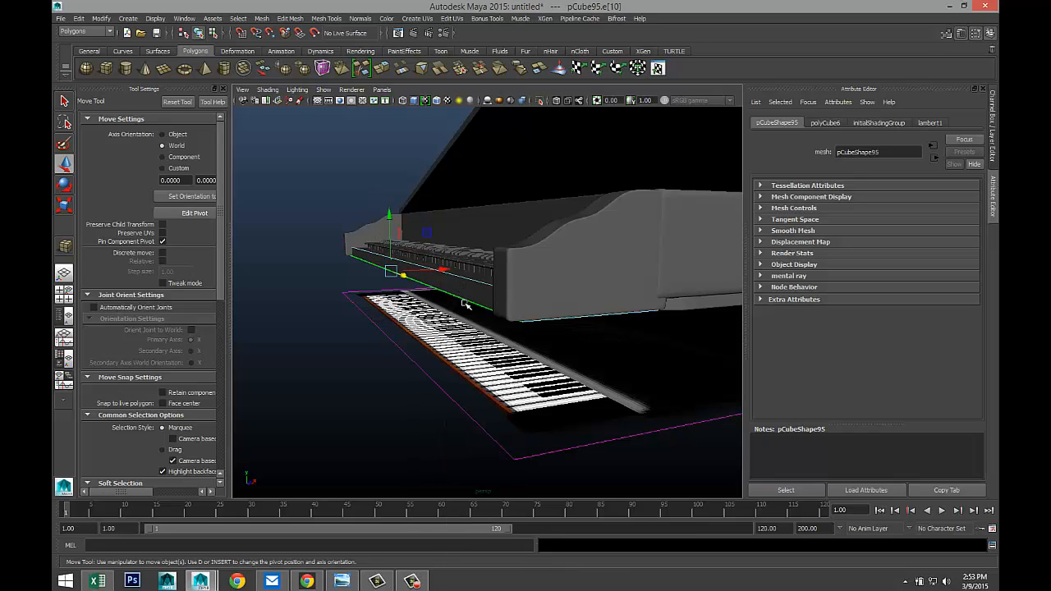
left_click(549, 321, "shift")
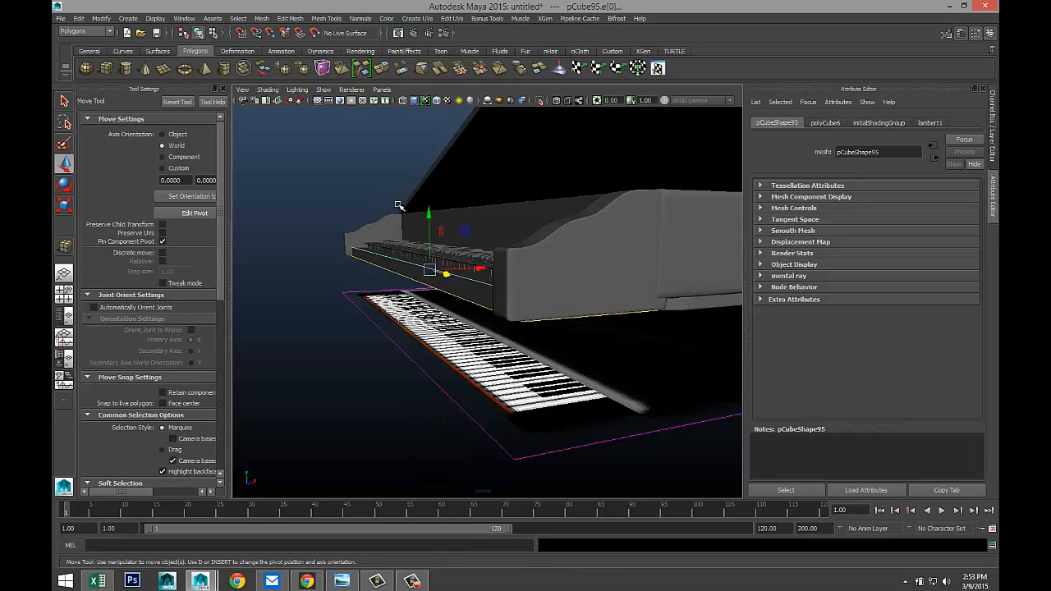
left_click_drag(431, 215, 429, 213)
scroll(415, 238, "down", 5)
left_click_drag(331, 299, 431, 345, "alt")
scroll(433, 345, "up", 3)
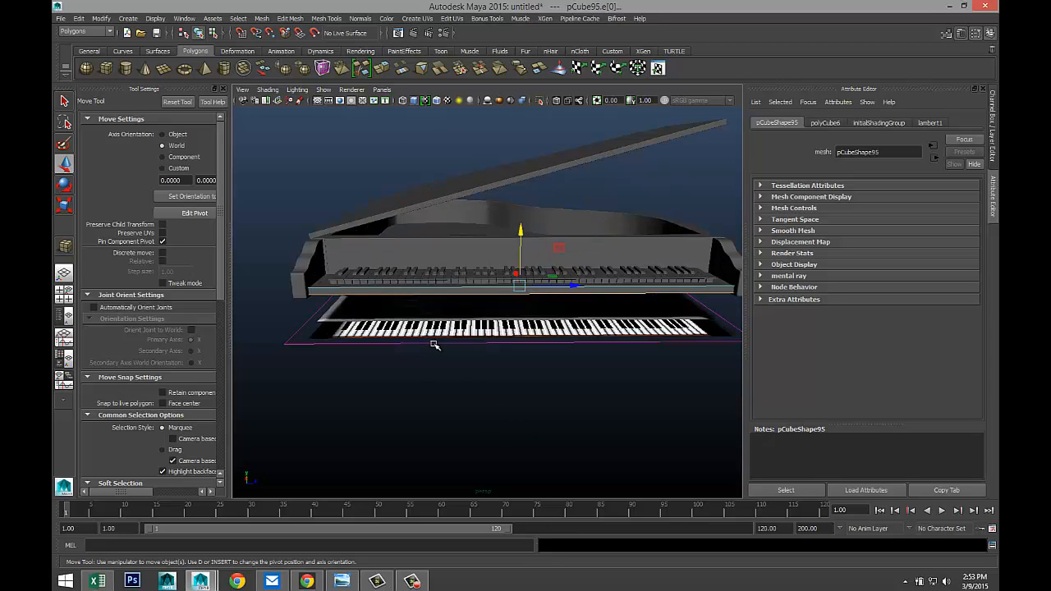
left_click_drag(513, 358, 482, 348, "alt")
left_click(458, 339)
scroll(288, 171, "down", 3)
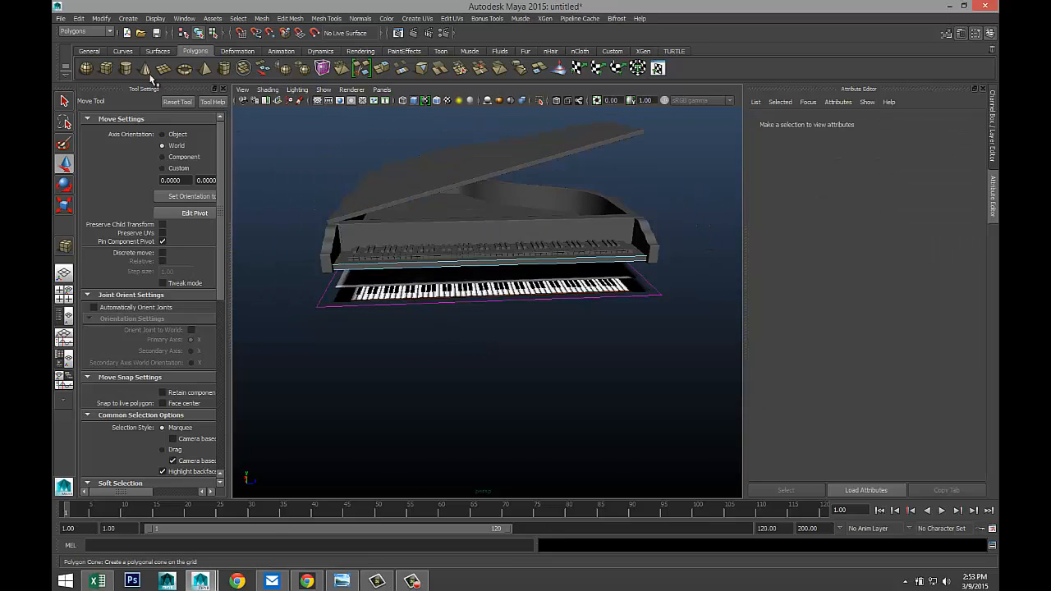
- Create a long, thin polygon cube as a bar running parallel to the keyboard in front of the piano
left_click(106, 68)
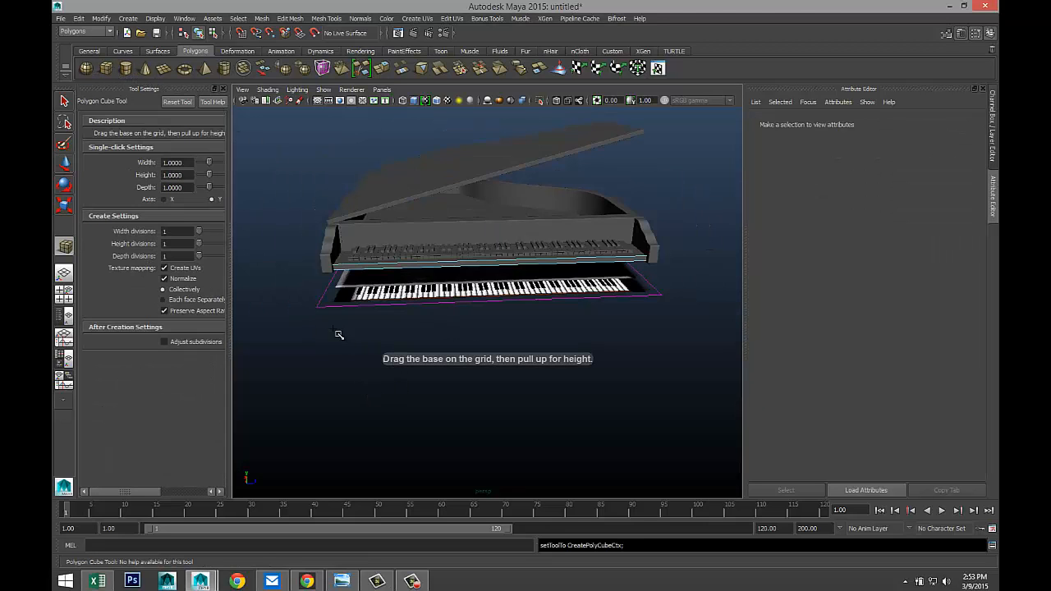
left_click_drag(333, 330, 649, 340)
key("w")
- Move the new bar in to the piano and place it beneath the keyboard slab
left_click_drag(496, 265, 487, 230)
left_click_drag(310, 396, 363, 399, "alt")
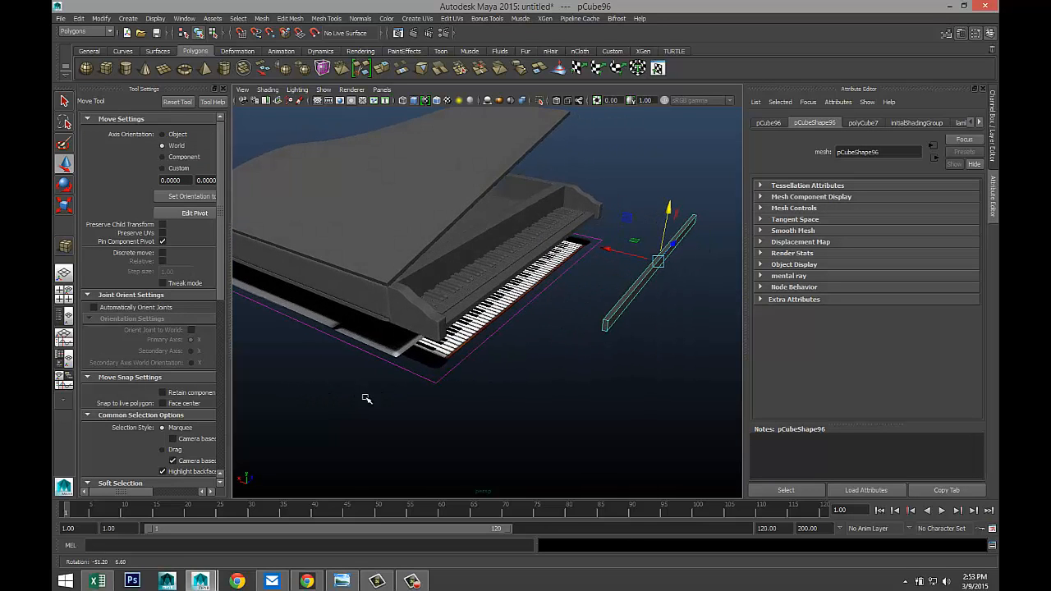
left_click_drag(669, 211, 651, 308)
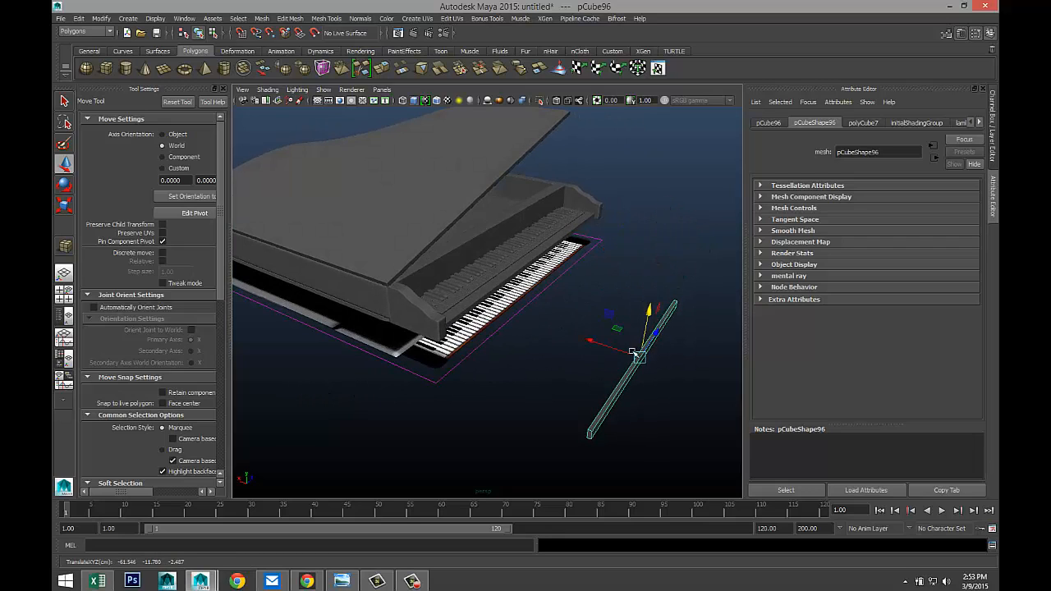
left_click_drag(606, 344, 487, 304)
left_click_drag(504, 265, 507, 227)
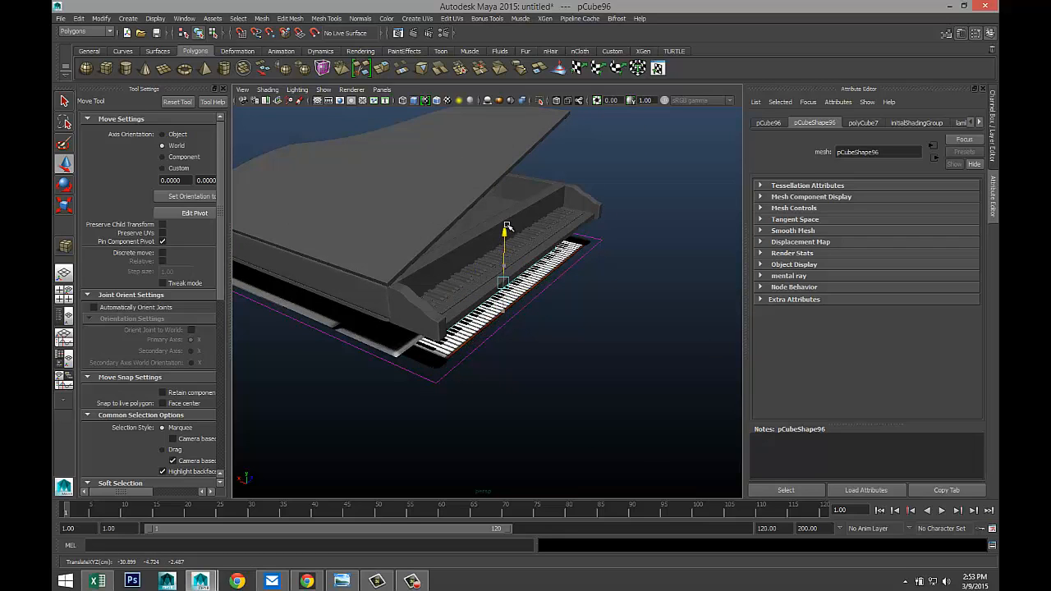
- Delete the keyboard reference image beneath the piano
left_click(446, 387)
key("Delete")
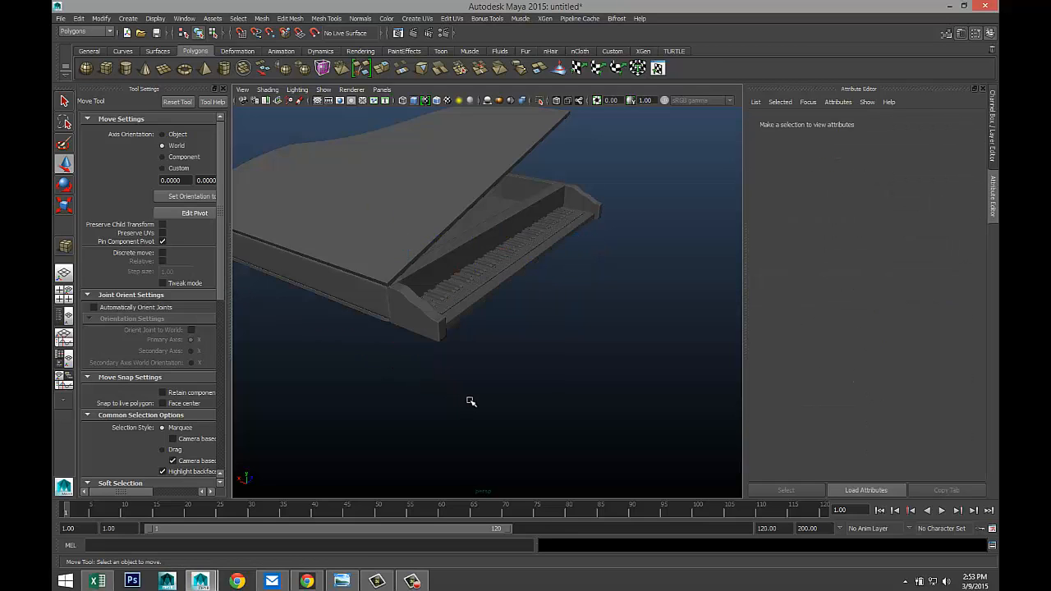
- Pull the bar forward from under the keyboard and raise it toward the slab's underside
left_click_drag(475, 400, 504, 338, "alt")
left_click(432, 261)
middle_click_drag(464, 263, 479, 274)
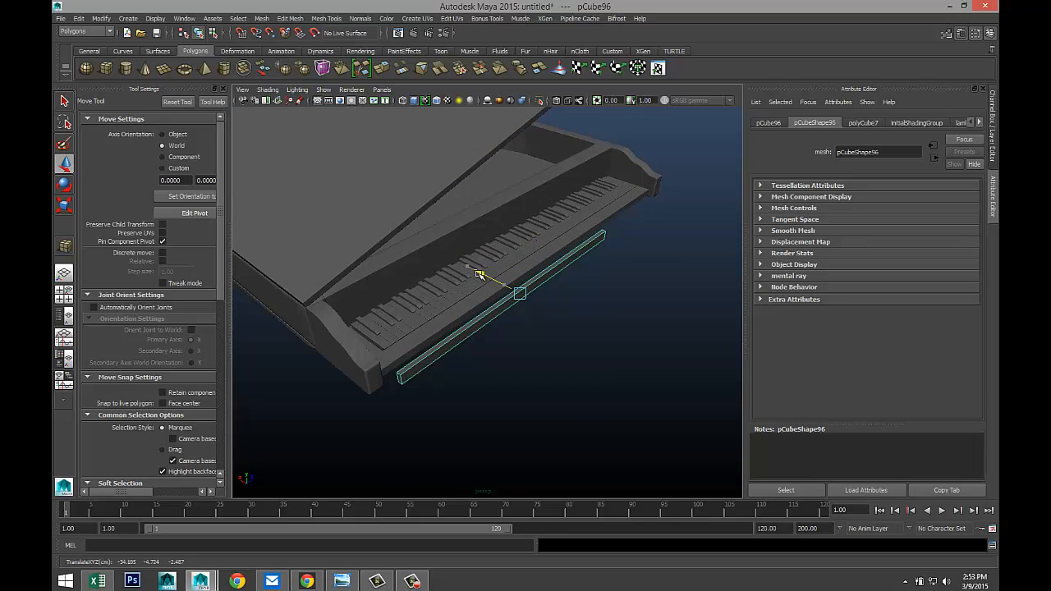
left_click_drag(522, 245, 531, 225)
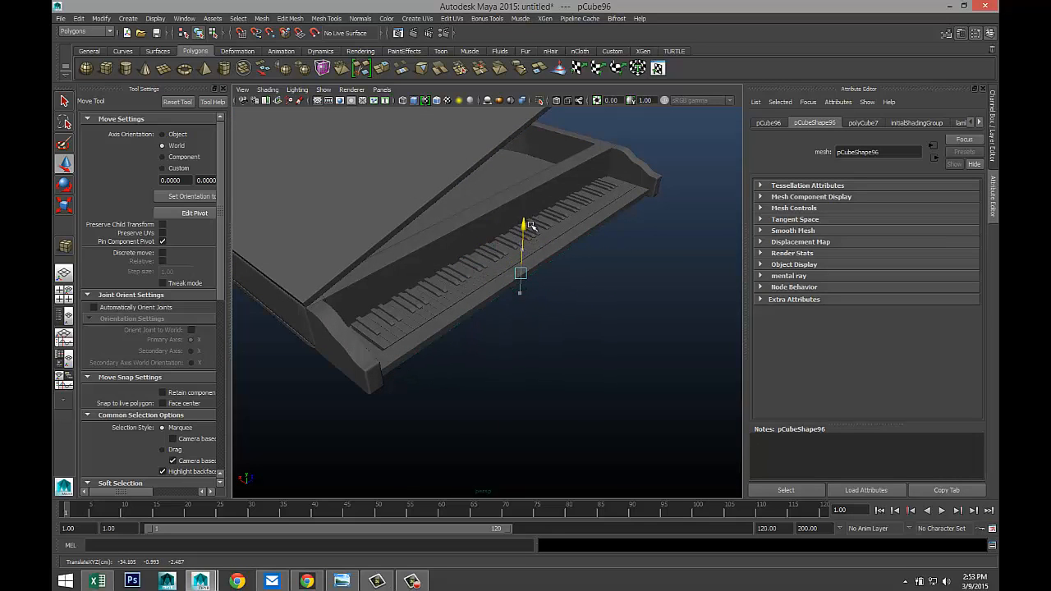
- In the side profile, align the bar with the side block's front end and raise it to the block's underside
left_click(66, 293)
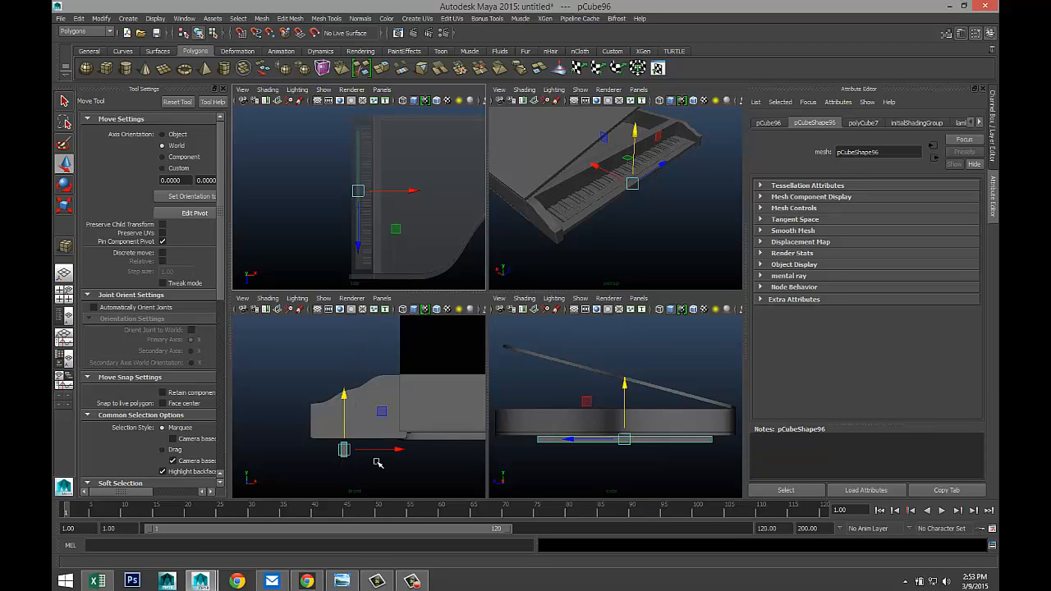
key("space")
left_click_drag(514, 389, 457, 386)
left_click_drag(395, 335, 399, 327)
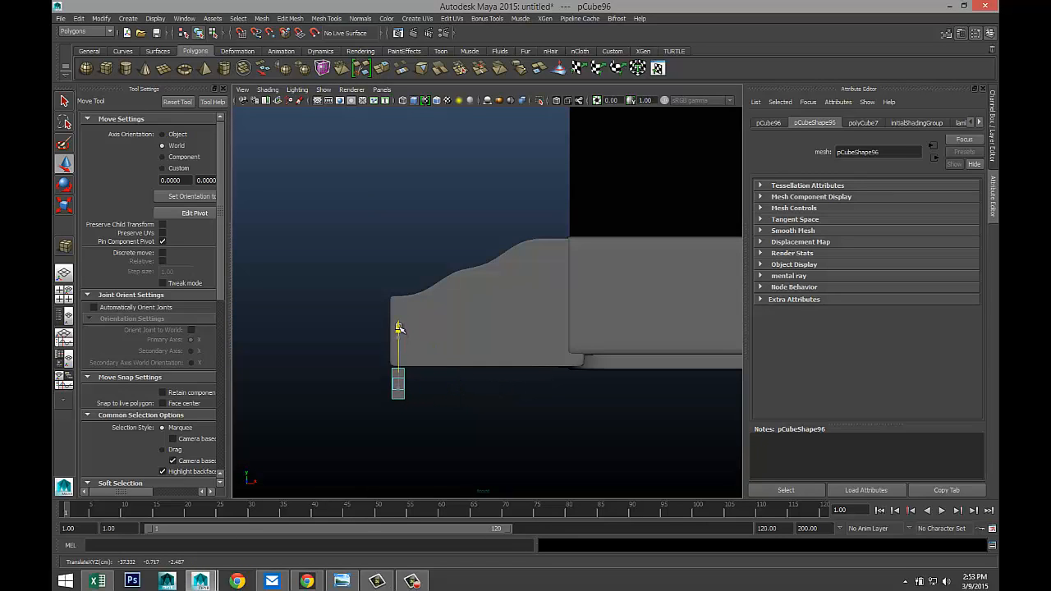
- In the perspective view, slide the bar back toward the keys so it sits under the slab's front edge
key("space")
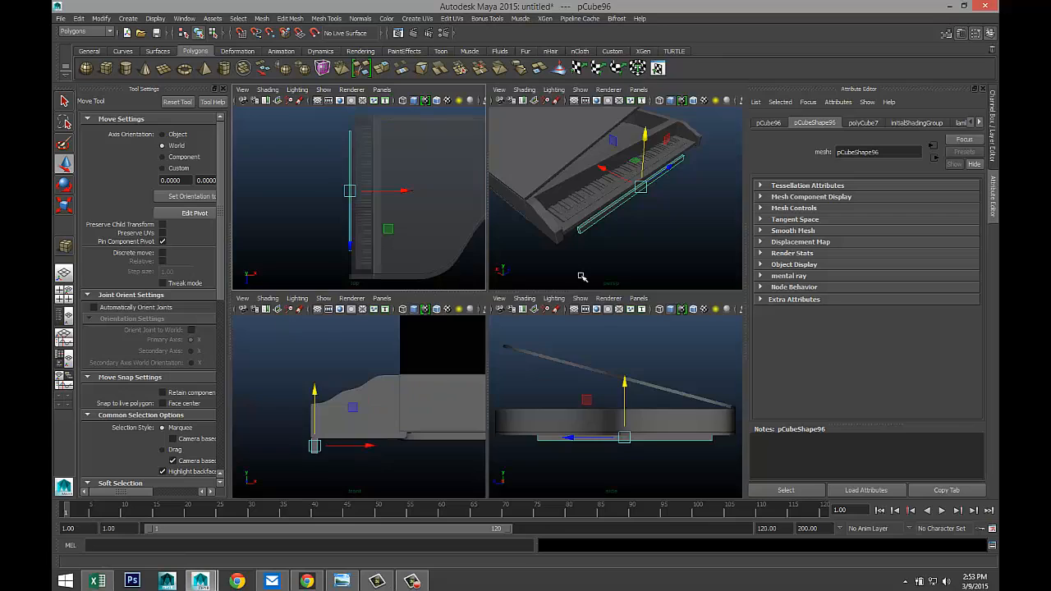
key("space")
scroll(532, 372, "up", 3)
scroll(533, 372, "up", 5)
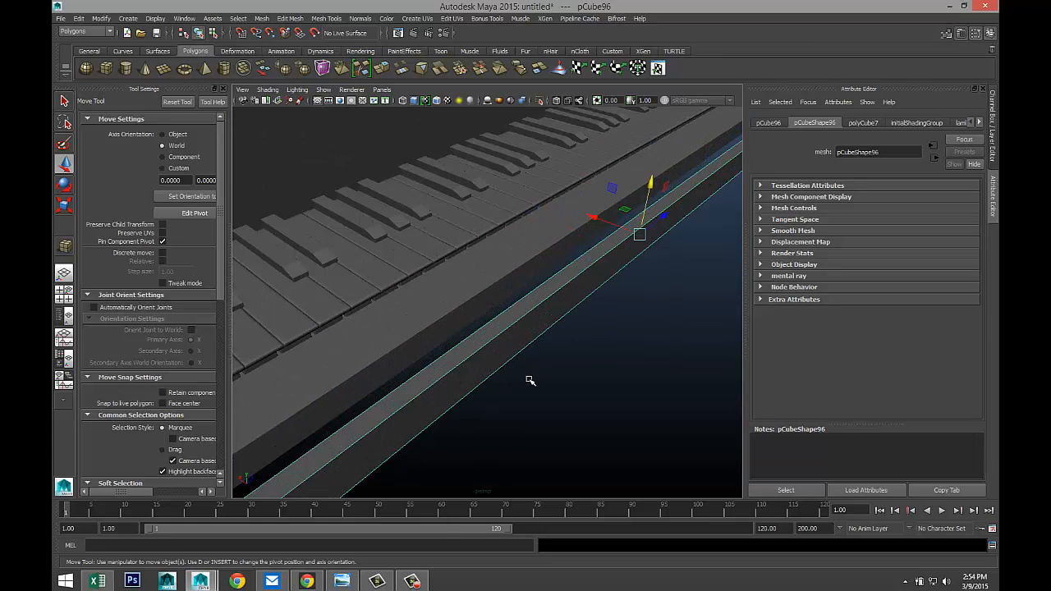
left_click_drag(619, 203, 594, 194)
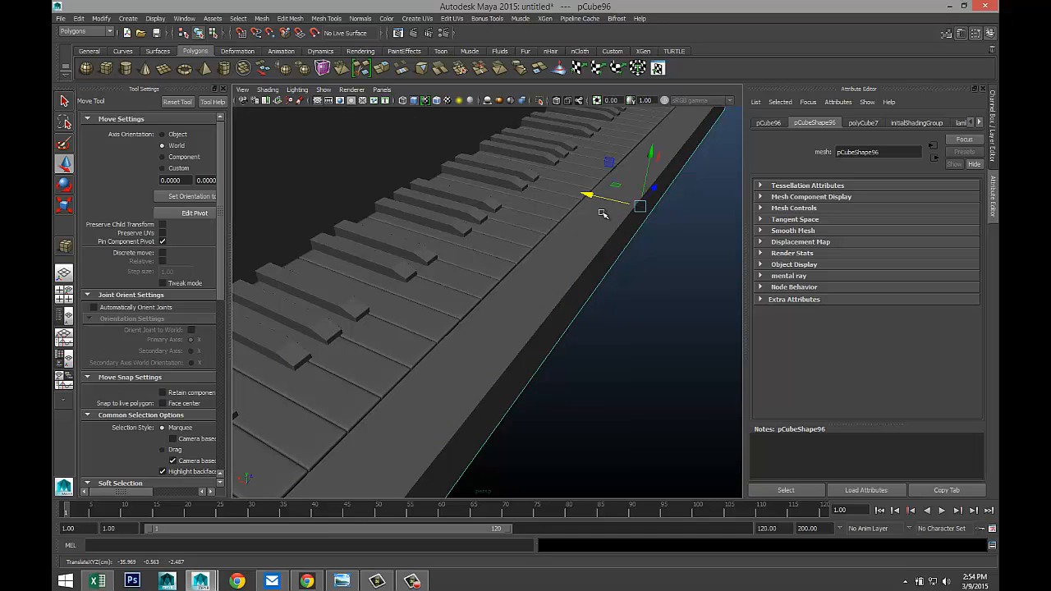
- Raise the front board below the keyboard so it meets the underside of the piano case
left_click_drag(660, 269, 591, 231, "alt")
middle_click_drag(556, 222, 586, 372, "alt")
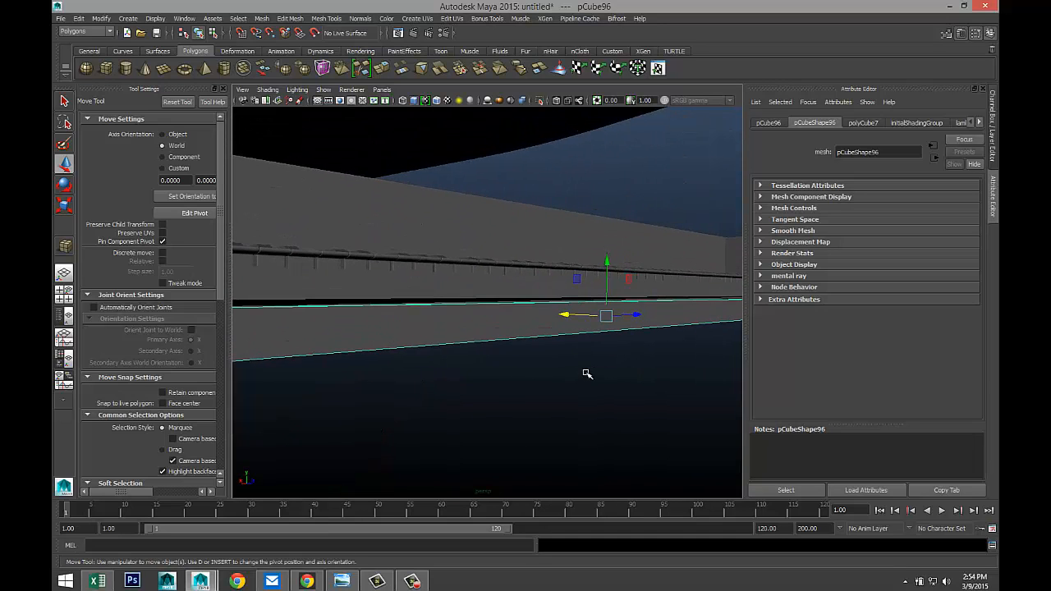
scroll(590, 371, "up", 3)
left_click_drag(659, 291, 663, 261)
left_click_drag(663, 326, 513, 398, "alt")
scroll(678, 356, "down", 4)
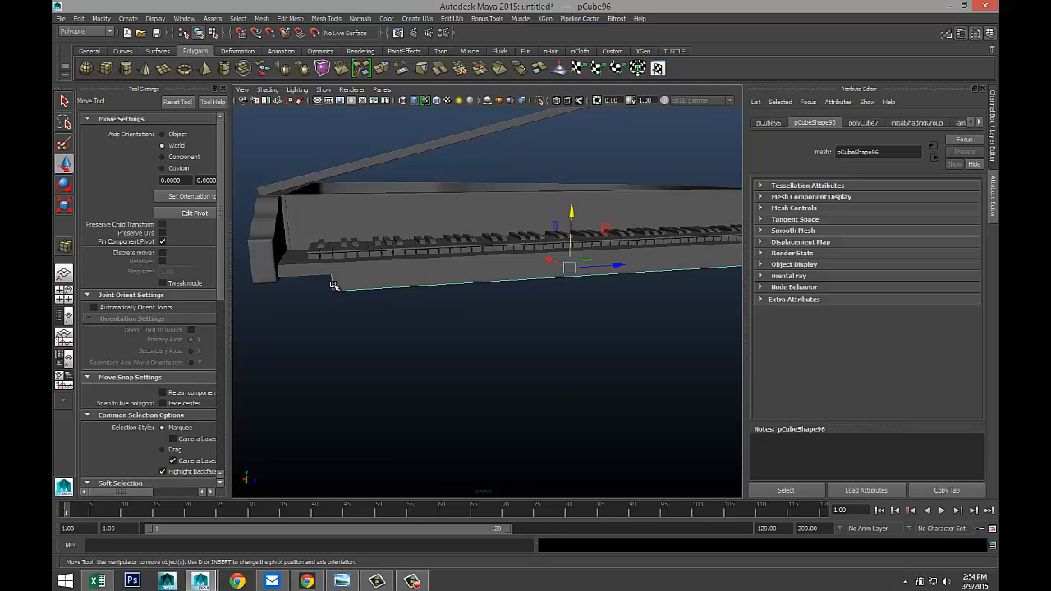
- Select the board's end vertices nearest the lid hinge and extend them outward to the adjacent keyboard arm
right_click_drag(333, 285, 291, 283)
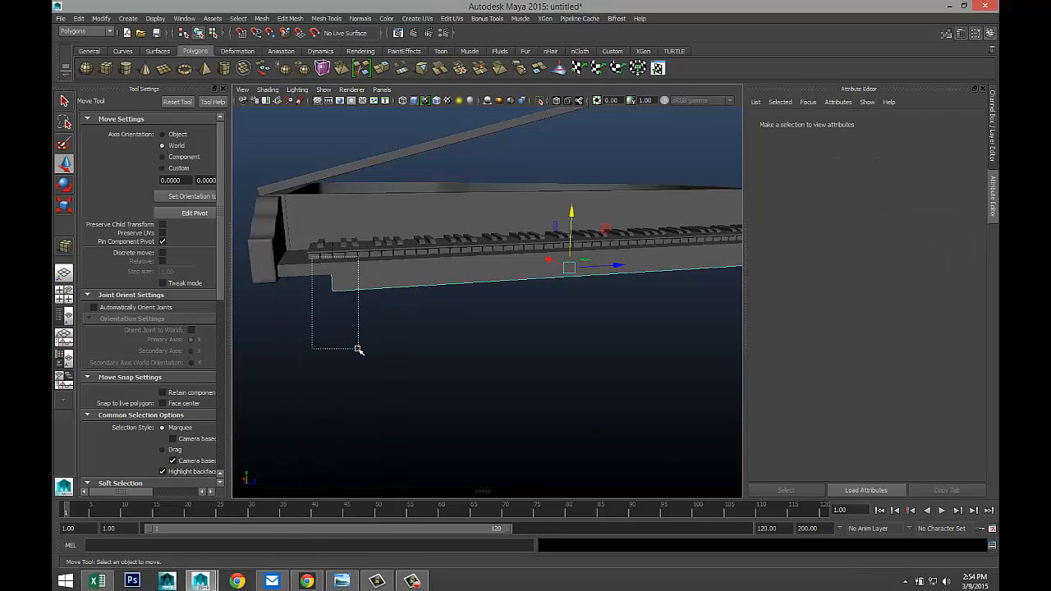
left_click_drag(358, 349, 358, 348)
left_click_drag(387, 282, 342, 279)
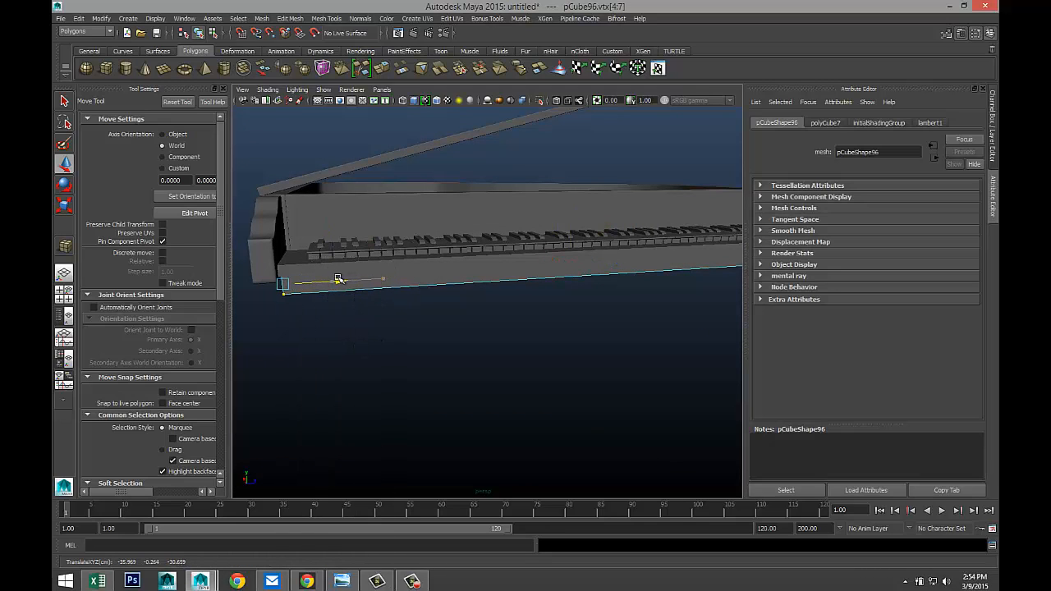
- Show the side view full-size with the board's underside in view
left_click(71, 295)
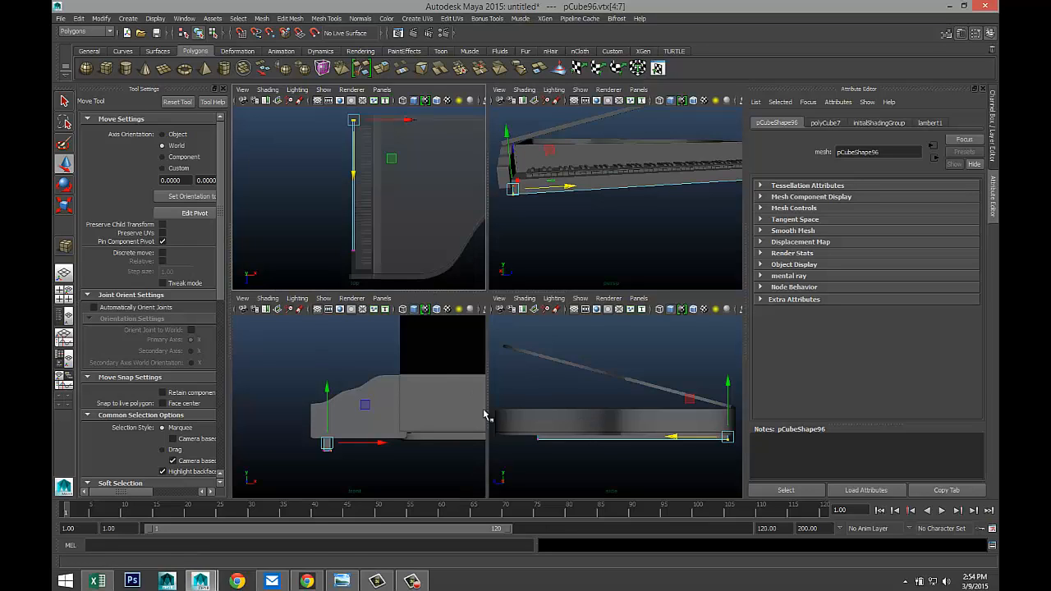
scroll(622, 428, "down", 3)
scroll(636, 432, "up", 4)
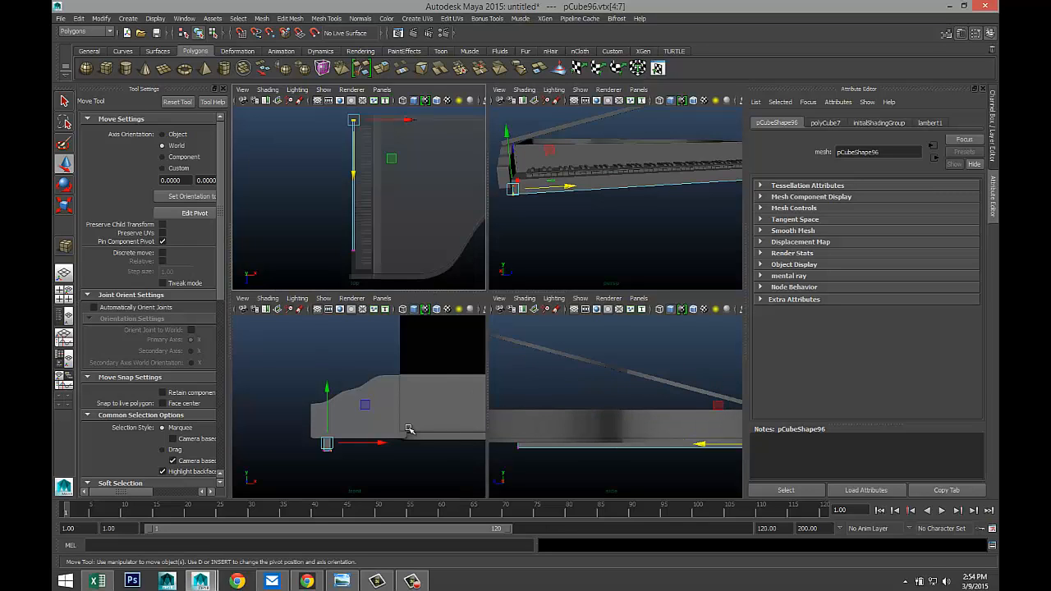
scroll(409, 430, "down", 5)
scroll(396, 424, "up", 4)
scroll(401, 231, "down", 4)
scroll(602, 236, "up", 4)
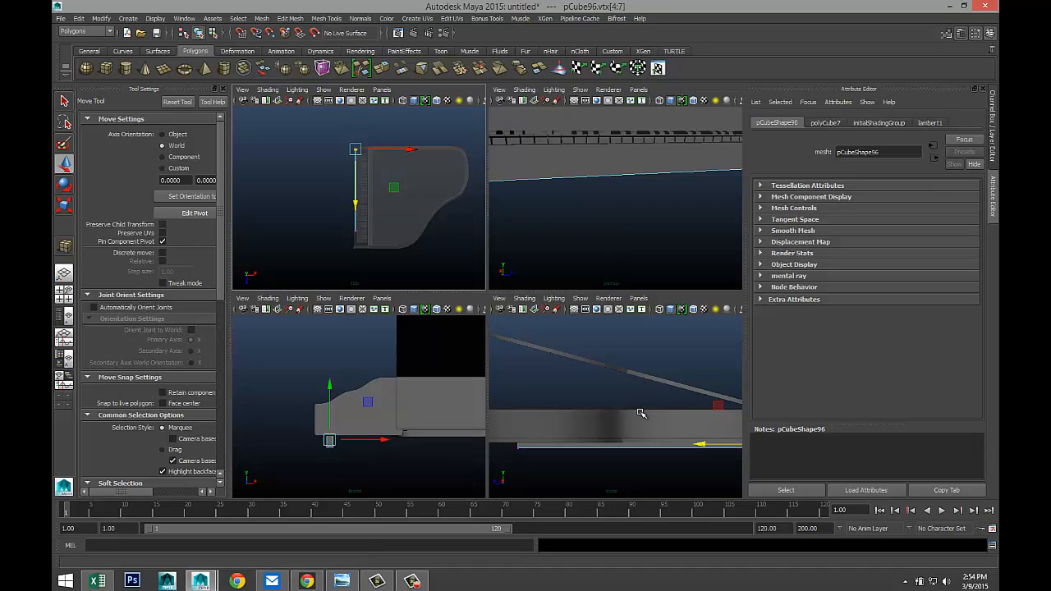
scroll(641, 414, "down", 3)
scroll(639, 419, "up", 2)
key("space")
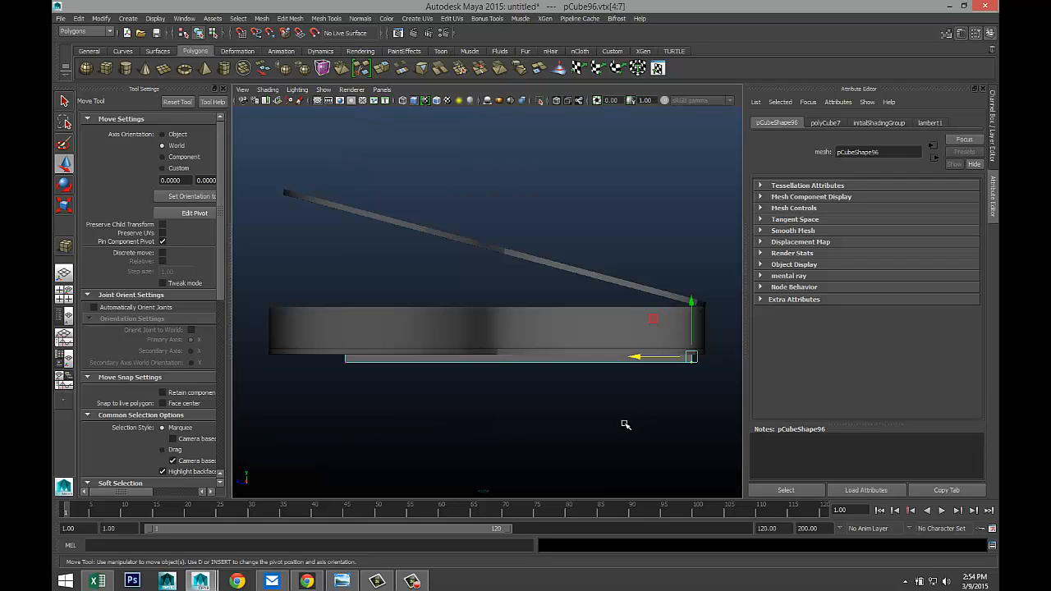
scroll(586, 433, "up", 2)
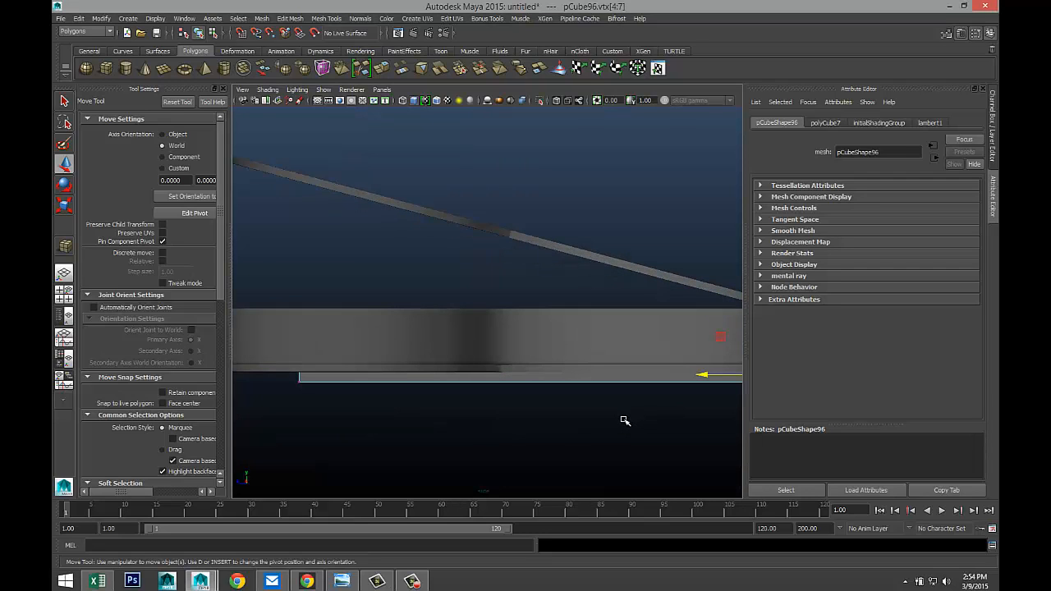
- Display the side view in wireframe on a plain grey background, framed on the board's selected end
key("4")
scroll(641, 421, "up", 1)
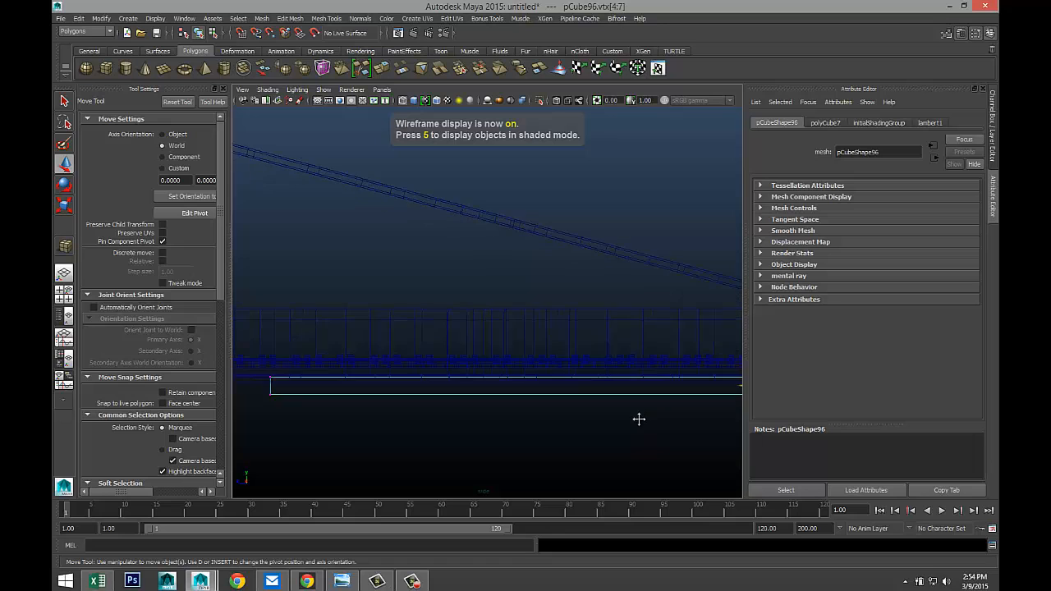
middle_click_drag(639, 420, 382, 366, "alt")
scroll(562, 396, "up", 3)
scroll(562, 397, "up", 5)
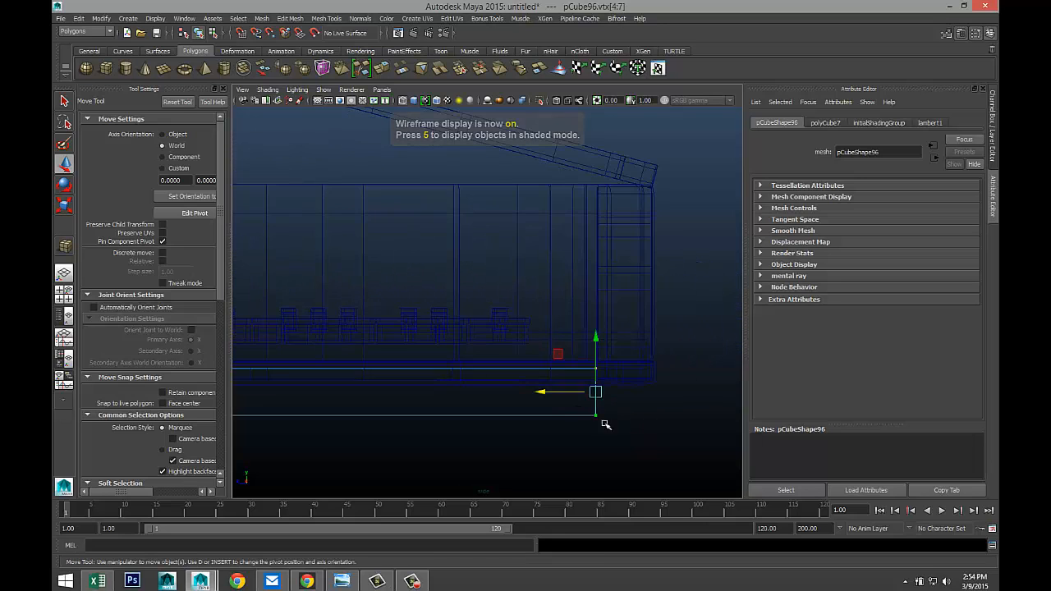
scroll(555, 370, "up", 4)
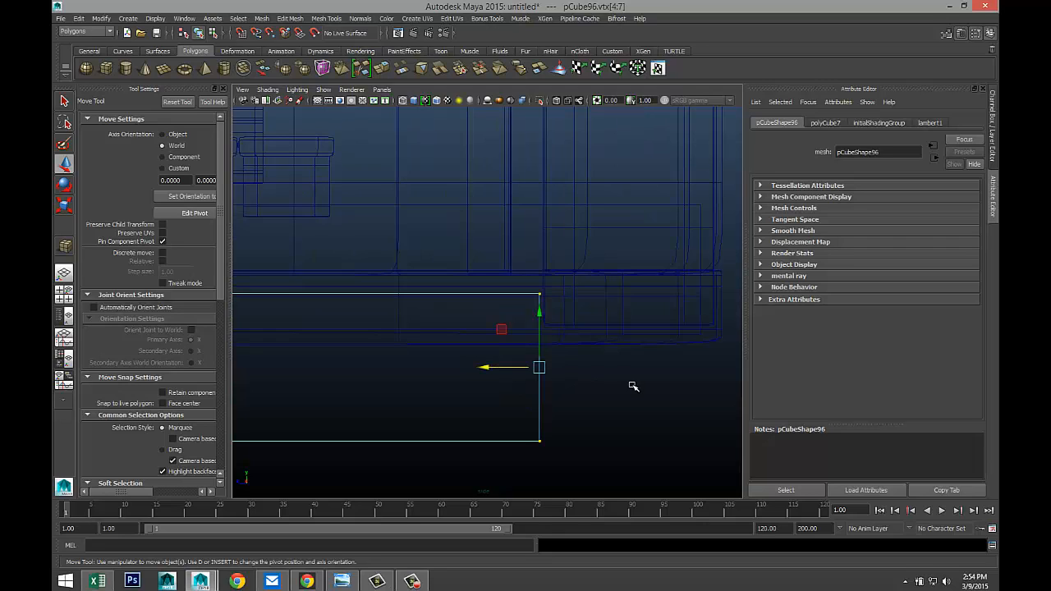
key("alt+b")
key("alt+b")
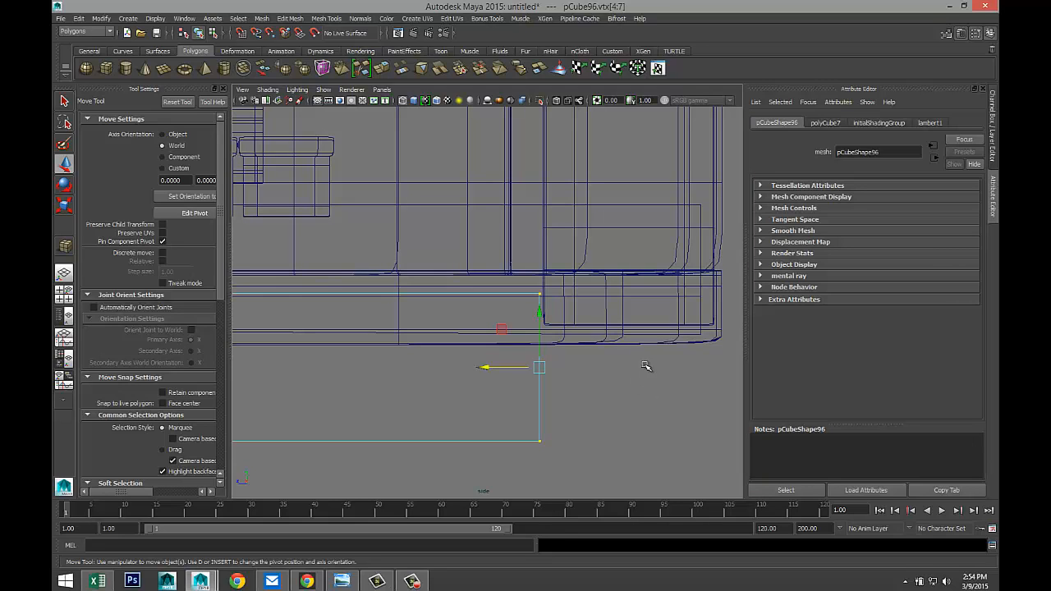
- Align the board's selected end with the arm's inner edge and extend its opposite end to the other arm
scroll(621, 406, "up", 2)
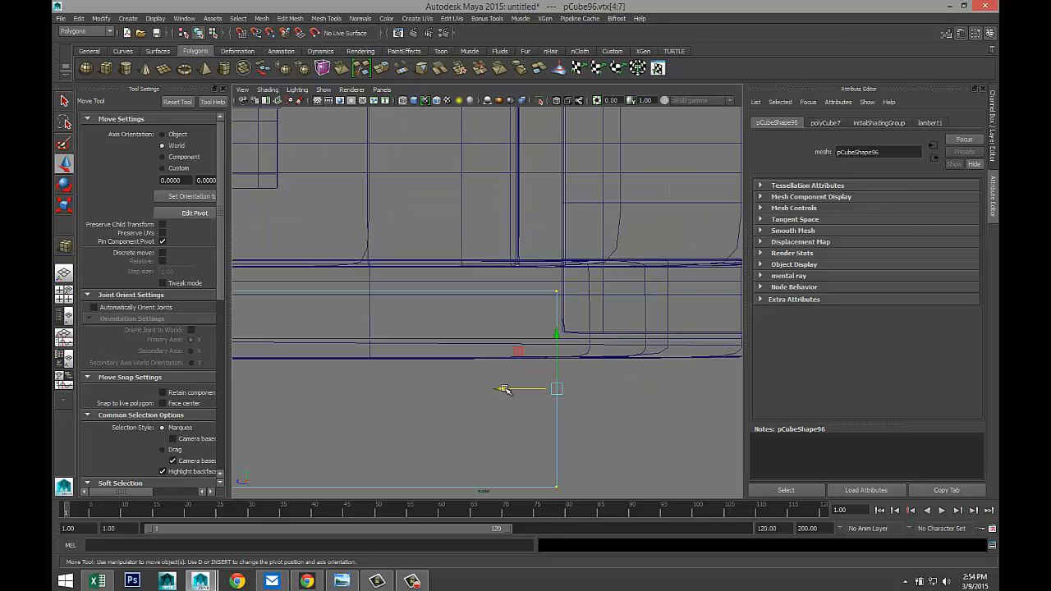
left_click_drag(504, 389, 509, 391)
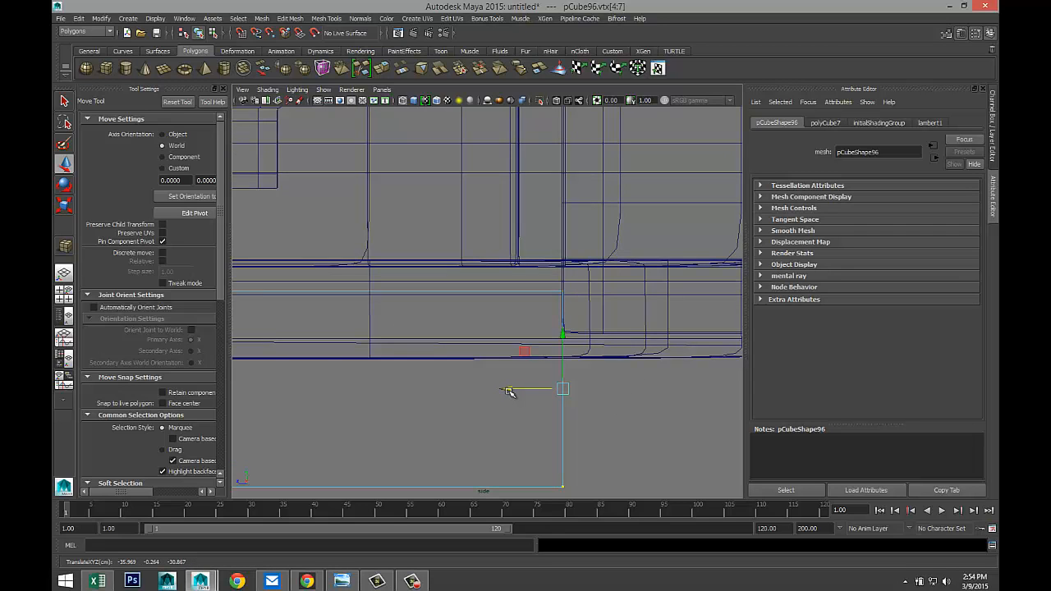
scroll(509, 391, "down", 6)
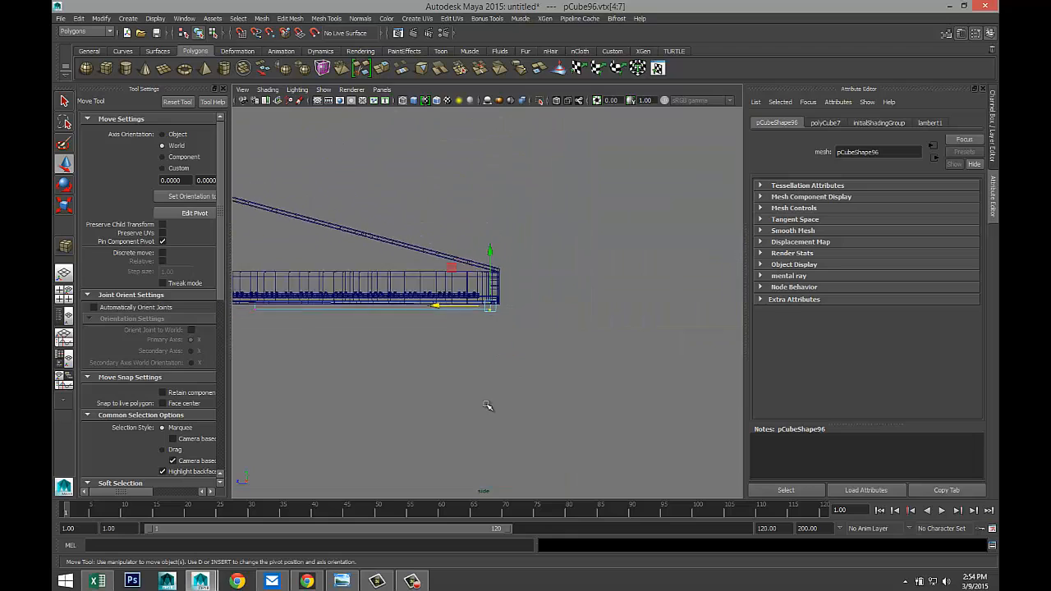
scroll(488, 405, "down", 2)
left_click_drag(315, 328, 325, 354)
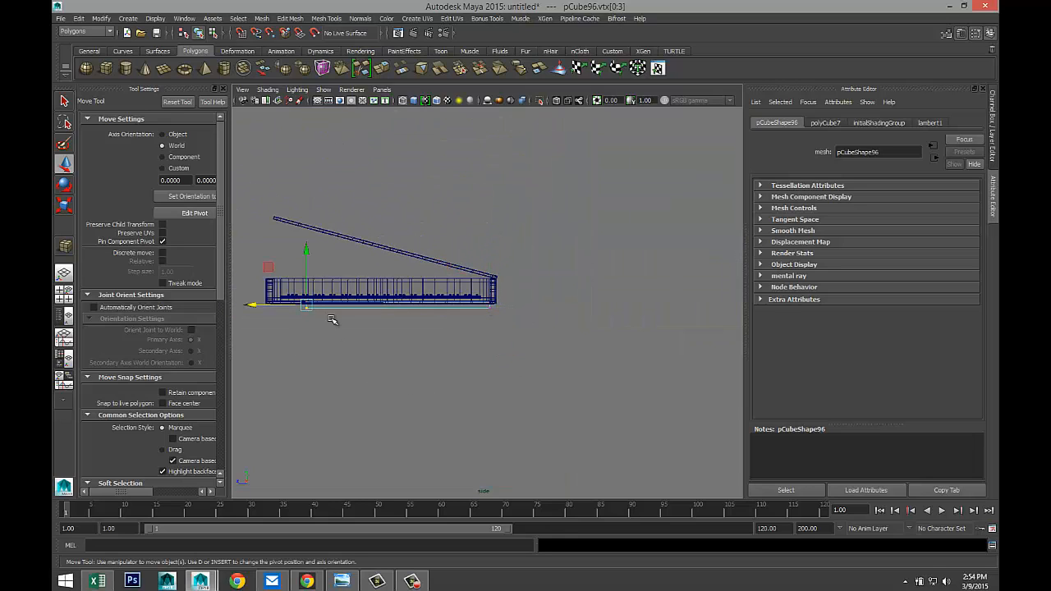
left_click_drag(273, 306, 252, 303)
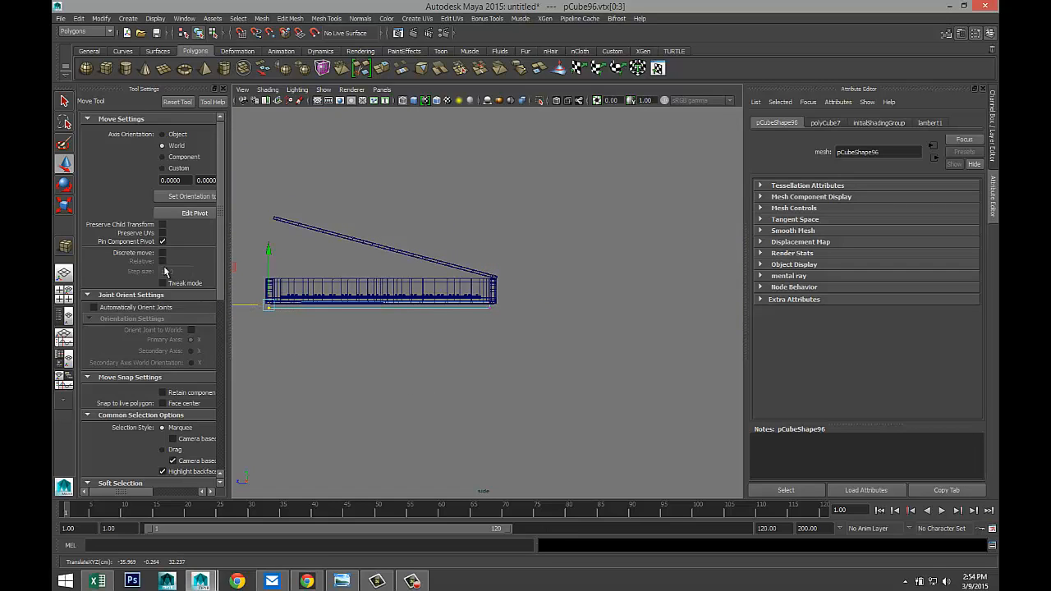
- In the perspective view, pull the board's far end vertices back in line with the arm's inner edge
left_click(65, 300)
key("space")
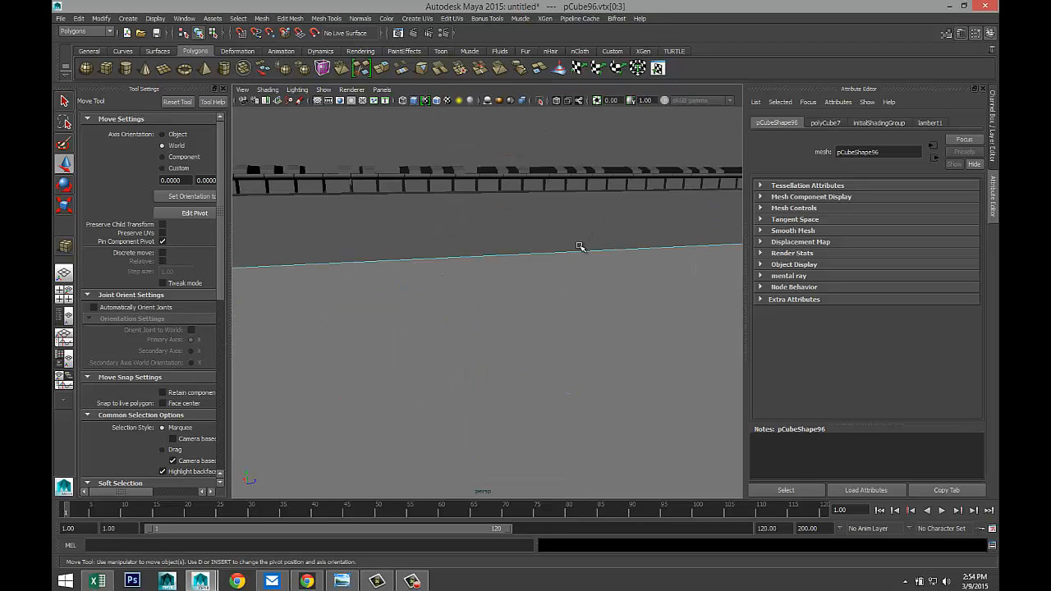
key("f")
scroll(542, 345, "down", 3)
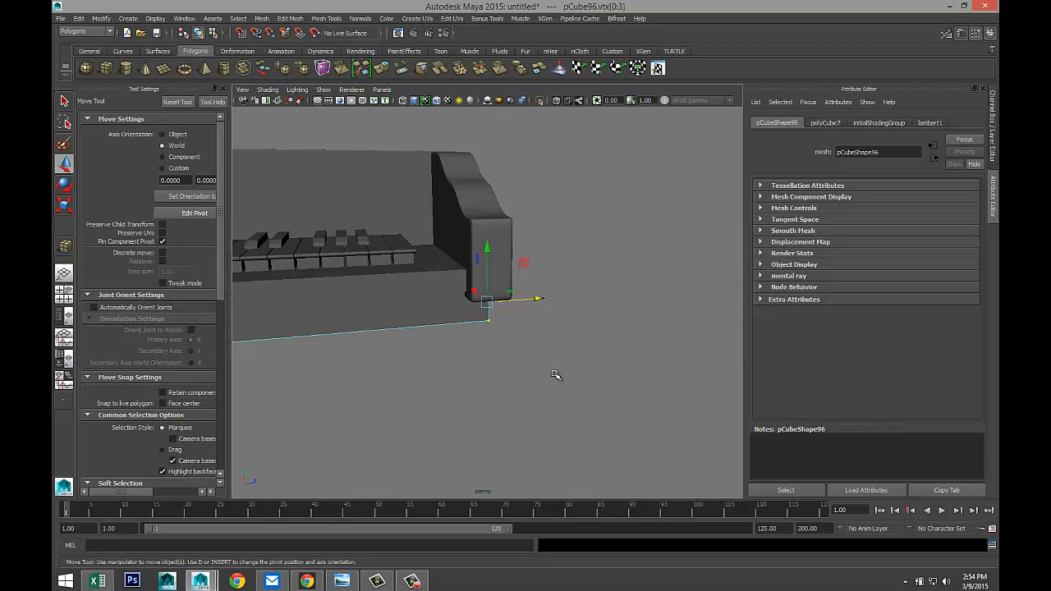
mouse_move(556, 375)
left_mouse_down("alt")
mouse_move(563, 382)
mouse_move(535, 352)
mouse_move(551, 366)
left_mouse_up("alt")
left_click_drag(539, 302, 517, 302)
left_click_drag(419, 358, 402, 372, "alt")
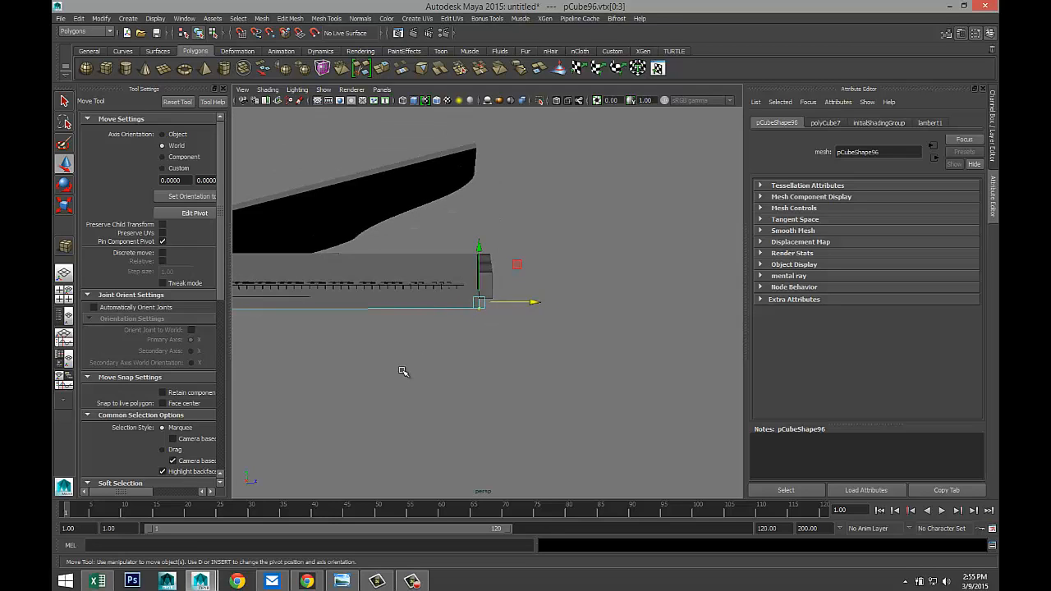
- Examine the board's fit at both ends and the piano case from all around
middle_click_drag(339, 366, 648, 361, "alt")
scroll(356, 333, "up", 5)
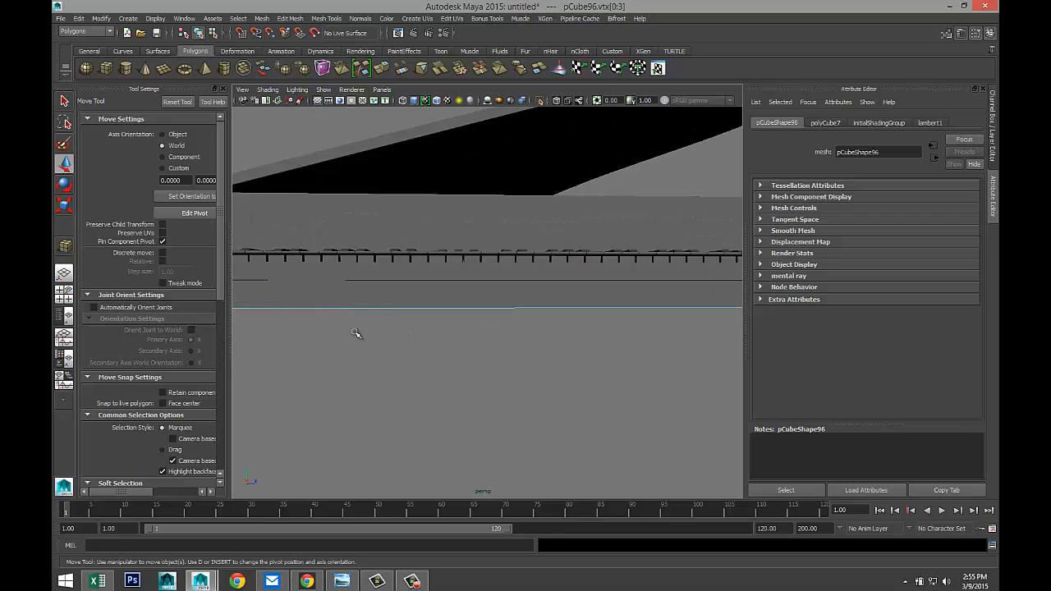
middle_click_drag(335, 326, 494, 329, "alt")
scroll(466, 327, "down", 5)
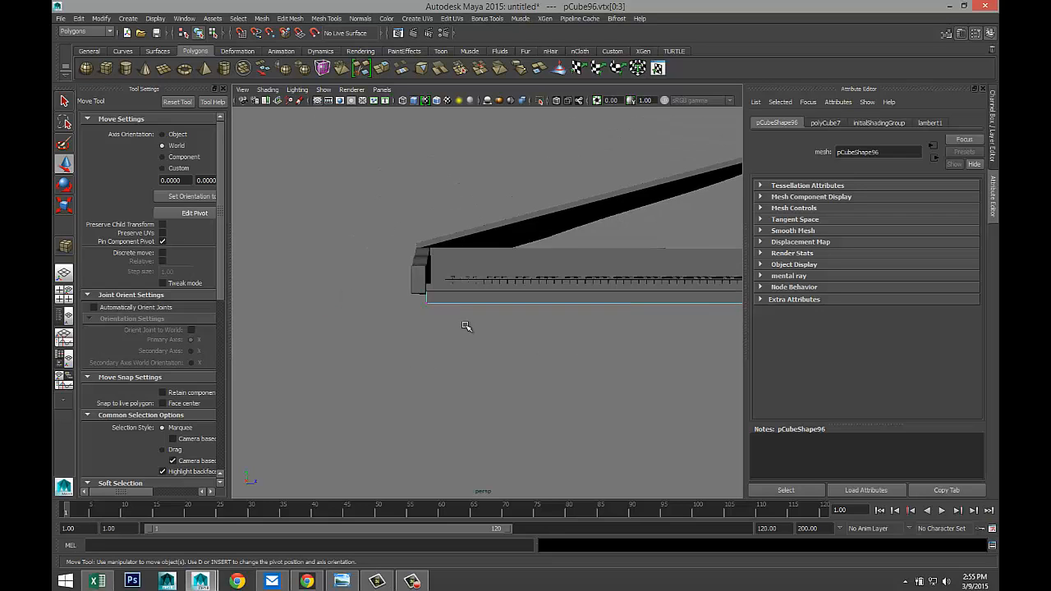
scroll(582, 347, "down", 5)
left_click_drag(582, 347, 577, 375, "alt")
middle_click_drag(599, 370, 425, 356, "alt")
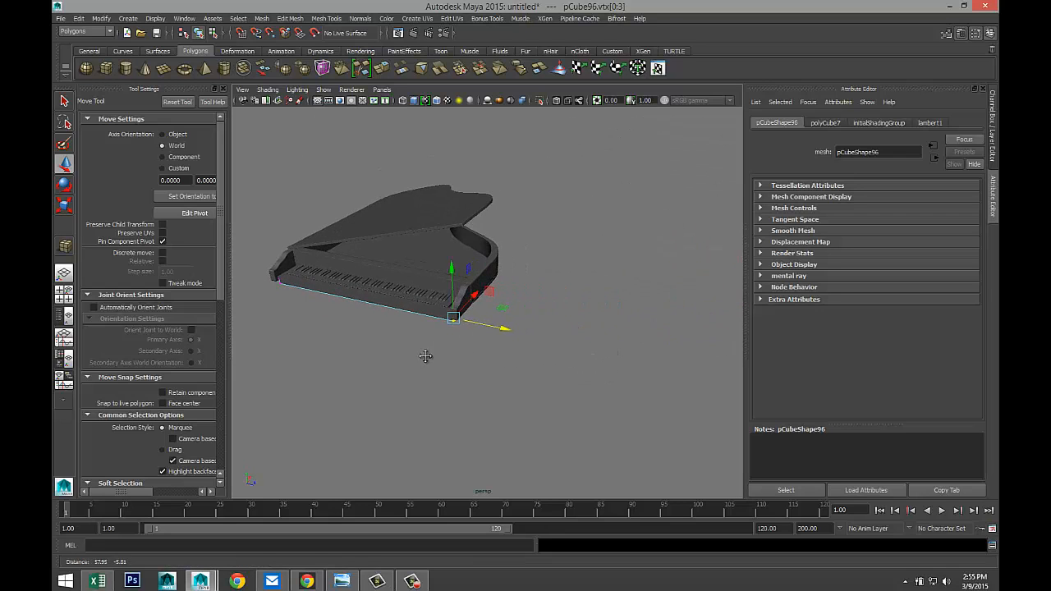
scroll(552, 370, "up", 5)
left_click_drag(596, 333, 566, 325, "alt")
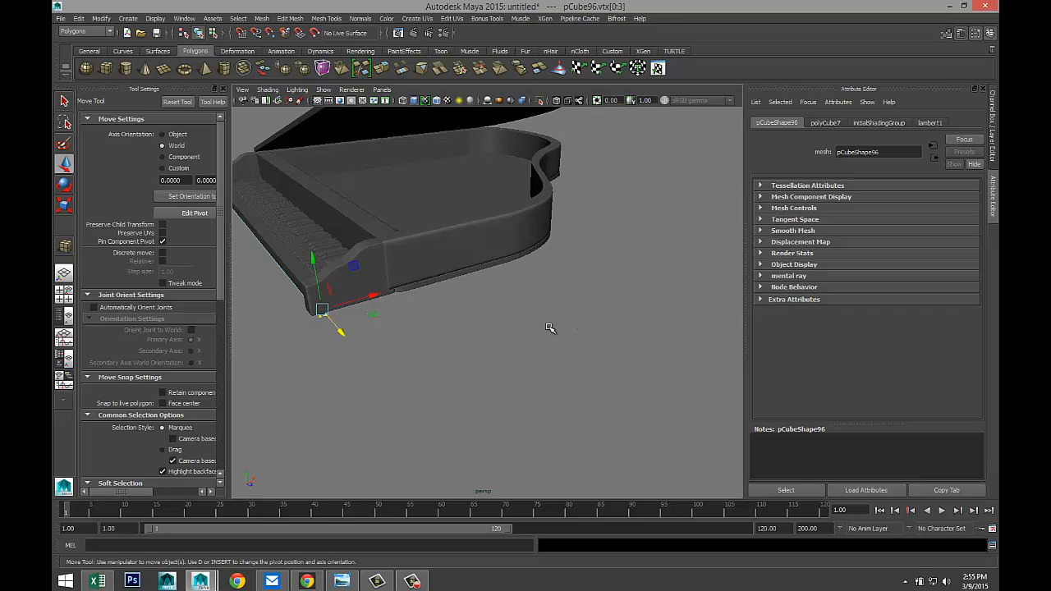
middle_click_drag(426, 341, 537, 319, "alt")
left_click_drag(537, 320, 638, 298, "alt")
left_click_drag(507, 380, 741, 362, "alt")
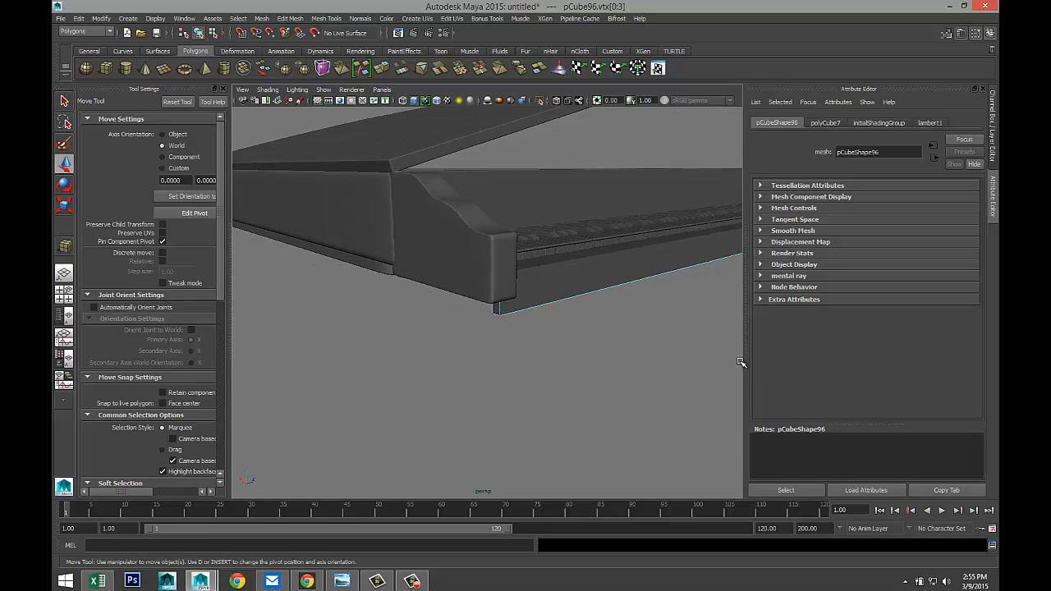
scroll(646, 359, "down", 6)
left_click_drag(528, 352, 567, 350, "alt")
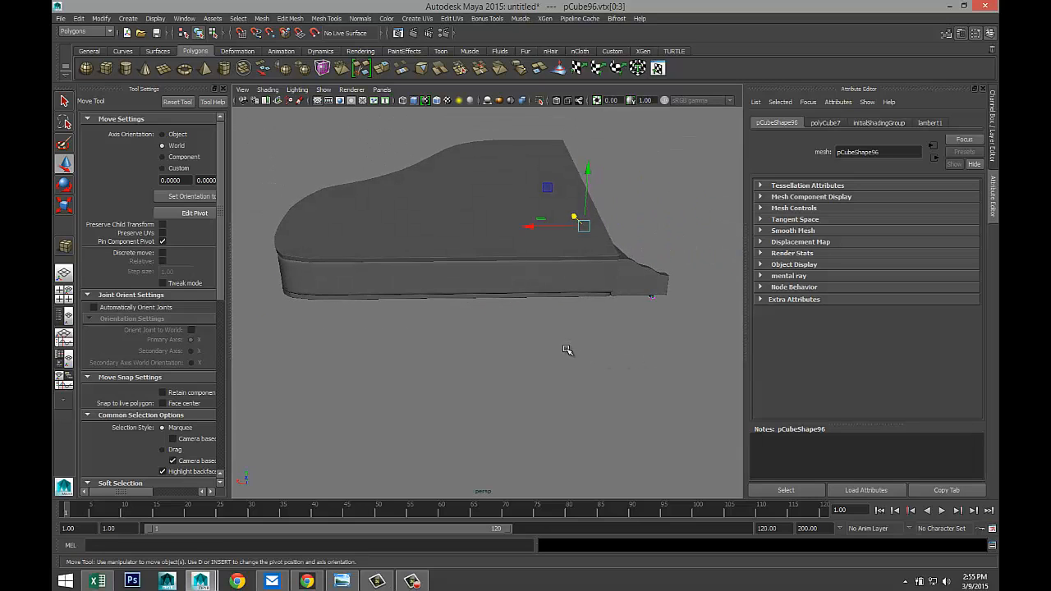
scroll(495, 324, "down", 2)
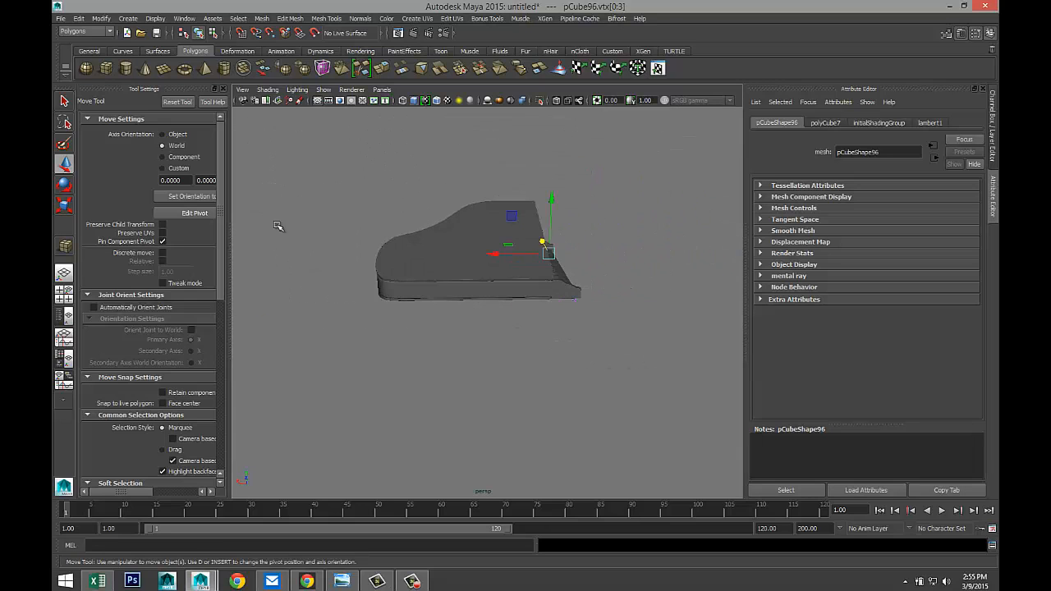
- Create a small polygon cylinder beside the piano and rotate it 90° about the Z axis
left_click(126, 69)
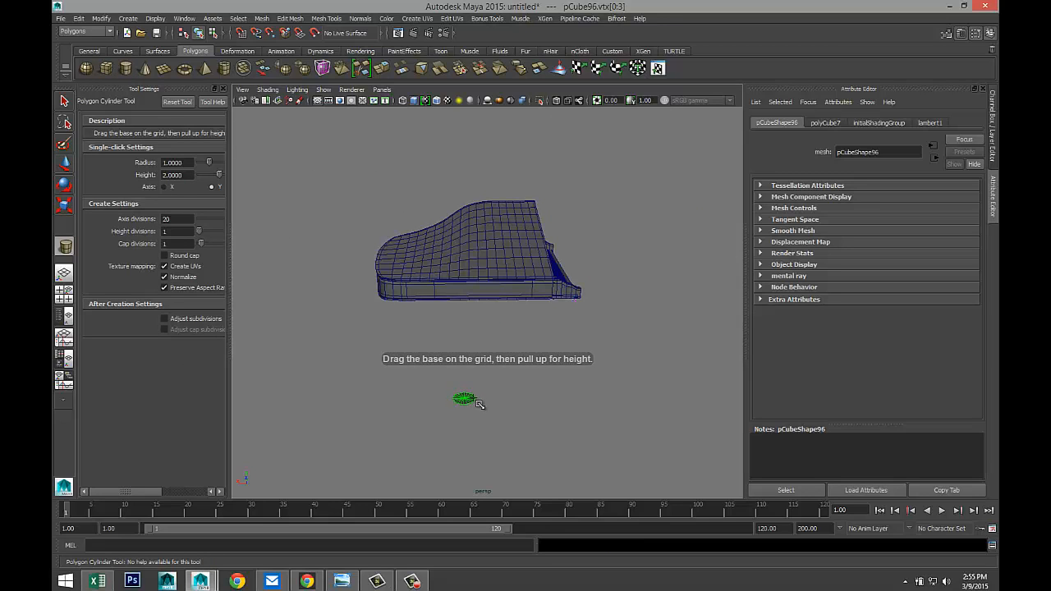
left_click(472, 390)
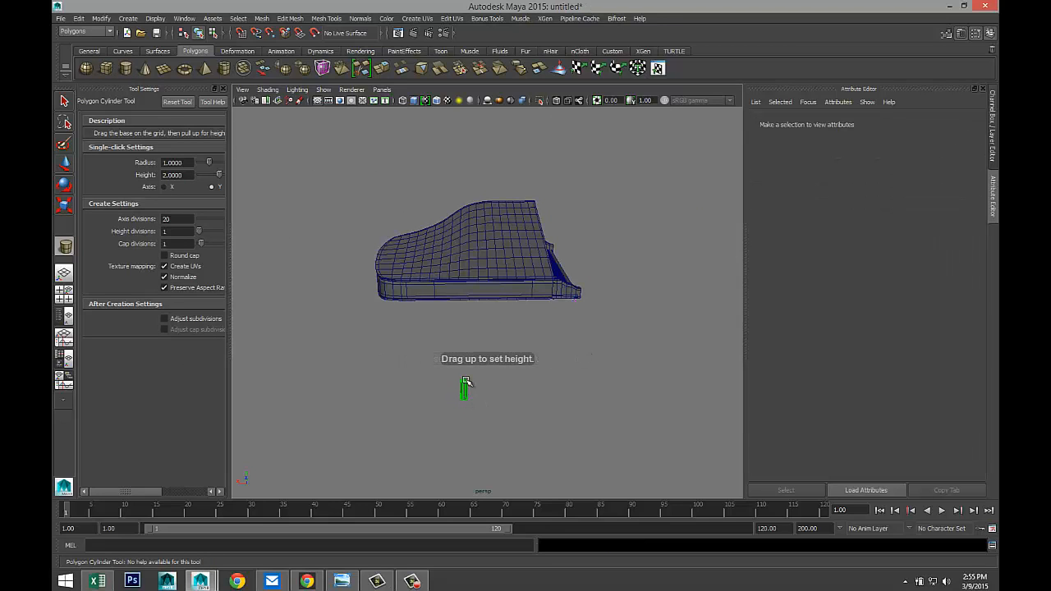
left_click(465, 384)
key("e")
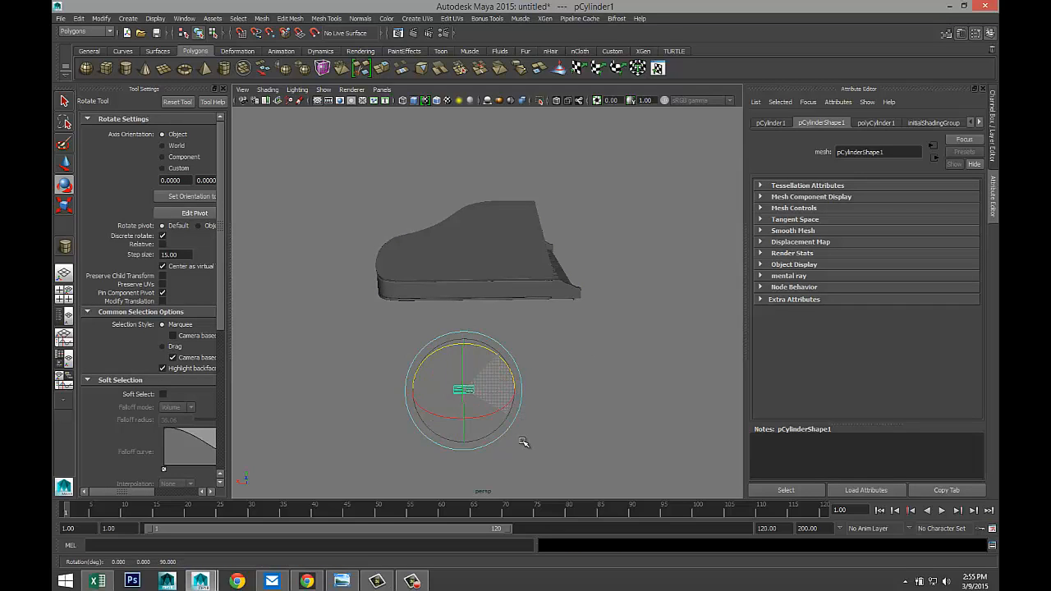
key("w")
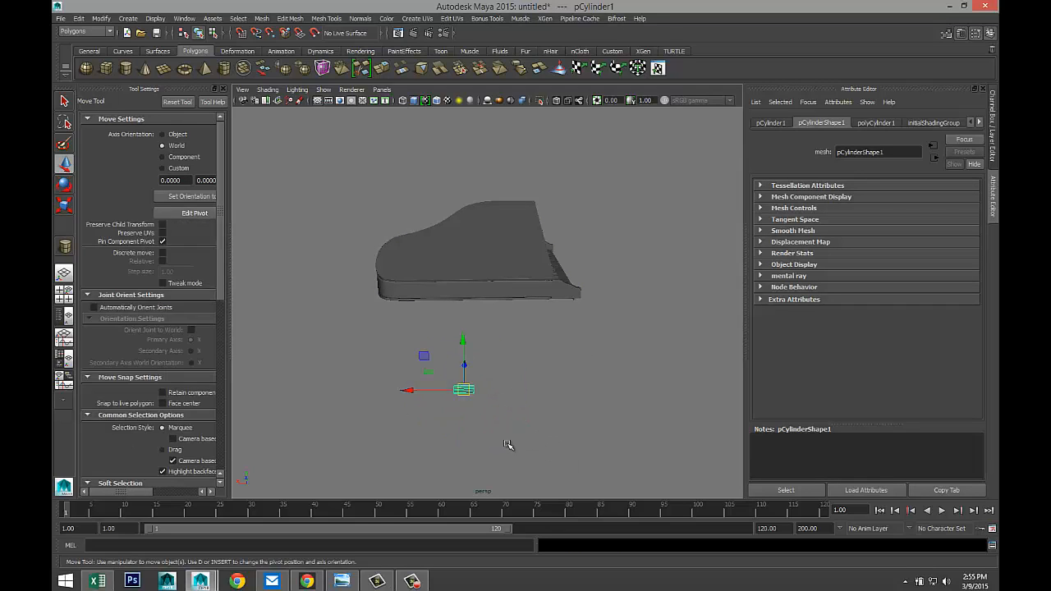
- Move the cylinder along the Z axis to the long straight side of the piano case
left_click_drag(587, 428, 239, 278, "alt")
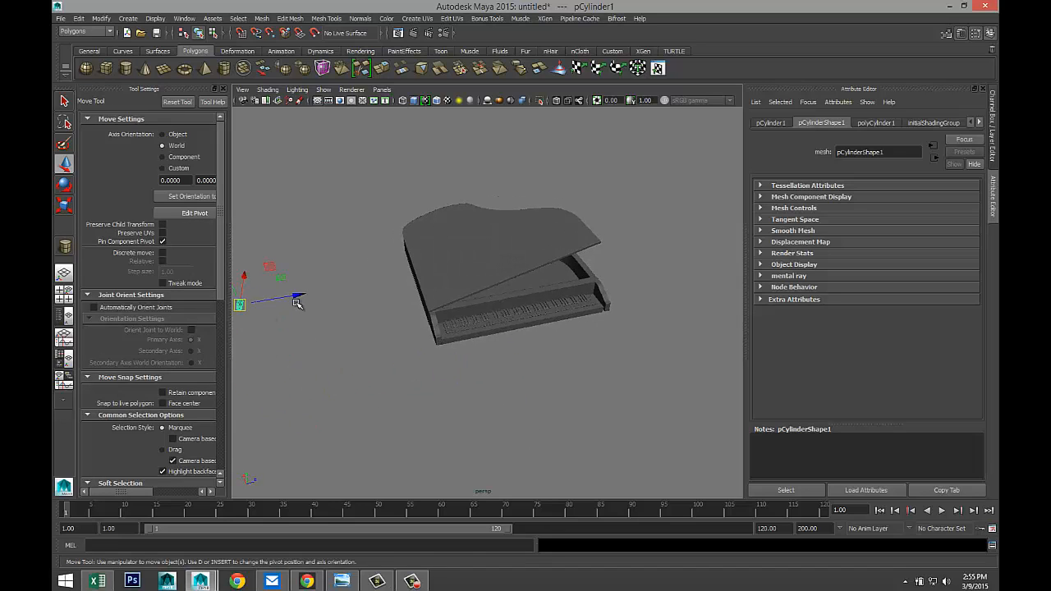
left_click_drag(297, 304, 457, 285)
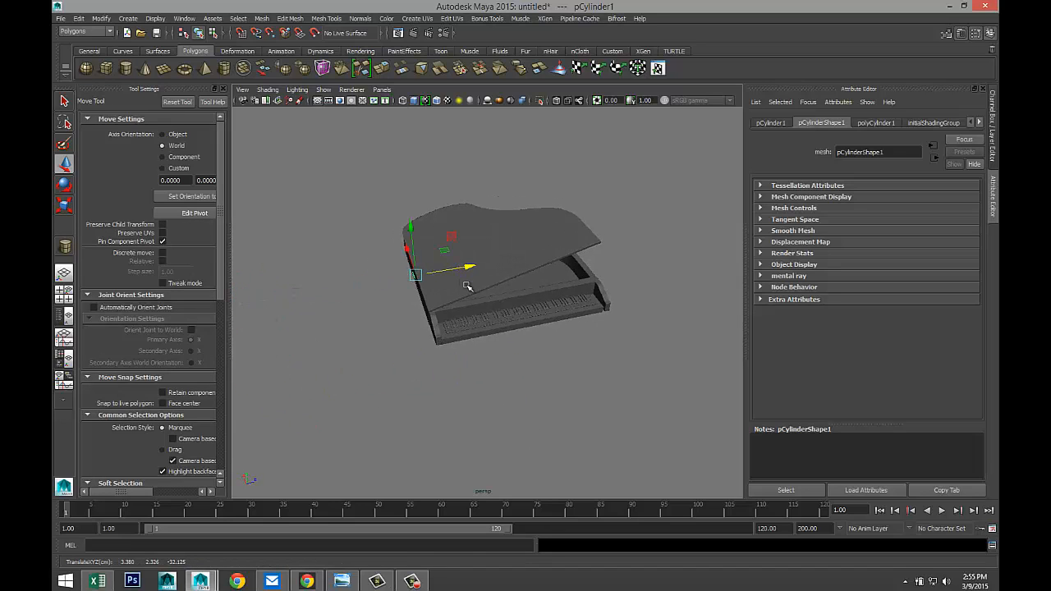
key("f")
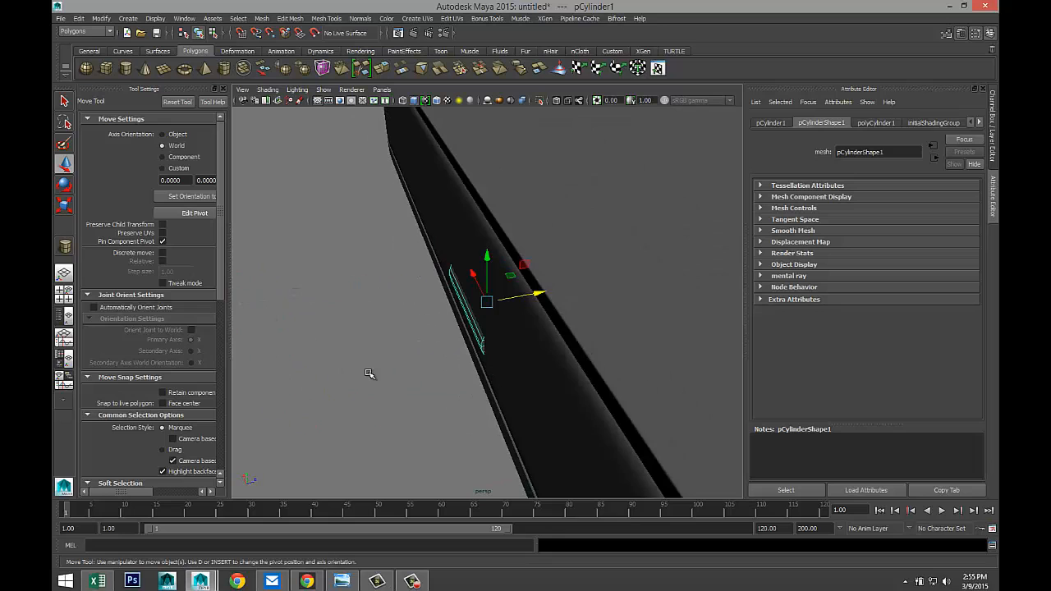
- Raise the cylinder to the hinge seam of the lid and slide it along X to about 22.6, near the piano's tail
left_click_drag(369, 373, 410, 344, "alt")
left_click_drag(488, 248, 535, 249)
key("r")
left_click_drag(560, 300, 519, 371, "alt")
left_click_drag(465, 369, 469, 380, "alt")
key("w")
left_click_drag(470, 306, 348, 306)
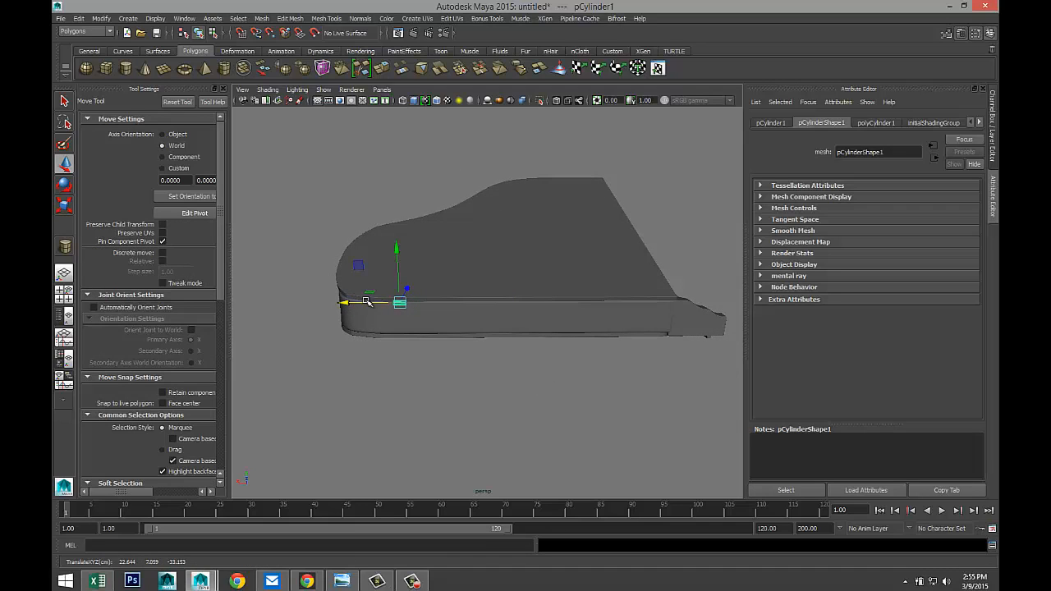
- Duplicate the cylinder and move the copy along X to about -20.4, near the keyboard end of the straight side
key("ctrl+d")
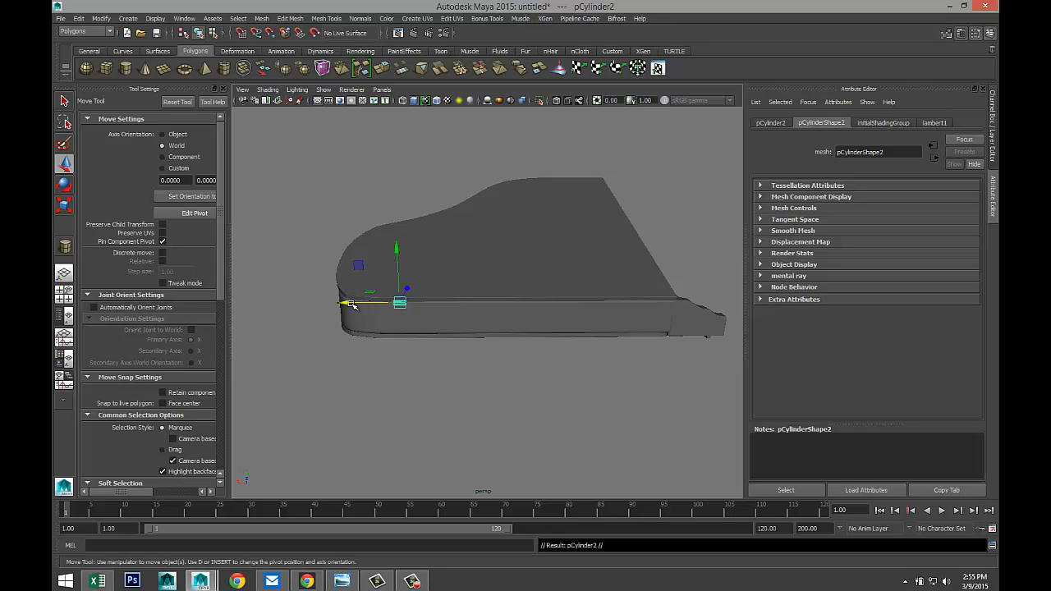
left_click_drag(351, 305, 583, 327)
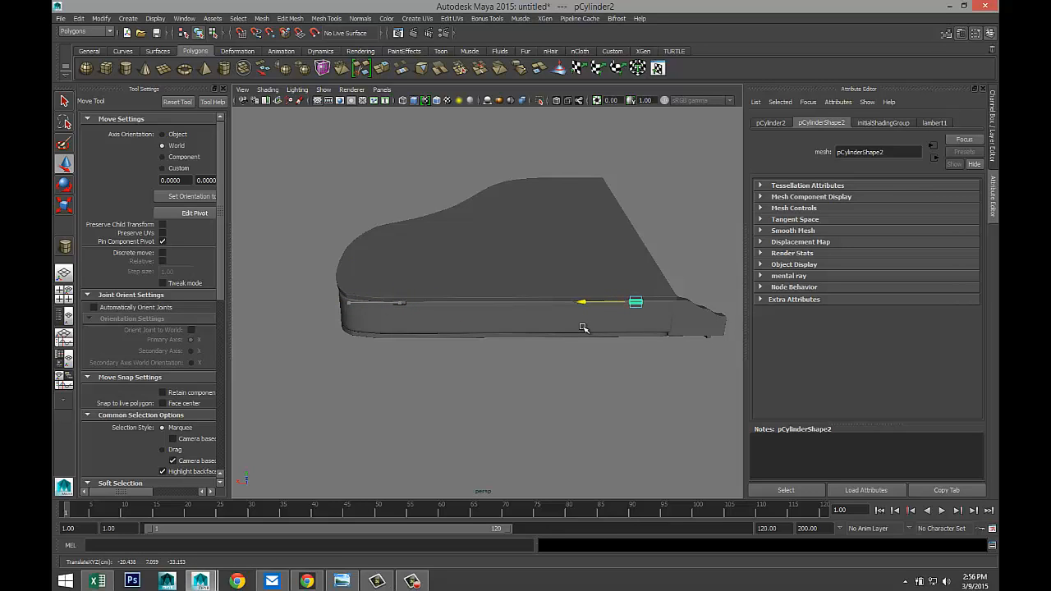
left_click(511, 399)
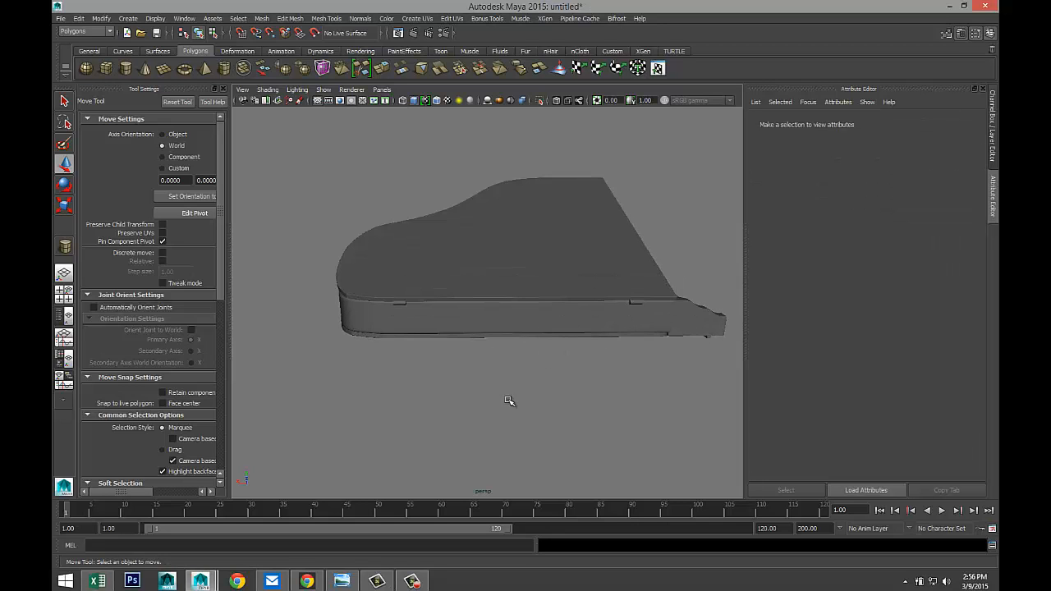
left_click_drag(359, 377, 523, 385, "alt")
scroll(522, 387, "down", 5)
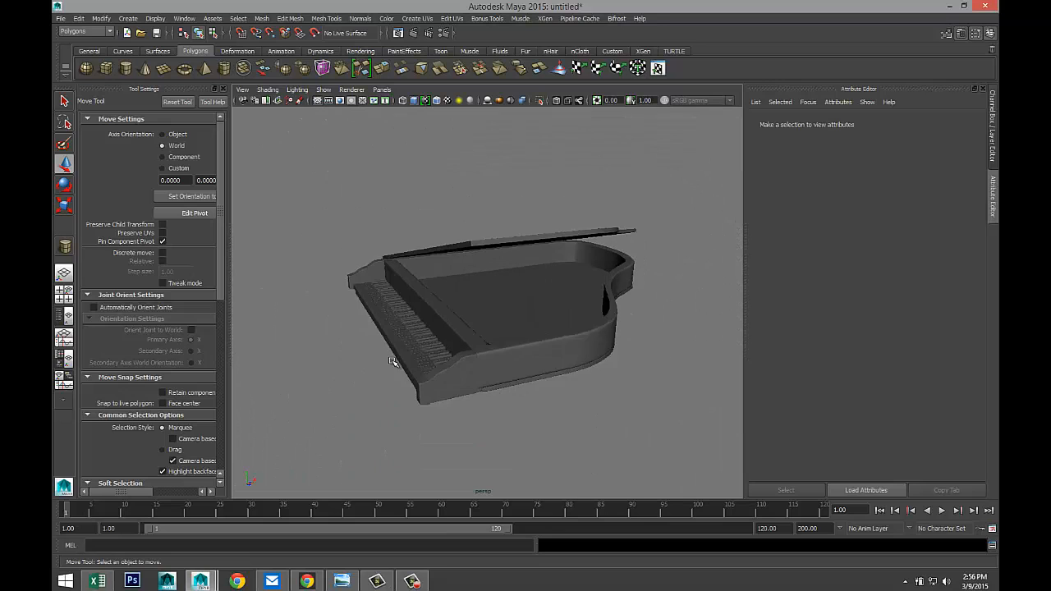
- Duplicate the keyboard-end cylinder and move the copy across the piano along Z to about 36.7
left_click_drag(394, 362, 533, 369, "alt")
left_click(420, 342)
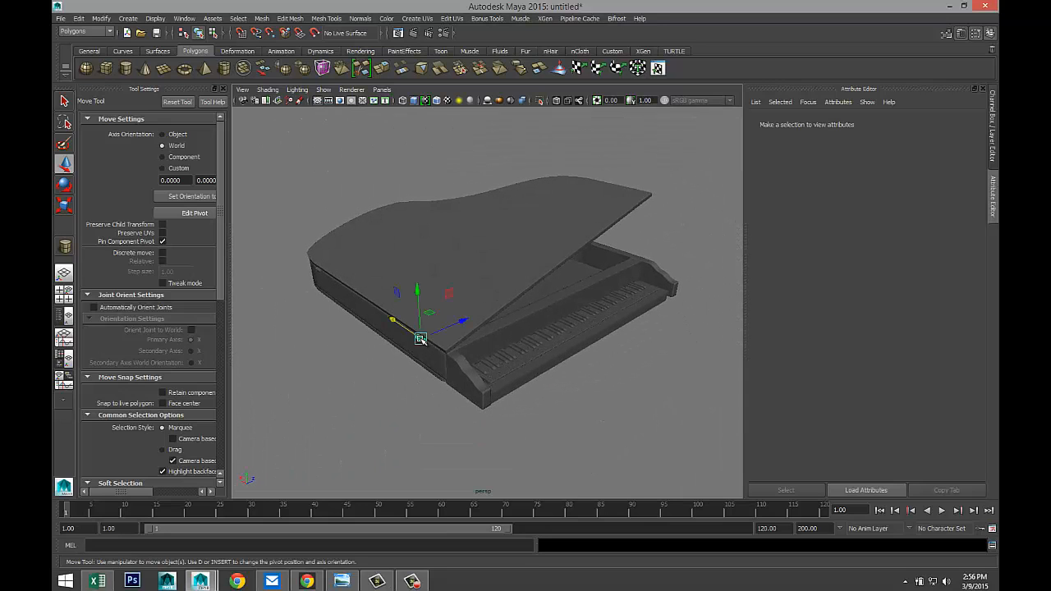
key("ctrl+d")
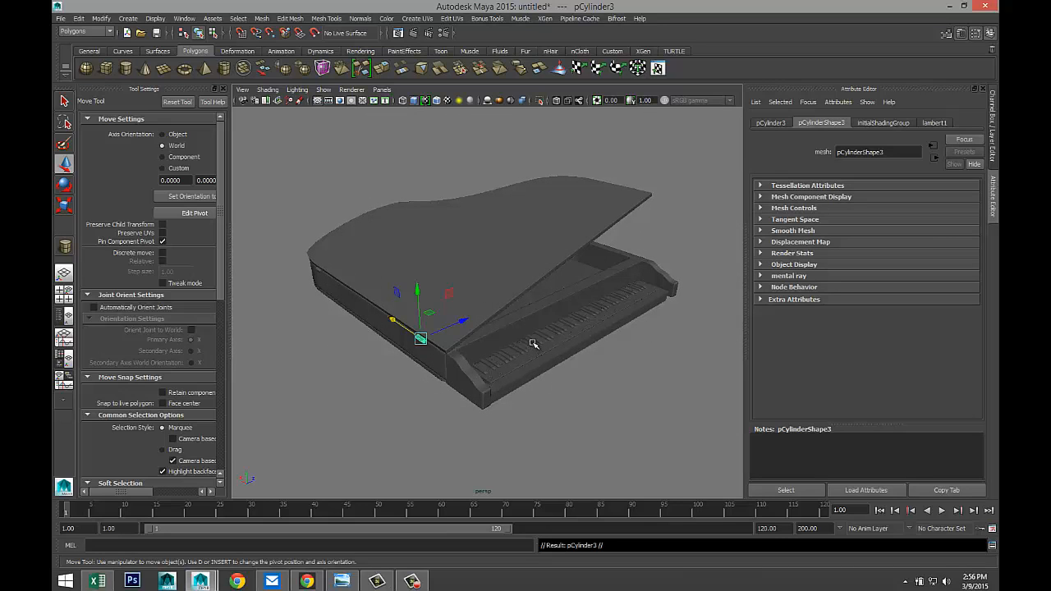
left_click_drag(465, 319, 656, 238)
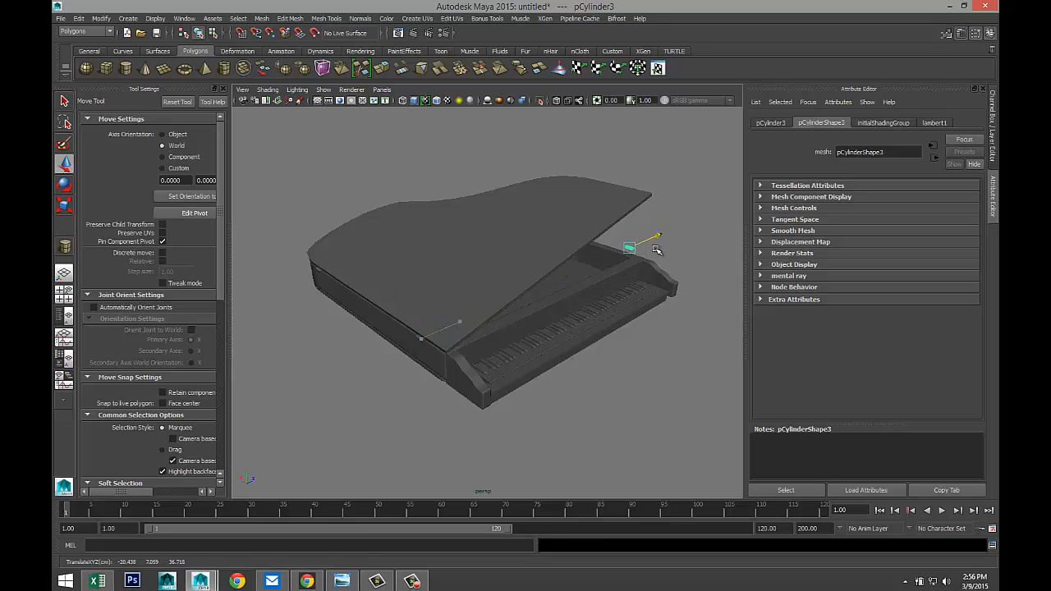
- Position the third cylinder under the lid's raised edge at about X -11.5, Y 23.6, Z 30.4
left_click_drag(661, 301, 429, 168, "alt")
left_click_drag(462, 228, 526, 228)
key("f")
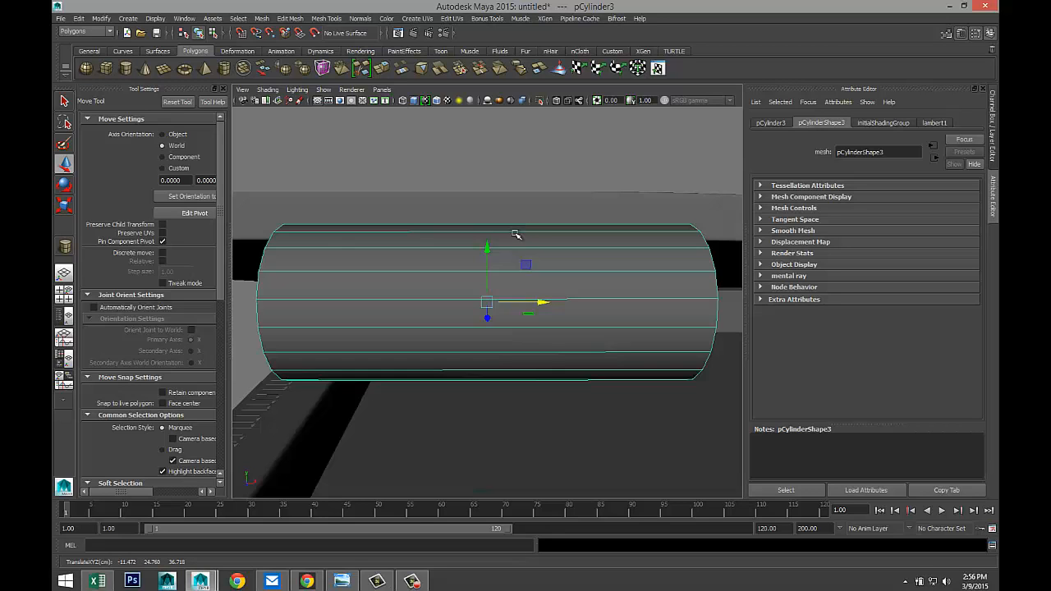
scroll(502, 275, "down", 8)
left_click_drag(356, 330, 410, 307, "alt")
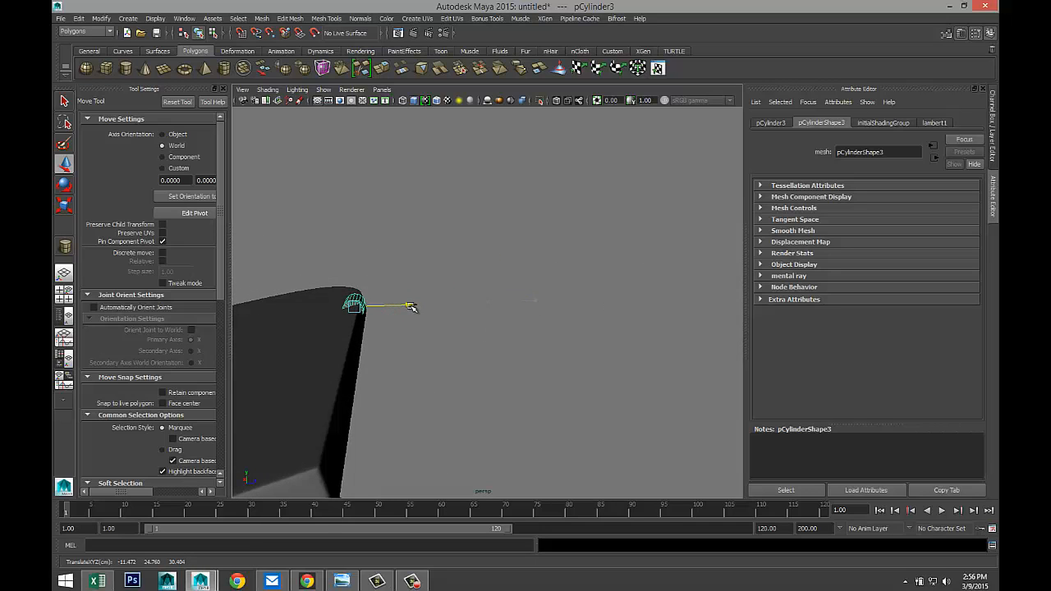
left_click_drag(350, 250, 361, 287)
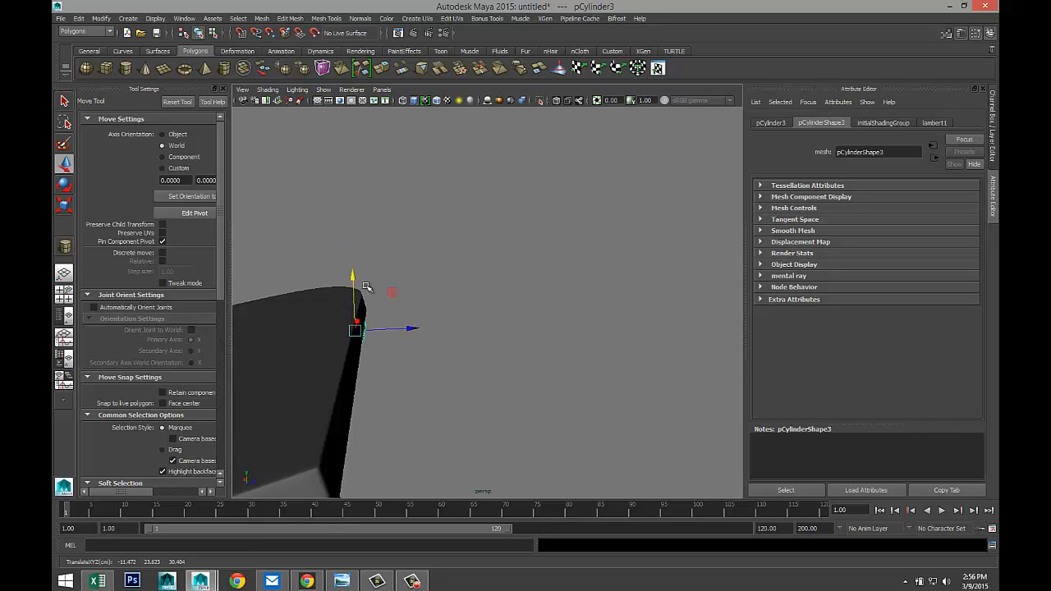
left_click_drag(476, 353, 377, 368, "alt")
scroll(394, 368, "down", 6)
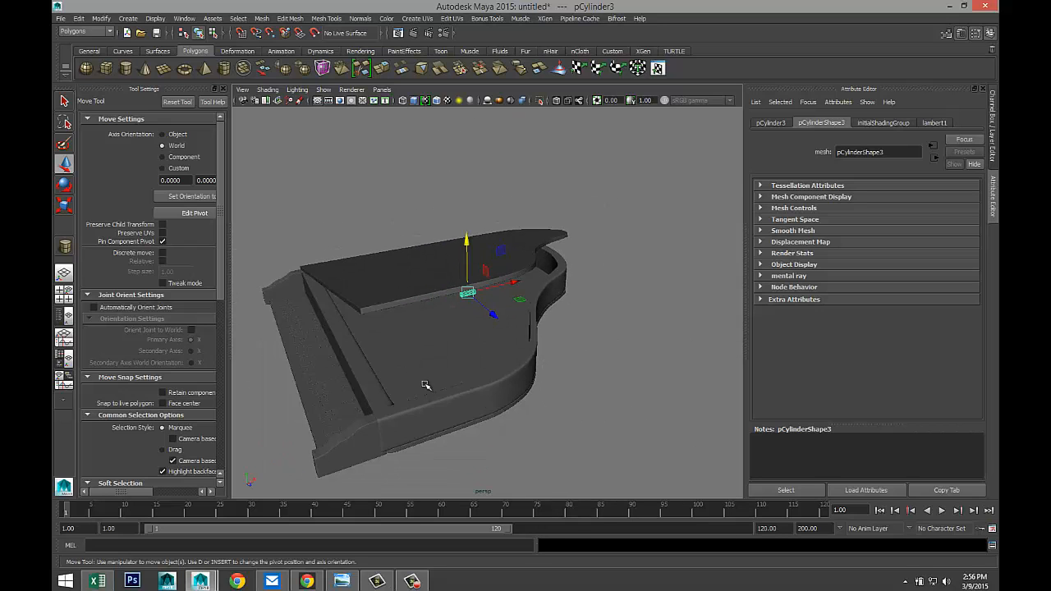
middle_click_drag(523, 402, 525, 391, "alt")
mouse_move(526, 390)
left_mouse_down("alt")
mouse_move(462, 359)
mouse_move(524, 381)
left_mouse_up("alt")
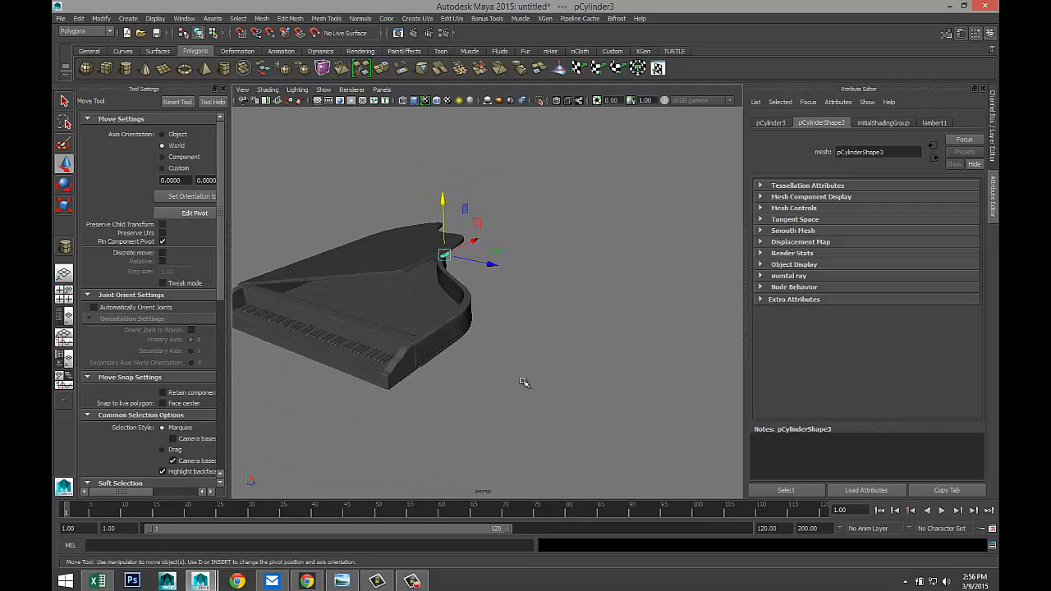
- Create a thin upright polygon box beside the piano and move it along Z to about 30.9, over the case rim
left_click(106, 68)
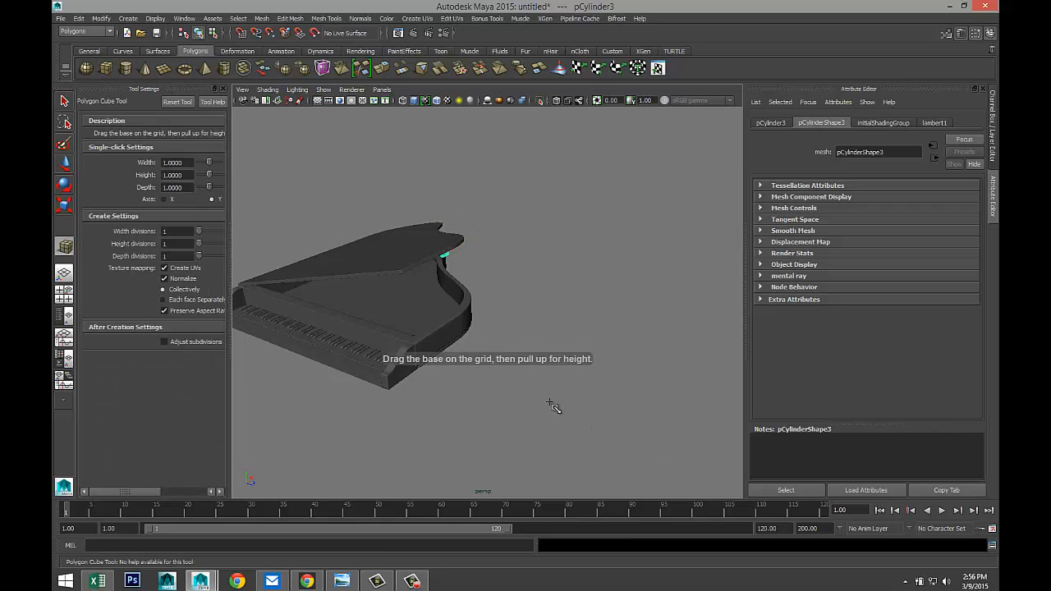
left_click_drag(548, 403, 542, 317)
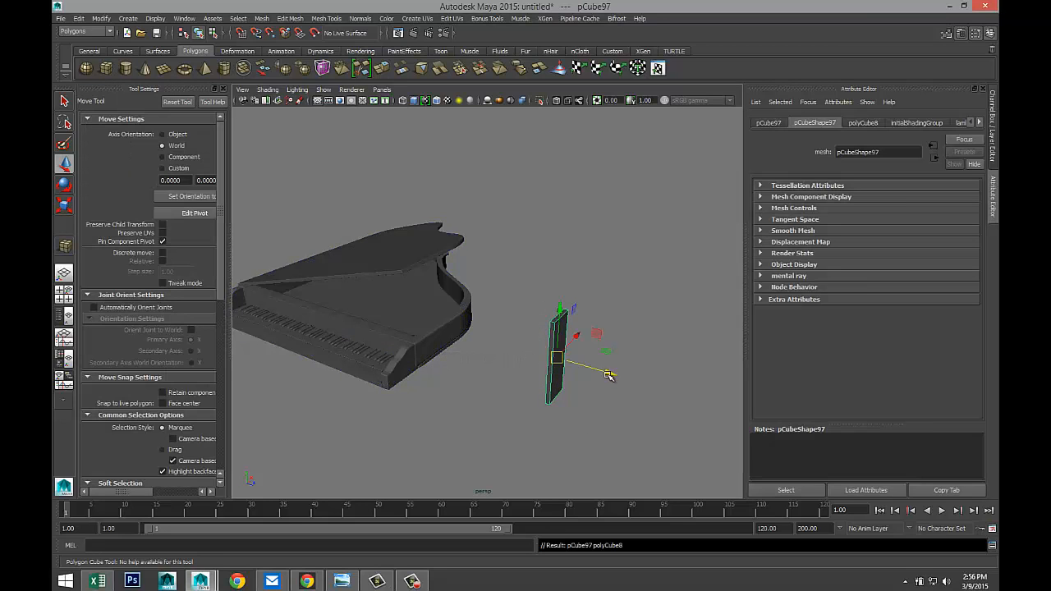
left_click_drag(608, 372, 473, 319)
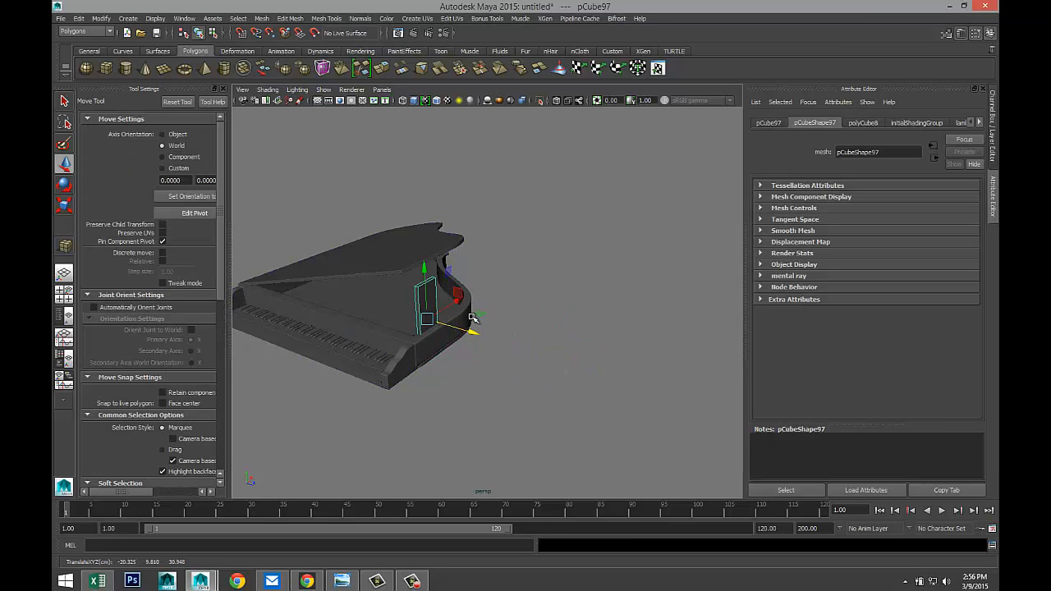
key("f")
scroll(488, 312, "down", 5)
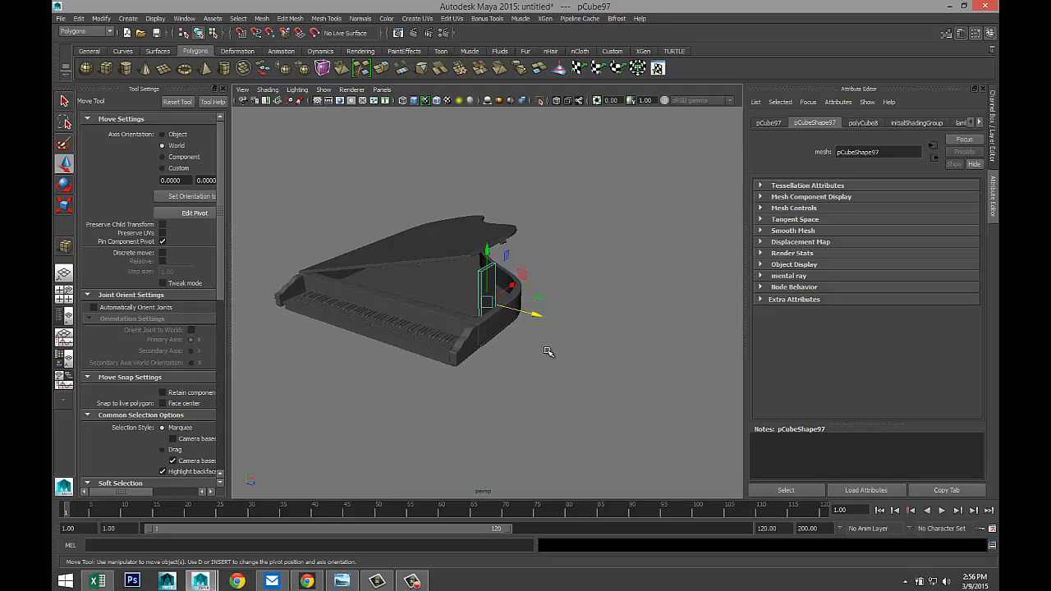
- Move the box beneath the lid's cylinder at about X -11.0 and raise it to about Y 14.0, up to the lid
left_click_drag(548, 351, 464, 332, "alt")
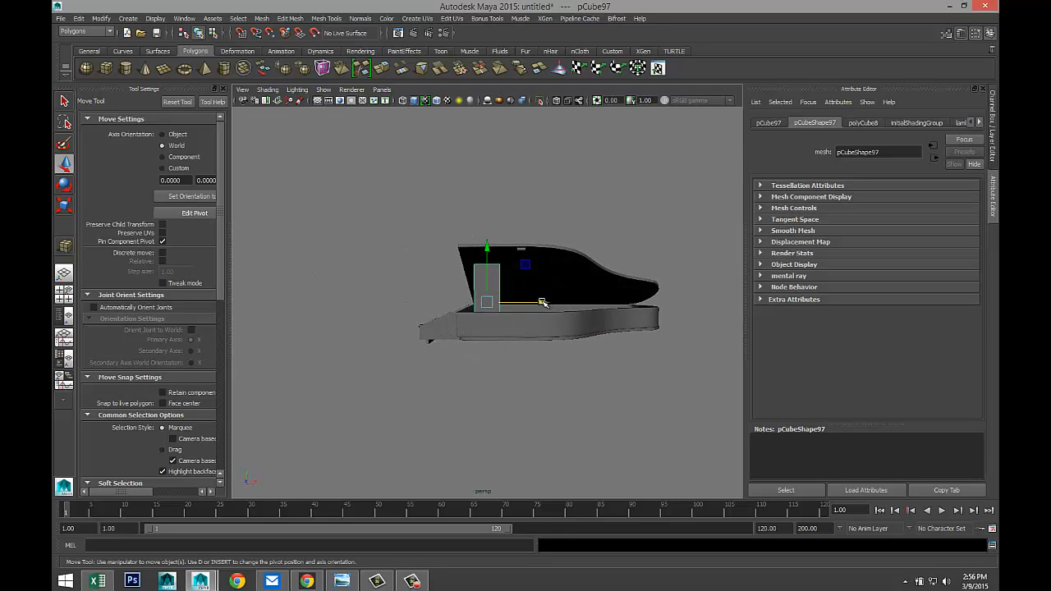
left_click_drag(542, 303, 578, 305)
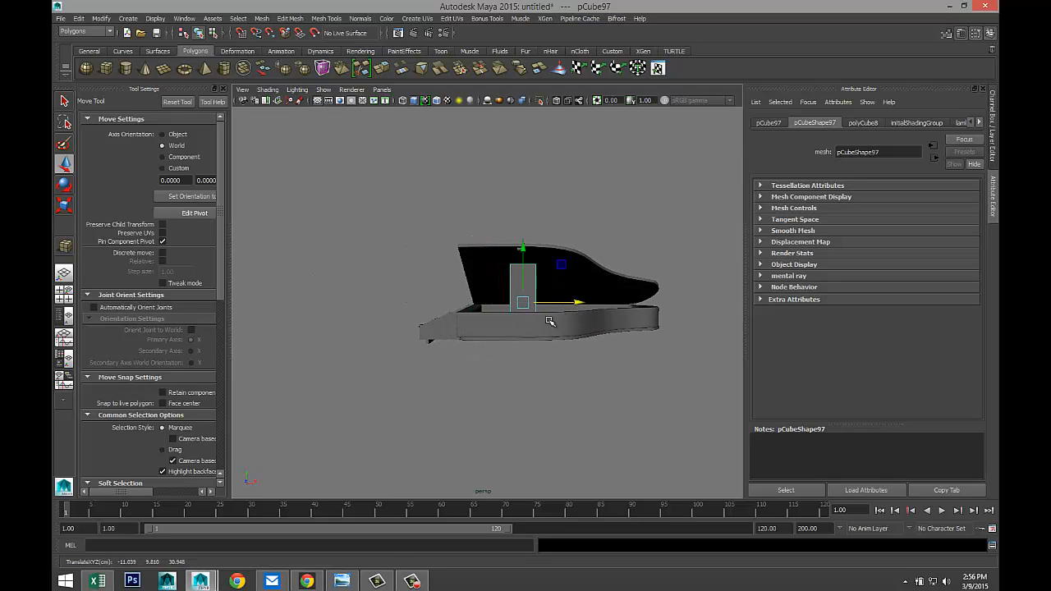
key("f")
scroll(542, 327, "down", 3)
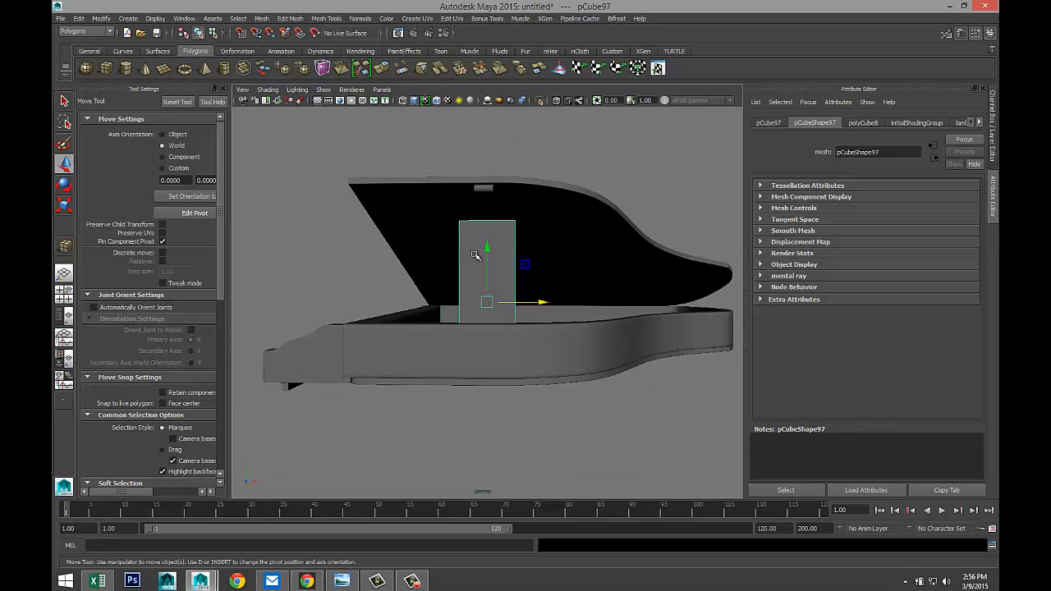
left_click_drag(488, 247, 486, 213)
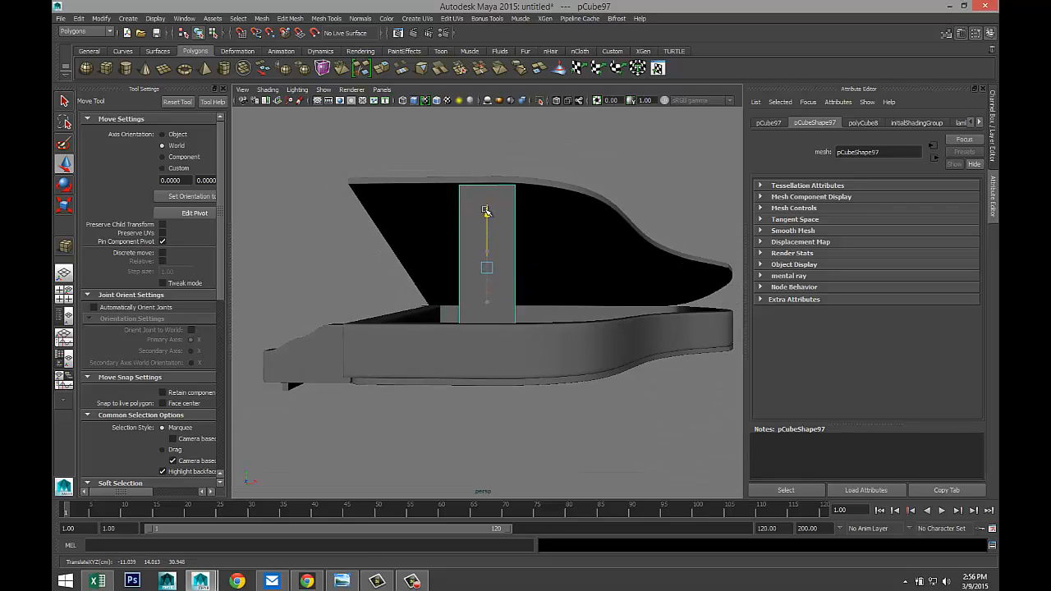
key("f")
scroll(489, 220, "down", 3)
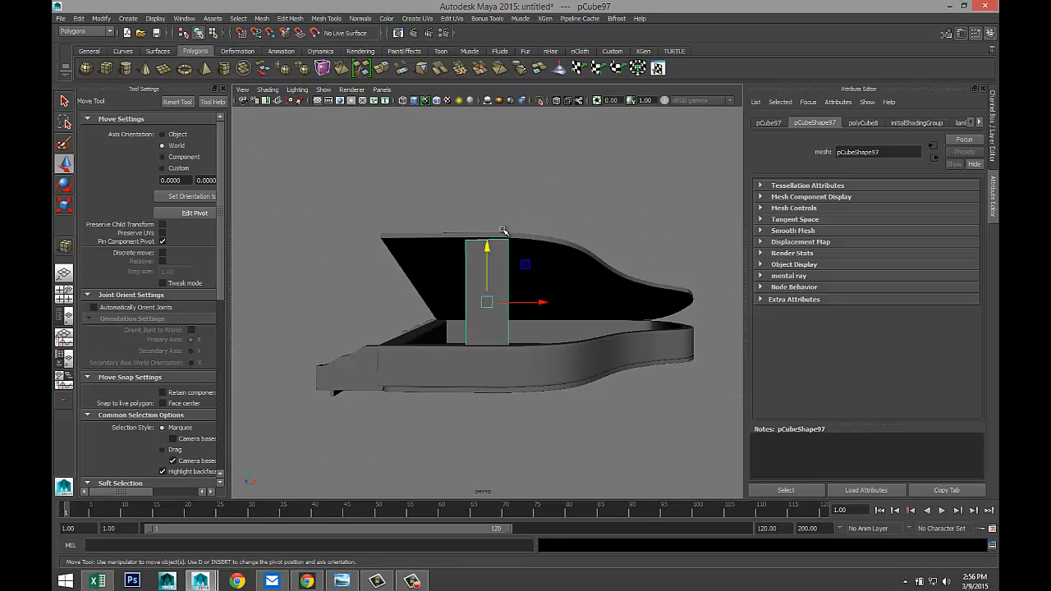
key("f")
left_click_drag(509, 244, 511, 237, "alt")
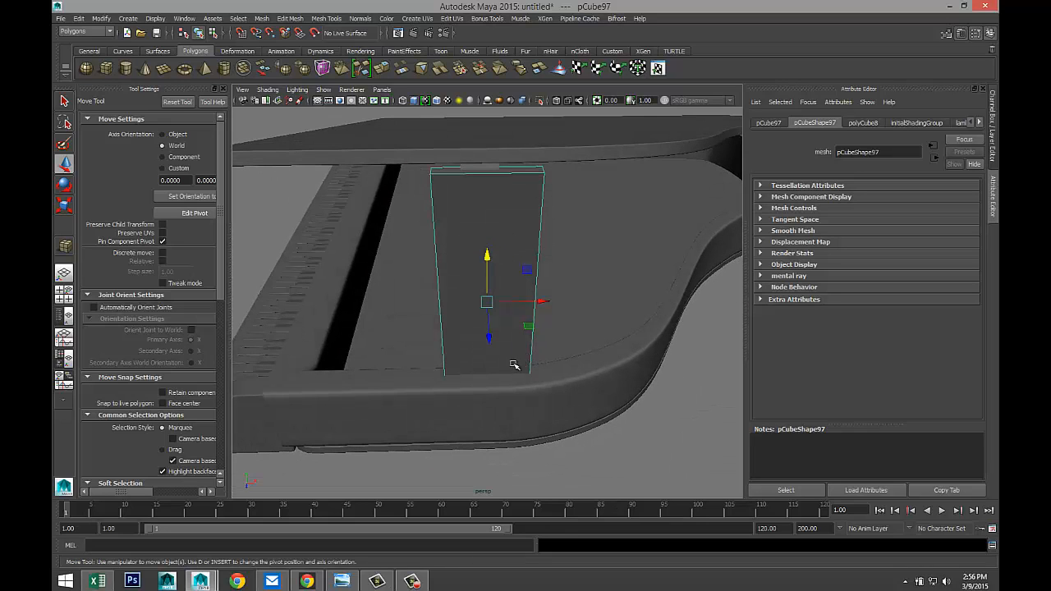
- Scale the box narrower along X and thinner along Z into a slim prop stick
key("r")
mouse_move(534, 304)
left_mouse_down()
mouse_move(495, 302)
mouse_move(532, 303)
left_mouse_up()
key("w")
left_click_drag(379, 297, 574, 417, "alt")
scroll(511, 421, "up", 5)
middle_click_drag(575, 417, 488, 284, "alt")
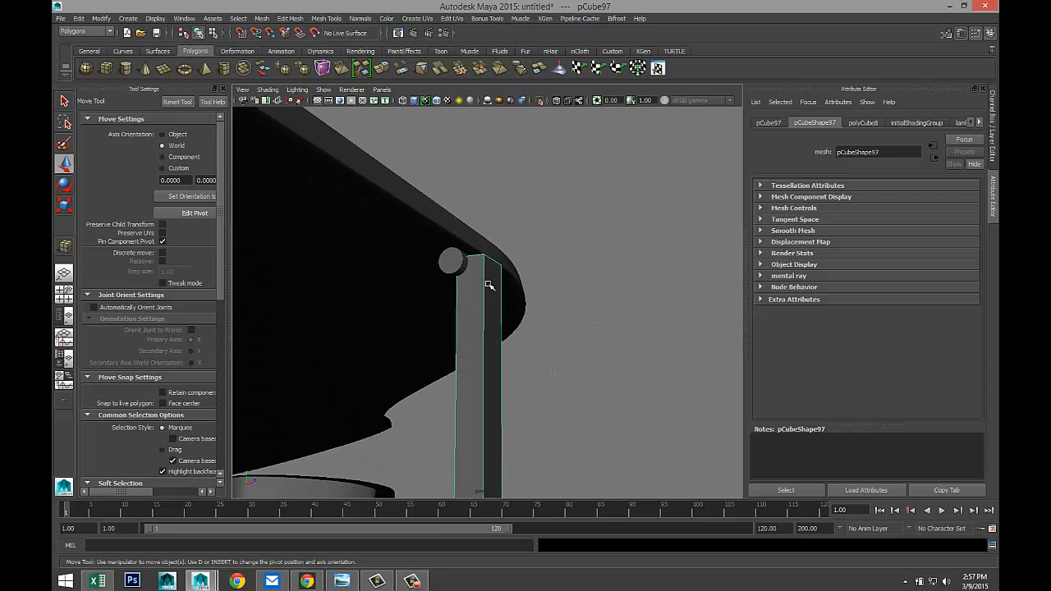
key("r")
left_click_drag(497, 315, 538, 380, "alt")
left_click_drag(542, 430, 498, 356, "alt")
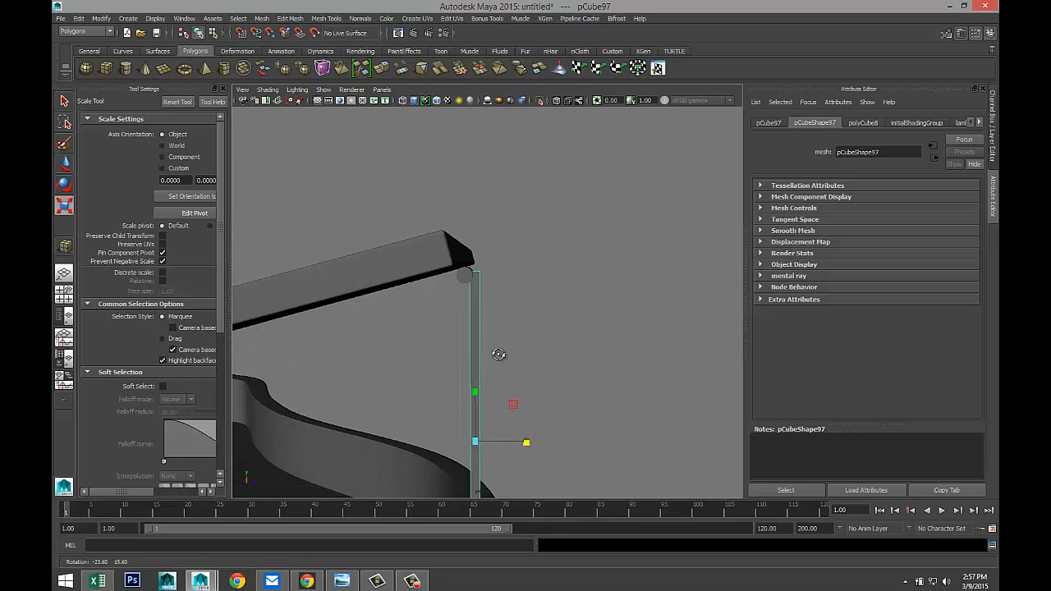
- Move the prop's top vertices into the lid's cylinder, to about Y 23.7 and Z 30.3
right_click(474, 272)
left_click_drag(454, 257, 503, 311)
key("w")
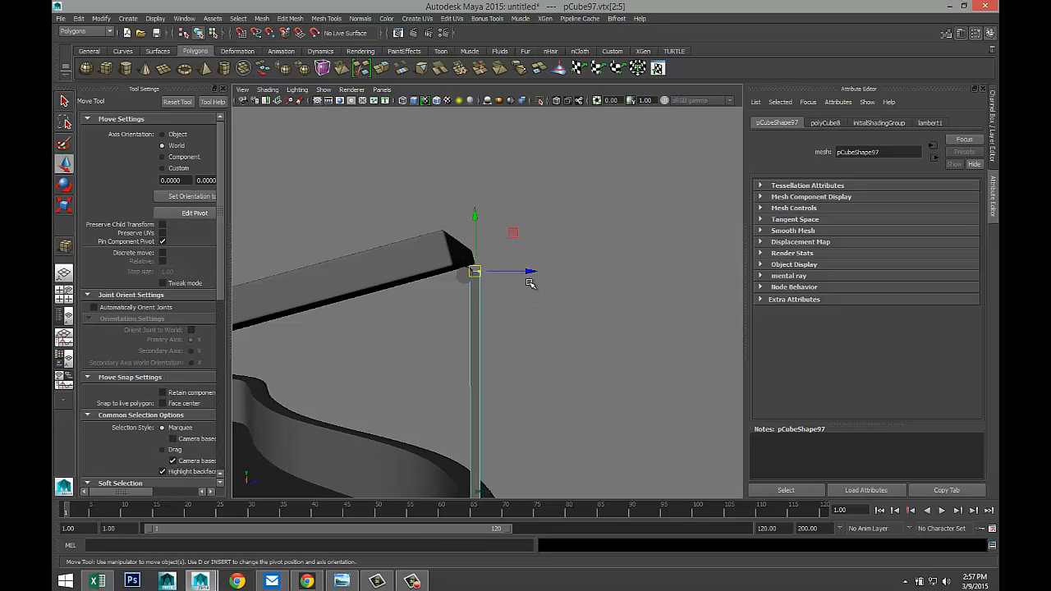
left_click_drag(534, 272, 535, 337)
scroll(533, 334, "up", 8)
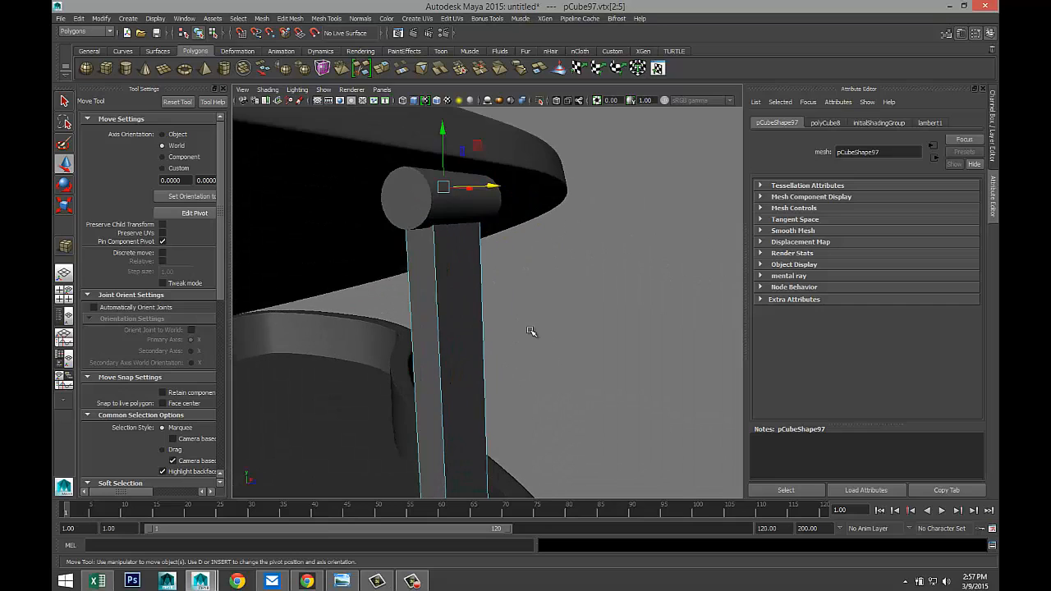
left_click_drag(443, 129, 441, 129)
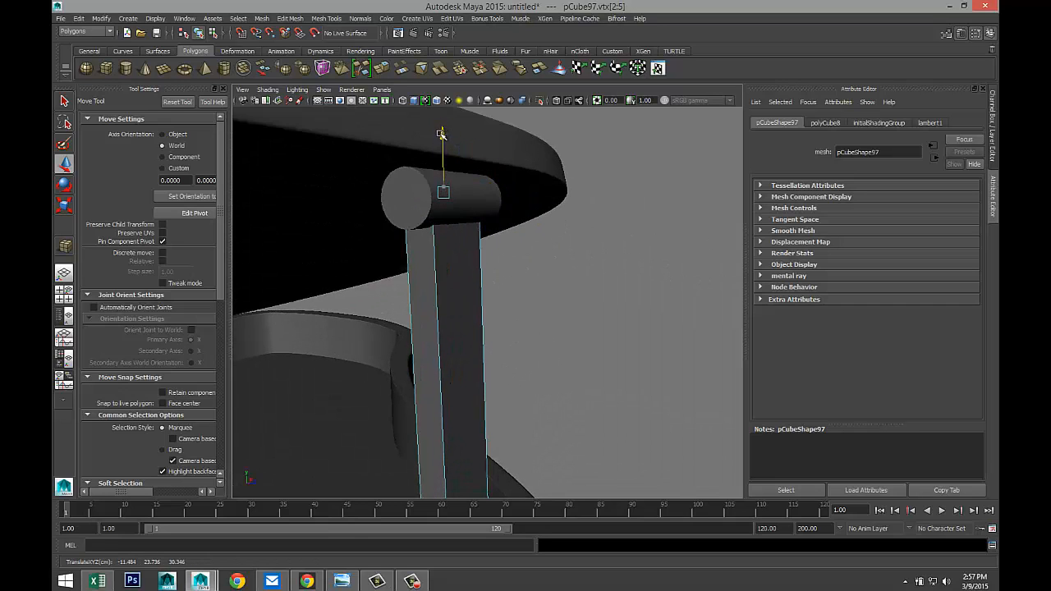
scroll(605, 376, "down", 8)
left_click_drag(602, 420, 602, 402, "alt")
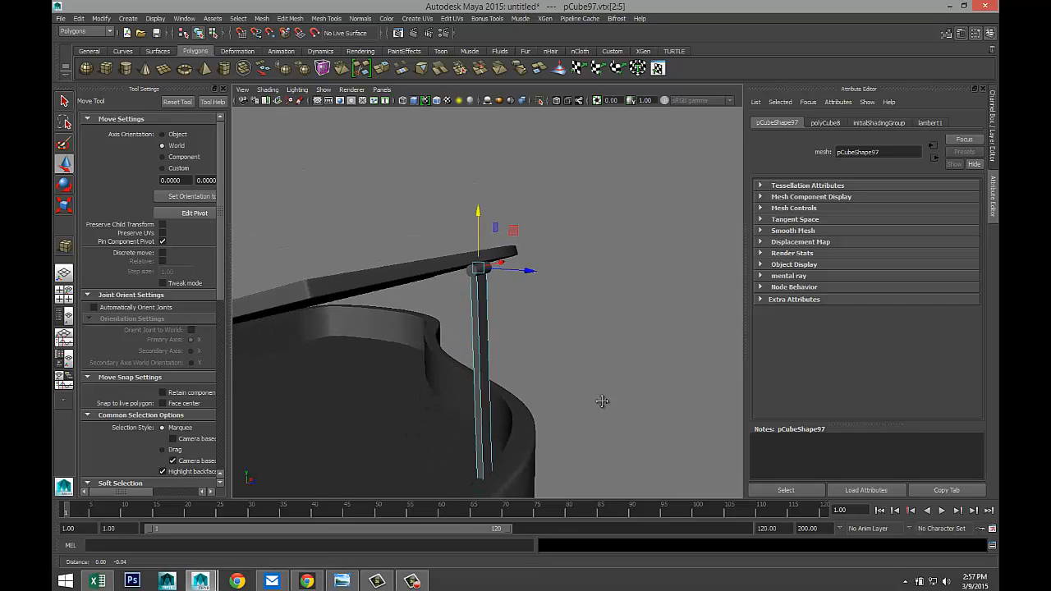
- Raise the prop's bottom vertices to the case rim at about Y 7.6 and shift them outward to about Z 32.3
scroll(600, 398, "up", 4)
middle_click_drag(595, 394, 554, 229, "alt")
left_click_drag(555, 228, 473, 338, "alt")
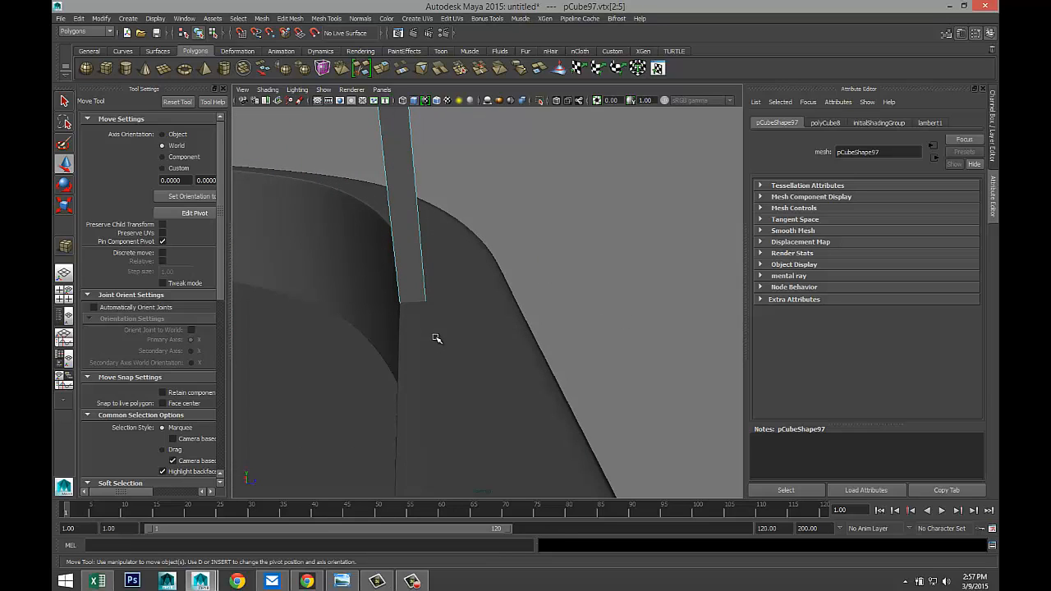
key("4")
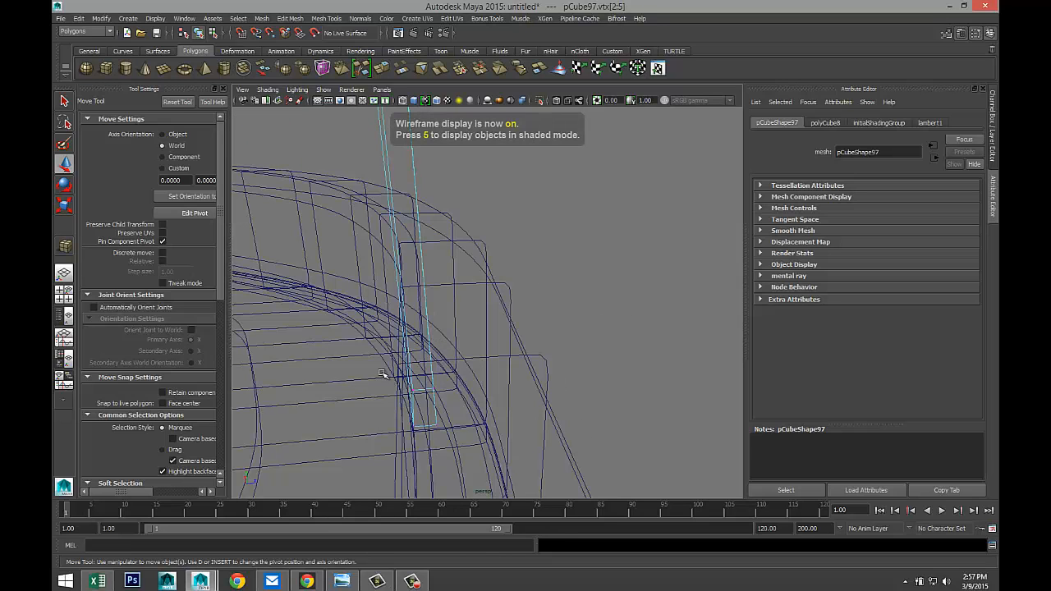
left_click_drag(382, 375, 476, 479)
scroll(490, 471, "down", 6)
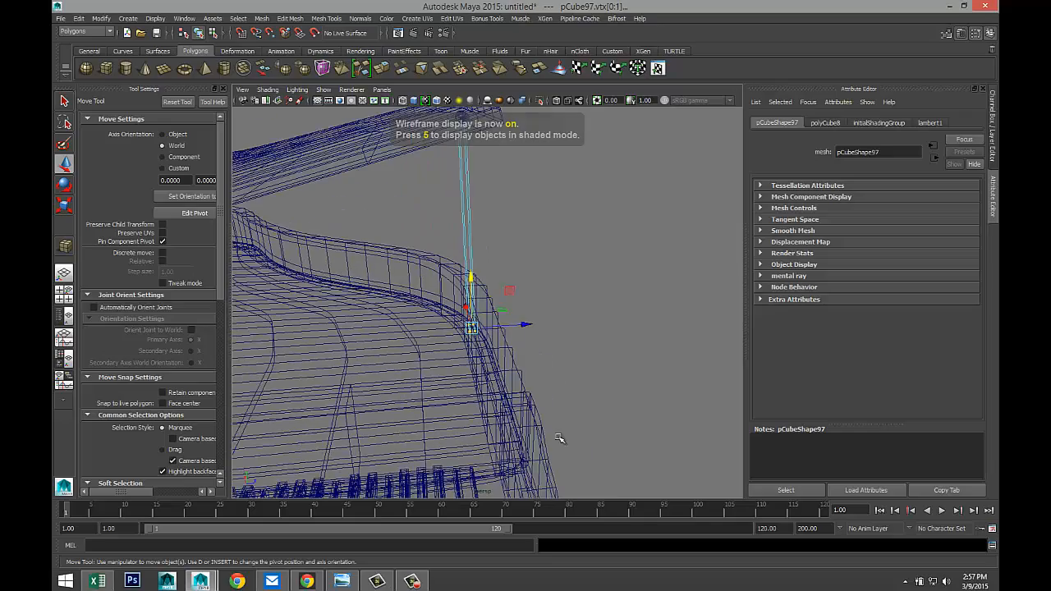
left_click_drag(558, 440, 474, 427, "alt")
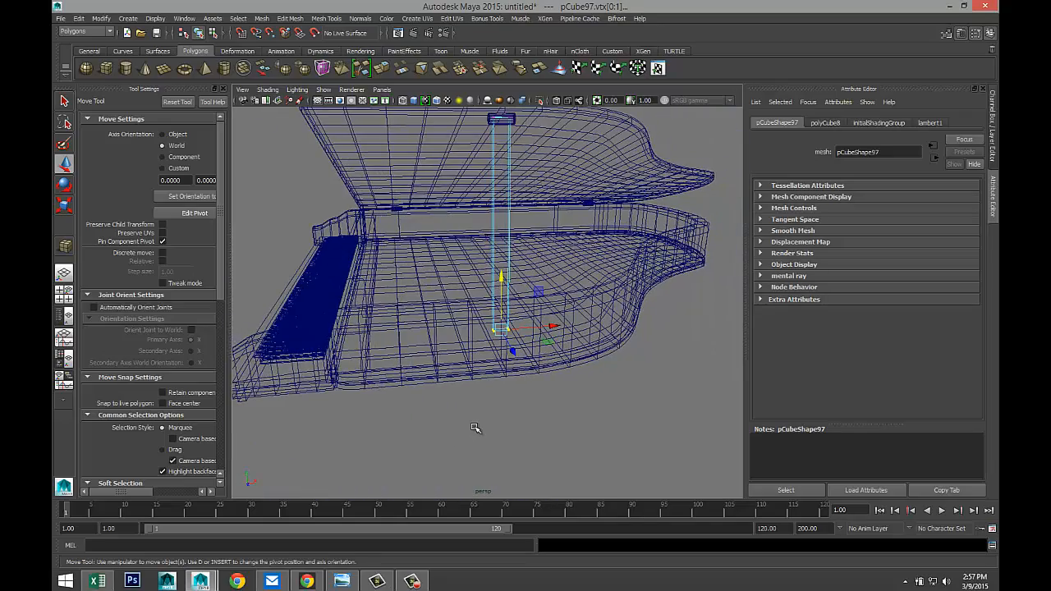
key("5")
mouse_move(501, 277)
left_mouse_down()
mouse_move(503, 234)
mouse_move(503, 243)
left_mouse_up()
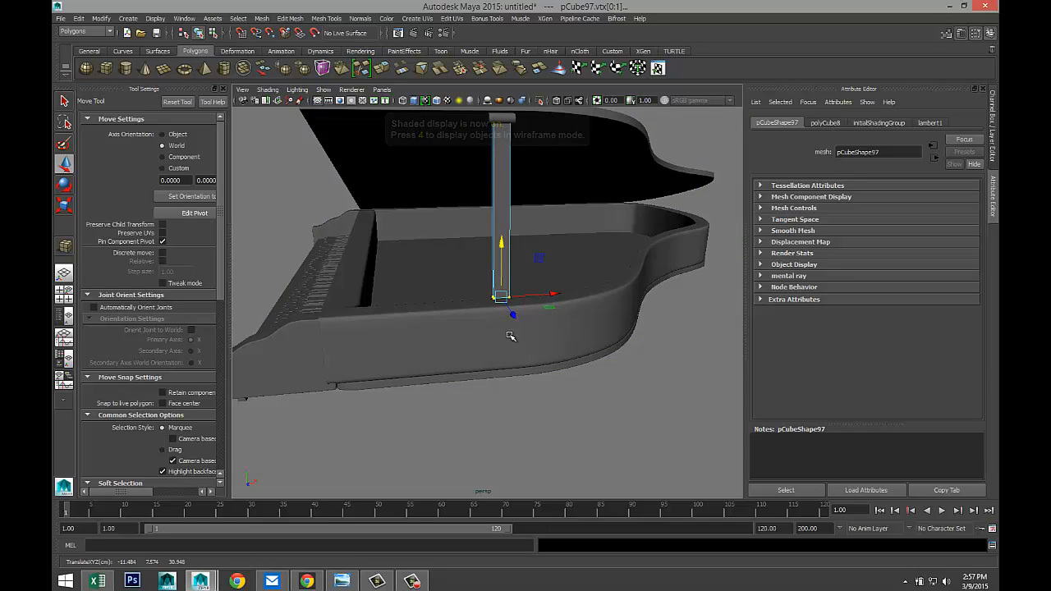
left_click_drag(510, 336, 548, 303, "alt")
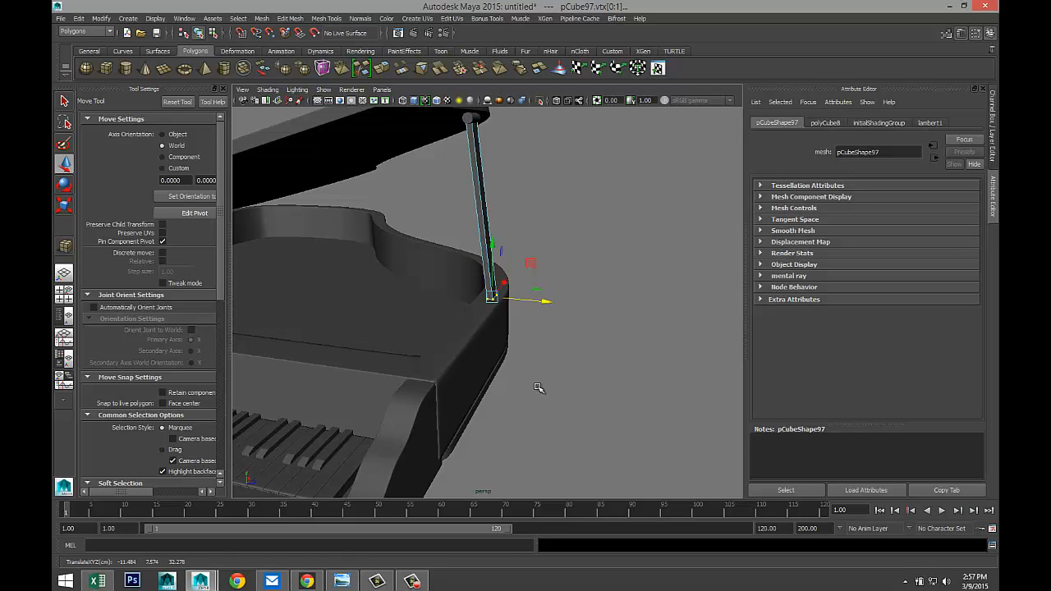
- Taper the prop stick by scaling its bottom vertices to about 0.37 along Z and narrower along X
key("r")
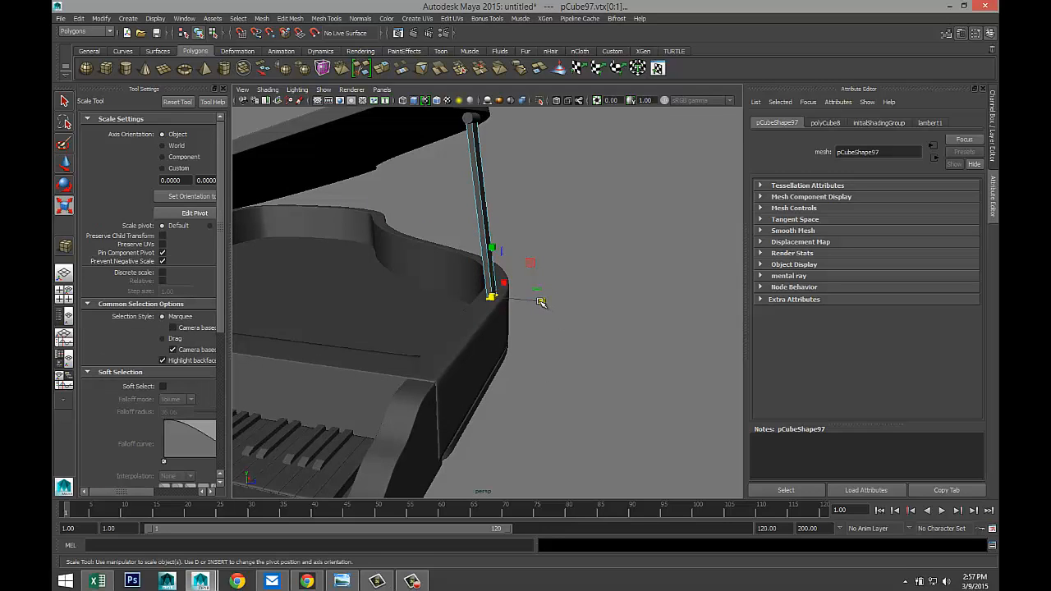
middle_click_drag(541, 302, 523, 301)
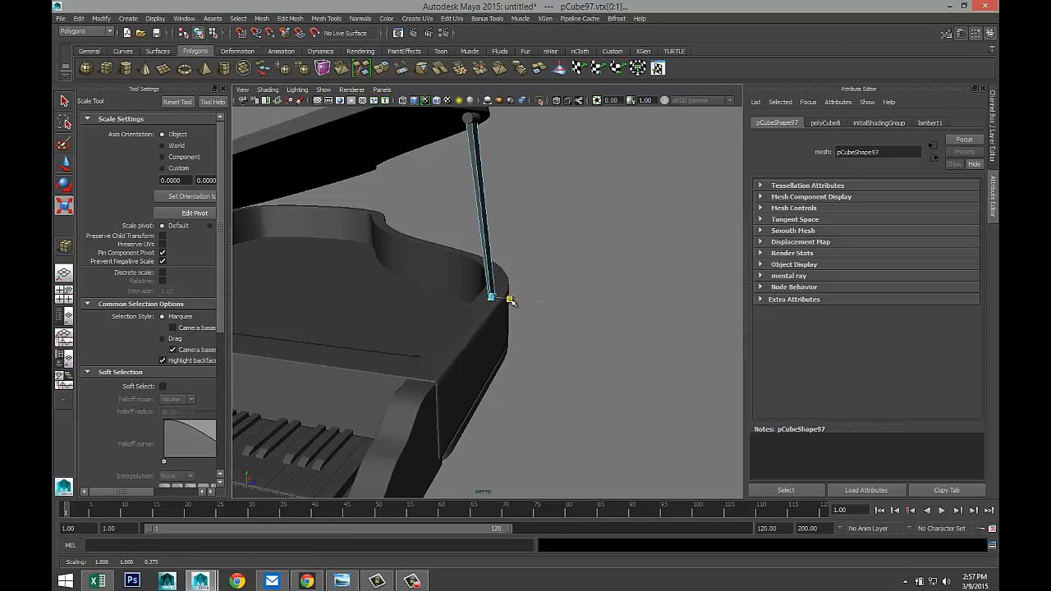
left_click_drag(538, 339, 488, 340, "alt")
left_click_drag(576, 303, 545, 303)
- Shorten the lid's cylinder along its length to match the width of the prop's top end
left_click_drag(421, 340, 490, 439, "alt")
scroll(568, 394, "up", 5)
left_click_drag(553, 316, 568, 329, "alt")
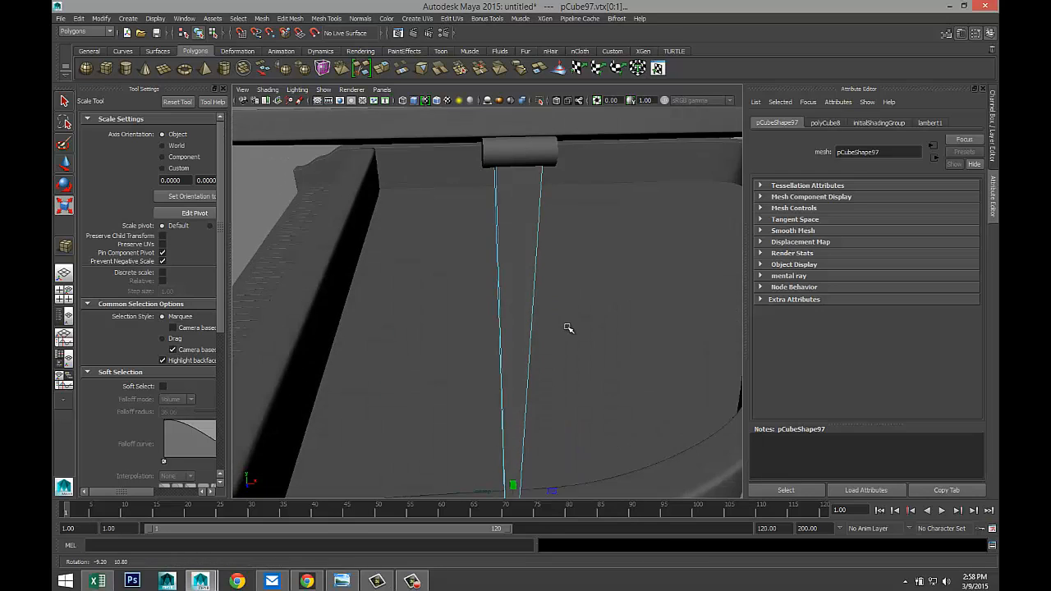
left_click(530, 157)
left_click(495, 153)
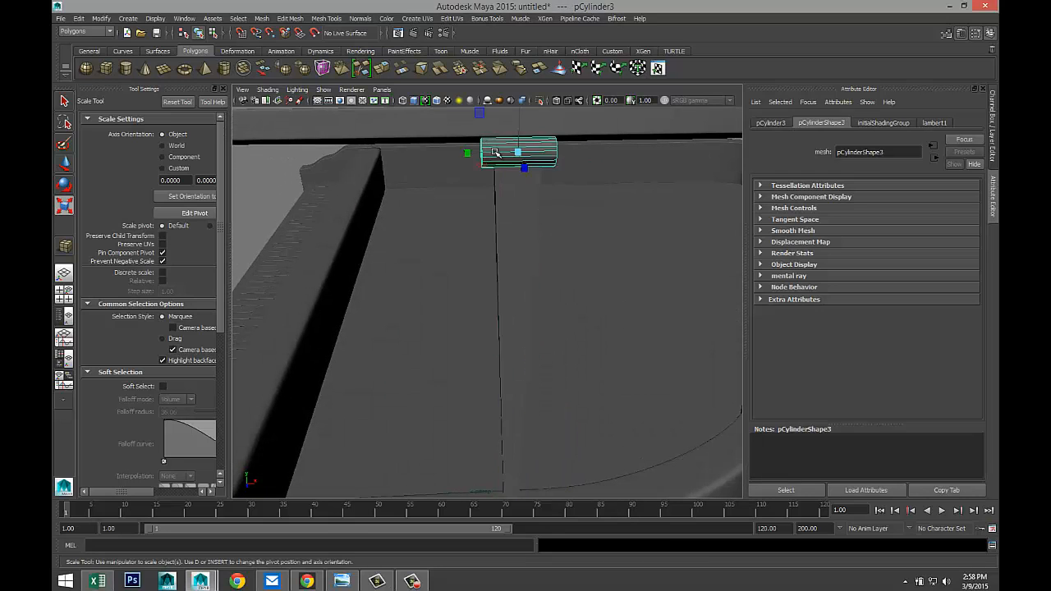
left_click_drag(467, 153, 486, 152)
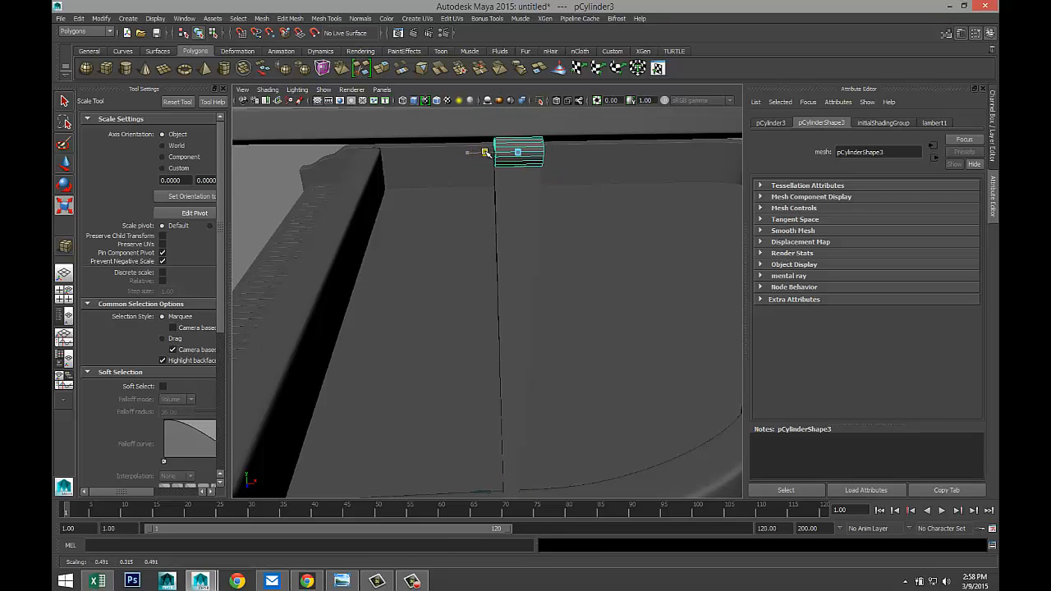
- Select the prop's top vertices inside the lid's cylinder and scale them slightly narrower along X
left_click(512, 197)
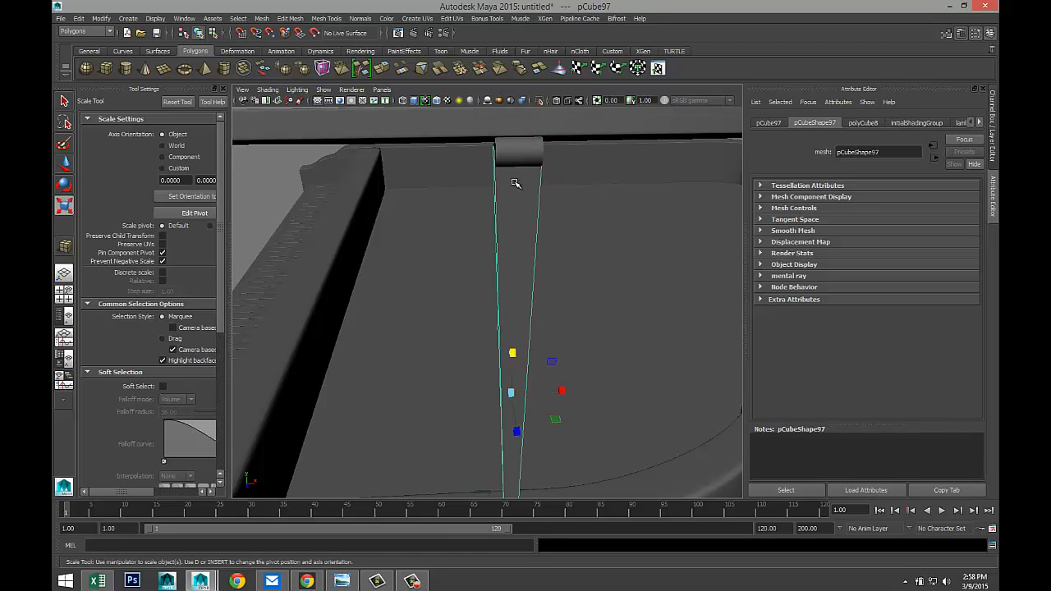
right_click_drag(505, 172, 479, 158)
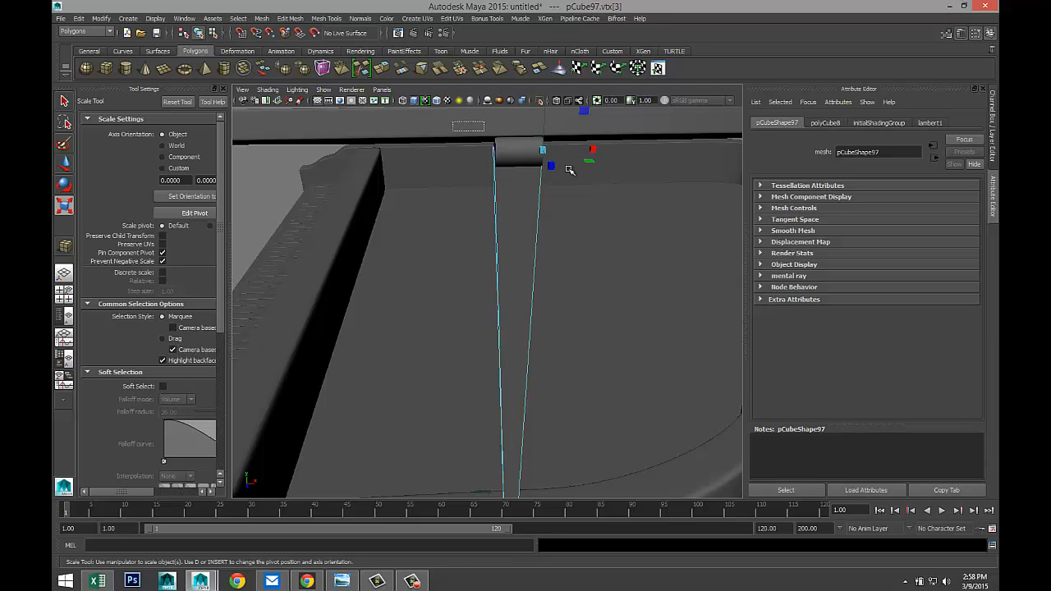
left_click_drag(452, 121, 556, 159)
scroll(562, 205, "down", 8)
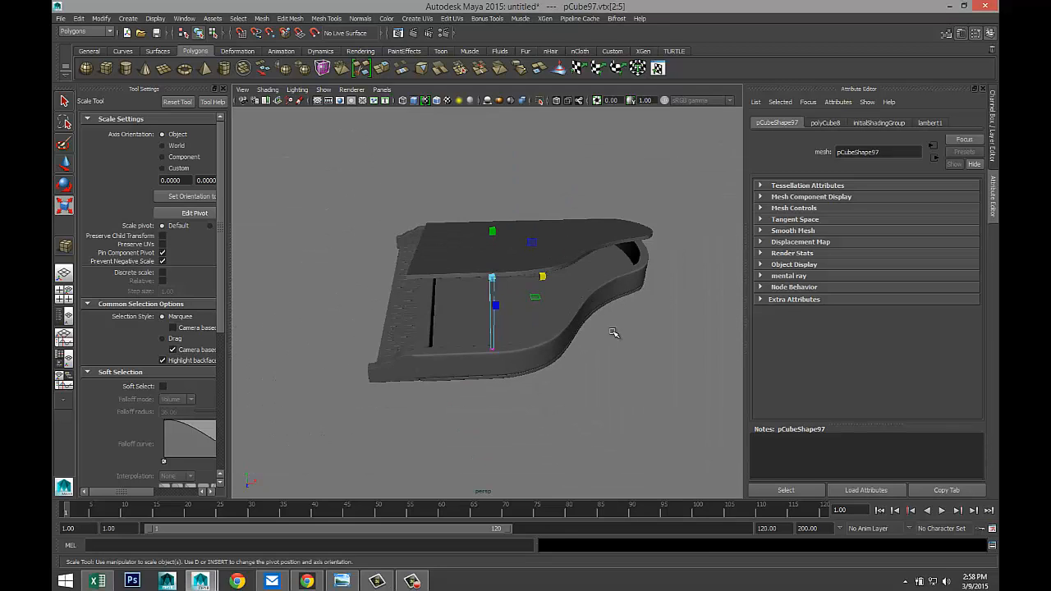
left_click(605, 352)
- Import Piano perspective.jpg from the Desktop as an image plane in the perspective view
left_click_drag(363, 397, 429, 375, "alt")
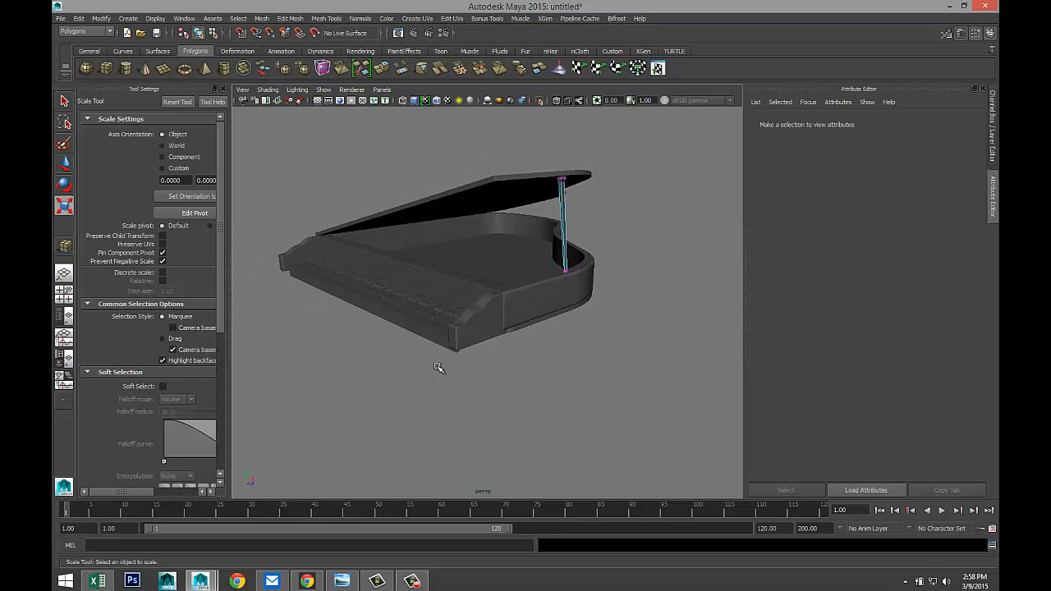
left_click(81, 290)
key("space")
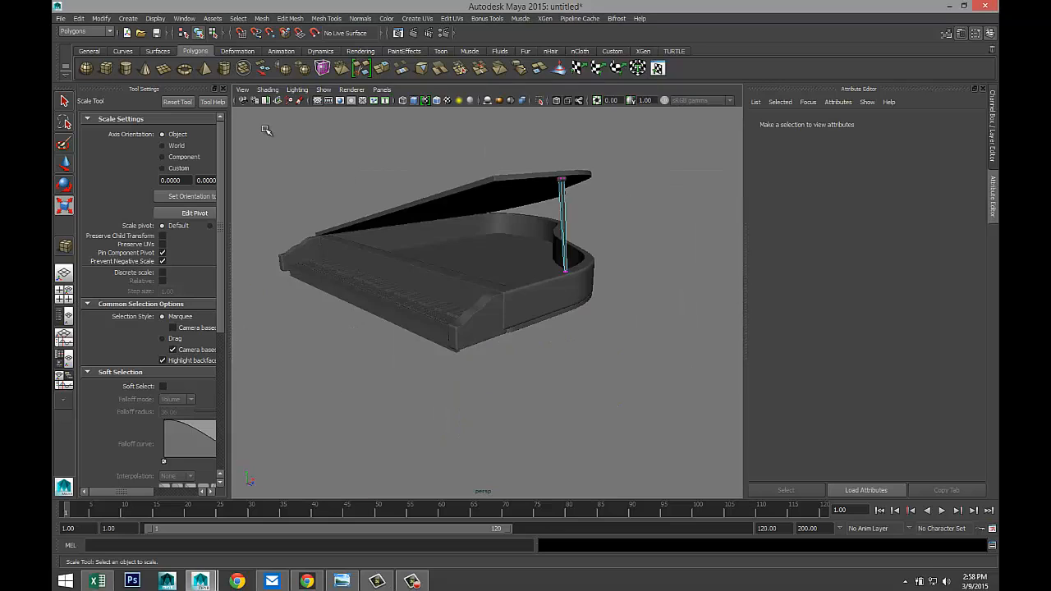
left_click(243, 90)
mouse_move(318, 272)
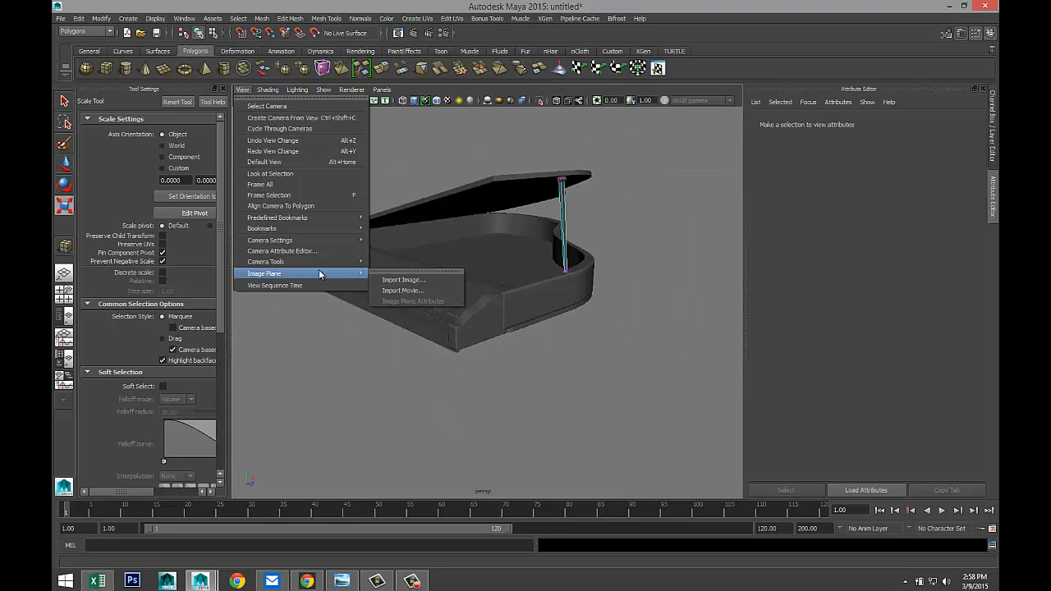
left_click(394, 281)
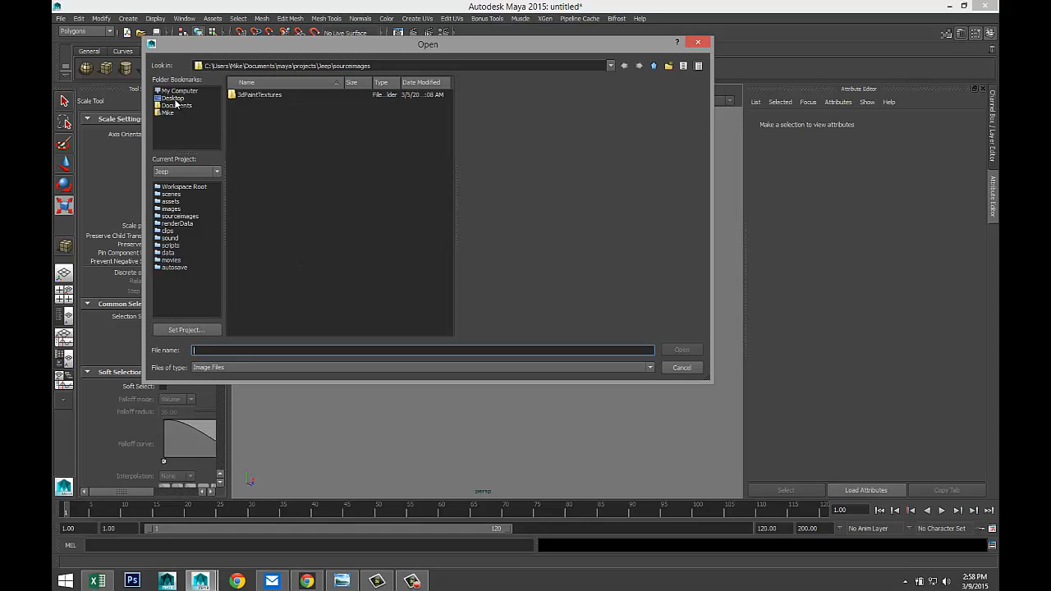
left_click(172, 99)
scroll(295, 271, "down", 6)
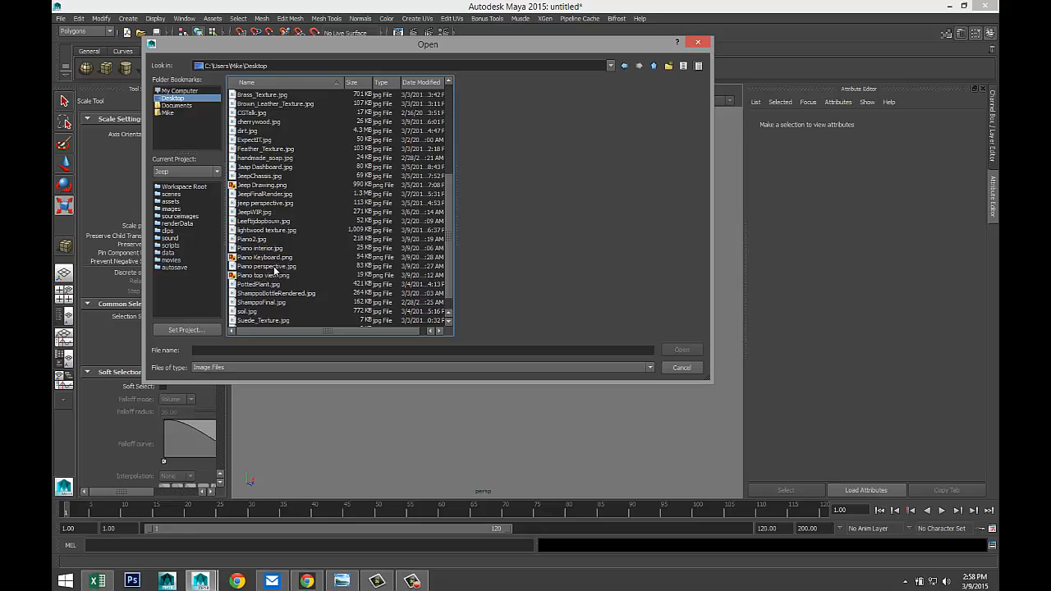
left_click(275, 267)
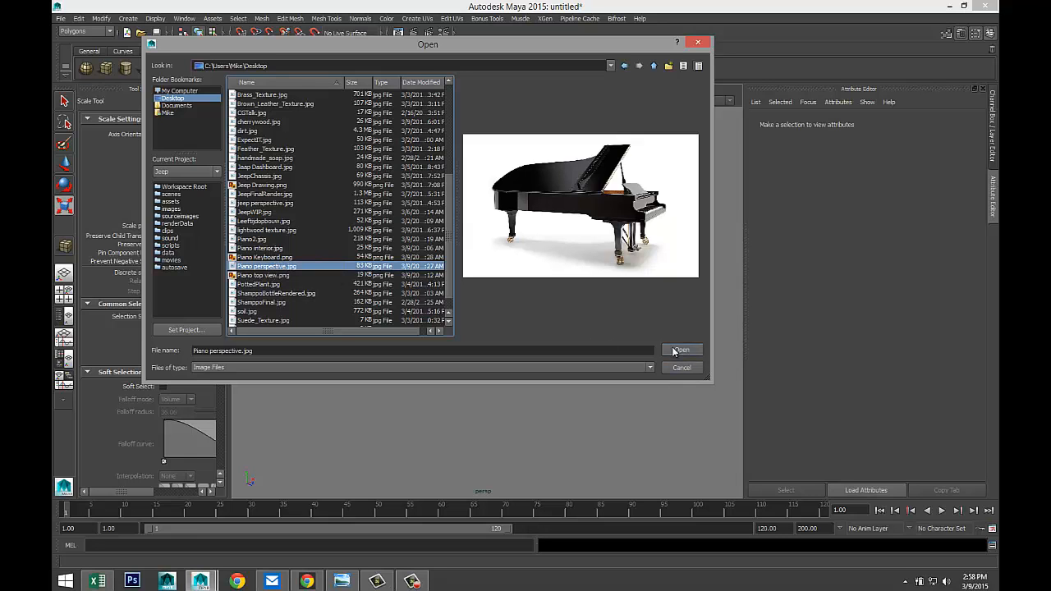
left_click(675, 351)
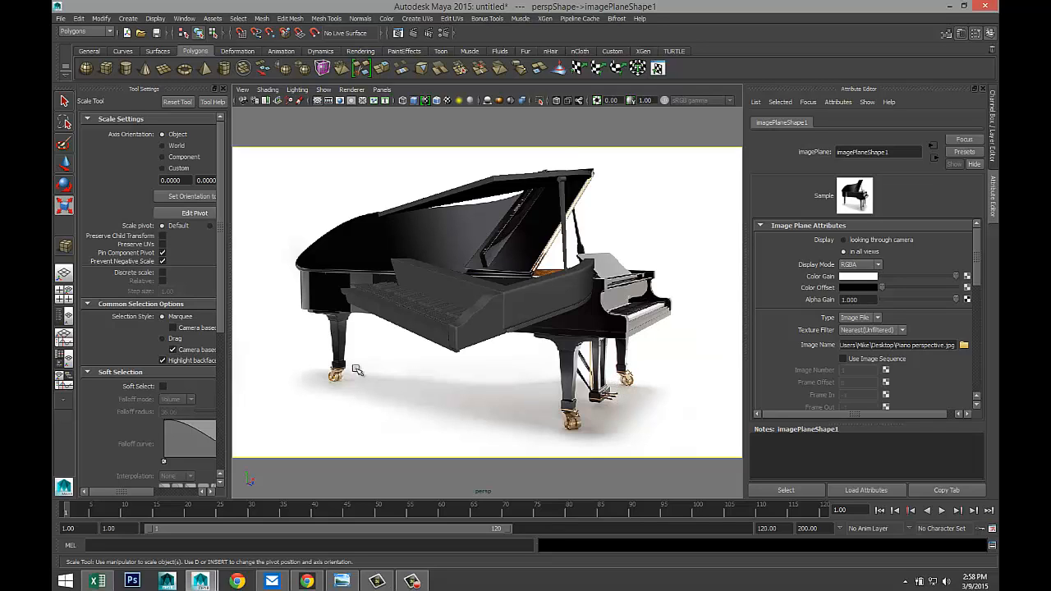
- Delete the piano image plane from the perspective view
left_click(64, 293)
key("space")
scroll(522, 260, "up", 3)
key("Delete")
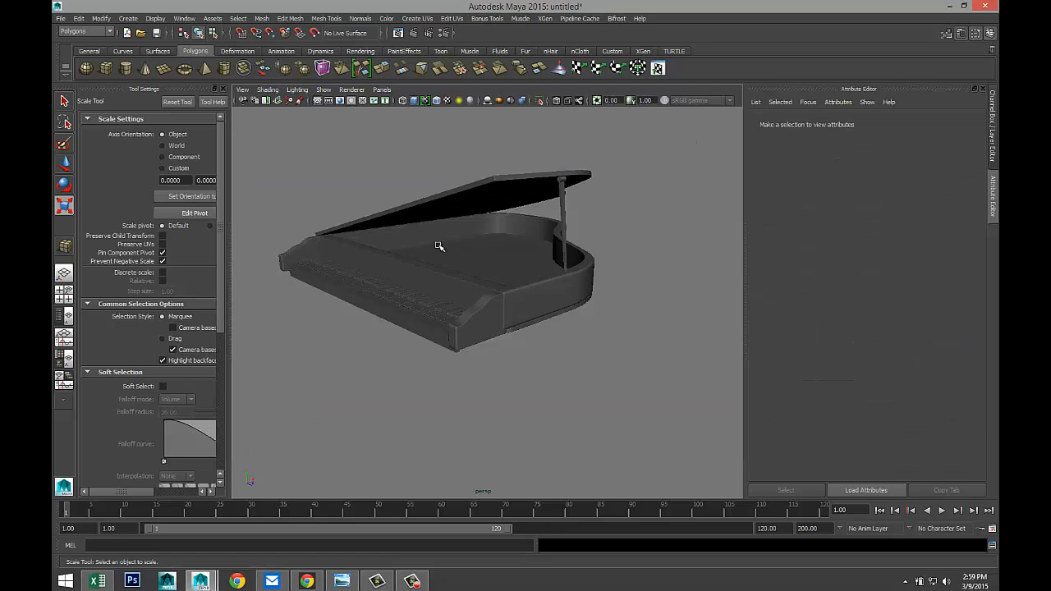
- Close the tool settings and import Piano perspective.jpg from the Desktop as an image plane in the front view
left_click(69, 295)
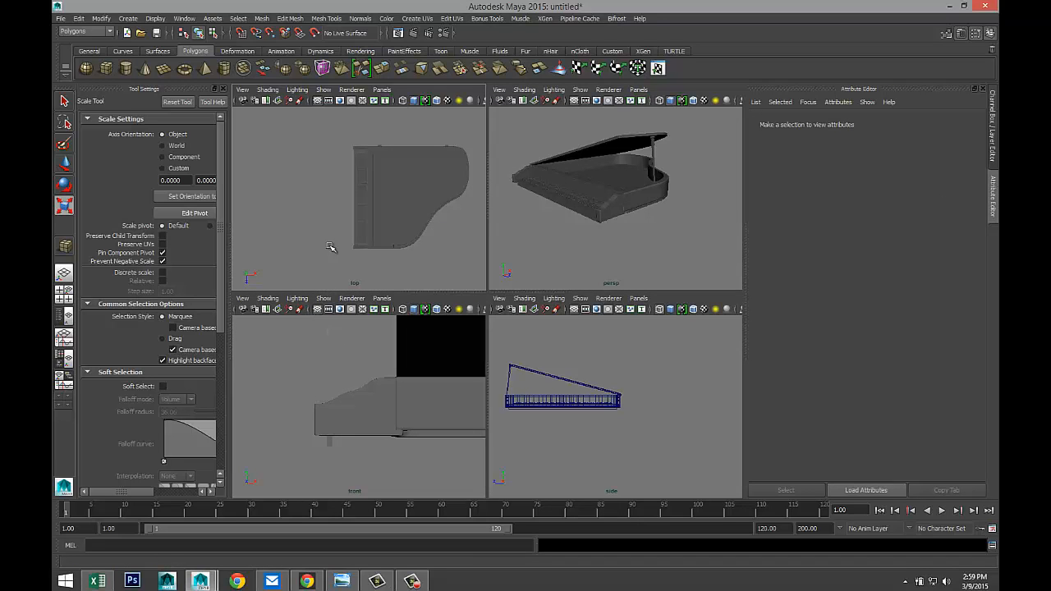
scroll(321, 403, "up", 1)
key("space")
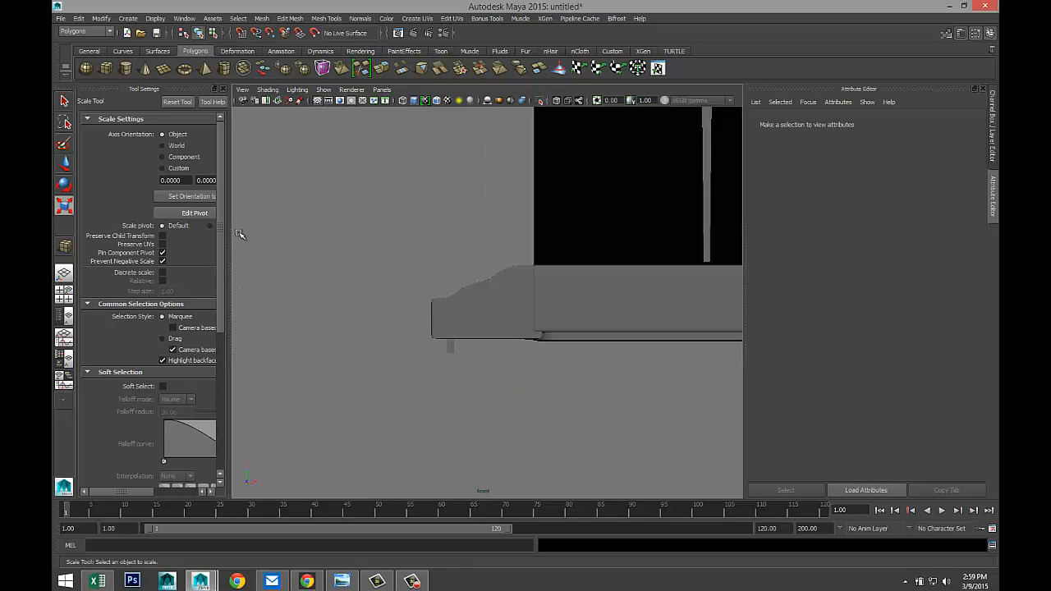
left_click(223, 89)
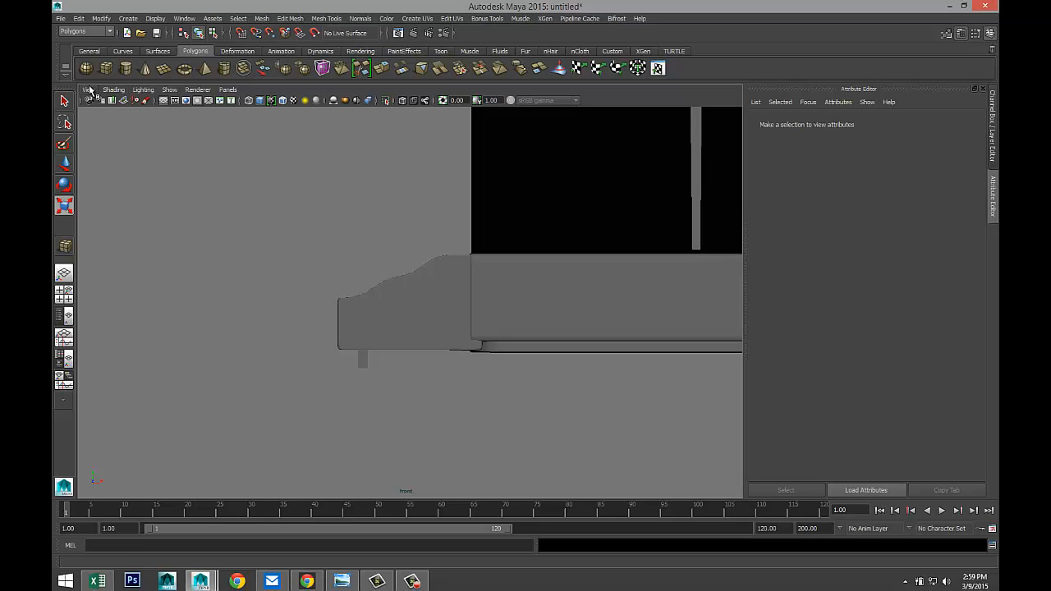
left_click(87, 90)
mouse_move(156, 273)
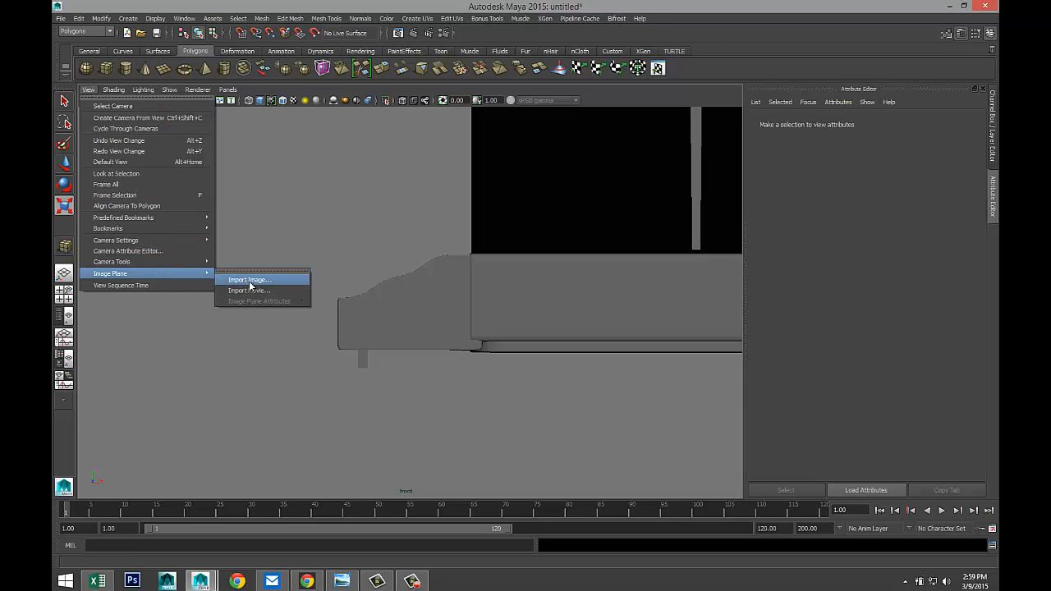
left_click(248, 279)
left_click(172, 98)
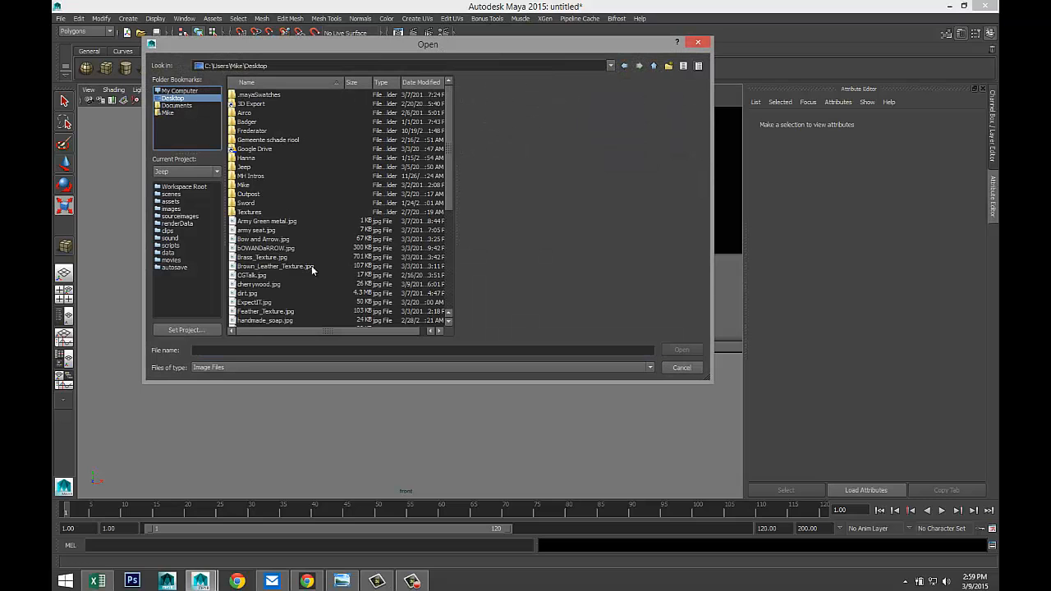
scroll(278, 291, "down", 6)
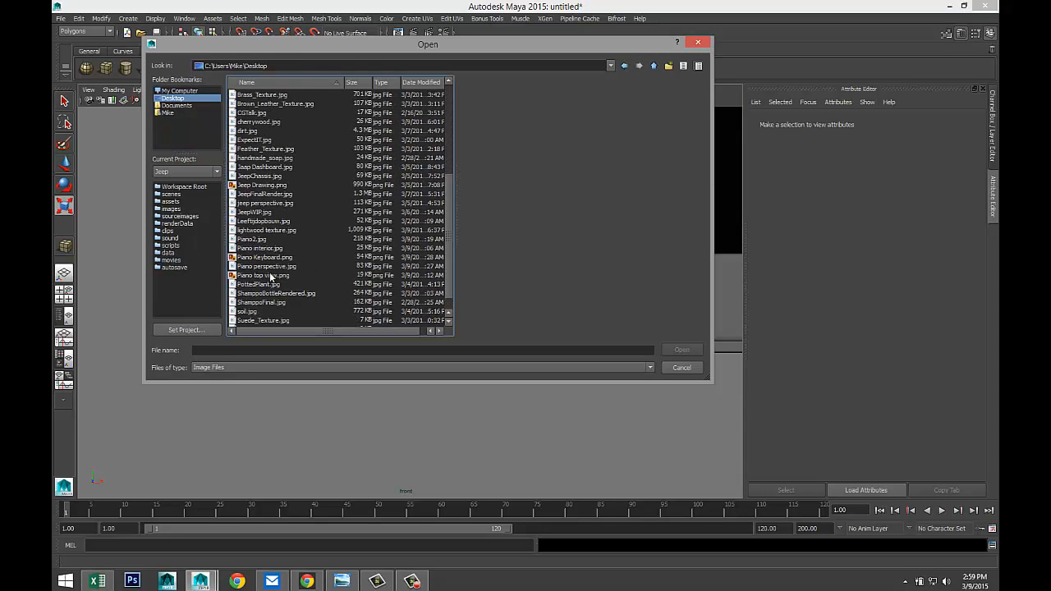
left_click(272, 267)
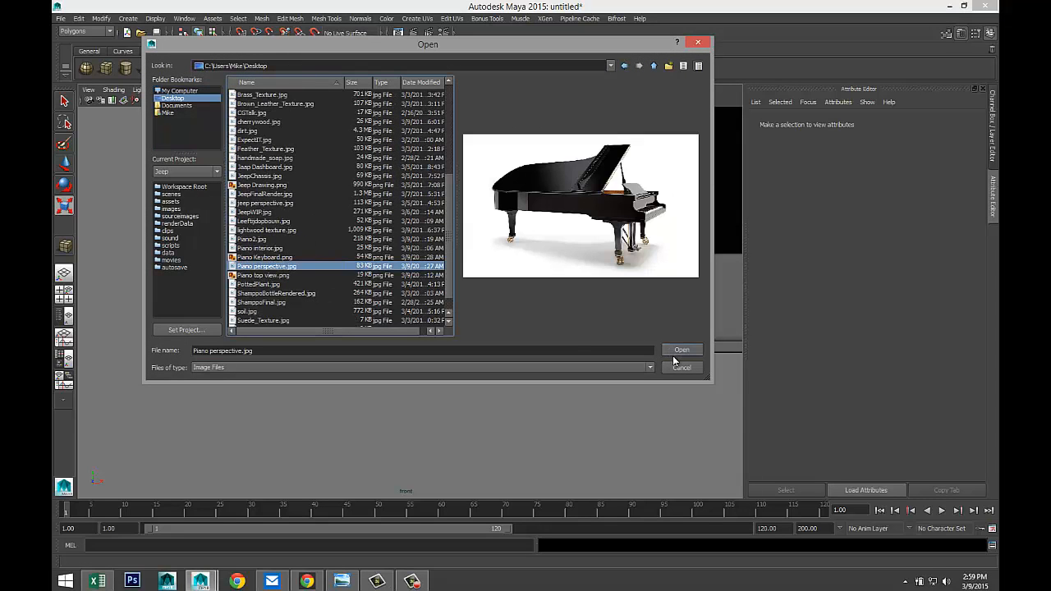
left_click(680, 352)
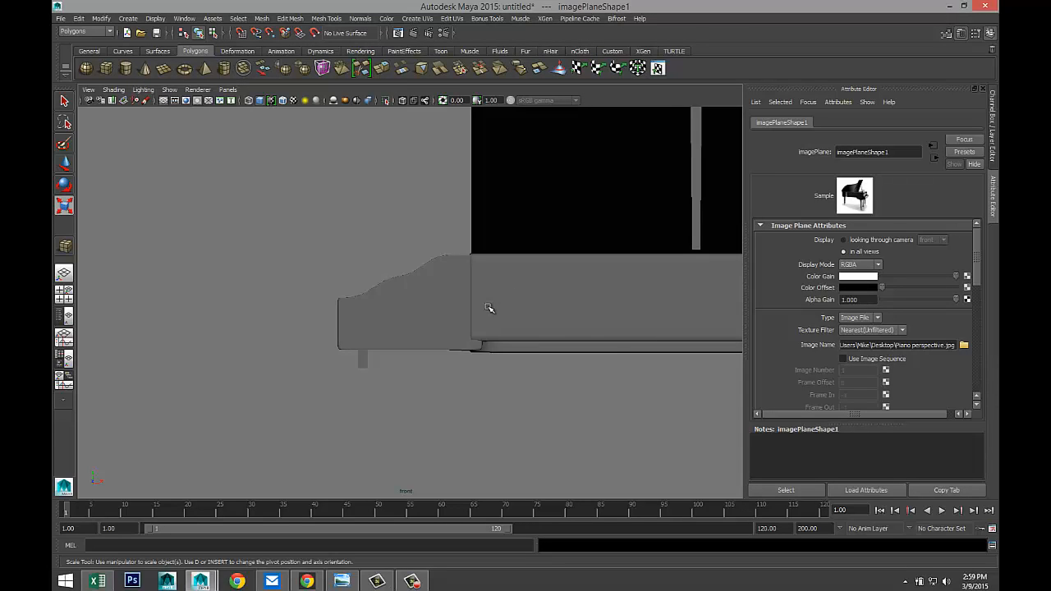
- Scale the piano image plane up uniformly until it is larger than the piano model
key("space")
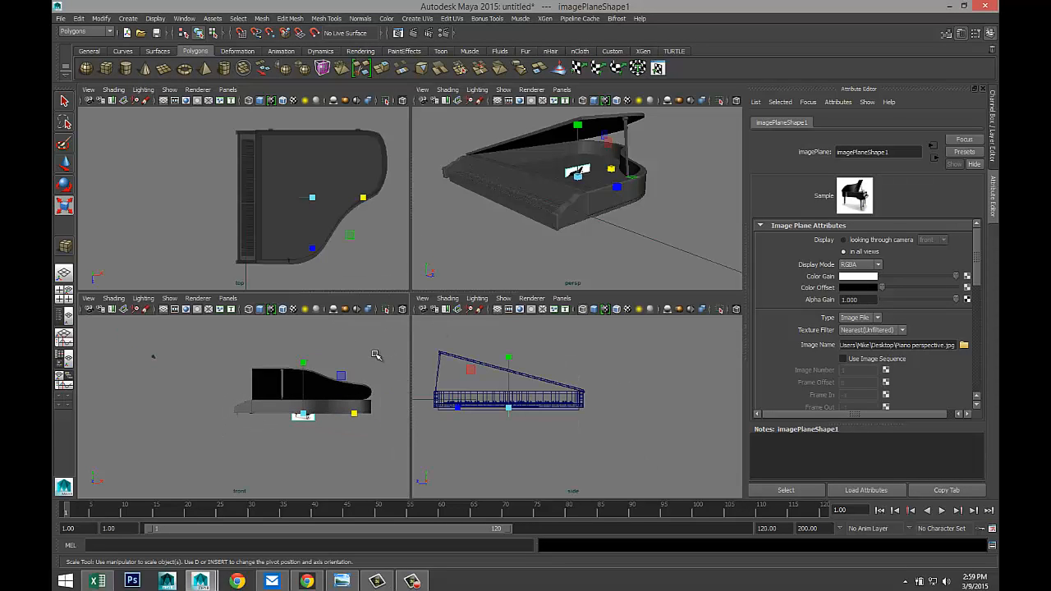
left_click(303, 416)
left_click_drag(303, 415, 433, 416)
key("space")
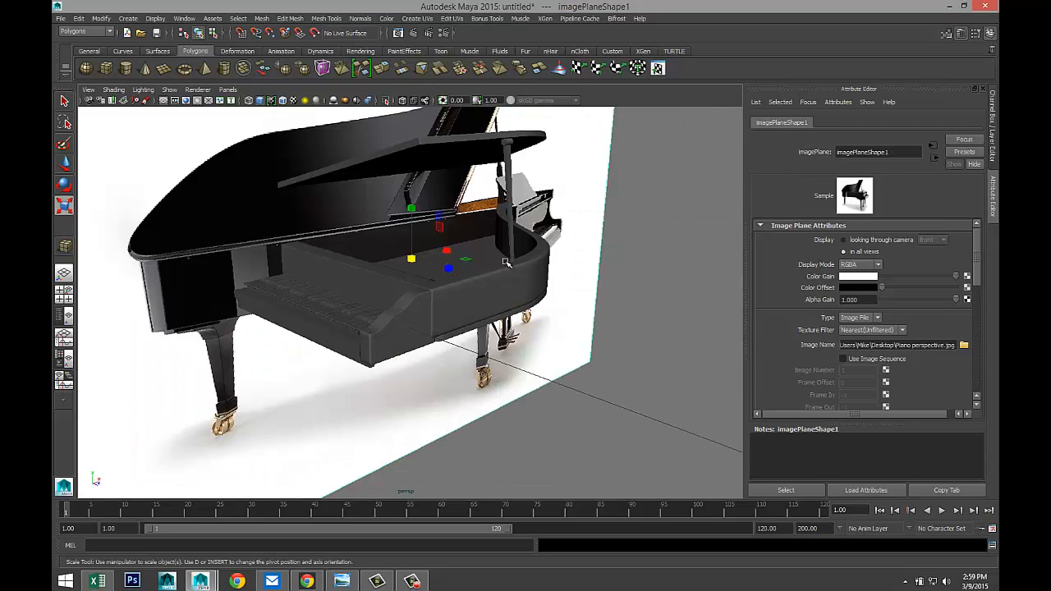
- Move the piano image plane back along Z, clear of the piano model, as a visible reference
scroll(496, 280, "down", 2)
left_click_drag(434, 310, 508, 375, "alt")
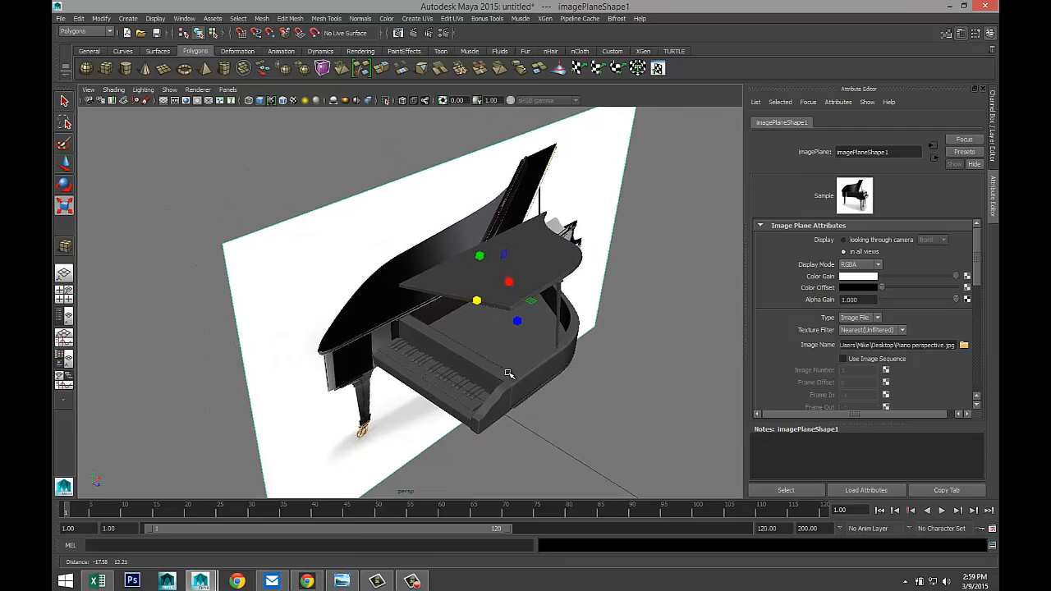
key("w")
left_click_drag(518, 324, 304, 228)
scroll(366, 312, "up", 2)
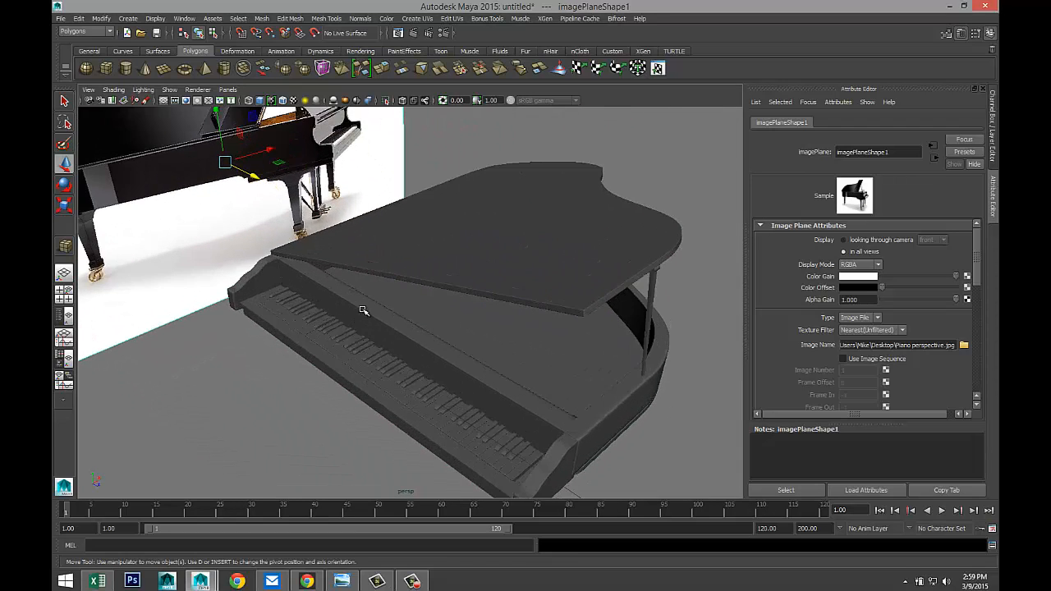
mouse_move(364, 307)
left_mouse_down("alt")
mouse_move(347, 265)
mouse_move(363, 284)
mouse_move(353, 294)
left_mouse_up("alt")
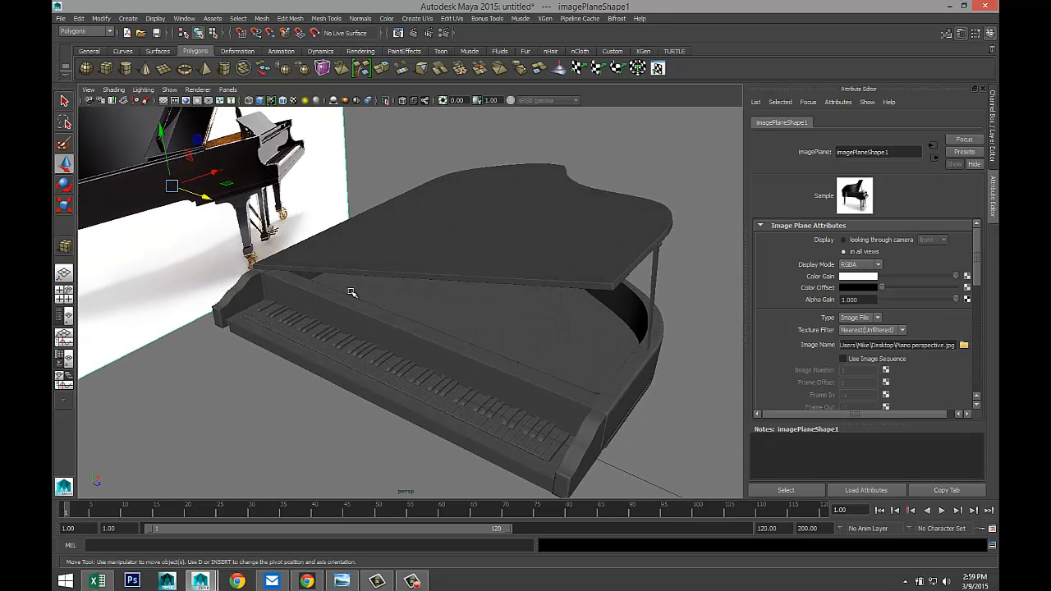
- Create a polygon box in front of the keyboard, about 5.9 wide, 4.3 deep and 2.2 high
middle_click_drag(352, 294, 482, 194, "alt")
scroll(439, 268, "down", 3)
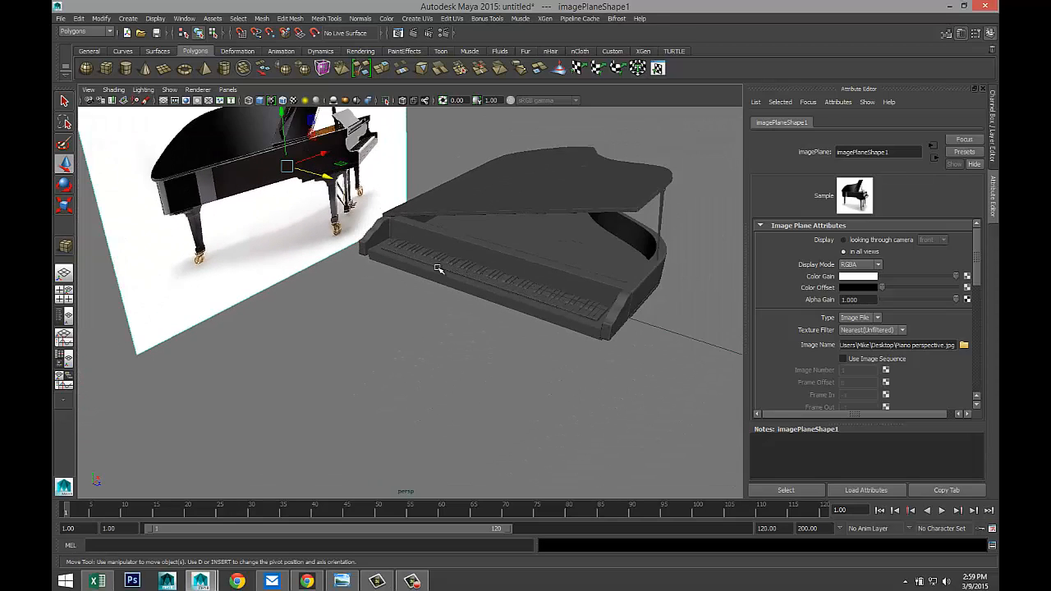
left_click_drag(342, 385, 342, 353, "alt")
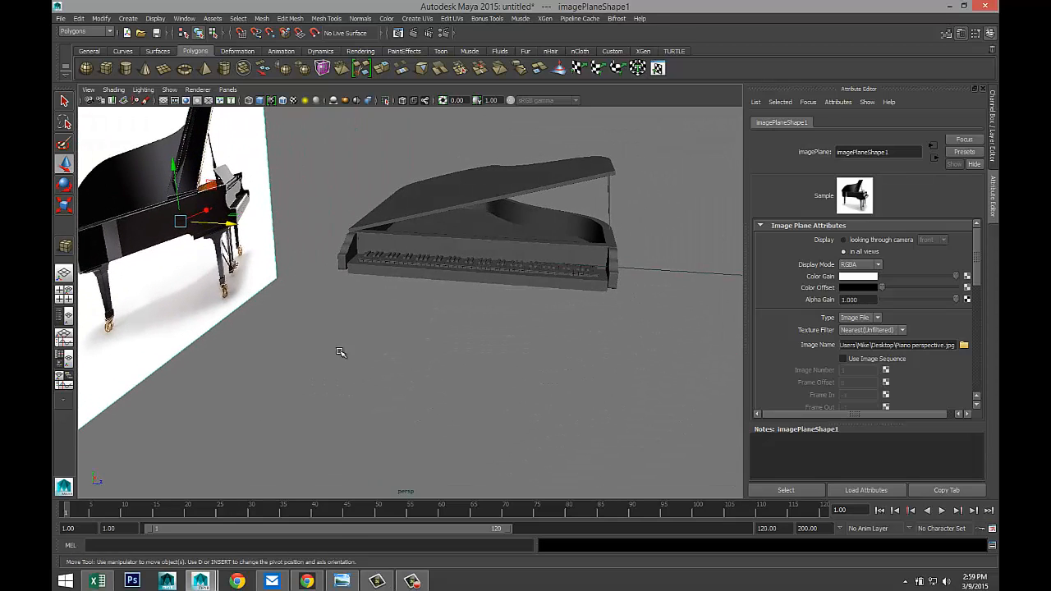
left_click(106, 68)
left_click_drag(326, 433, 362, 413)
left_click_drag(362, 413, 362, 406)
- Set the new box's width and depth to 5
left_click(855, 124)
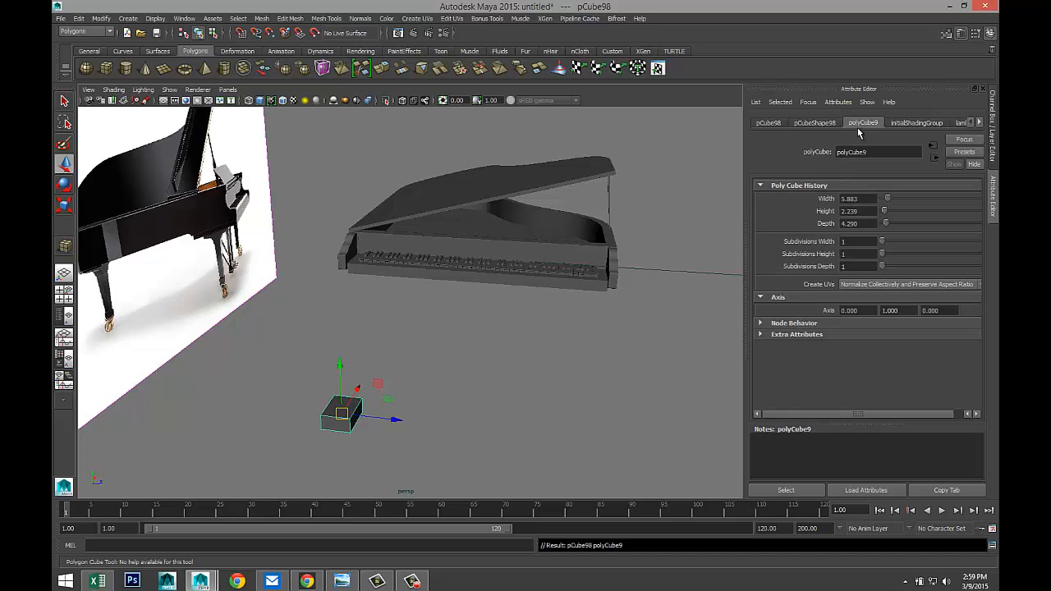
left_click(873, 197)
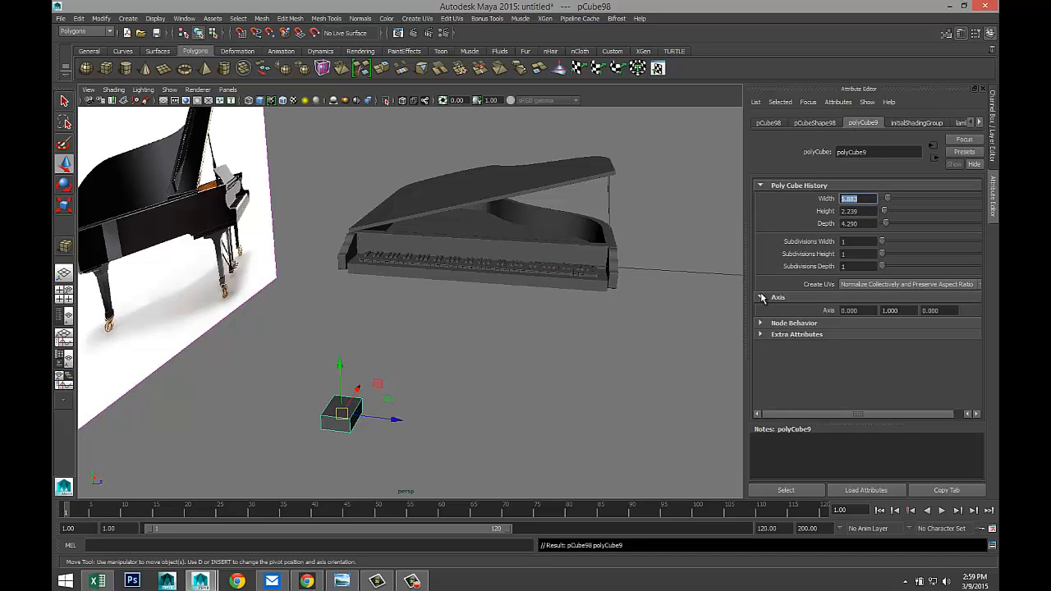
type("5")
left_click(873, 225)
left_click(868, 212)
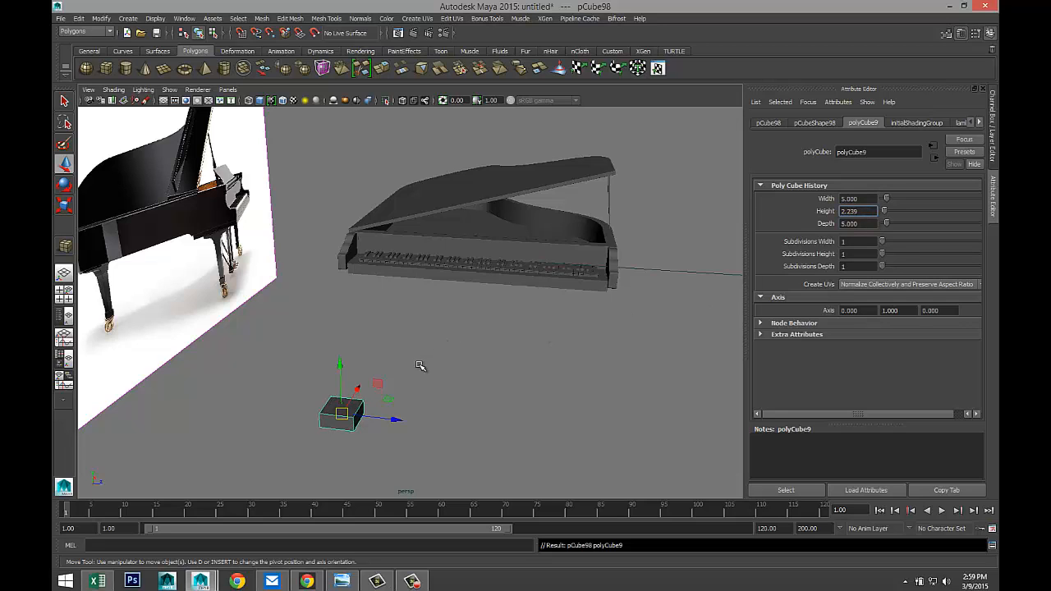
scroll(412, 369, "up", 2)
scroll(390, 375, "down", 2)
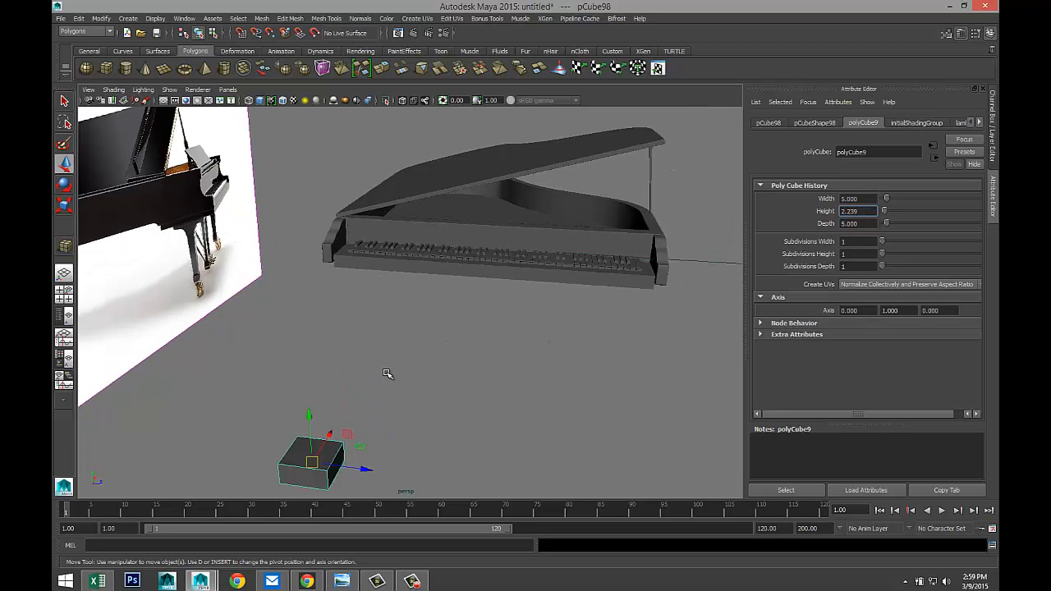
- Extrude the box's top face and scale it inward slightly to leave a narrow rim
right_click_drag(334, 411, 337, 343)
left_click(342, 408)
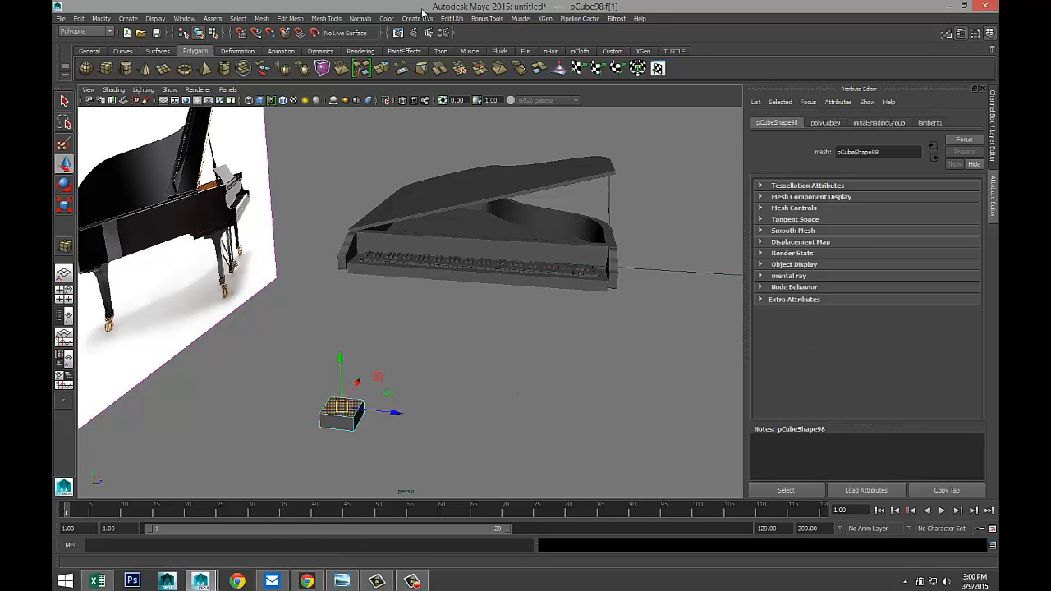
left_click(328, 19)
mouse_move(290, 18)
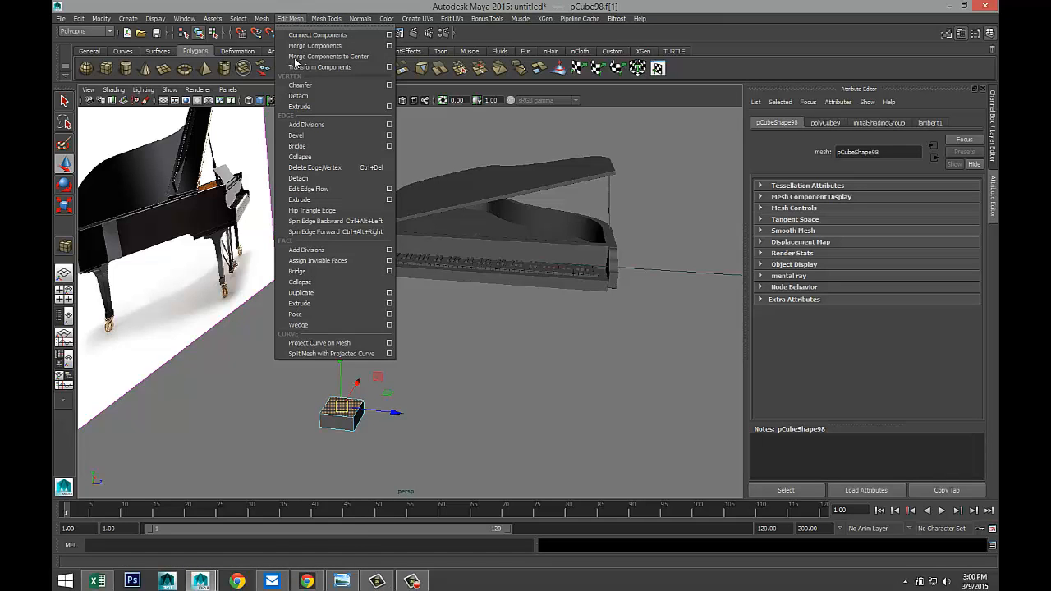
left_click(299, 304)
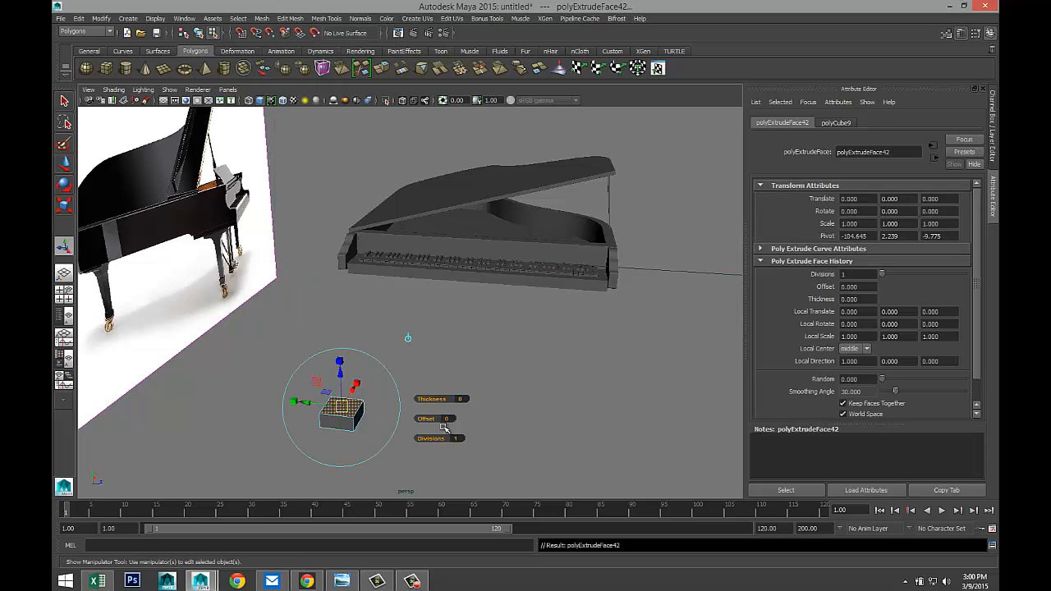
key("r")
left_click_drag(343, 407, 334, 404)
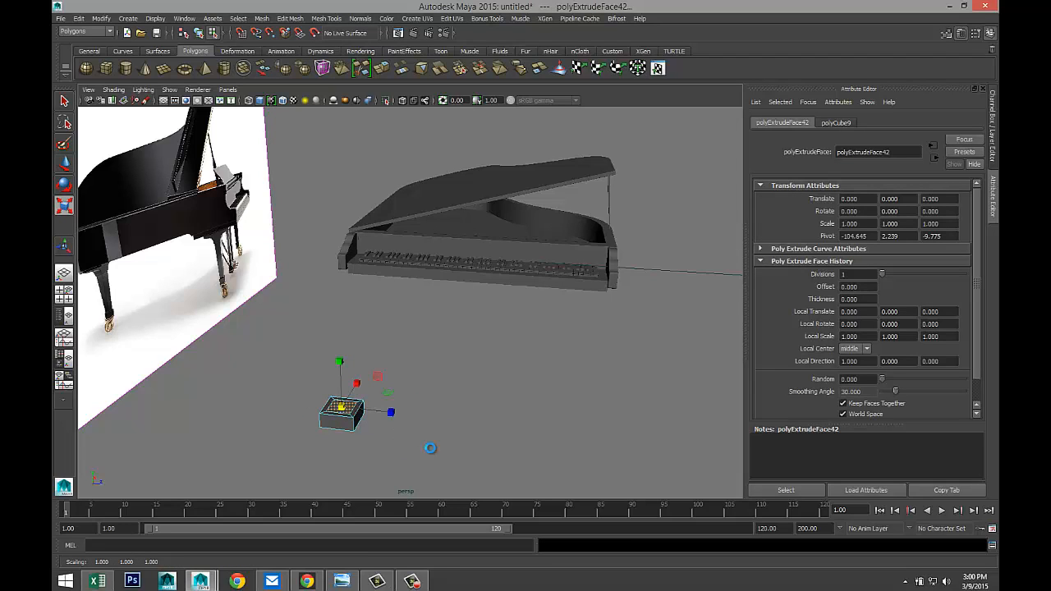
- Extrude the inset top face straight up into a tall leg column, with its top at about Y 28
key("ctrl+e")
key("w")
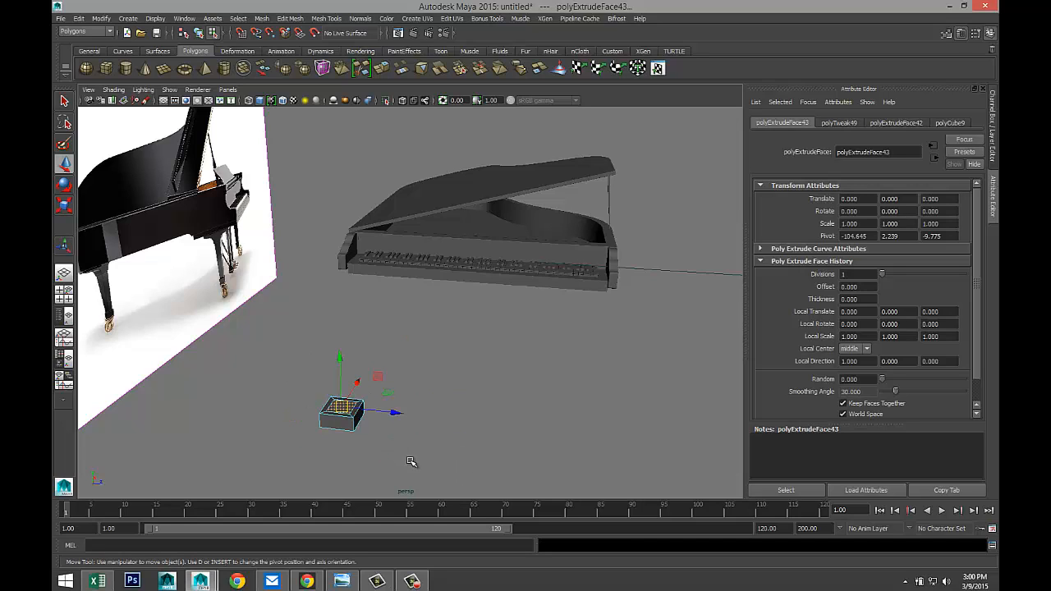
left_click(339, 356)
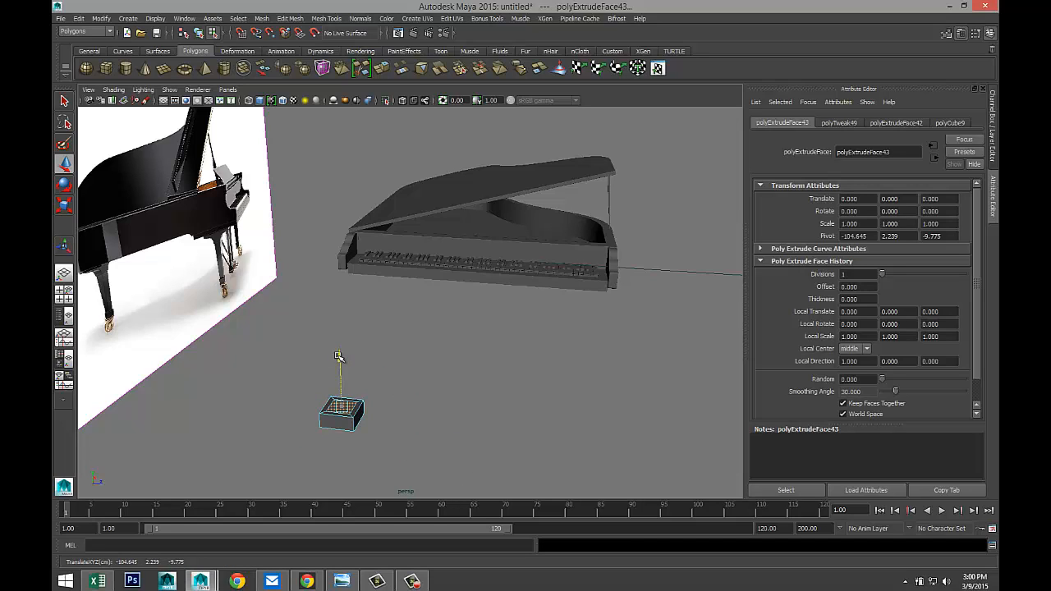
left_click_drag(338, 356, 332, 241)
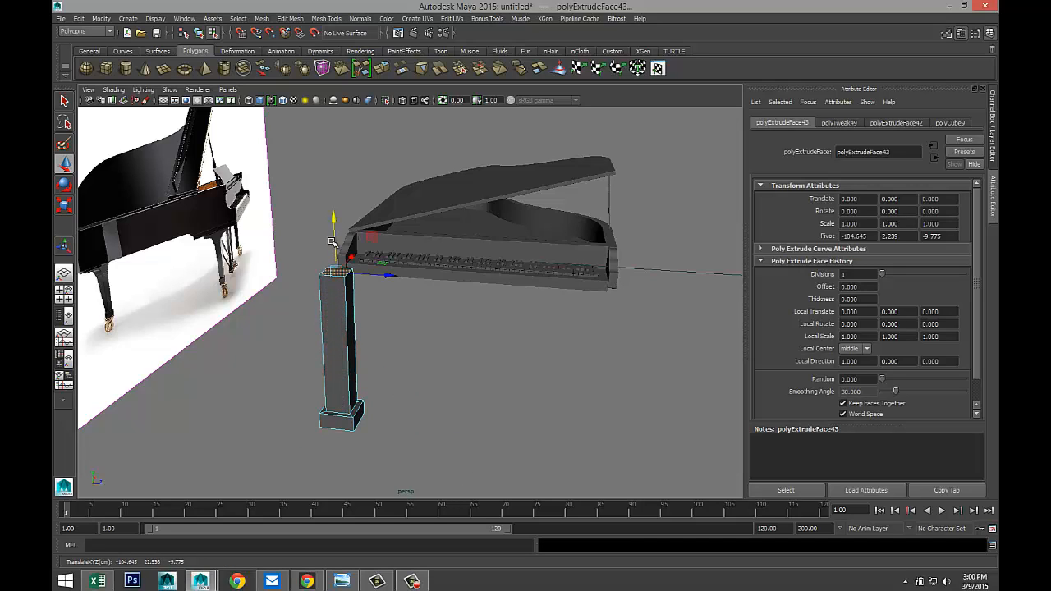
left_click_drag(204, 266, 347, 319, "alt")
scroll(366, 304, "up", 6)
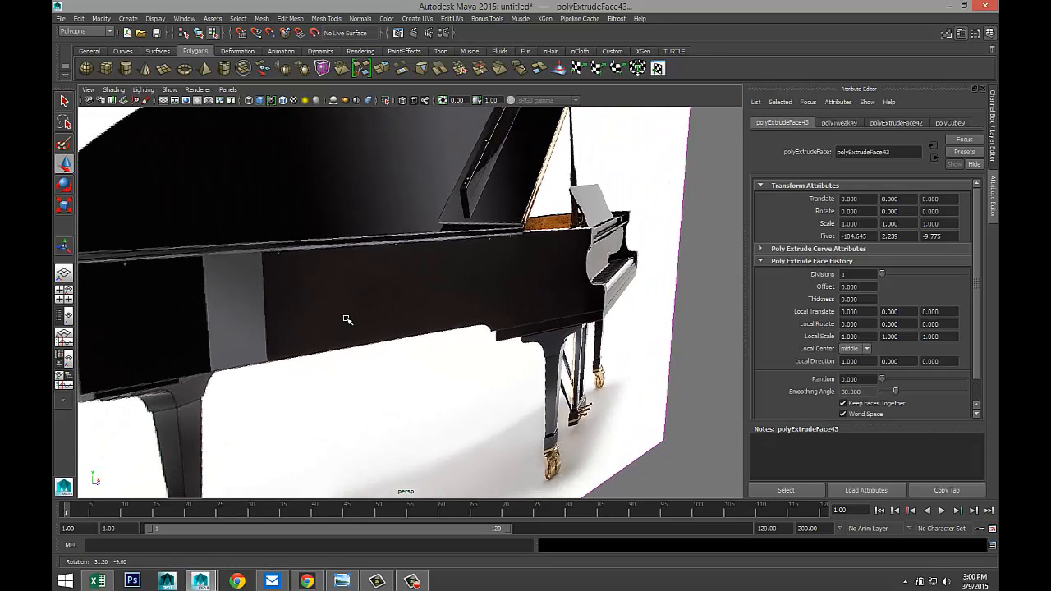
scroll(353, 322, "down", 10)
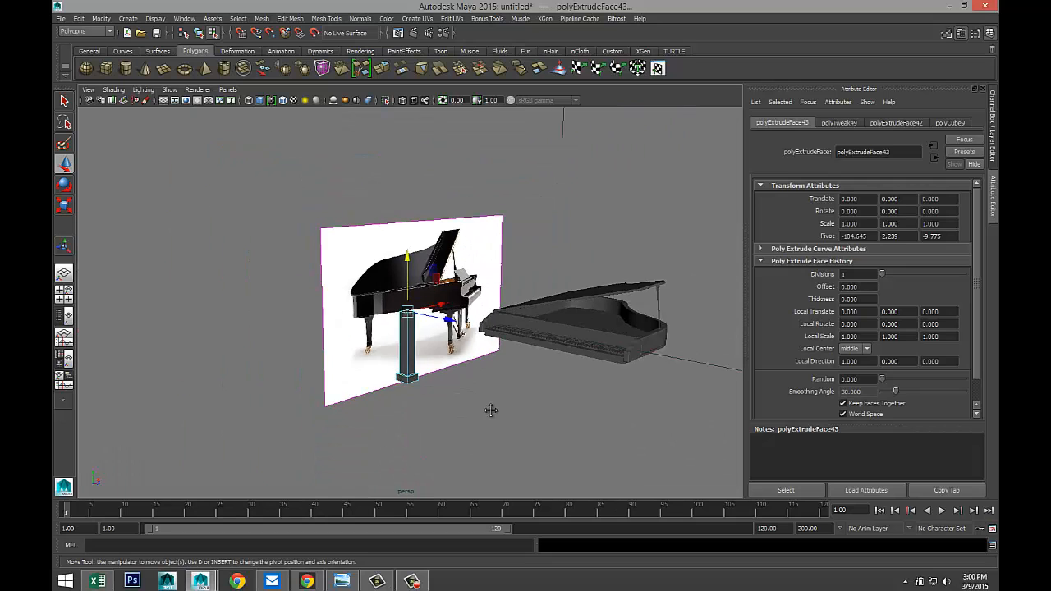
scroll(492, 394, "up", 4)
left_click_drag(492, 394, 481, 317, "alt")
scroll(478, 310, "down", 2)
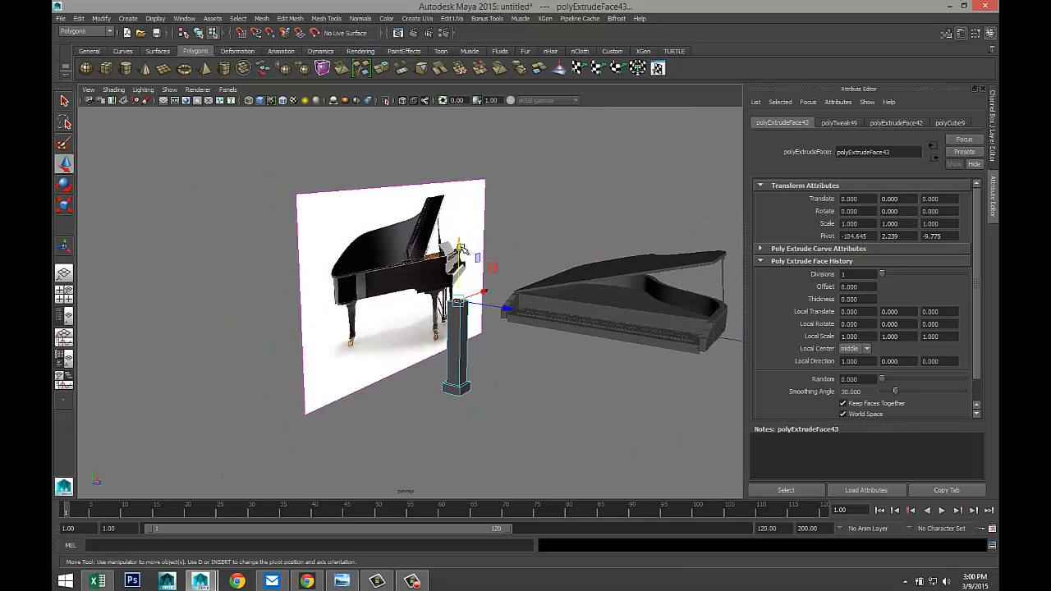
left_click_drag(460, 248, 462, 227)
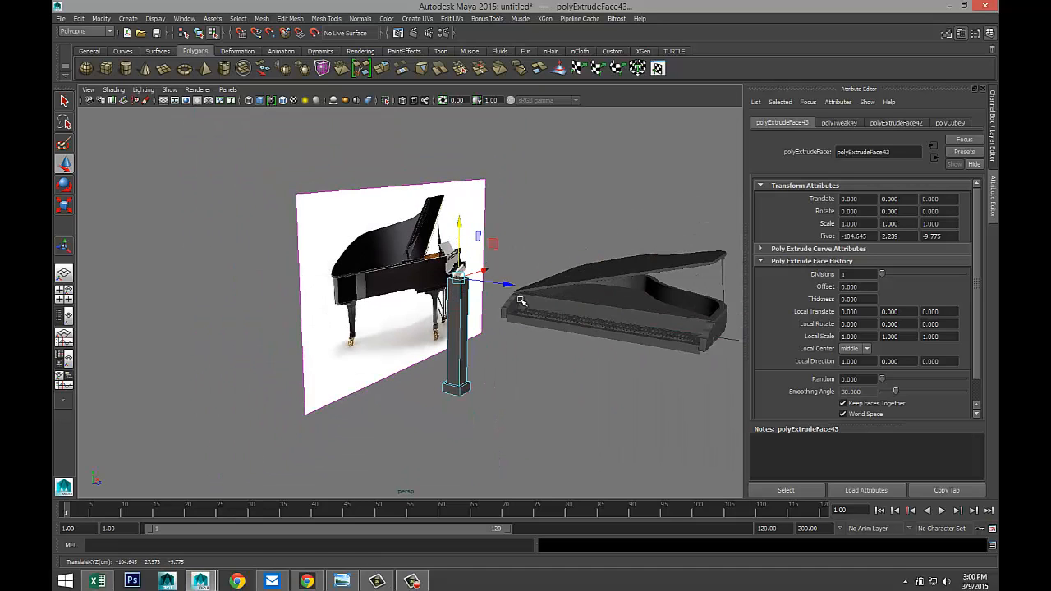
- Extrude the column's top face, widen it mainly along Z, and extrude it up about 1.3 into a thin slab
scroll(526, 302, "up", 6)
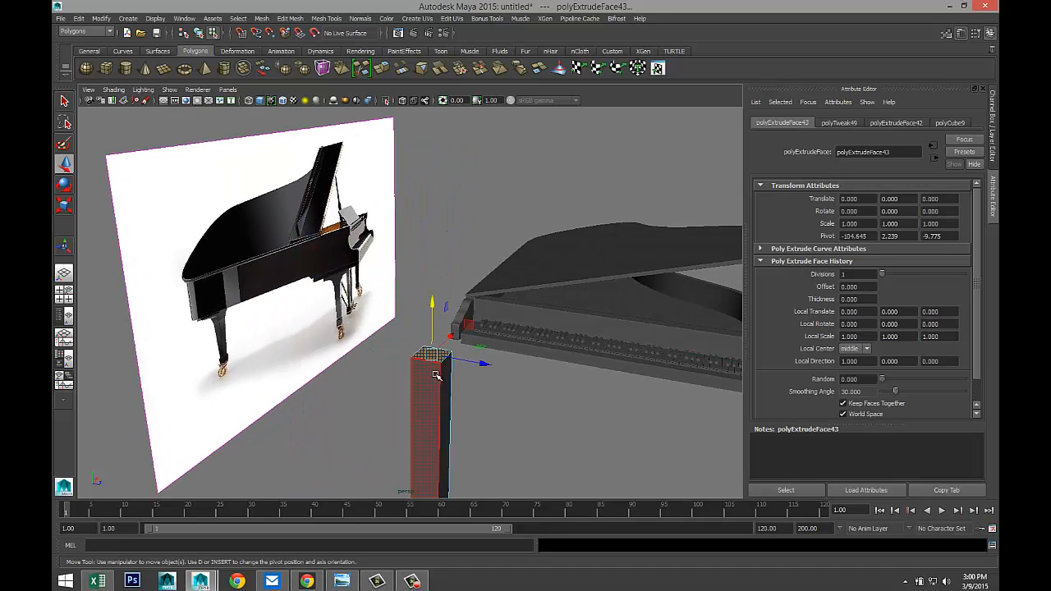
key("ctrl+e")
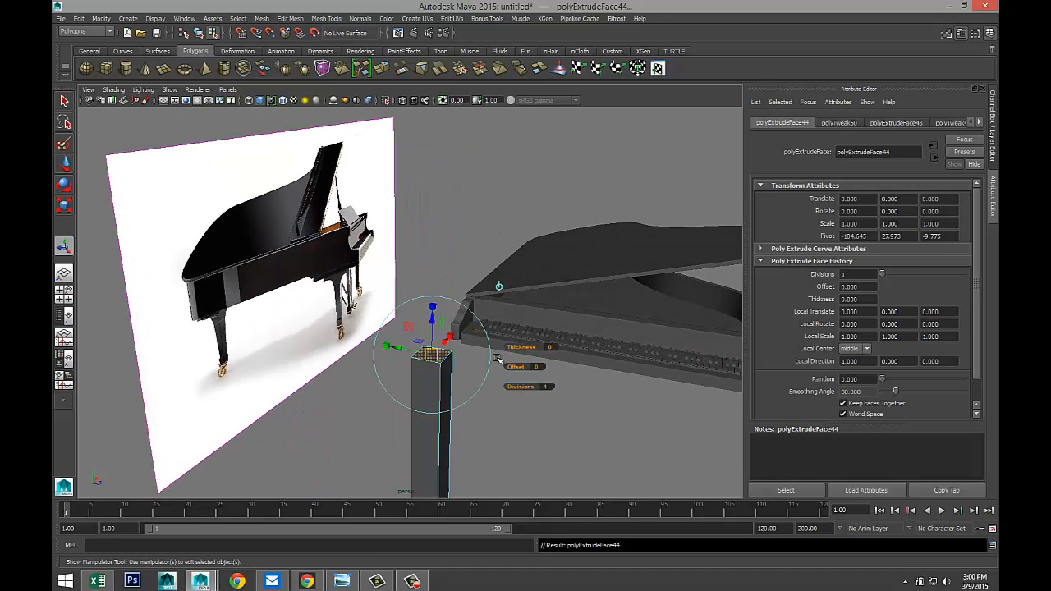
key("r")
left_click_drag(431, 355, 520, 380)
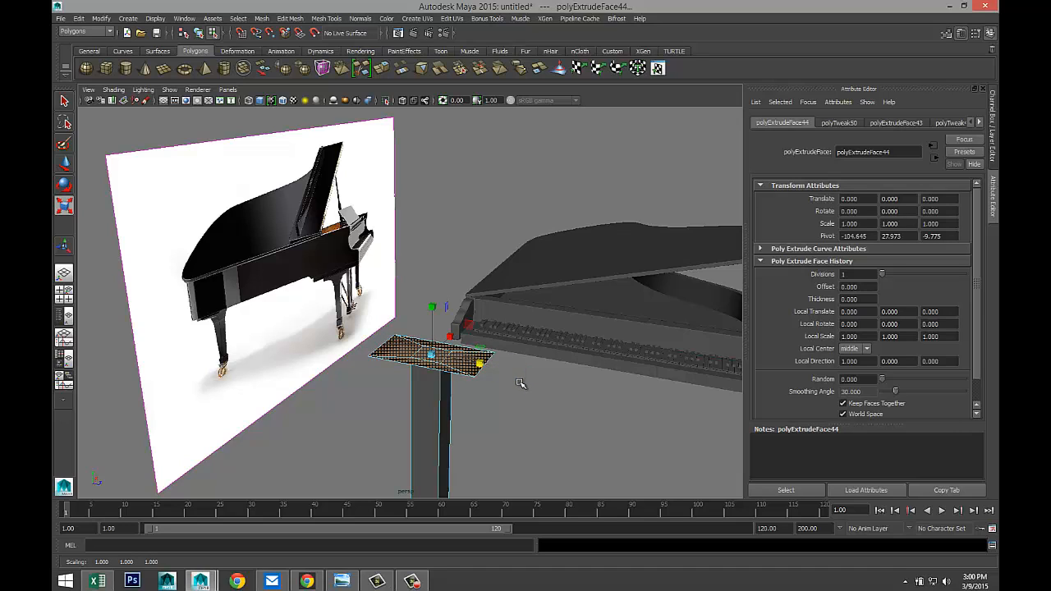
key("ctrl+e")
key("w")
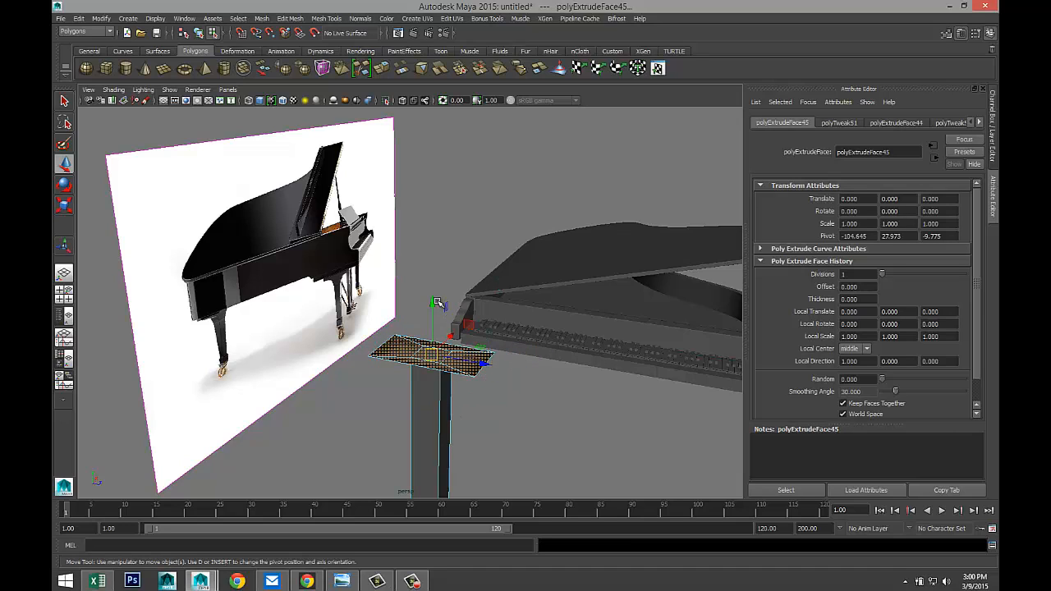
left_click_drag(429, 301, 433, 291)
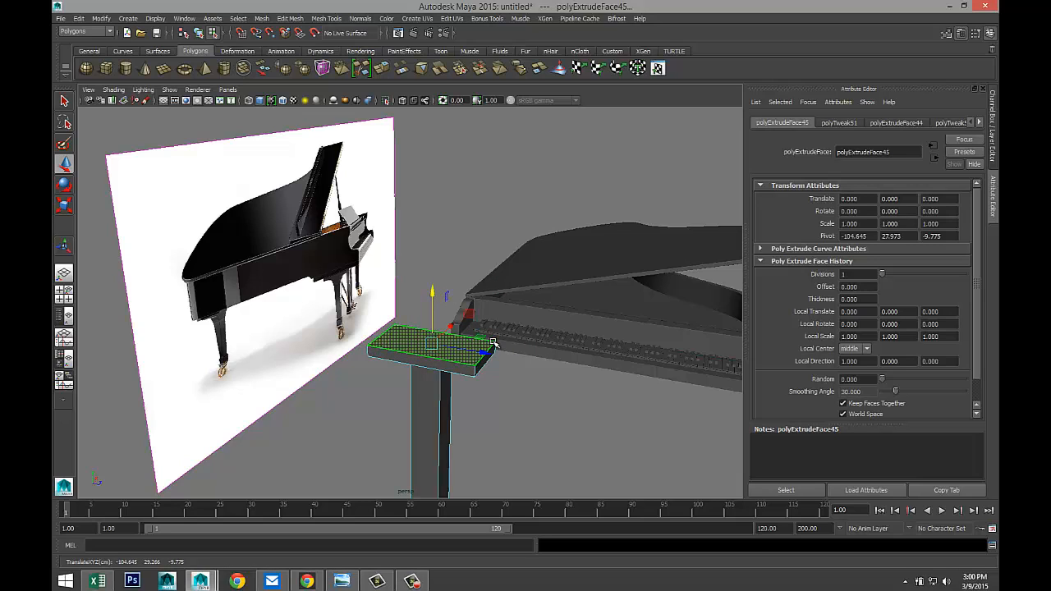
- Extrude the slab's top face, scale it outward, and extrude it up about 2.2 as a larger upper slab
key("ctrl+e")
key("r")
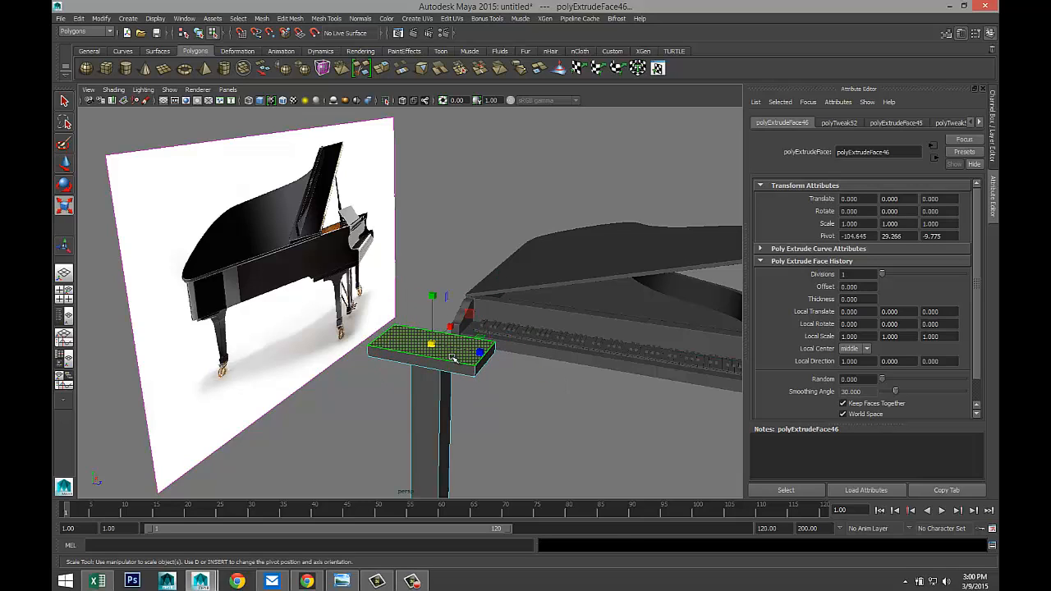
left_click_drag(431, 343, 498, 362)
key("ctrl+e")
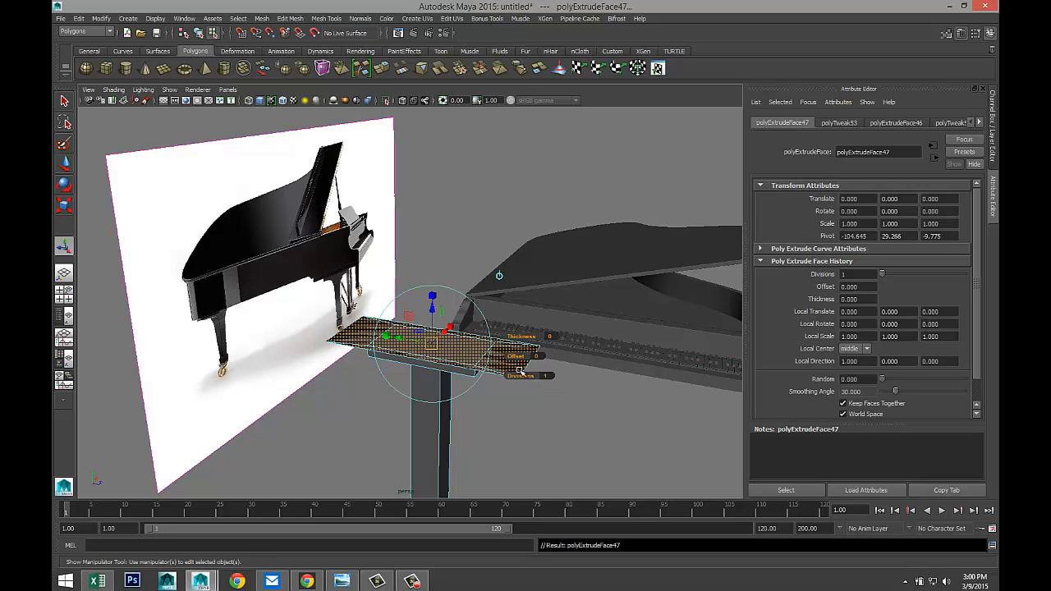
key("w")
left_click_drag(431, 291, 439, 273)
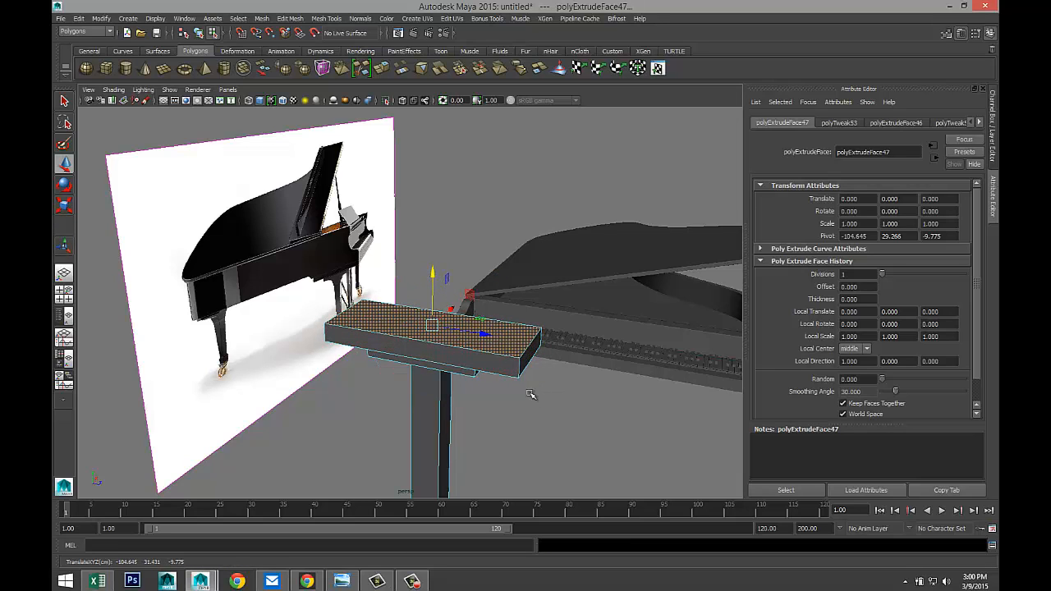
- Compare the leg with the reference image, and preview the whole leg smoothed before returning to the unsmoothed display
left_click_drag(530, 395, 517, 375, "alt")
scroll(516, 376, "up", 5)
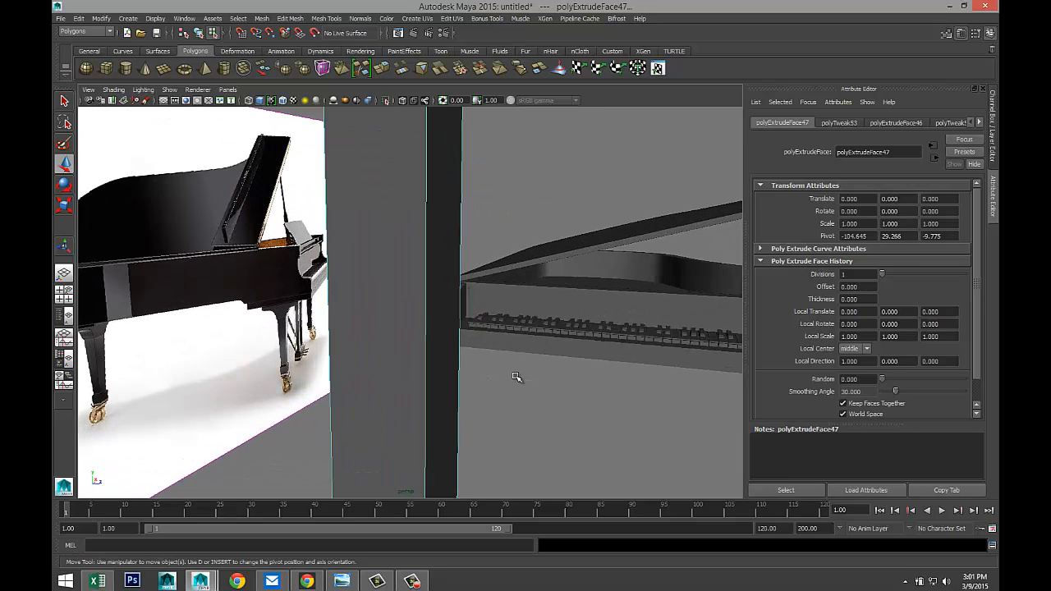
scroll(516, 377, "down", 3)
mouse_move(511, 366)
left_mouse_down("alt")
mouse_move(497, 341)
mouse_move(497, 354)
left_mouse_up("alt")
scroll(498, 343, "down", 5)
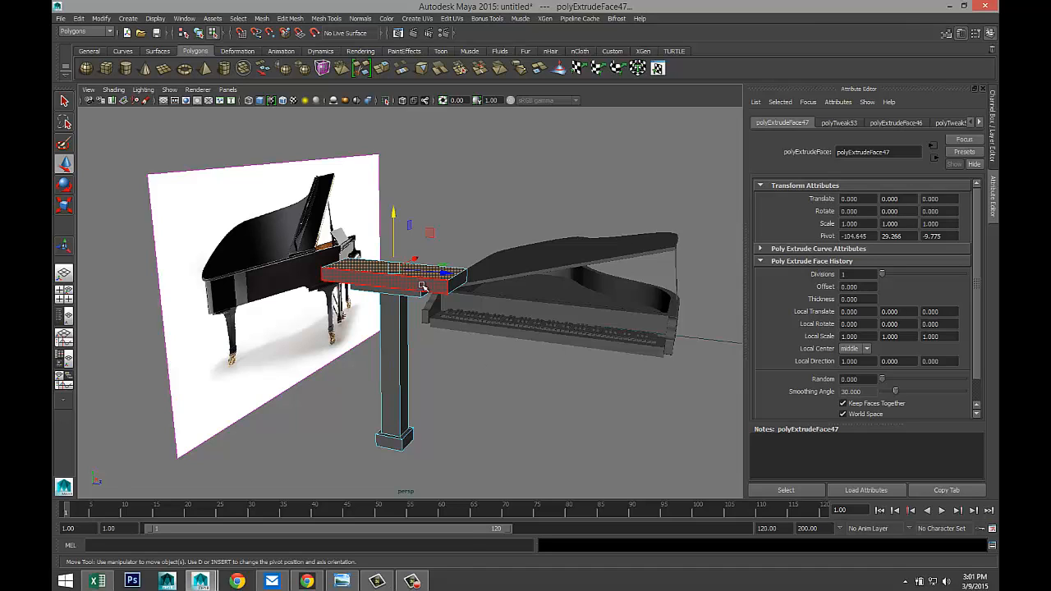
mouse_move(421, 286)
right_mouse_down()
mouse_move(435, 281)
mouse_move(429, 287)
right_mouse_up()
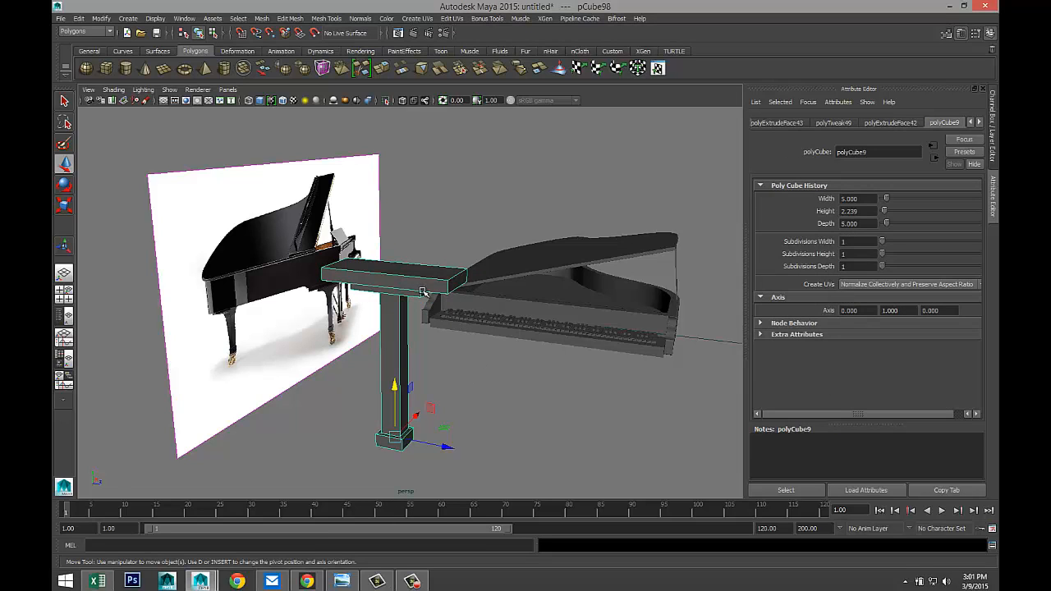
key("3")
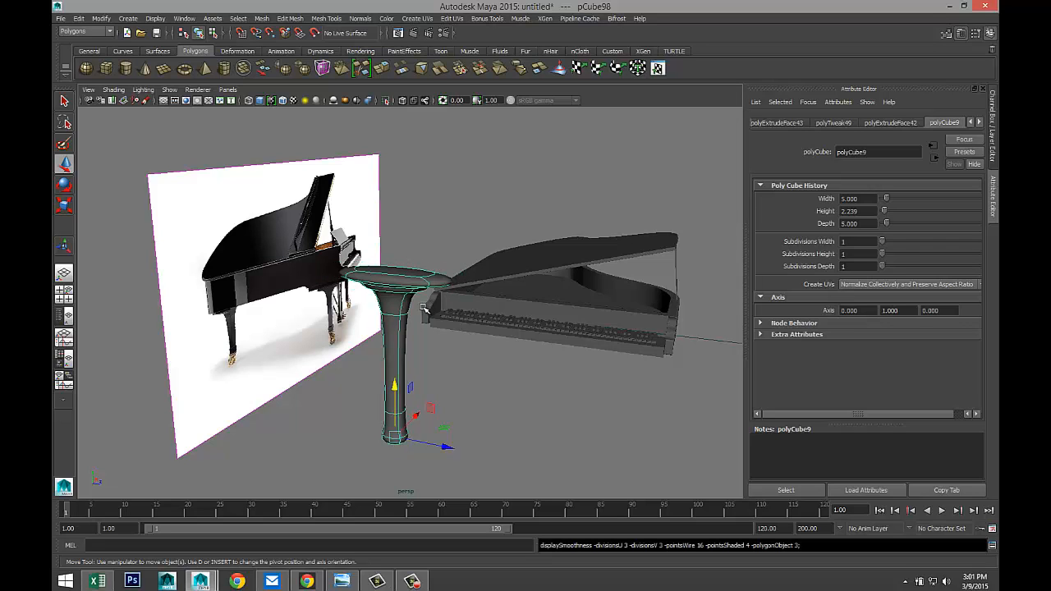
key("1")
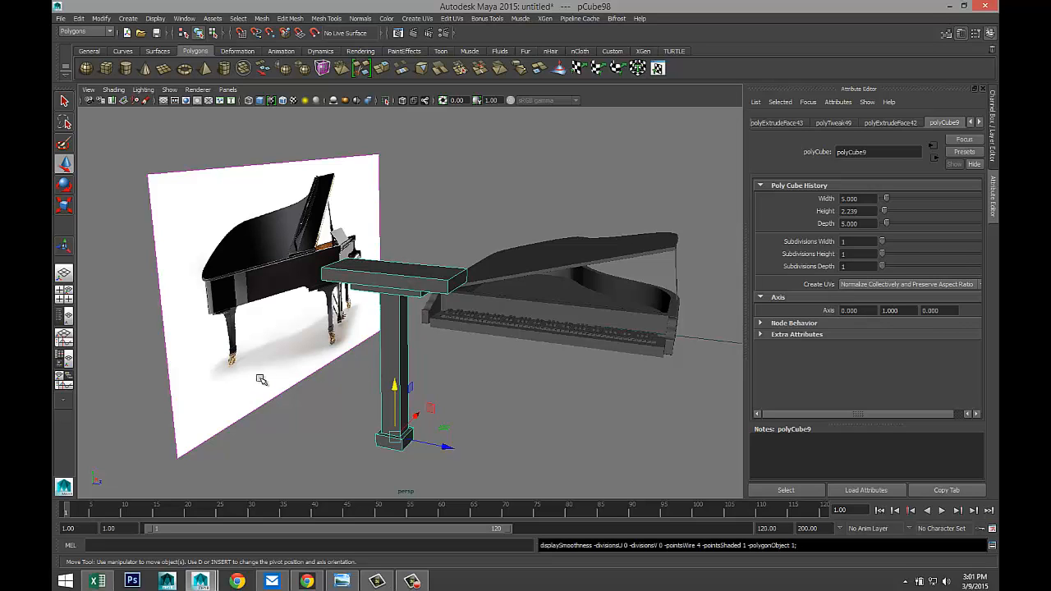
- Insert vertical edge loops along the leg close to its corner edges on all sides
left_click_drag(261, 379, 331, 369, "alt")
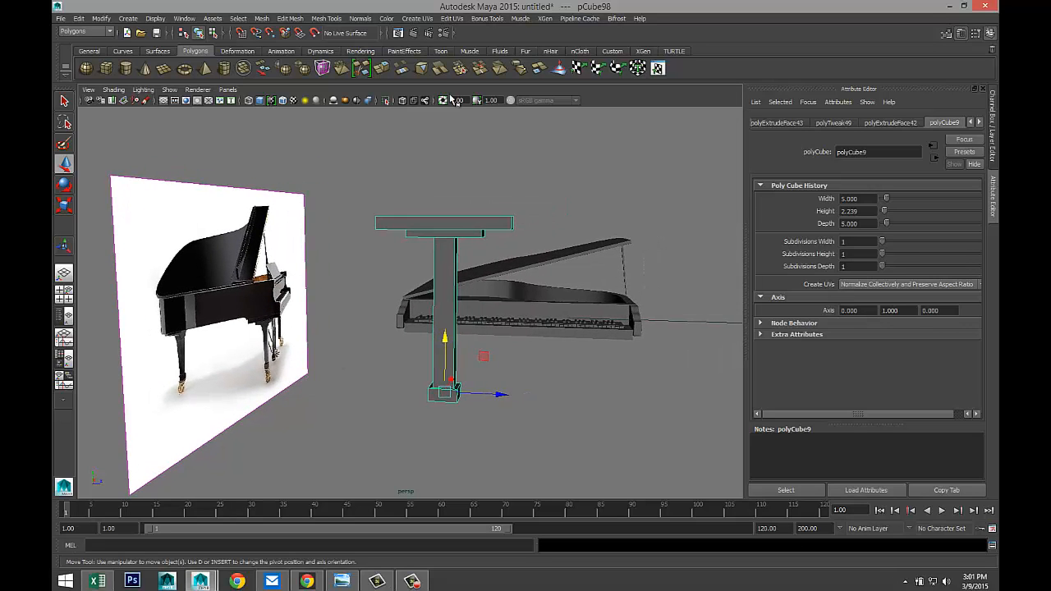
left_click(333, 20)
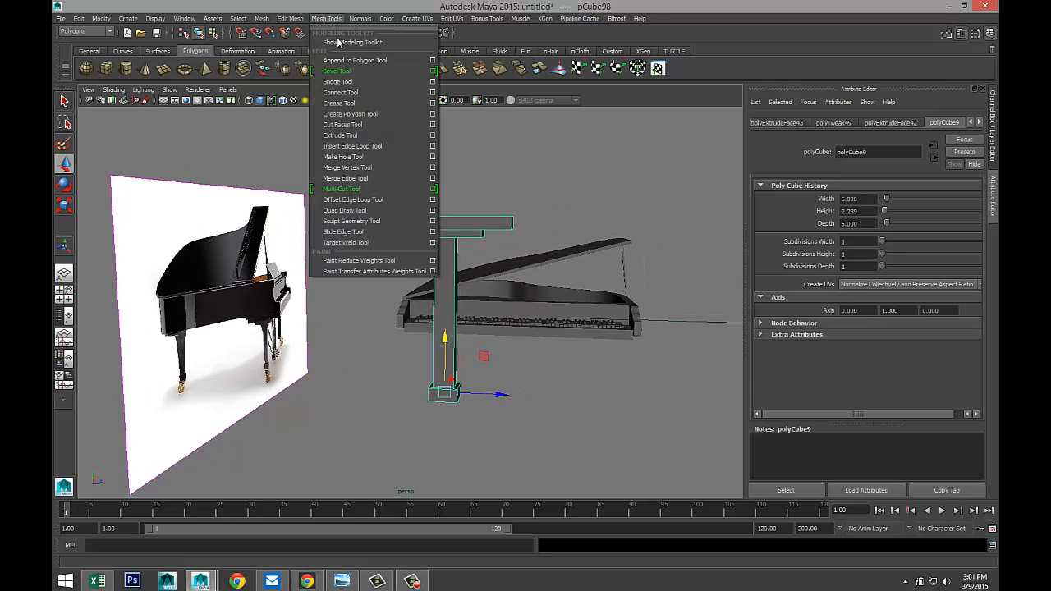
left_click(393, 147)
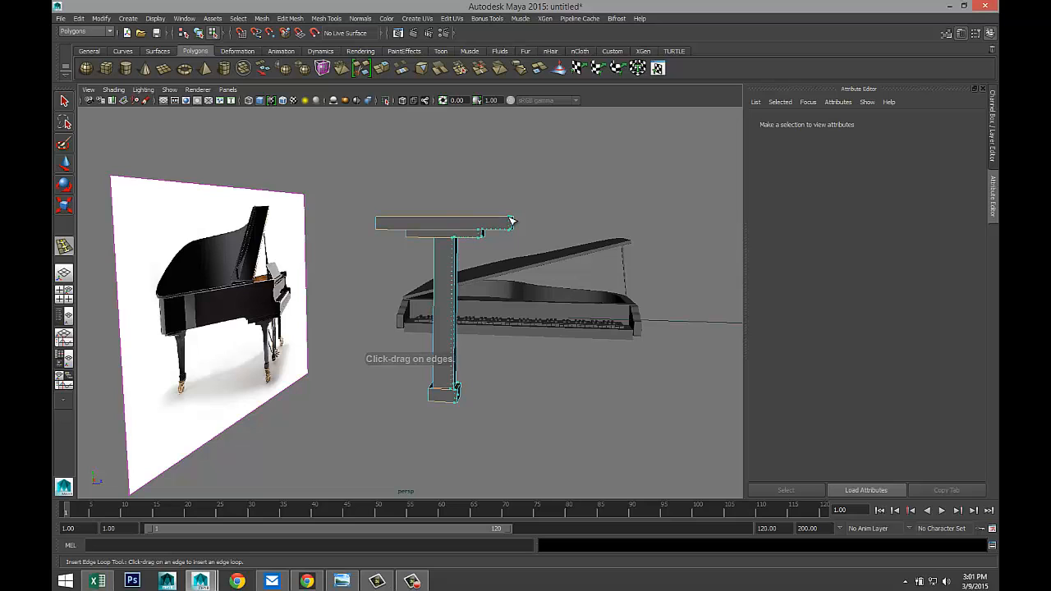
left_click_drag(510, 221, 379, 219)
left_click_drag(480, 274, 357, 303, "alt")
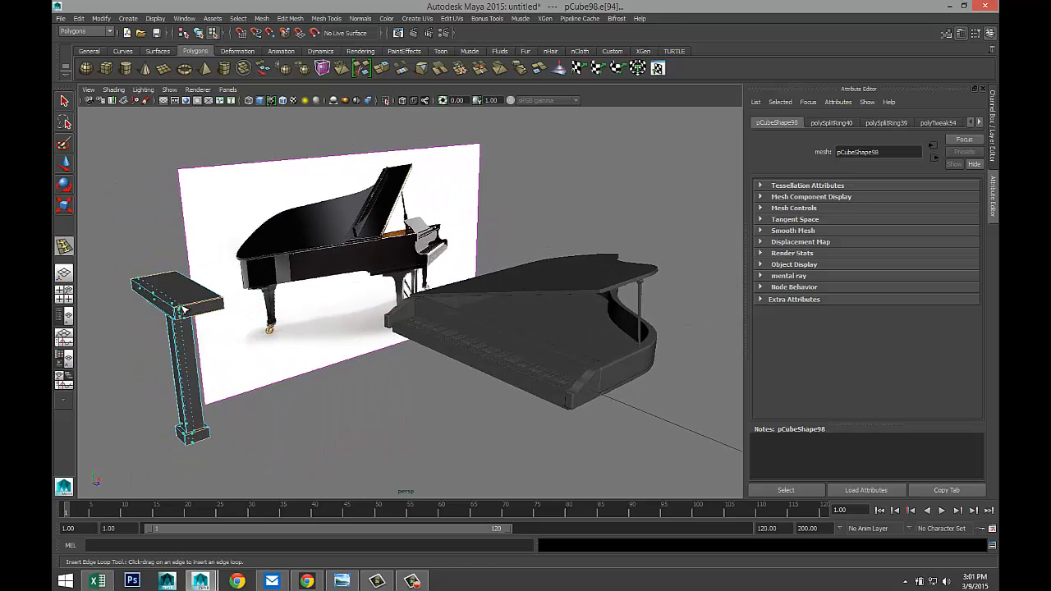
left_click(180, 312)
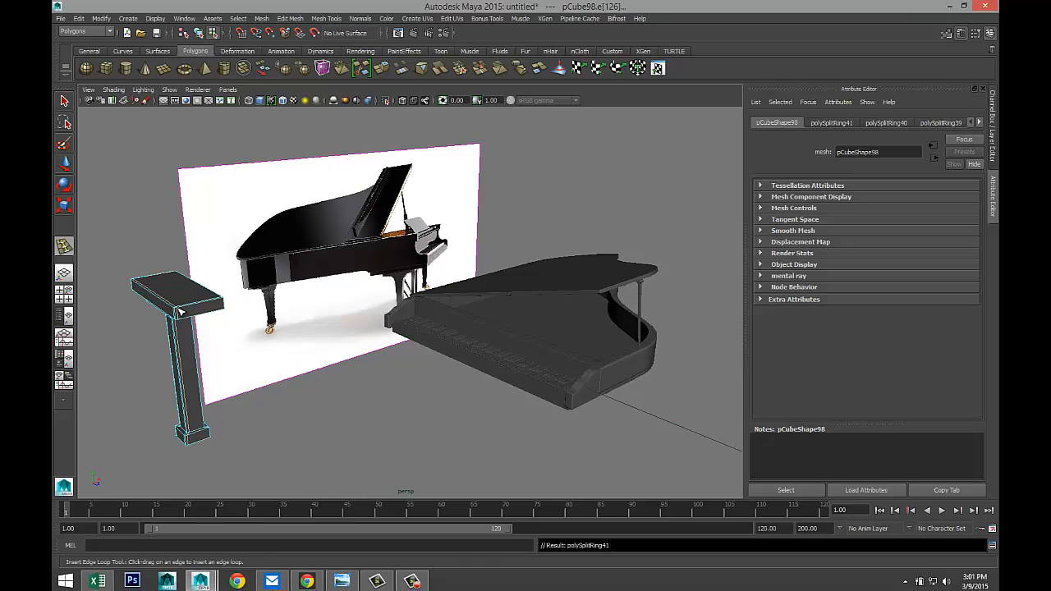
left_click_drag(210, 304, 224, 305)
- Insert edge loops around the base block near its bottom and top edges and at the foot of the column
scroll(389, 367, "up", 5)
scroll(429, 382, "up", 4)
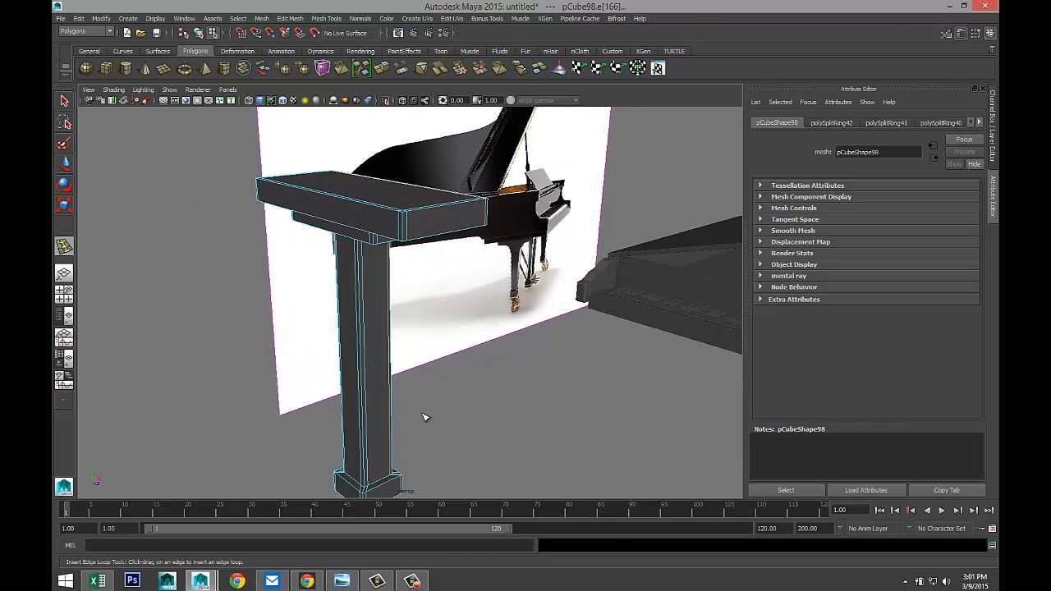
scroll(425, 417, "up", 3)
middle_click_drag(428, 404, 460, 234, "alt")
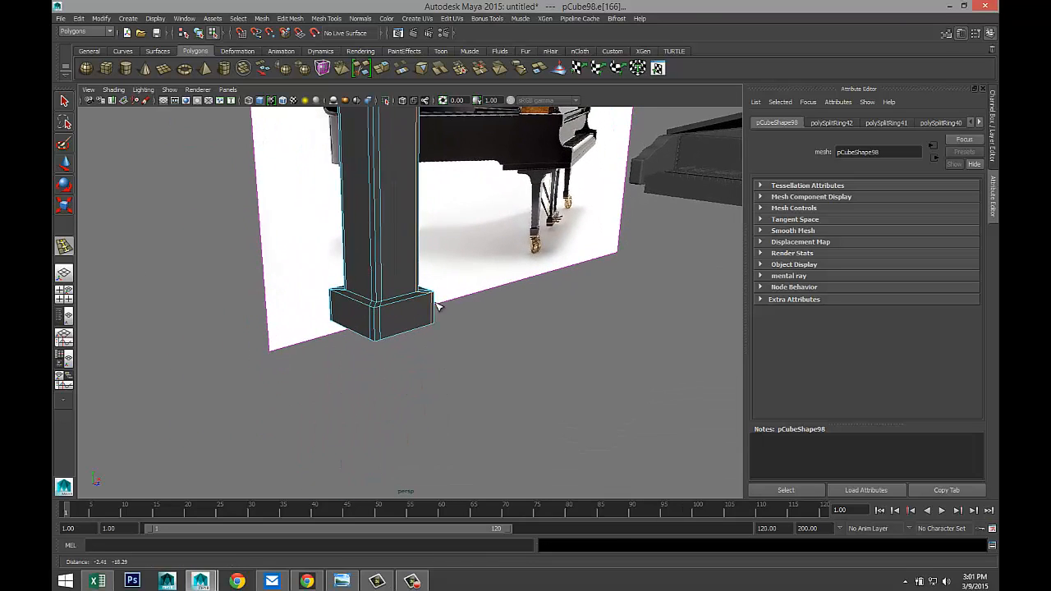
left_click(371, 347)
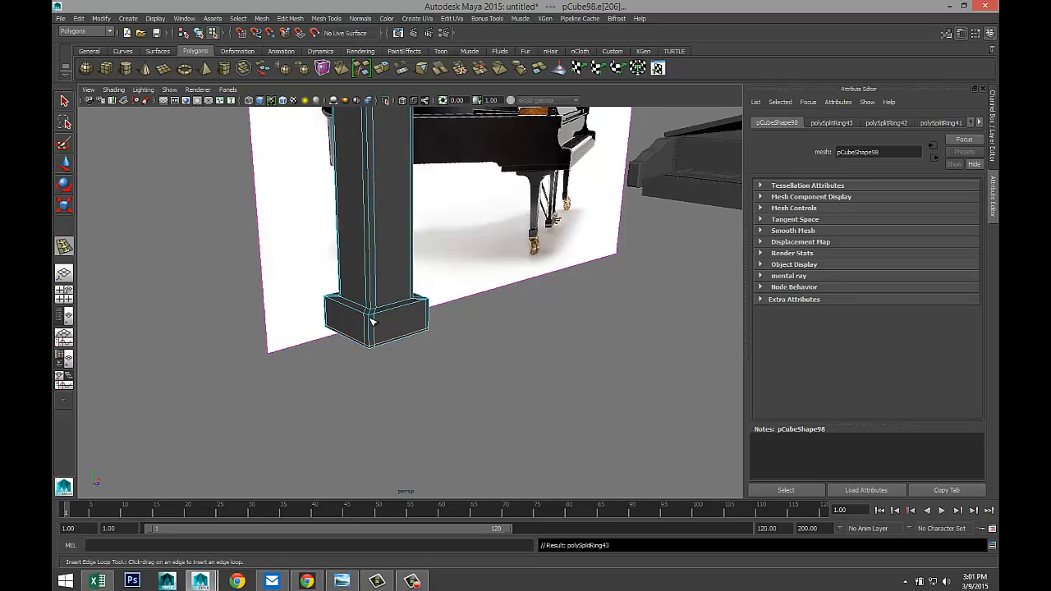
left_click_drag(371, 321, 375, 322)
left_click(378, 305)
- Insert an edge loop around the top of the column, just below the lower slab
middle_click_drag(436, 303, 480, 420, "alt")
left_click_drag(468, 410, 471, 399, "alt")
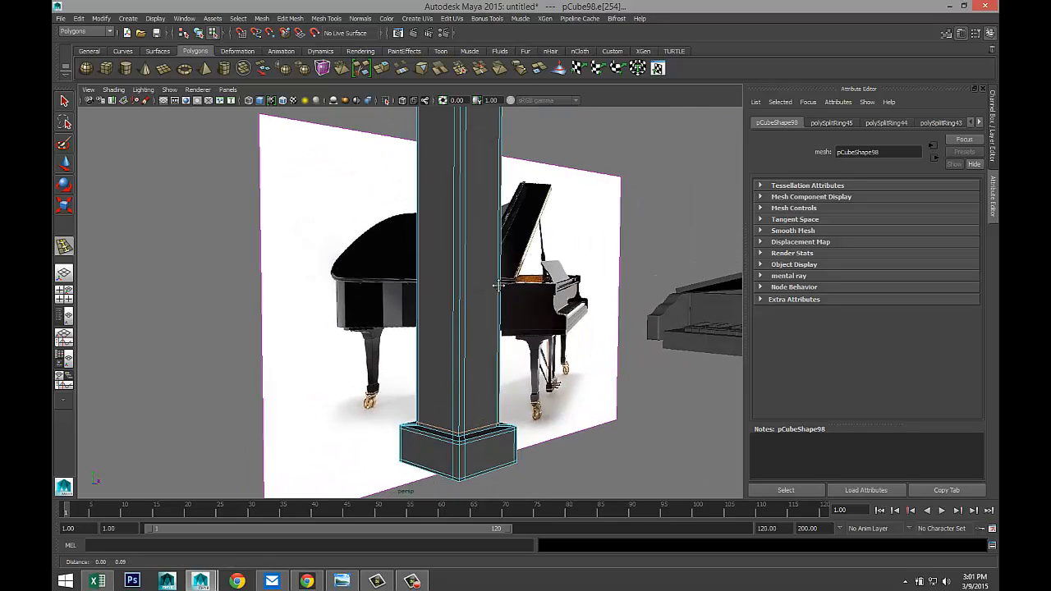
middle_click_drag(506, 288, 486, 378, "alt")
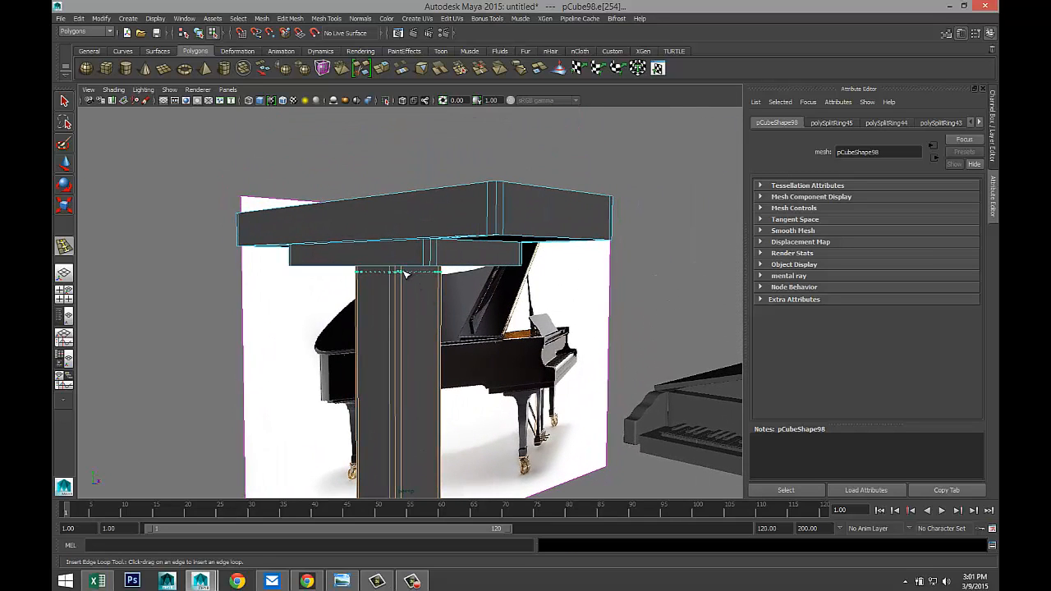
left_click(439, 265)
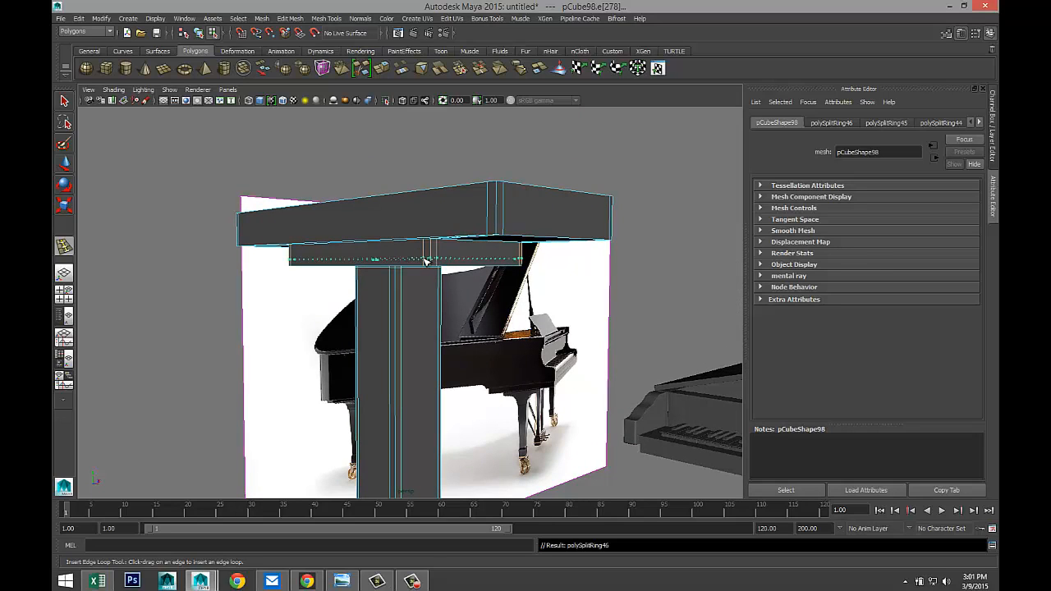
- Insert edge loops around the lower and upper slabs of the leg, close to their top and bottom edges
left_click_drag(426, 261, 427, 245)
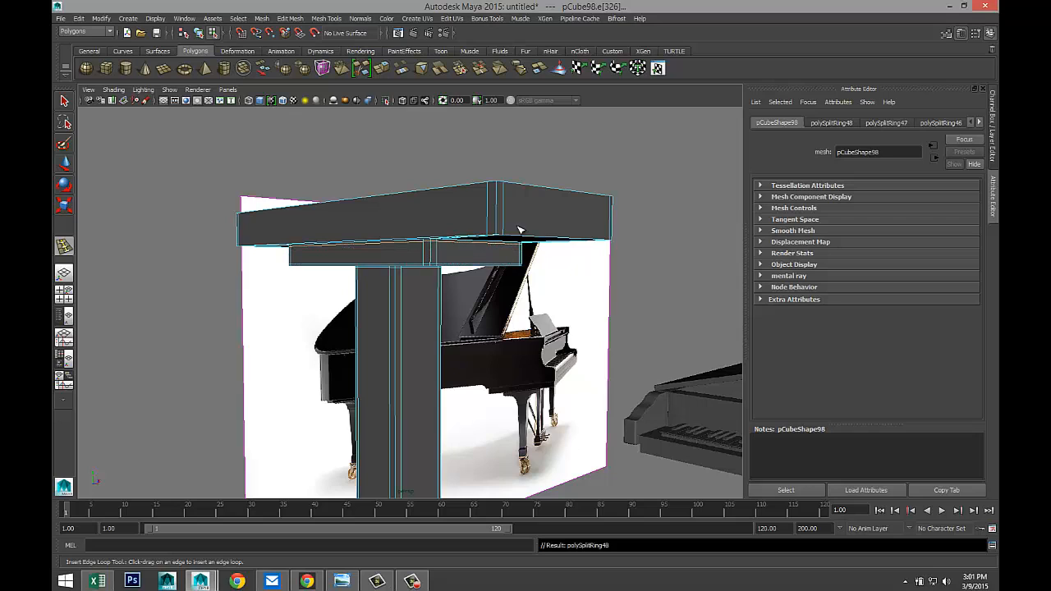
left_click_drag(497, 215, 502, 189)
left_click_drag(501, 226, 501, 237)
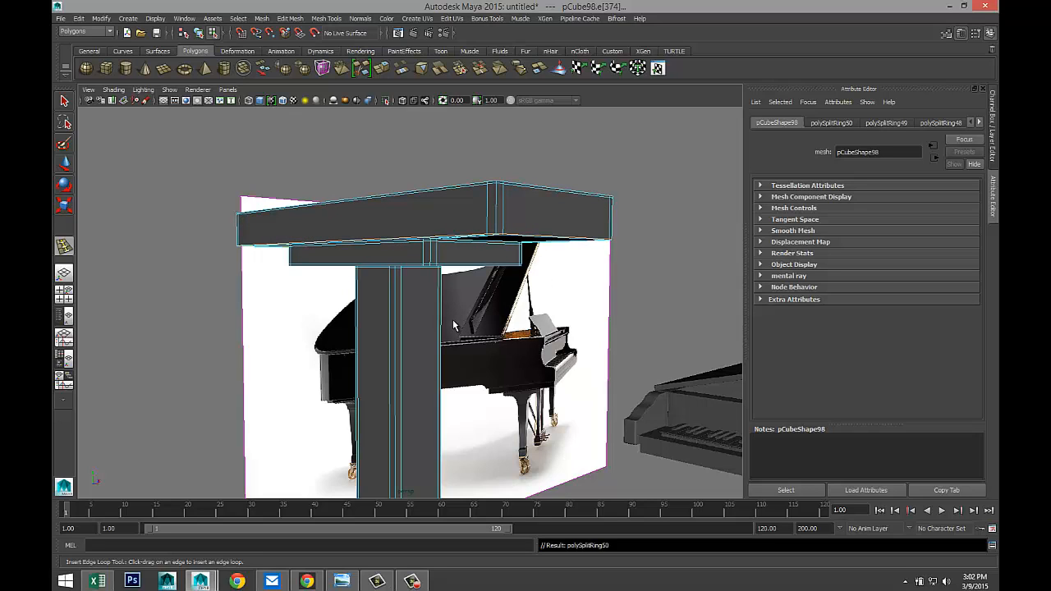
- Return the leg to object mode and display it smoothed
right_click_drag(468, 223, 499, 206)
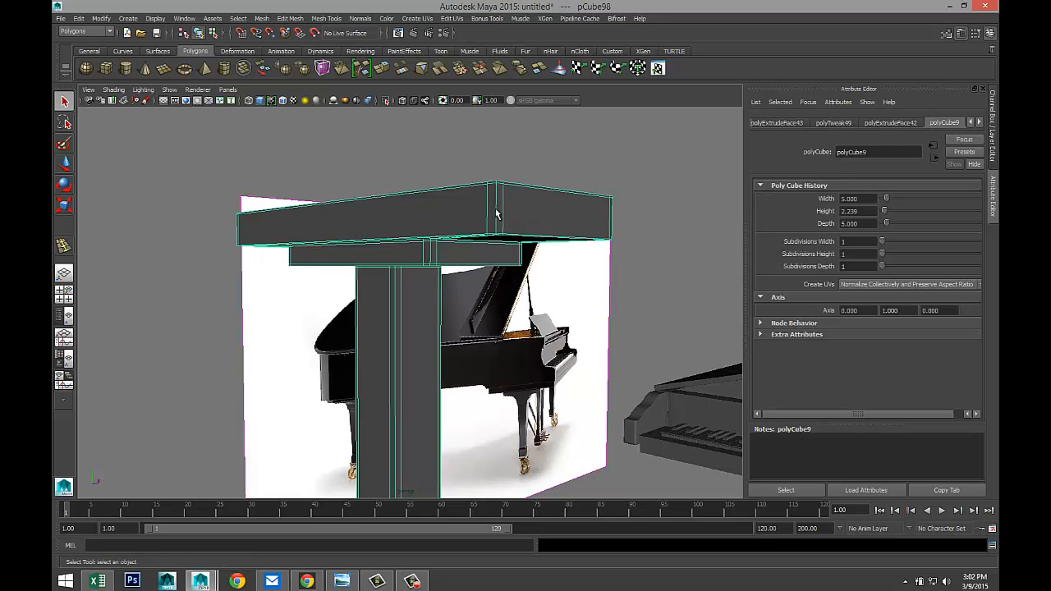
key("3")
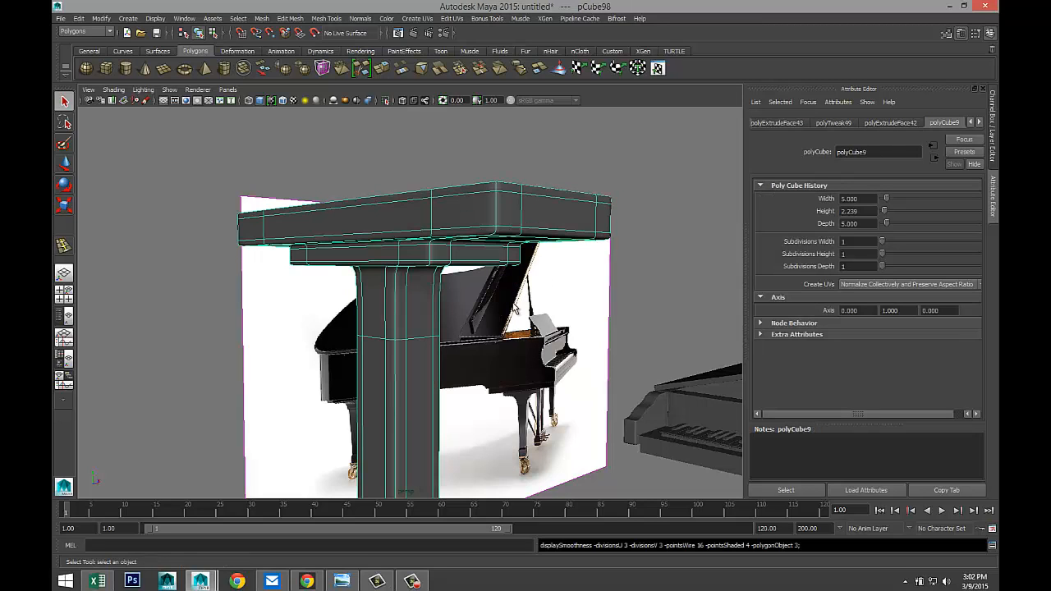
left_click(591, 266)
scroll(549, 328, "down", 5)
scroll(540, 332, "up", 3)
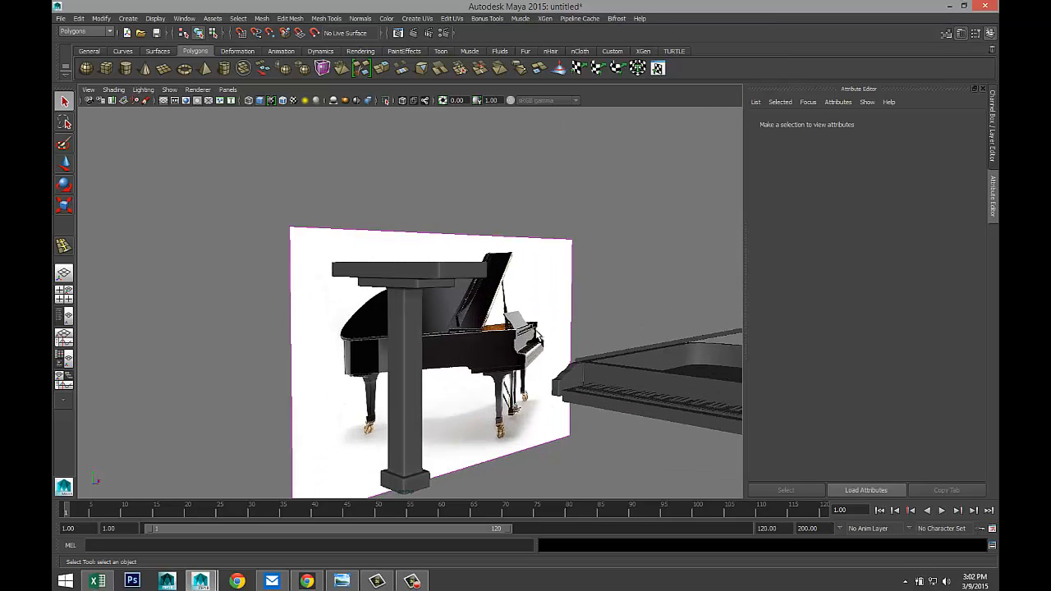
- Move the leg over to the piano and lower it beneath the body, to about X -16.5, Y -52.3
left_click_drag(523, 332, 493, 286, "alt")
left_click(574, 311)
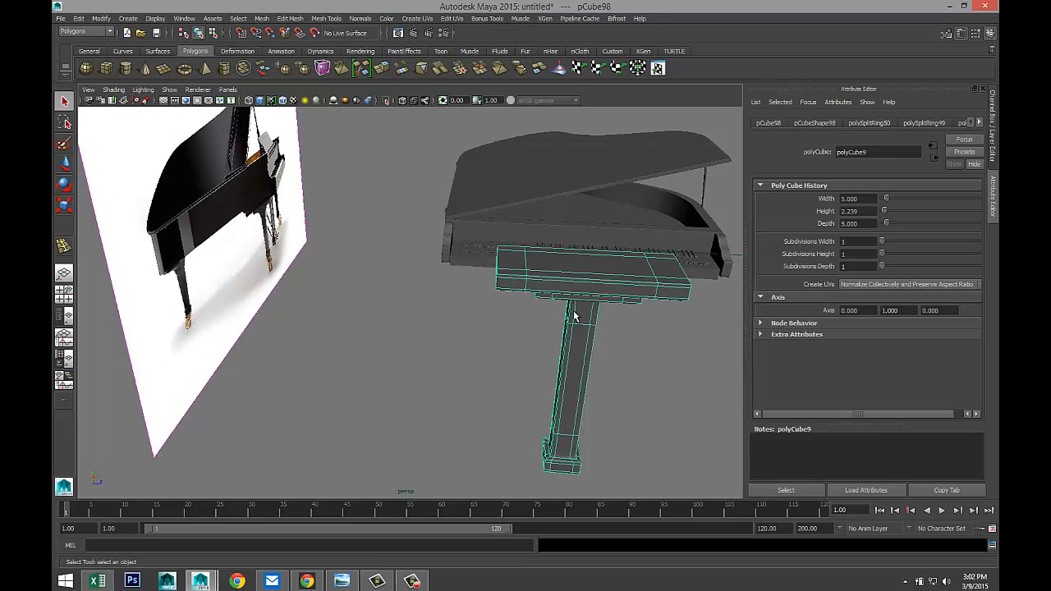
scroll(526, 400, "down", 5)
key("w")
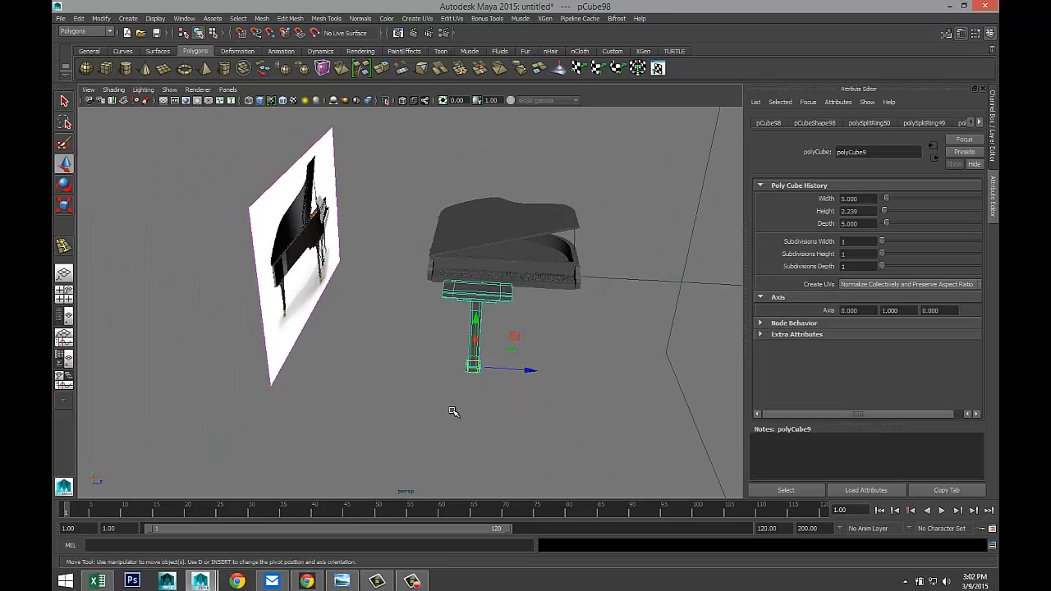
left_click_drag(453, 411, 367, 246, "alt")
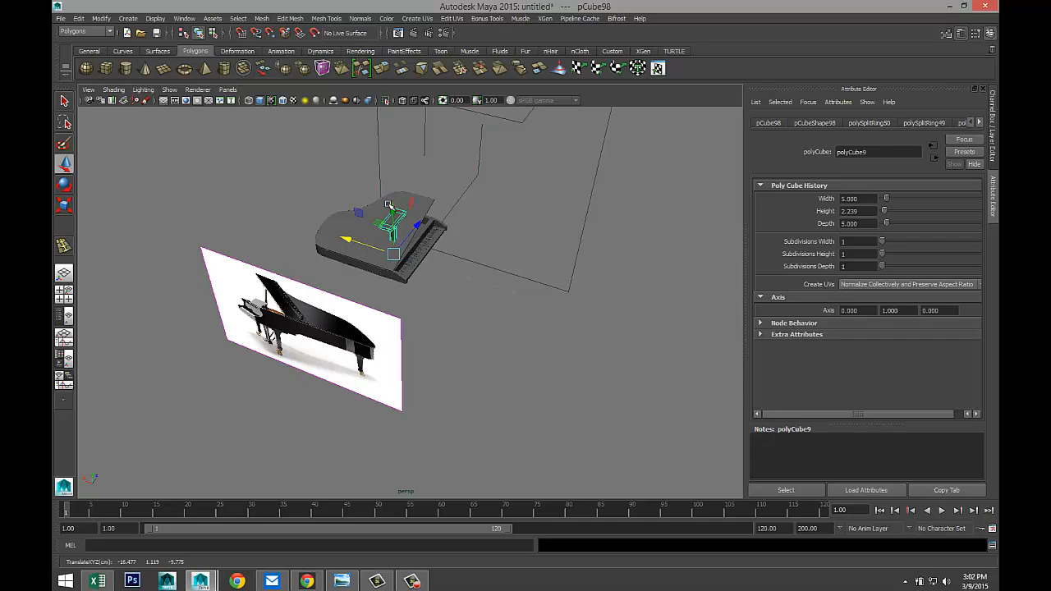
left_click_drag(389, 204, 392, 289)
key("f")
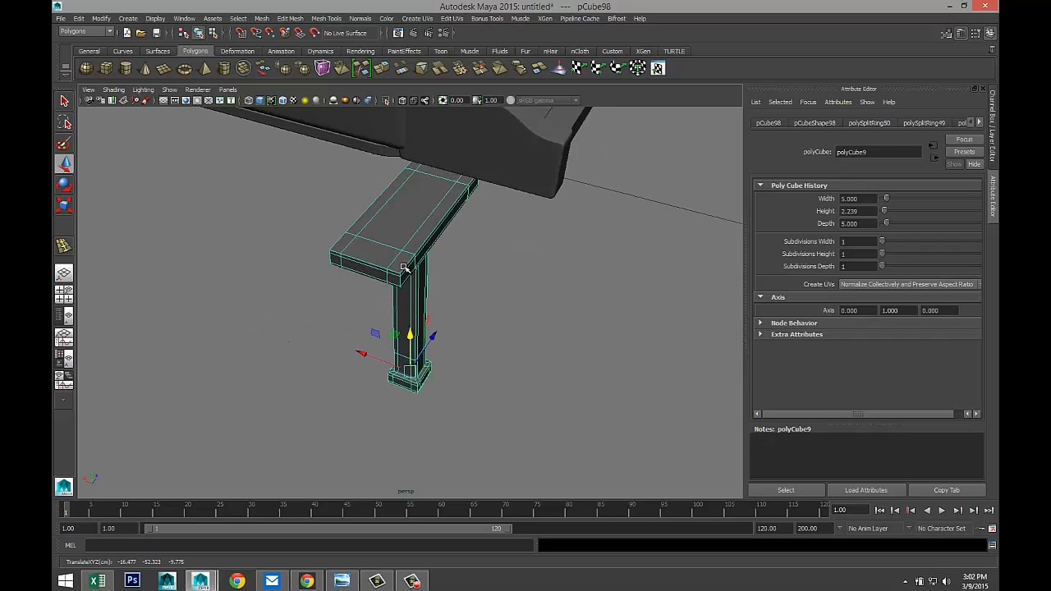
- Rotate the leg a quarter turn about its vertical axis
key("e")
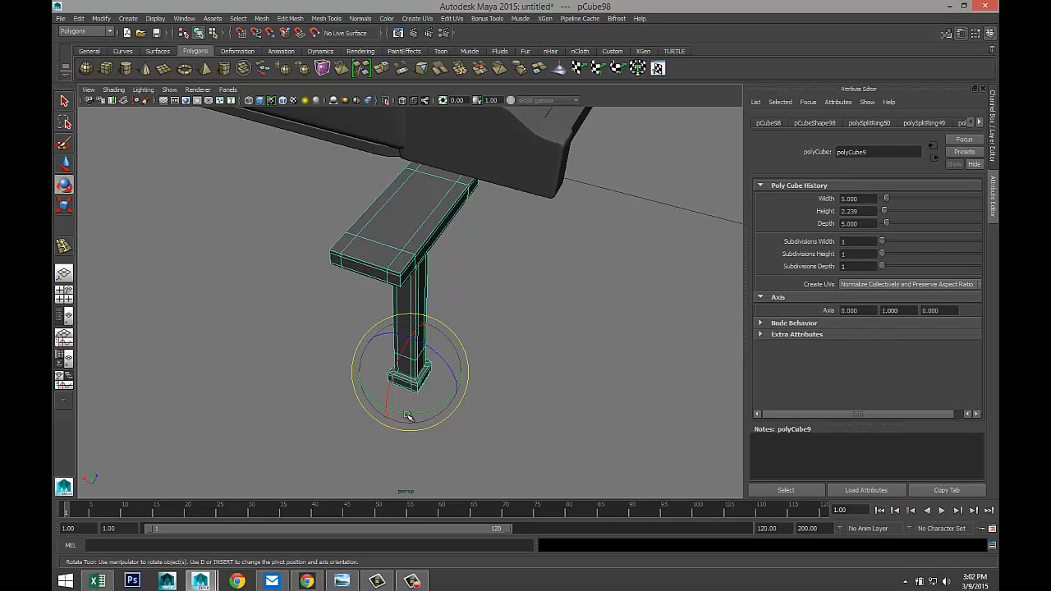
left_click_drag(366, 394, 514, 335)
scroll(527, 414, "up", 1)
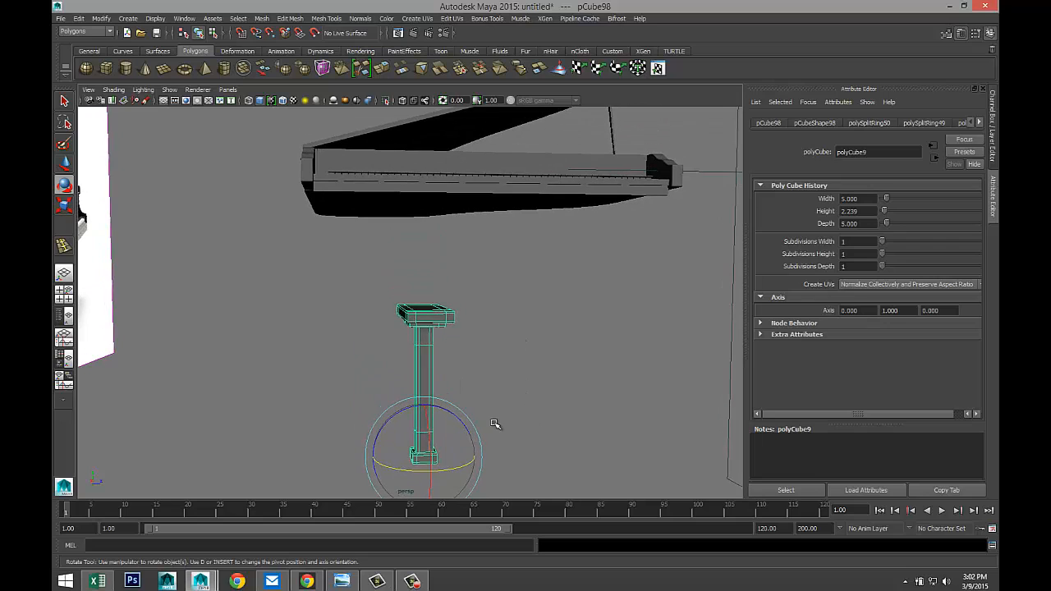
- Raise the leg against the piano's underside and slide it beneath one front corner of the keyboard, to about Z -27.2
key("w")
left_click_drag(424, 402, 423, 295)
left_click_drag(253, 334, 441, 373, "alt")
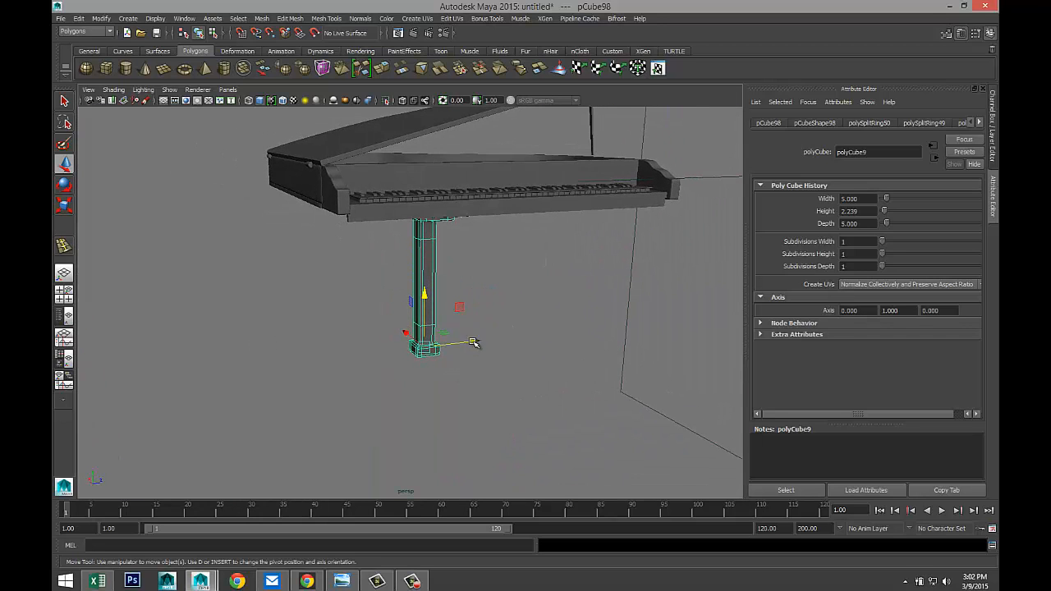
left_click_drag(473, 342, 403, 349)
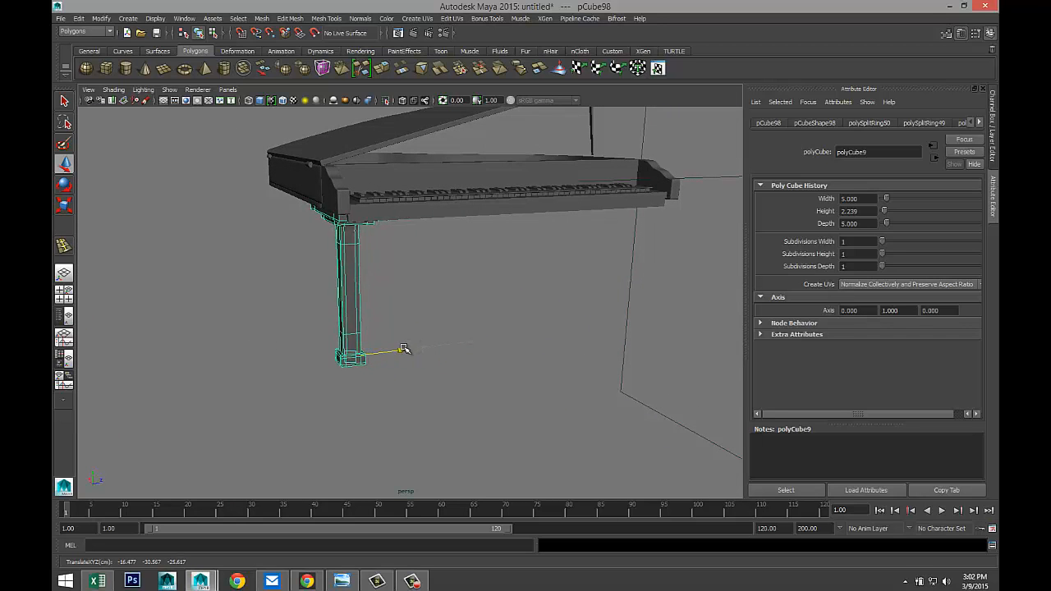
left_click_drag(313, 363, 319, 304, "alt")
left_click_drag(395, 327, 386, 422)
left_click(65, 299)
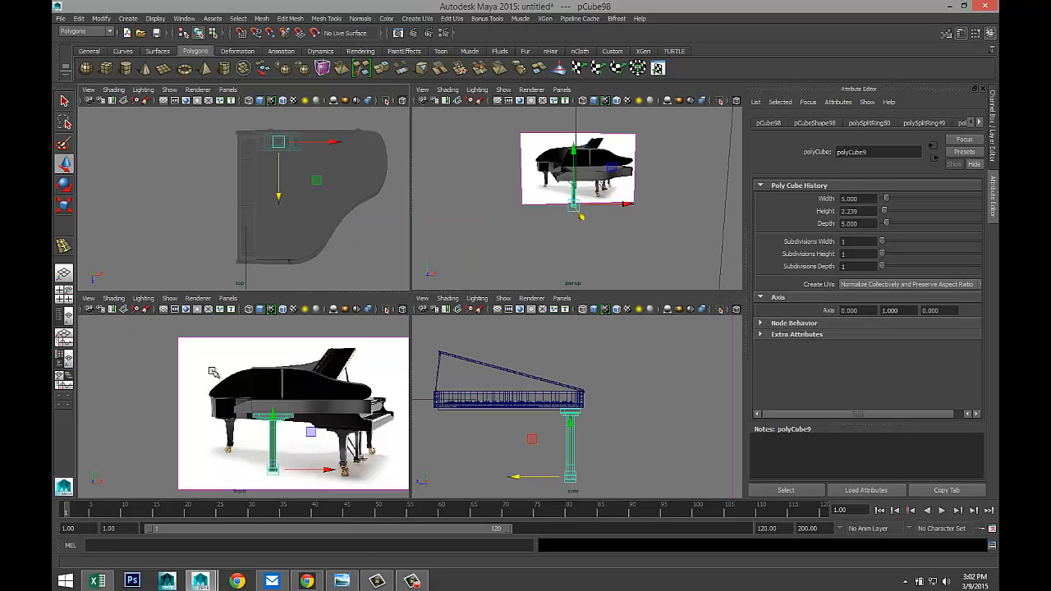
- In the front view, select the piano body together with the leg and lower both to line up with the reference image
key("space")
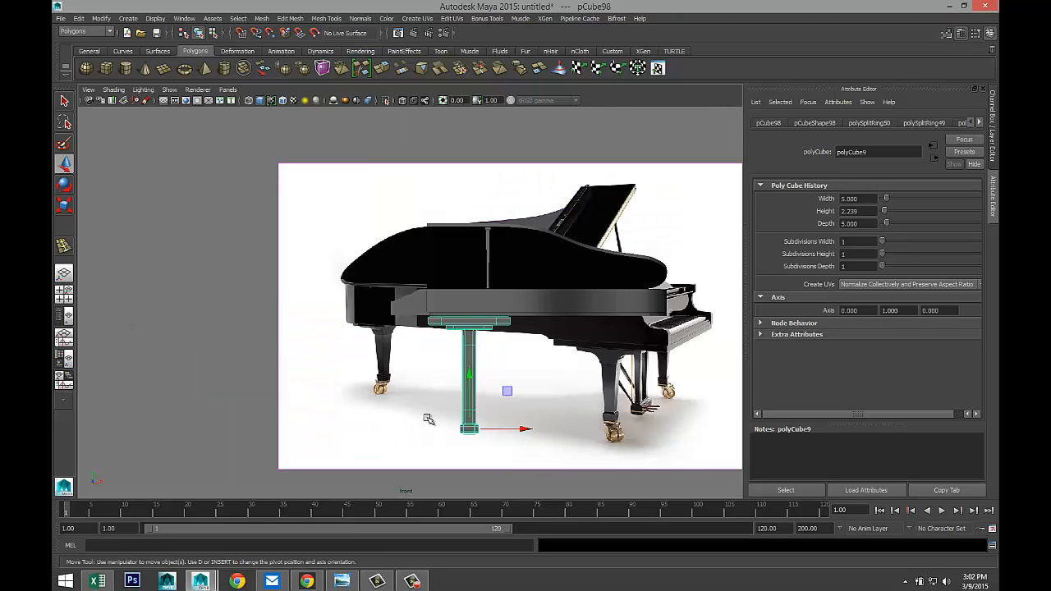
left_click(436, 263, "shift")
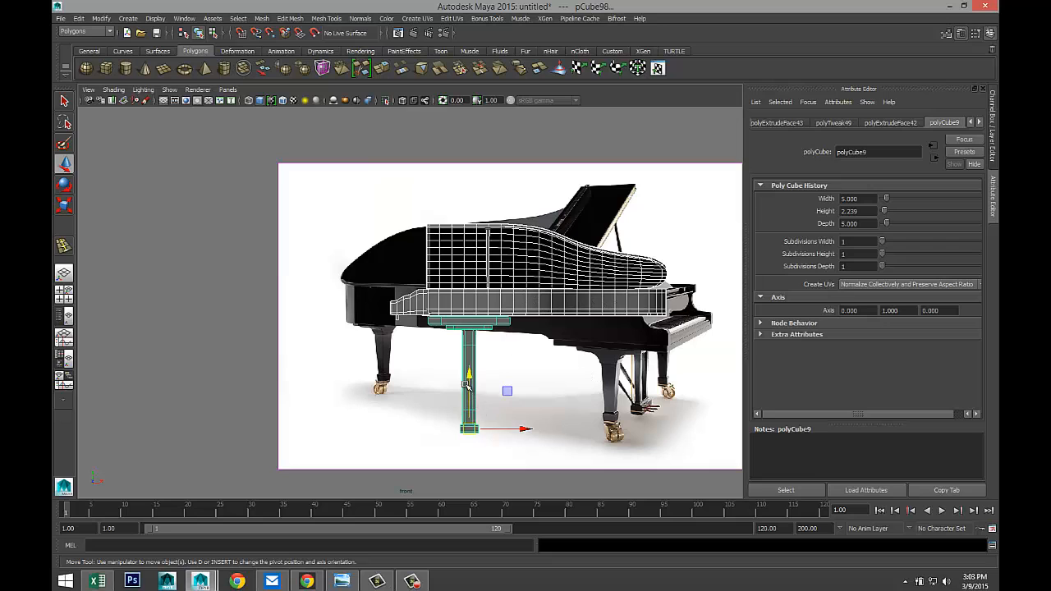
left_click_drag(465, 384, 473, 391)
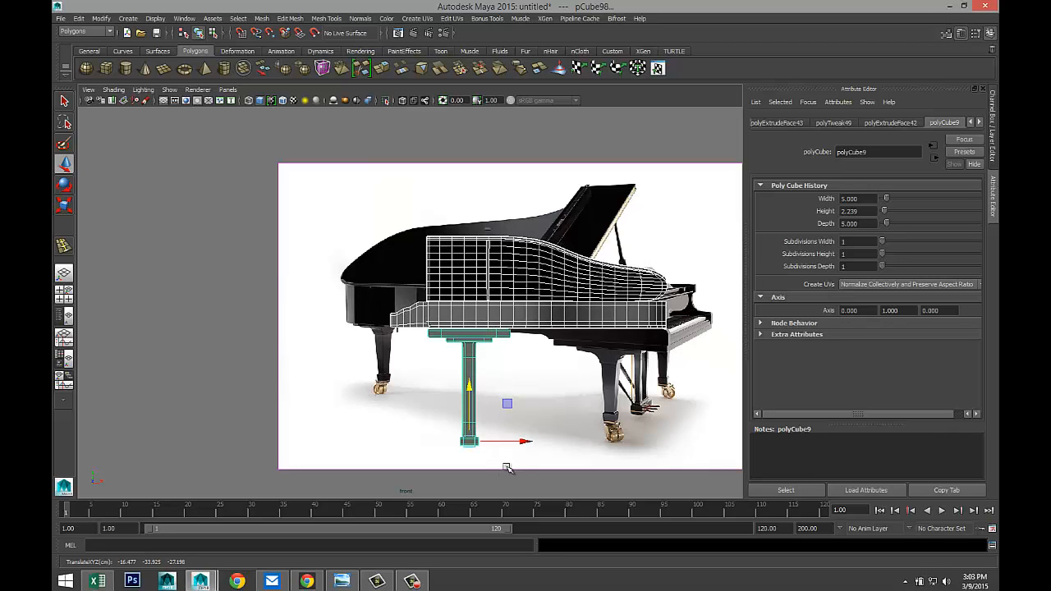
- Shorten the leg by raising the vertices of its base block and column foot in the front view
left_click(464, 406)
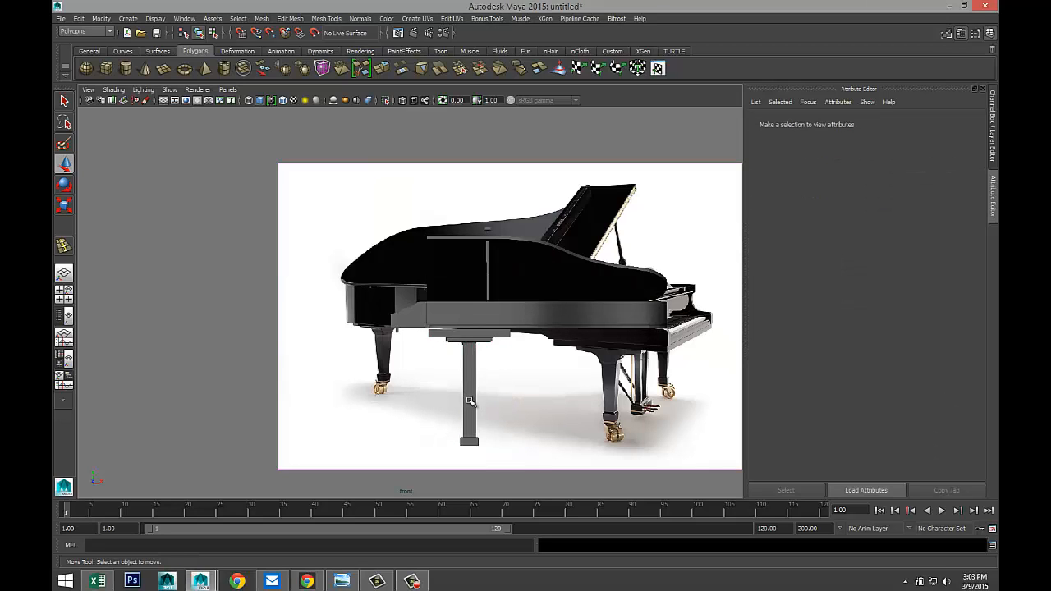
left_click(469, 400)
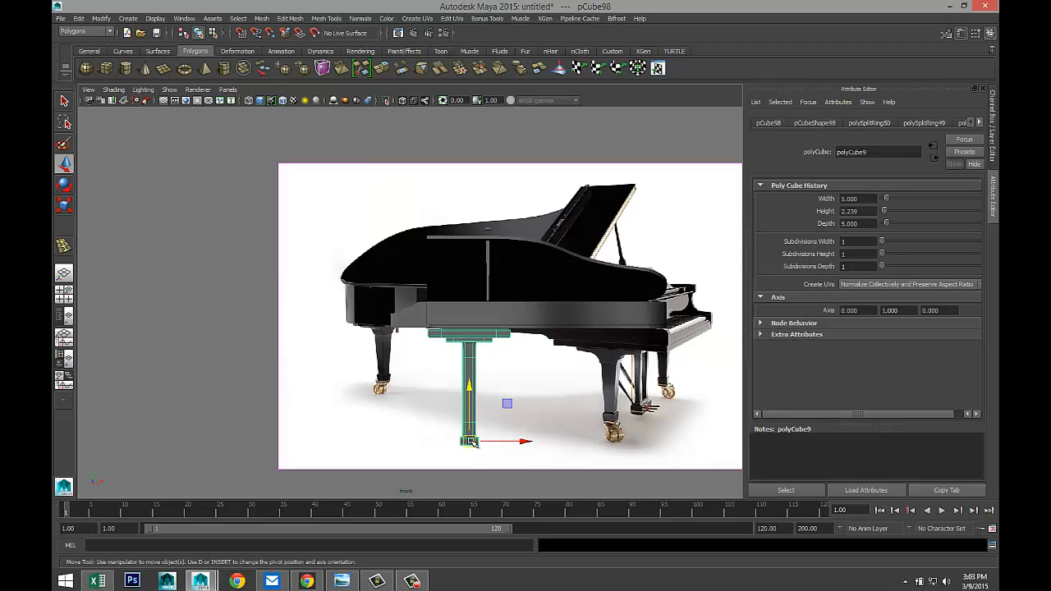
right_click_drag(471, 441, 424, 311)
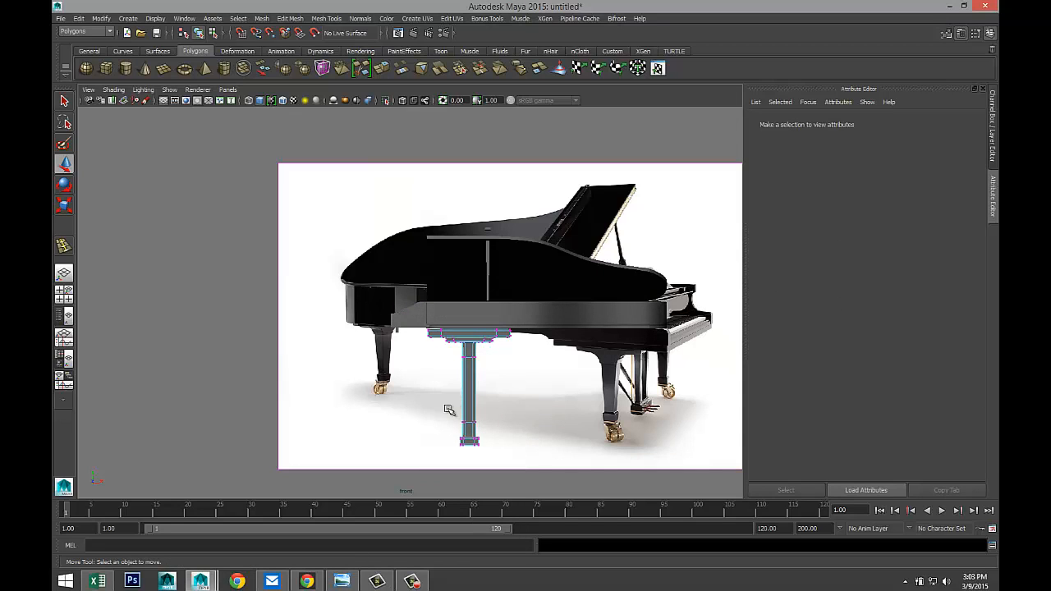
left_click_drag(479, 434, 501, 463)
left_click_drag(467, 379, 469, 355)
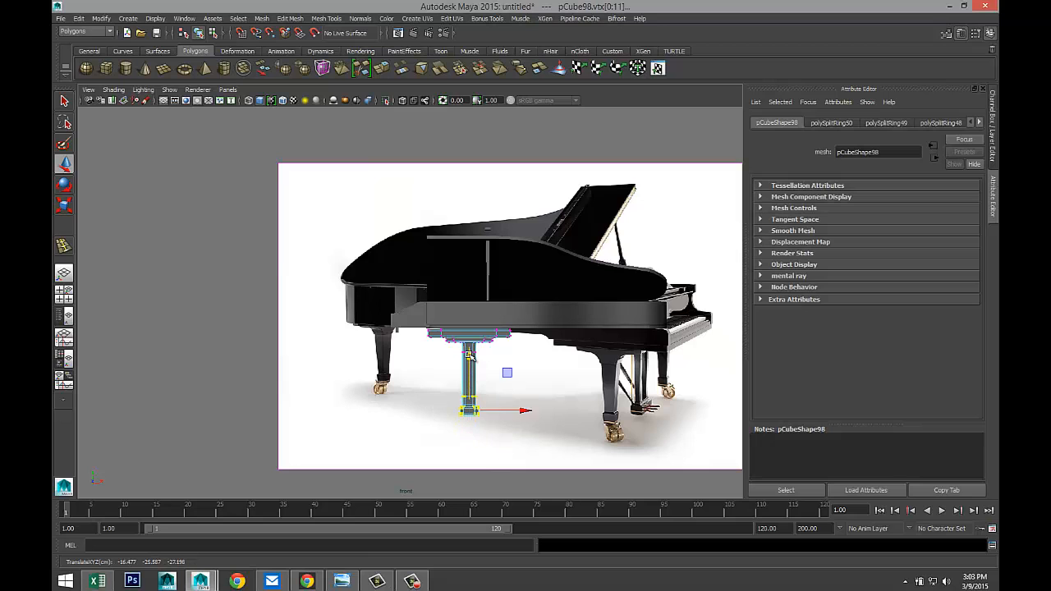
- In the perspective view, duplicate the whole leg and move the copy beneath the opposite front corner of the piano
left_click(63, 293)
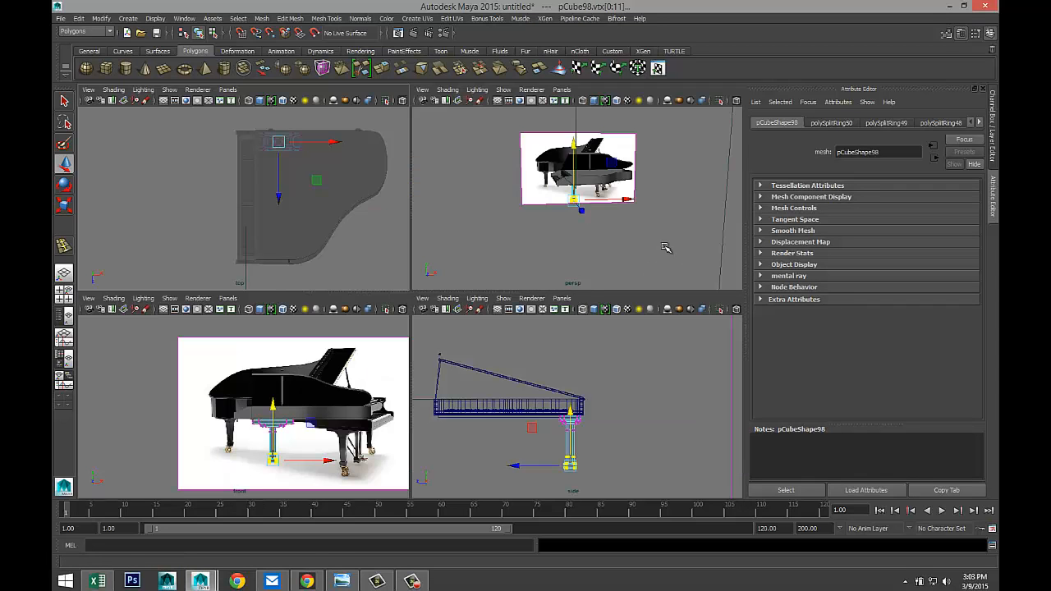
key("space")
scroll(511, 330, "up", 3)
left_click_drag(441, 347, 530, 336, "alt")
mouse_move(354, 239)
right_mouse_down()
mouse_move(380, 230)
mouse_move(369, 229)
right_mouse_up()
left_click(358, 235)
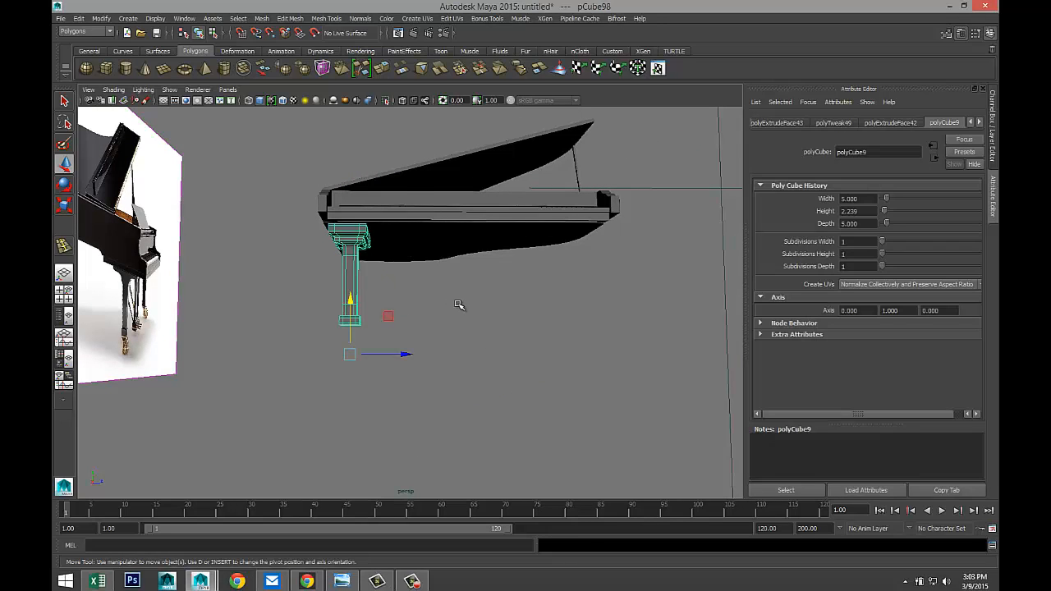
key("ctrl+d")
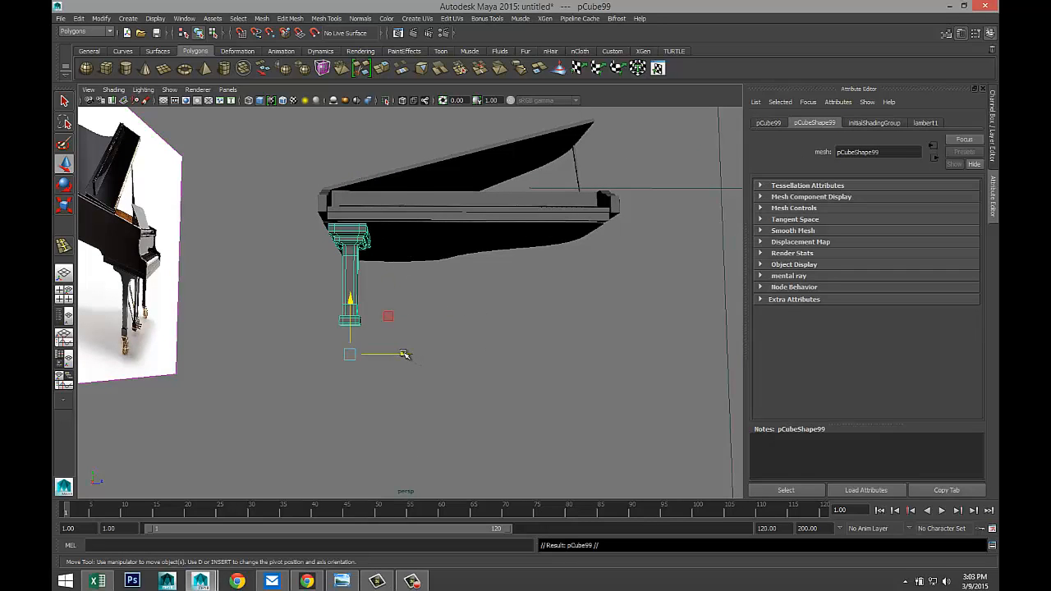
left_click_drag(404, 354, 625, 354)
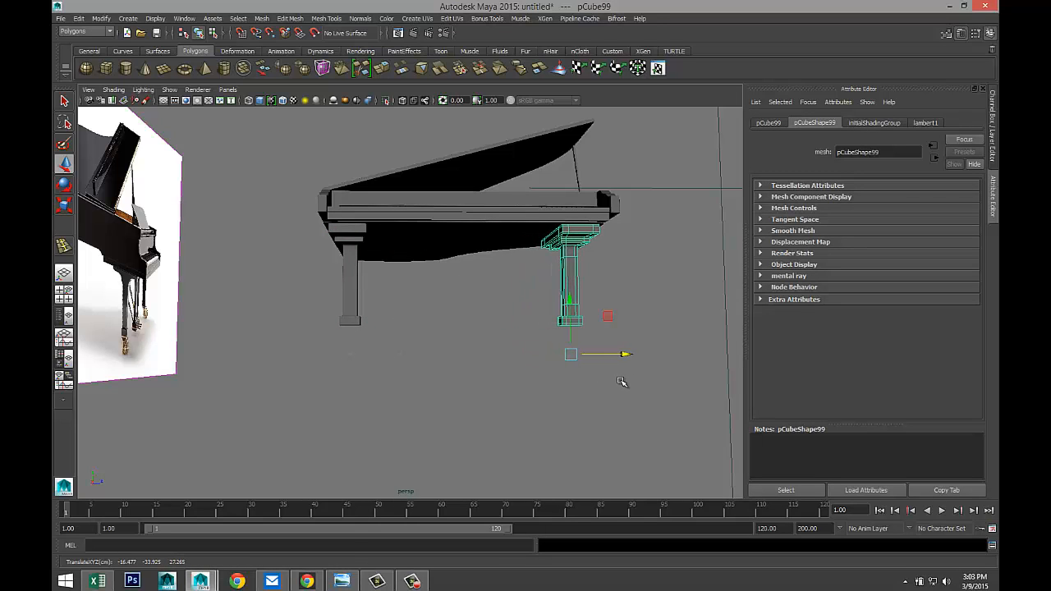
- Nudge the second front leg inward to about Z 26.9 so it sits within the edge of the piano's underside
key("f")
left_click_drag(586, 394, 457, 369, "alt")
middle_click_drag(459, 398, 593, 424, "alt")
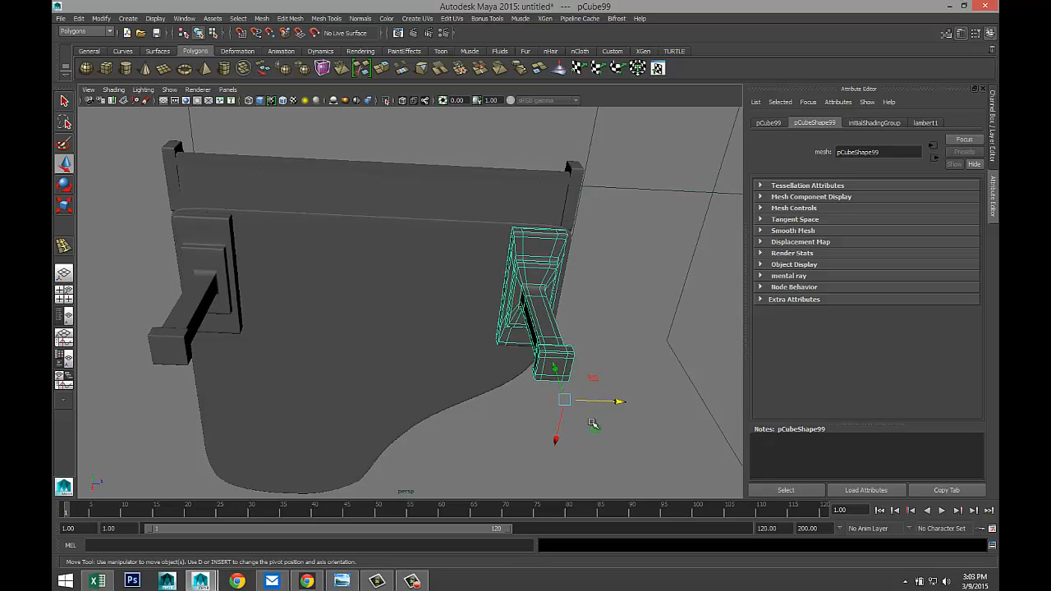
left_click_drag(619, 406, 623, 376)
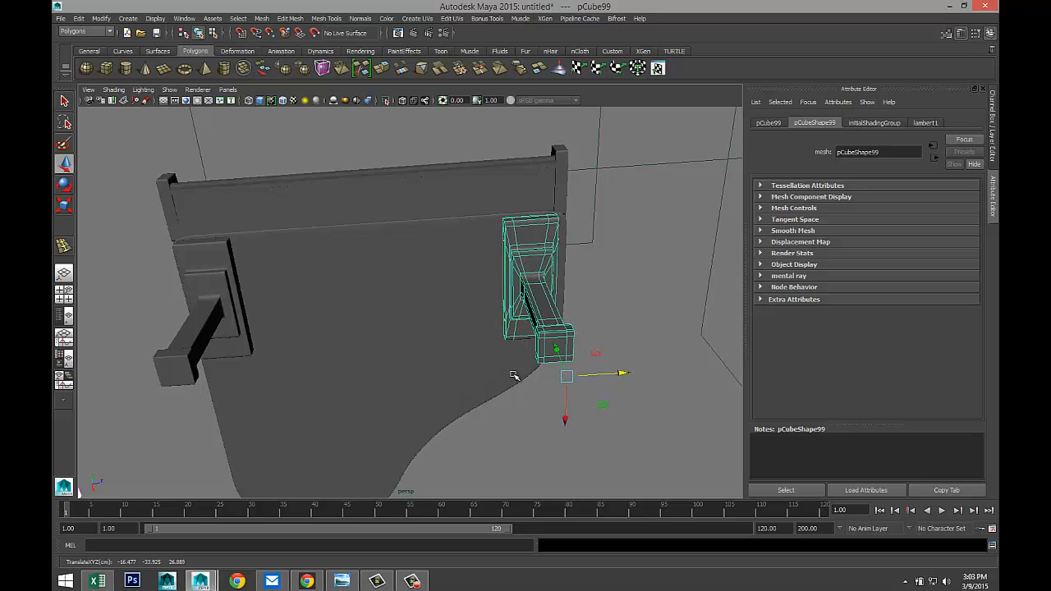
left_click_drag(514, 376, 346, 394, "alt")
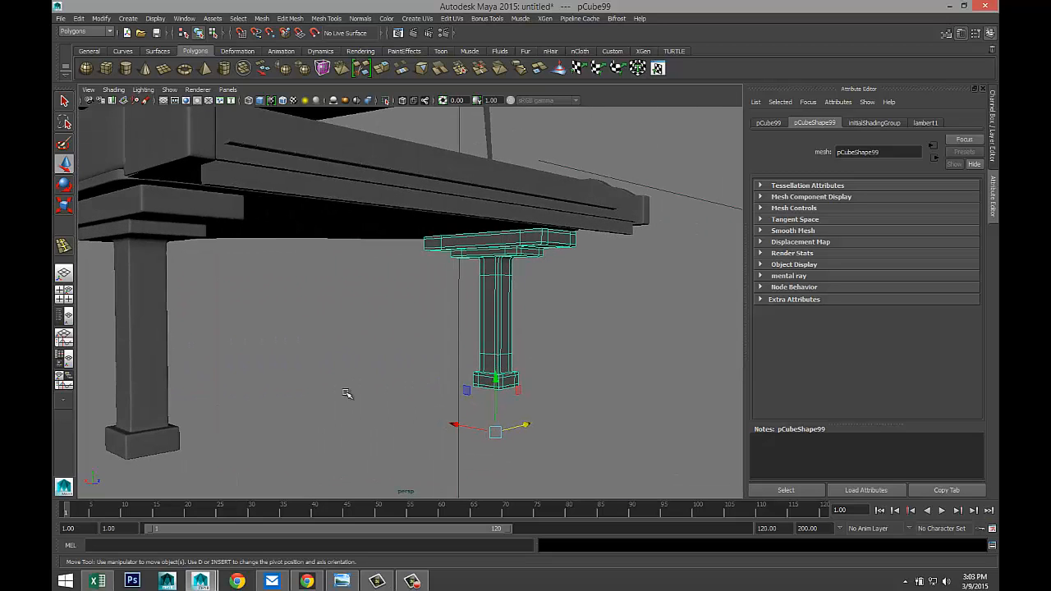
- Duplicate the first front leg and move the copy toward the tail of the piano
left_click(143, 332)
scroll(409, 385, "down", 5)
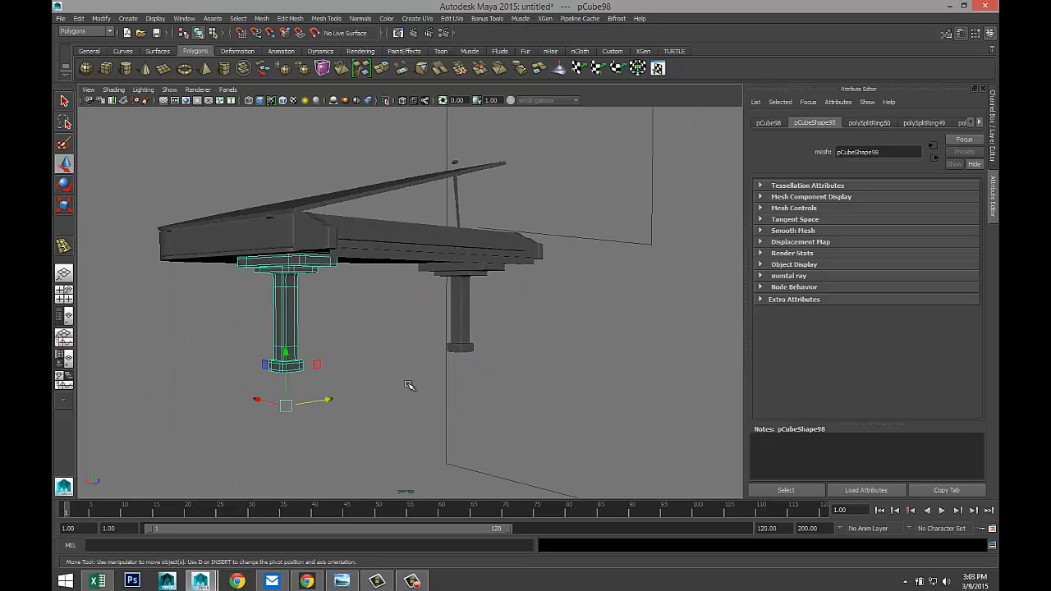
key("ctrl+d")
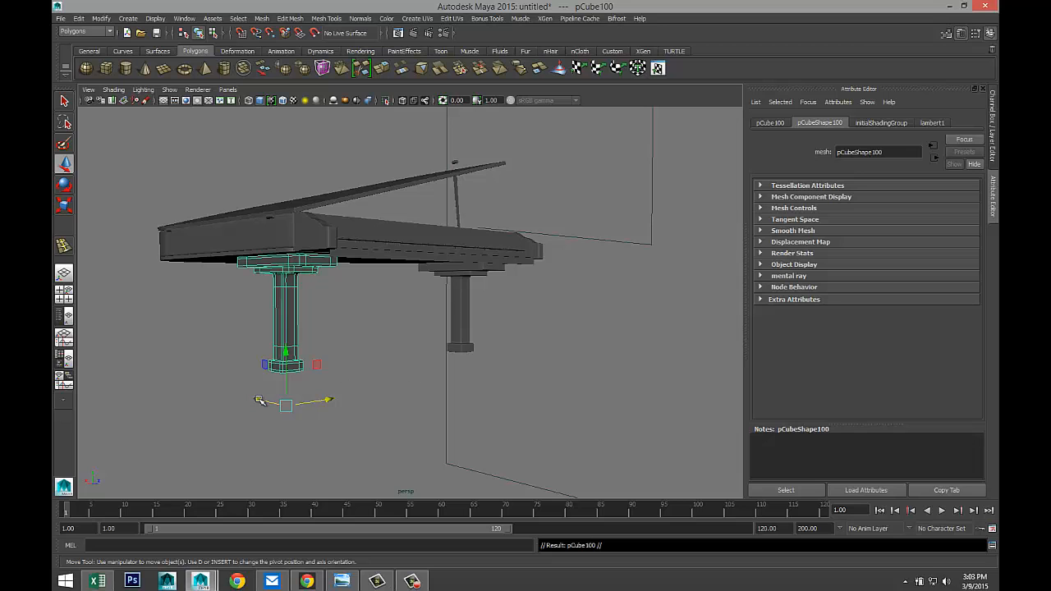
left_click_drag(259, 401, 360, 406)
- Rotate the rear leg a quarter turn so its slab runs across the piano's width
left_click_drag(556, 421, 591, 433)
key("e")
left_click_drag(450, 397, 368, 399, "alt")
- Position the rear leg under the piano's tail at about X 27, Z -16.7, and compare all three legs with the reference image
key("w")
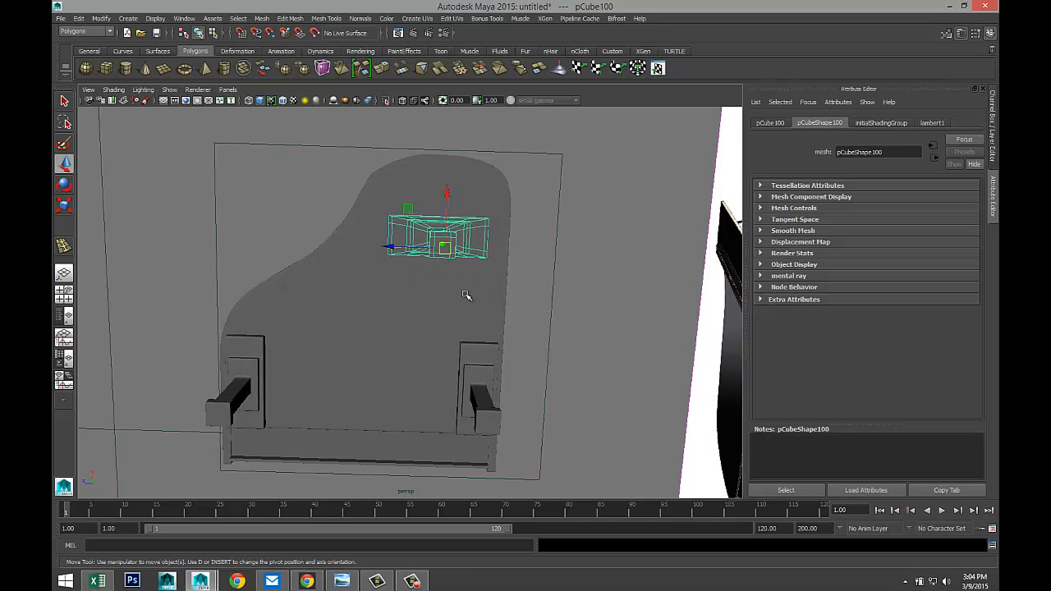
left_click_drag(449, 202, 447, 145)
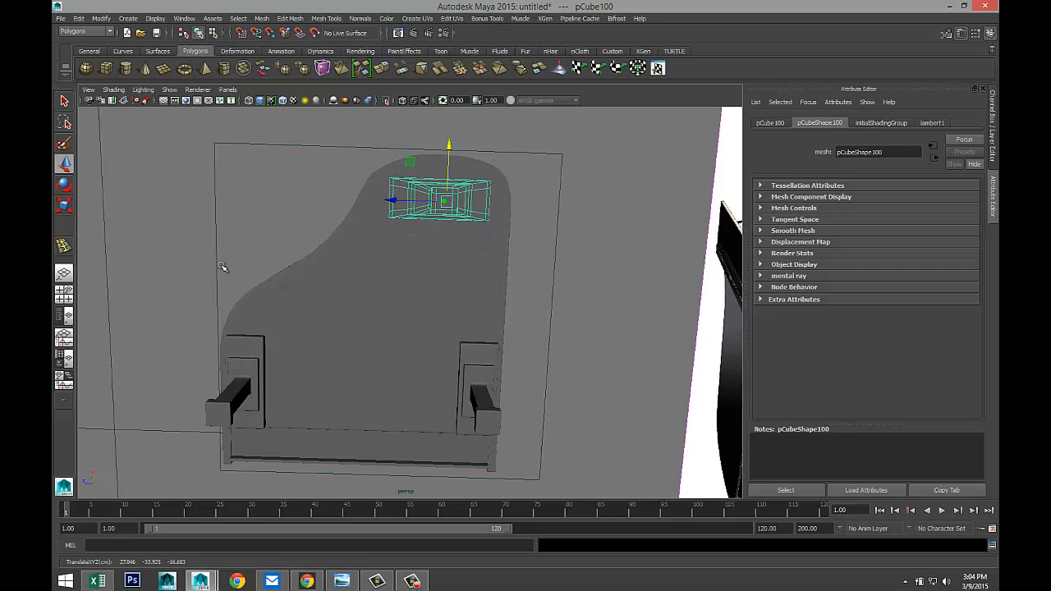
left_click(85, 285)
key("space")
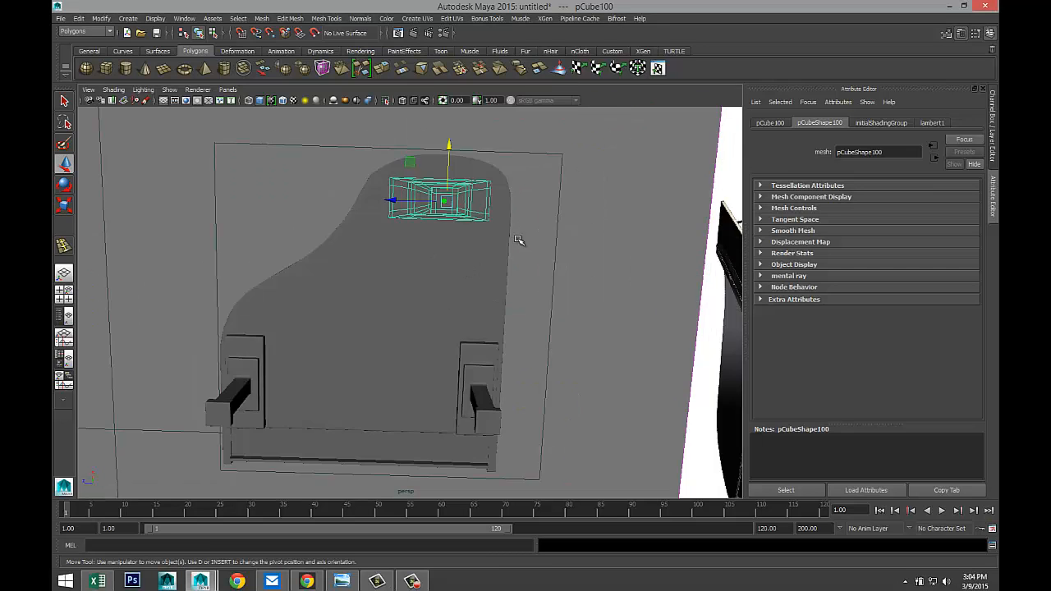
left_click_drag(516, 235, 216, 358, "alt")
right_click_drag(216, 359, 335, 394, "alt")
scroll(336, 392, "up", 5)
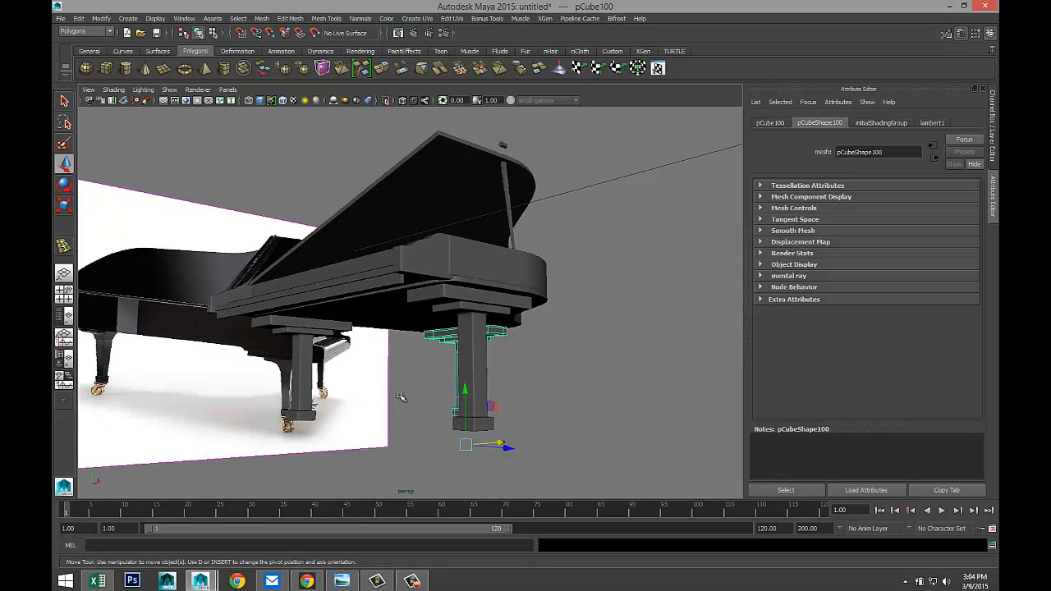
left_click_drag(437, 383, 401, 388, "alt")
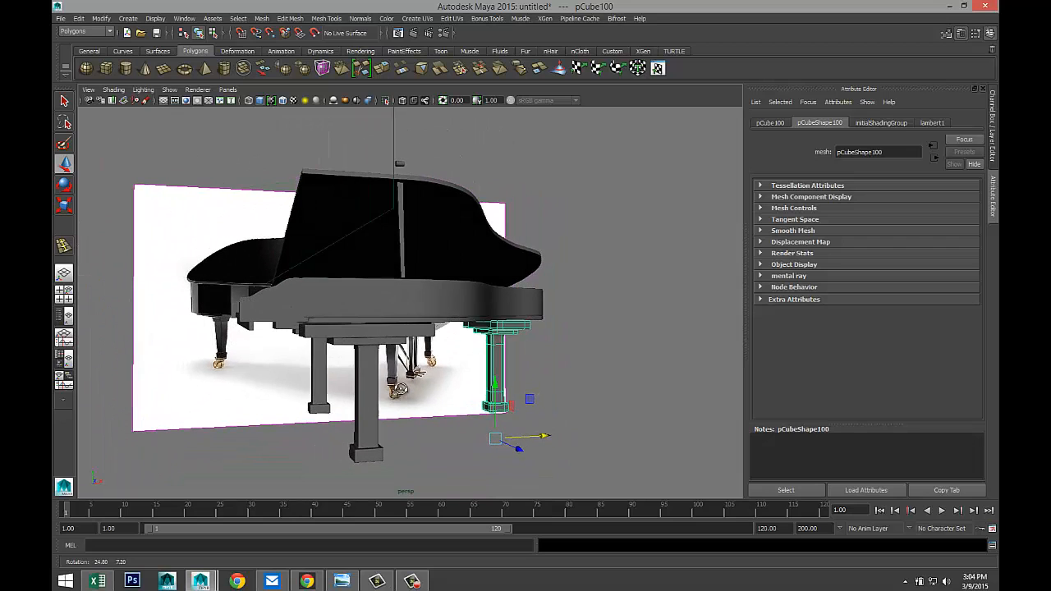
- Check the three legs from below and examine the caster wheels in the reference image
left_click(371, 342)
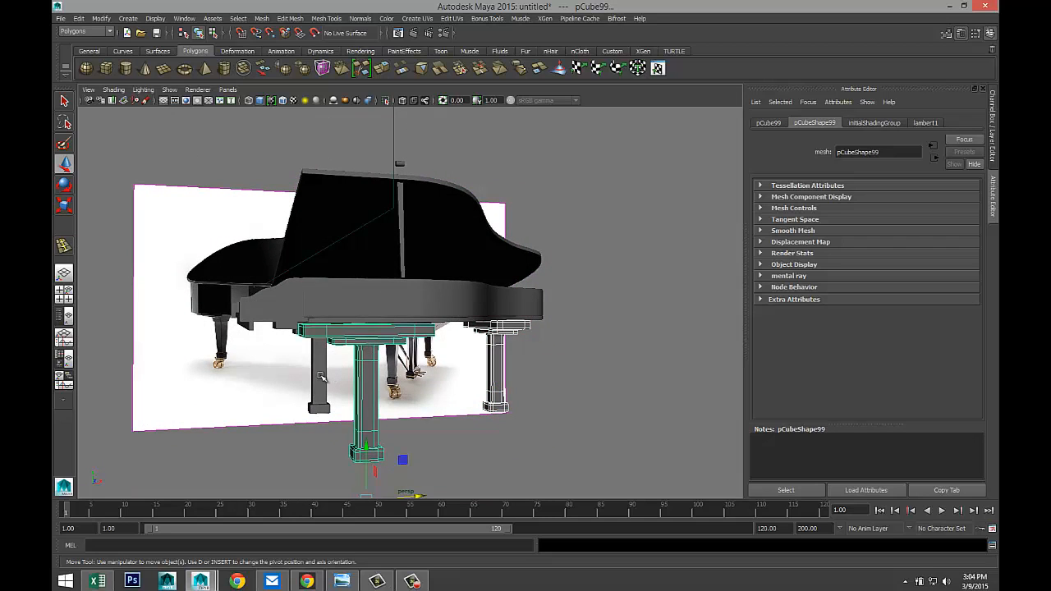
left_click(320, 376)
left_click_drag(320, 388, 321, 386)
left_click_drag(423, 398, 428, 373, "alt")
left_click(622, 358)
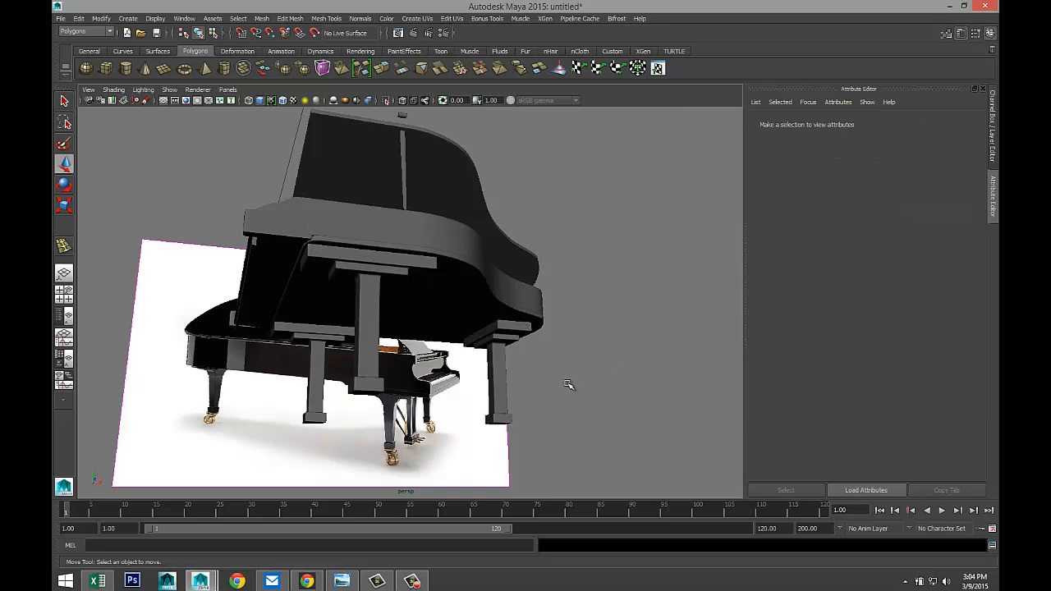
scroll(562, 385, "down", 3)
scroll(542, 387, "up", 3)
left_click_drag(501, 411, 542, 312, "alt")
scroll(518, 390, "up", 5)
scroll(520, 398, "up", 2)
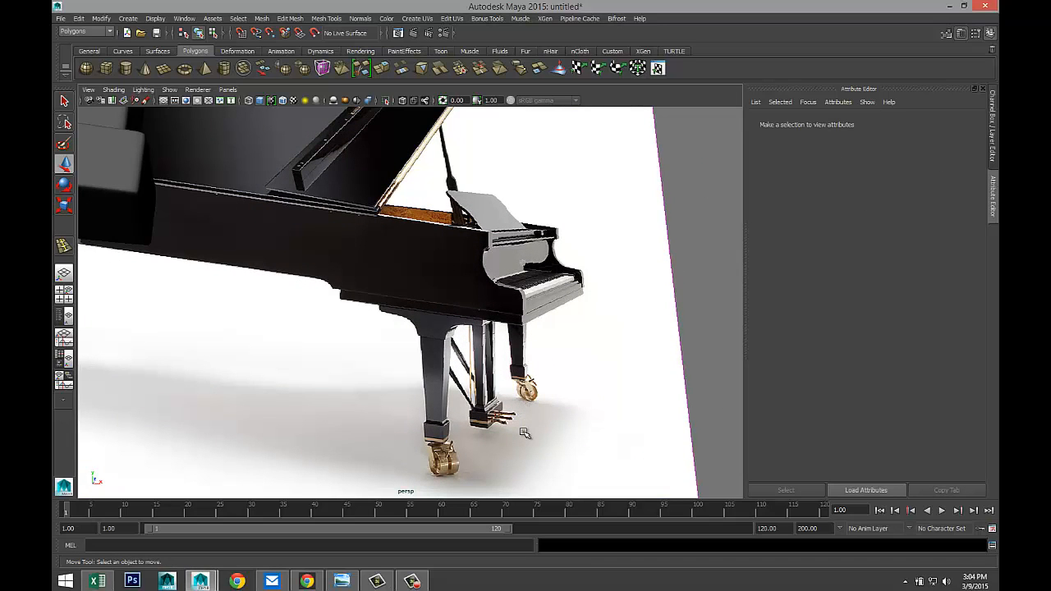
scroll(523, 434, "down", 10)
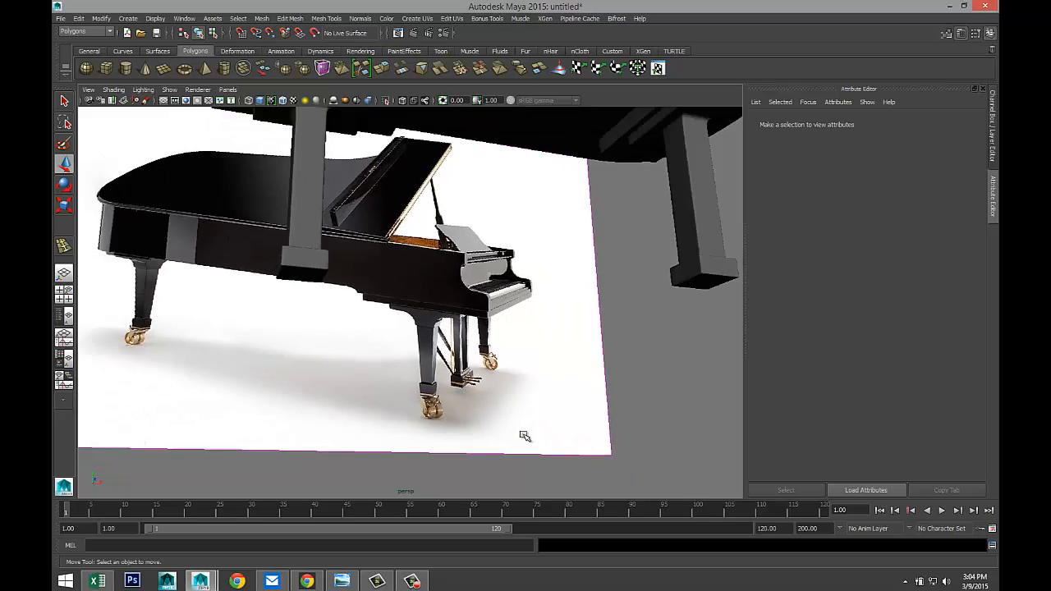
left_click_drag(379, 385, 444, 415, "alt")
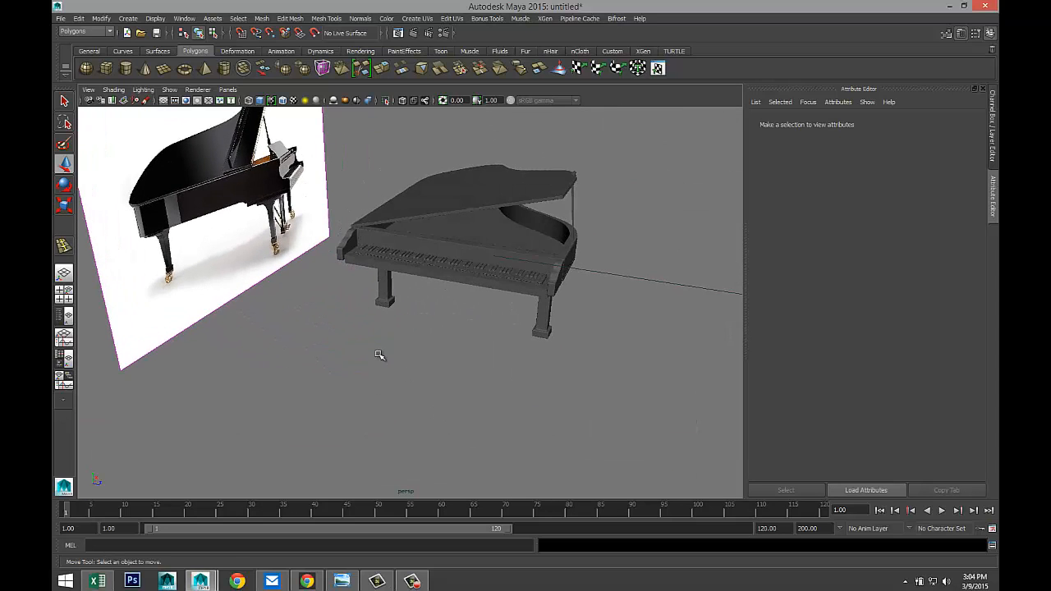
- Create a polygon cylinder about 10.3 in radius and 5.9 high beside the piano, standing on its side like a wheel
right_click_drag(380, 356, 396, 338, "alt")
left_click_drag(396, 337, 205, 246, "alt")
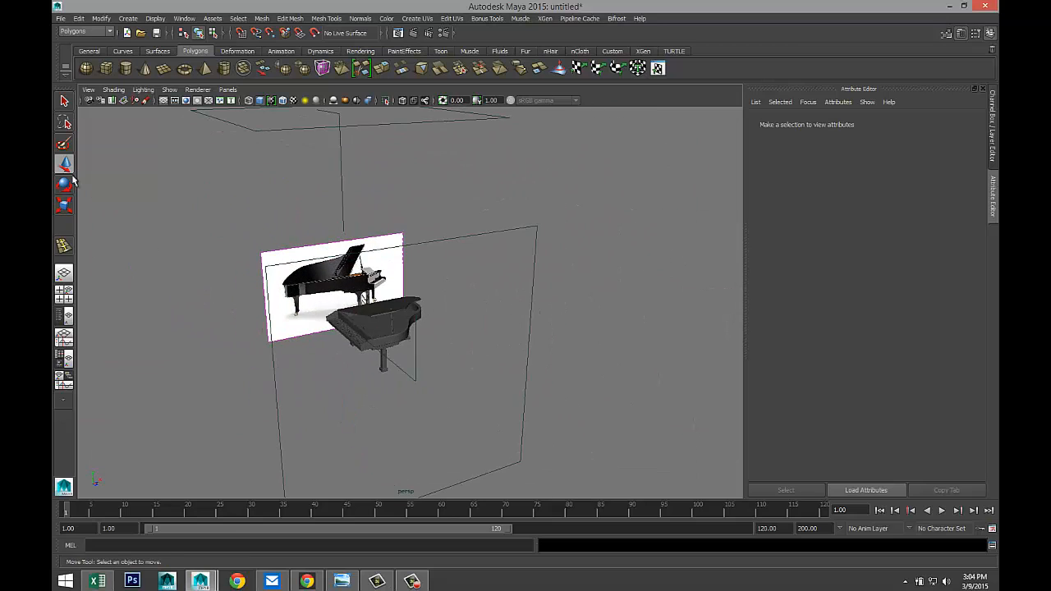
left_click(126, 68)
left_click_drag(495, 408, 574, 403, "alt")
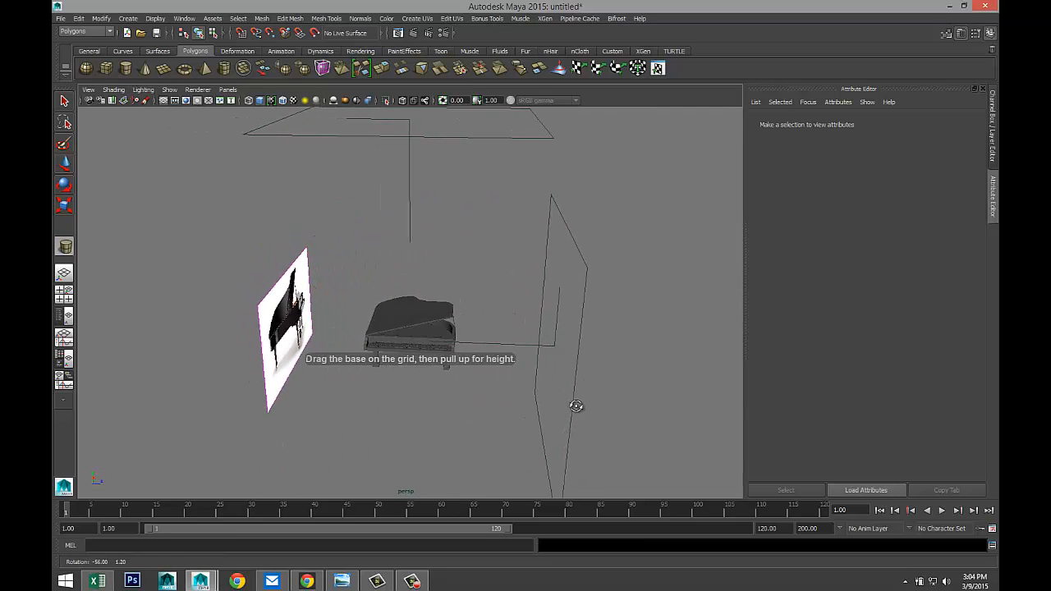
left_click_drag(423, 421, 575, 425)
key("e")
key("f")
scroll(506, 443, "down", 3)
scroll(509, 438, "up", 3)
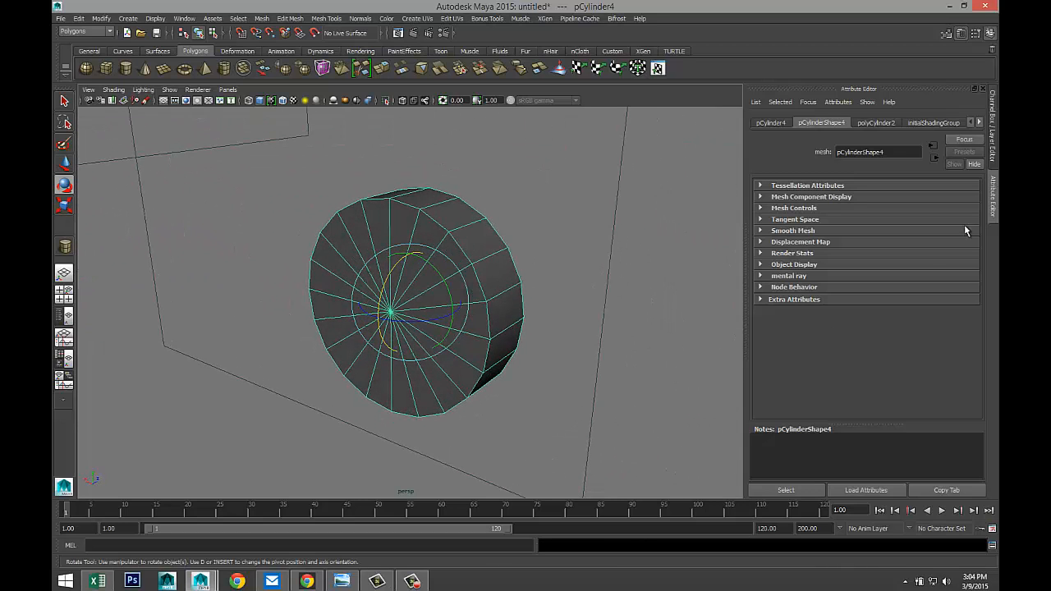
- Set the wheel cylinder's axis subdivisions to 30
left_click(875, 123)
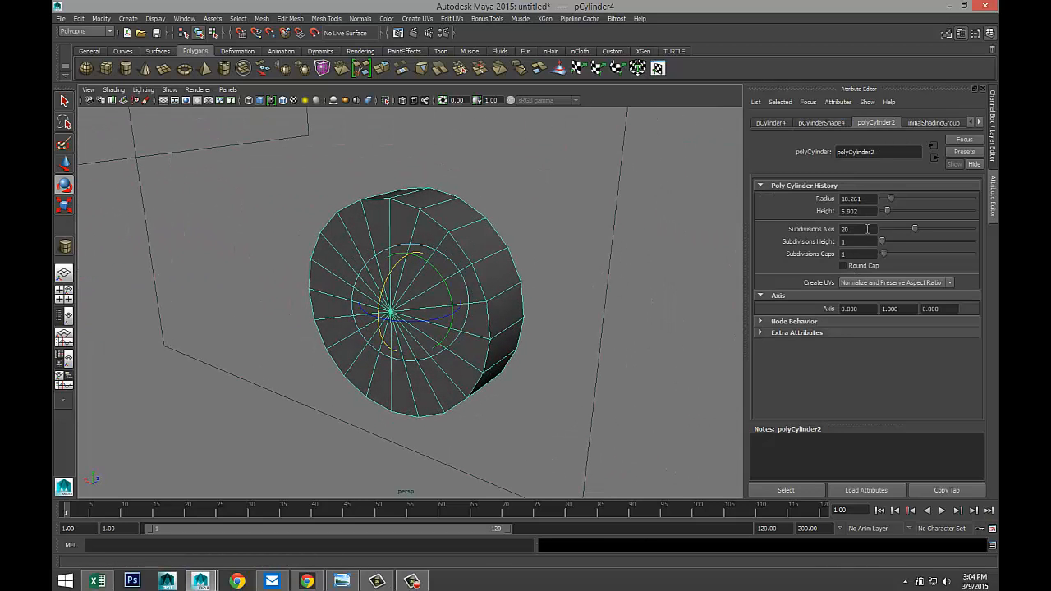
key("Return")
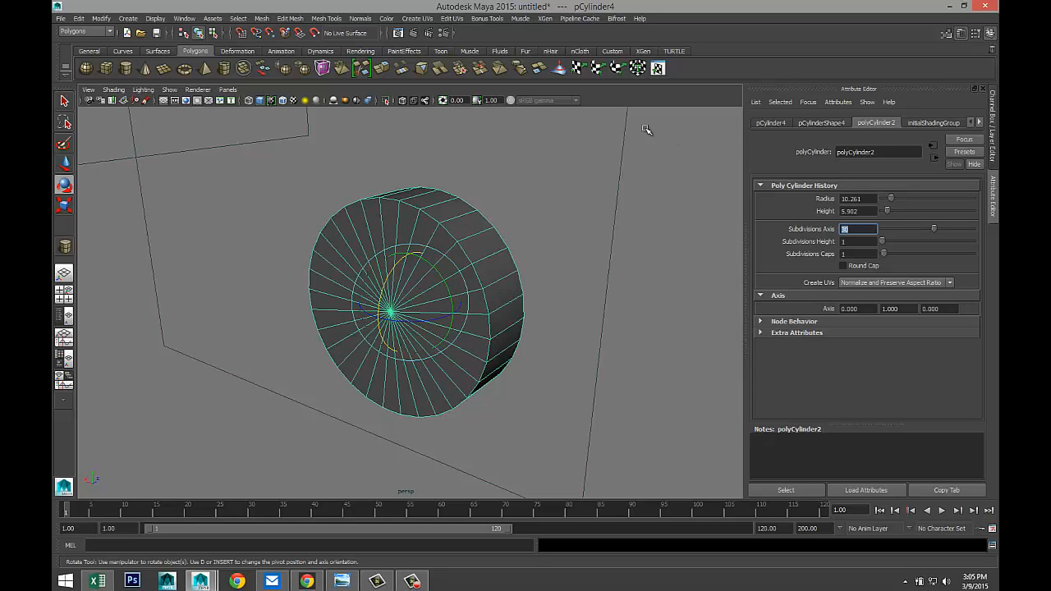
left_click(581, 354)
left_click(438, 364)
- Move the wheel along its axis to about Z 9.2, then duplicate it and place the copy alongside at about Z 1.6
key("w")
left_click_drag(435, 292, 398, 314)
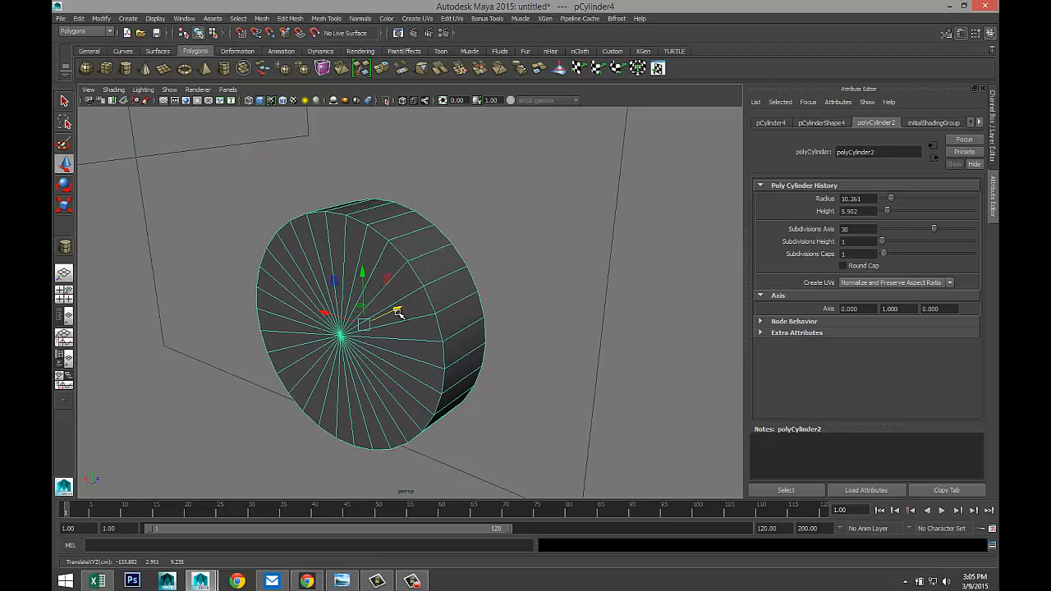
scroll(473, 353, "down", 3)
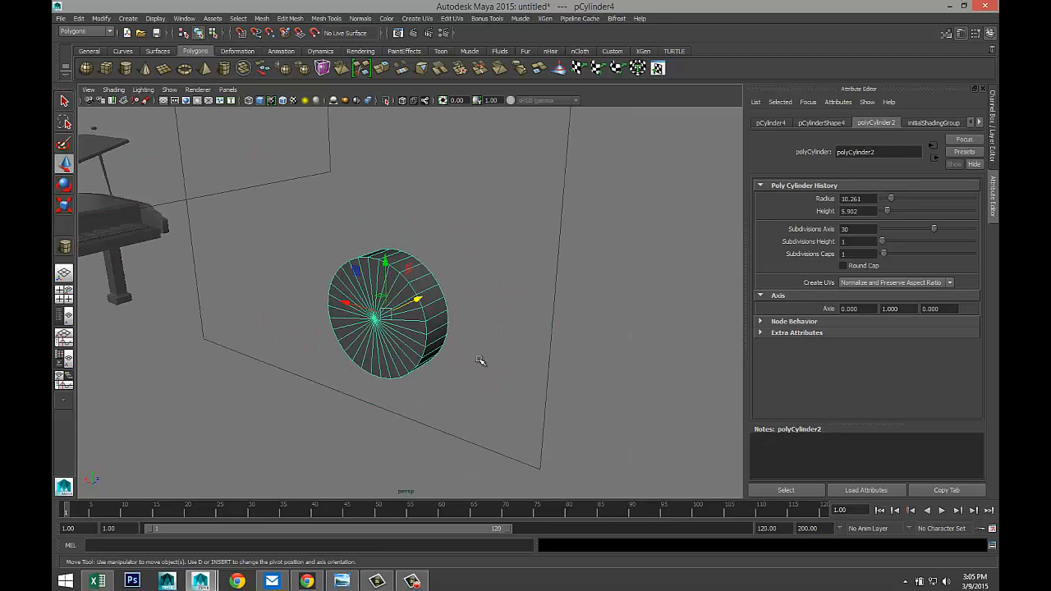
key("ctrl+d")
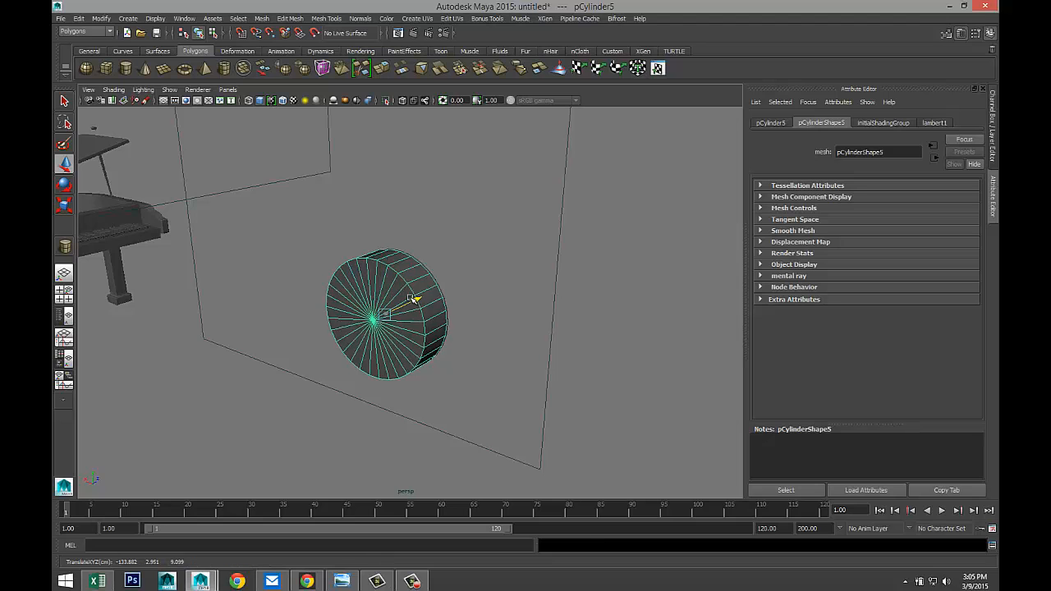
left_click_drag(418, 302, 391, 315)
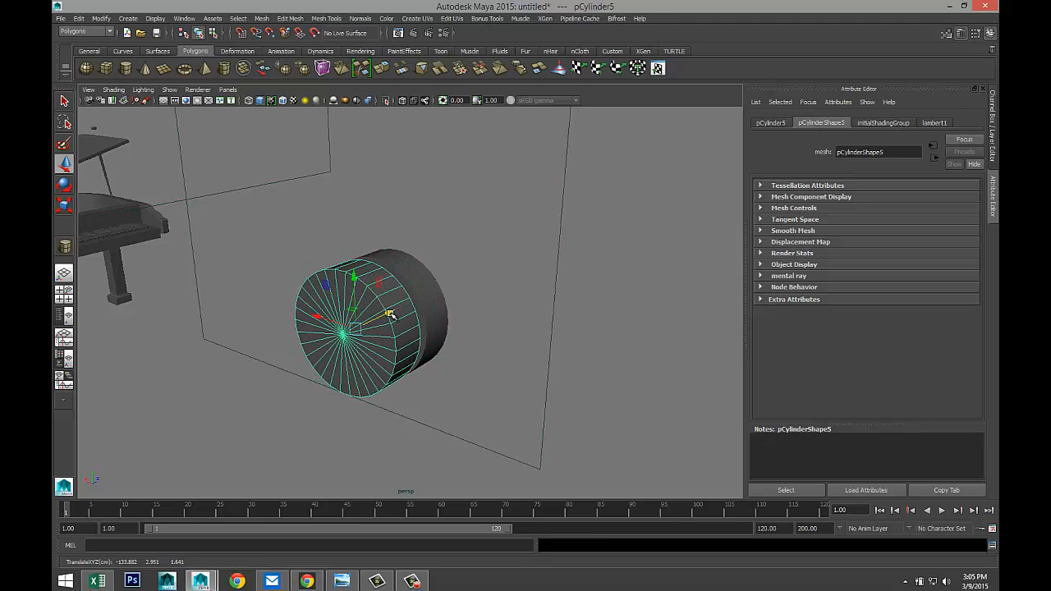
scroll(390, 315, "up", 3)
scroll(391, 315, "down", 4)
scroll(394, 320, "up", 5)
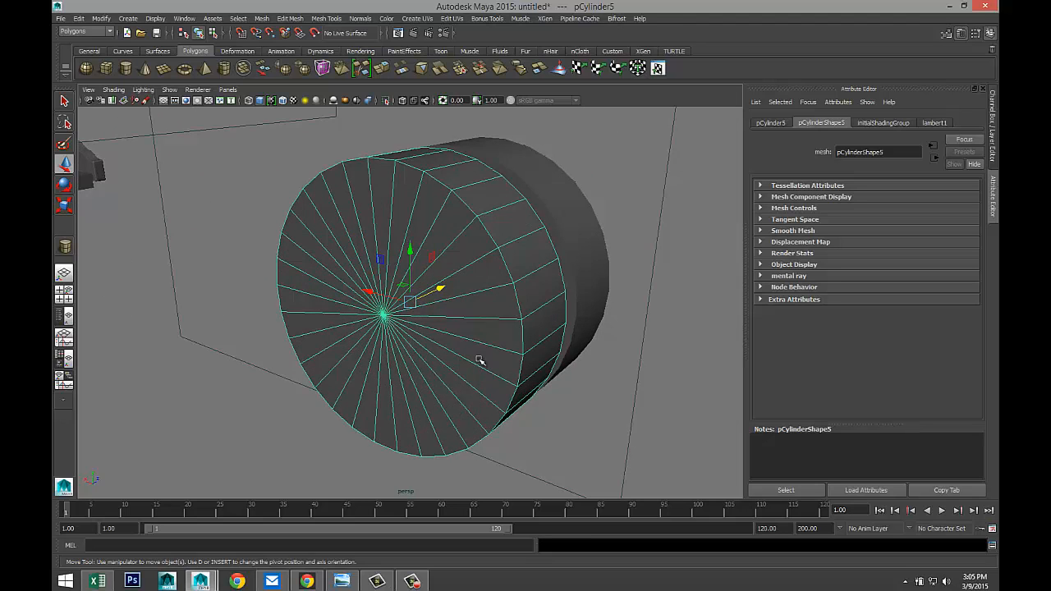
- Create a thin rectangular slab near the two wheels and raise it above them to about Y 27
left_click_drag(478, 359, 478, 303, "alt")
scroll(469, 316, "down", 4)
left_click_drag(353, 331, 449, 330, "alt")
middle_click_drag(454, 330, 499, 372, "alt")
left_click_drag(499, 372, 302, 282, "alt")
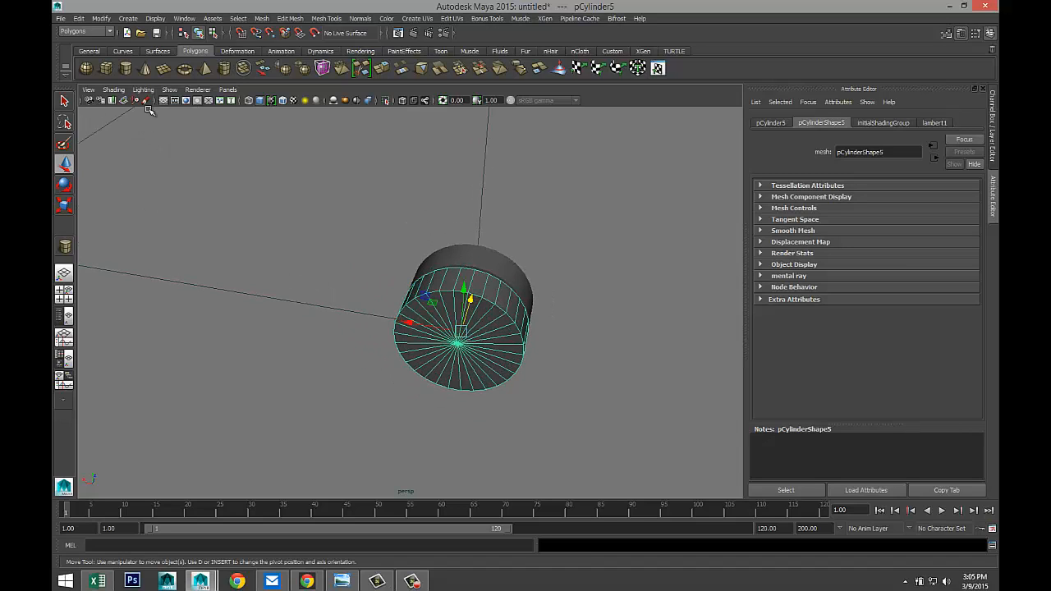
left_click(107, 72)
left_click_drag(361, 447, 459, 425)
left_click_drag(423, 379, 431, 220)
- Align the slab over the pair of wheels in the top view, at about Z 5.9
left_click(71, 293)
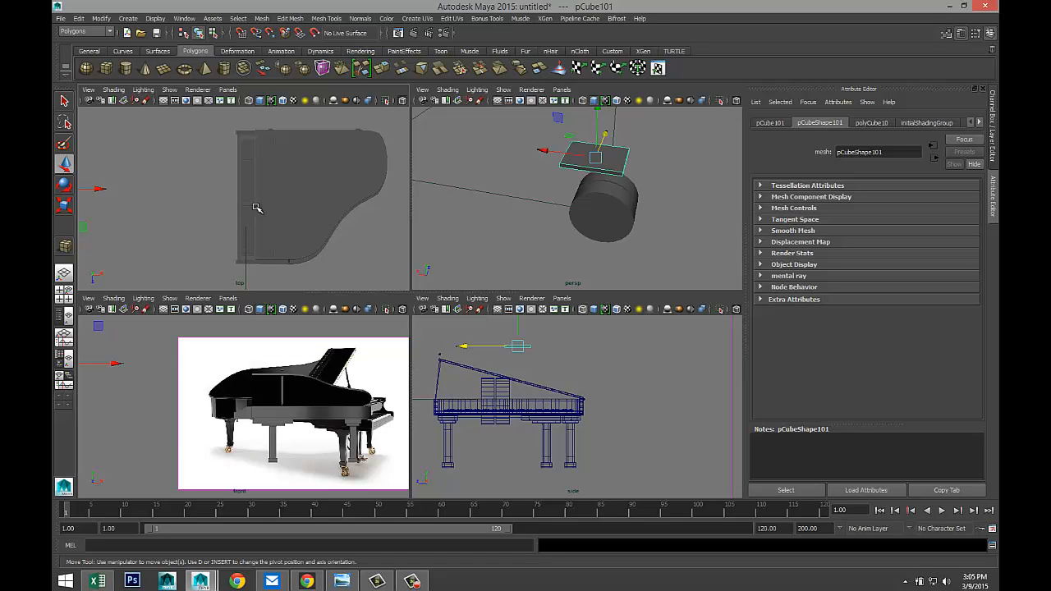
key("space")
key("f")
scroll(298, 235, "down", 8)
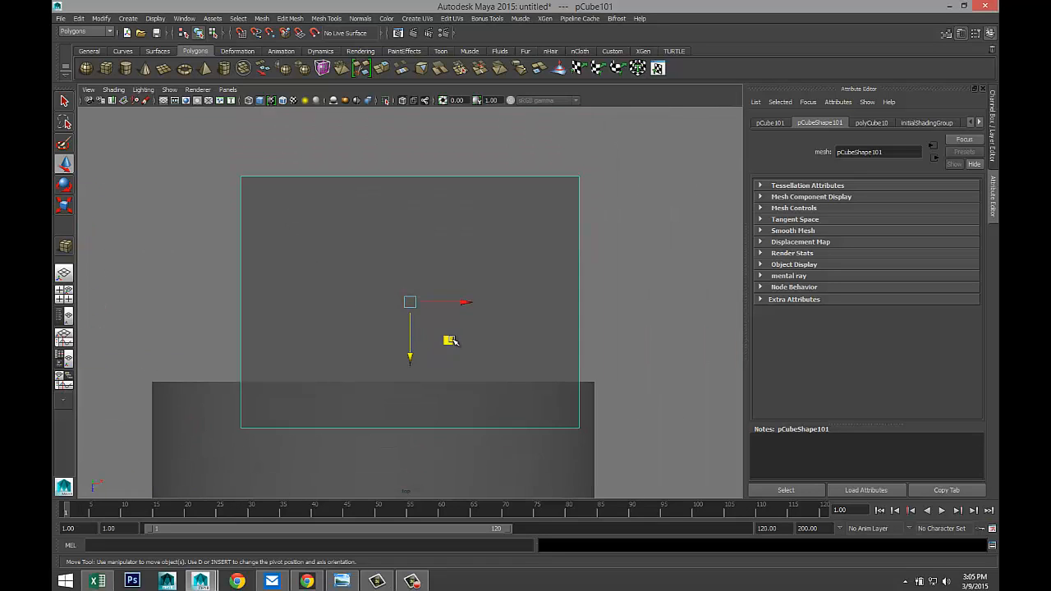
left_click_drag(411, 358, 413, 424)
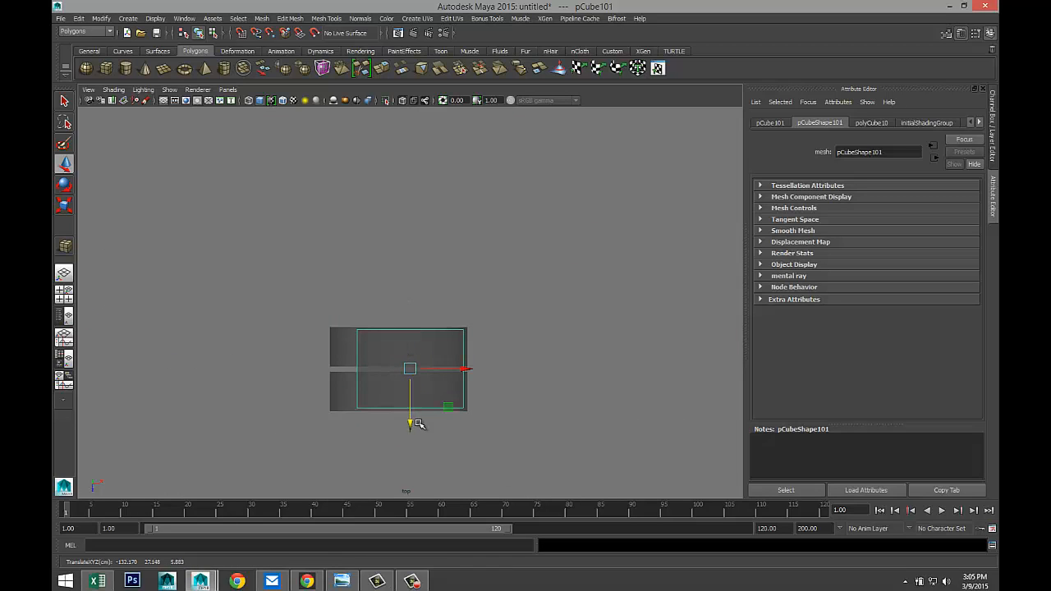
- Center the slab over the wheels and scale it to about 1.53 in X and 1.78 in Z so it overhangs them on all sides
key("r")
mouse_move(464, 371)
left_mouse_down()
mouse_move(488, 372)
mouse_move(456, 371)
left_mouse_up()
key("w")
key("r")
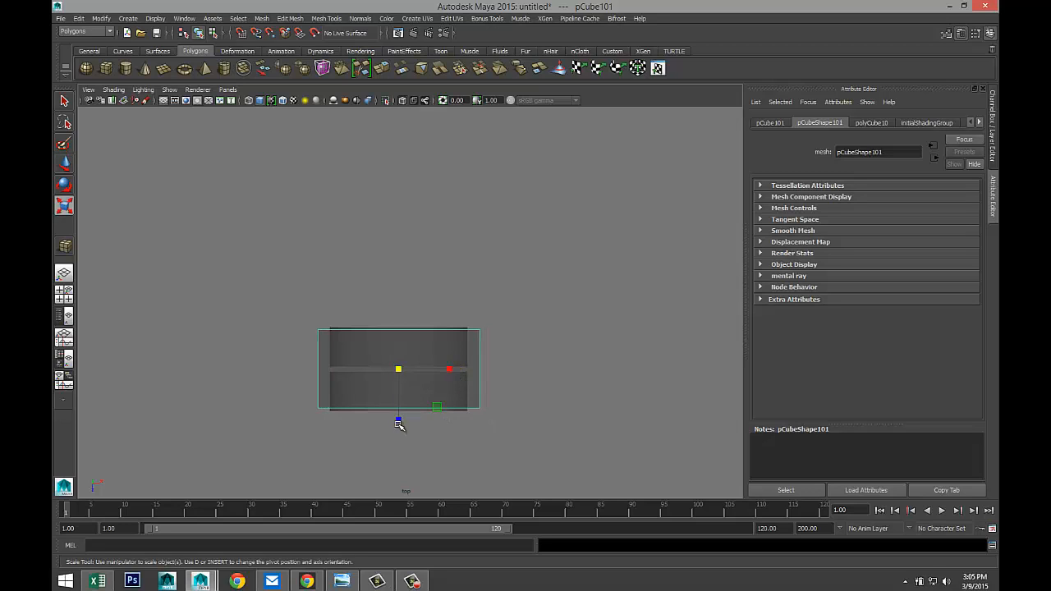
left_click_drag(399, 422, 401, 446)
left_click_drag(409, 464, 412, 459)
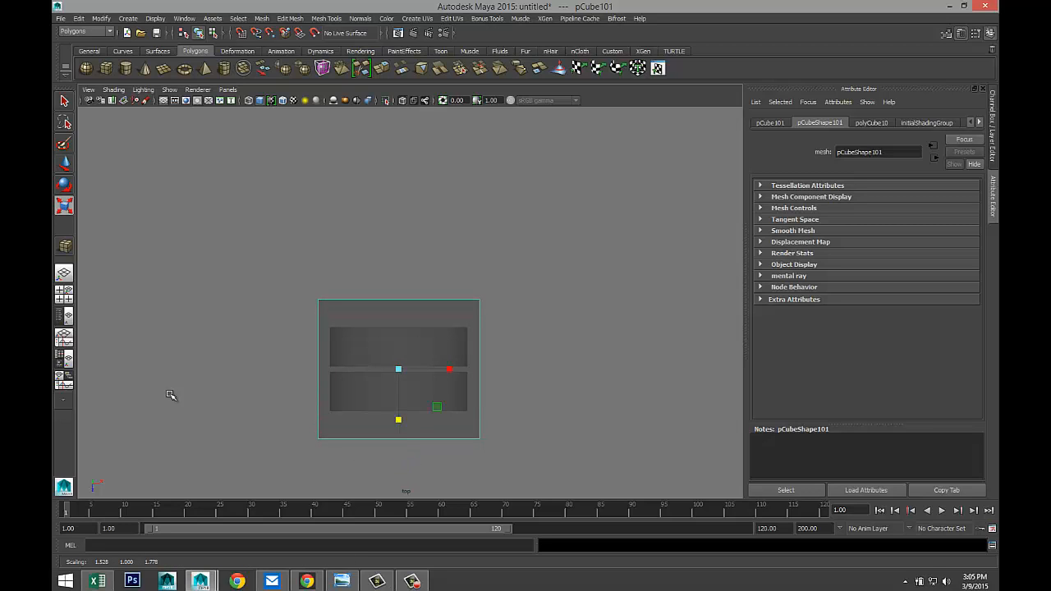
- Insert 2 evenly spaced edge loops across the slab, running perpendicular to the wheels' axis, using the multiple edge loops option
left_click(63, 293)
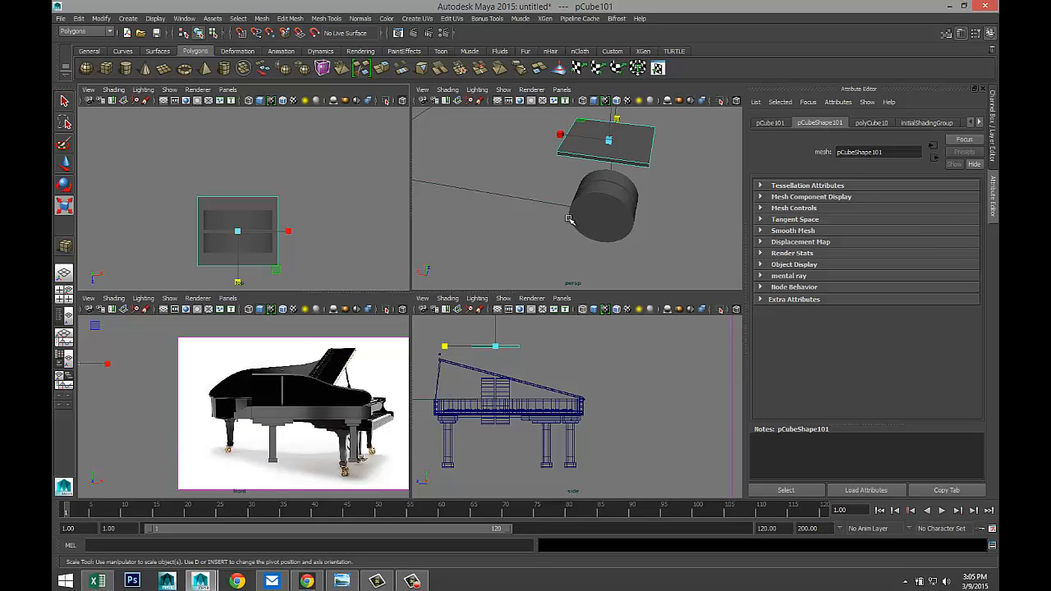
key("space")
left_click_drag(549, 348, 432, 359, "alt")
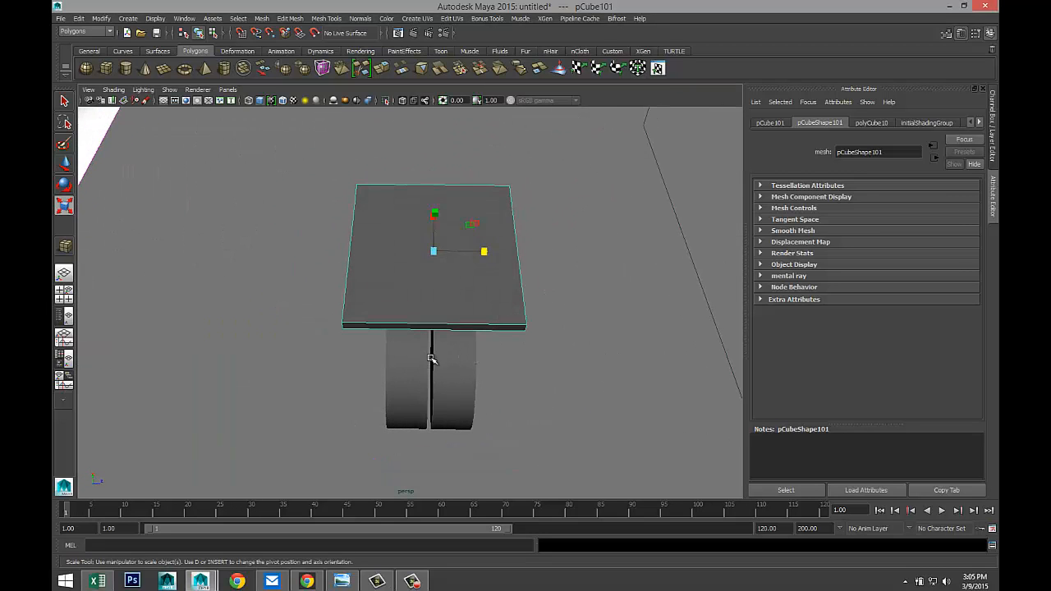
left_click(291, 18)
mouse_move(328, 20)
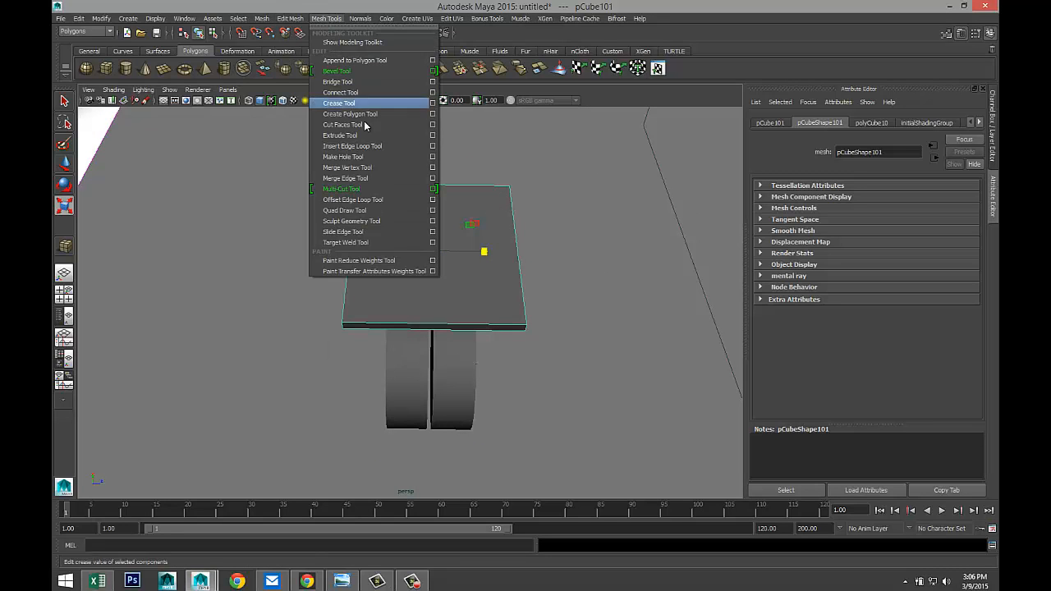
left_click(433, 146)
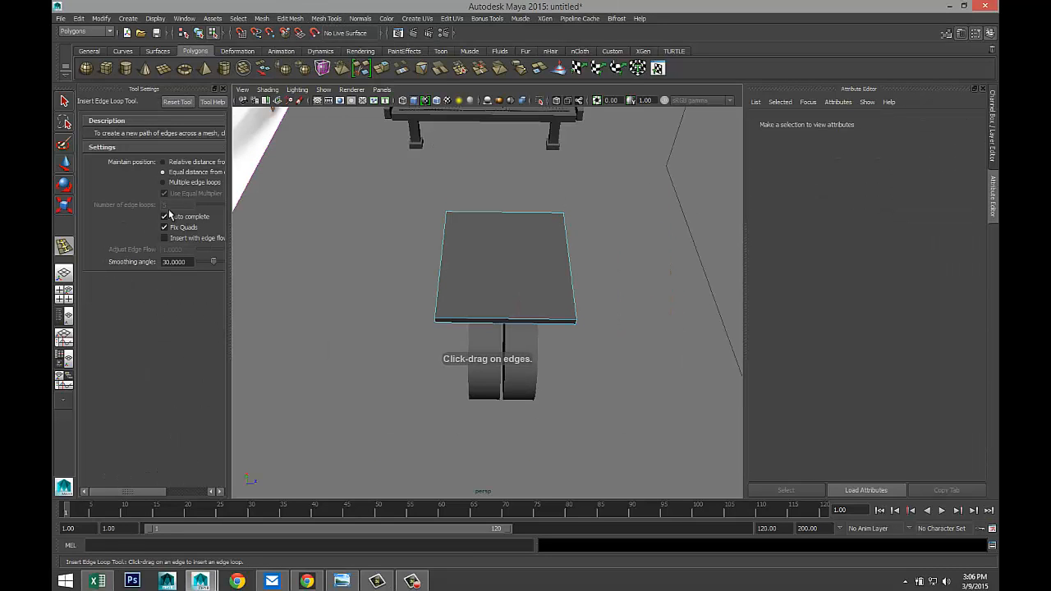
left_click(164, 182)
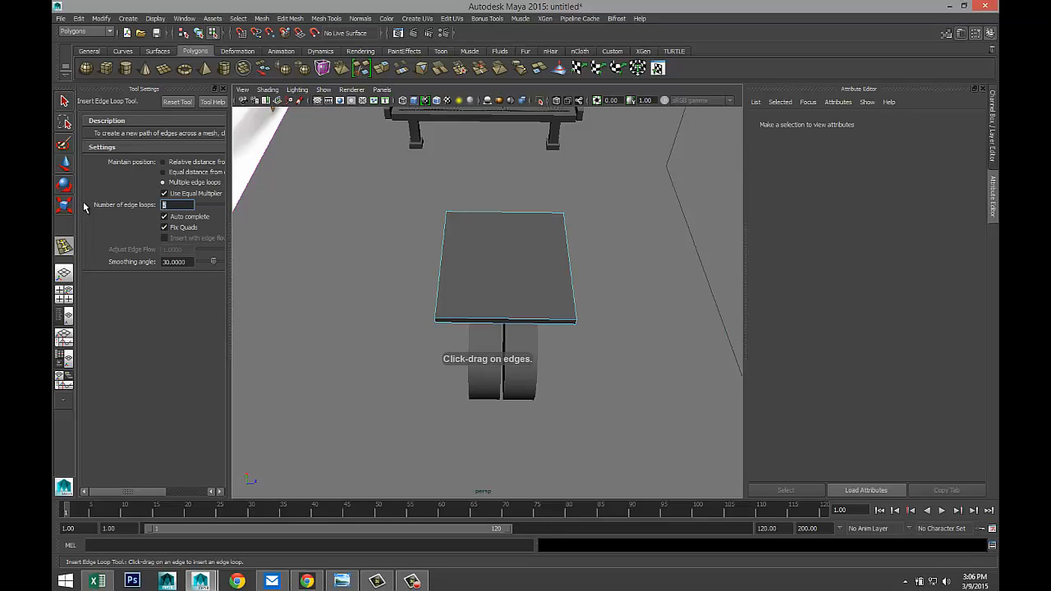
type("2")
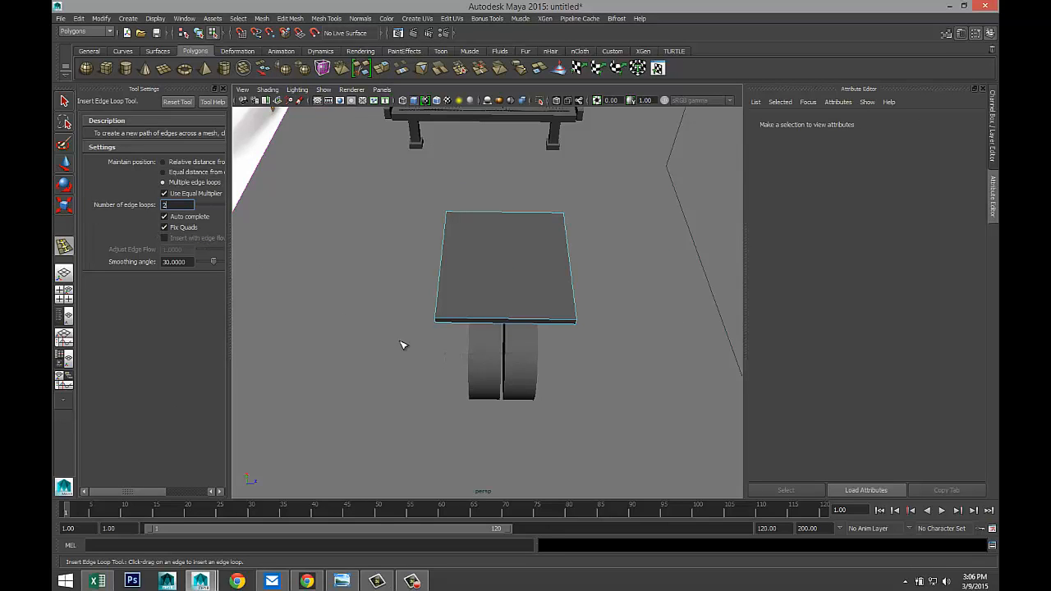
left_click(482, 320)
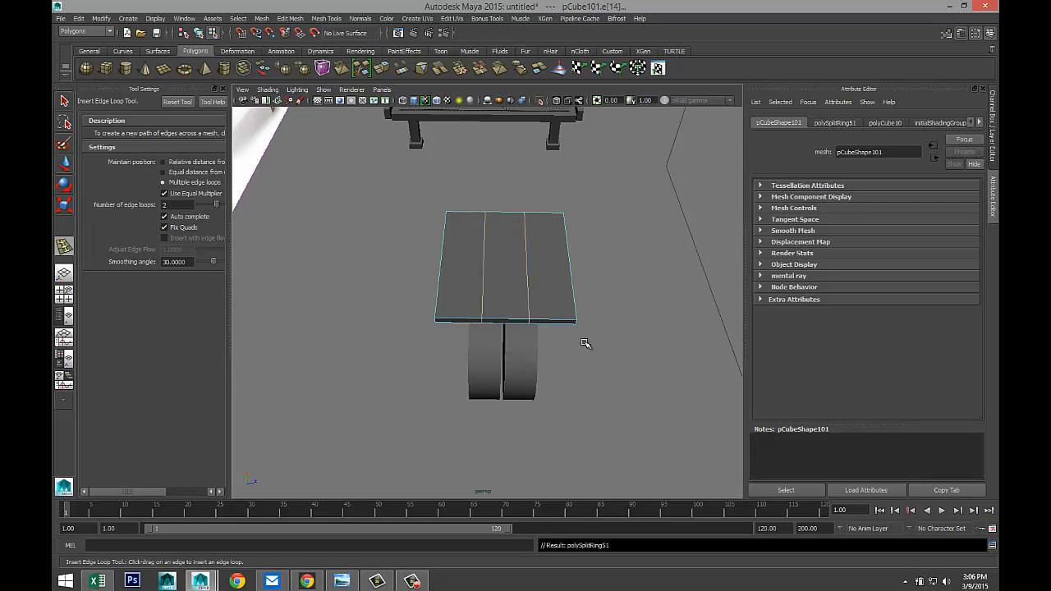
- Scale the two new edge loops apart so they sit close to the slab's outer edges
key("r")
left_click_drag(555, 263, 626, 266)
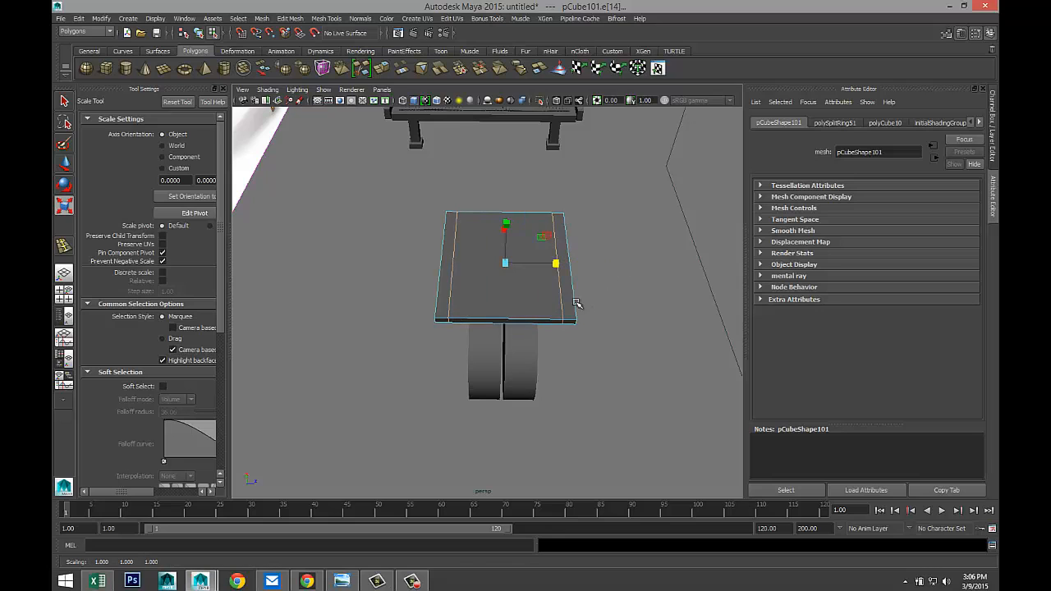
key("q")
- Extrude the two narrow outer faces on the slab's underside down to about Y 16.6 as side walls of a wheel bracket
left_click_drag(553, 326, 497, 230, "alt")
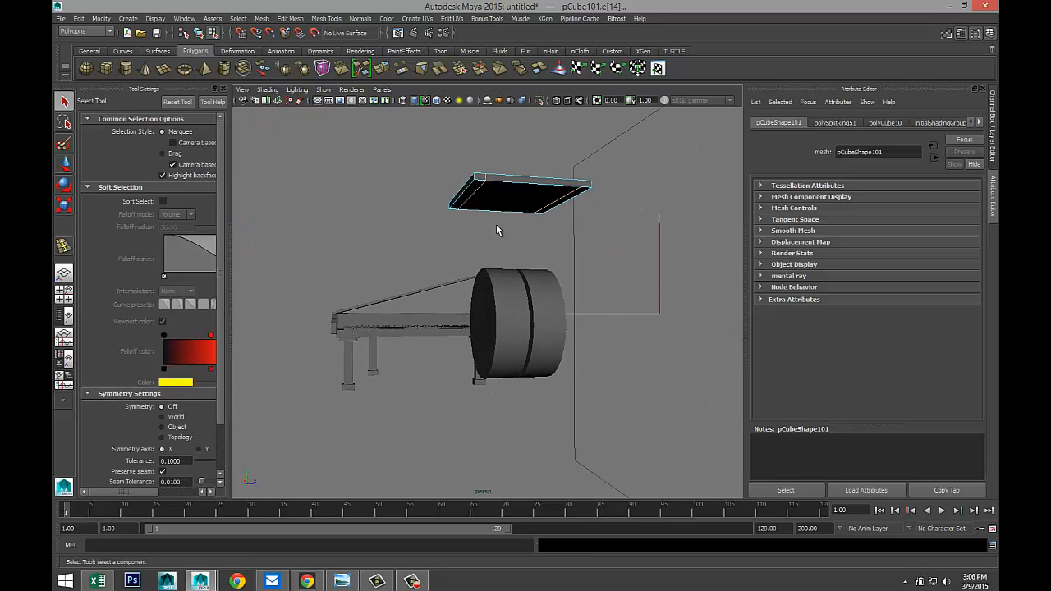
right_click_drag(474, 191, 450, 197)
left_click(469, 196)
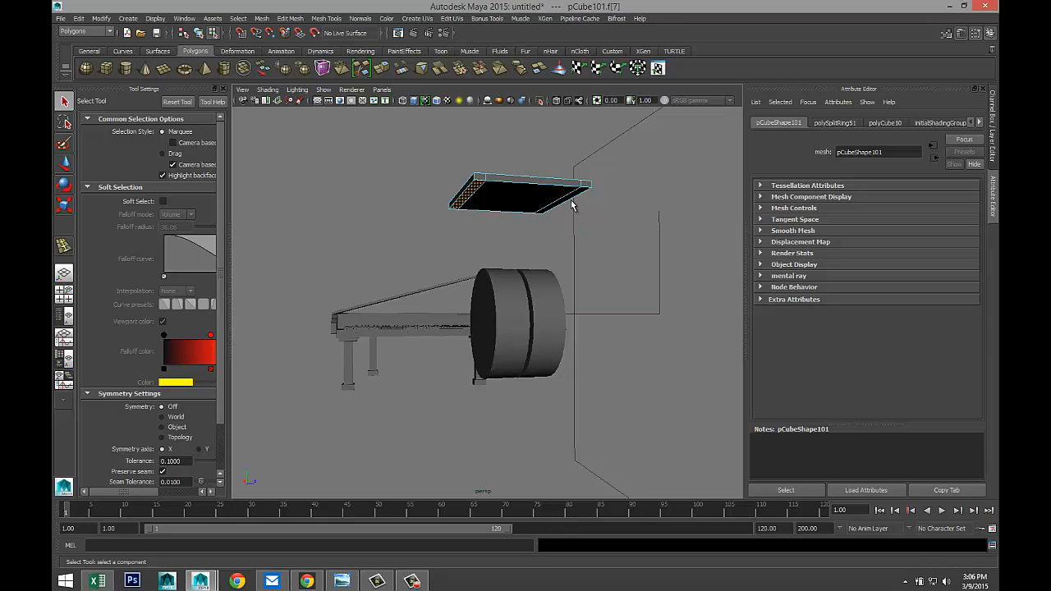
left_click(568, 200, "shift")
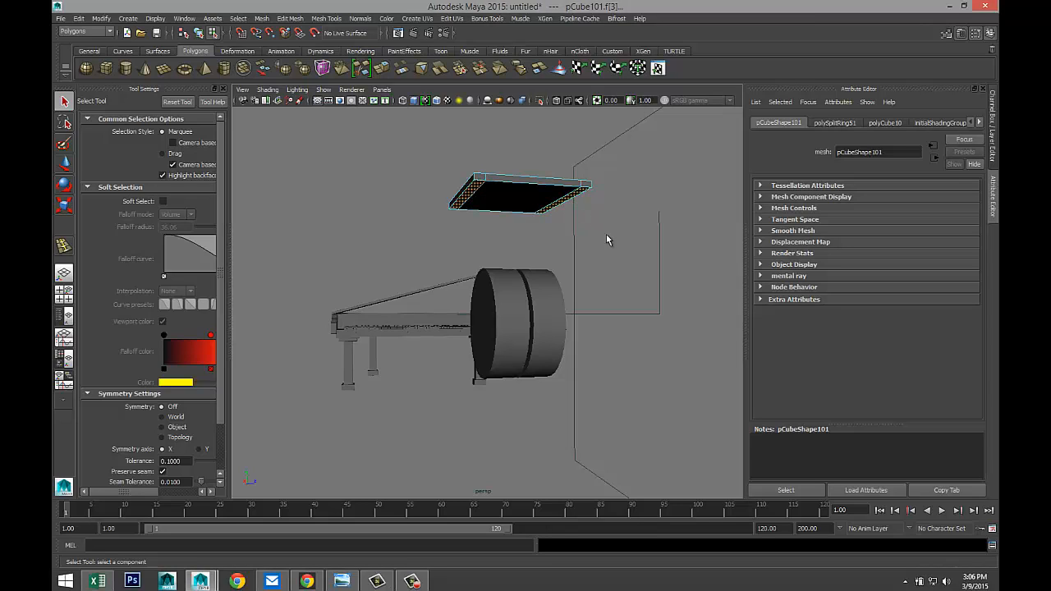
left_click(300, 20)
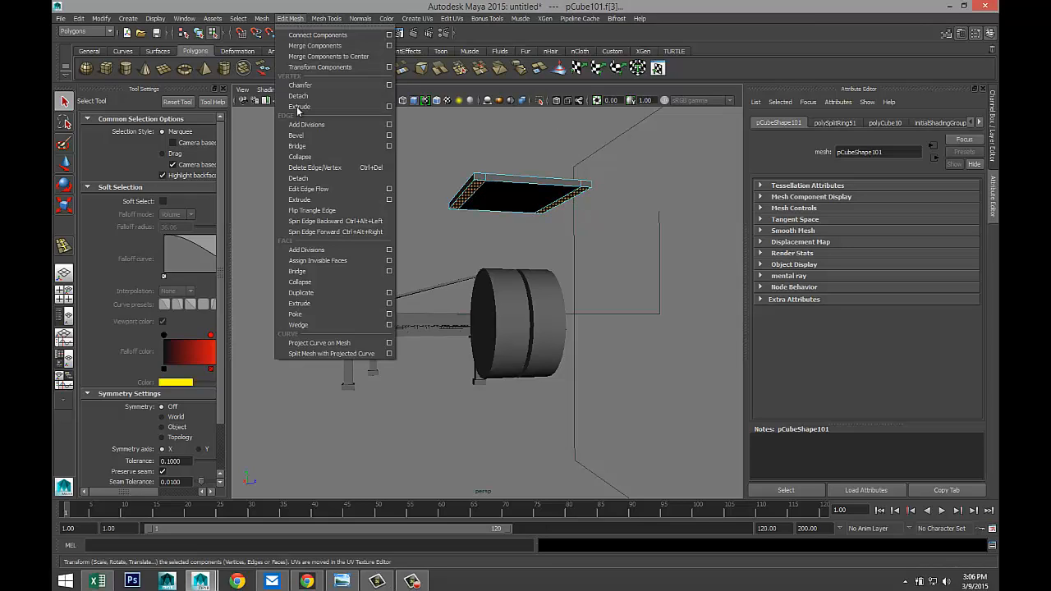
left_click(327, 304)
key("w")
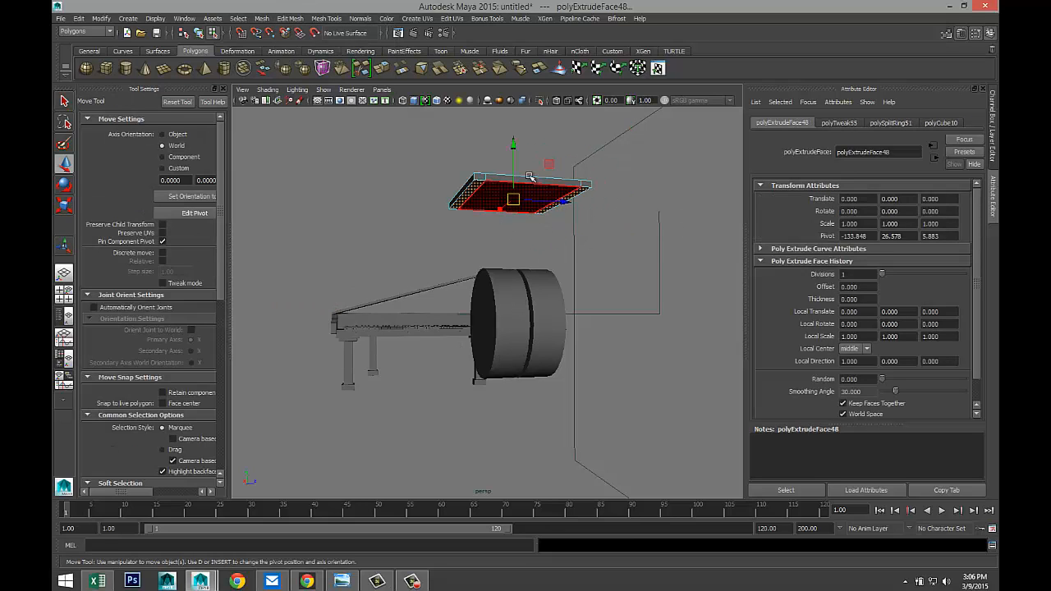
left_click_drag(519, 151, 517, 198)
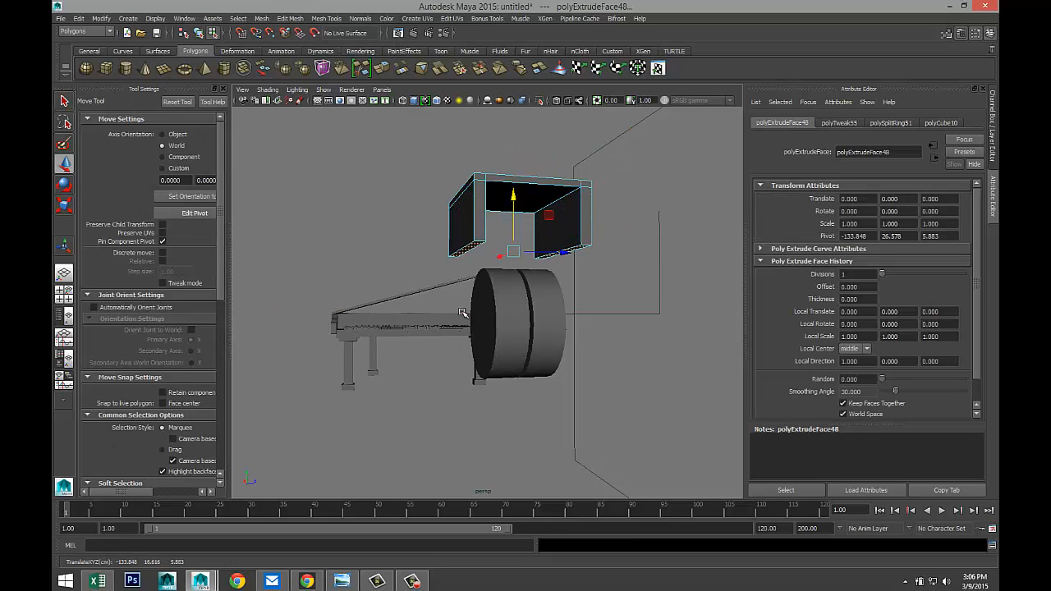
- Scale the whole wheel bracket slightly narrower along the wheels' axis so its side walls sit closer to the wheels
left_click(64, 292)
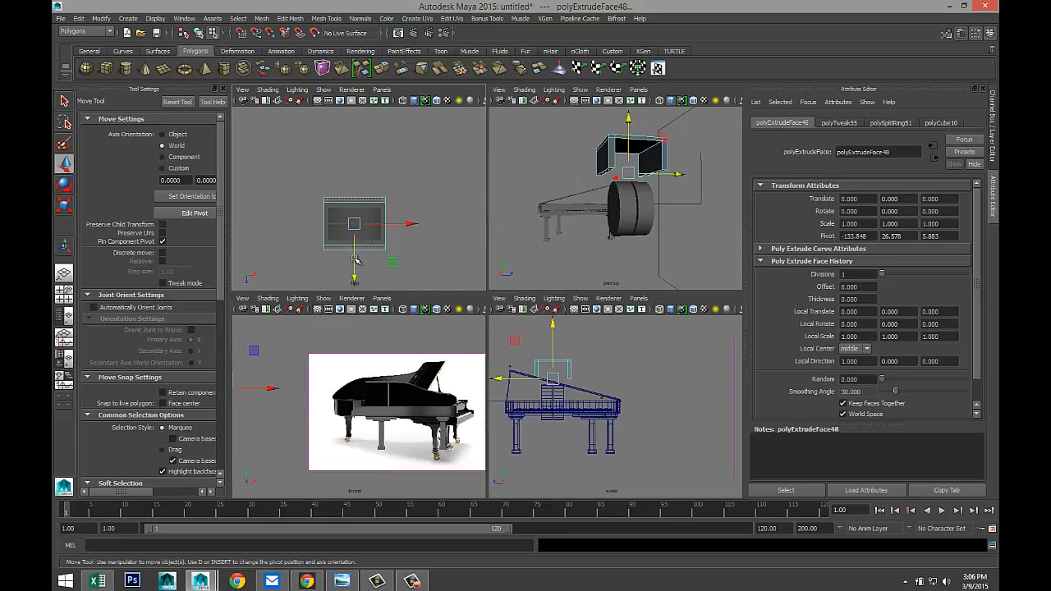
key("space")
scroll(509, 386, "up", 2)
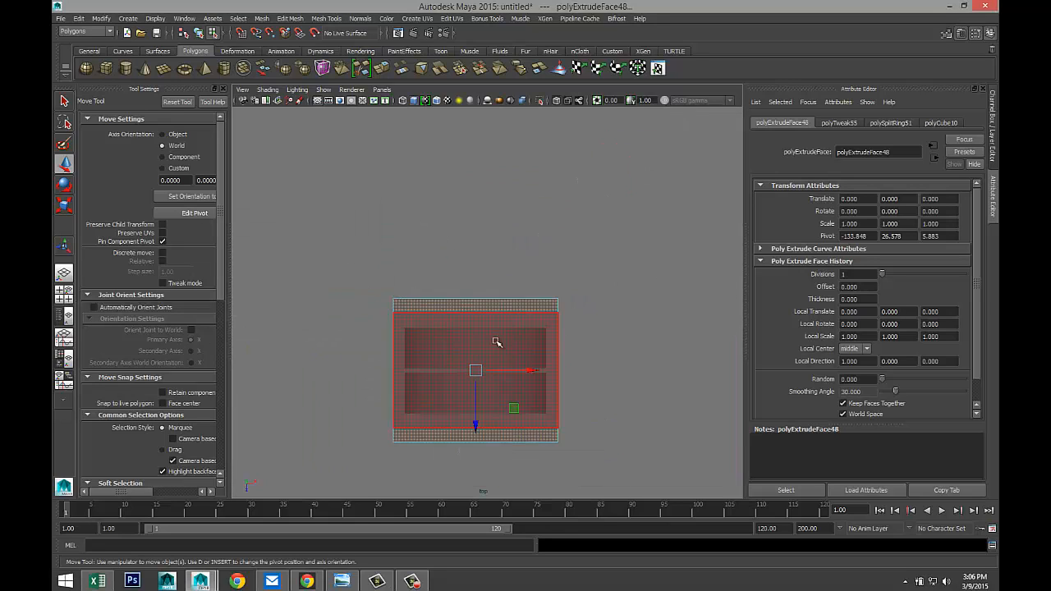
right_click_drag(480, 306, 504, 297)
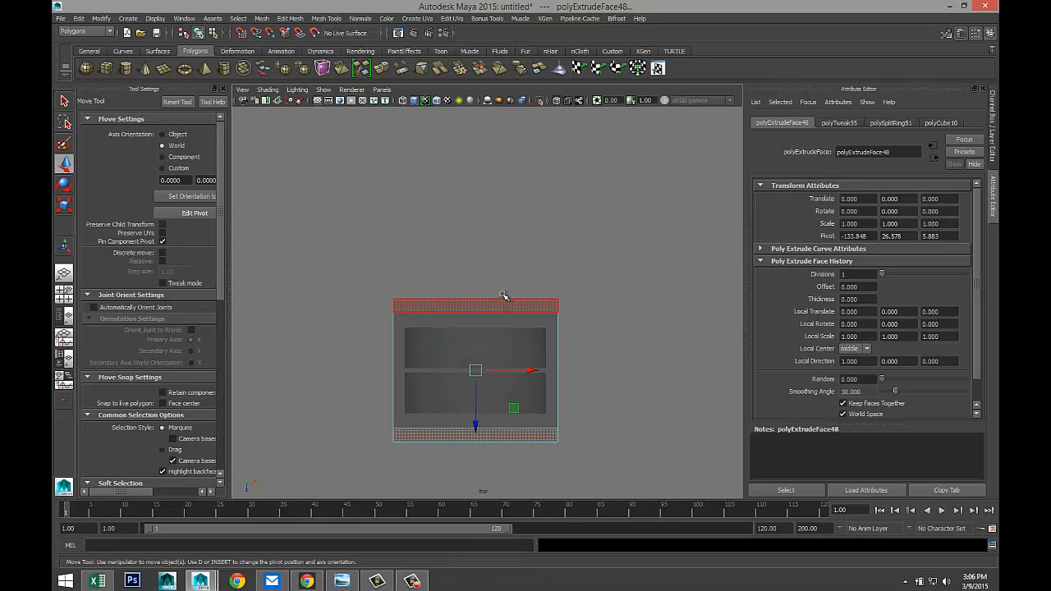
key("r")
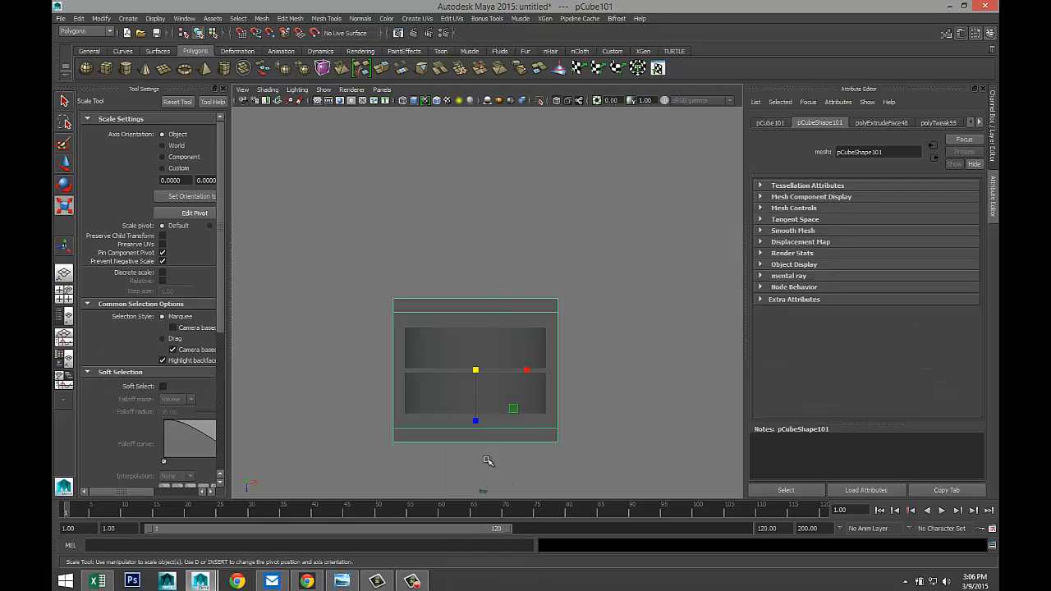
left_click_drag(478, 422, 476, 419)
- Lower the bracket to about Y 14.5 so its side walls cover the upper half of the wheels
left_click(63, 292)
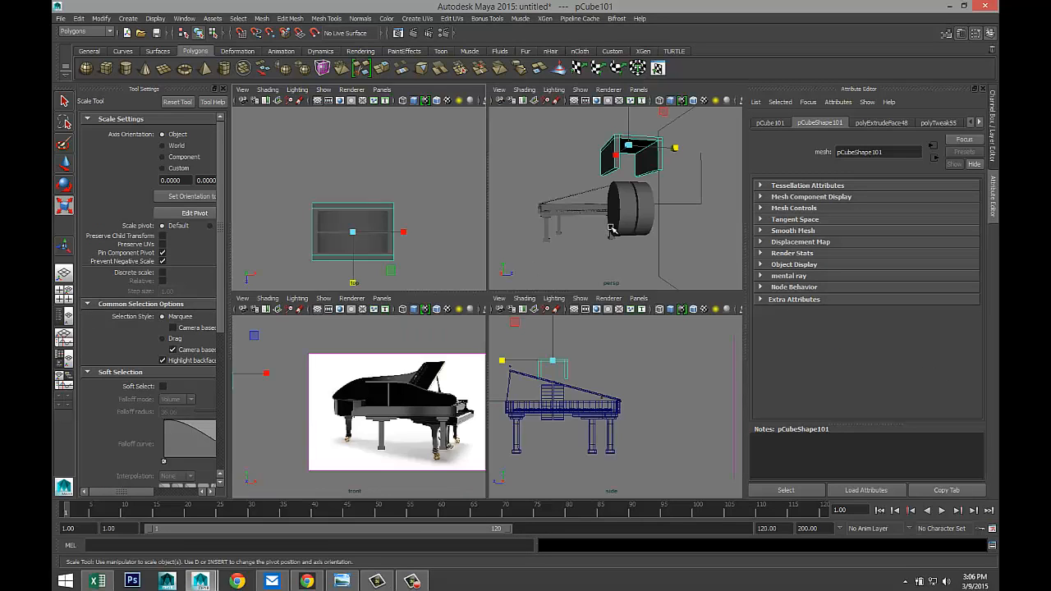
key("space")
key("w")
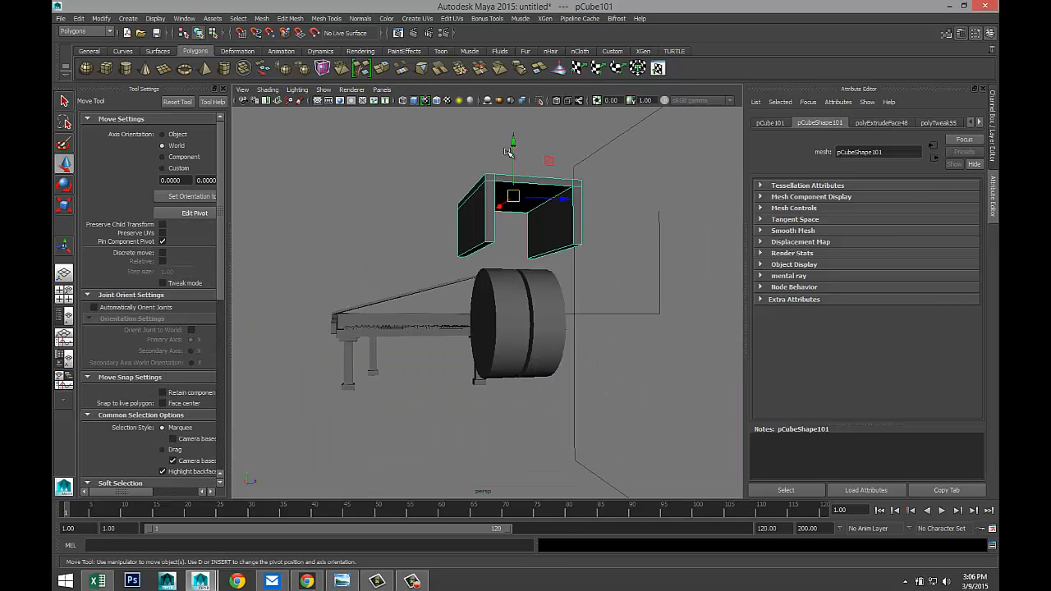
left_click_drag(511, 150, 512, 208)
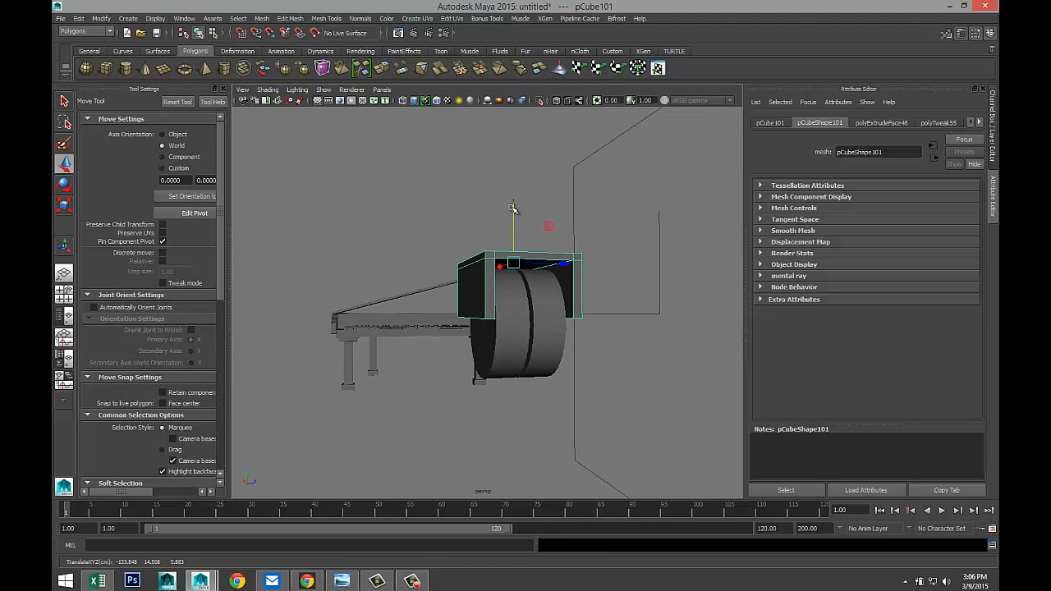
left_click_drag(503, 245, 537, 261, "alt")
- Select the bottom vertices of both bracket walls and scale them inward in X to about half their width
right_click_drag(507, 324, 470, 318)
left_click(464, 325)
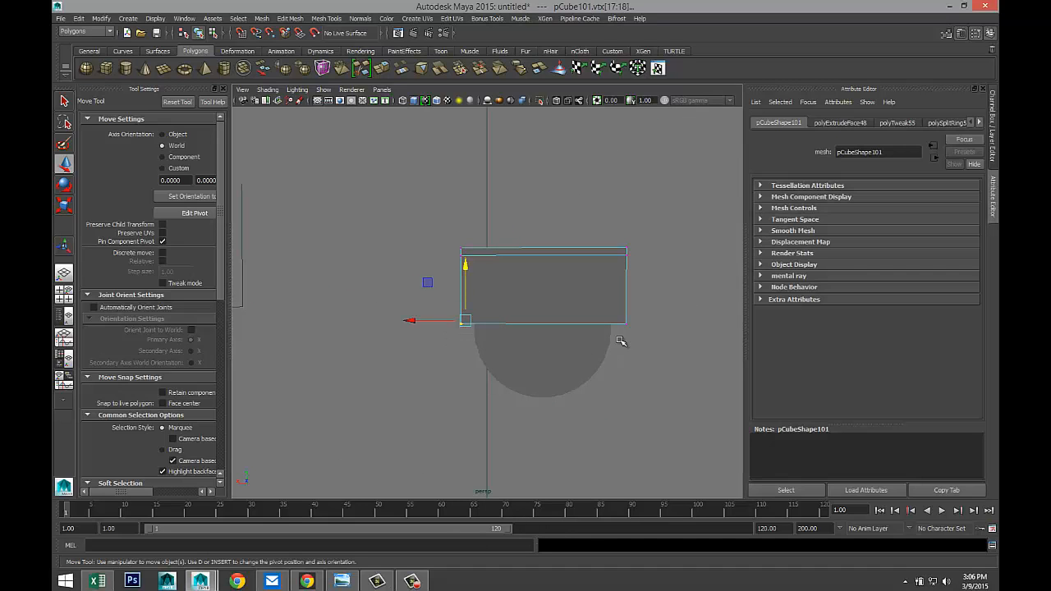
left_click_drag(687, 366, 739, 378, "alt")
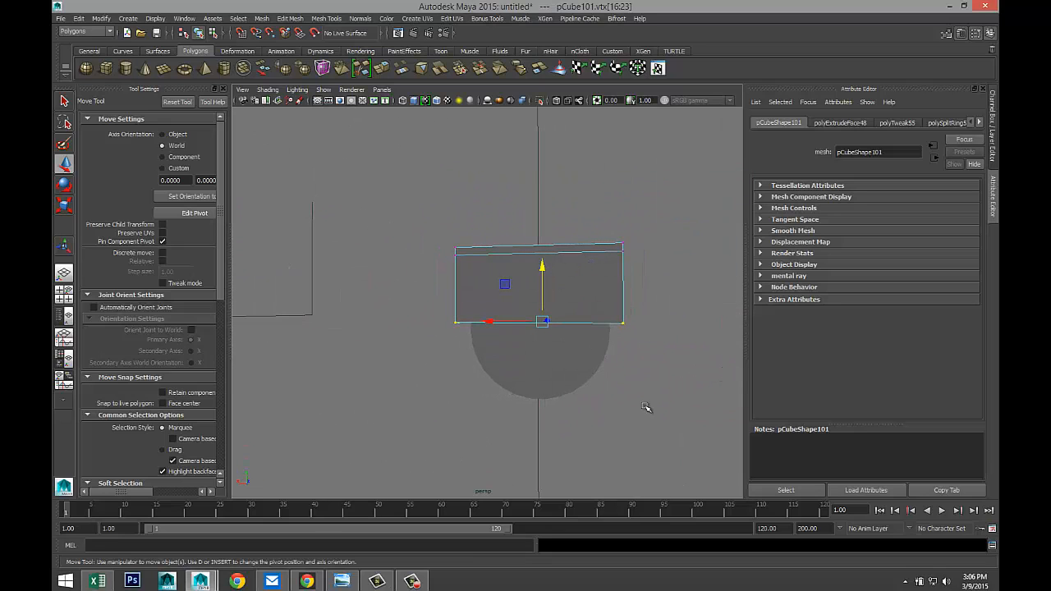
key("r")
left_click_drag(492, 321, 506, 327)
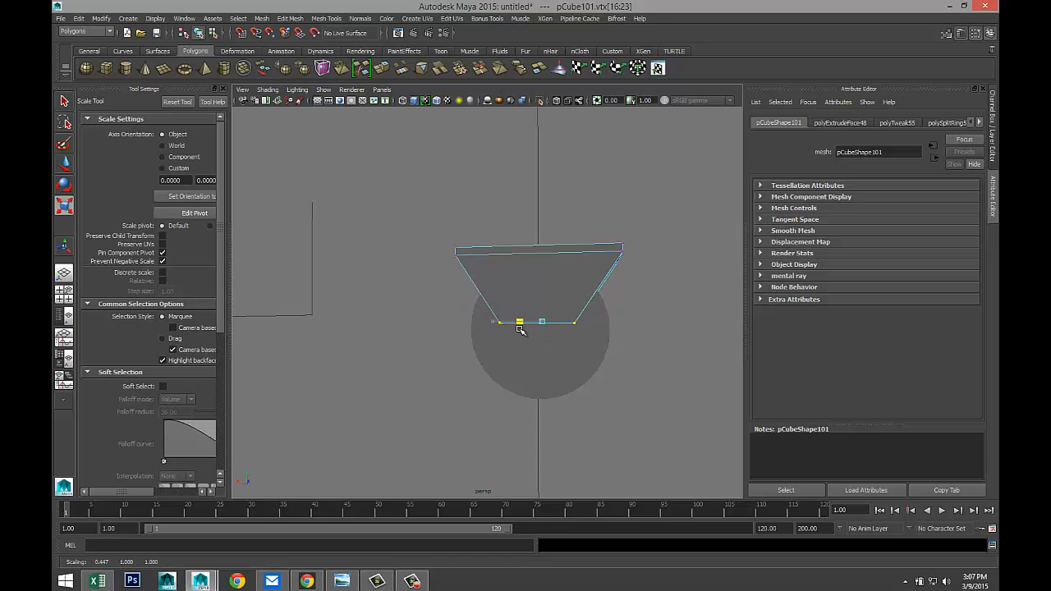
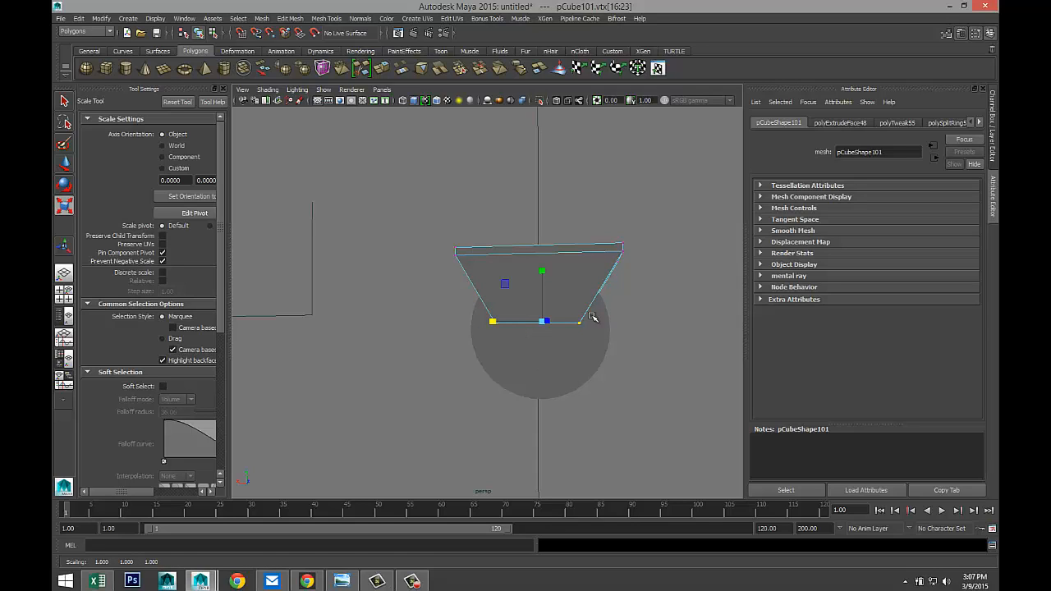
- Move the bracket walls' bottom vertices down to about Y -1.6, below the wheels' centre
key("w")
left_click(541, 266)
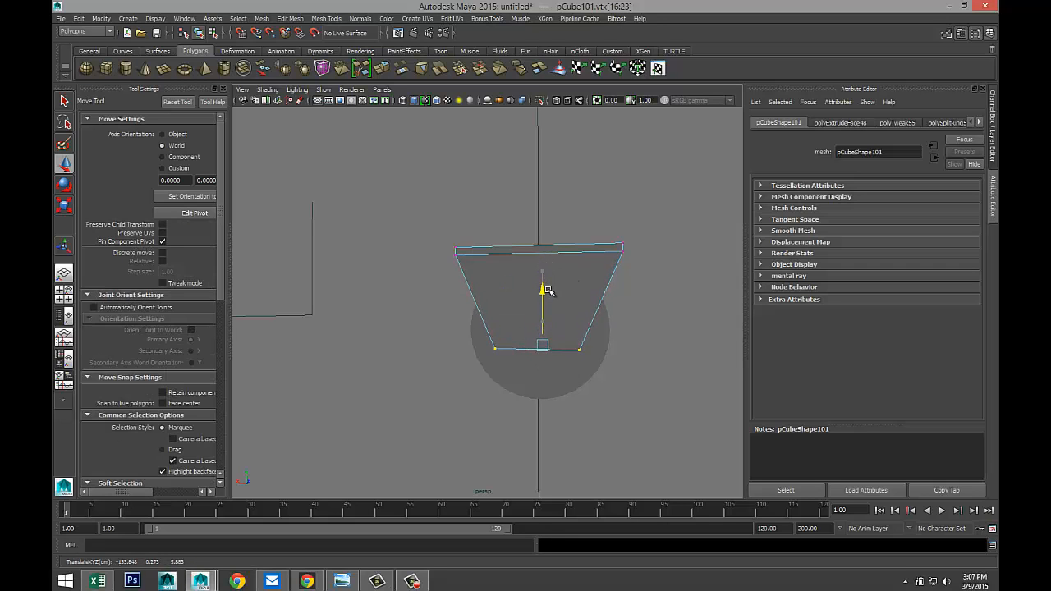
left_click_drag(551, 299, 551, 301)
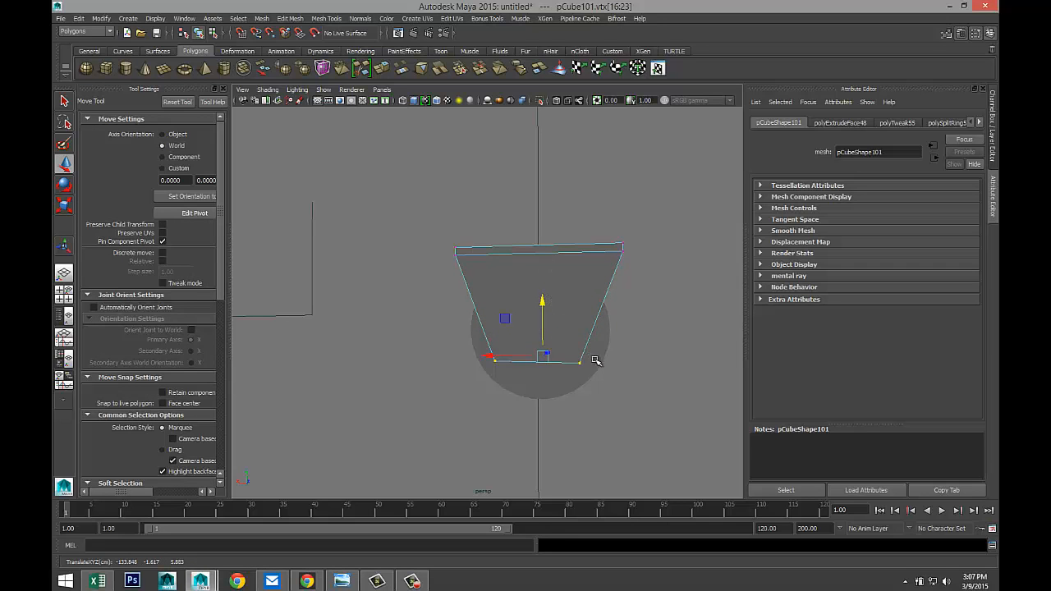
- Return the bracket to object mode and turn on its smooth mesh preview
left_click_drag(596, 361, 509, 379, "alt")
scroll(353, 375, "down", 2)
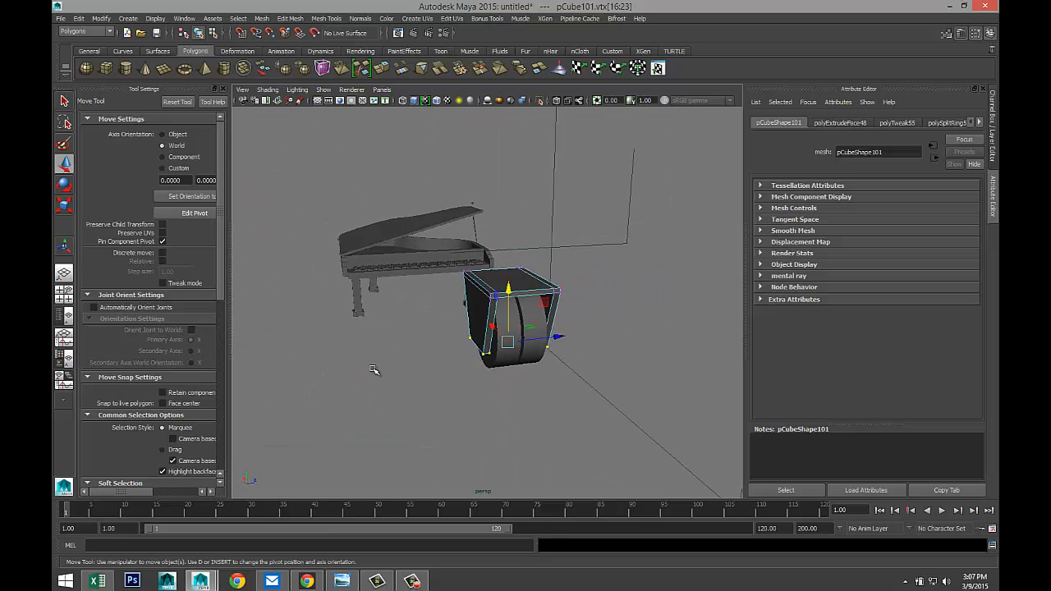
scroll(373, 370, "up", 5)
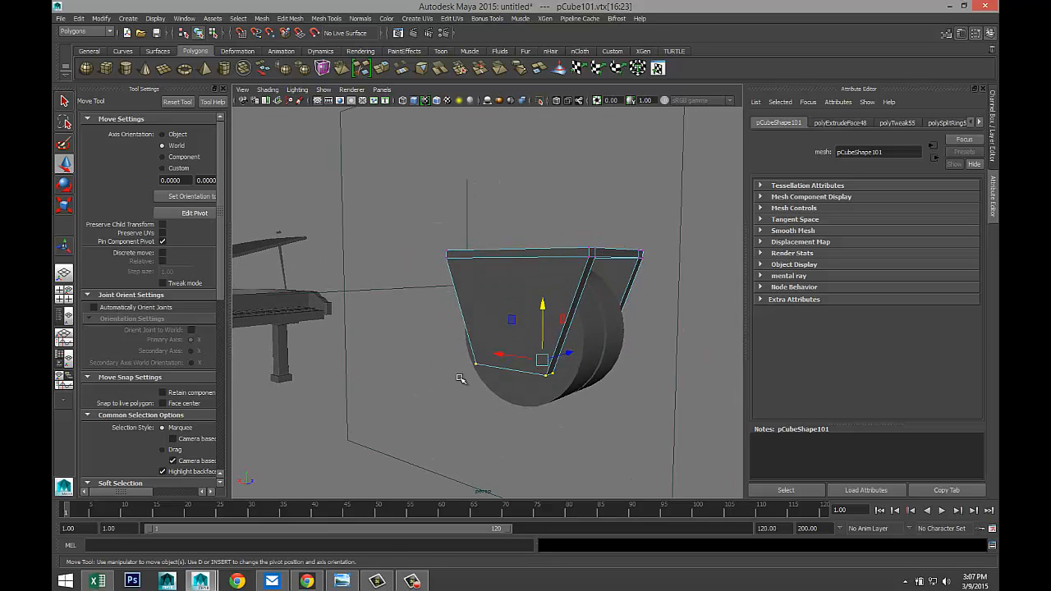
left_click_drag(478, 383, 501, 302, "alt")
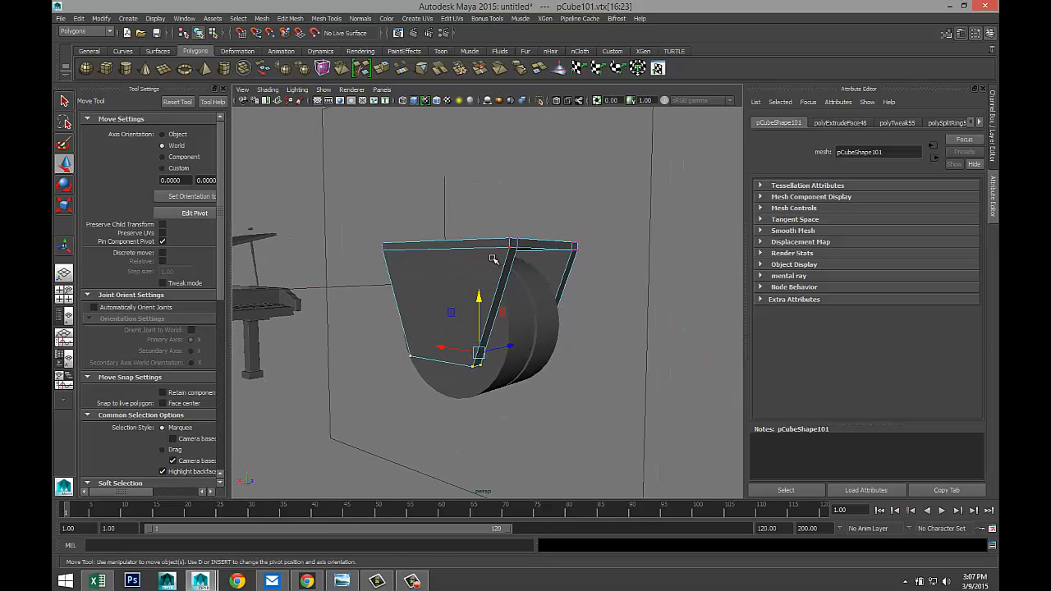
right_click_drag(492, 259, 503, 248)
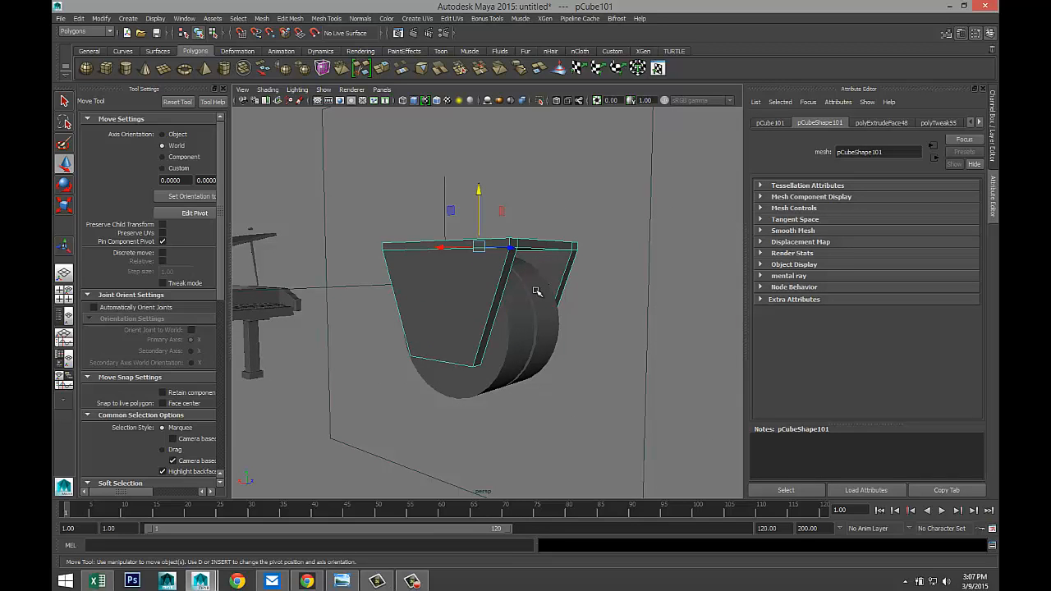
key("3")
left_click(620, 323)
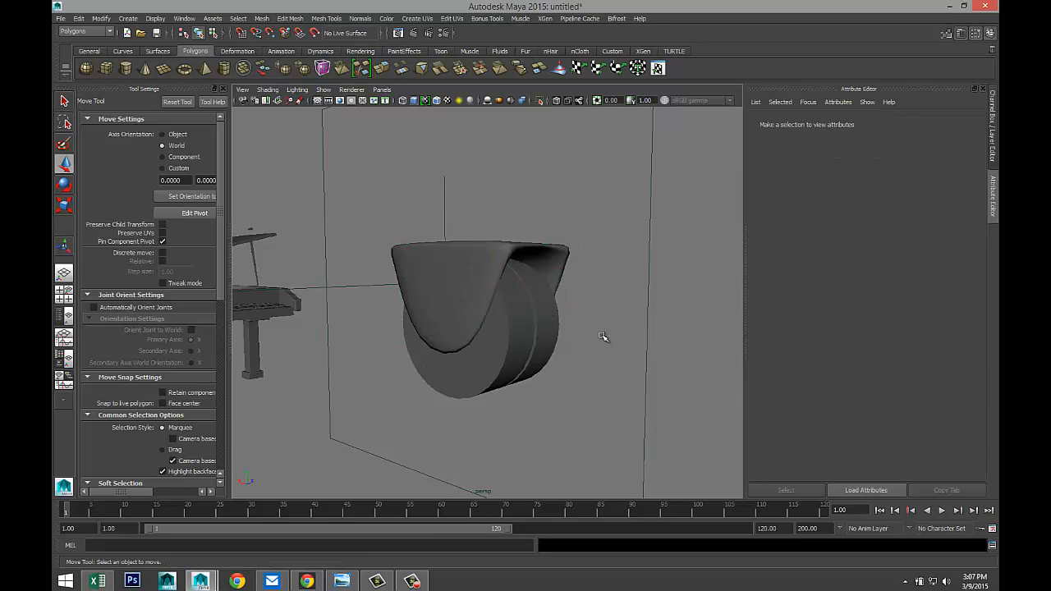
- Try the smooth mesh preview on both wheels
left_click_drag(584, 351, 539, 363, "alt")
left_click(455, 358)
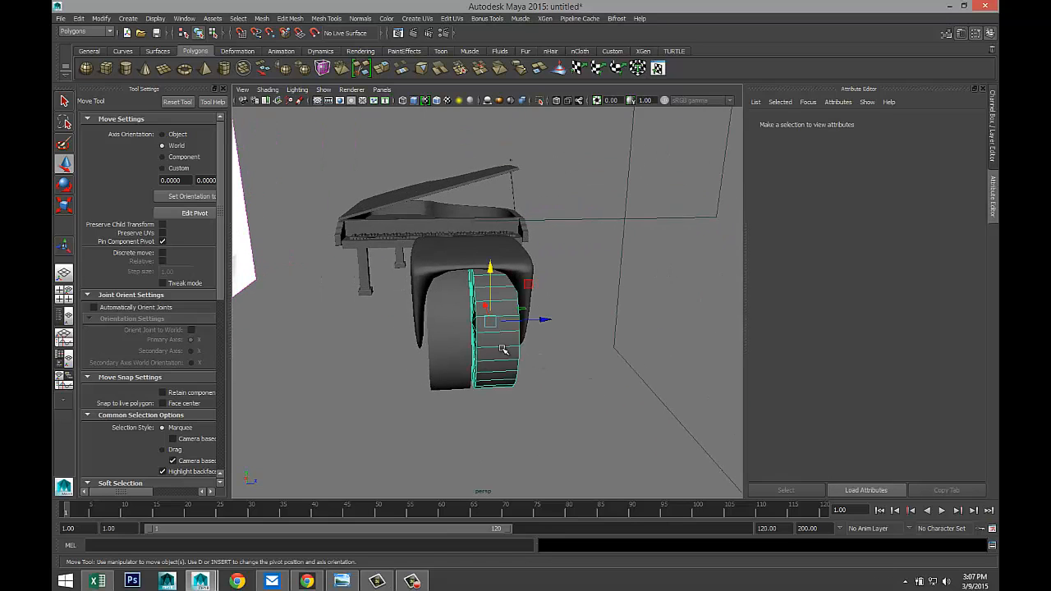
key("shift+d")
key("3")
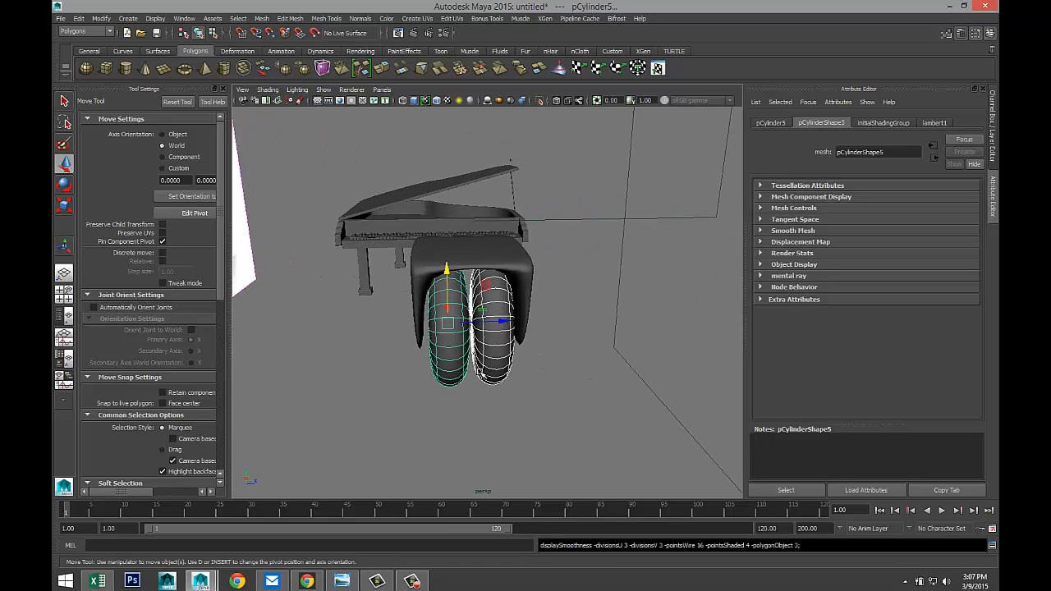
left_click(578, 386)
scroll(538, 403, "up", 5)
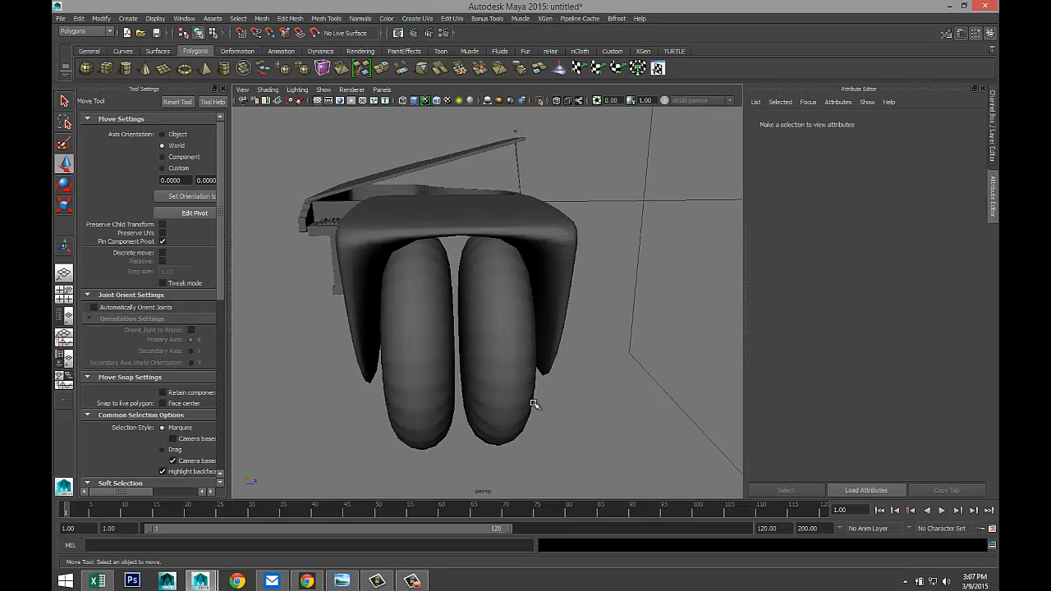
- Turn off the smooth mesh preview on both wheels
left_click_drag(532, 404, 566, 405, "alt")
left_click(493, 380)
left_click(544, 371, "shift")
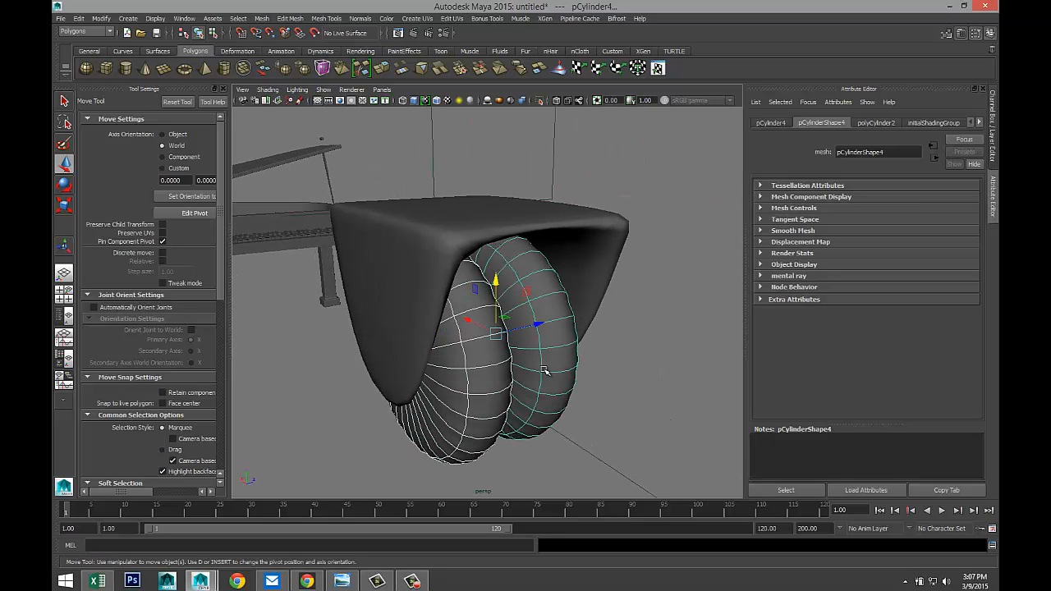
key("1")
- Insert 2 edge loops around one wheel's tread and scale them apart to sit close to its outer edges
left_click_drag(603, 415, 534, 422, "alt")
left_click(299, 19)
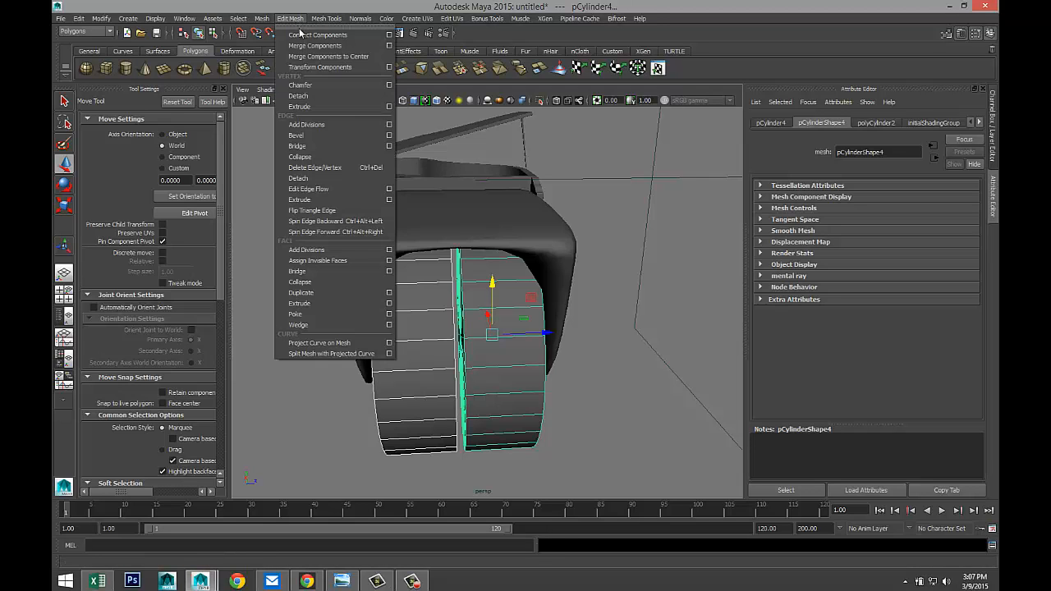
mouse_move(326, 18)
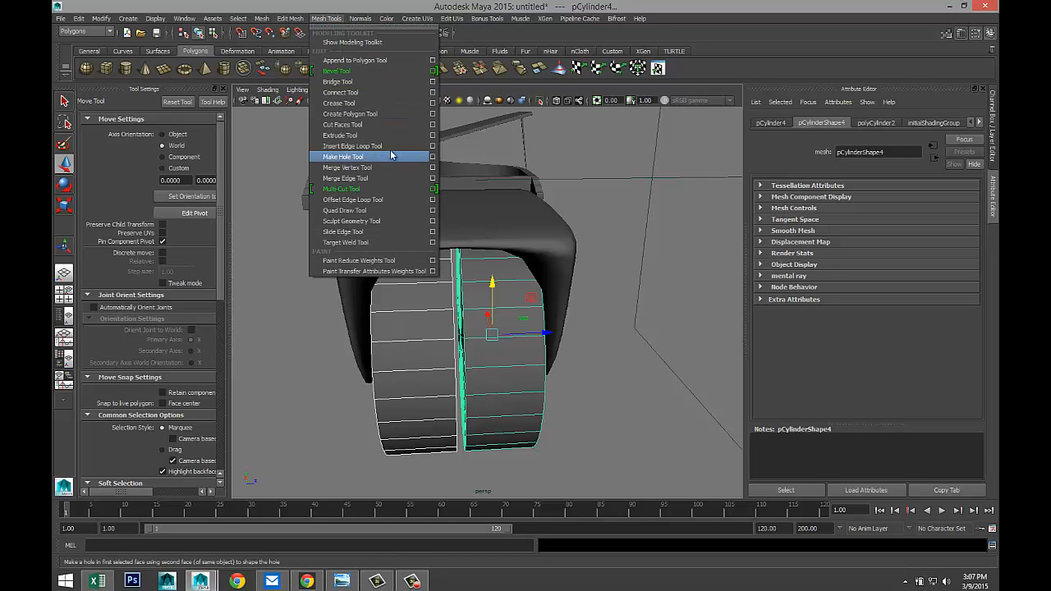
left_click(392, 145)
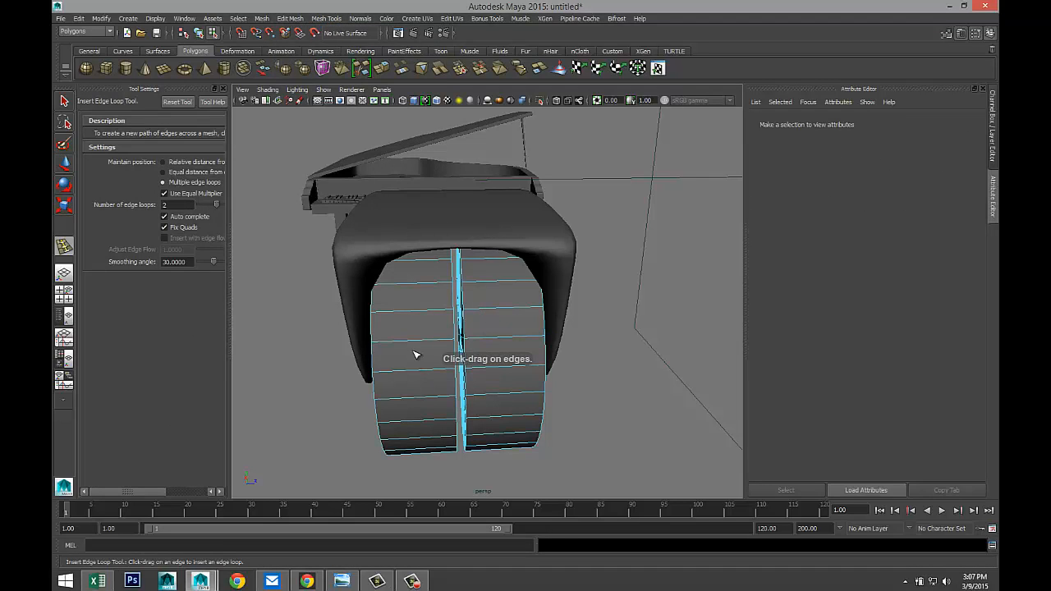
left_click_drag(413, 344, 563, 340)
key("r")
left_click(520, 349)
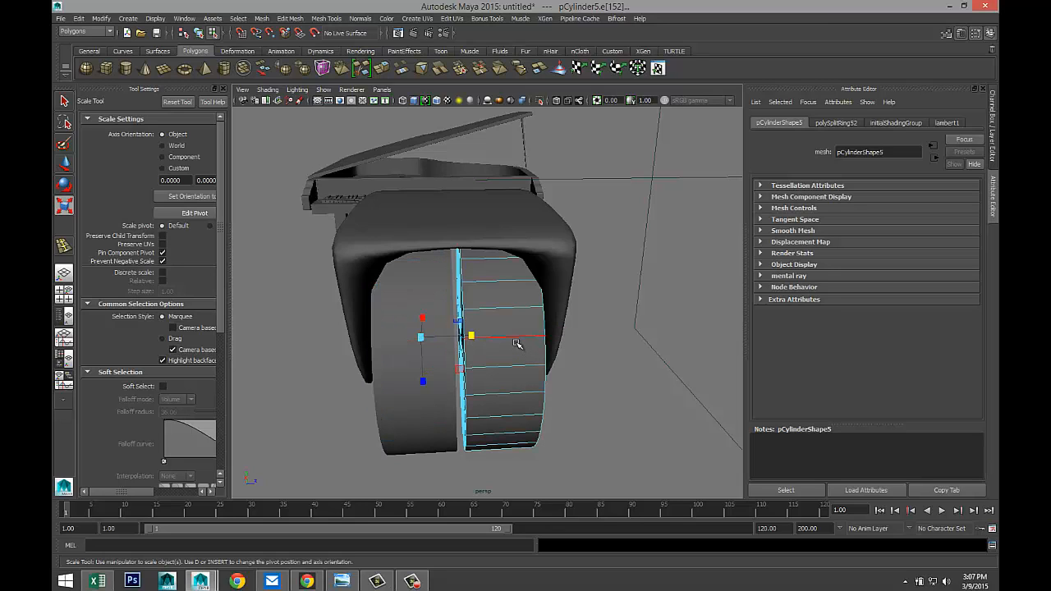
- Insert 2 edge loops around the other wheel's tread and spread them out close to its rims
key("y")
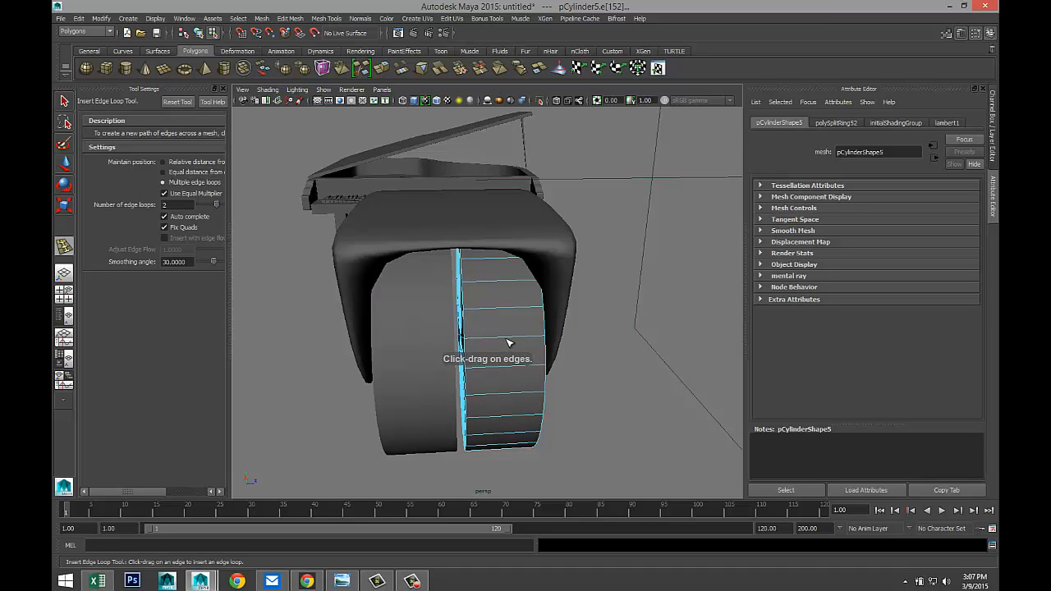
left_click(508, 341)
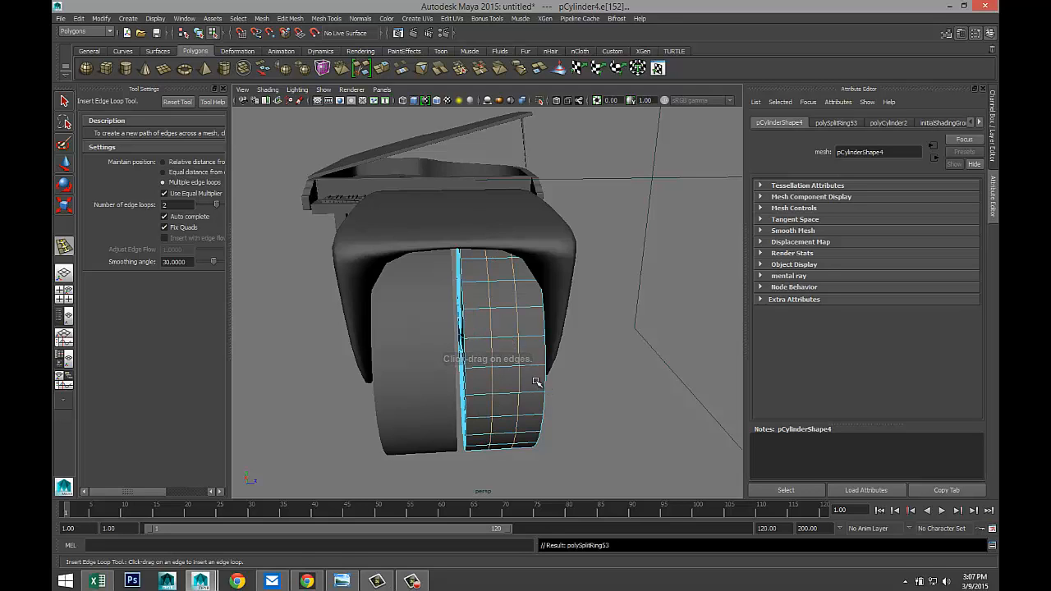
key("r")
left_click_drag(543, 334, 634, 355)
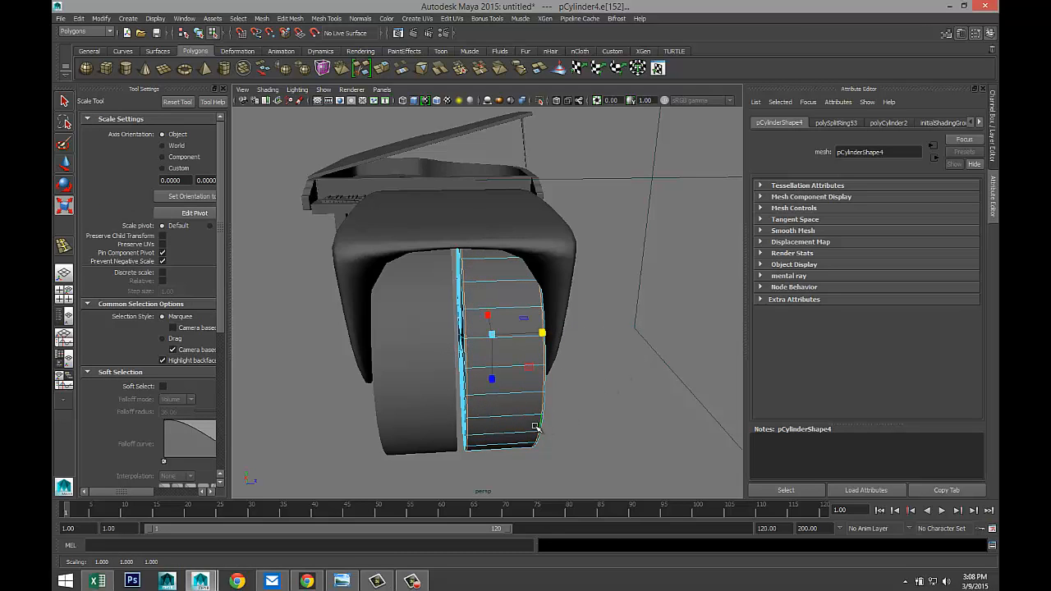
- Select both wheels and the bracket in object mode and display them with smooth mesh preview
key("q")
right_click_drag(452, 363, 499, 302)
left_click(452, 357)
left_click(494, 364)
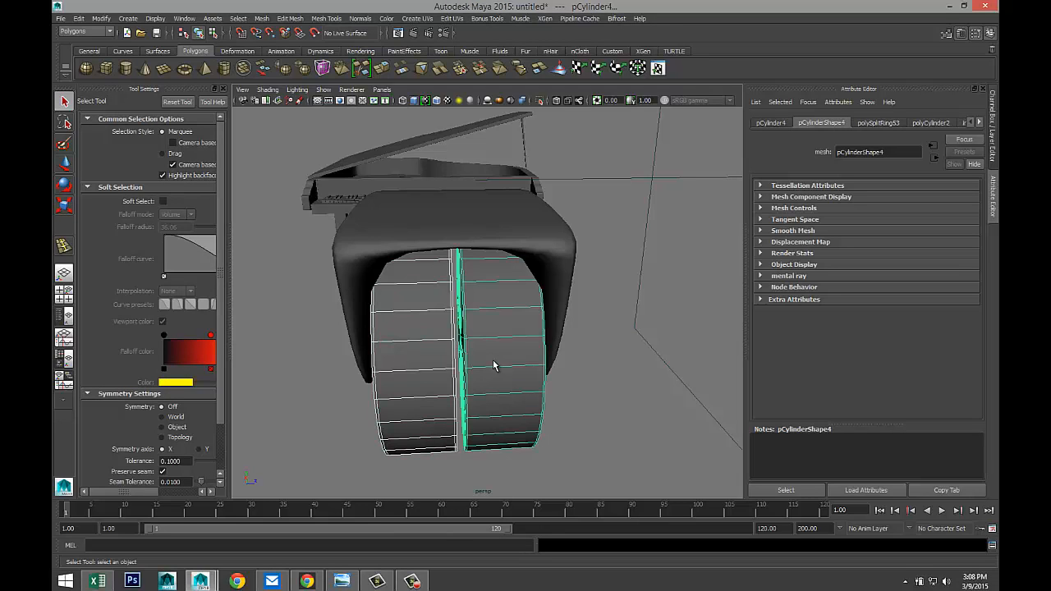
left_click(526, 228)
key("3")
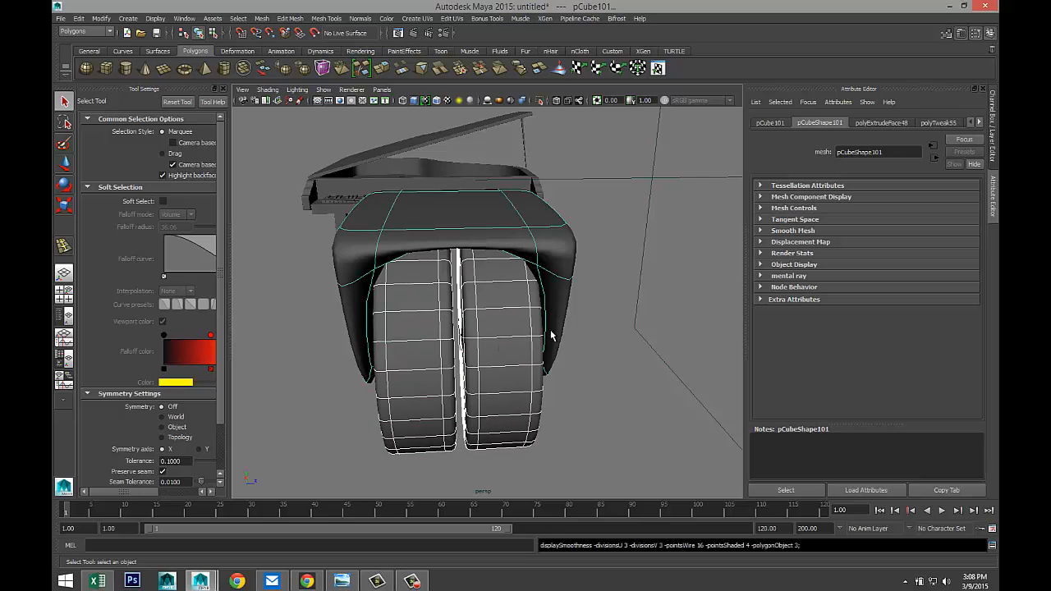
left_click(604, 392)
- Create a long, thin polygon cylinder beside the caster as its axle
scroll(583, 395, "down", 5)
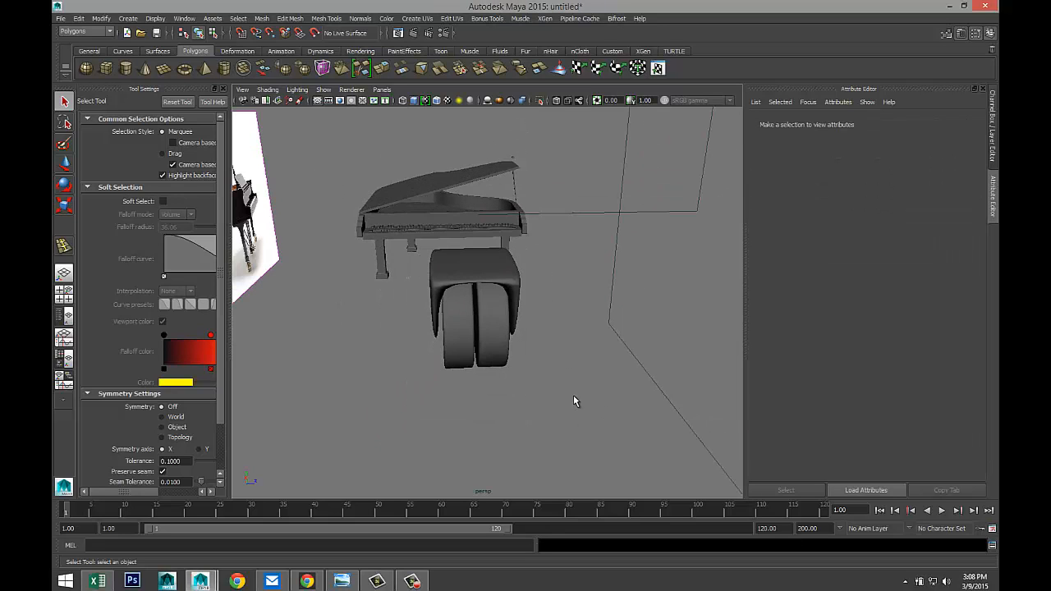
left_click_drag(483, 441, 453, 425, "alt")
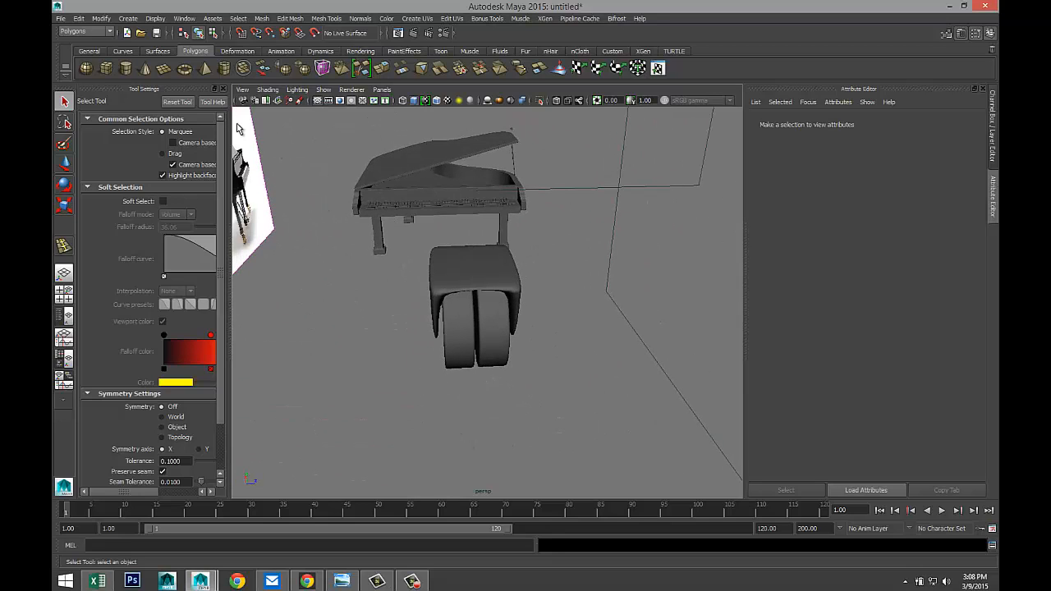
left_click(127, 70)
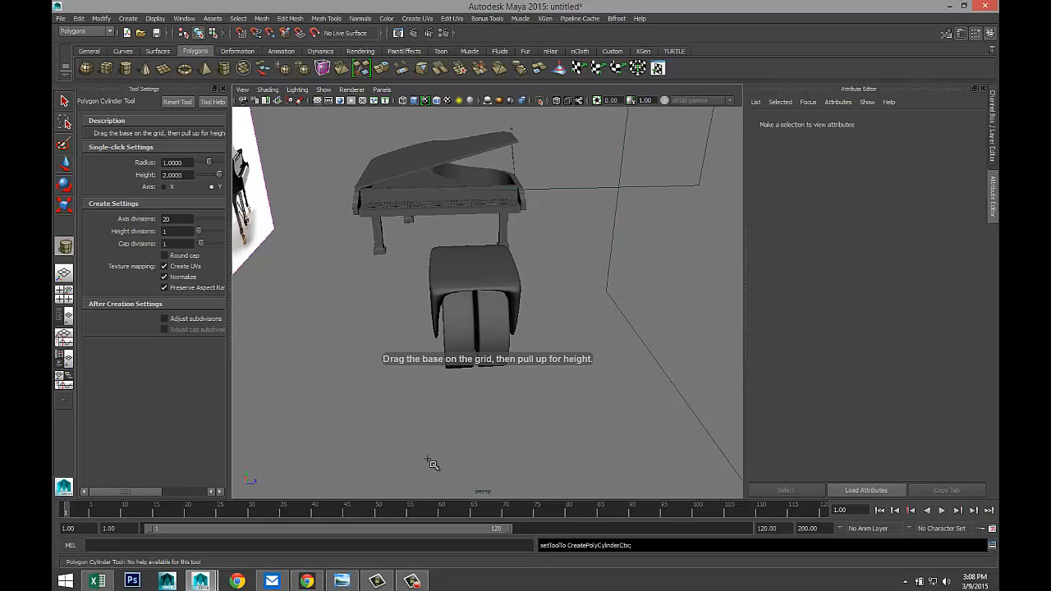
left_click_drag(428, 440, 426, 417)
- Rotate the new cylinder 90 degrees about X so it lies parallel to the wheels' axis
left_click_drag(443, 376, 491, 444)
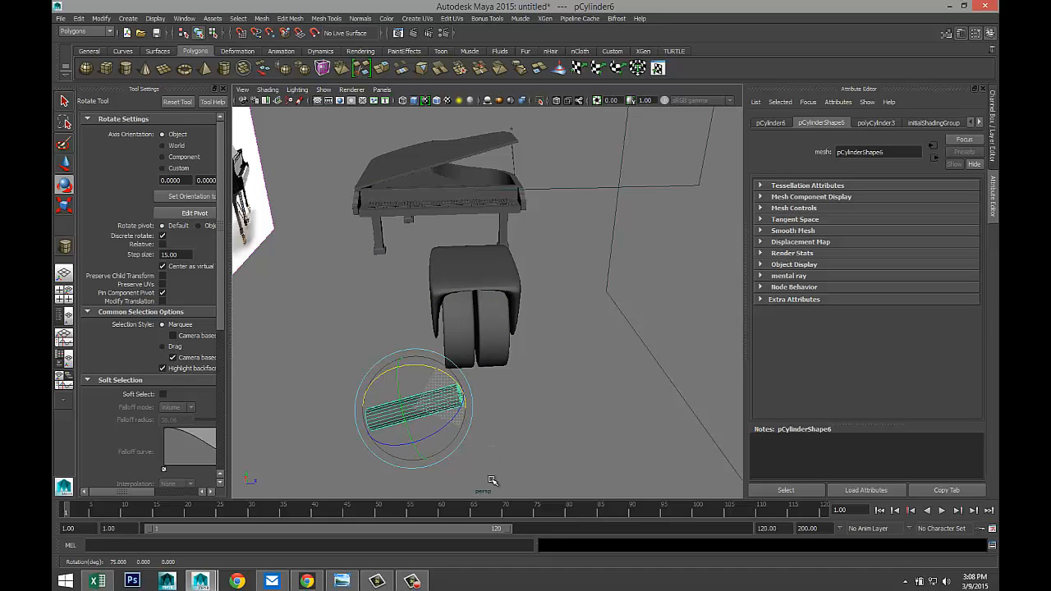
left_click_drag(490, 493, 477, 478)
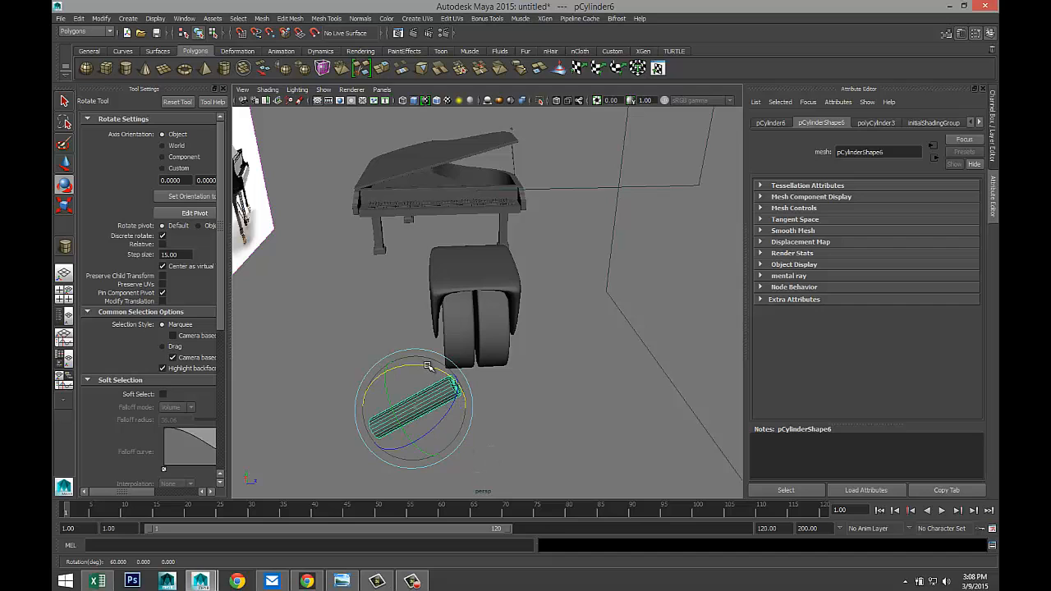
left_click_drag(427, 366, 450, 380)
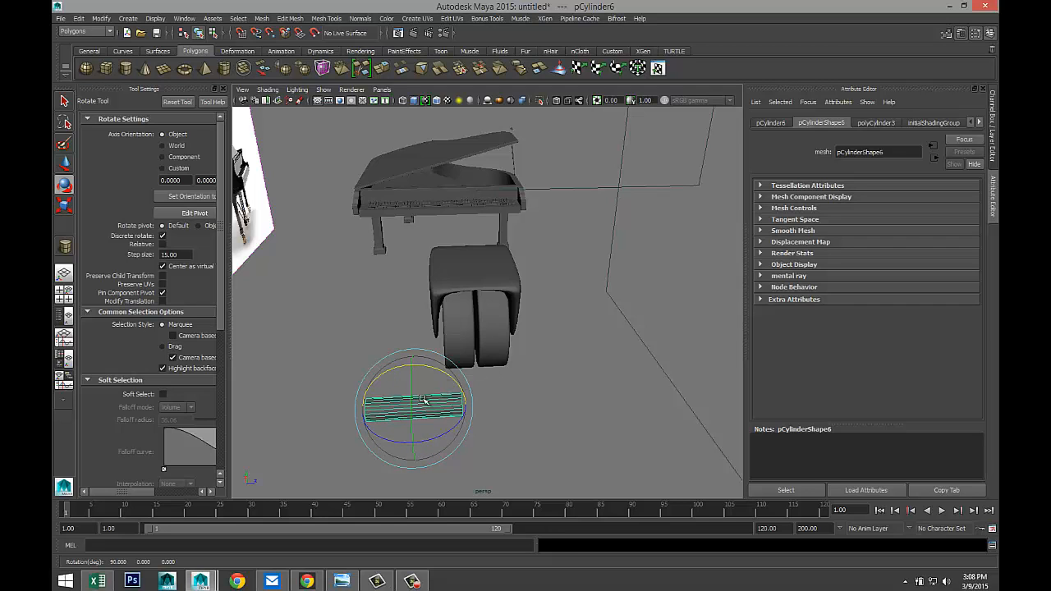
- Move the cylinder across to the caster, lining it up horizontally with the wheels' centre
left_click_drag(332, 422, 445, 419, "alt")
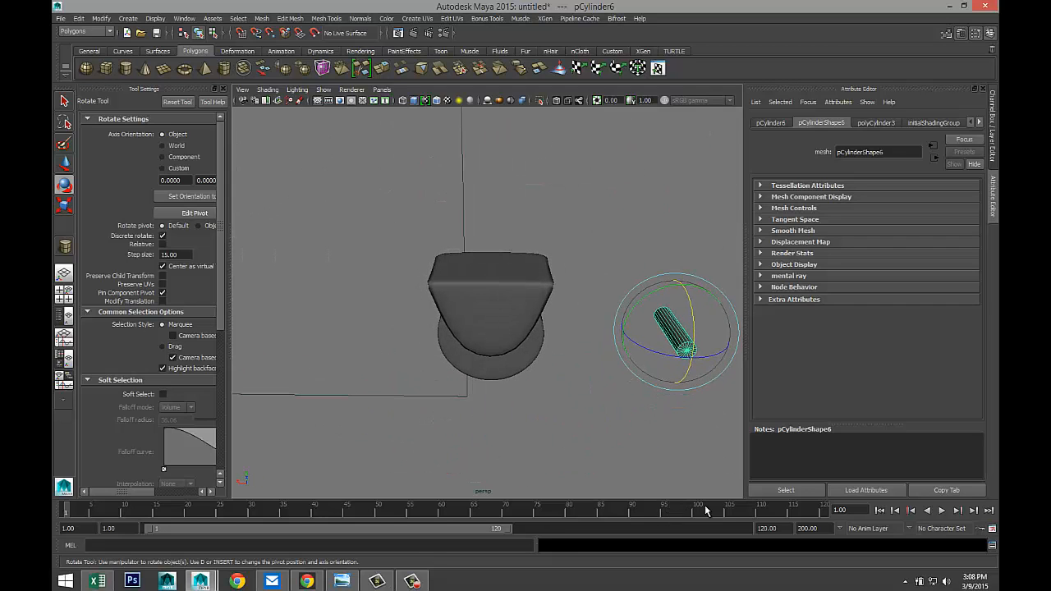
key("w")
left_click_drag(622, 330, 444, 368)
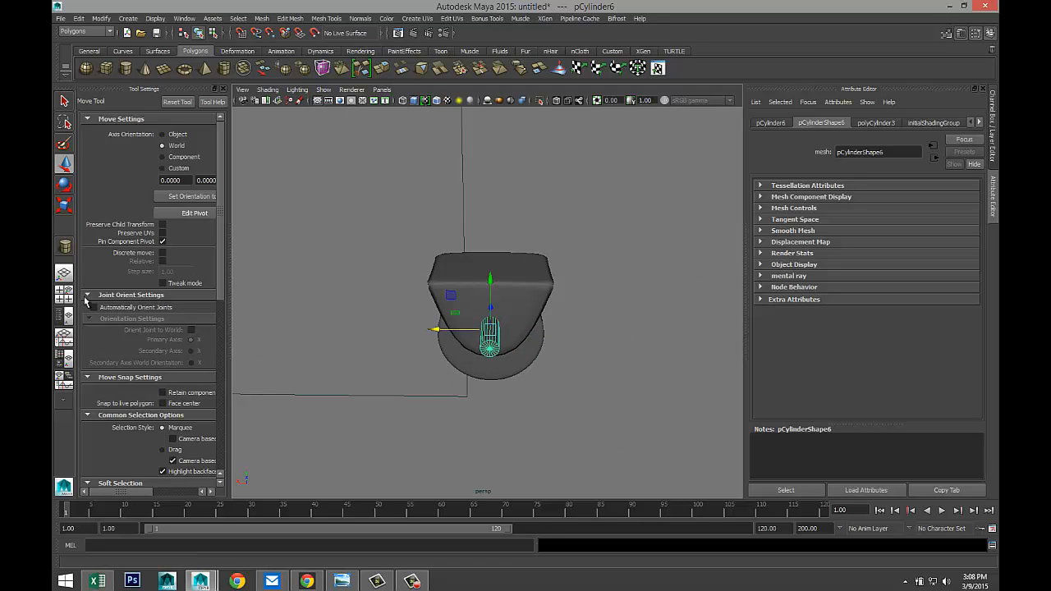
- In a wireframe front view, lower the cylinder until its centre sits exactly on the wheels' hub centre
key("space")
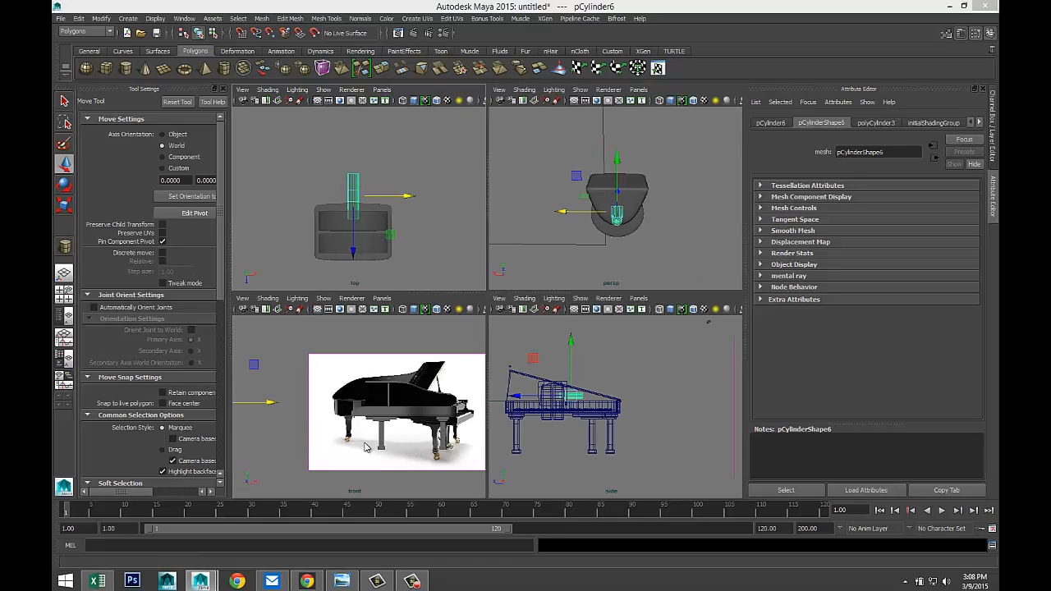
key("space")
key("f")
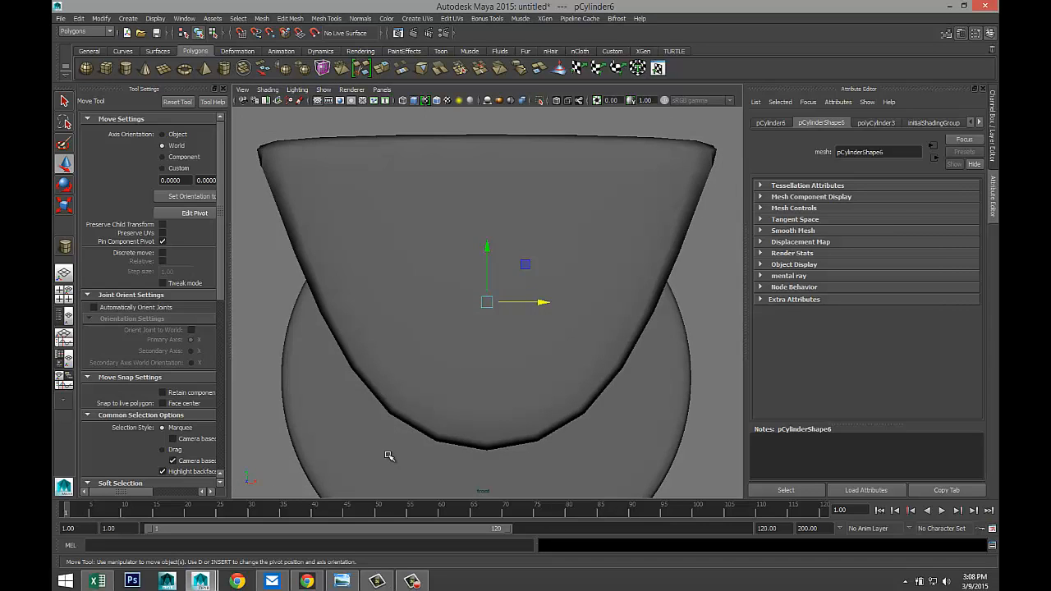
scroll(389, 456, "down", 3)
scroll(411, 469, "up", 3)
key("4")
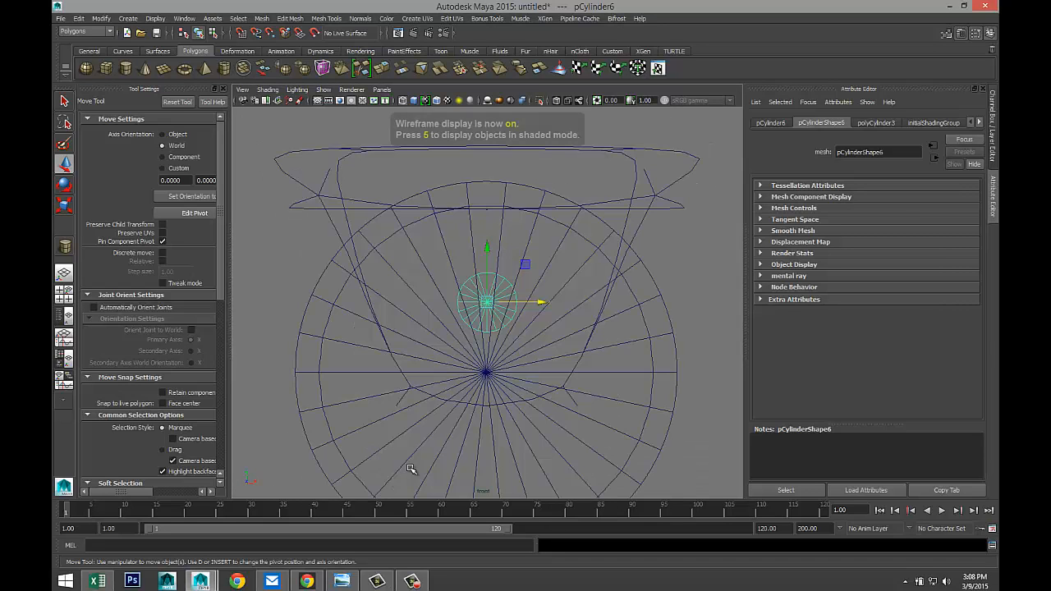
scroll(411, 468, "down", 4)
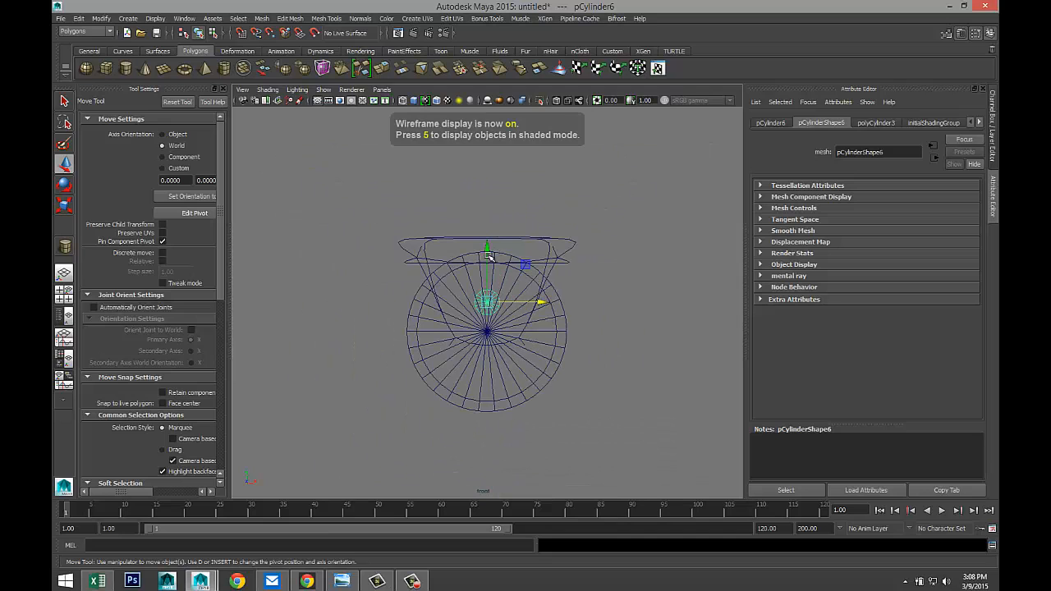
left_click(501, 339, "shift")
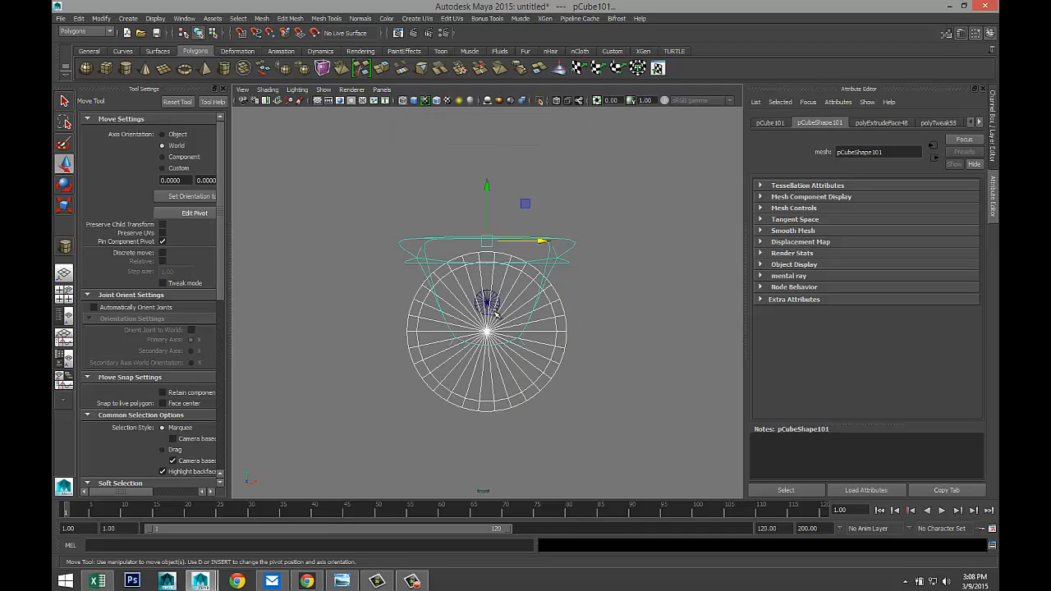
left_click(492, 312, "shift")
scroll(495, 302, "up", 5)
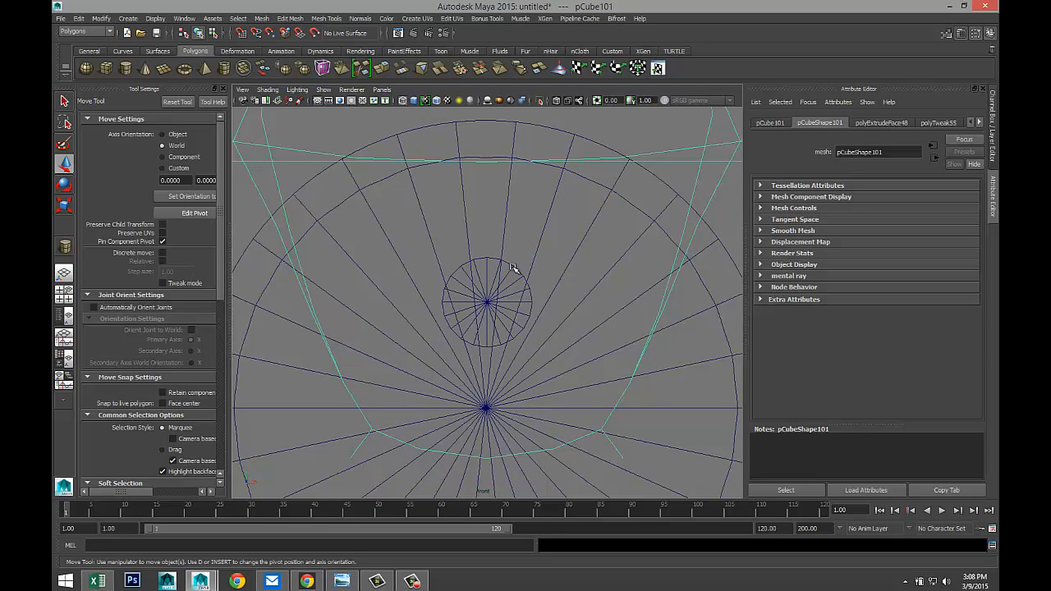
left_click(511, 267, "shift")
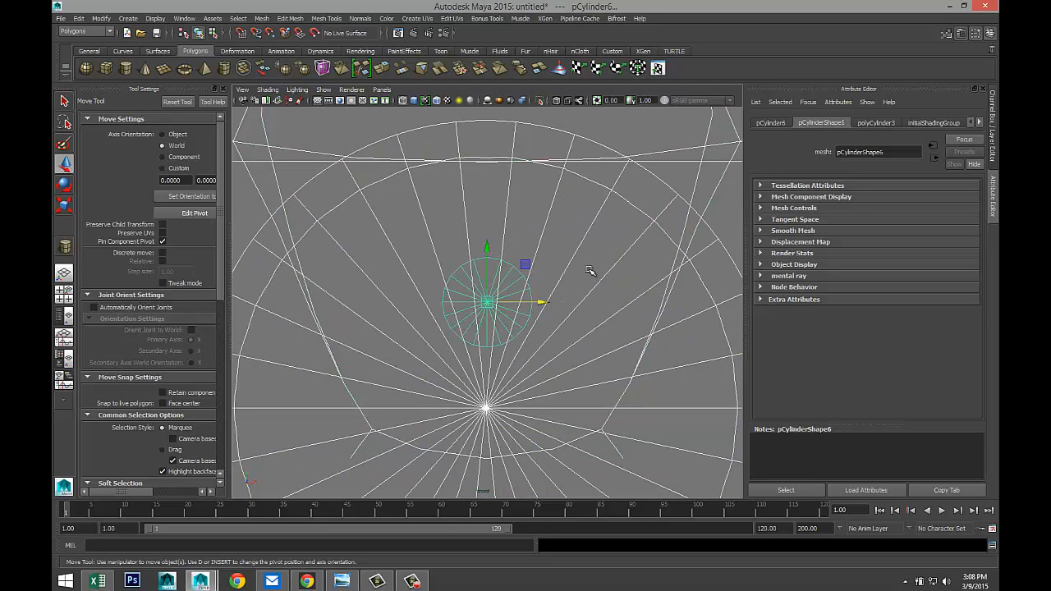
left_click(643, 336, "shift")
left_click_drag(490, 252, 509, 355)
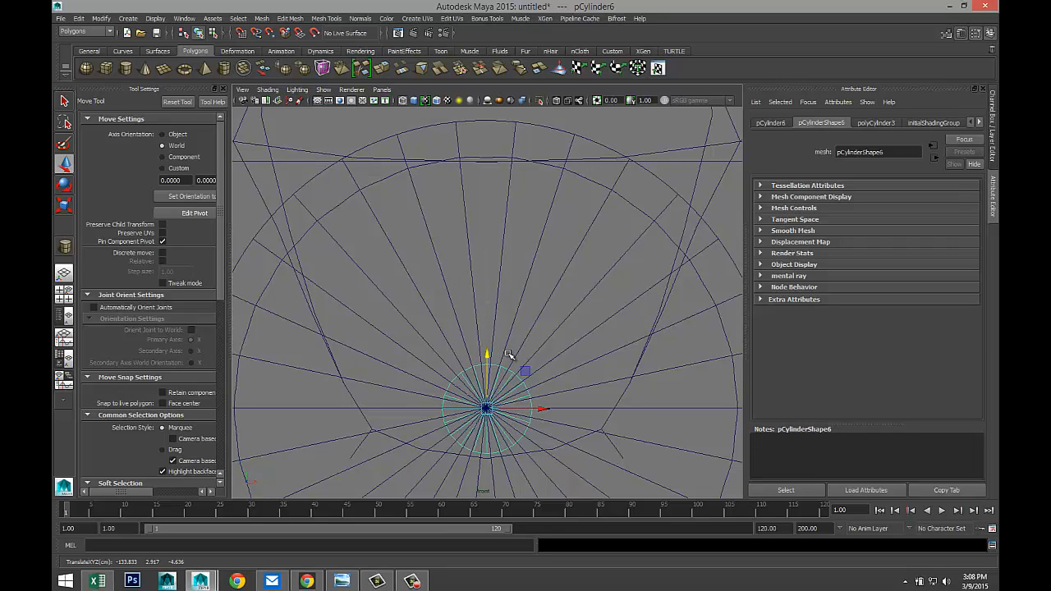
- Slide the cylinder along its axis through both wheels and lengthen it about 1.68 times so it passes the bracket on both sides
left_click(64, 293)
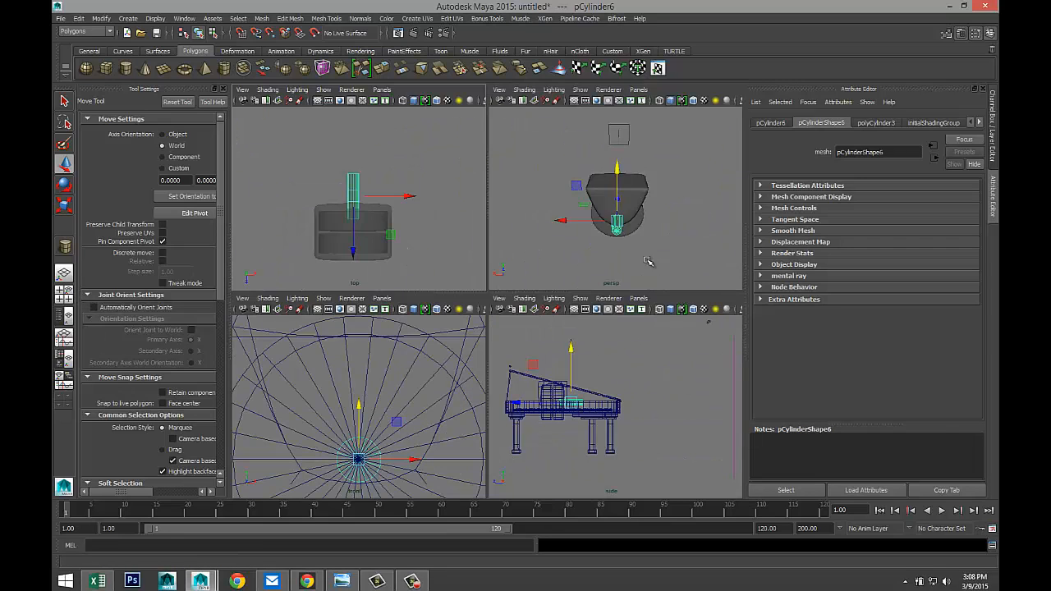
key("space")
key("f")
scroll(597, 251, "down", 5)
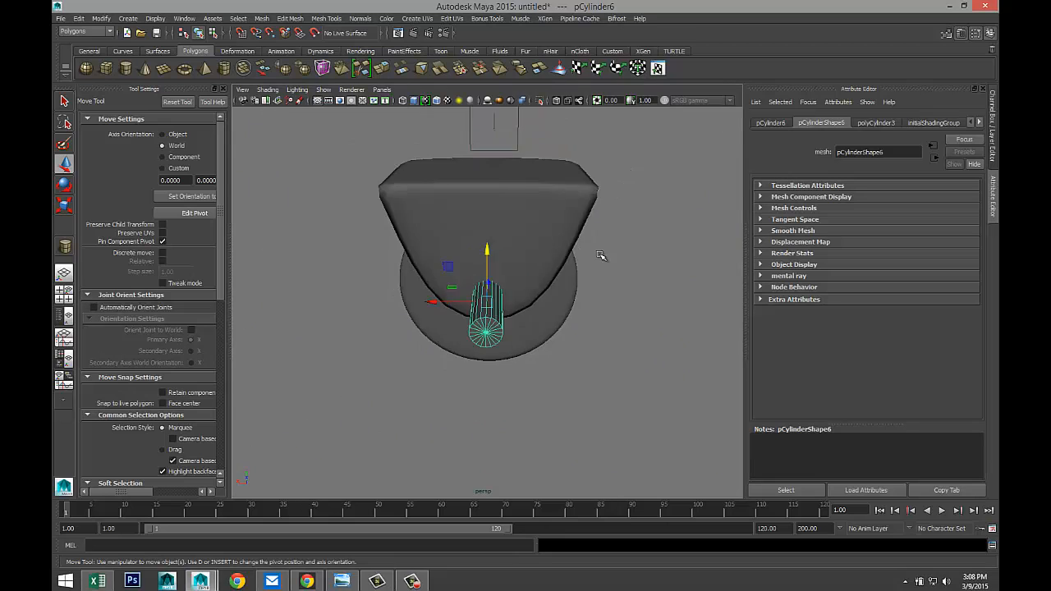
scroll(601, 257, "up", 6)
left_click_drag(615, 313, 574, 281, "alt")
scroll(574, 281, "down", 10)
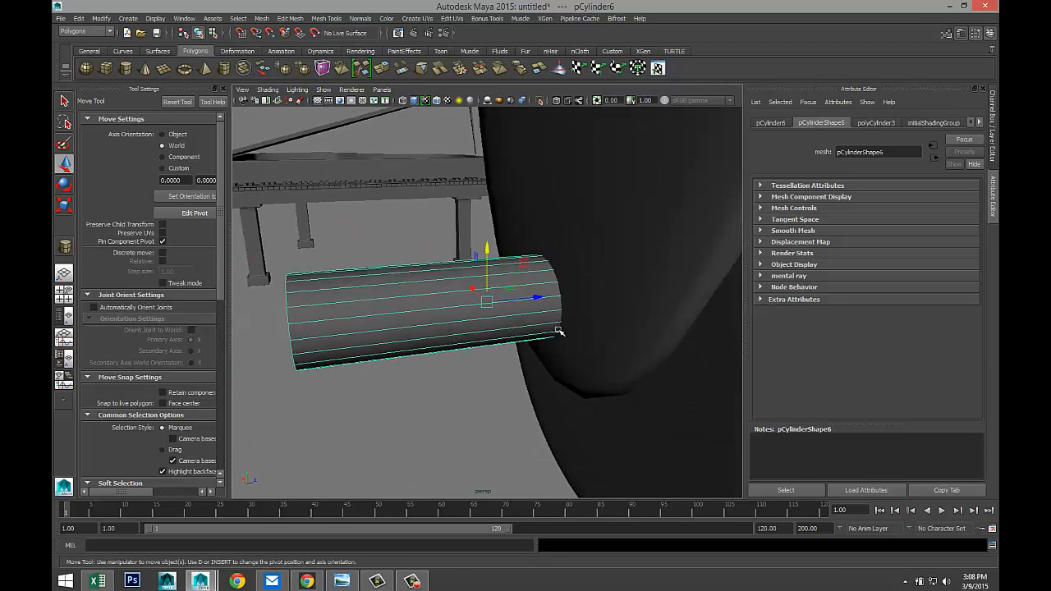
left_click_drag(598, 402, 451, 363, "alt")
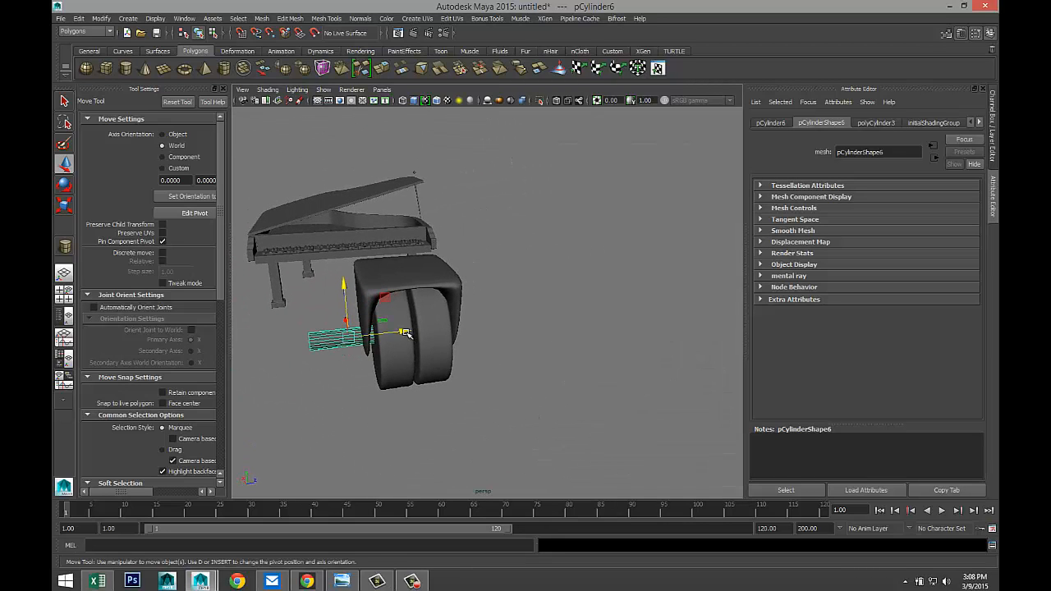
left_click_drag(406, 333, 474, 345)
key("r")
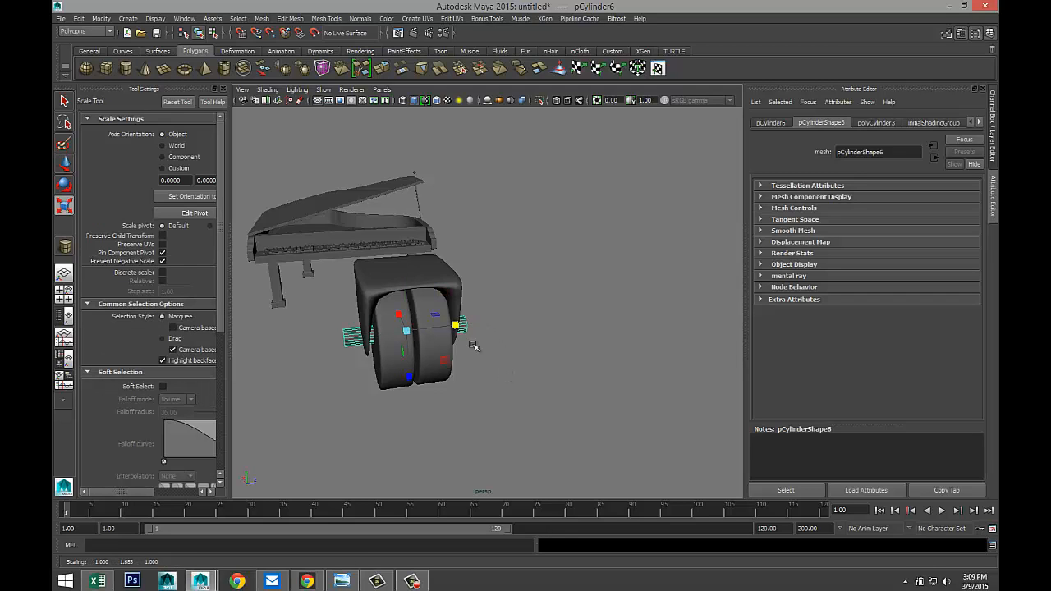
- In the side view, shorten the axle cylinder so its ends roughly match the outer faces of the bracket
left_click(64, 294)
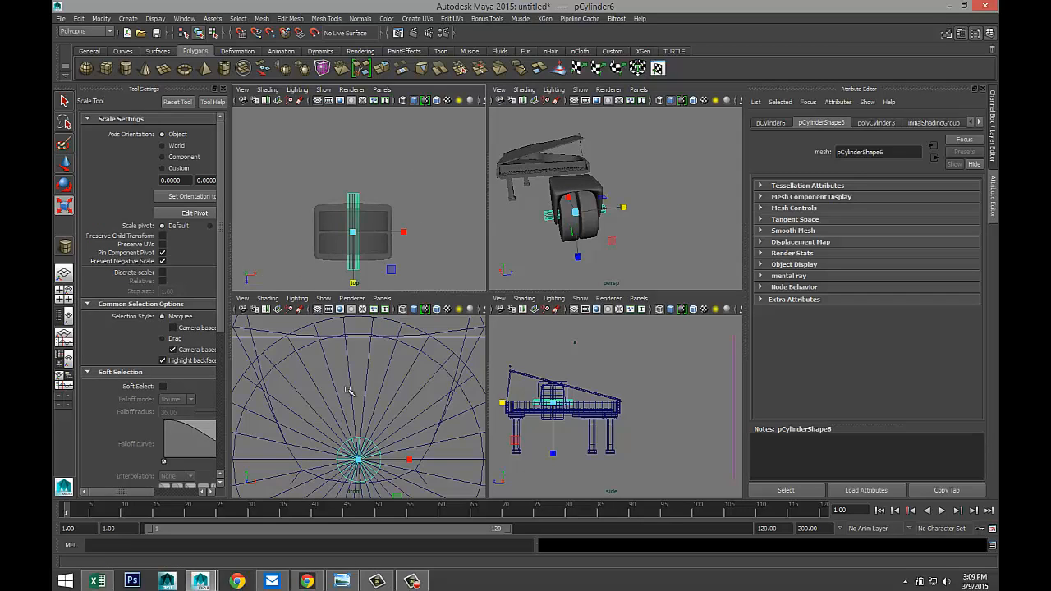
key("space")
key("f")
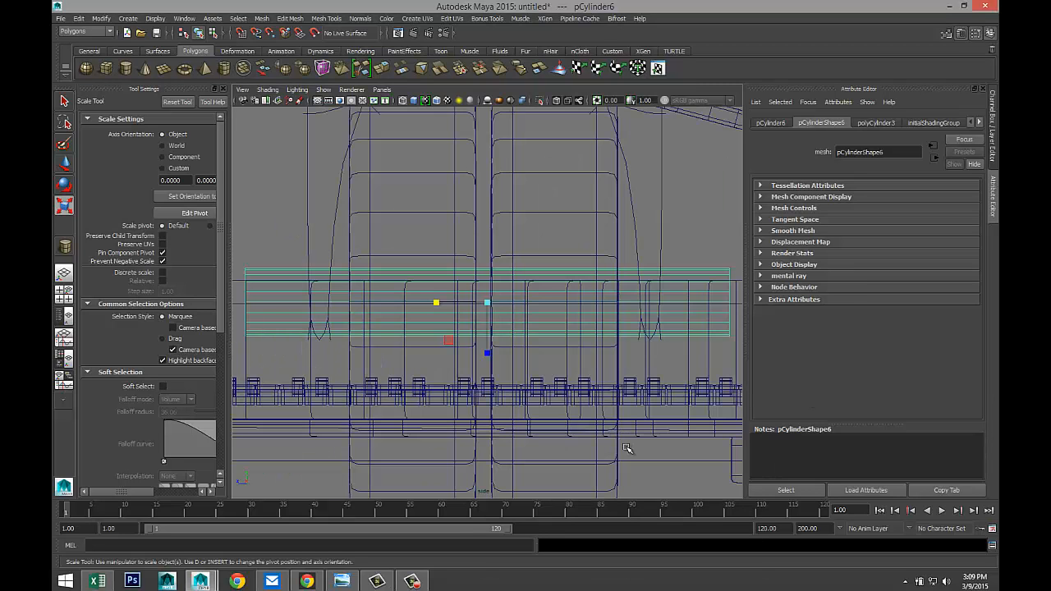
scroll(624, 449, "down", 2)
scroll(612, 454, "up", 4)
scroll(613, 454, "down", 2)
scroll(610, 434, "up", 2)
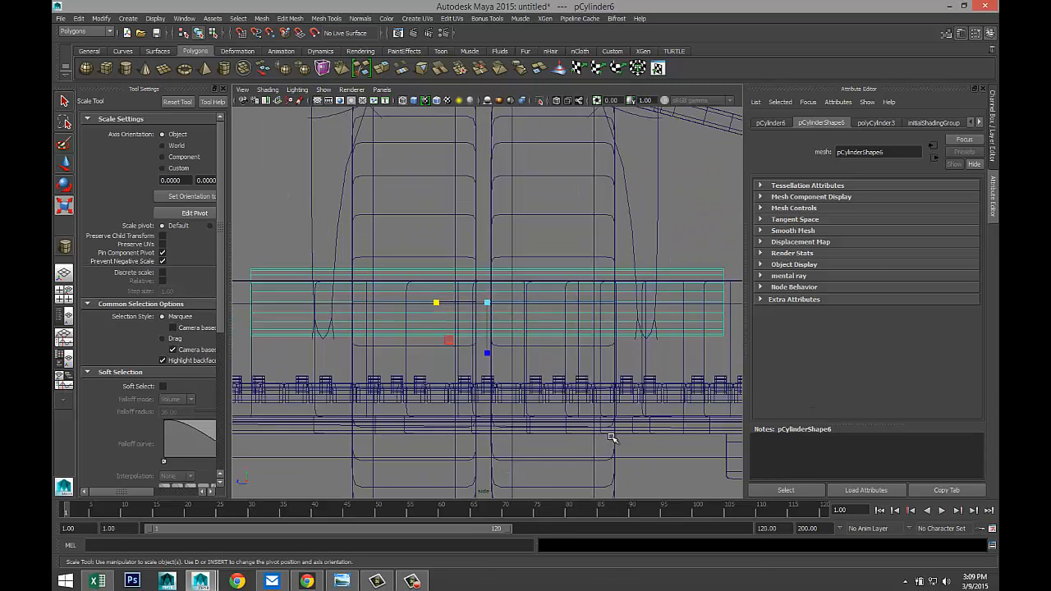
scroll(499, 353, "down", 1)
left_click_drag(436, 304, 450, 308)
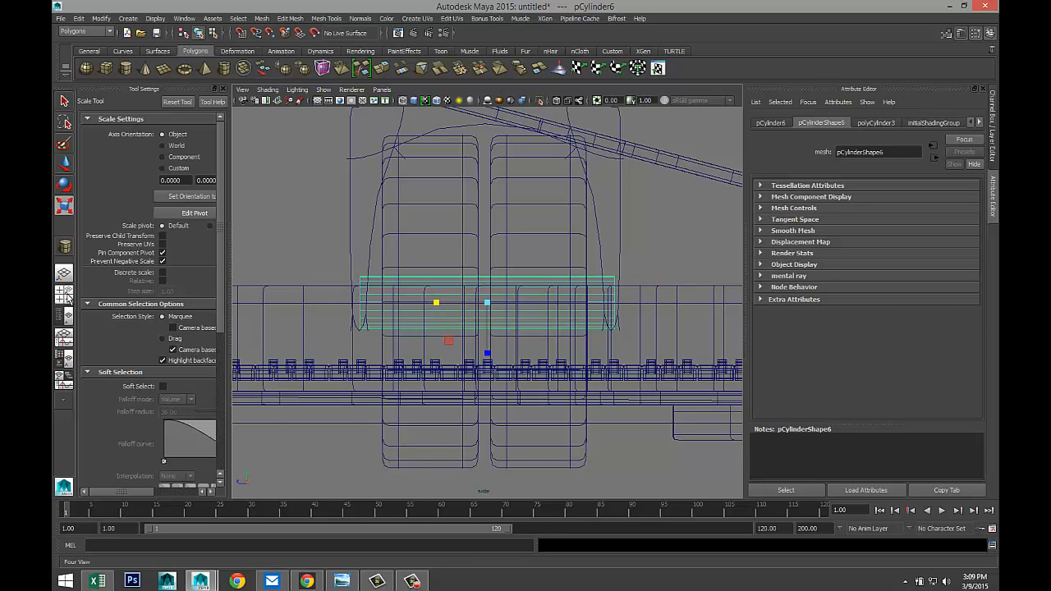
- Back in the perspective view, lengthen the axle cylinder about 1.37 times so its ends protrude beyond the bracket
key("space")
key("space")
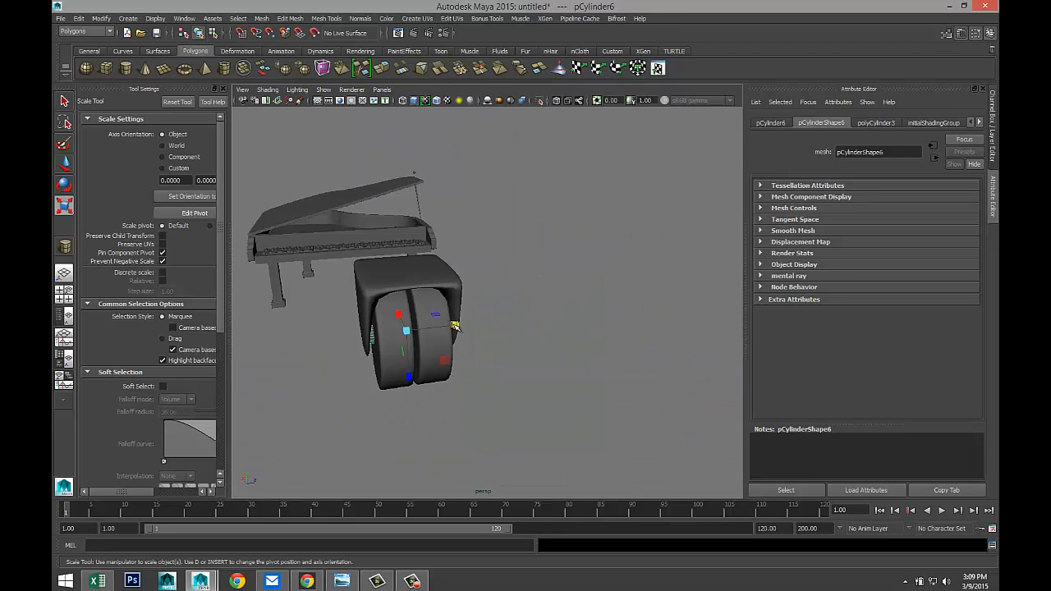
left_click_drag(454, 326, 459, 328)
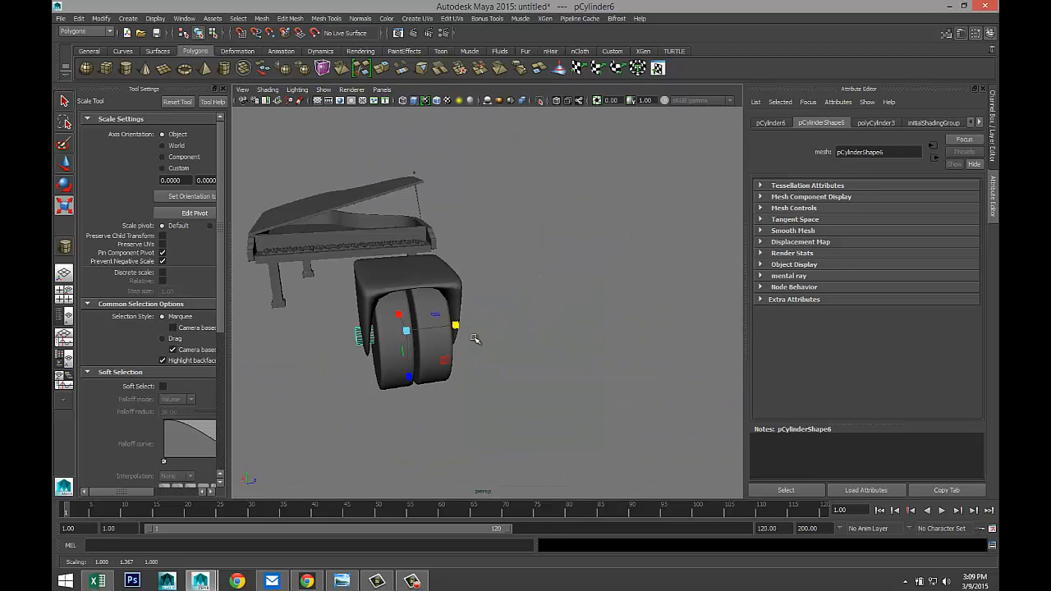
- Select both wheels, the bracket and the axle cylinder together and frame the axle's protruding end
mouse_move(566, 402)
left_mouse_down("alt")
mouse_move(500, 387)
mouse_move(519, 401)
mouse_move(568, 399)
left_mouse_up("alt")
left_click(554, 397)
left_click_drag(331, 274, 527, 404)
key("f")
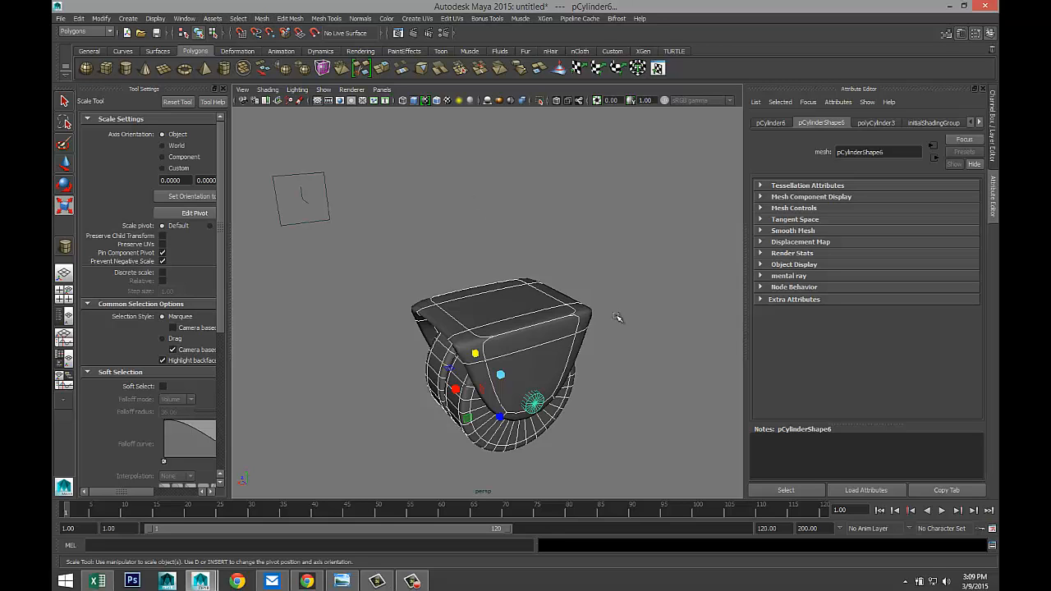
left_click_drag(619, 317, 659, 359, "alt")
scroll(660, 353, "up", 3)
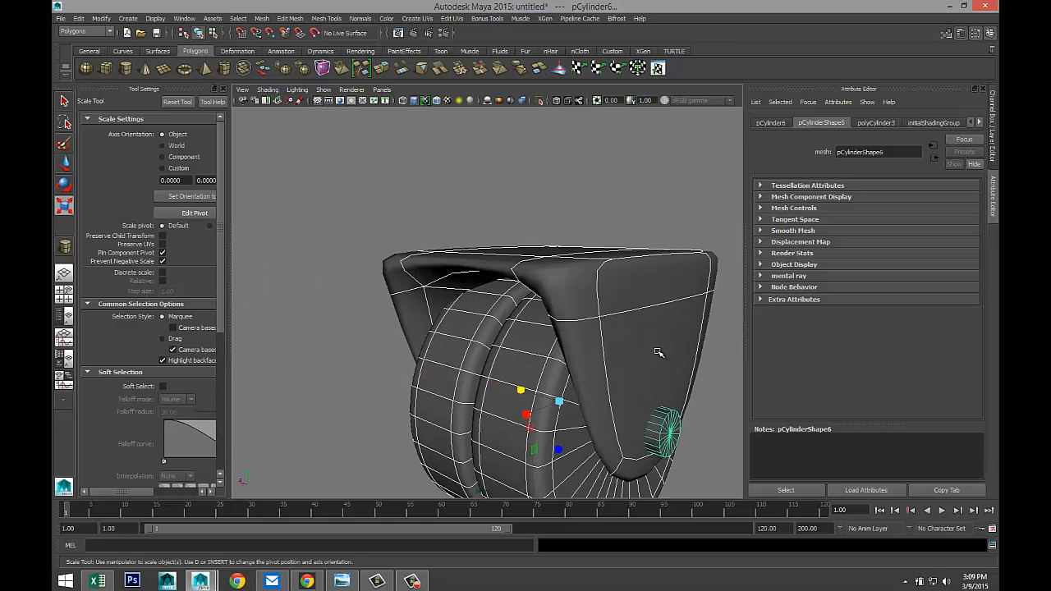
- Insert one edge loop near each end of the axle cylinder, using the equal distance from edge option
left_click(328, 19)
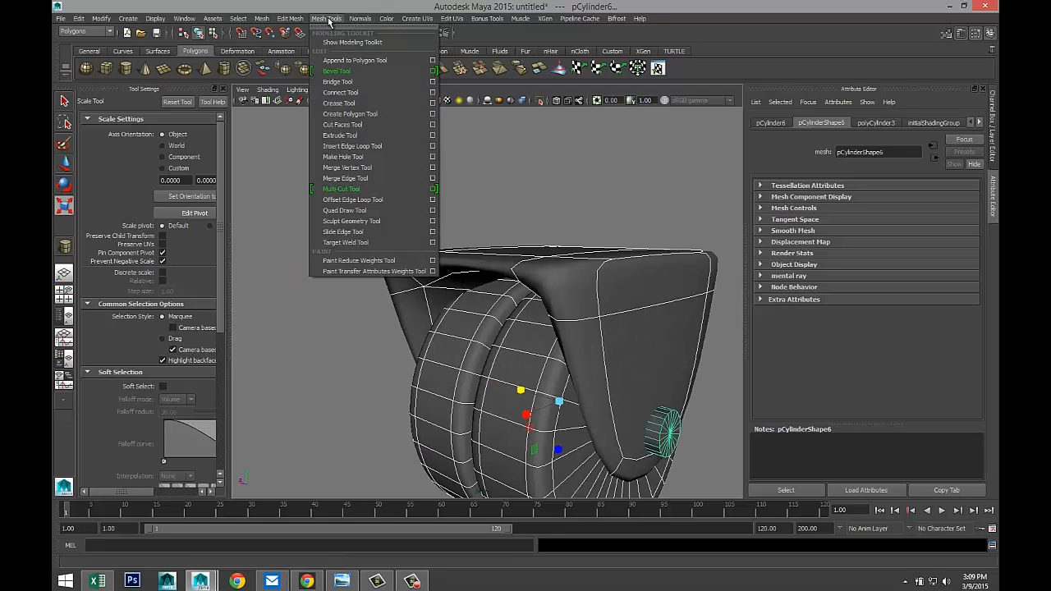
left_click(433, 145)
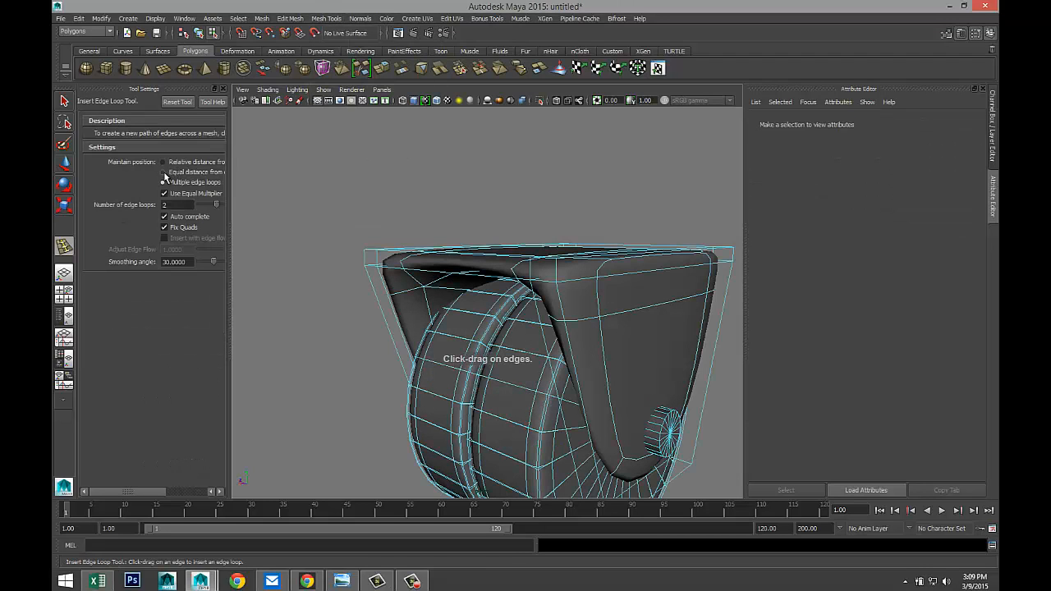
left_click(164, 172)
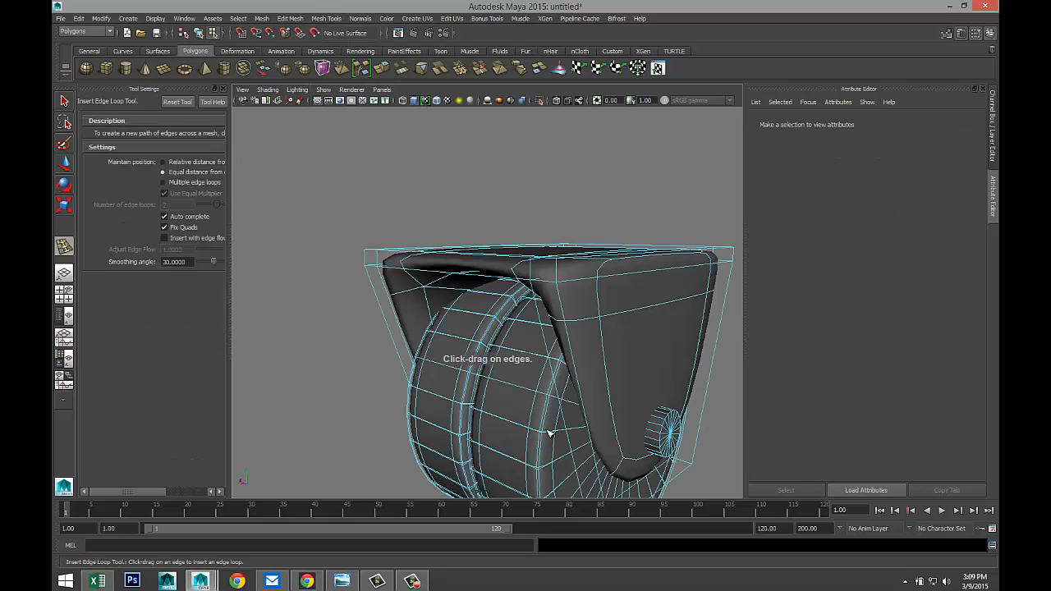
left_click(662, 429)
left_click_drag(580, 436, 480, 418, "alt")
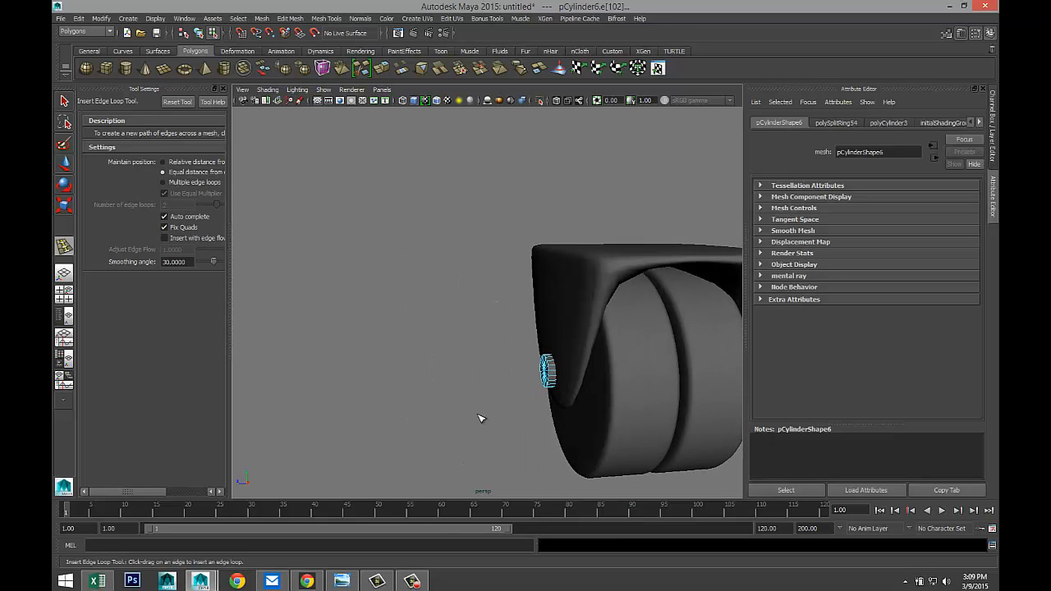
left_click(553, 375)
- Select the two wheels, bracket and axle cylinder in object mode and combine them into a single mesh
scroll(549, 393, "down", 5)
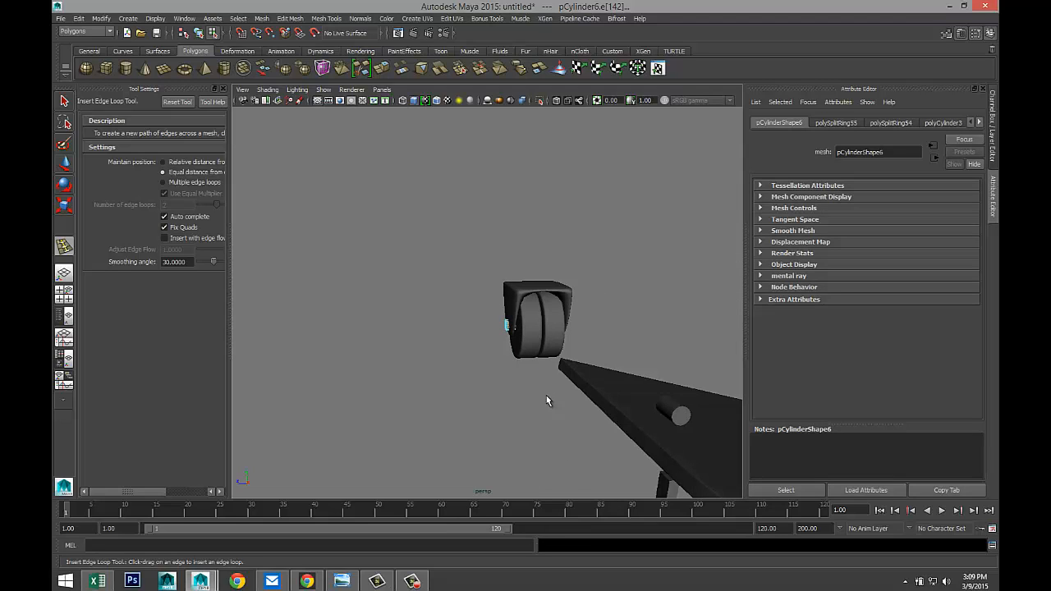
key("q")
left_click_drag(460, 255, 570, 332)
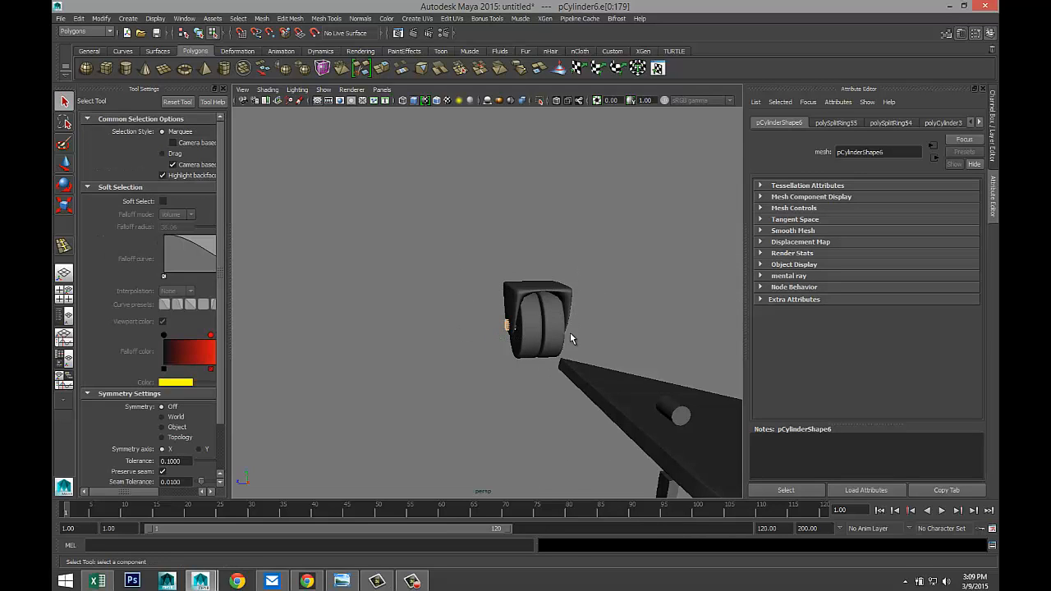
right_click_drag(553, 319, 591, 299)
left_click_drag(477, 267, 591, 345)
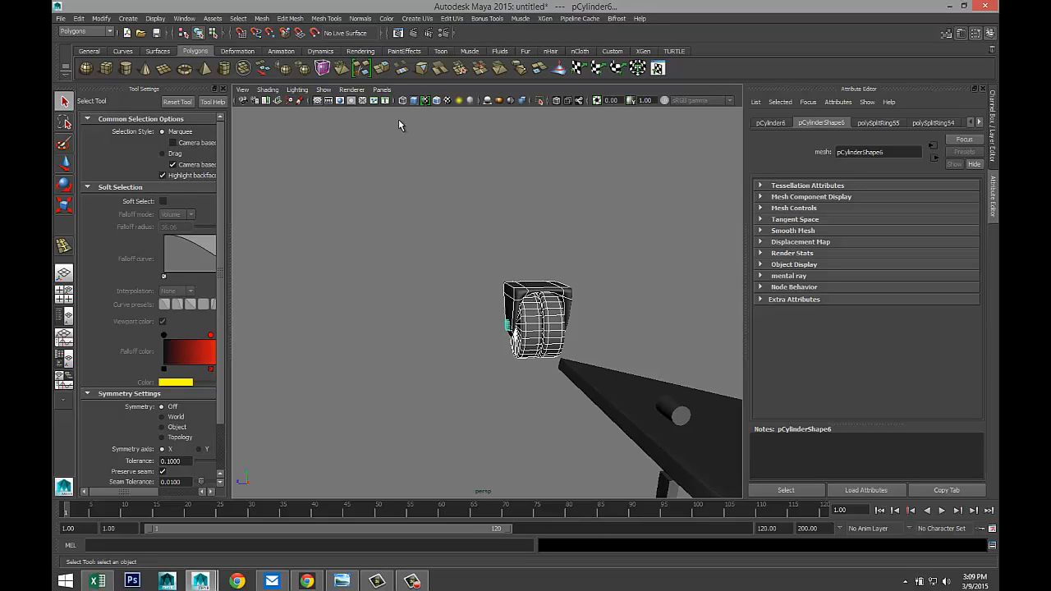
left_click(263, 18)
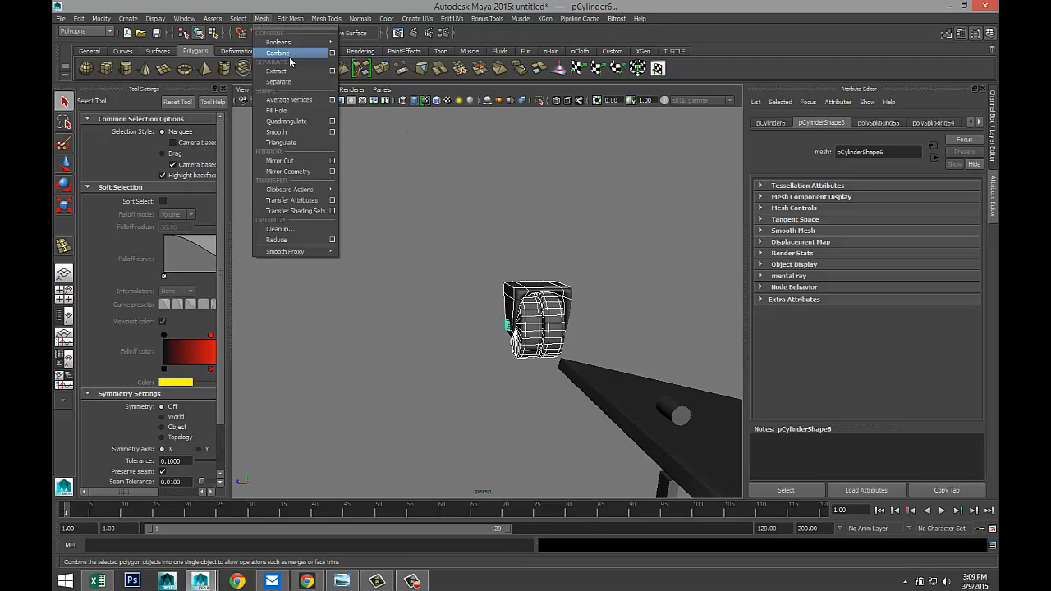
left_click(279, 54)
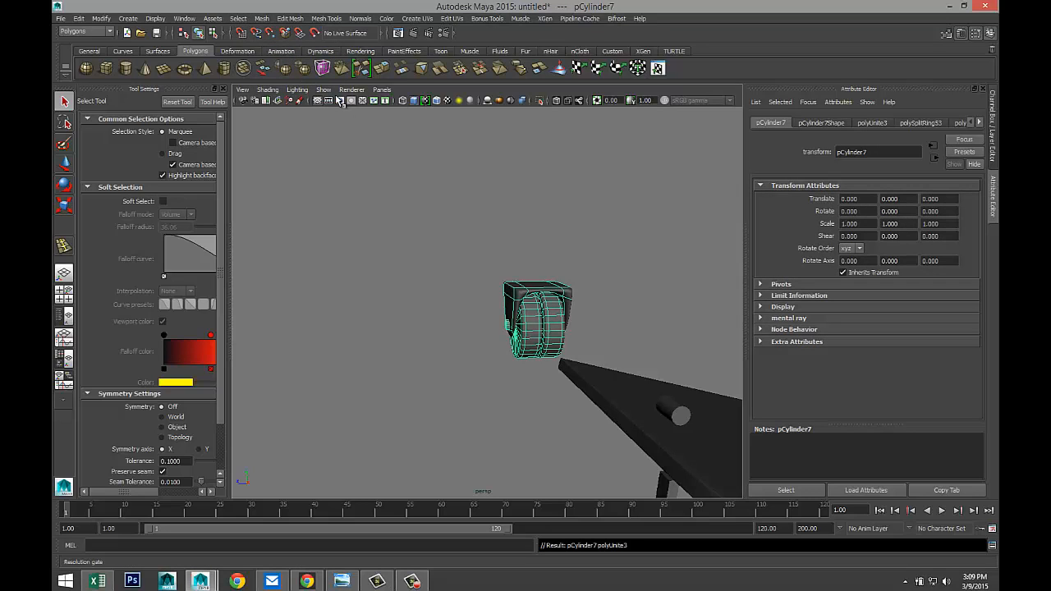
key("3")
key("1")
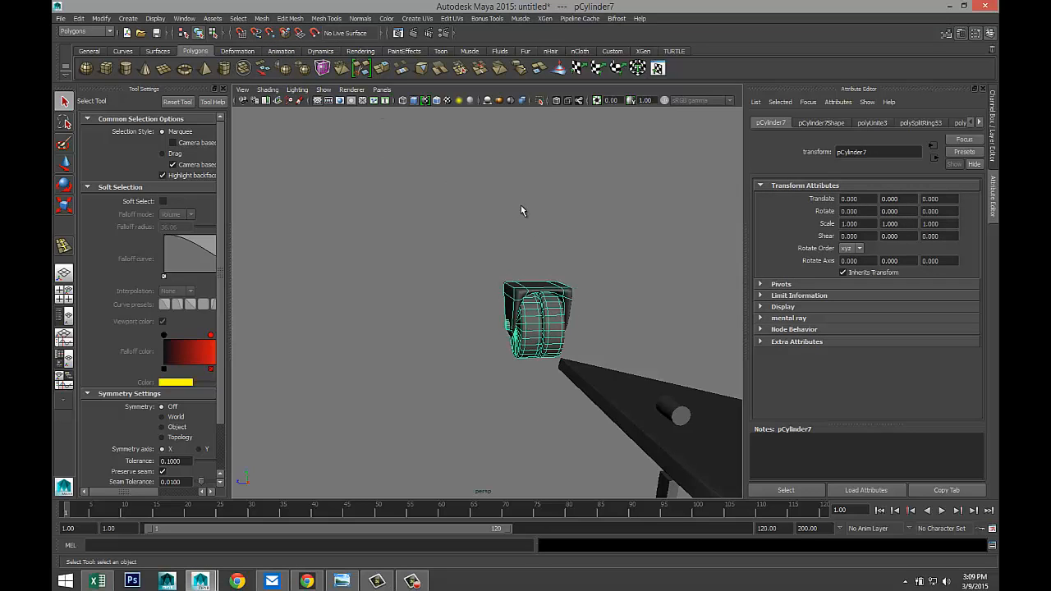
- Reselect the combined caster and center its pivot
left_click(521, 211)
left_click(549, 293)
scroll(558, 319, "down", 6)
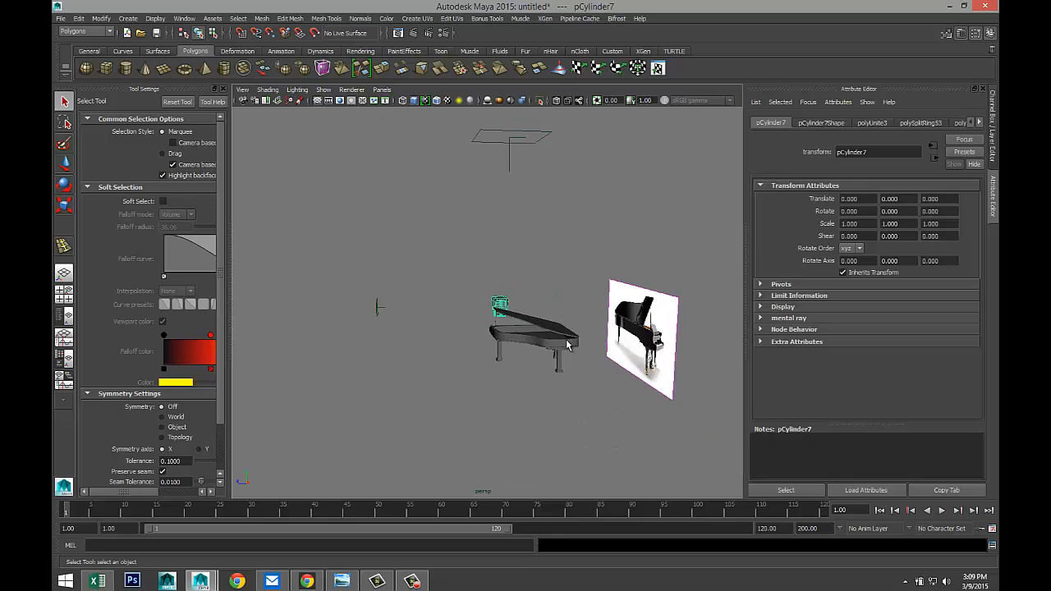
left_click_drag(608, 326, 521, 435, "alt")
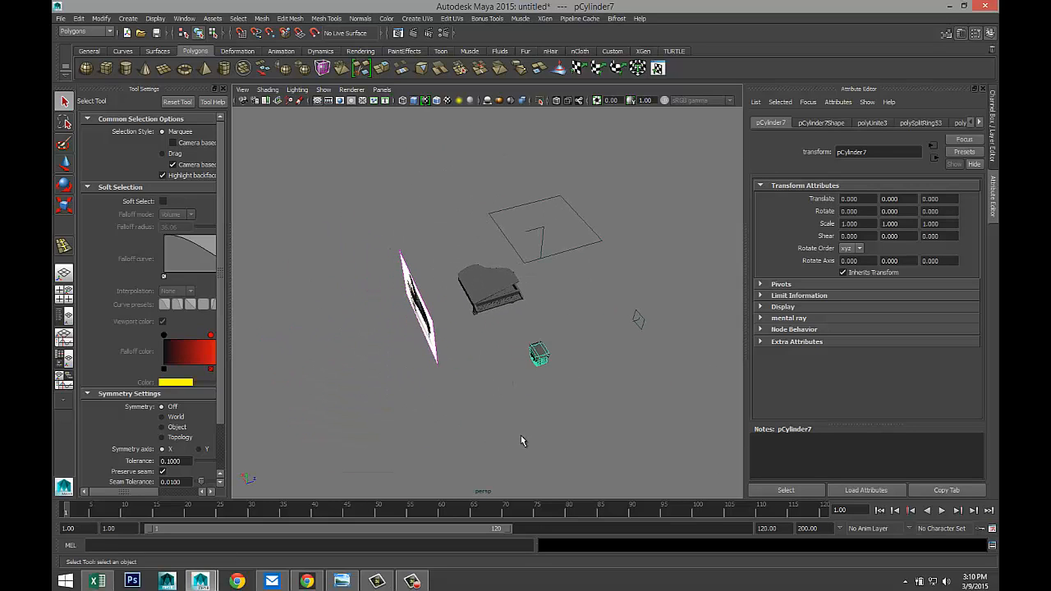
left_click(101, 18)
left_click(155, 128)
- Select all objects in the scene and delete their construction history
scroll(643, 382, "down", 3)
left_click_drag(323, 206, 664, 422)
left_click(78, 18)
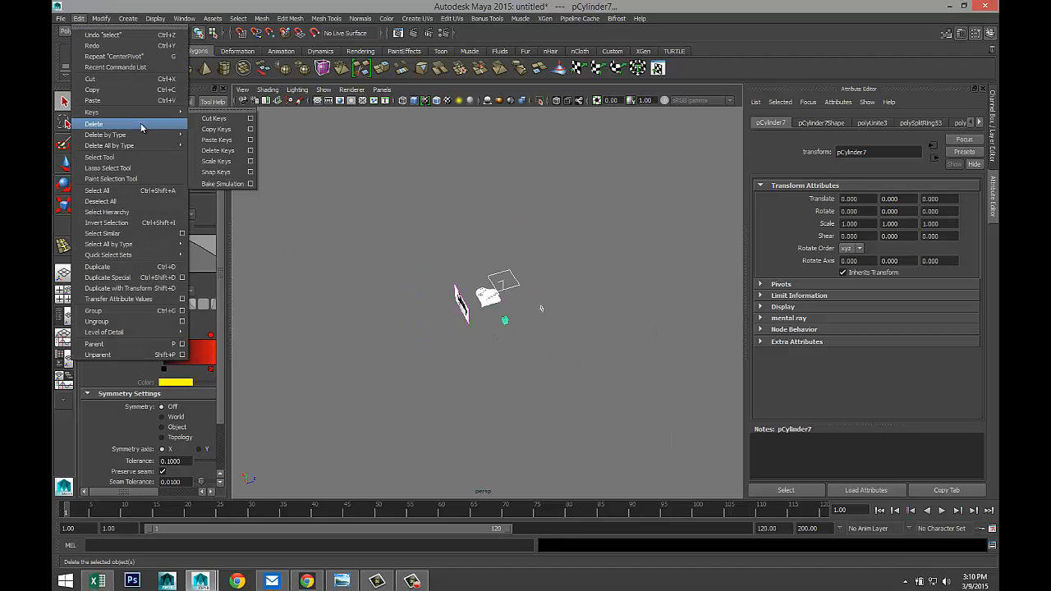
mouse_move(154, 138)
left_click(211, 141)
scroll(581, 384, "up", 5)
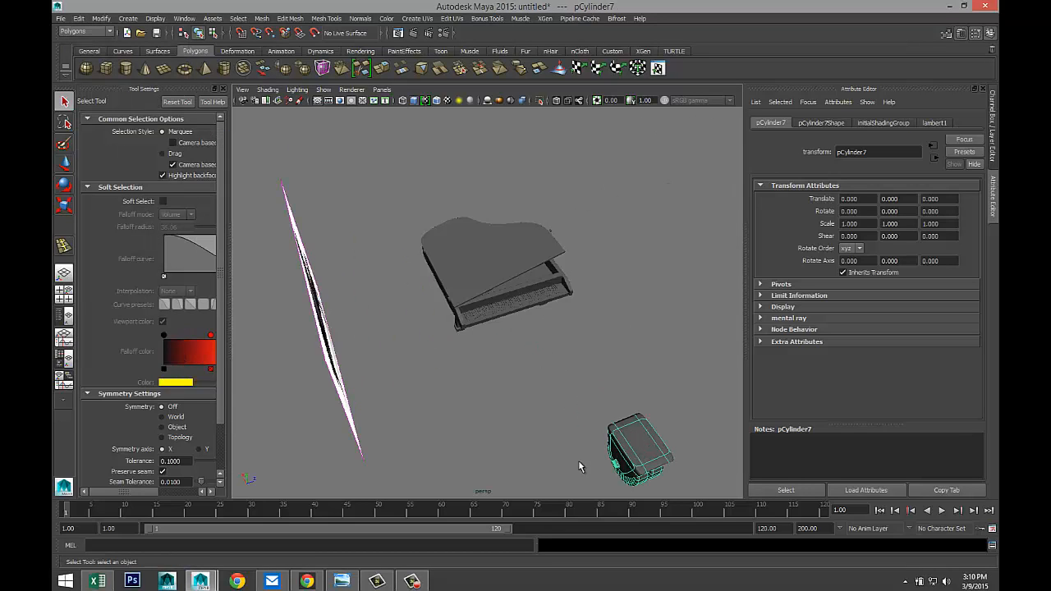
- Move the caster beneath the piano near a leg, to about X 133.07, Y -41.48 and Z -26.60
key("w")
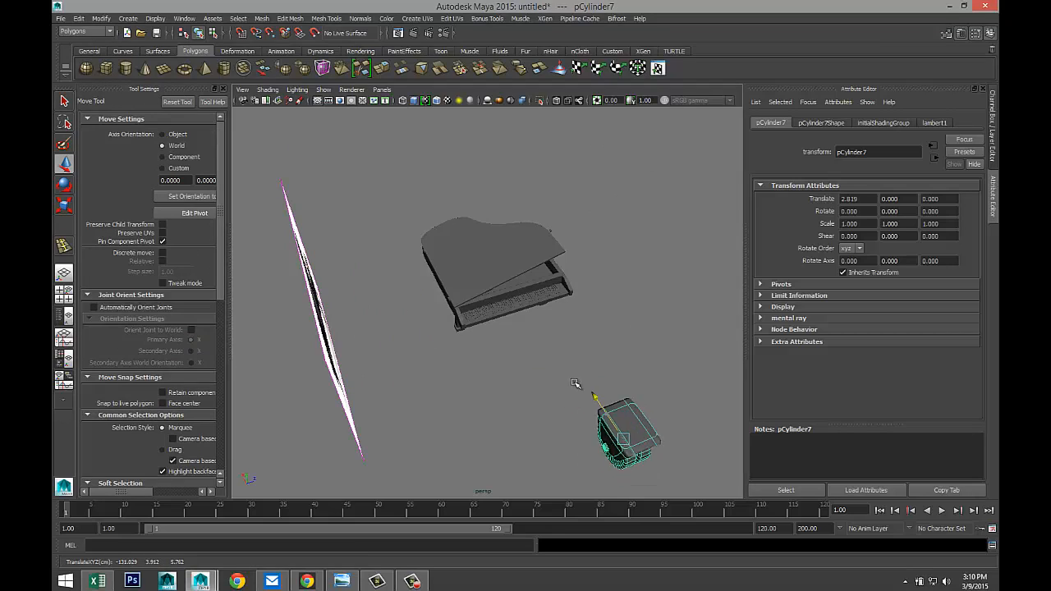
middle_click_drag(575, 382, 442, 261)
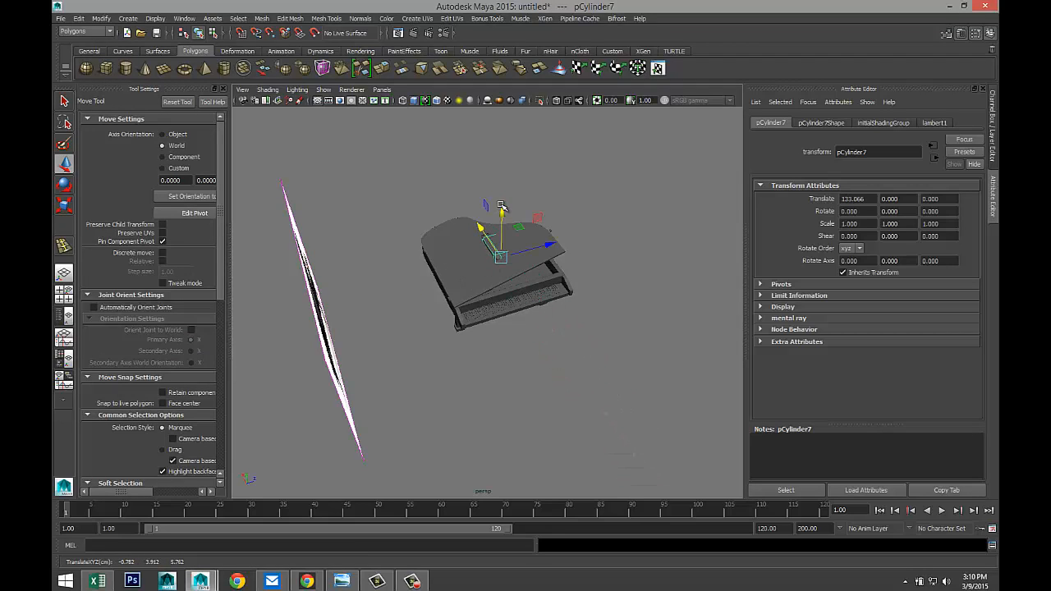
left_click_drag(502, 205, 513, 282)
key("f")
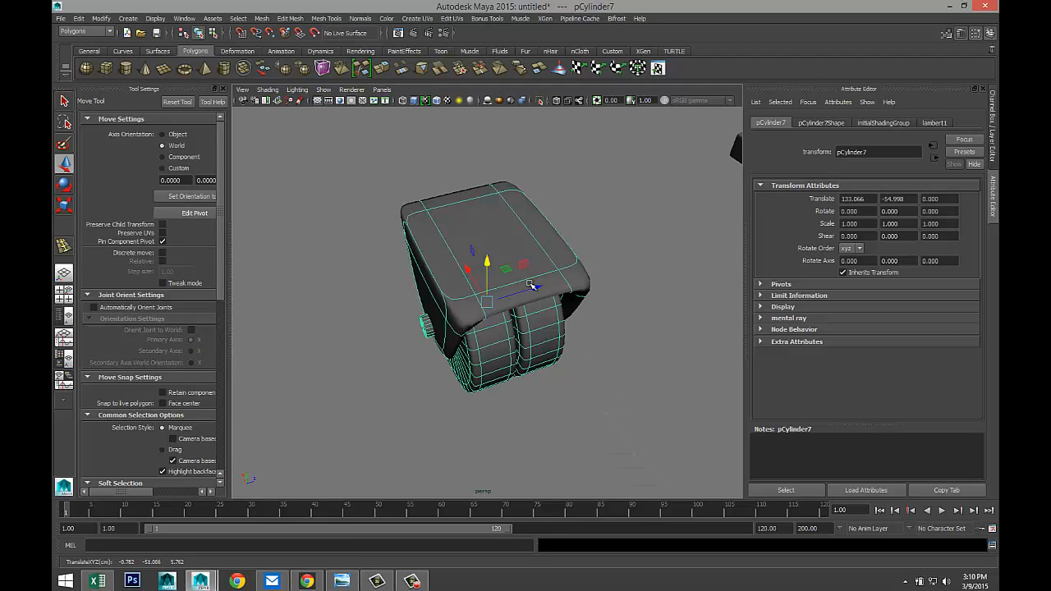
scroll(532, 303, "down", 3)
left_click_drag(531, 340, 477, 301, "alt")
left_click_drag(424, 254, 423, 217)
key("f")
scroll(438, 276, "down", 5)
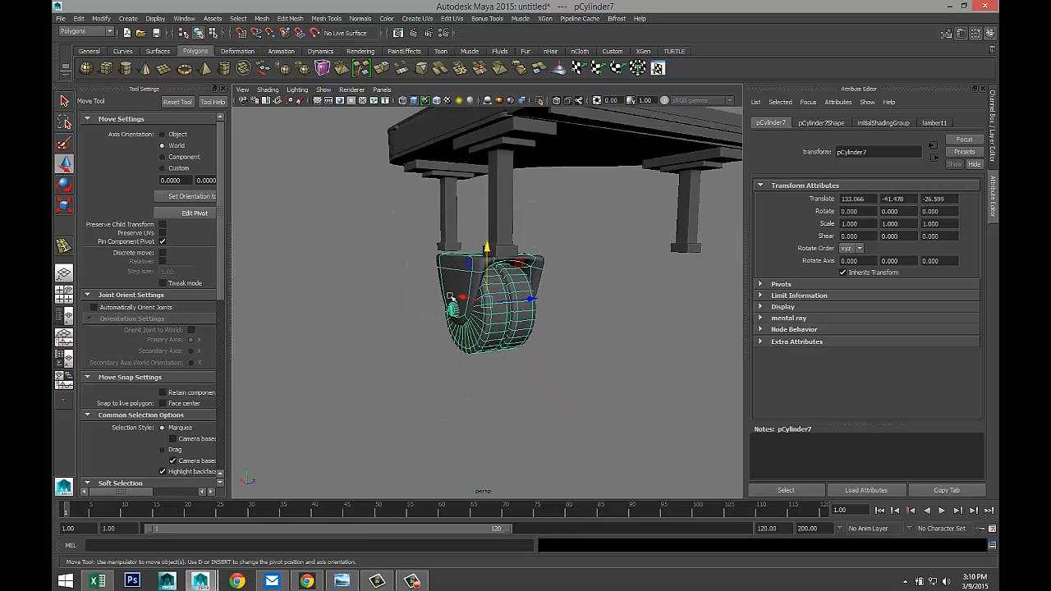
- Scale the caster uniformly to about 0.121 and move it up against the leg's foot, to about X 116.32 and Y -30.95
left_click_drag(425, 319, 497, 294, "alt")
scroll(502, 321, "up", 5)
key("r")
key("w")
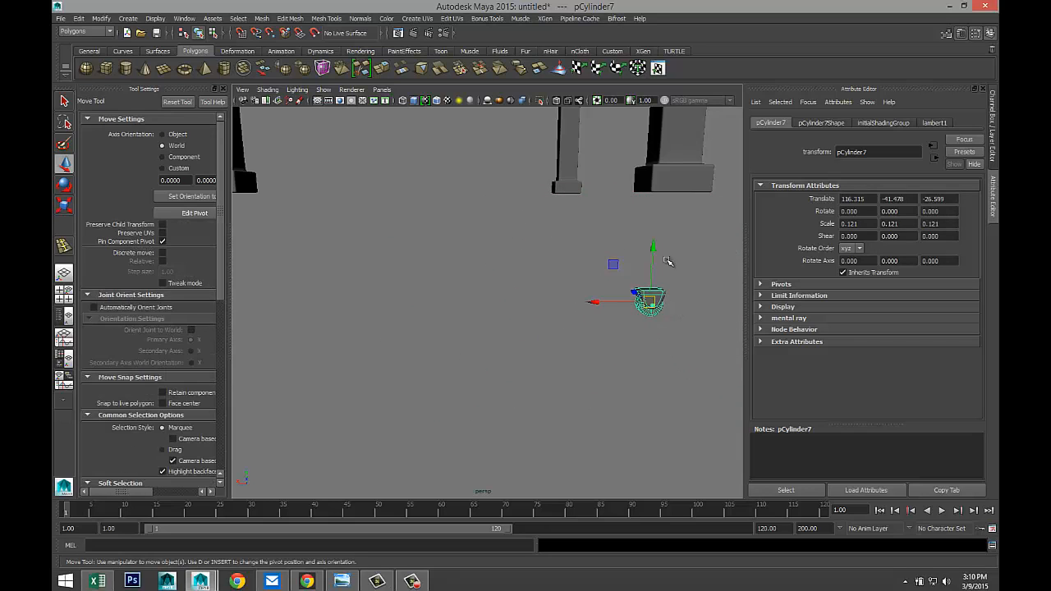
left_click_drag(651, 246, 655, 143)
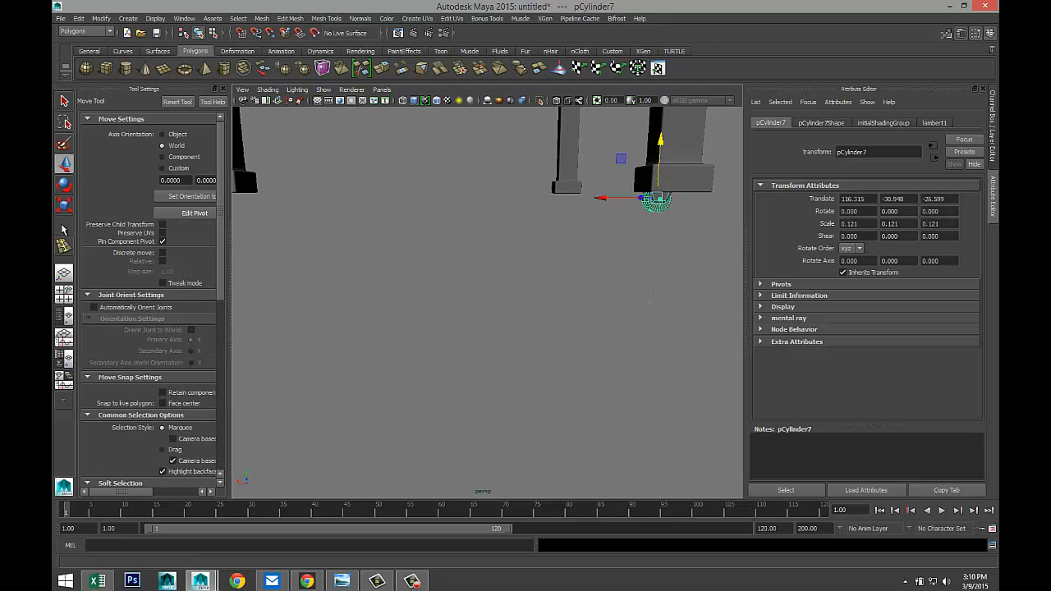
- In the side view, center the caster just below the nearest foot, at about Y -31.81 and Z -22.41
left_click(66, 293)
key("space")
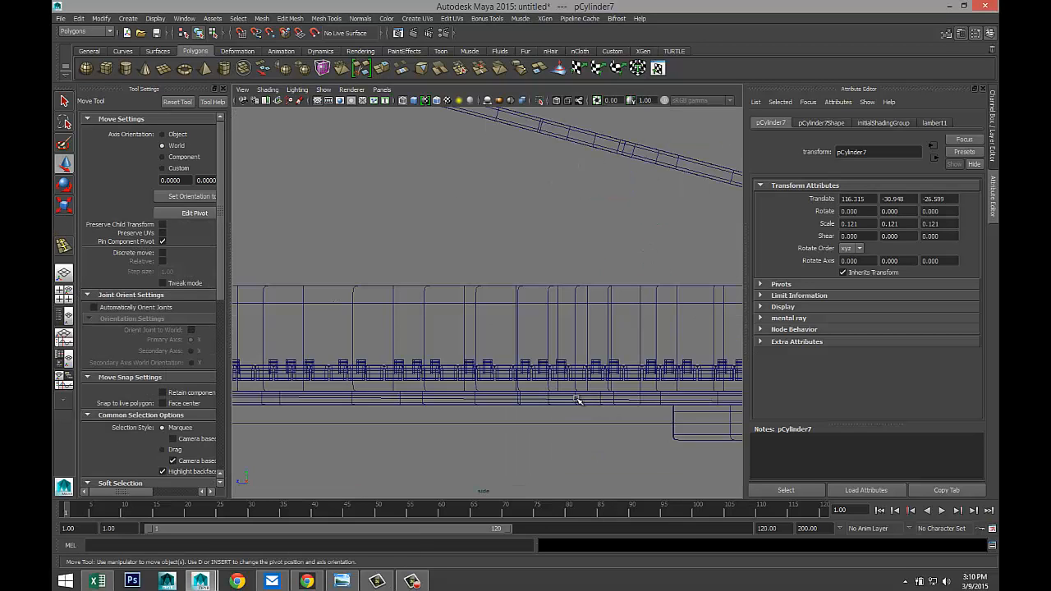
key("f")
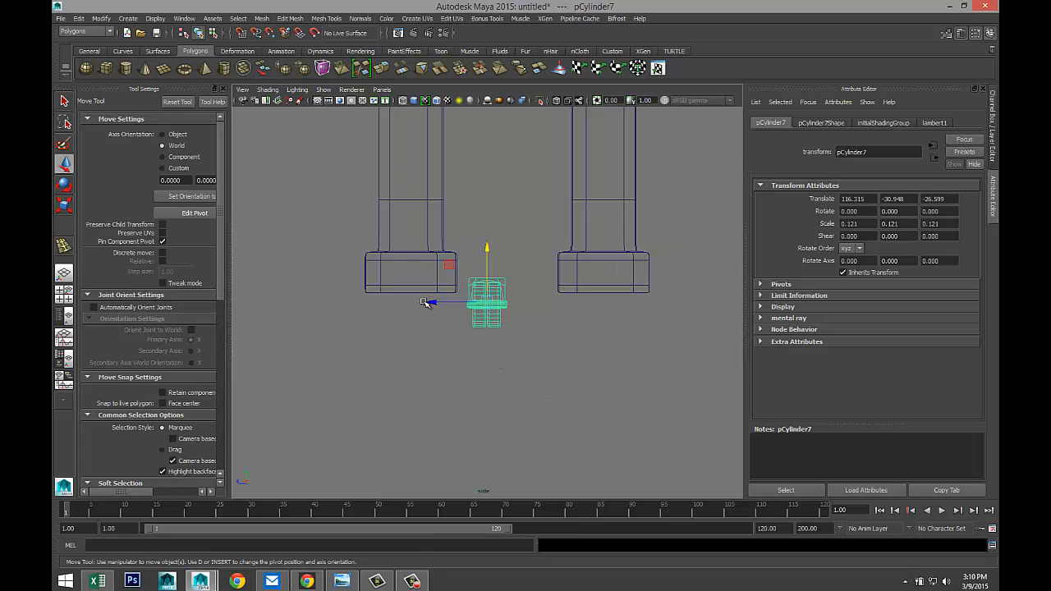
left_click_drag(433, 302, 357, 306)
left_click_drag(414, 255, 416, 264)
- Enlarge the caster uniformly to about 0.292 to match the foot's width and lower it to about Y -33.66
key("r")
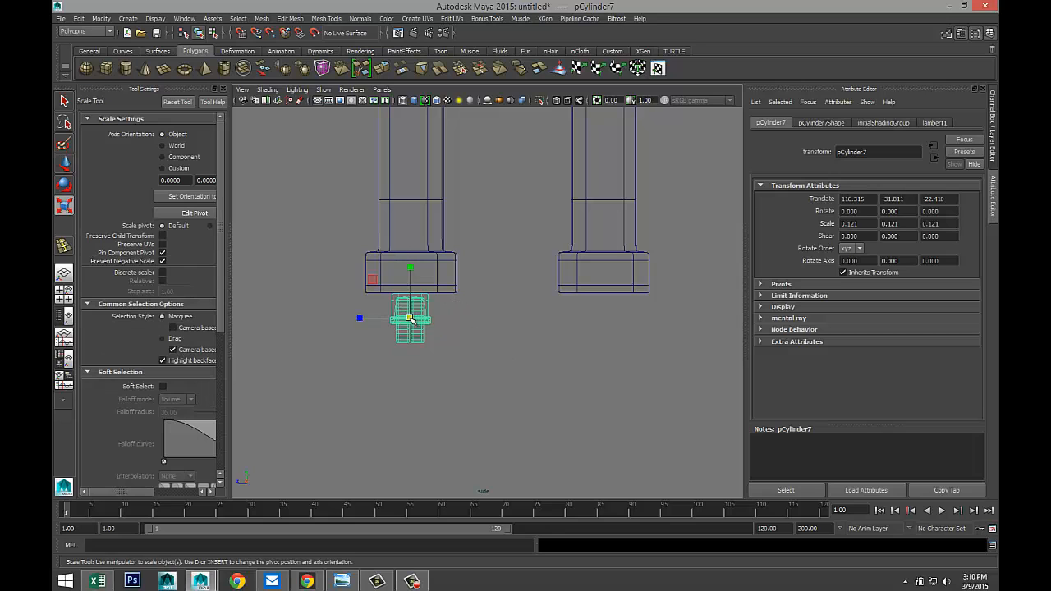
left_click_drag(410, 318, 468, 331)
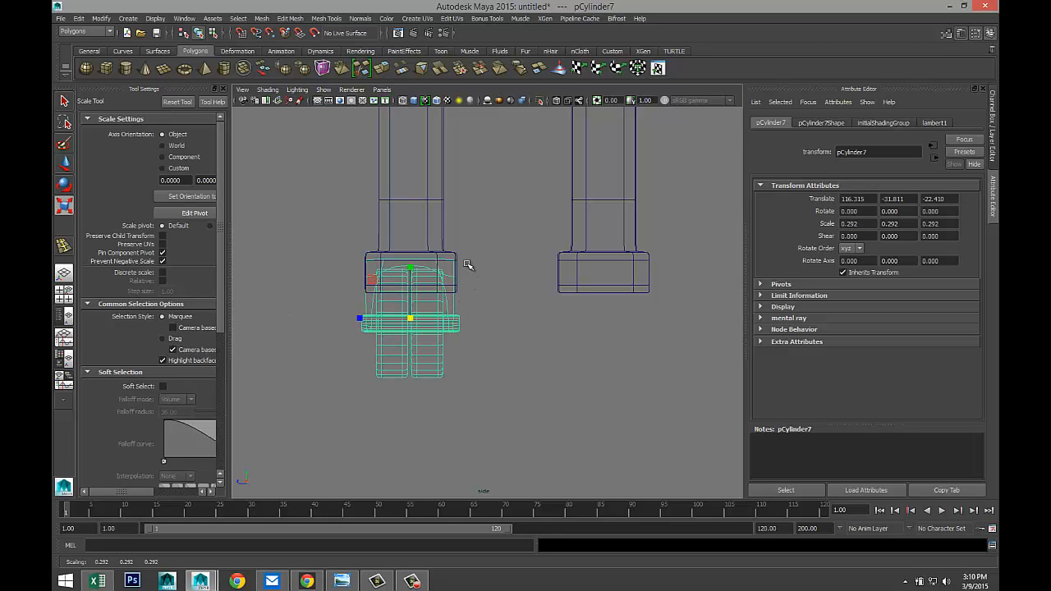
key("w")
left_click_drag(412, 263, 428, 297)
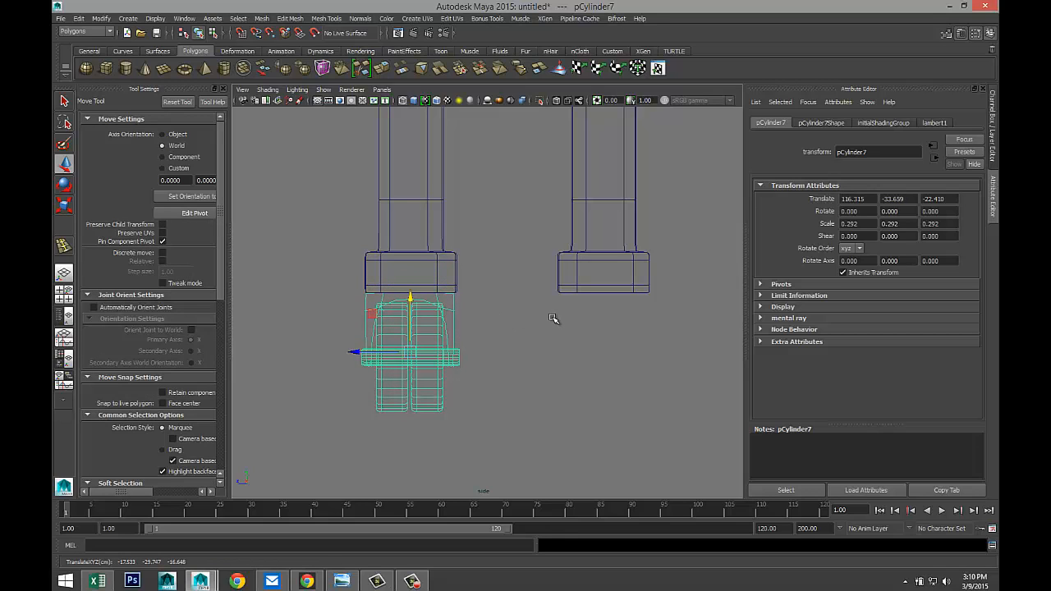
- Duplicate the caster, move the copy under the neighbouring foot at about Z -33.01, and return to the perspective view
key("ctrl+d")
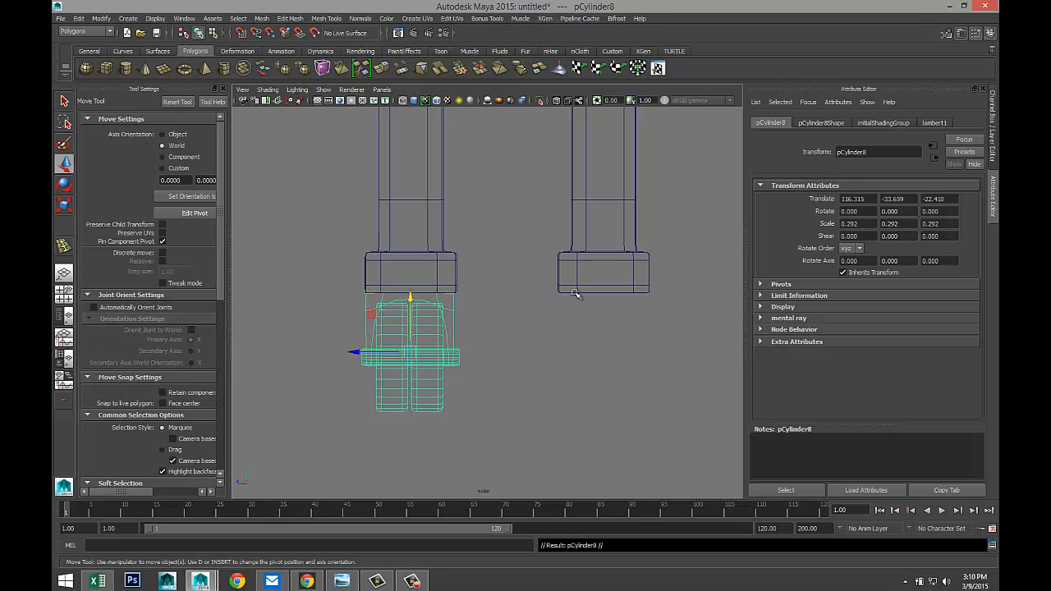
left_click_drag(361, 352, 549, 393)
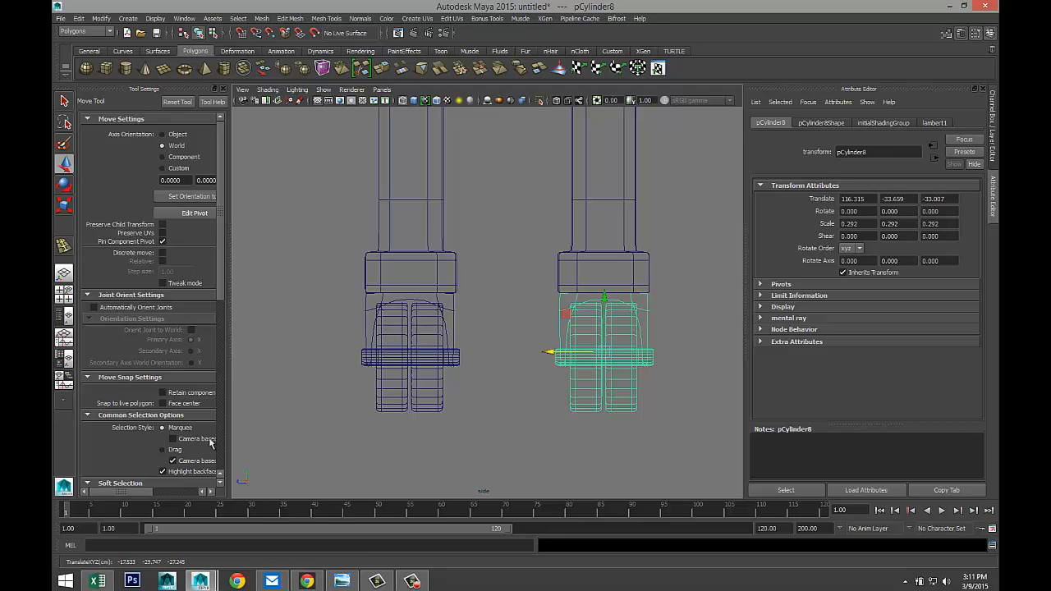
left_click(64, 292)
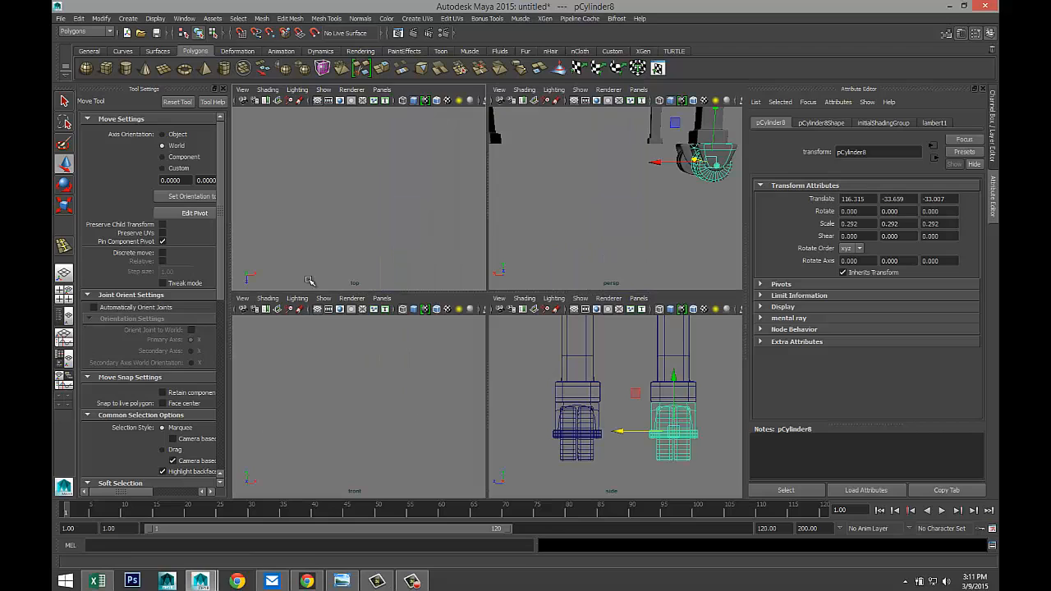
left_click(69, 293)
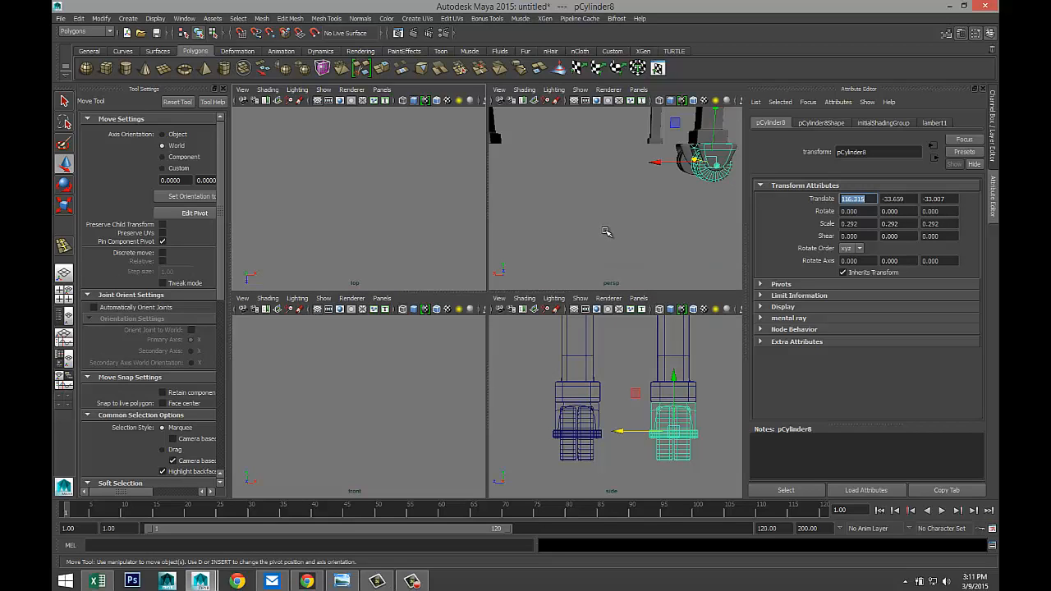
left_click(601, 228)
key("space")
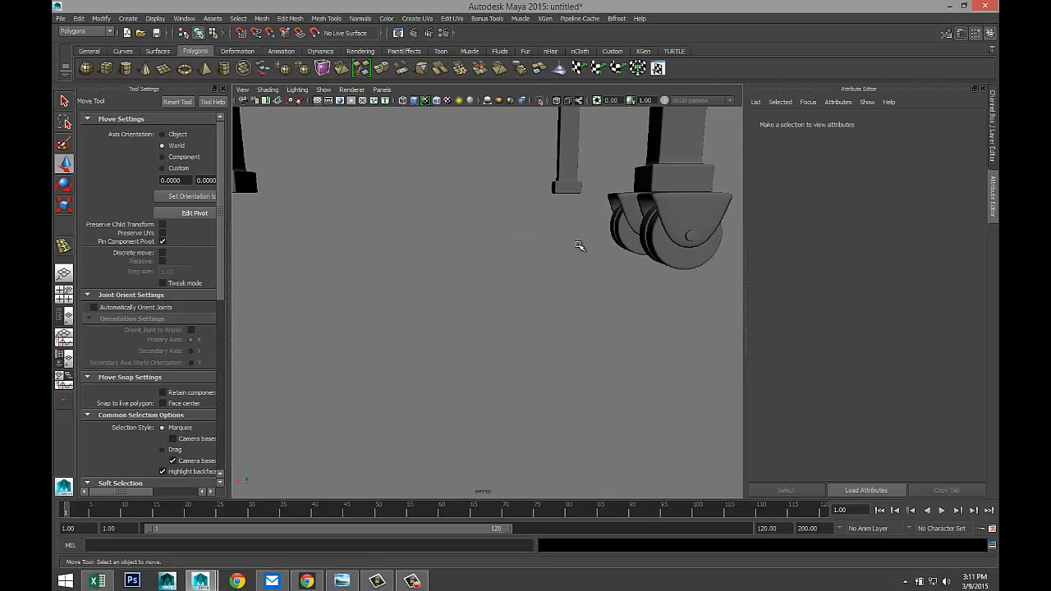
- Move the original caster across the piano to about Z 21.30, beneath the foot of the opposite leg
left_click_drag(525, 257, 562, 297, "alt")
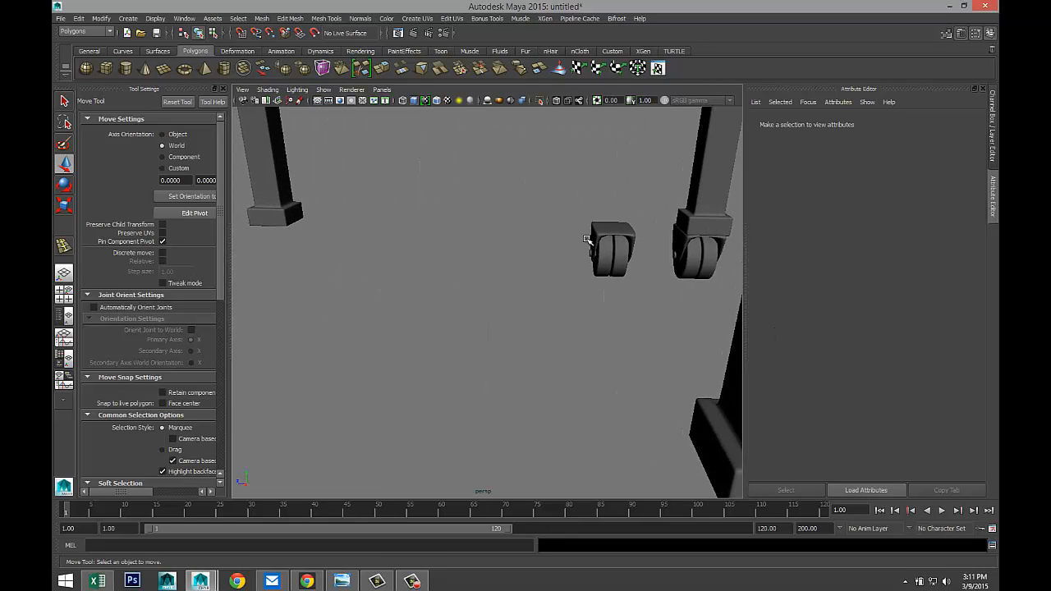
left_click(589, 239)
left_click_drag(555, 248, 242, 256)
key("f")
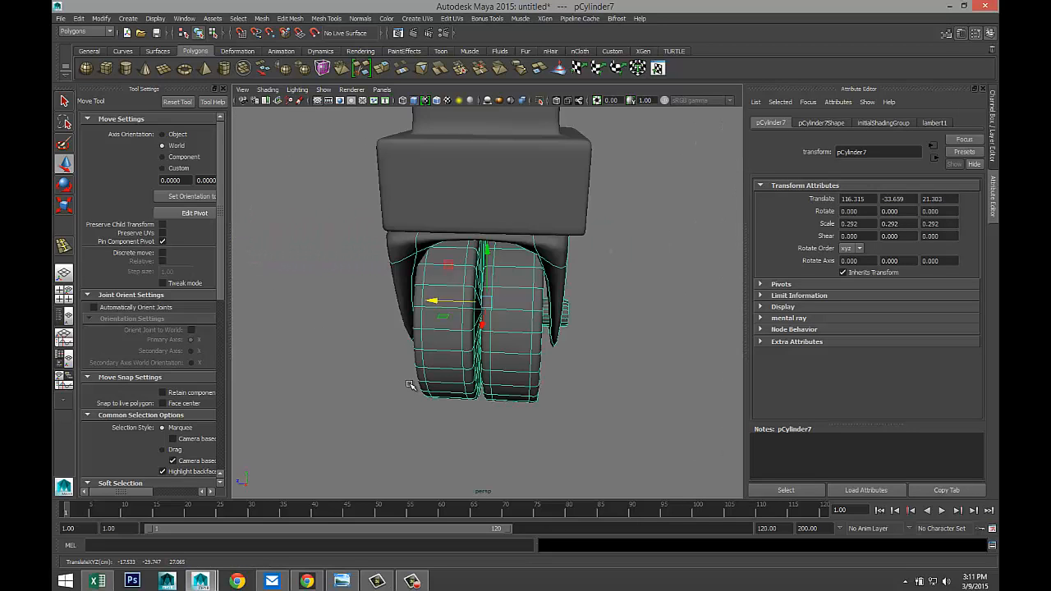
- Fine-tune the original caster's position beneath its foot to about X 117.46 and Z 21.16, then deselect it
scroll(446, 376, "down", 5)
key("f")
left_click_drag(495, 399, 503, 387, "alt")
left_click_drag(431, 303, 591, 301)
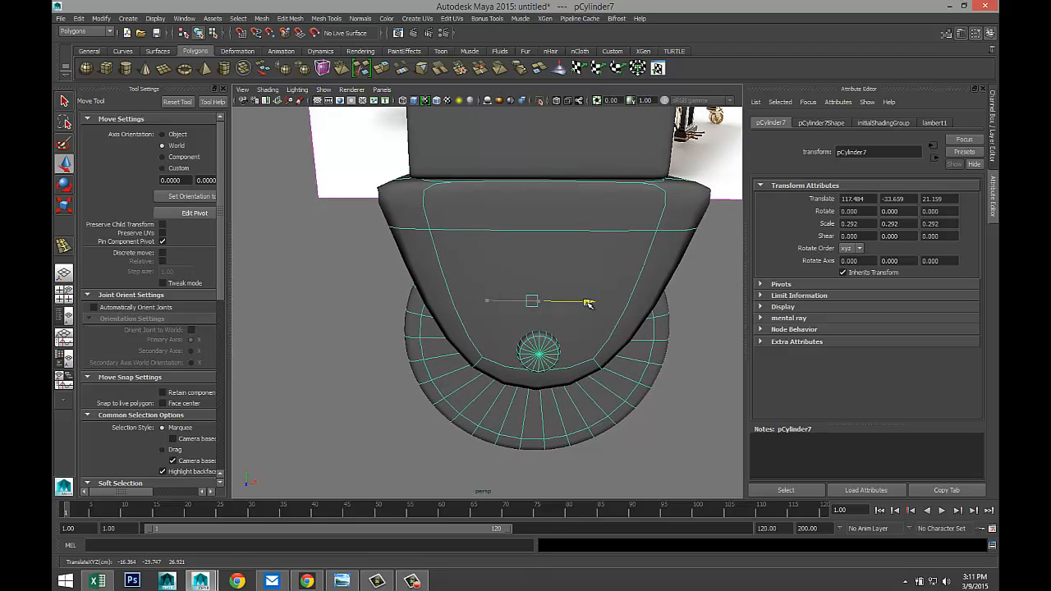
left_click_drag(446, 299, 653, 319, "alt")
scroll(589, 343, "down", 10)
scroll(587, 353, "down", 4)
scroll(643, 321, "up", 7)
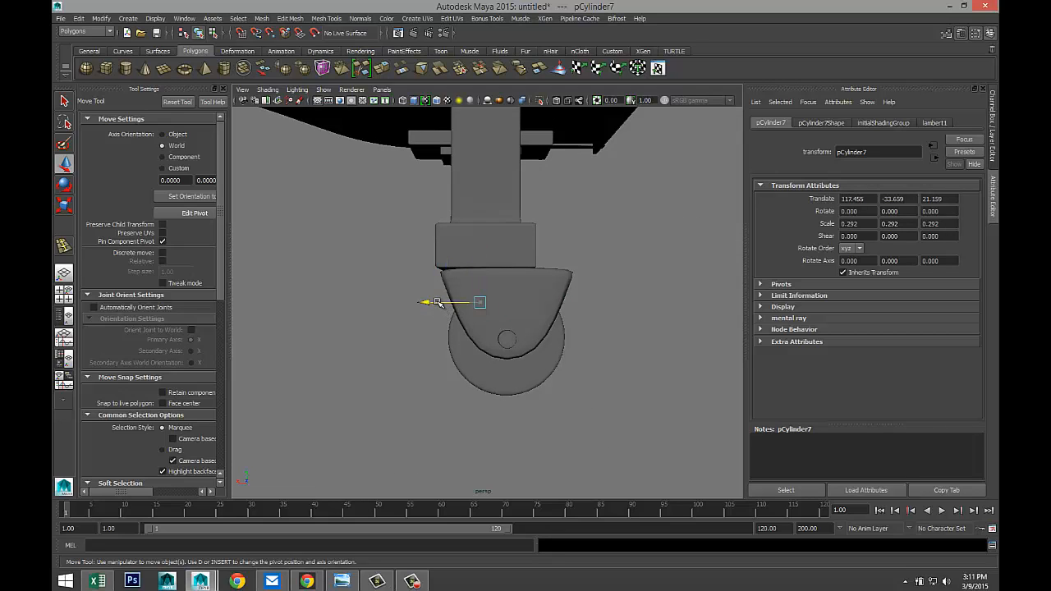
left_click_drag(681, 370, 594, 371, "alt")
scroll(595, 372, "down", 5)
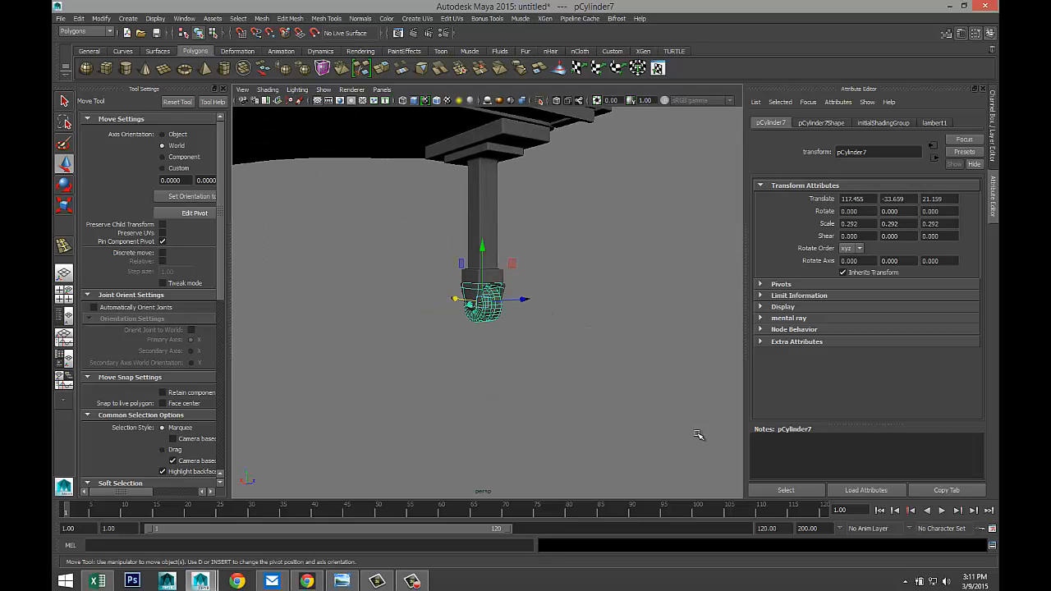
left_click(512, 428)
scroll(434, 363, "down", 8)
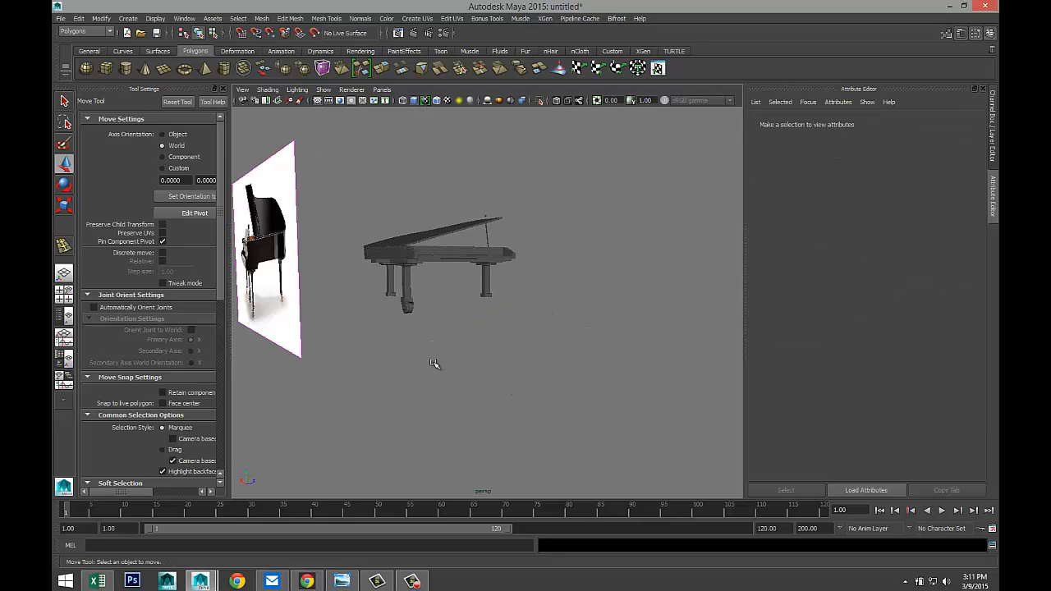
- Centre the caster under its foot, scale it uniformly to about 0.234 and raise it to about Y -29.07 against the foot
left_click(408, 311)
key("f")
scroll(488, 386, "down", 3)
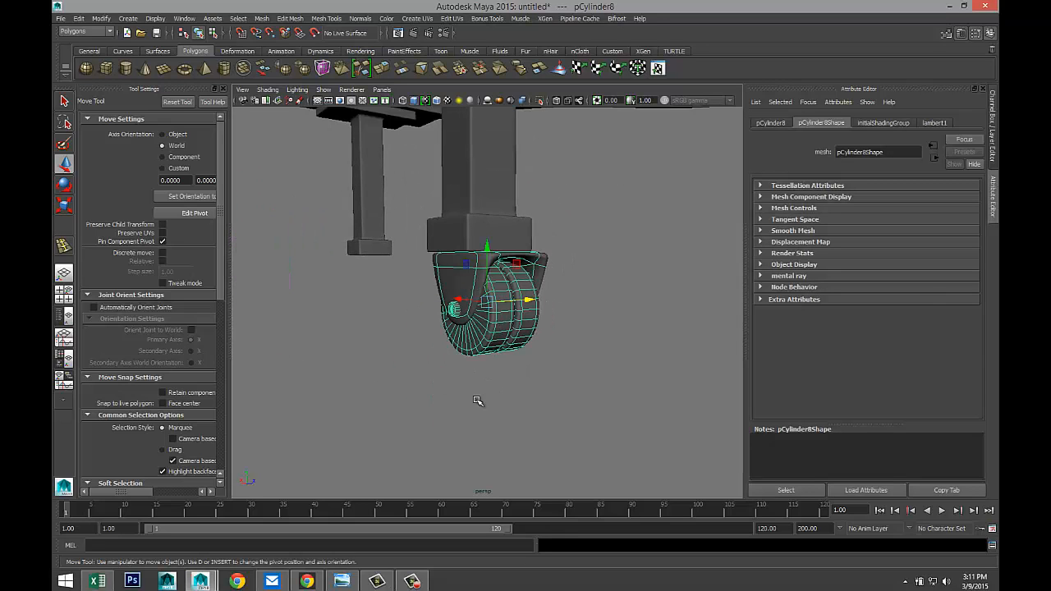
left_click_drag(462, 401, 523, 406, "alt")
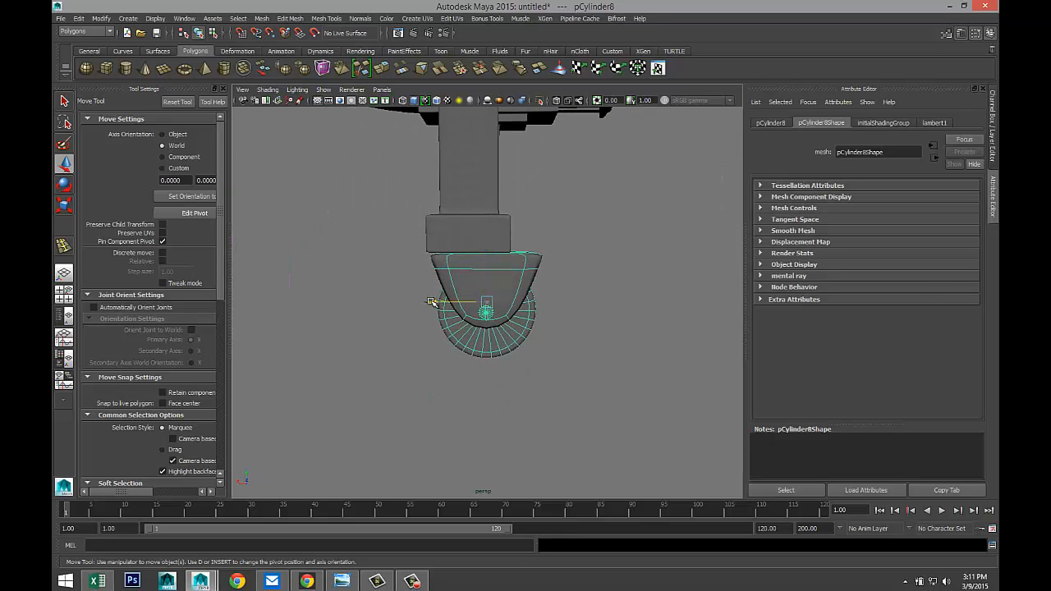
left_click_drag(431, 302, 456, 302)
key("r")
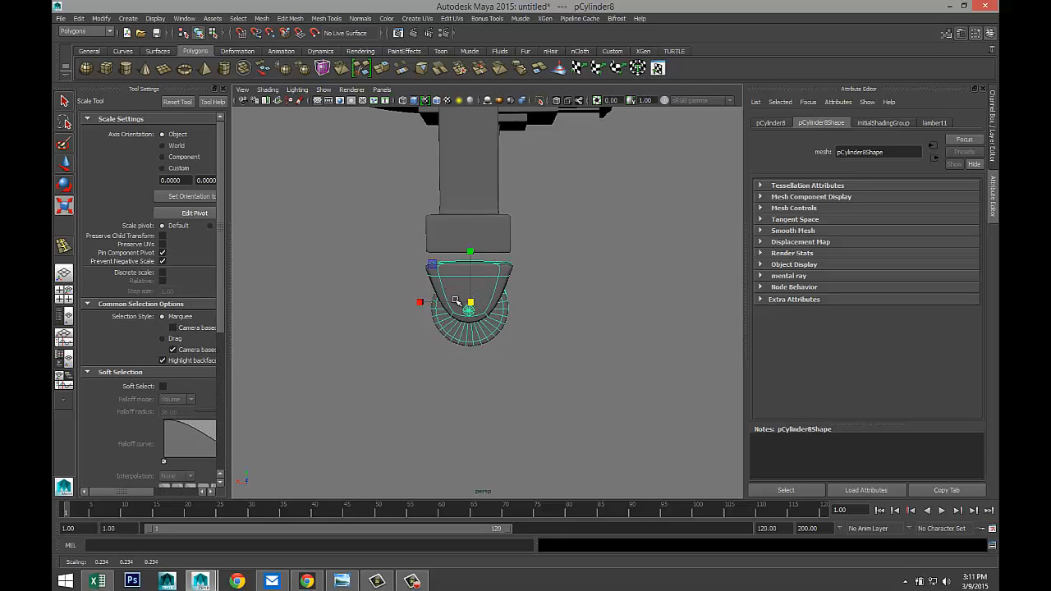
key("w")
left_click_drag(471, 249, 469, 238)
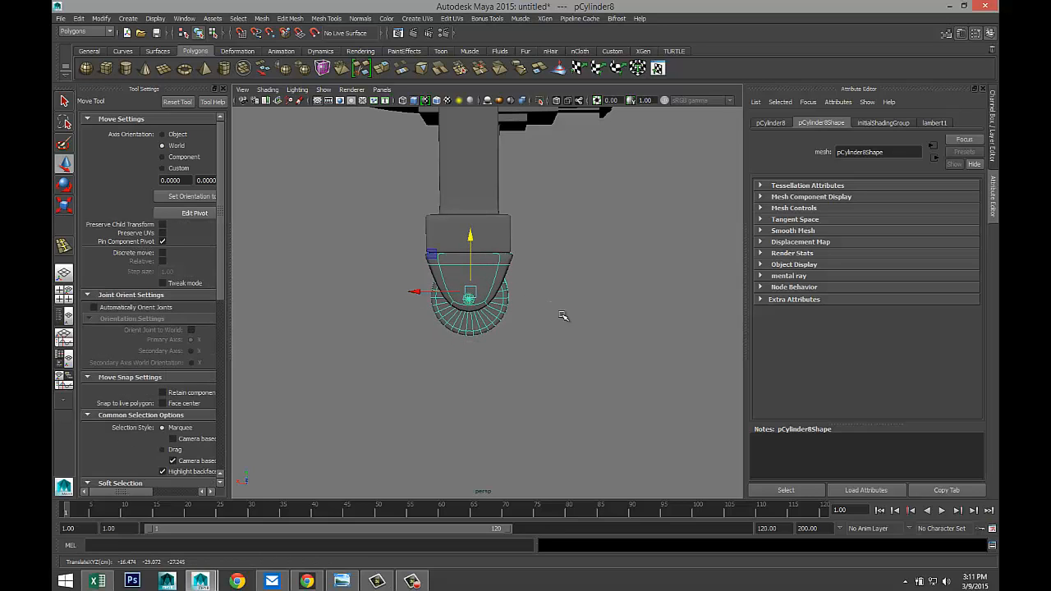
- Duplicate the fitted caster and move the copy to about Z 27 beneath the other keyboard-end leg
left_click_drag(591, 329, 479, 334, "alt")
scroll(619, 393, "down", 5)
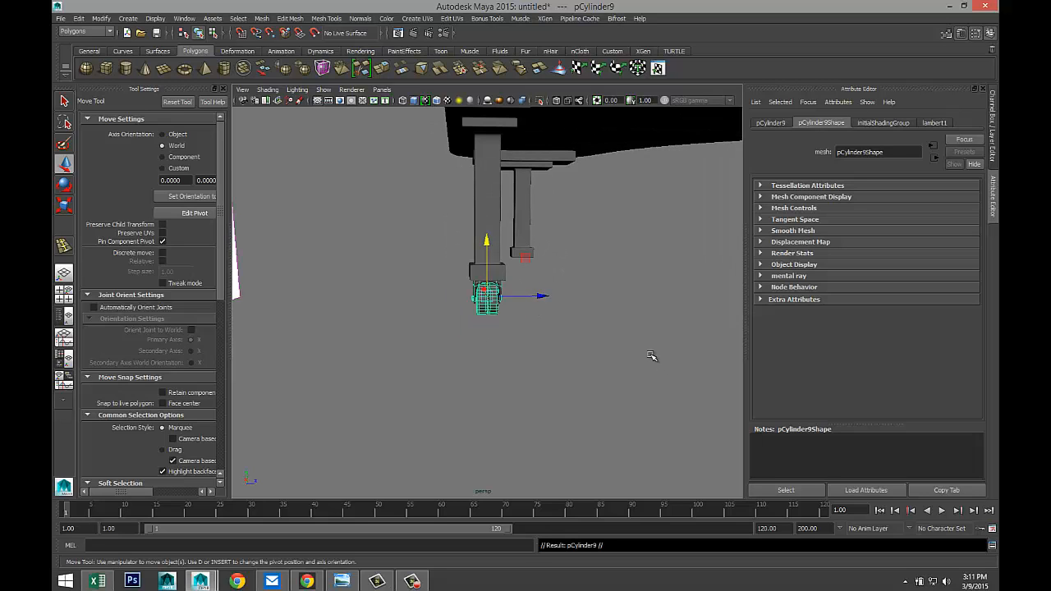
scroll(651, 355, "down", 5)
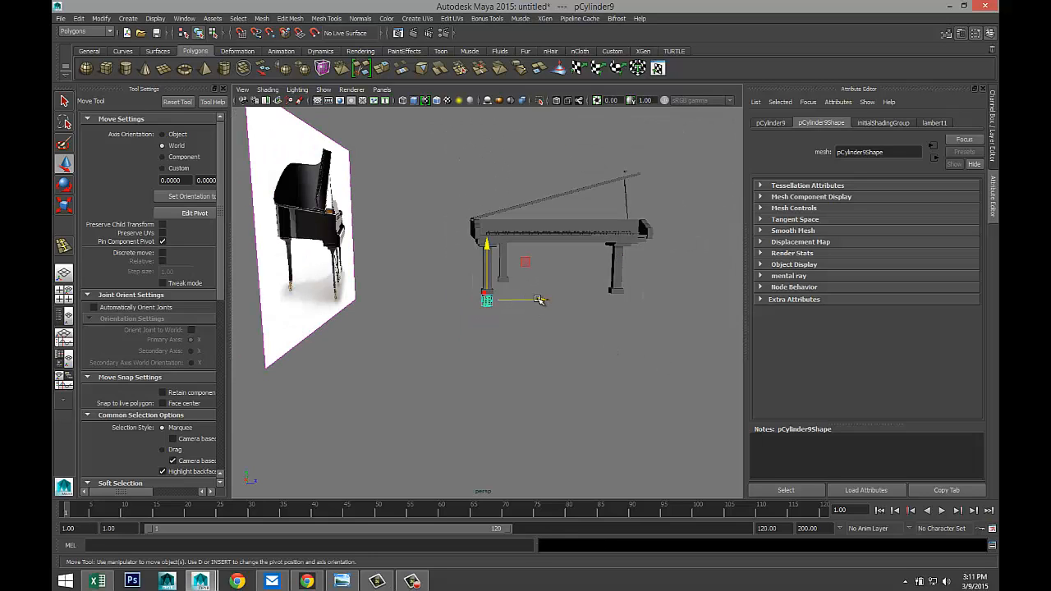
left_click_drag(538, 299, 668, 319)
key("f")
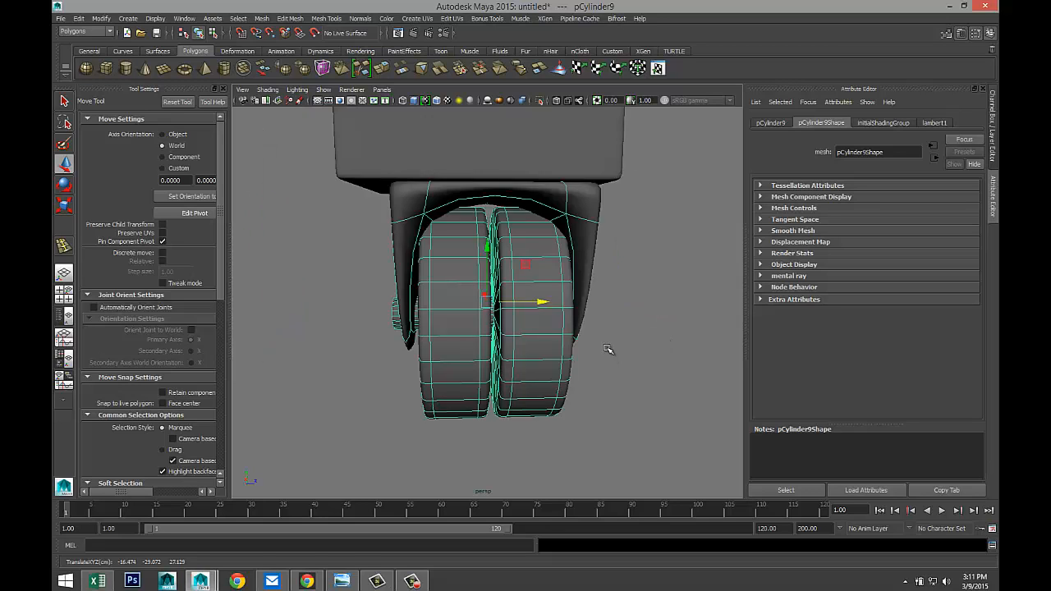
scroll(607, 350, "down", 3)
left_click_drag(539, 304, 534, 302)
scroll(546, 328, "down", 6)
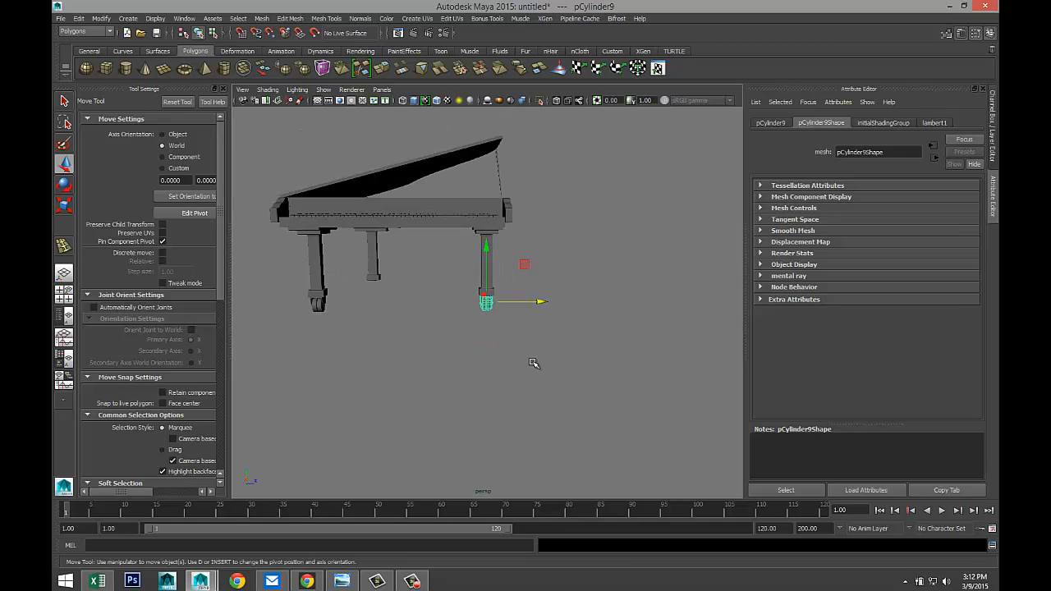
- Duplicate the caster again and position the copy beneath the foot of the piano's rear leg
left_click_drag(415, 375, 620, 376, "alt")
key("ctrl+d")
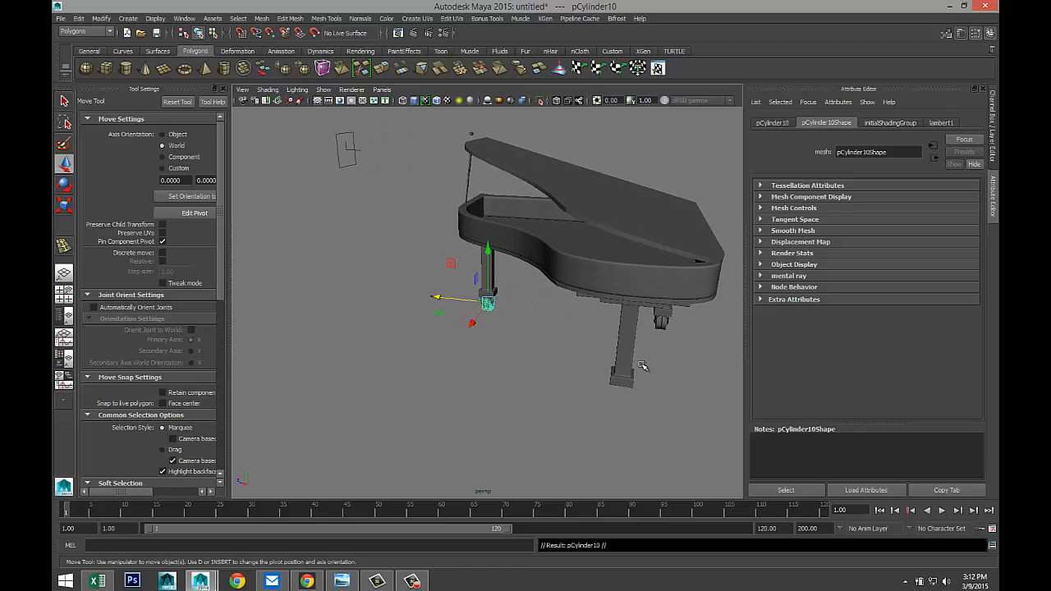
left_click_drag(468, 319, 499, 432)
key("f")
scroll(564, 423, "down", 3)
left_click_drag(439, 306, 358, 315)
left_click_drag(474, 390, 413, 345, "alt")
key("a")
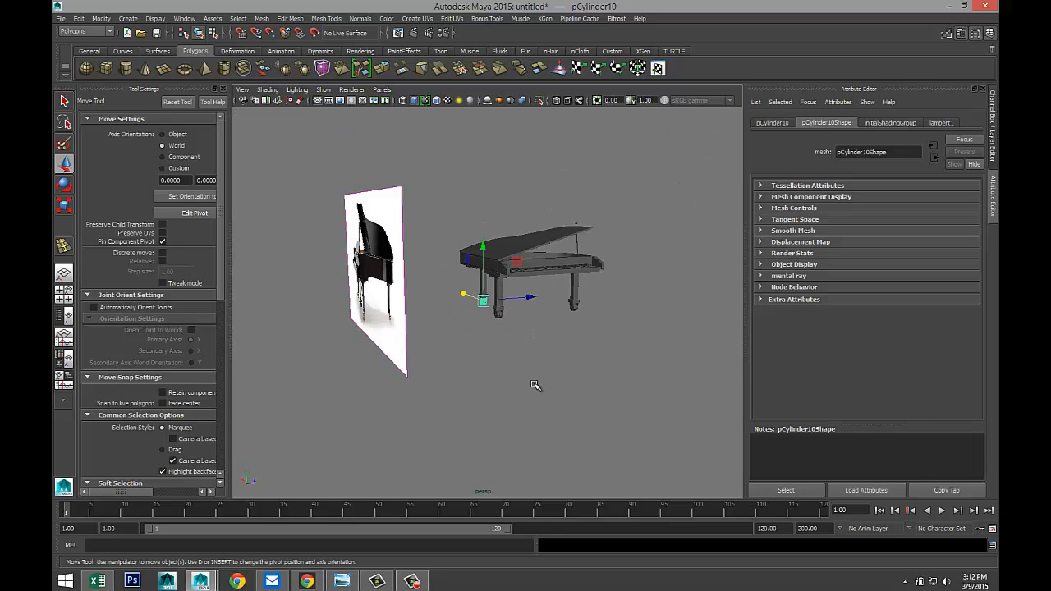
- Compare the model's legs and casters with those in the reference image
left_click_drag(640, 408, 507, 377, "alt")
scroll(626, 422, "up", 6)
scroll(626, 413, "down", 4)
middle_click_drag(521, 372, 649, 415, "alt")
left_click_drag(649, 415, 566, 378, "alt")
scroll(568, 371, "up", 6)
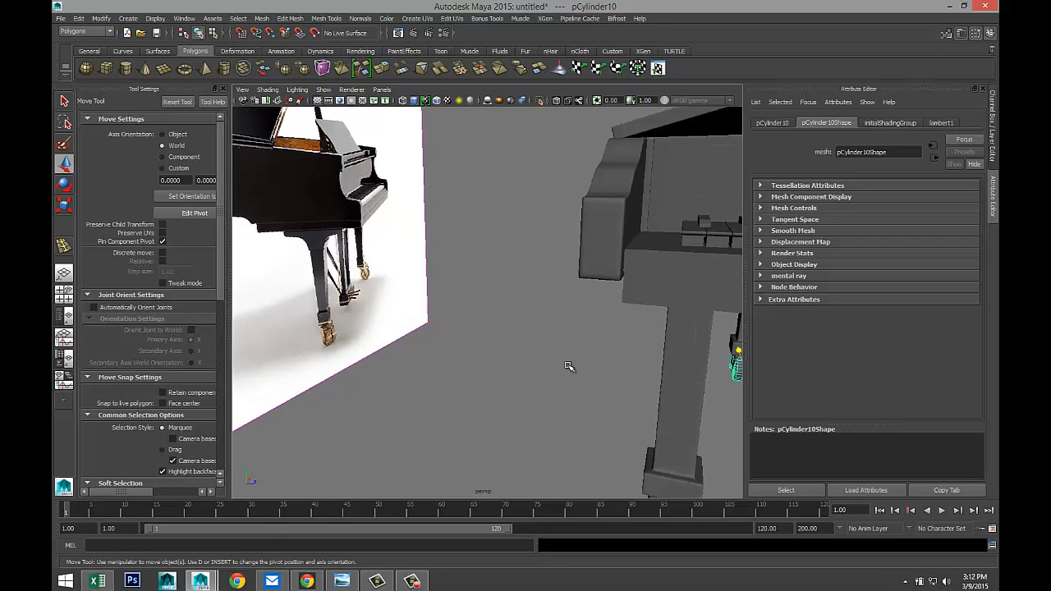
left_click_drag(556, 291, 441, 296, "alt")
left_click_drag(687, 318, 429, 331, "alt")
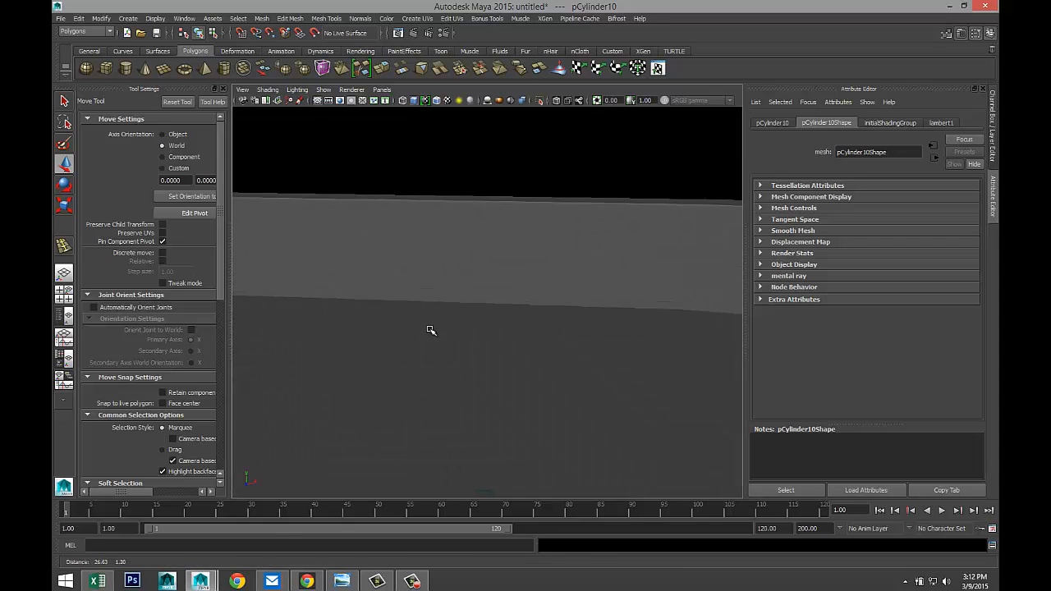
scroll(684, 371, "down", 6)
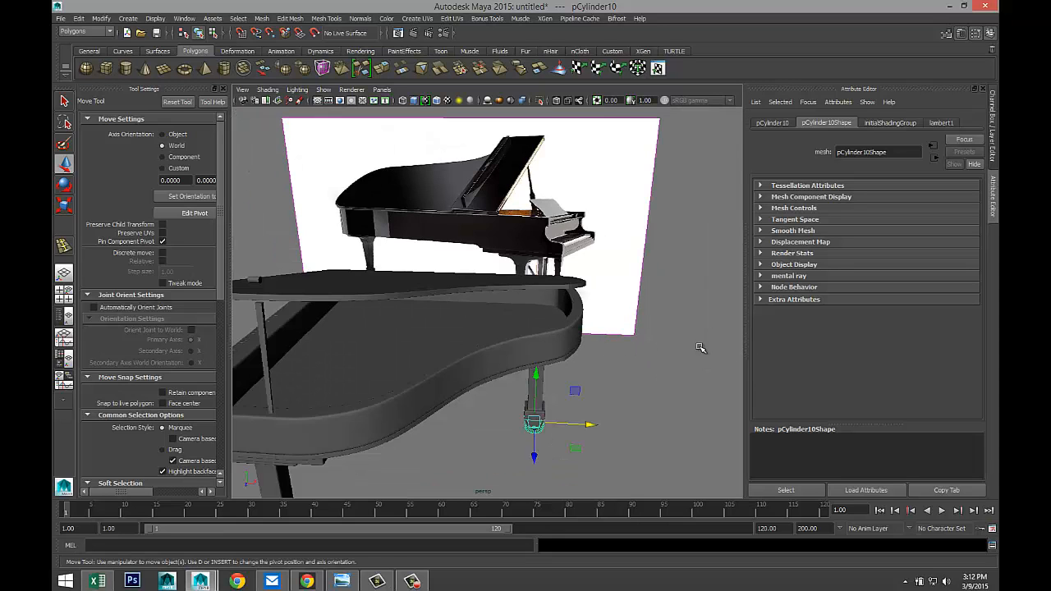
left_click_drag(700, 348, 546, 357, "alt")
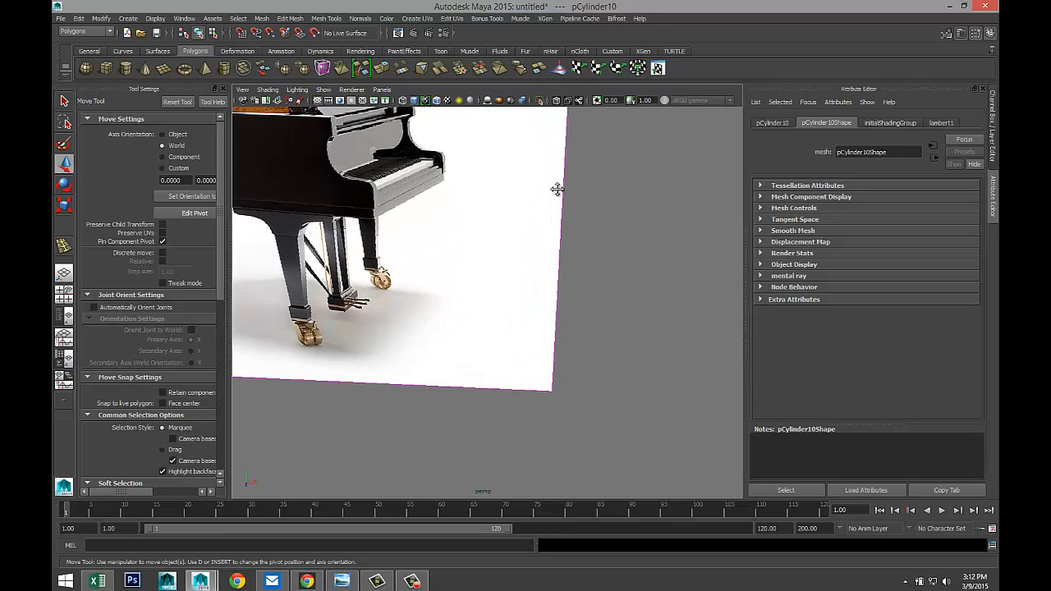
right_click_drag(556, 188, 662, 358, "alt")
mouse_move(556, 340)
left_mouse_down("alt")
mouse_move(534, 338)
mouse_move(554, 336)
left_mouse_up("alt")
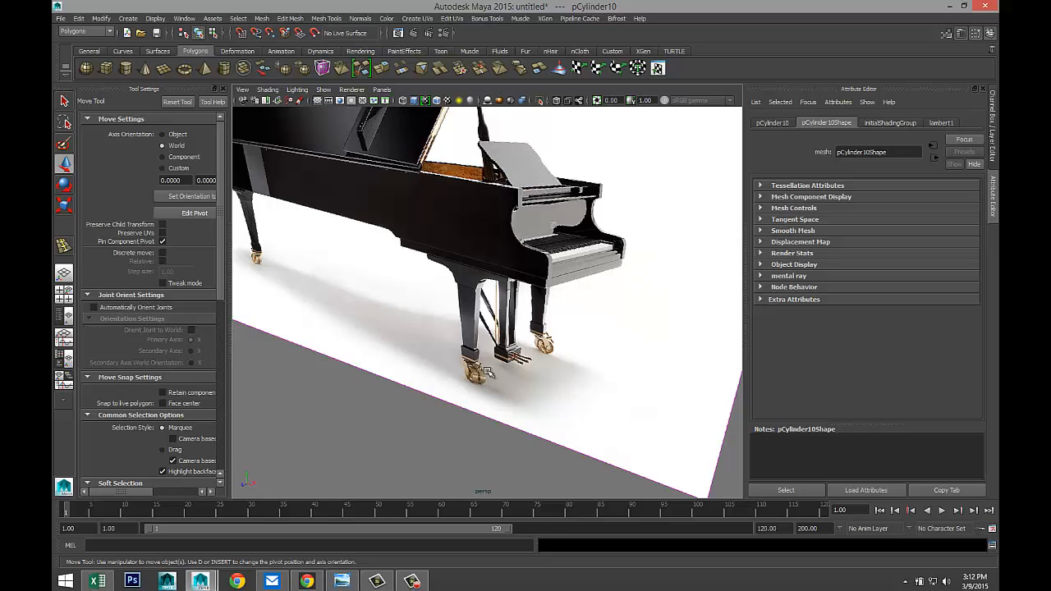
scroll(411, 394, "down", 10)
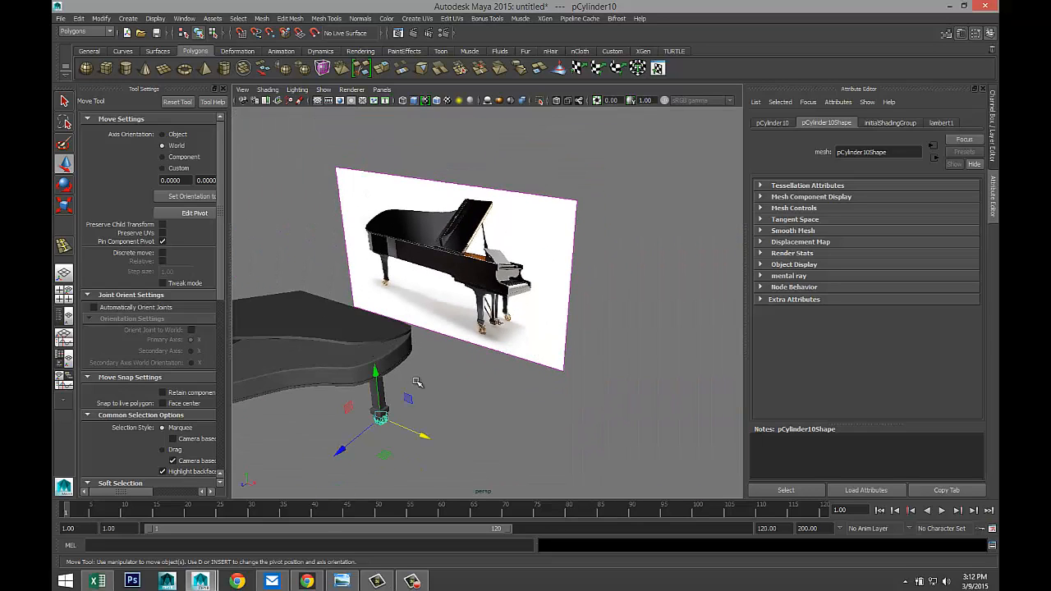
- Examine the modelled keyboard end against the reference image's music stand, side panel and keyboard area
left_click_drag(379, 406, 418, 399, "alt")
scroll(509, 403, "up", 8)
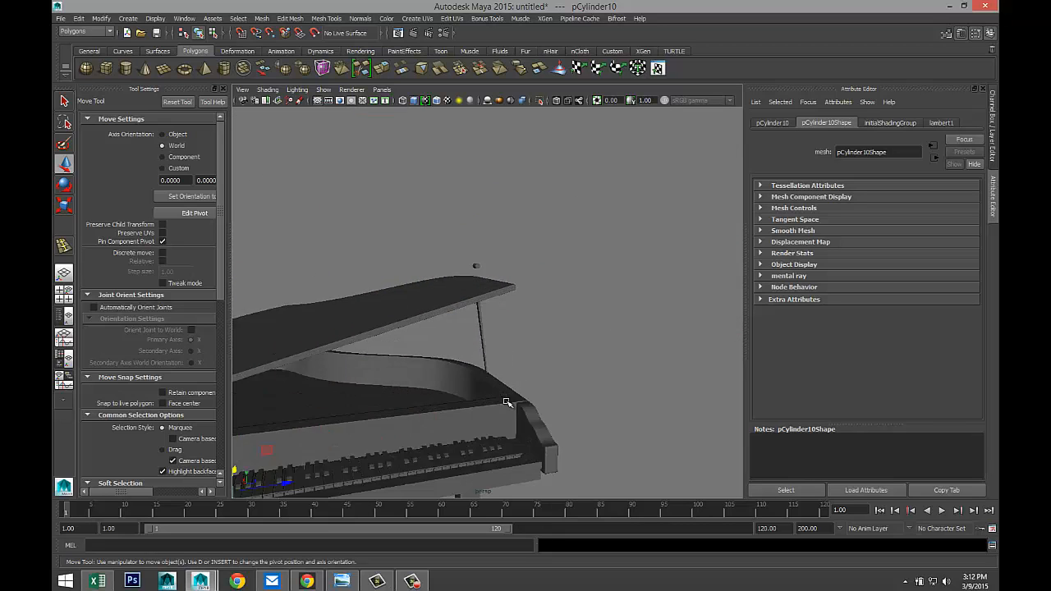
right_click_drag(564, 299, 594, 318, "alt")
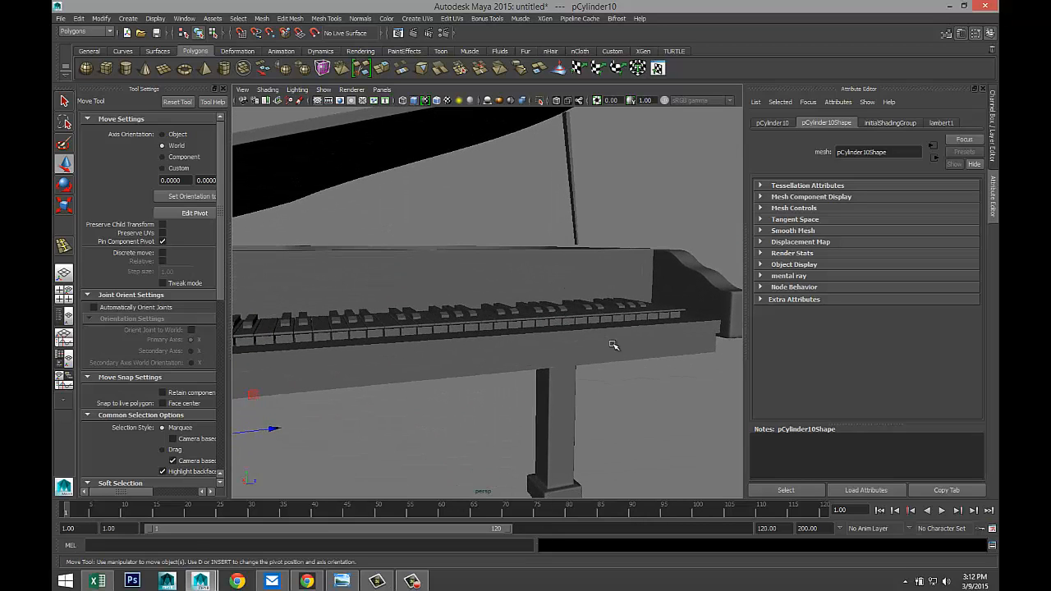
scroll(587, 350, "down", 5)
scroll(585, 353, "up", 3)
left_click_drag(495, 366, 643, 352, "alt")
scroll(530, 345, "down", 5)
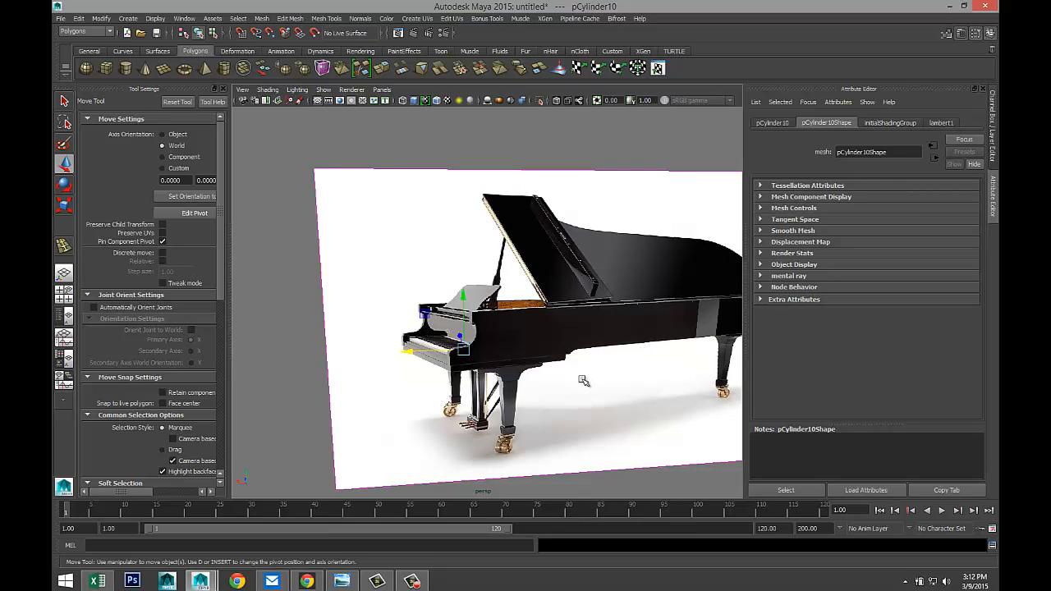
scroll(583, 380, "up", 3)
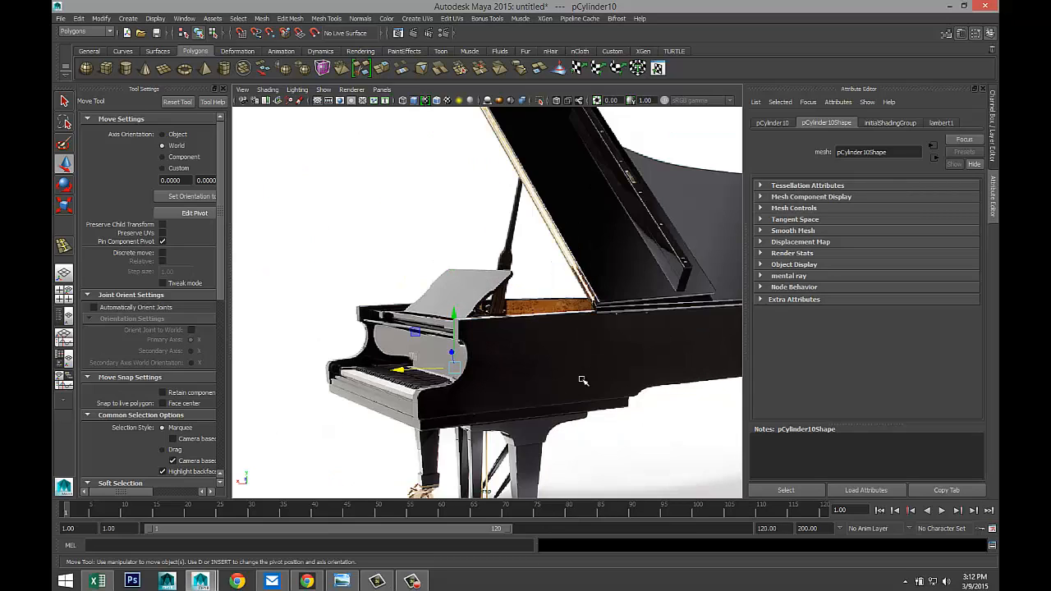
scroll(583, 381, "up", 5)
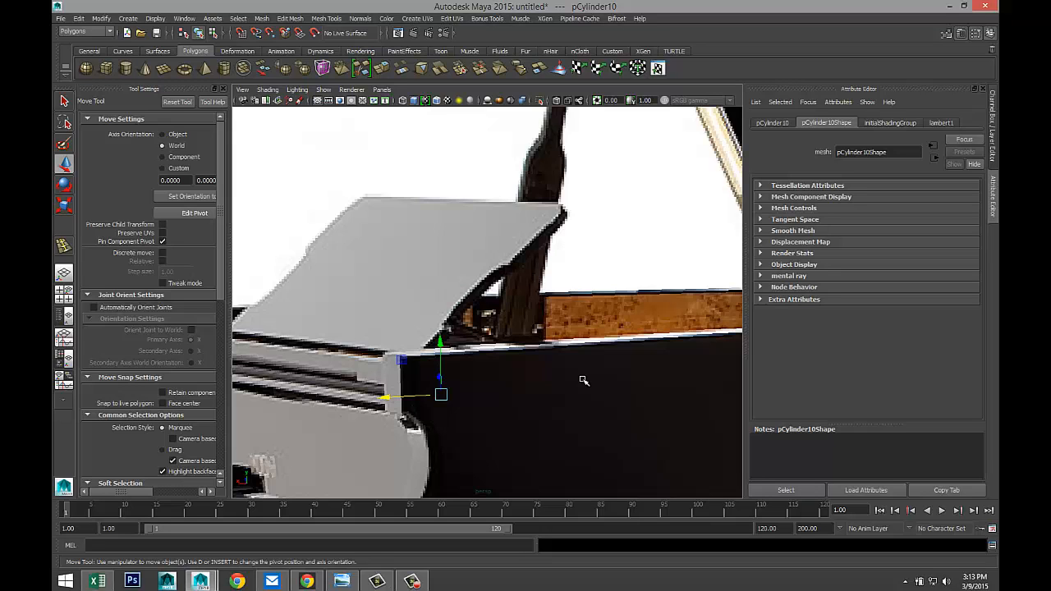
scroll(583, 380, "down", 5)
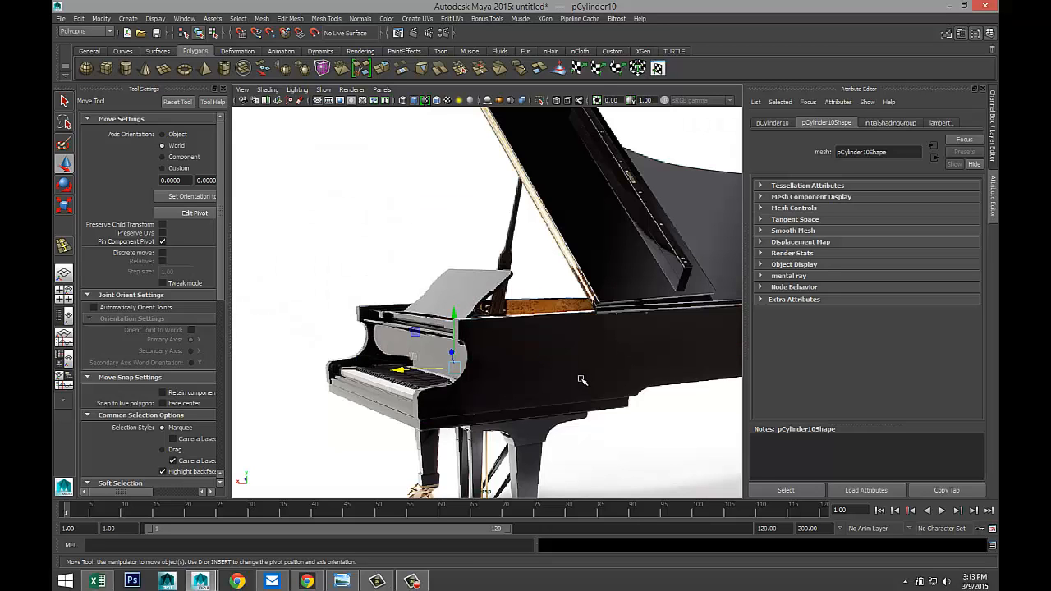
scroll(582, 380, "down", 8)
left_click_drag(584, 380, 468, 380, "alt")
scroll(469, 380, "up", 2)
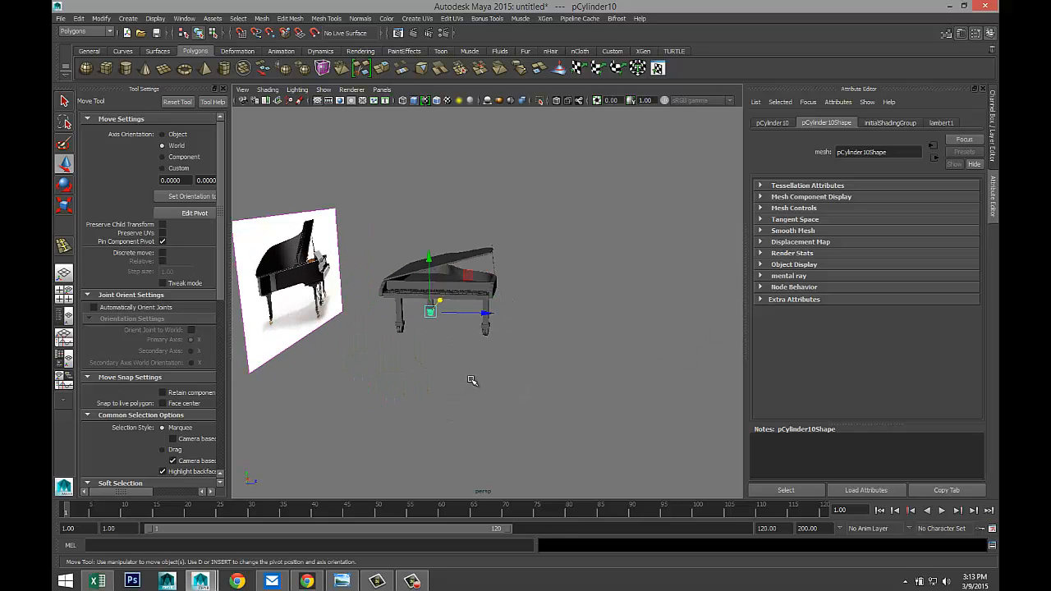
- Inspect the piano from above and from below, comparing its underside with the pedal assembly in the reference image
scroll(472, 380, "up", 5)
left_click_drag(452, 381, 621, 404, "alt")
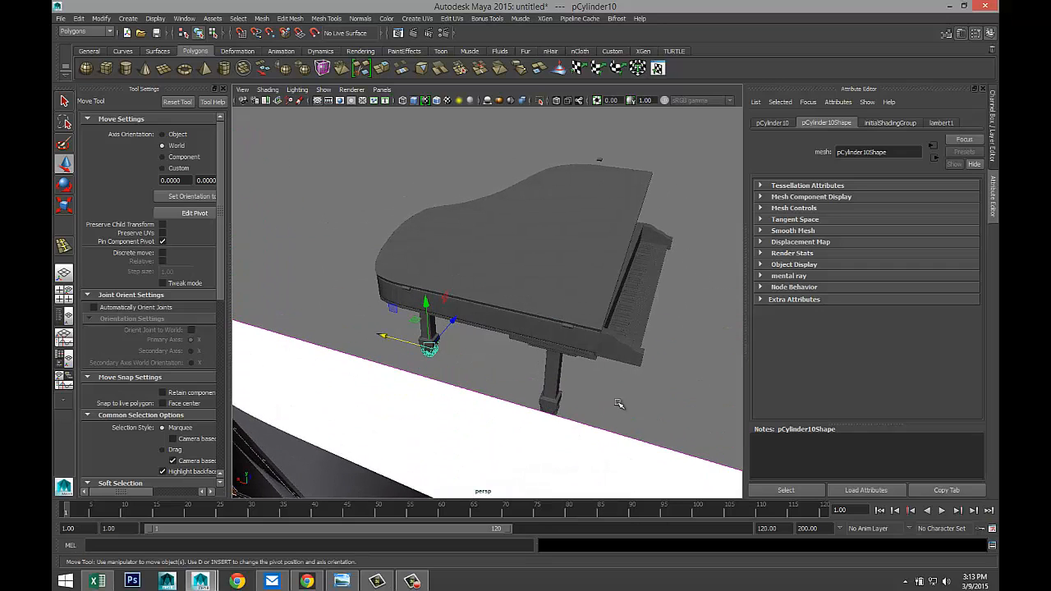
middle_click_drag(621, 386, 522, 414, "alt")
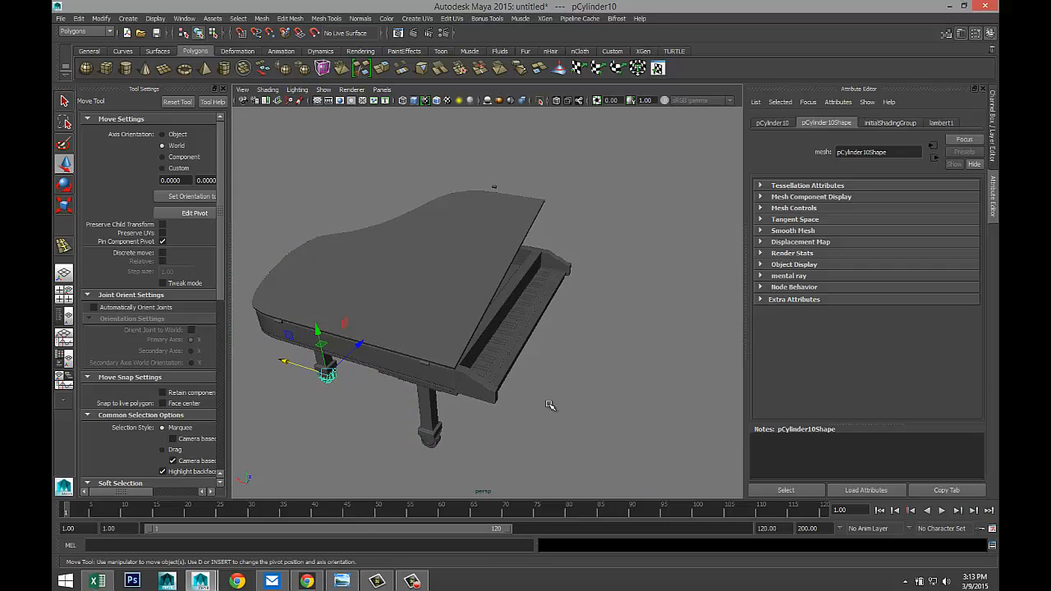
scroll(548, 406, "up", 5)
scroll(577, 397, "down", 3)
scroll(581, 394, "up", 5)
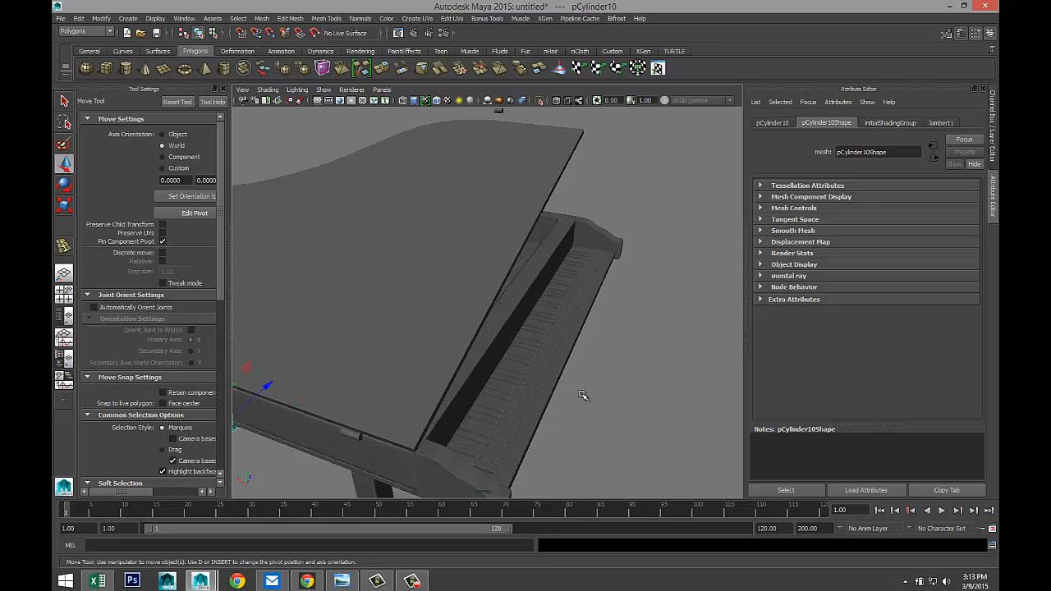
left_click_drag(628, 384, 454, 349, "alt")
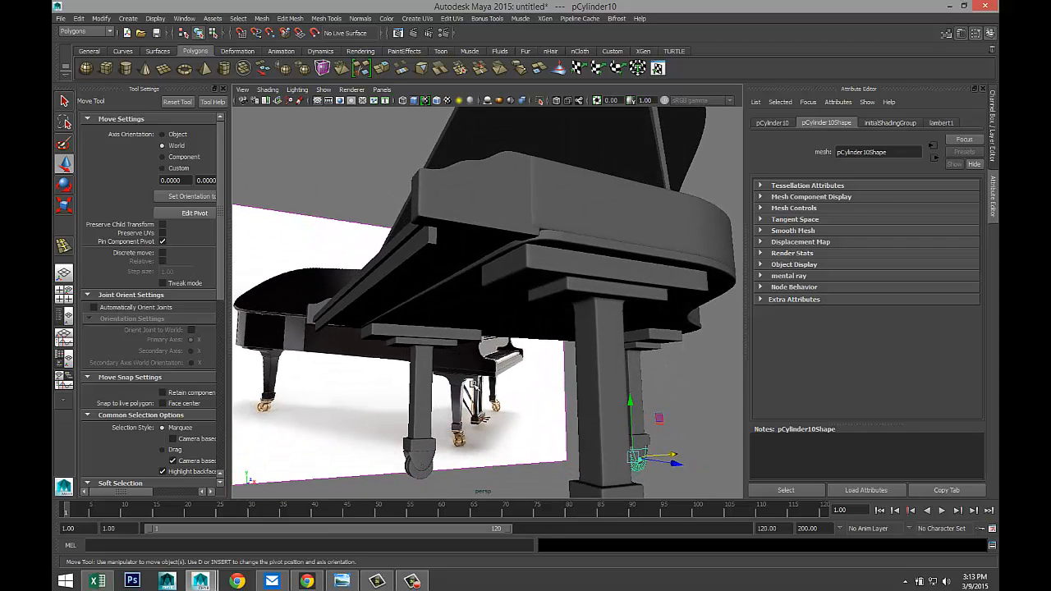
middle_click_drag(532, 416, 532, 295, "alt")
right_click_drag(532, 295, 552, 396, "alt")
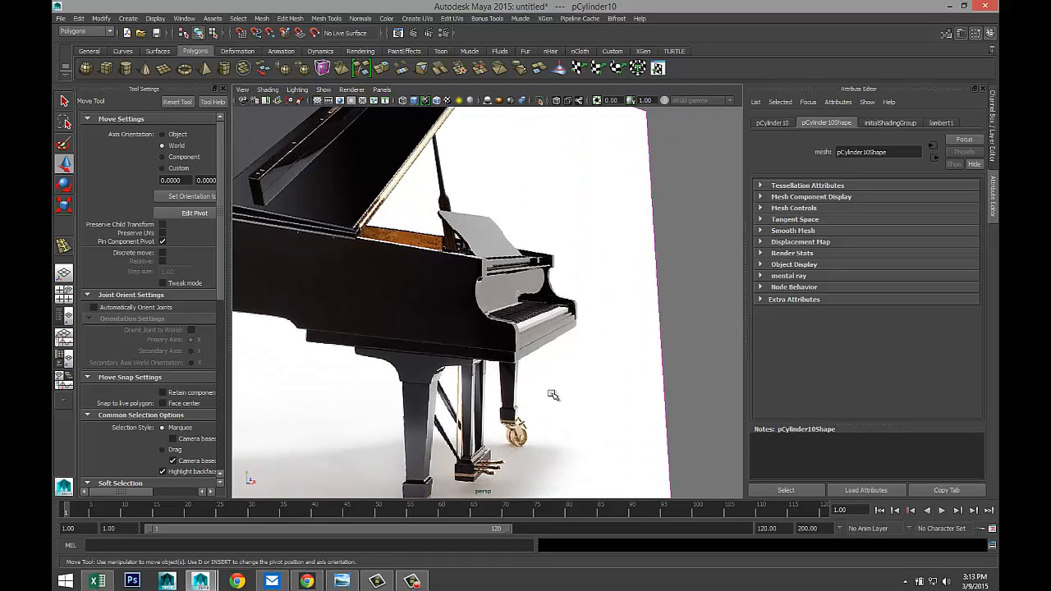
scroll(553, 395, "down", 8)
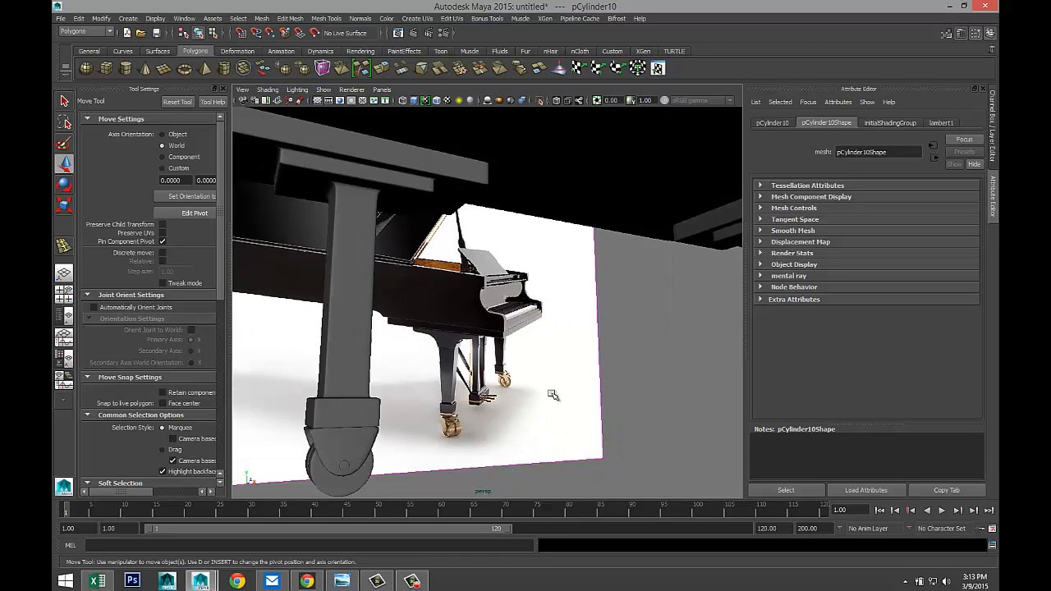
left_click_drag(515, 391, 622, 417, "alt")
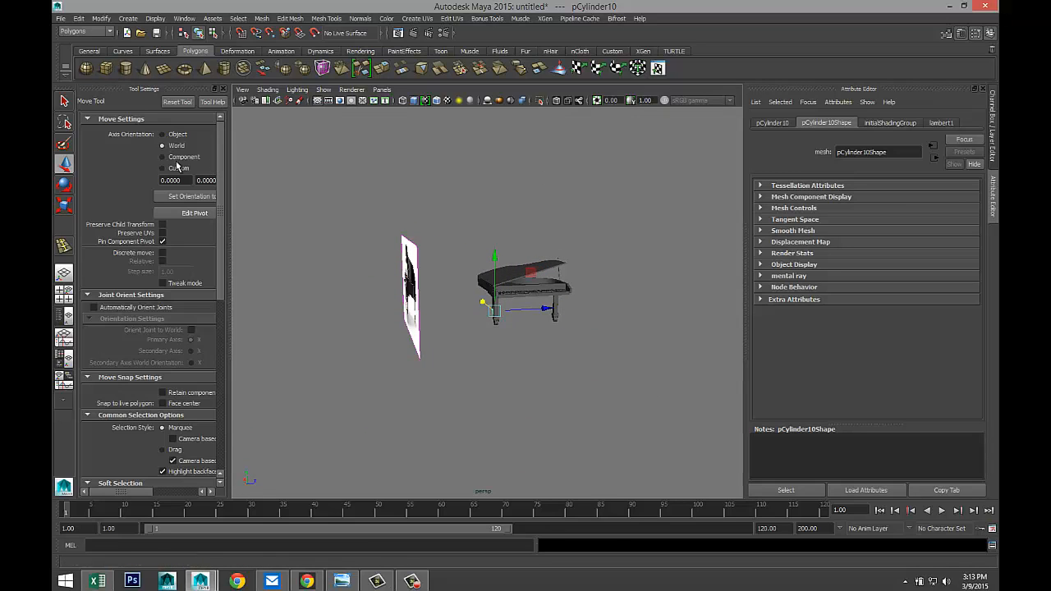
- Create a long, flat polygon cube in the empty space in front of the piano
left_click(105, 68)
left_click_drag(538, 396, 580, 379)
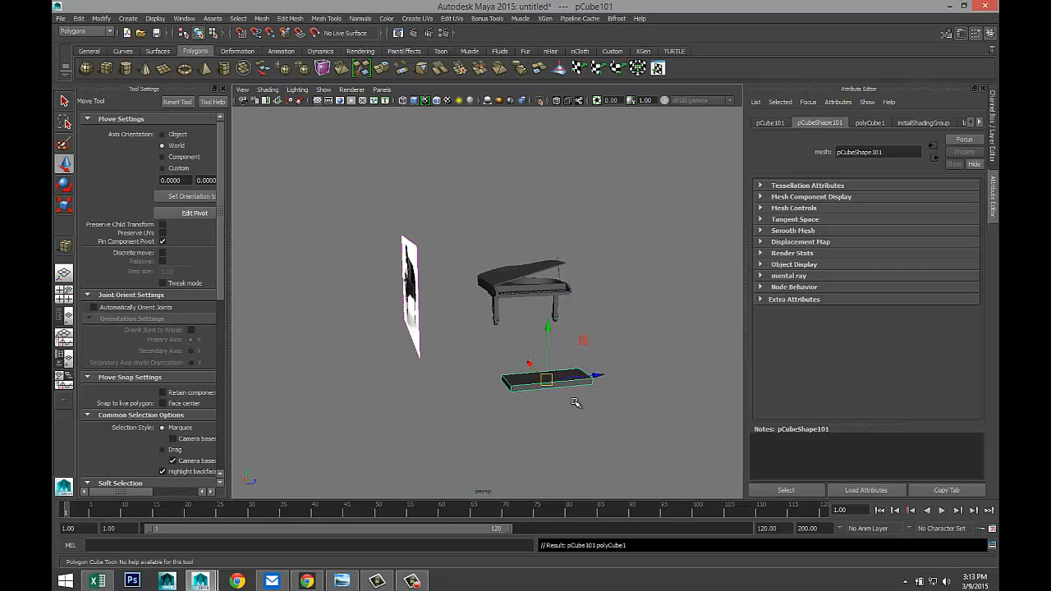
key("f")
scroll(519, 412, "up", 2)
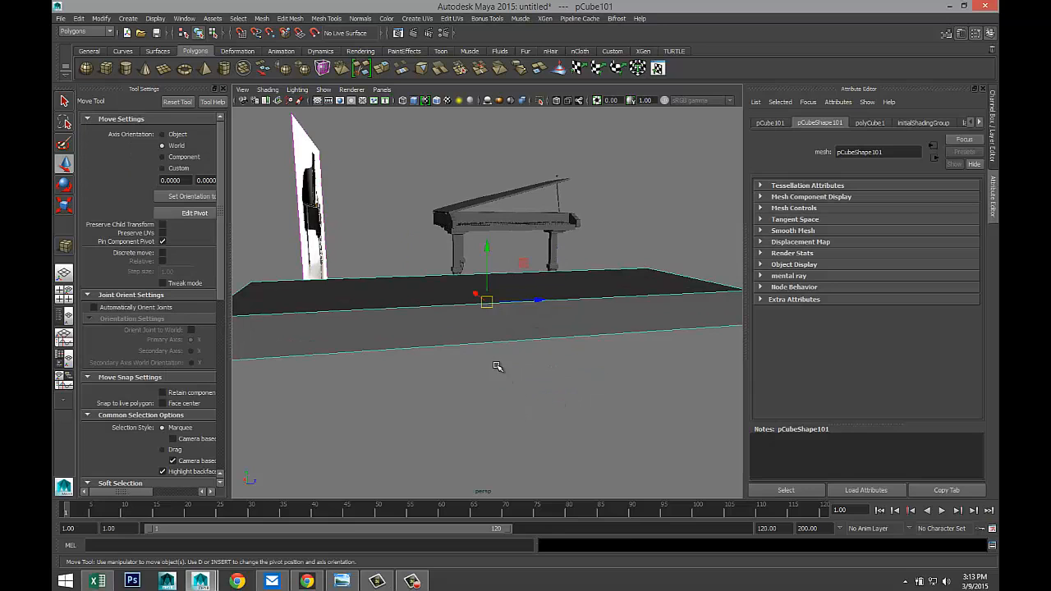
left_click_drag(497, 366, 534, 366, "alt")
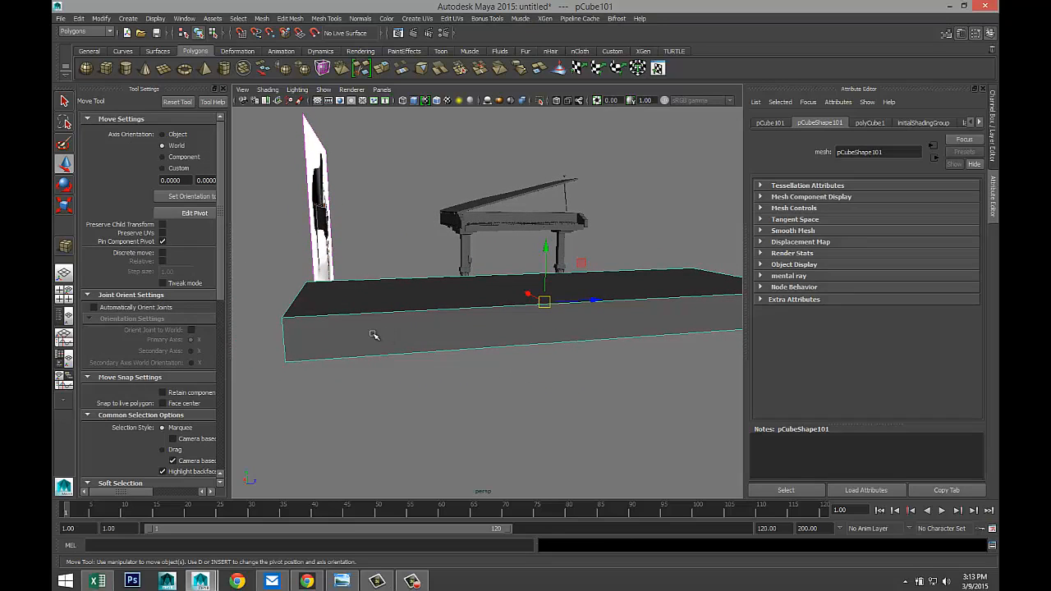
- Insert two horizontal edge loops around the flat box, close to its upper and lower edges, and return to selecting
left_click(326, 18)
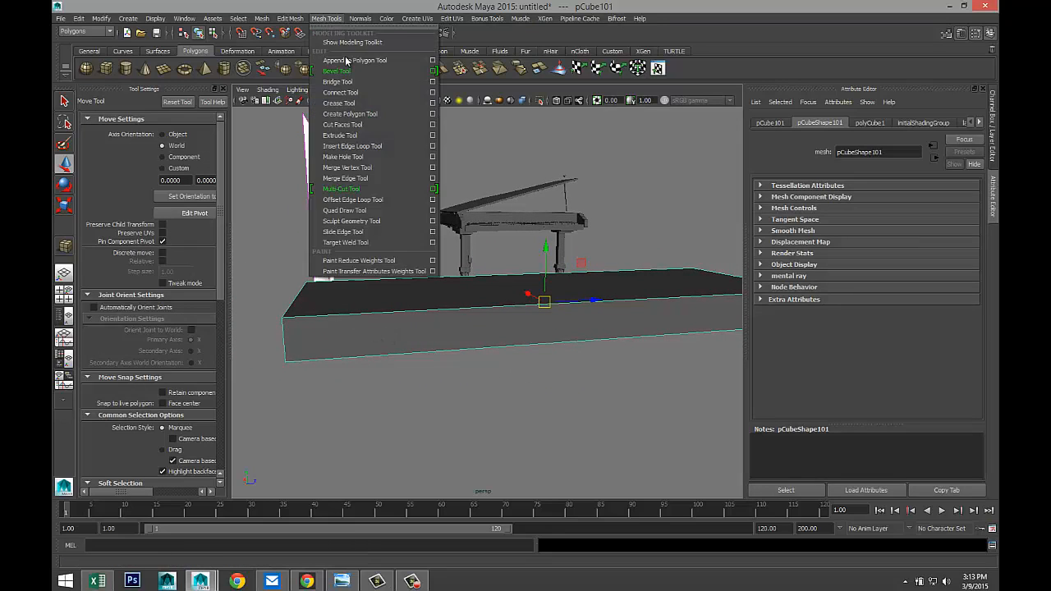
left_click(390, 145)
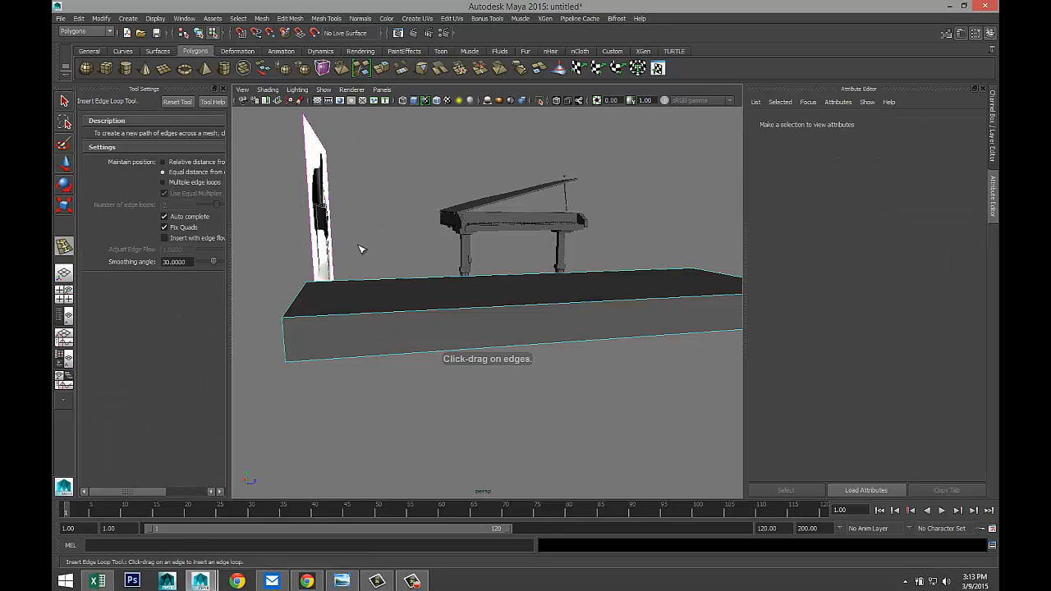
left_click(286, 325)
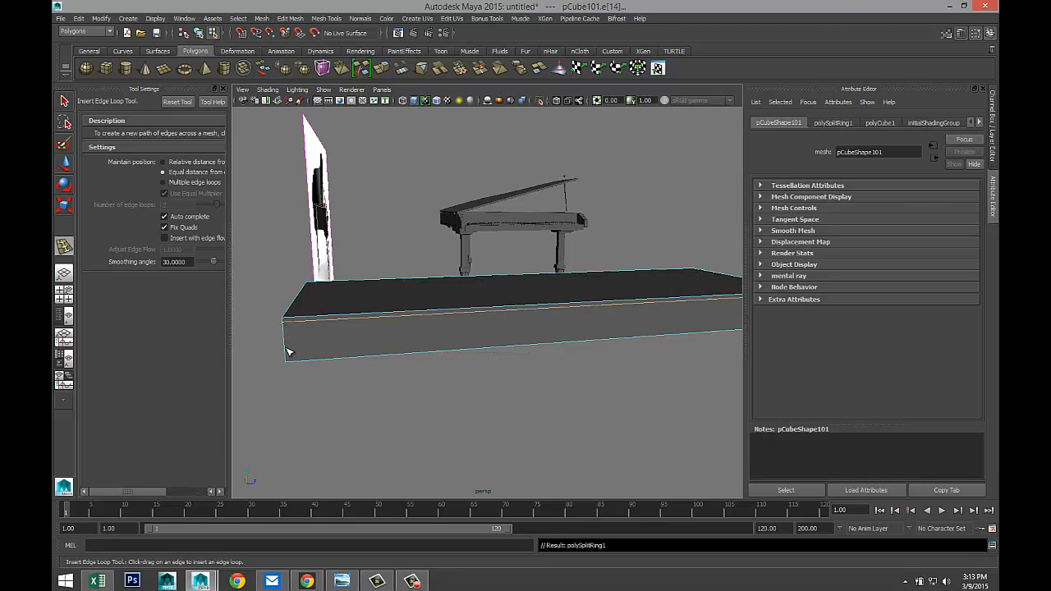
left_click_drag(287, 352, 307, 361)
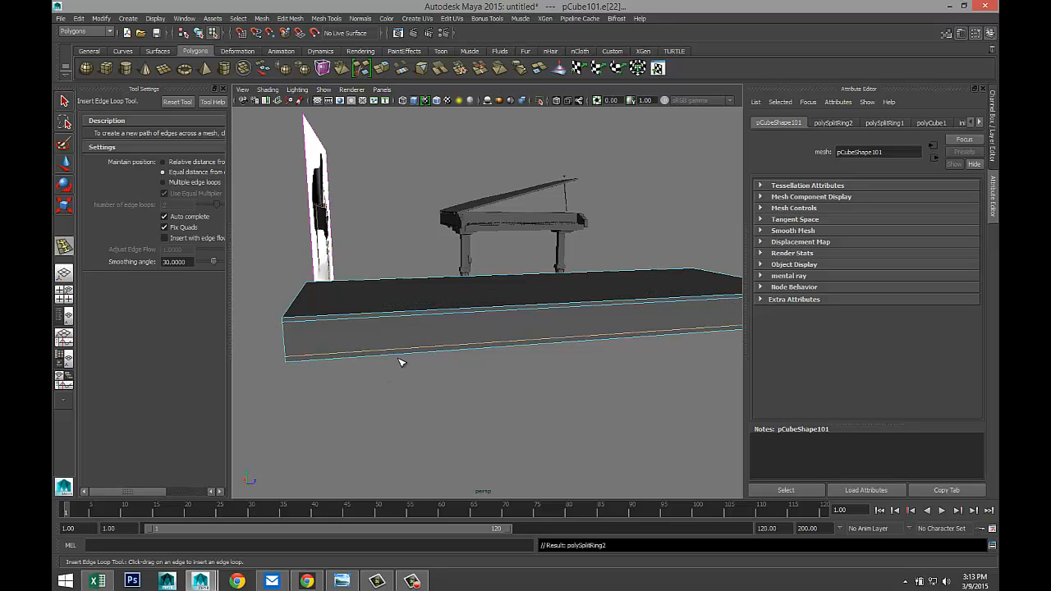
key("q")
right_click_drag(383, 330, 406, 303)
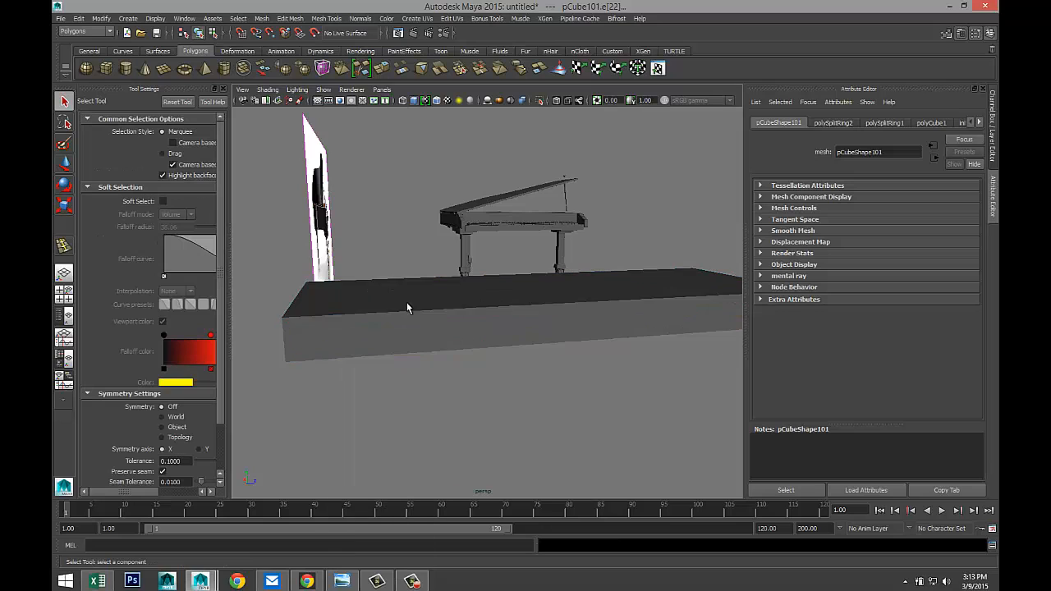
- Check the rectangular slab in smooth preview, and return it to the unsmoothed display
left_click(406, 302)
key("3")
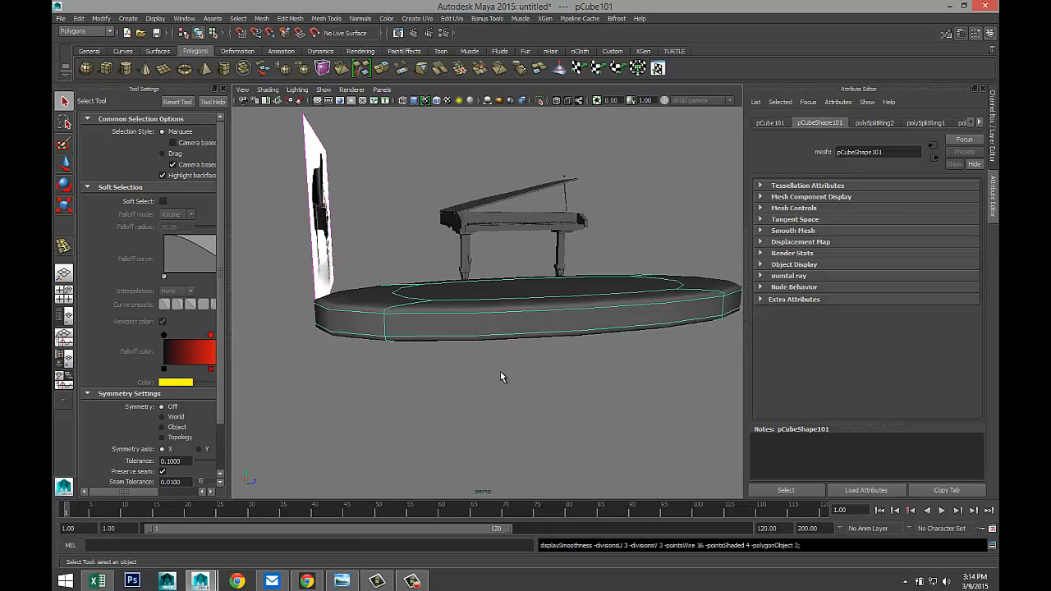
key("1")
scroll(422, 368, "up", 5)
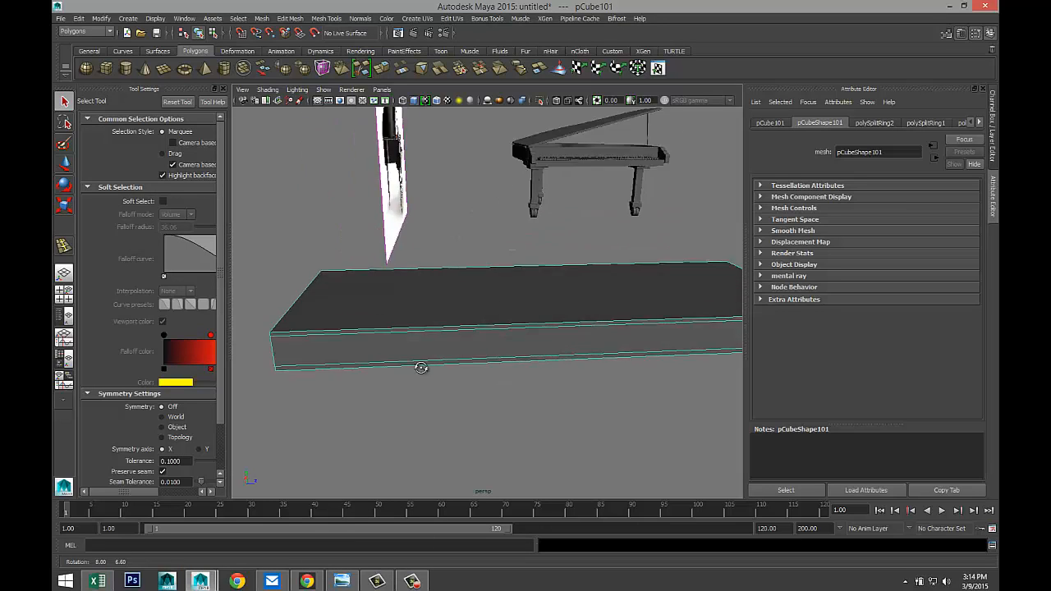
- Insert supporting edge loops close to both short ends and both long sides of the slab
key("y")
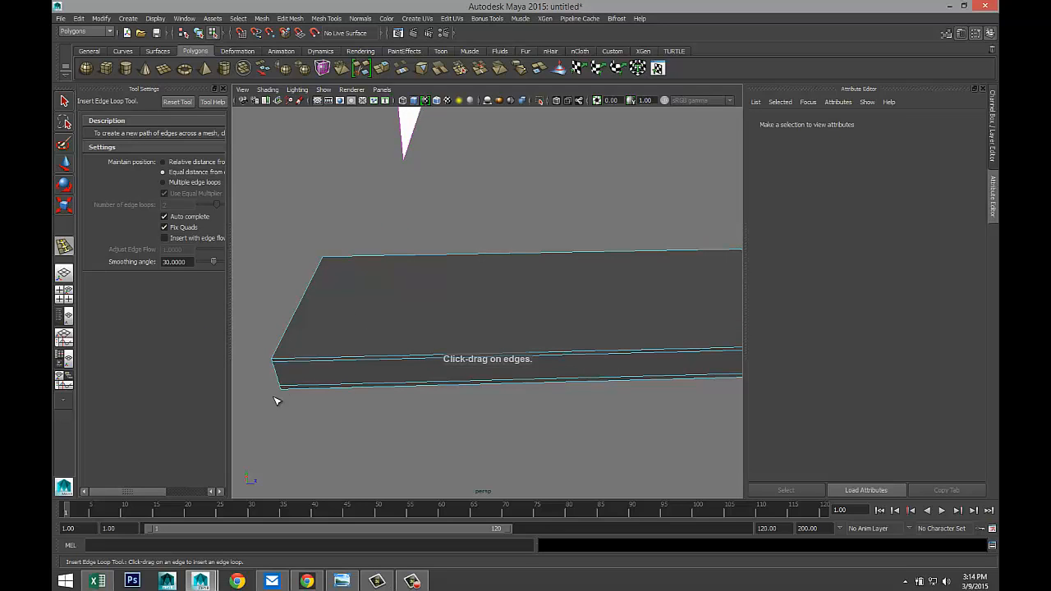
left_click_drag(286, 360, 276, 361)
scroll(510, 402, "up", 3)
middle_click_drag(509, 402, 312, 403, "alt")
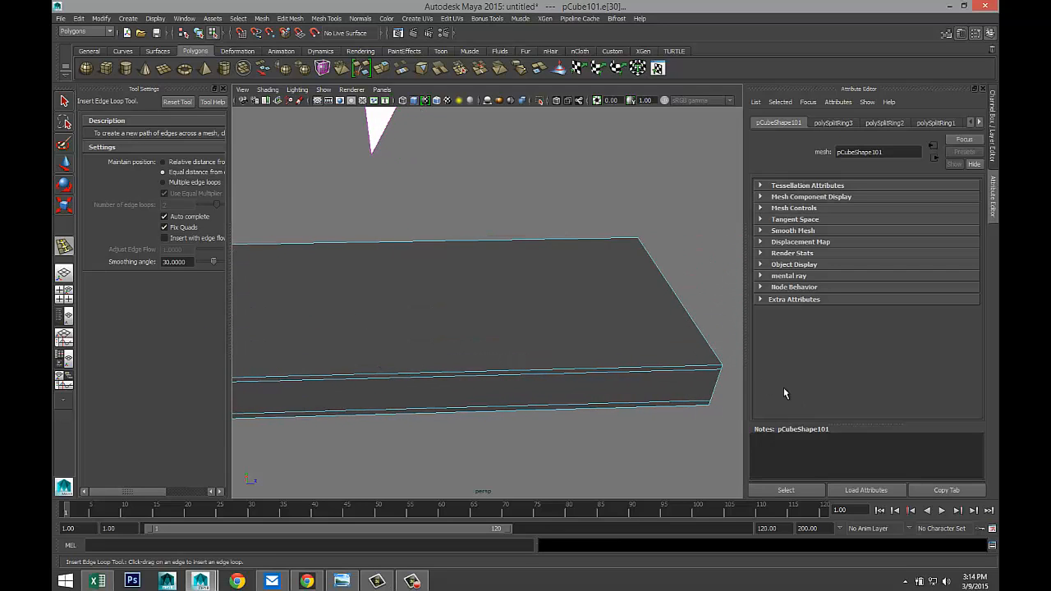
left_click_drag(711, 368, 721, 370)
left_click_drag(687, 414, 488, 409, "alt")
left_click_drag(357, 397, 342, 393)
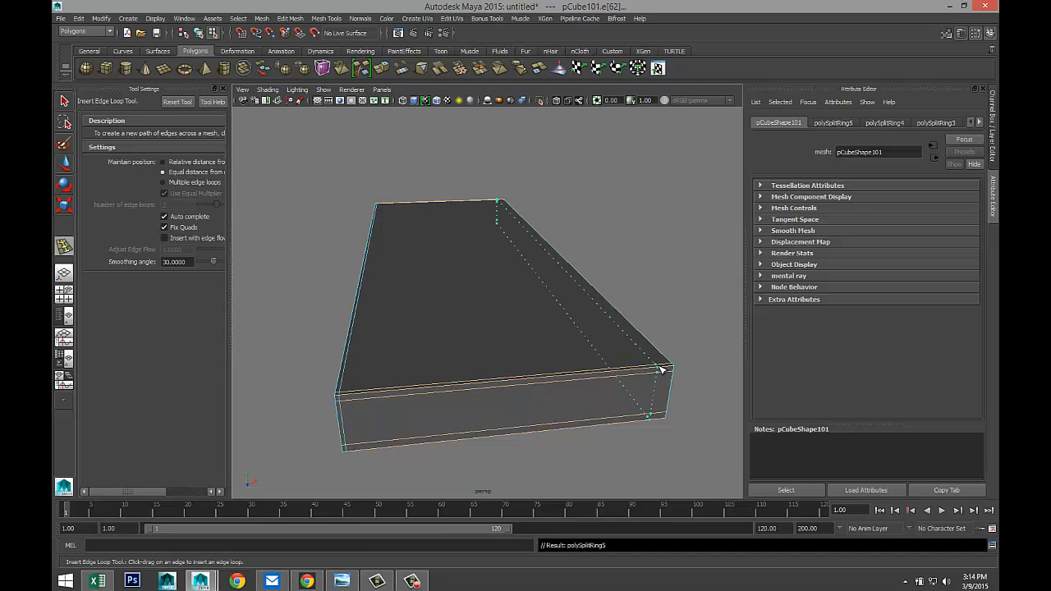
left_click_drag(661, 370, 672, 371)
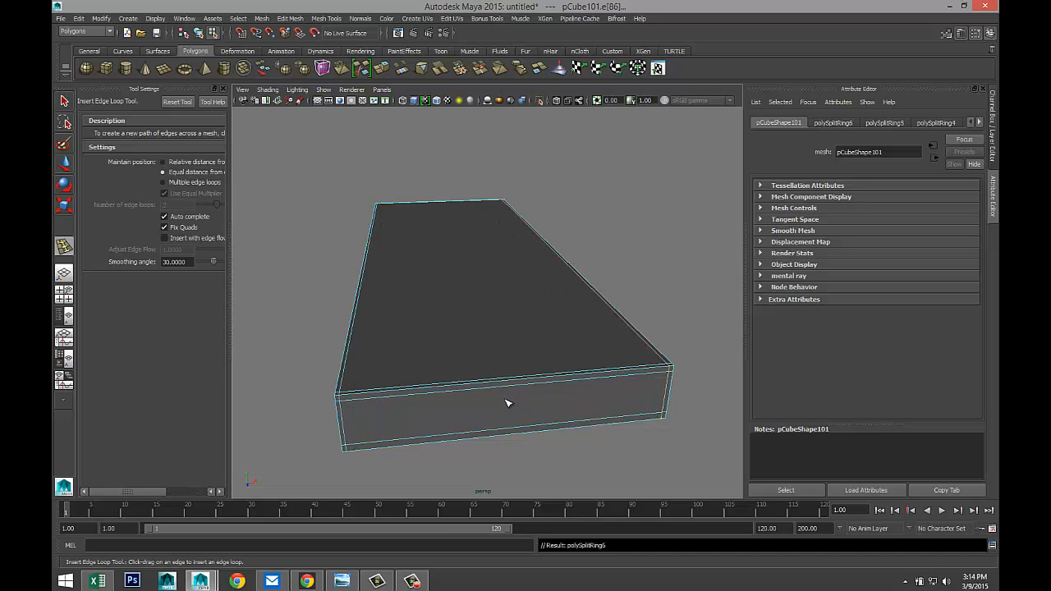
- Return the slab to object mode and display it in smooth preview
key("q")
right_click_drag(476, 313, 511, 293)
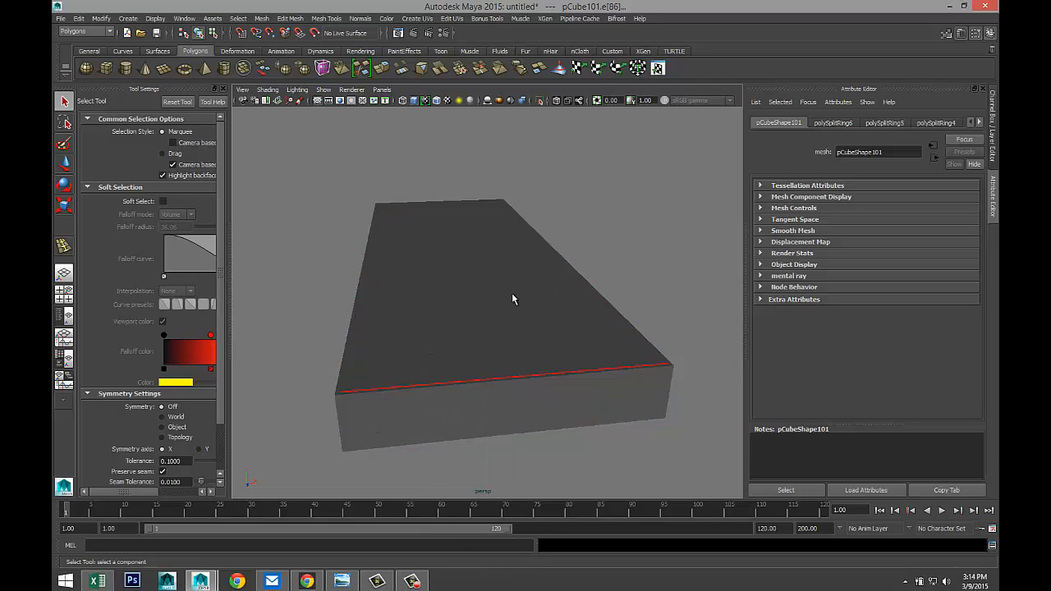
right_click_drag(502, 331, 537, 303)
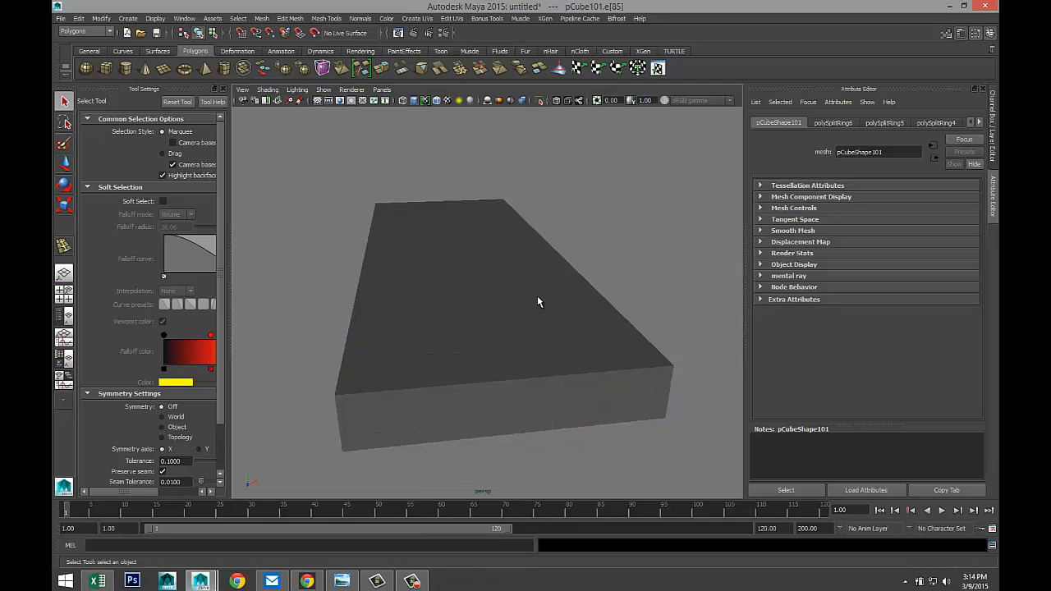
left_click(549, 383)
key("3")
scroll(547, 411, "down", 5)
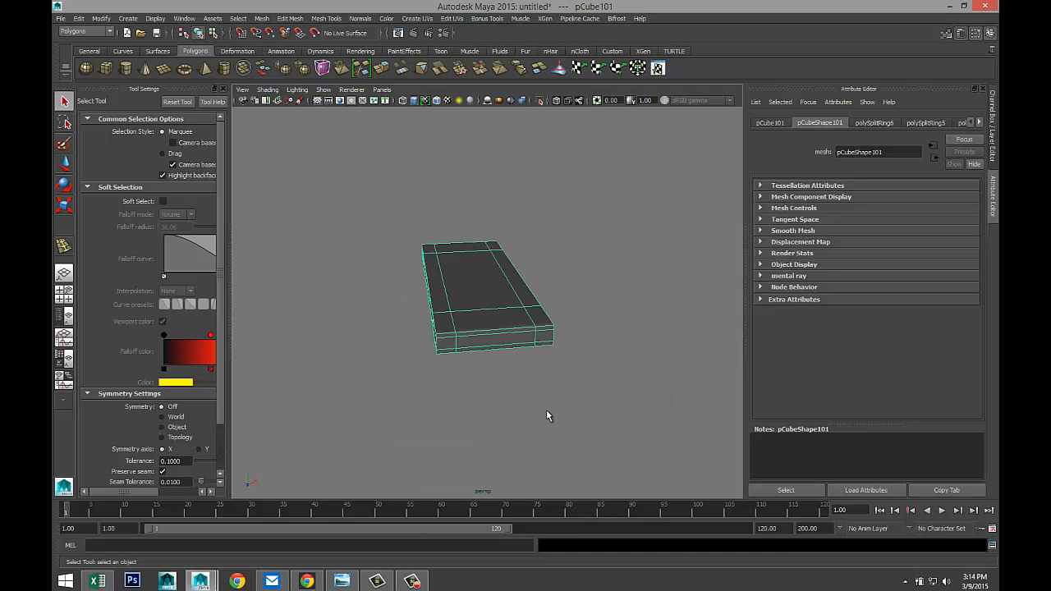
left_click_drag(378, 386, 499, 370, "alt")
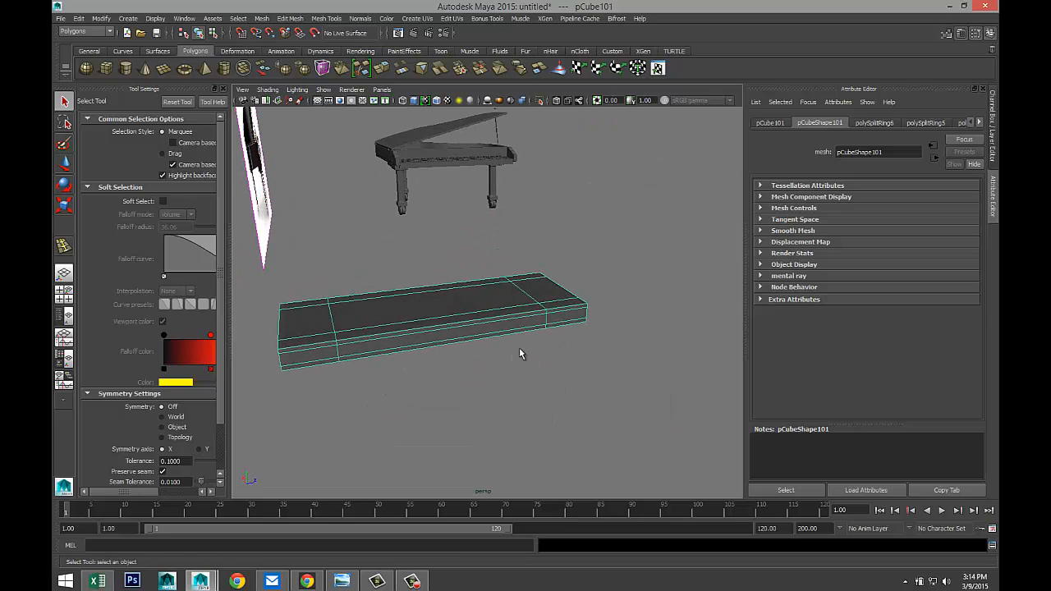
- Duplicate the slab directly on top of the original, and repeat the offset copy to make a stack of three
key("ctrl+d")
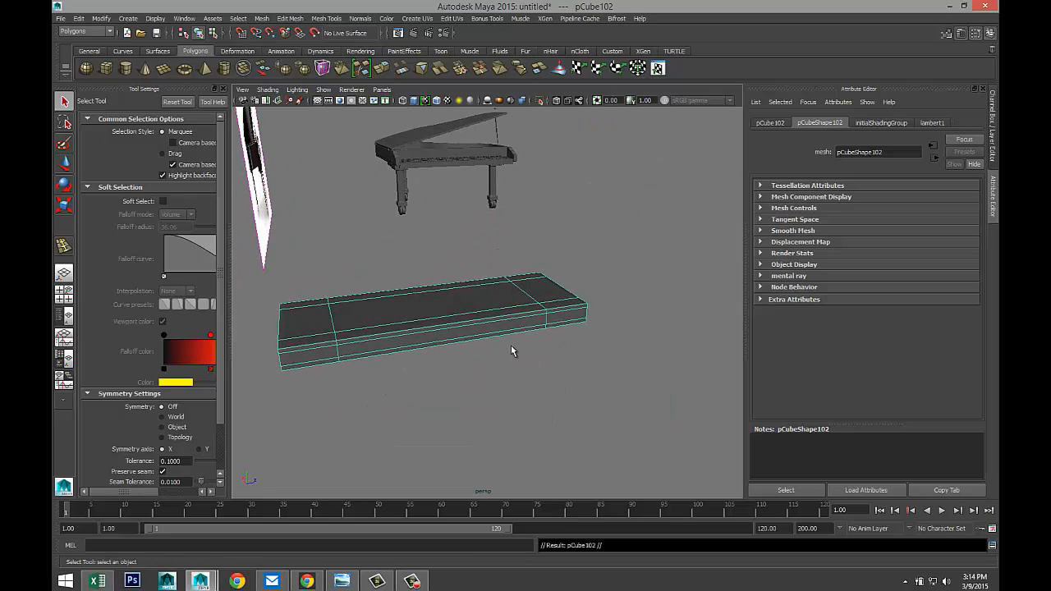
key("w")
left_click_drag(432, 256, 457, 305)
left_click_drag(504, 394, 490, 253, "alt")
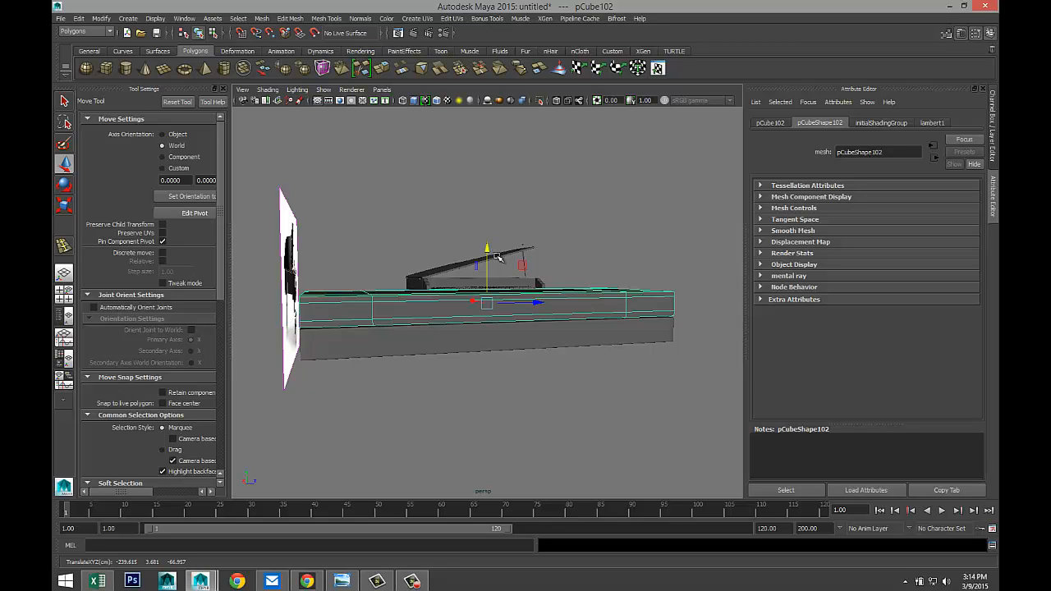
key("shift+d")
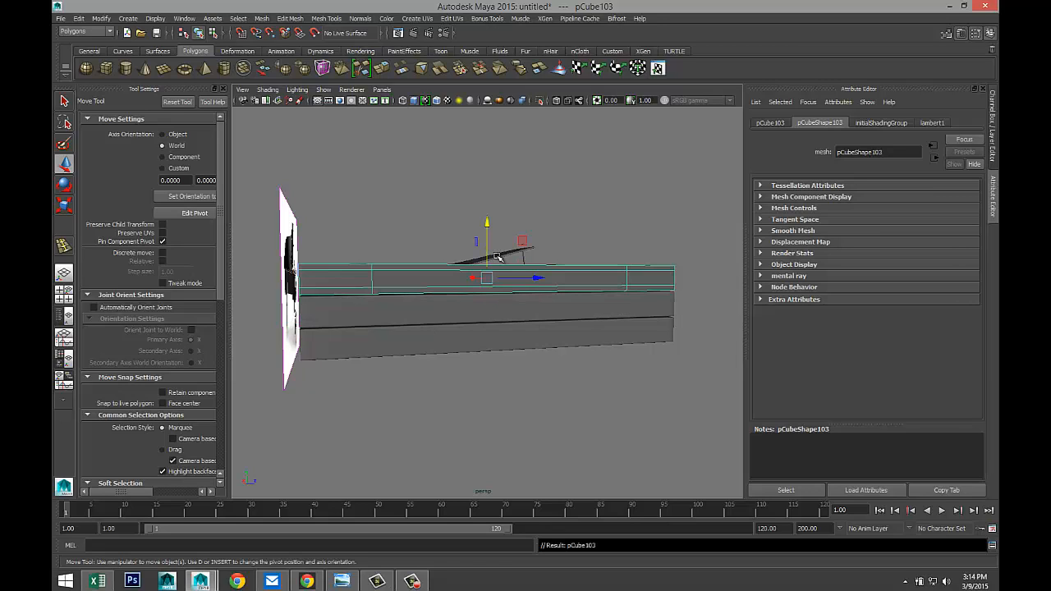
- Examine the pedal assembly in the grand piano reference image, and frame the slab stack again
scroll(483, 251, "down", 6)
left_click_drag(526, 314, 142, 305, "alt")
scroll(559, 384, "up", 5)
scroll(525, 379, "up", 9)
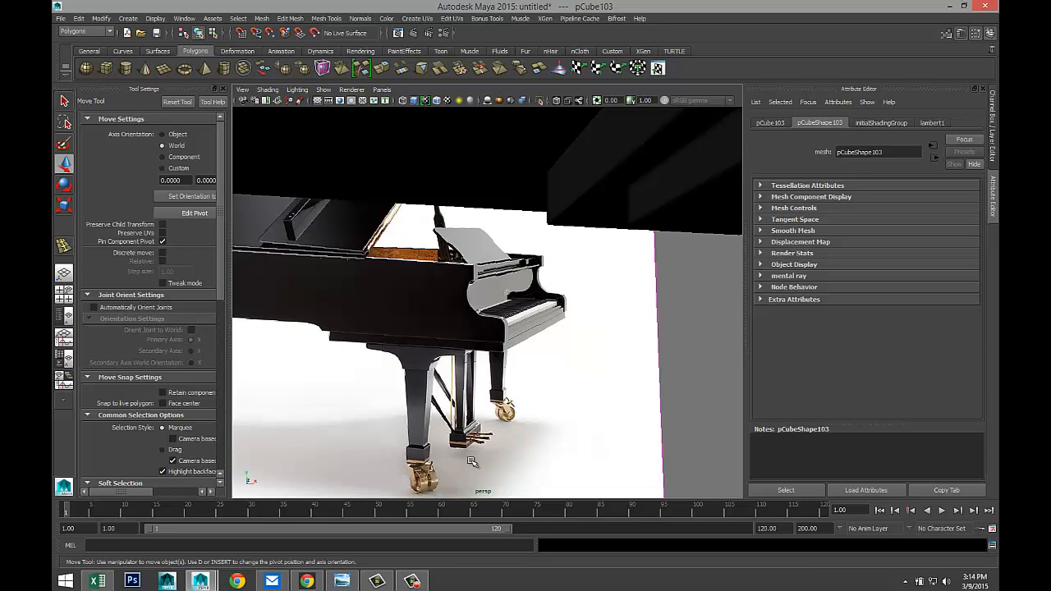
scroll(468, 446, "down", 10)
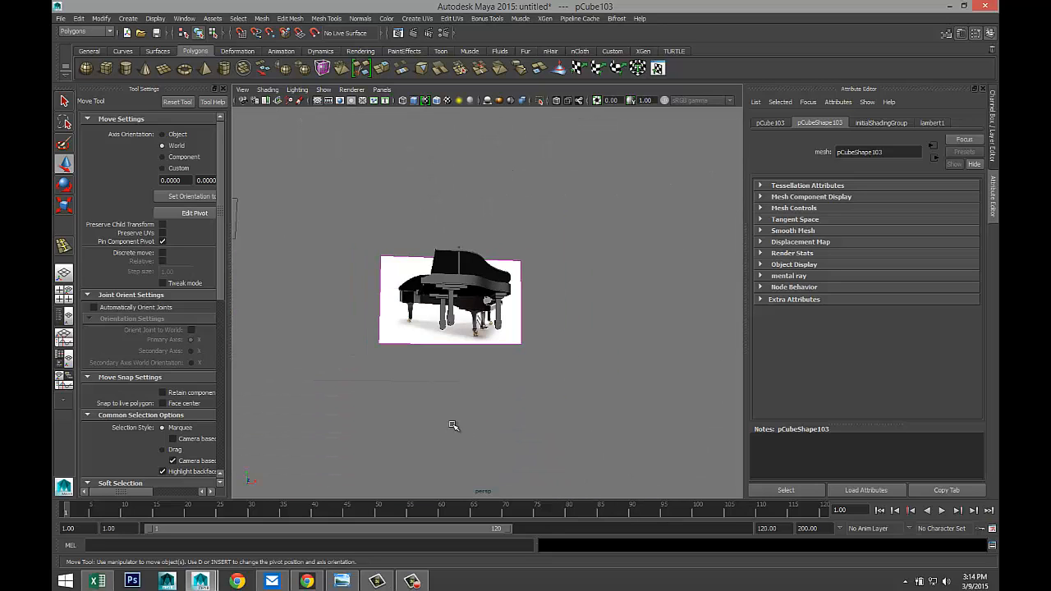
left_click_drag(385, 386, 481, 383, "alt")
middle_click_drag(483, 386, 521, 351, "alt")
scroll(515, 372, "up", 6)
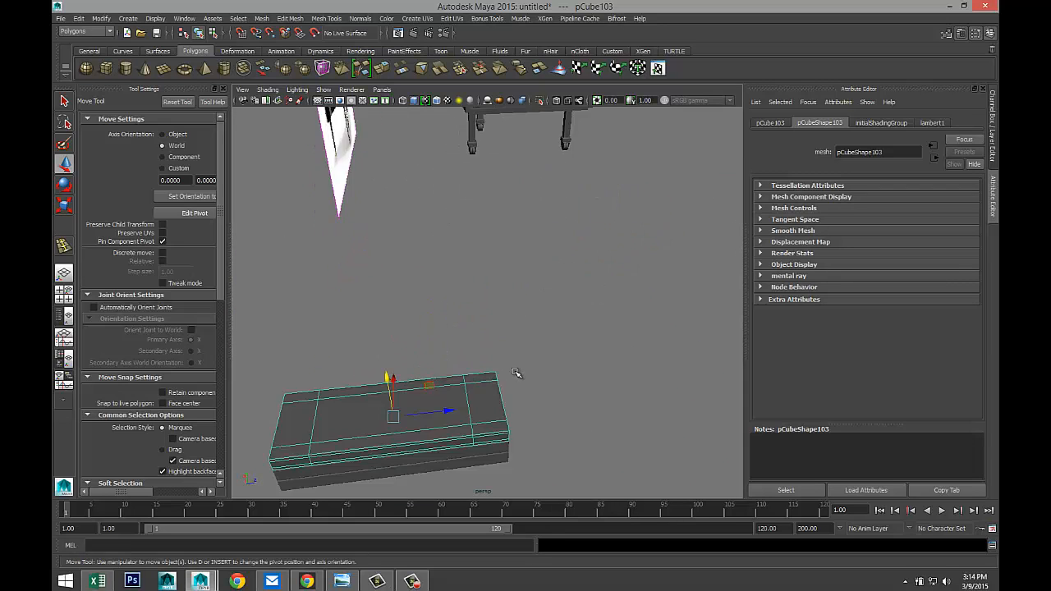
middle_click_drag(478, 396, 514, 342, "alt")
key("f")
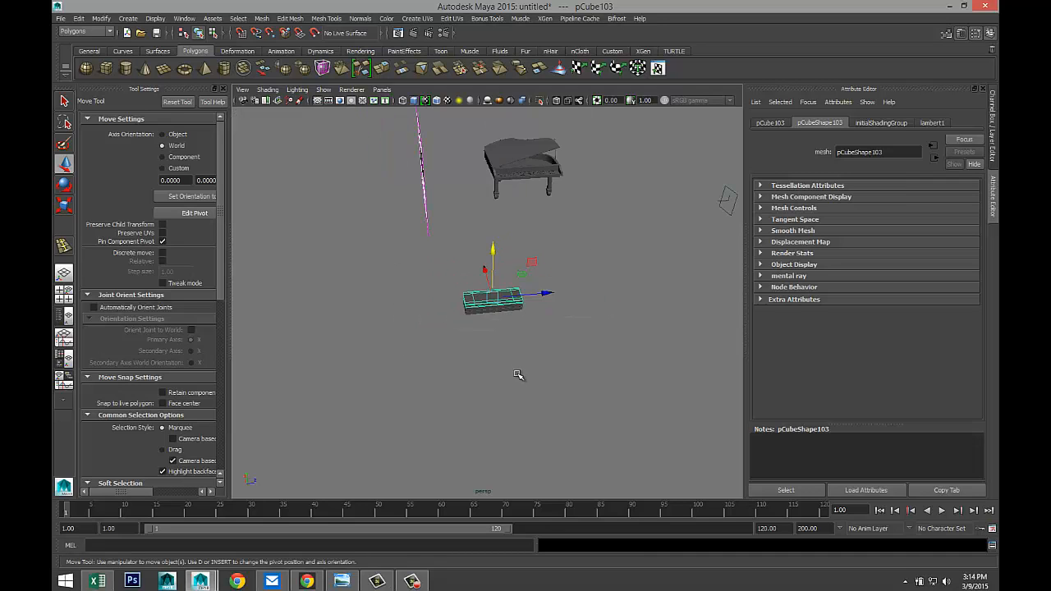
- Try to extrude the two end faces on the upper surface of the top slab
right_click_drag(328, 305, 329, 325)
left_click(330, 308)
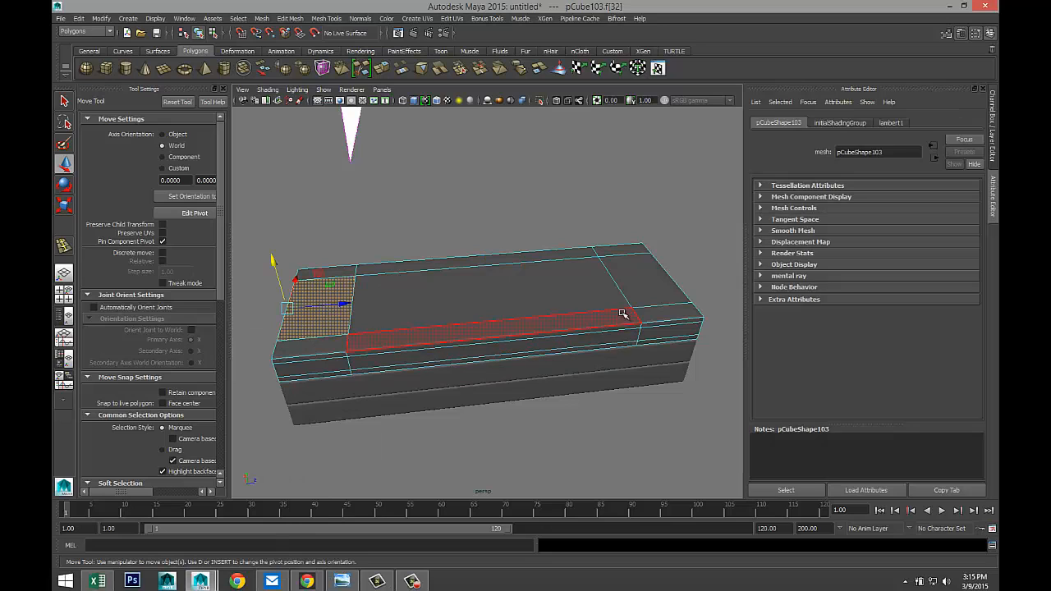
left_click(644, 294, "shift")
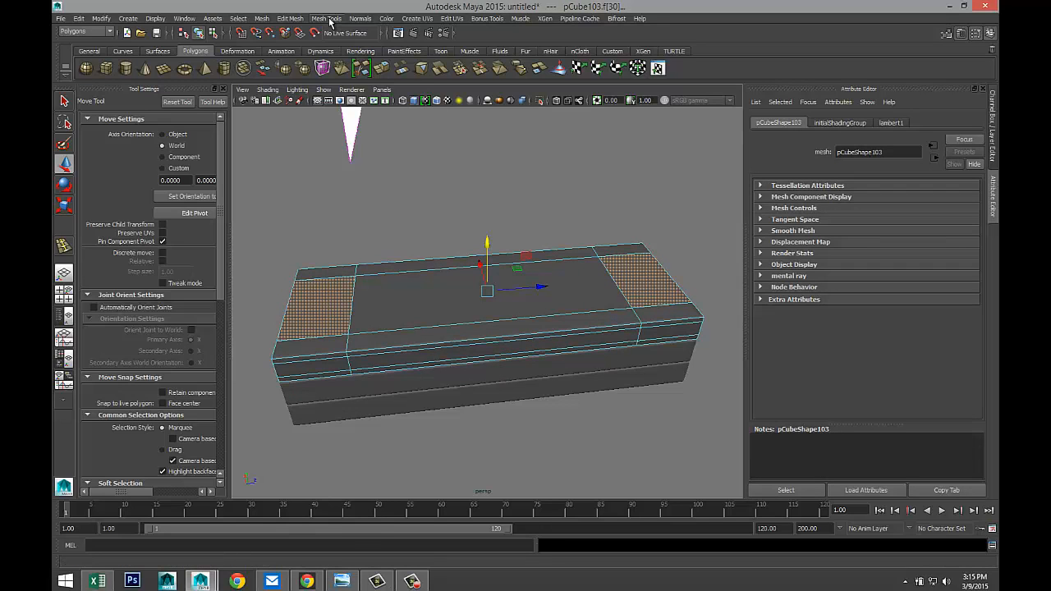
left_click(294, 19)
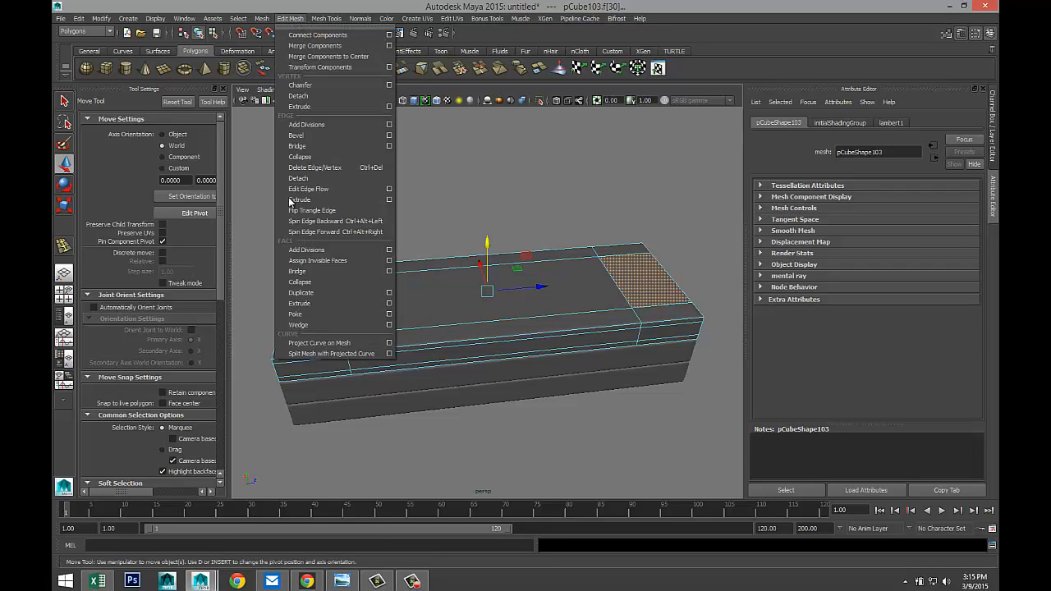
left_click(325, 303)
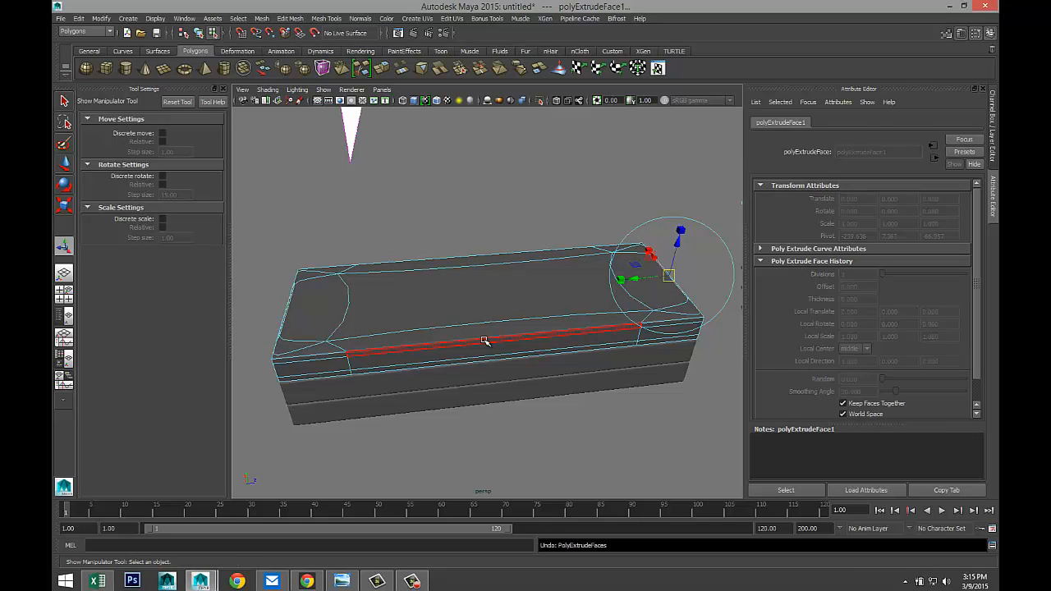
key("ctrl+z")
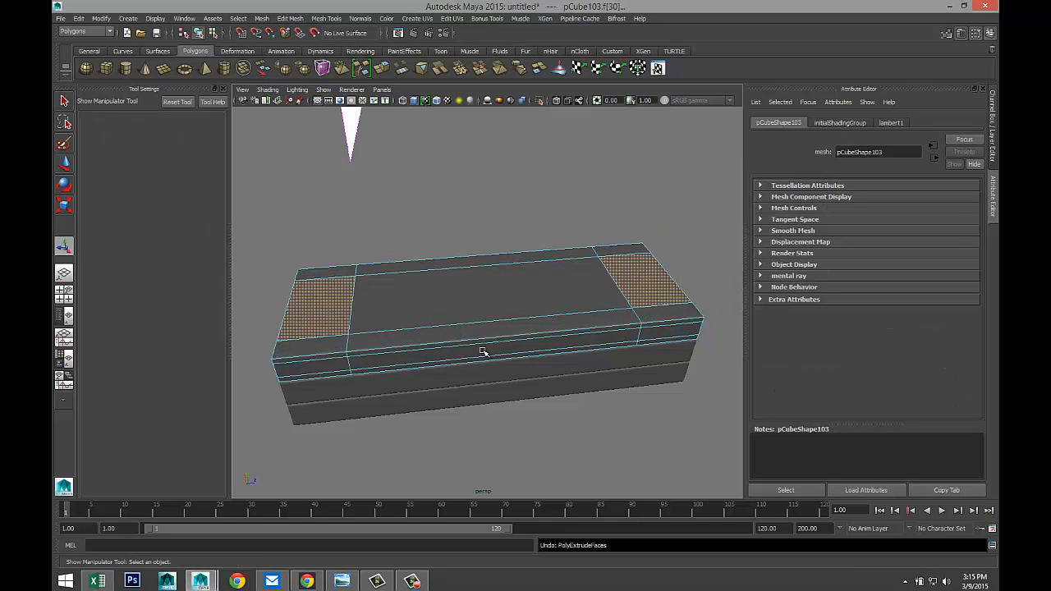
- Compare the three stacked slabs with smooth preview off and on, leaving it on
right_click_drag(484, 352, 534, 304)
left_click_drag(398, 245, 559, 466)
key("1")
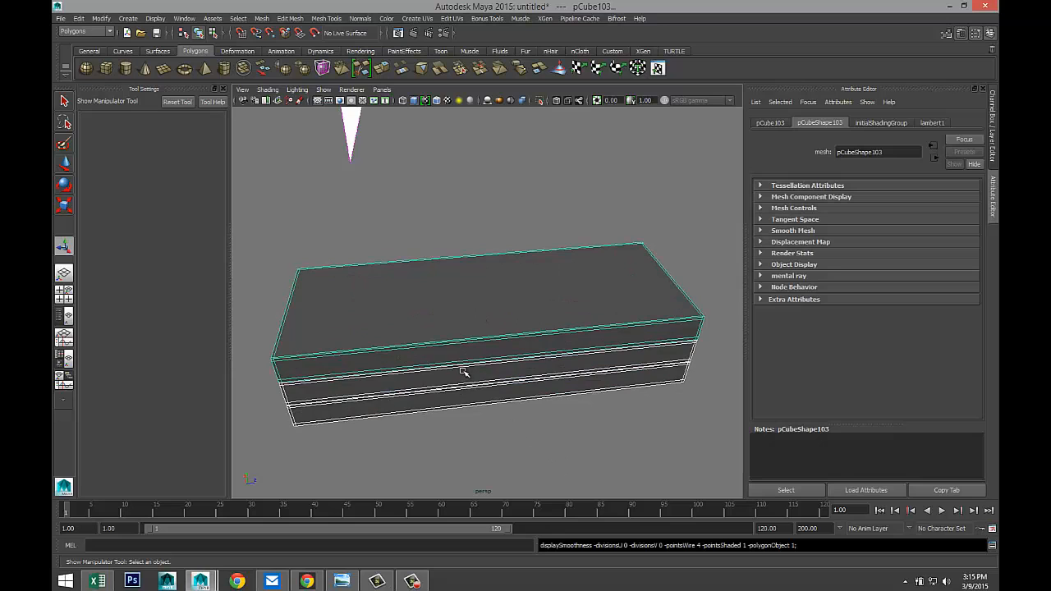
scroll(466, 374, "down", 5)
left_click_drag(523, 423, 513, 420, "alt")
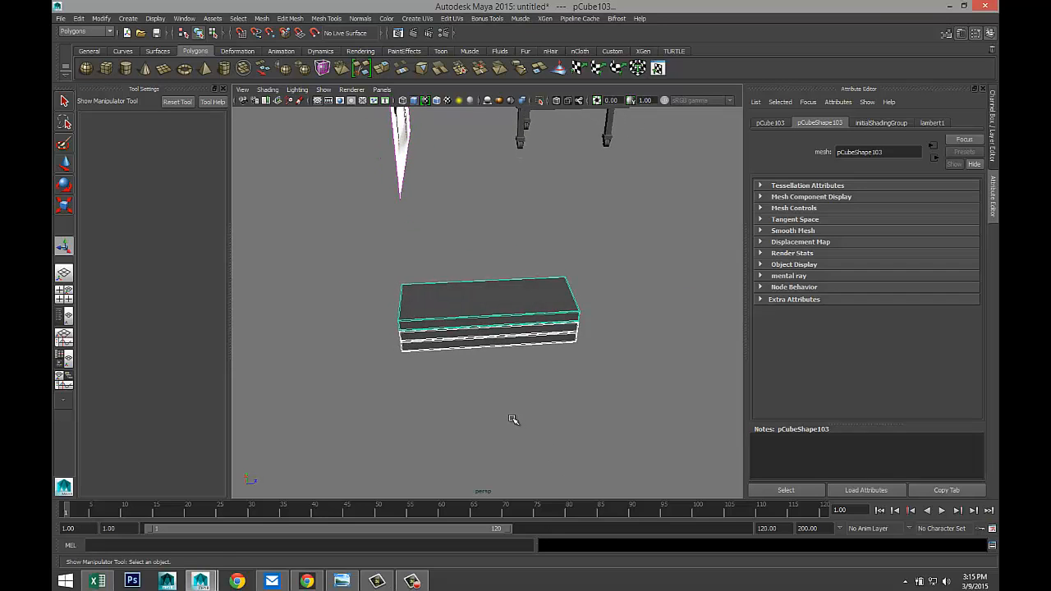
key("3")
scroll(431, 357, "up", 4)
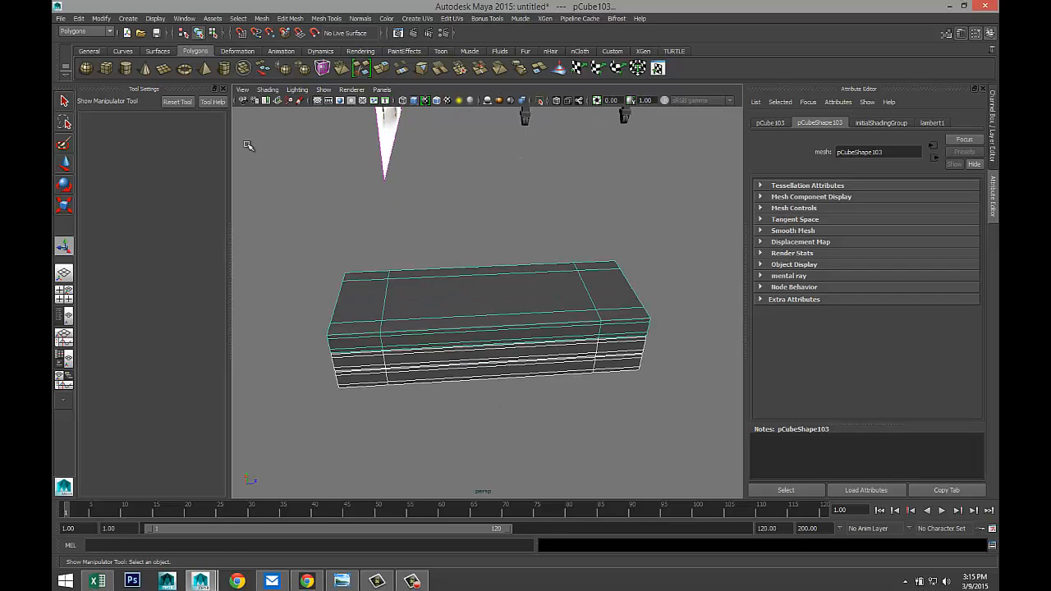
- Create a tall polygon cube as a pillar and position it upright on one end of the slab stack
left_click(106, 68)
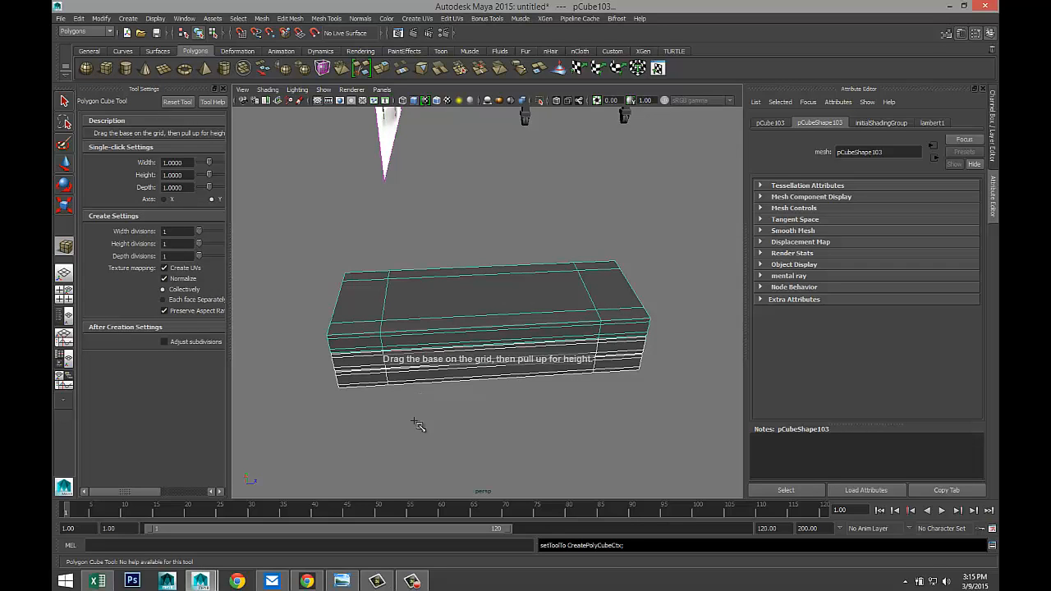
left_click_drag(405, 422, 401, 292)
left_click_drag(316, 353, 450, 361, "alt")
left_click_drag(579, 347, 394, 388)
left_click_drag(465, 302, 439, 314)
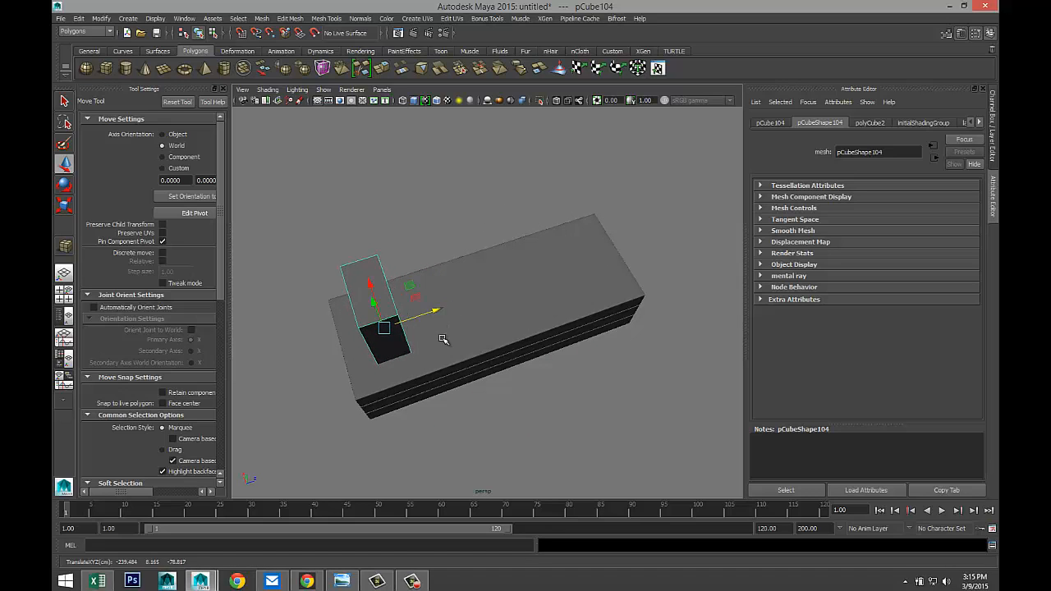
left_click_drag(401, 358, 409, 169, "alt")
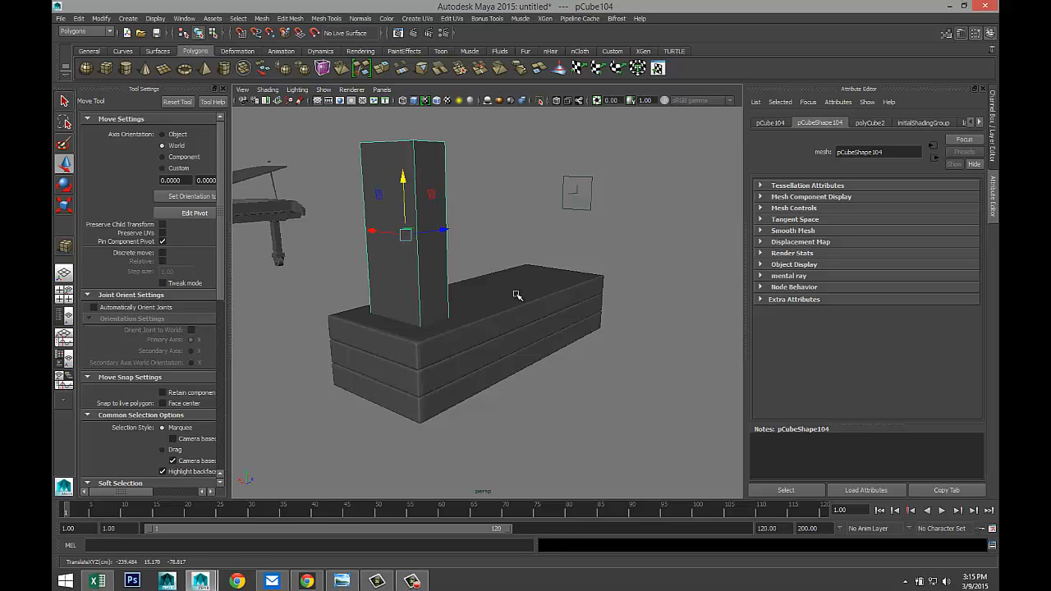
- Duplicate the pillar to the opposite end of the slab stack, and scale both pillars to about 0.48 along X
left_click_drag(516, 295, 474, 334, "alt")
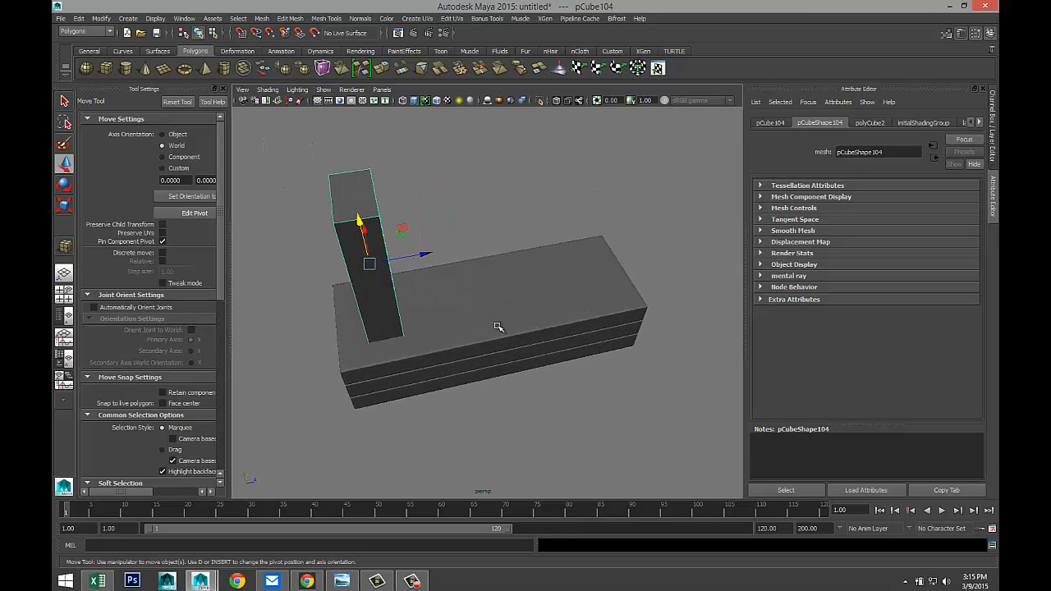
key("ctrl+d")
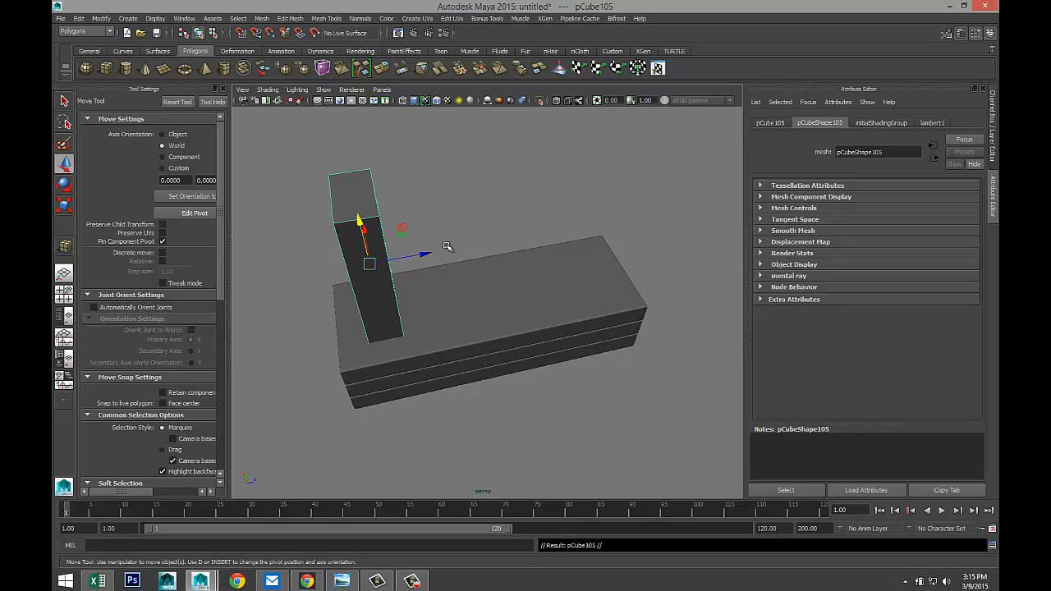
left_click_drag(425, 253, 641, 265)
left_click_drag(501, 395, 577, 367, "alt")
left_click(522, 291)
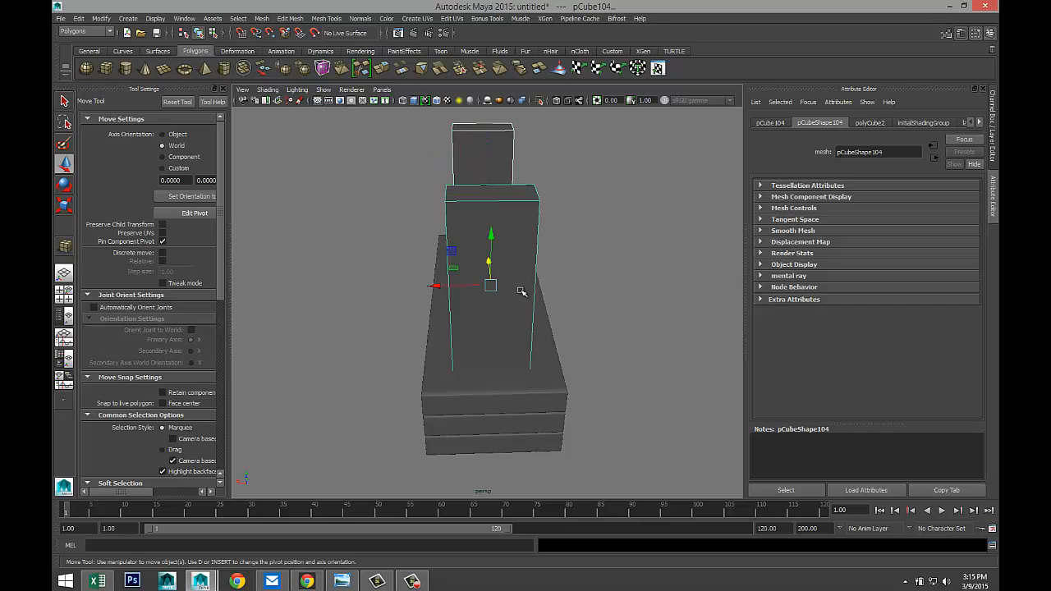
key("r")
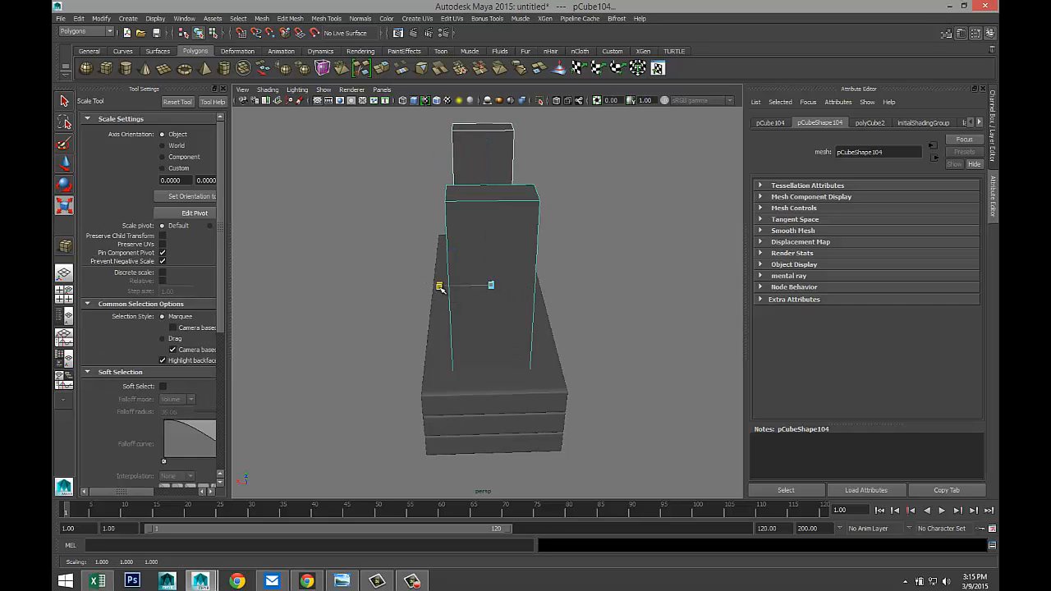
left_click_drag(438, 285, 467, 291)
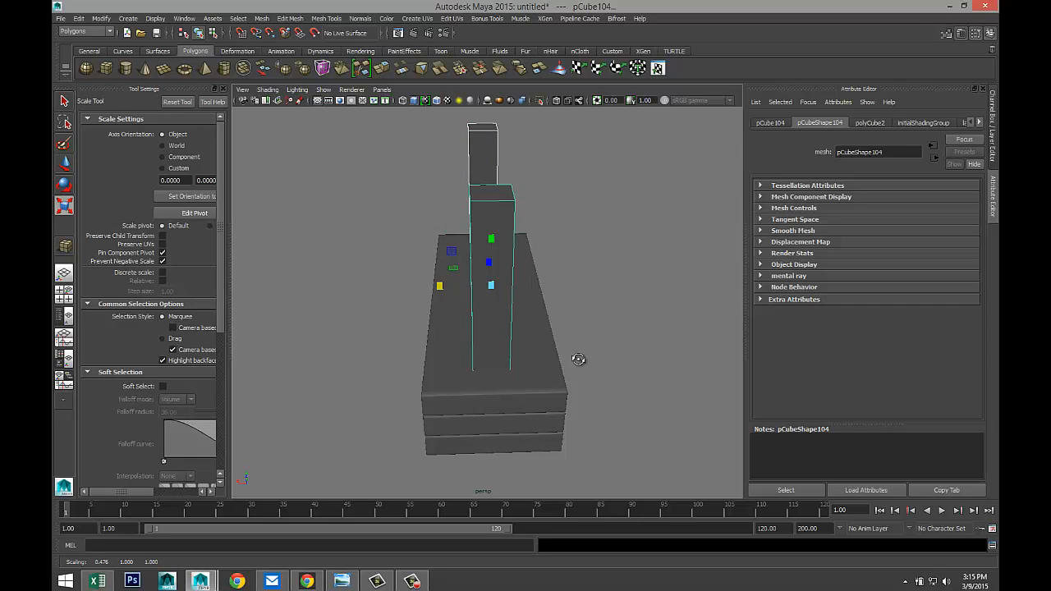
- Narrow the three stacked slabs together by scaling them to about 0.52 along X
left_click_drag(578, 359, 498, 359, "alt")
left_click(497, 359)
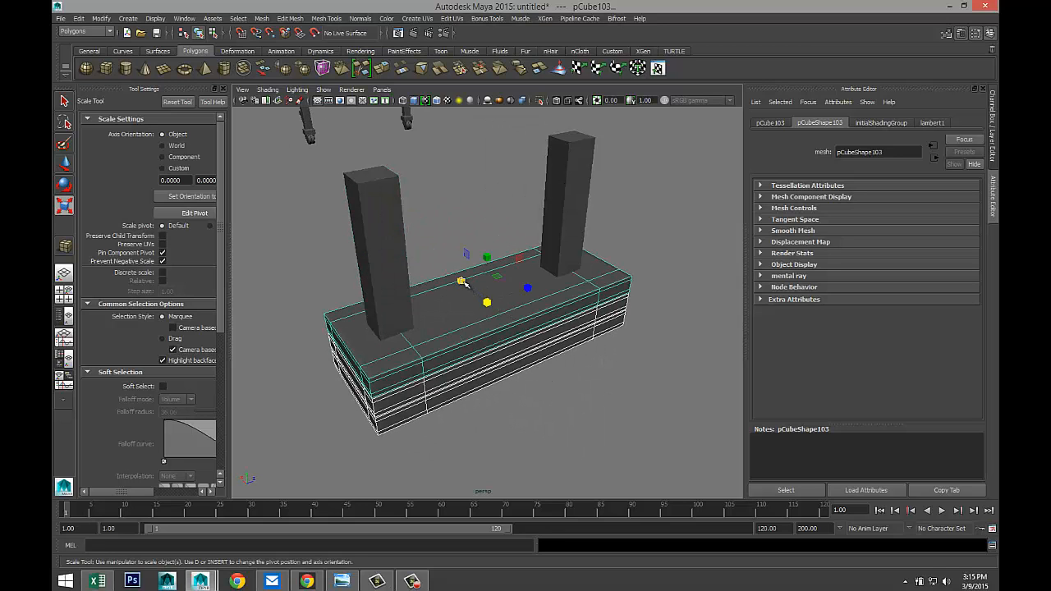
left_click_drag(461, 282, 474, 290)
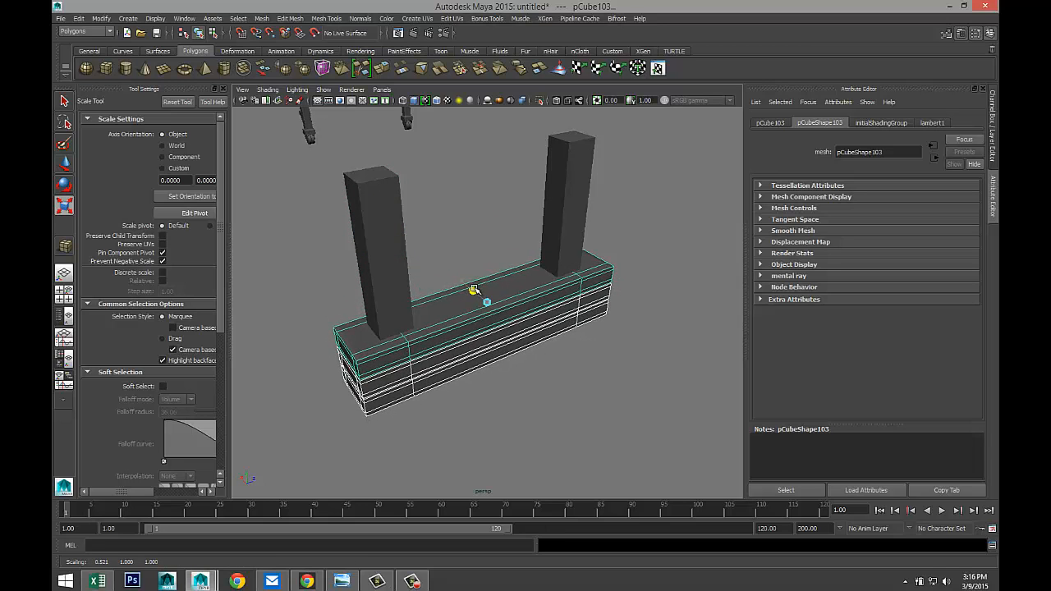
- Examine the pedals in the piano reference image from several distances, comparing them with the modelled piano
left_click_drag(513, 367, 472, 314, "alt")
middle_click_drag(563, 319, 91, 271, "alt")
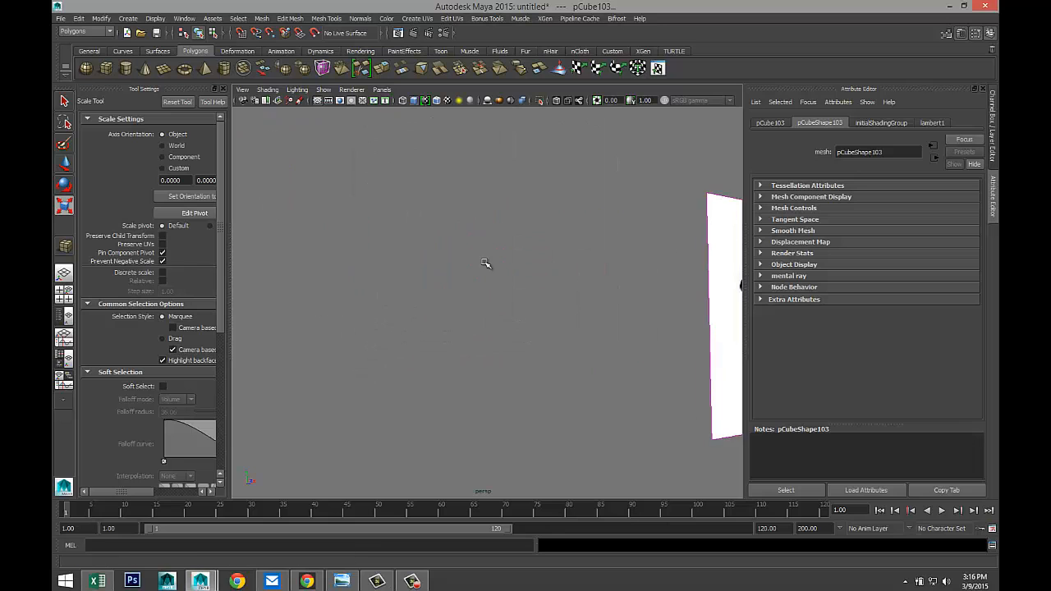
scroll(591, 275, "down", 4)
middle_click_drag(657, 281, 204, 244, "alt")
scroll(589, 359, "up", 10)
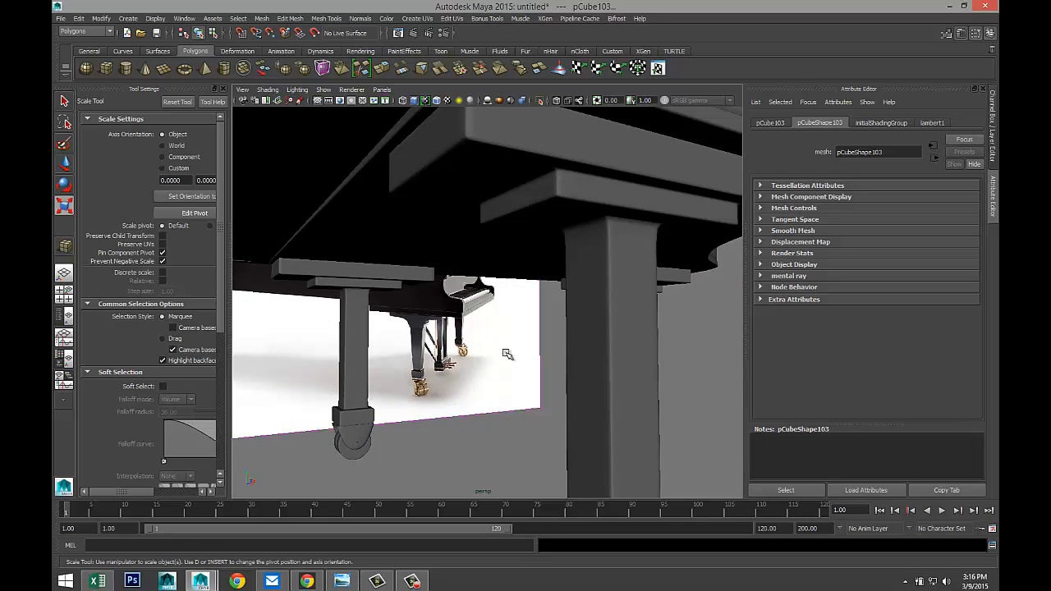
scroll(506, 354, "down", 12)
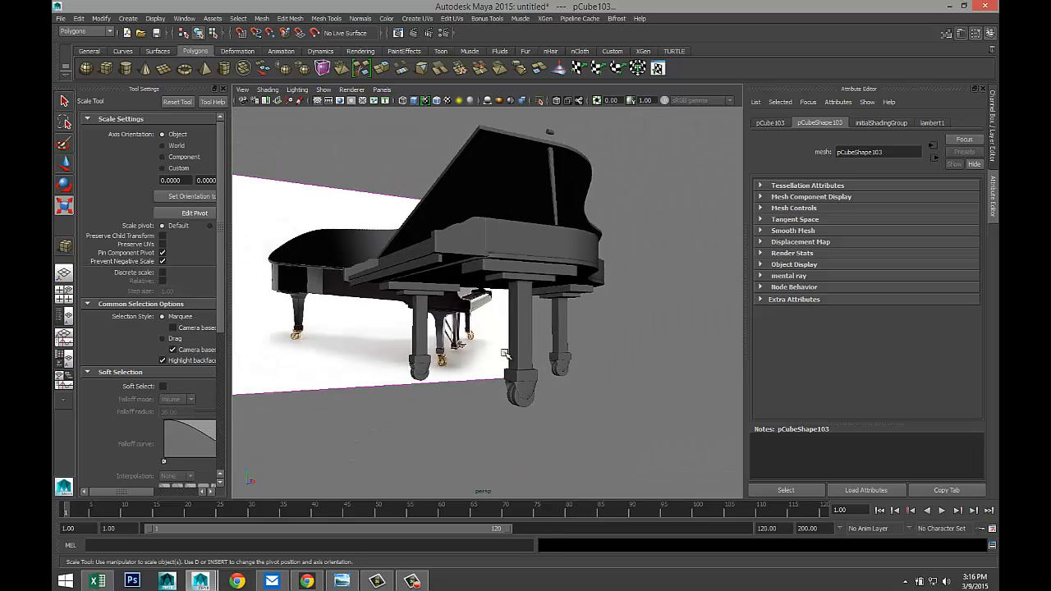
scroll(504, 354, "down", 3)
key("f")
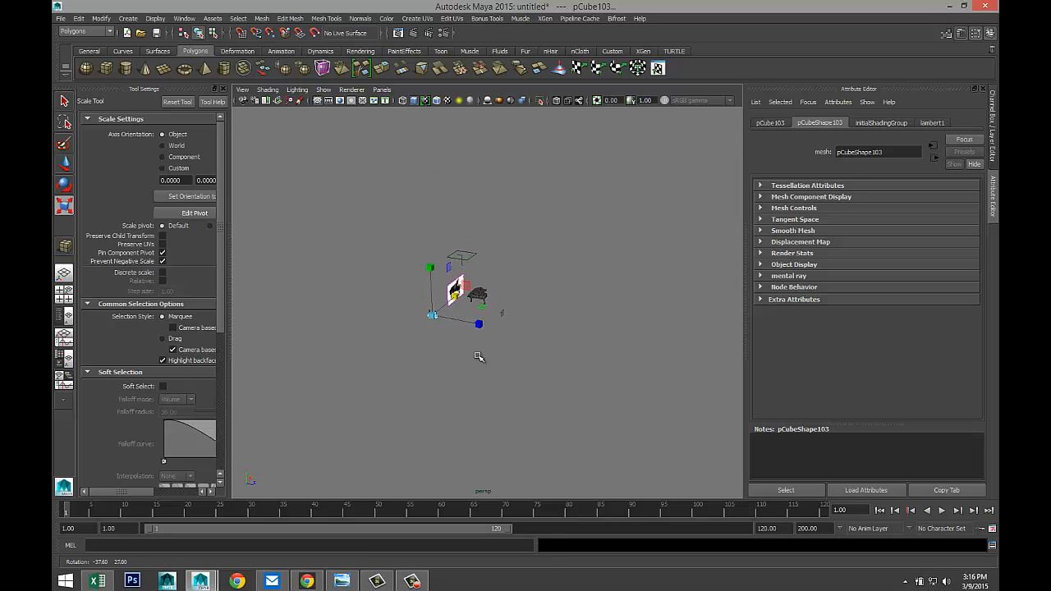
scroll(478, 357, "up", 3)
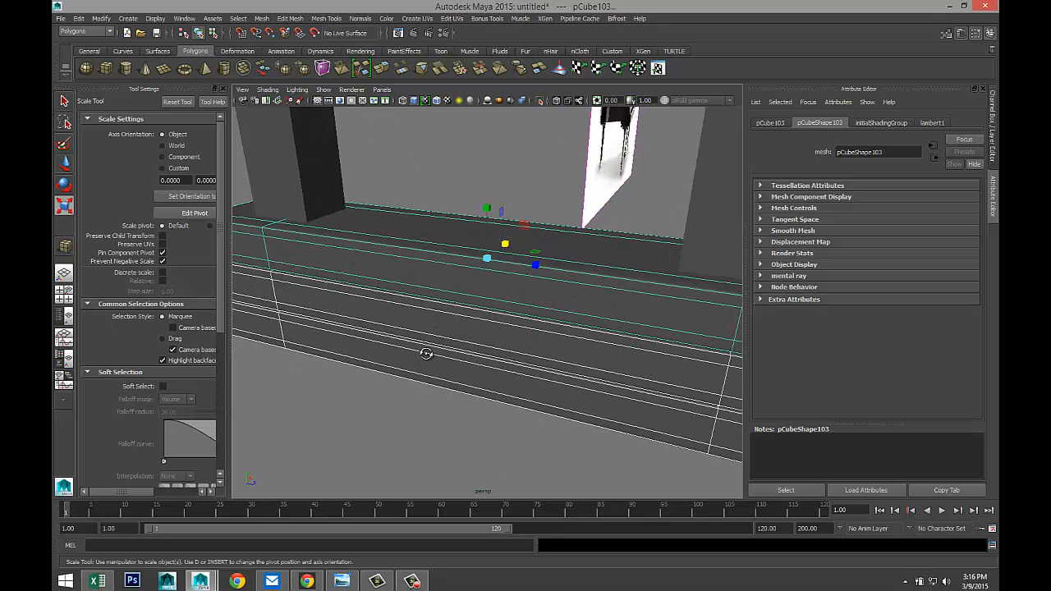
- Create a polygon cube in front of the slab stack, shaped as a long, thin, flat bar for a pedal
left_click_drag(427, 352, 468, 361, "alt")
middle_click_drag(469, 361, 462, 238, "alt")
scroll(510, 330, "down", 5)
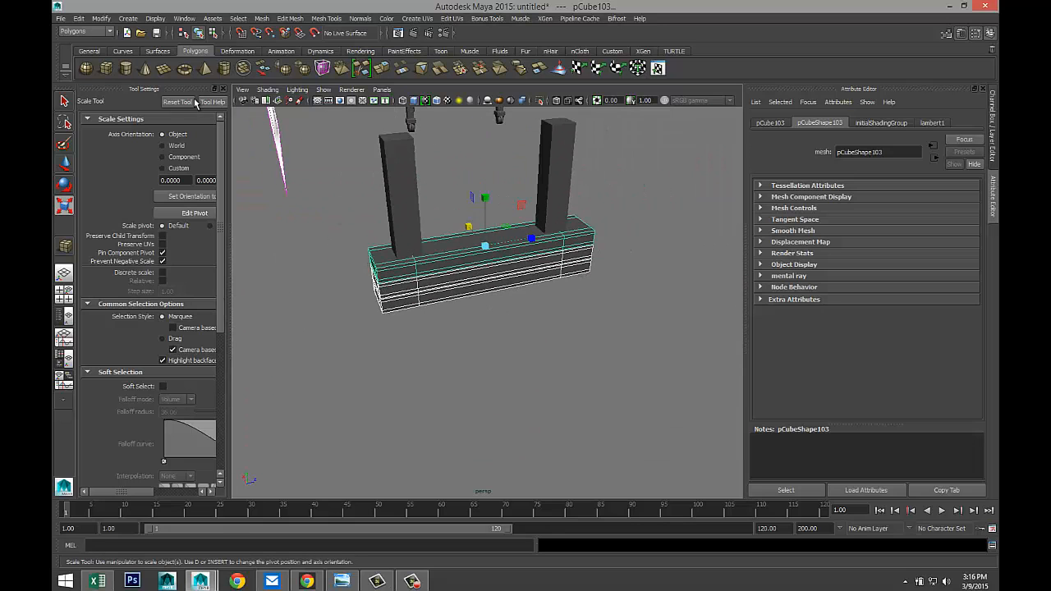
left_click(106, 68)
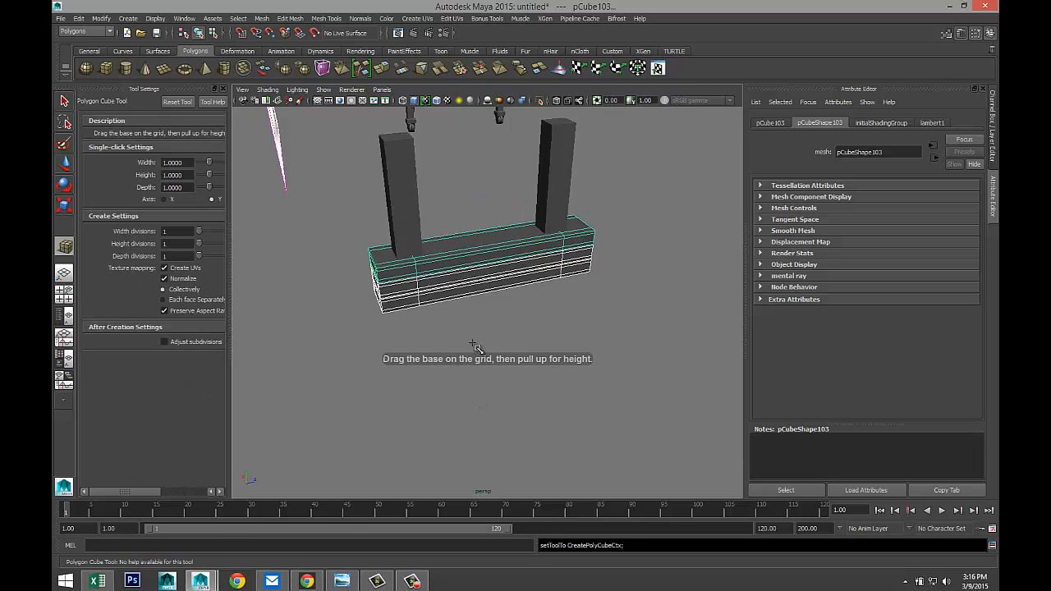
left_click_drag(491, 343, 531, 359)
- Insert an edge loop across the pedal bar, about a third of its length from the front end
left_click(327, 20)
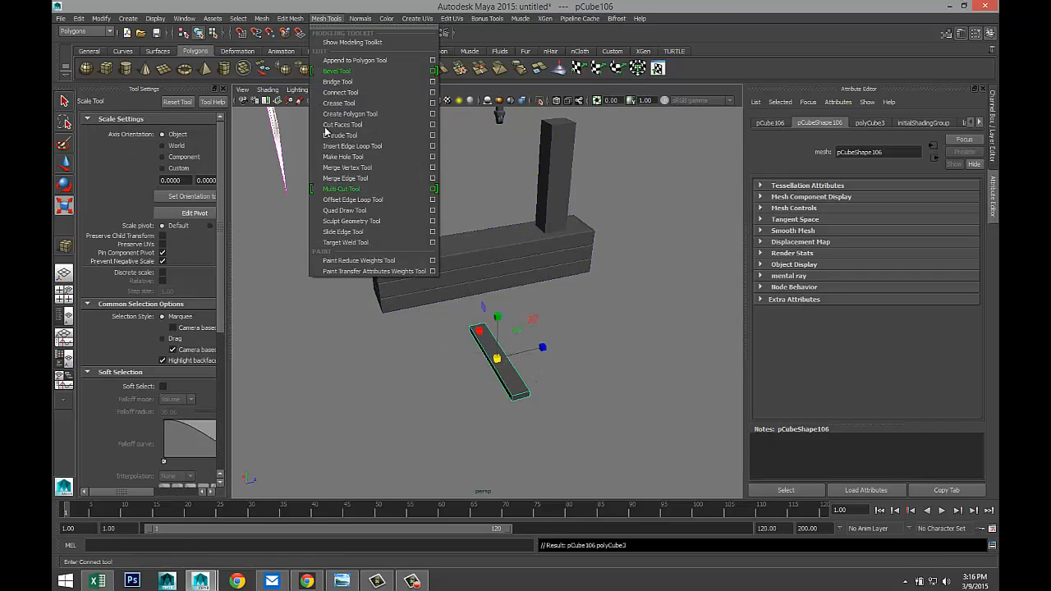
left_click(387, 148)
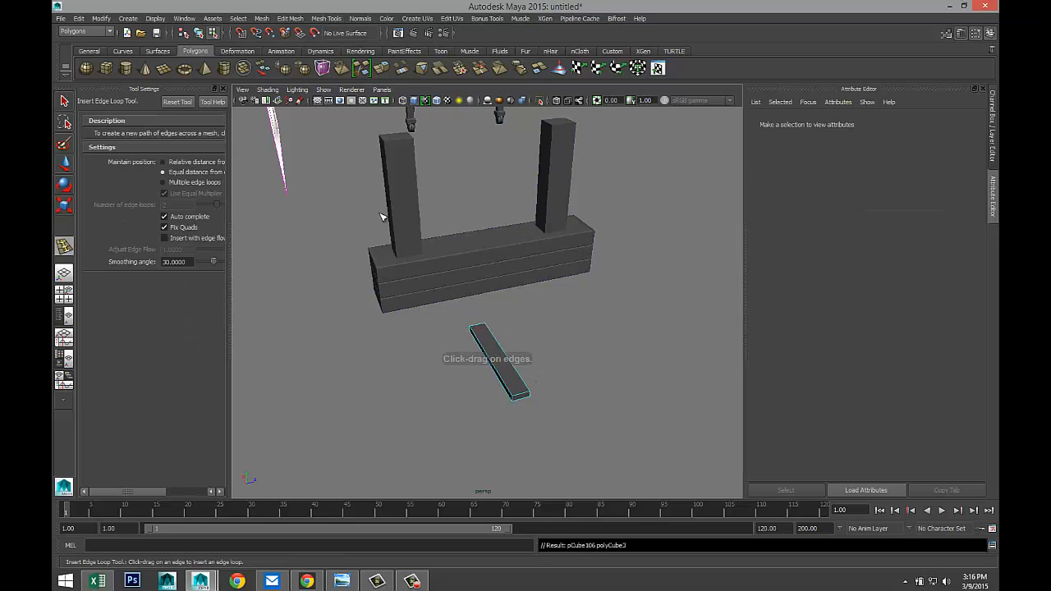
left_click(503, 378)
key("q")
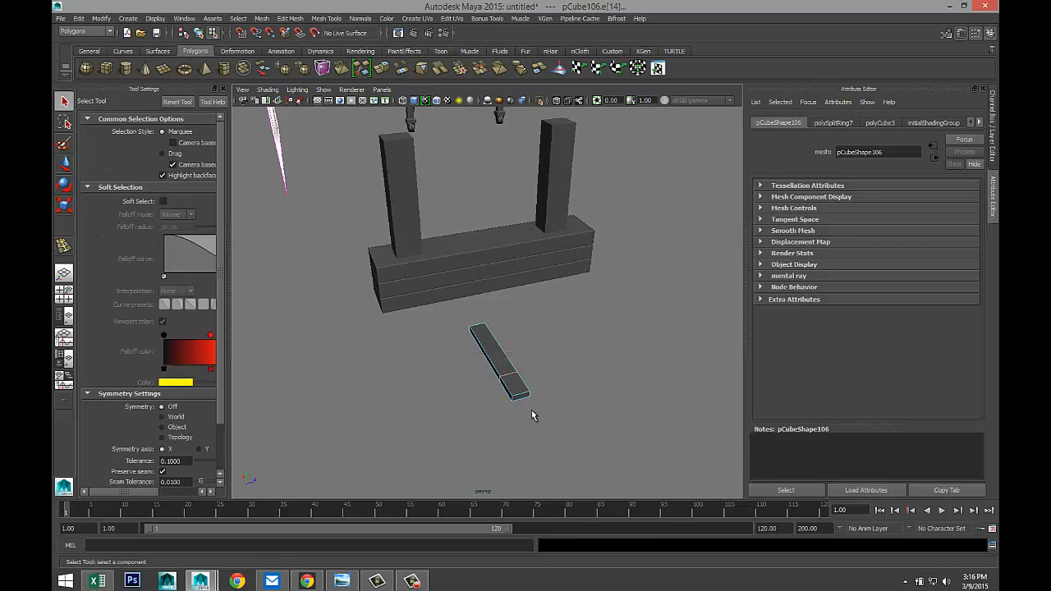
- Extrude the faces of the bar's short front section and scale them up into a wider, thicker pedal head
scroll(558, 437, "up", 5)
left_click_drag(563, 440, 573, 358, "alt")
middle_click_drag(573, 358, 557, 319, "alt")
right_click_drag(494, 279, 492, 298)
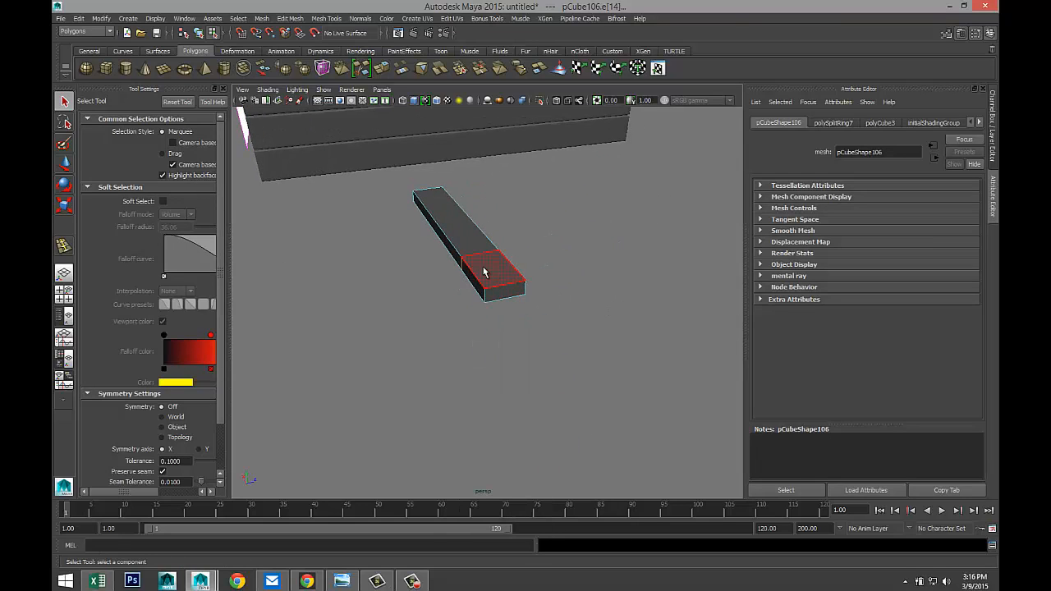
left_click(484, 275)
left_click(481, 293, "shift")
left_click(505, 294, "shift")
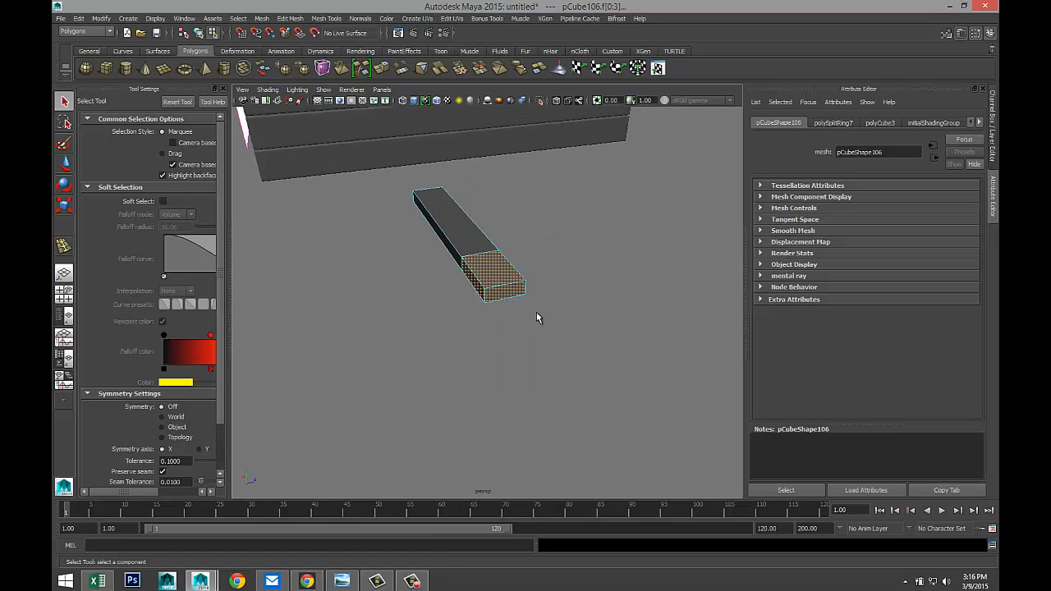
left_click_drag(537, 314, 412, 327, "alt")
left_click(323, 19)
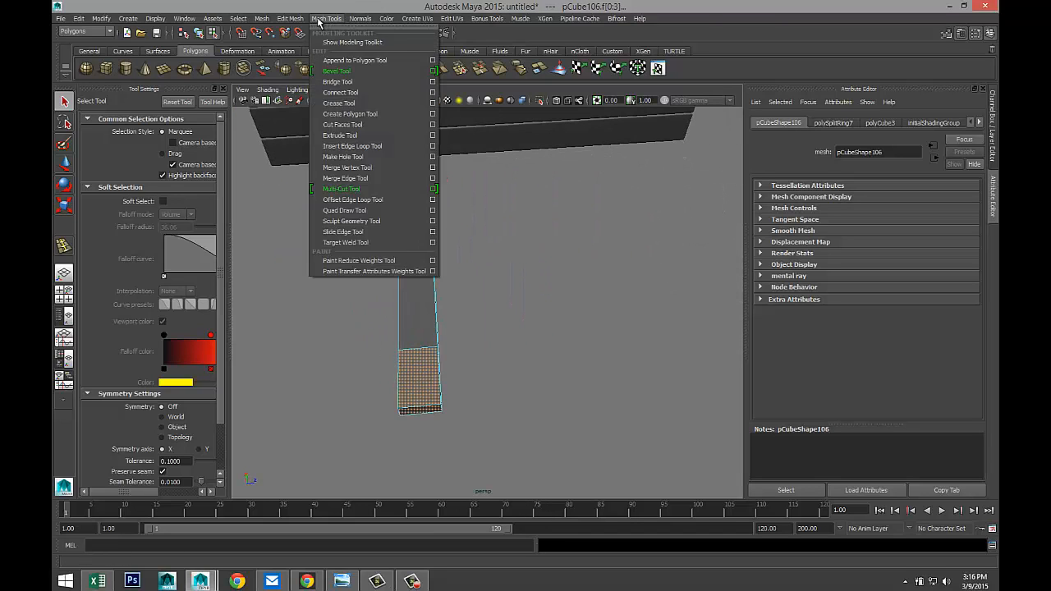
mouse_move(294, 19)
left_click(316, 303)
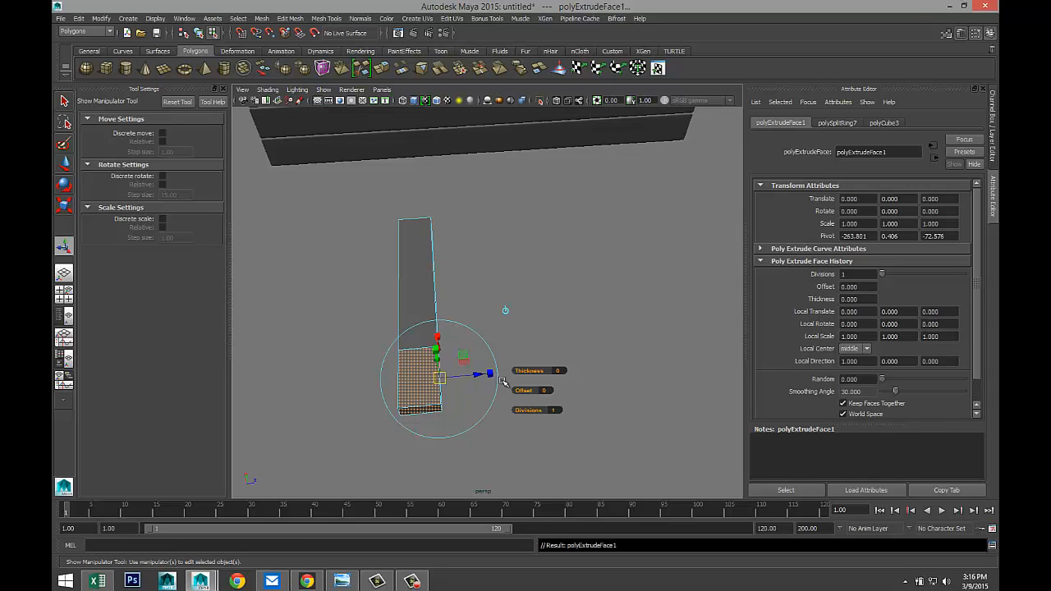
key("r")
left_click_drag(419, 379, 556, 356)
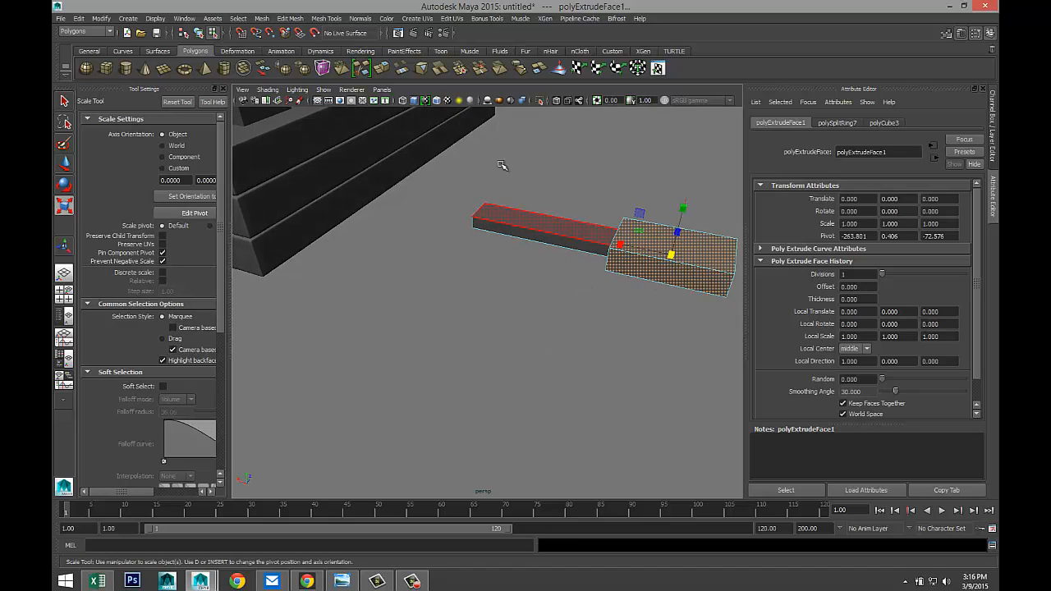
- Insert edge loops near the rear end of the pedal's shaft and at the base of its head
left_click(326, 19)
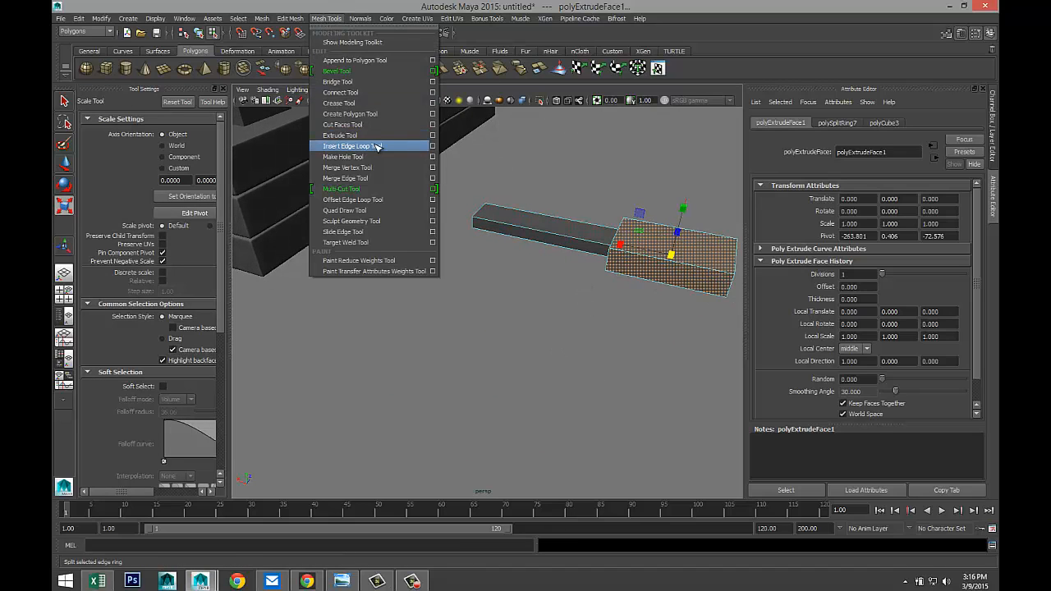
left_click(349, 145)
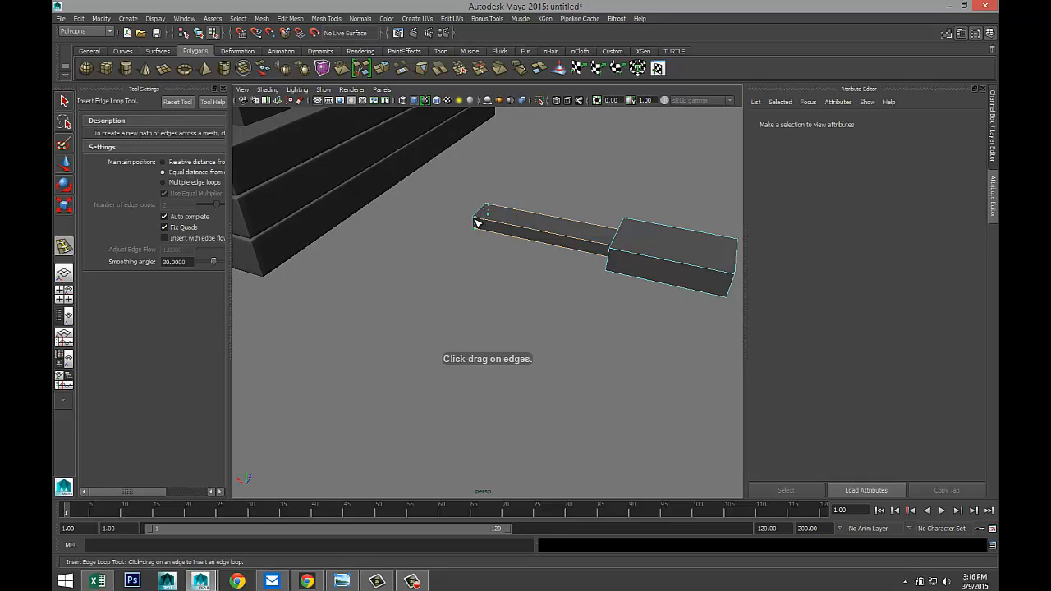
left_click(476, 222)
right_click_drag(630, 247, 664, 237)
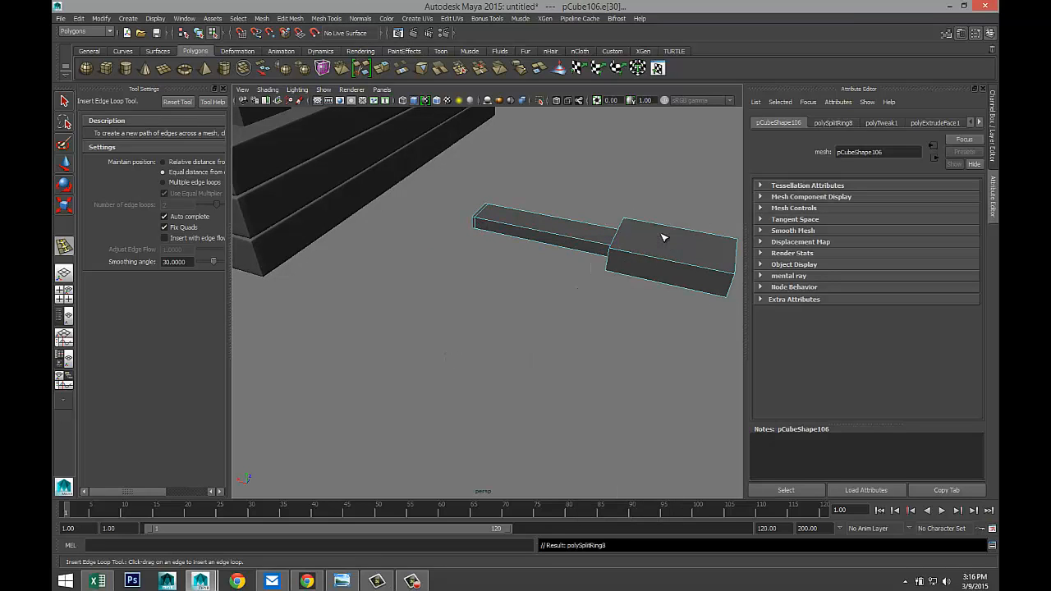
left_click(630, 247)
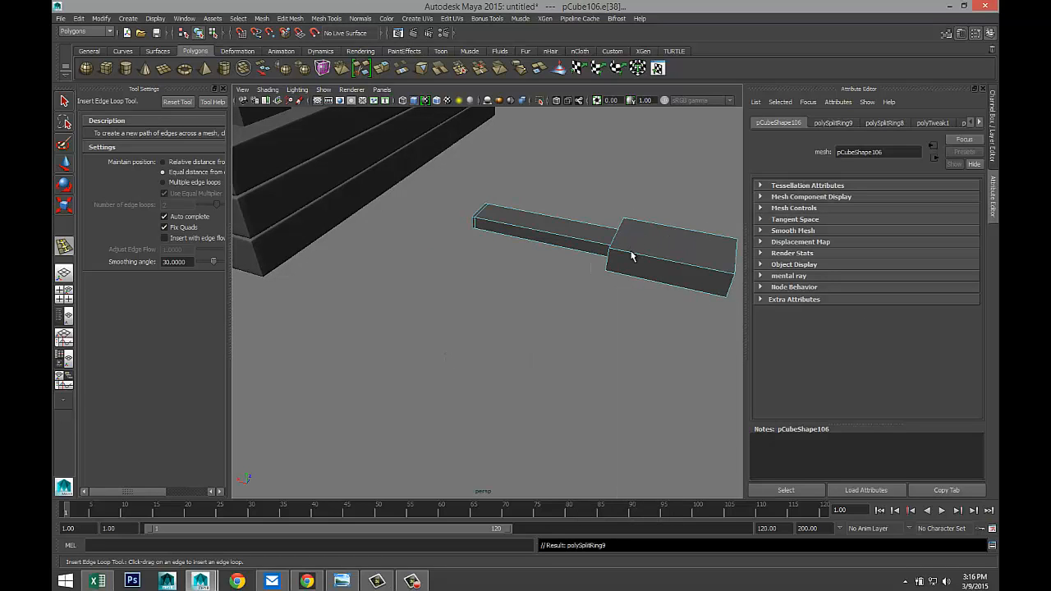
key("q")
- Return the pedal to object mode and turn on its smooth preview
right_click_drag(640, 252, 670, 241)
left_click(665, 275)
key("3")
left_click(651, 288)
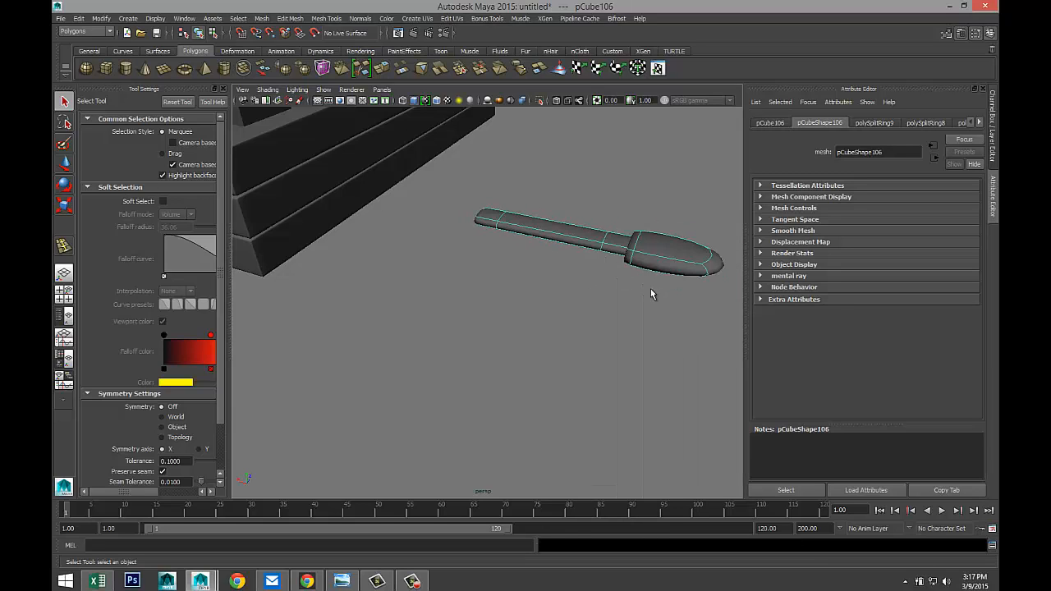
- Move the pedal against the slab stack's front face and raise it to the middle slab, at about X -246 and Y 3.9
scroll(593, 310, "down", 5)
scroll(558, 312, "up", 4)
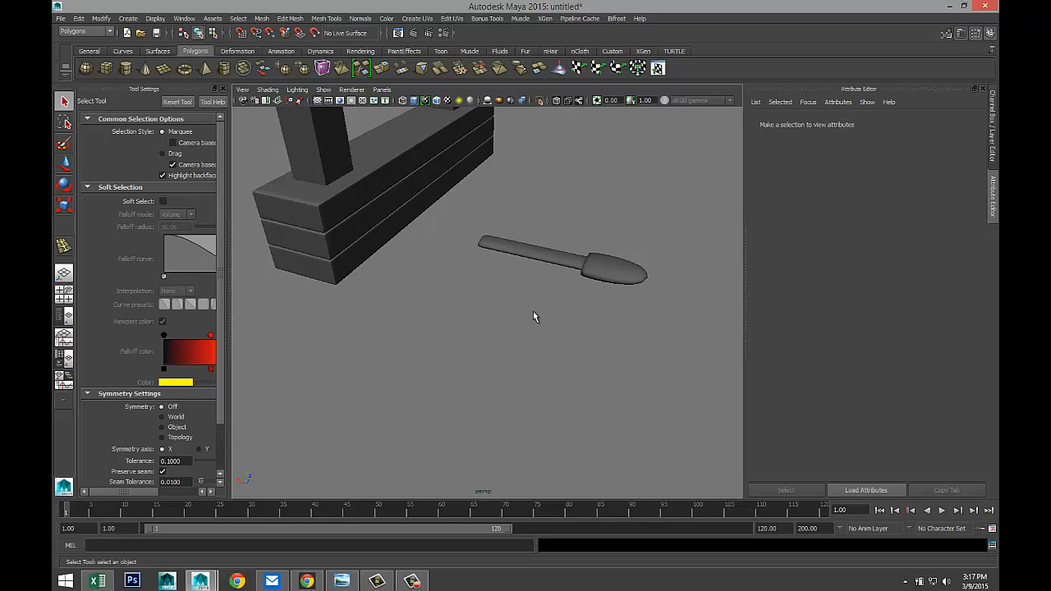
mouse_move(451, 312)
left_mouse_down("alt")
mouse_move(411, 305)
mouse_move(467, 336)
left_mouse_up("alt")
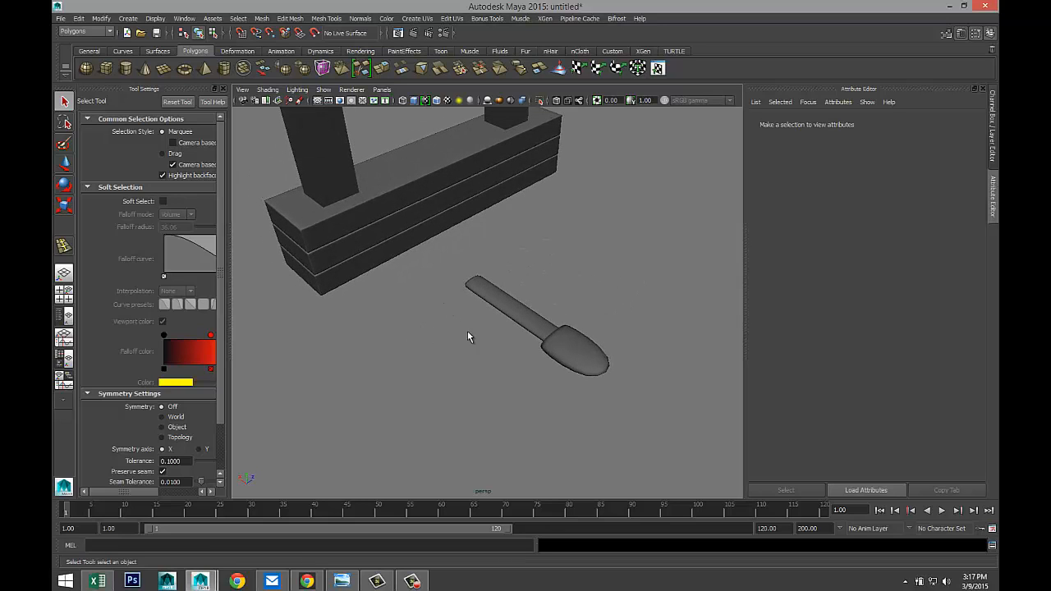
left_click(559, 346)
key("w")
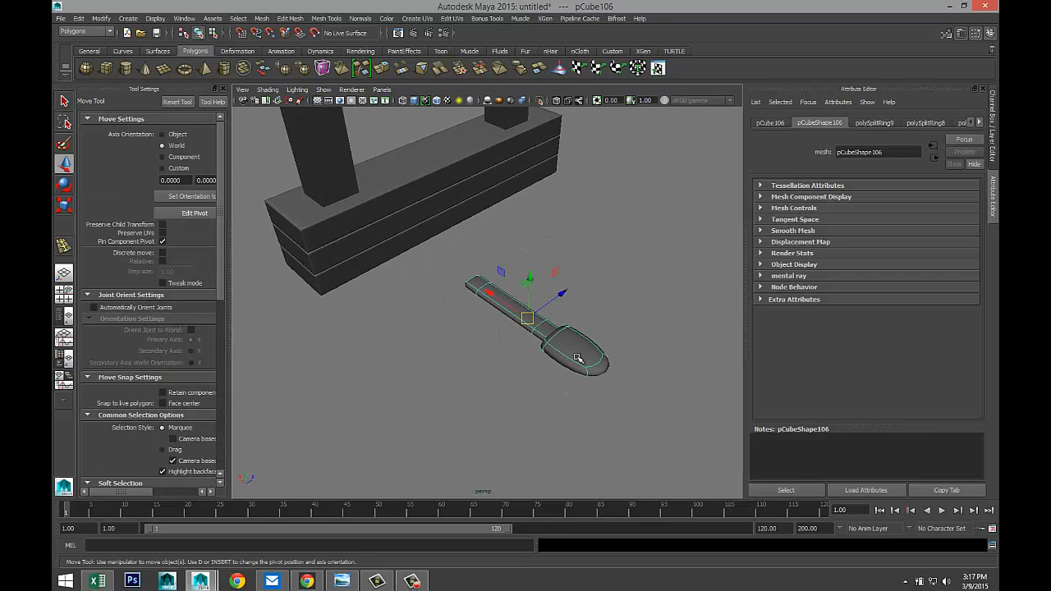
mouse_move(489, 291)
left_mouse_down()
mouse_move(384, 233)
mouse_move(402, 245)
left_mouse_up()
left_click_drag(433, 211, 434, 174)
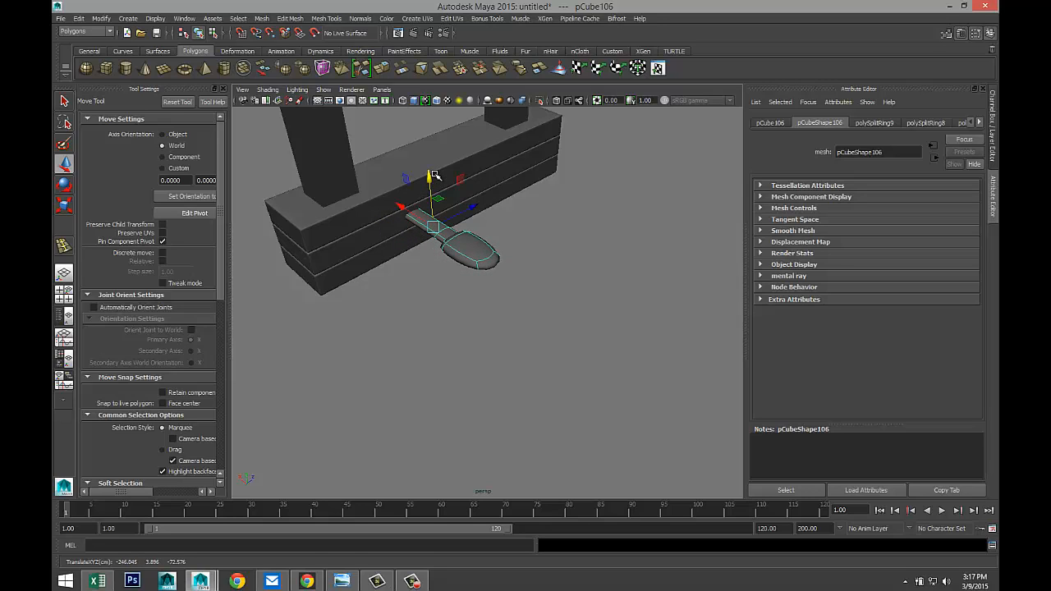
- Duplicate the pedal twice along Z at equal spacing to form a row of three pedals
key("ctrl+d")
left_click_drag(488, 215, 506, 192)
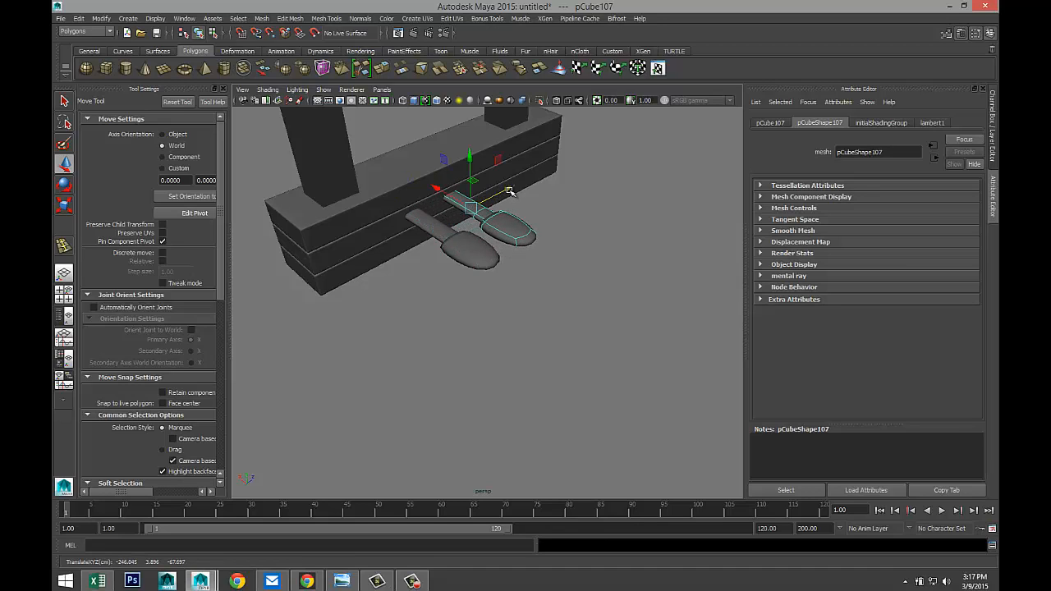
key("shift+d")
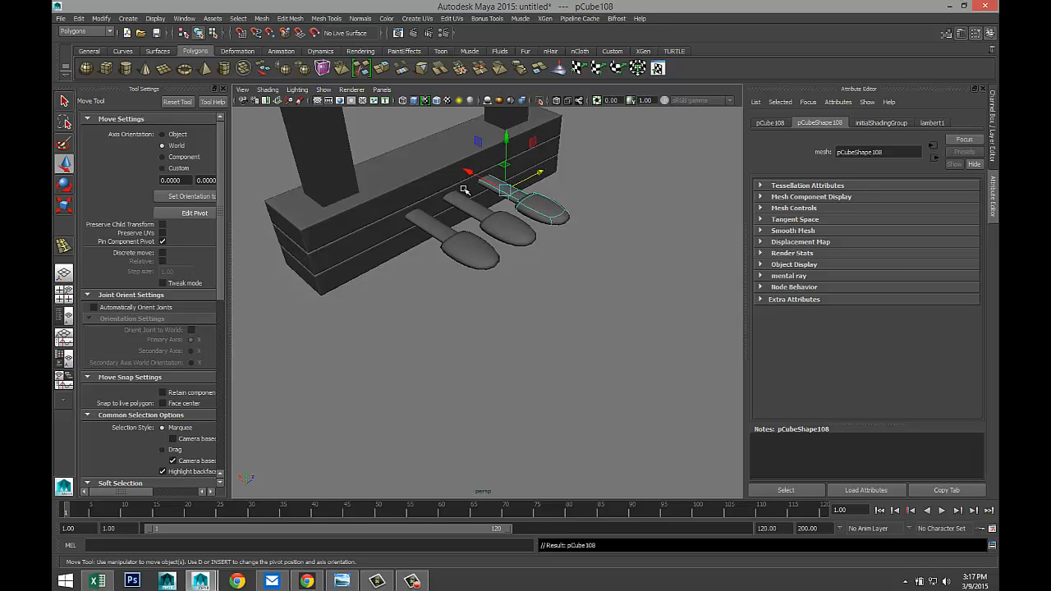
- Show the side view at full size, framed on the pedals and the slab stack
left_click_drag(509, 298, 297, 321, "alt")
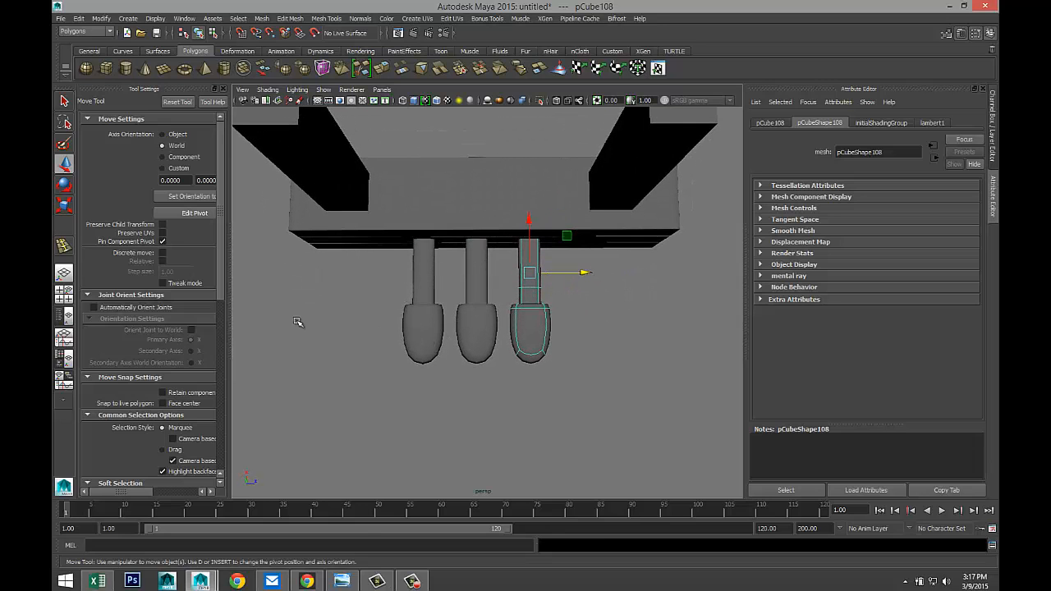
left_click(65, 298)
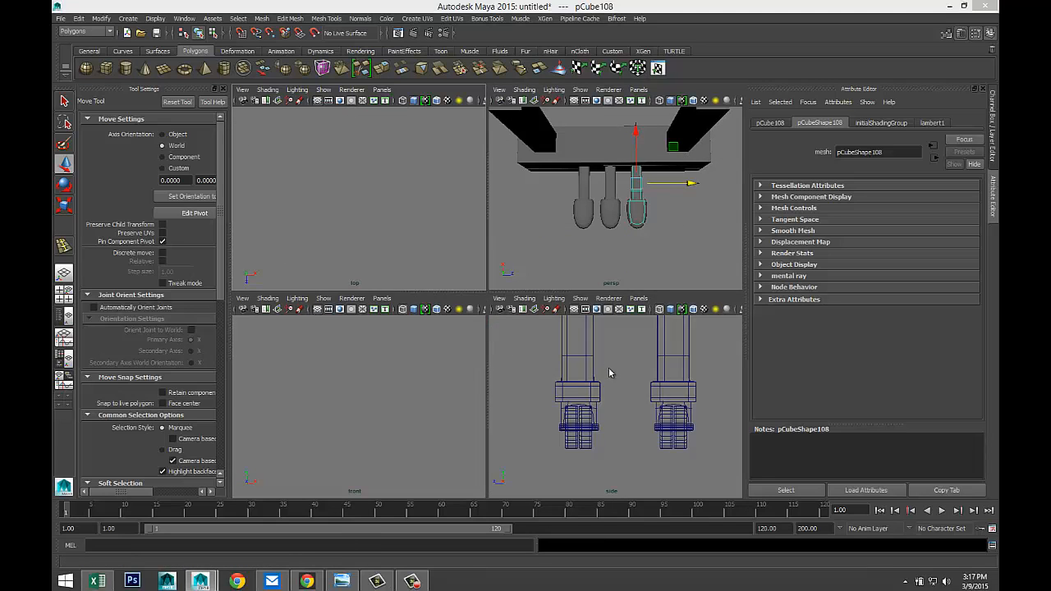
key("space")
key("f")
scroll(566, 378, "down", 6)
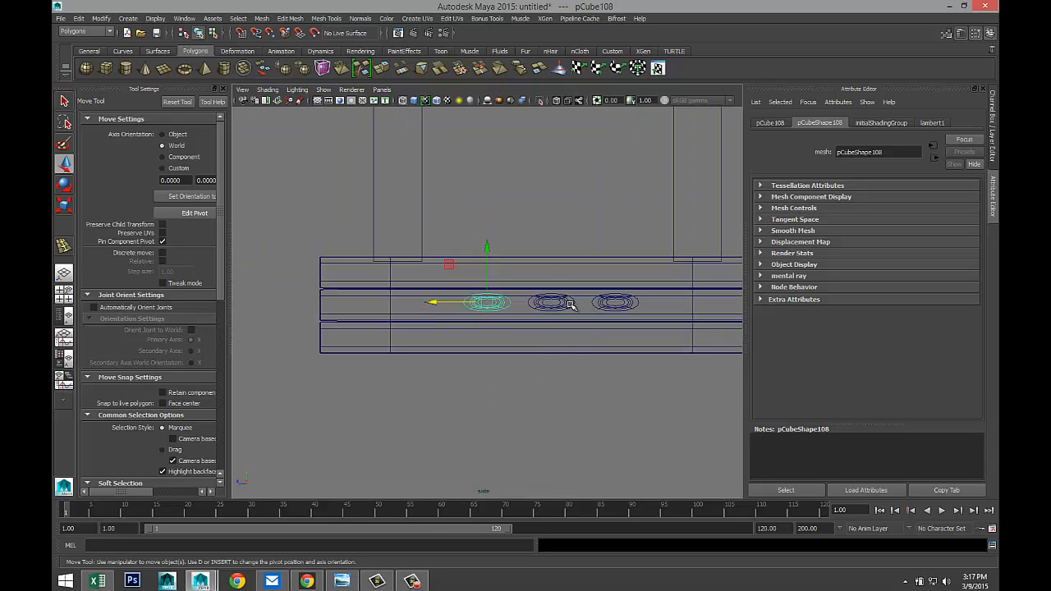
scroll(605, 333, "up", 3)
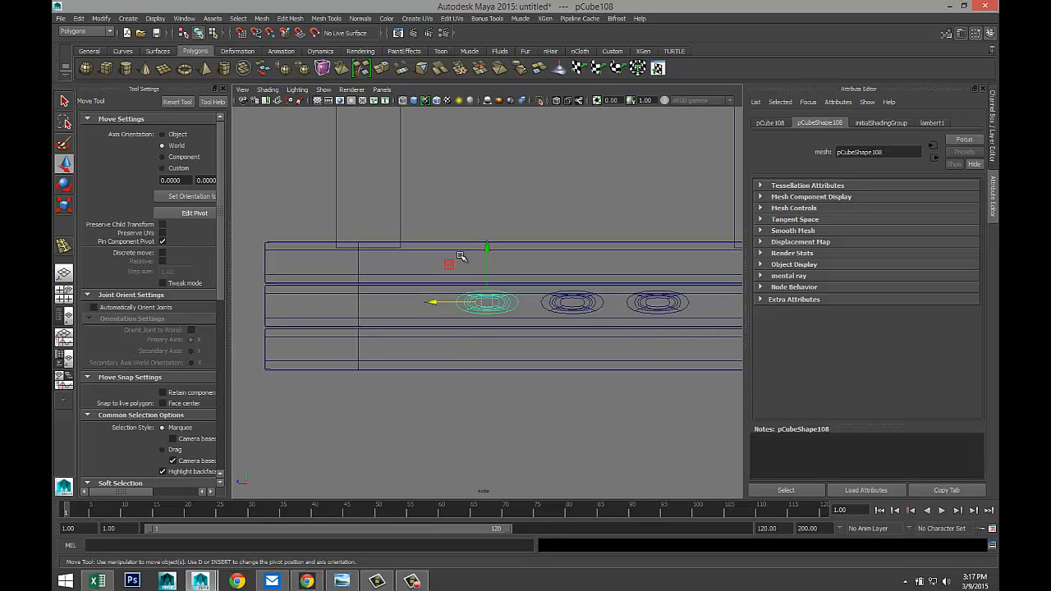
- Select the three pedals together, leaving the slabs out of the selection
left_click_drag(486, 254, 677, 424)
left_click(535, 242, "shift")
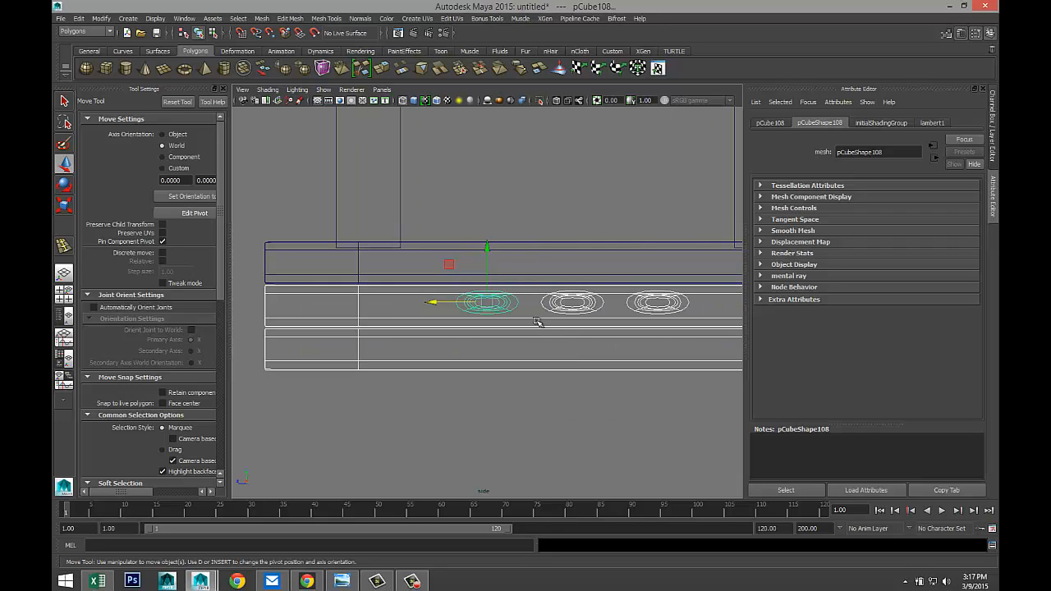
left_click(530, 327, "shift")
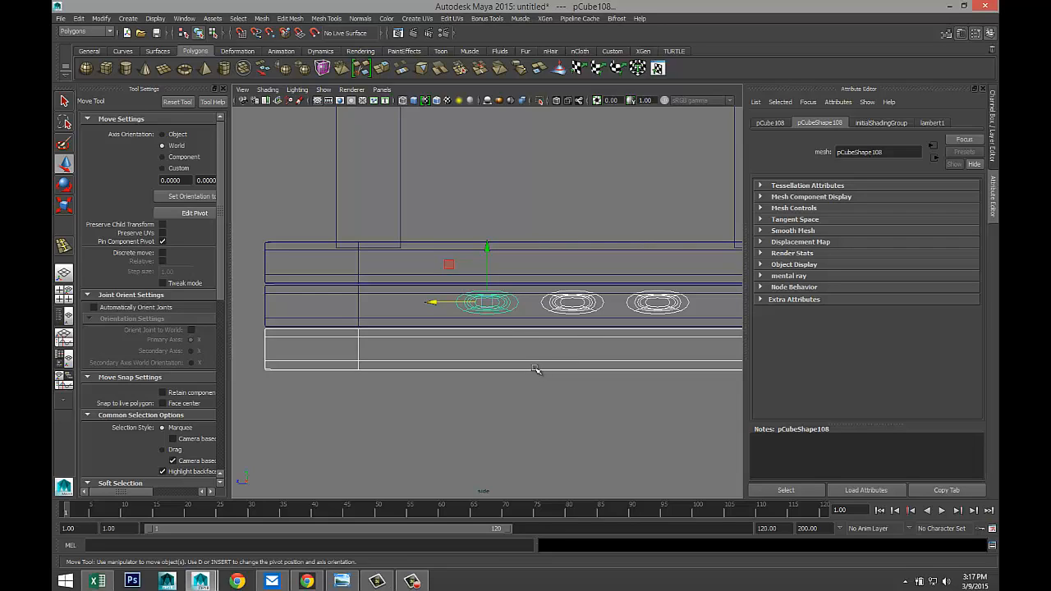
left_click(532, 369, "shift")
scroll(460, 318, "down", 3)
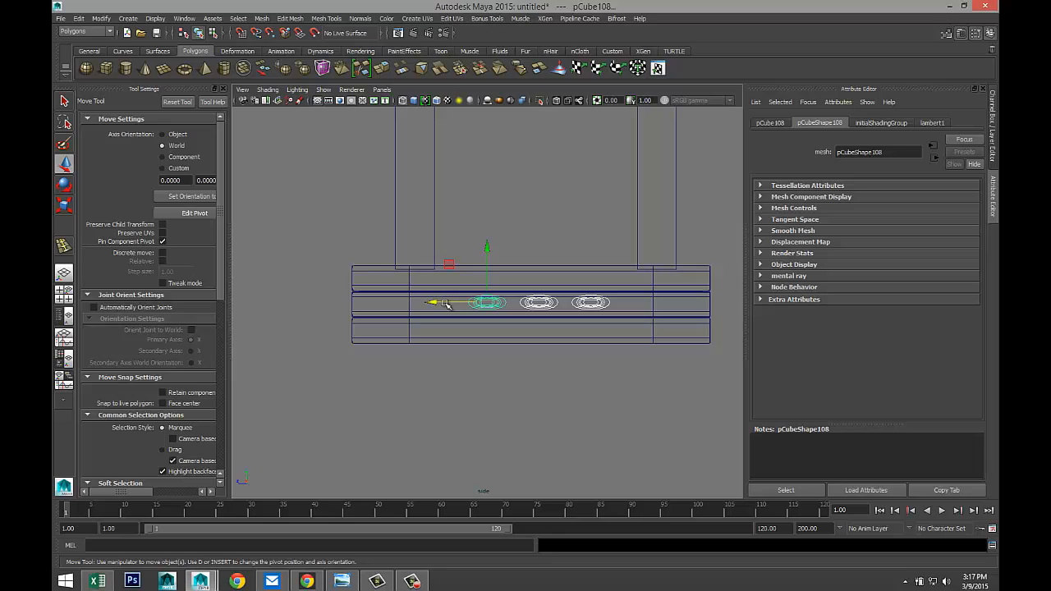
- Move the pillar nearest the selected end pedal inward along Z to about -57.3
left_click(437, 238)
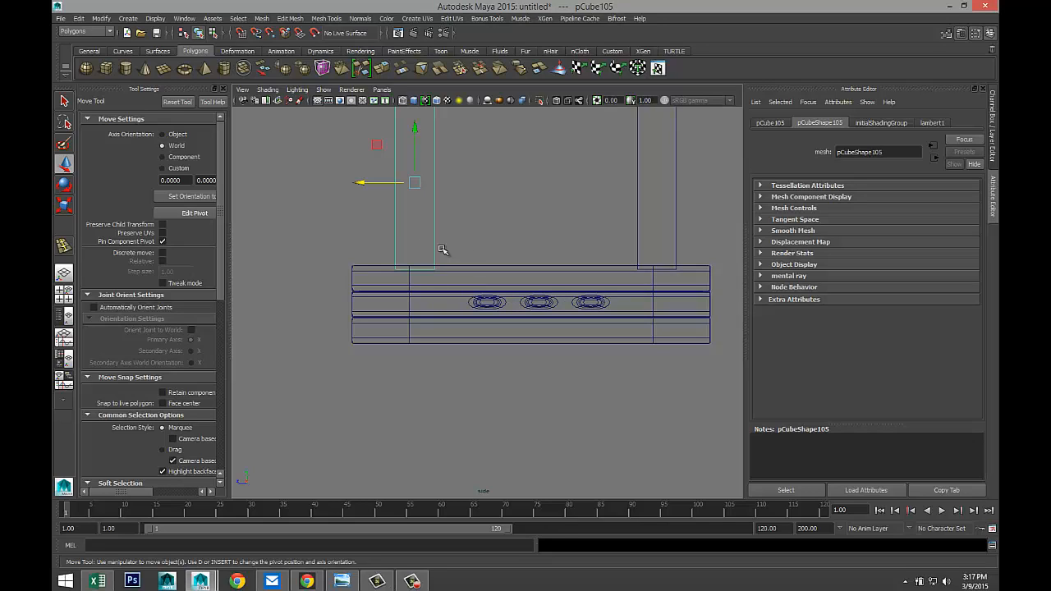
left_click_drag(366, 183, 379, 183)
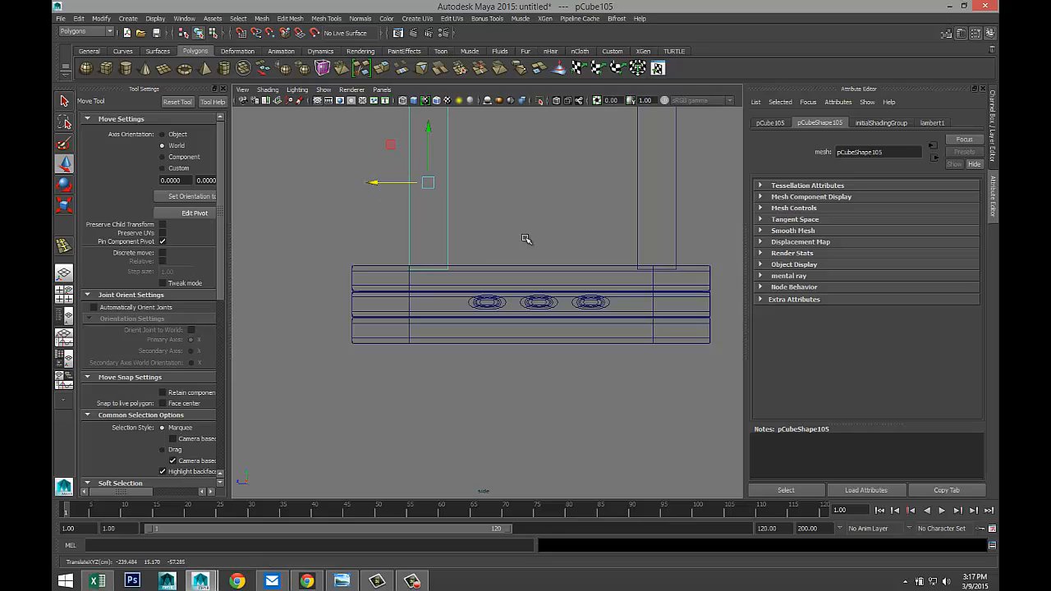
- Move the other pillar inward along Z to about -76.6 and shift the three pedals along Z to about -62.5
left_click(637, 232)
left_click_drag(606, 184, 580, 180)
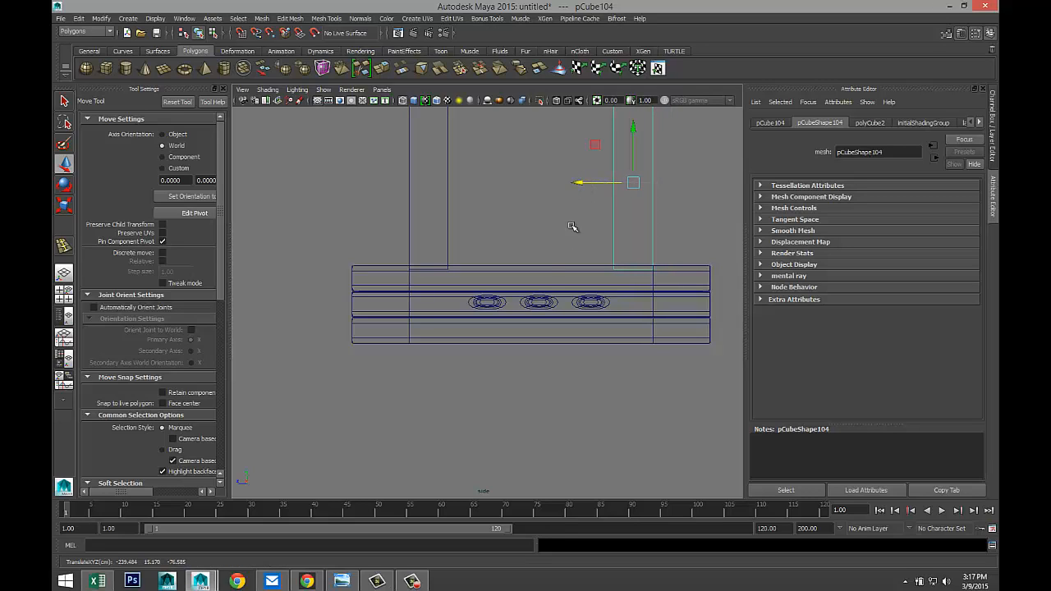
left_click_drag(459, 303, 614, 379)
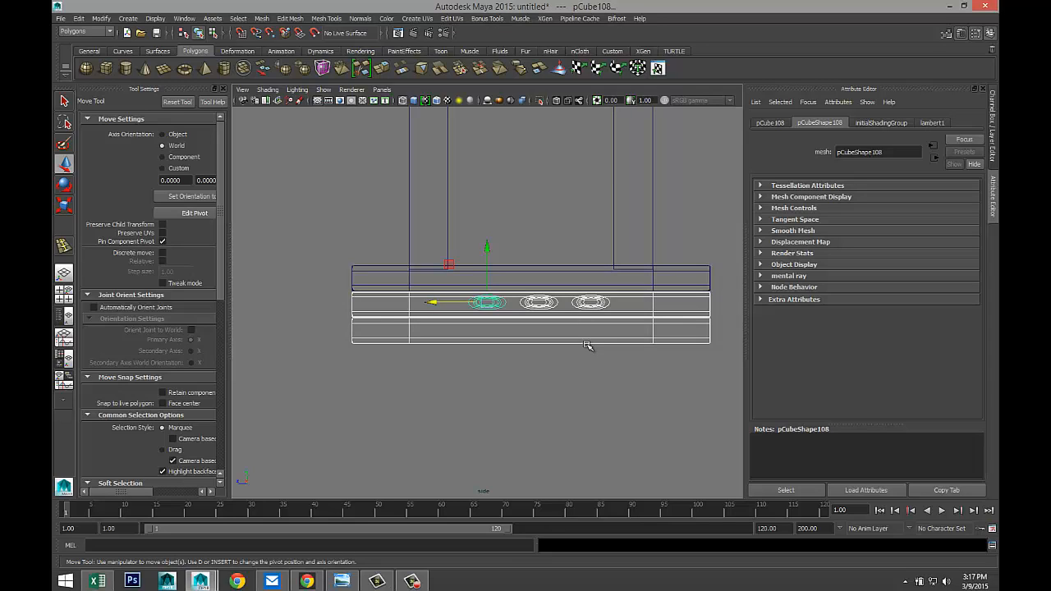
left_click(573, 342, "shift")
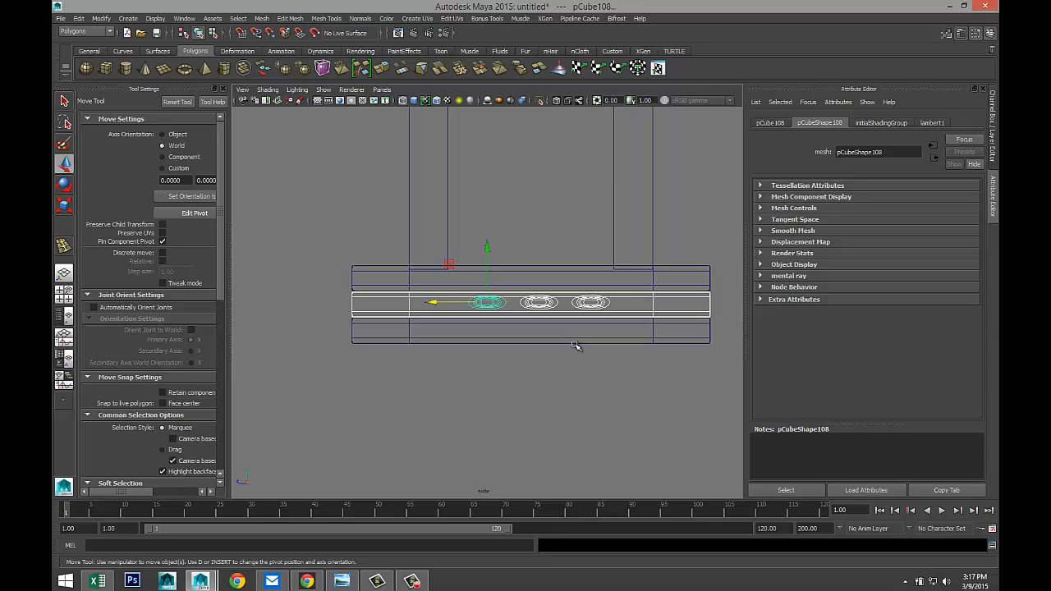
left_click(628, 316, "shift")
left_click_drag(444, 302, 441, 301)
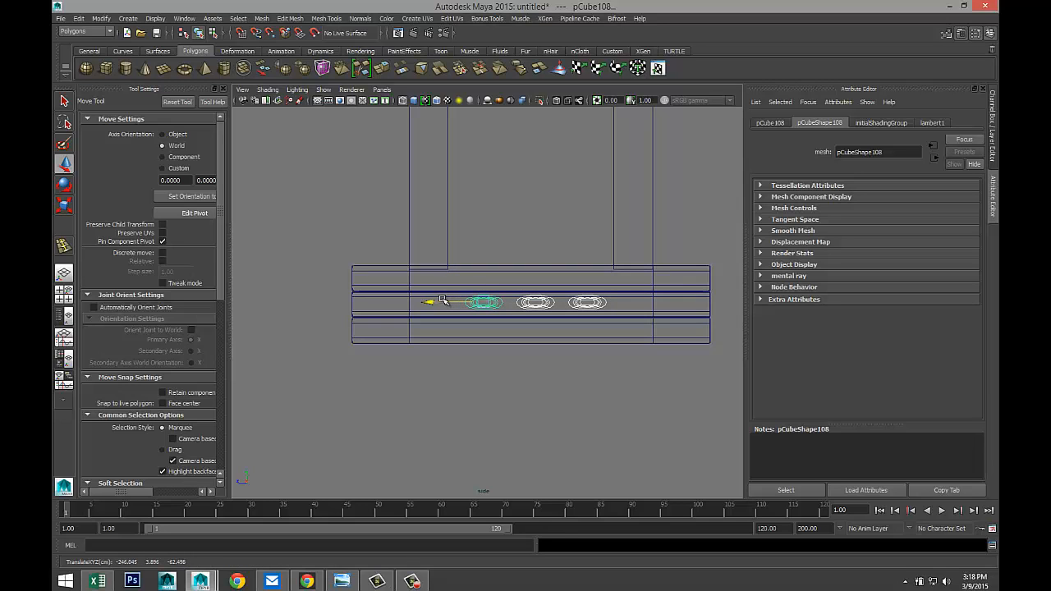
- In the perspective view, combine the slabs, pillars and three pedals into a single mesh
left_click(64, 294)
key("space")
scroll(589, 308, "up", 6)
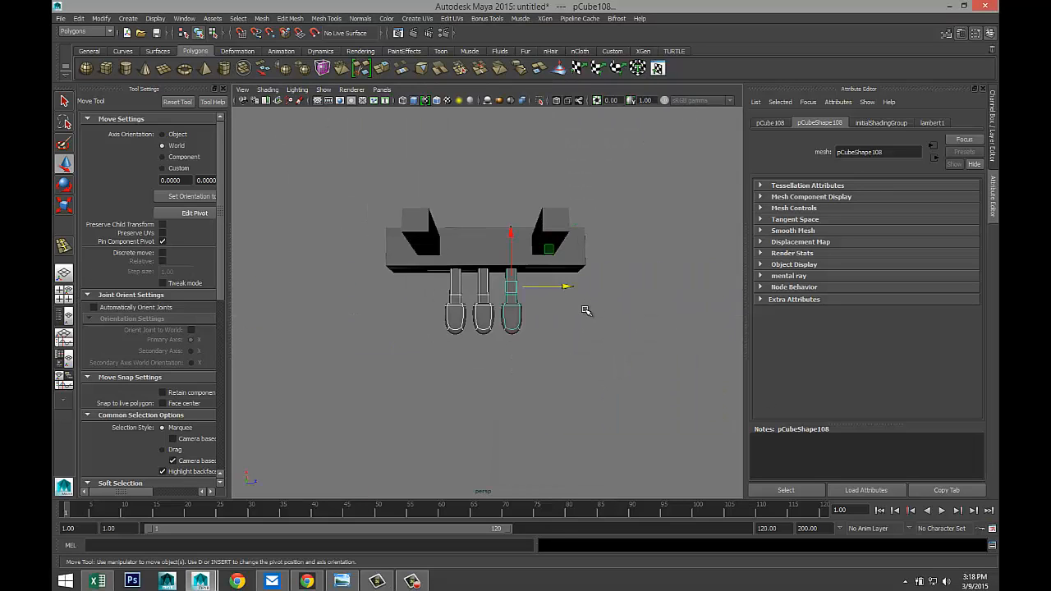
left_click_drag(573, 326, 616, 297, "alt")
middle_click_drag(604, 289, 605, 380, "alt")
scroll(582, 356, "down", 5)
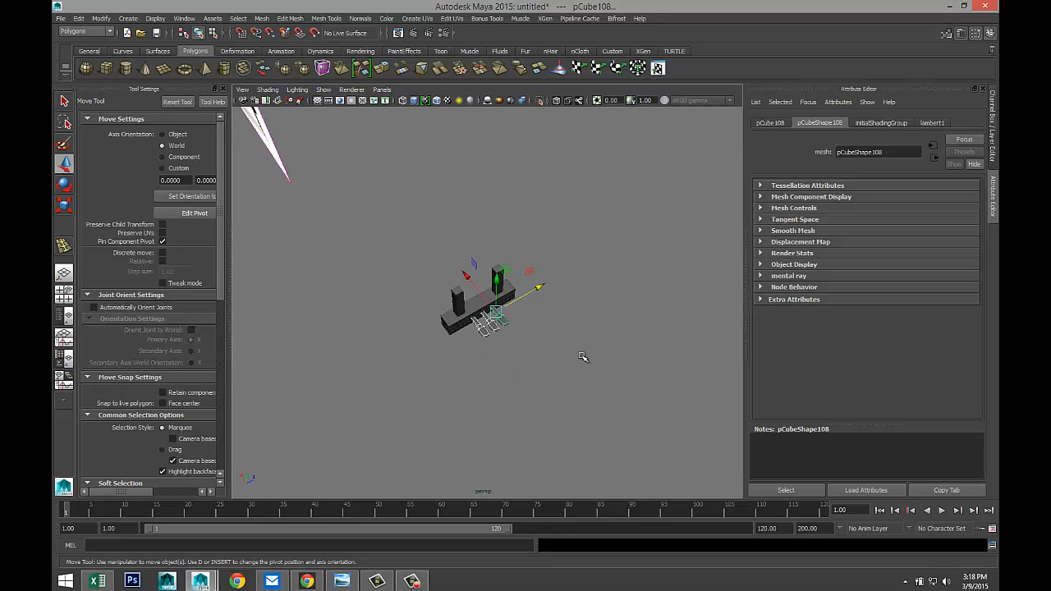
left_click_drag(418, 241, 601, 423)
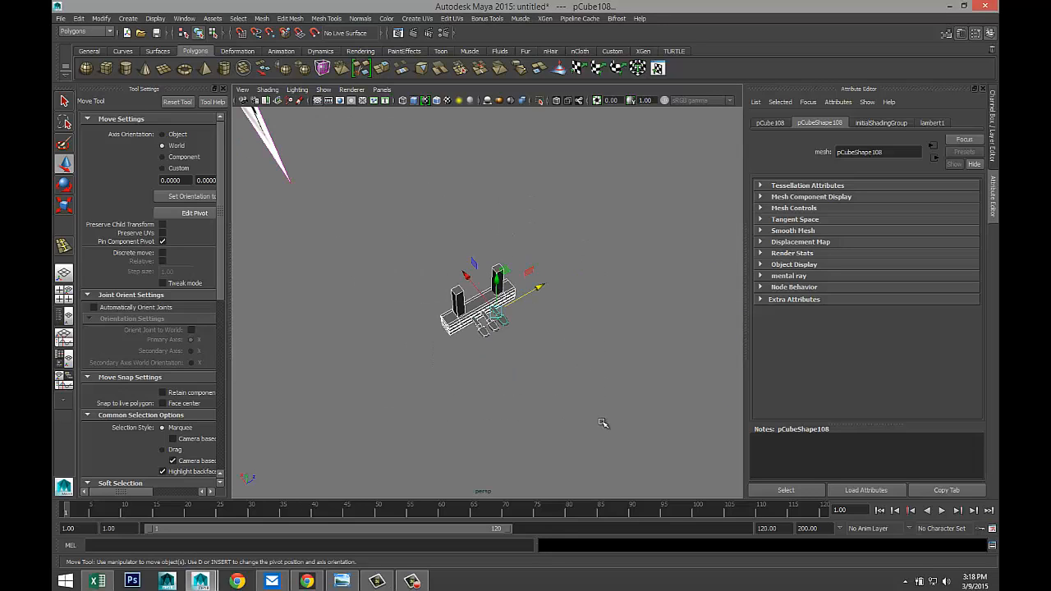
left_click(262, 18)
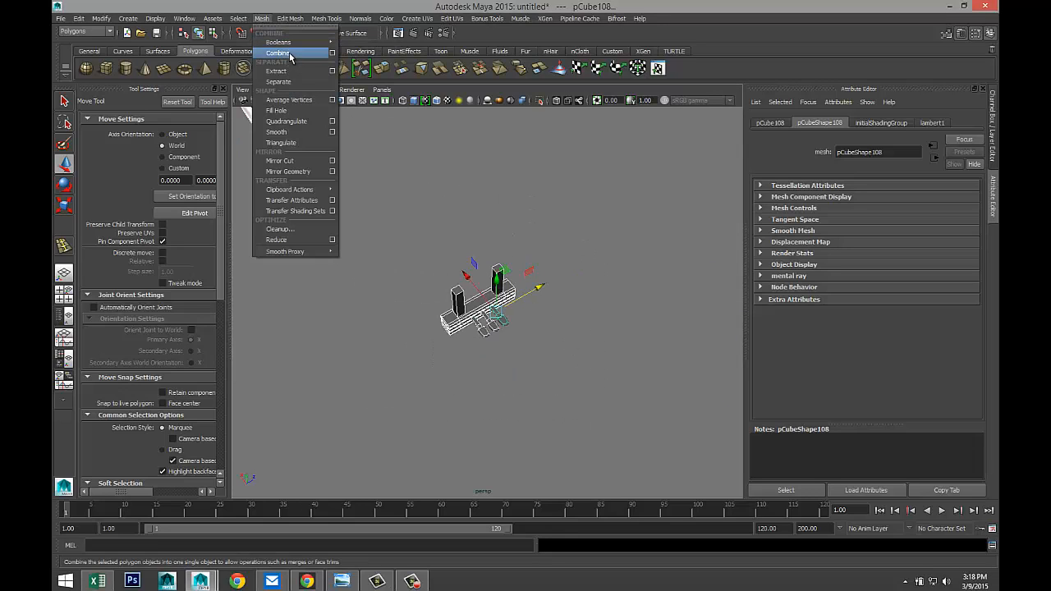
left_click(287, 53)
- Turn off smooth preview on the combined mesh and insert an edge loop near the top of each pillar
scroll(440, 339, "up", 6)
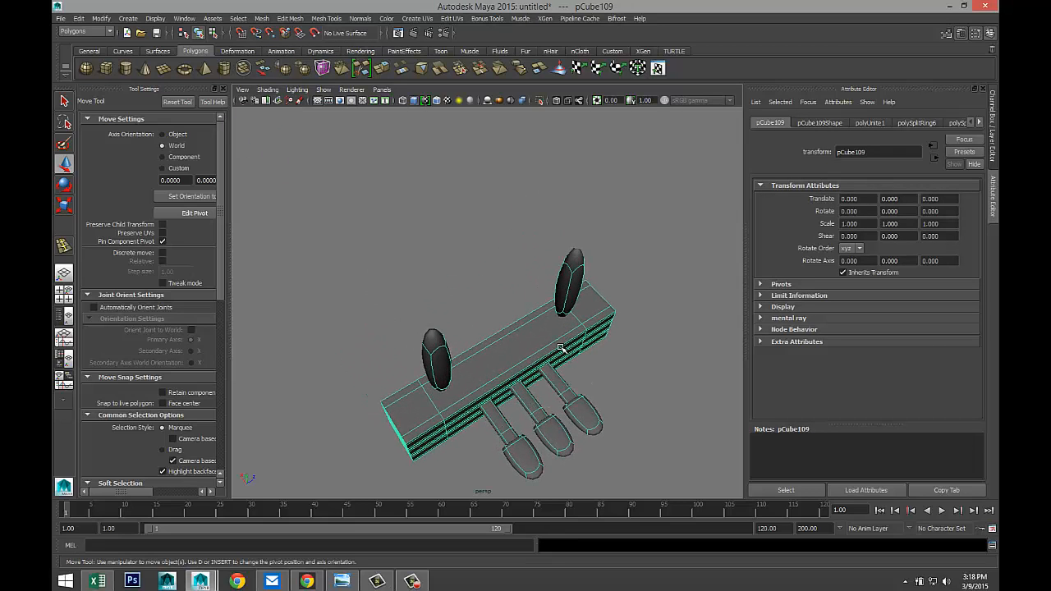
key("1")
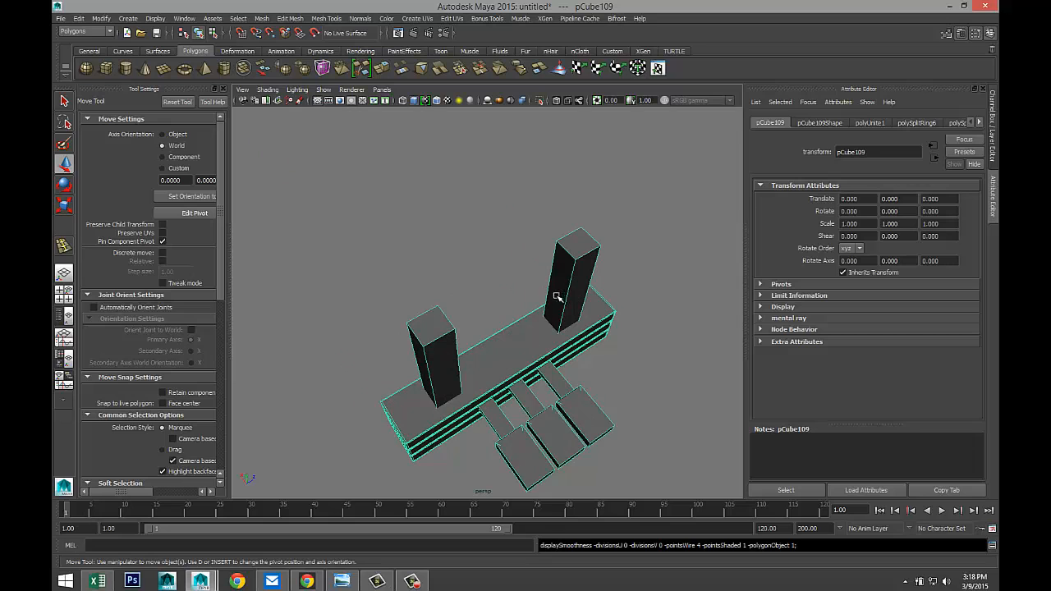
left_click_drag(550, 344, 512, 281, "alt")
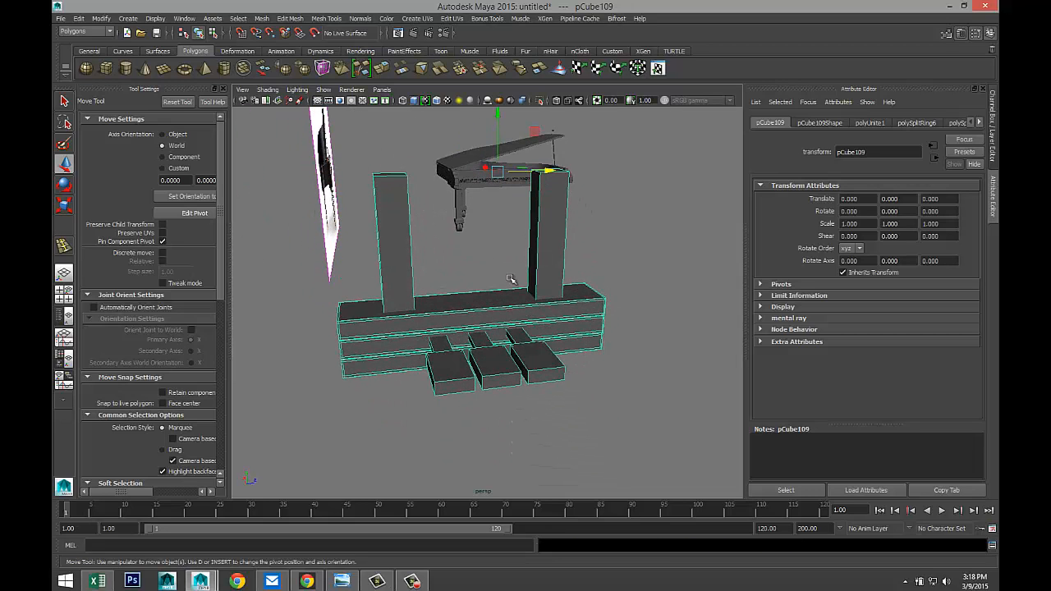
left_click(329, 18)
left_click(353, 148)
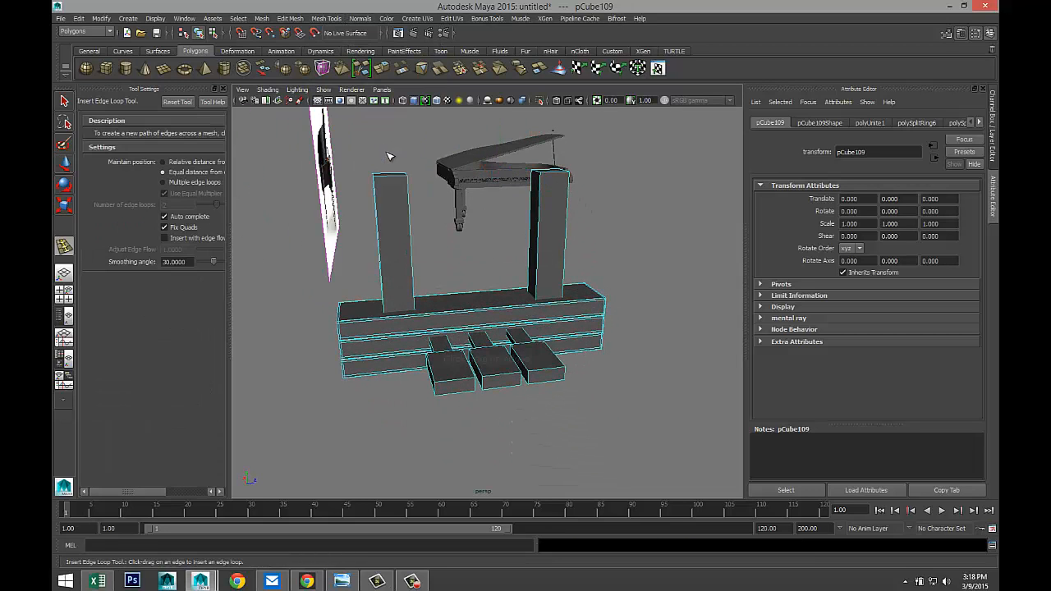
left_click(409, 181)
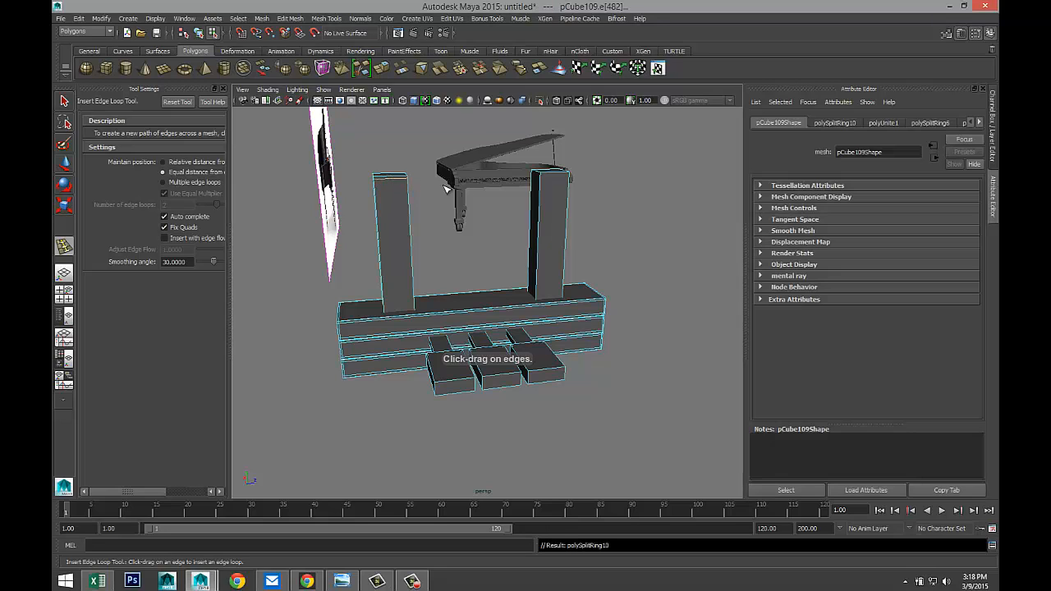
left_click(540, 180)
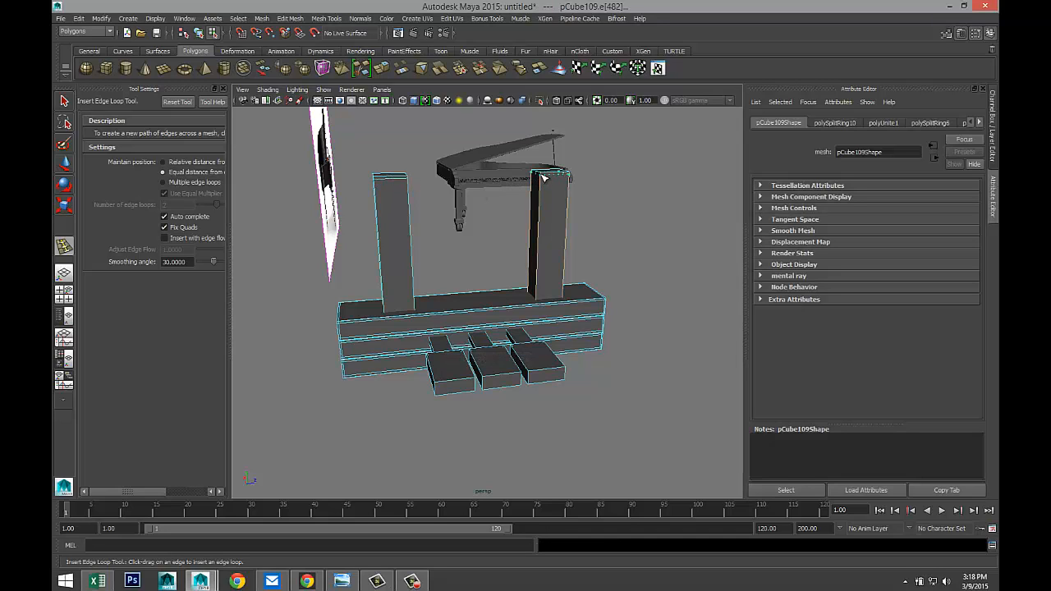
- Select the assembly as an object, check the pillar shapes in smooth preview, and return to the unsmoothed display
key("q")
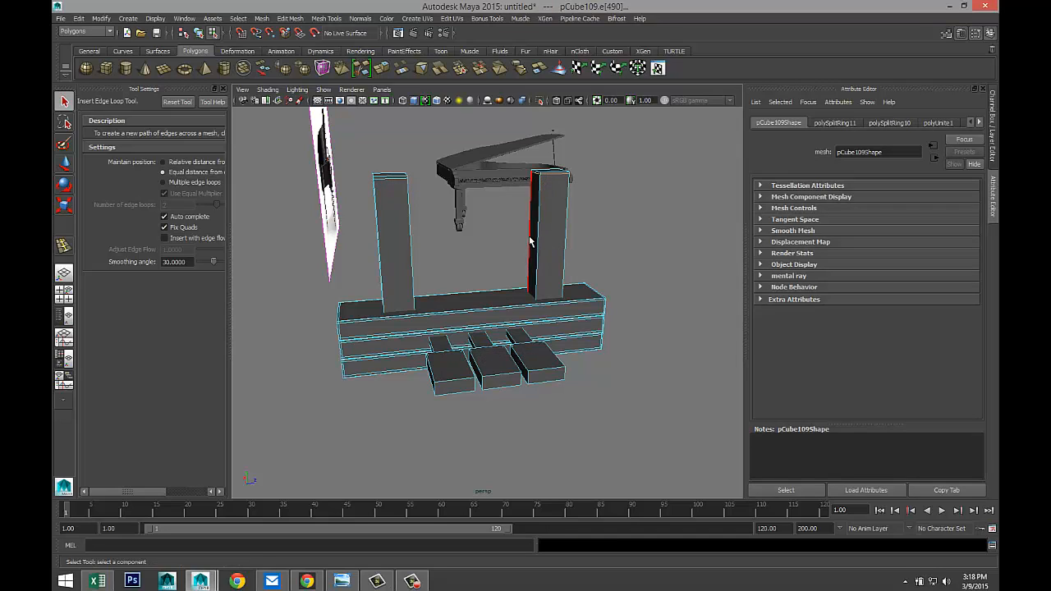
right_click_drag(540, 249, 577, 243)
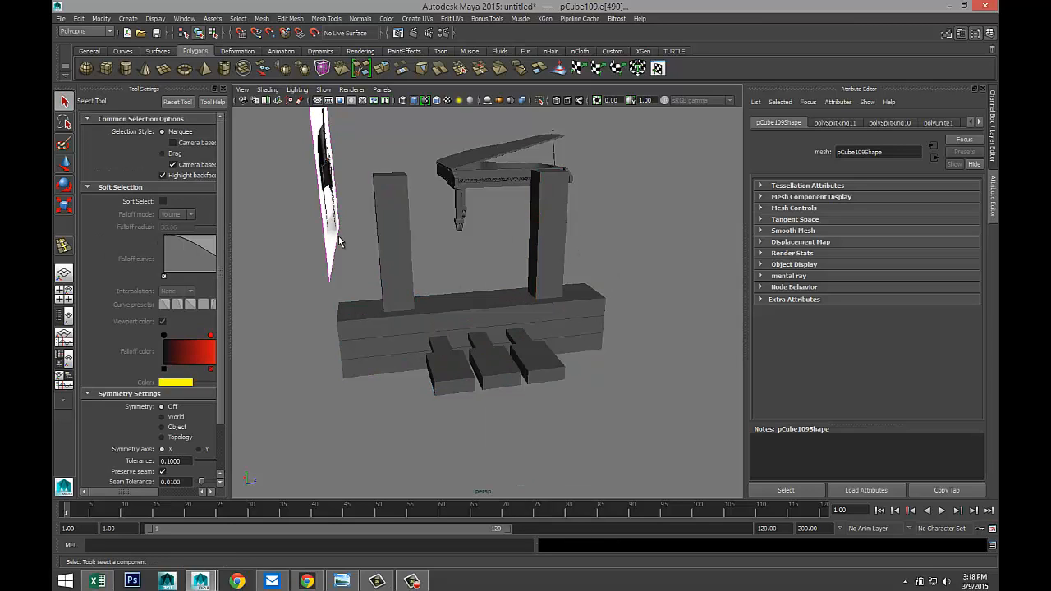
left_click_drag(338, 235, 634, 448)
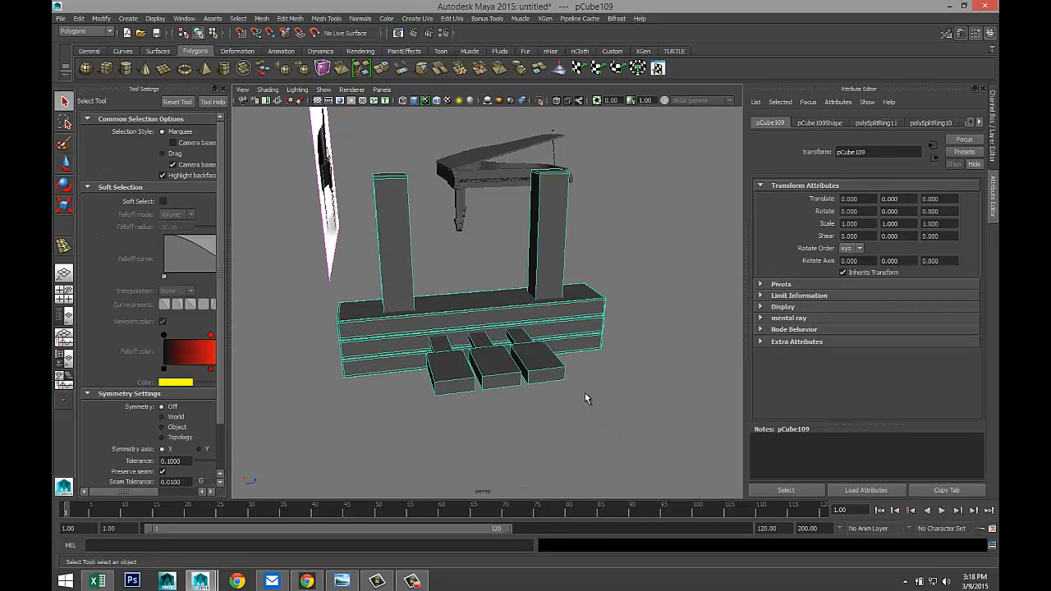
key("3")
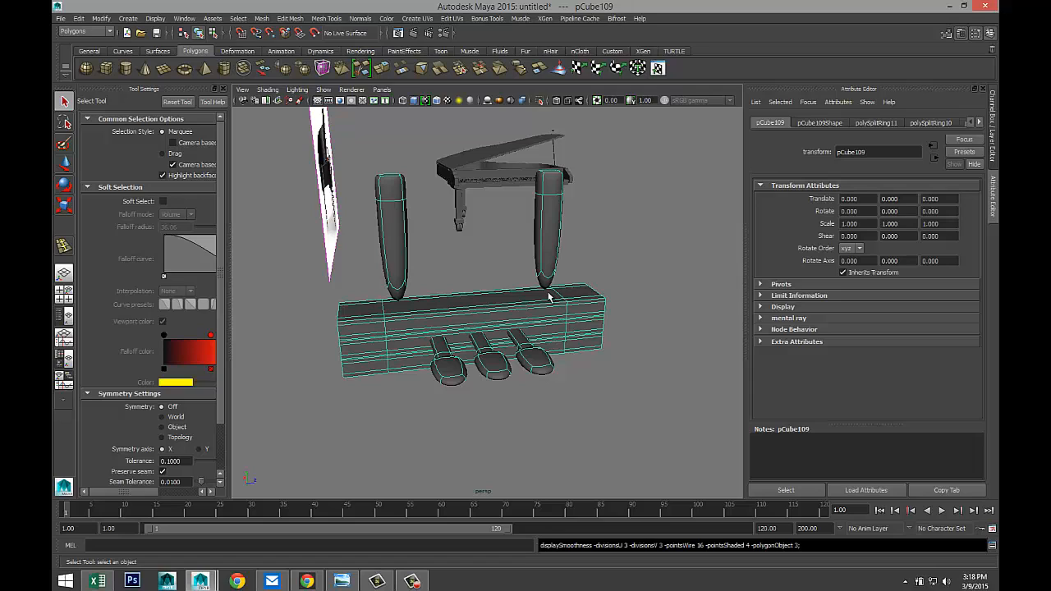
key("1")
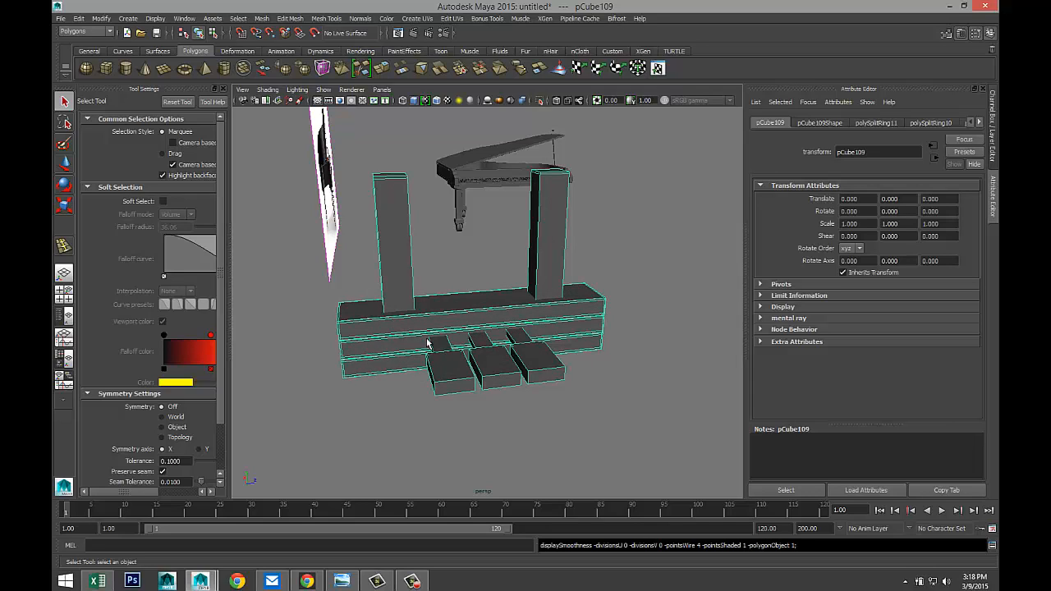
- Insert an edge loop near the base of each pillar in wireframe display, and return to shaded display
key("4")
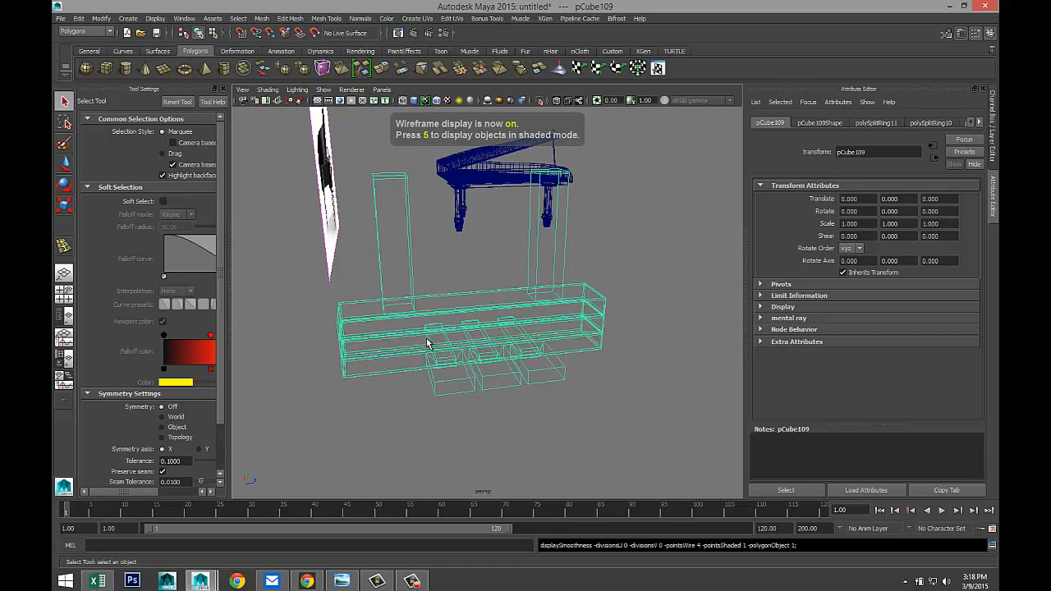
key("g")
left_click_drag(414, 283, 424, 314)
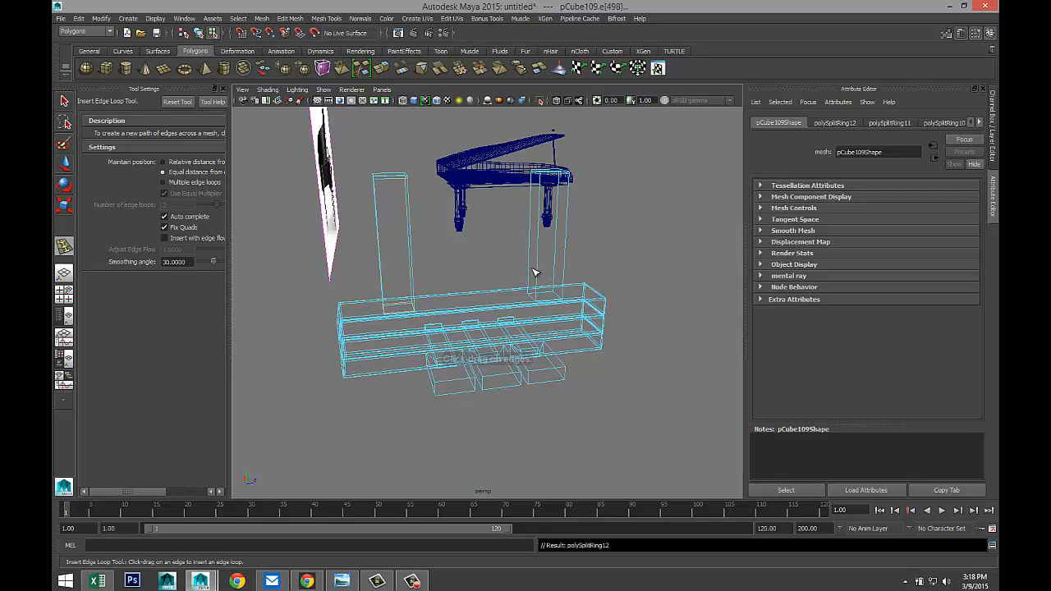
left_click_drag(536, 270, 553, 312)
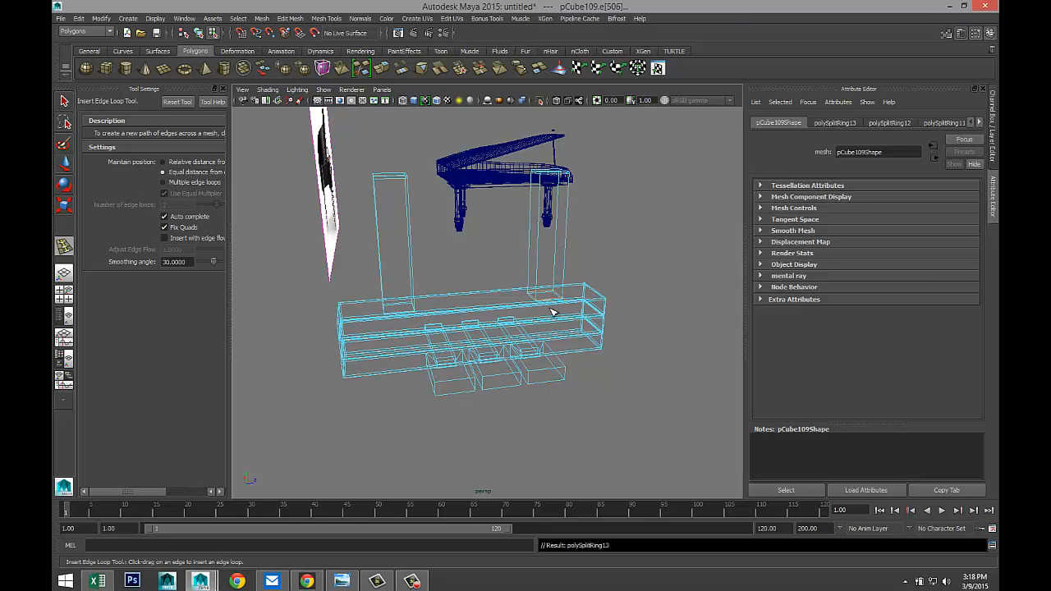
key("5")
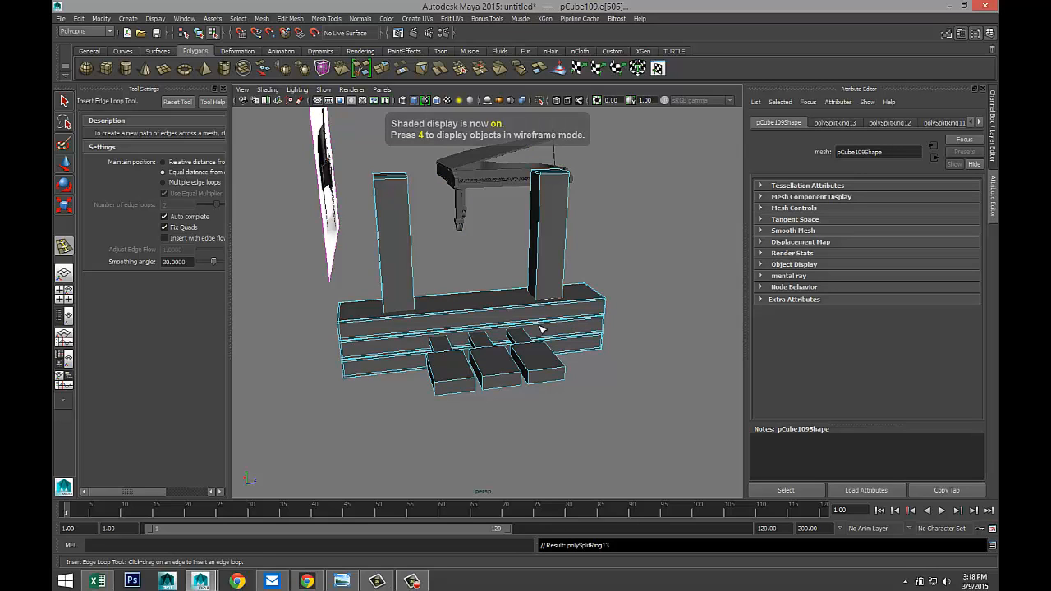
- Return to object mode, turn on smooth preview for the whole pedal assembly, and deselect it
right_click_drag(425, 326, 452, 293)
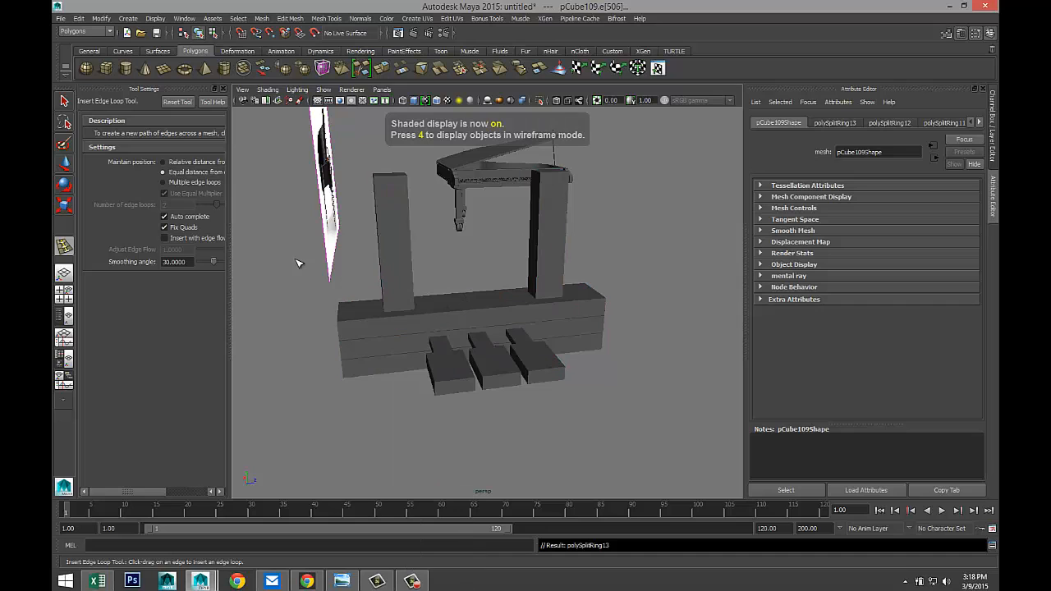
left_click_drag(298, 248, 631, 451)
key("3")
left_click(634, 446)
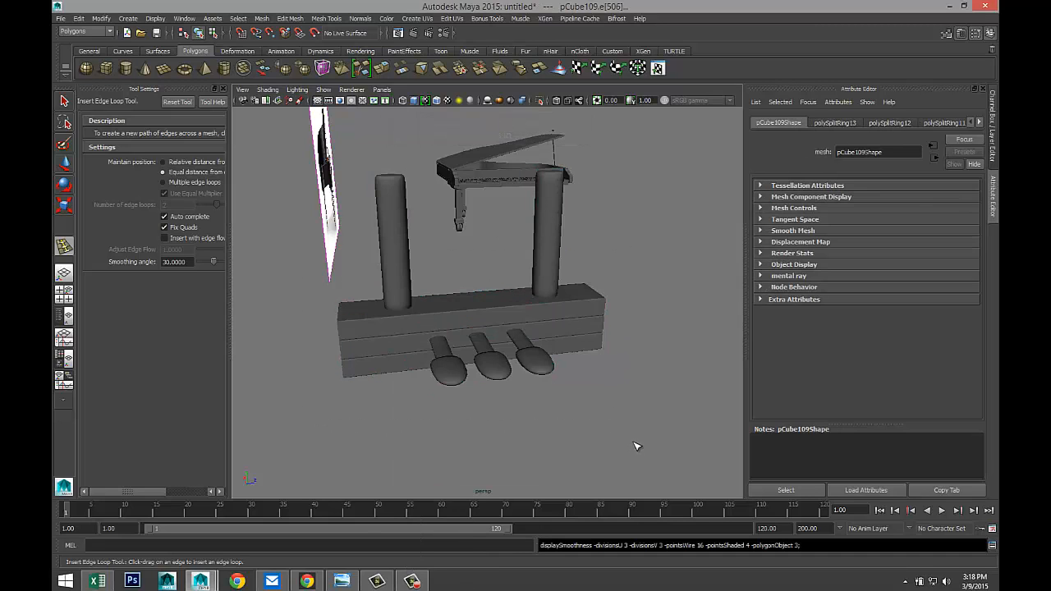
- Select the whole pedal assembly and try to combine it again
scroll(574, 382, "down", 4)
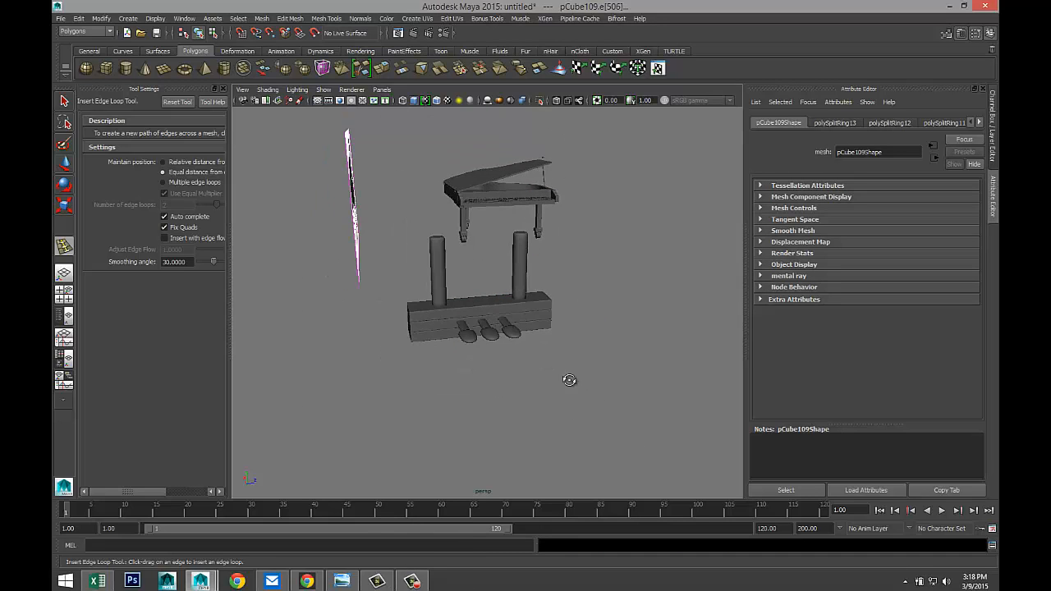
left_click_drag(569, 380, 570, 401, "alt")
left_click_drag(436, 285, 605, 458)
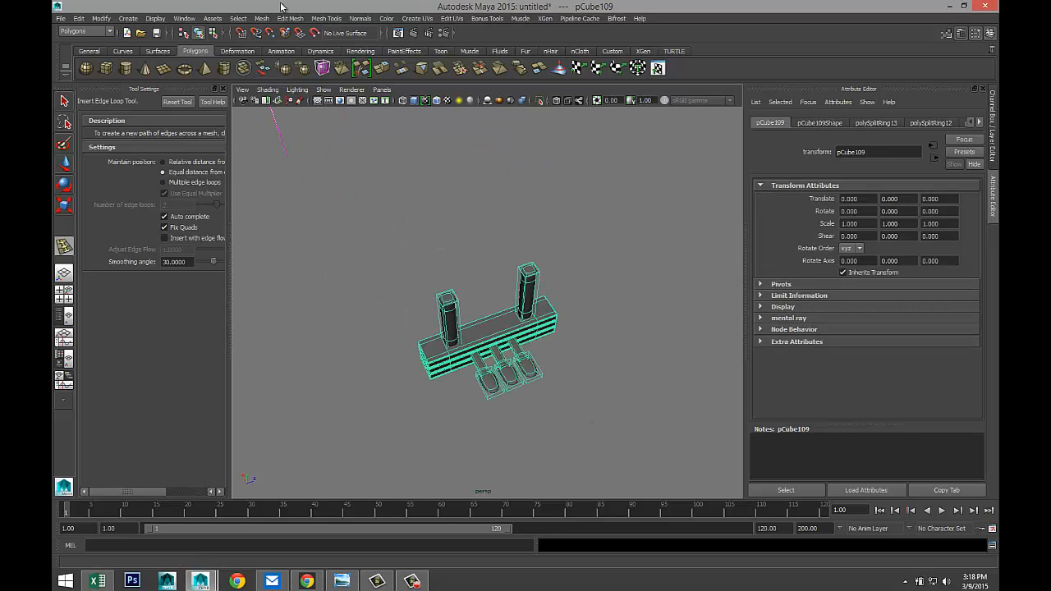
left_click(260, 18)
left_click(278, 54)
- Center the pedal assembly's pivot on its own geometry
scroll(420, 263, "down", 5)
left_click_drag(519, 343, 551, 323, "alt")
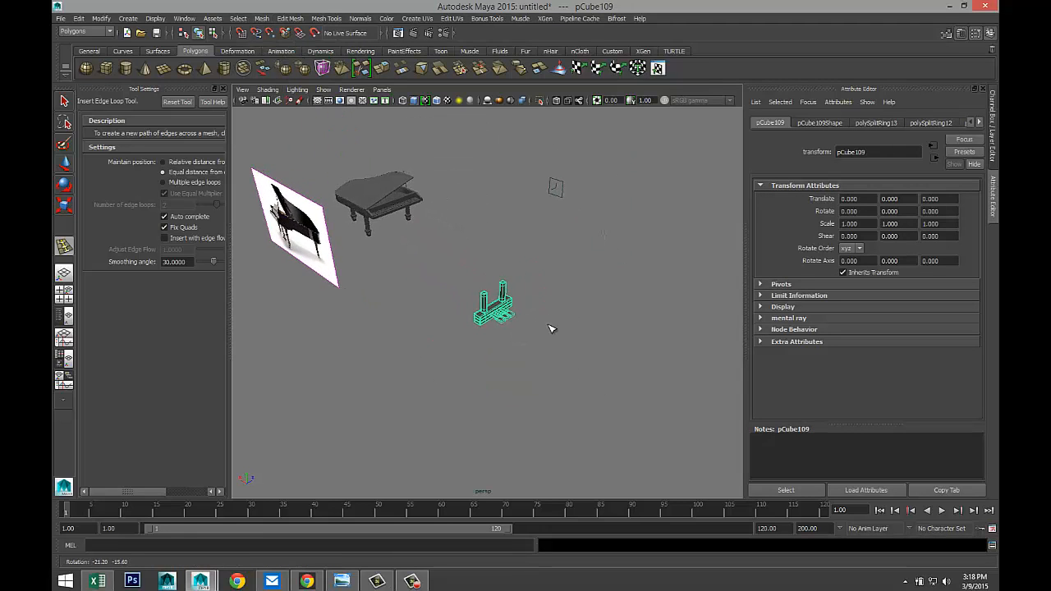
key("w")
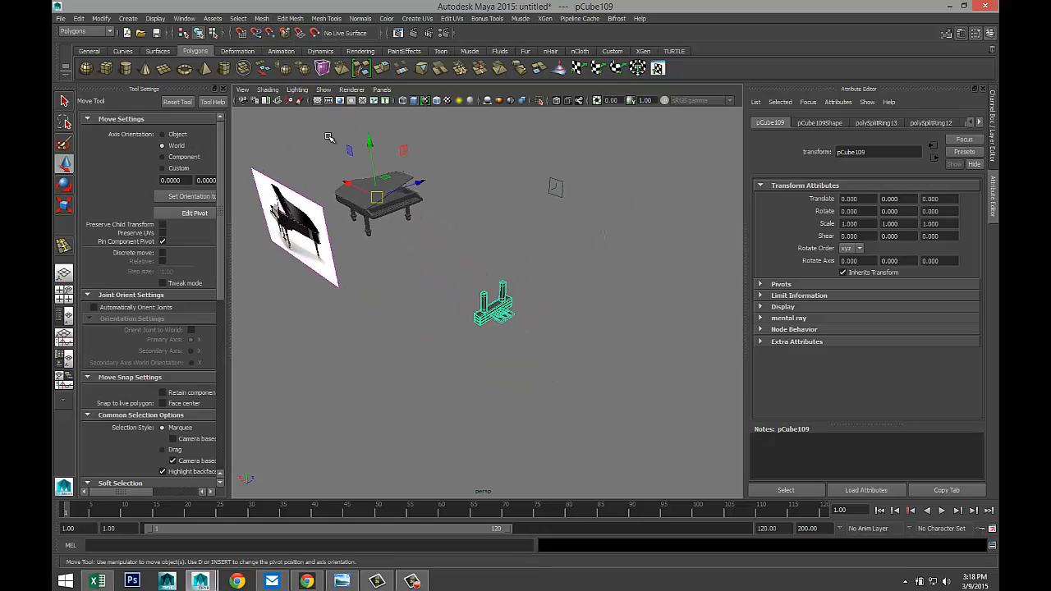
left_click(101, 18)
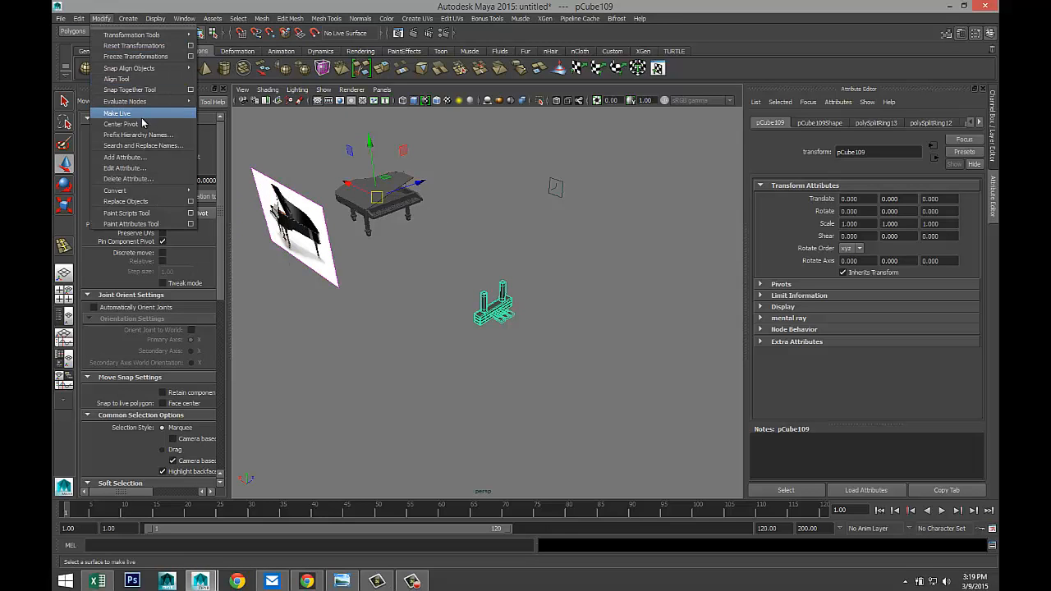
left_click(142, 123)
- Move the pedal assembly next to the piano's keyboard side, to about X 173.5 and Z 40.8
left_click_drag(456, 280, 347, 200)
left_click_drag(404, 220, 464, 283)
key("f")
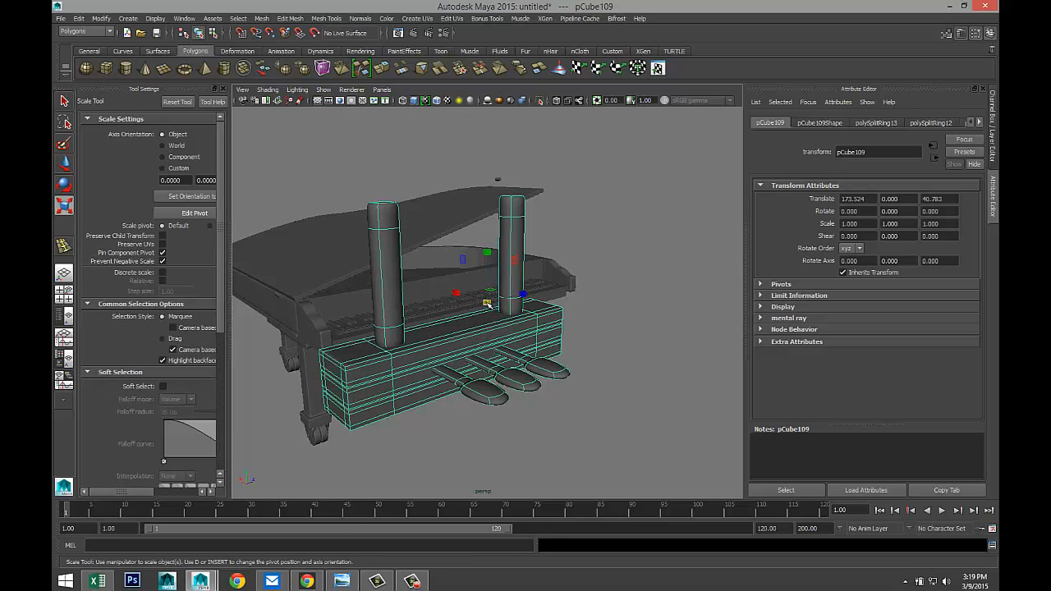
- Scale the pedal assembly uniformly to about 0.116 and lower it to about -11.2 in Y
left_click_drag(487, 303, 317, 308)
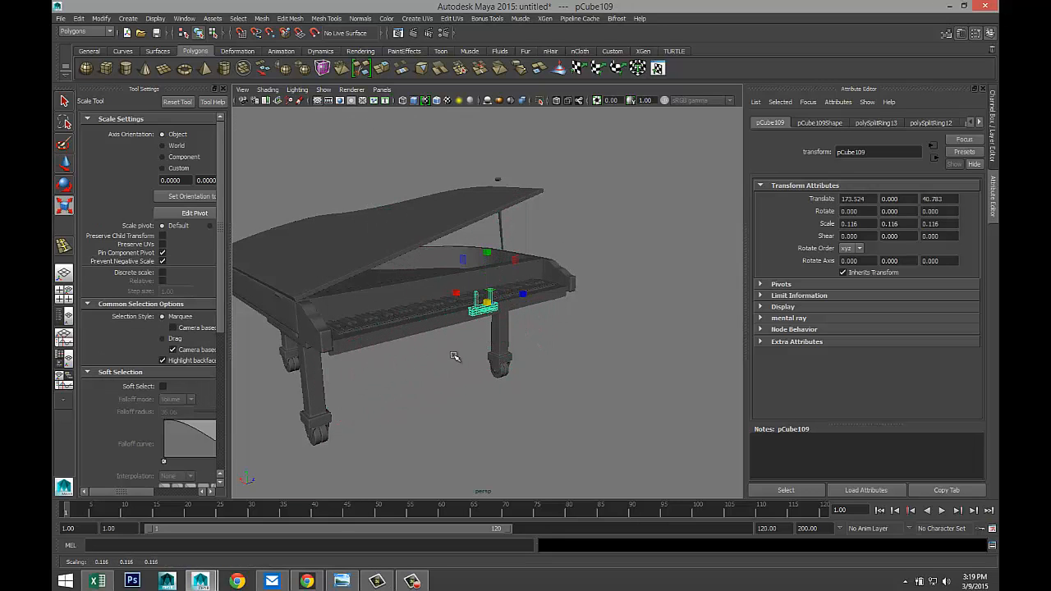
key("w")
left_click_drag(488, 251, 488, 343)
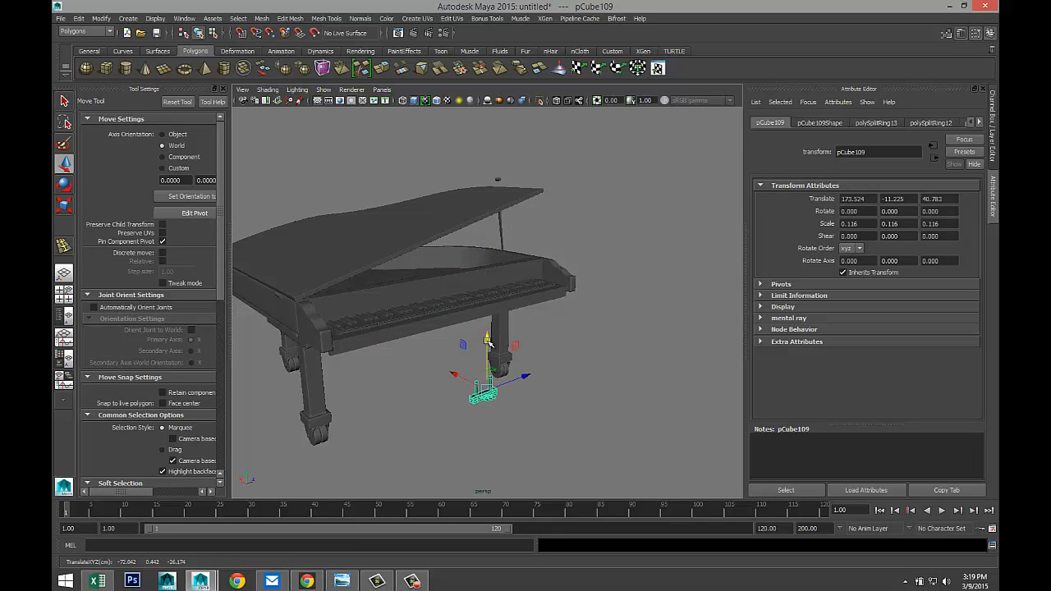
- Lower the pedal assembly to about -31.1 in Y, working in the side view
left_click_drag(553, 402, 464, 399, "alt")
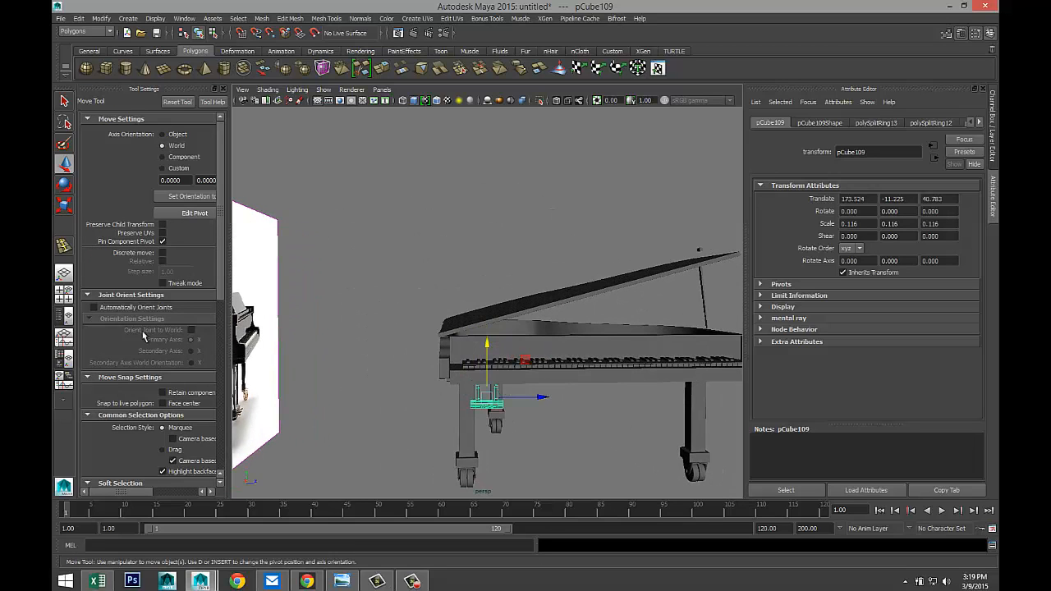
left_click(62, 295)
key("space")
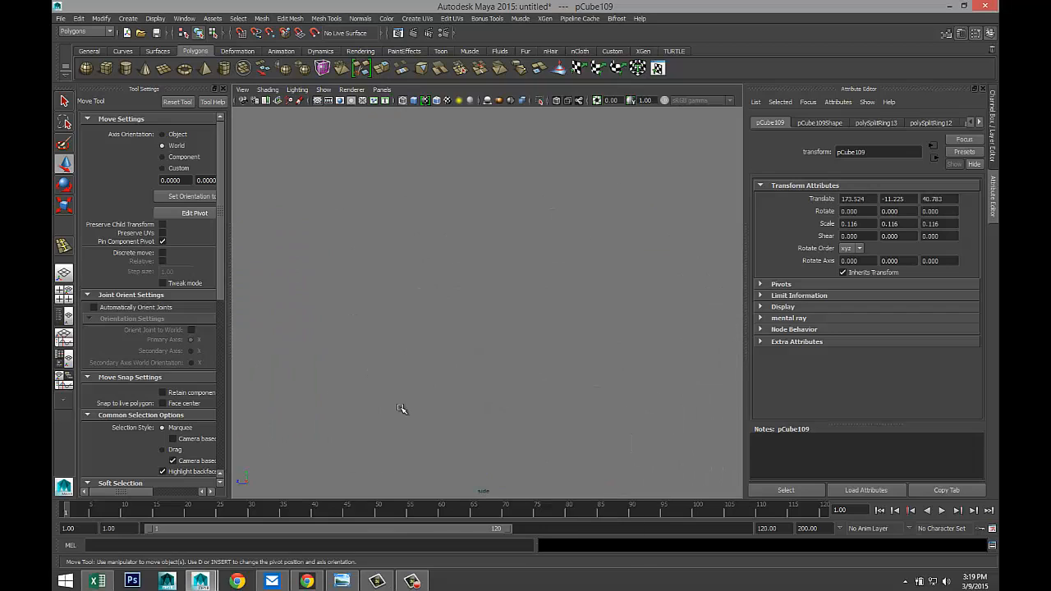
scroll(415, 407, "down", 5)
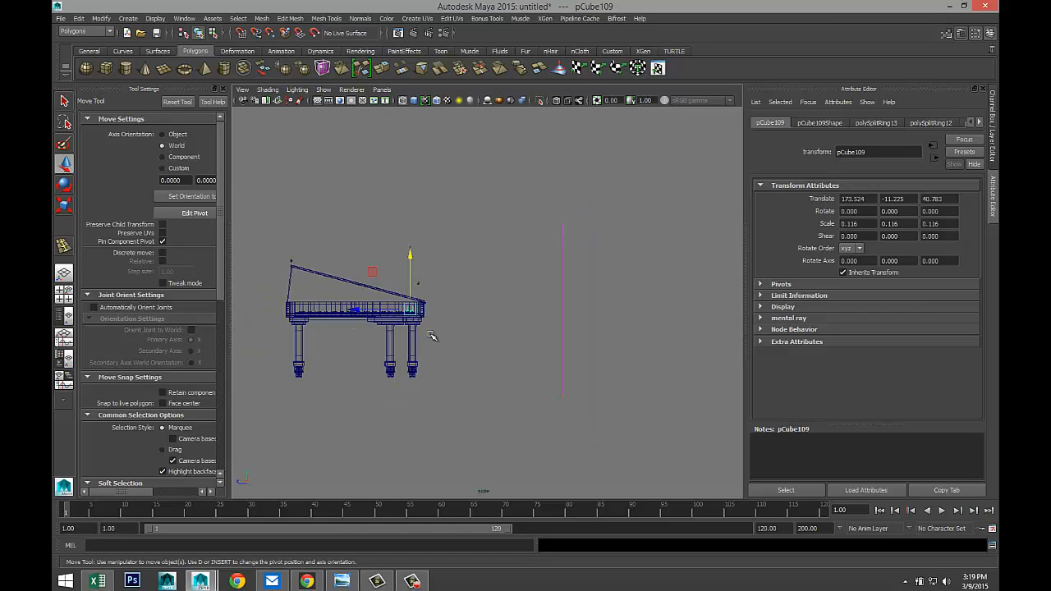
left_click_drag(408, 259, 414, 296)
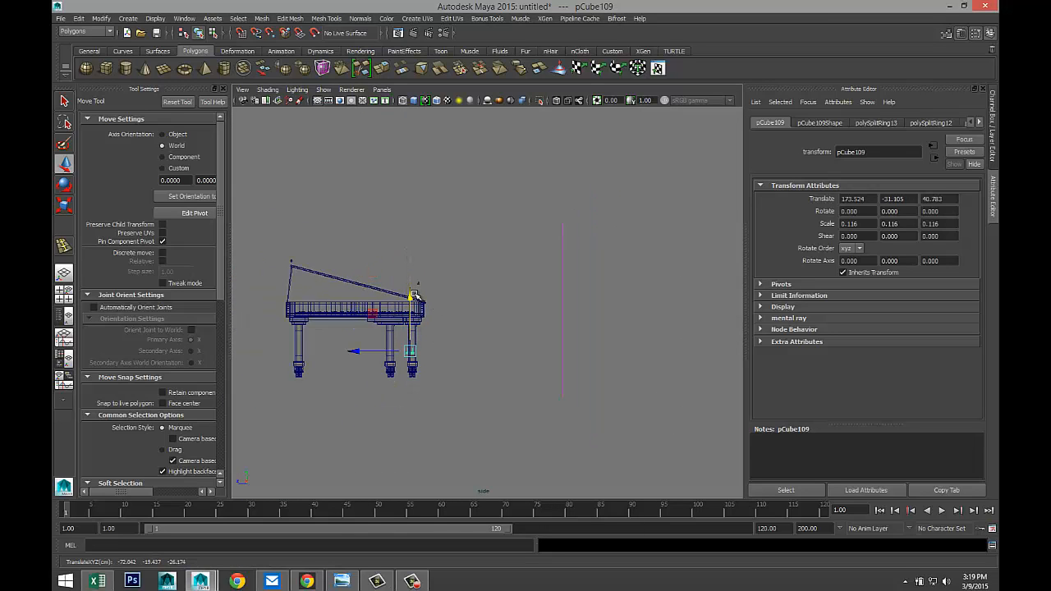
- Scale the pedal assembly uniformly to about 0.319 and stretch its height to a Y scale of about 0.679
key("r")
mouse_move(411, 353)
left_mouse_down()
mouse_move(436, 353)
mouse_move(419, 351)
left_mouse_up()
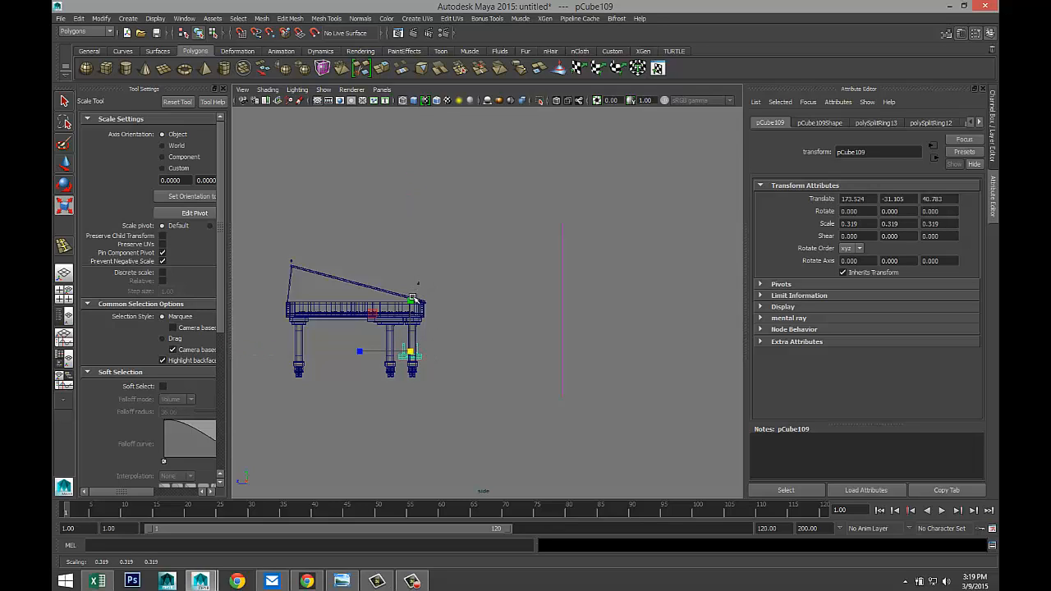
left_click_drag(413, 298, 412, 246)
- Move the pedal assembly toward the middle of the keyboard side, to about X 211.9, Y -19.9 and Z 65.3
left_click(63, 292)
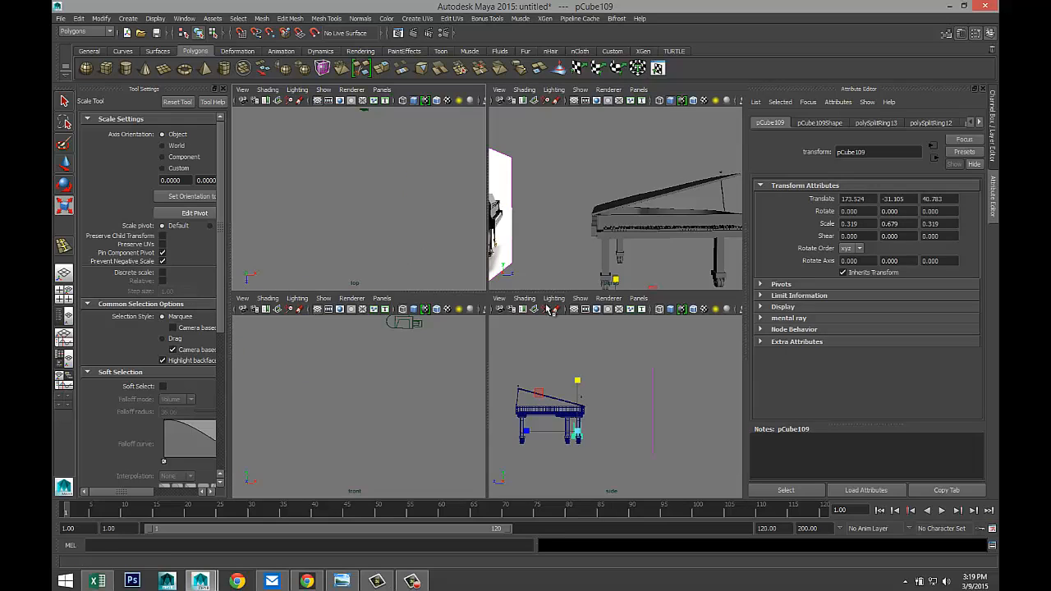
key("space")
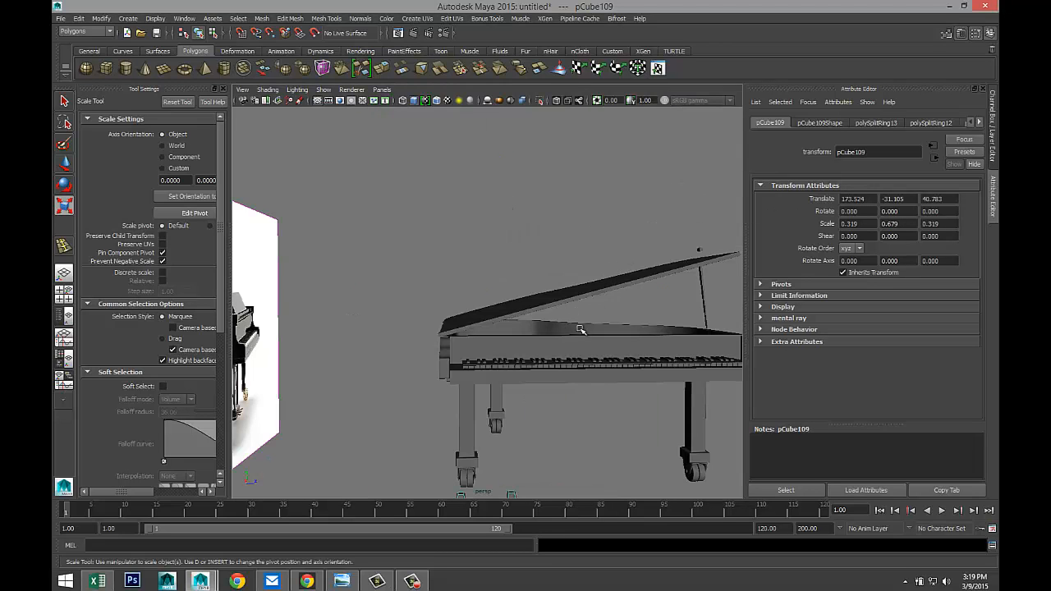
key("f")
scroll(562, 365, "down", 4)
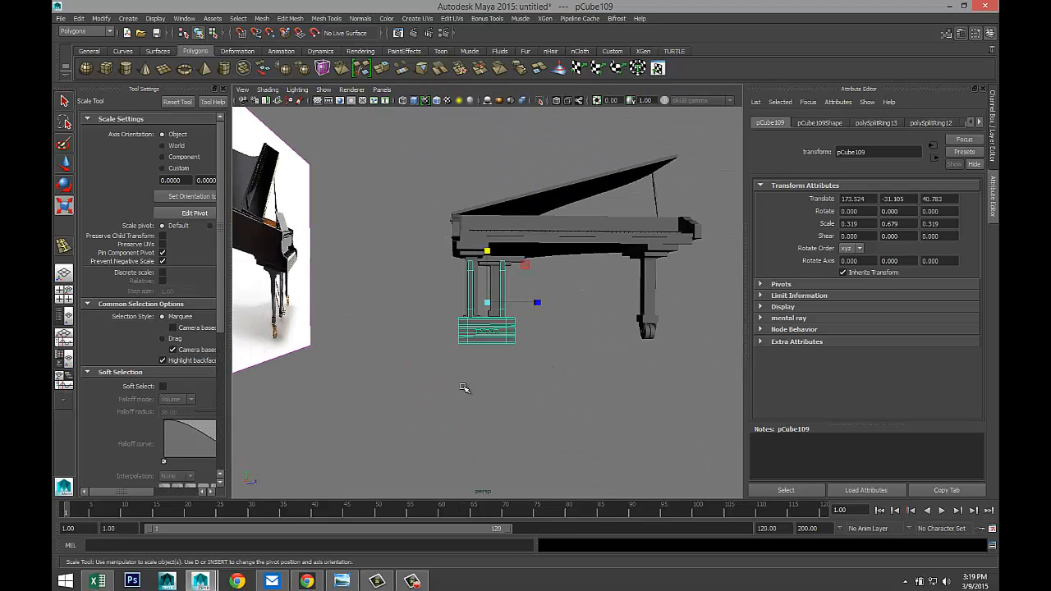
left_click_drag(464, 387, 528, 388, "alt")
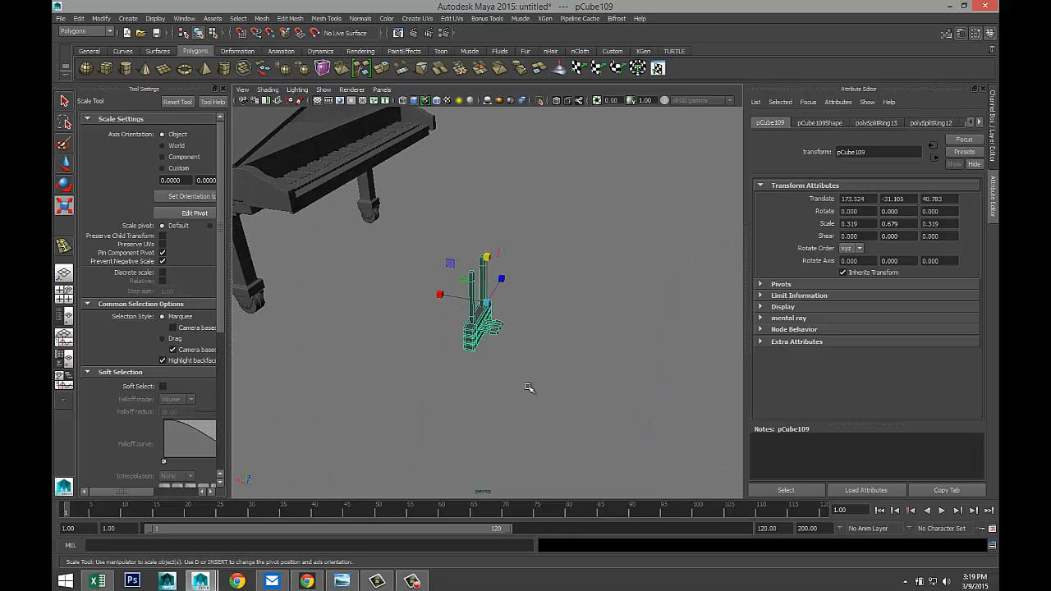
key("w")
left_click_drag(438, 293, 306, 236)
left_click(318, 189)
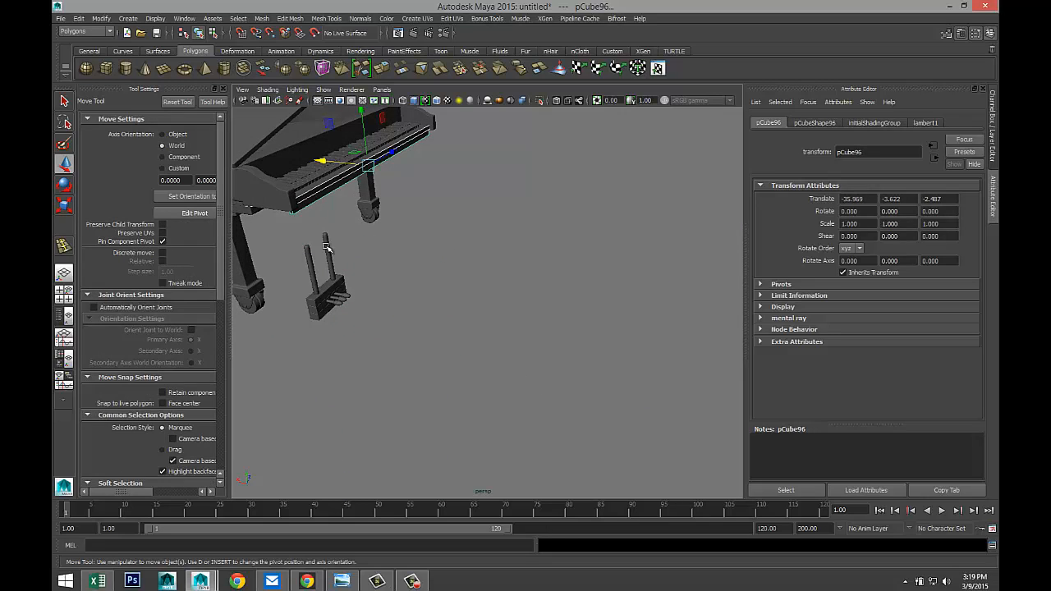
left_click(331, 265)
left_click_drag(321, 225, 385, 176)
left_click_drag(476, 274, 415, 266, "alt")
middle_click_drag(415, 265, 361, 379, "alt")
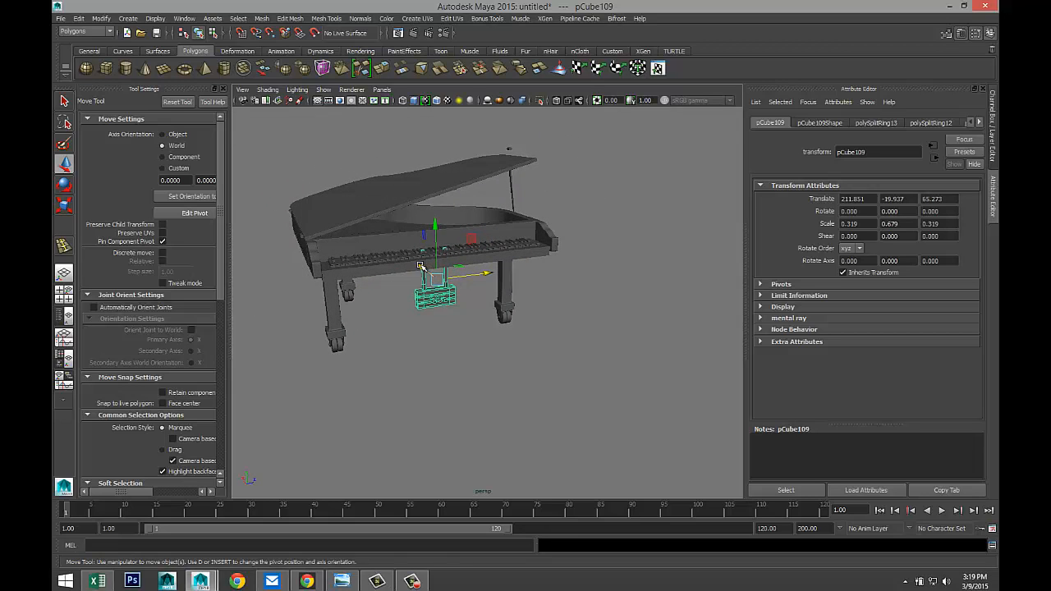
- Compare the pedal assembly with the reference photo and move it under the piano to about X 219.6 and Y -34.7
left_click_drag(420, 267, 414, 258)
left_click_drag(456, 317, 436, 344, "alt")
scroll(564, 316, "down", 5)
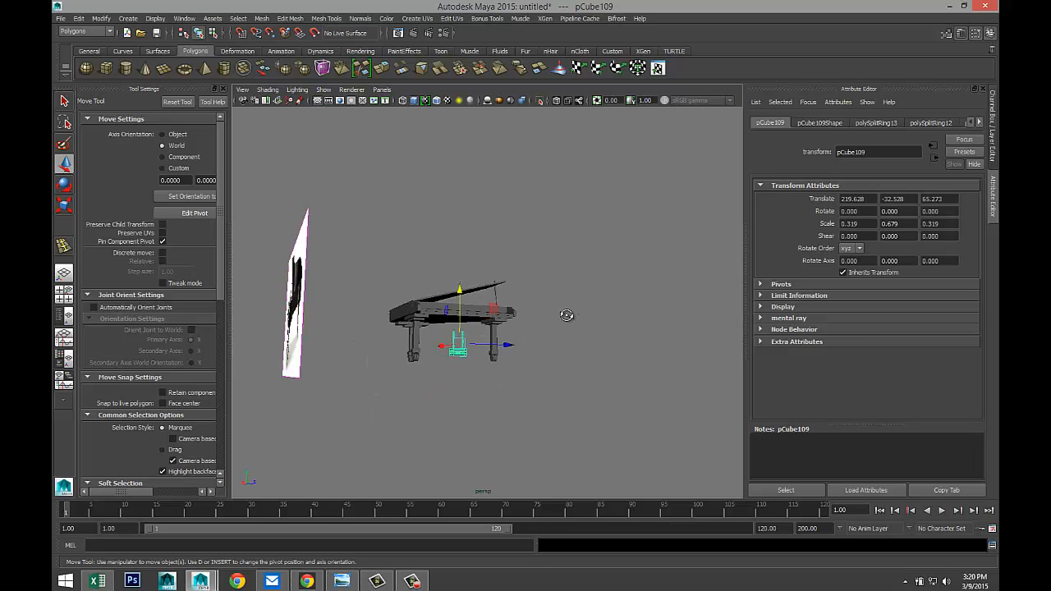
left_click_drag(566, 315, 554, 364, "alt")
scroll(616, 398, "up", 4)
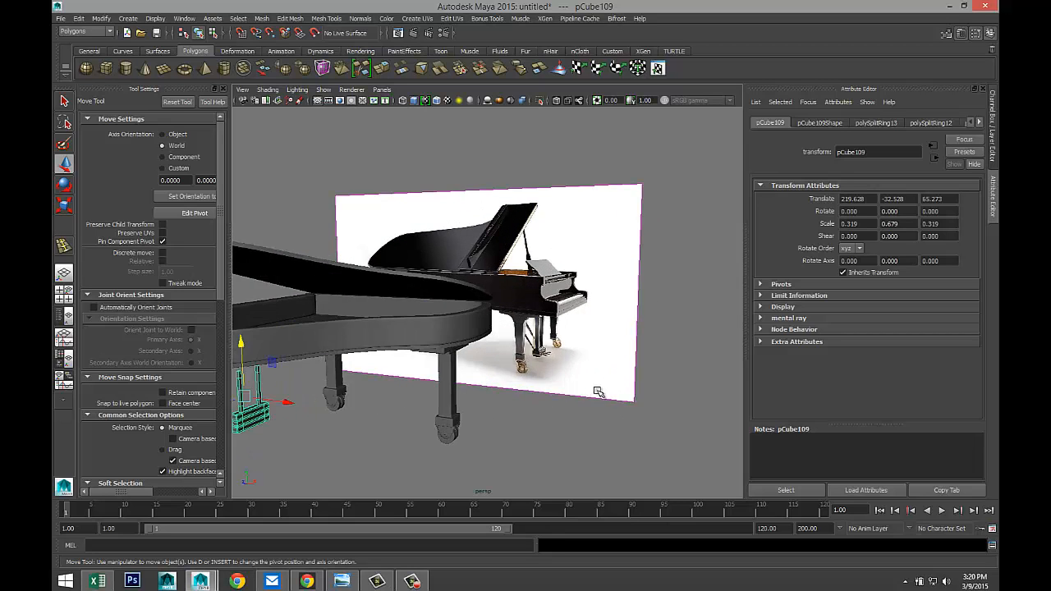
scroll(616, 399, "down", 6)
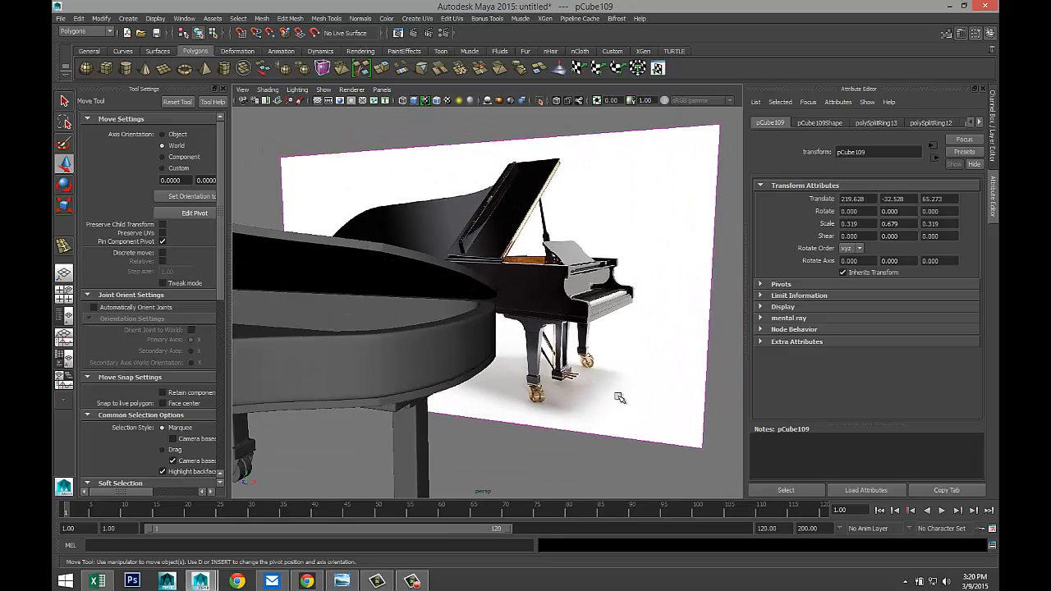
left_click_drag(487, 422, 635, 403, "alt")
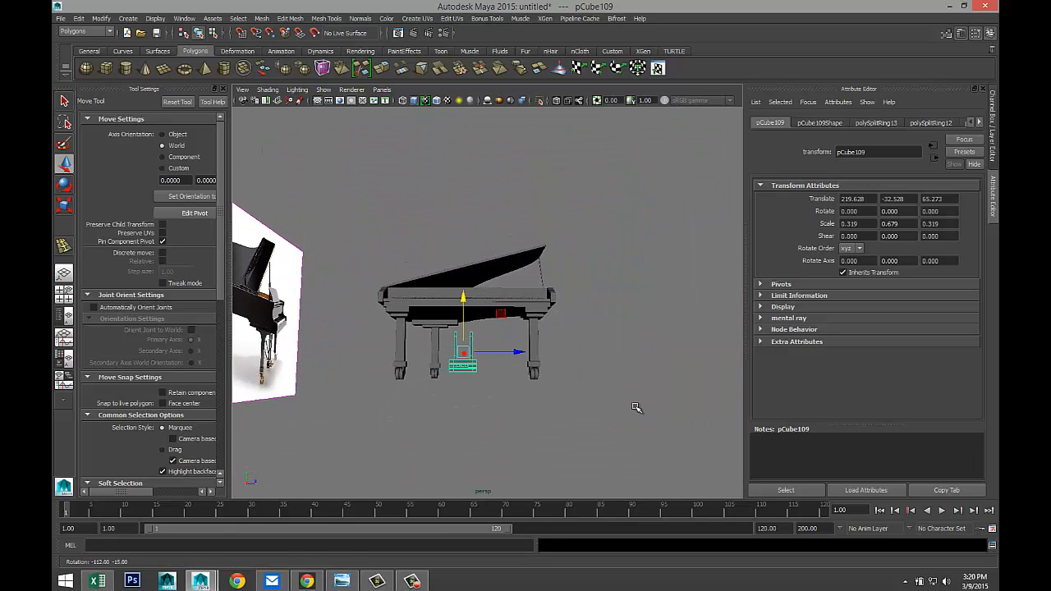
left_click(63, 291)
key("space")
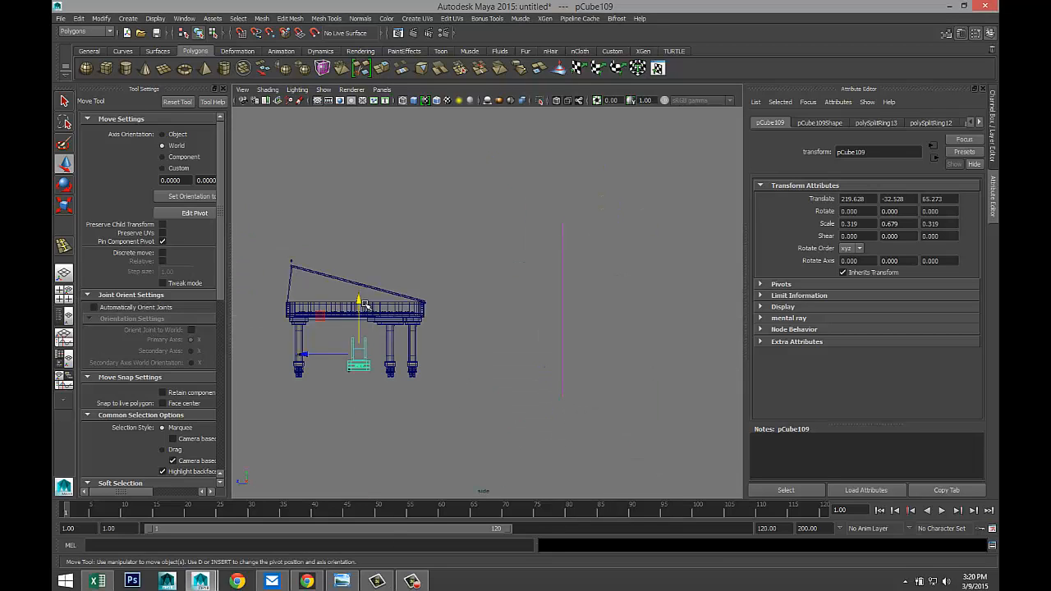
left_click_drag(358, 301, 358, 306)
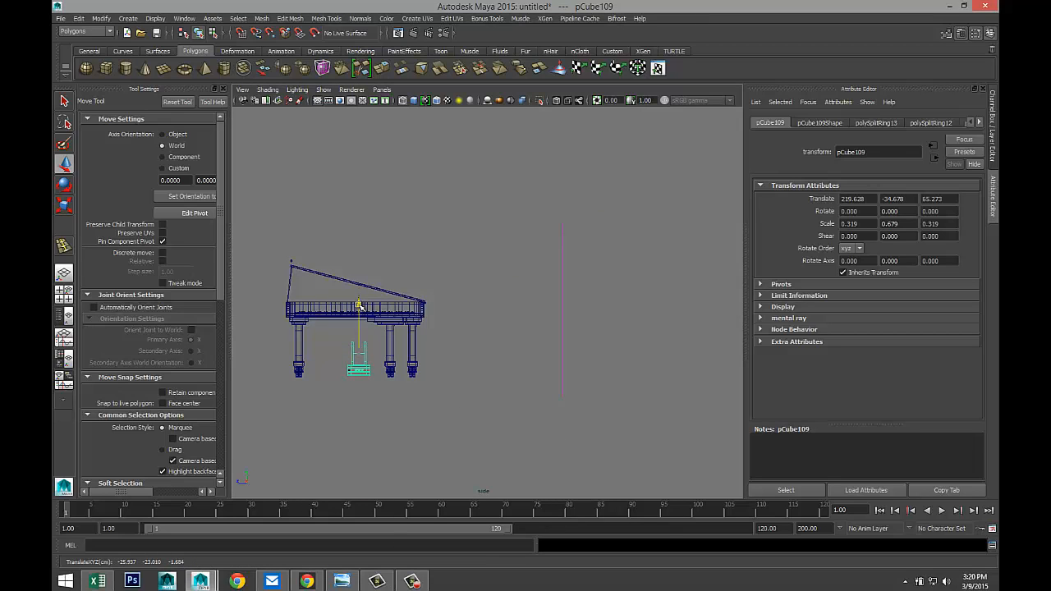
- Select the top vertices of the two pedal rods and raise them in the side view to meet the piano's underside
scroll(403, 388, "up", 5)
middle_click_drag(393, 388, 564, 365, "alt")
scroll(476, 369, "up", 4)
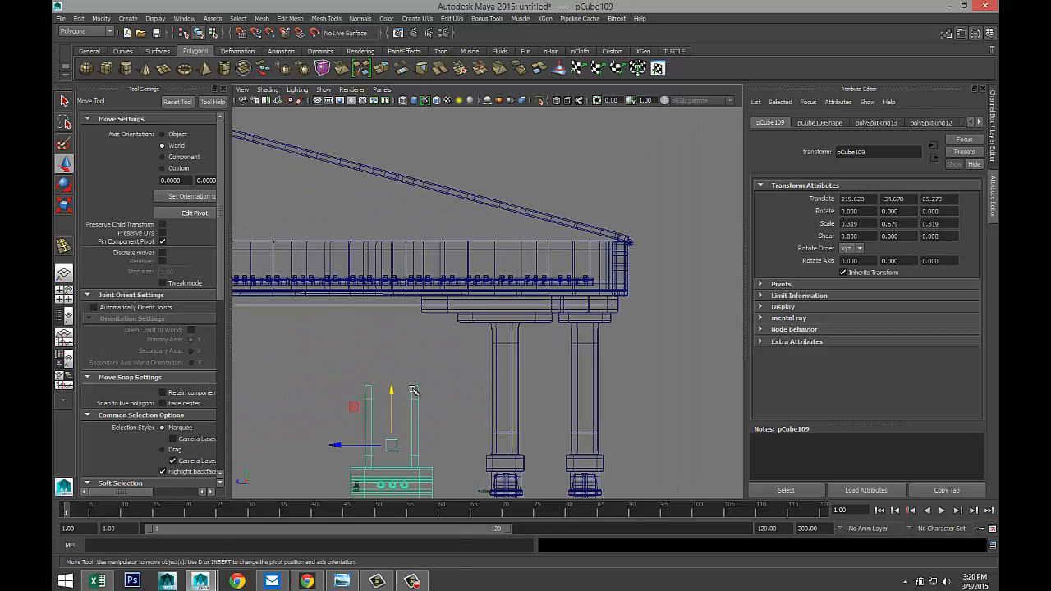
right_click(391, 349)
left_click(386, 351)
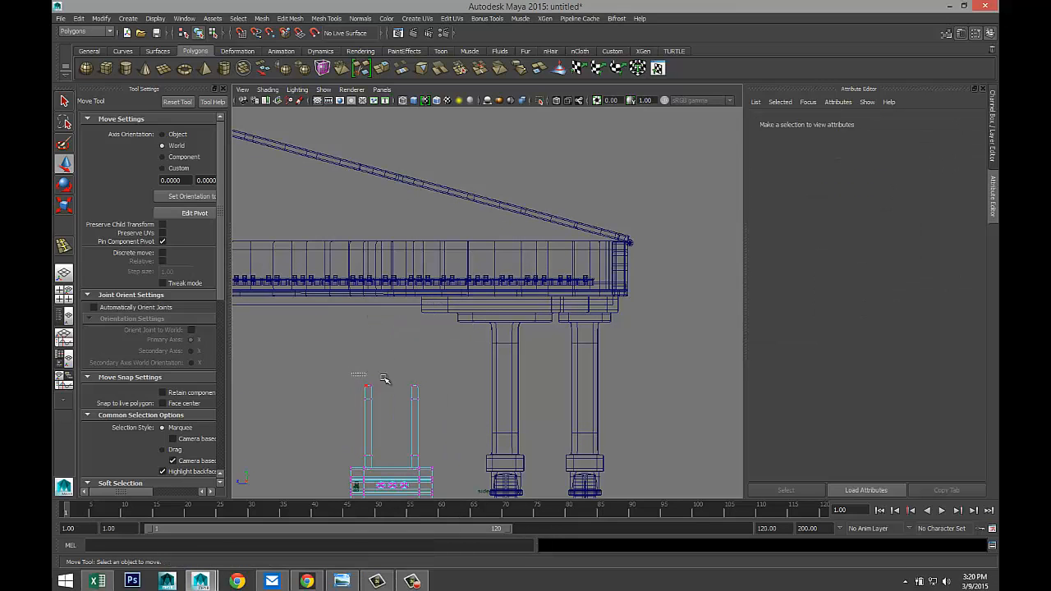
left_click_drag(384, 378, 435, 397)
left_click_drag(392, 335, 402, 229)
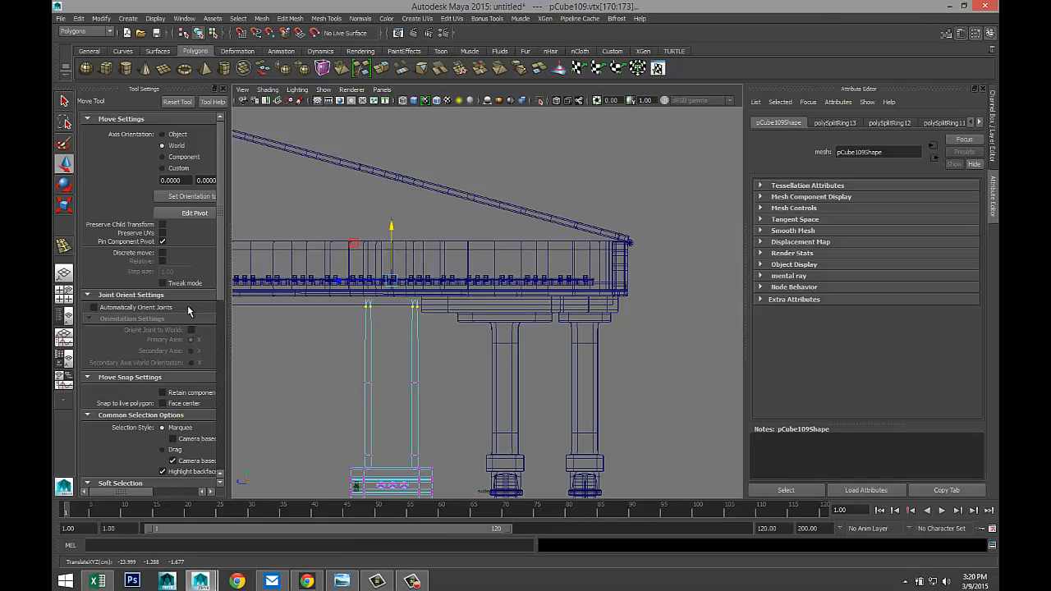
key("space")
key("space")
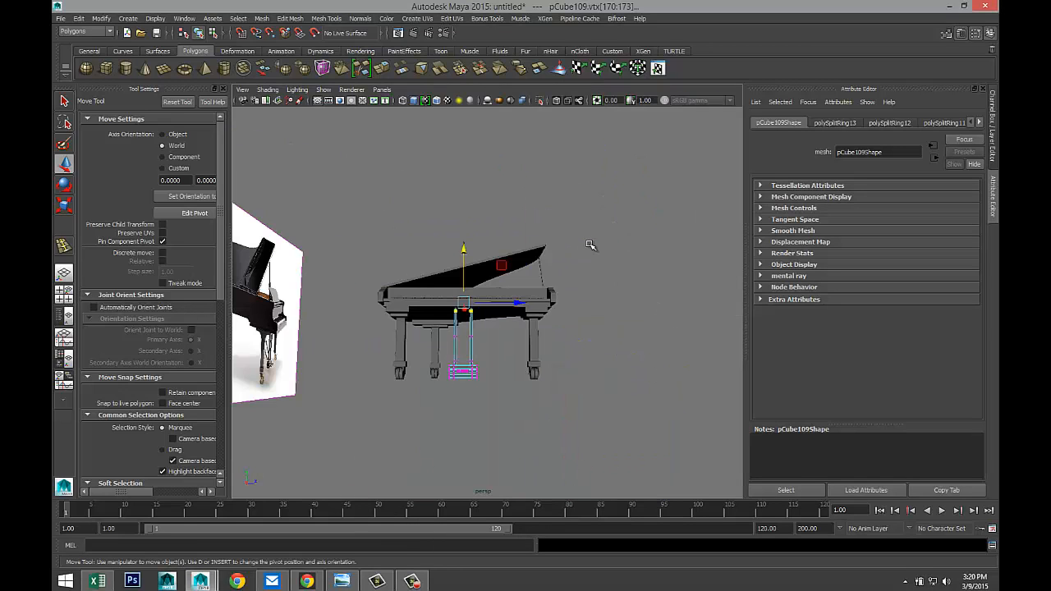
- Examine the lengthened pedal rods beneath the piano and compare them with the pedals in the reference photo
left_click(575, 413)
left_click_drag(575, 413, 561, 390, "alt")
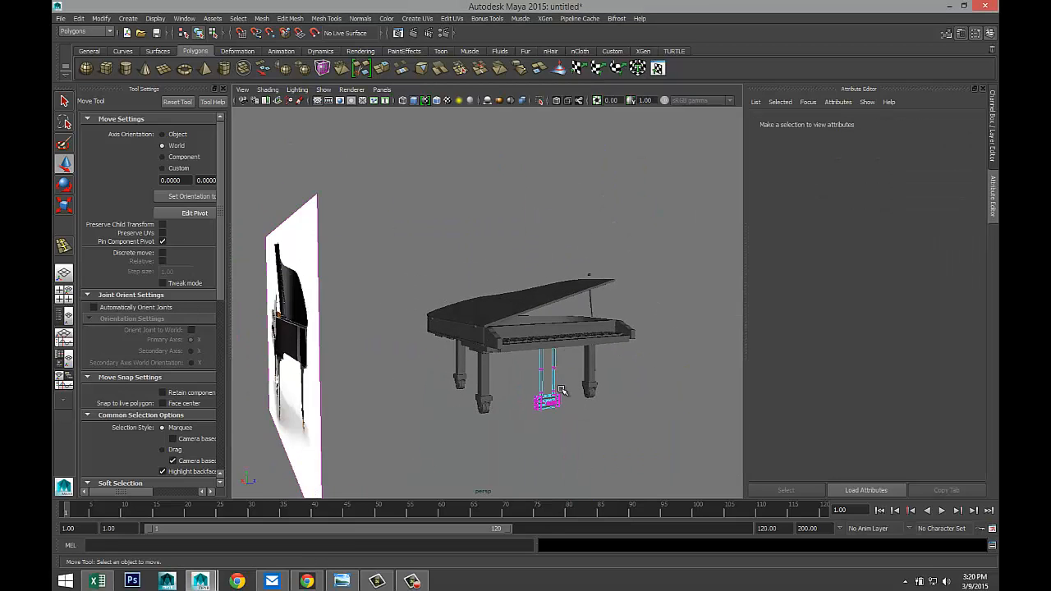
left_click(594, 338)
scroll(593, 416, "up", 6)
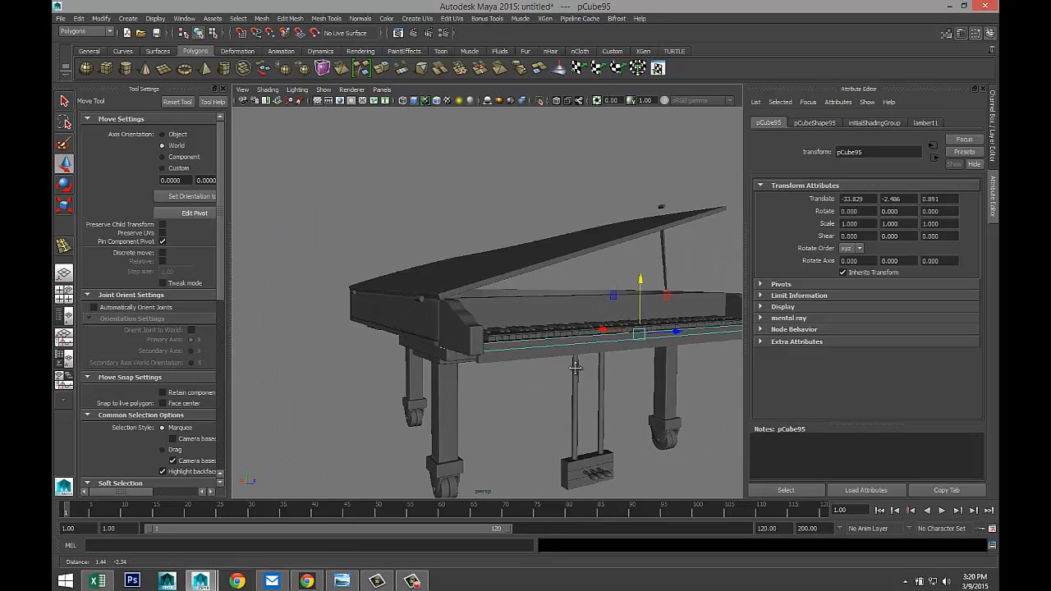
scroll(541, 367, "up", 8)
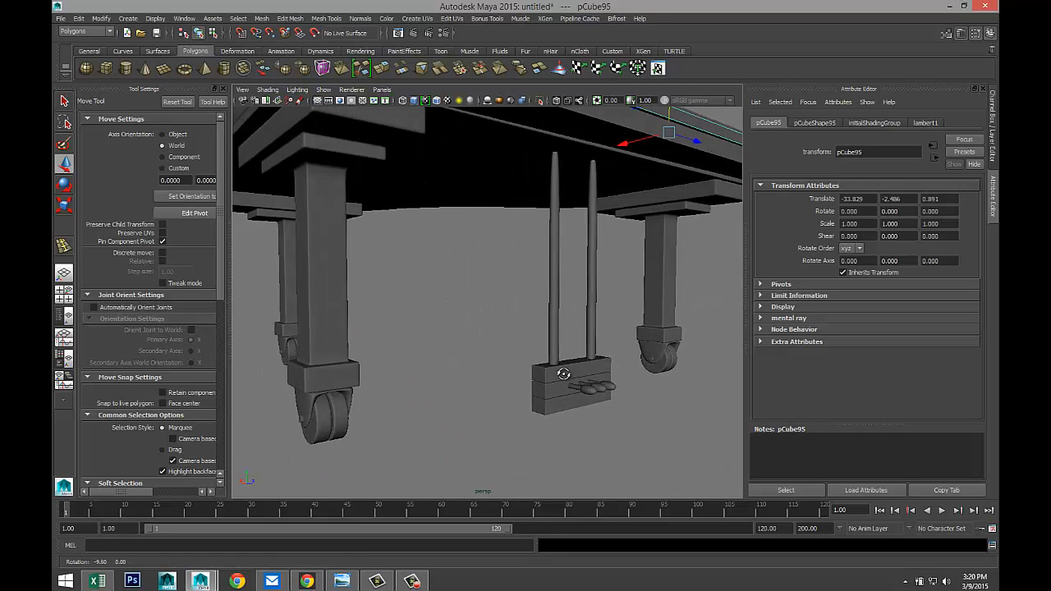
left_click_drag(558, 370, 505, 414, "alt")
scroll(581, 381, "down", 10)
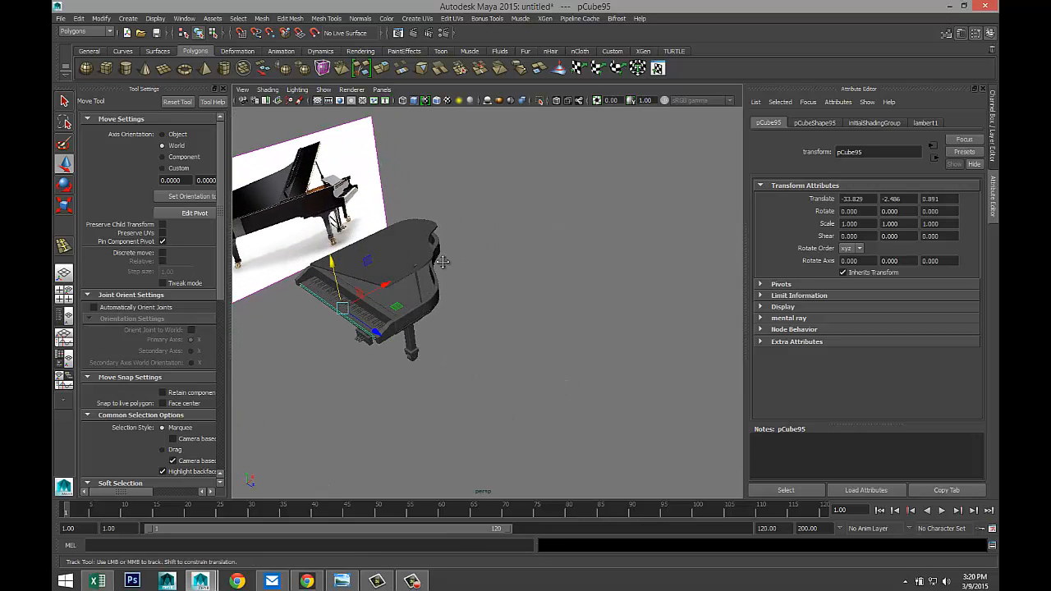
middle_click_drag(443, 260, 537, 394, "alt")
scroll(504, 354, "up", 5)
scroll(502, 354, "up", 1)
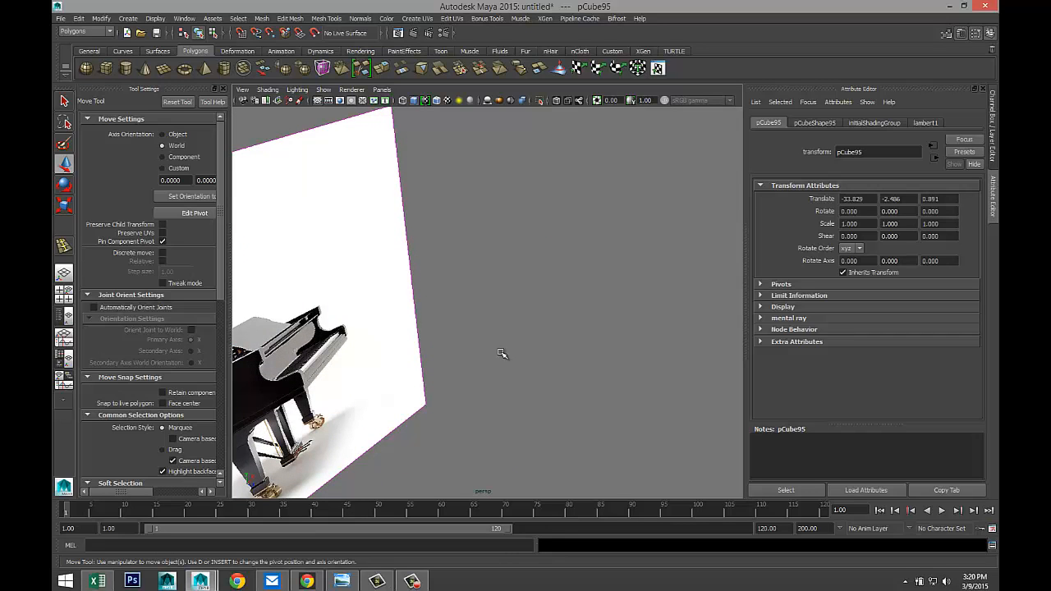
- Select the whole pedal assembly and shift it along X to about 223.8
scroll(502, 354, "down", 6)
mouse_move(501, 354)
left_mouse_down("alt")
mouse_move(641, 353)
mouse_move(417, 383)
mouse_move(429, 385)
mouse_move(444, 320)
mouse_move(491, 344)
left_mouse_up("alt")
scroll(417, 384, "up", 4)
left_click(431, 338)
scroll(424, 359, "down", 3)
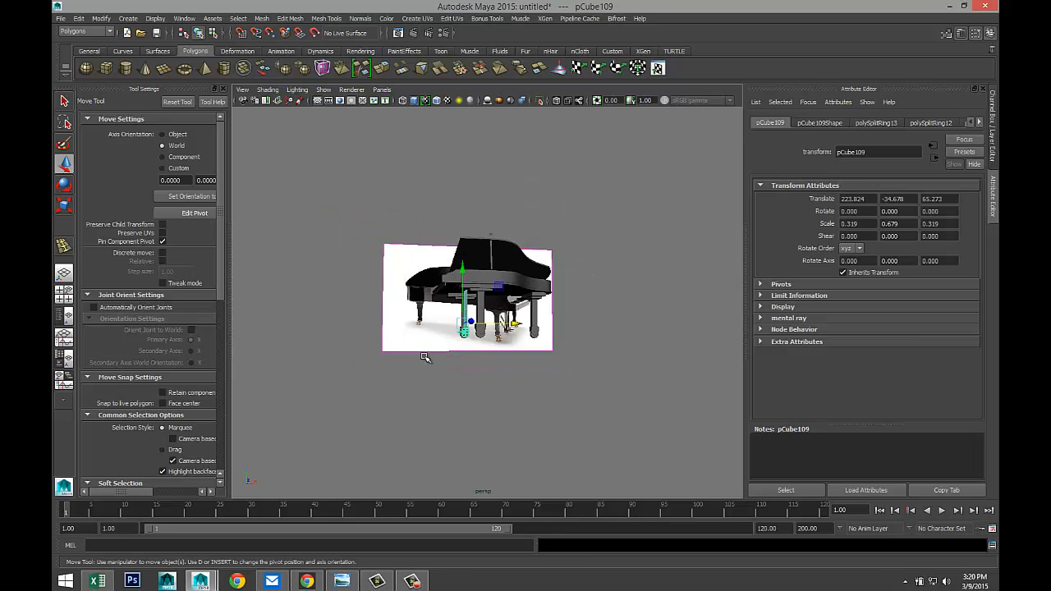
left_click_drag(424, 359, 605, 377, "alt")
middle_click_drag(605, 378, 476, 399, "alt")
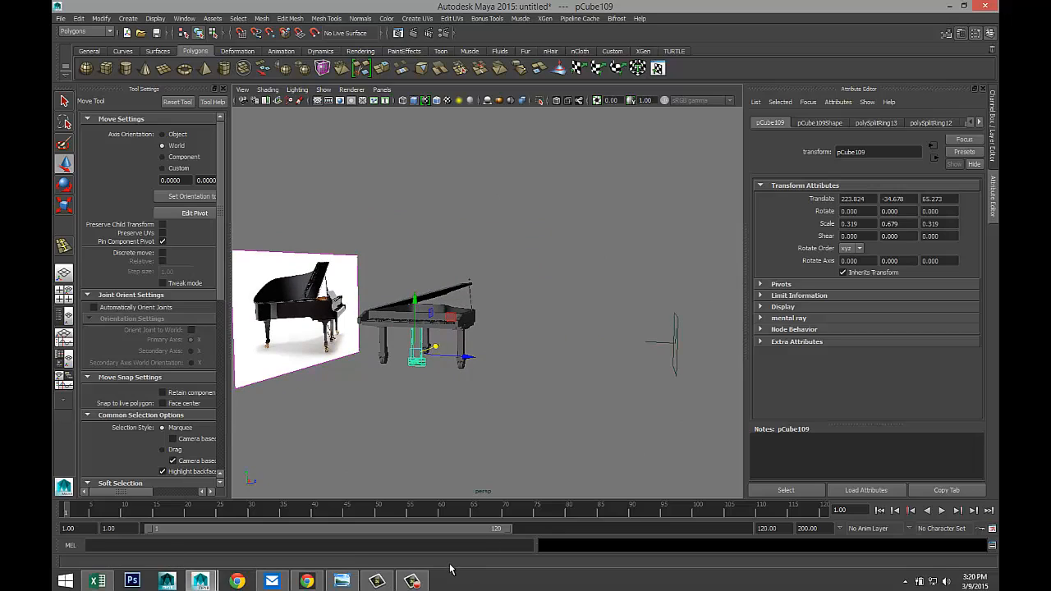
left_click(412, 581)
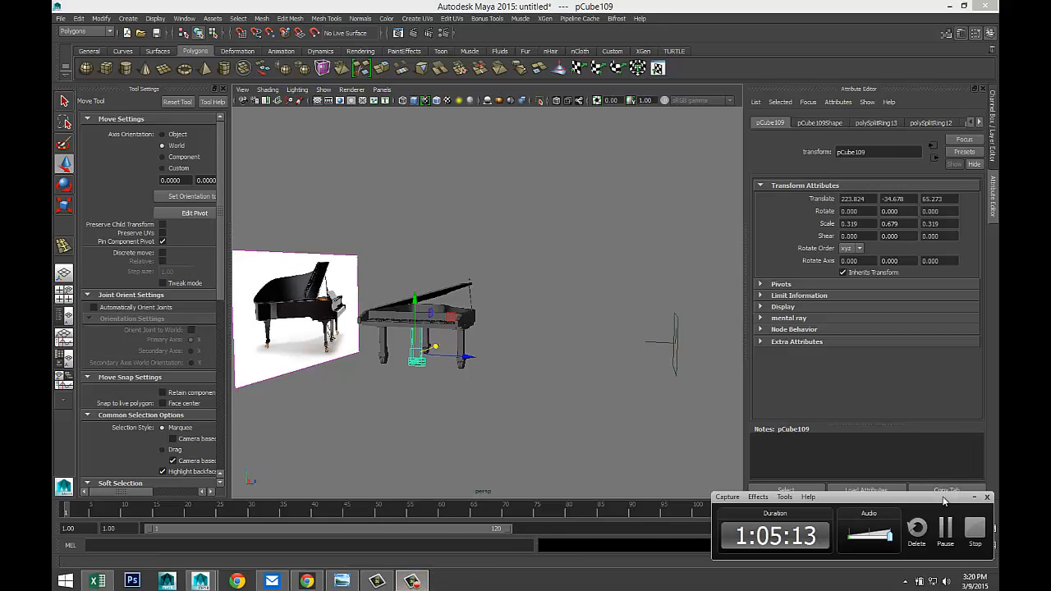
left_click(974, 498)
- Check the placed pedals beneath the piano and delete the reference image plane beside it
scroll(469, 370, "up", 3)
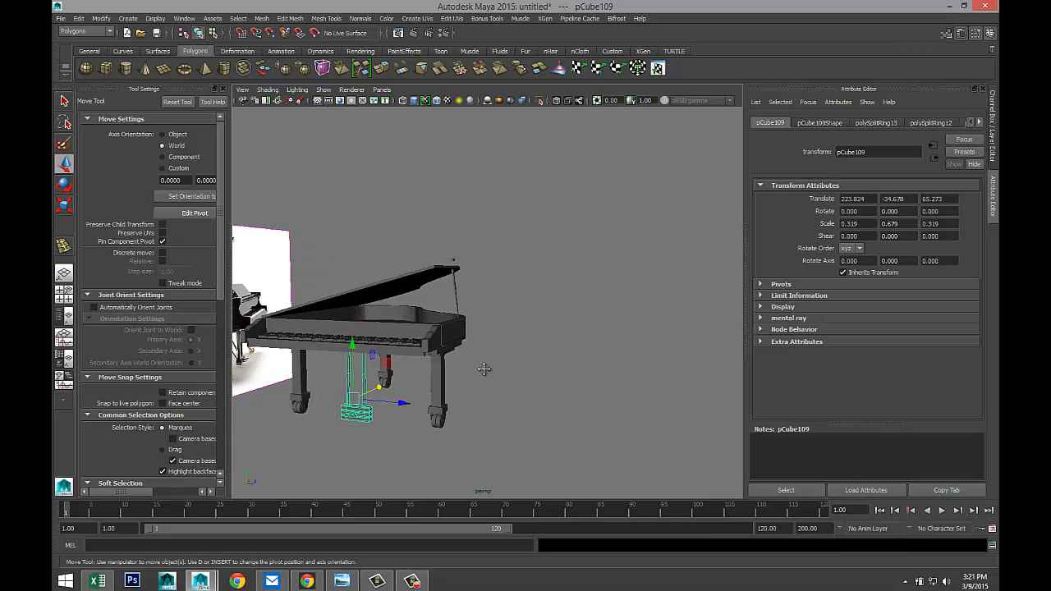
right_click_drag(484, 369, 572, 307, "alt")
middle_click_drag(545, 347, 655, 266, "alt")
left_click_drag(654, 266, 647, 284, "alt")
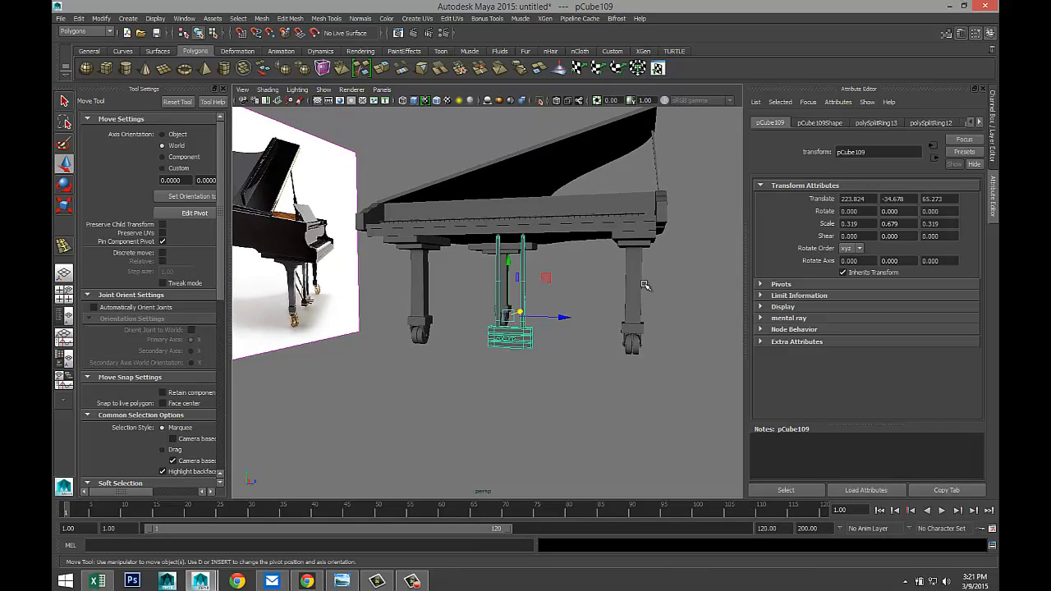
scroll(644, 290, "down", 5)
left_click_drag(549, 330, 403, 337, "alt")
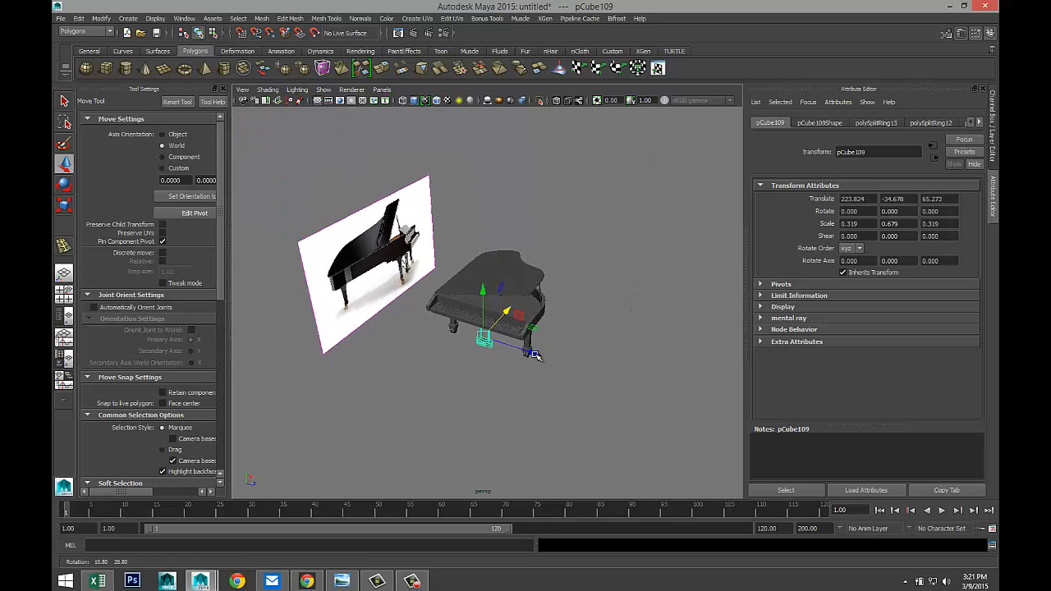
left_click(315, 330)
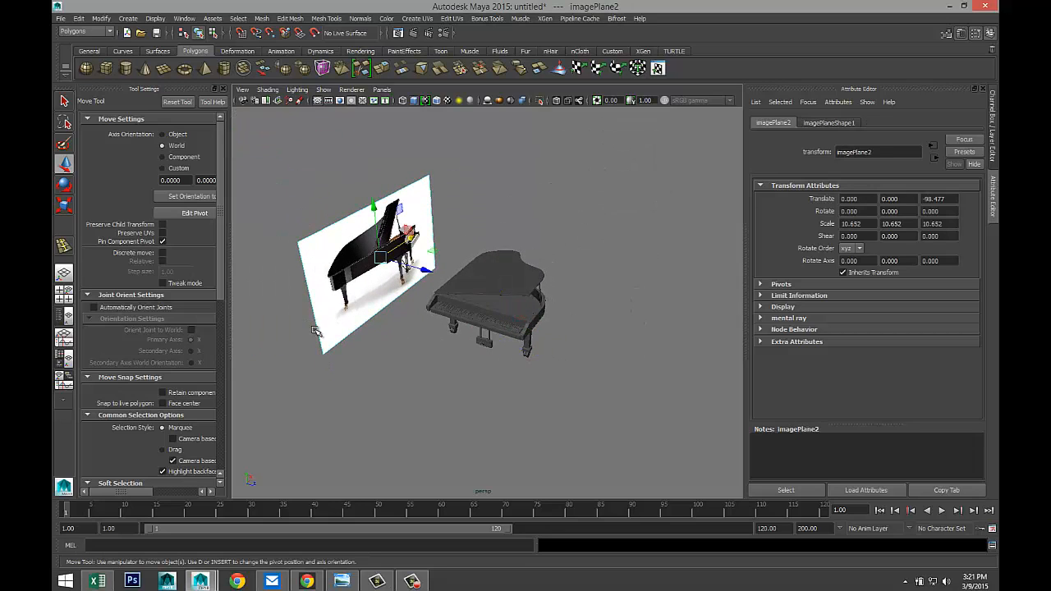
key("Delete")
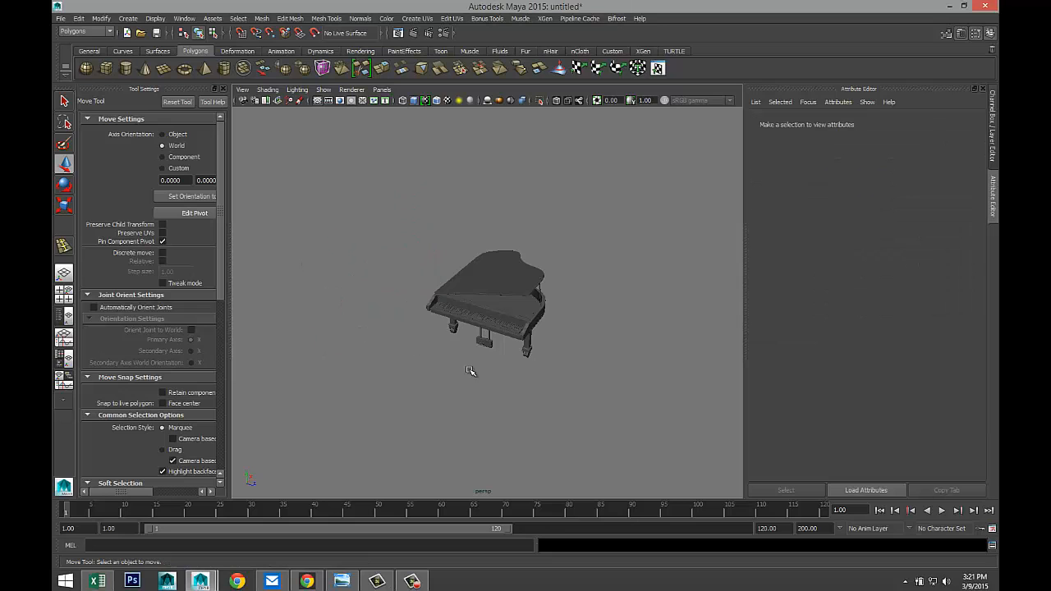
scroll(471, 372, "up", 8)
middle_click_drag(629, 357, 600, 341, "alt")
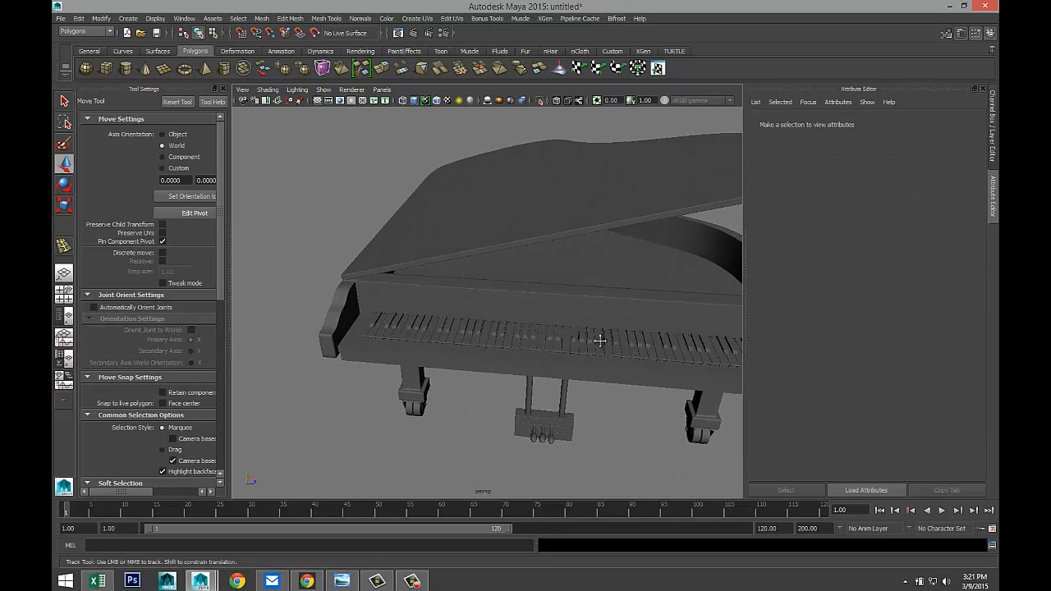
- Select the piano's keyboard mesh and assign it a new Phong E material
left_click_drag(600, 340, 499, 327, "alt")
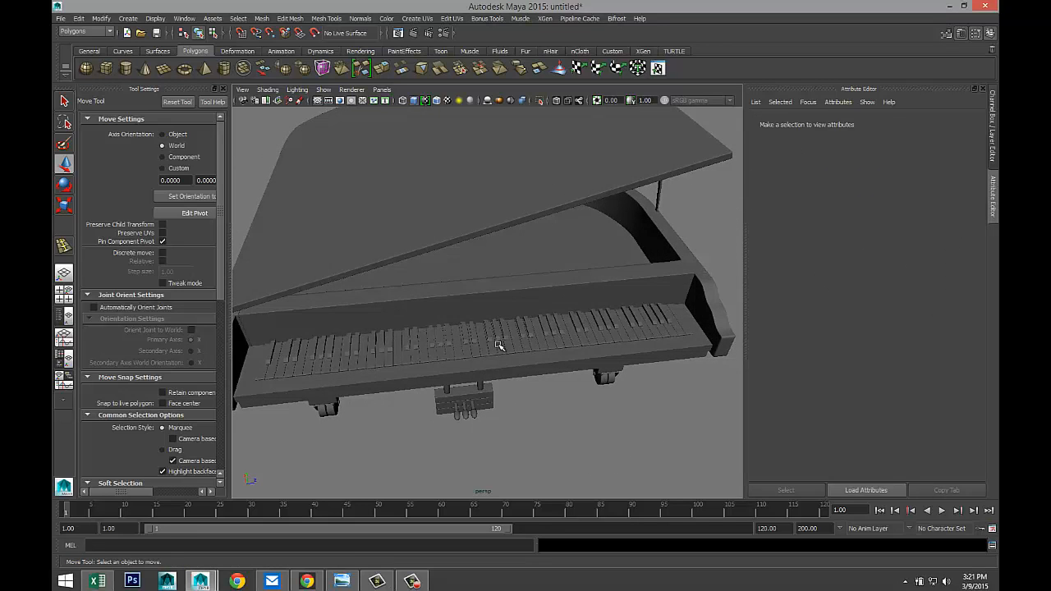
left_click(498, 346)
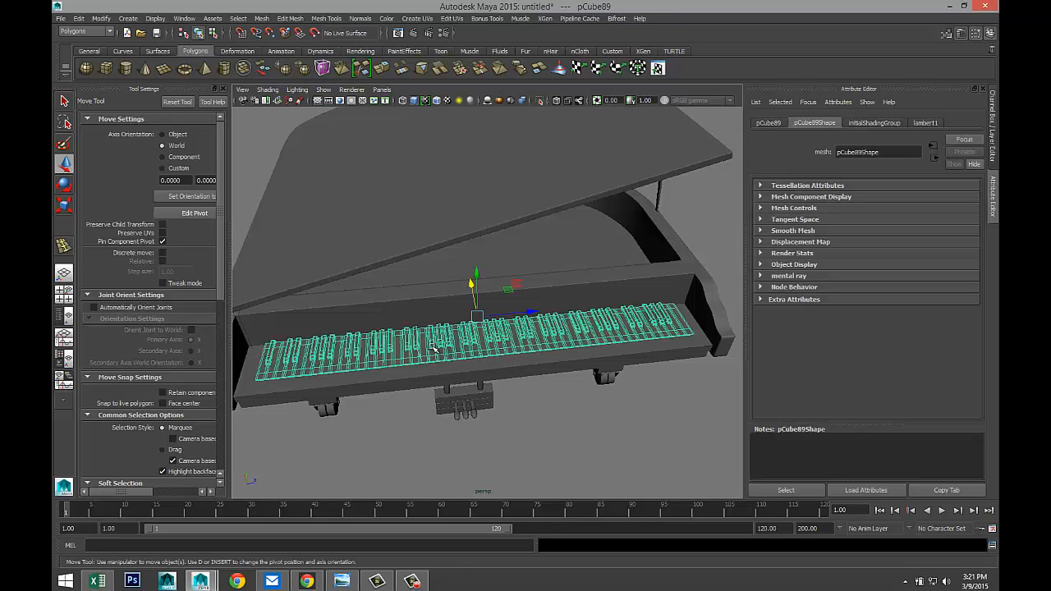
right_click_drag(432, 348, 449, 540)
left_click(410, 230)
type("la")
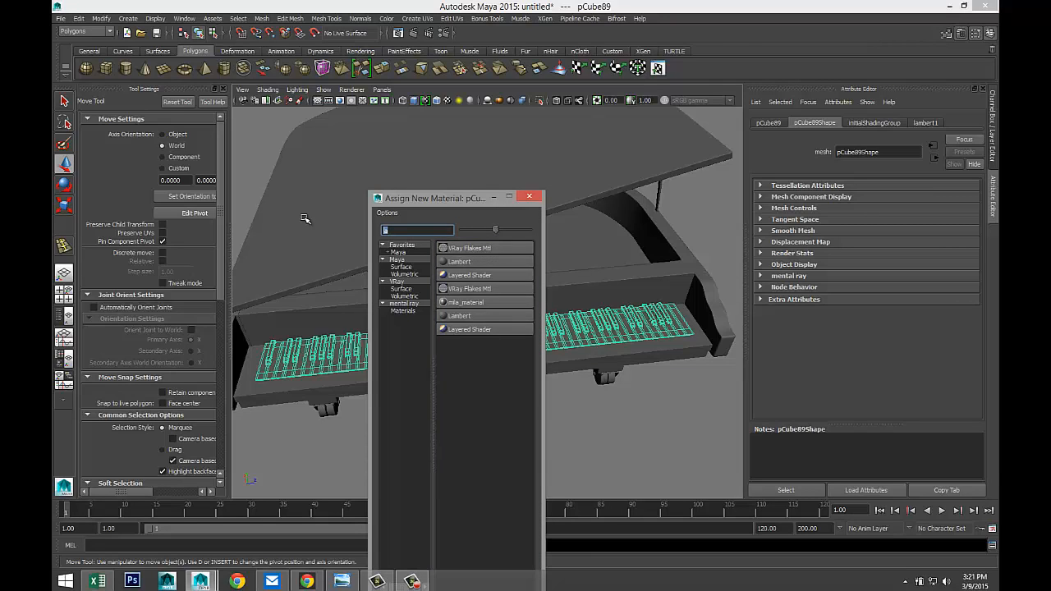
type("ph")
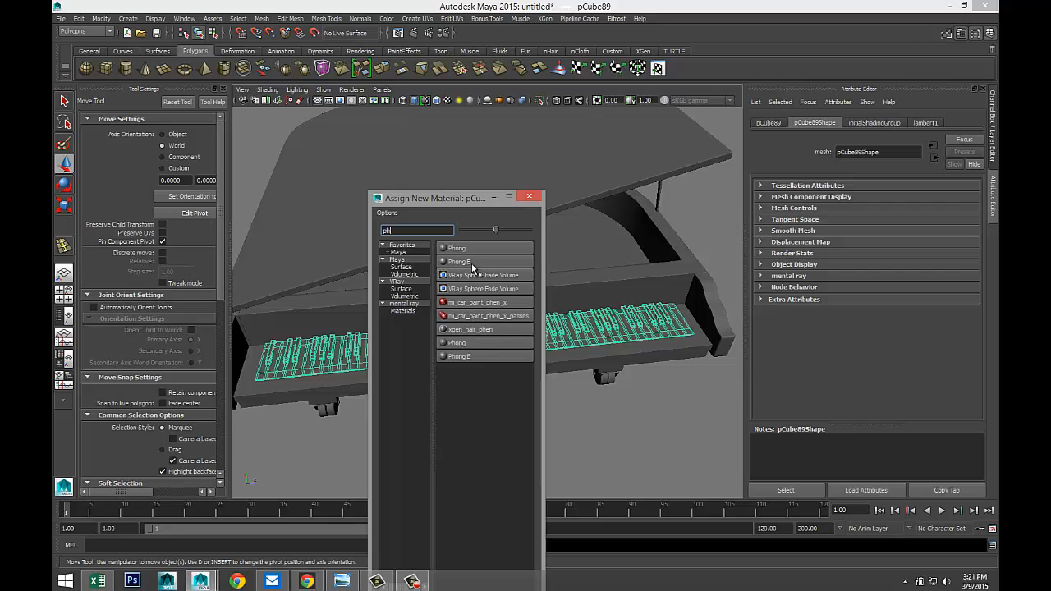
left_click(472, 263)
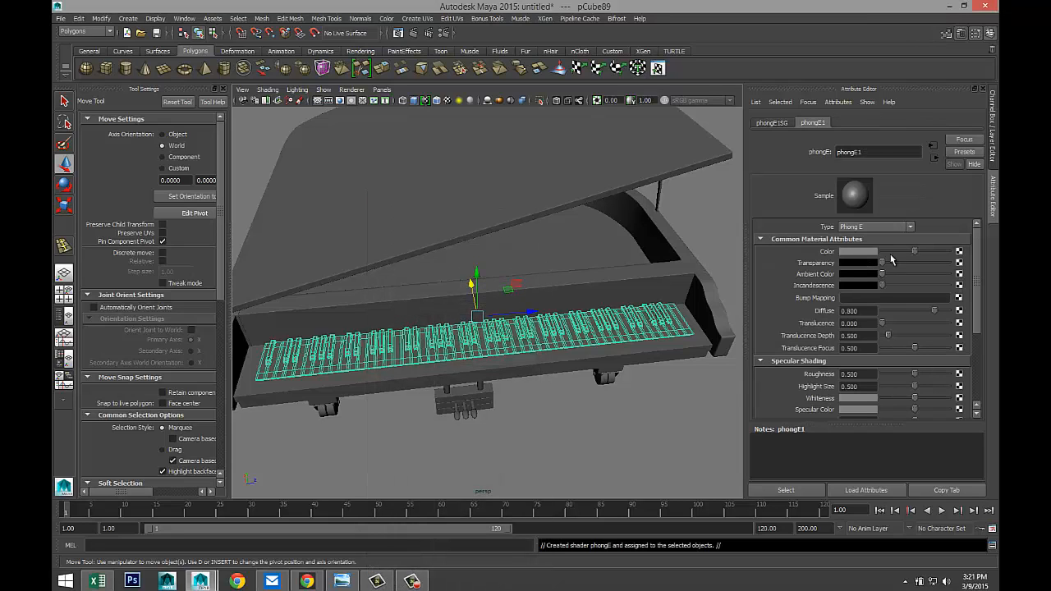
- Make the keyboard material's color white and adjust its reflectivity
left_click_drag(917, 254, 959, 252)
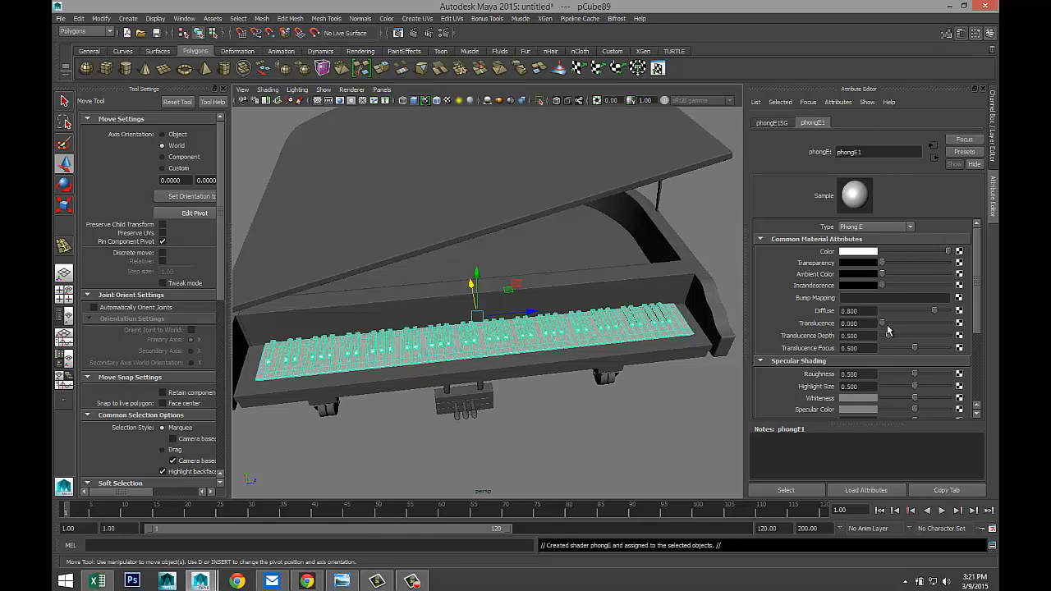
scroll(847, 386, "down", 2)
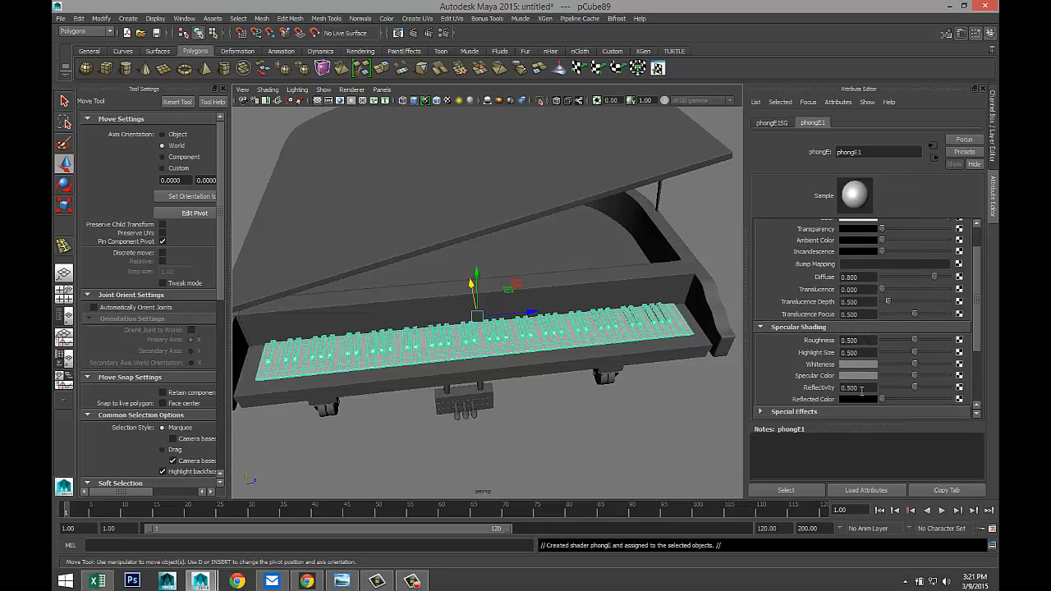
left_click_drag(872, 387, 761, 377)
key("Return")
- Select the keyboard mesh and separate it into individual key objects
left_click(296, 361)
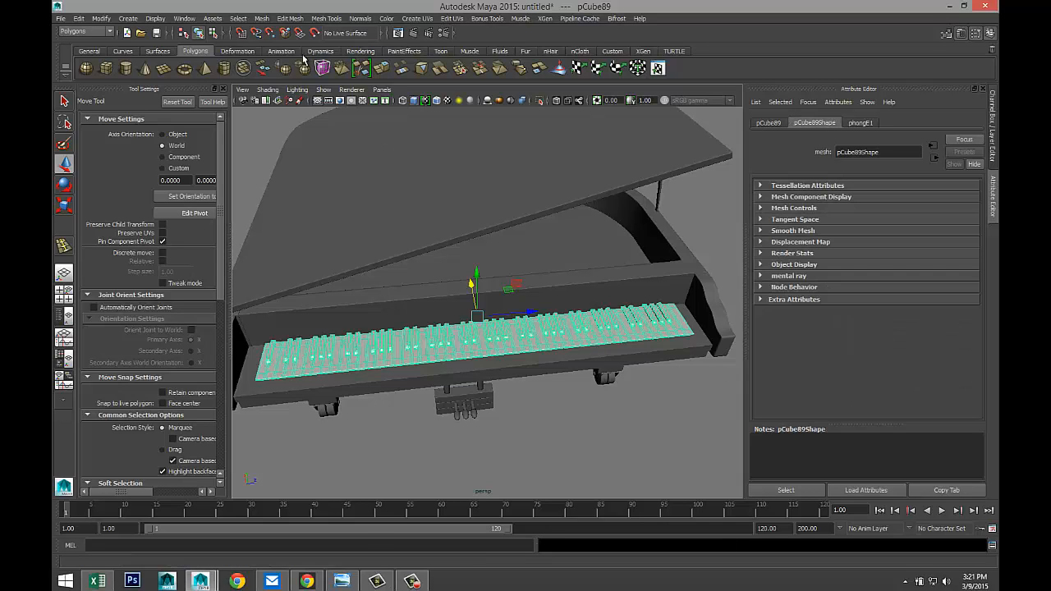
left_click(261, 23)
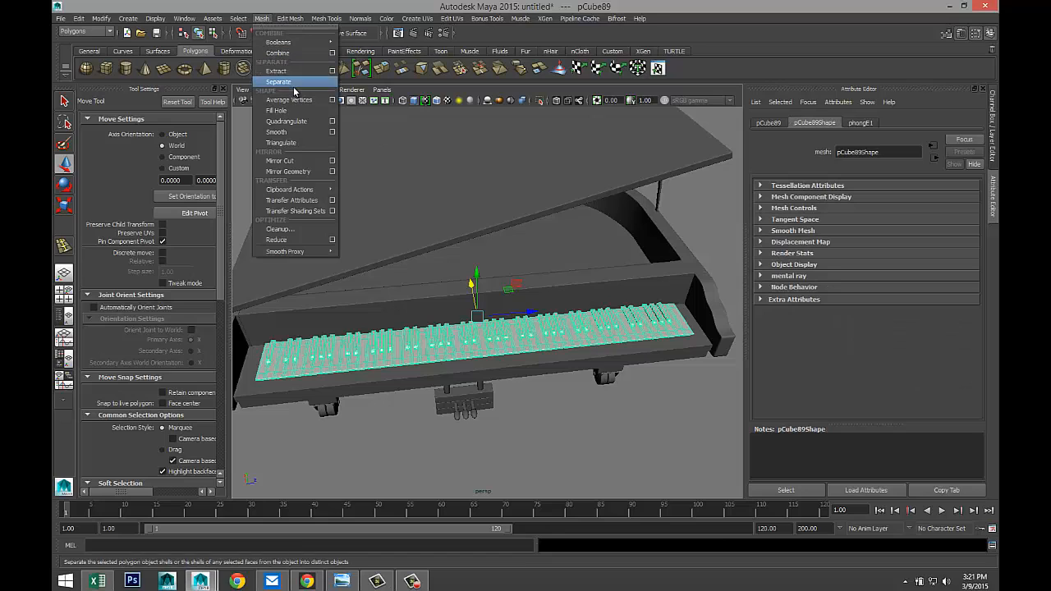
left_click(286, 80)
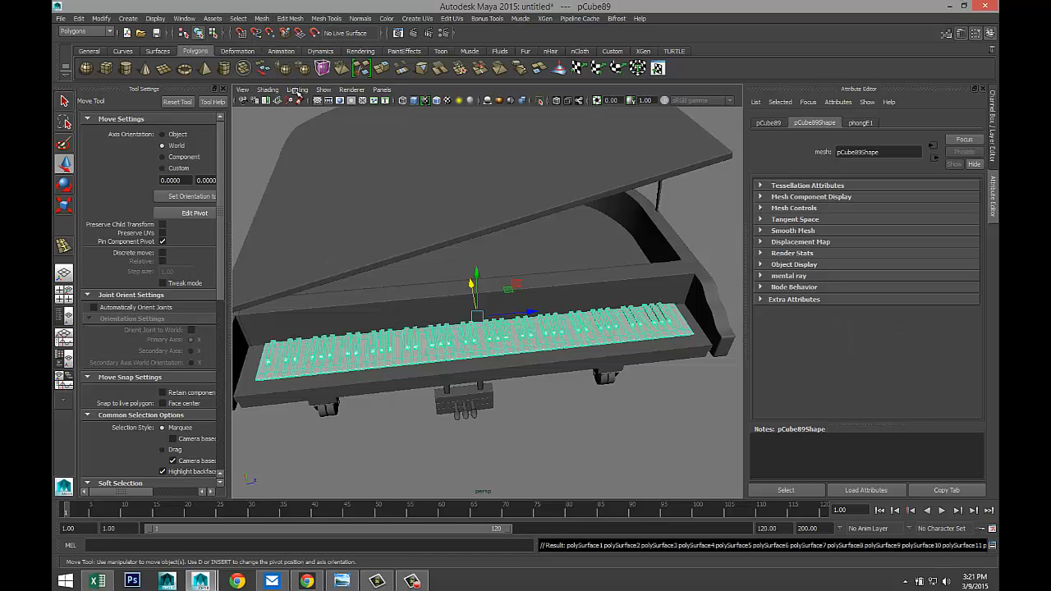
- Select all the black keys along the whole keyboard together, leaving the white keys unselected
left_click(277, 363)
left_click(294, 358)
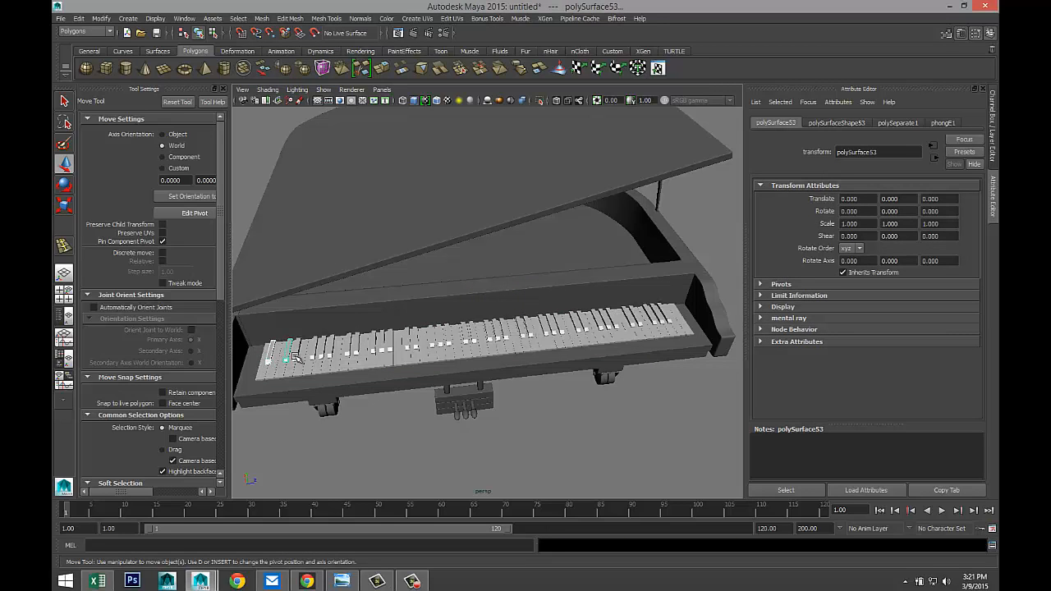
left_click(314, 351, "shift")
left_click(323, 352, "shift")
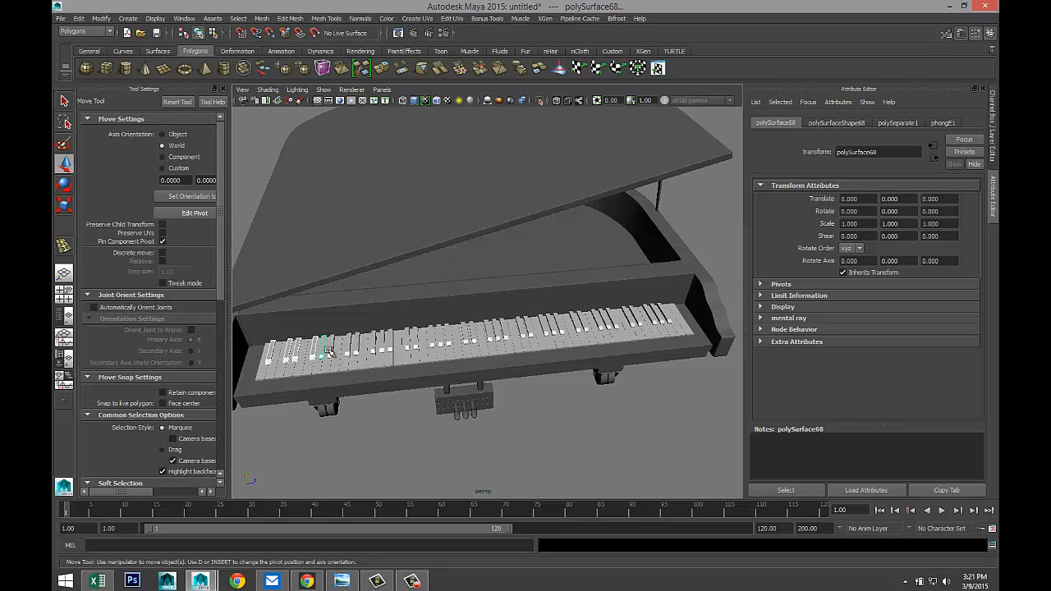
left_click(331, 351, "shift")
left_click(348, 351, "shift")
left_click(357, 349, "shift")
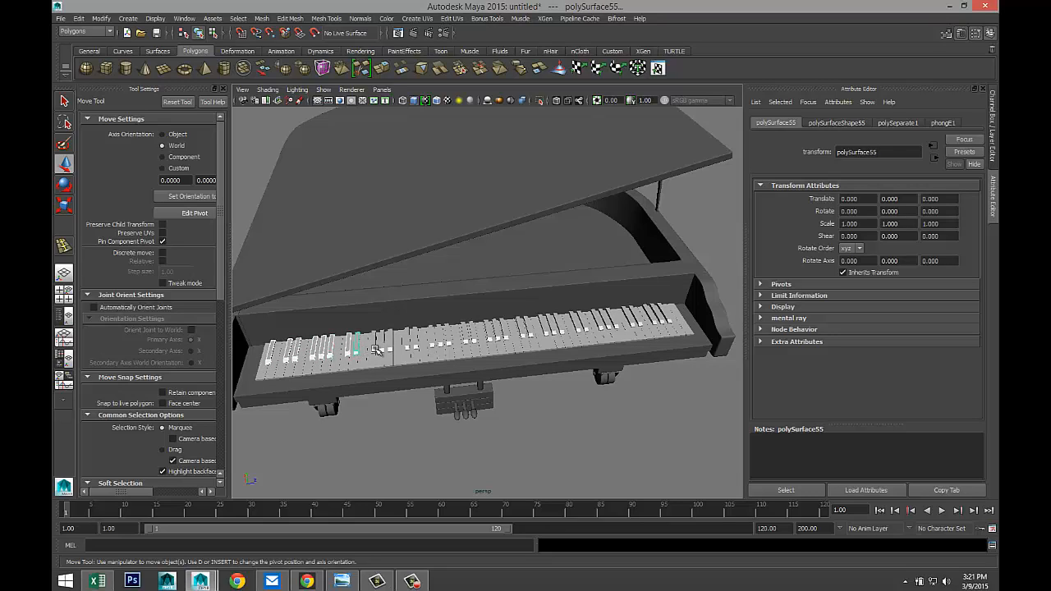
left_click(374, 348, "shift")
left_click(381, 348, "shift")
left_click(389, 346, "shift")
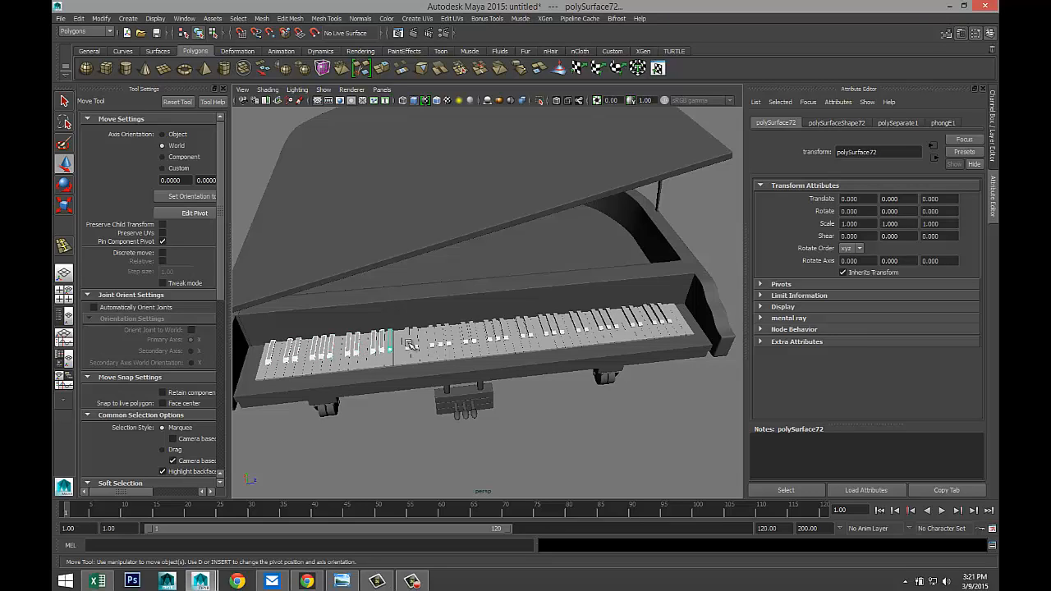
left_click(409, 345, "shift")
left_click(416, 344, "shift")
left_click(430, 343, "shift")
left_click(439, 342, "shift")
left_click(450, 341, "shift")
left_click(463, 338, "shift")
left_click(474, 335, "shift")
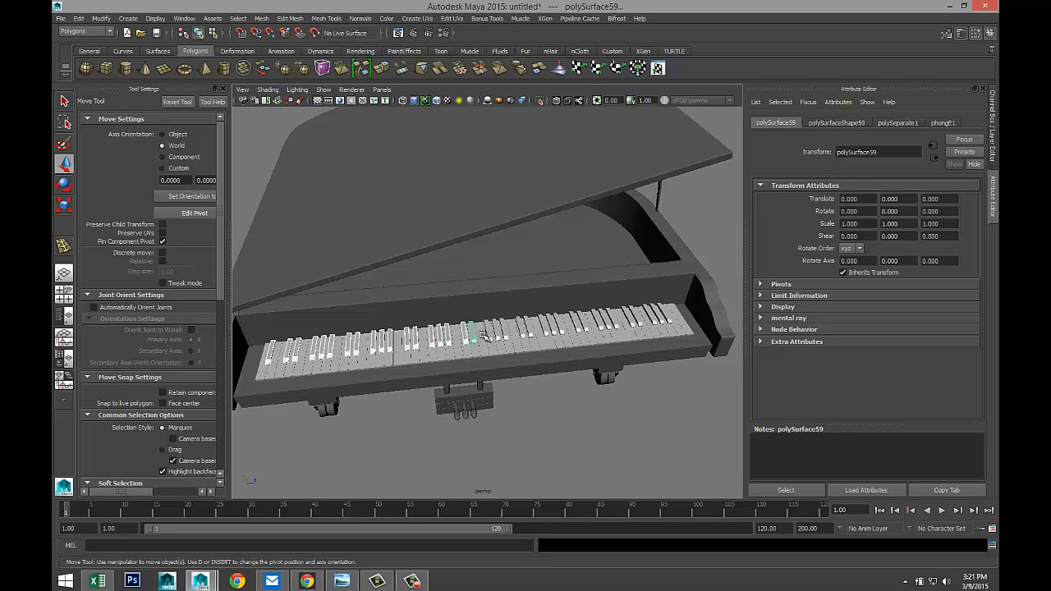
left_click(490, 335, "shift")
left_click(496, 333, "shift")
left_click(504, 331, "shift")
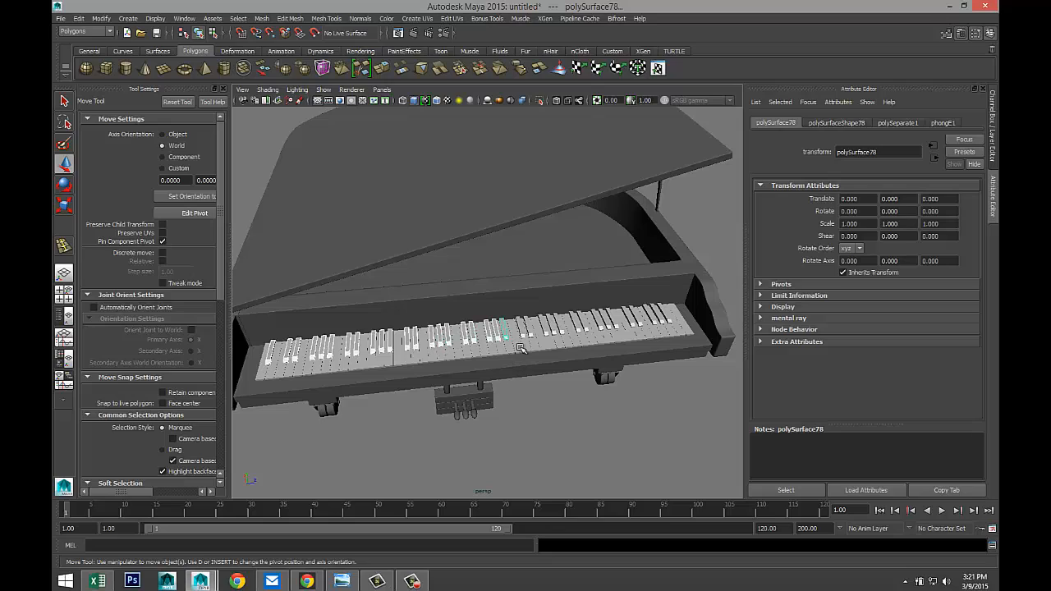
left_click(525, 327, "shift")
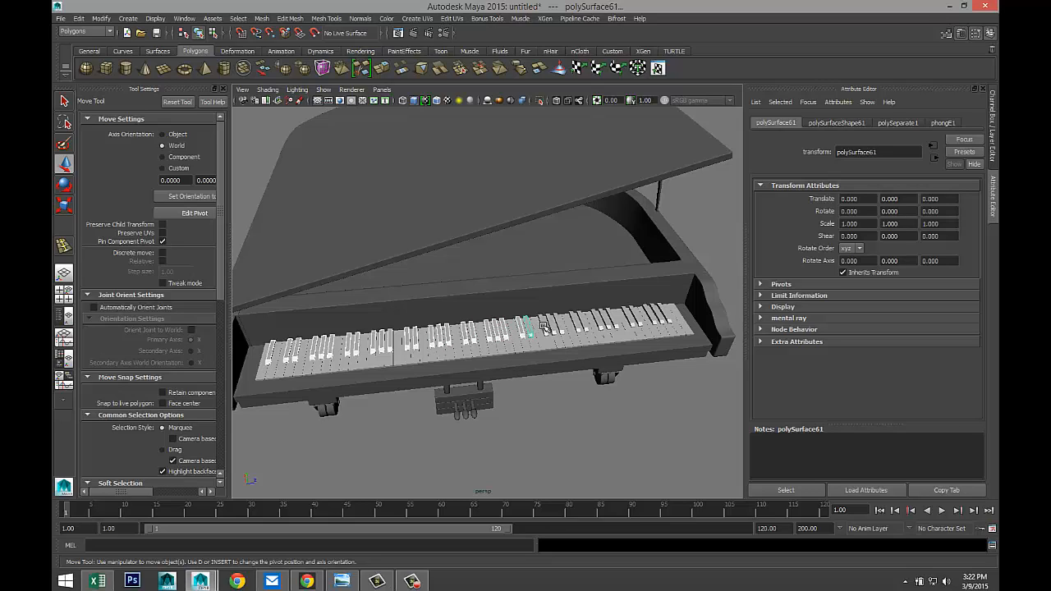
left_click(543, 326, "shift")
left_click(553, 326, "shift")
left_click(563, 326, "shift")
left_click(577, 328, "shift")
left_click(585, 326, "shift")
left_click(595, 324, "shift")
left_click(606, 321, "shift")
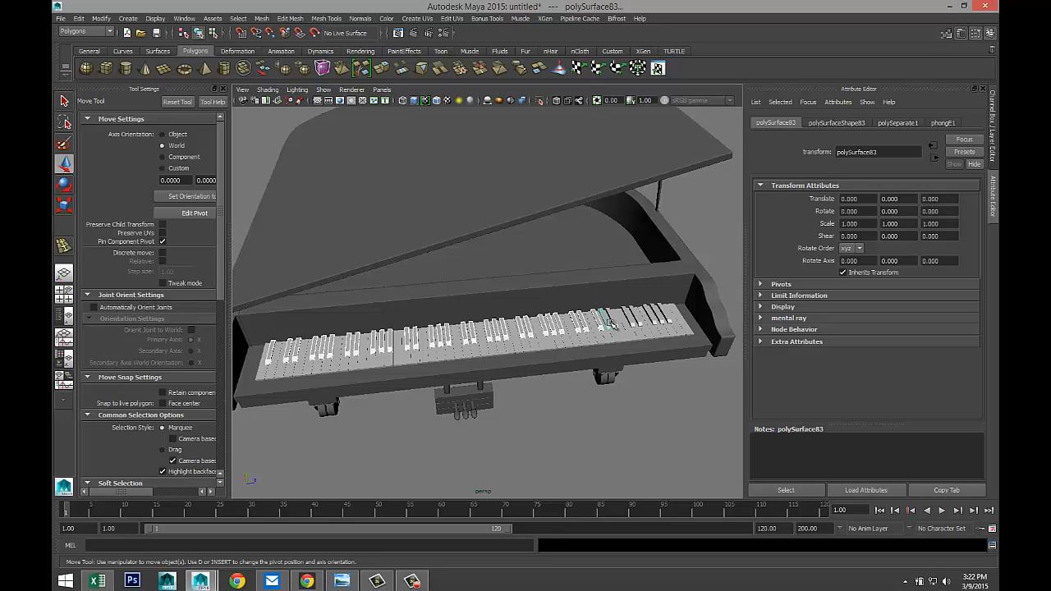
left_click(613, 323, "shift")
left_click(634, 321, "shift")
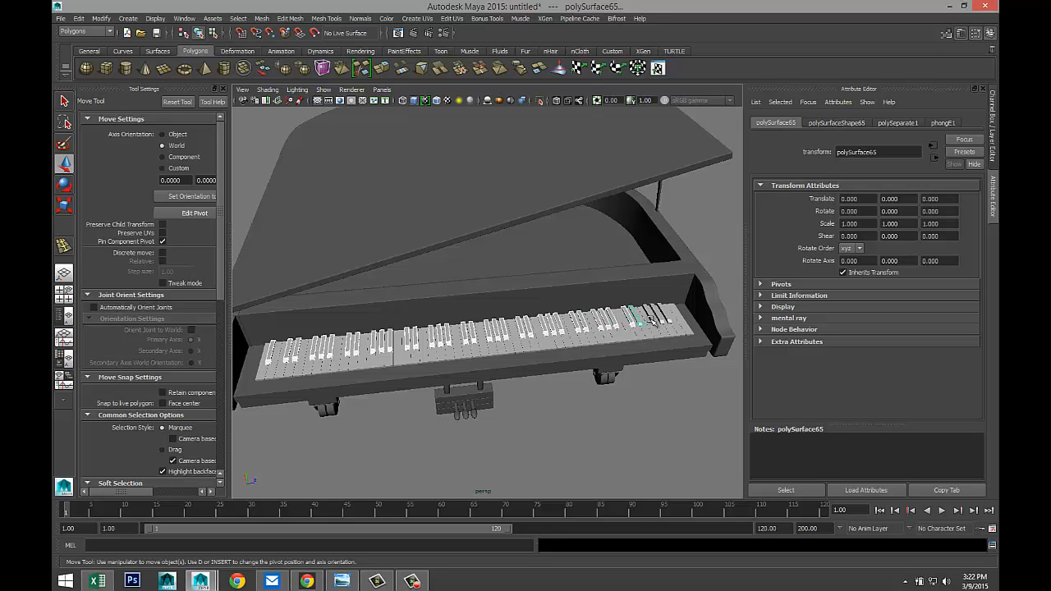
left_click(655, 320, "shift")
left_click(663, 319, "shift")
left_click(667, 319, "shift")
left_click(667, 319, "shift")
- Assign a new Phong E material to the selected raised keys and make its color black
right_click_drag(654, 319, 650, 537)
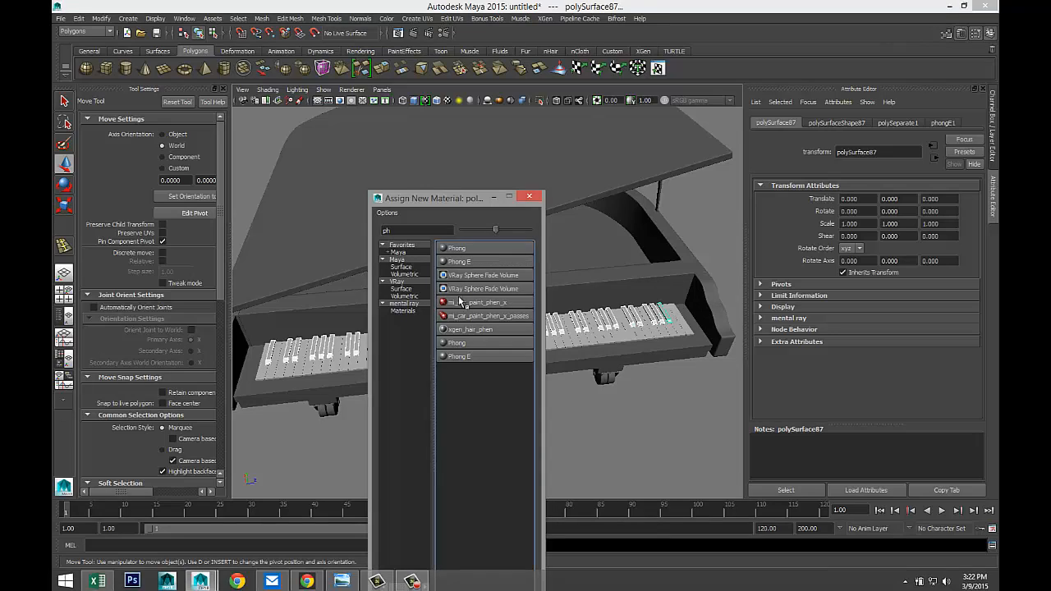
left_click(460, 263)
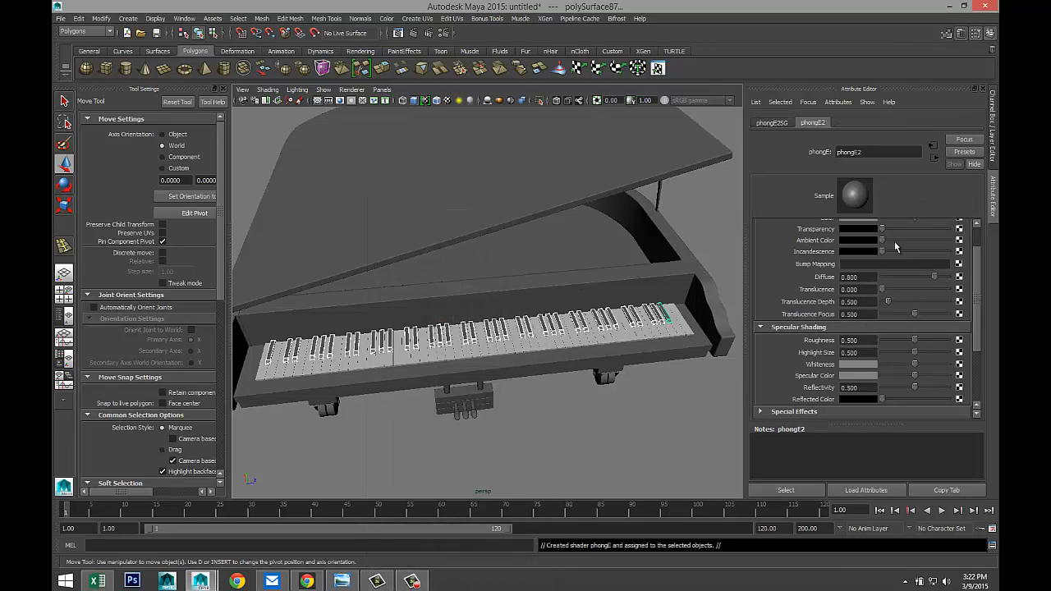
scroll(899, 331, "up", 2)
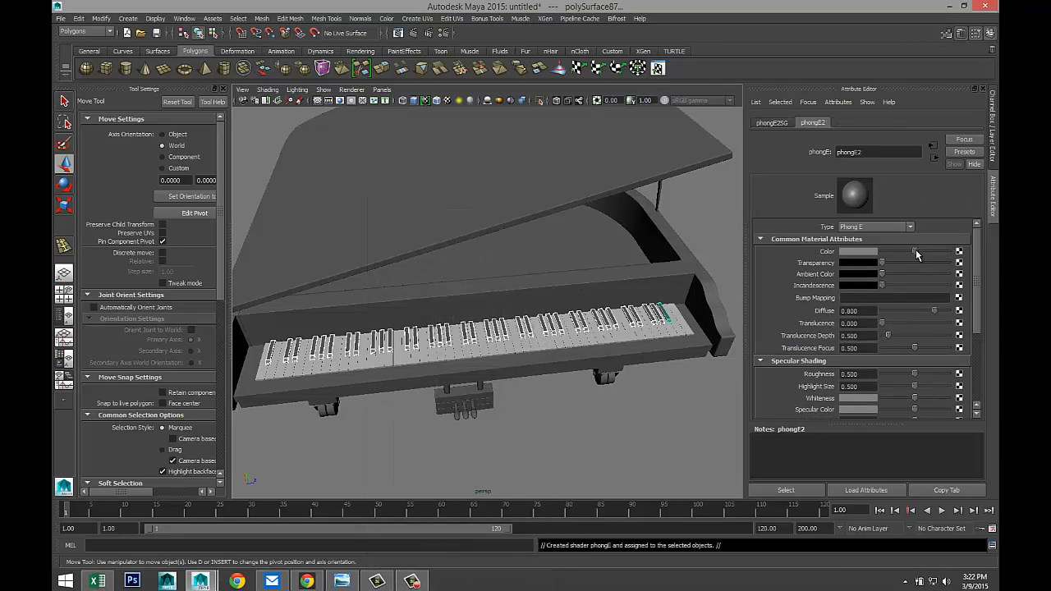
left_click_drag(917, 256, 874, 257)
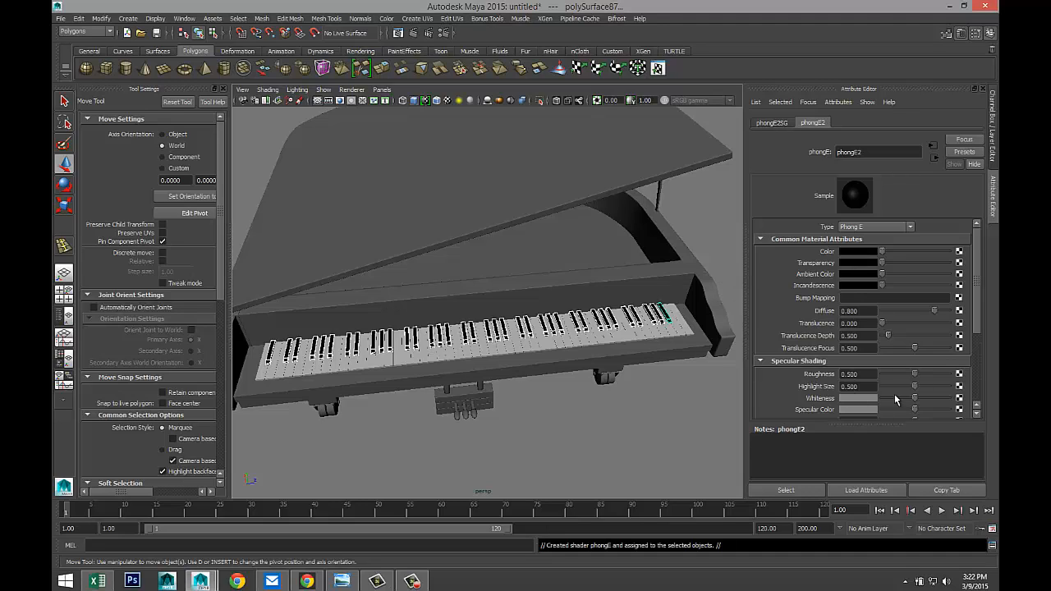
- Set the black key material's reflectivity to 0.25
scroll(894, 399, "down", 3)
left_click(874, 320)
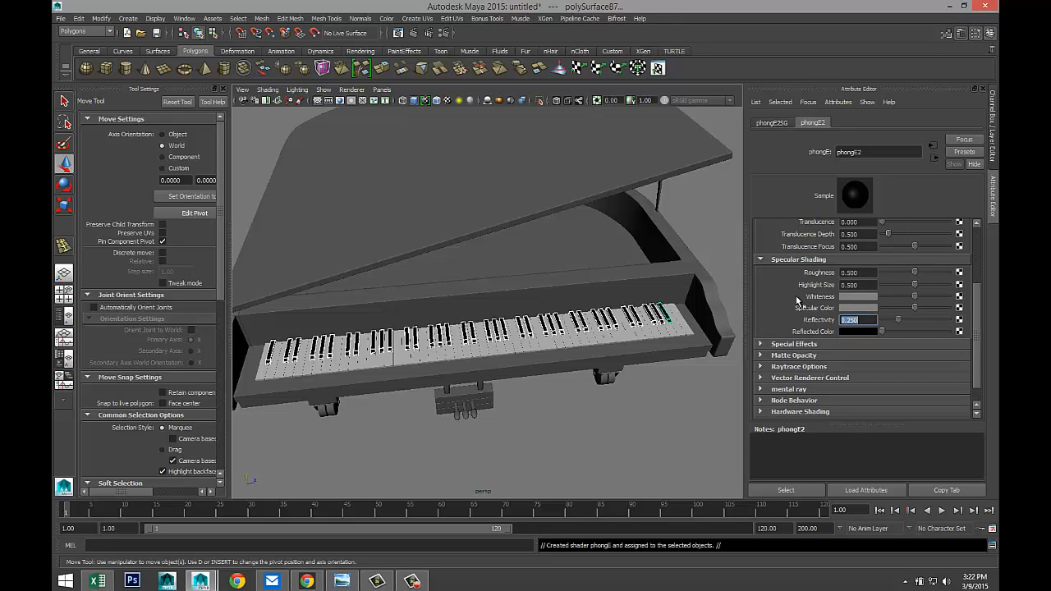
scroll(523, 305, "down", 3)
scroll(522, 323, "up", 3)
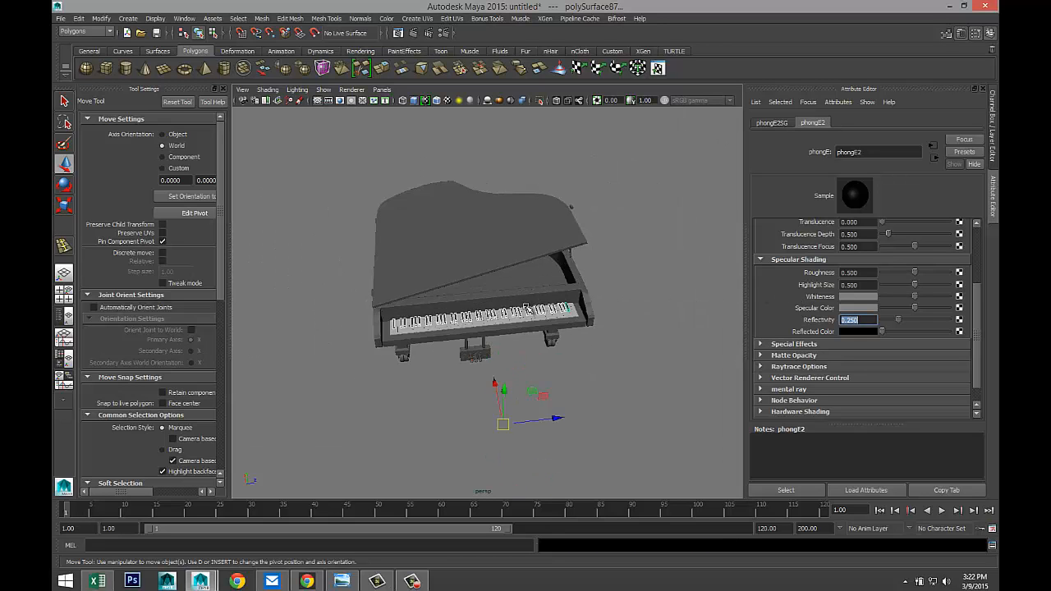
- Select the piano's lid, curved body rim, both keyboard side arms, and the front rail and board below the keys
left_click_drag(505, 353, 429, 214, "alt")
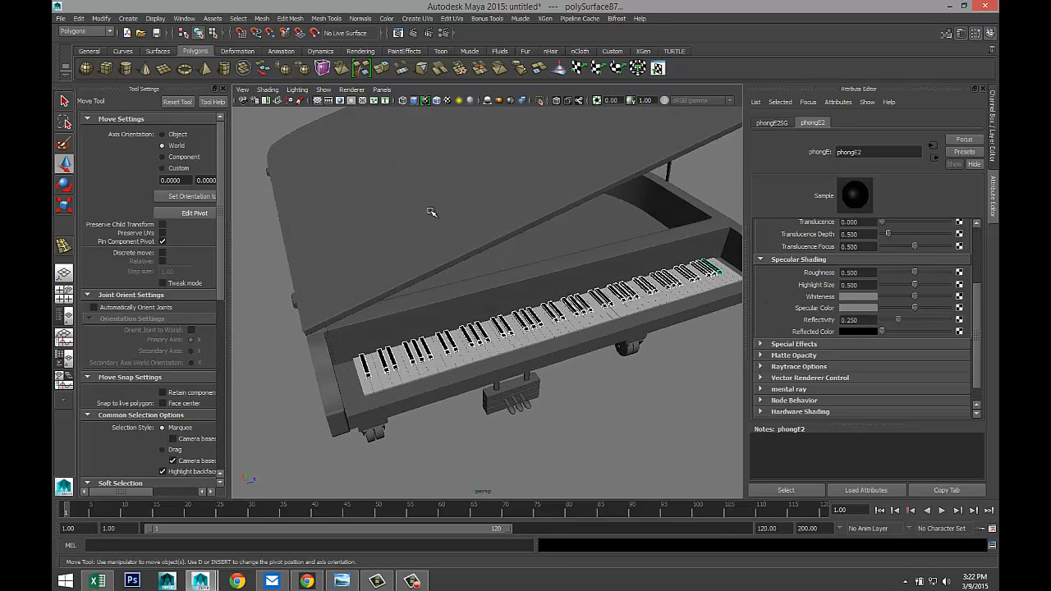
left_click(429, 213)
left_click(458, 303)
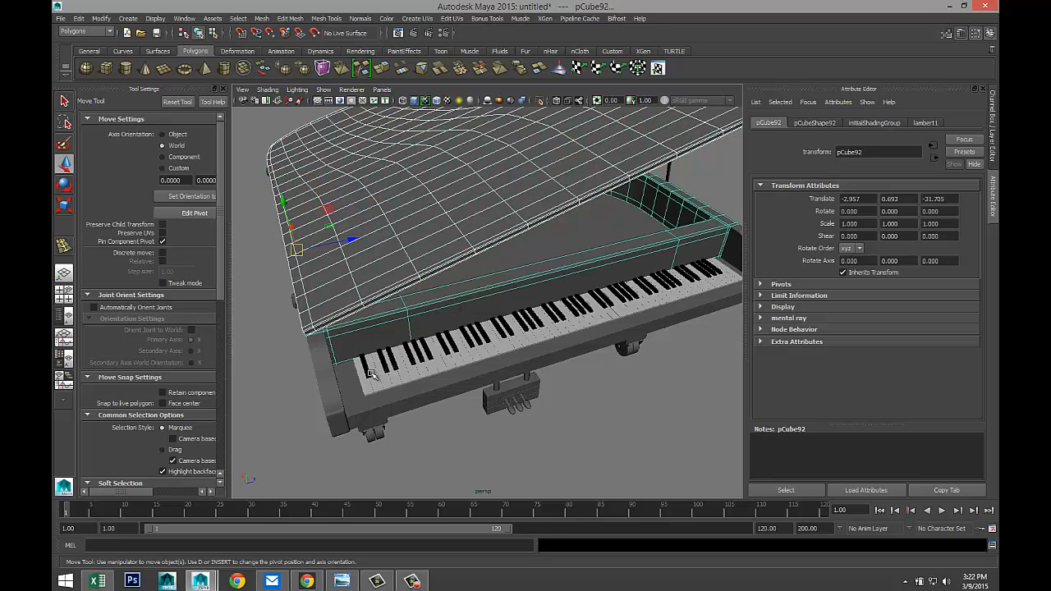
left_click(330, 390)
left_click(491, 390)
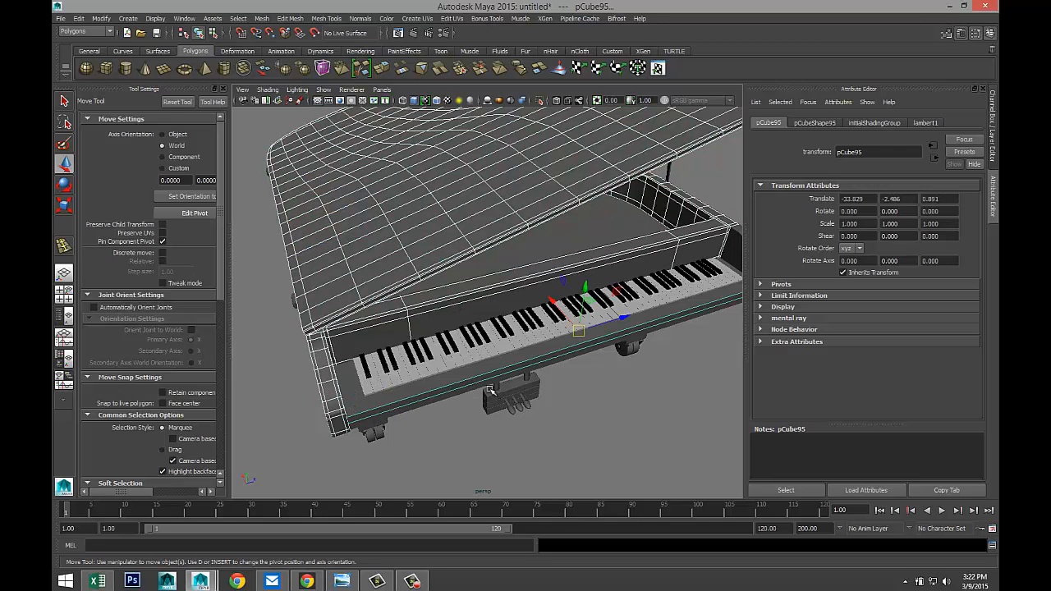
left_click_drag(631, 410, 582, 358, "alt")
left_click(556, 234)
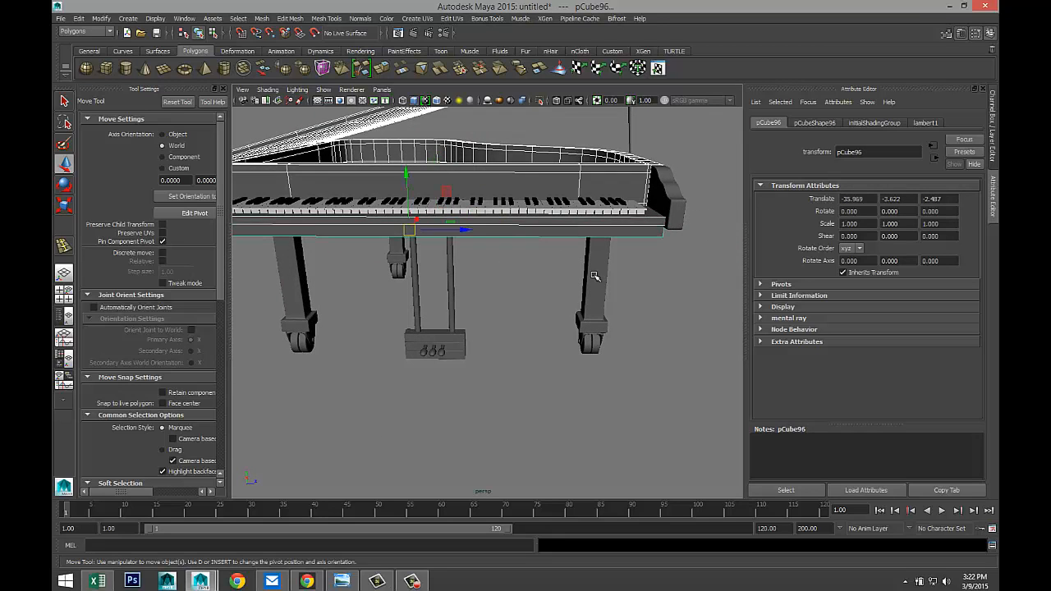
left_click_drag(593, 274, 392, 345, "alt")
left_click(382, 359)
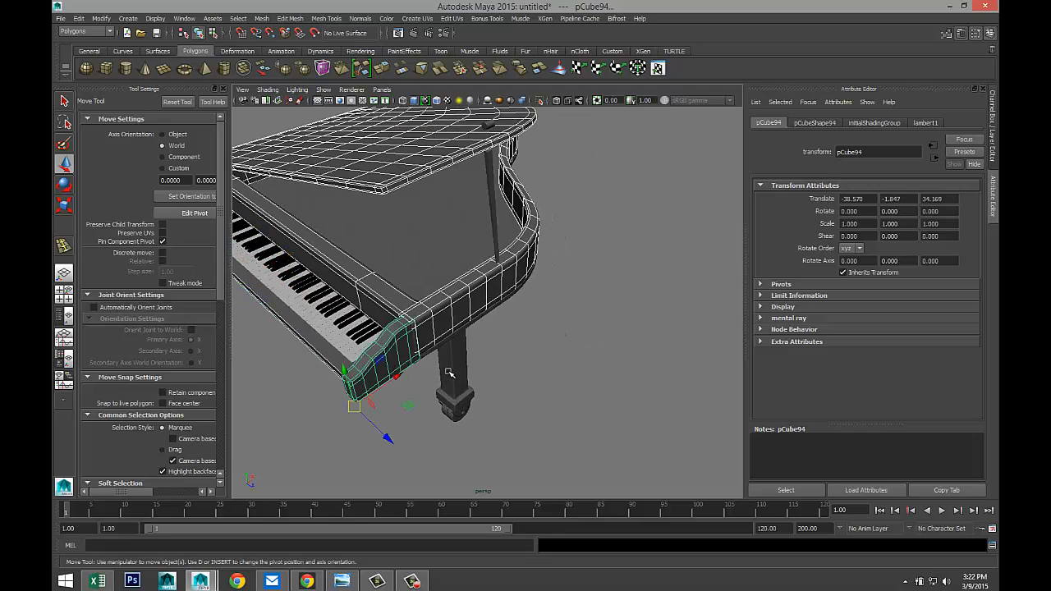
- Add the three piano legs and the body's bottom panel to the selection
left_click(454, 374)
left_click_drag(397, 427, 532, 377, "alt")
left_click(509, 221)
left_click(371, 243)
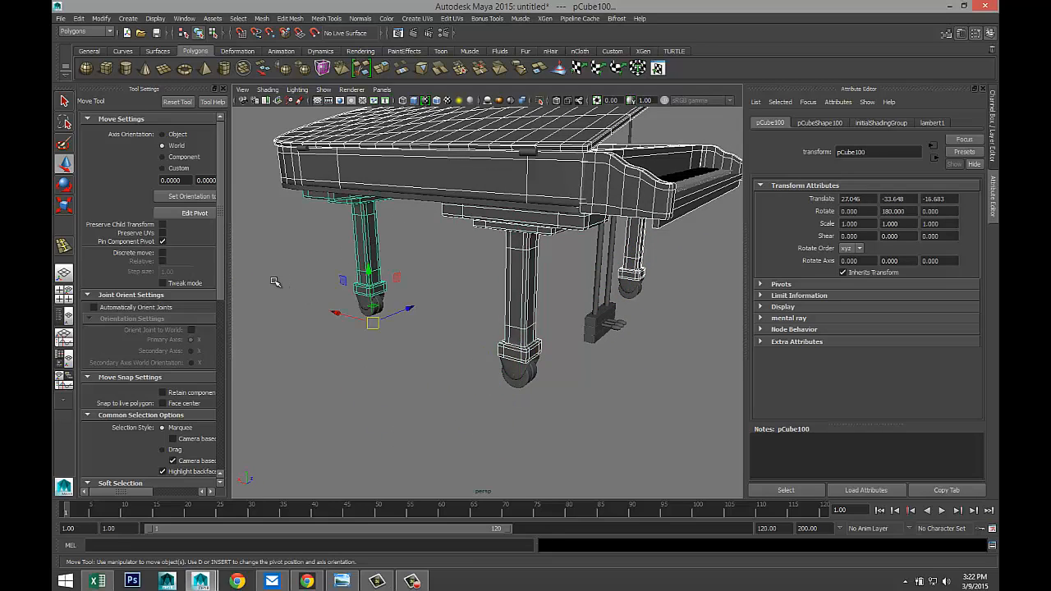
left_click_drag(277, 283, 401, 255, "alt")
left_click(462, 229)
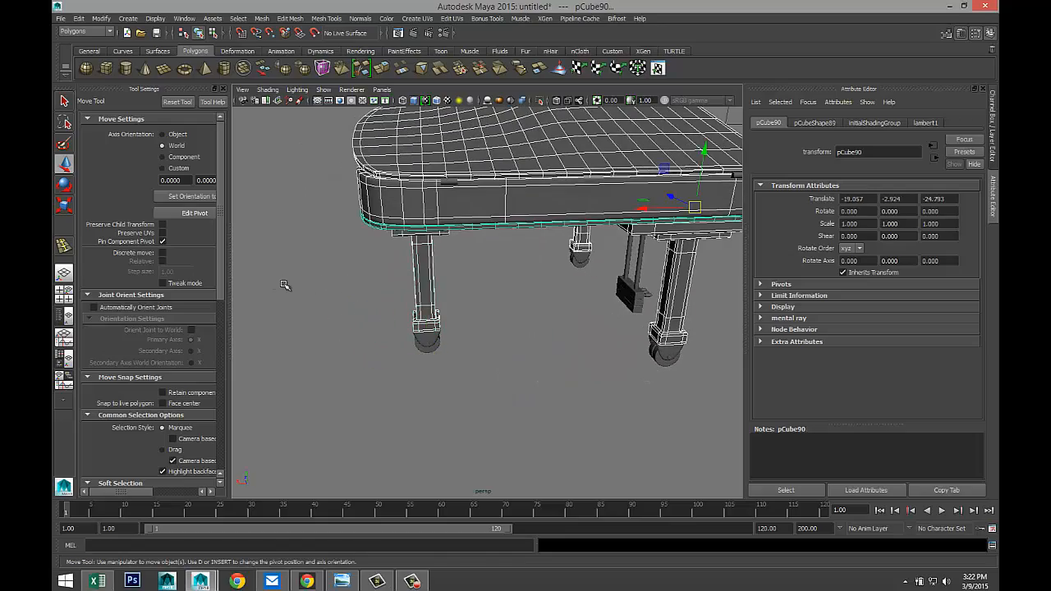
- Add the pedal assembly to the selection and assign a new Phong E material to all selected piano parts
left_click_drag(267, 282, 548, 320, "alt")
left_click(445, 335)
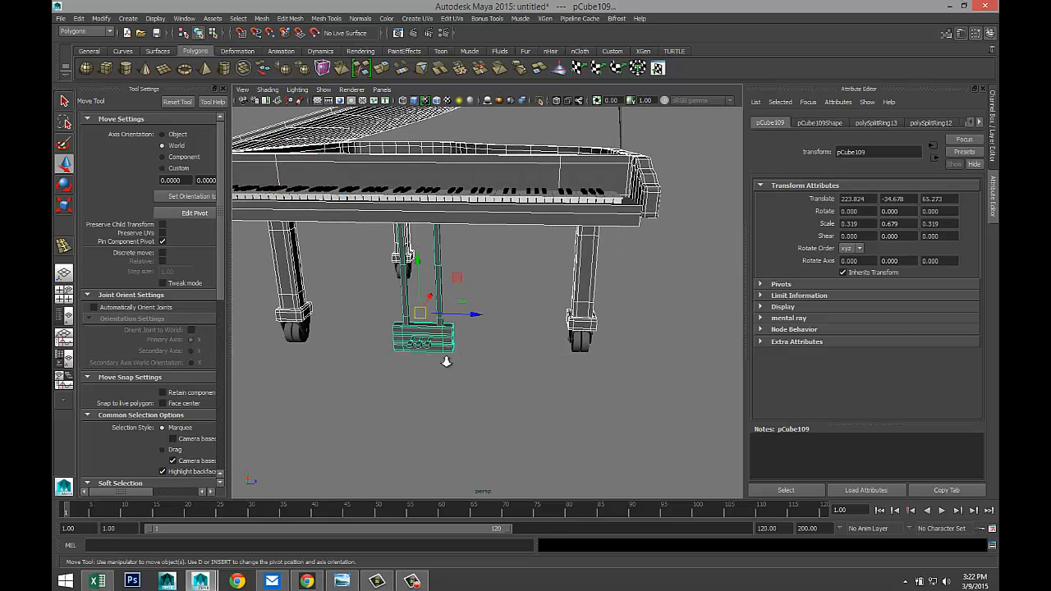
scroll(446, 361, "down", 5)
left_click_drag(445, 361, 502, 348, "alt")
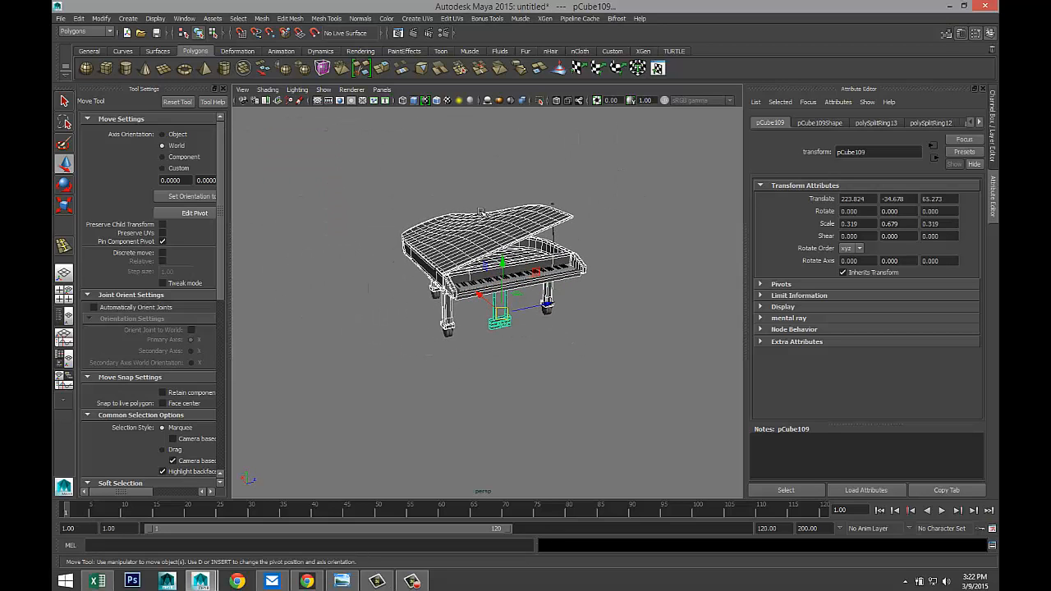
right_click_drag(482, 247, 501, 437)
left_click(466, 273)
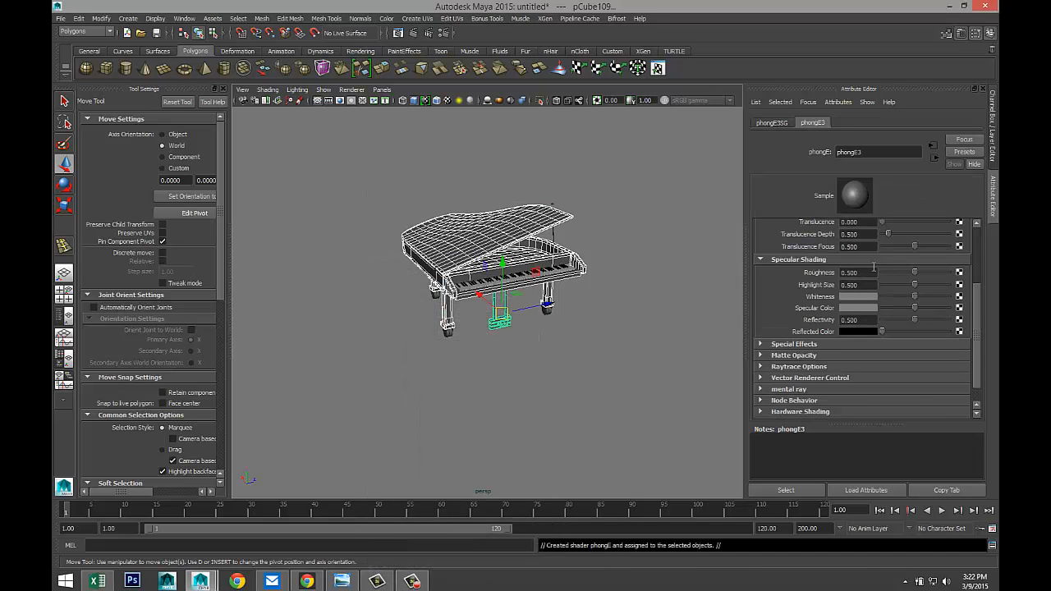
- Set the new Phong E body material's color to black and show the piano shaded
scroll(885, 314, "up", 3)
left_click_drag(913, 252, 870, 251)
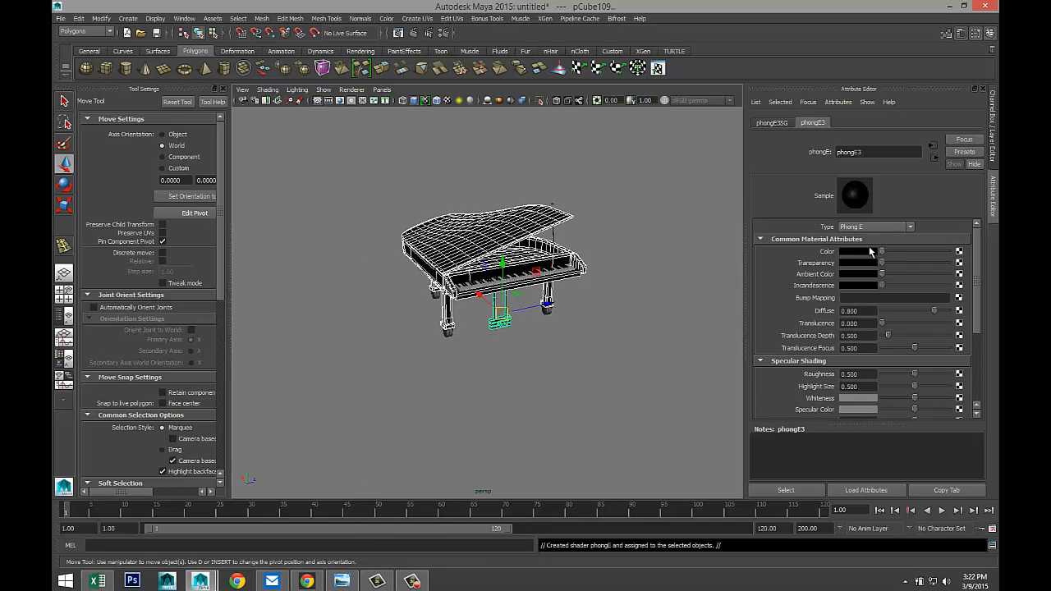
key("5")
- Select the three caster wheels under the piano legs and assign them a new mia_material_x material
key("f")
left_click_drag(433, 353, 408, 251, "alt")
left_click(408, 251)
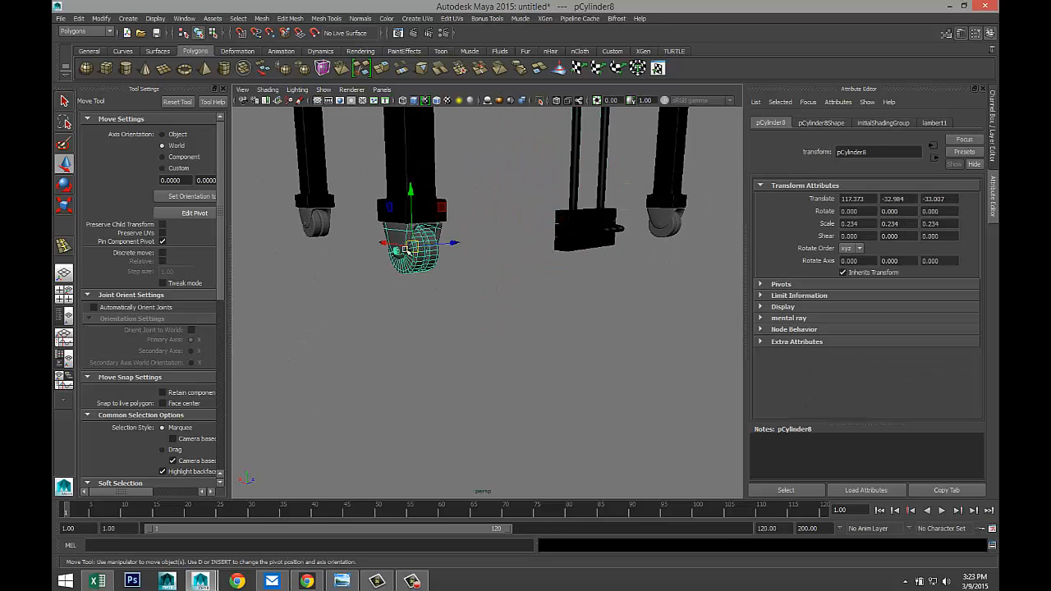
key("shift+d")
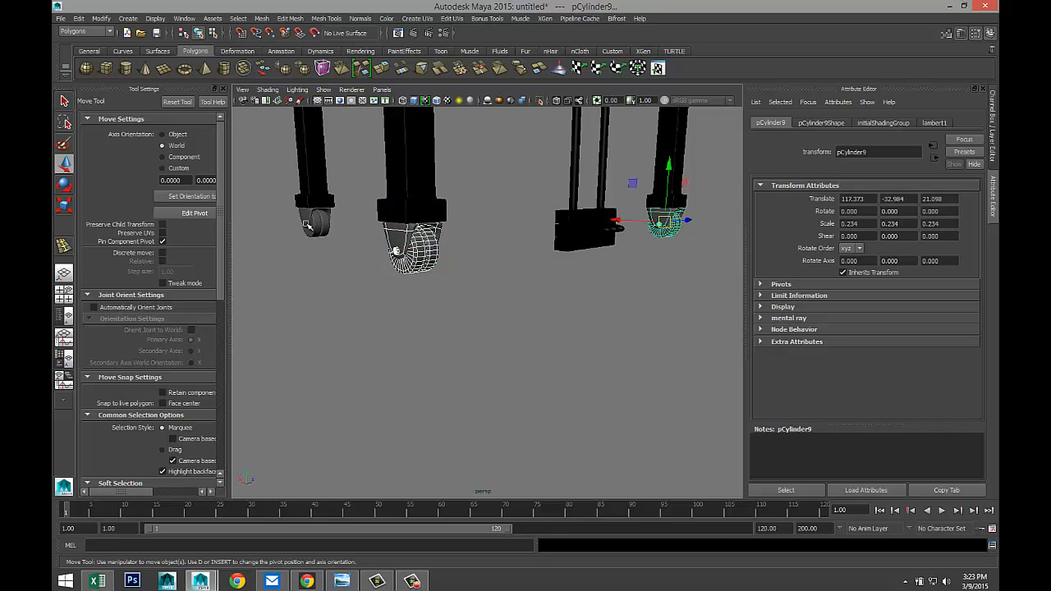
key("shift+d")
right_click_drag(414, 245, 423, 469)
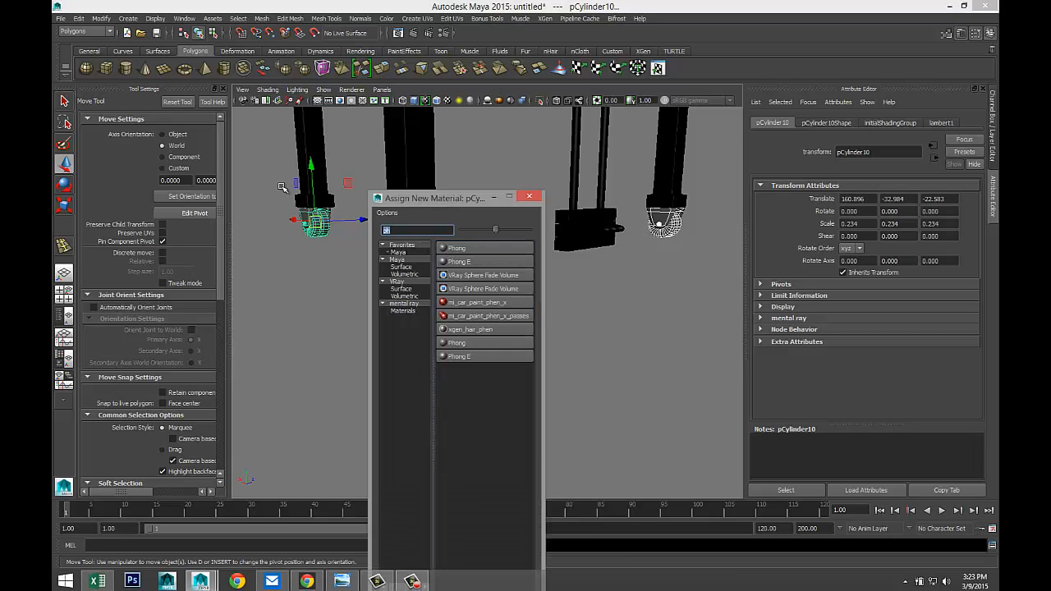
type("mia")
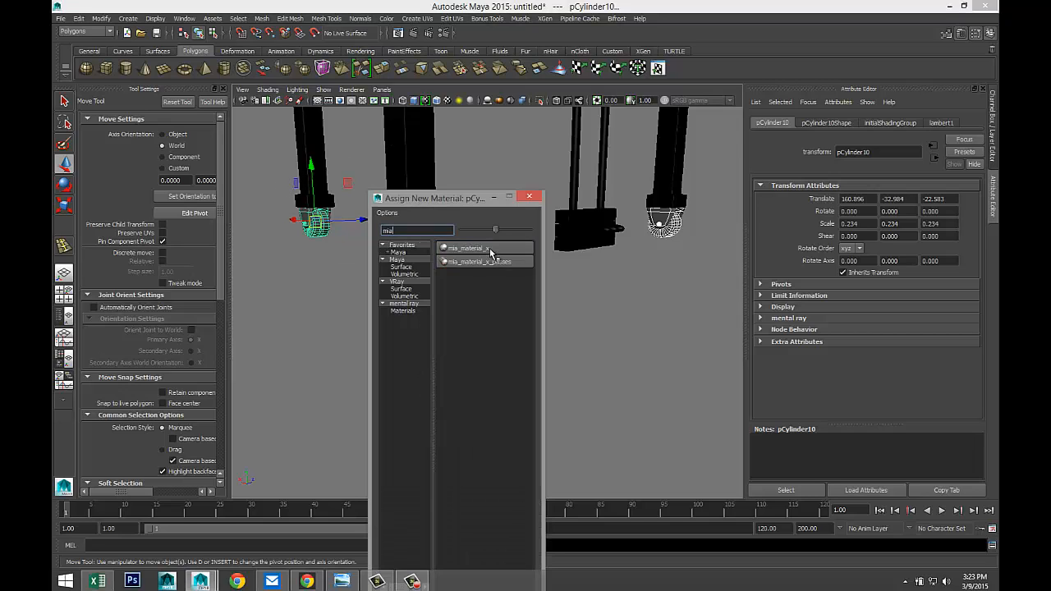
left_click(489, 249)
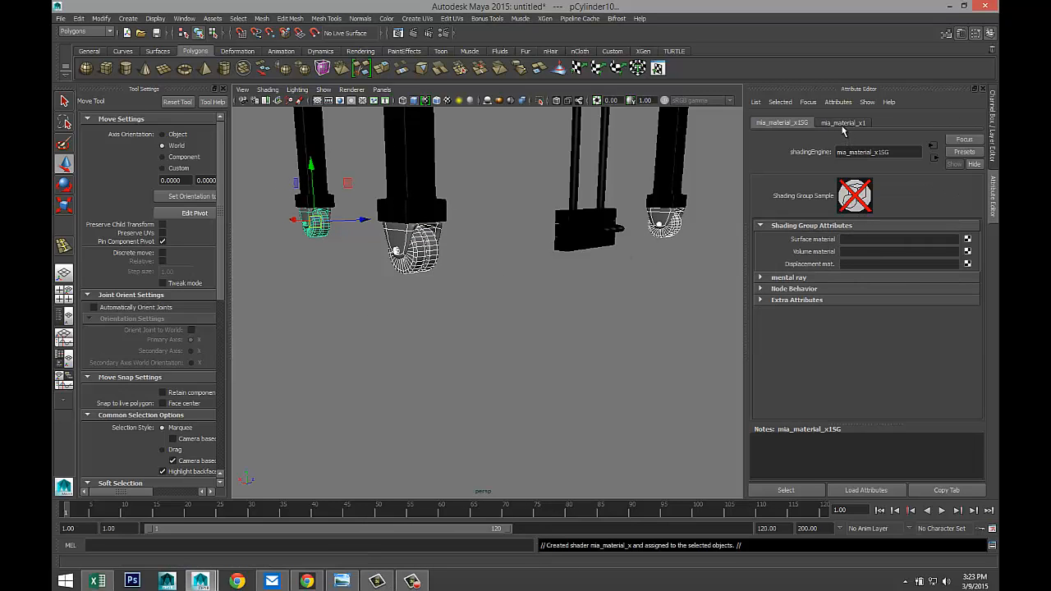
- Replace the caster material's settings with the Copper preset
left_click(852, 124)
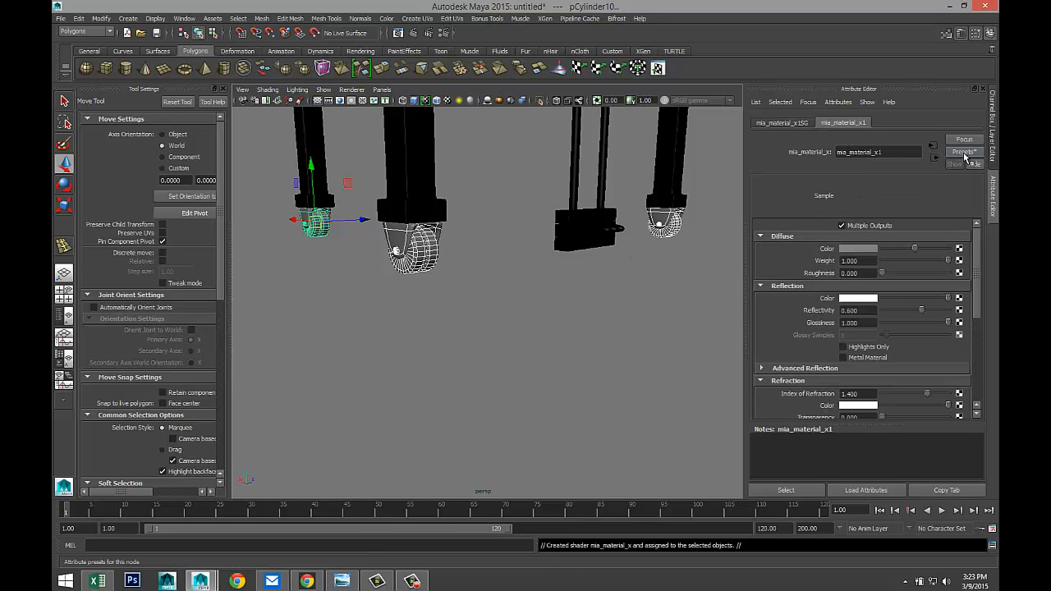
left_click(965, 155)
mouse_move(916, 193)
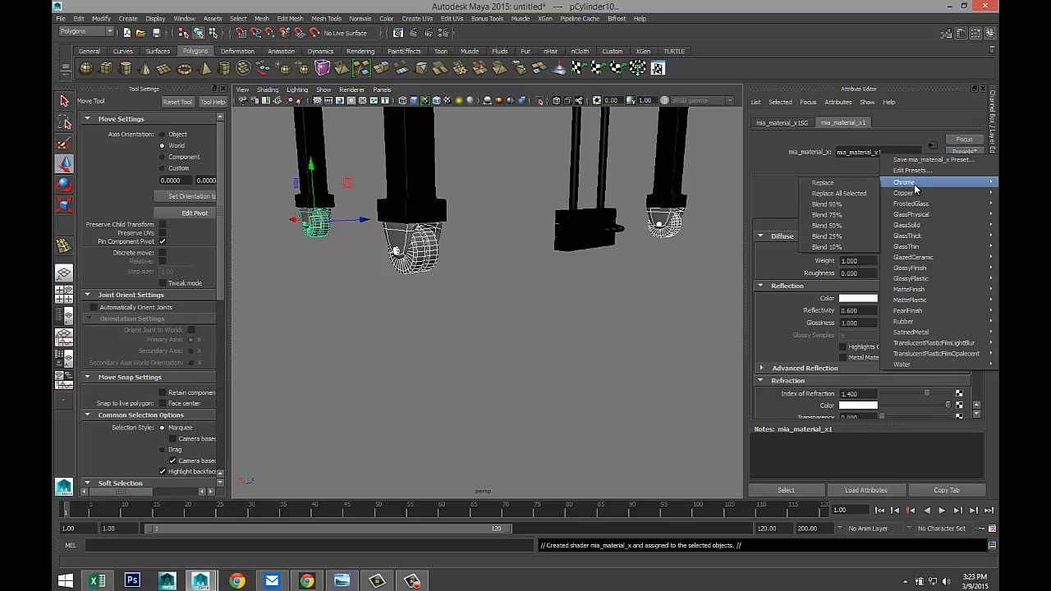
mouse_move(914, 218)
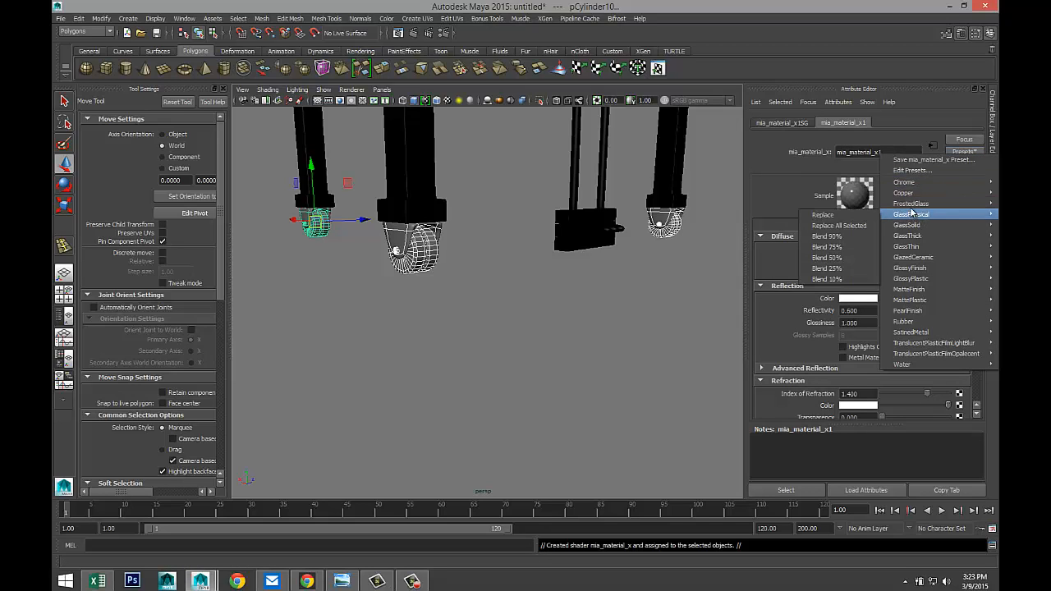
left_click(862, 194)
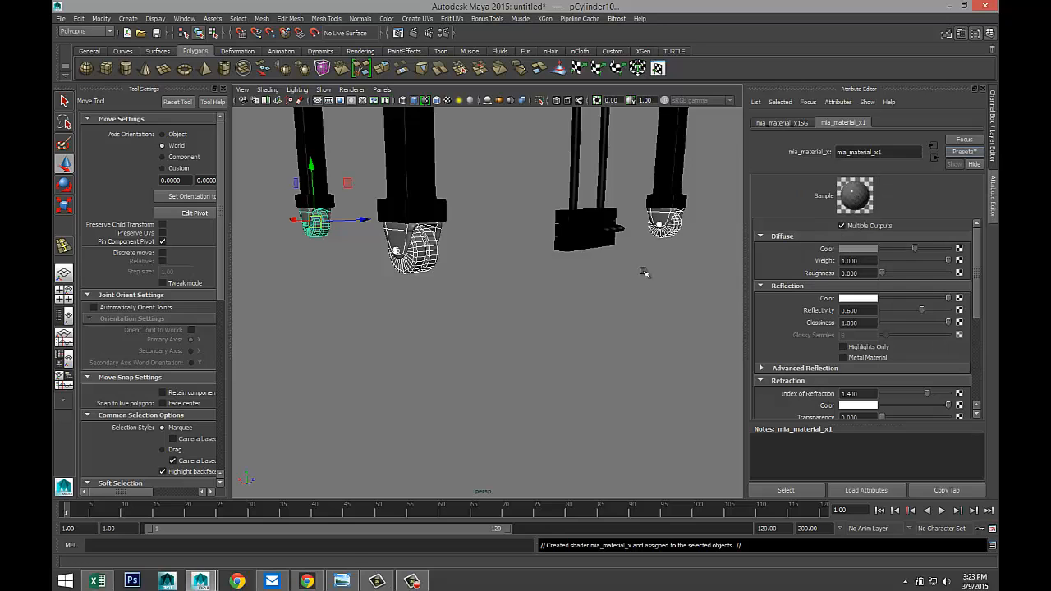
- Separate the combined pedal assembly mesh into individual parts
scroll(493, 337, "up", 6)
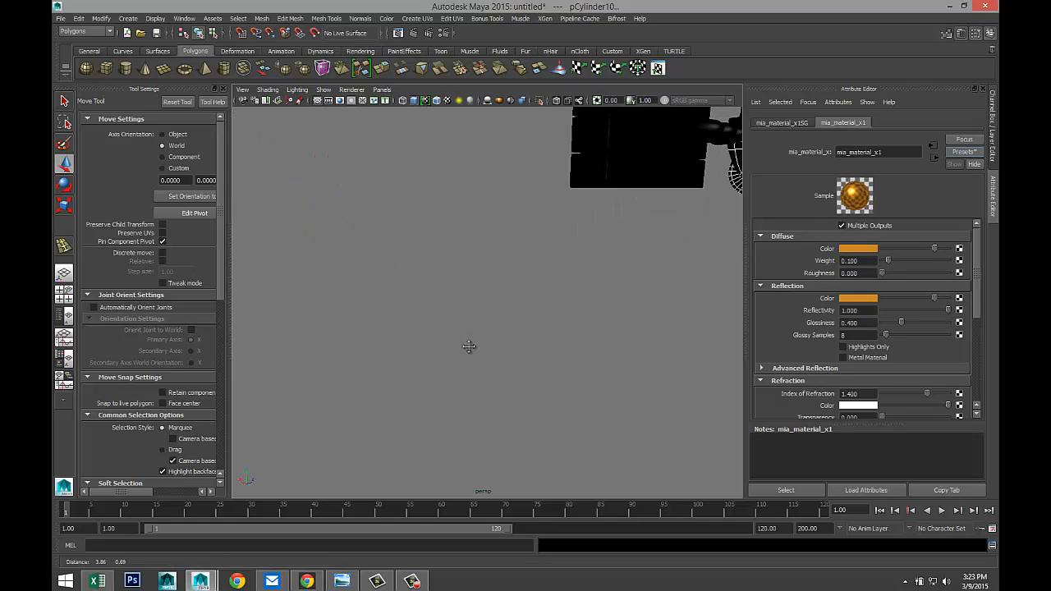
scroll(469, 346, "down", 6)
left_click(439, 289)
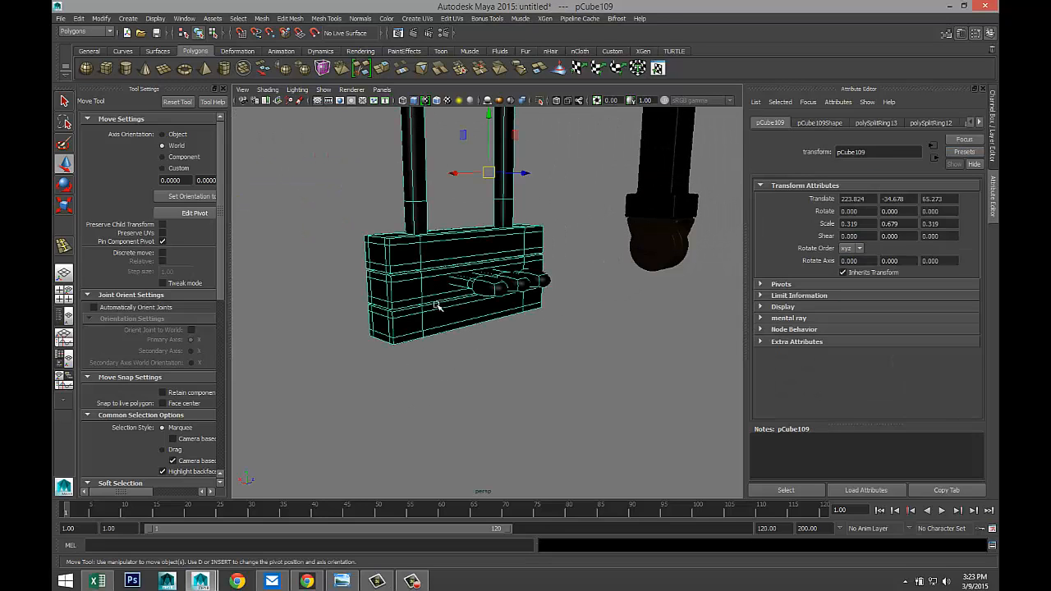
left_click(261, 18)
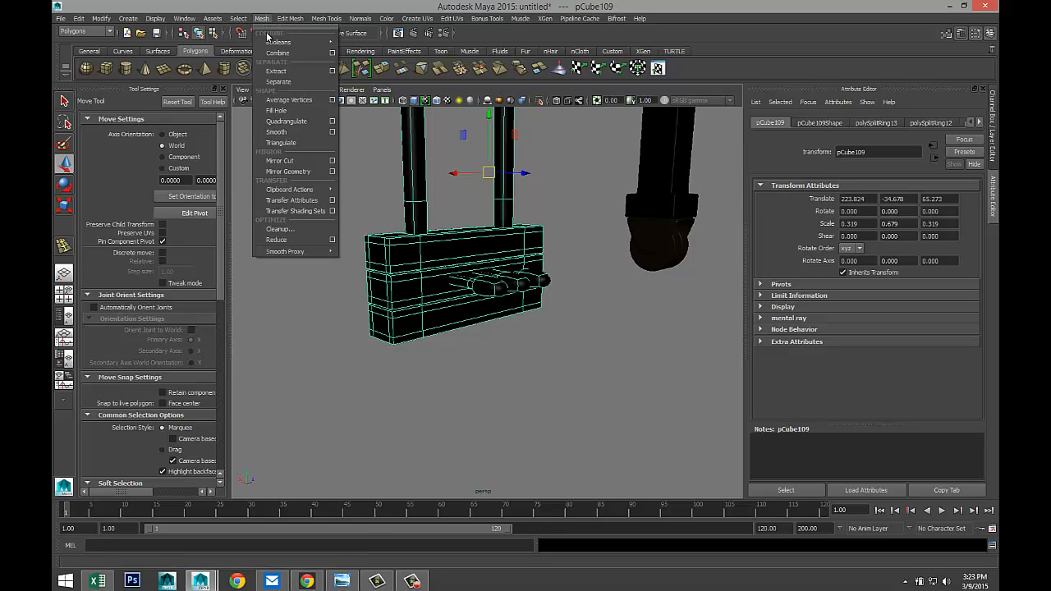
left_click(278, 82)
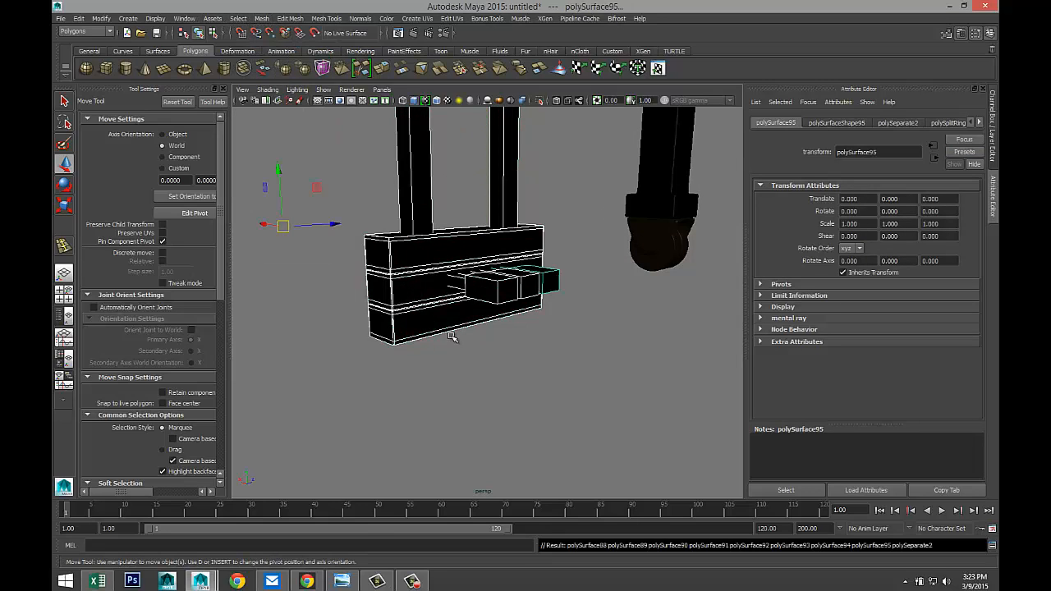
- Select the three pedals and the middle board of the pedal box
left_click(410, 286)
left_click(483, 291, "shift")
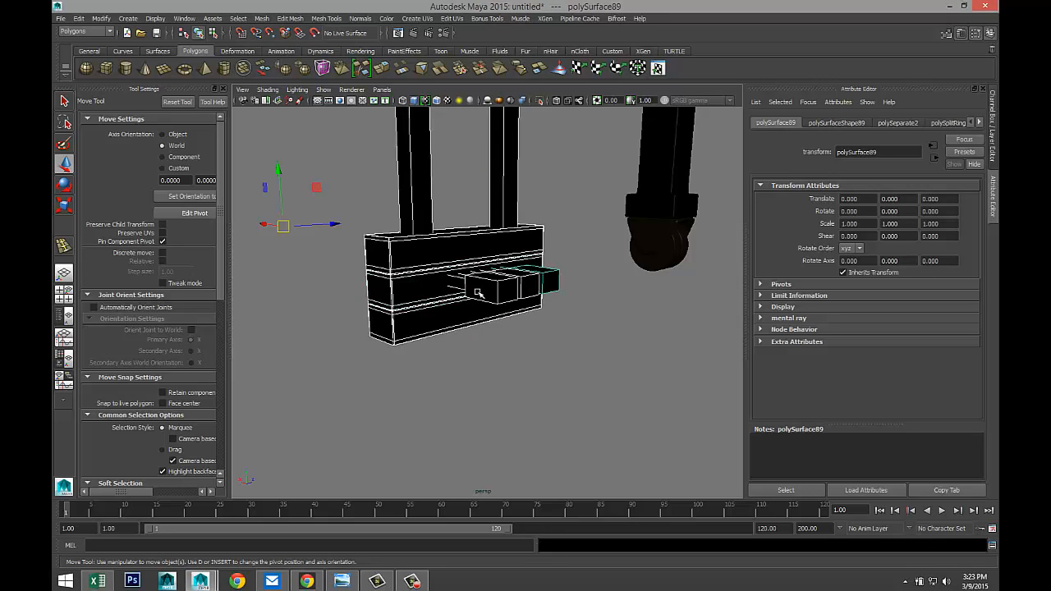
left_click(524, 281, "shift")
left_click(547, 282, "shift")
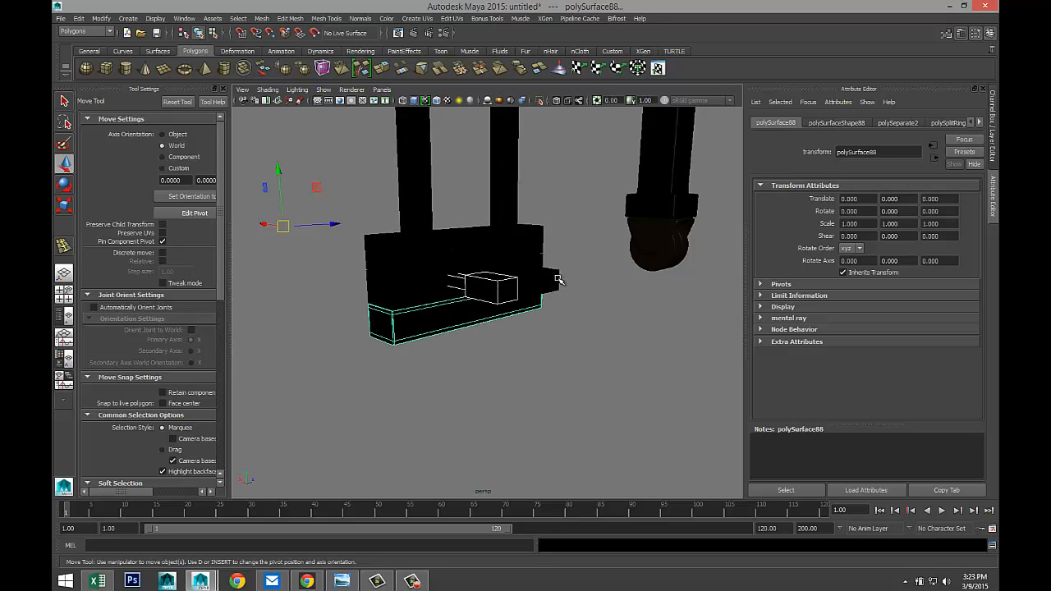
left_click(562, 287)
left_click(530, 286, "shift")
left_click(502, 291, "shift")
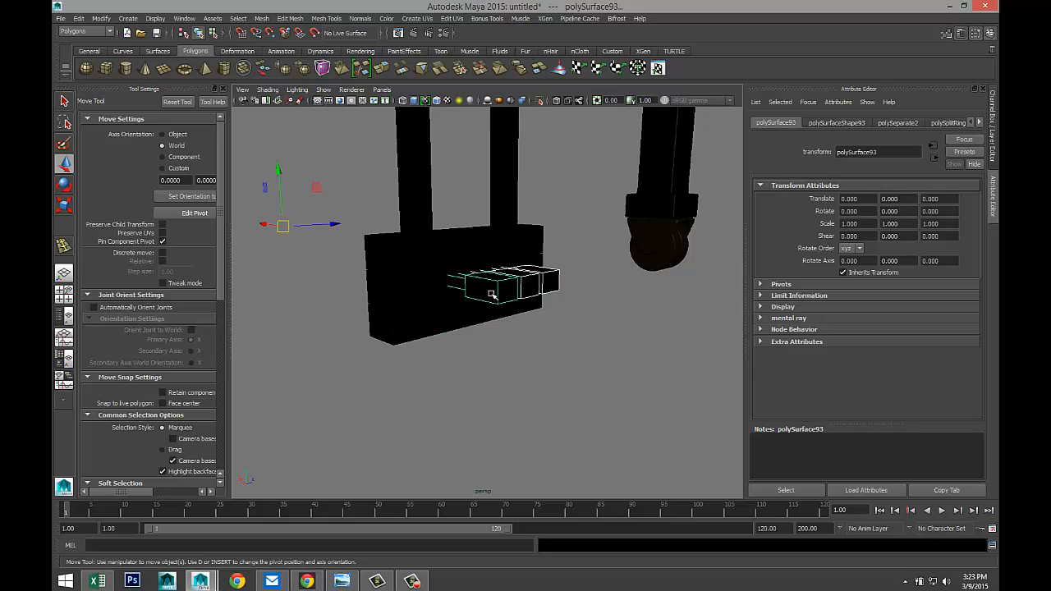
left_click(435, 287, "shift")
- Assign a new mia_material_x to the selected pedals and board, and replace its settings with the Copper preset
right_click_drag(413, 290, 497, 538)
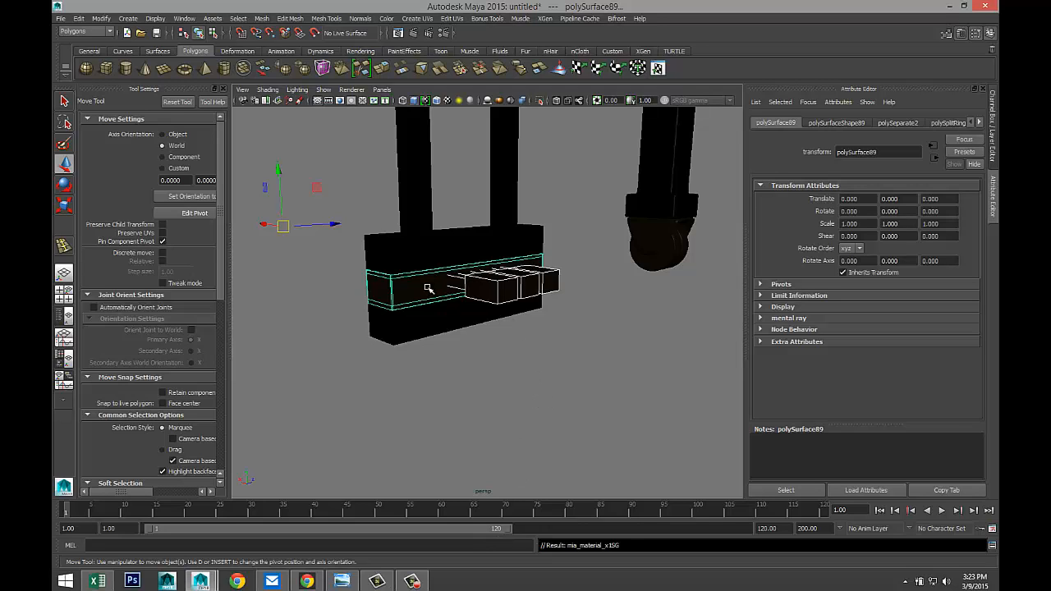
right_click_drag(427, 288, 452, 513)
left_click(476, 247)
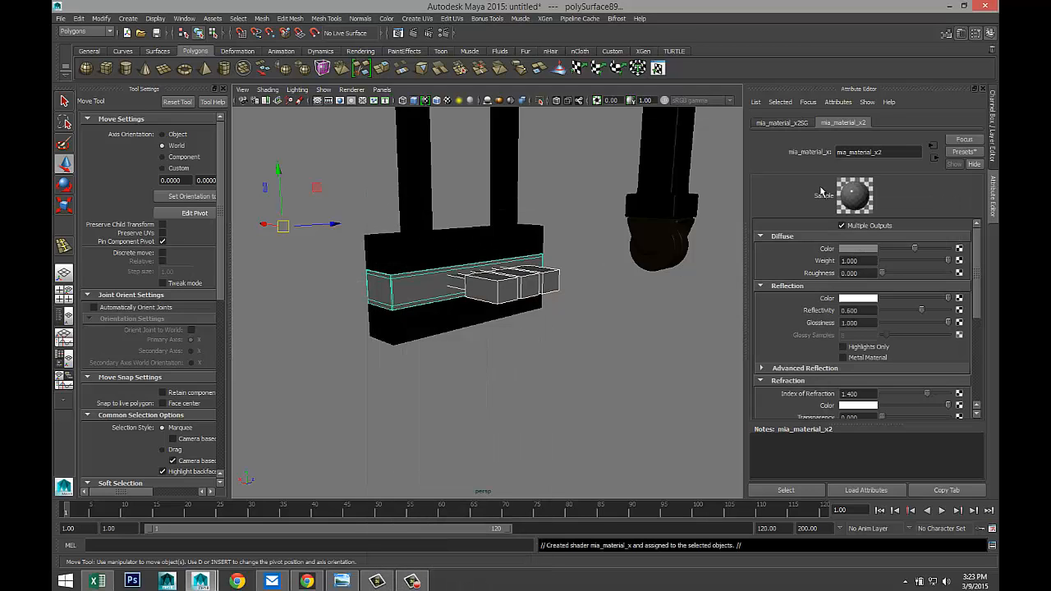
left_click(960, 154)
mouse_move(926, 195)
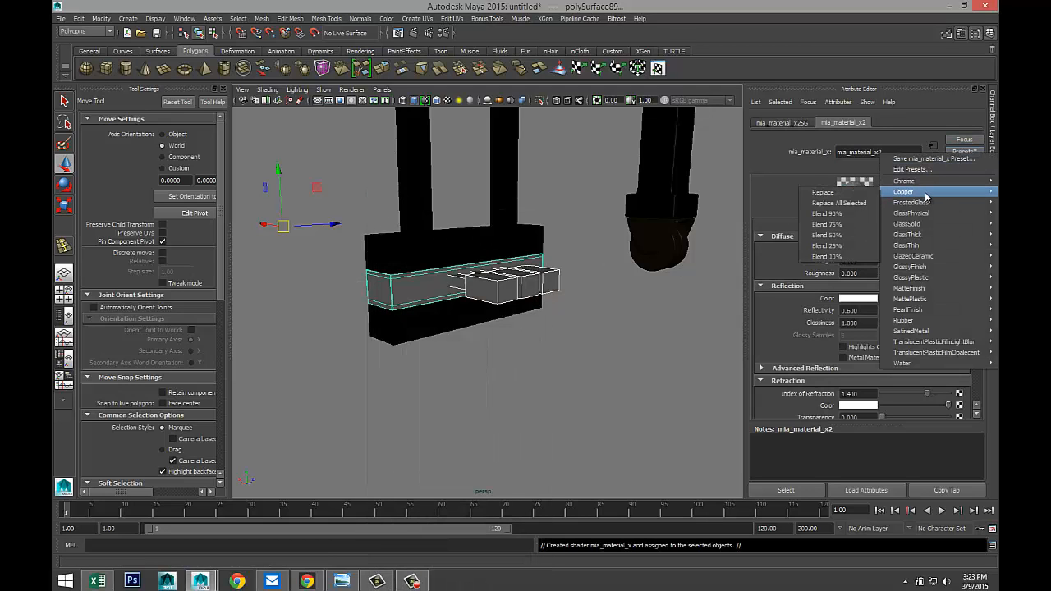
left_click(846, 192)
- Turn on smooth mesh preview for all separated pedal assembly parts, then clear the selection
scroll(530, 353, "down", 5)
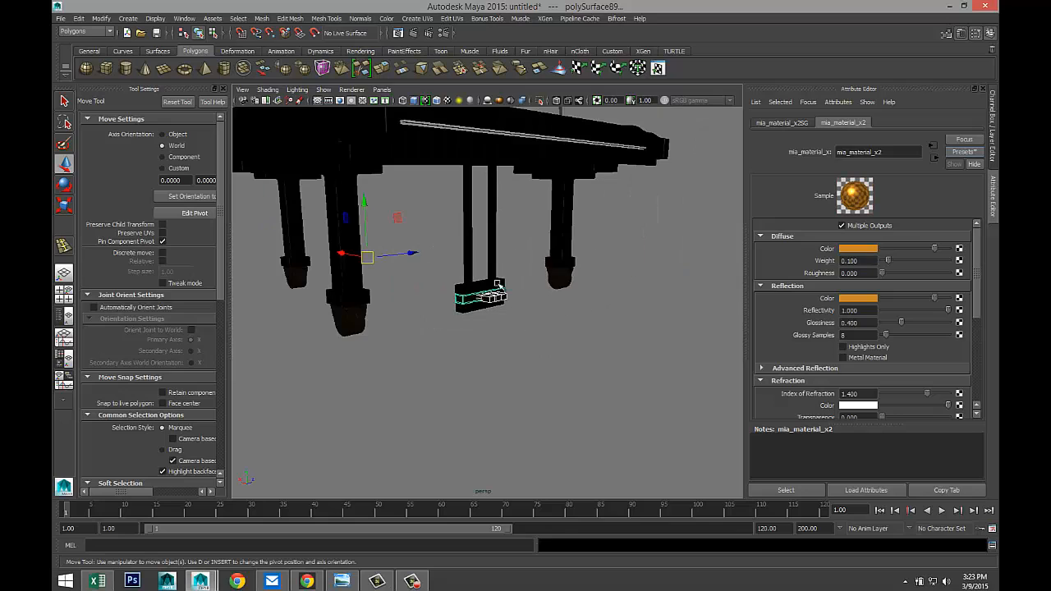
left_click(458, 237)
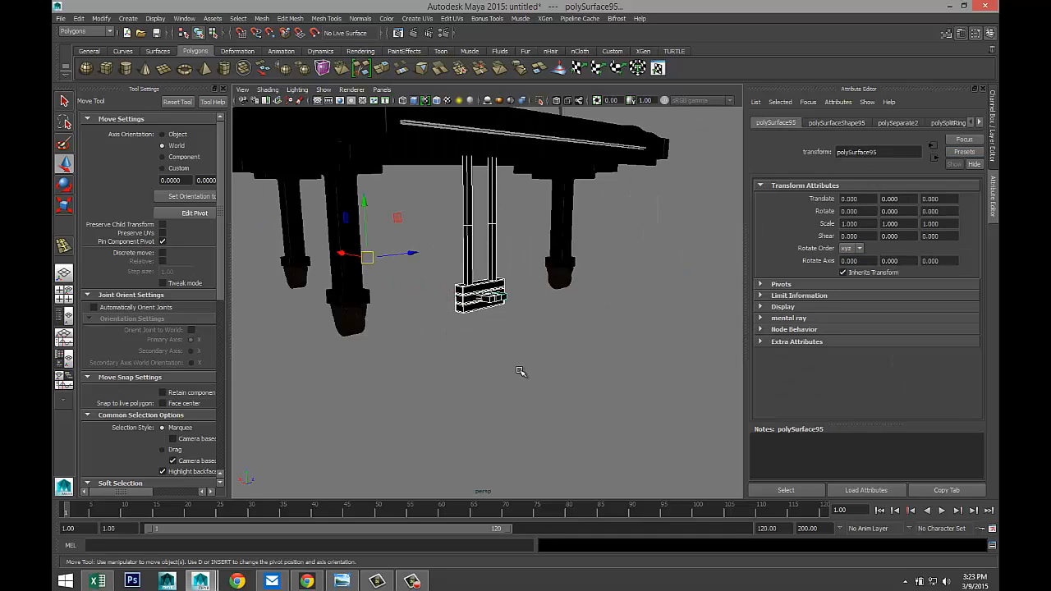
key("3")
left_click(519, 366)
key("[")
key("[")
key("[")
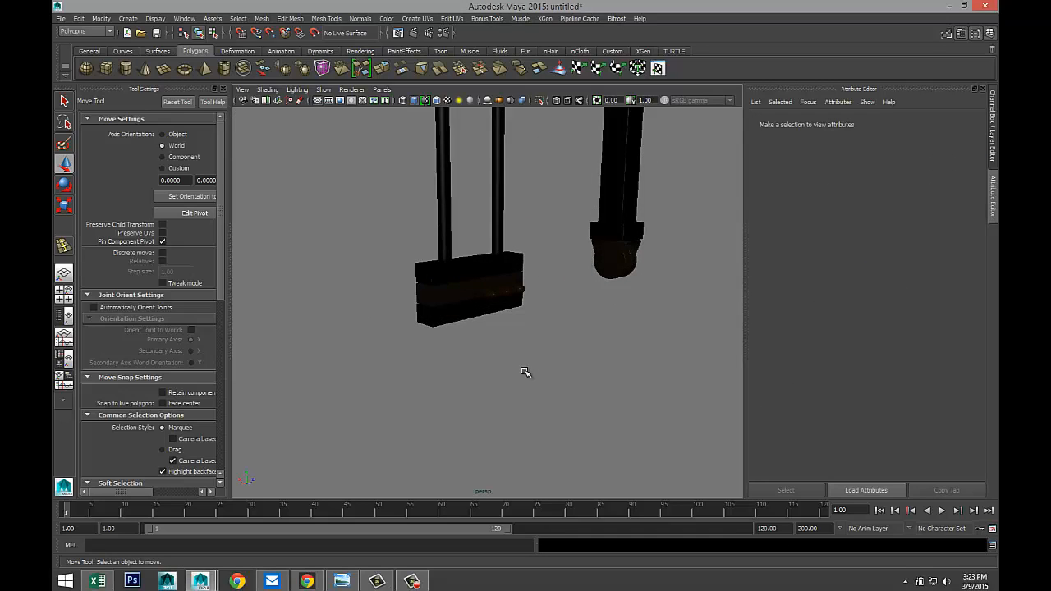
- Move the small cylinder floating above the lid down to the top of the lid prop, at about Y 20.42
left_click_drag(493, 355, 461, 373, "alt")
middle_click_drag(460, 373, 505, 413, "alt")
scroll(505, 414, "up", 3)
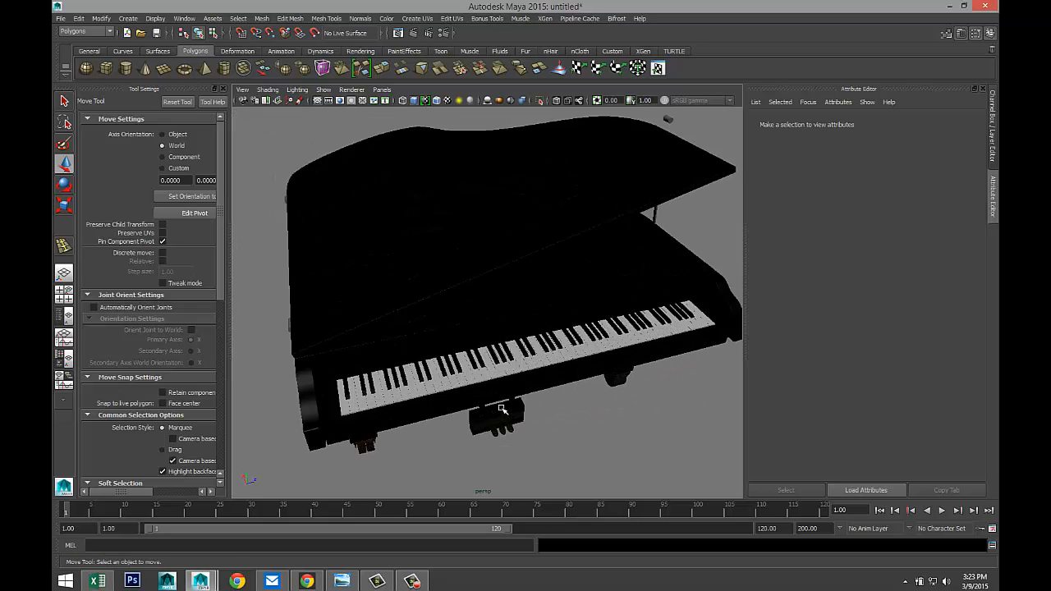
left_click_drag(503, 410, 472, 320, "alt")
middle_click_drag(472, 320, 472, 318, "alt")
left_click_drag(472, 318, 512, 391, "alt")
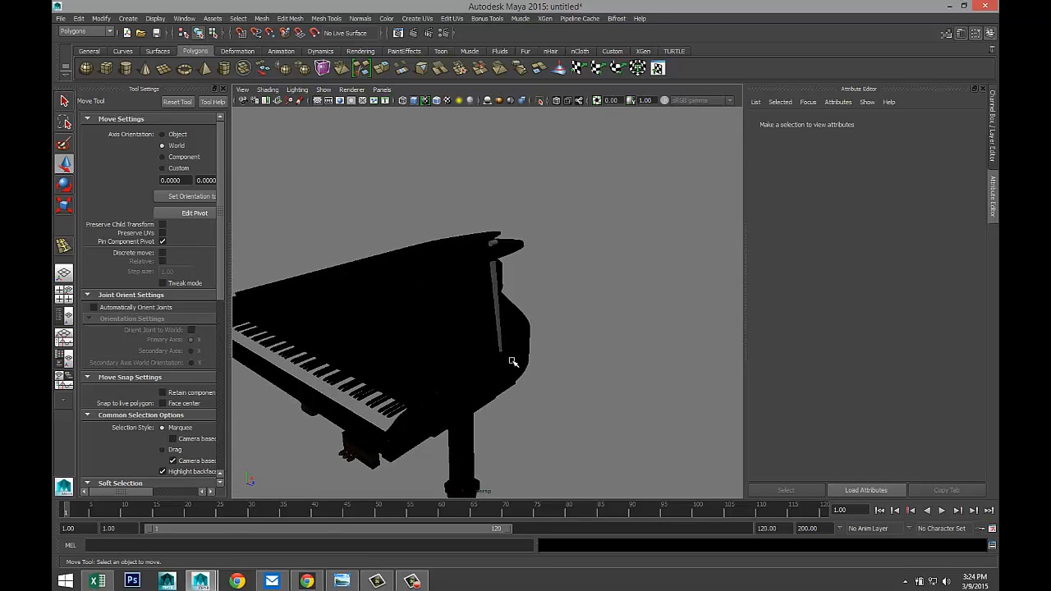
scroll(512, 363, "up", 4)
left_click(507, 149)
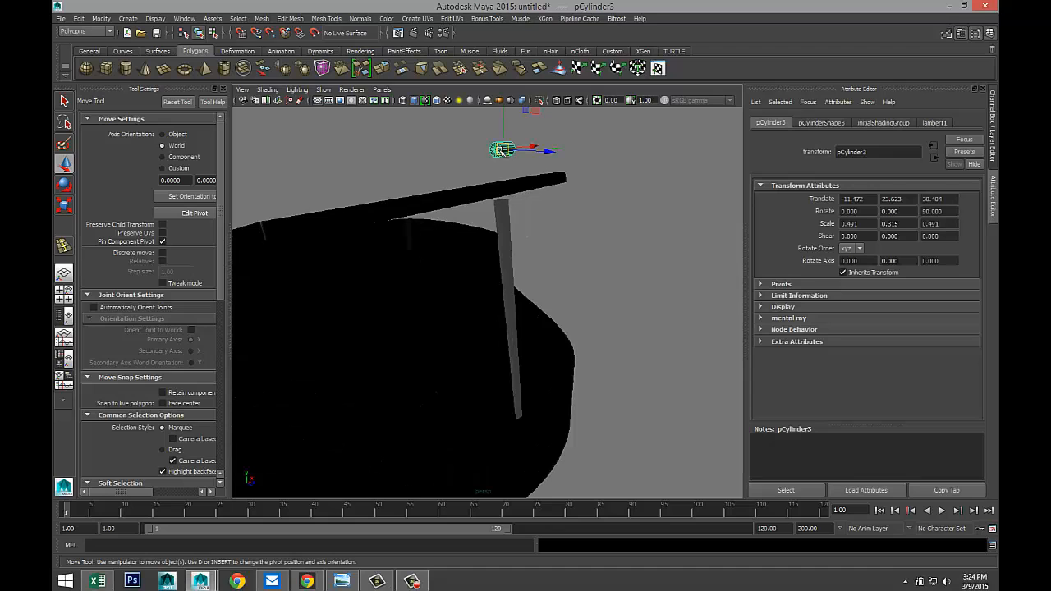
left_click_drag(501, 123, 509, 171)
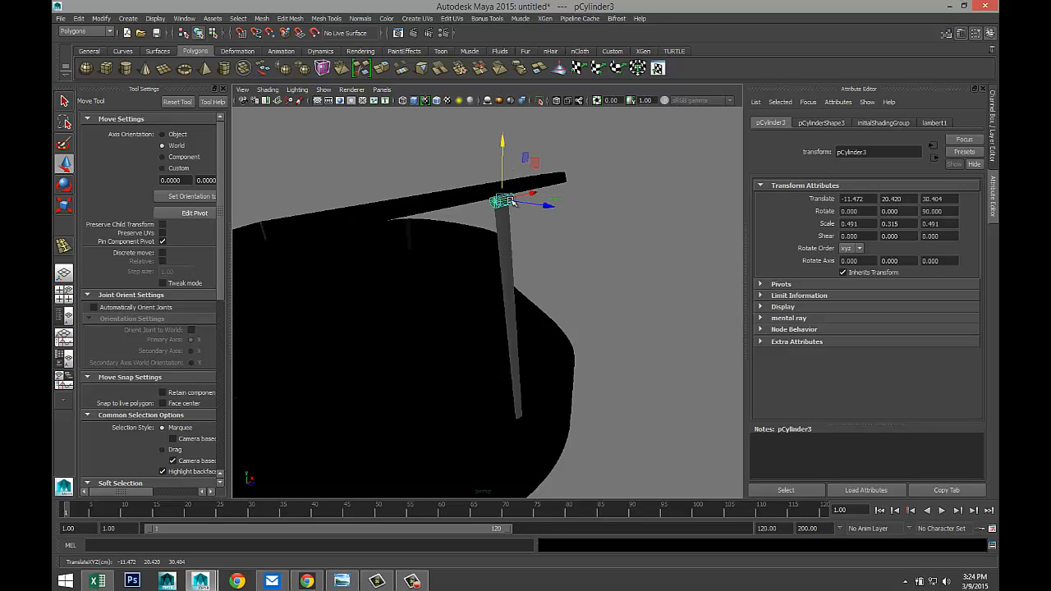
- Assign the existing mia_material_x2 material to the cylinder at the top of the lid prop
key("f")
scroll(517, 229, "down", 2)
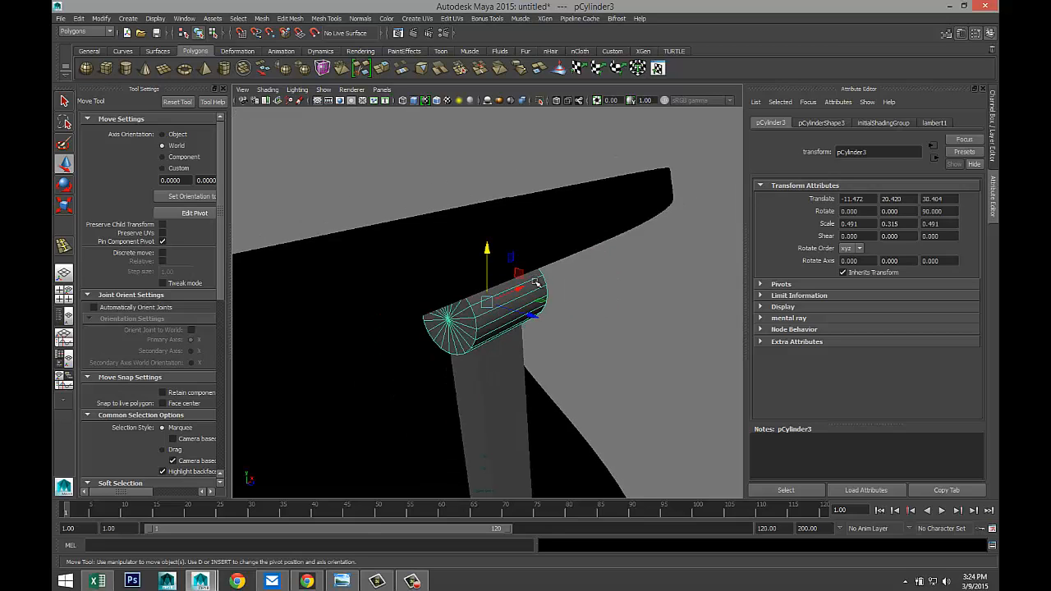
mouse_move(536, 282)
left_mouse_down("alt")
mouse_move(544, 258)
mouse_move(525, 292)
left_mouse_up("alt")
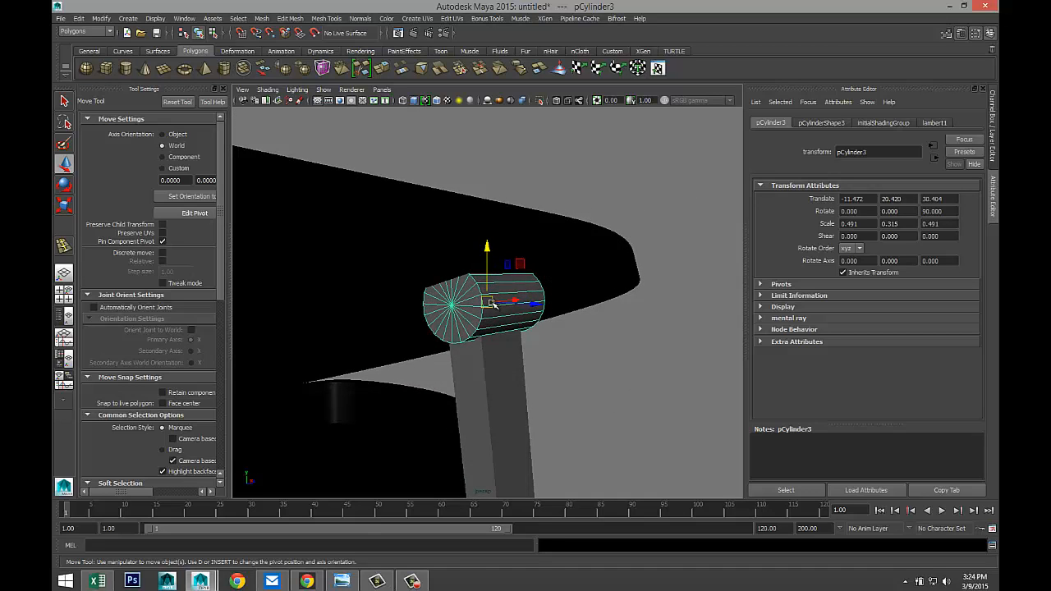
right_click(491, 303)
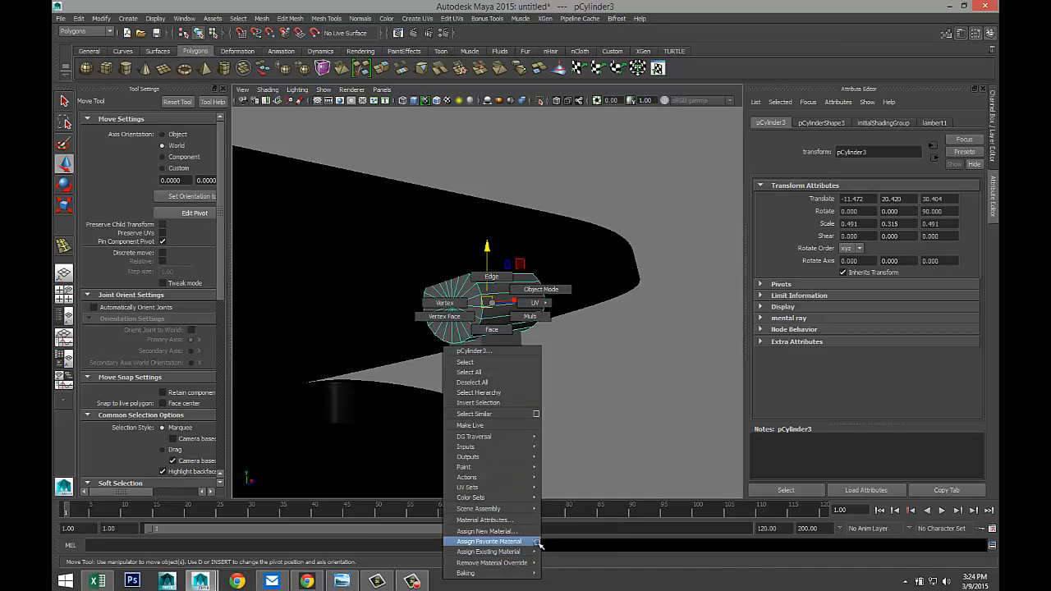
mouse_move(526, 552)
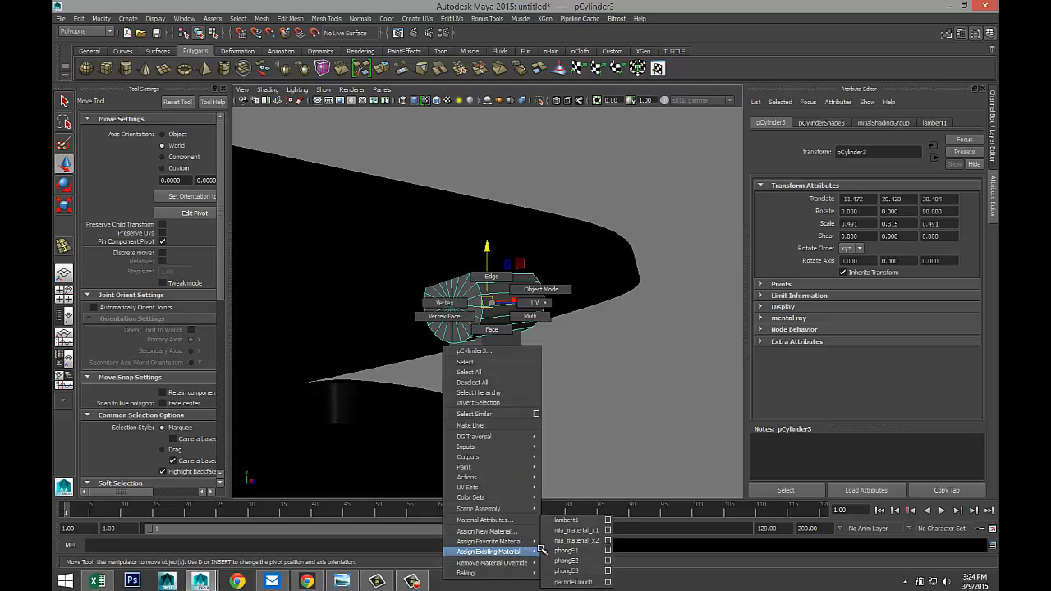
left_click(581, 541)
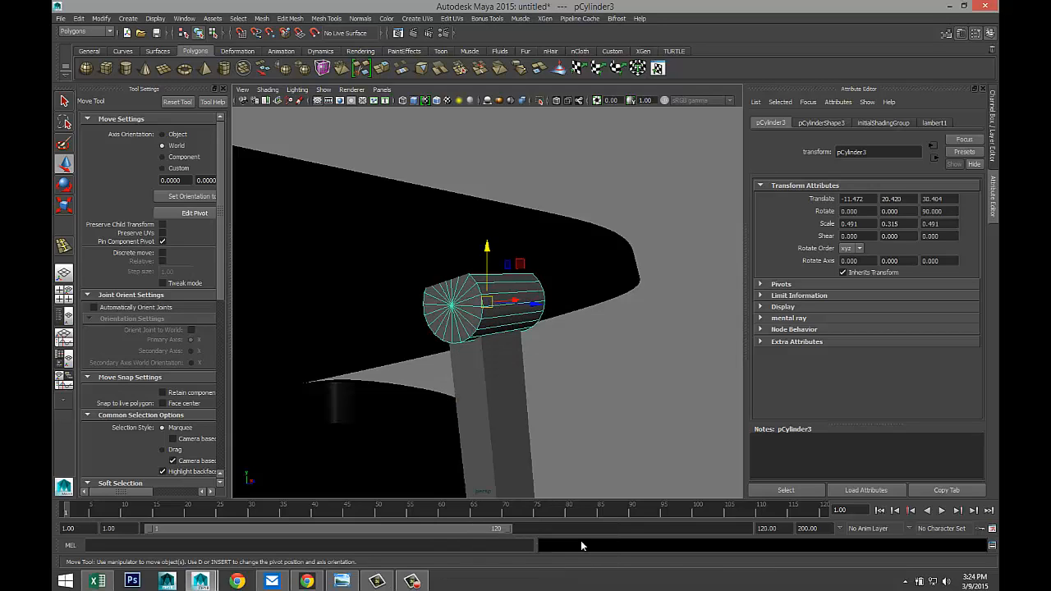
- Assign a new Phong E material to the lid prop and darken its color to black
left_click(495, 406)
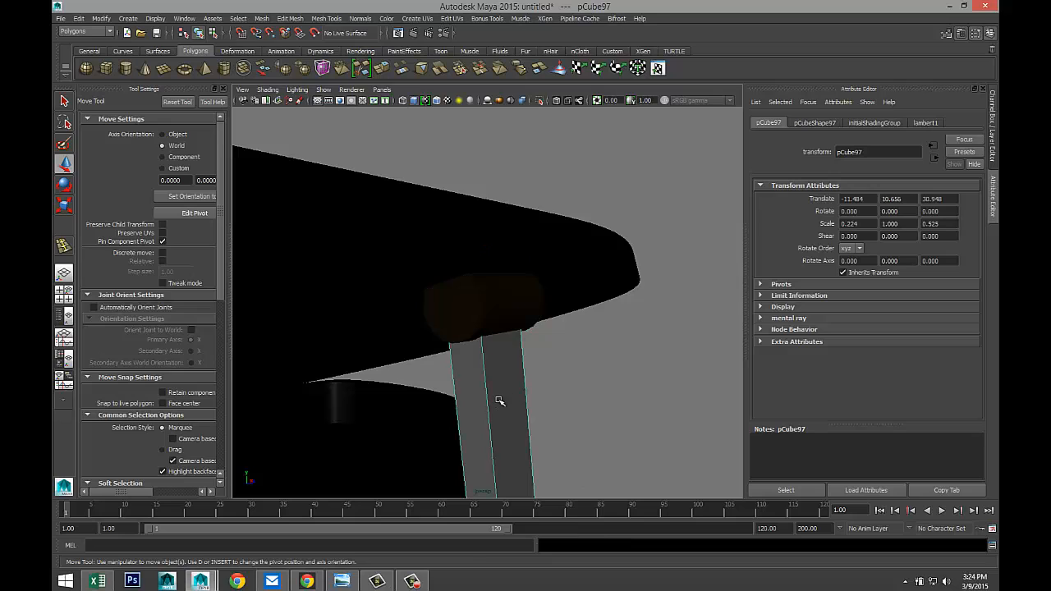
right_click(493, 312)
mouse_move(518, 552)
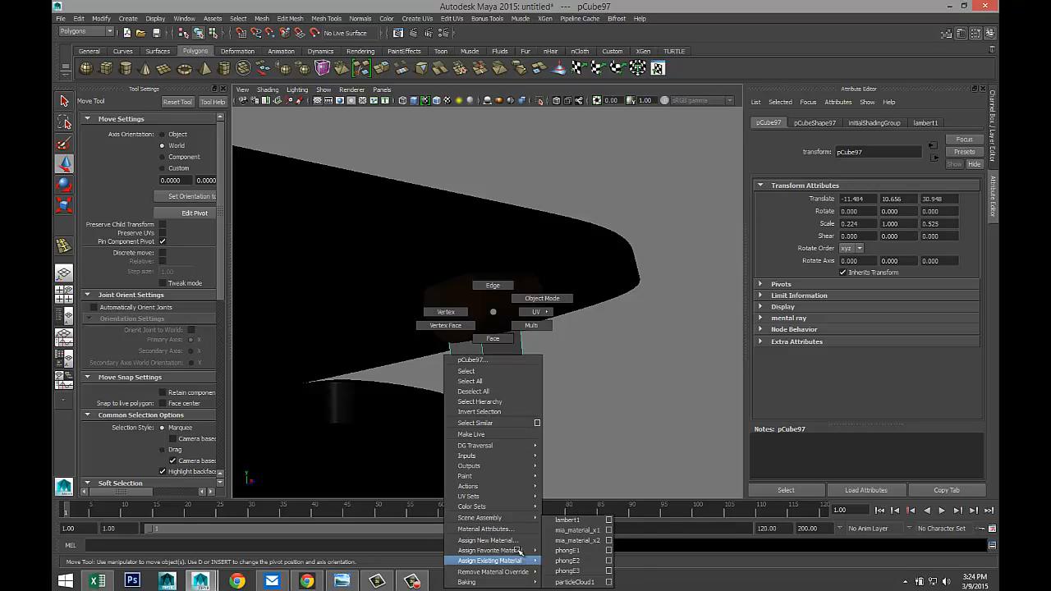
left_click(491, 540)
double_click(410, 230)
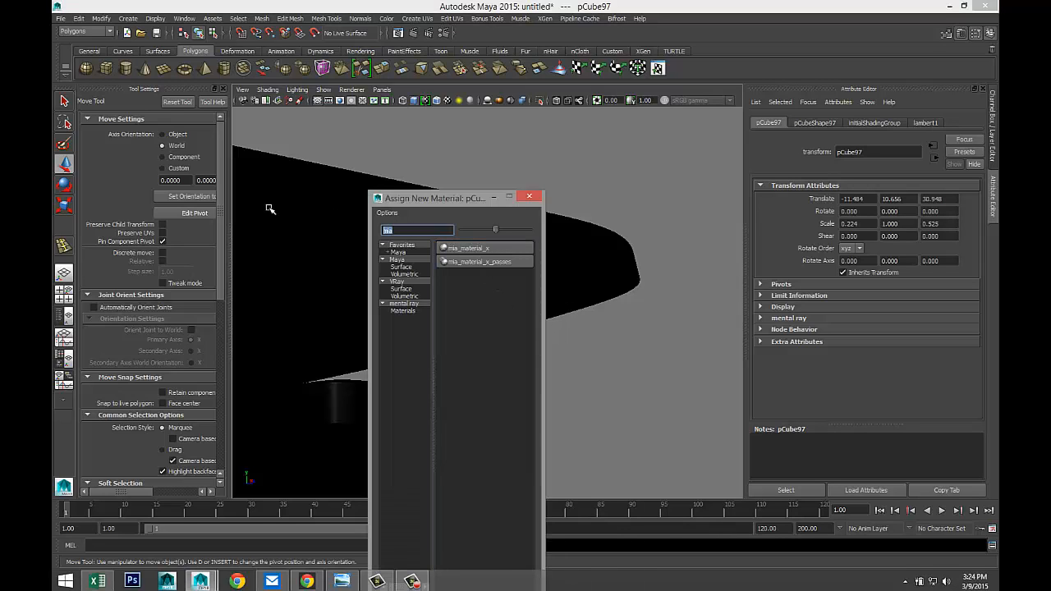
type("ph")
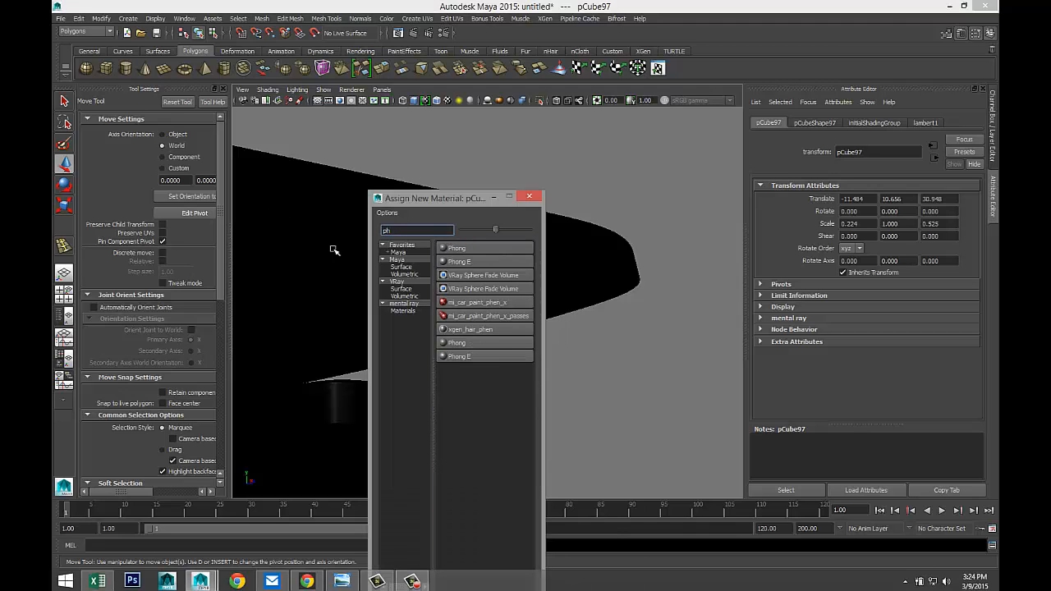
left_click(467, 263)
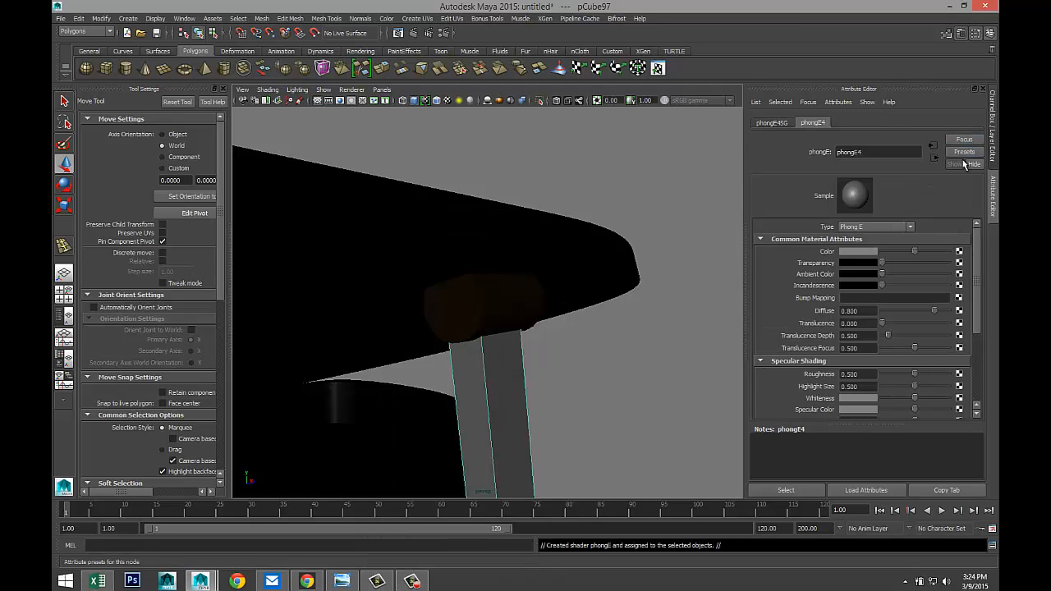
left_click_drag(915, 251, 877, 251)
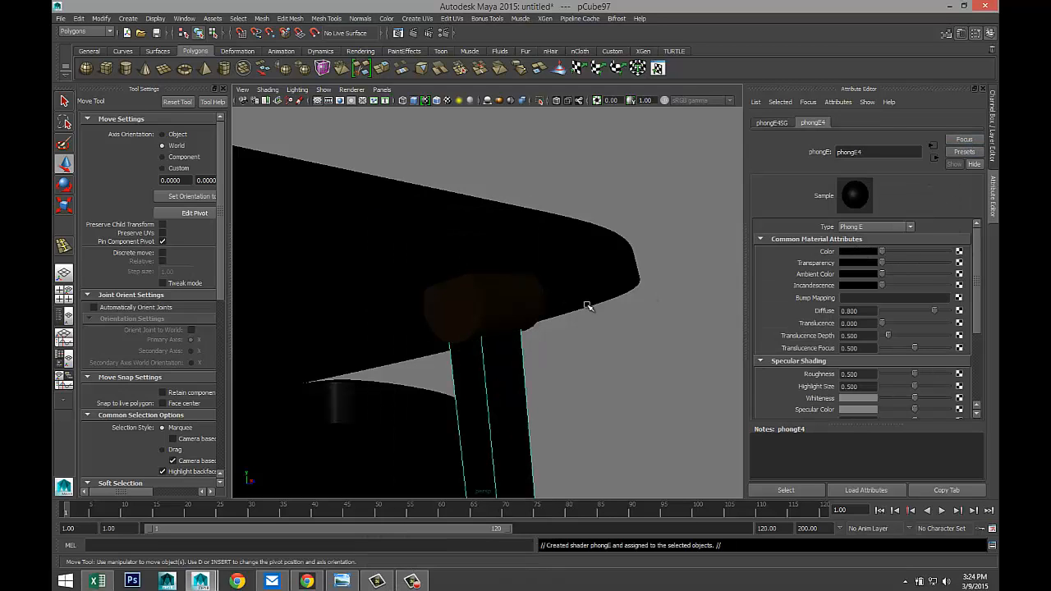
- Examine the whole piano with its assigned materials from the side and the keyboard front
scroll(588, 307, "down", 6)
scroll(581, 331, "down", 5)
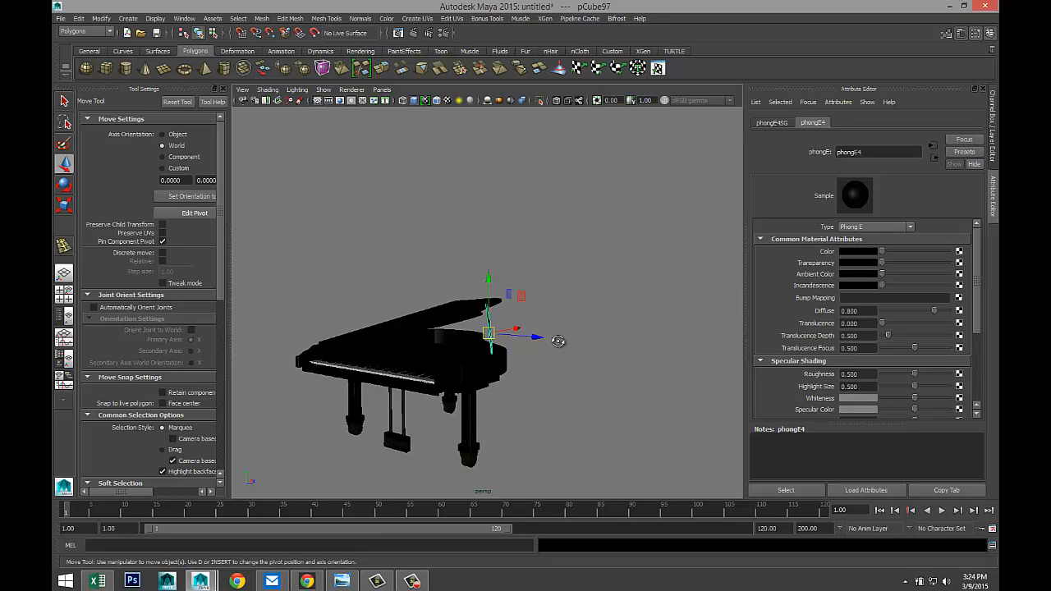
left_click_drag(570, 356, 600, 332, "alt")
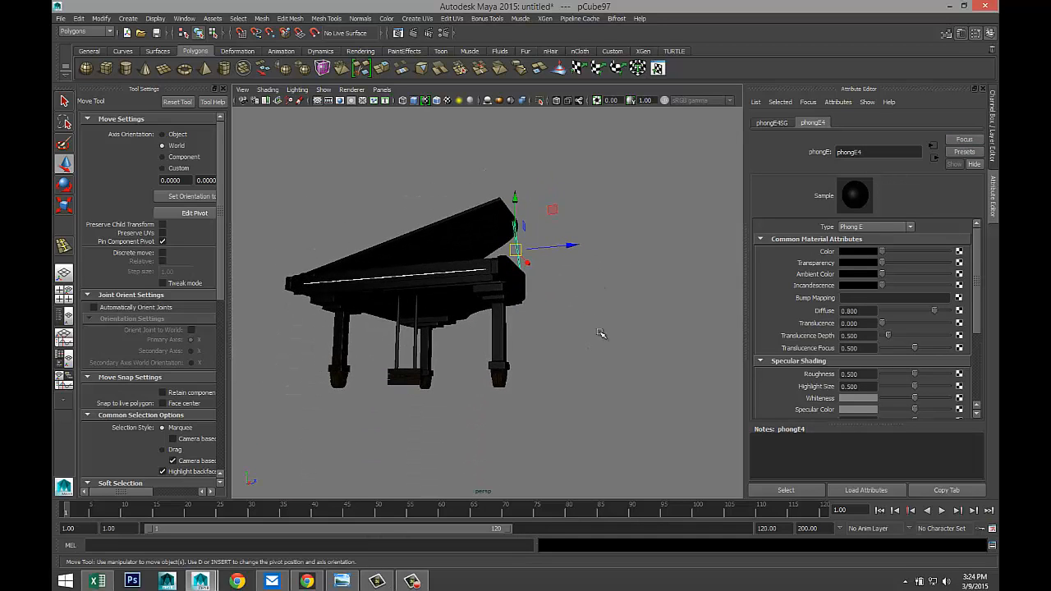
scroll(600, 332, "up", 3)
scroll(559, 342, "up", 4)
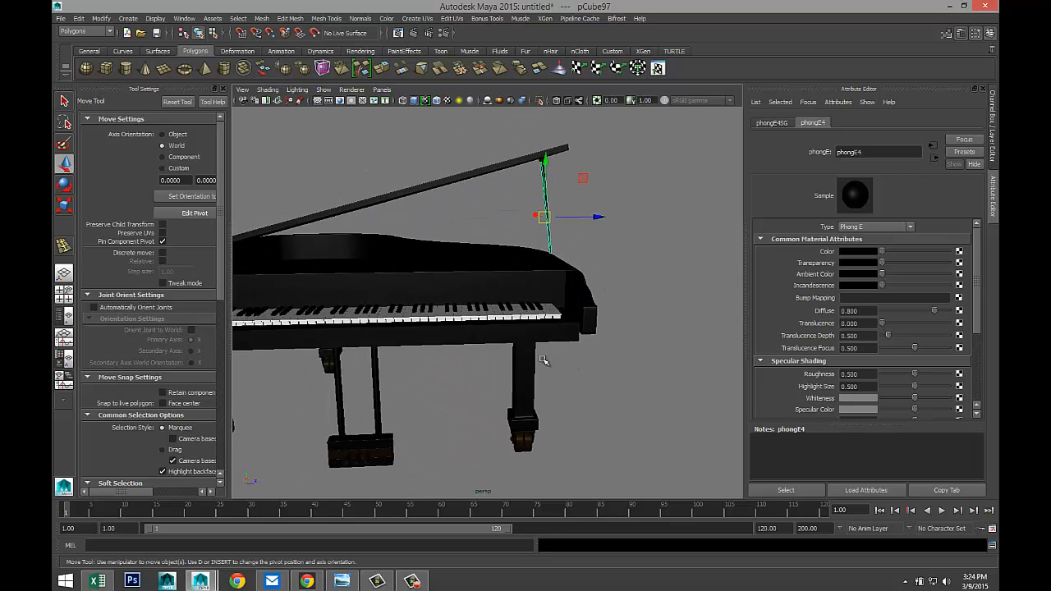
middle_click_drag(543, 360, 566, 298, "alt")
left_click_drag(566, 298, 556, 339, "alt")
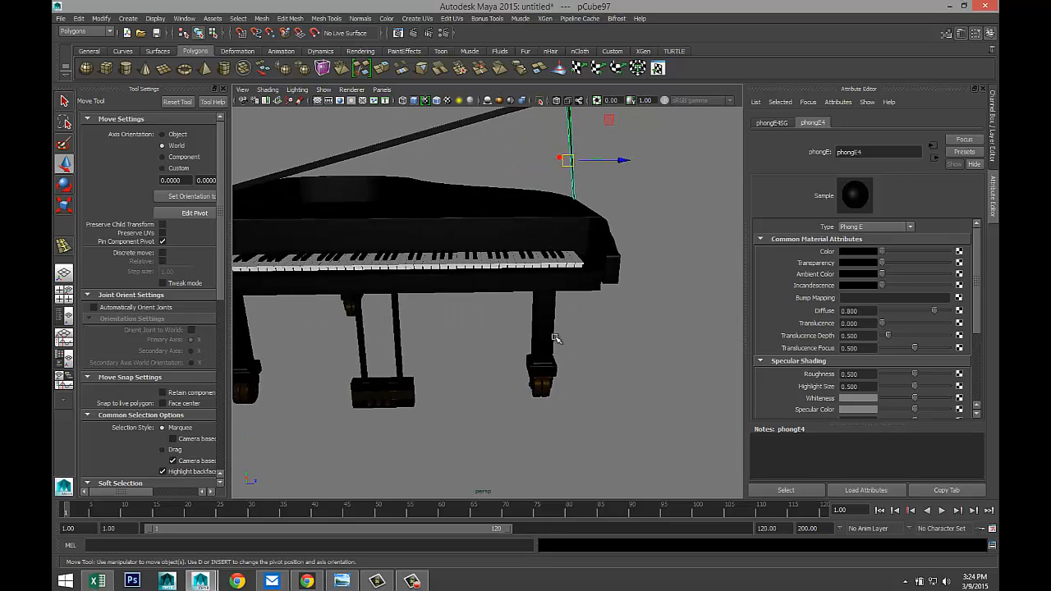
scroll(556, 338, "down", 5)
- Create a point light and switch the viewport to use all lights
left_click(128, 18)
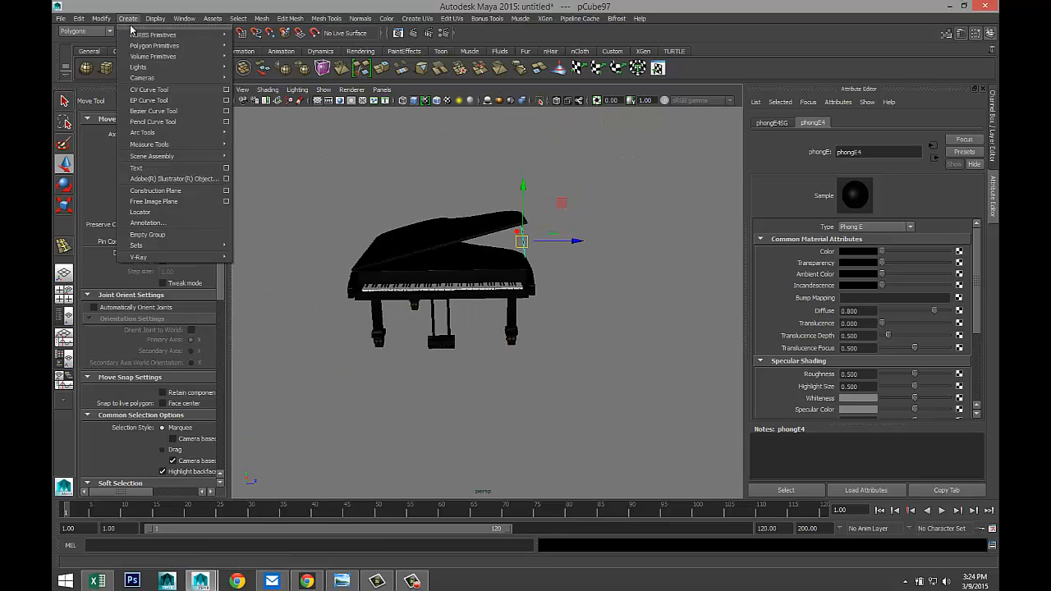
mouse_move(171, 67)
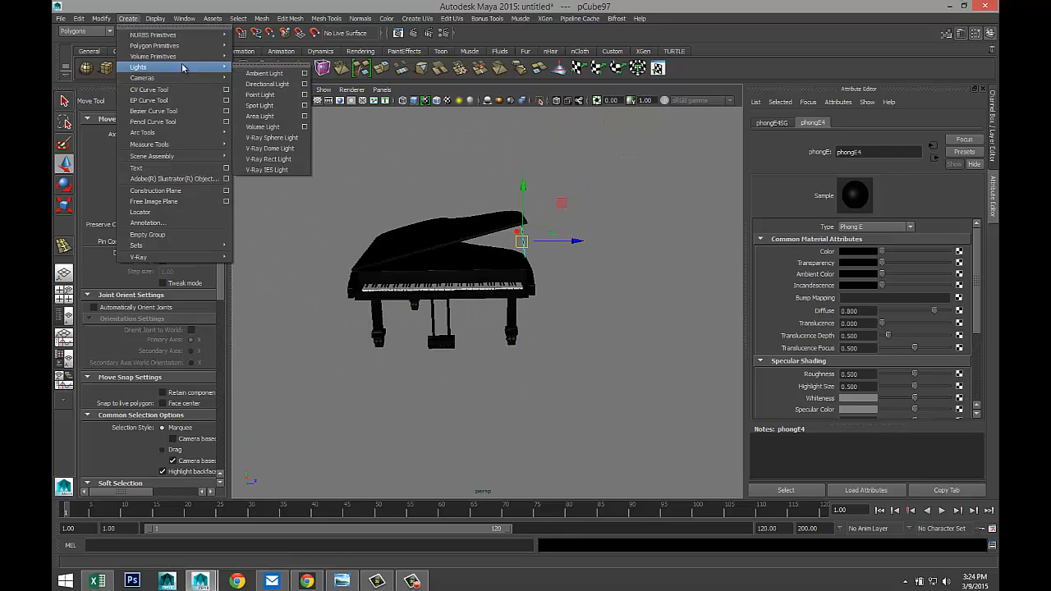
left_click(279, 97)
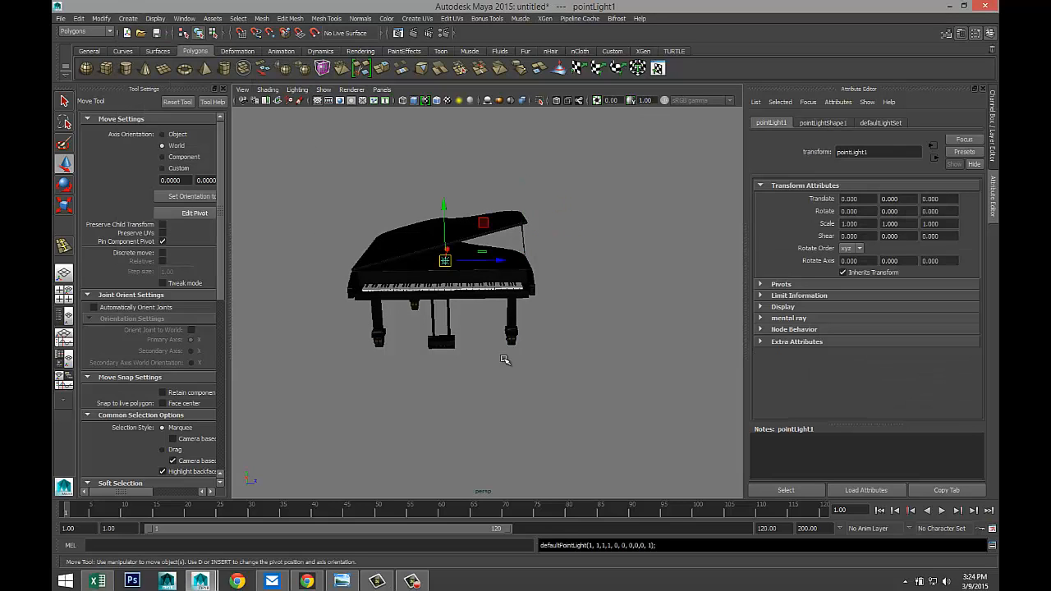
key("7")
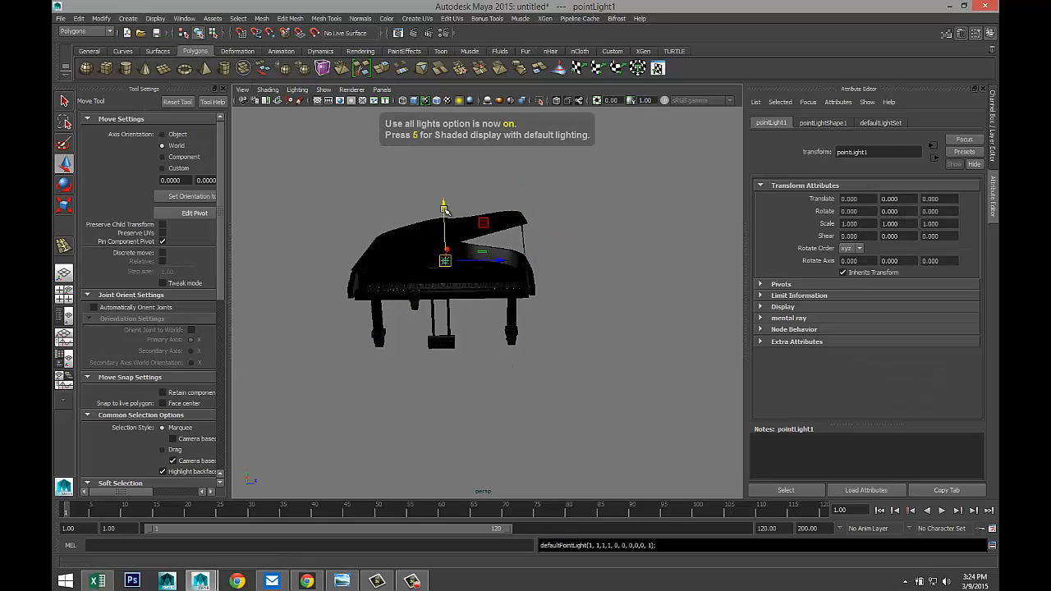
- Move the point light above and in front of the piano, to about X -51.86, Y 24.25, then clear the selection
left_click_drag(443, 207, 440, 146)
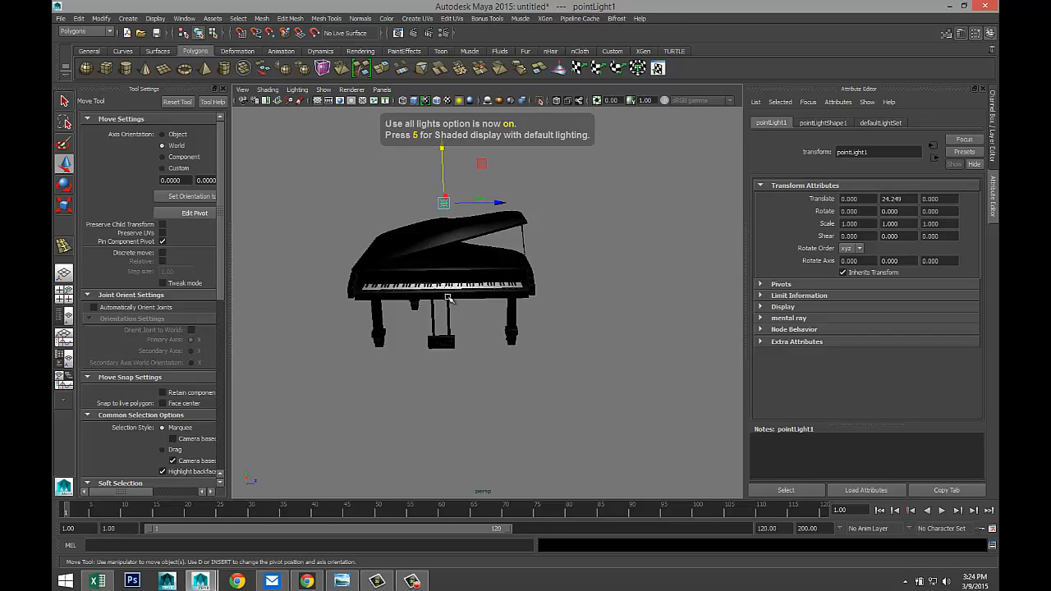
left_click_drag(432, 298, 519, 317, "alt")
left_click_drag(394, 216, 520, 305)
left_click_drag(550, 344, 478, 350, "alt")
scroll(472, 312, "up", 5)
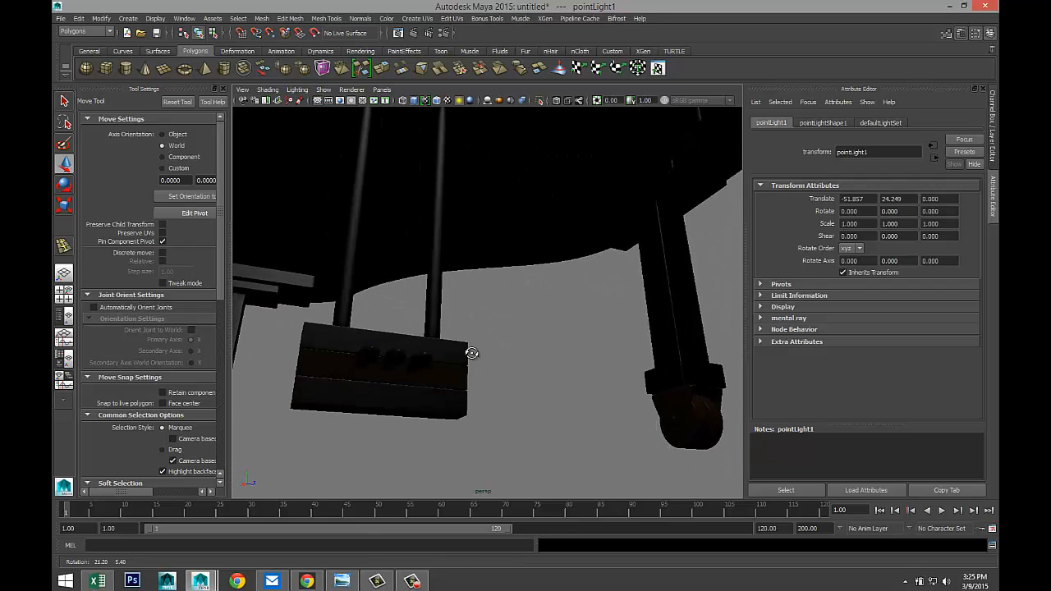
scroll(469, 351, "down", 5)
middle_click_drag(467, 331, 525, 396, "alt")
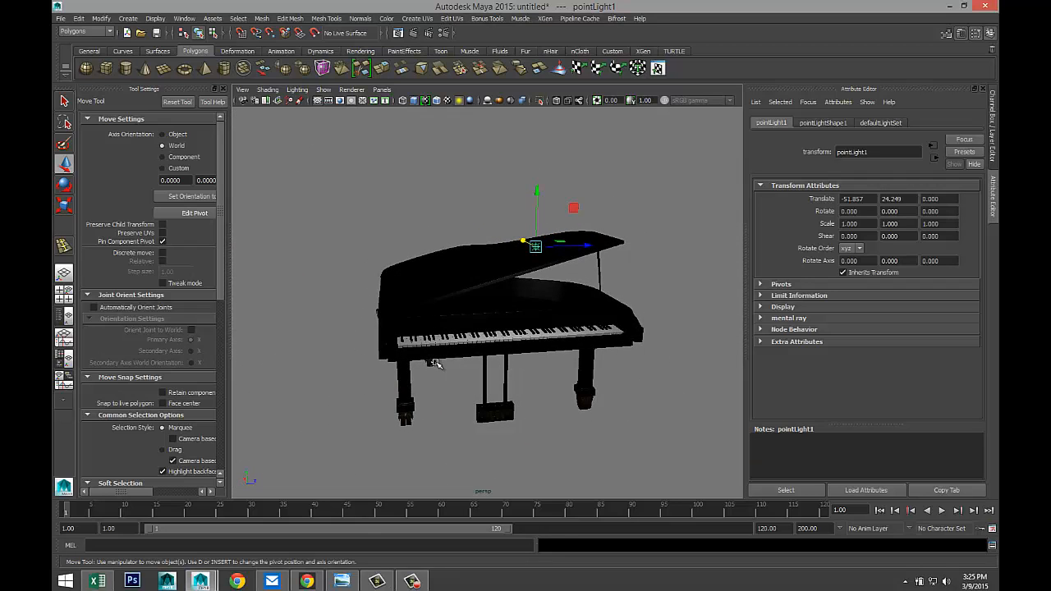
left_click(374, 352)
- Select both small hinge cylinders along the long straight side where the lid meets the body
left_click_drag(374, 352, 493, 362, "alt")
scroll(488, 361, "up", 3)
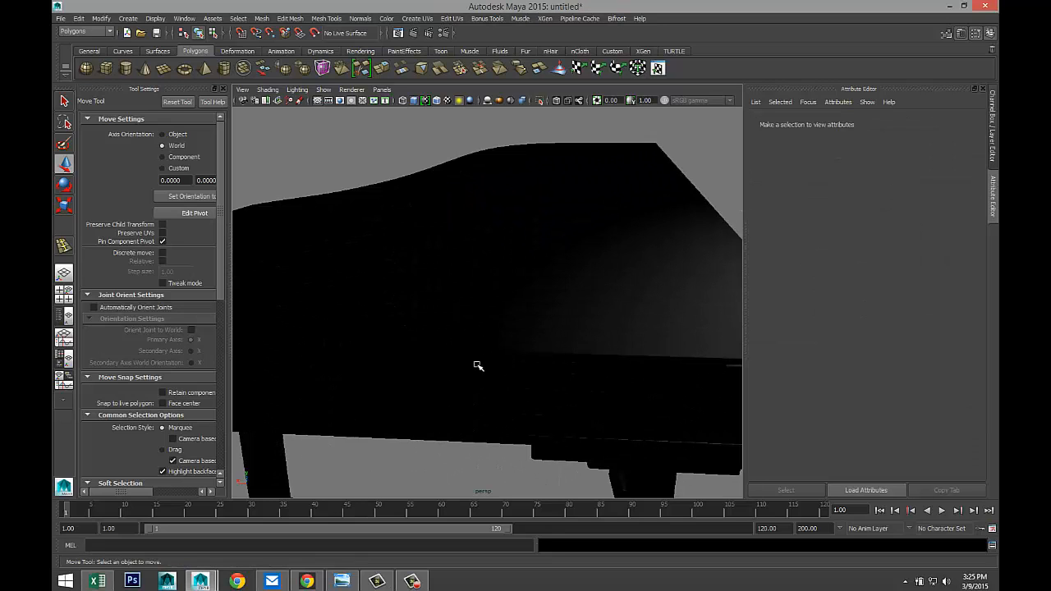
scroll(478, 369, "down", 2)
scroll(480, 370, "up", 2)
left_click(328, 354)
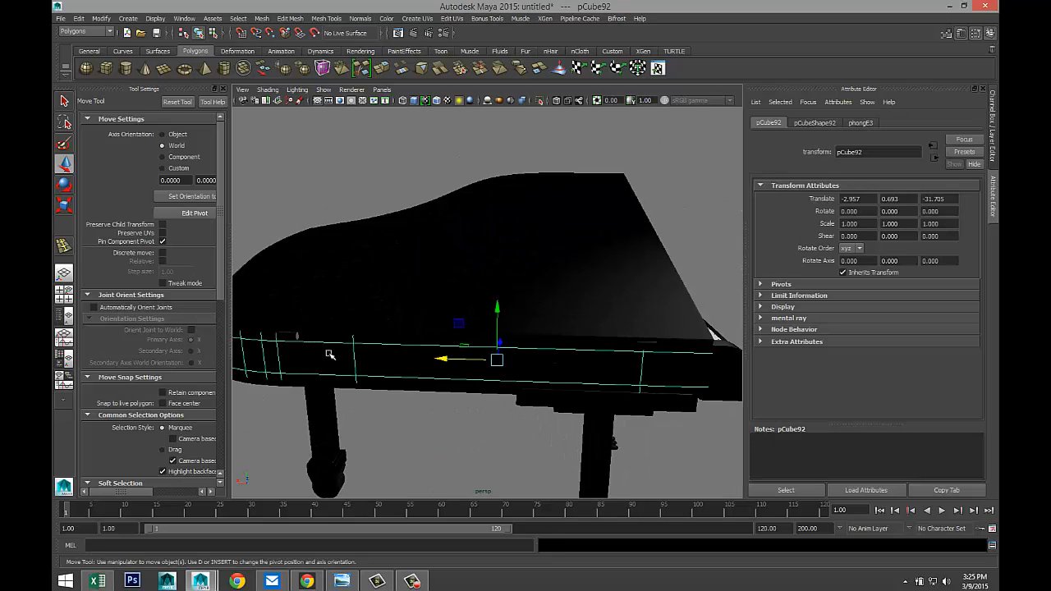
left_click(302, 334)
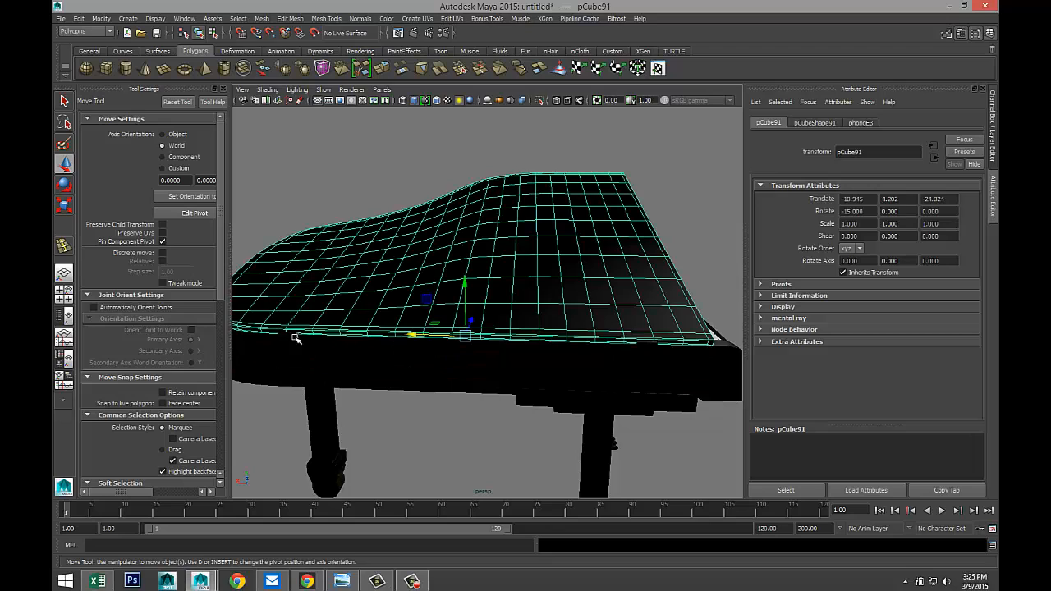
left_click(296, 338)
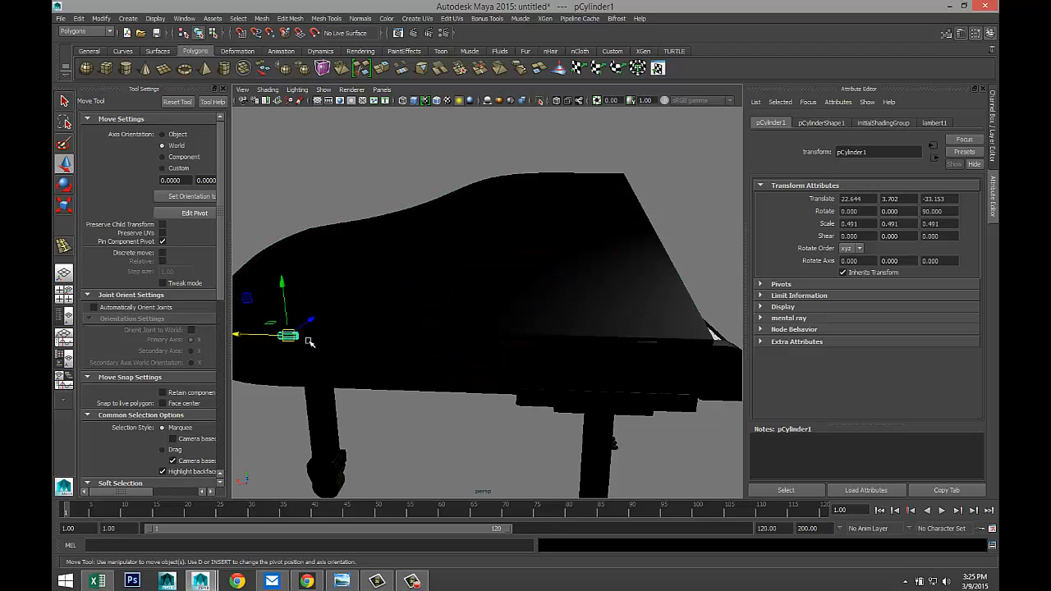
left_click(644, 344, "shift")
left_click(457, 338)
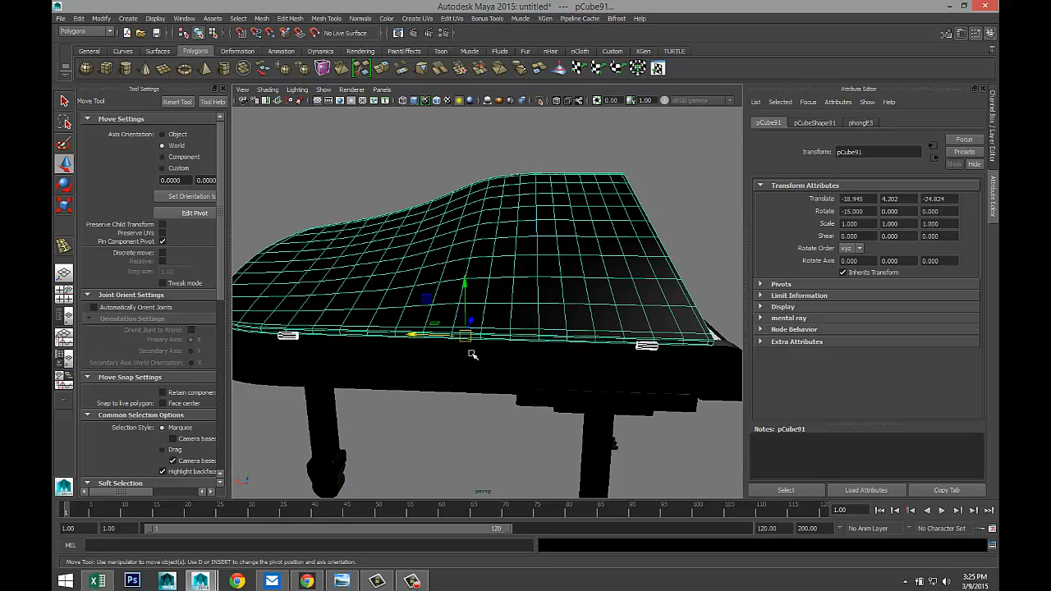
key("ctrl+z")
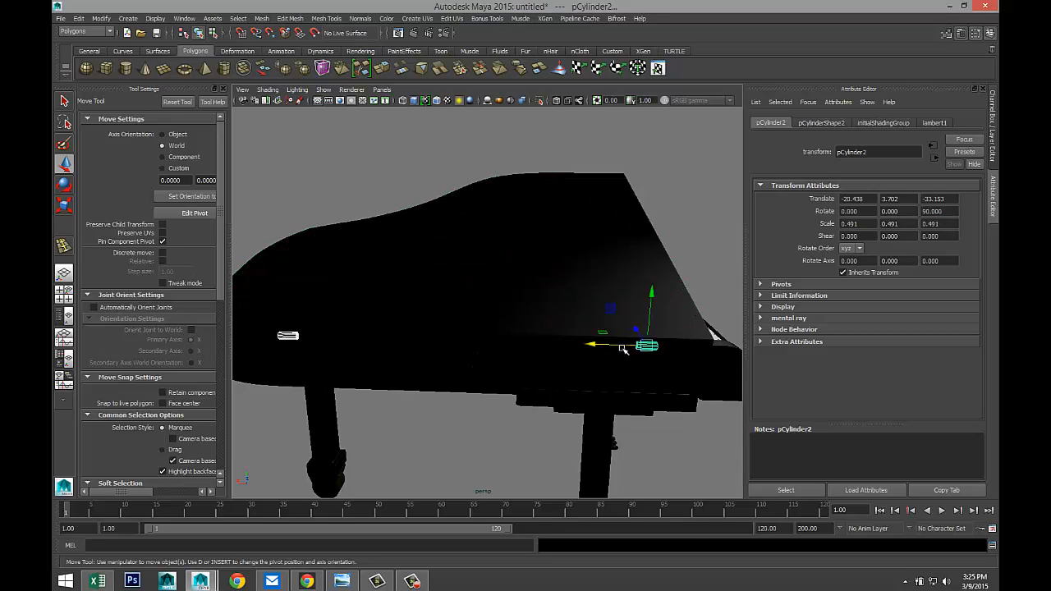
- Assign a new mia_material_x to the two hinge cylinders and replace its settings with the Copper preset
right_click_drag(647, 345, 648, 541)
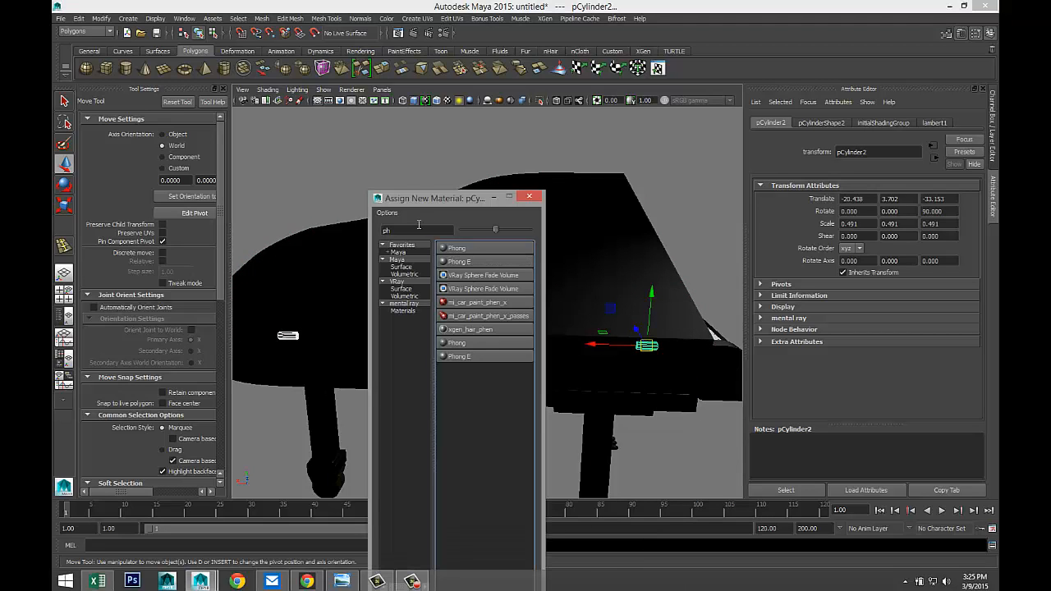
left_click(418, 229)
key("BackSpace")
key("BackSpace")
type("mia")
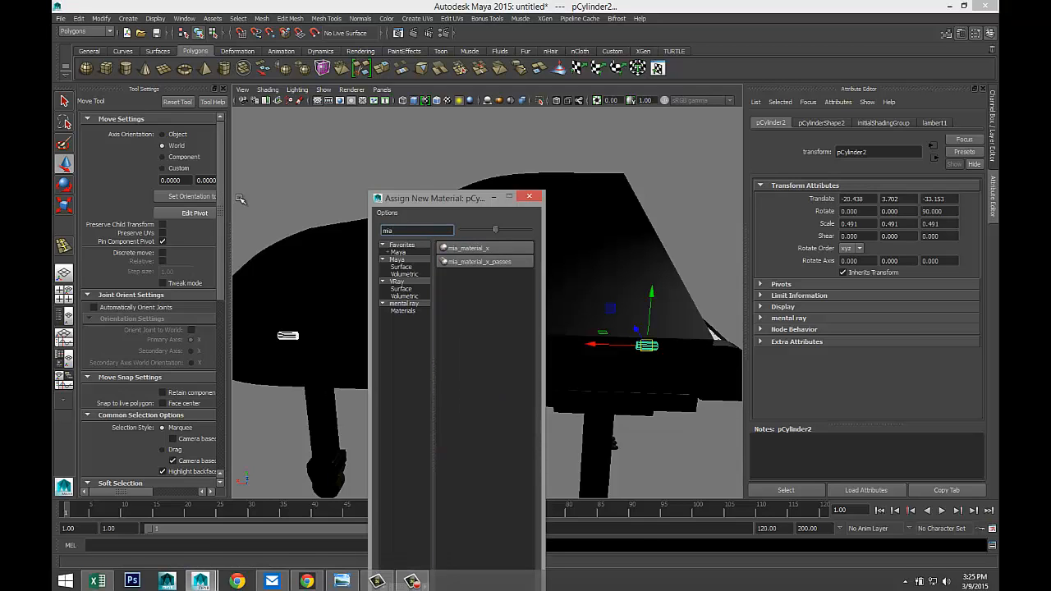
left_click(483, 247)
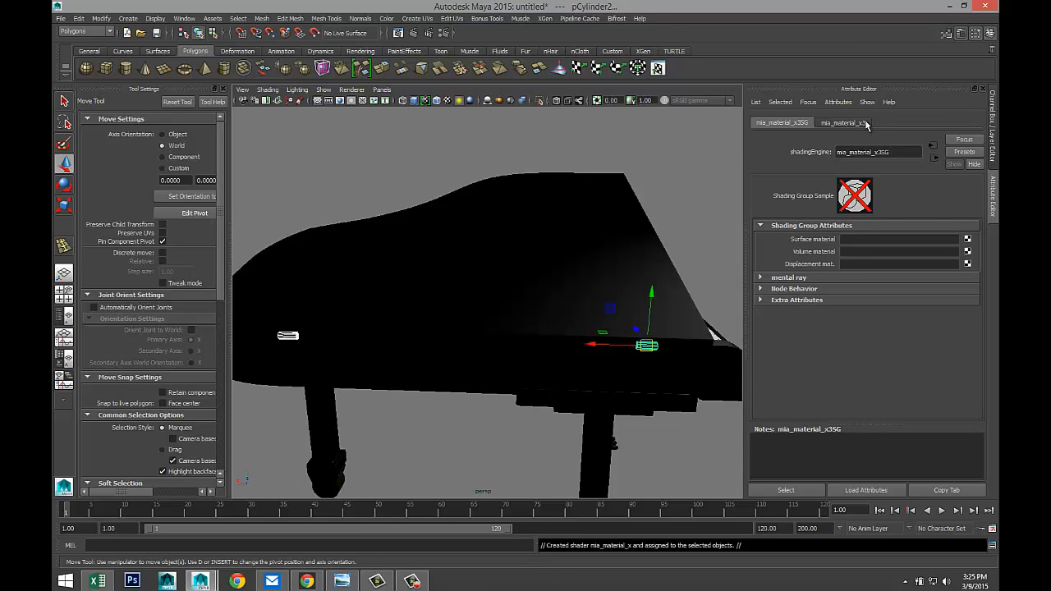
left_click(847, 123)
left_click(964, 152)
mouse_move(933, 189)
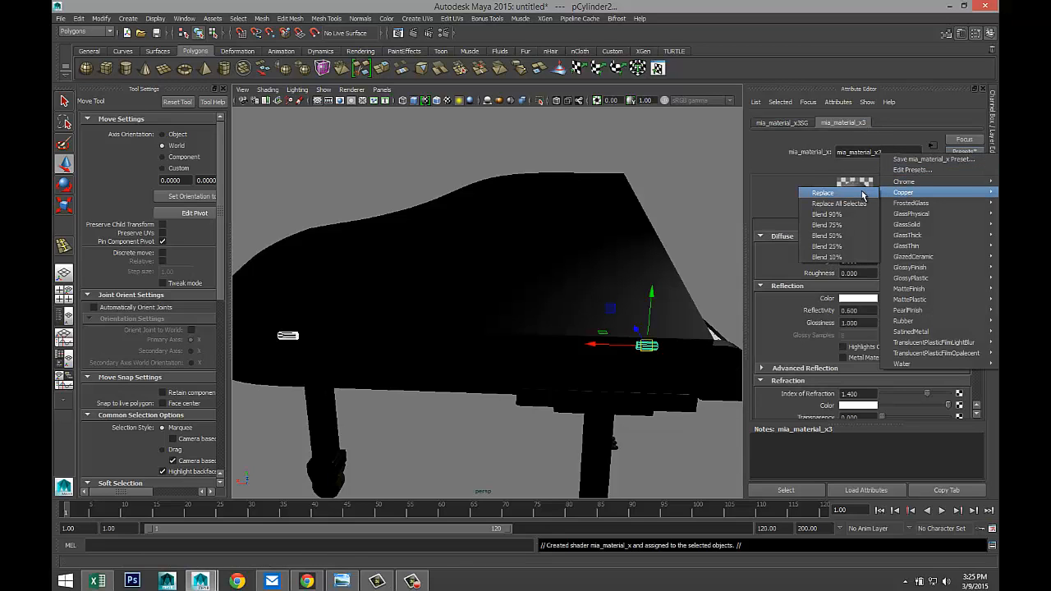
left_click(862, 197)
- Switch the body's interior surface to face selection and select a face in the row nearest the keyboard
scroll(472, 313, "down", 5)
left_click_drag(485, 339, 411, 351, "alt")
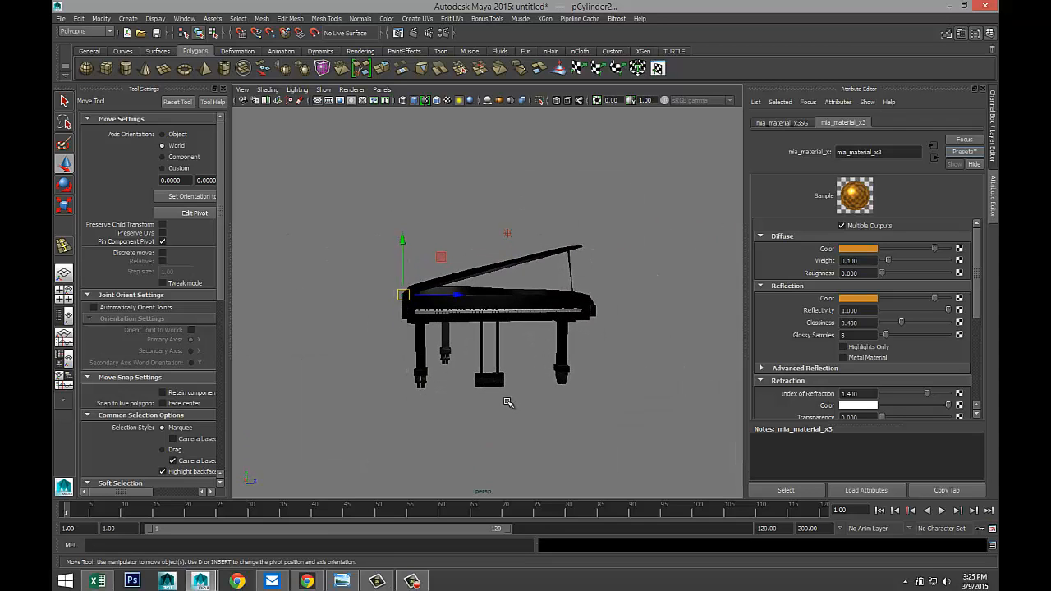
scroll(507, 402, "up", 5)
left_click_drag(544, 378, 492, 394, "alt")
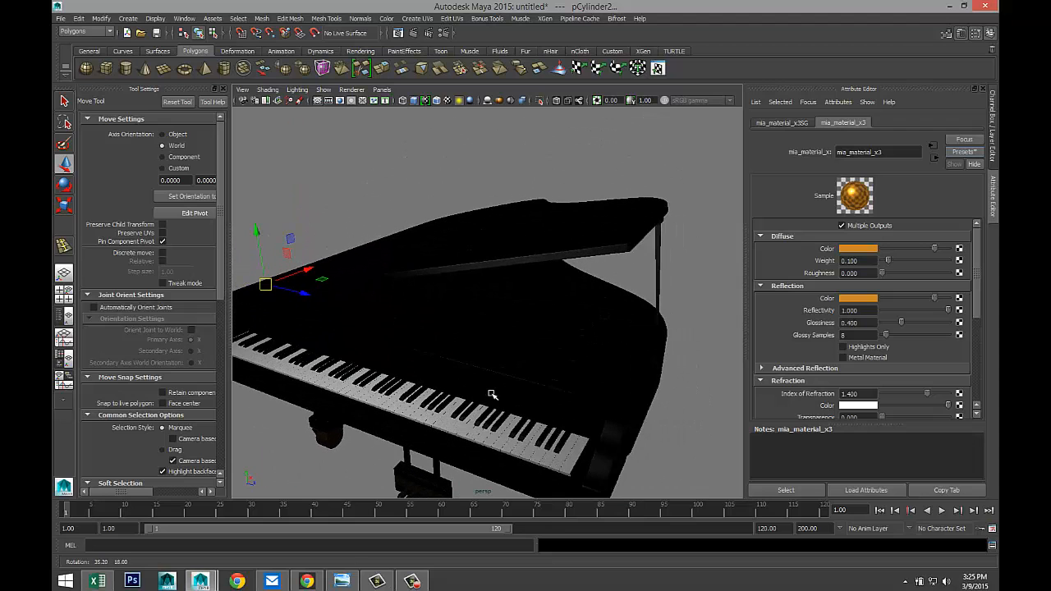
mouse_move(492, 394)
middle_mouse_down("alt")
mouse_move(503, 358)
mouse_move(496, 339)
mouse_move(513, 359)
mouse_move(488, 383)
middle_mouse_up("alt")
scroll(505, 353, "up", 3)
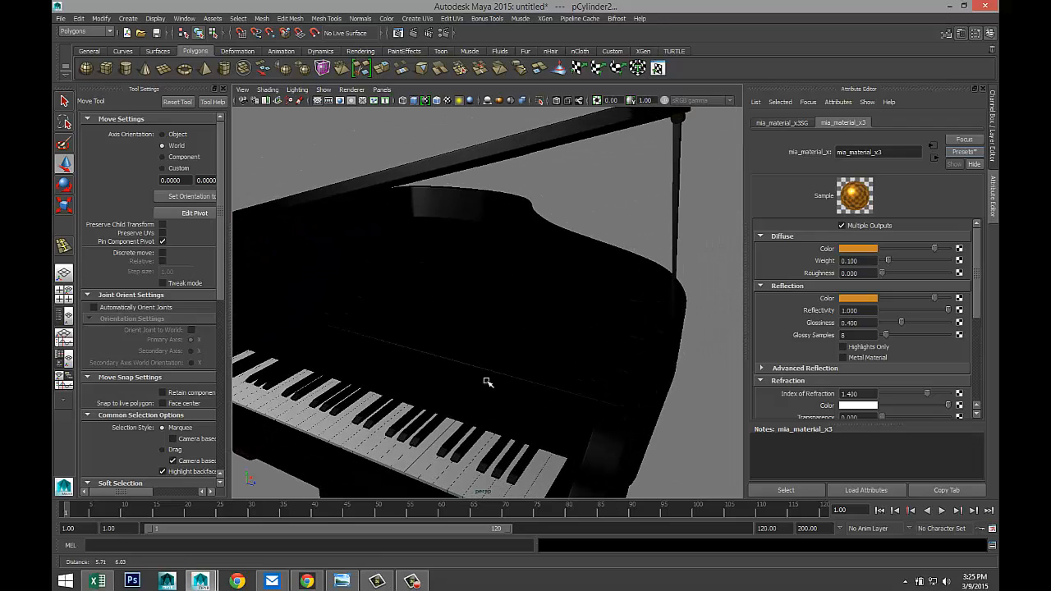
left_click(498, 289)
right_click_drag(526, 307, 527, 337)
left_click(506, 345)
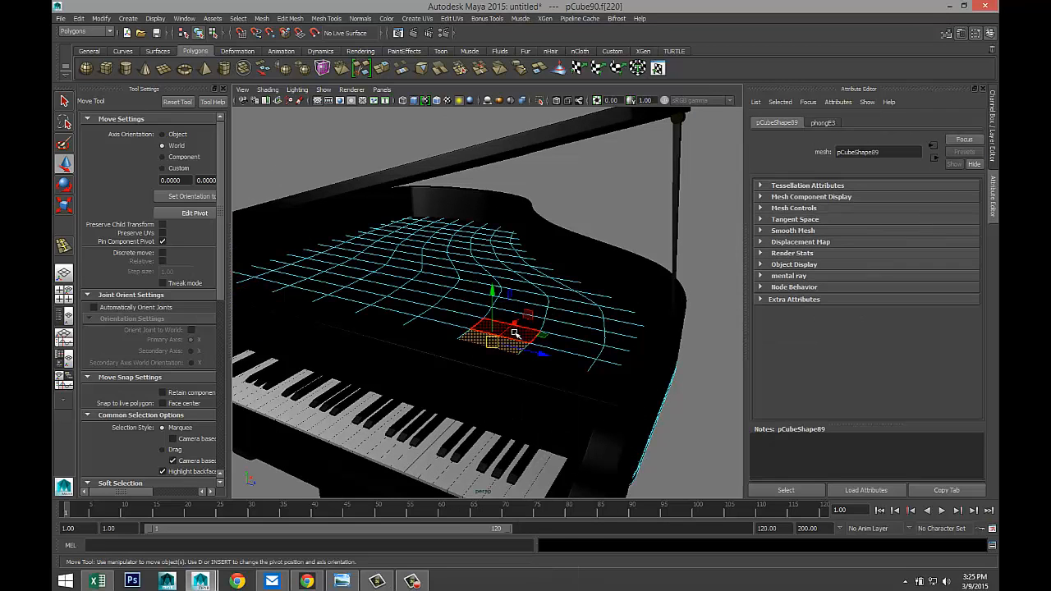
- Extend the selection one face strip at a time until it covers the whole interior surface under the lid
double_click(514, 332, "shift")
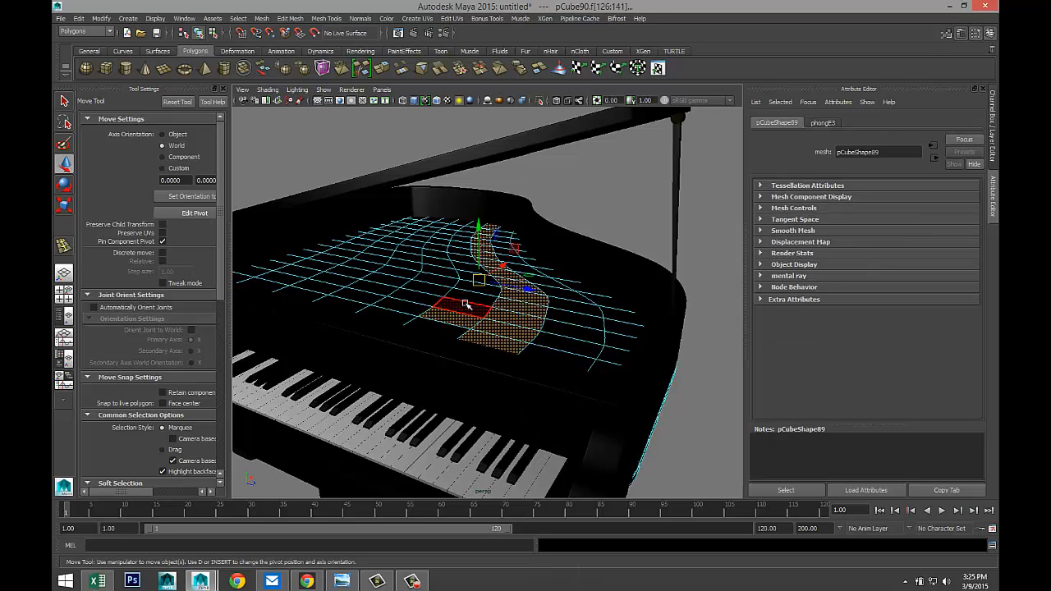
double_click(447, 304, "shift")
double_click(420, 298, "shift")
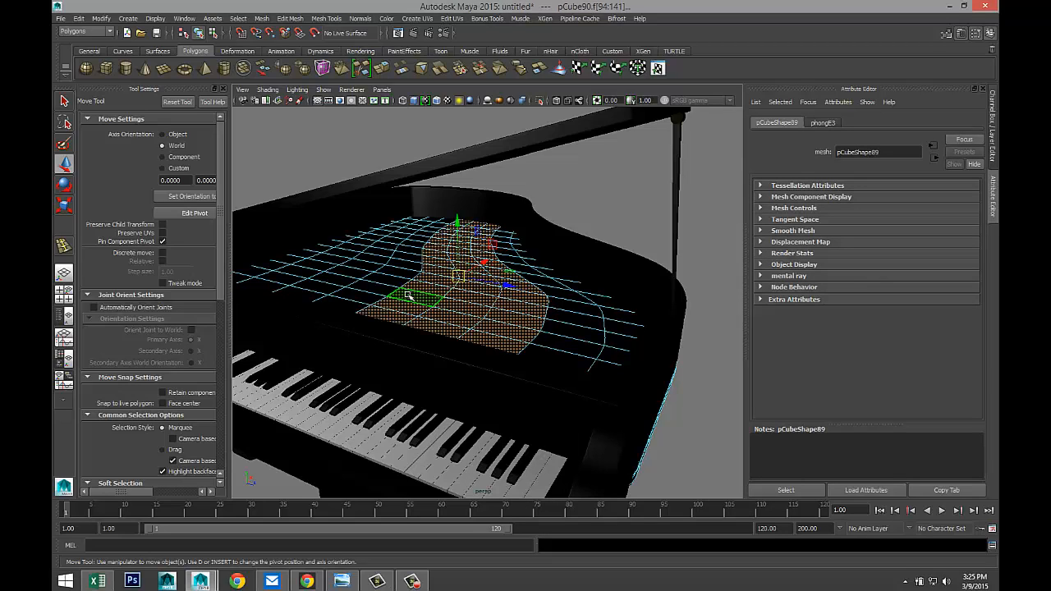
left_click(382, 287, "shift")
double_click(376, 279, "shift")
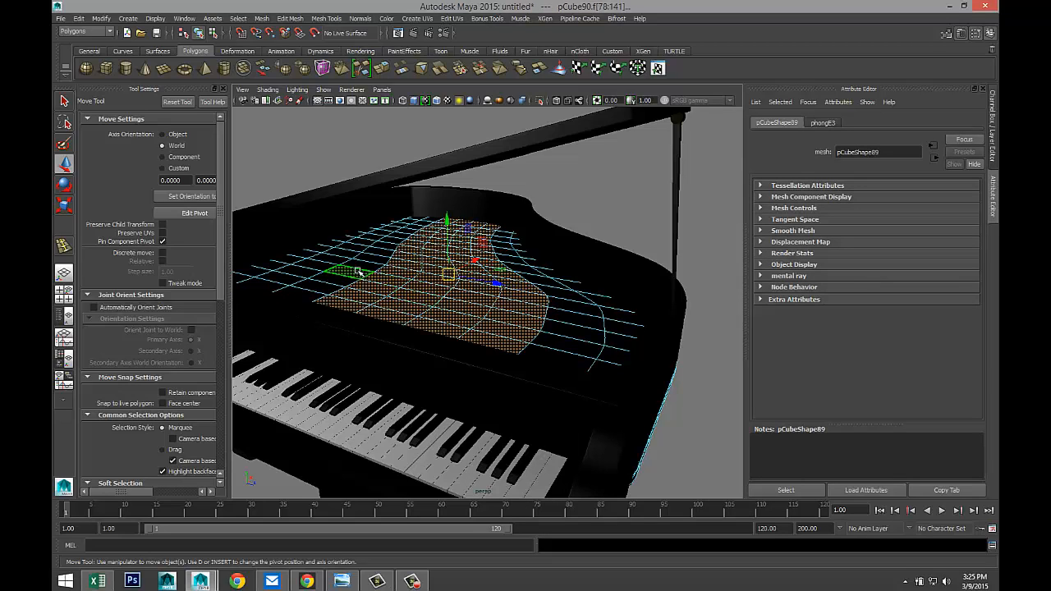
double_click(357, 269, "shift")
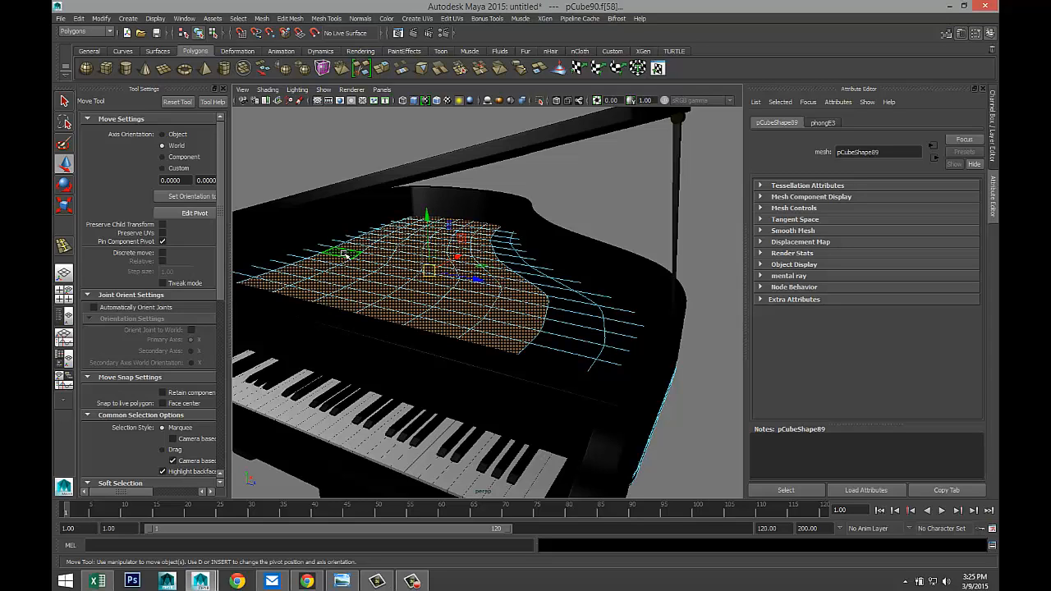
double_click(337, 256, "shift")
double_click(316, 248, "shift")
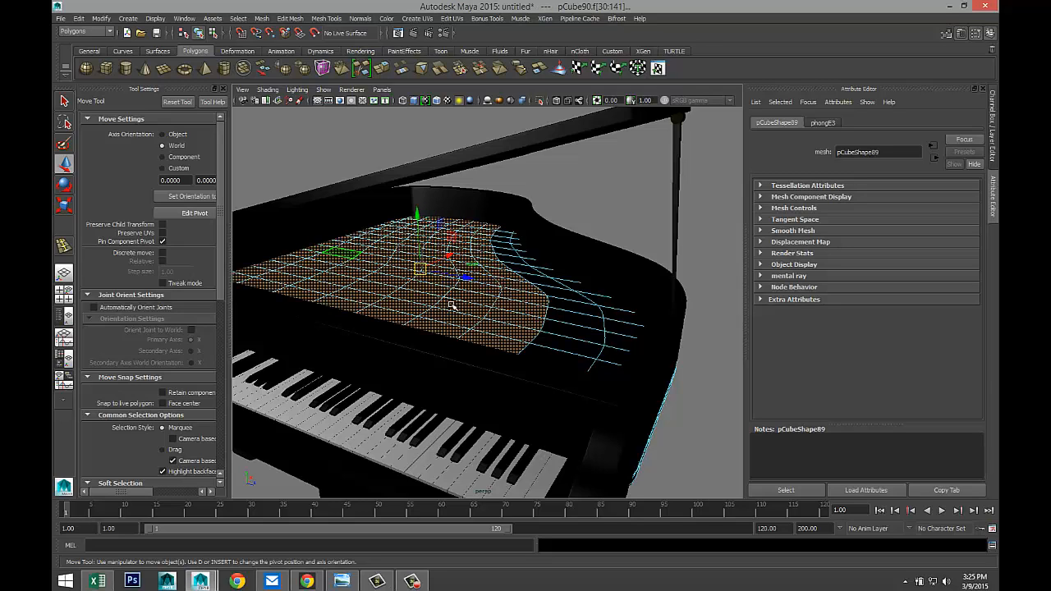
double_click(565, 351, "shift")
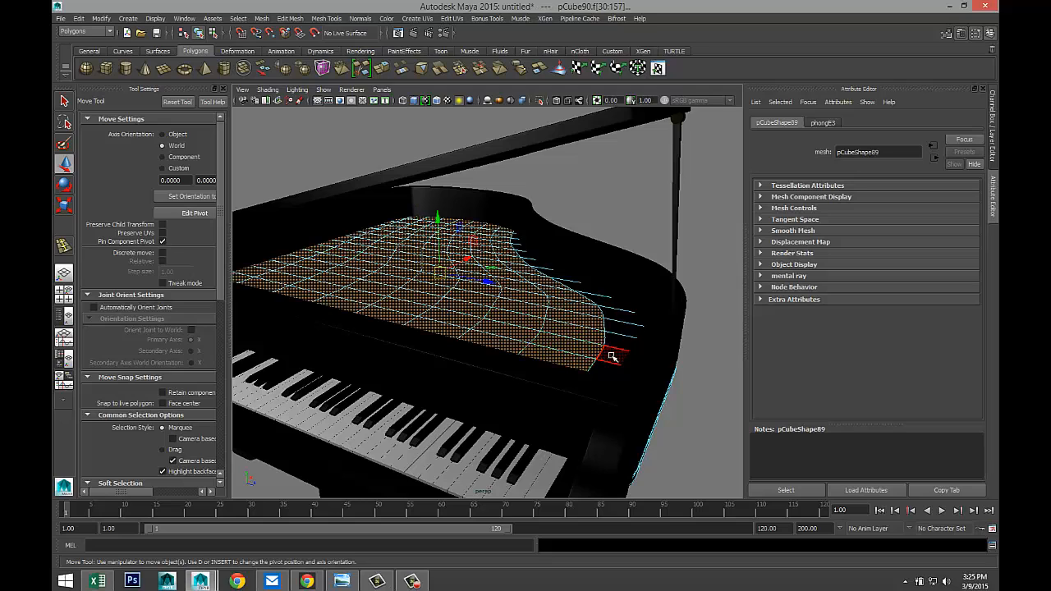
double_click(605, 345, "shift")
- Assign a new Lambert material to the selected interior faces
scroll(578, 338, "down", 5)
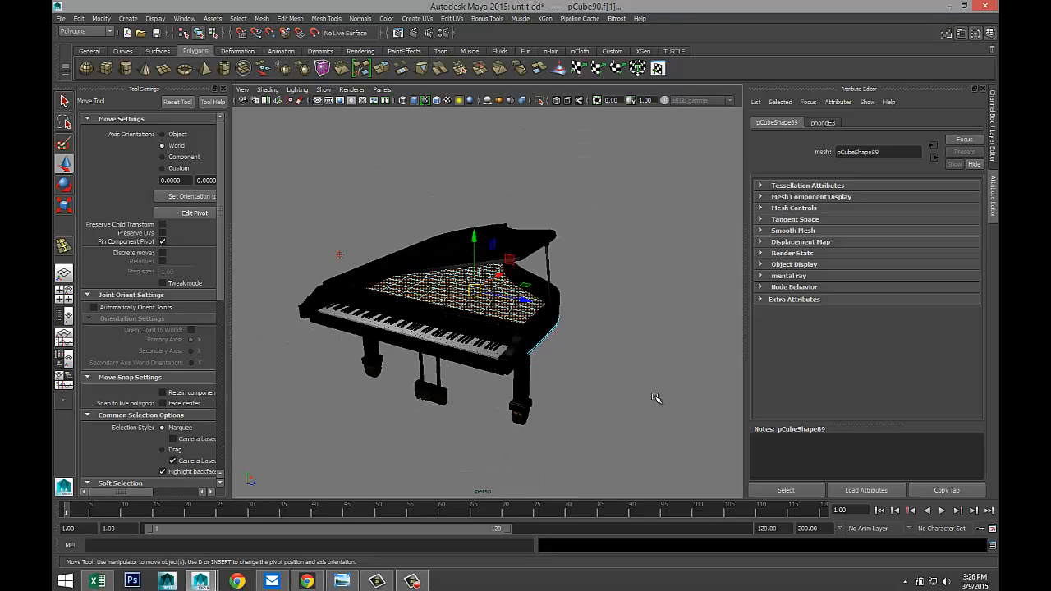
left_click_drag(659, 399, 600, 394, "alt")
scroll(516, 383, "up", 5)
scroll(612, 400, "down", 5)
left_click_drag(528, 403, 501, 399, "alt")
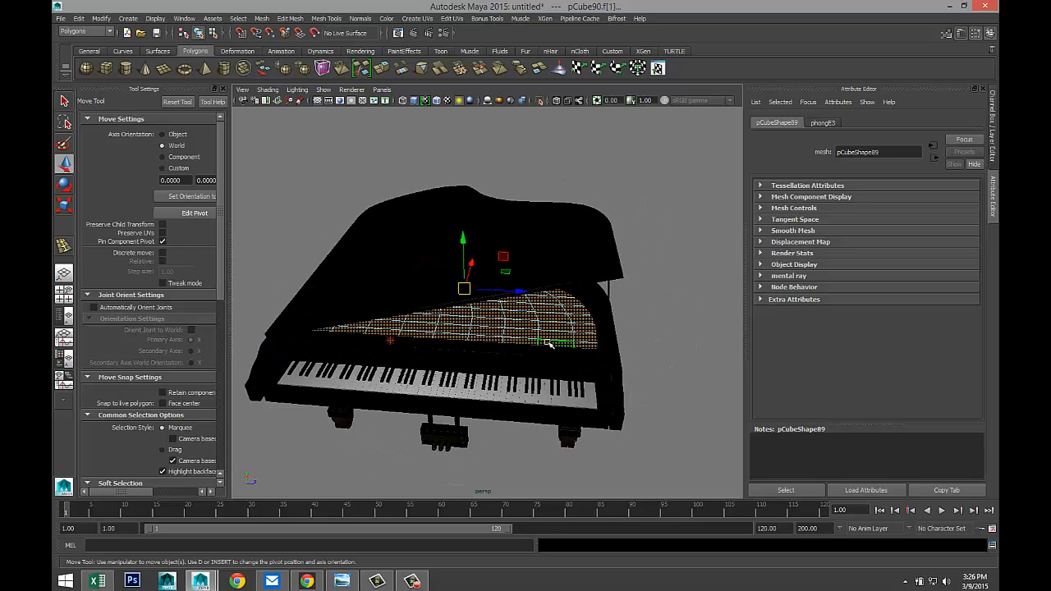
scroll(550, 345, "up", 4)
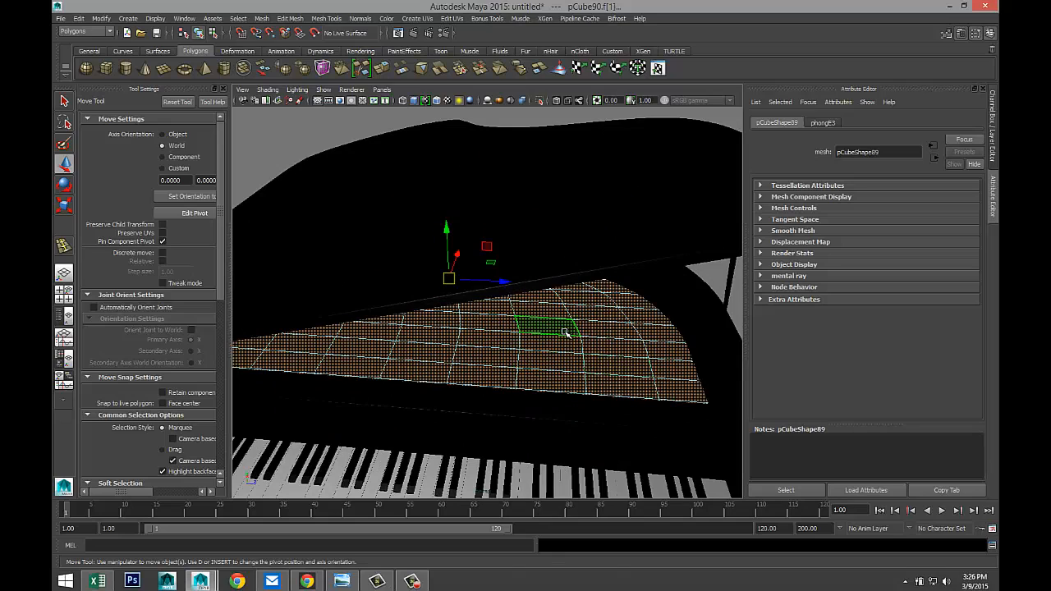
right_click_drag(564, 313, 565, 337)
right_click_drag(571, 485, 578, 540)
double_click(409, 230)
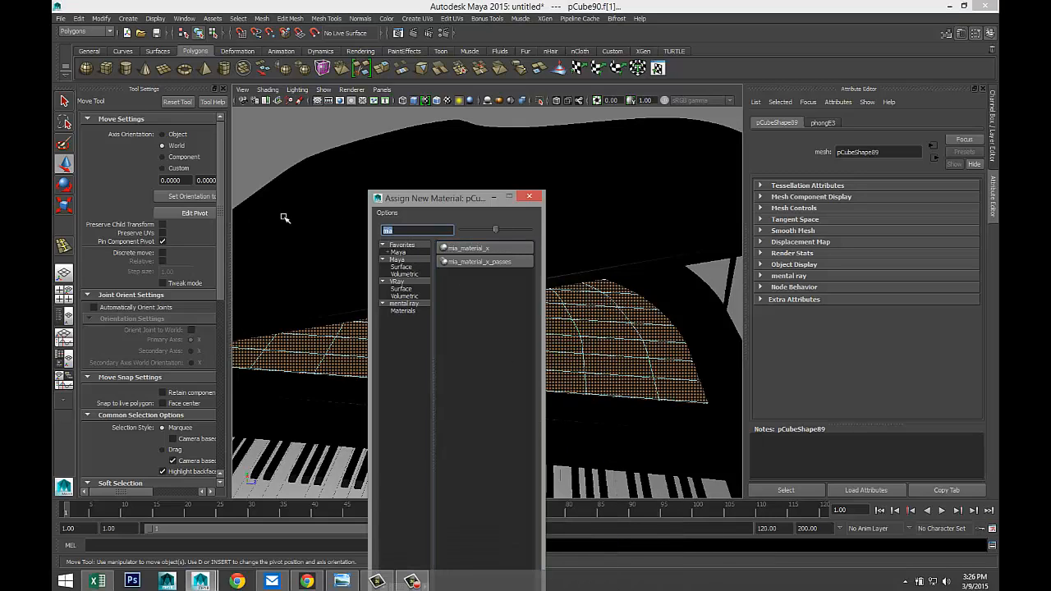
type("la")
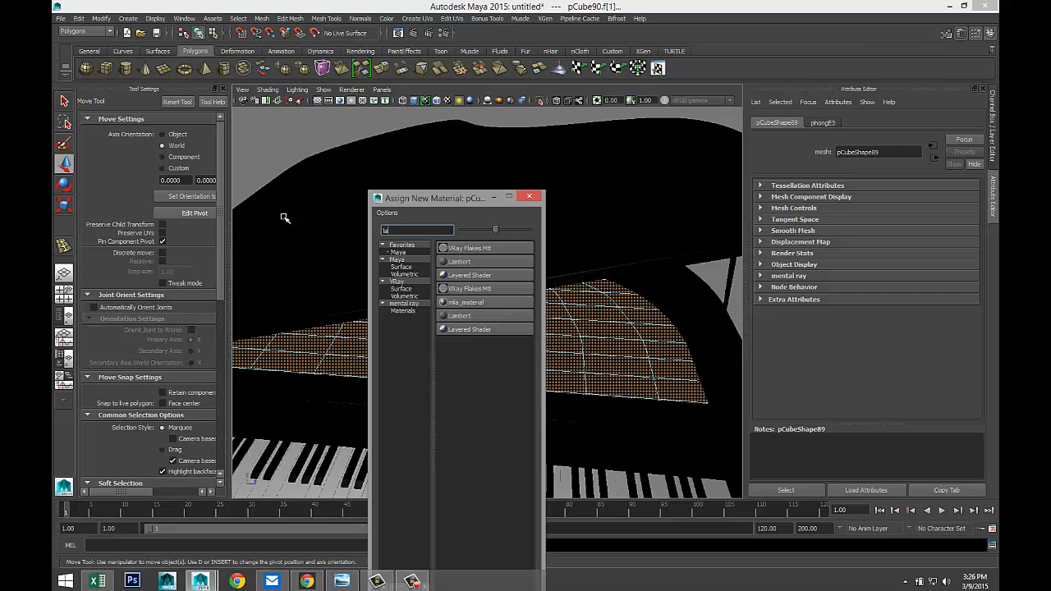
left_click(492, 261)
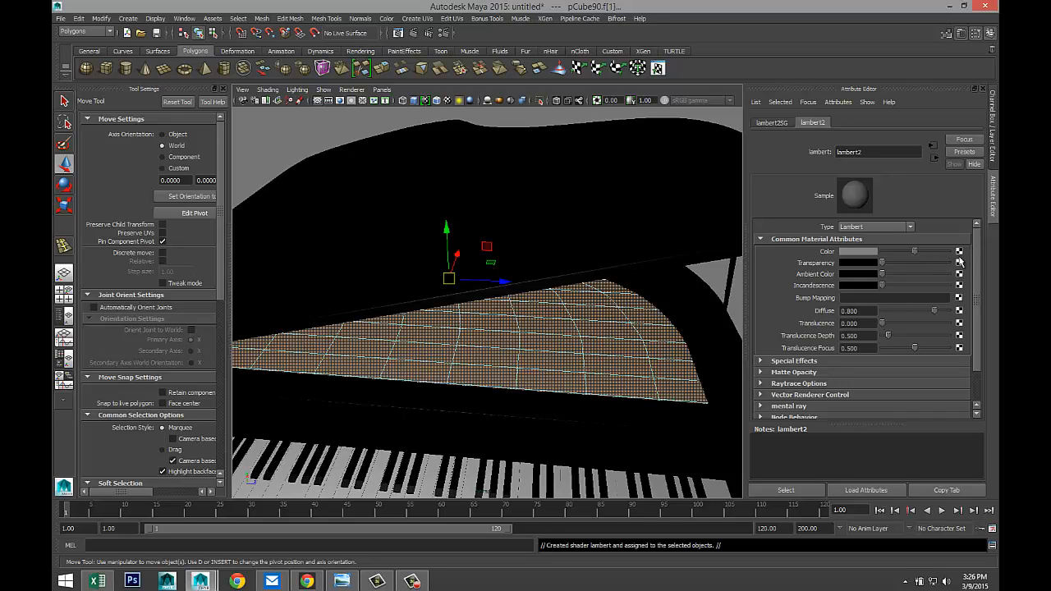
- Connect a File texture node to the Lambert material's color
left_click(958, 251)
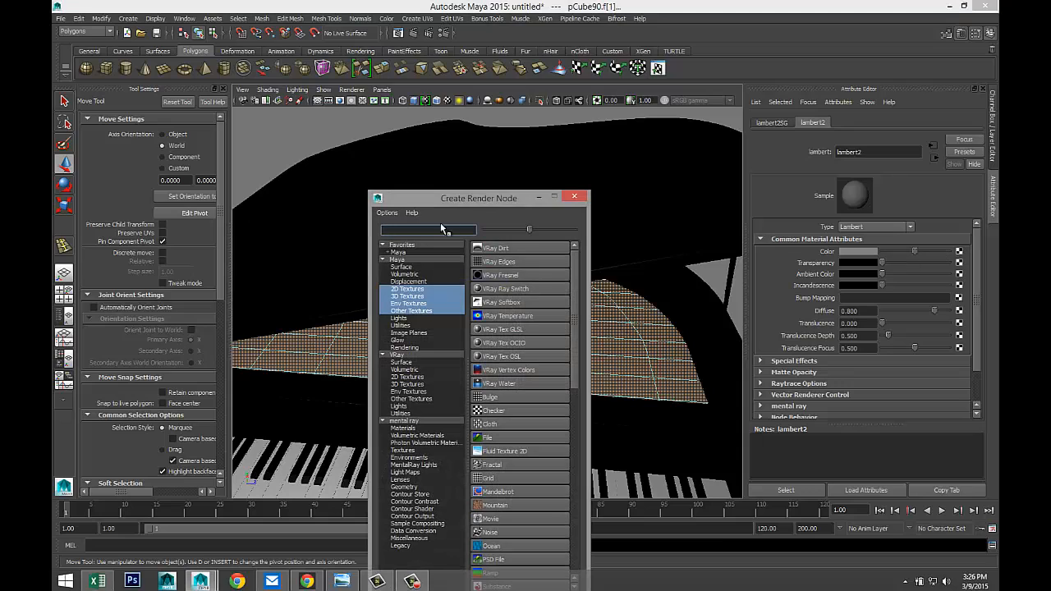
type("file")
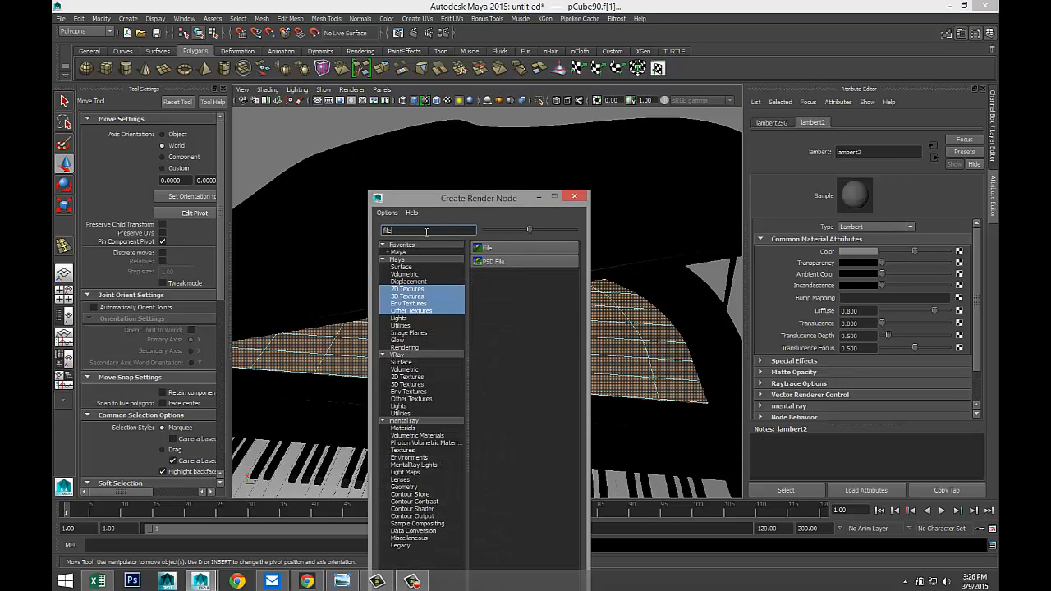
left_click(518, 246)
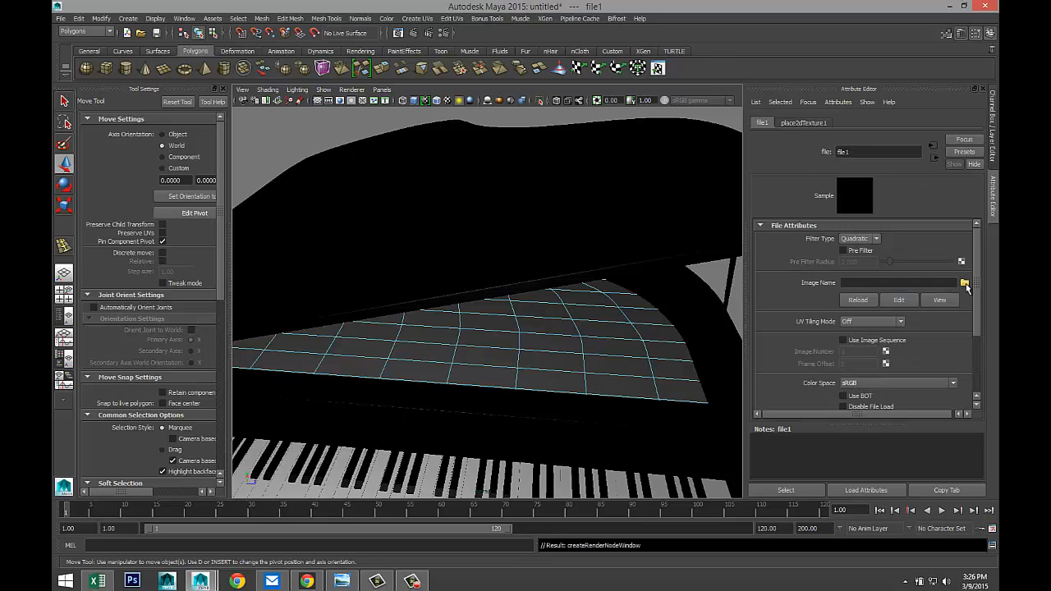
- Load cherrywood.jpg from the Desktop as the file texture's image
left_click(964, 284)
left_click(172, 99)
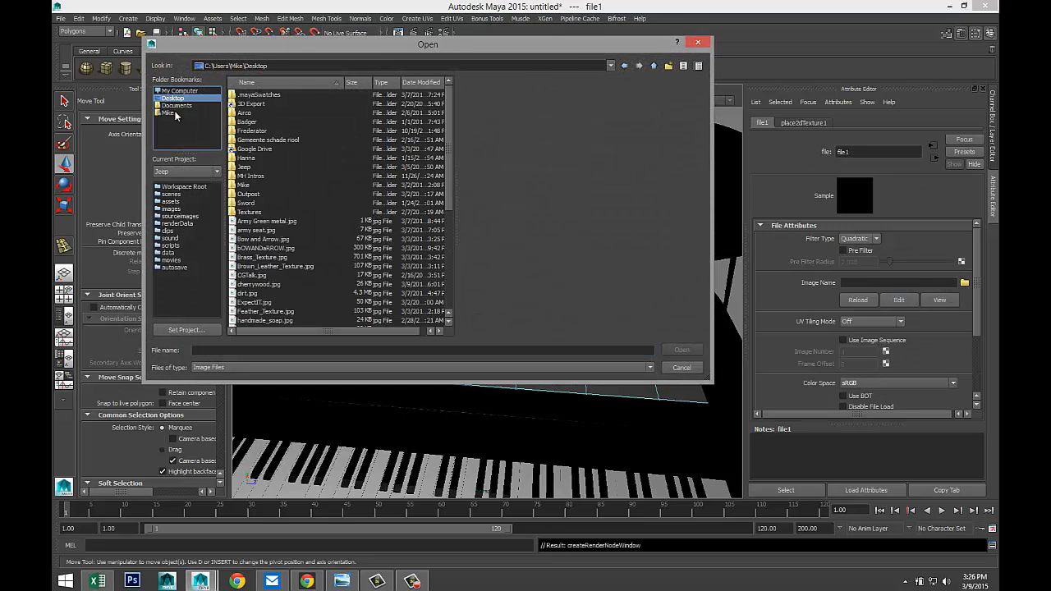
scroll(343, 243, "down", 6)
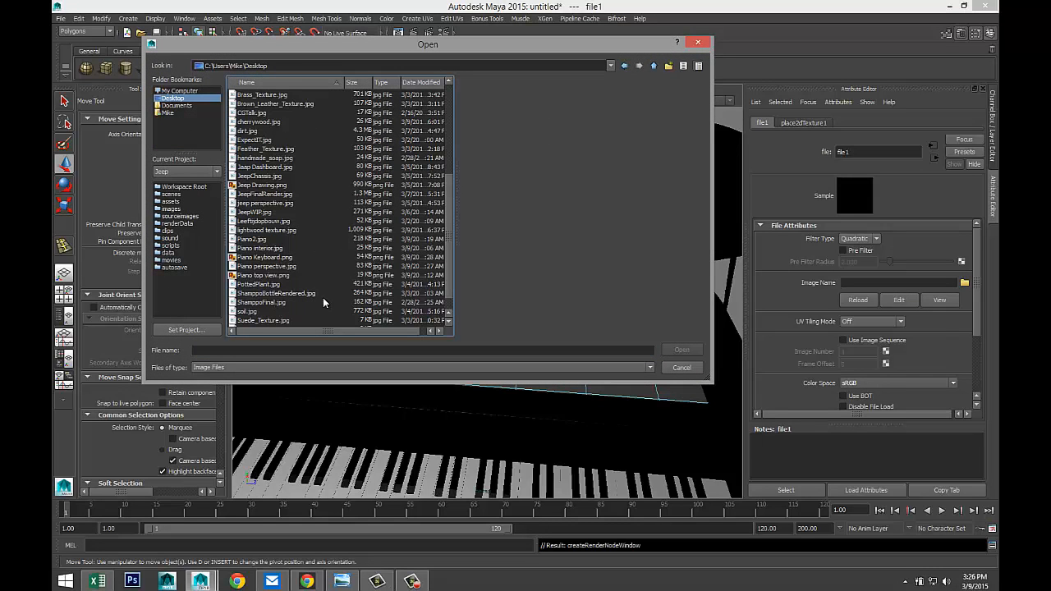
scroll(323, 303, "up", 3)
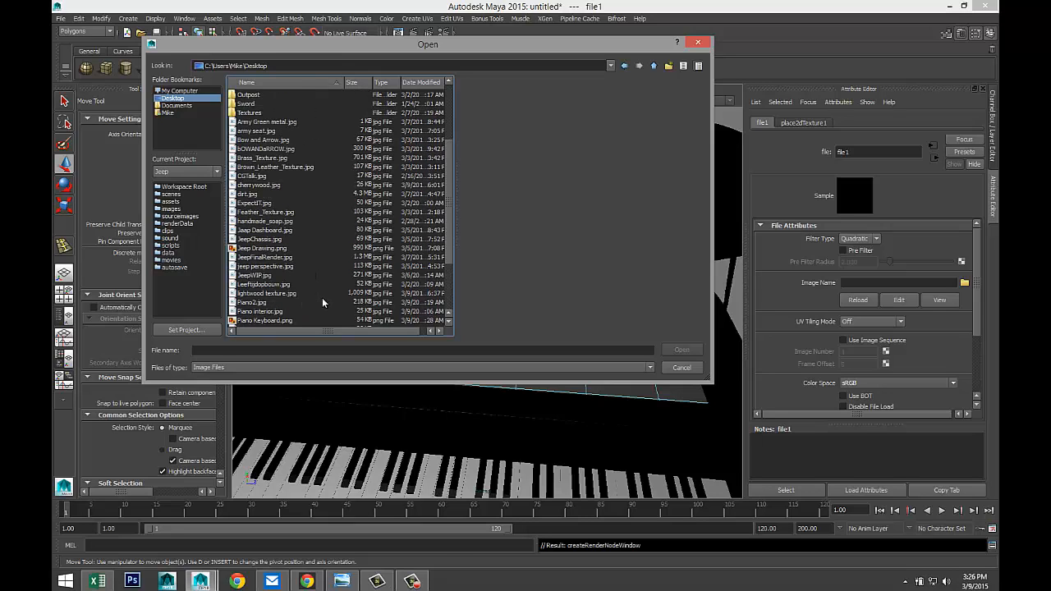
scroll(324, 303, "up", 1)
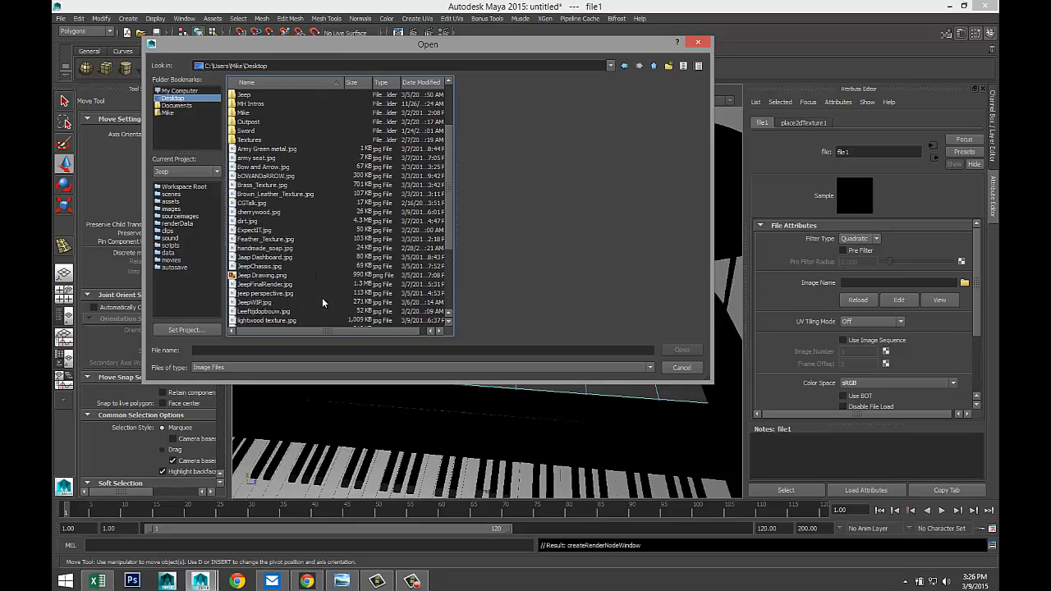
left_click(265, 214)
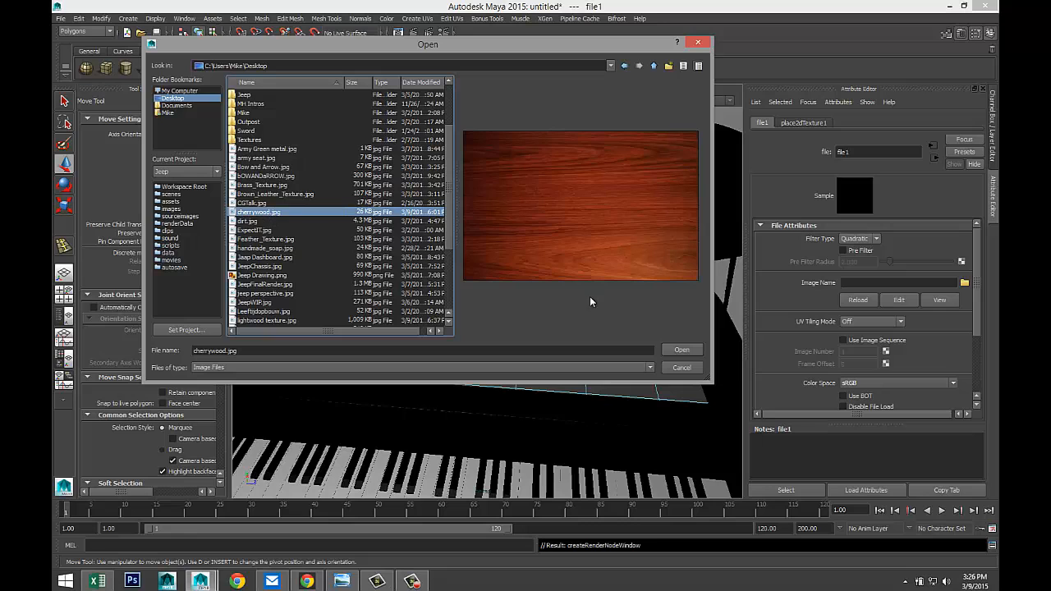
left_click(680, 351)
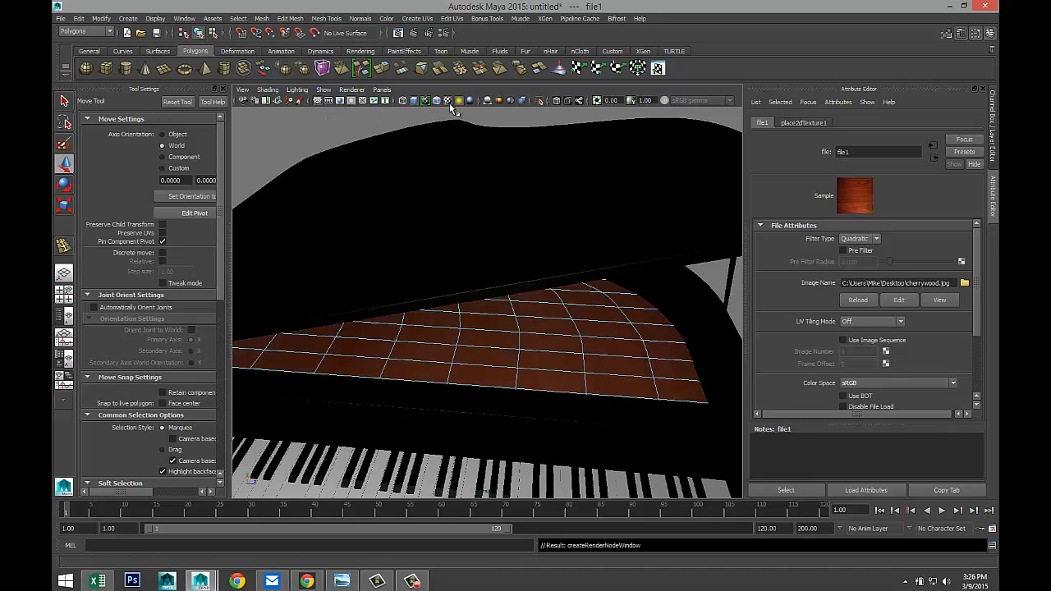
- Return to object selection, select the mesh with the cherrywood interior, and apply a planar UV mapping to it
right_click_drag(567, 330, 616, 300)
left_click(599, 326)
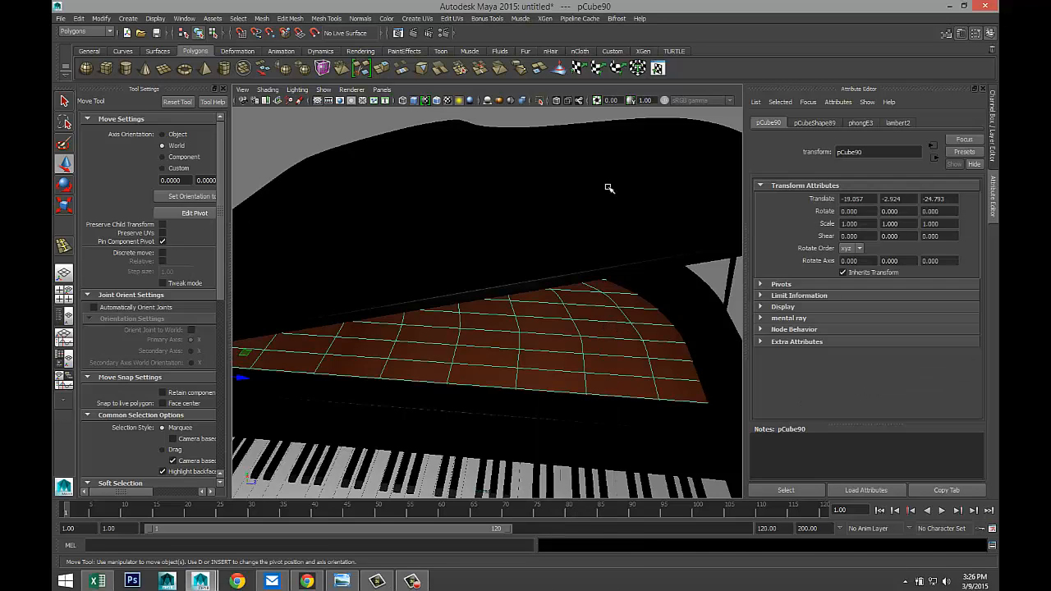
left_click(424, 19)
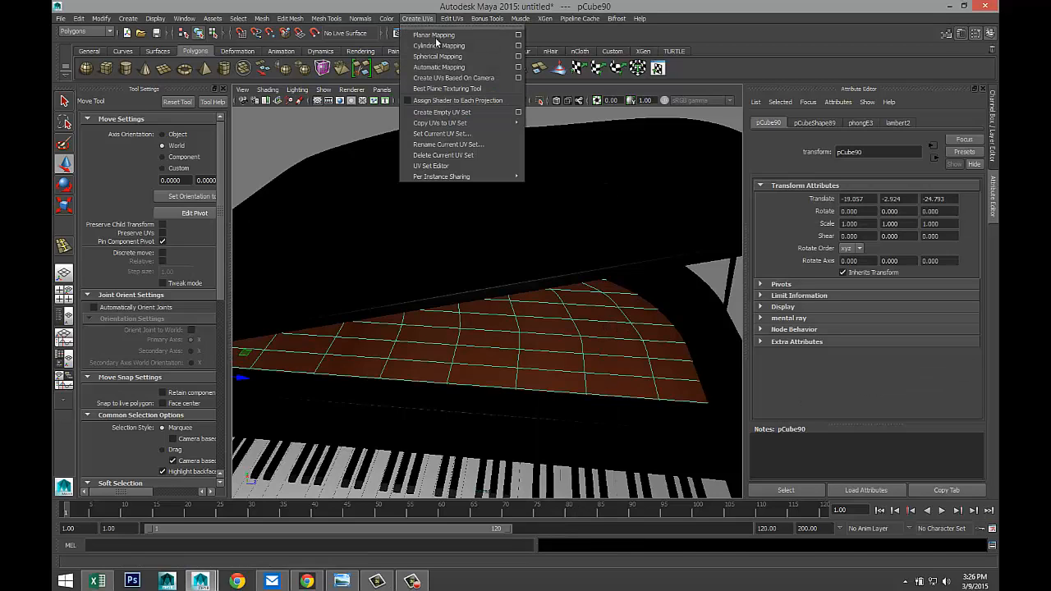
left_click(439, 36)
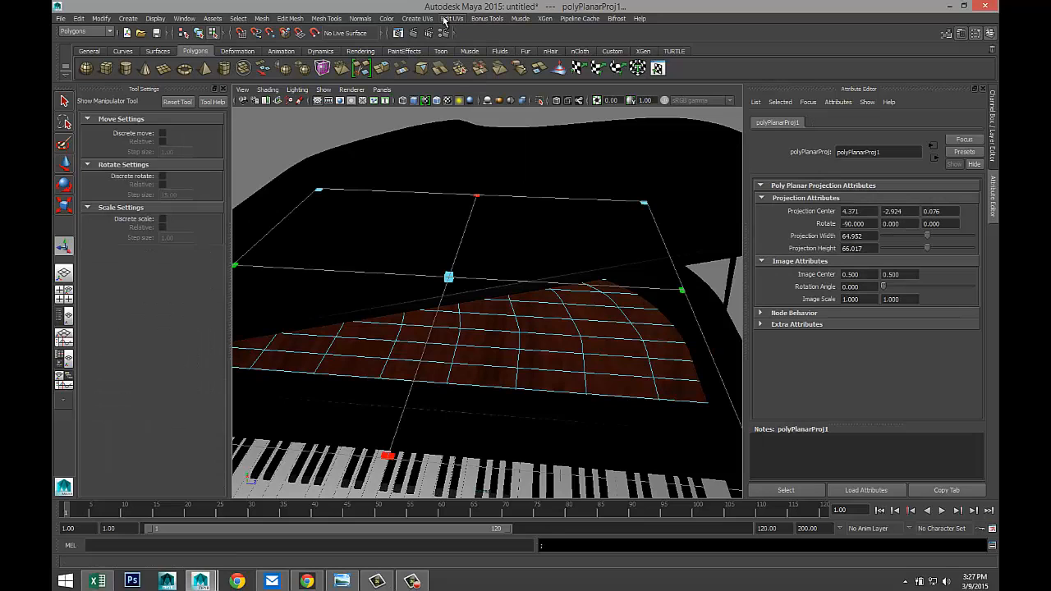
- Check the mesh's planar-mapped UVs over the wood image in the UV Texture Editor, and minimize the editor
left_click(444, 20)
left_click(502, 249)
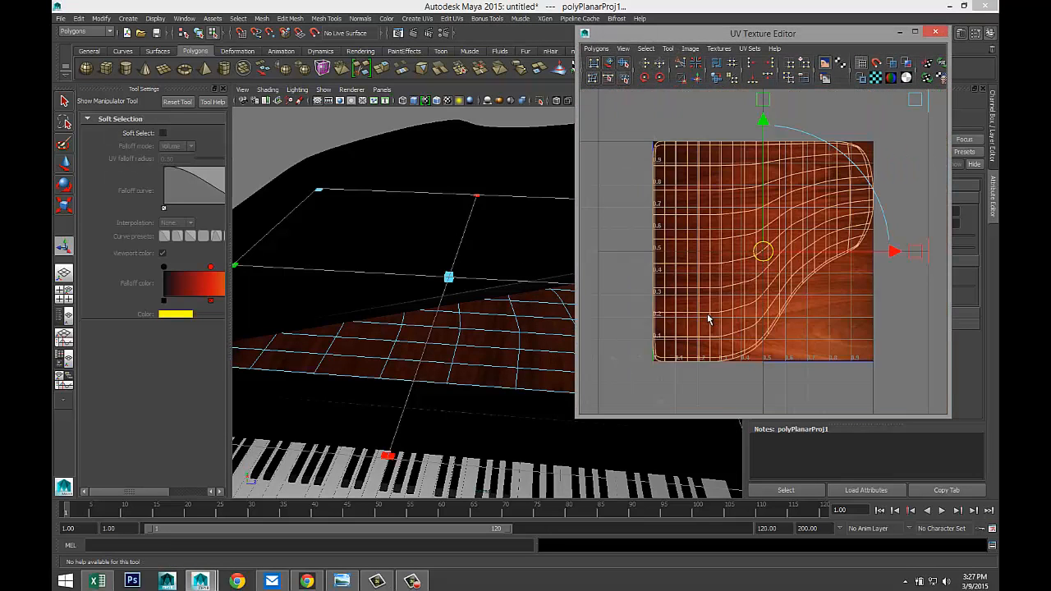
left_click(900, 32)
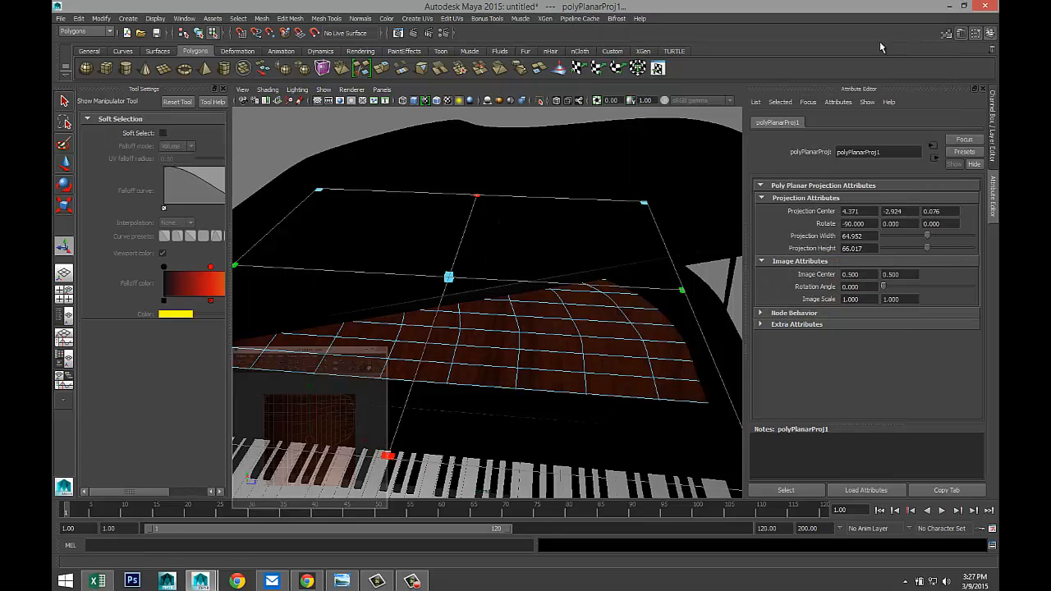
- Clear the selection and inspect the piano's materials and cherrywood interior from several sides and distances
scroll(531, 260, "down", 5)
left_click_drag(531, 273, 586, 380, "alt")
left_click(605, 416)
scroll(604, 415, "up", 6)
left_click_drag(542, 317, 537, 323, "alt")
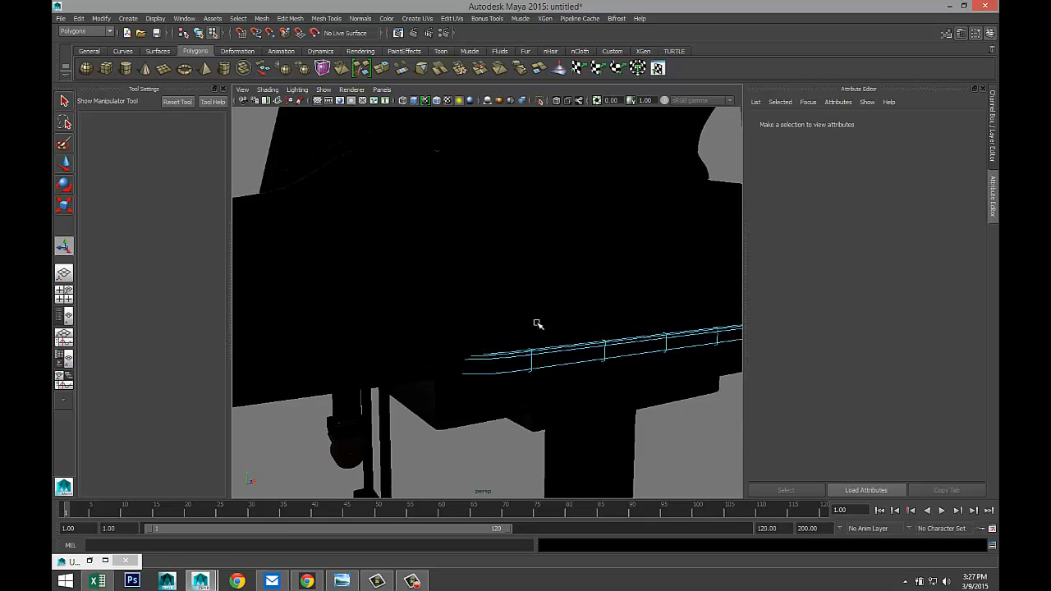
scroll(514, 380, "up", 3)
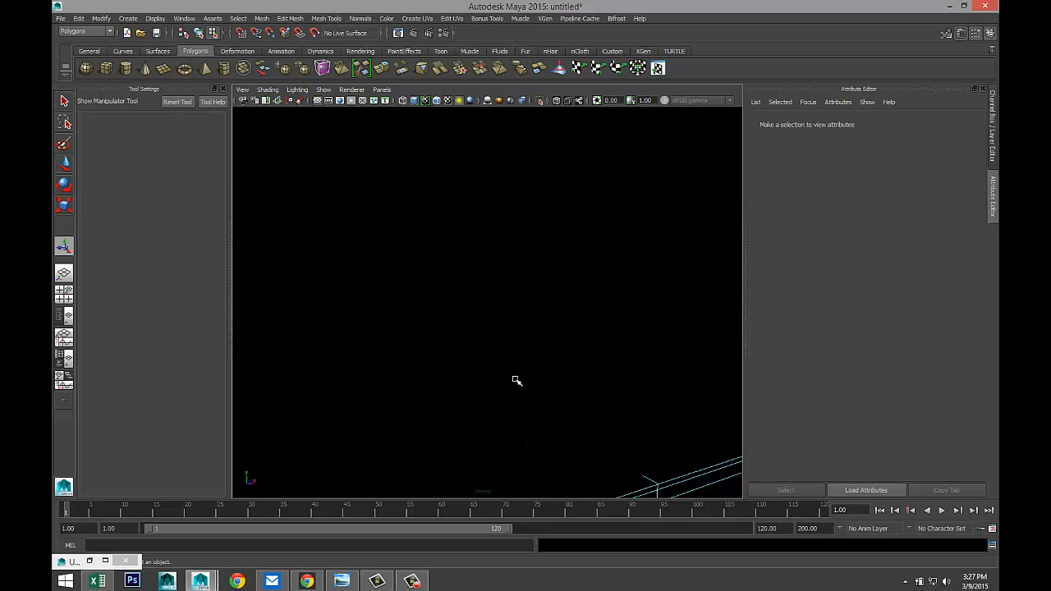
scroll(516, 380, "down", 4)
left_click_drag(516, 380, 610, 393, "alt")
scroll(546, 367, "down", 5)
mouse_move(544, 369)
left_mouse_down("alt")
mouse_move(504, 378)
mouse_move(546, 368)
mouse_move(548, 378)
left_mouse_up("alt")
middle_click_drag(542, 375, 516, 347, "alt")
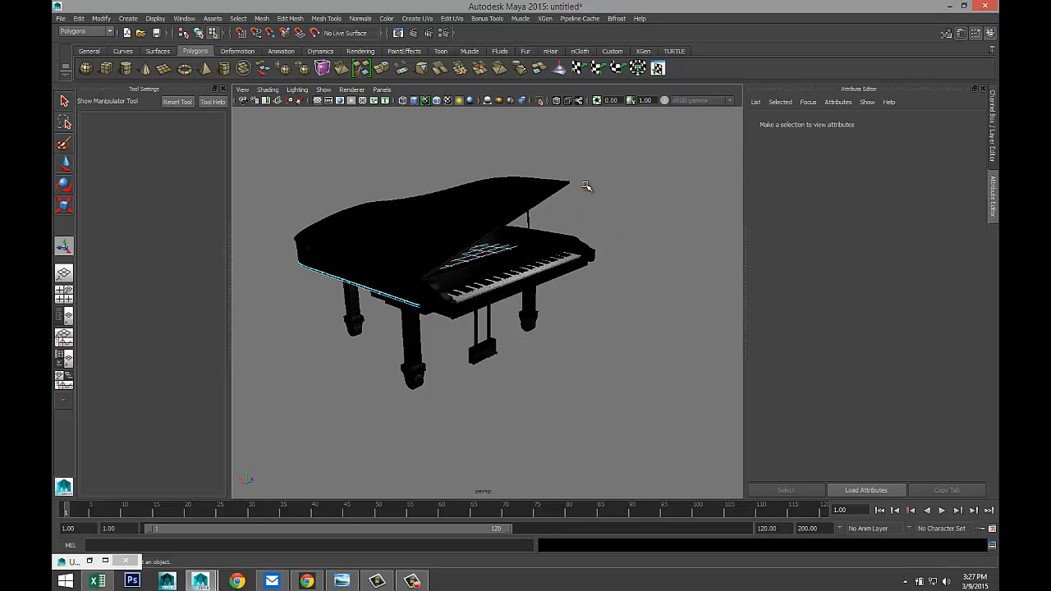
scroll(598, 289, "up", 3)
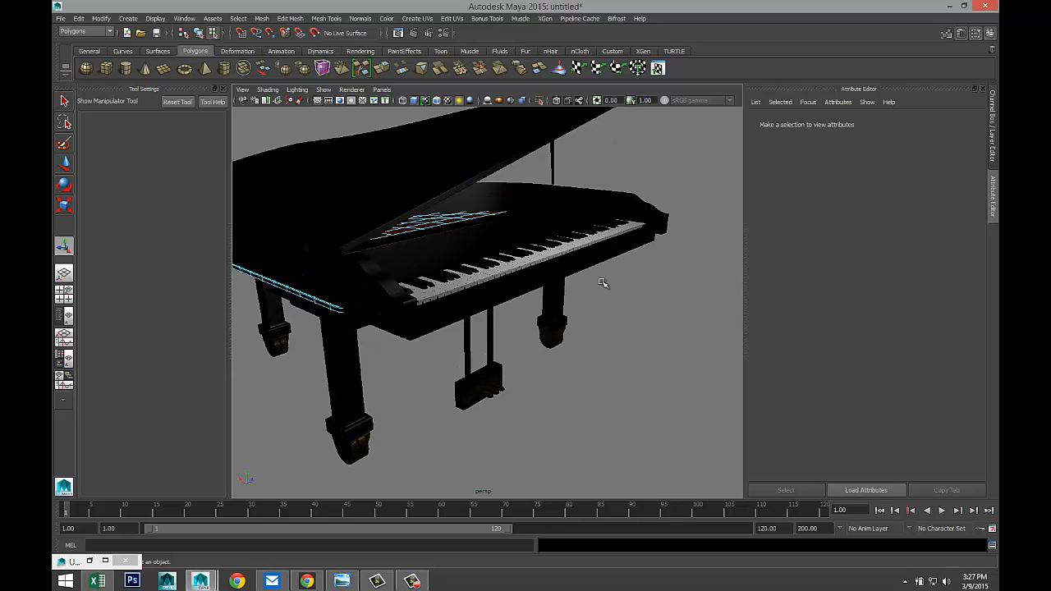
scroll(541, 331, "down", 4)
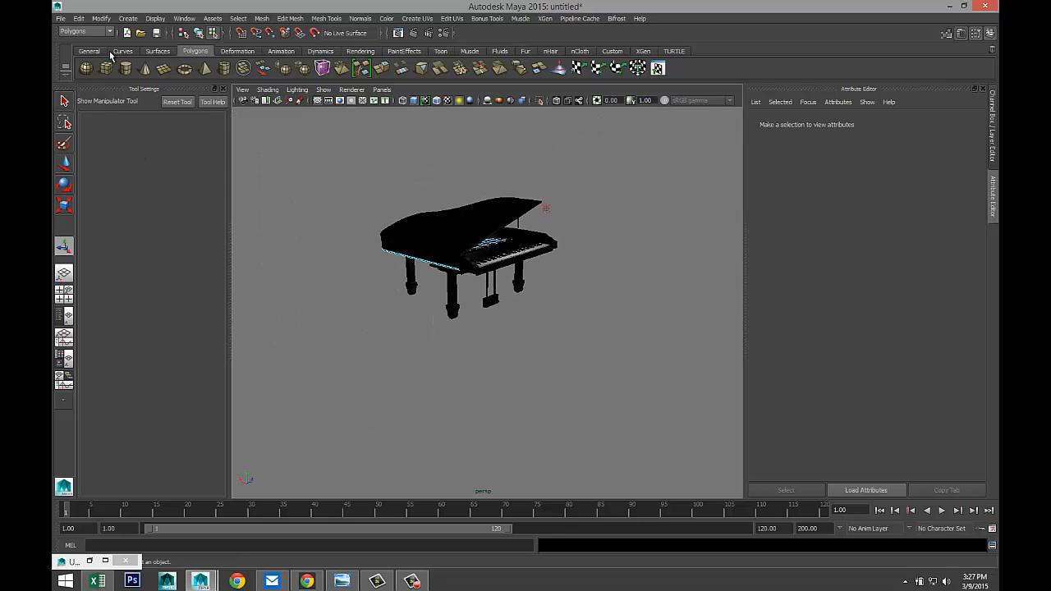
- Create a polygon plane beside the piano and scale it to about 35.8 in X and 58.7 in Z as a floor
left_click(163, 69)
left_click_drag(282, 317, 801, 297)
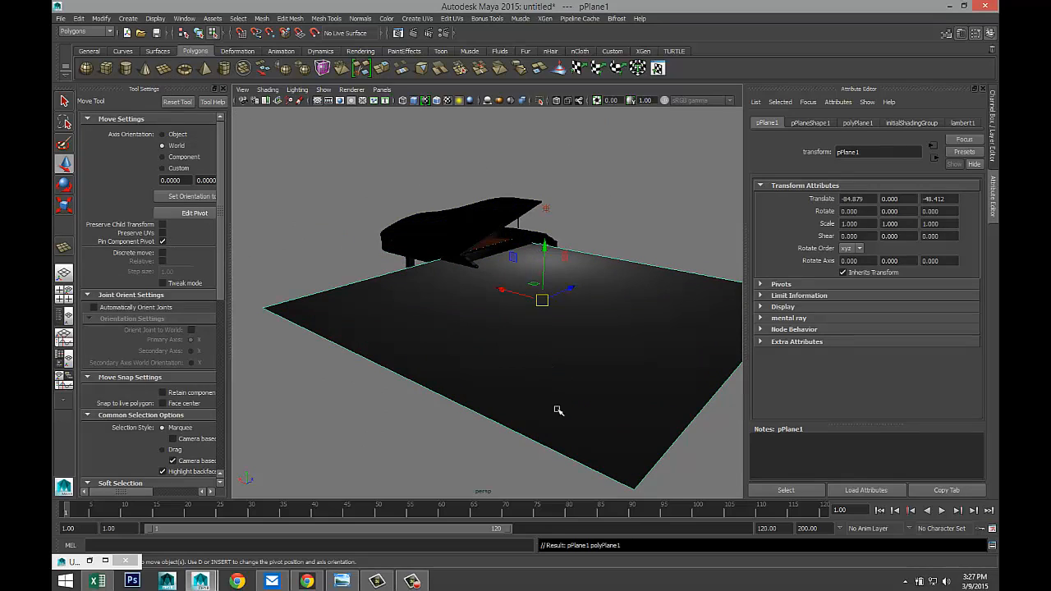
key("r")
left_click_drag(574, 289, 628, 290)
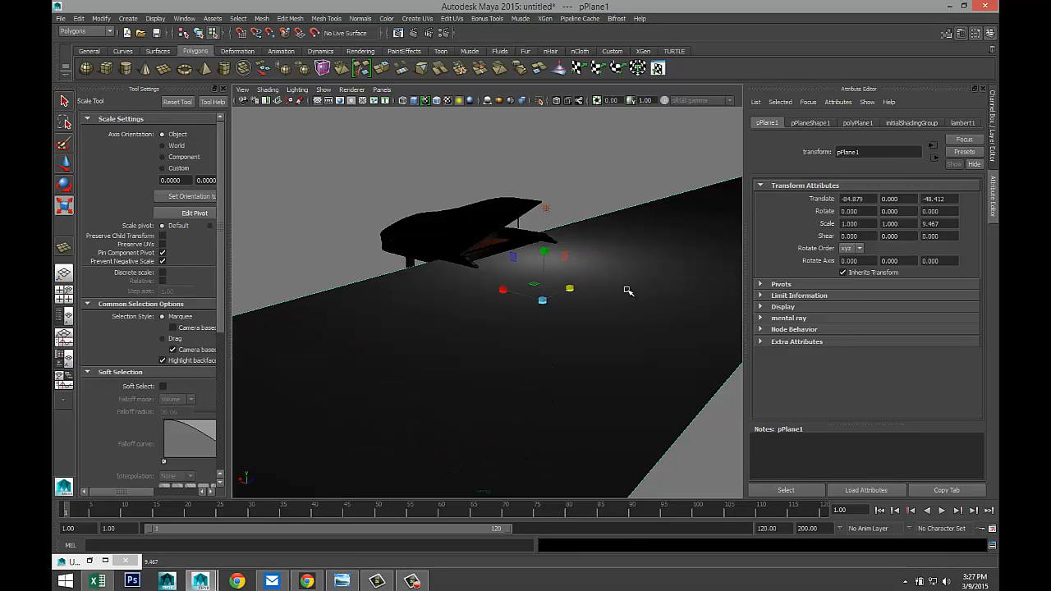
left_click_drag(501, 290, 271, 225)
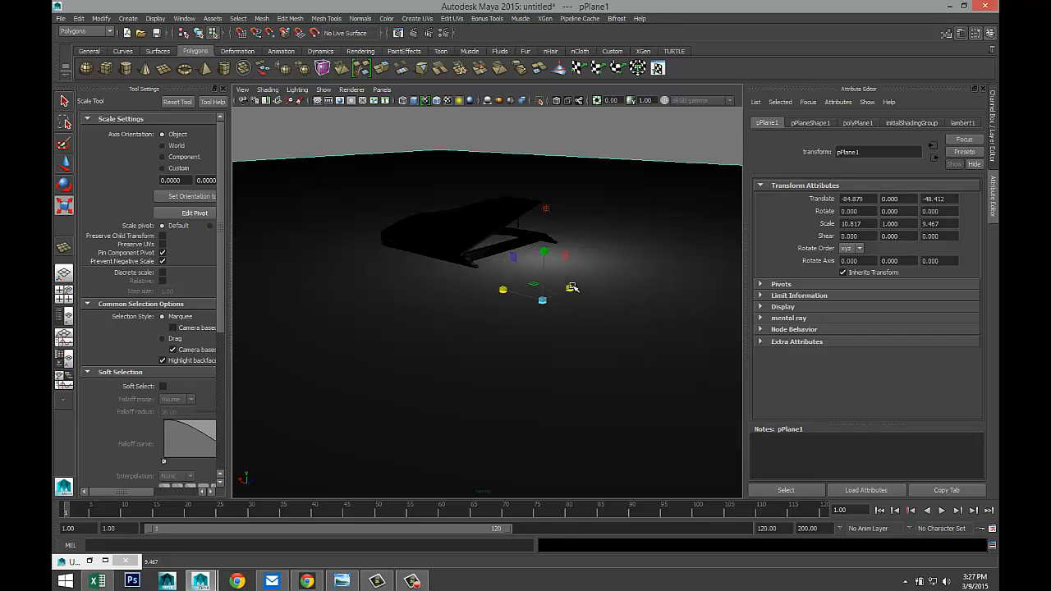
mouse_move(572, 288)
left_mouse_down()
mouse_move(652, 246)
mouse_move(562, 300)
left_mouse_up()
left_click_drag(491, 283, 427, 264)
- In the side view, lower the floor plane to the piano's feet, at about -32.7 in Y, and return to the perspective view
left_click(65, 293)
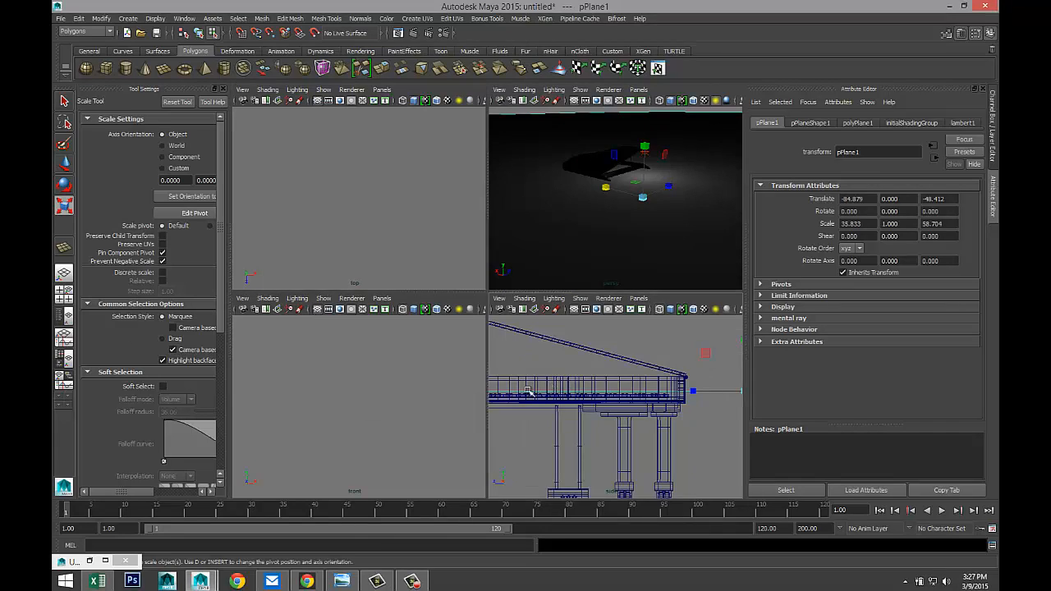
key("space")
scroll(477, 394, "down", 6)
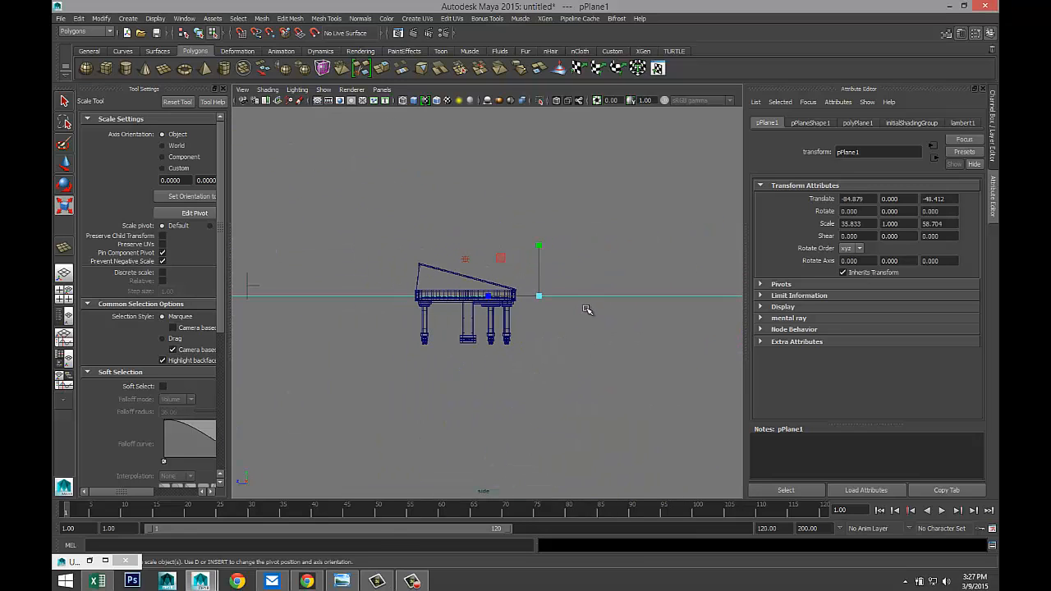
key("w")
left_click_drag(539, 246, 554, 293)
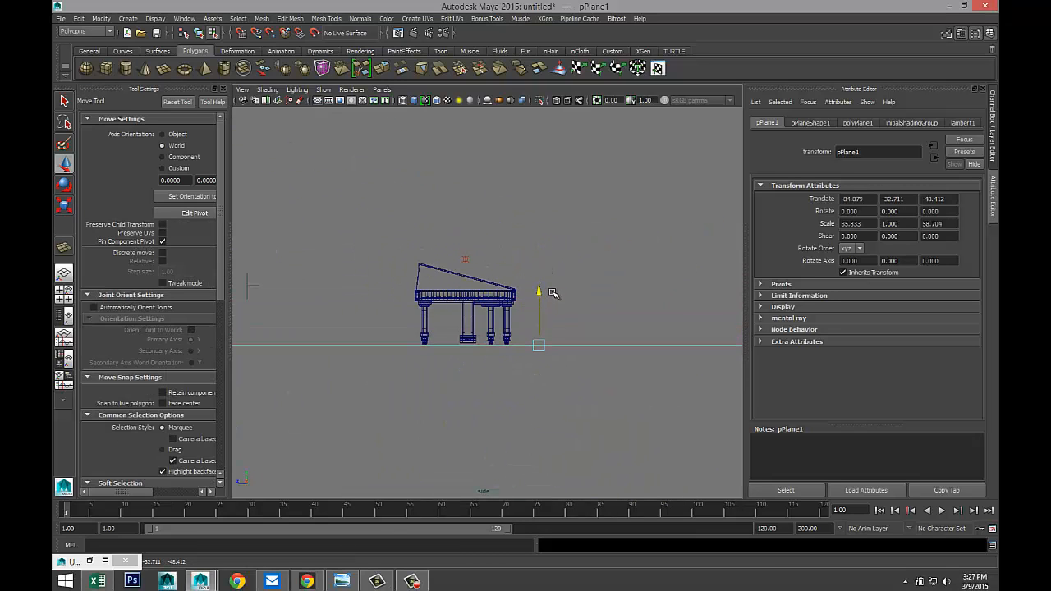
left_click(64, 294)
key("space")
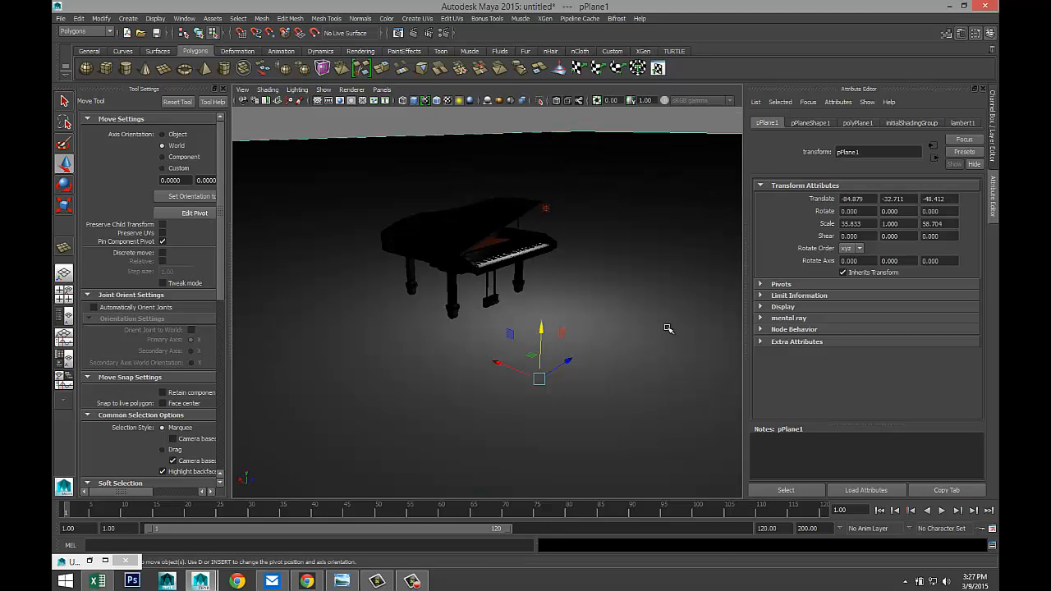
- Assign a new Phong E material to the floor plane and set its color to white
right_click_drag(675, 310, 680, 534)
left_click_drag(429, 230, 277, 222)
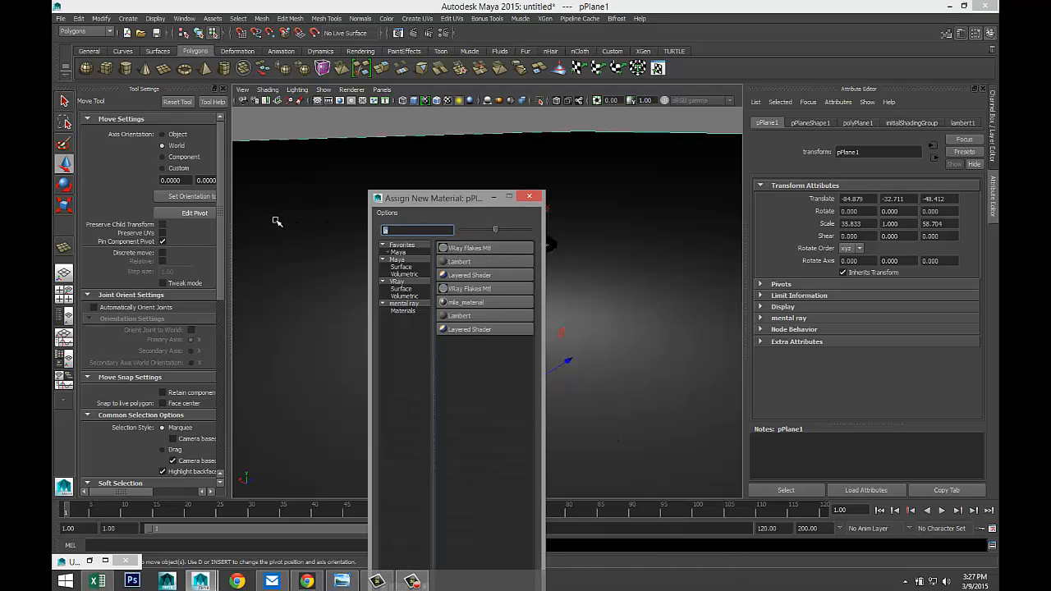
type("ph")
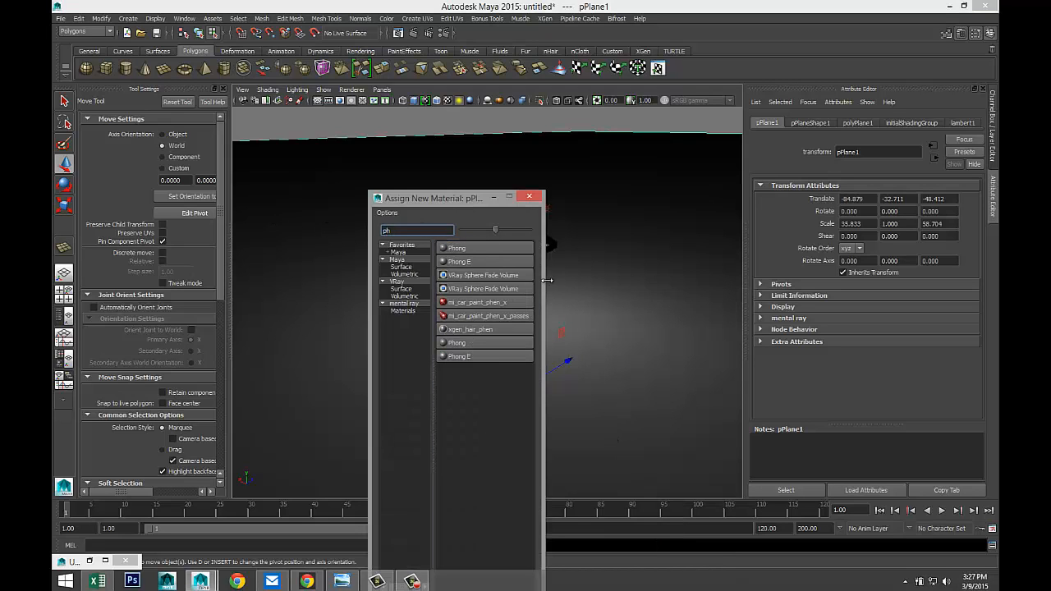
left_click(479, 260)
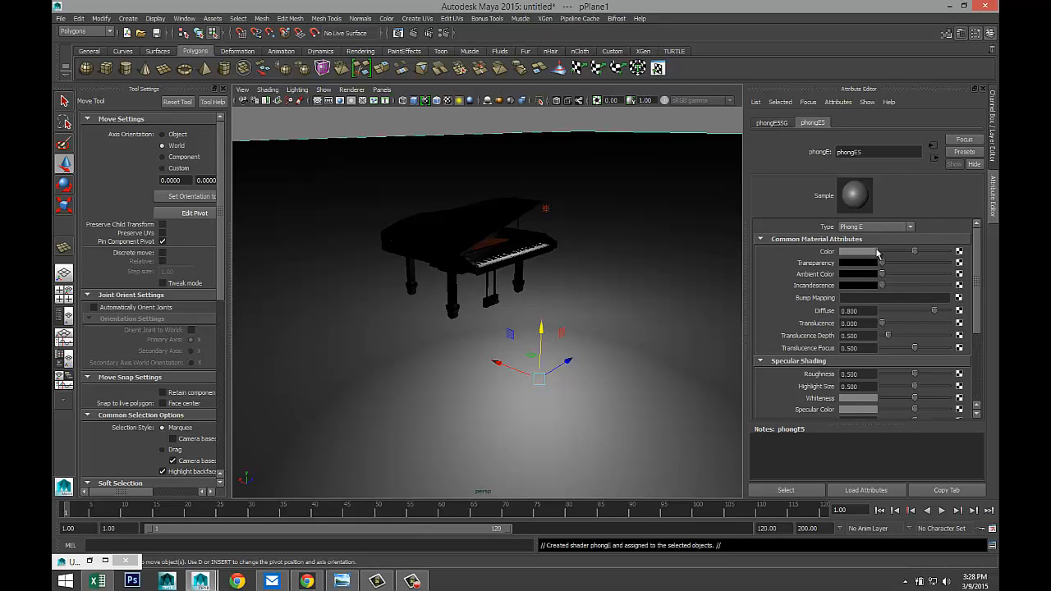
left_click_drag(913, 255, 960, 256)
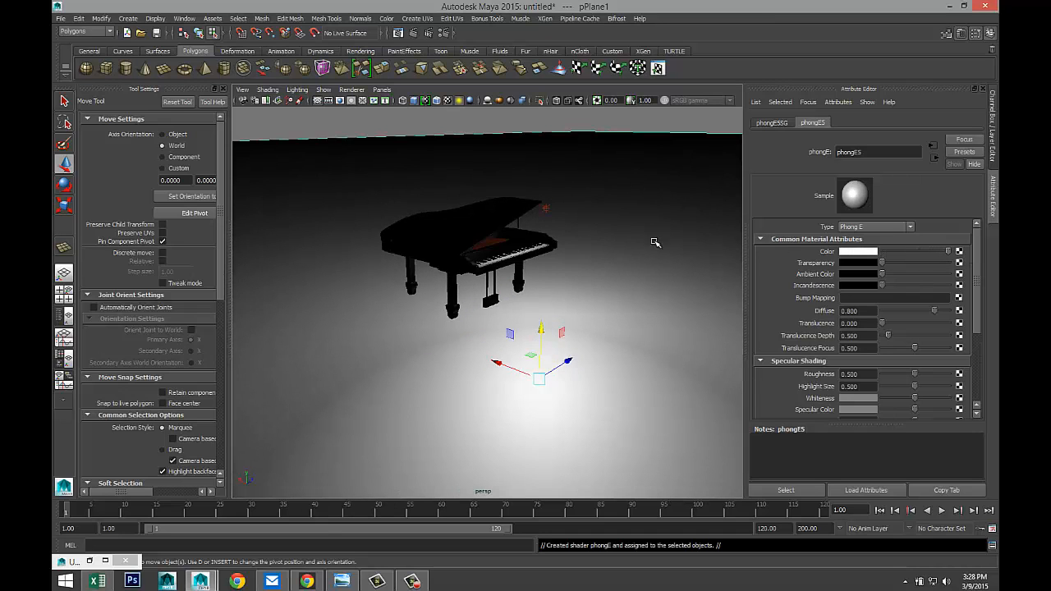
- Draw a long, thin polygon cube on the grid in front of the piano
scroll(606, 270, "up", 5)
left_click_drag(576, 270, 472, 349, "alt")
scroll(585, 343, "up", 3)
scroll(597, 356, "down", 5)
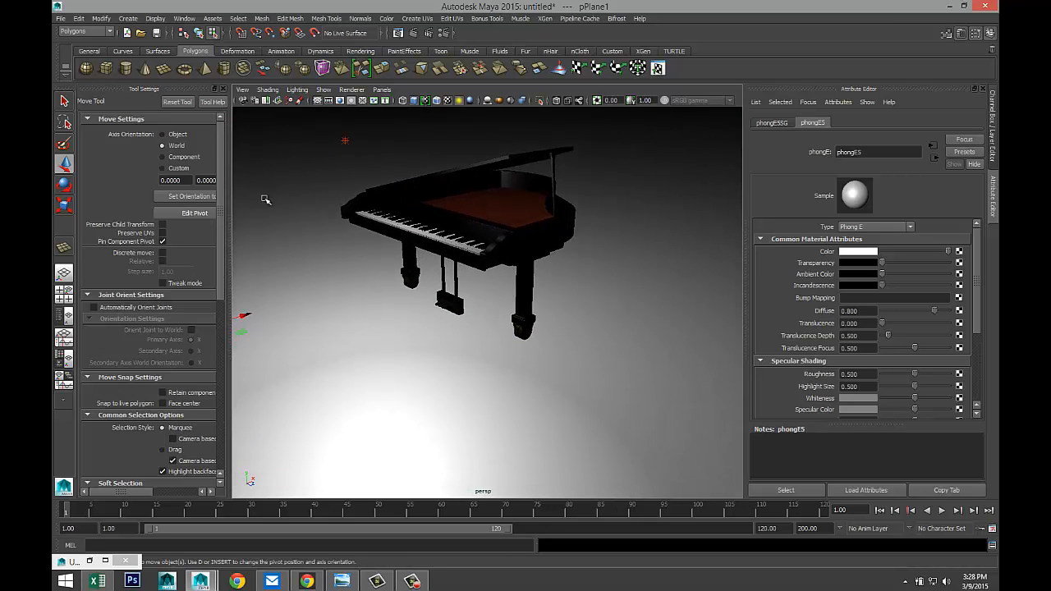
left_click(106, 69)
left_click_drag(345, 361, 476, 386)
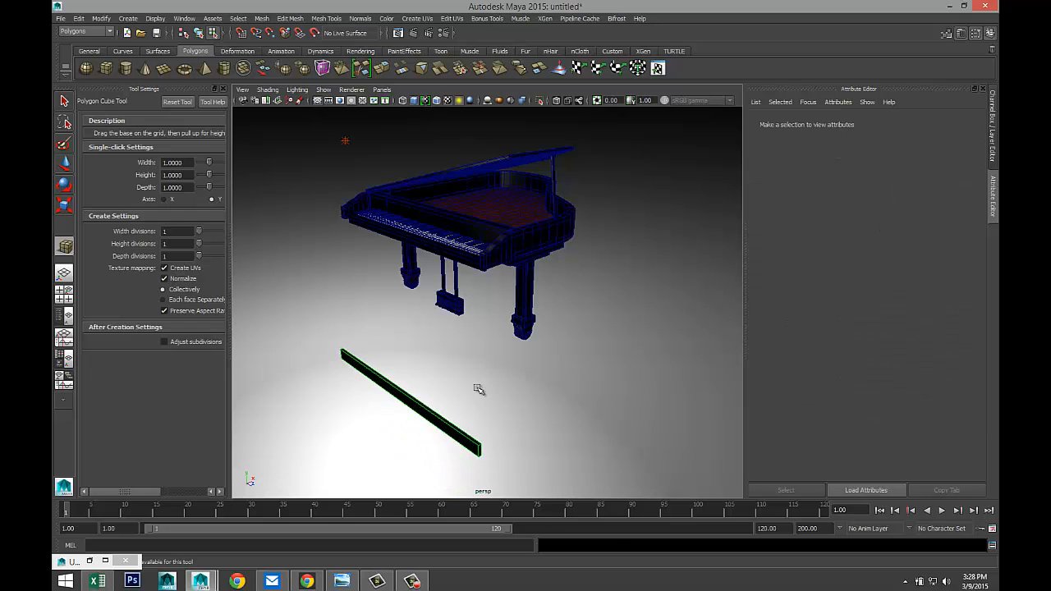
- Move the thin box into the piano's open interior, to about -13.9, 2.9, 16.2 in X, Y and Z
key("w")
left_click_drag(402, 343, 516, 203)
key("f")
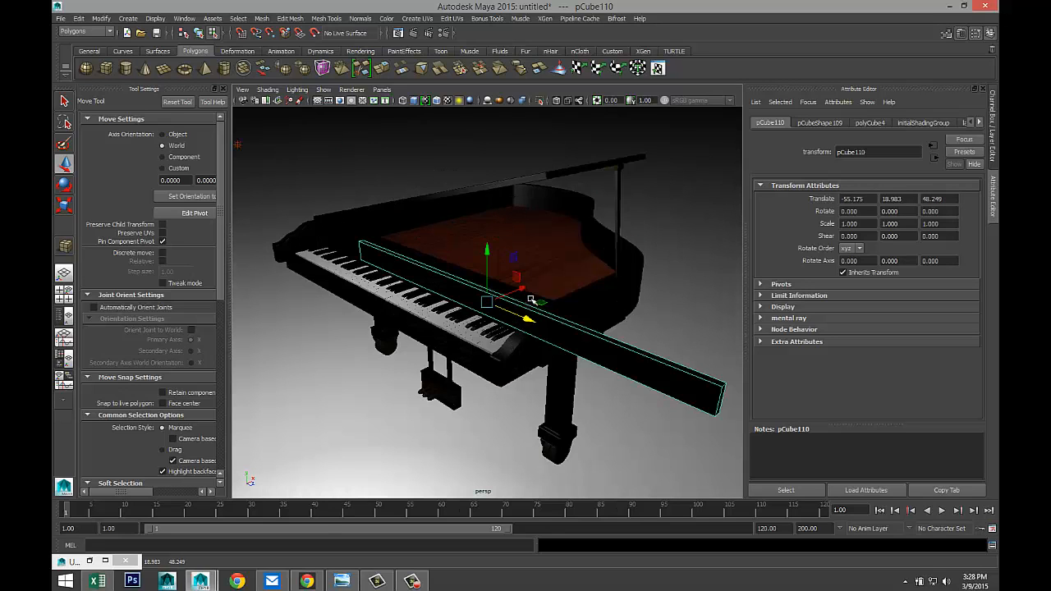
left_click_drag(518, 291, 515, 198)
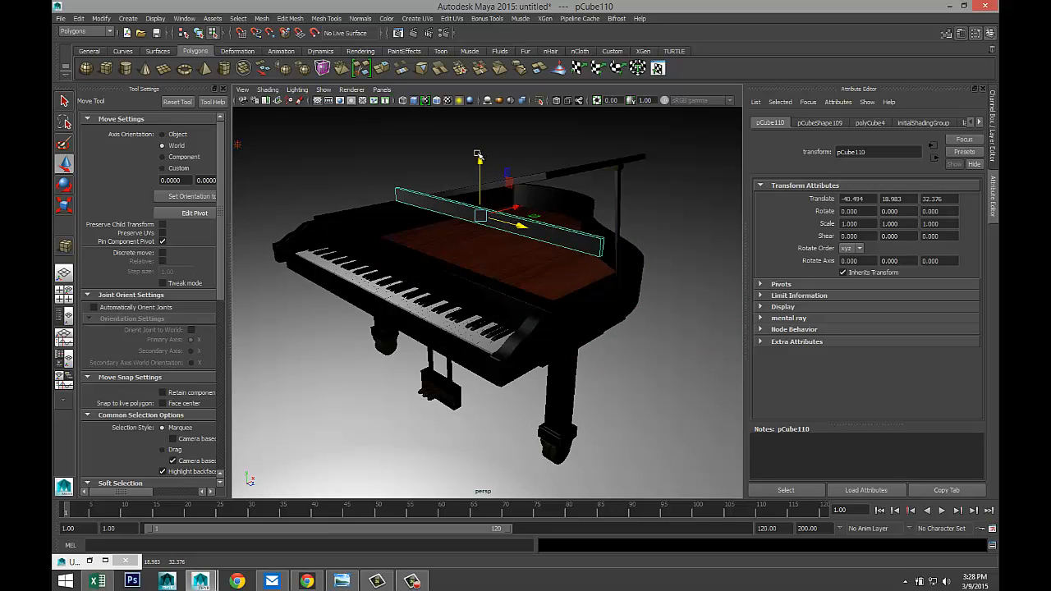
left_click_drag(477, 153, 513, 306)
left_click_drag(593, 302, 558, 336, "alt")
middle_click_drag(555, 321, 251, 405, "alt")
scroll(270, 281, "down", 3)
left_click_drag(453, 258, 532, 208)
key("f")
scroll(490, 285, "down", 5)
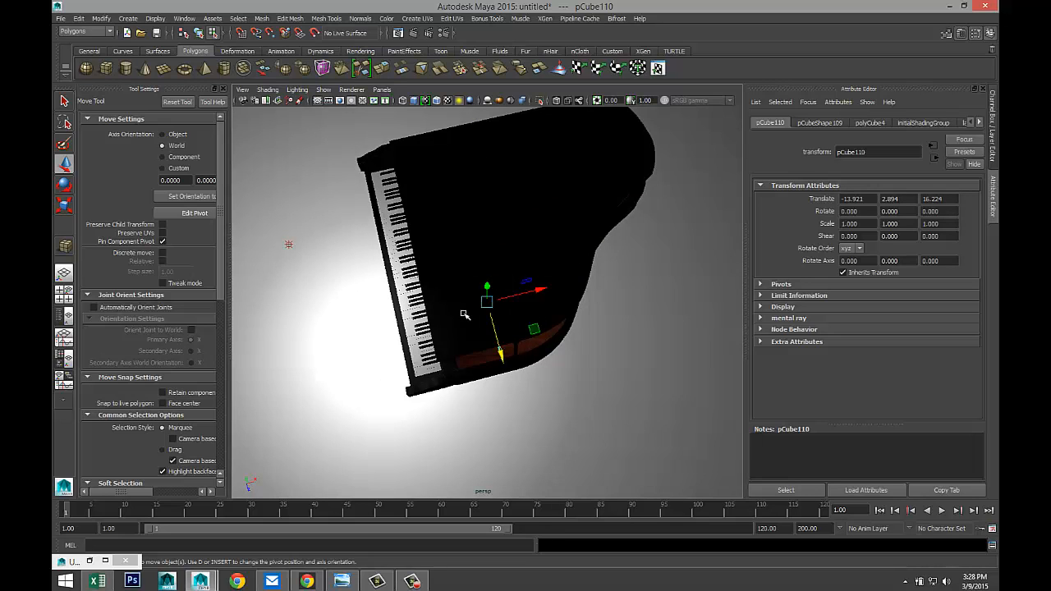
- Fine-tune the box's placement over the cherrywood interior to about -2 in Y and 16 in Z
left_click_drag(465, 315, 504, 277, "alt")
scroll(504, 293, "up", 5)
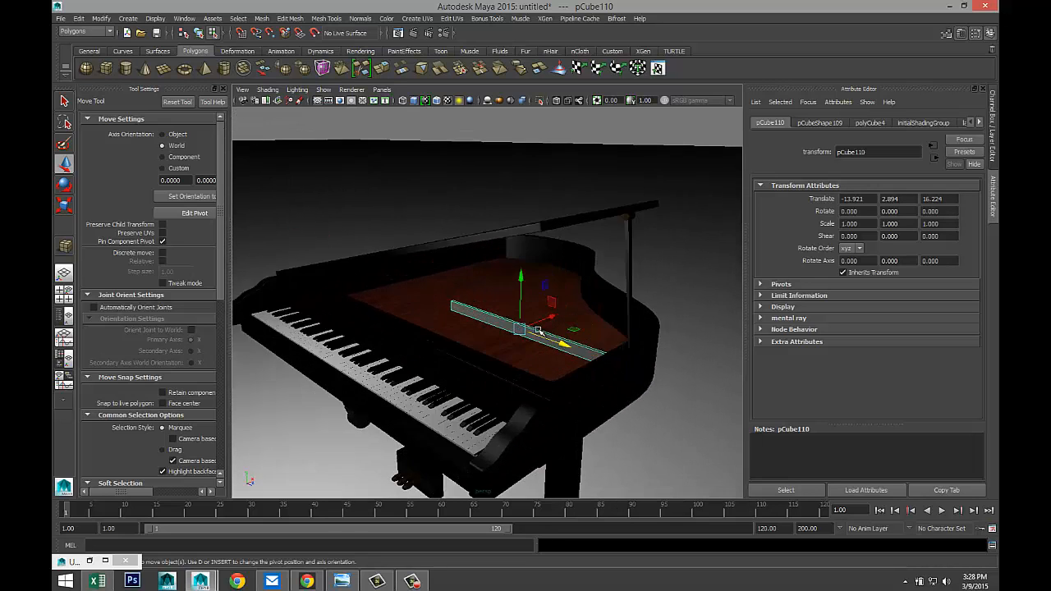
scroll(538, 330, "up", 3)
left_click_drag(593, 366, 603, 337)
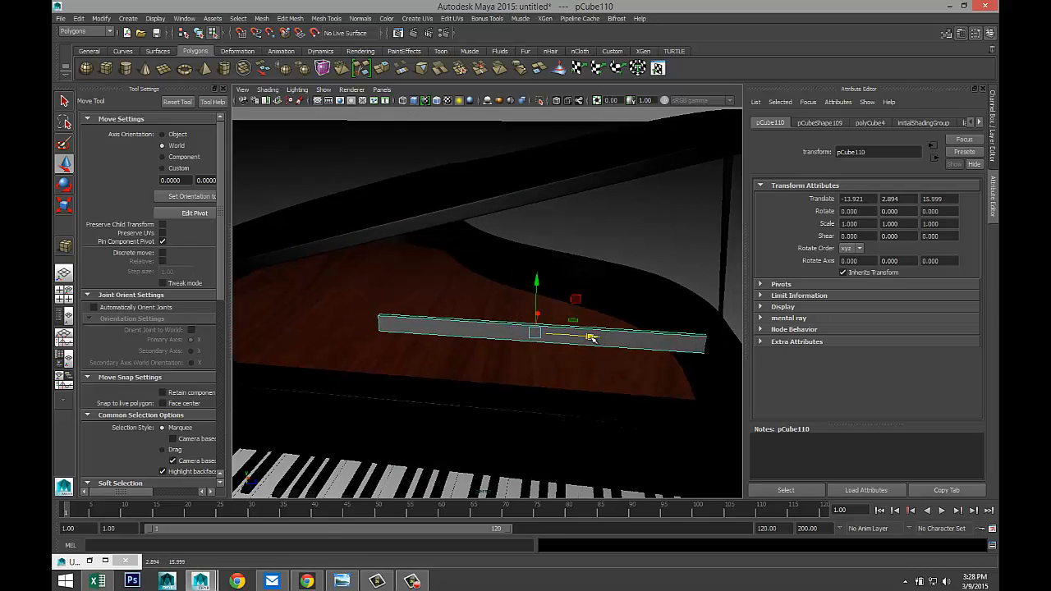
left_click_drag(535, 287, 542, 224)
- Scale the interior box to about 1.87 in X, 4.15 in Y and 1.05 in Z
key("r")
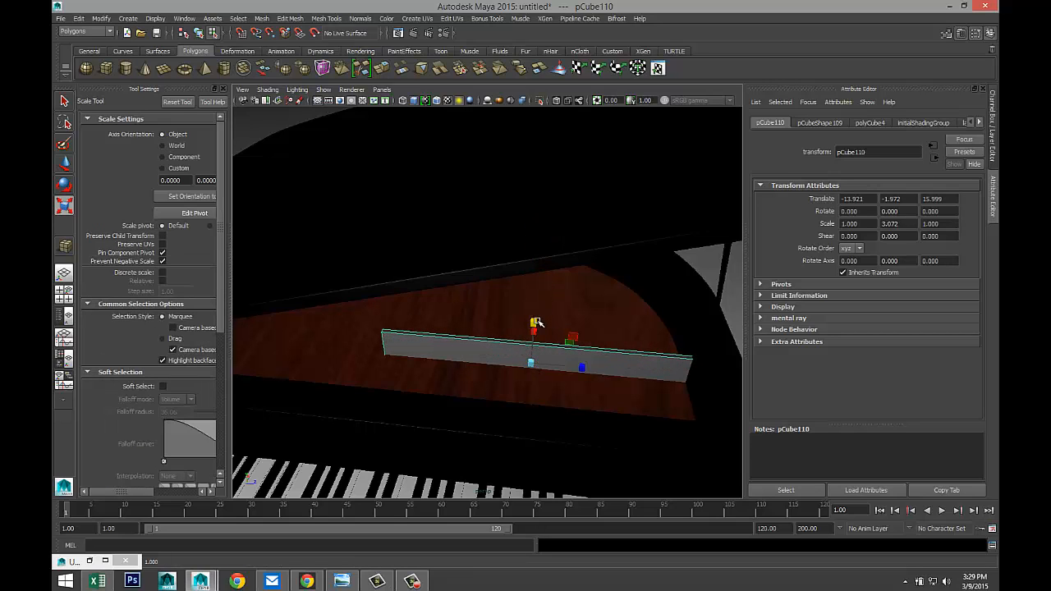
left_click_drag(536, 321, 536, 310)
left_click_drag(531, 364, 607, 380)
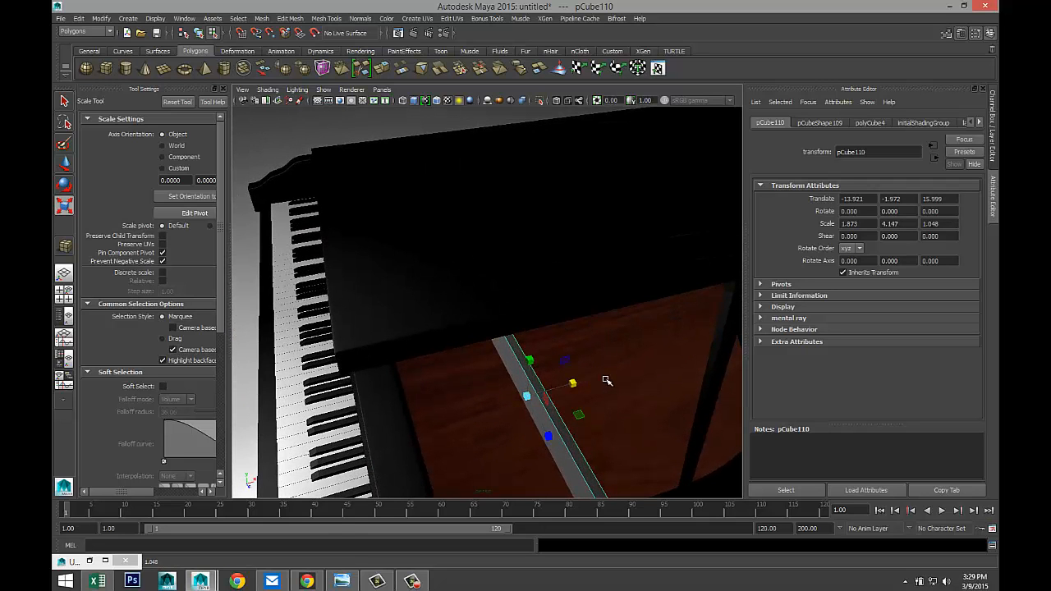
left_click_drag(448, 375, 491, 358, "alt")
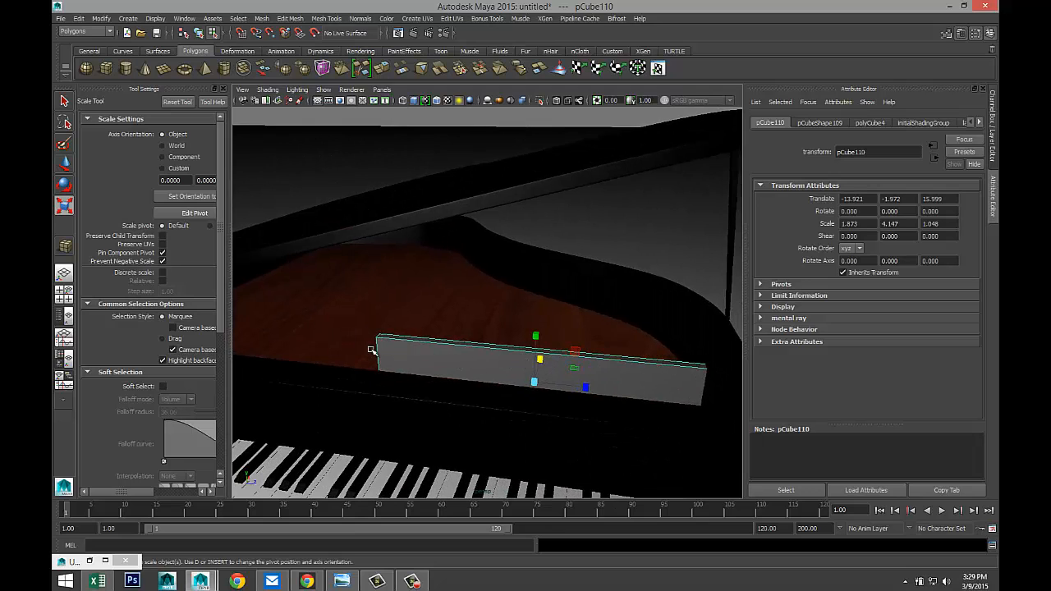
- Select the vertices at the box's inner end and move them along Z to extend the board across the piano
right_click_drag(376, 350, 330, 312)
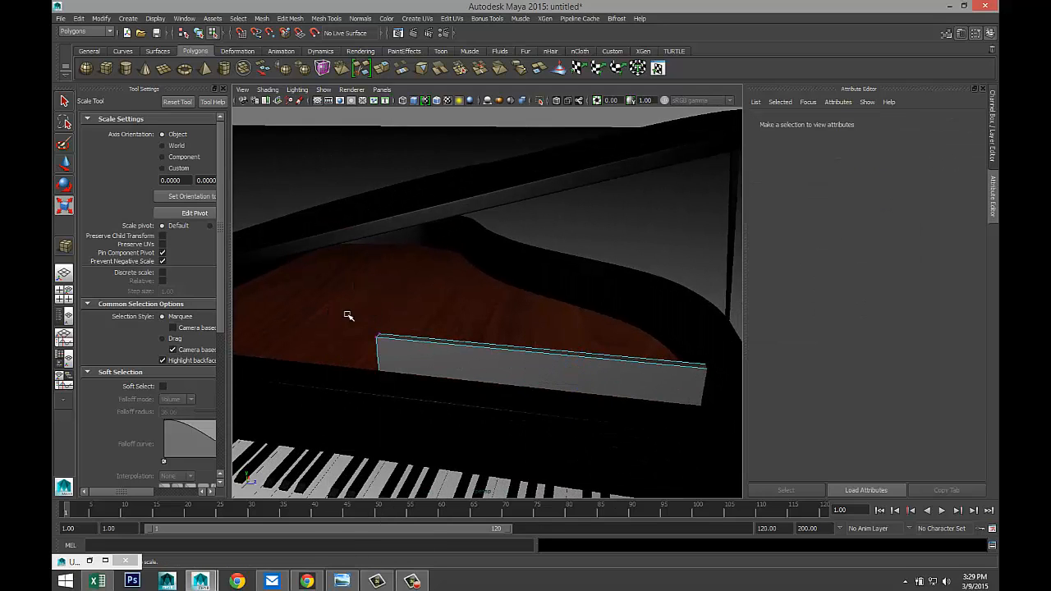
left_click_drag(346, 310, 417, 430)
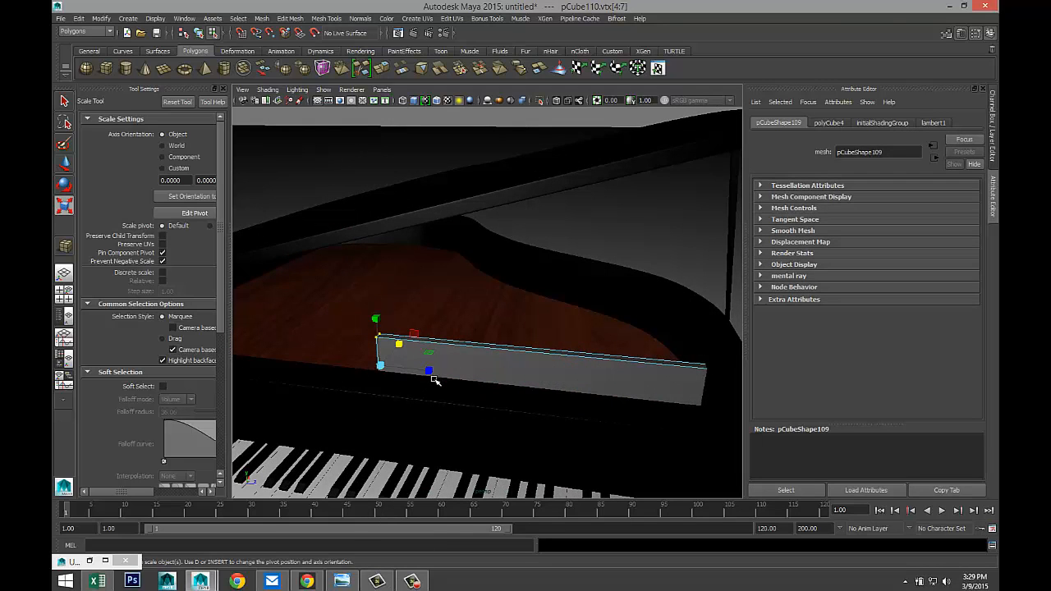
key("w")
left_click_drag(432, 371, 286, 343)
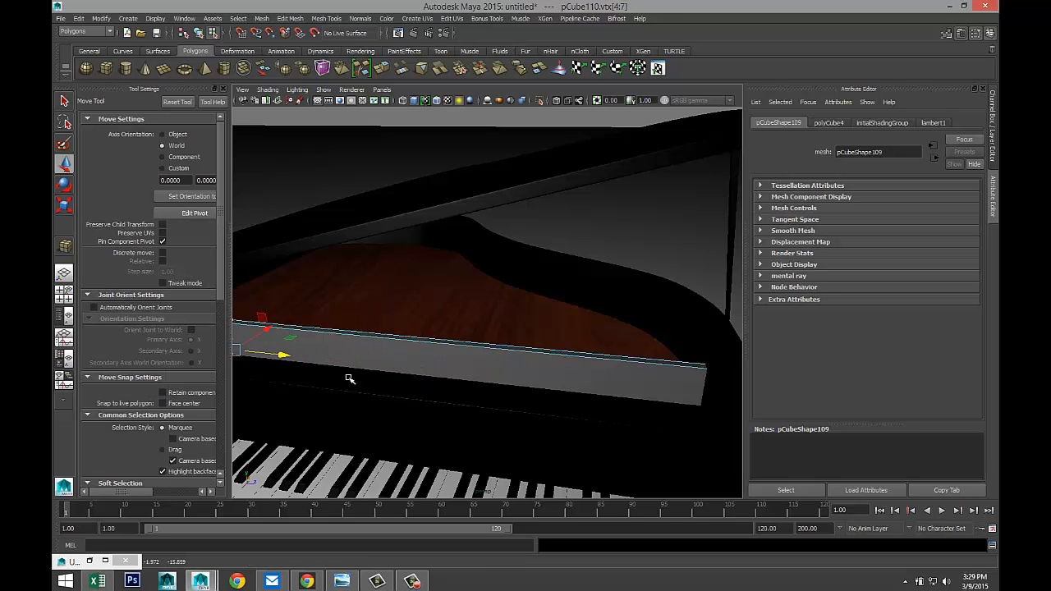
- Return to object selection, select the extended board, and assign a new Lambert material to it
left_click_drag(347, 375, 406, 348, "alt")
scroll(430, 371, "down", 5)
scroll(464, 389, "up", 4)
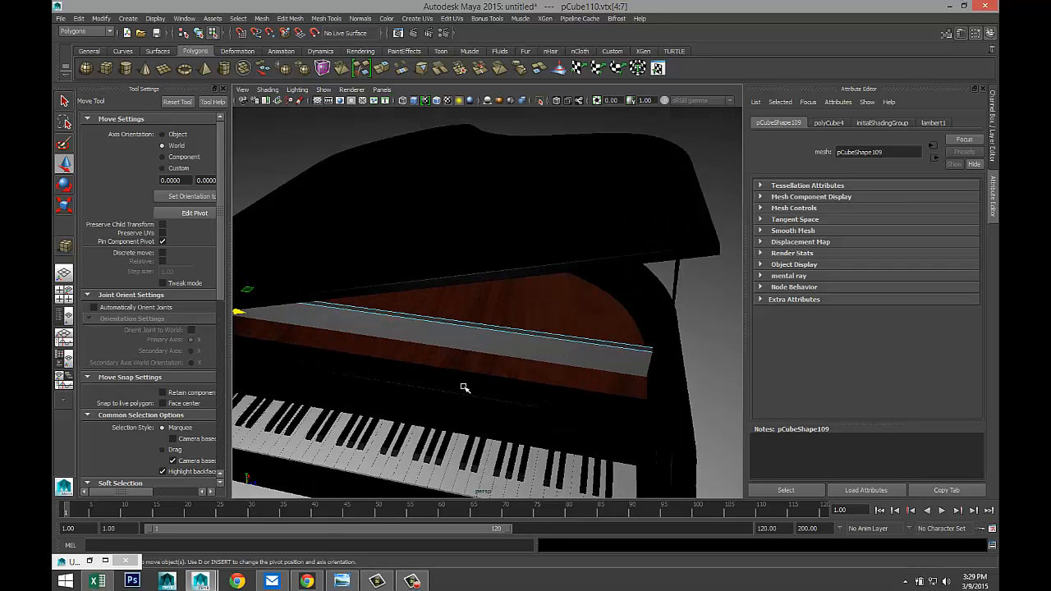
mouse_move(506, 367)
left_mouse_down("alt")
mouse_move(445, 345)
mouse_move(397, 350)
mouse_move(452, 345)
mouse_move(488, 358)
left_mouse_up("alt")
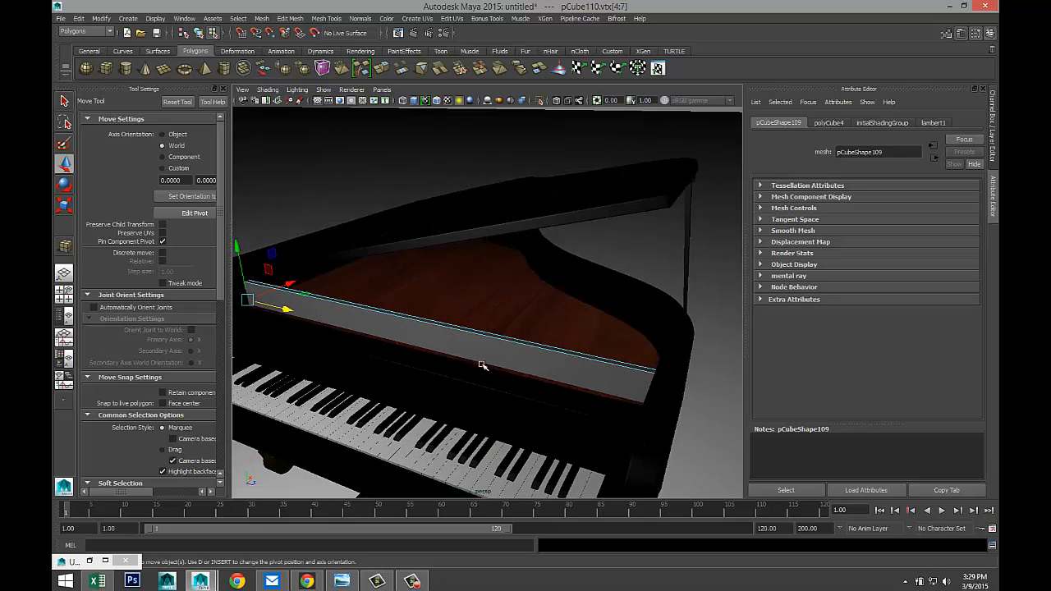
right_click_drag(468, 337, 484, 540)
left_click(481, 345)
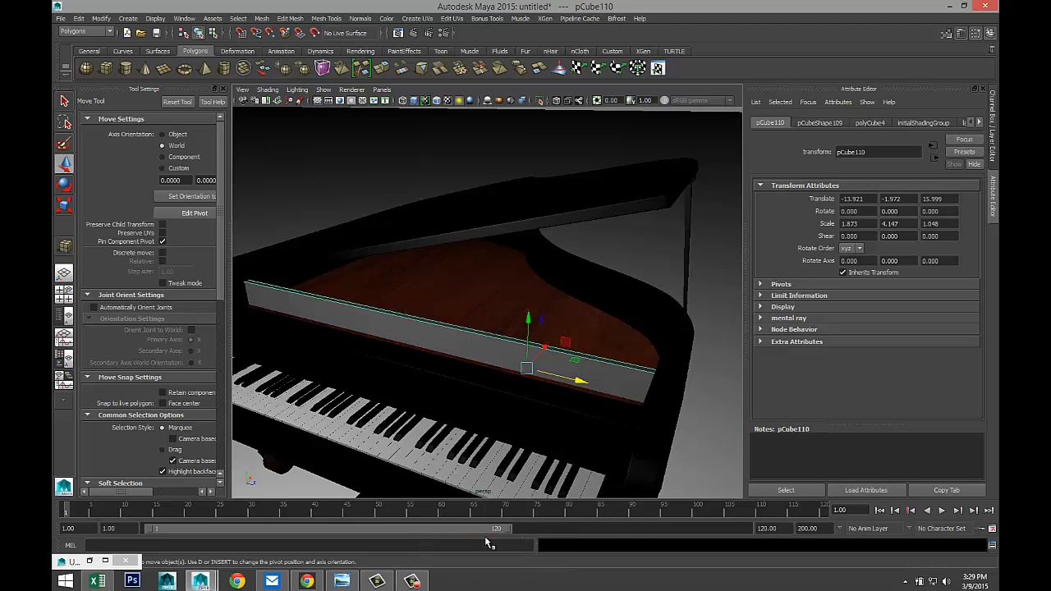
double_click(413, 231)
type("la")
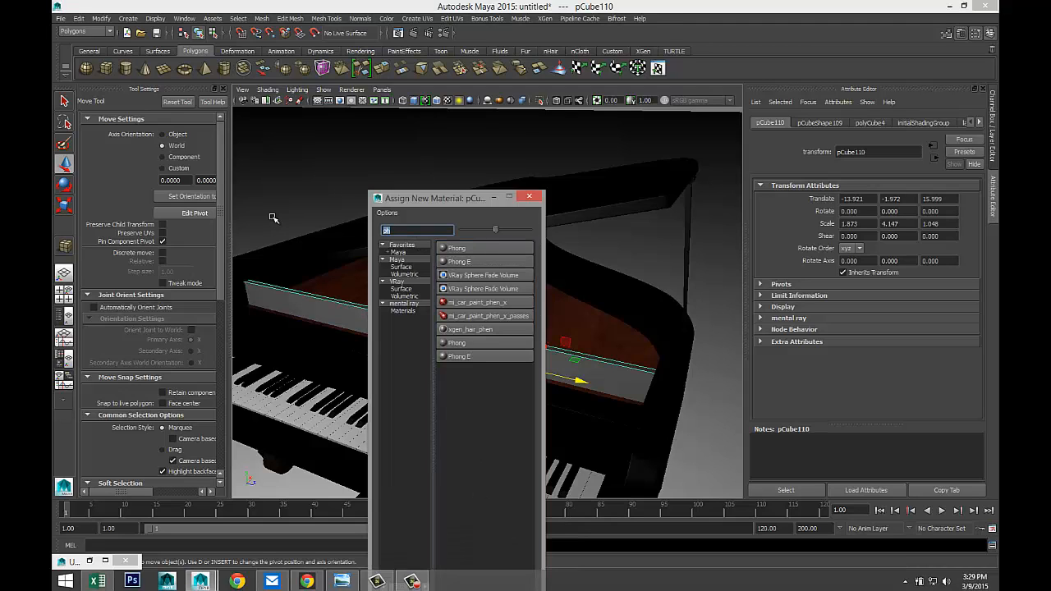
left_click(454, 261)
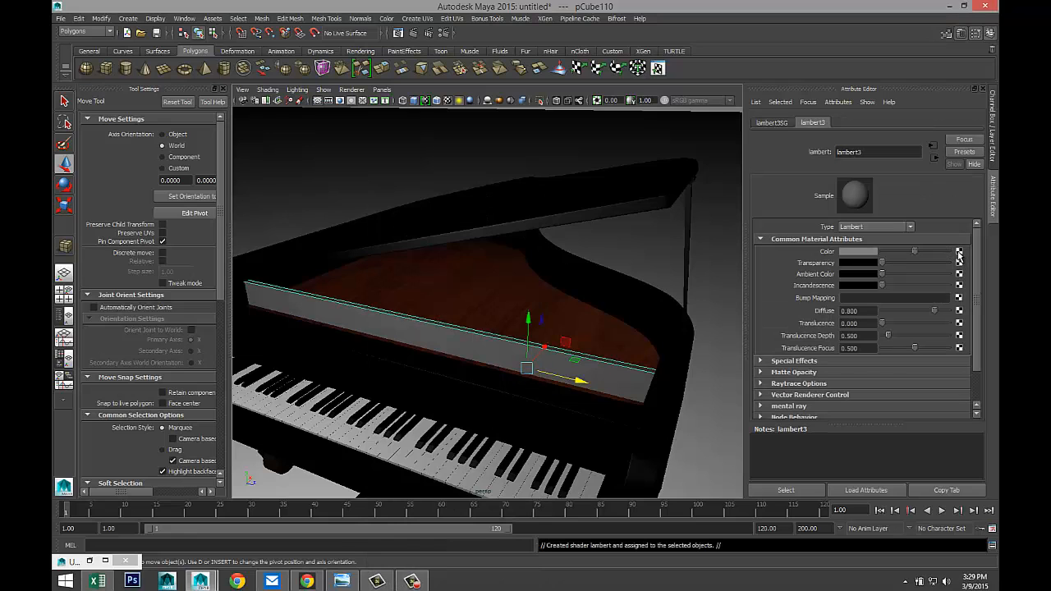
- Connect a file texture to the Lambert's color and load lightwood texture.jpg from the Desktop as its image
left_click(958, 252)
left_click(535, 247)
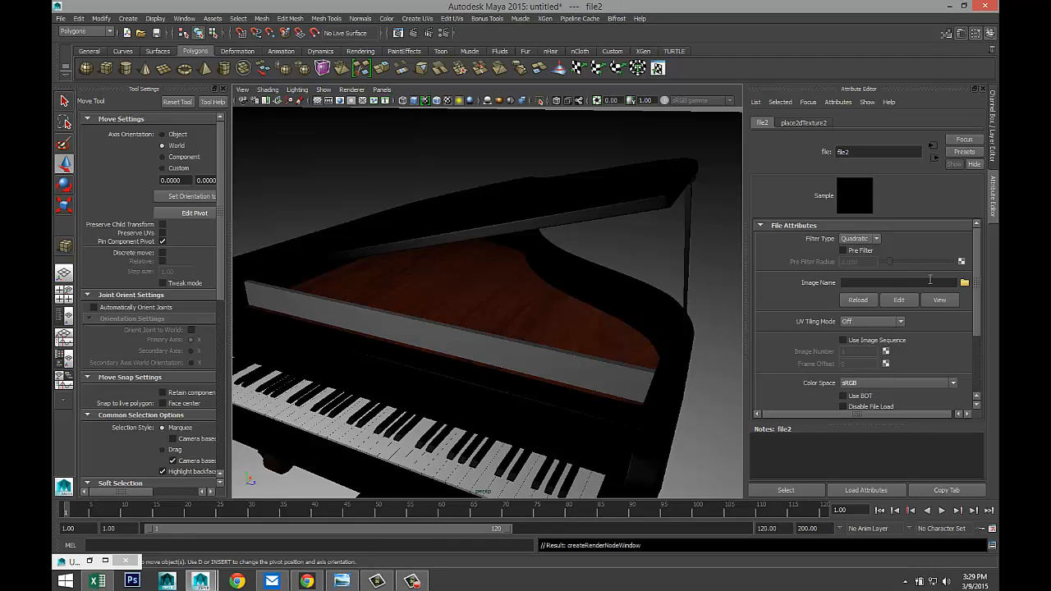
left_click(965, 282)
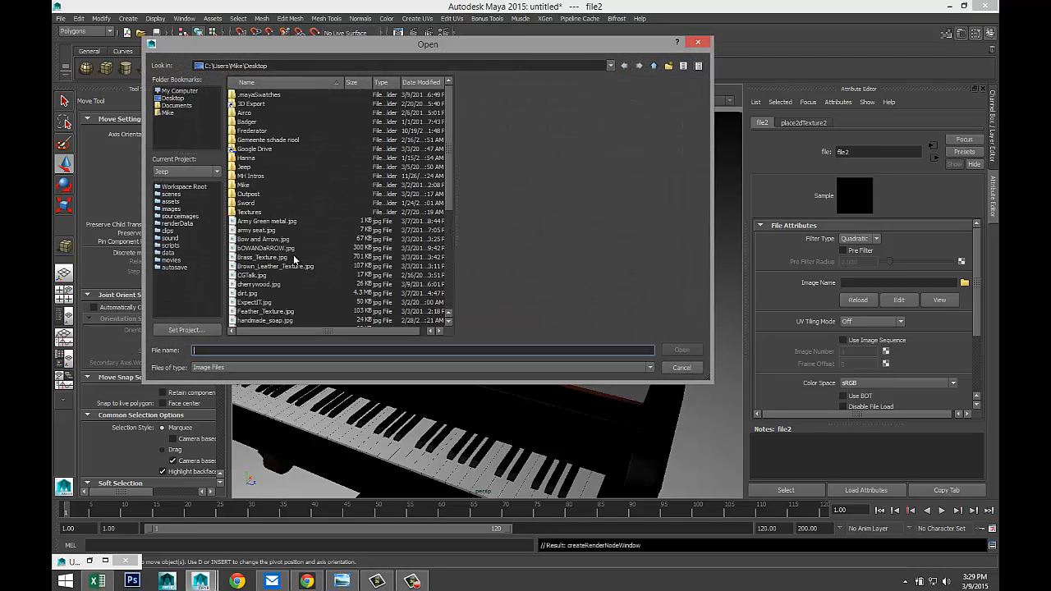
scroll(311, 250, "down", 3)
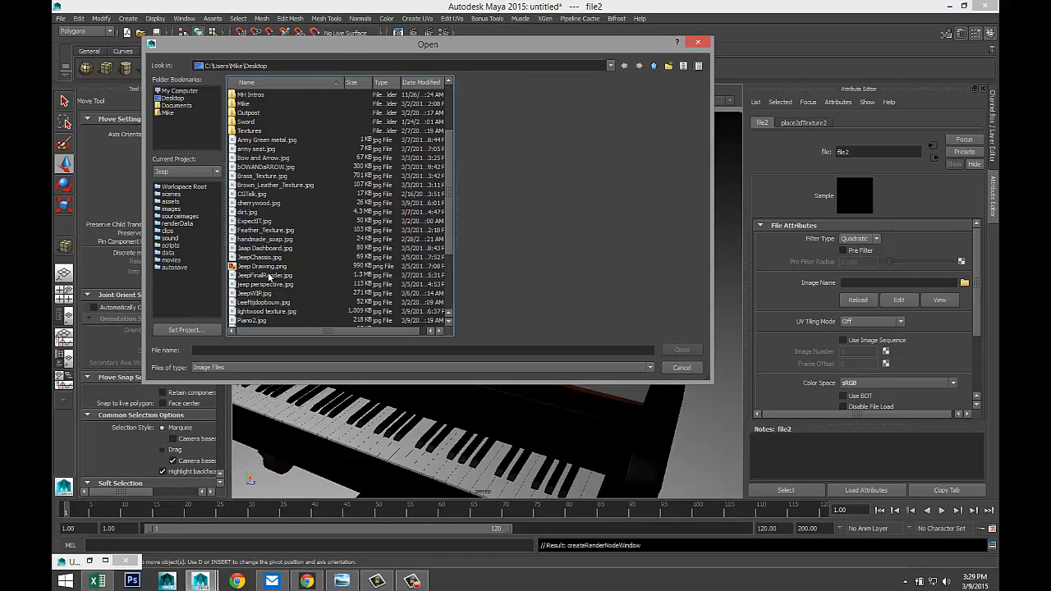
left_click(263, 313)
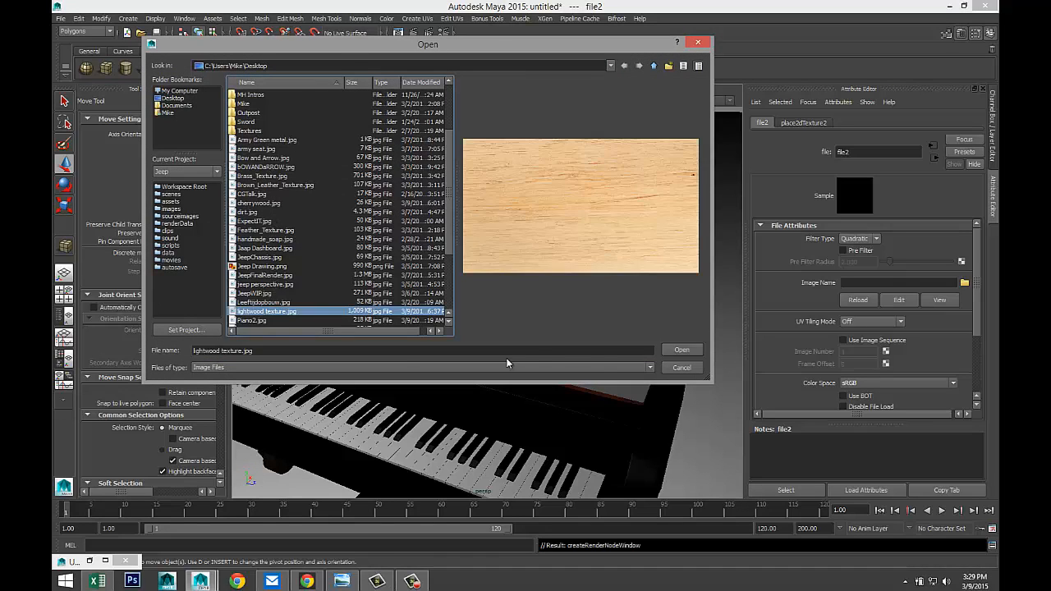
left_click(681, 350)
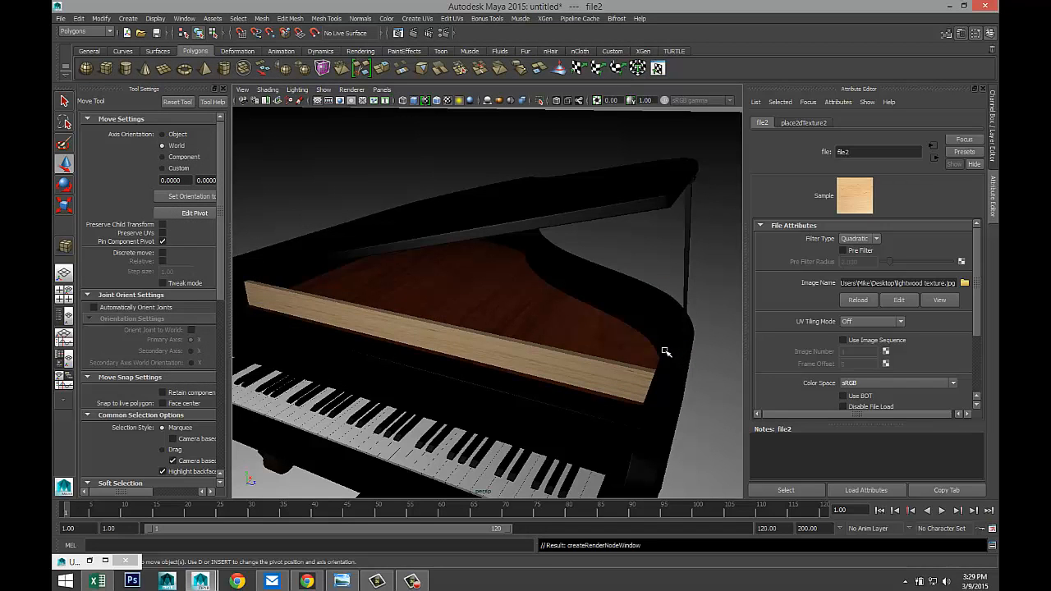
key("a")
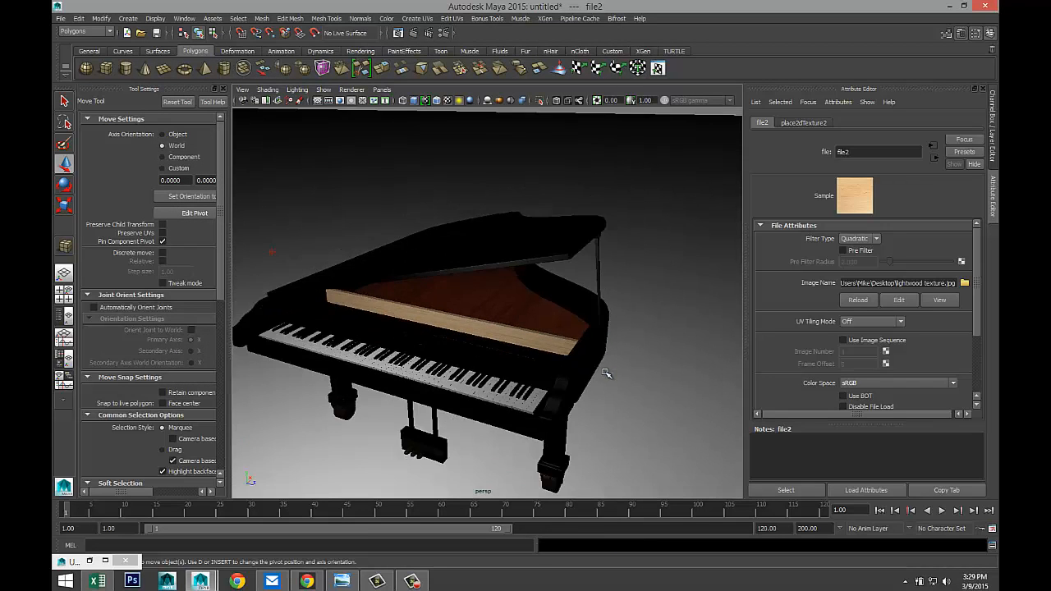
- Show the resolution gate in the perspective view and frame the whole piano within it from an angle facing the keyboard
left_click_drag(556, 367, 649, 366, "alt")
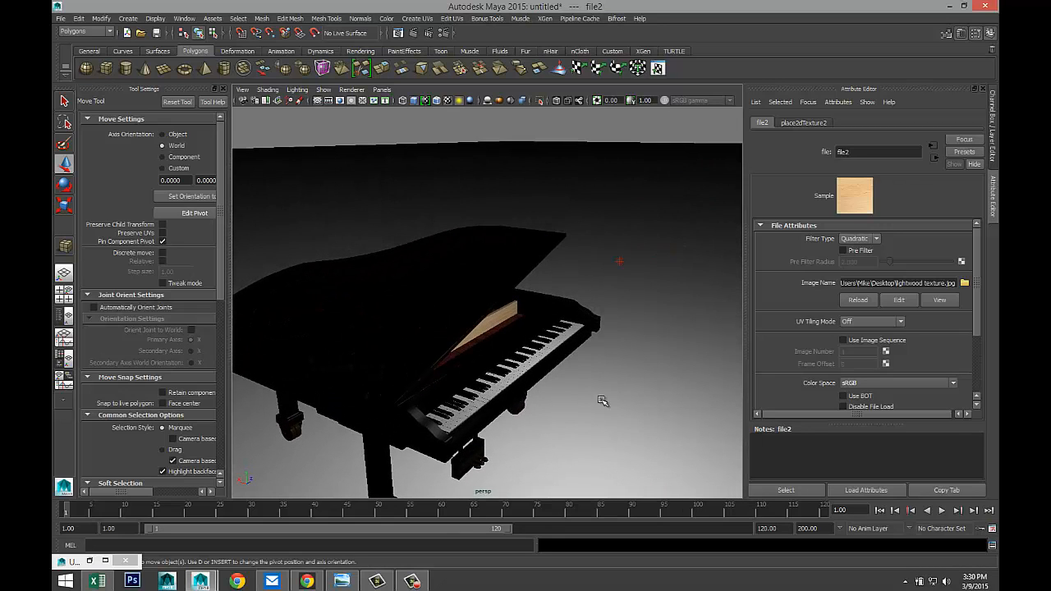
middle_click_drag(602, 402, 640, 343, "alt")
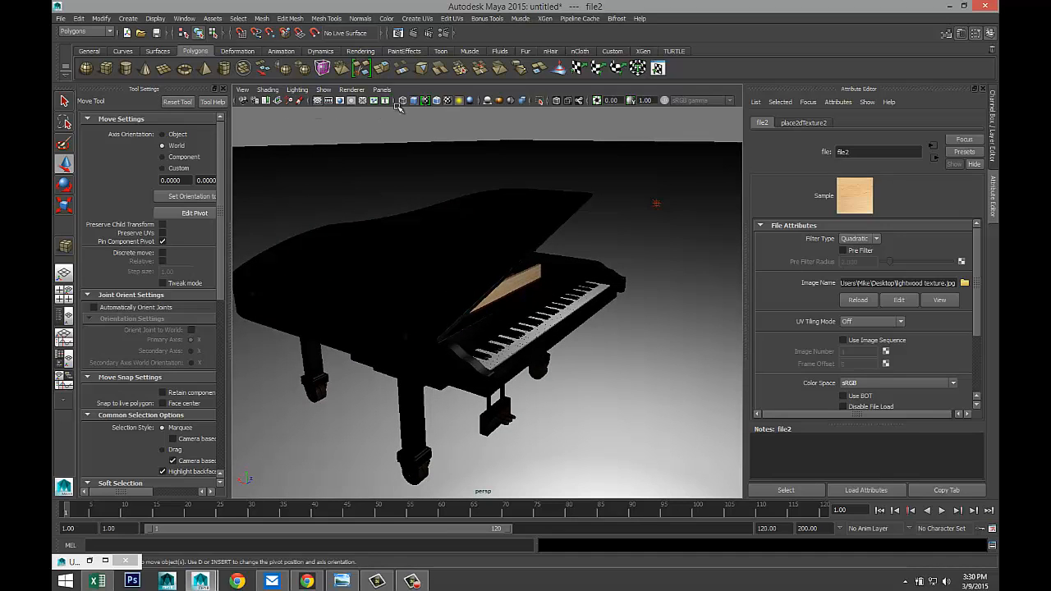
left_click(341, 100)
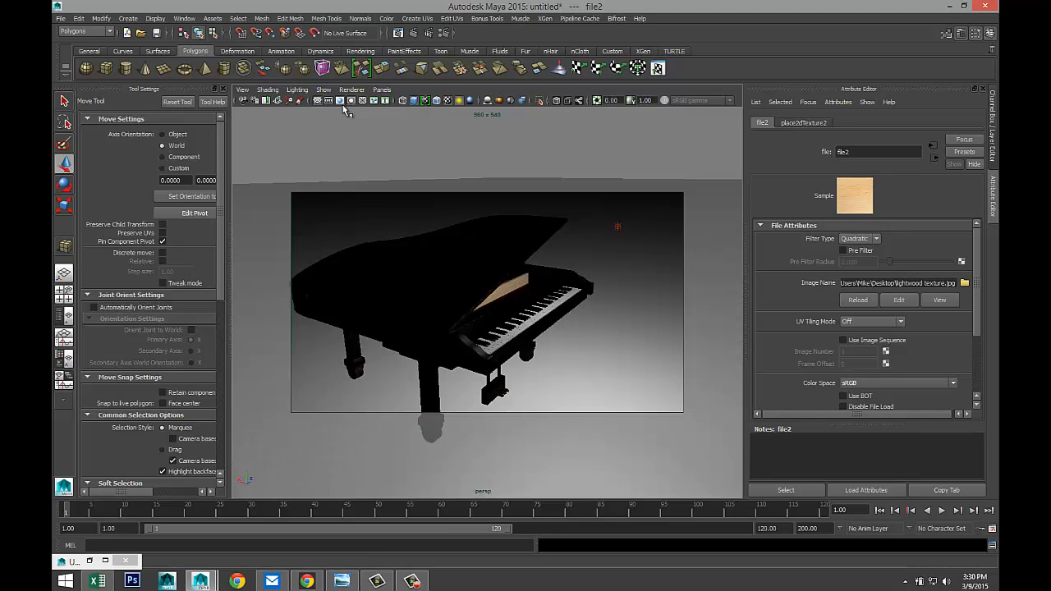
scroll(359, 379, "down", 3)
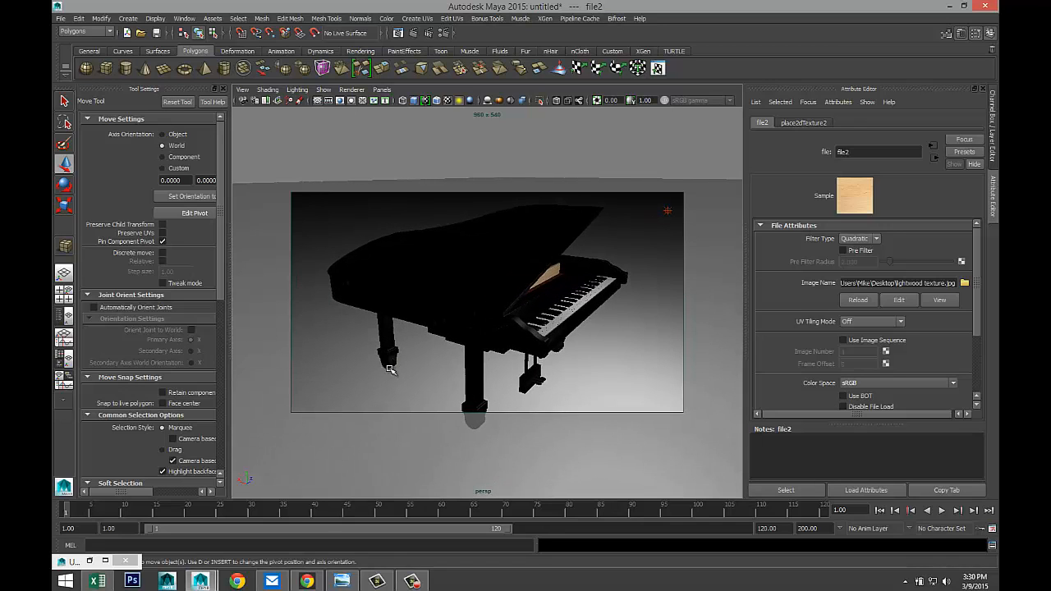
left_click_drag(440, 353, 402, 370, "alt")
scroll(401, 370, "up", 2)
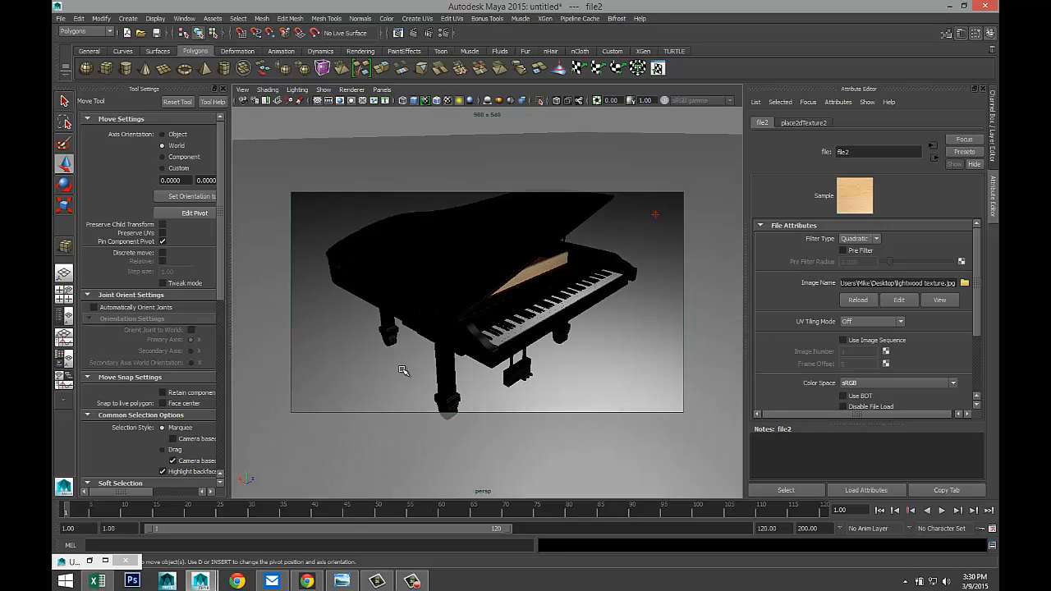
middle_click_drag(418, 368, 391, 374, "alt")
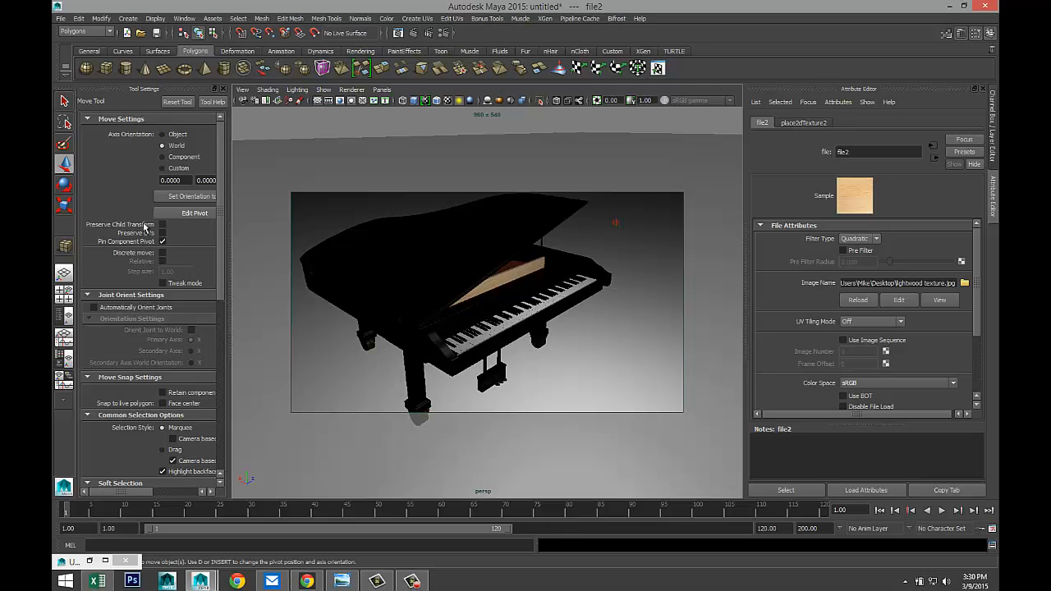
- Try to bookmark the framed perspective view under the name new
left_click(243, 90)
mouse_move(291, 232)
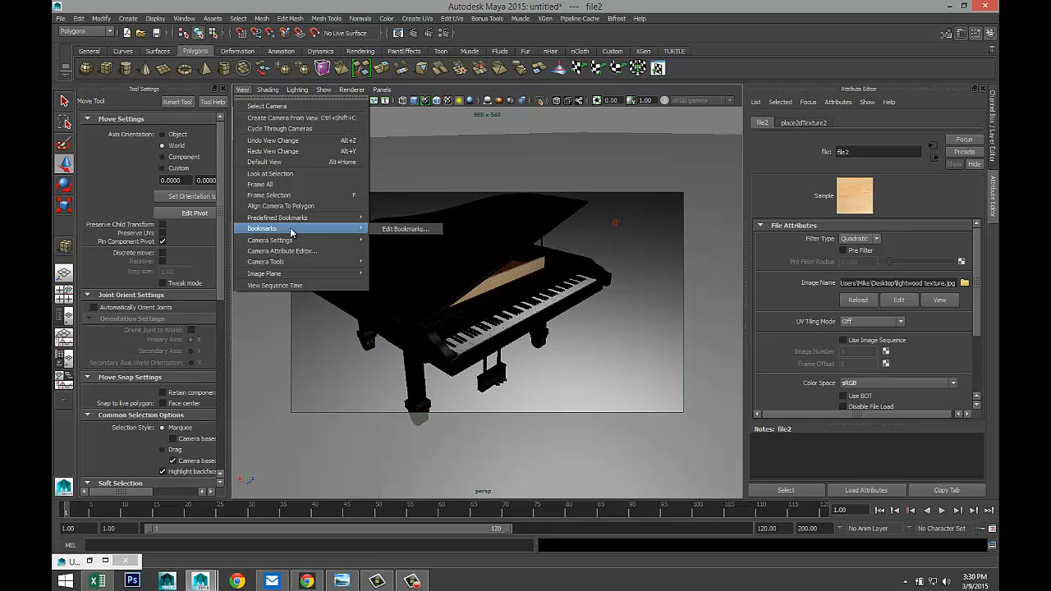
left_click(401, 228)
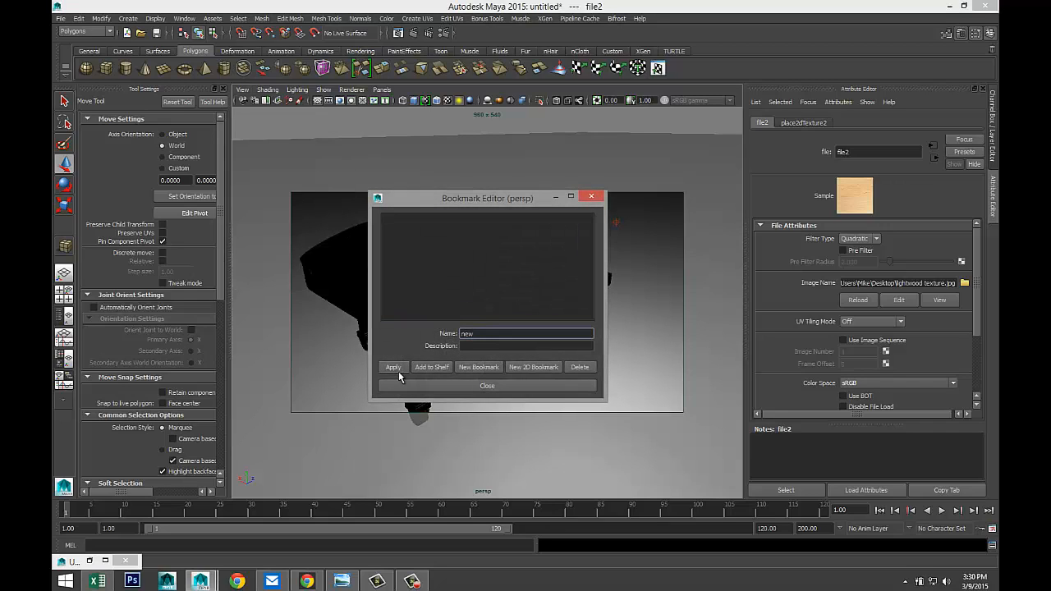
left_click(488, 386)
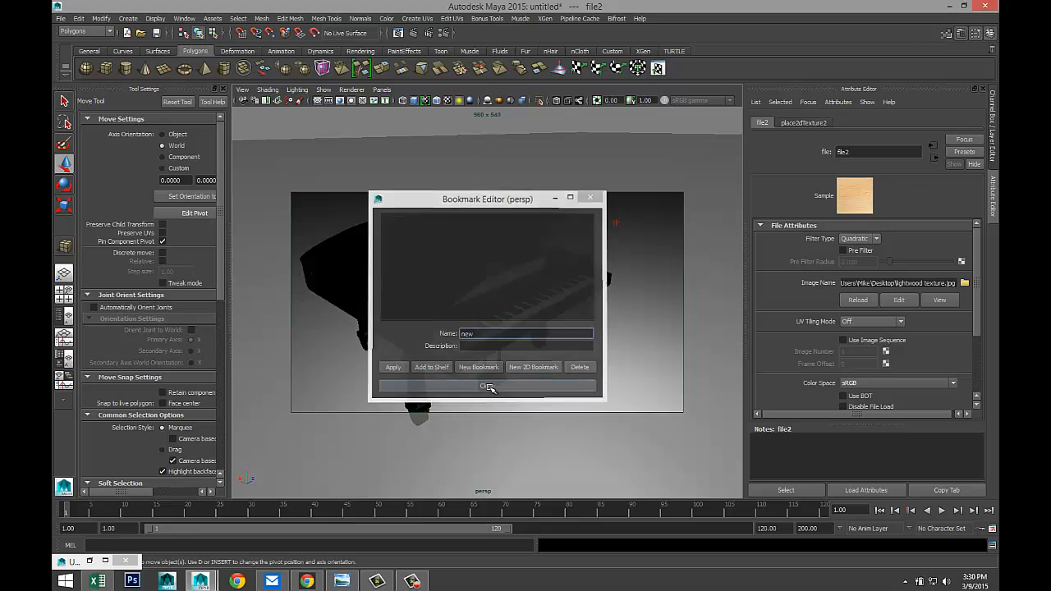
- Set the scene's renderer to mental ray in the render settings
left_click(444, 36)
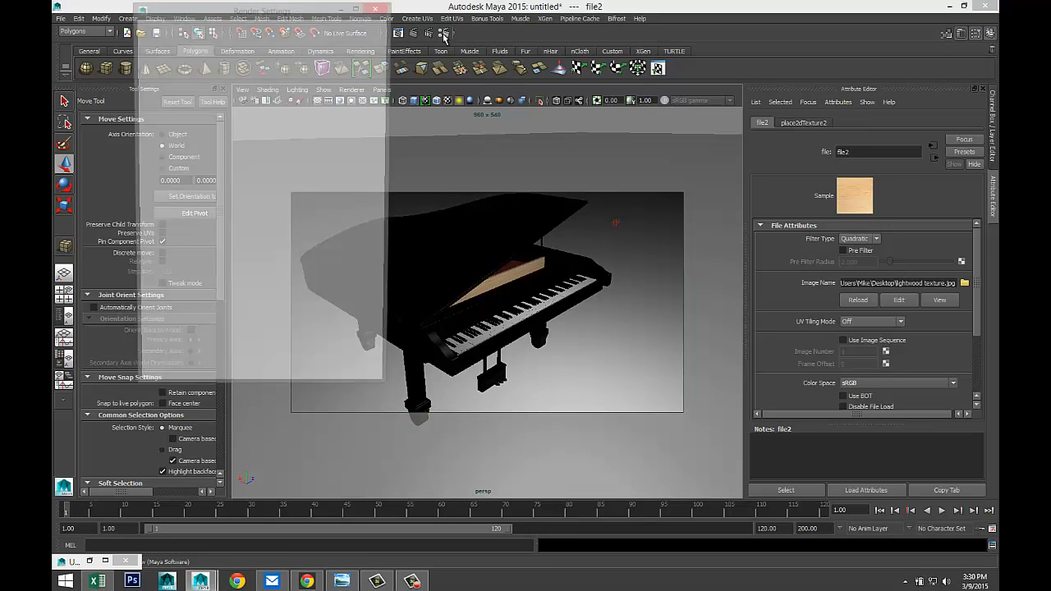
left_click(234, 53)
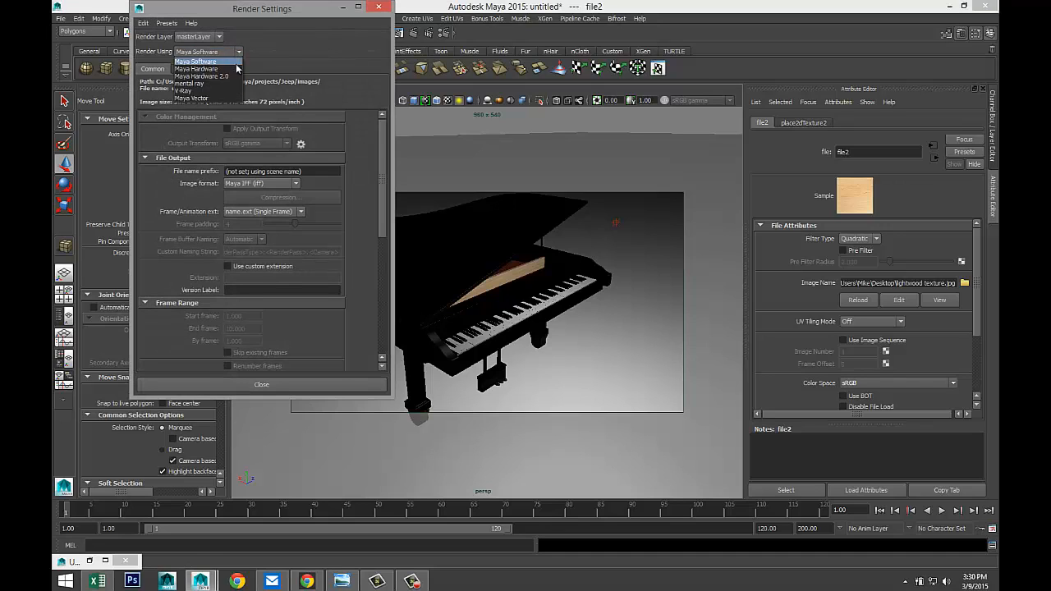
left_click(234, 84)
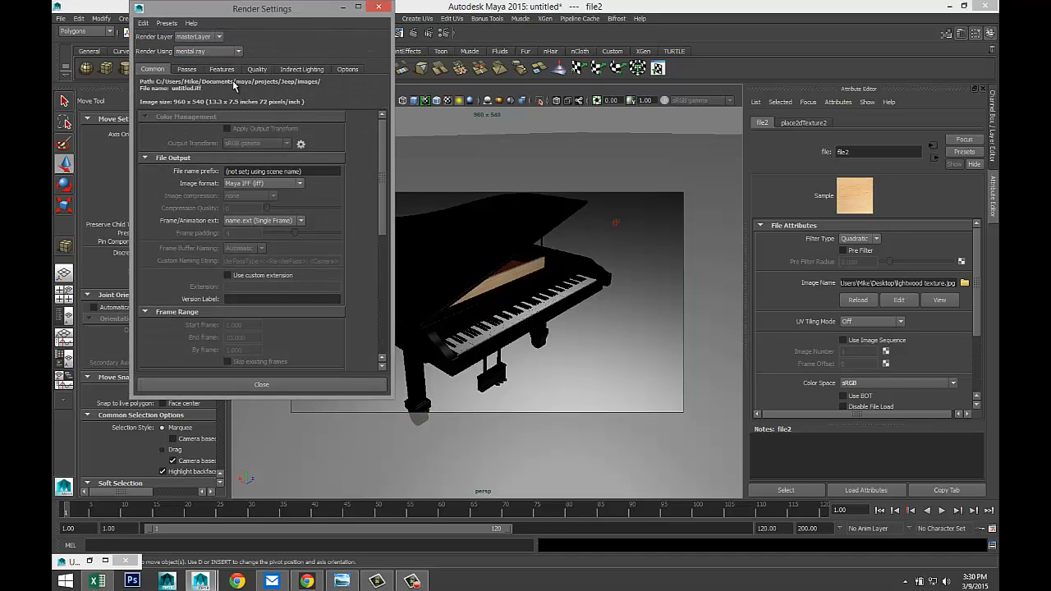
- Create an image-based lighting node and enable Global Illumination and Final Gathering for the render
left_click(296, 71)
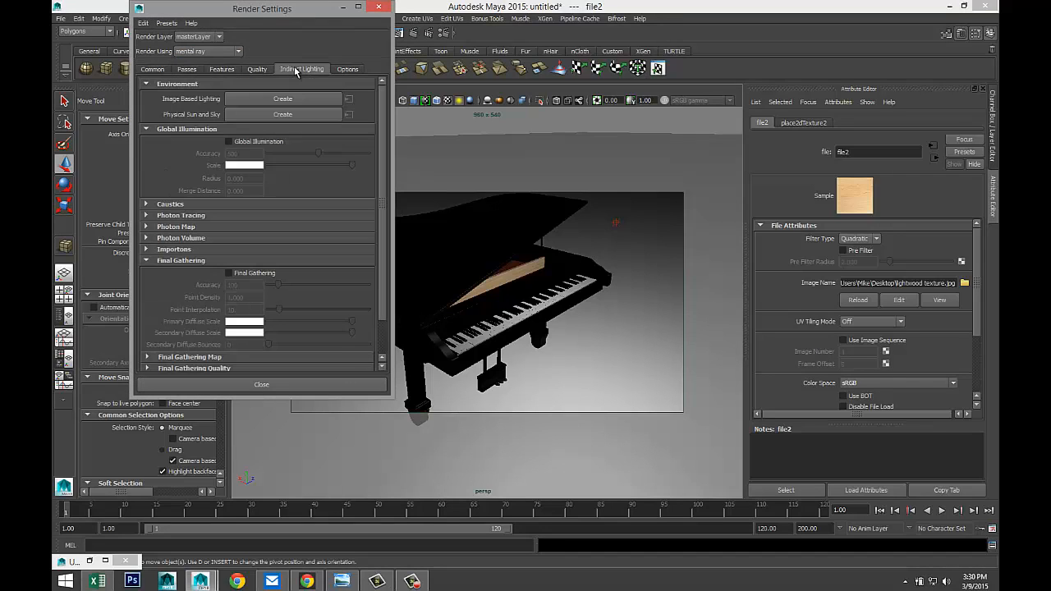
left_click(255, 100)
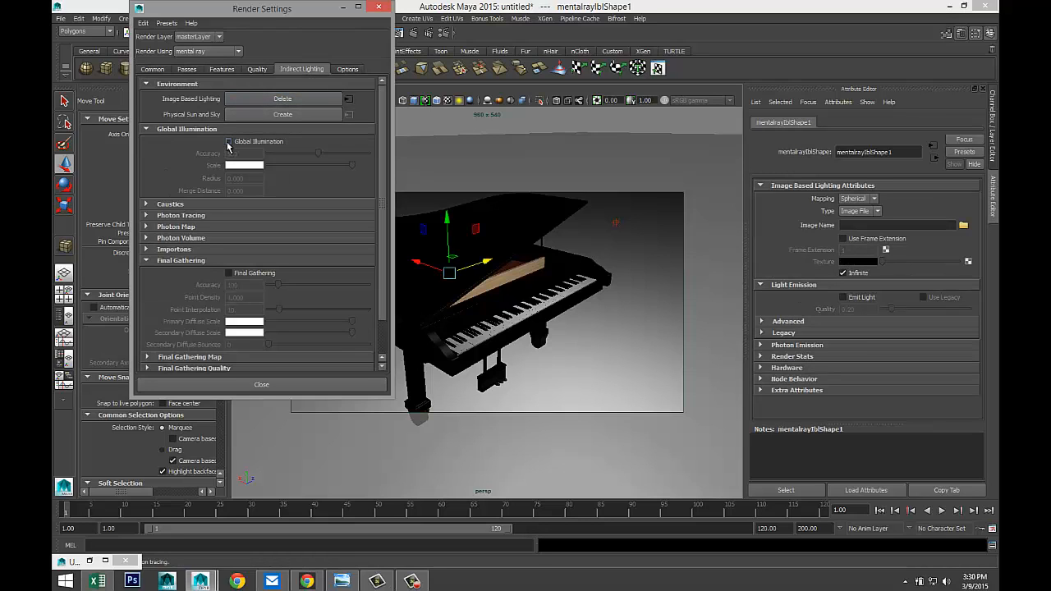
left_click(228, 142)
left_click(229, 275)
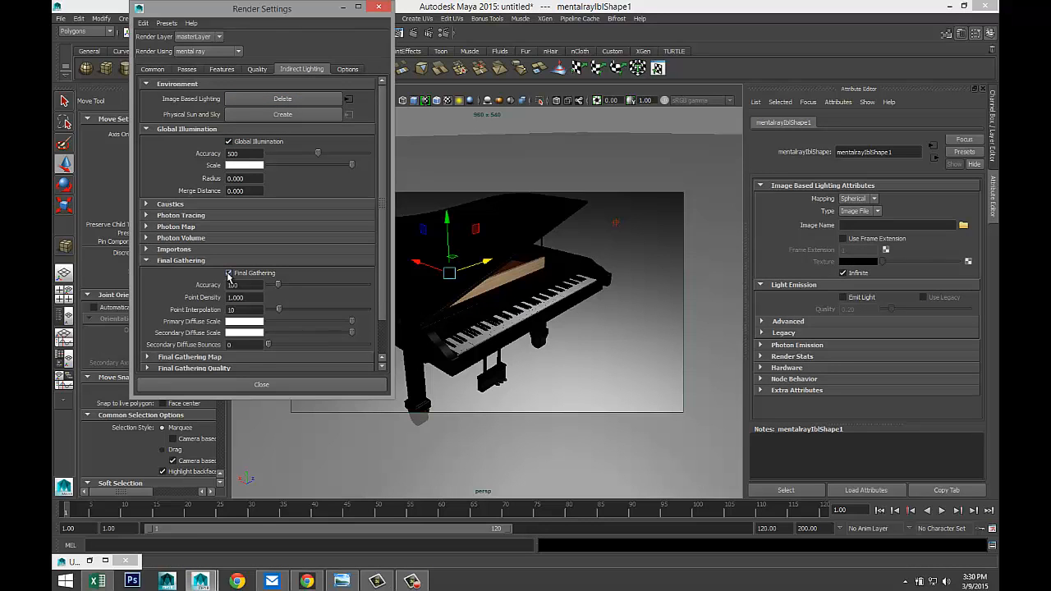
- Raise the unified sampling quality and set the render's image size preset to HD 1080
left_click(255, 72)
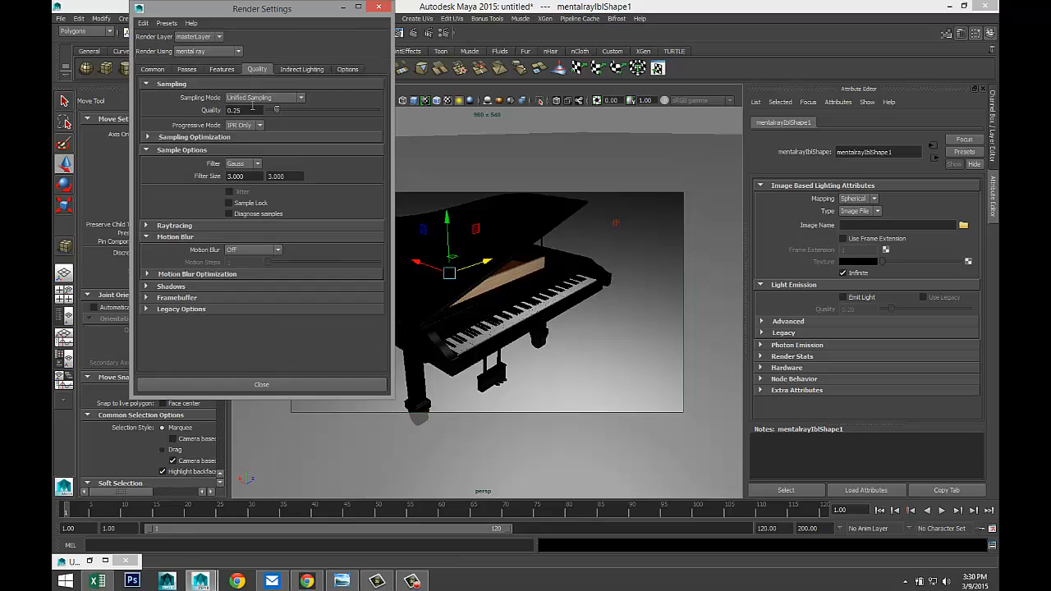
left_click_drag(276, 111, 344, 108)
left_click(158, 71)
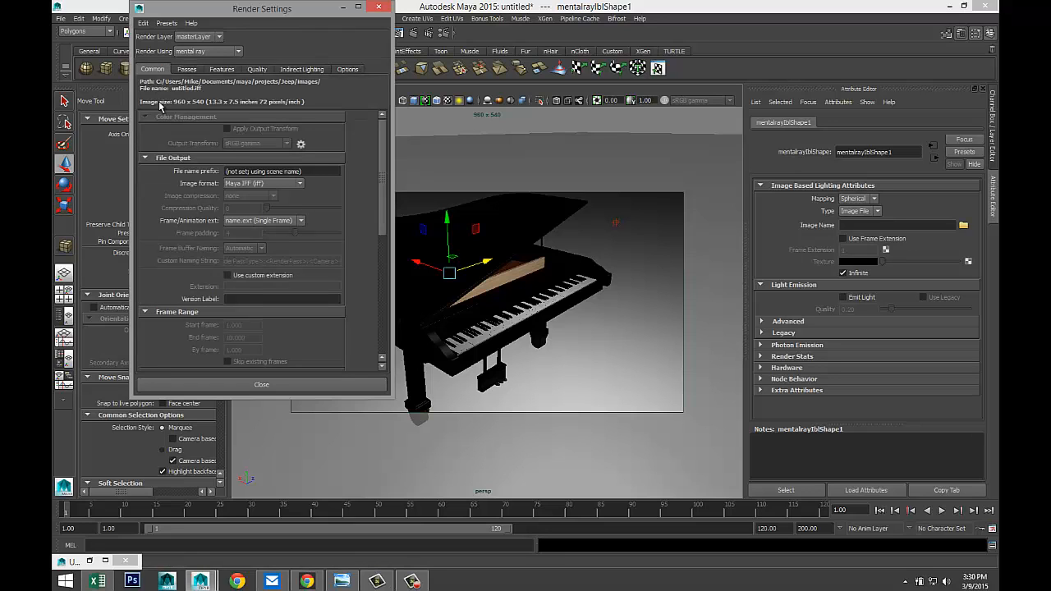
scroll(304, 216, "down", 5)
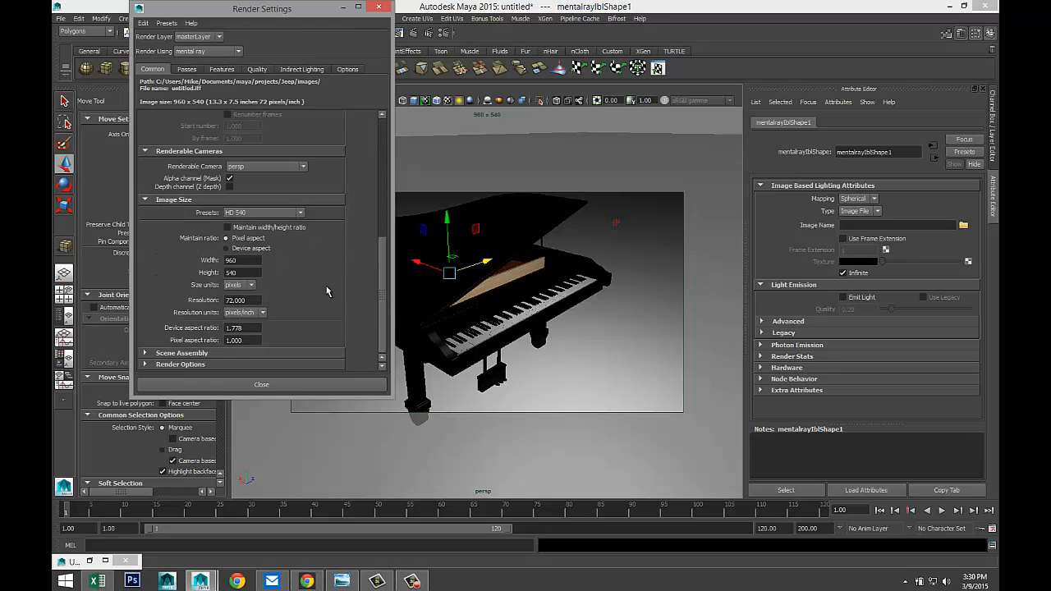
left_click(300, 215)
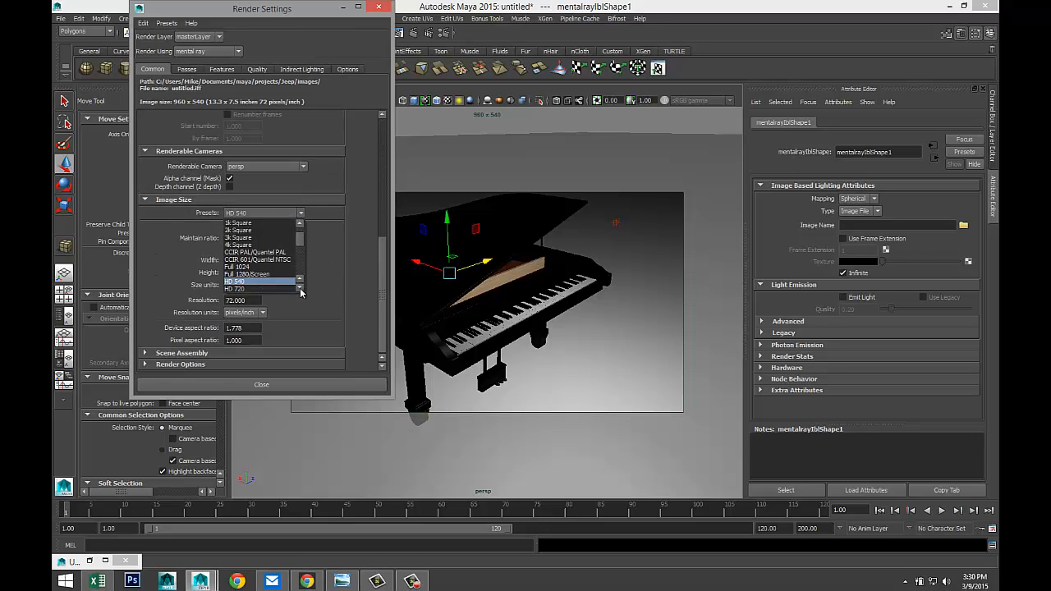
left_click(297, 286)
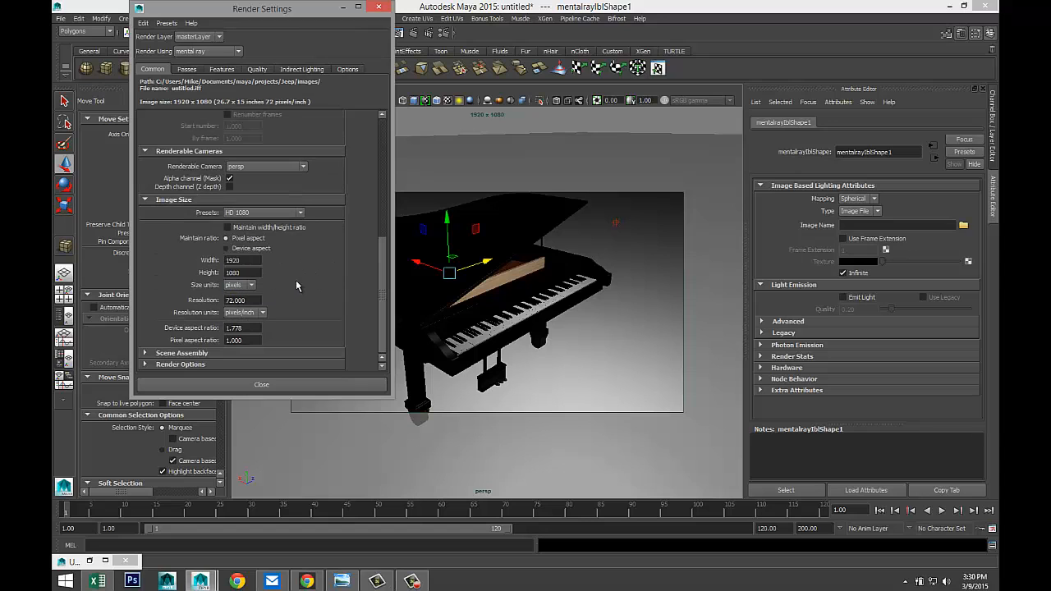
left_click(342, 7)
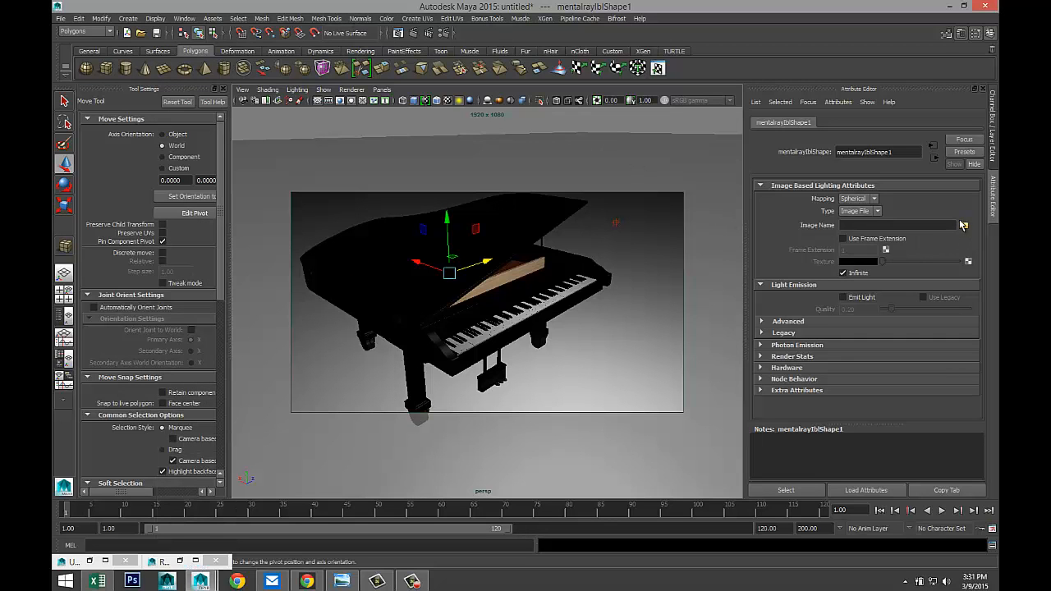
- Load Sky 17.hdr from the Documents\maya\HDRI folder as the image-based lighting node's image
left_click(962, 225)
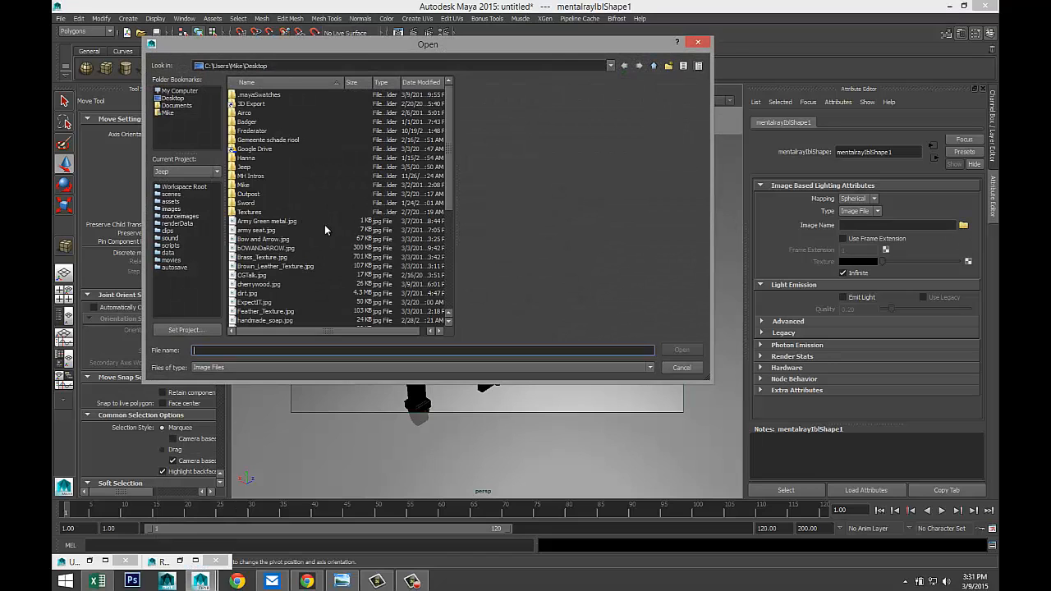
left_click(175, 106)
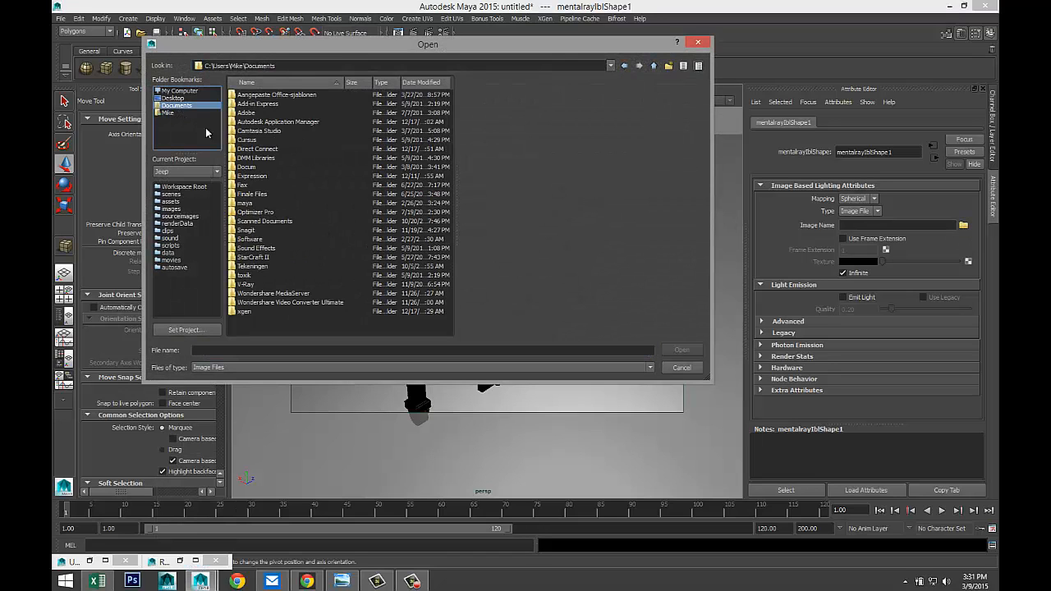
double_click(245, 204)
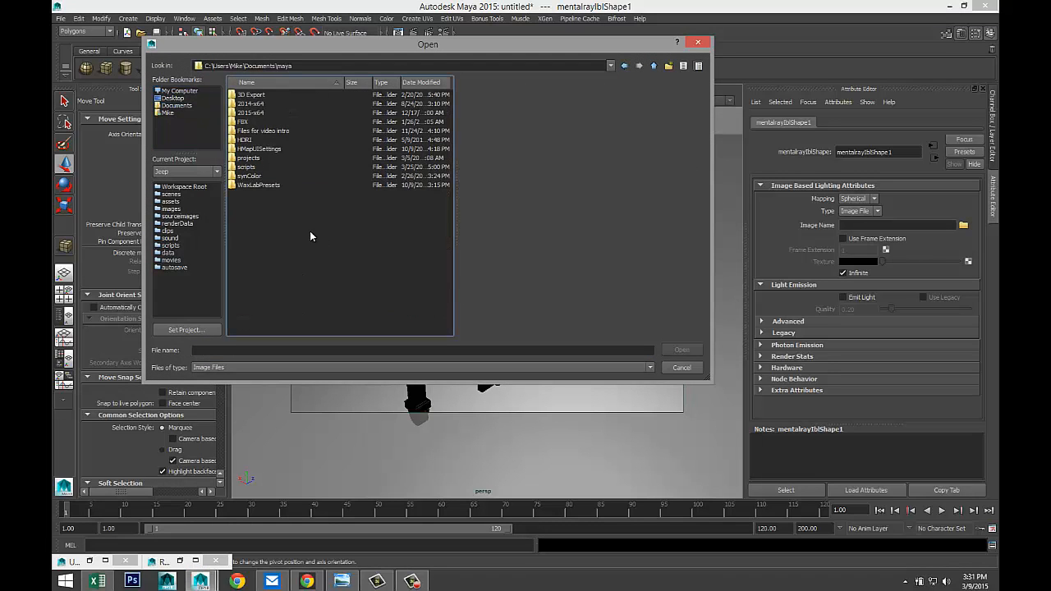
double_click(247, 133)
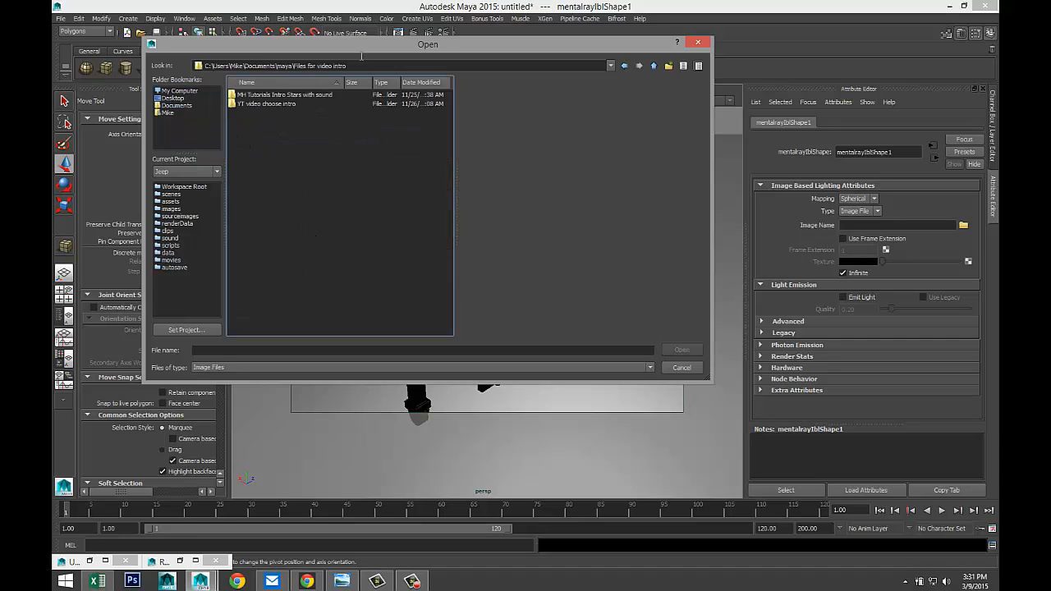
left_click(625, 65)
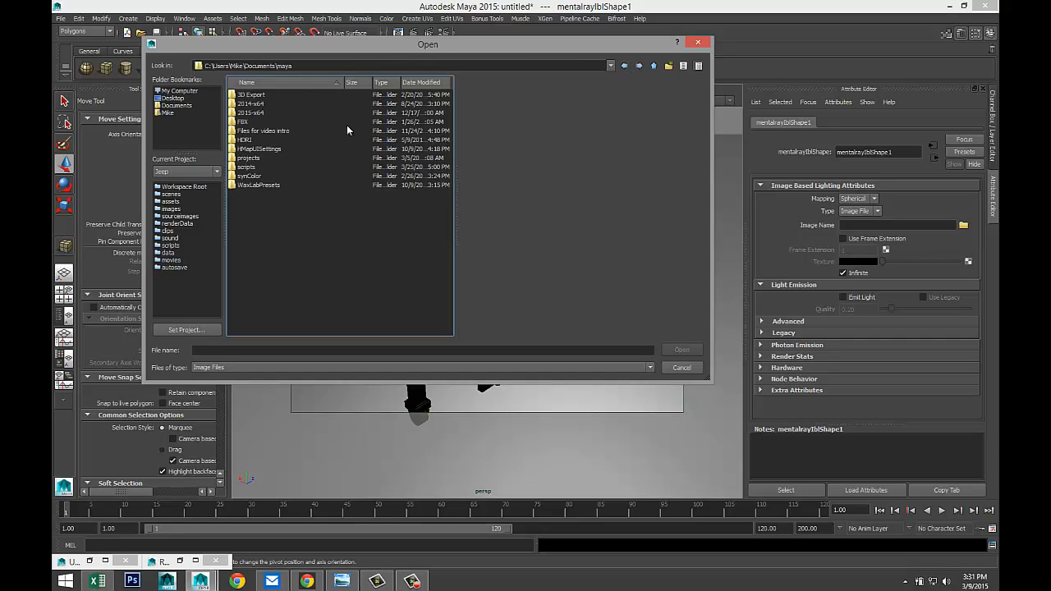
double_click(245, 141)
scroll(349, 248, "down", 5)
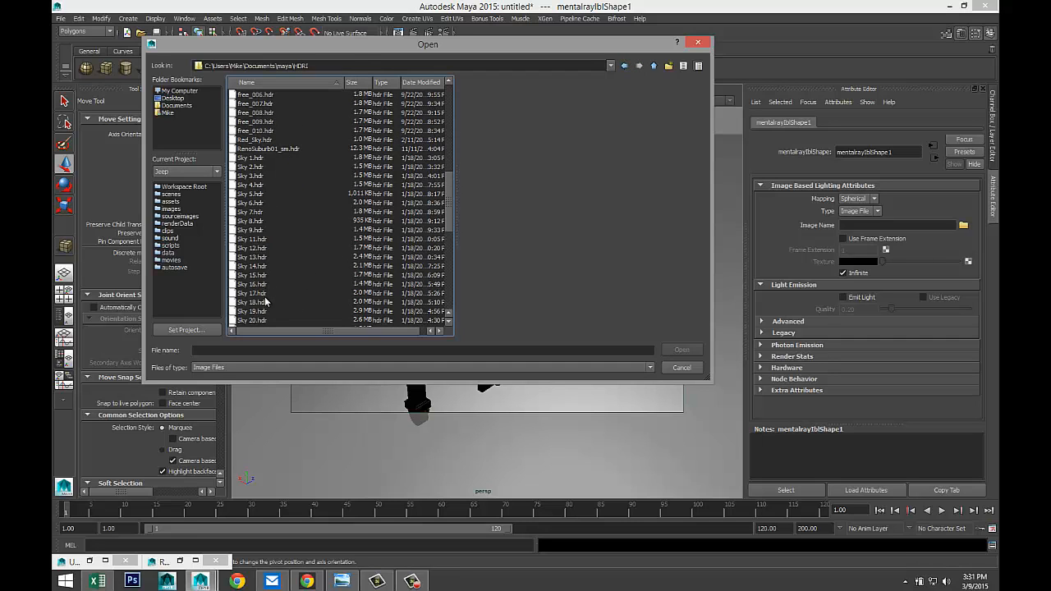
left_click(258, 294)
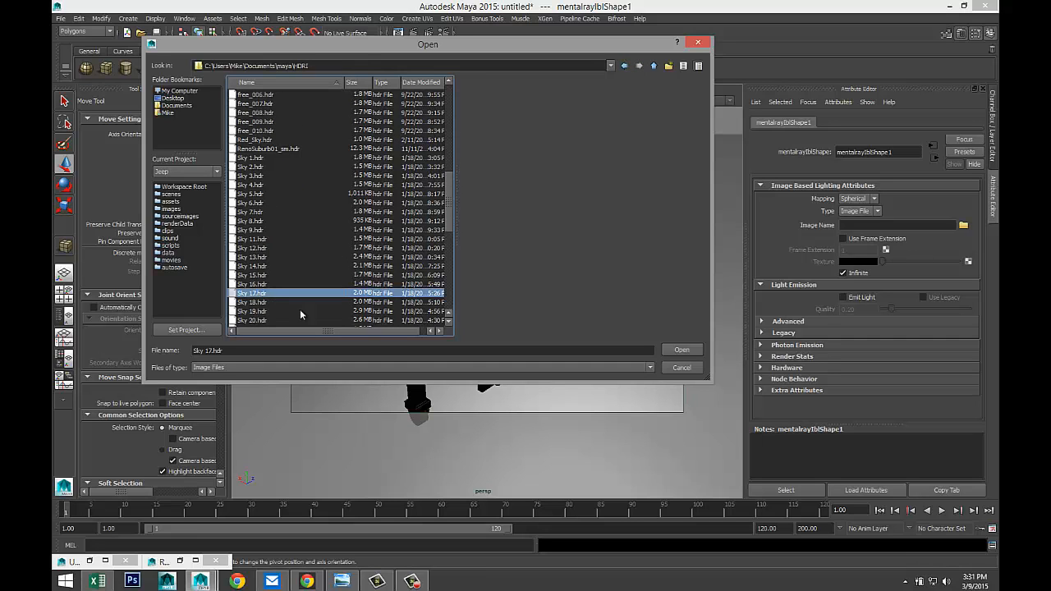
left_click(669, 354)
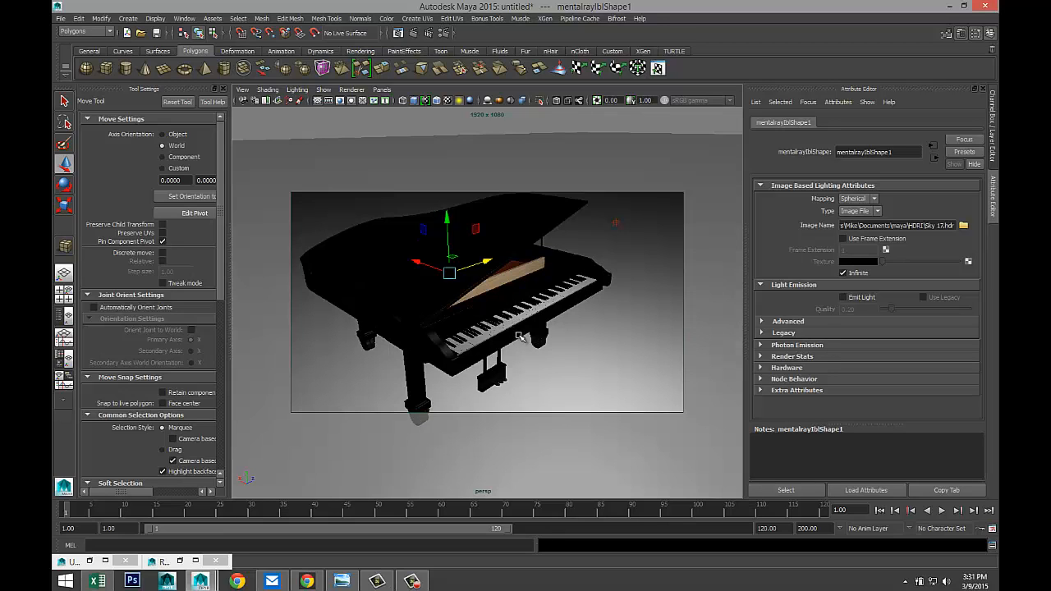
- Raise the point light to about 46.05 in Y, and place a duplicate of it at about -83.27 in Z
left_click(618, 224)
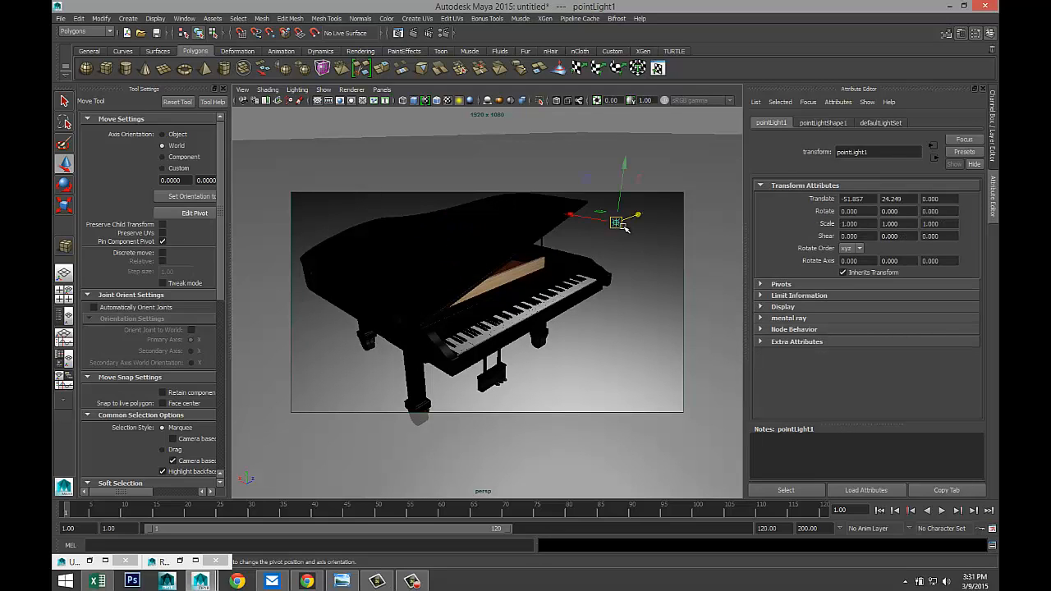
left_click_drag(626, 161, 629, 103)
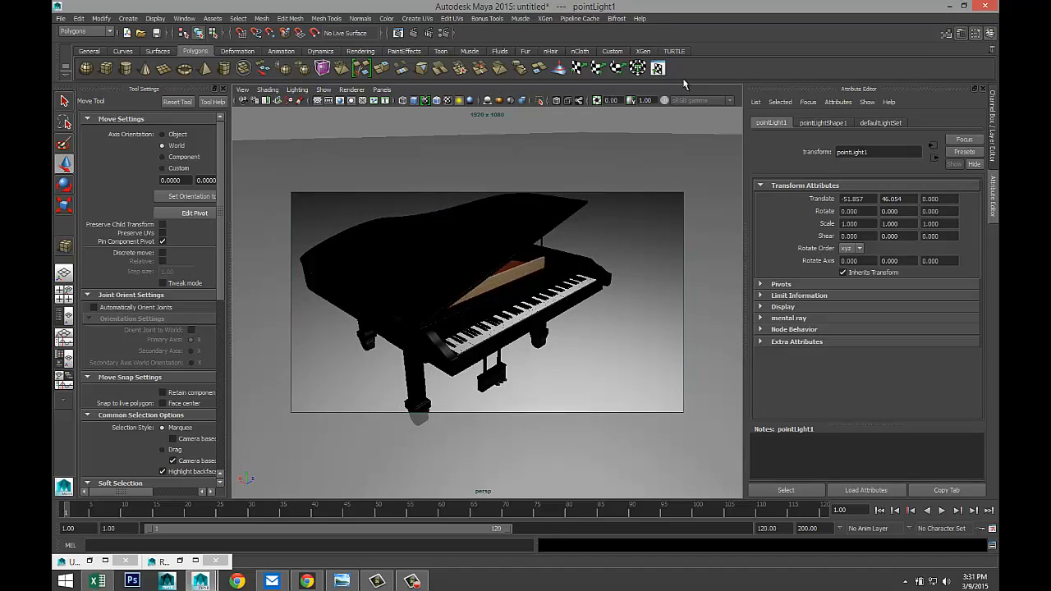
key("ctrl+d")
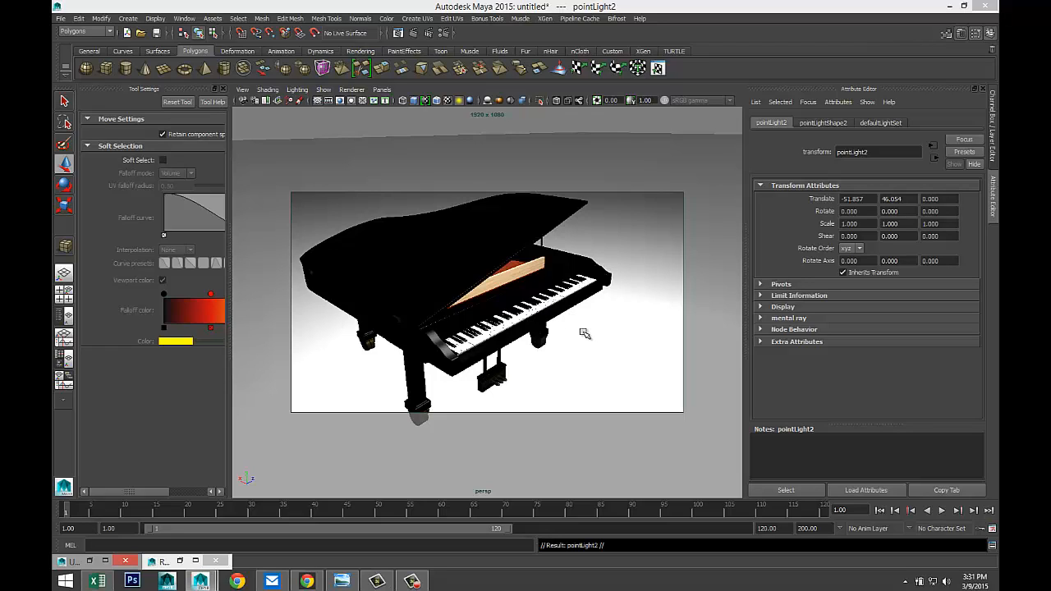
key("w")
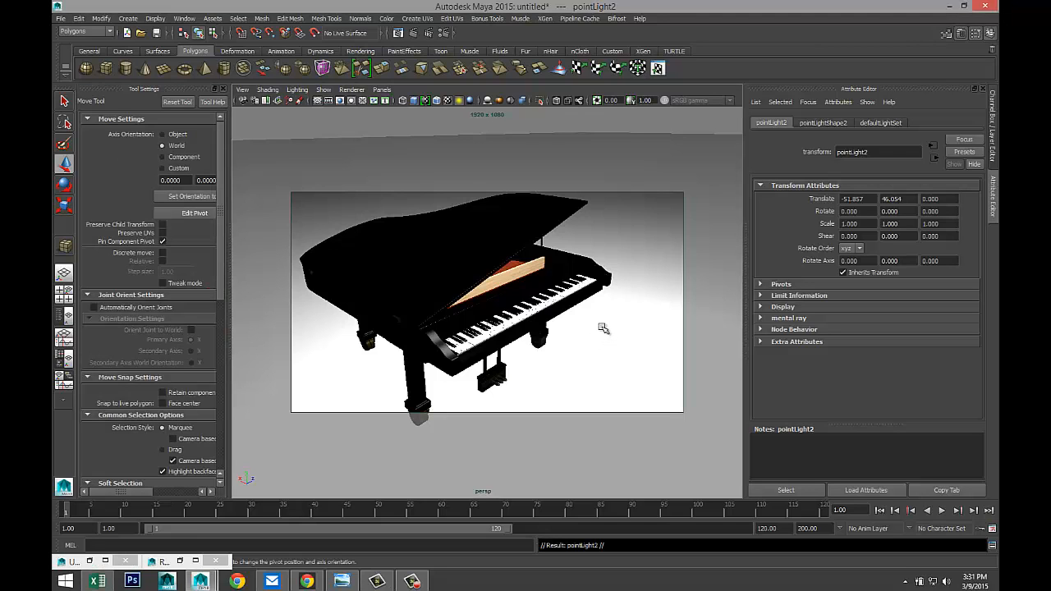
left_click_drag(605, 328, 600, 341, "alt")
scroll(601, 341, "down", 5)
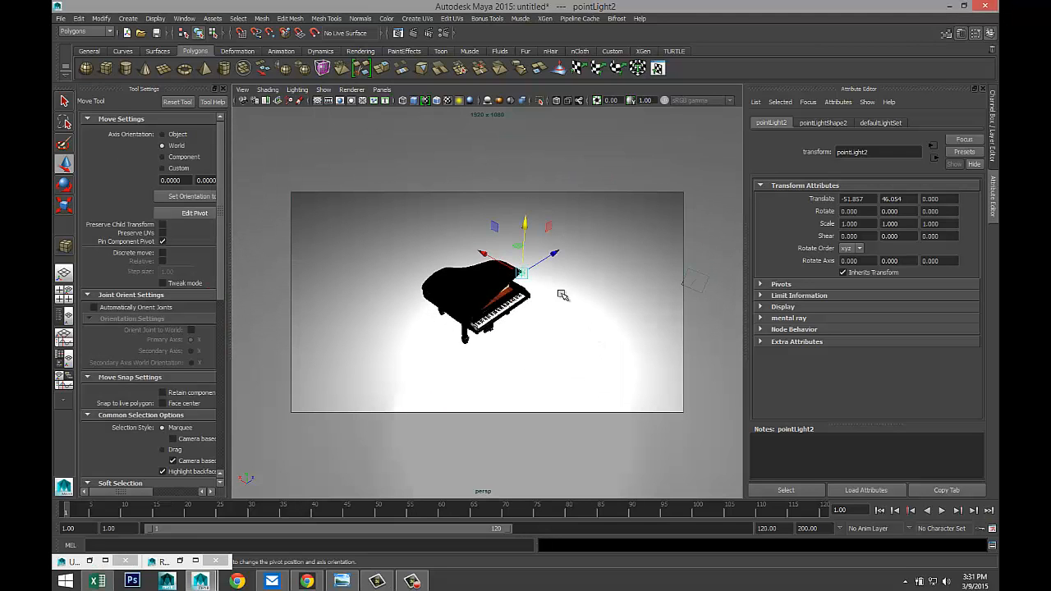
left_click_drag(552, 254, 477, 304)
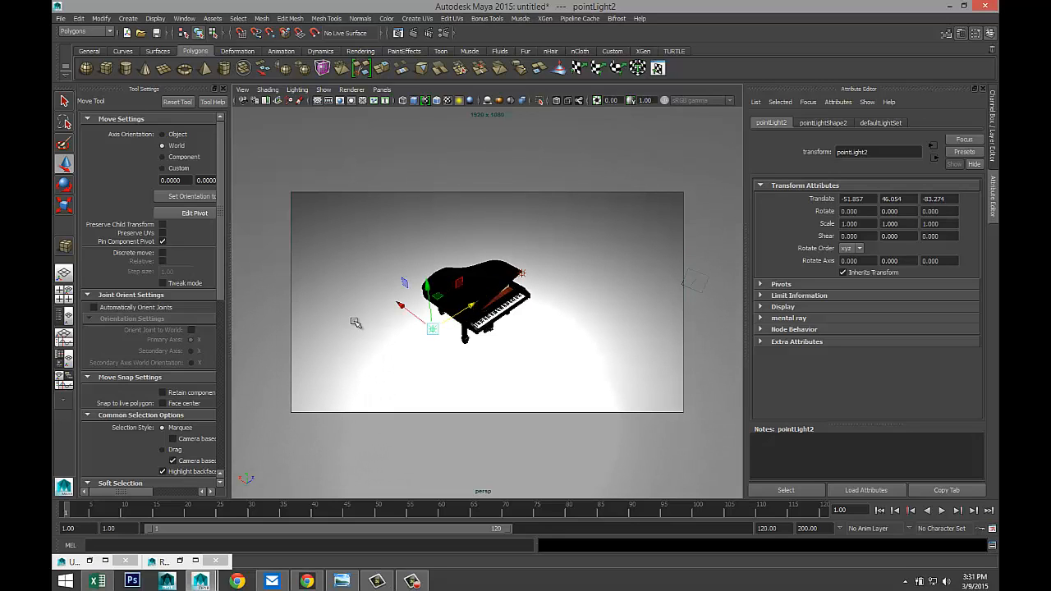
- Move the duplicate point light farther away from the piano along X and closer to the floor, and set its intensity to 0.25
left_click_drag(399, 302, 345, 279)
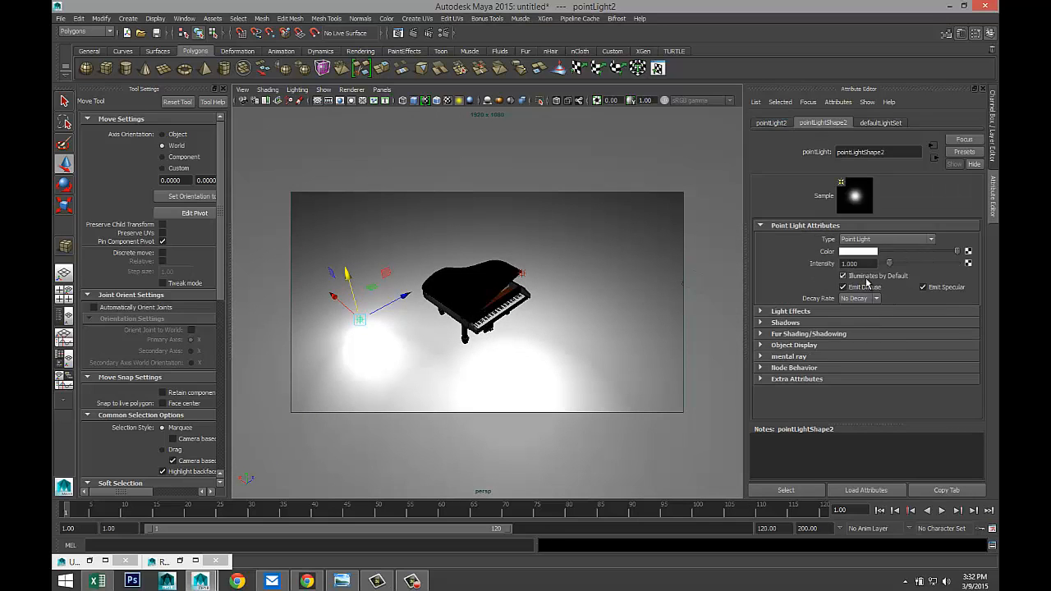
left_click(853, 263)
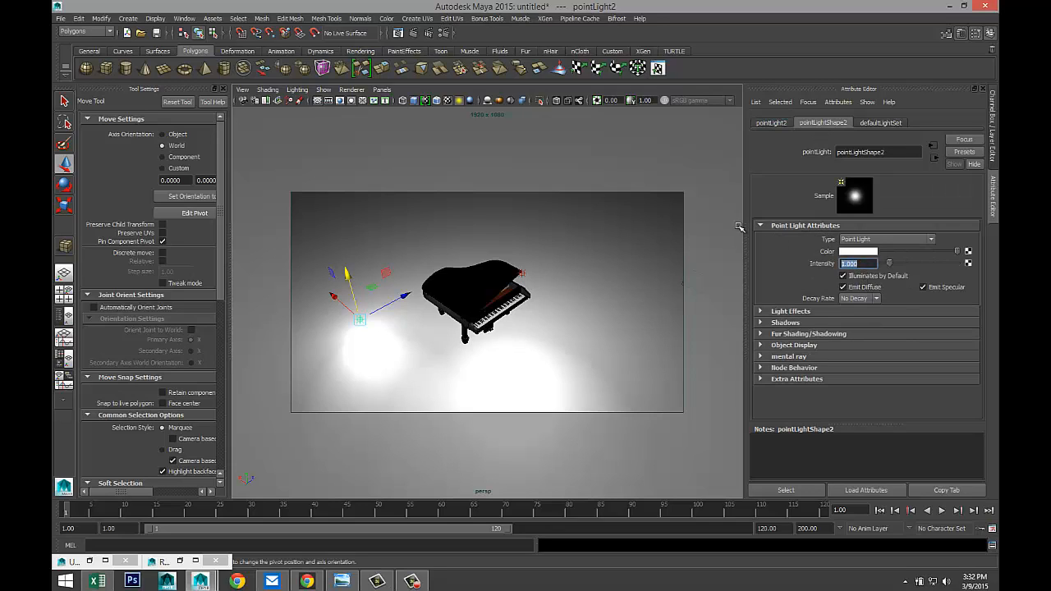
key("Return")
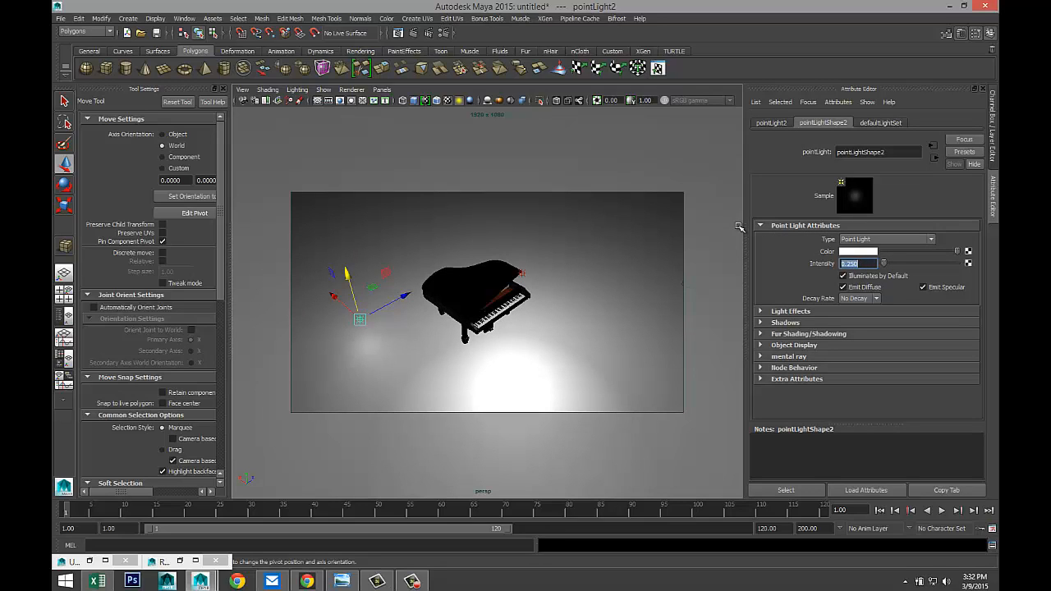
- Restore the bookmarked close-up camera view of the piano and render the current frame with mental ray
left_click(242, 89)
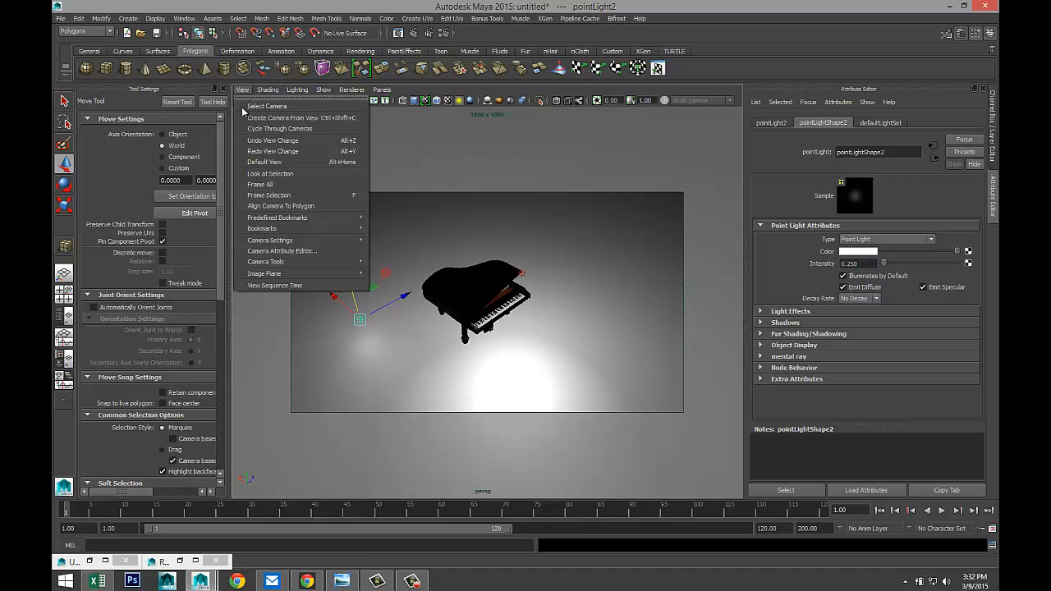
mouse_move(306, 261)
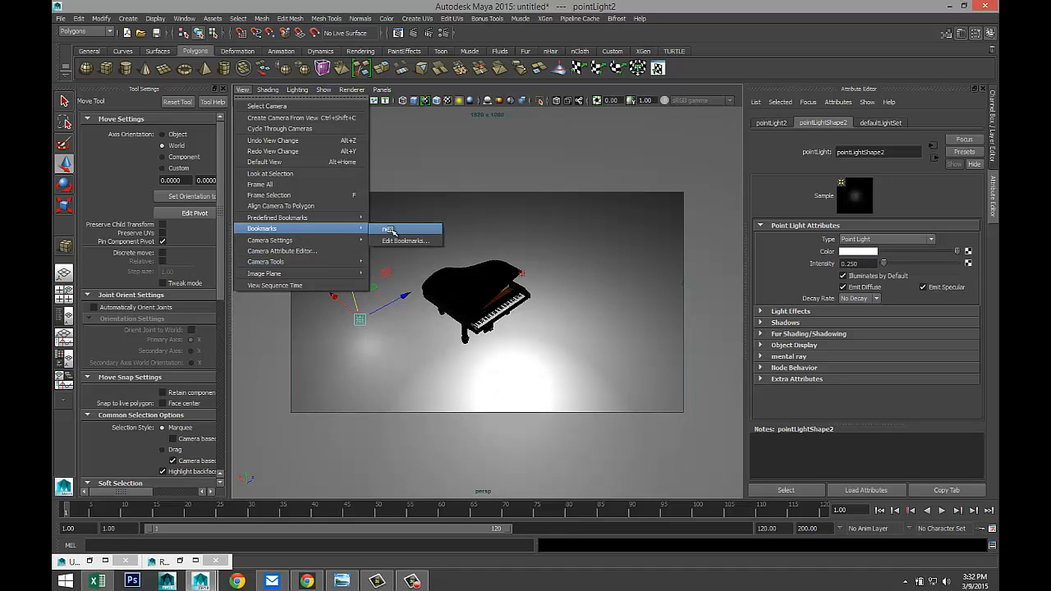
left_click(396, 242)
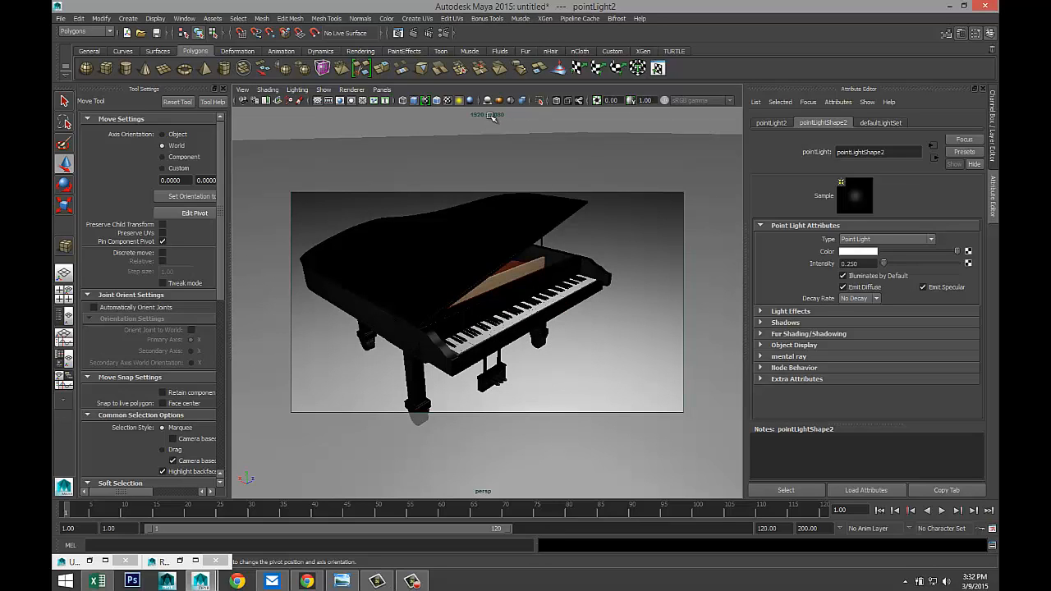
left_click(413, 36)
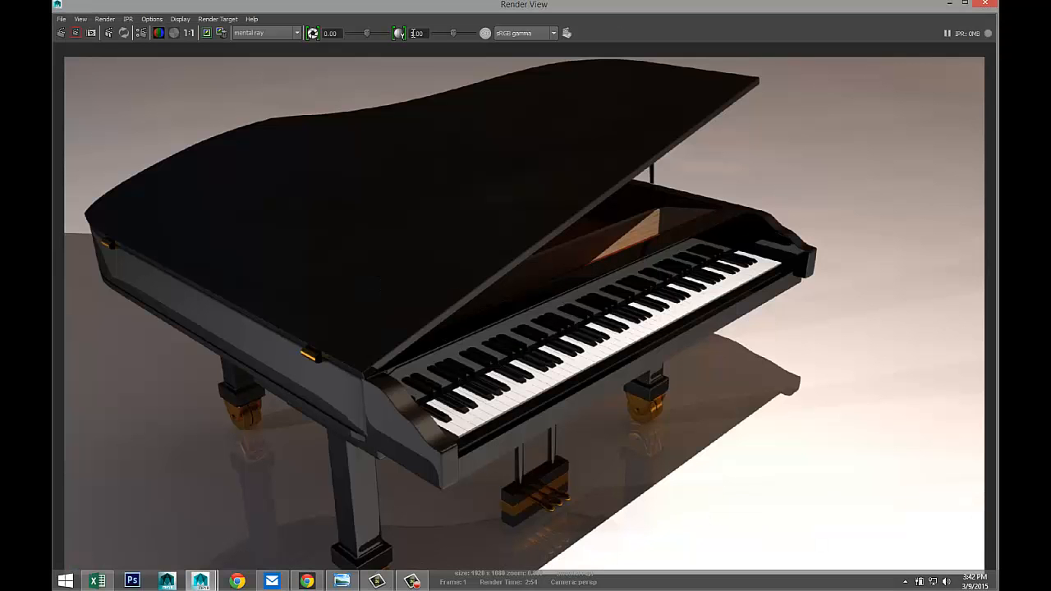